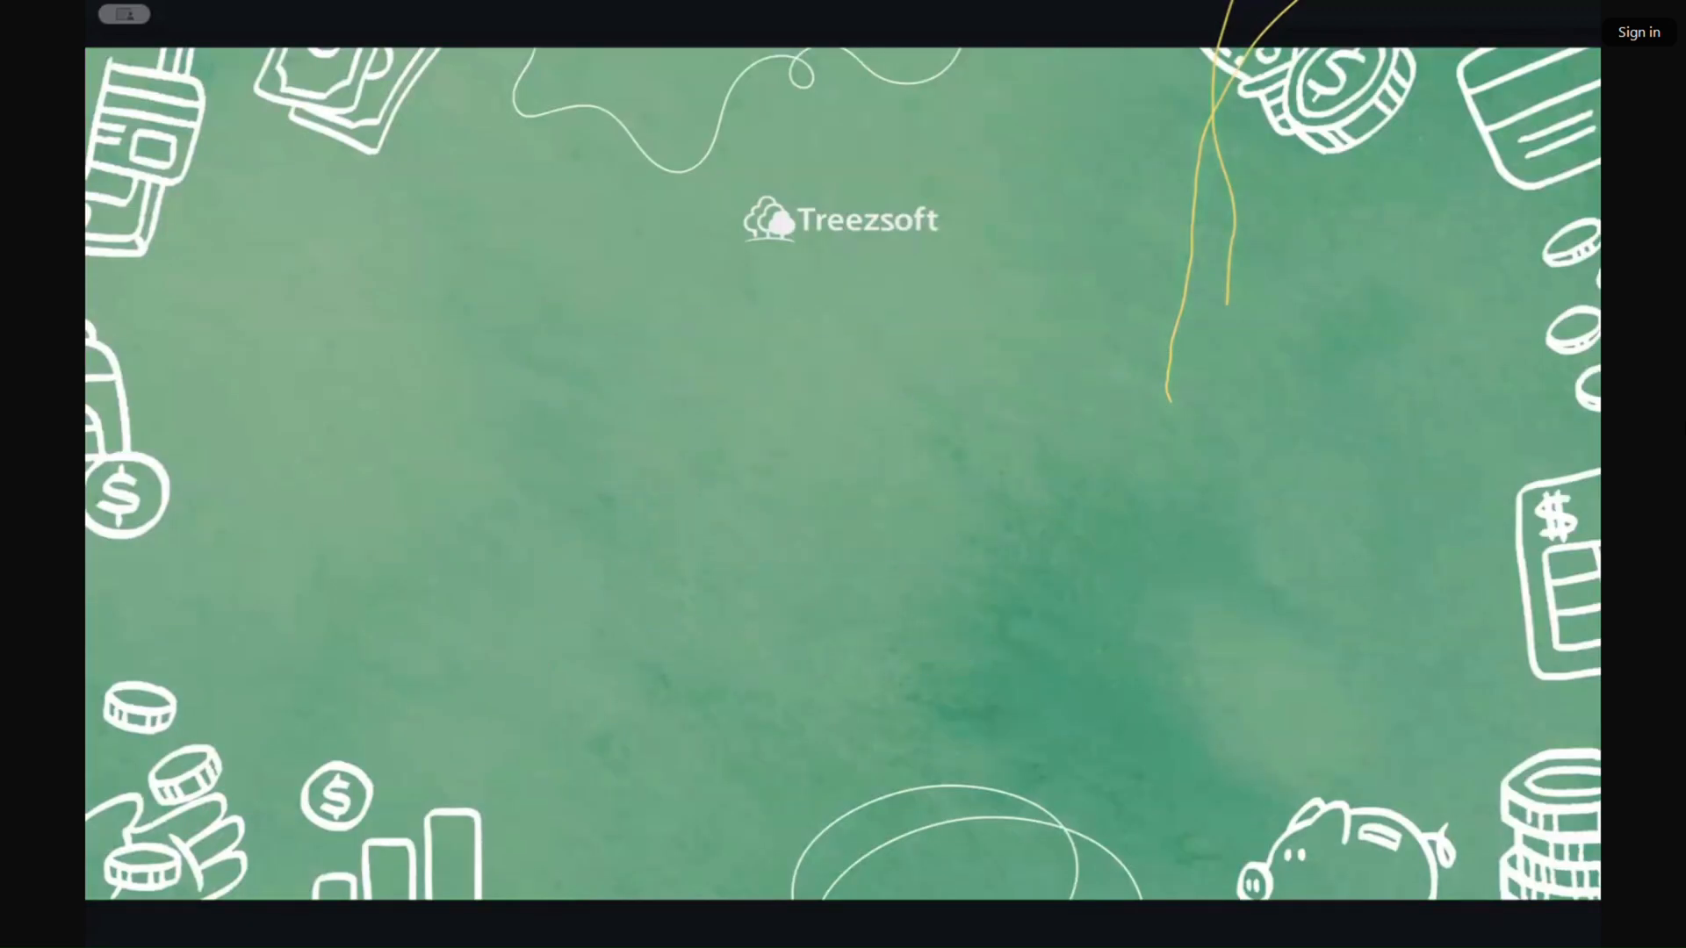
Step: Browse the Treezsoft blog posts and open the 'How to add Treezsoft as Intermediary at Your MyInvois Portal' article in a new tab
key(Escape)
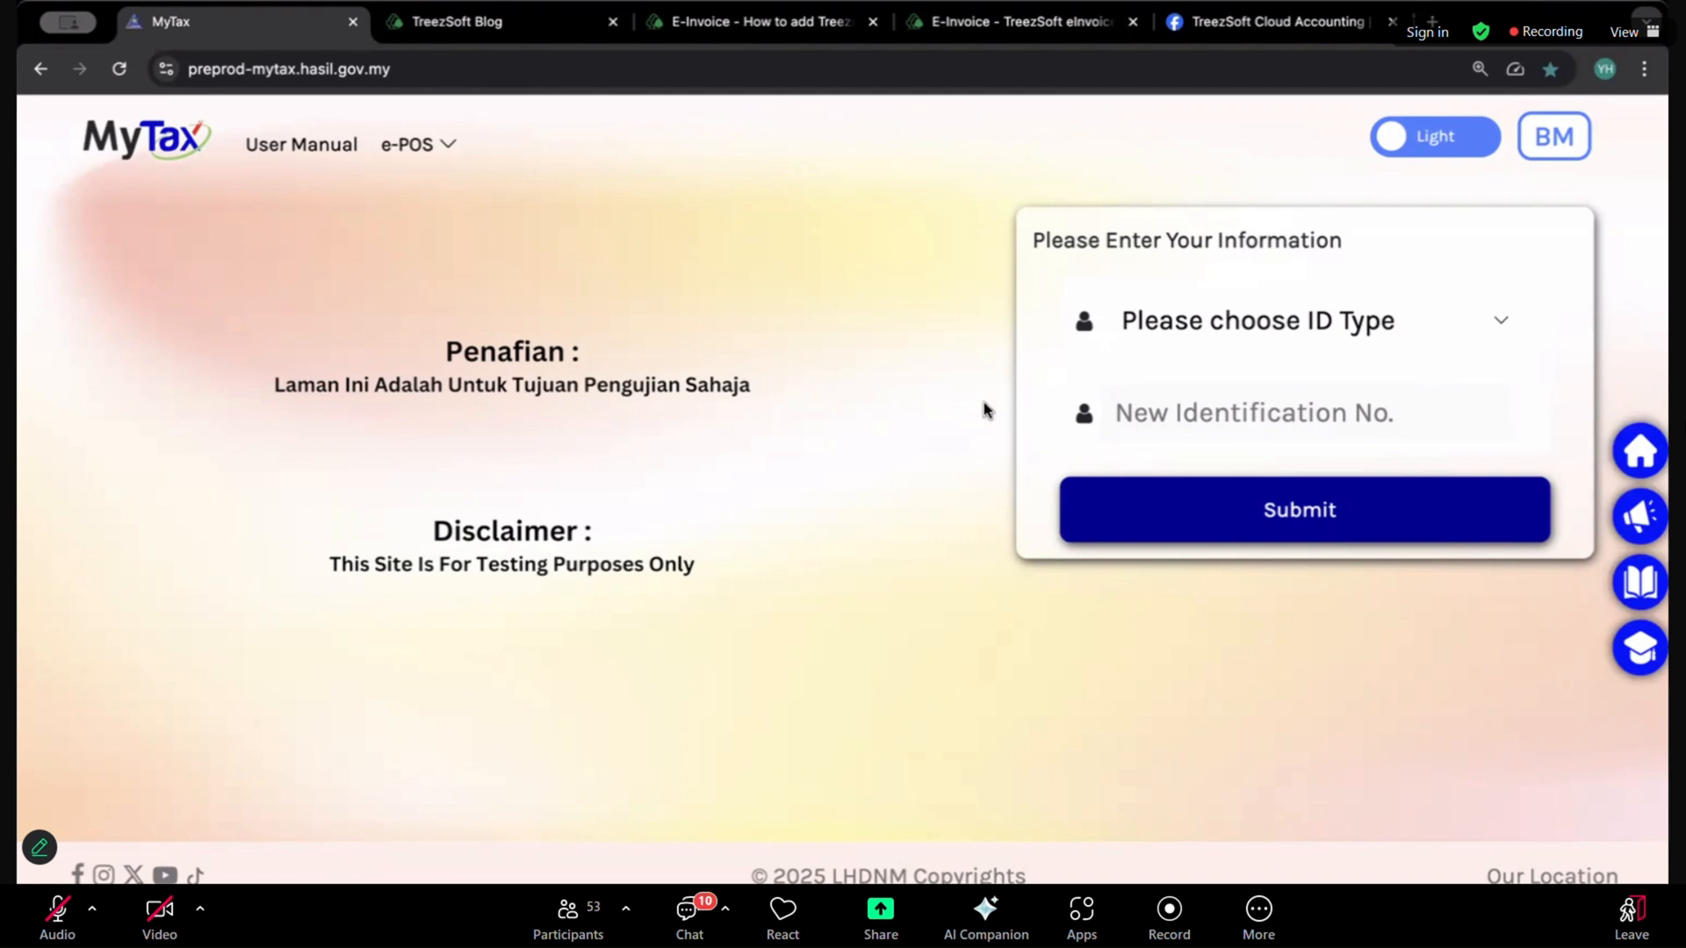
click(539, 19)
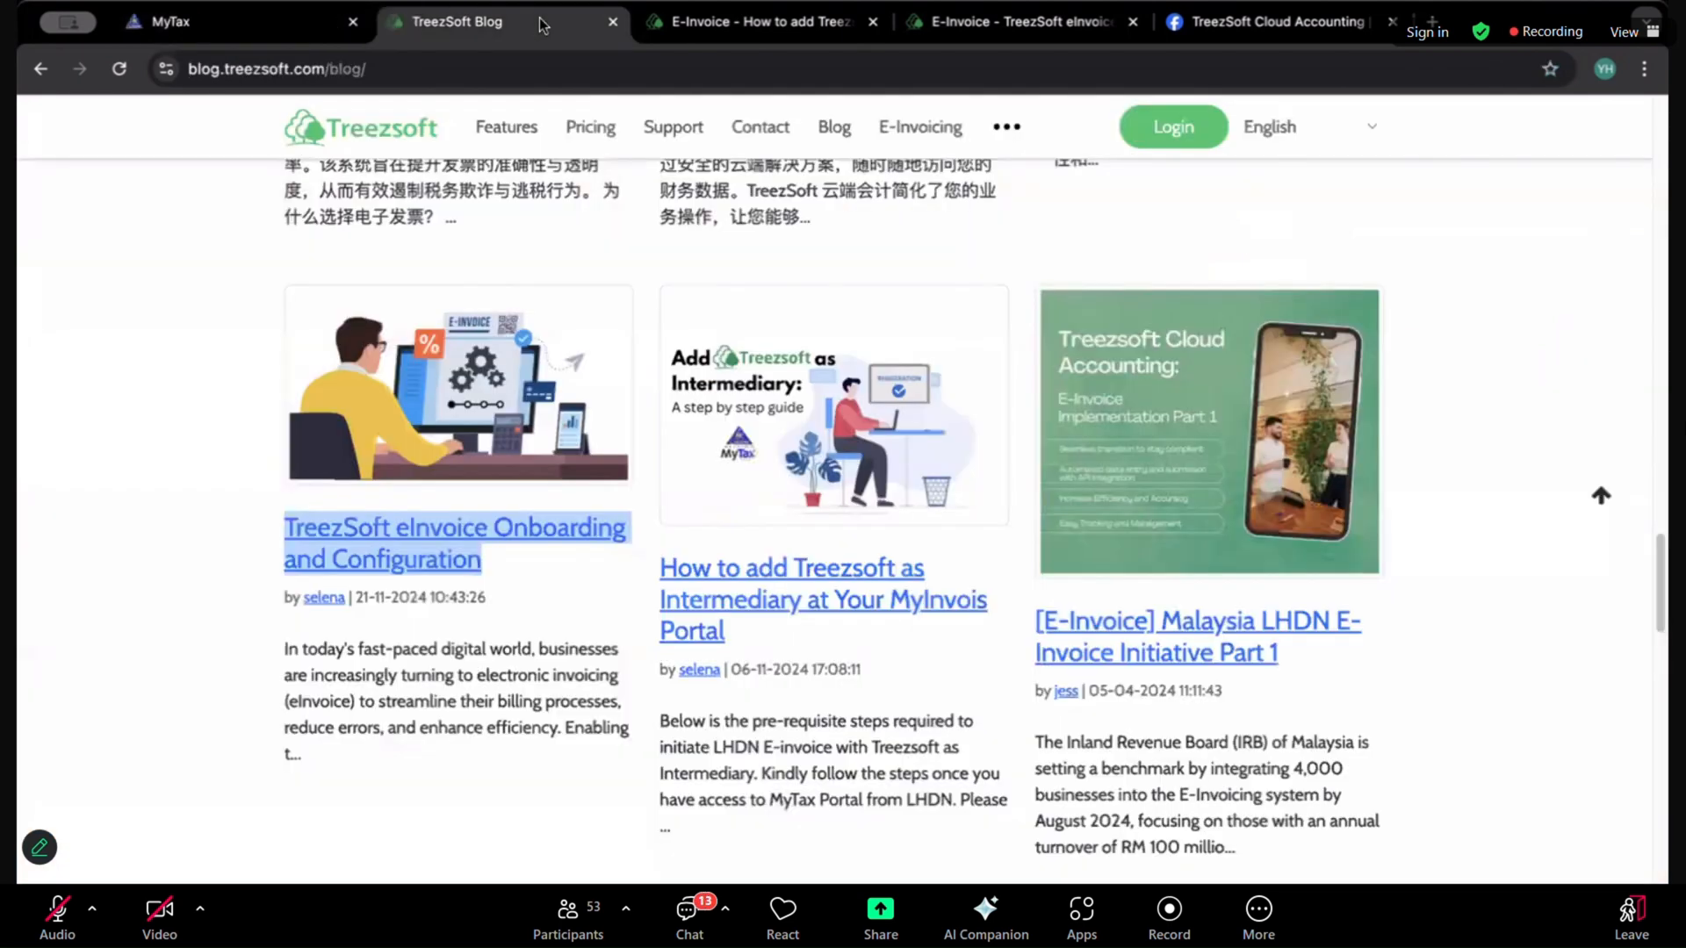
scroll(575, 290, up, 5)
scroll(575, 290, up, 10)
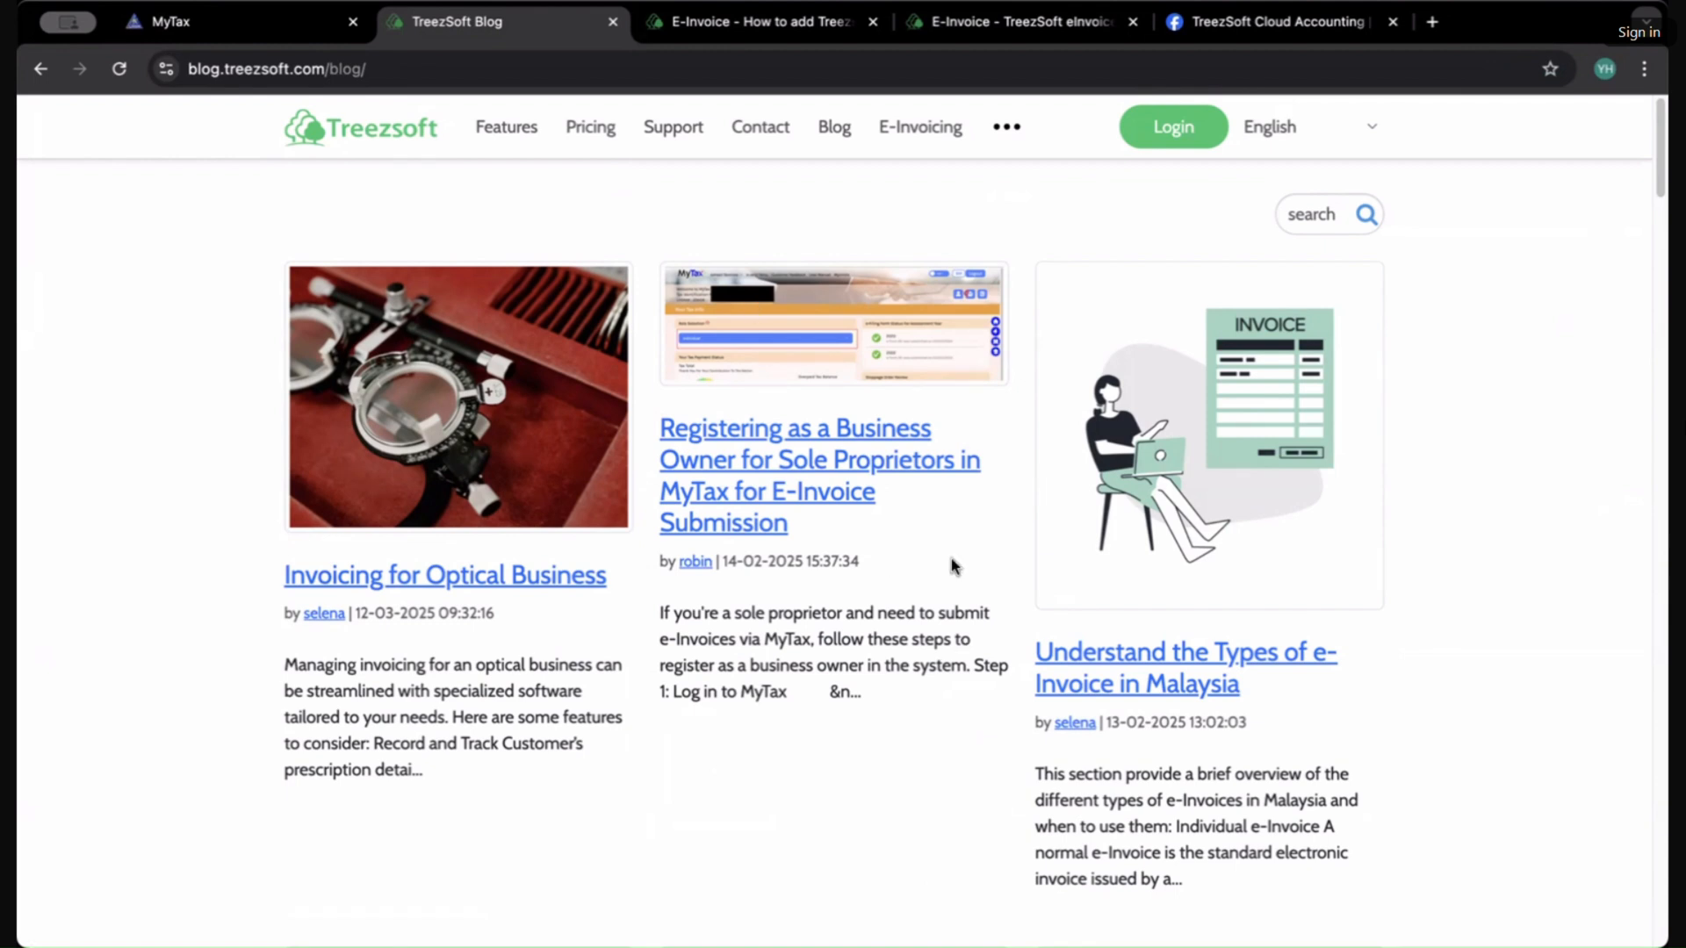
scroll(950, 663, down, 8)
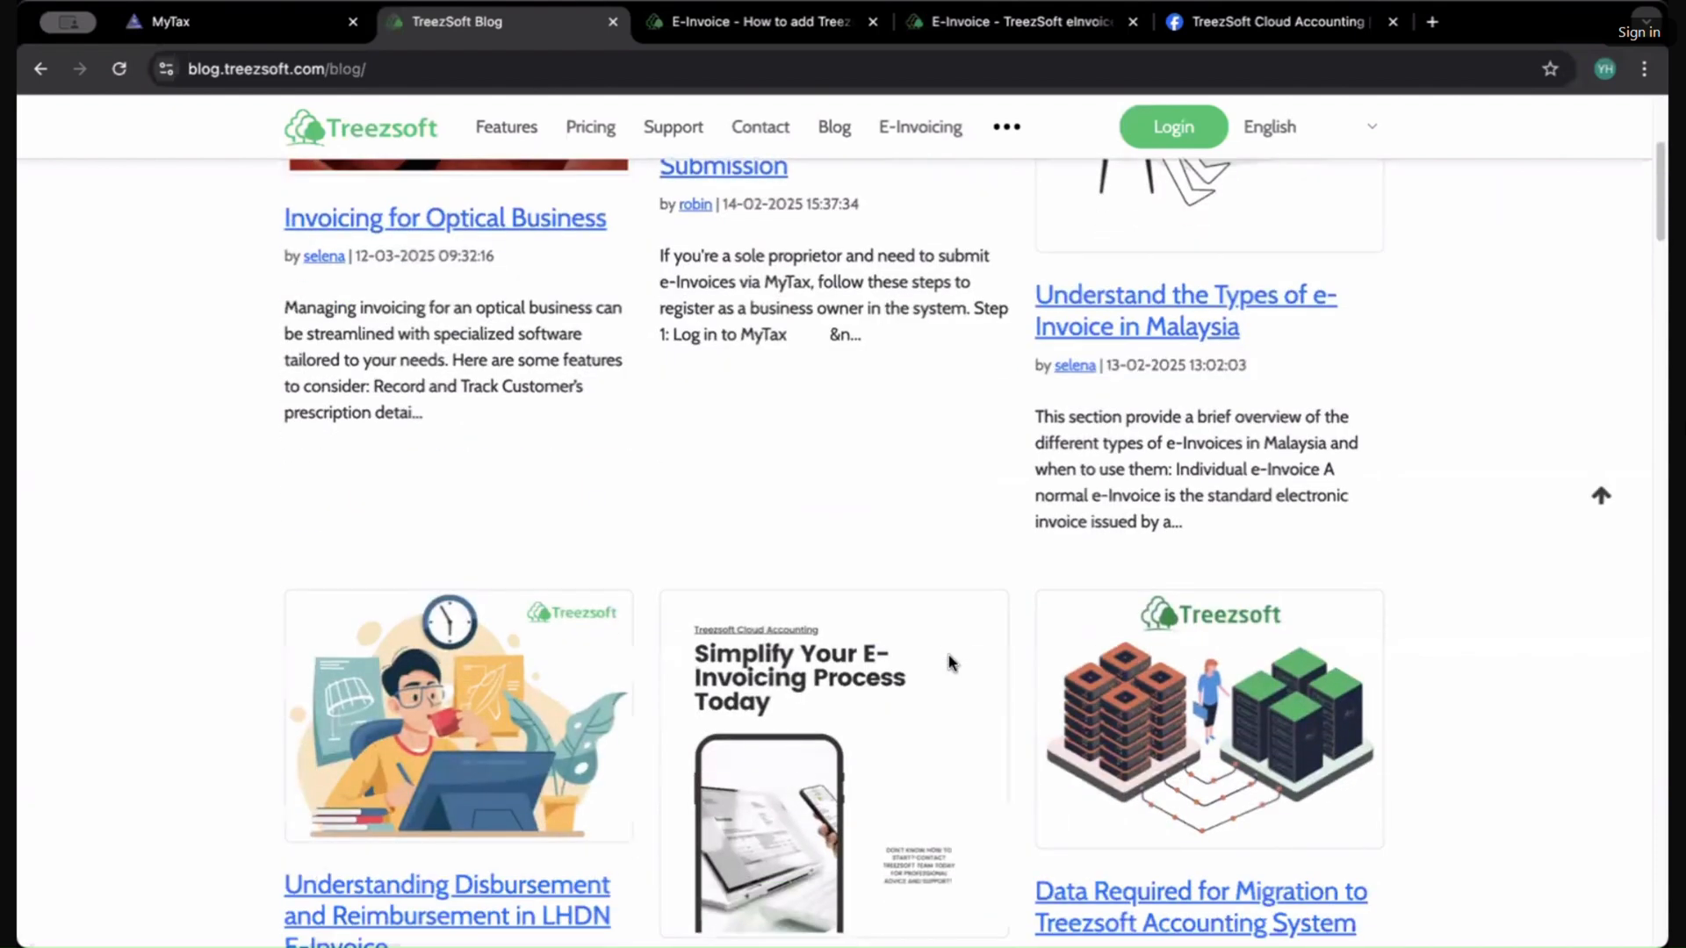
scroll(1064, 754, down, 7)
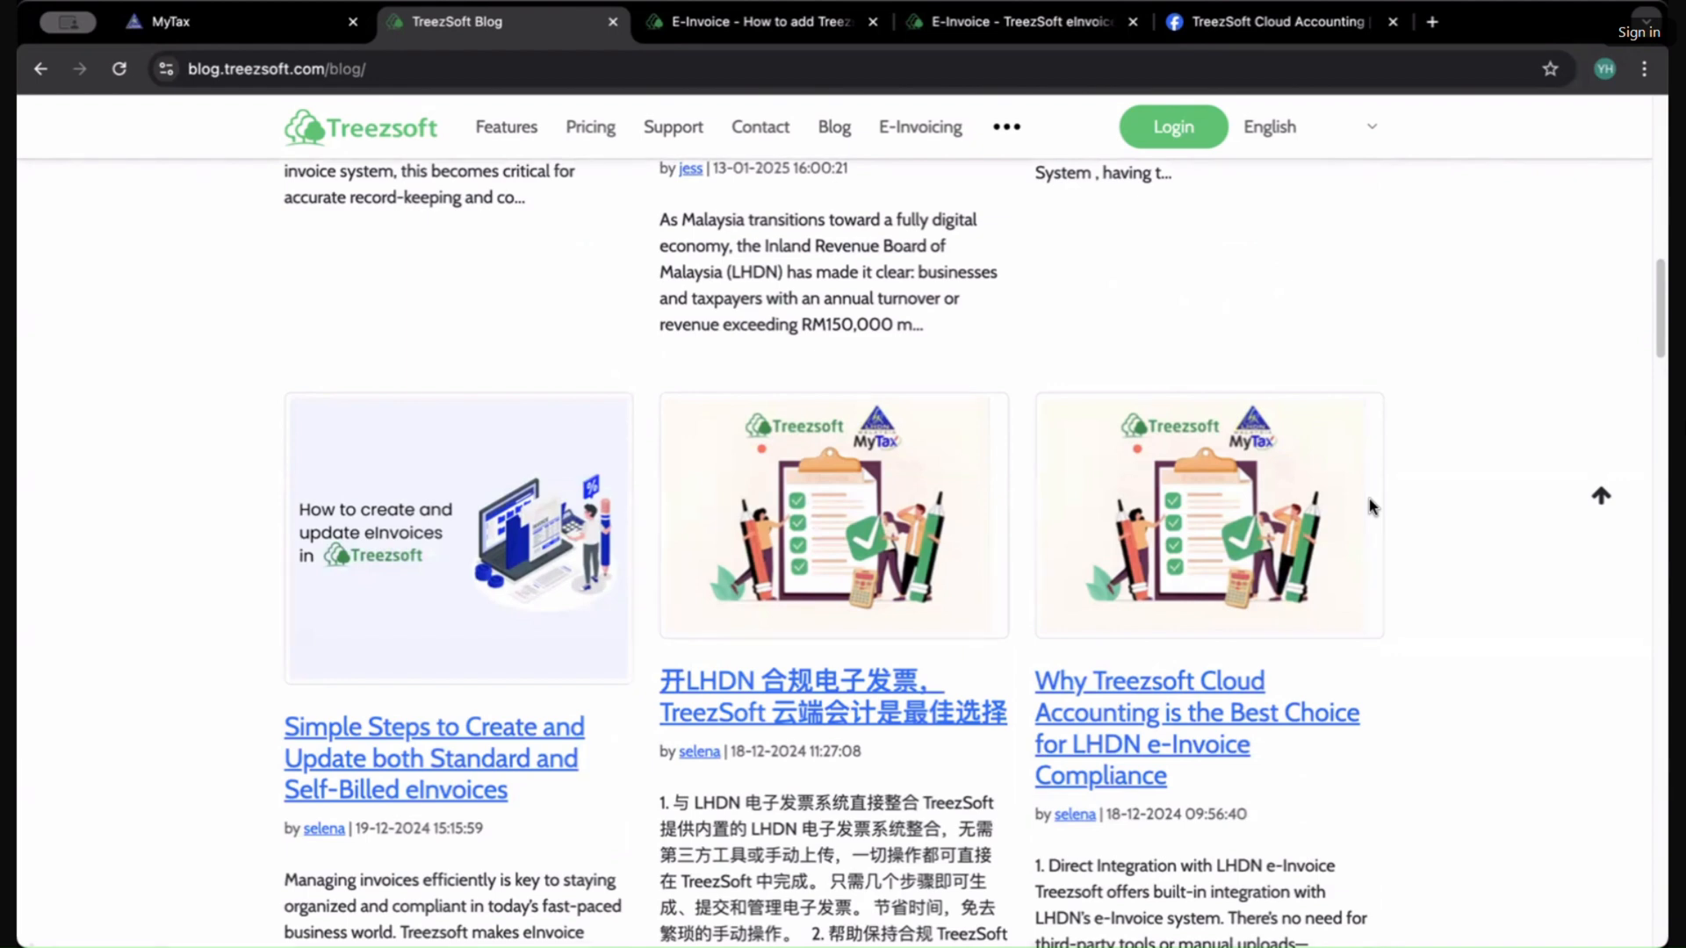
scroll(1192, 512, down, 15)
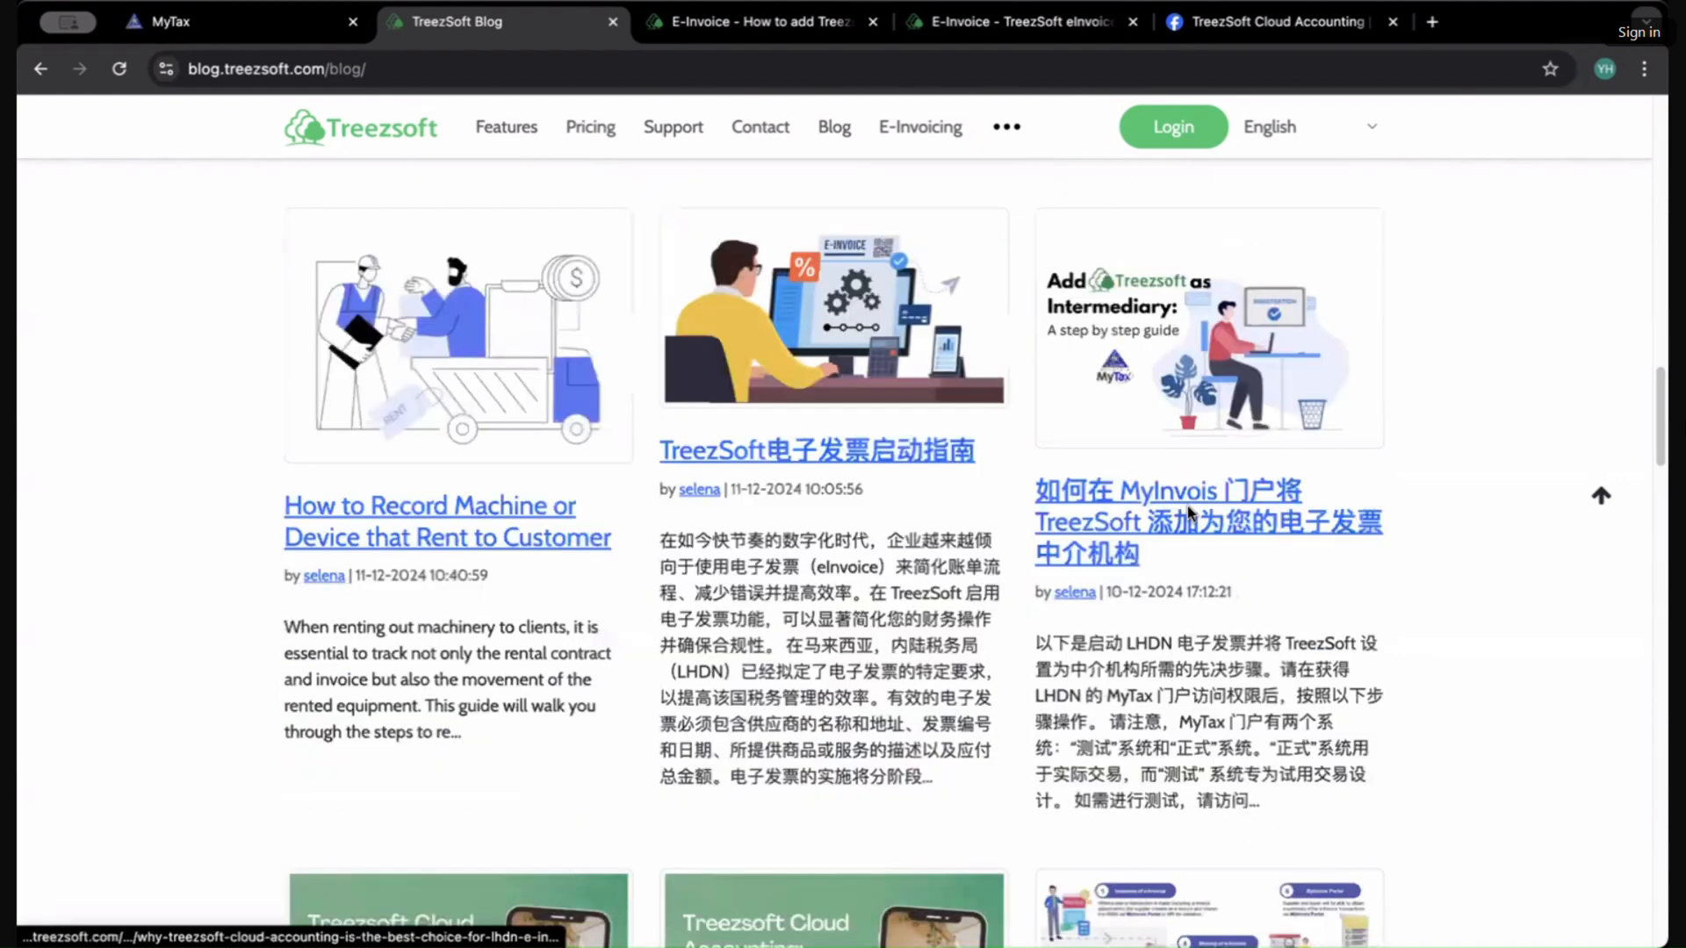
scroll(1191, 512, down, 12)
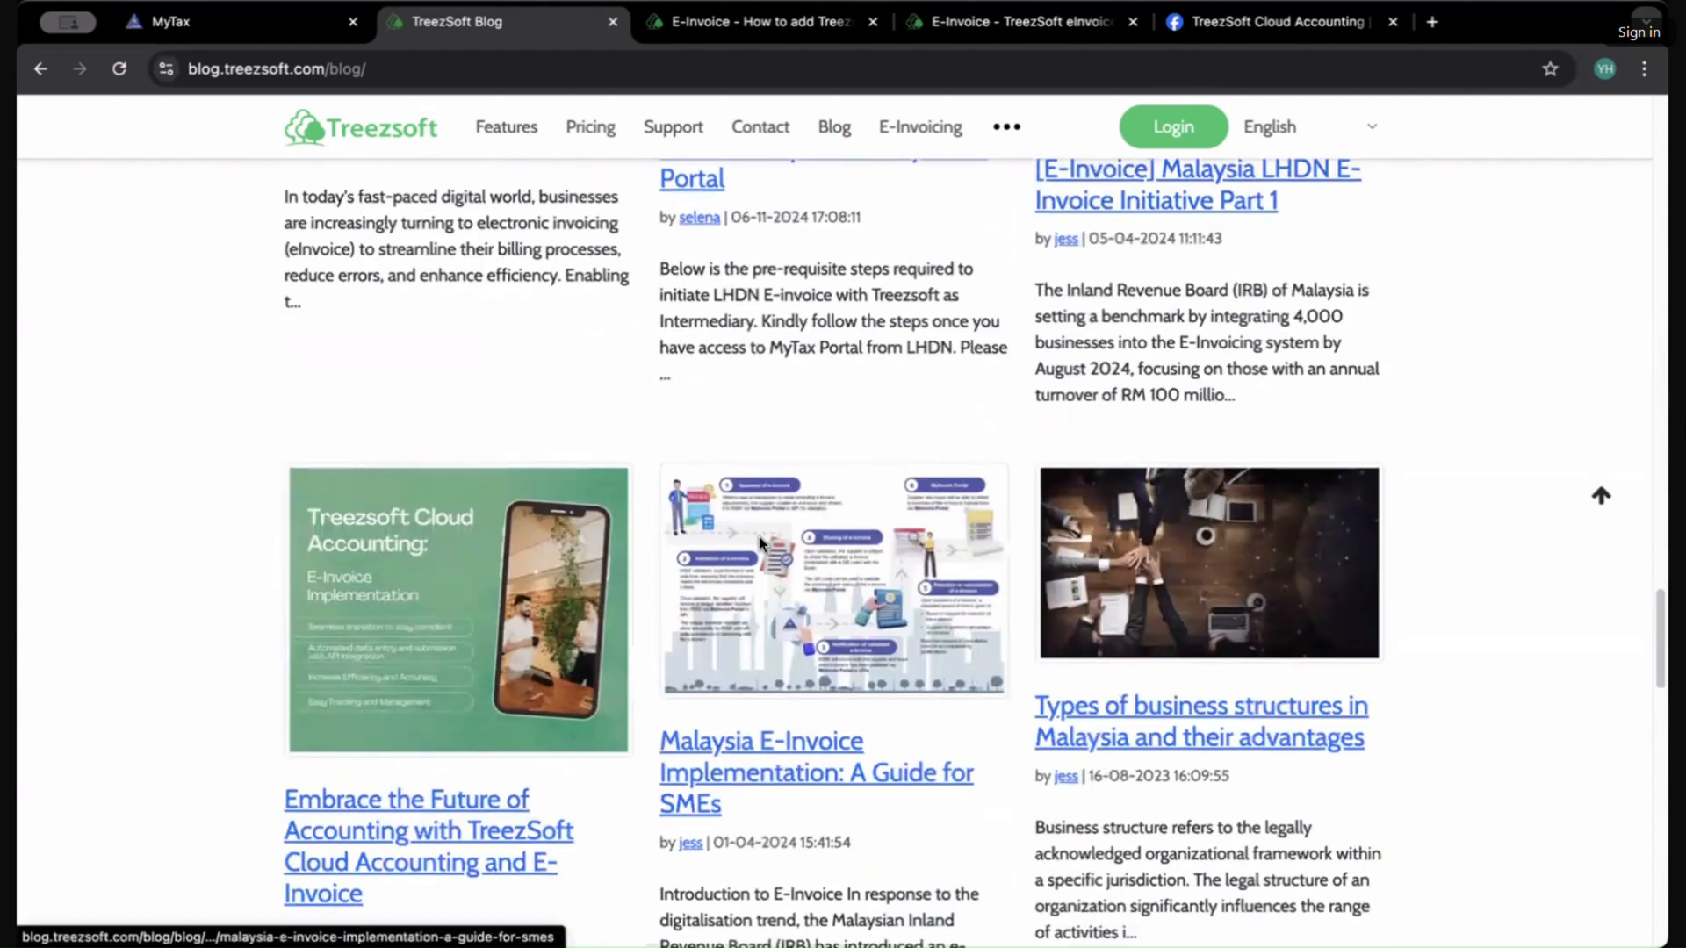
scroll(760, 544, up, 4)
scroll(760, 543, up, 2)
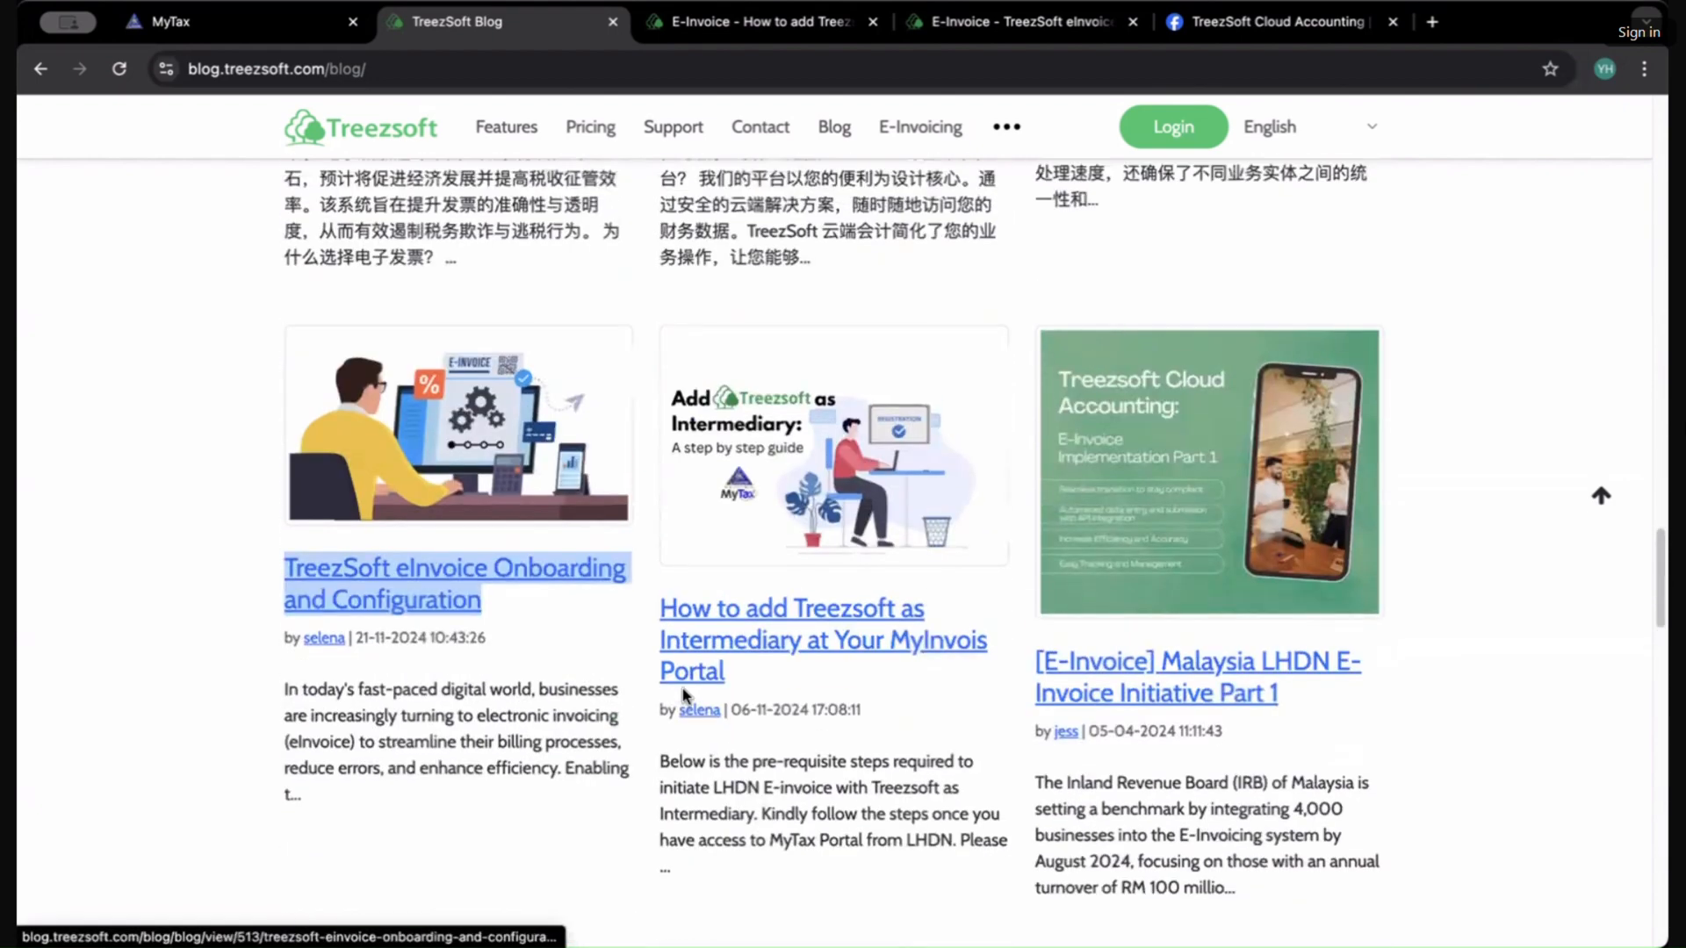
middle_click(725, 645)
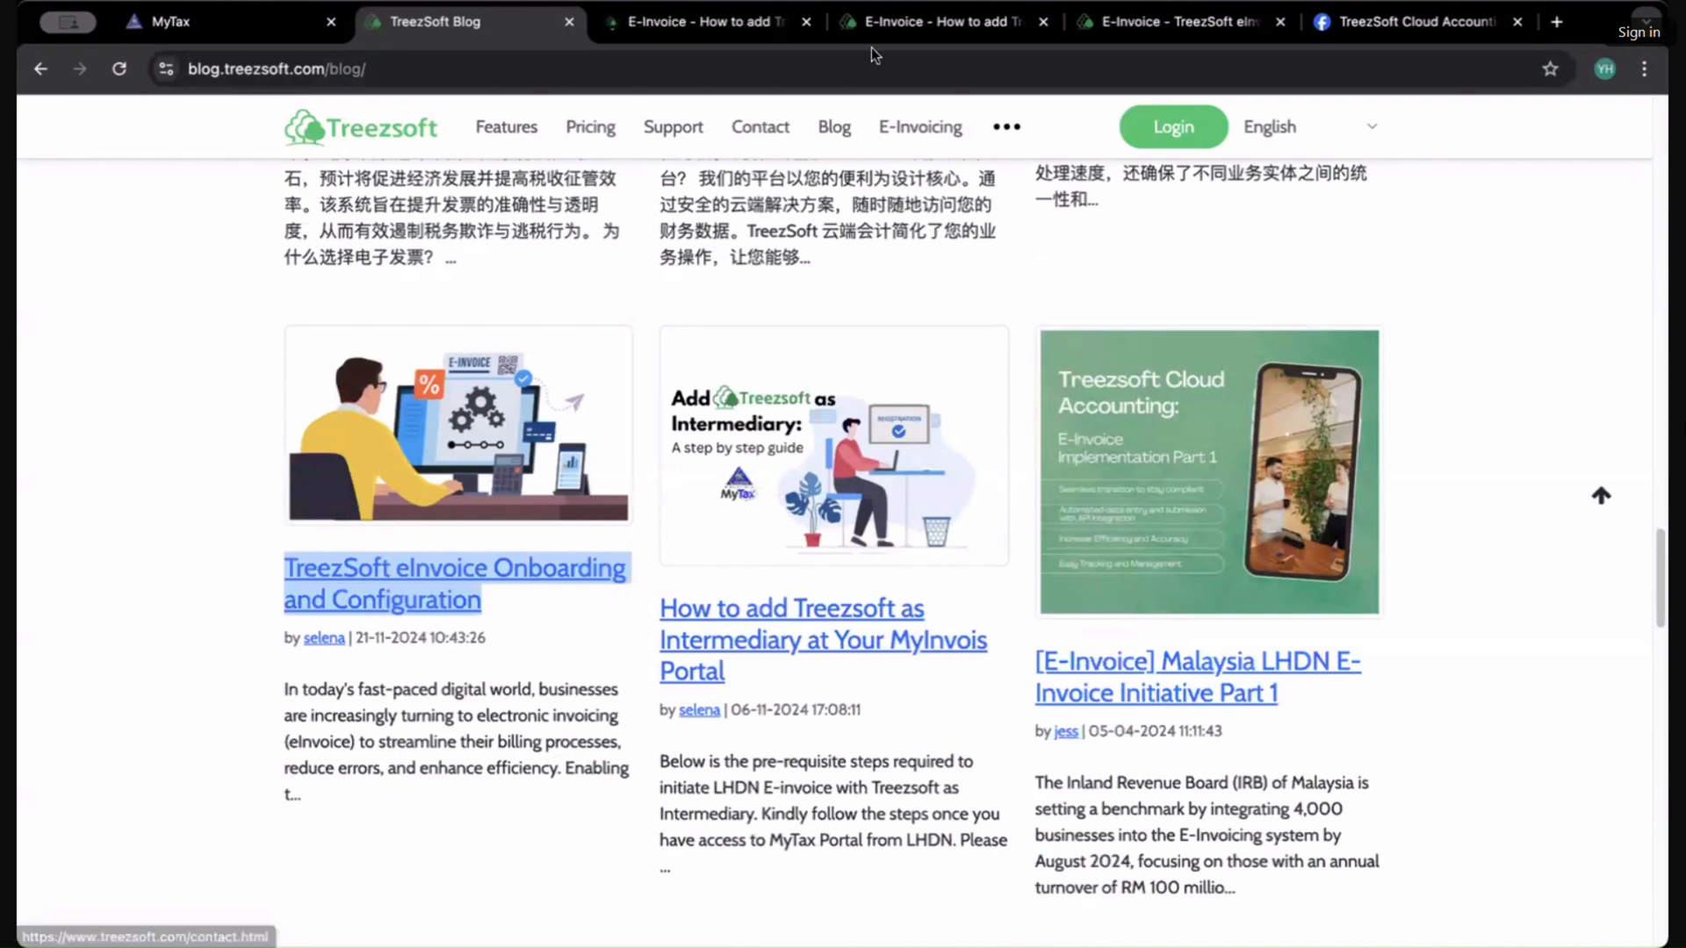
Step: Review the 'How to add Treezsoft as Intermediary' article and its MyTax testing environment instructions
click(958, 25)
click(1040, 24)
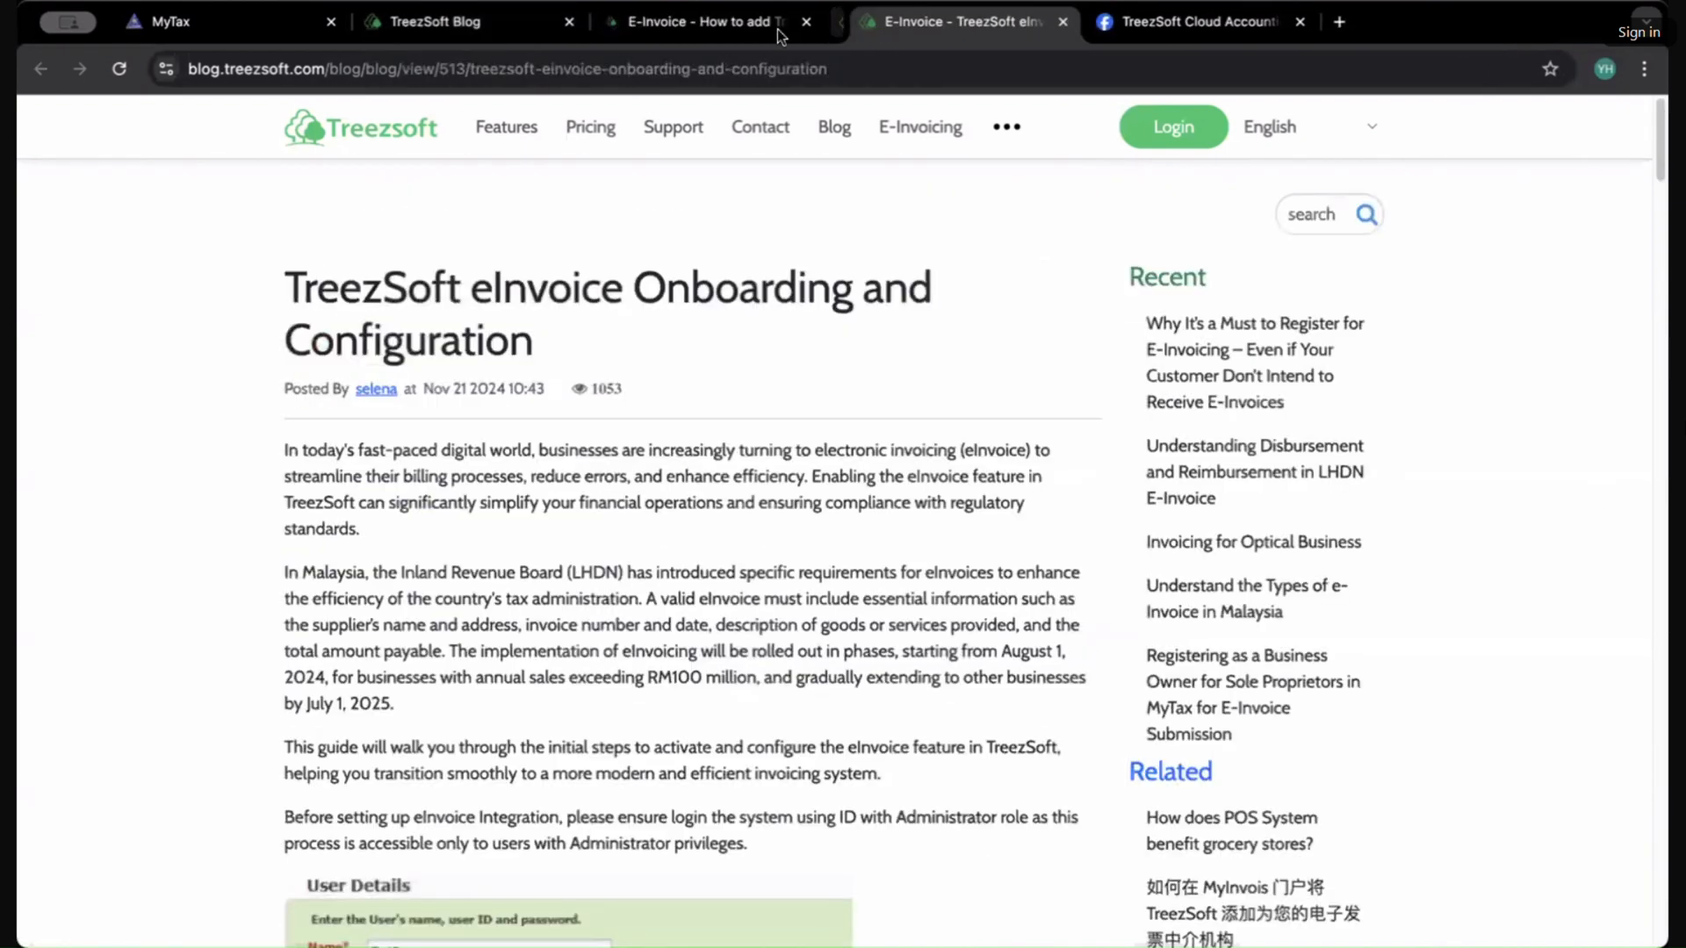
click(625, 26)
drag(420, 288, 853, 290)
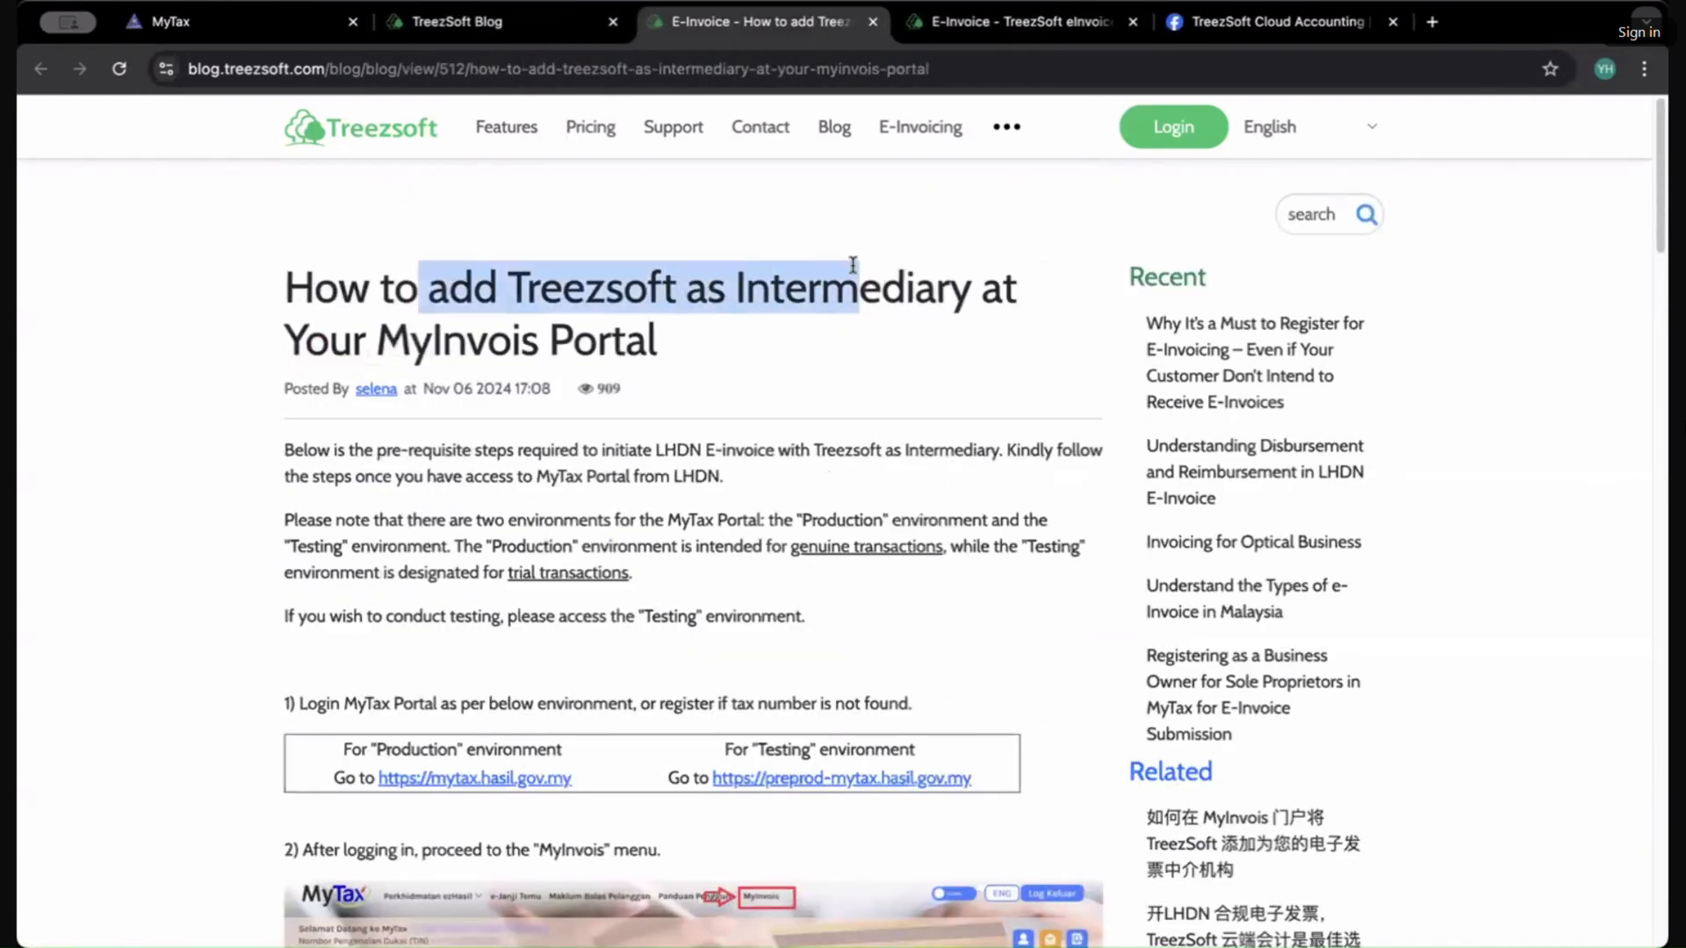
click(998, 498)
scroll(1610, 497, down, 5)
scroll(1610, 497, up, 5)
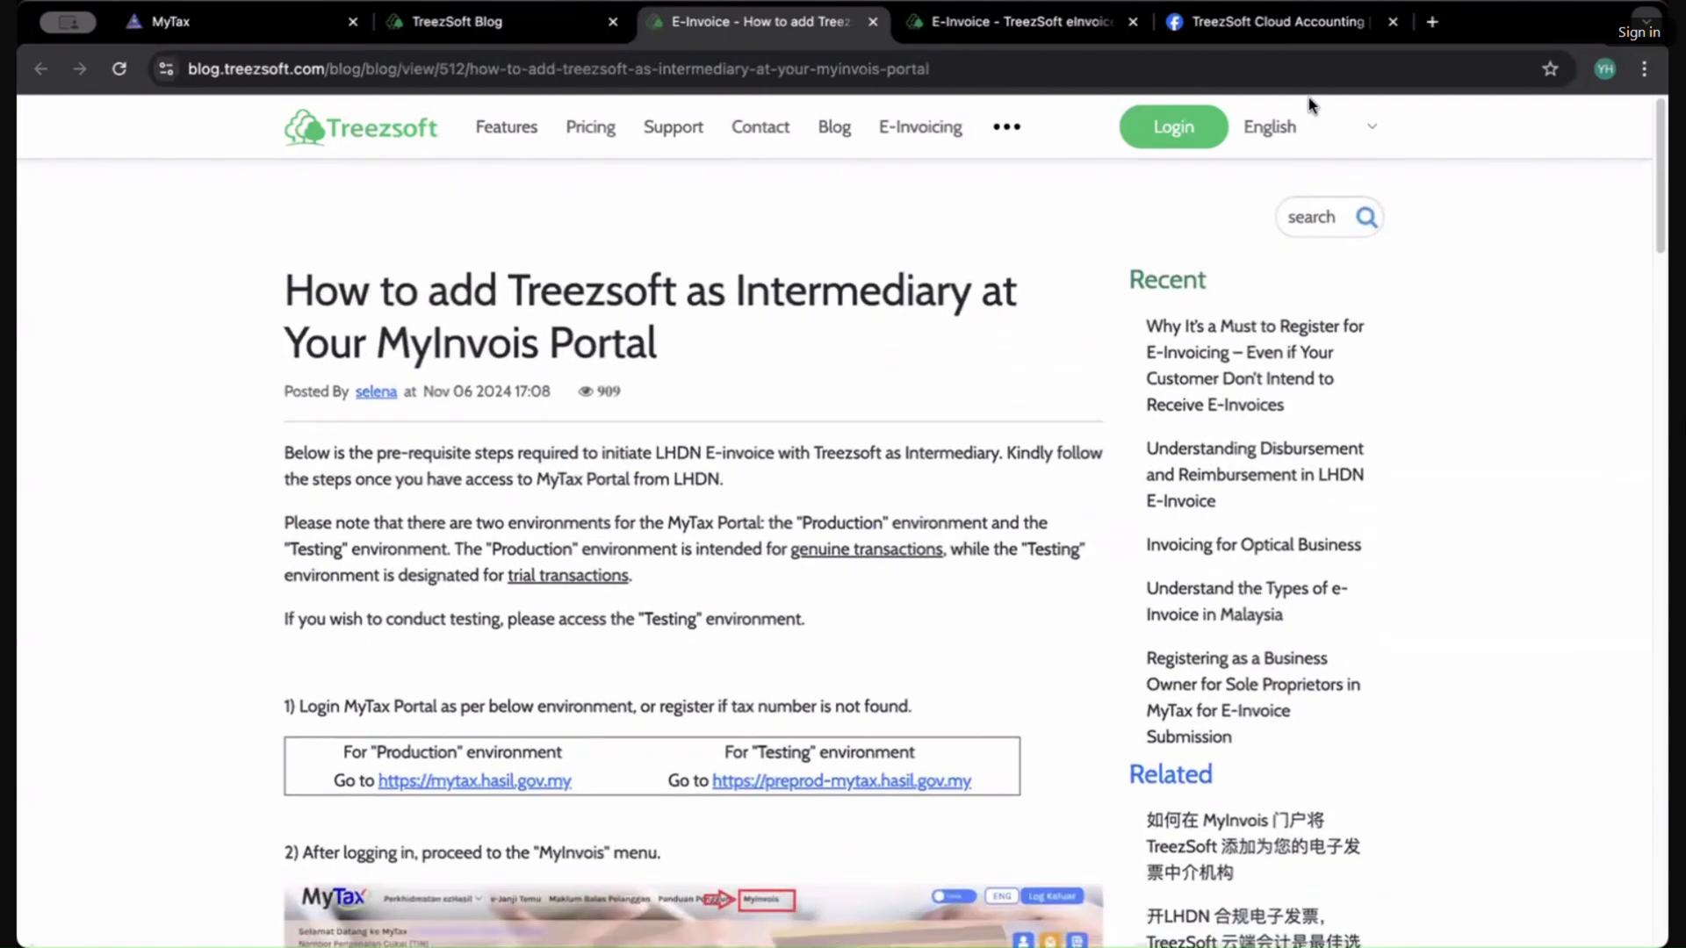
Step: View the TreezSoft Cloud Accounting Facebook page, then return to the MyTax testing portal tab
click(1263, 26)
scroll(1089, 189, down, 4)
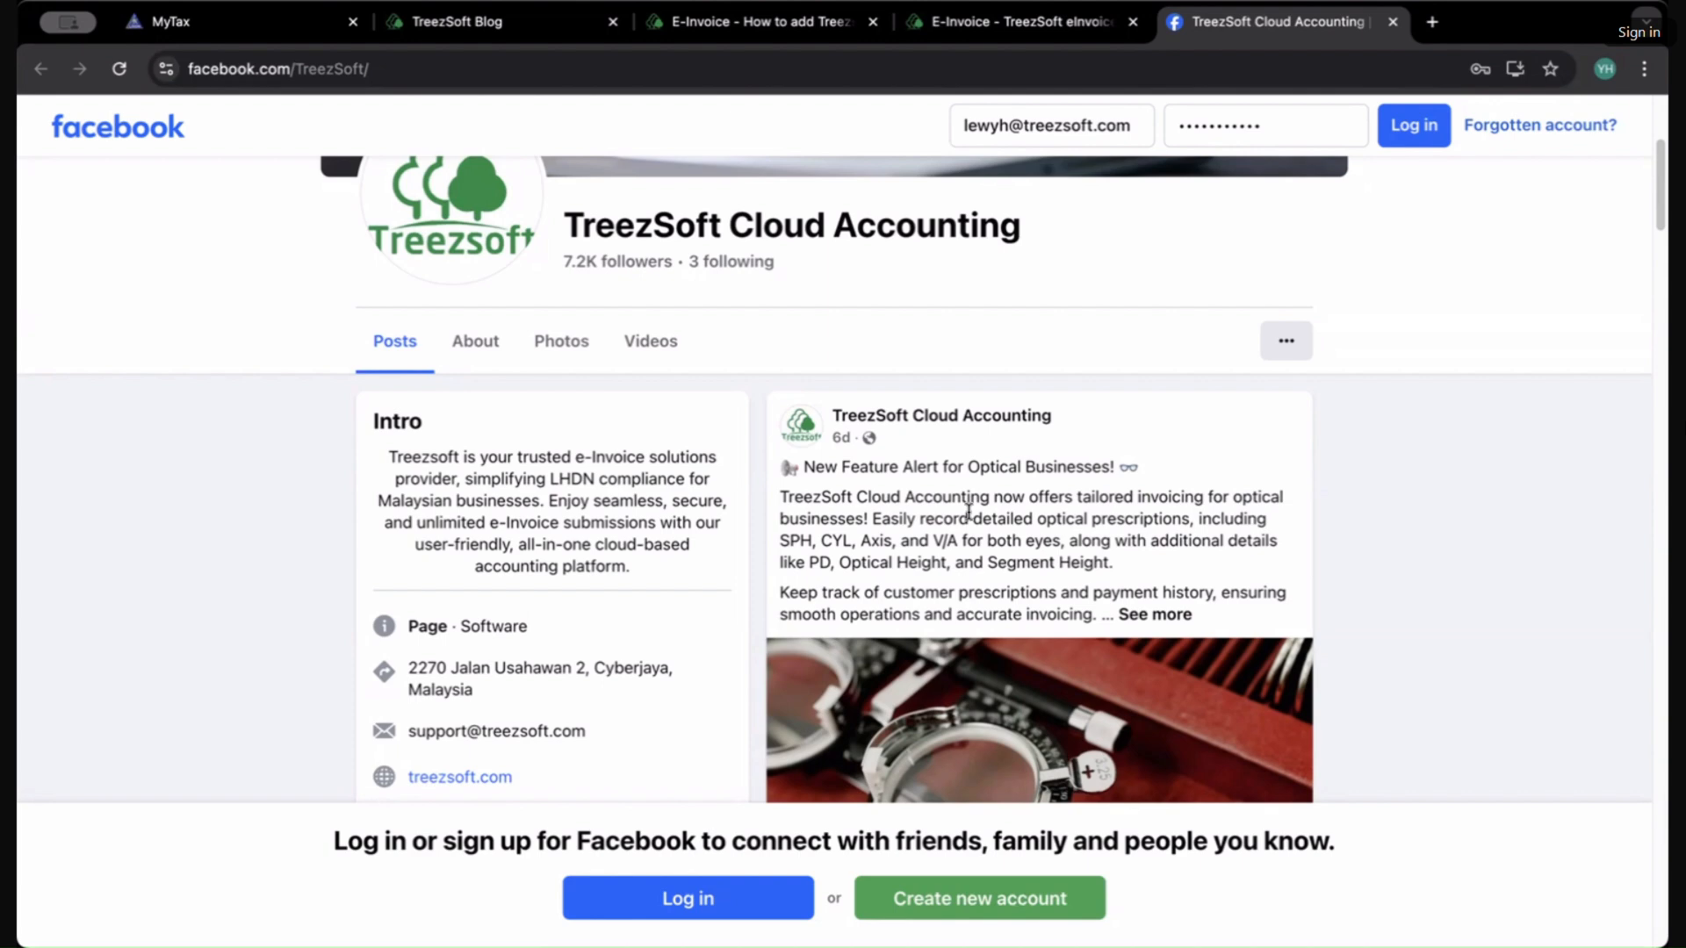
scroll(1110, 207, up, 5)
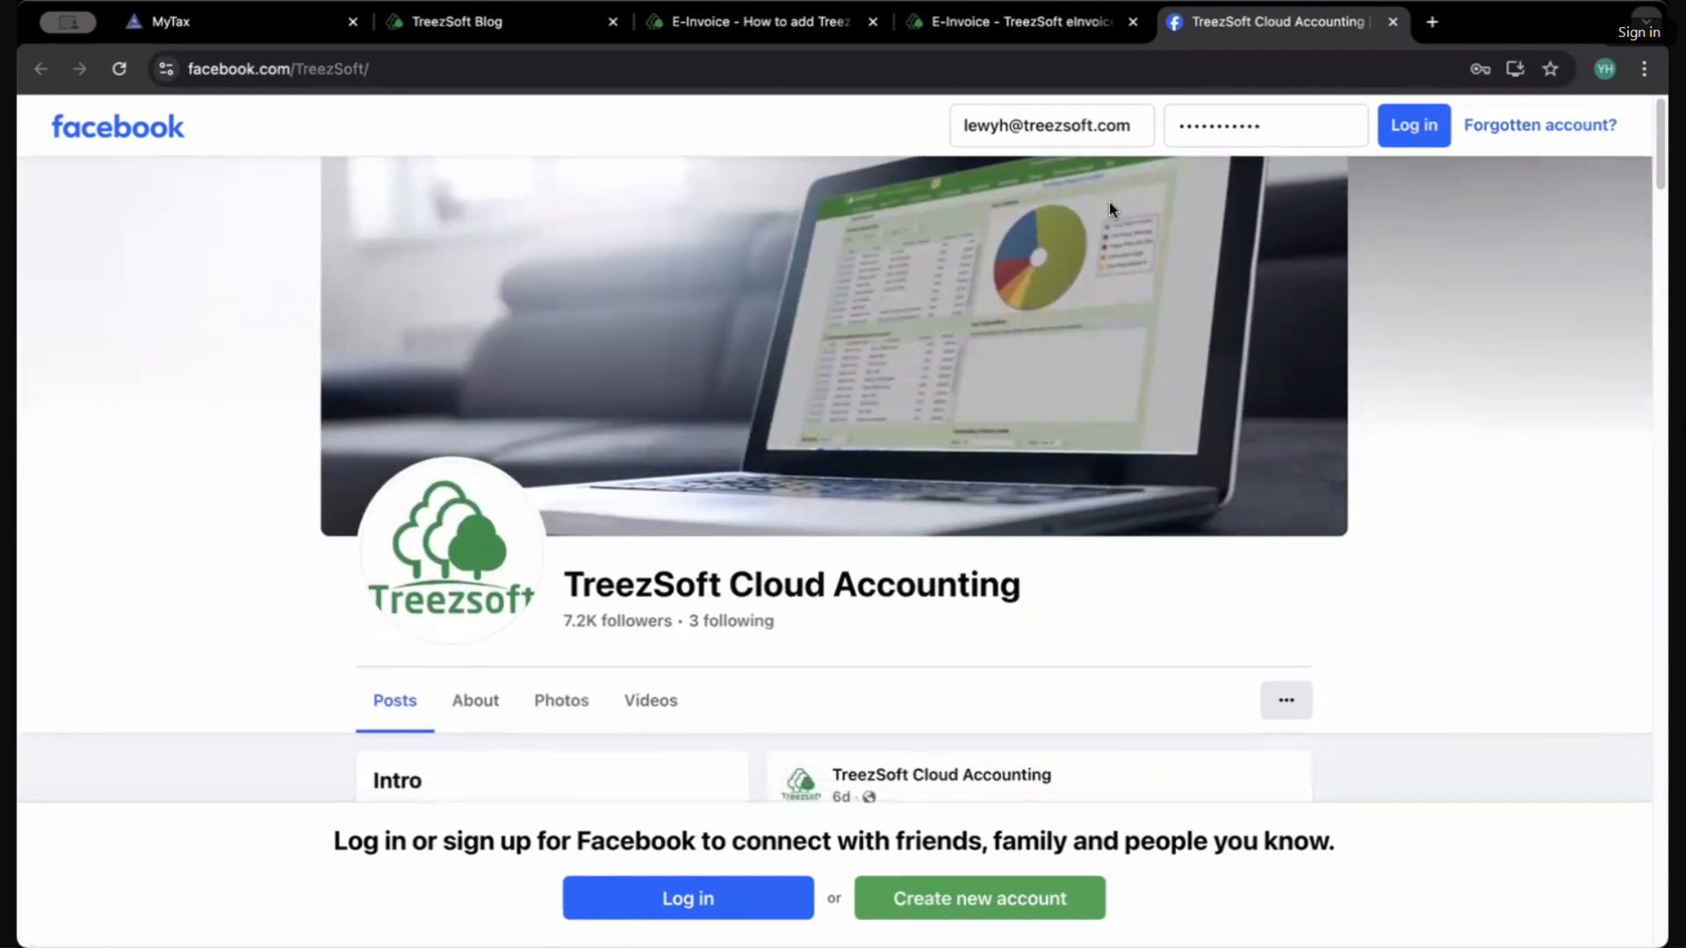
click(211, 19)
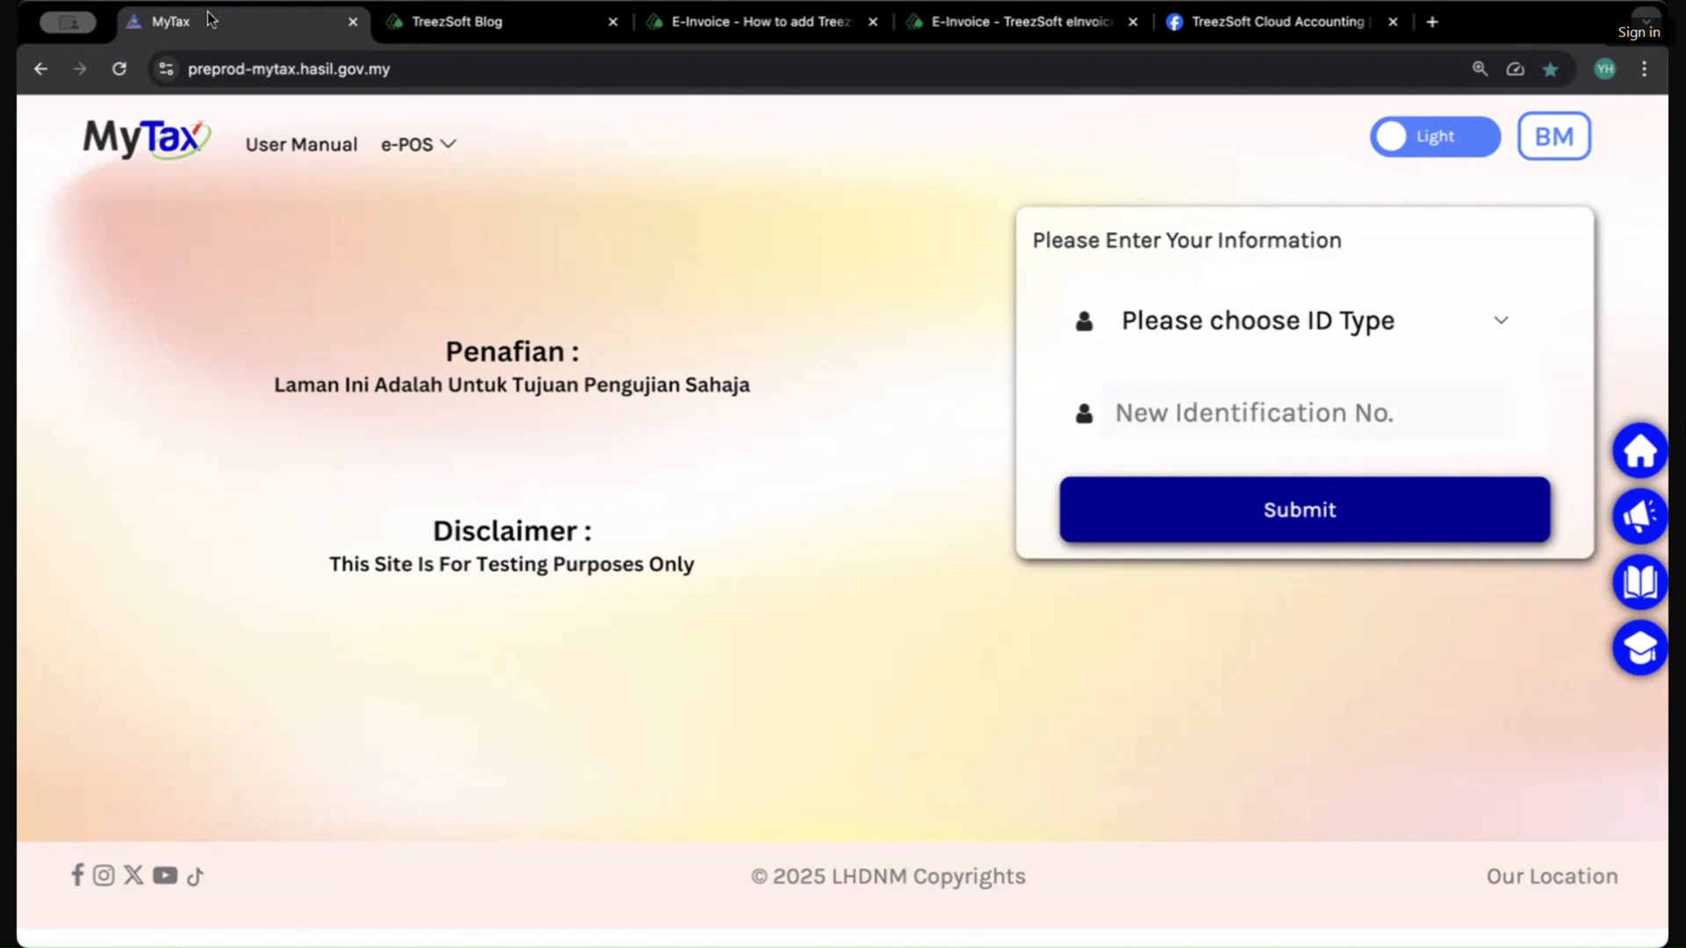
Step: Choose Identification Card No. as the ID type, enter the identification number, and submit it
click(1264, 340)
click(1250, 371)
click(1205, 415)
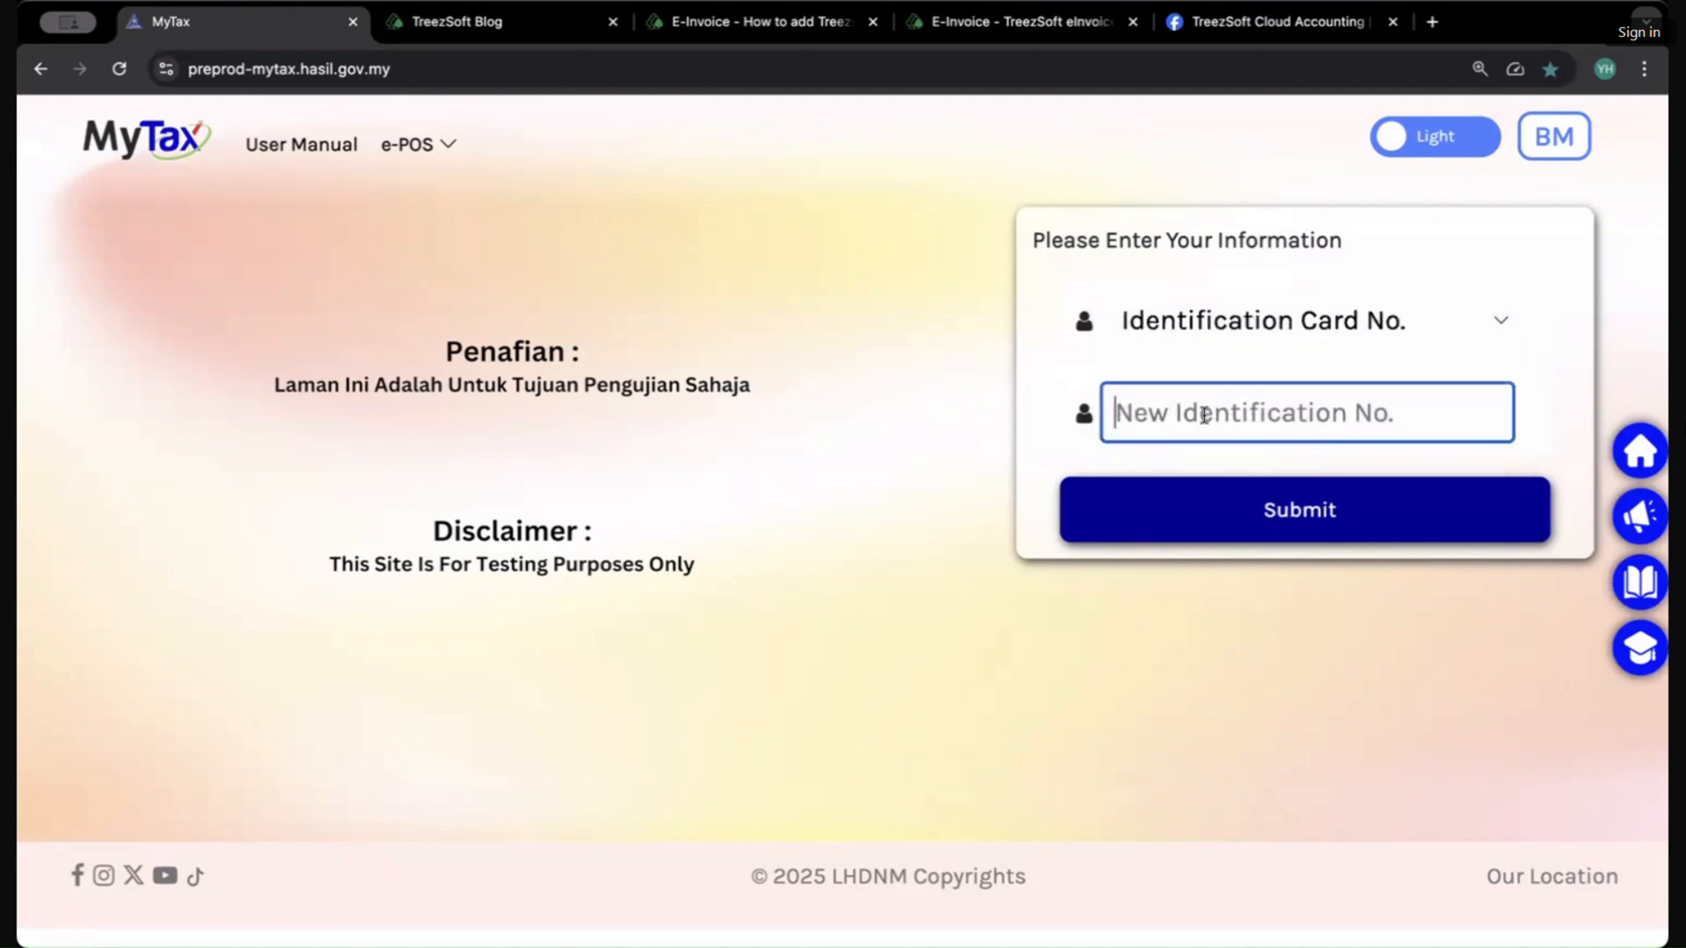
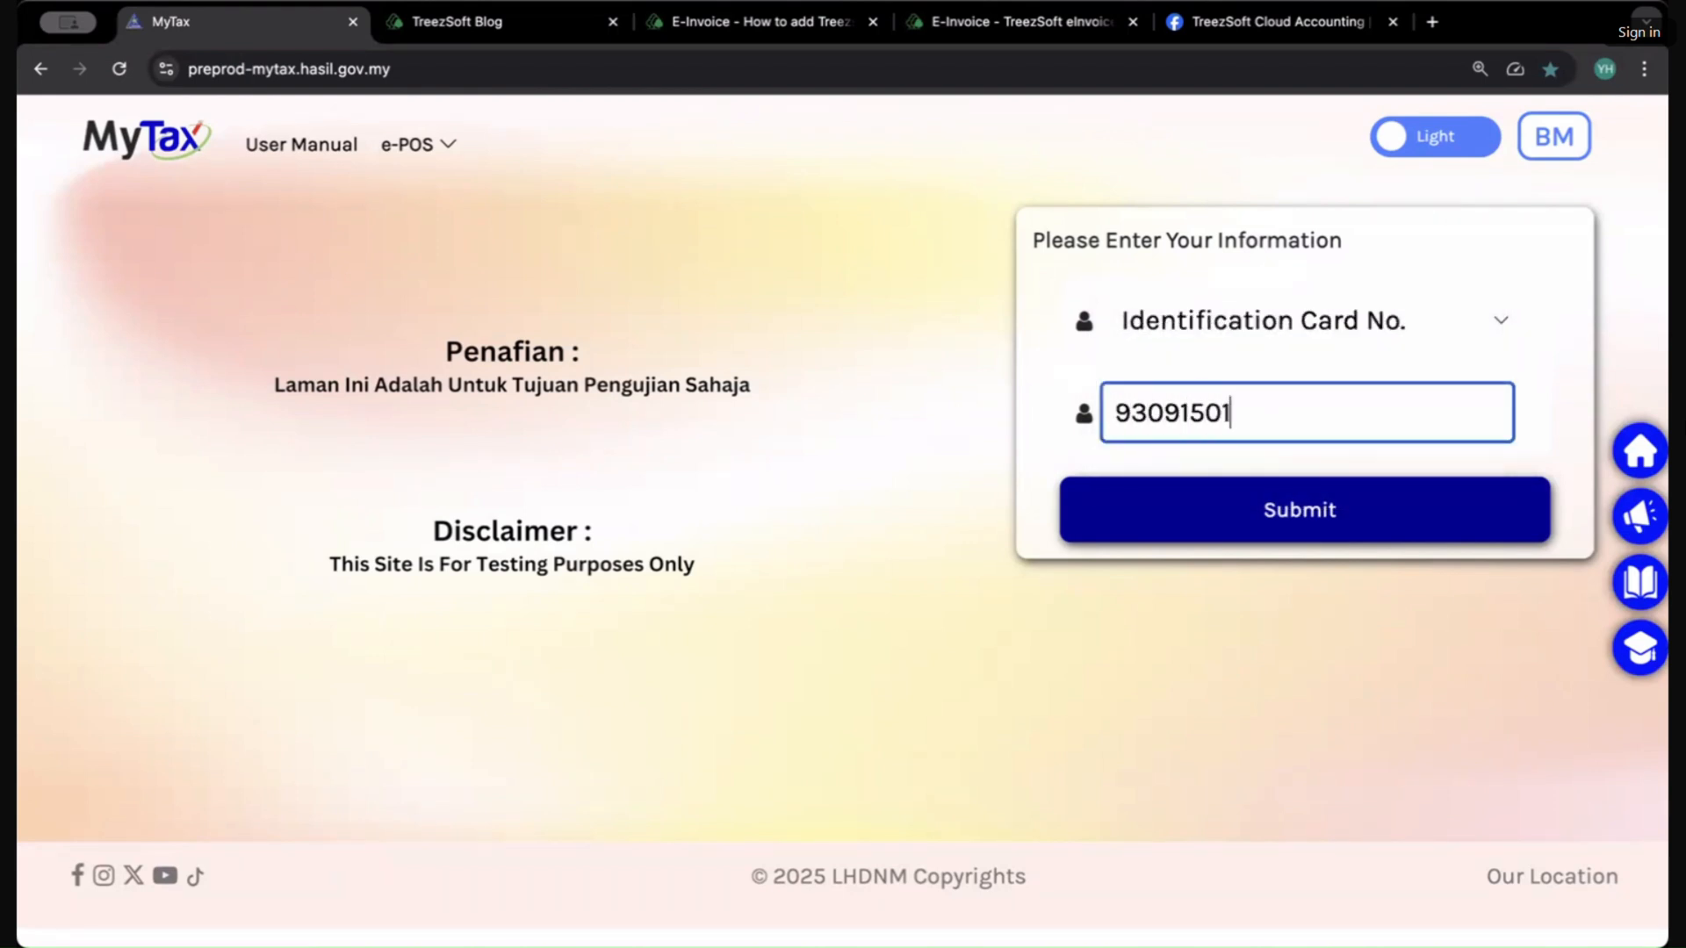
click(1284, 516)
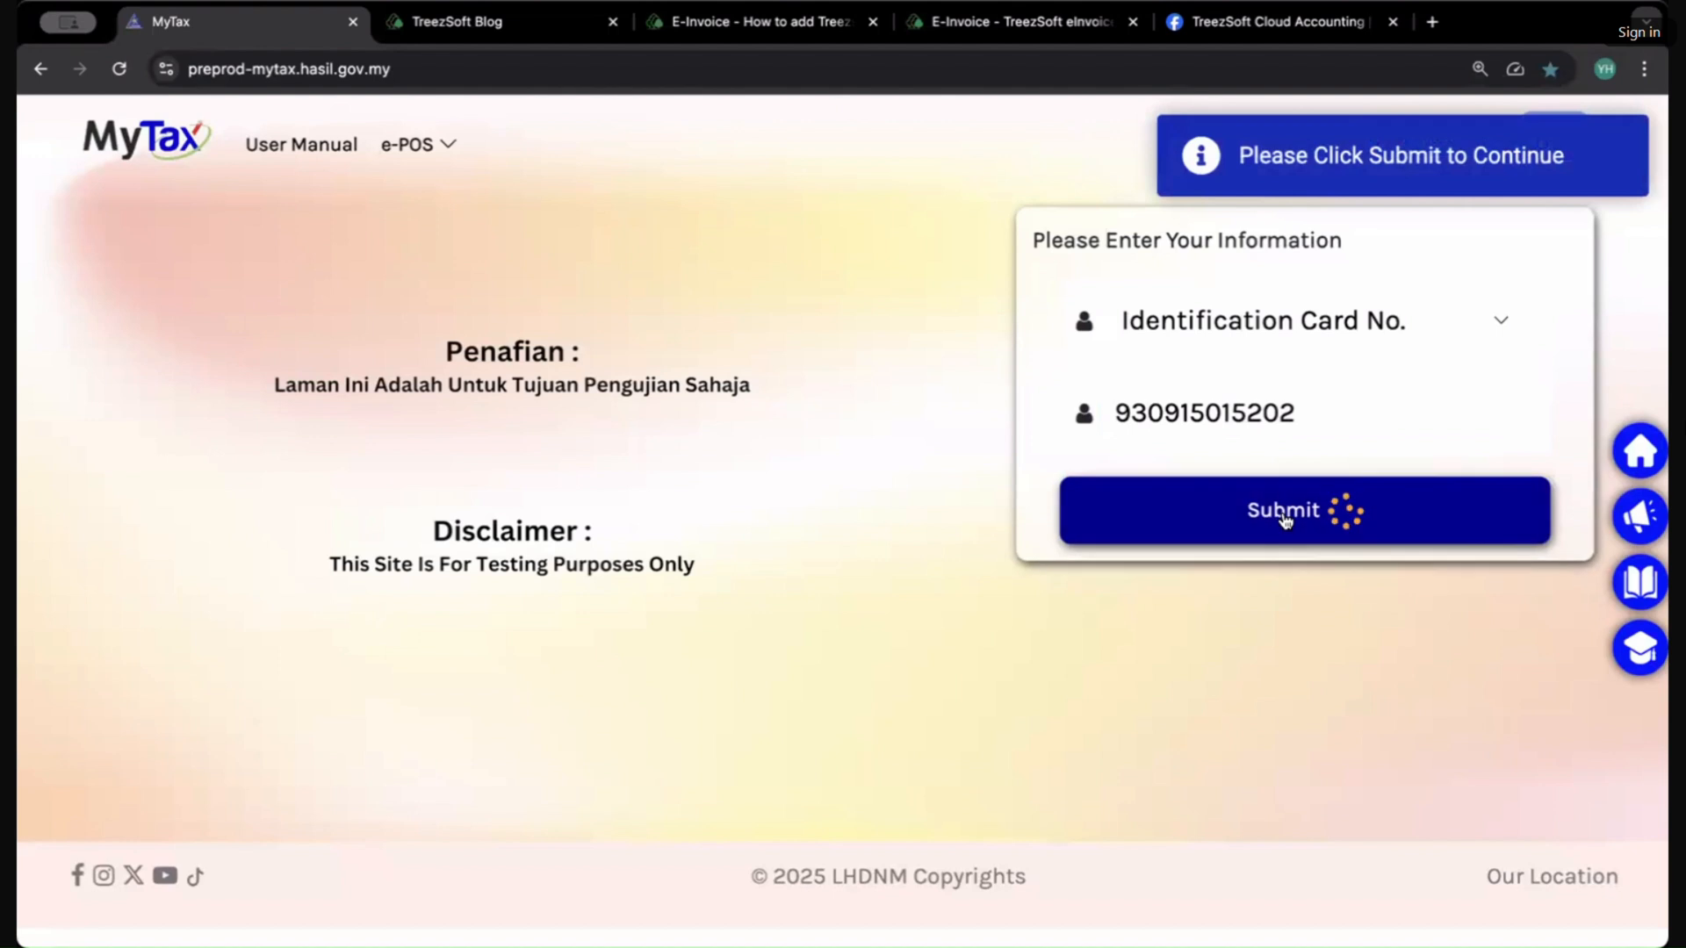
Step: Fill in the account password from the saved credentials and log in to MyTax
click(1241, 393)
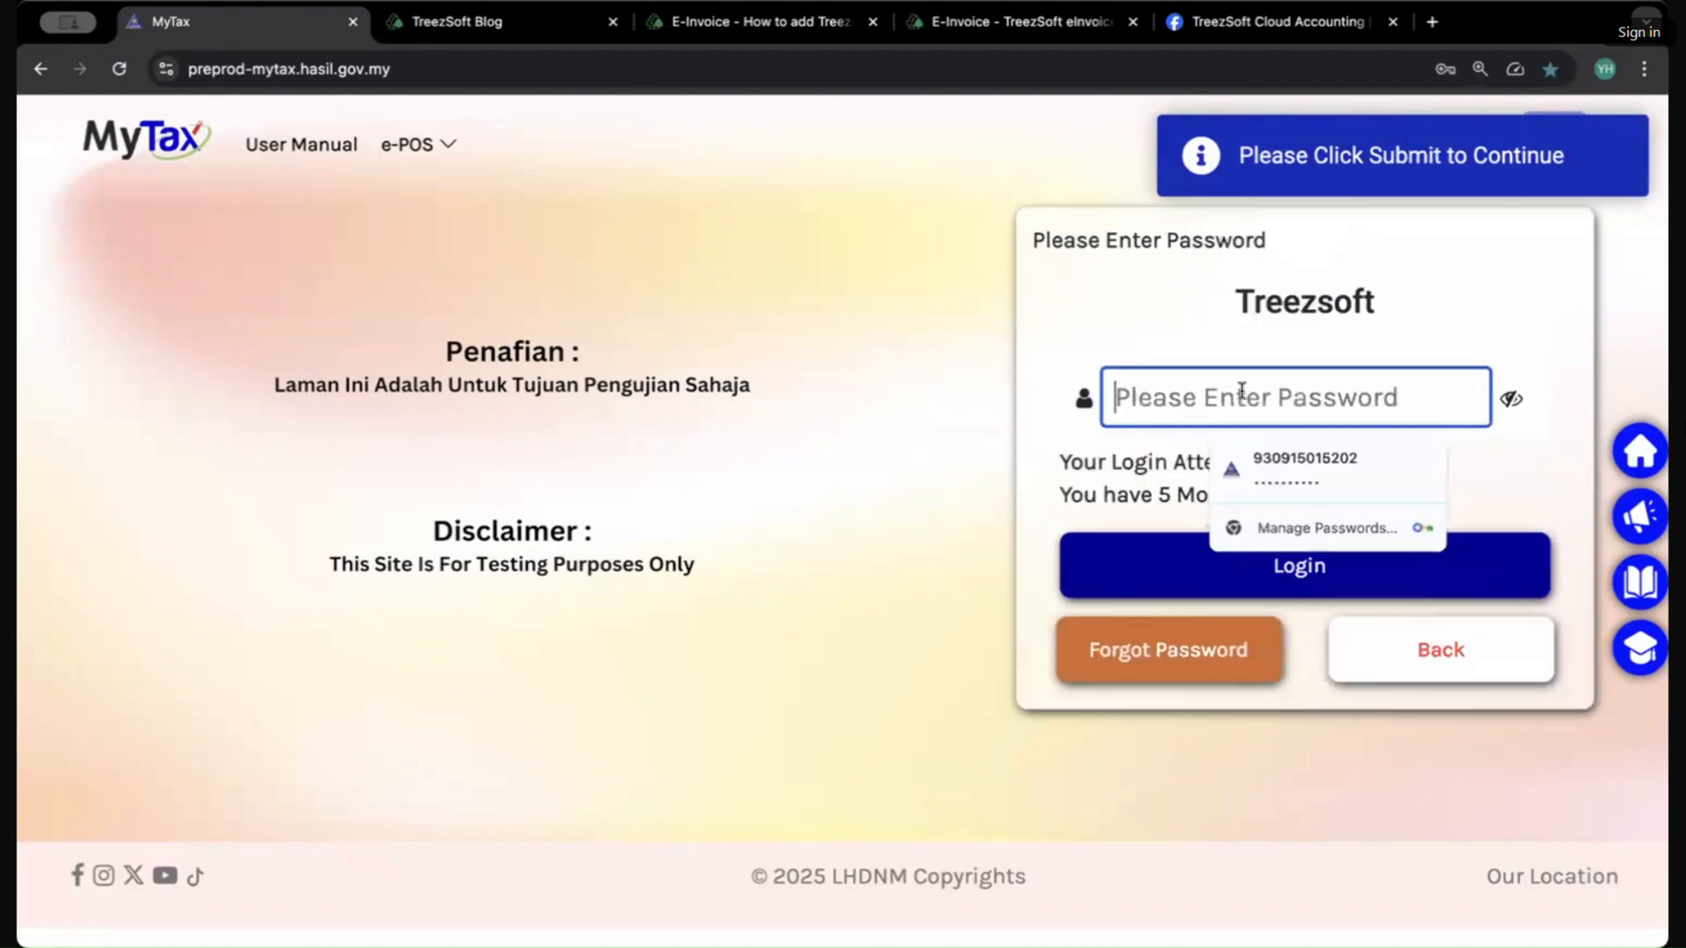
click(1309, 475)
click(1257, 590)
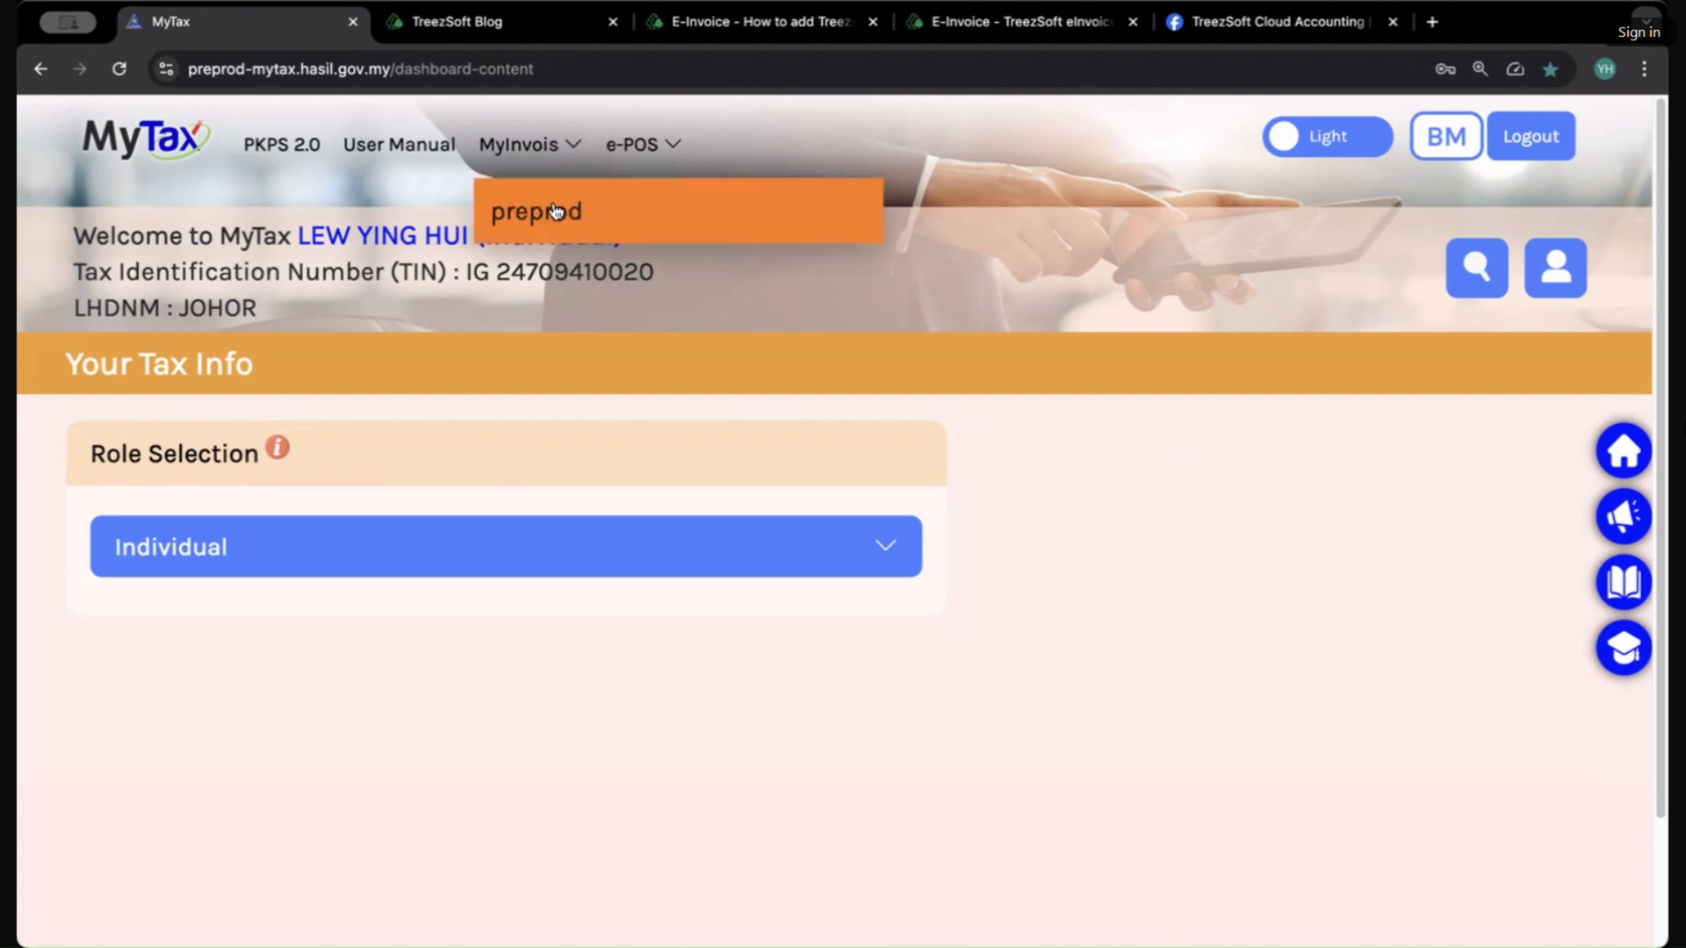
Step: Open the MyInvois preprod portal from the MyInvois menu and close the old MyTax tab
click(555, 210)
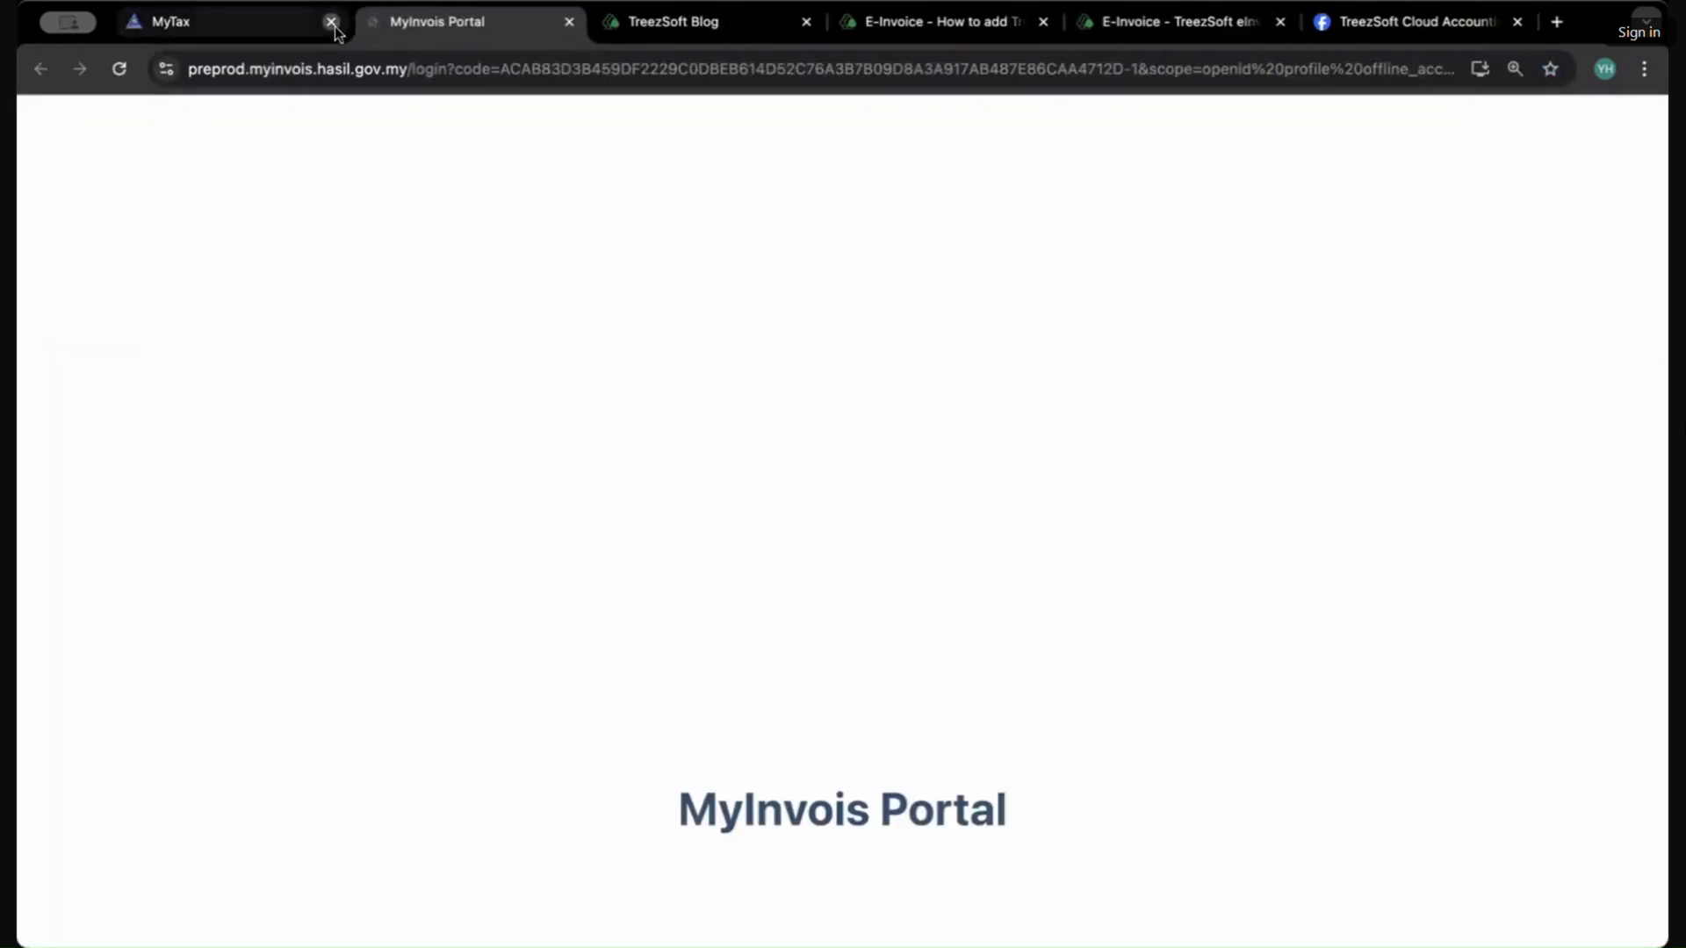
click(331, 21)
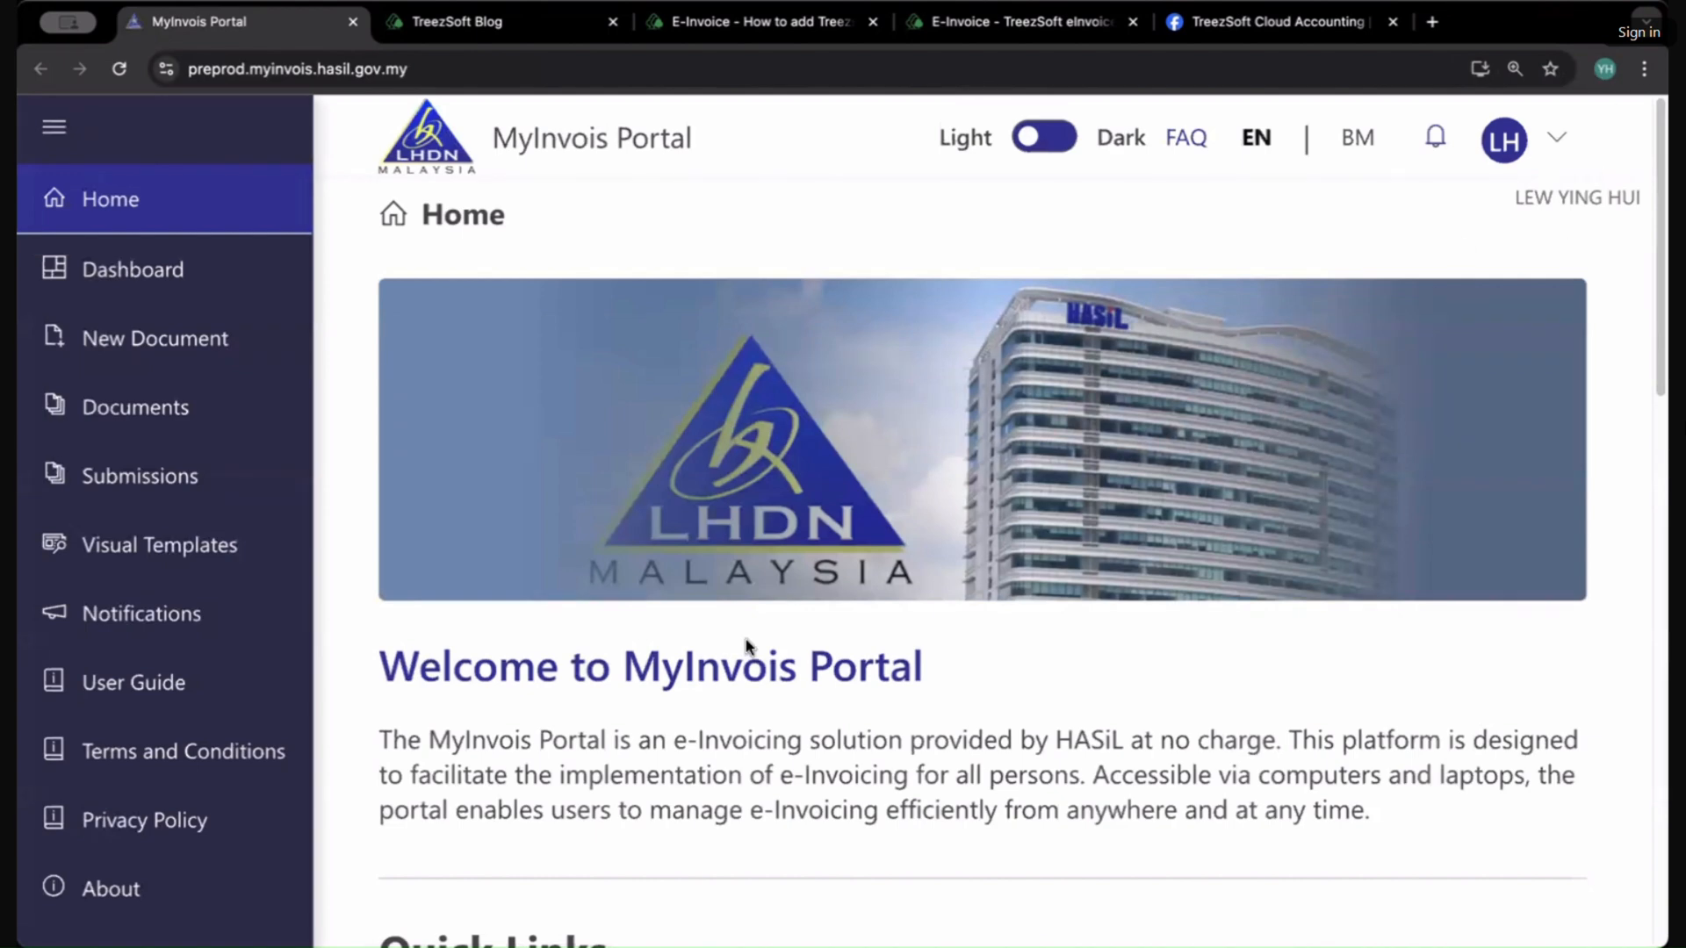
scroll(745, 639, down, 10)
scroll(746, 639, up, 12)
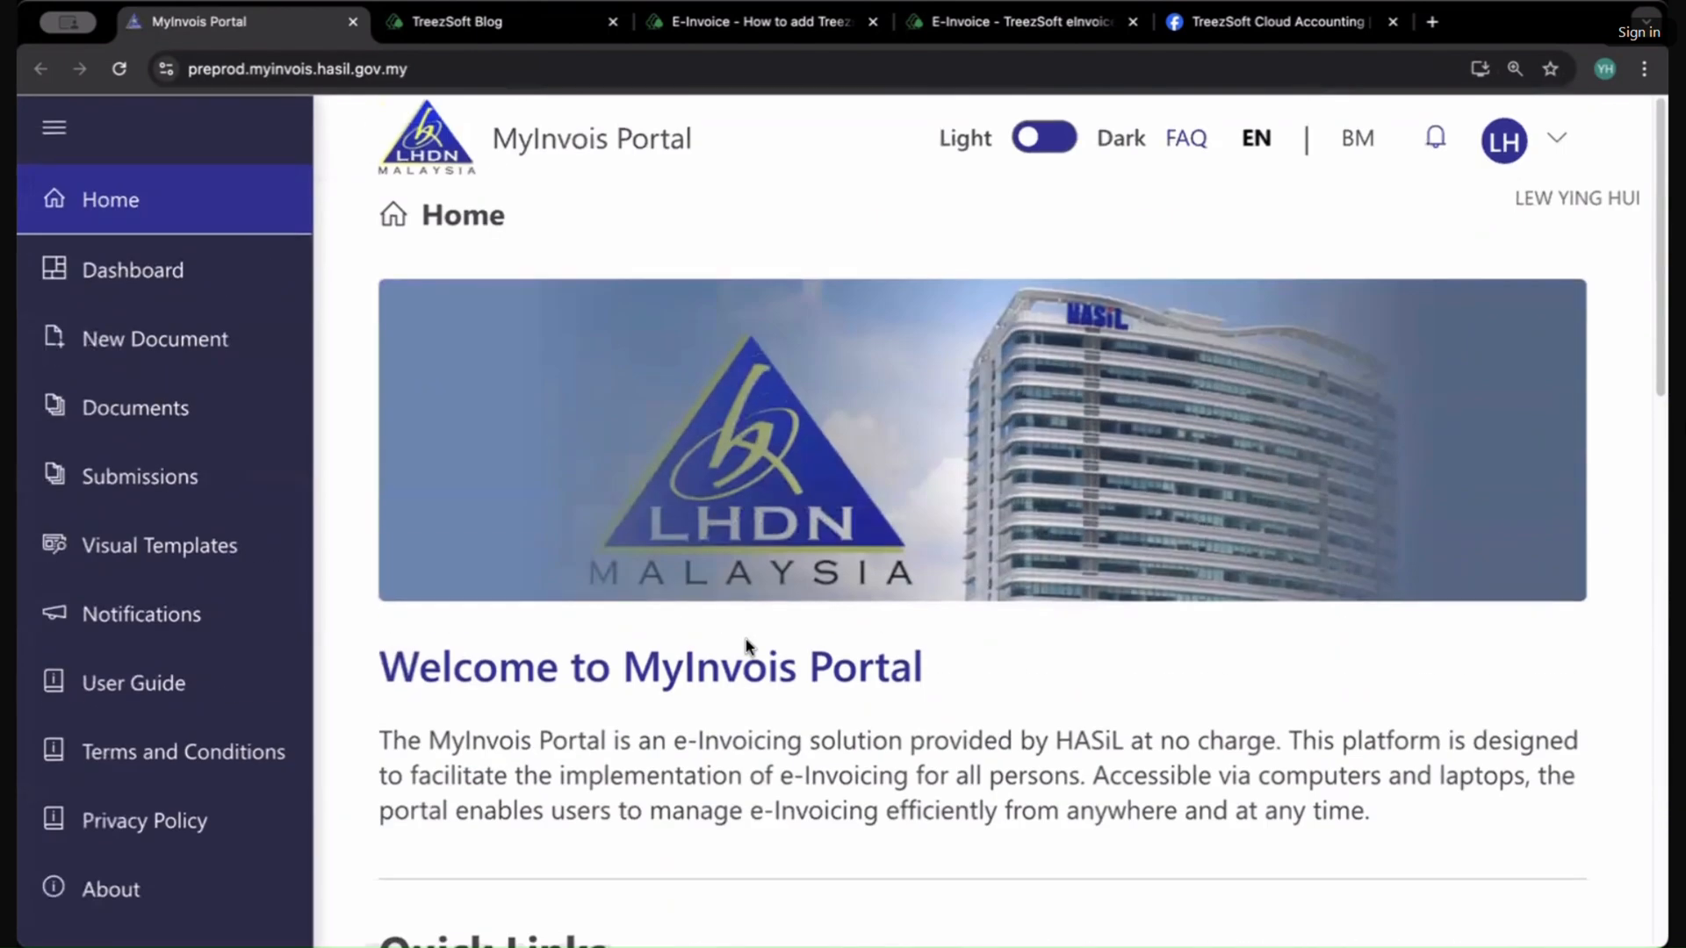
Step: Glance over the blog and intermediary article tabs before returning to the MyInvois Portal
click(490, 26)
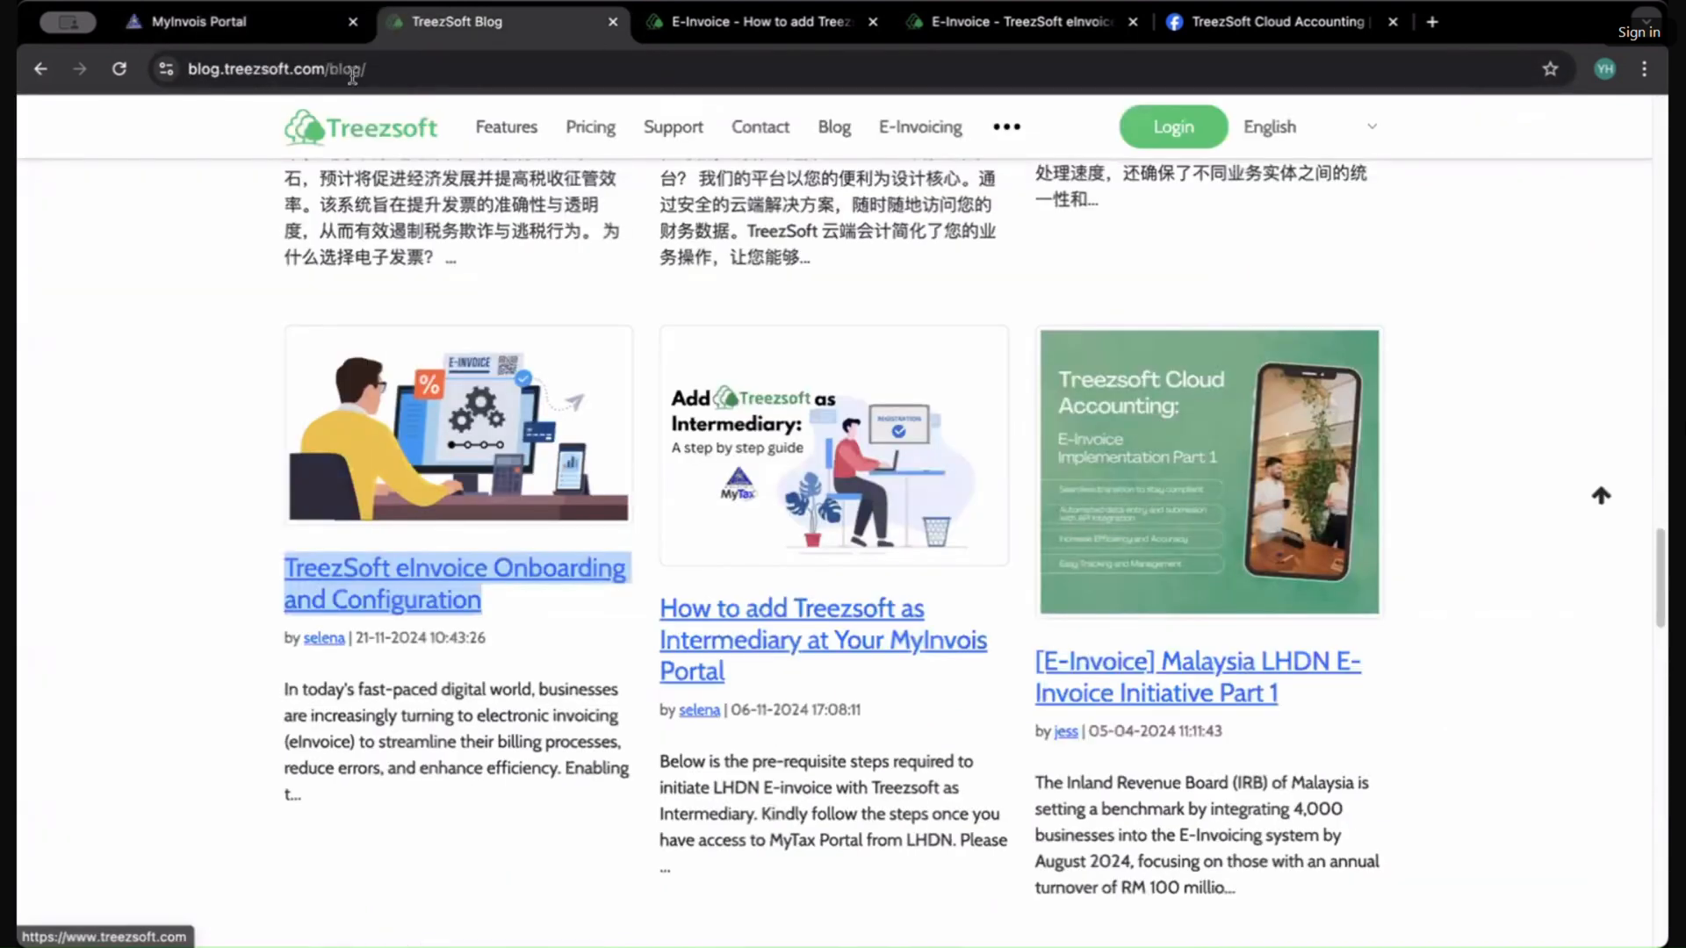
click(294, 22)
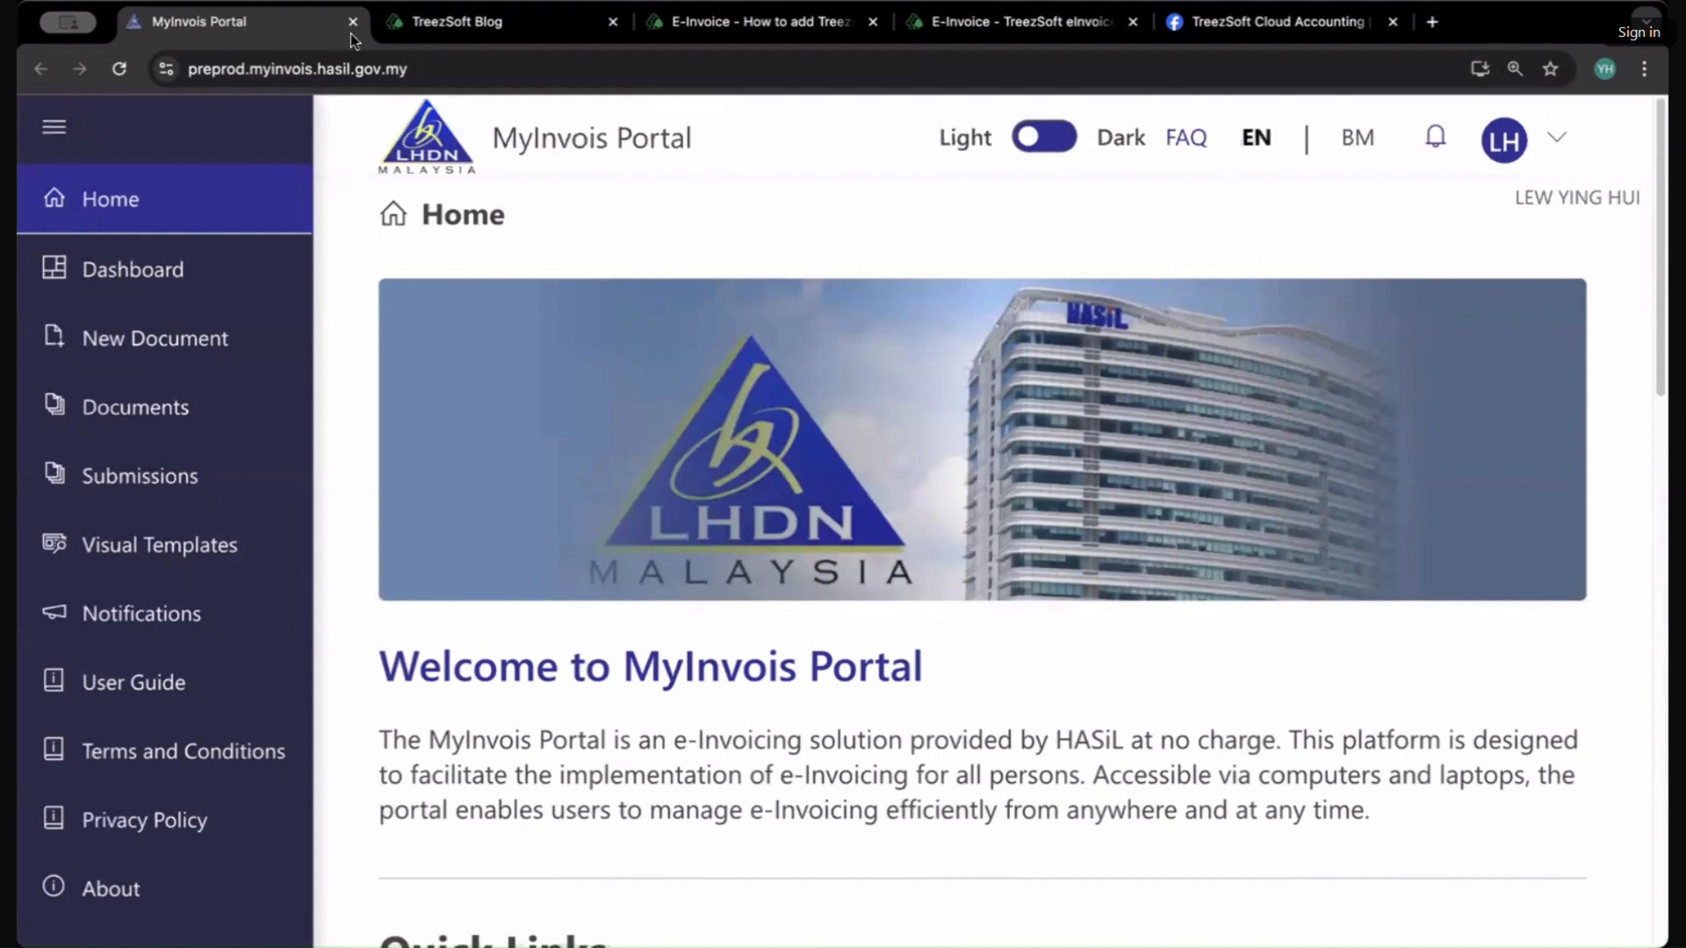
click(660, 34)
double_click(593, 288)
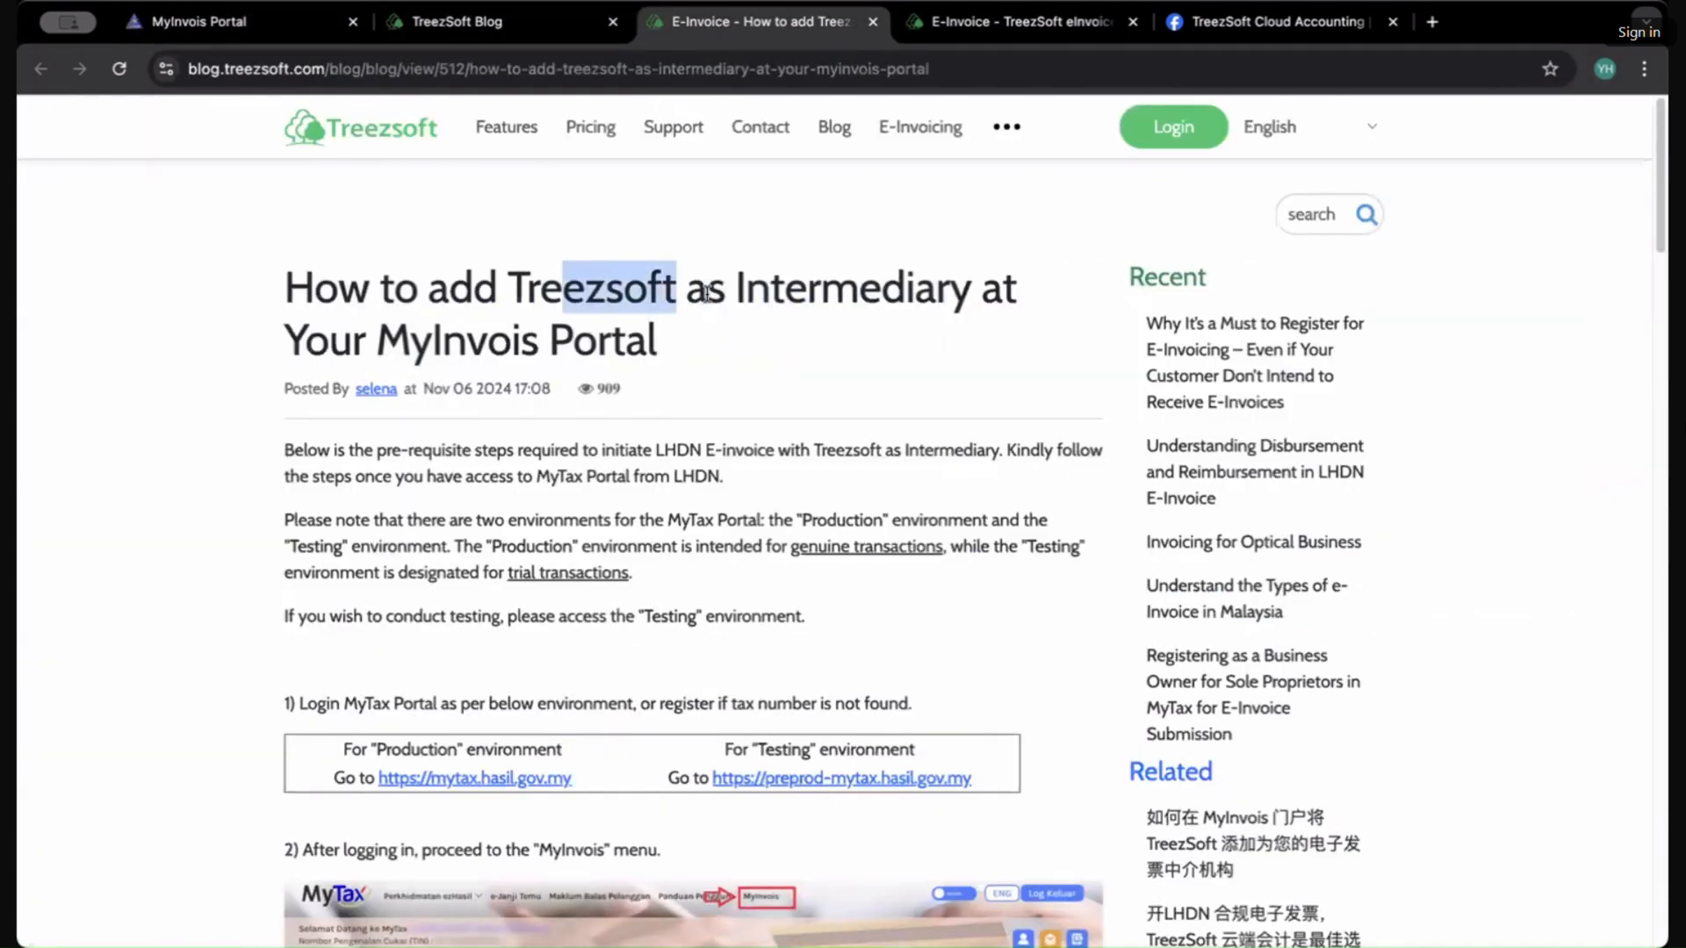
click(219, 22)
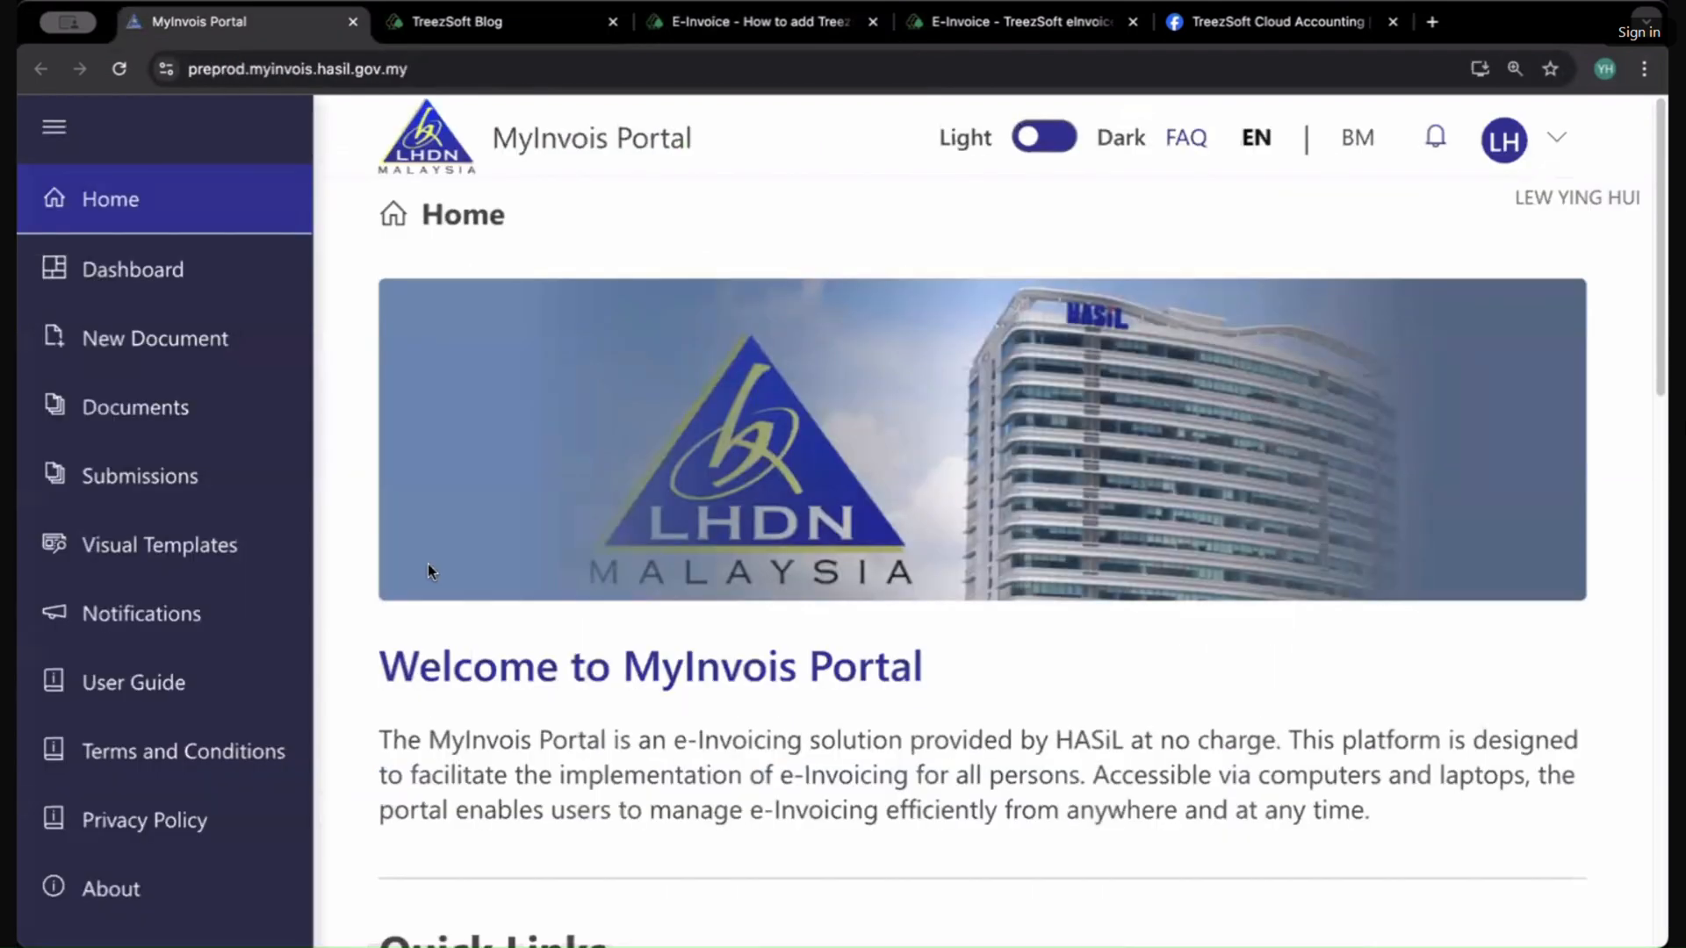
Step: Go to the Documents list in MyInvois and open the IV0023 invoice
click(187, 344)
click(162, 294)
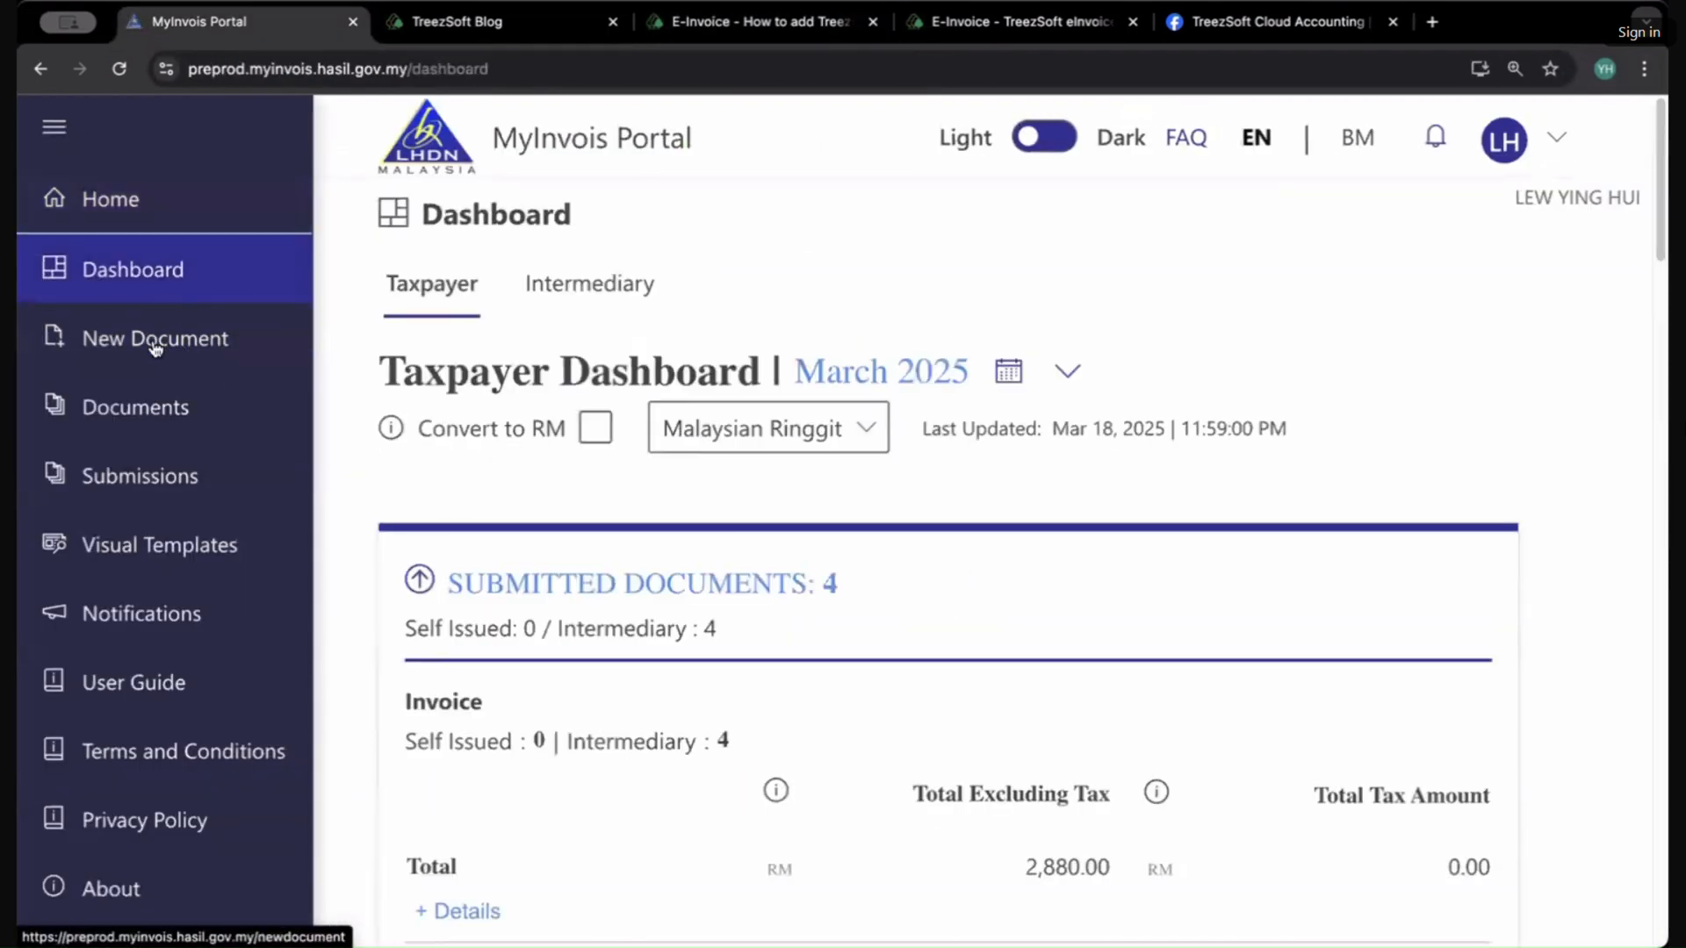
click(150, 438)
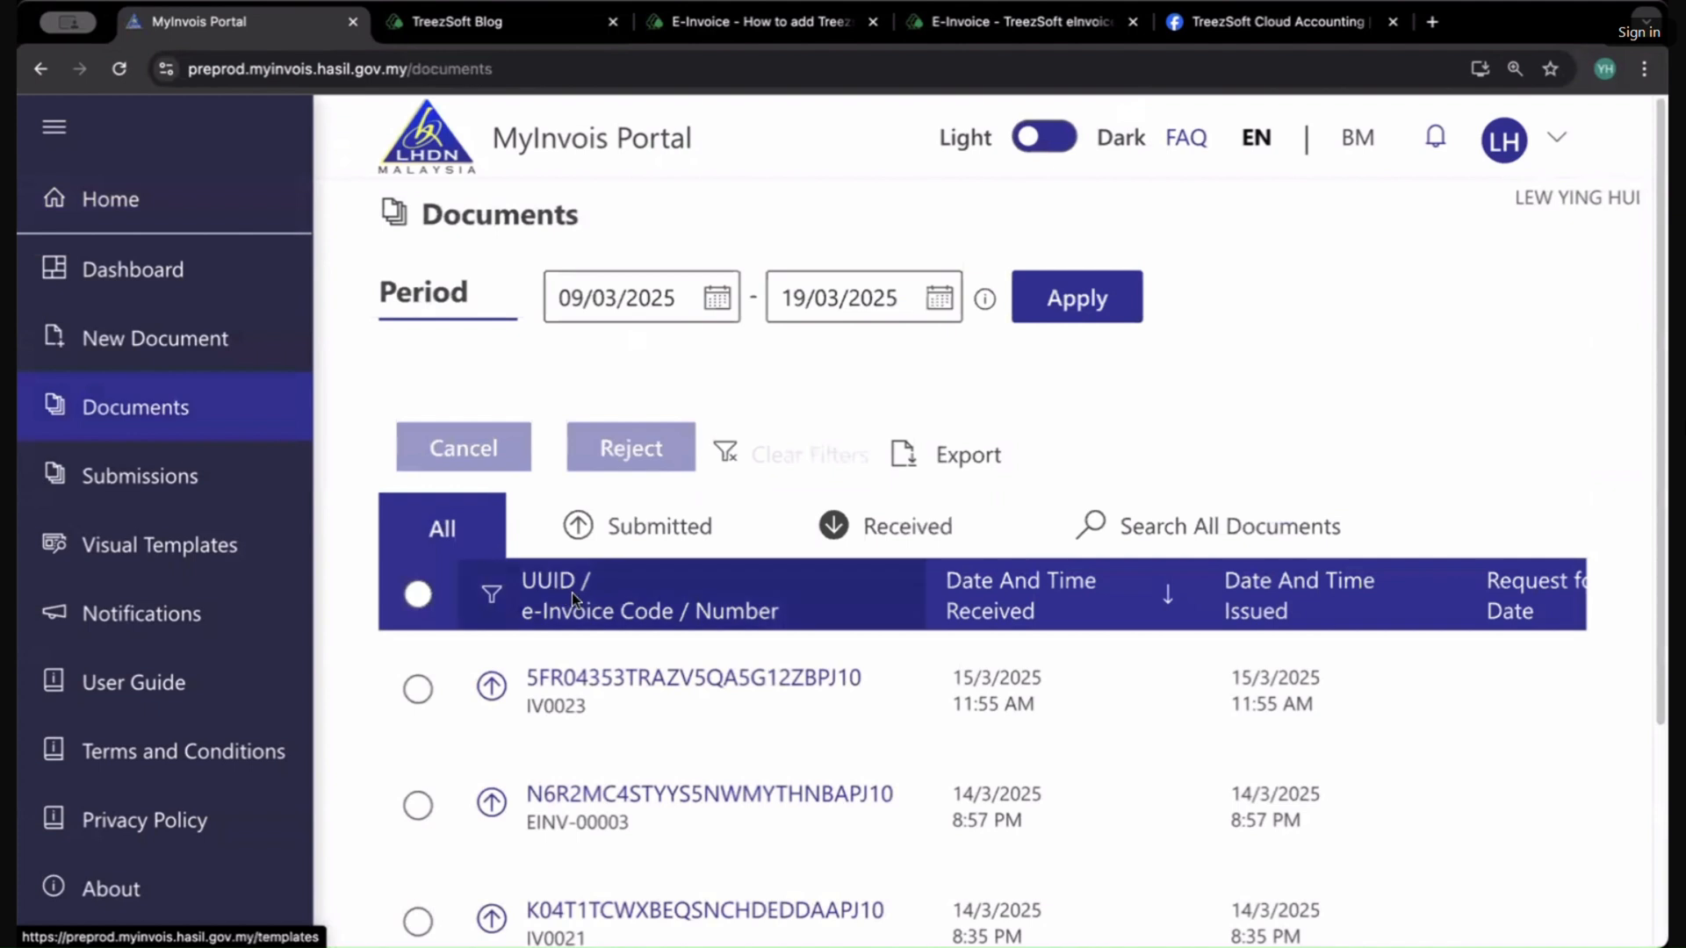
scroll(572, 592, down, 3)
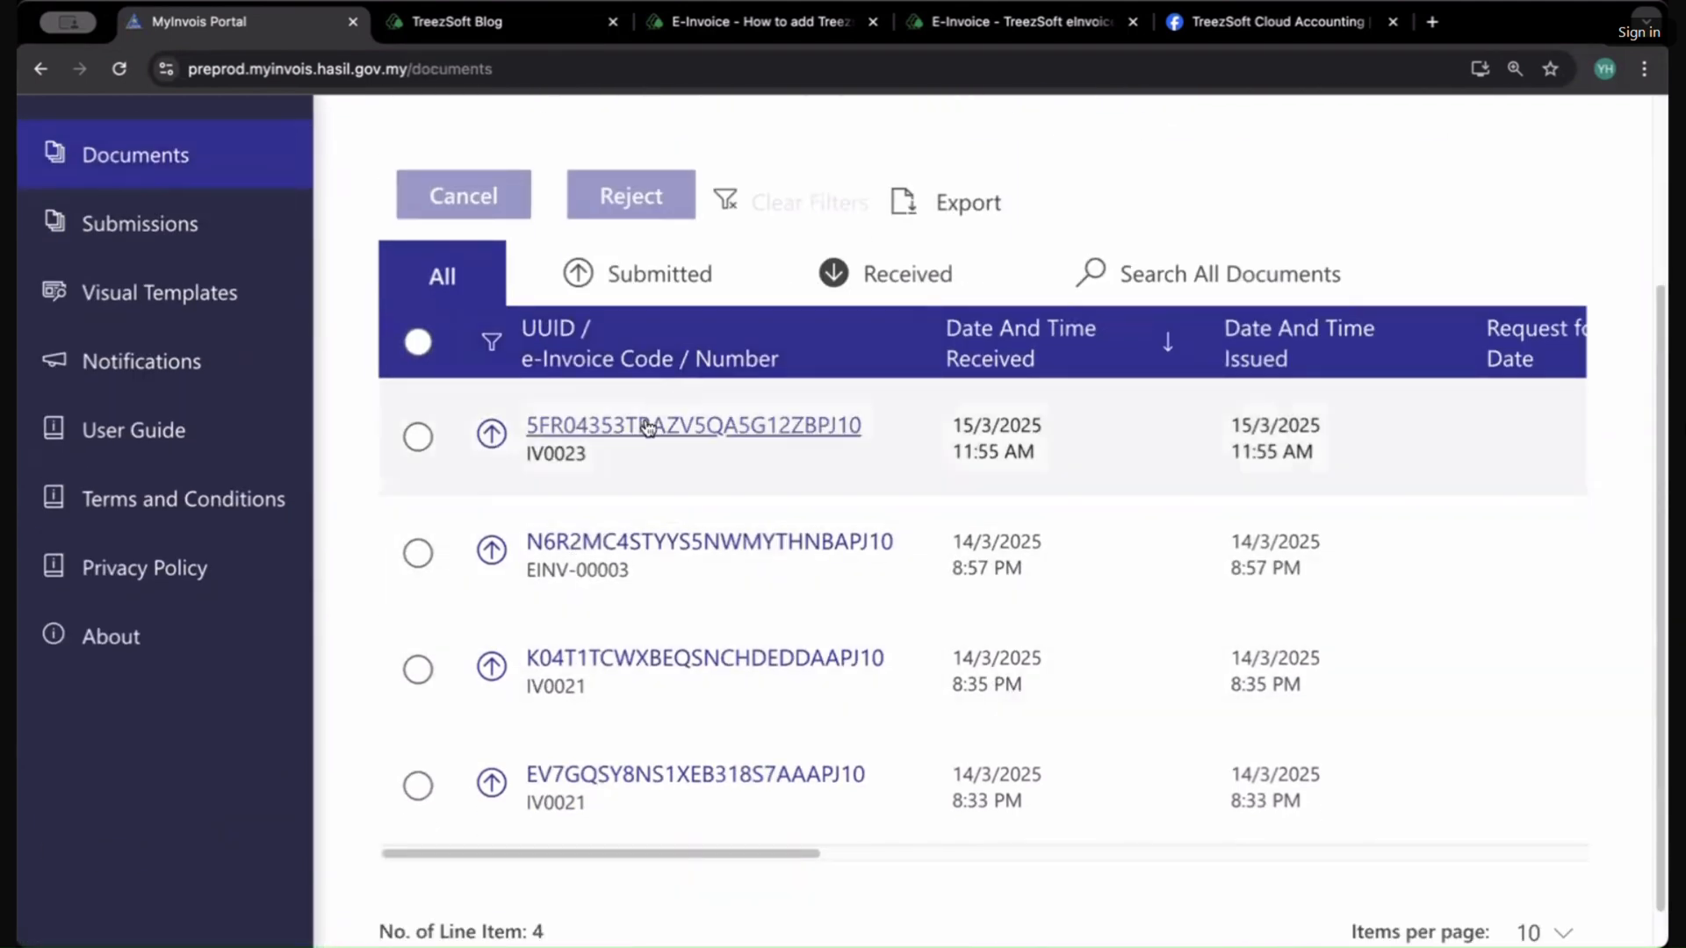
click(654, 425)
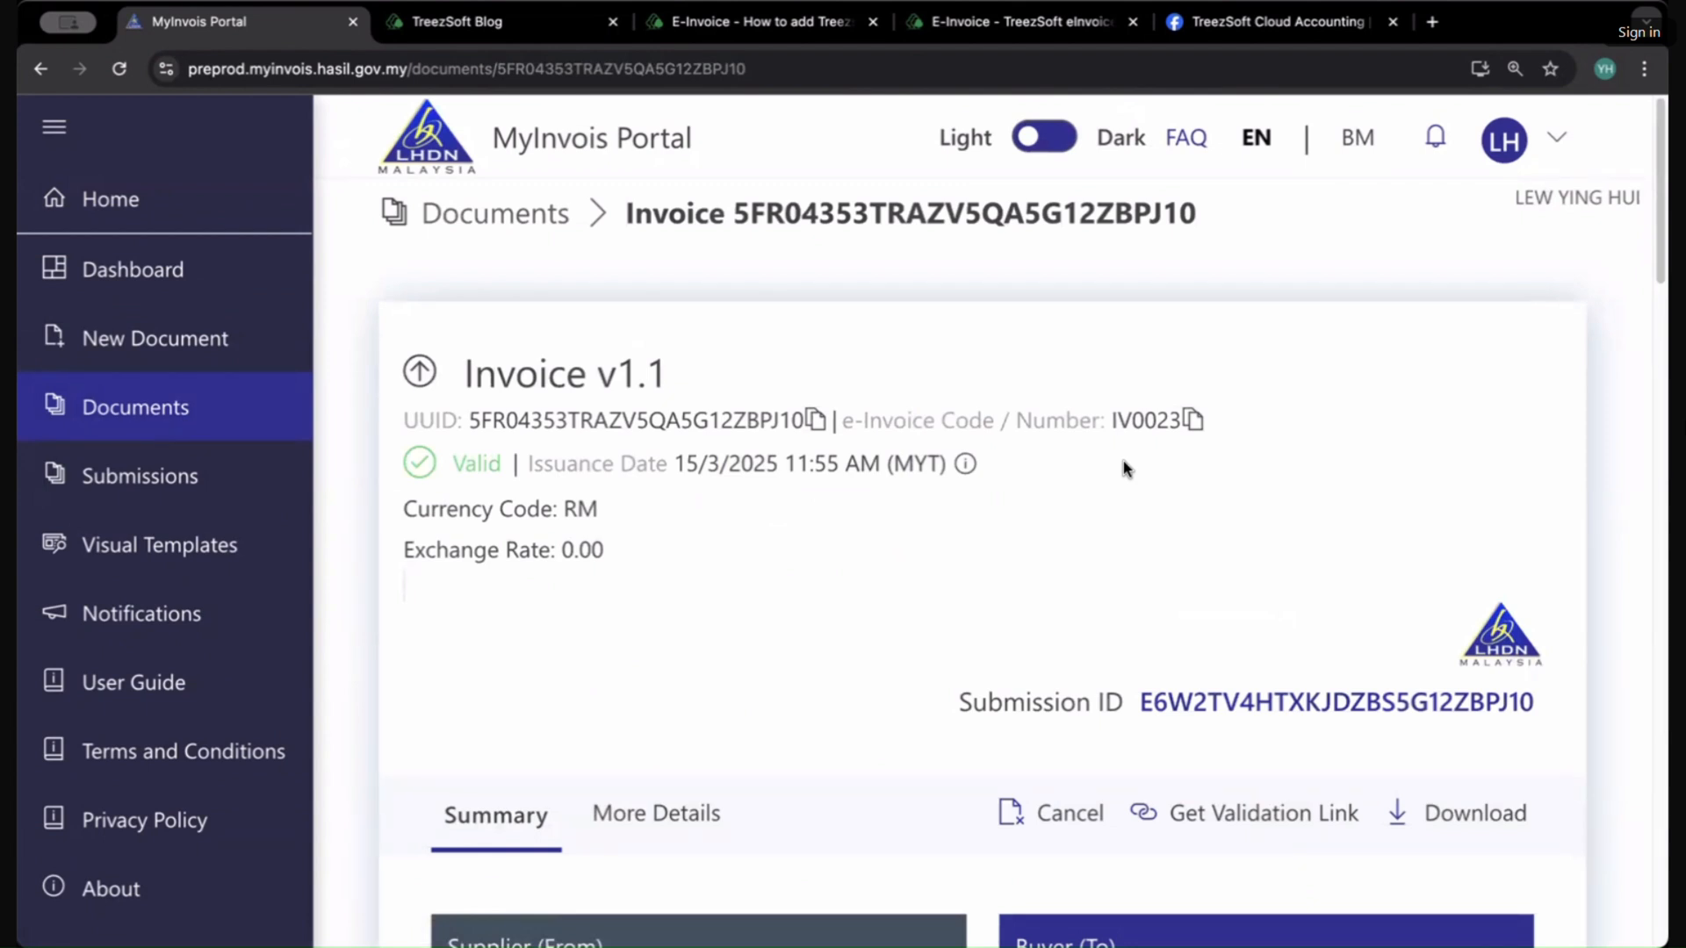
Step: Highlight the invoice's UUID and e-Invoice code in the document details
drag(733, 211, 1201, 249)
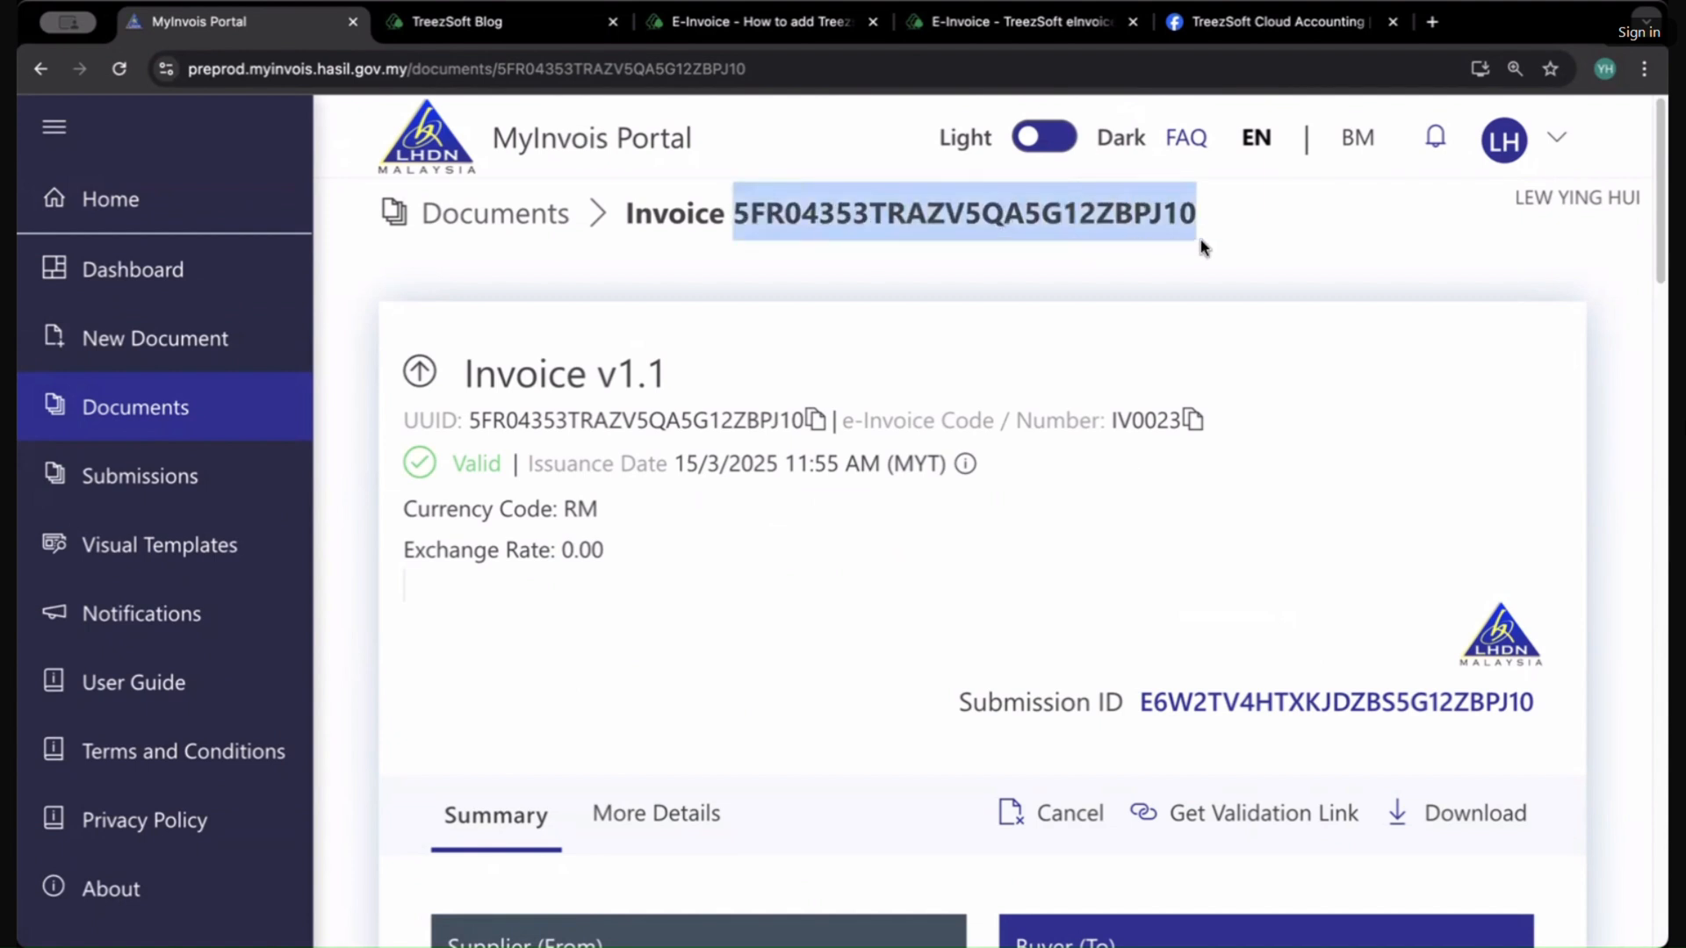
drag(406, 412, 688, 418)
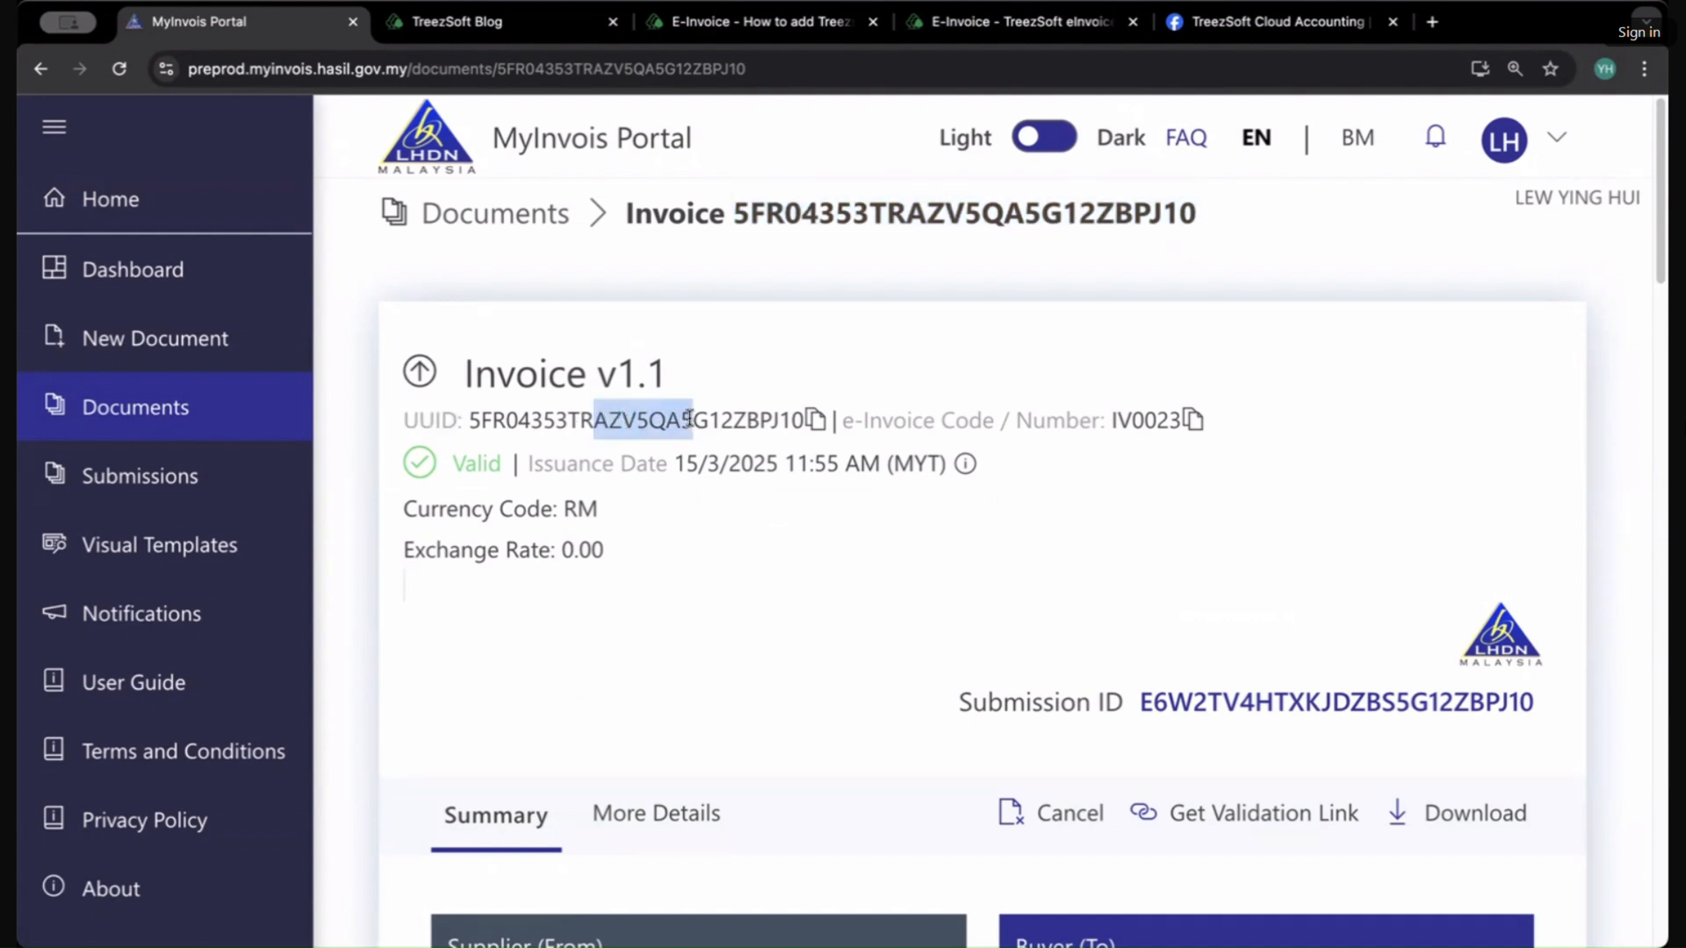
double_click(688, 418)
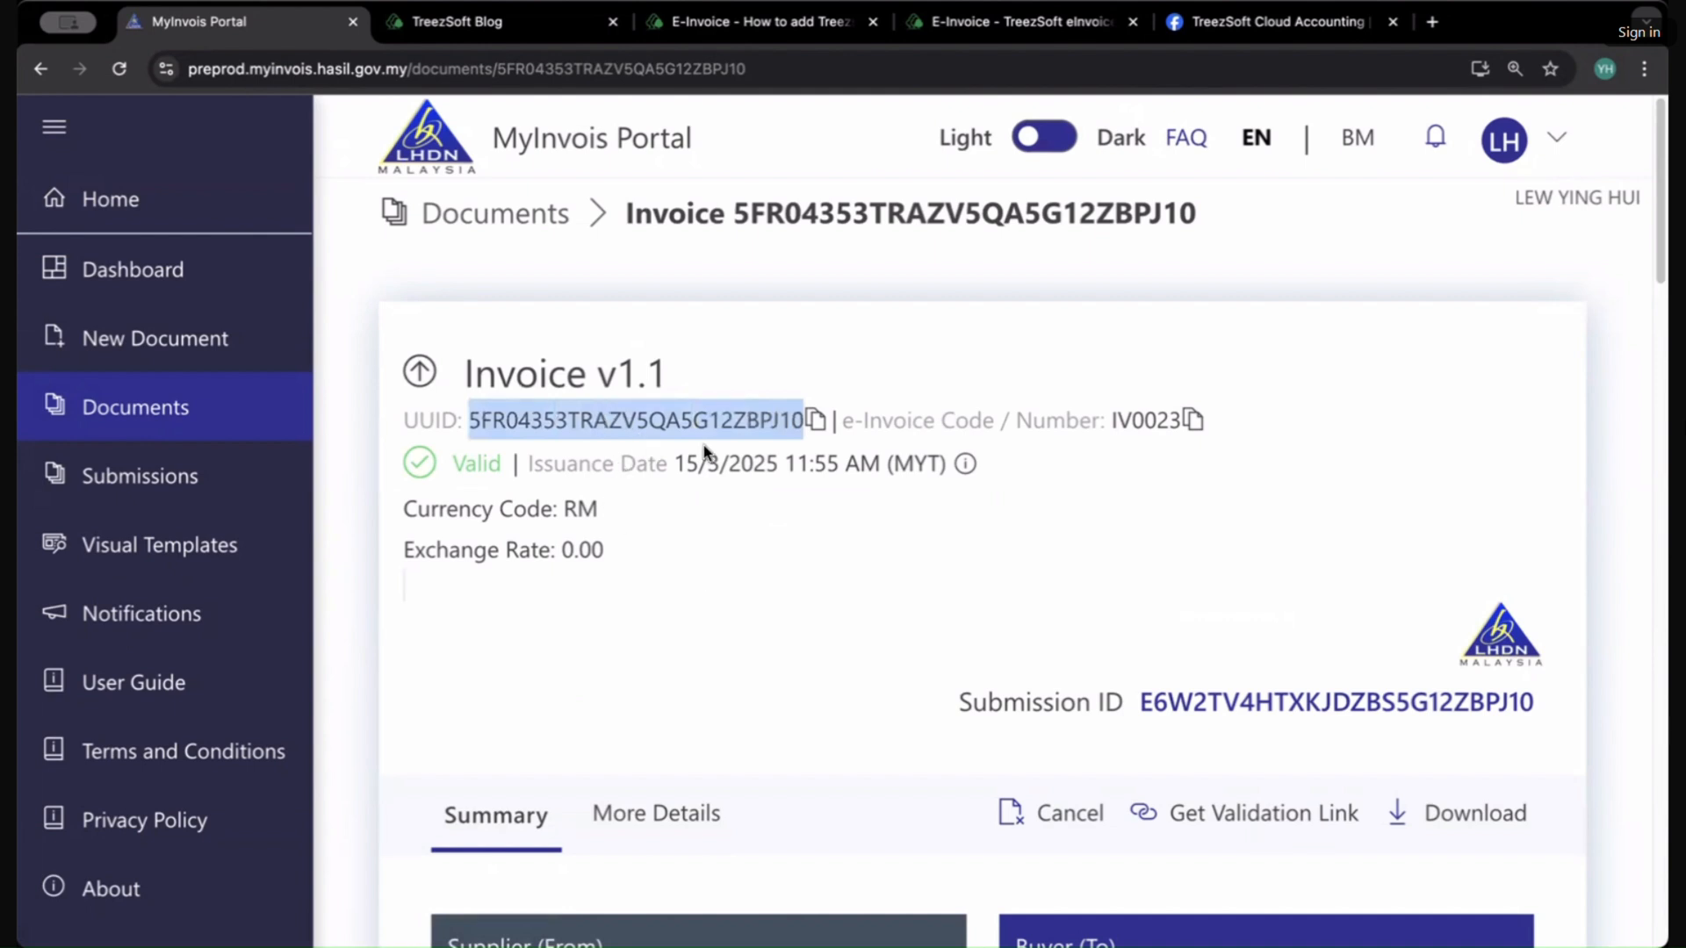
double_click(1159, 415)
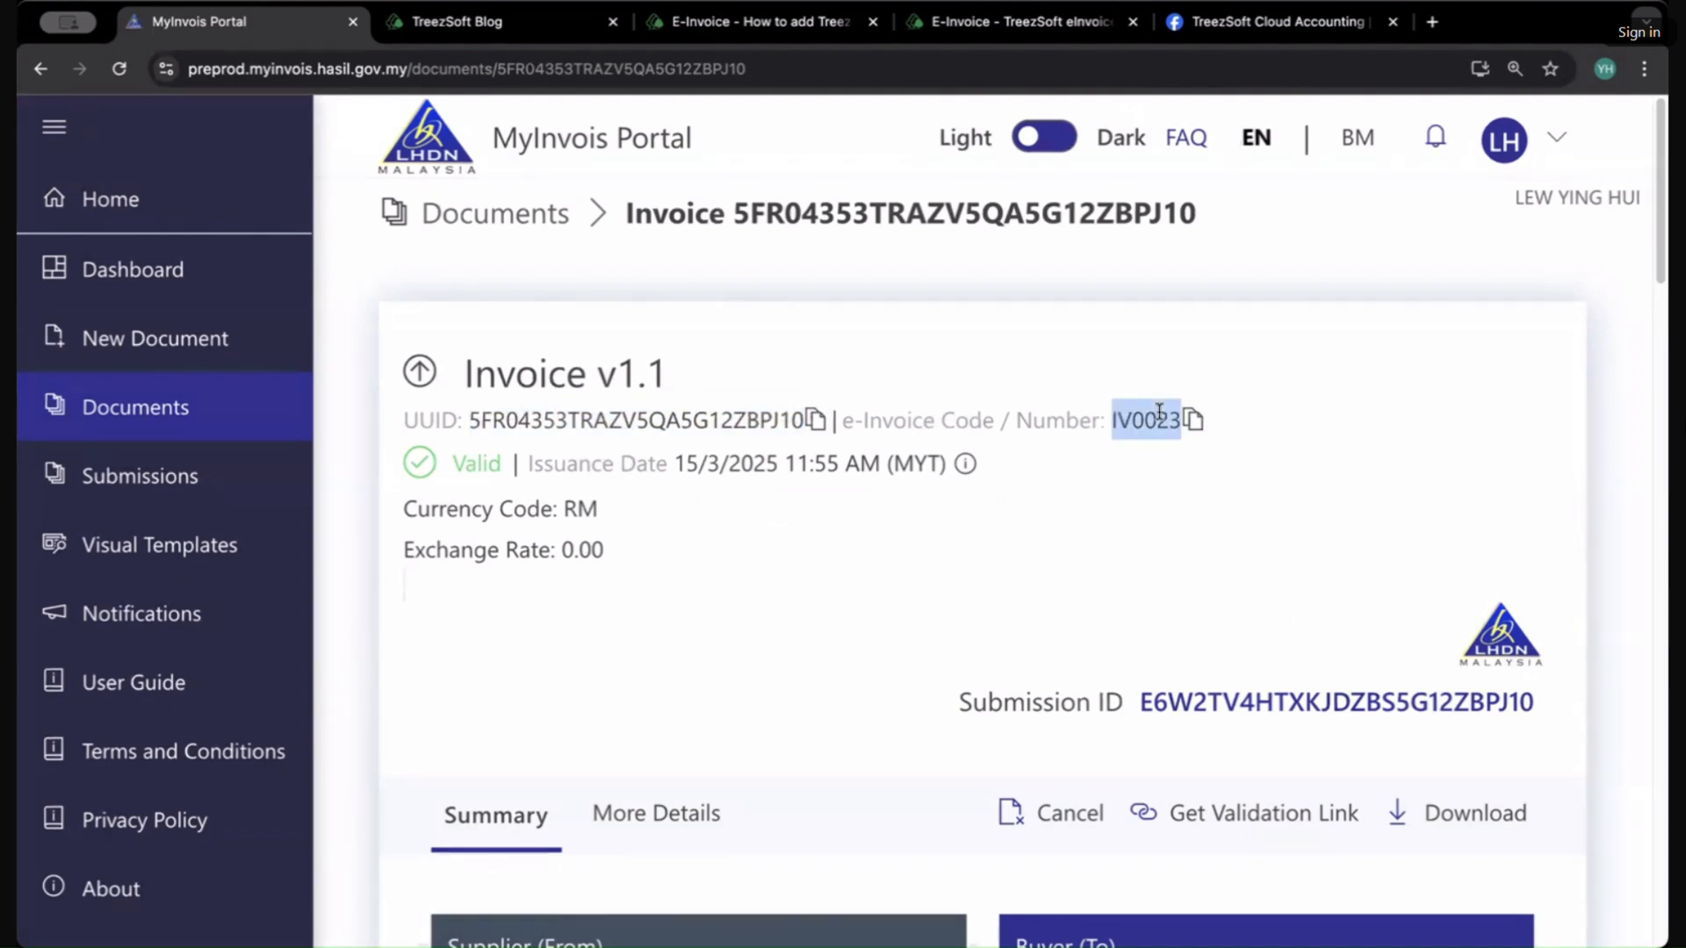
Step: Highlight the invoice's UUID and open the invoice's submission details from its Submission ID
double_click(638, 420)
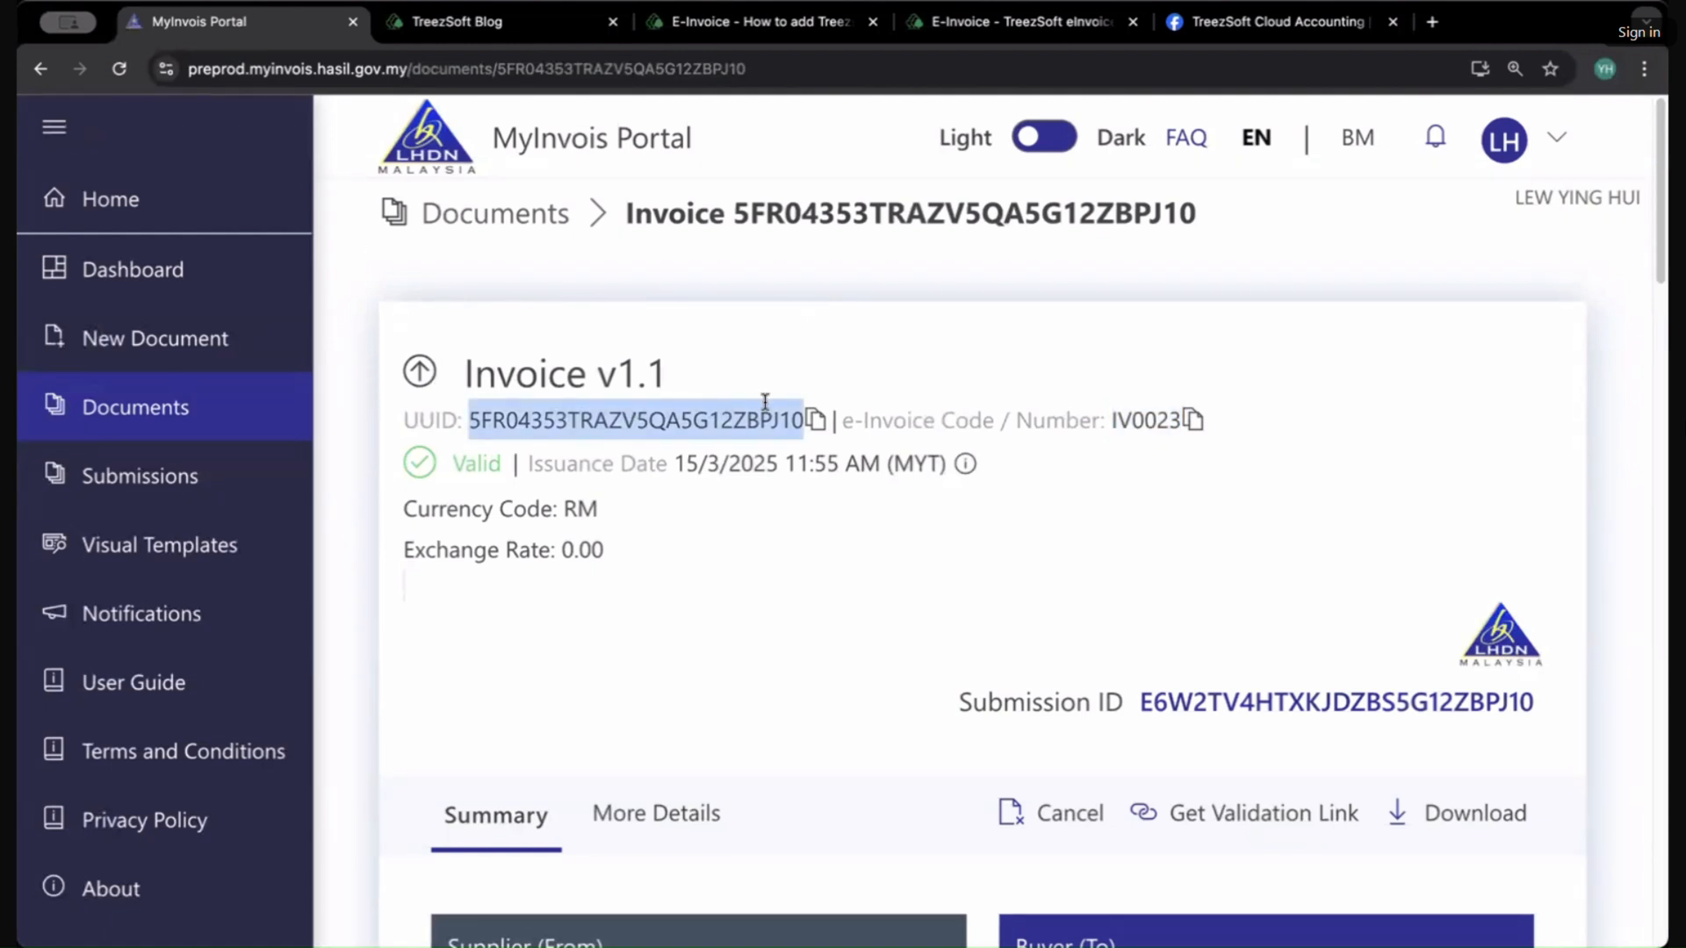
scroll(895, 609, down, 4)
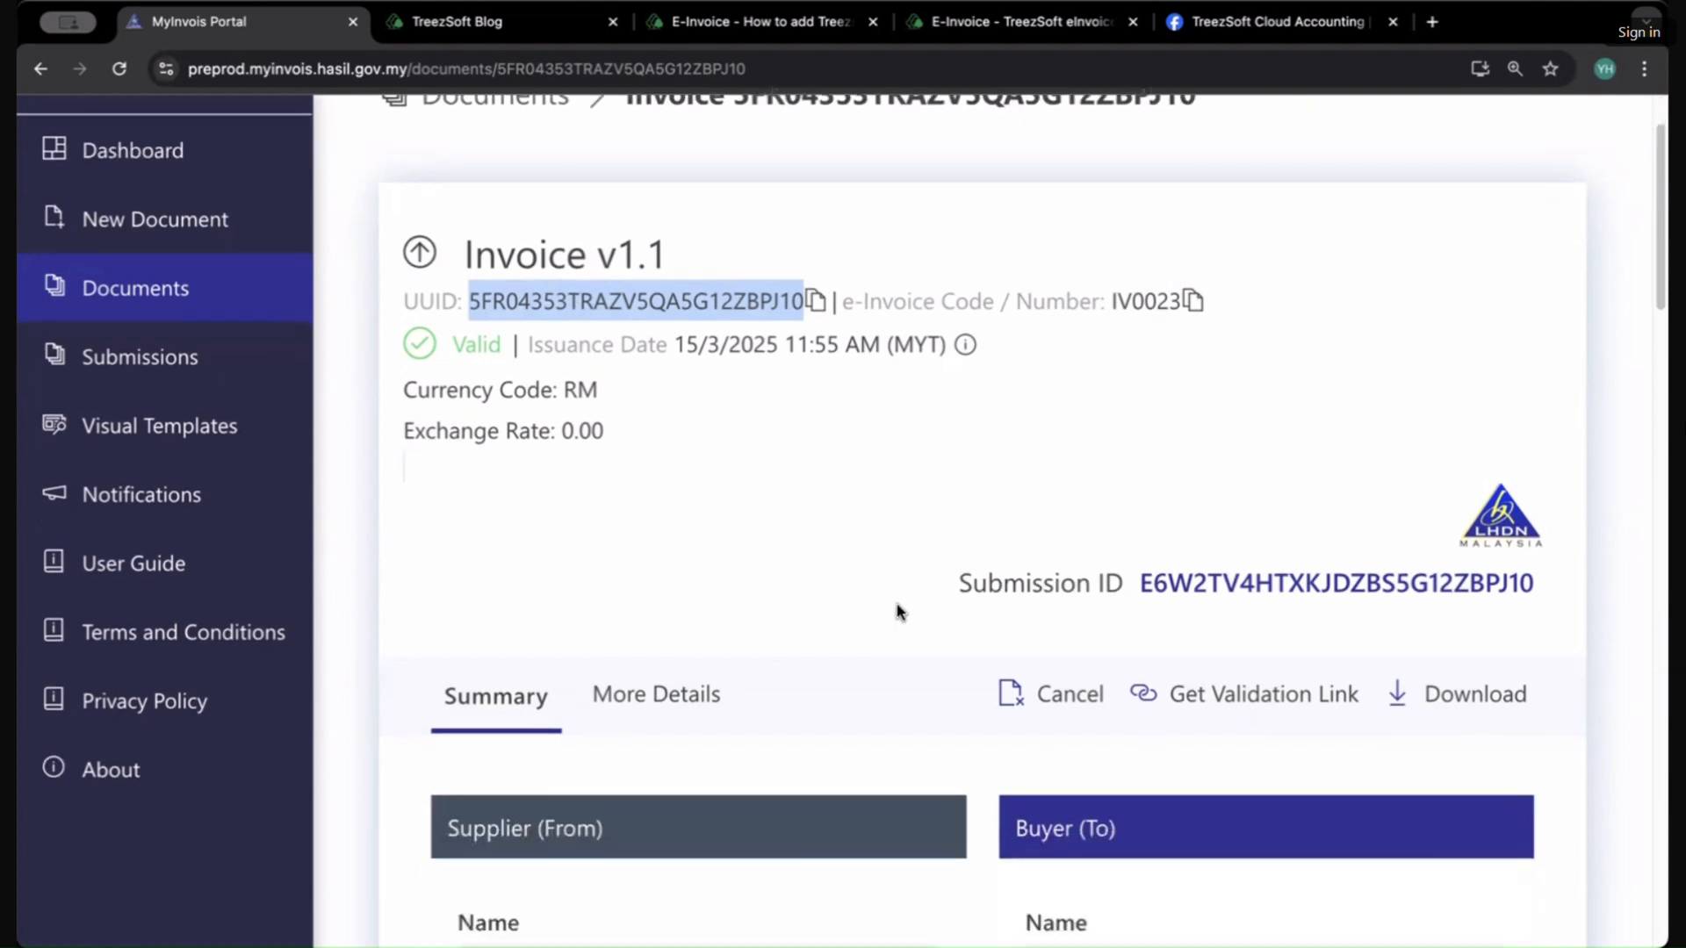
click(1220, 372)
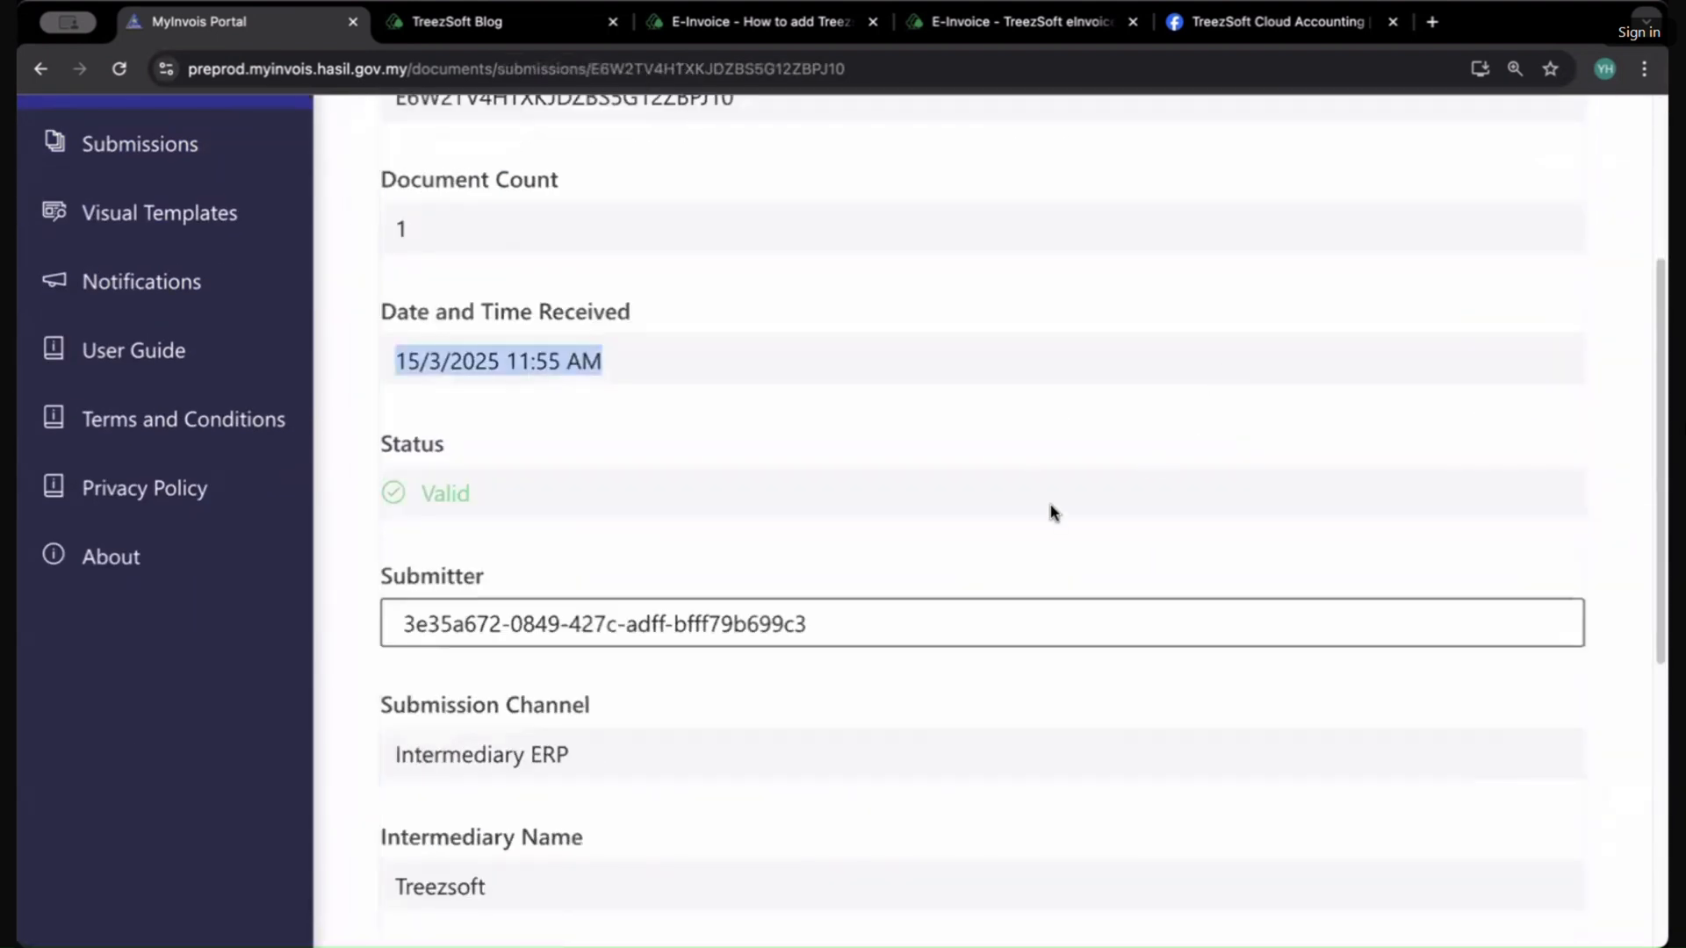
Step: Review the submission details, highlighting the Intermediary Name field
scroll(784, 466, up, 3)
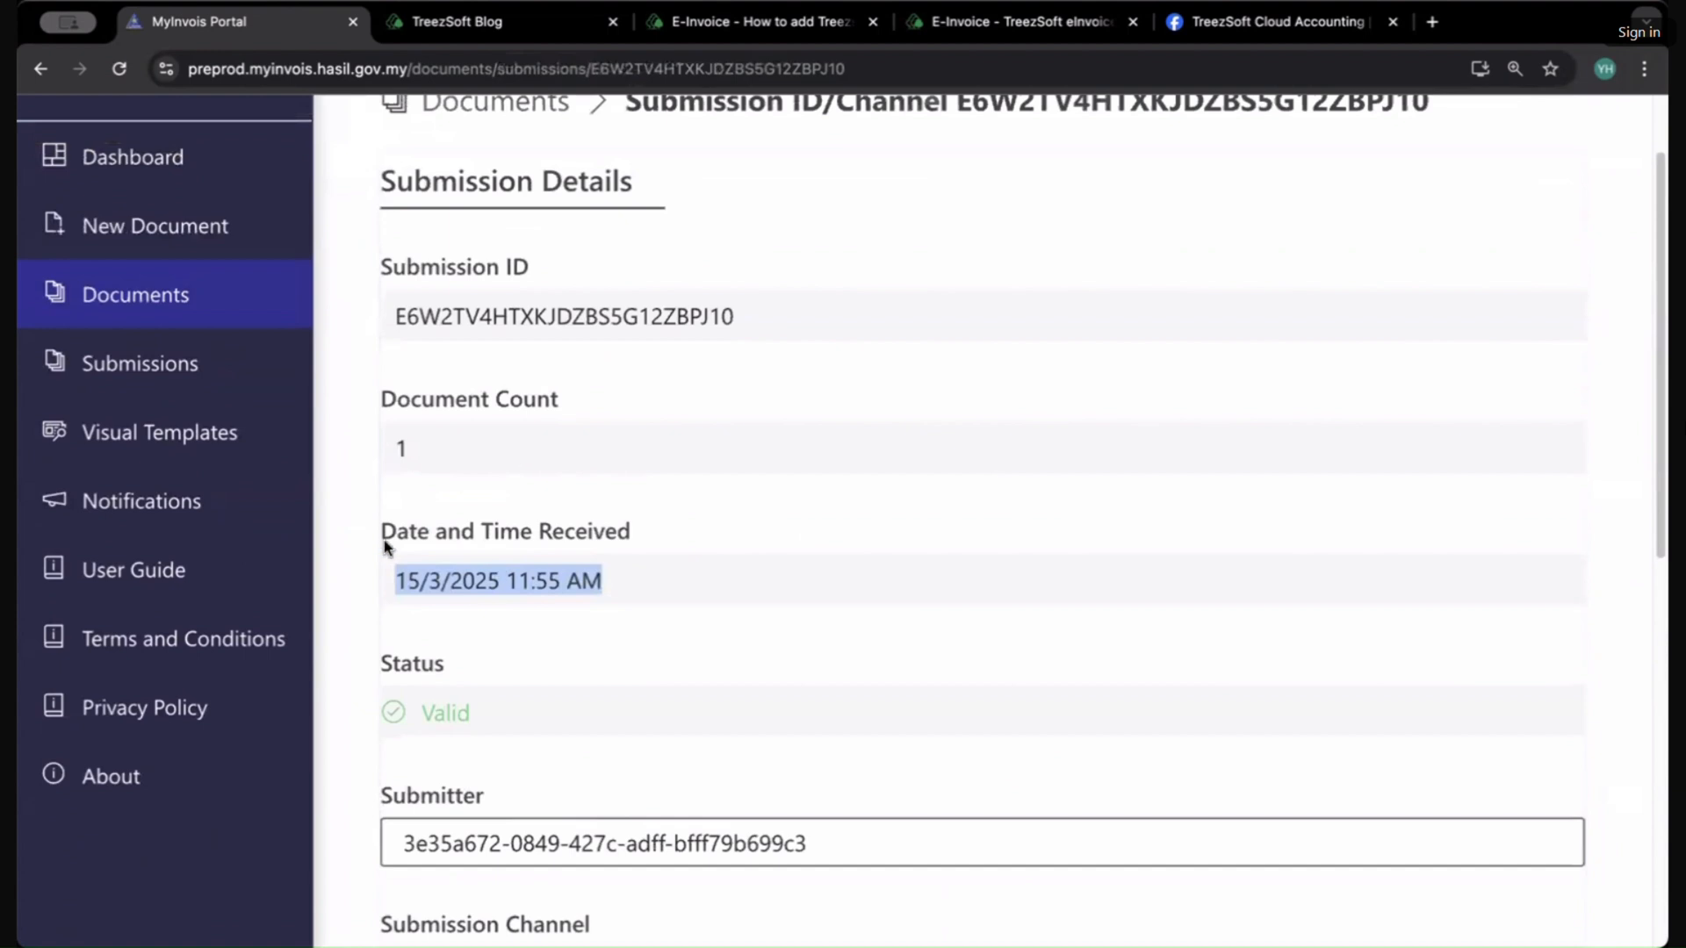
click(458, 537)
scroll(523, 523, down, 3)
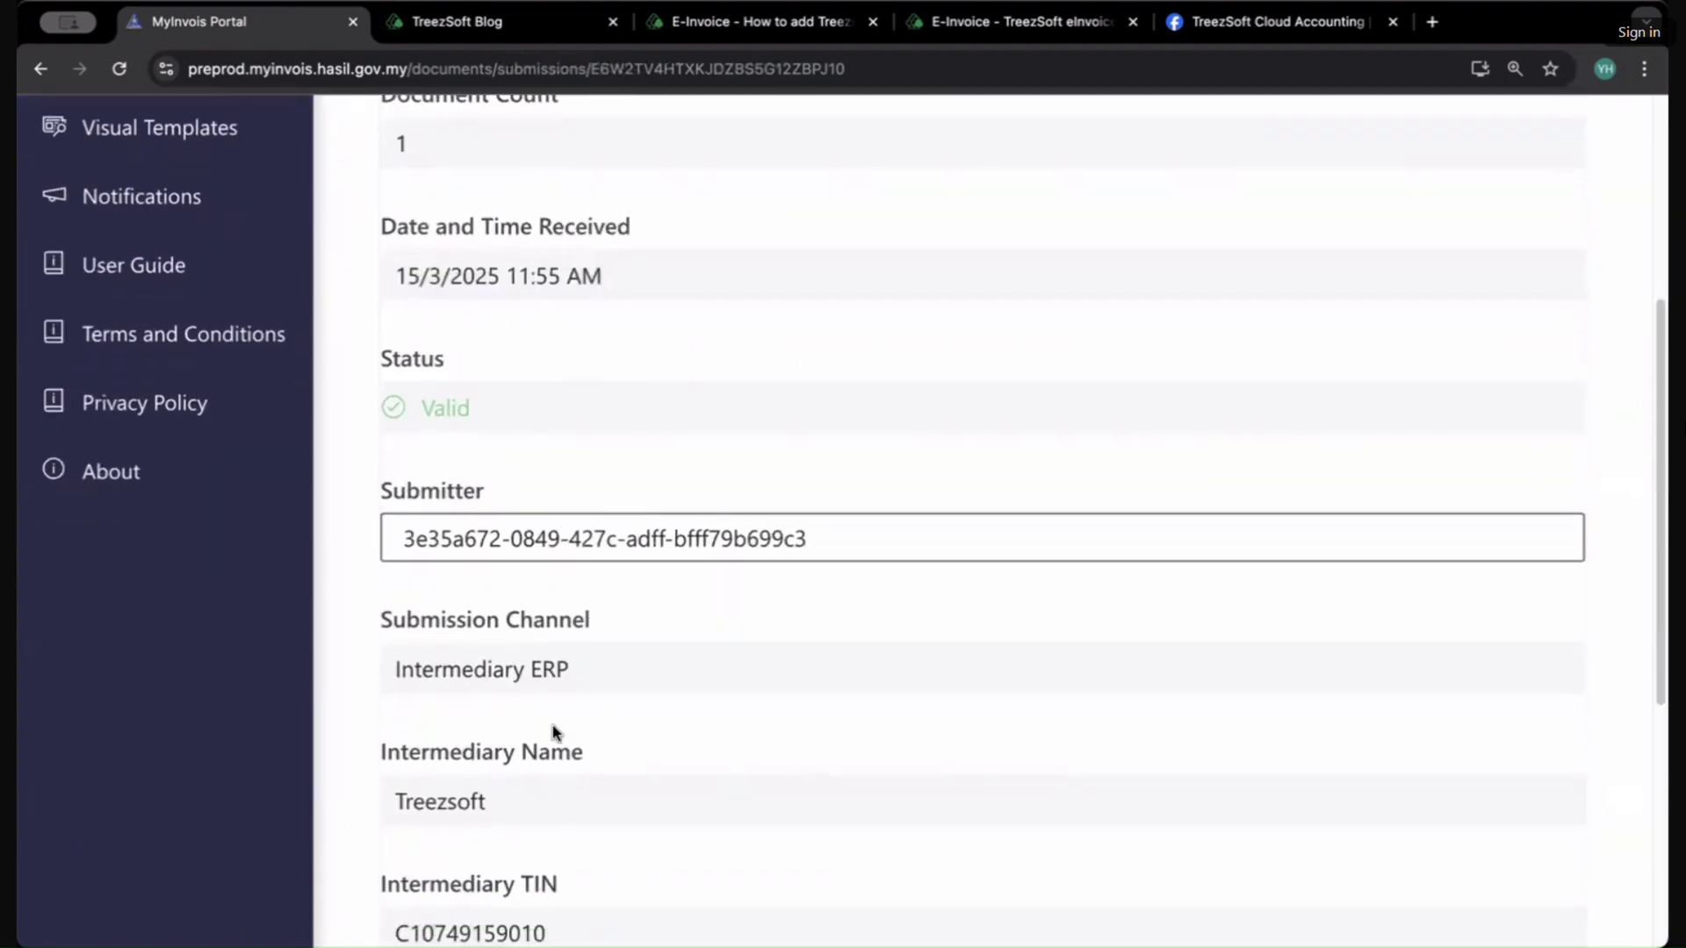
scroll(551, 726, down, 5)
drag(422, 351, 629, 356)
scroll(613, 573, down, 1)
scroll(613, 573, up, 10)
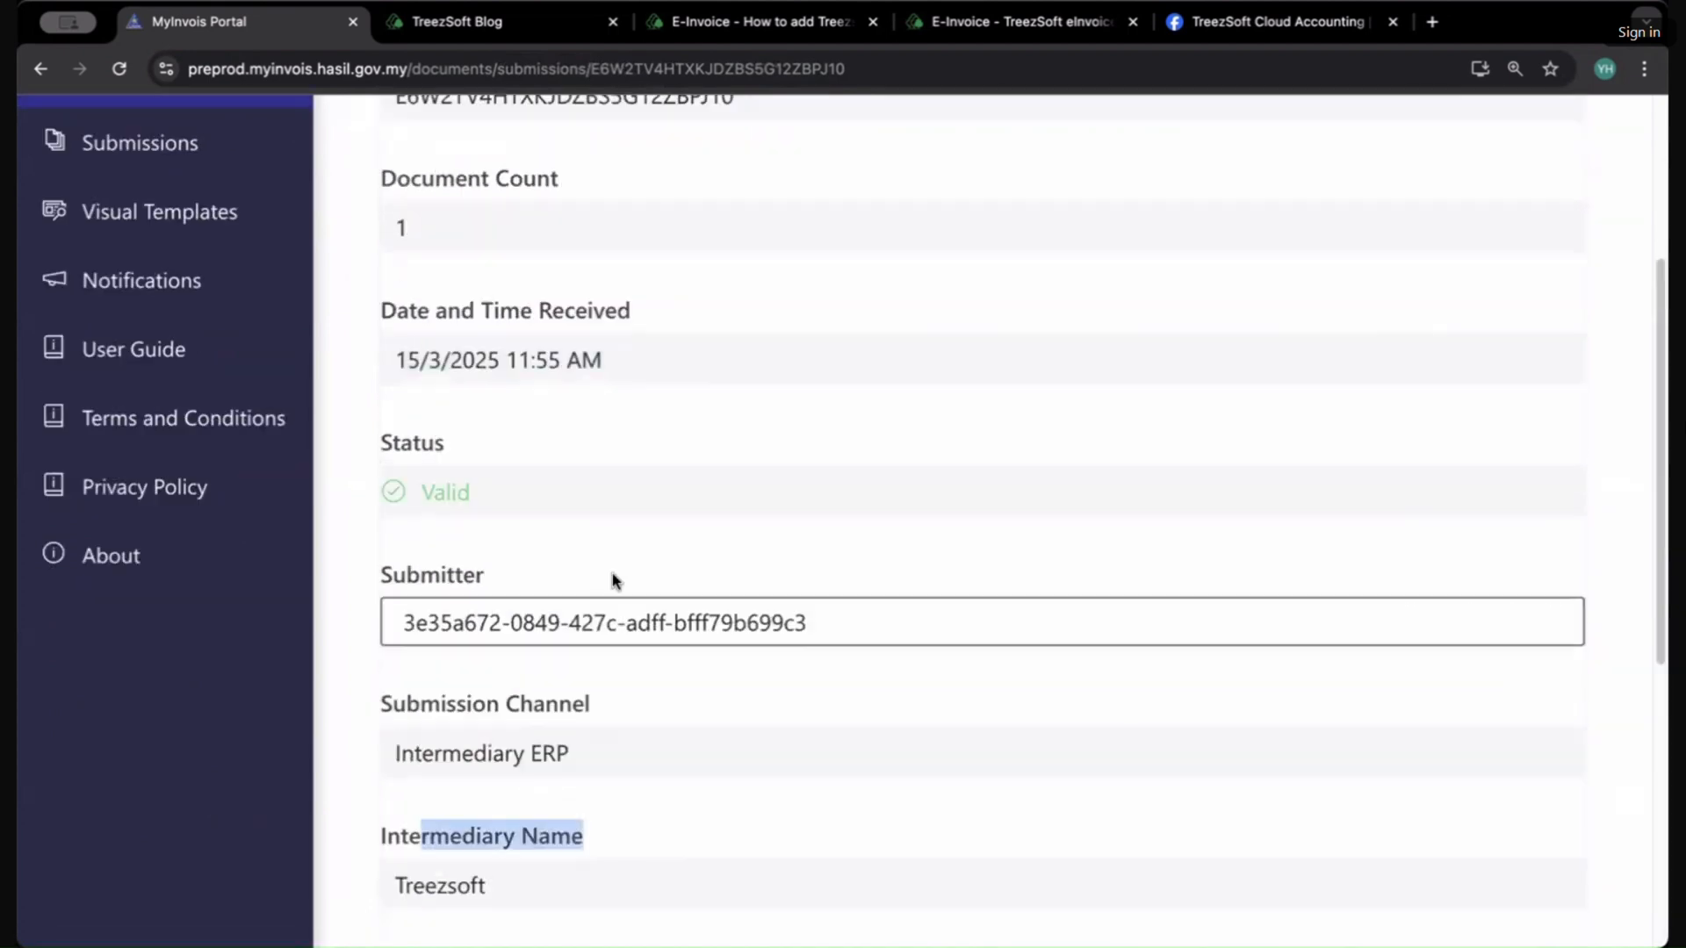
Step: Return to the invoice, scroll through its parties, and highlight the Supplier (From) and Buyer (To) headings
click(49, 76)
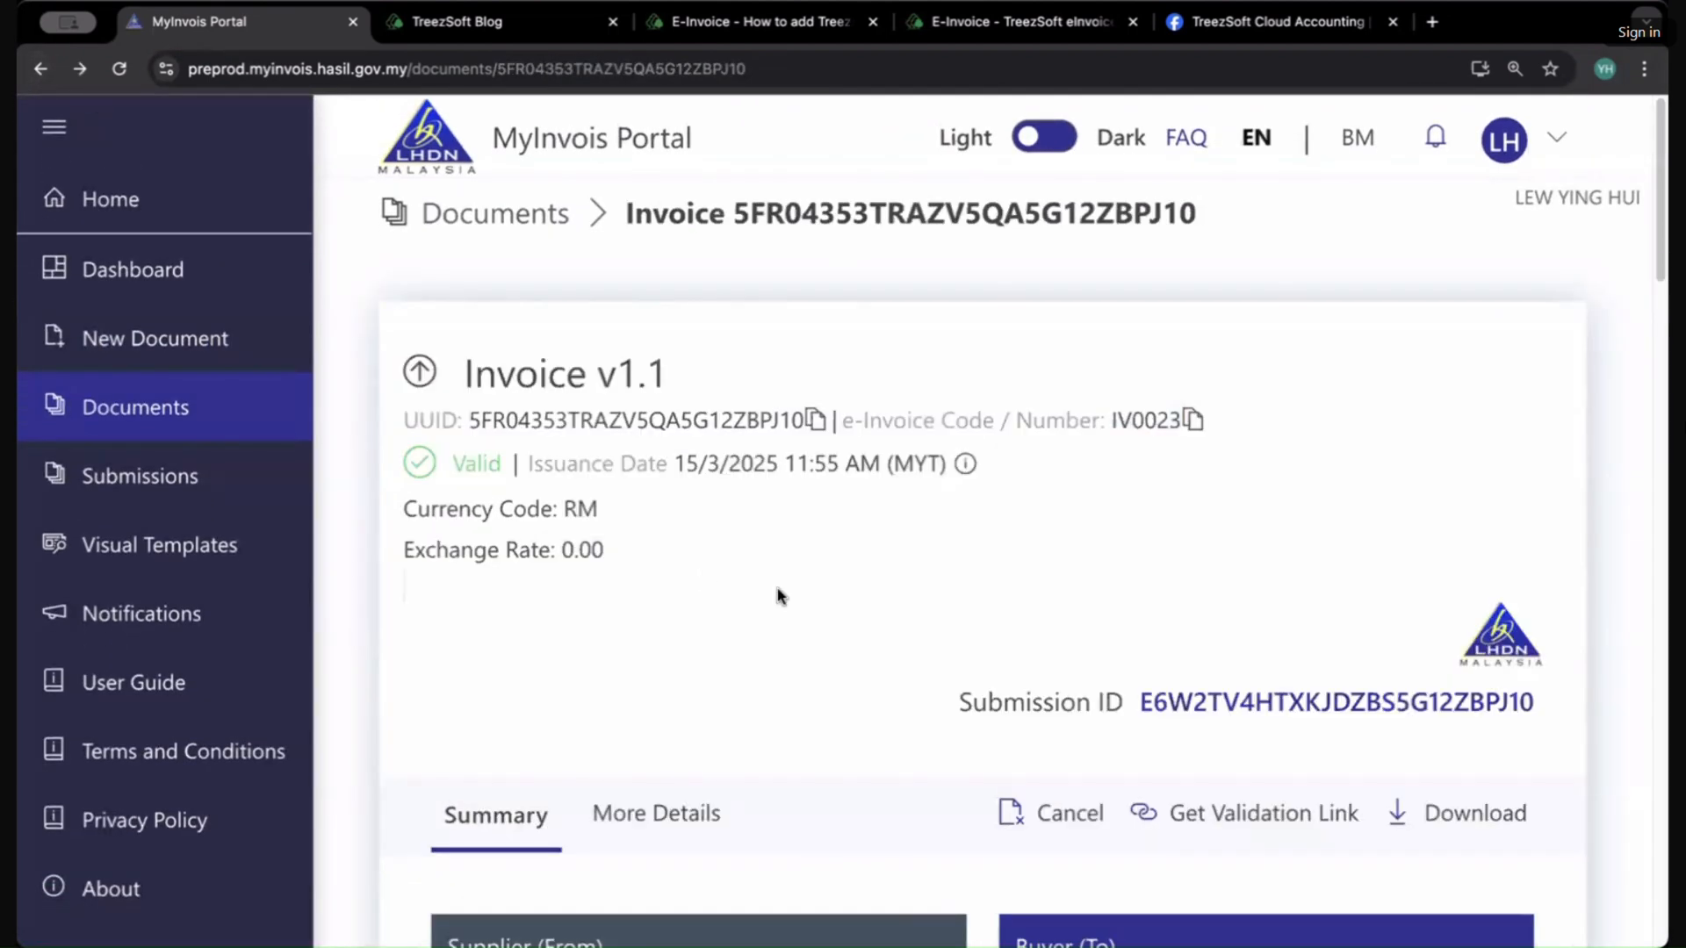
scroll(816, 621, down, 5)
scroll(767, 726, down, 9)
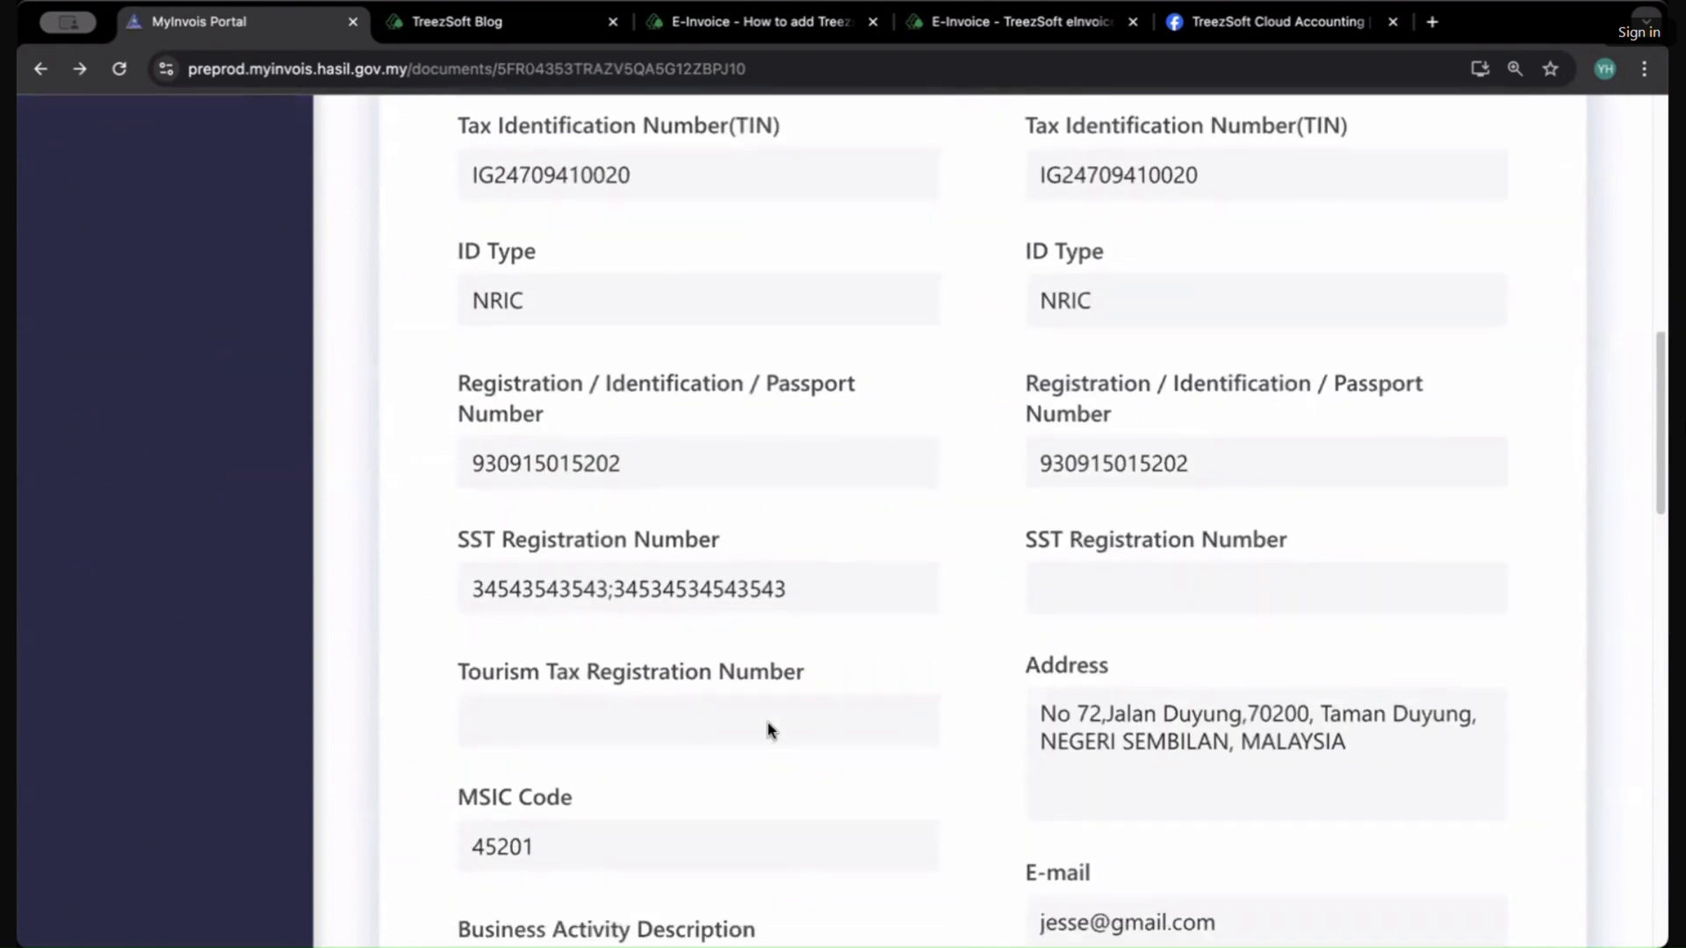
scroll(767, 726, up, 4)
scroll(767, 723, up, 2)
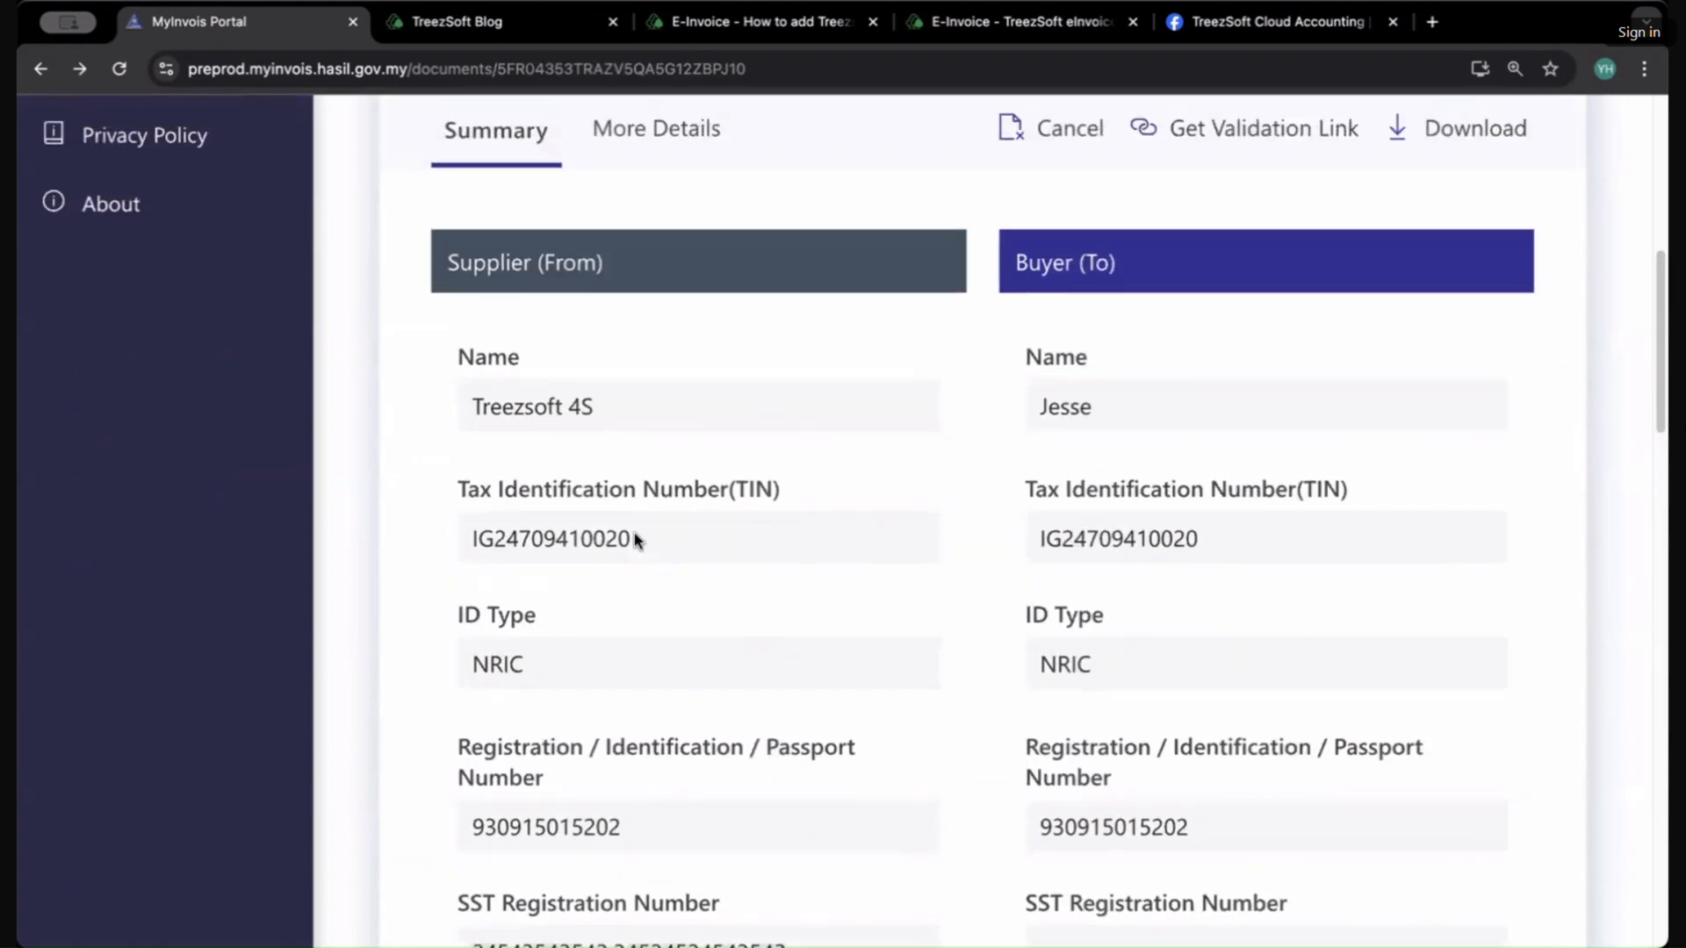
scroll(1097, 754, down, 3)
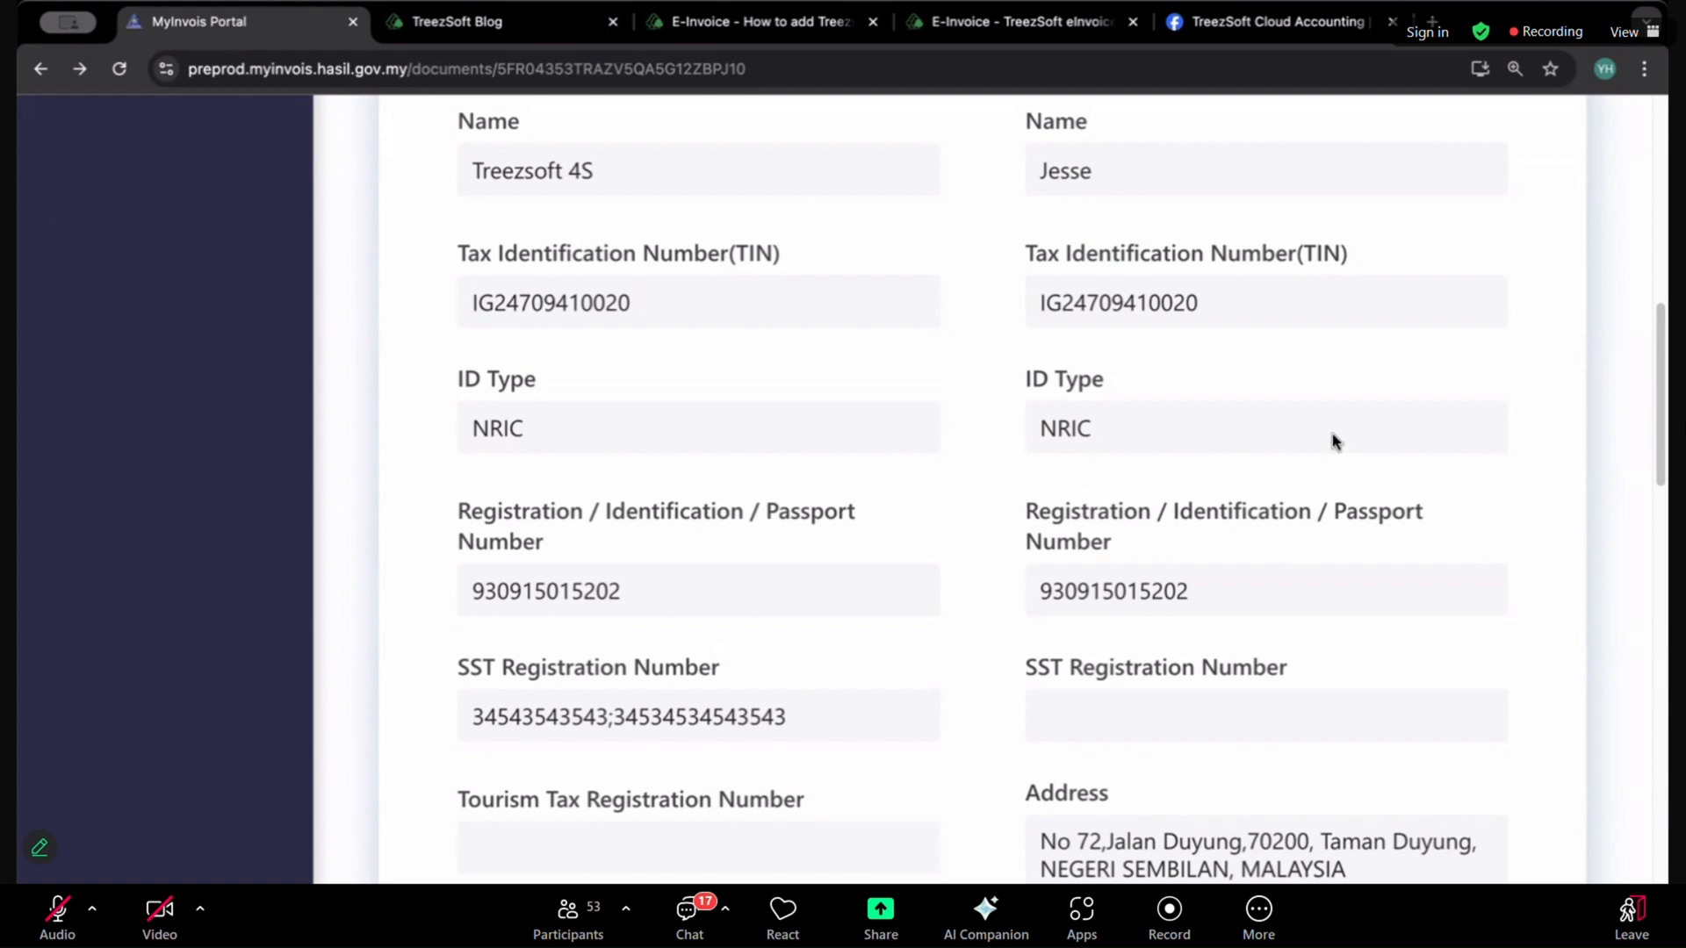
scroll(1223, 440, up, 5)
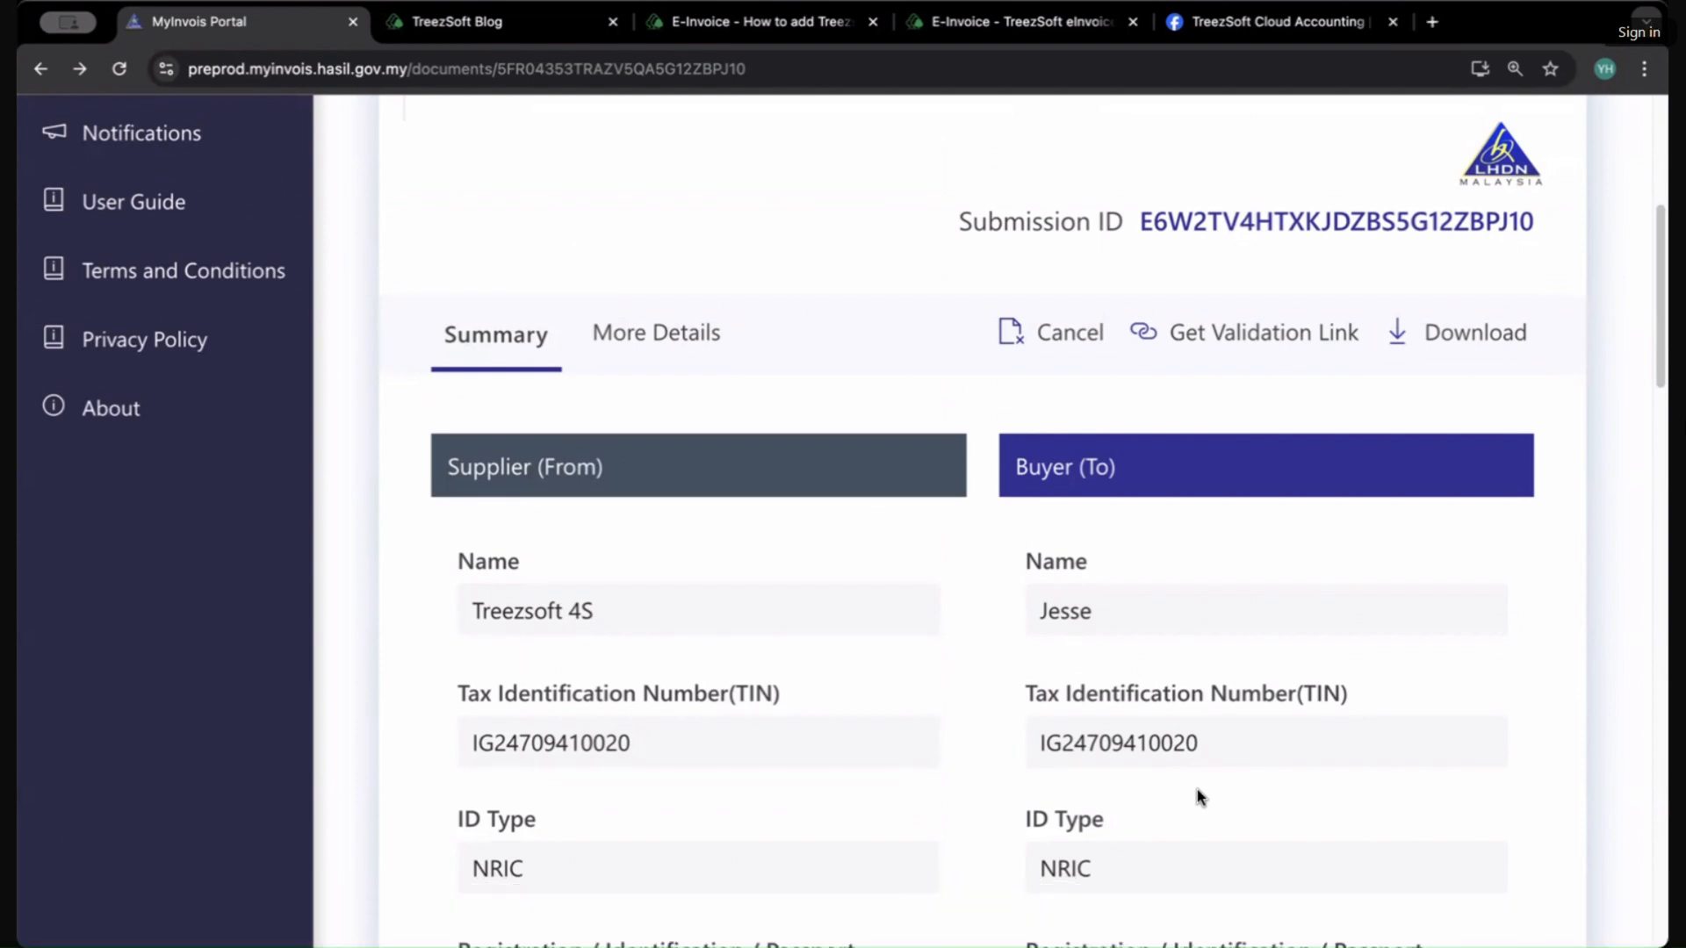
scroll(1238, 690, down, 8)
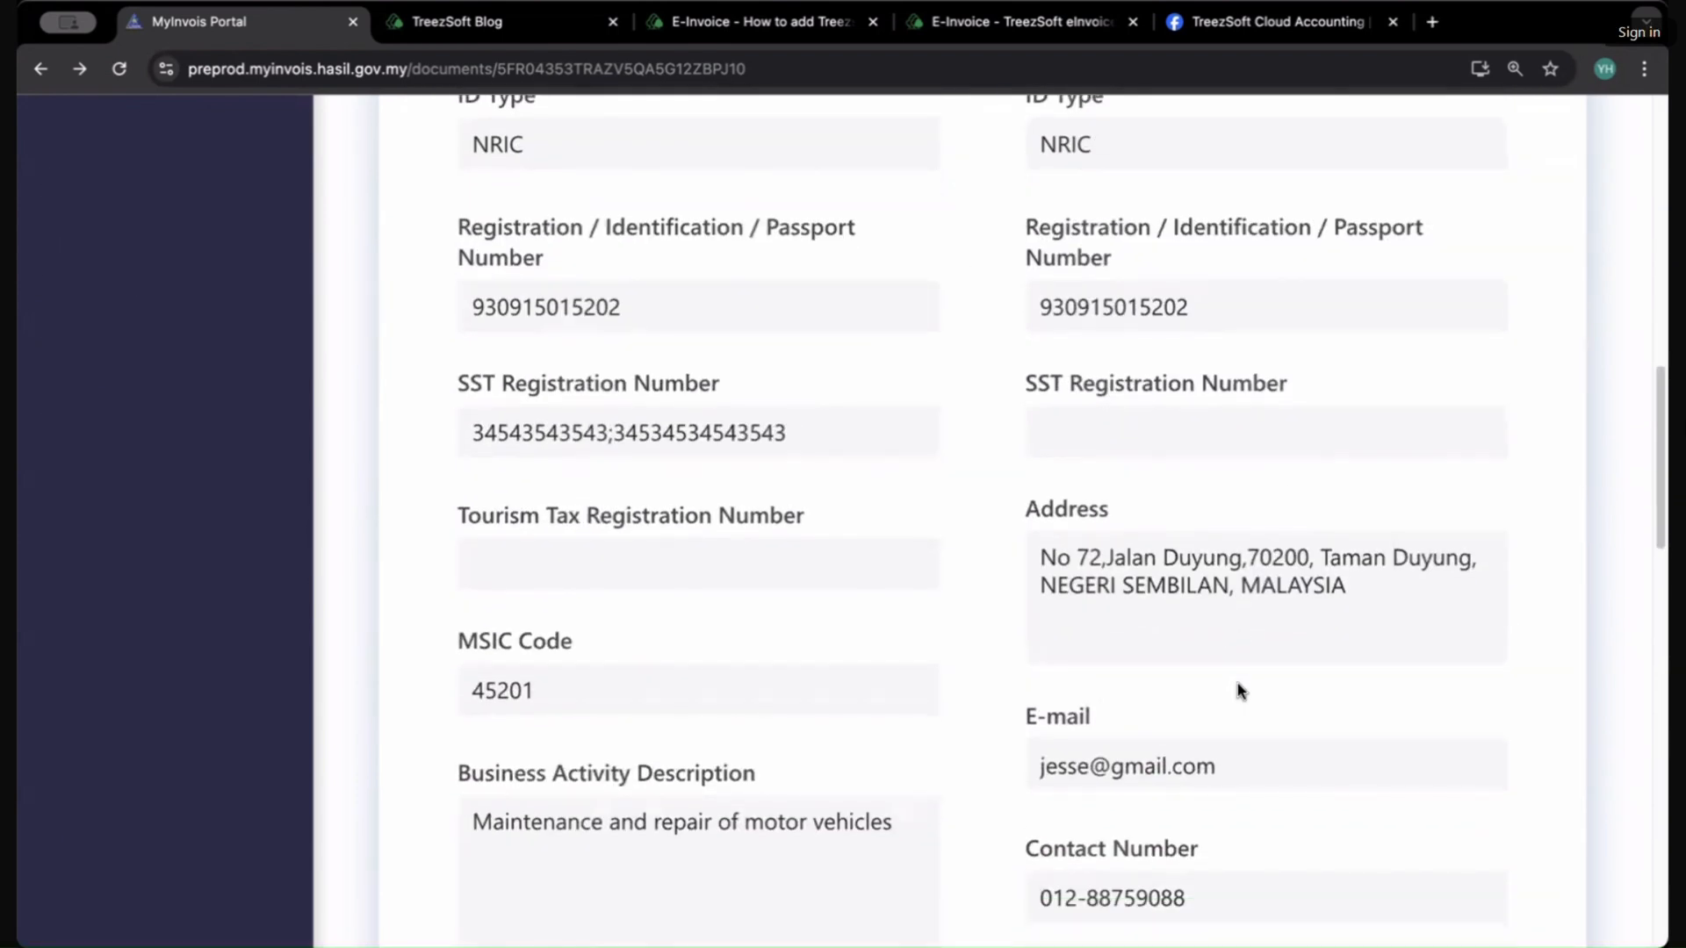
scroll(1241, 490, down, 5)
scroll(1050, 581, down, 4)
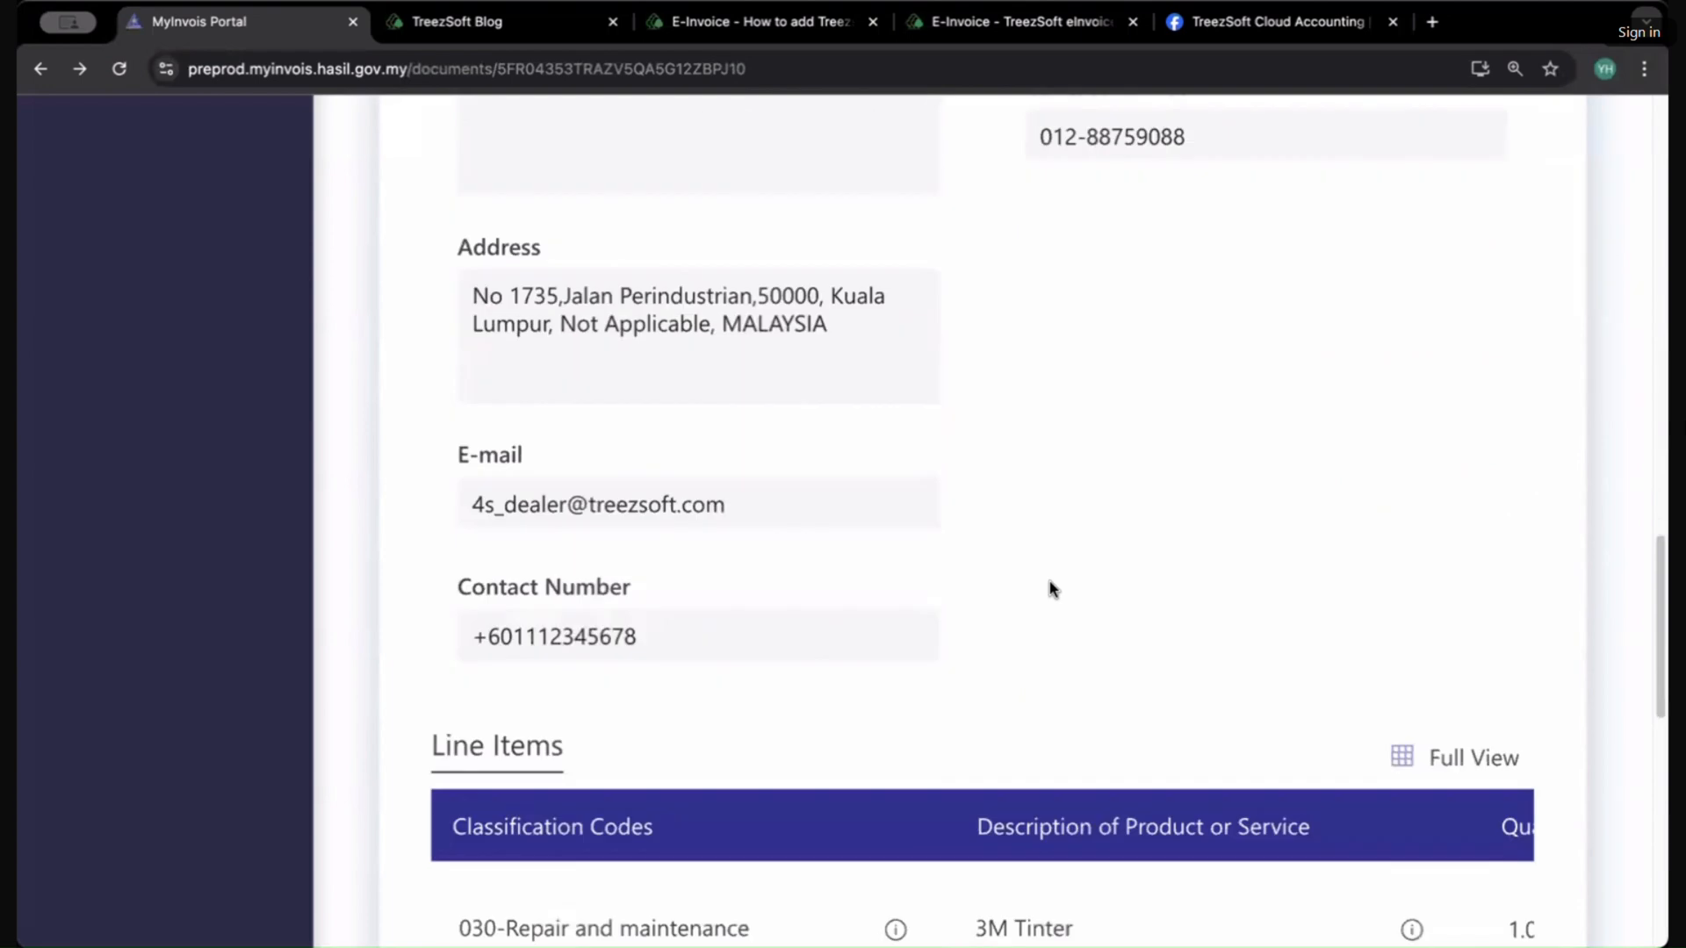
scroll(1050, 581, up, 14)
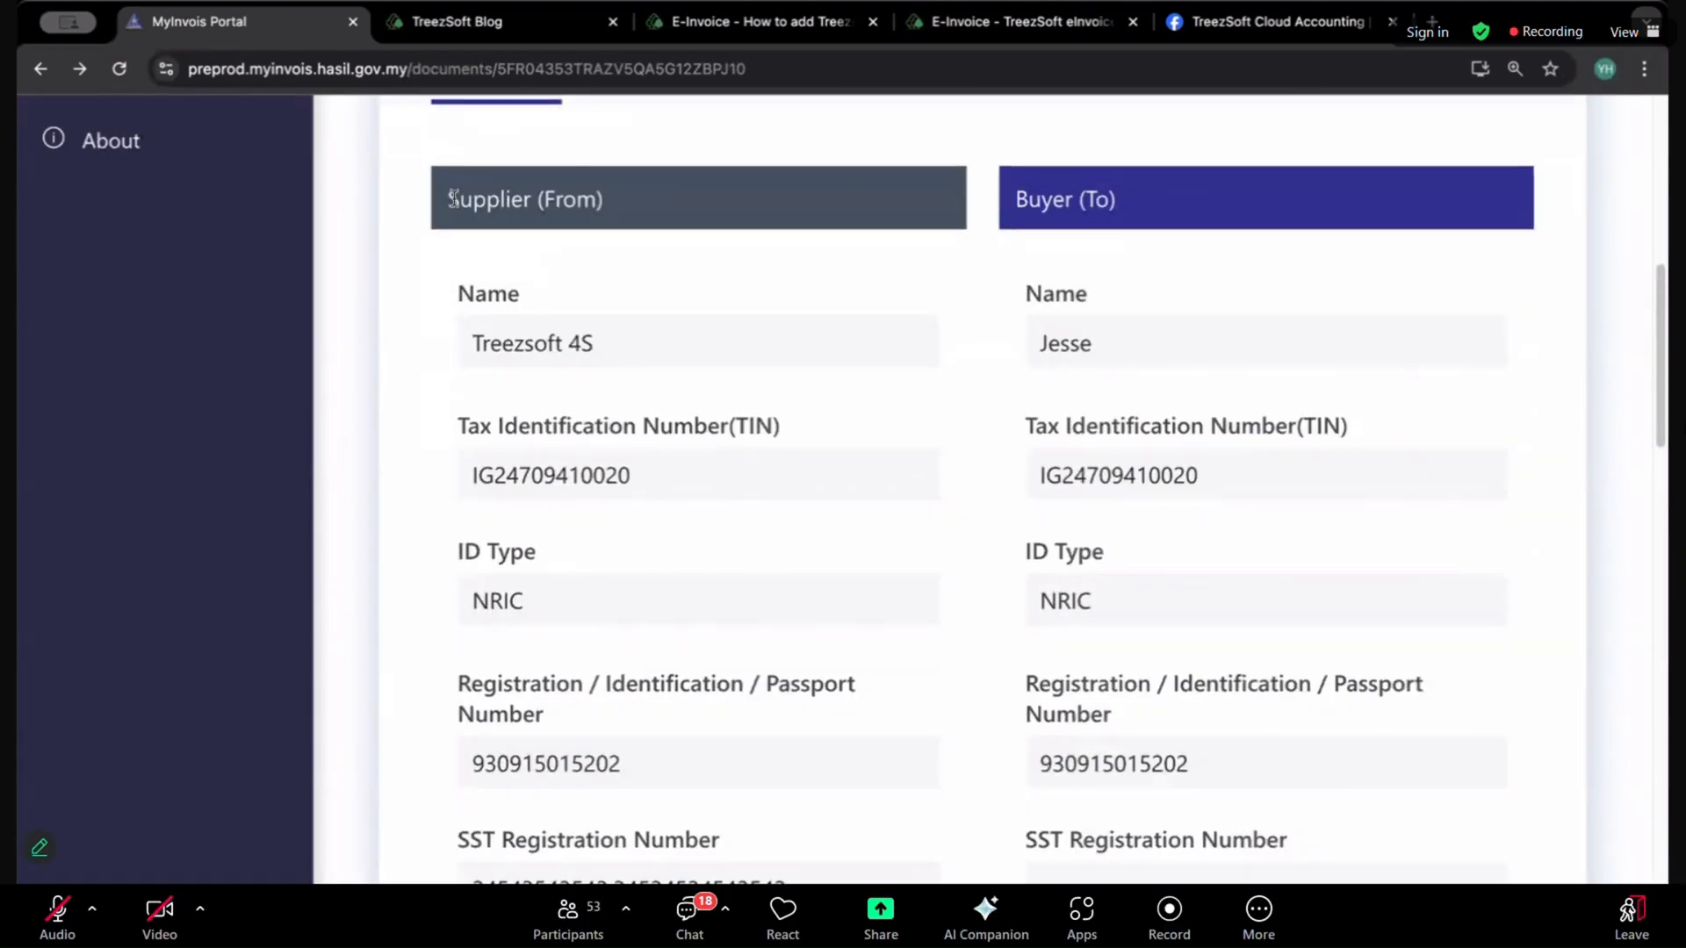
drag(444, 200, 718, 213)
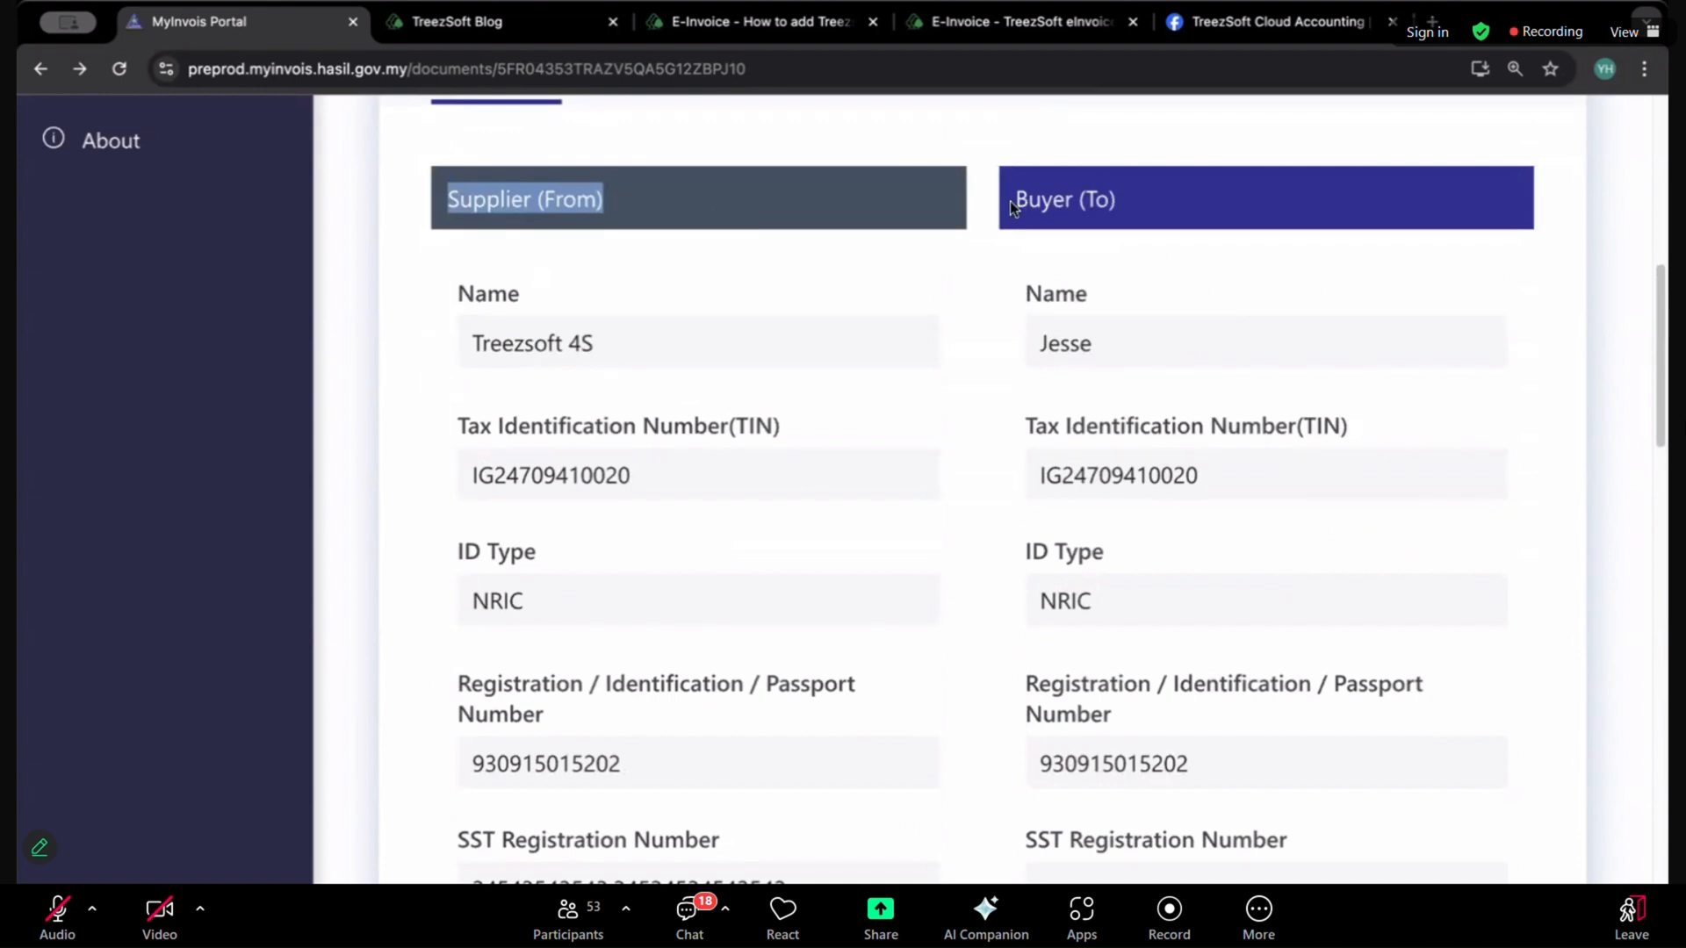
drag(1009, 202, 1204, 196)
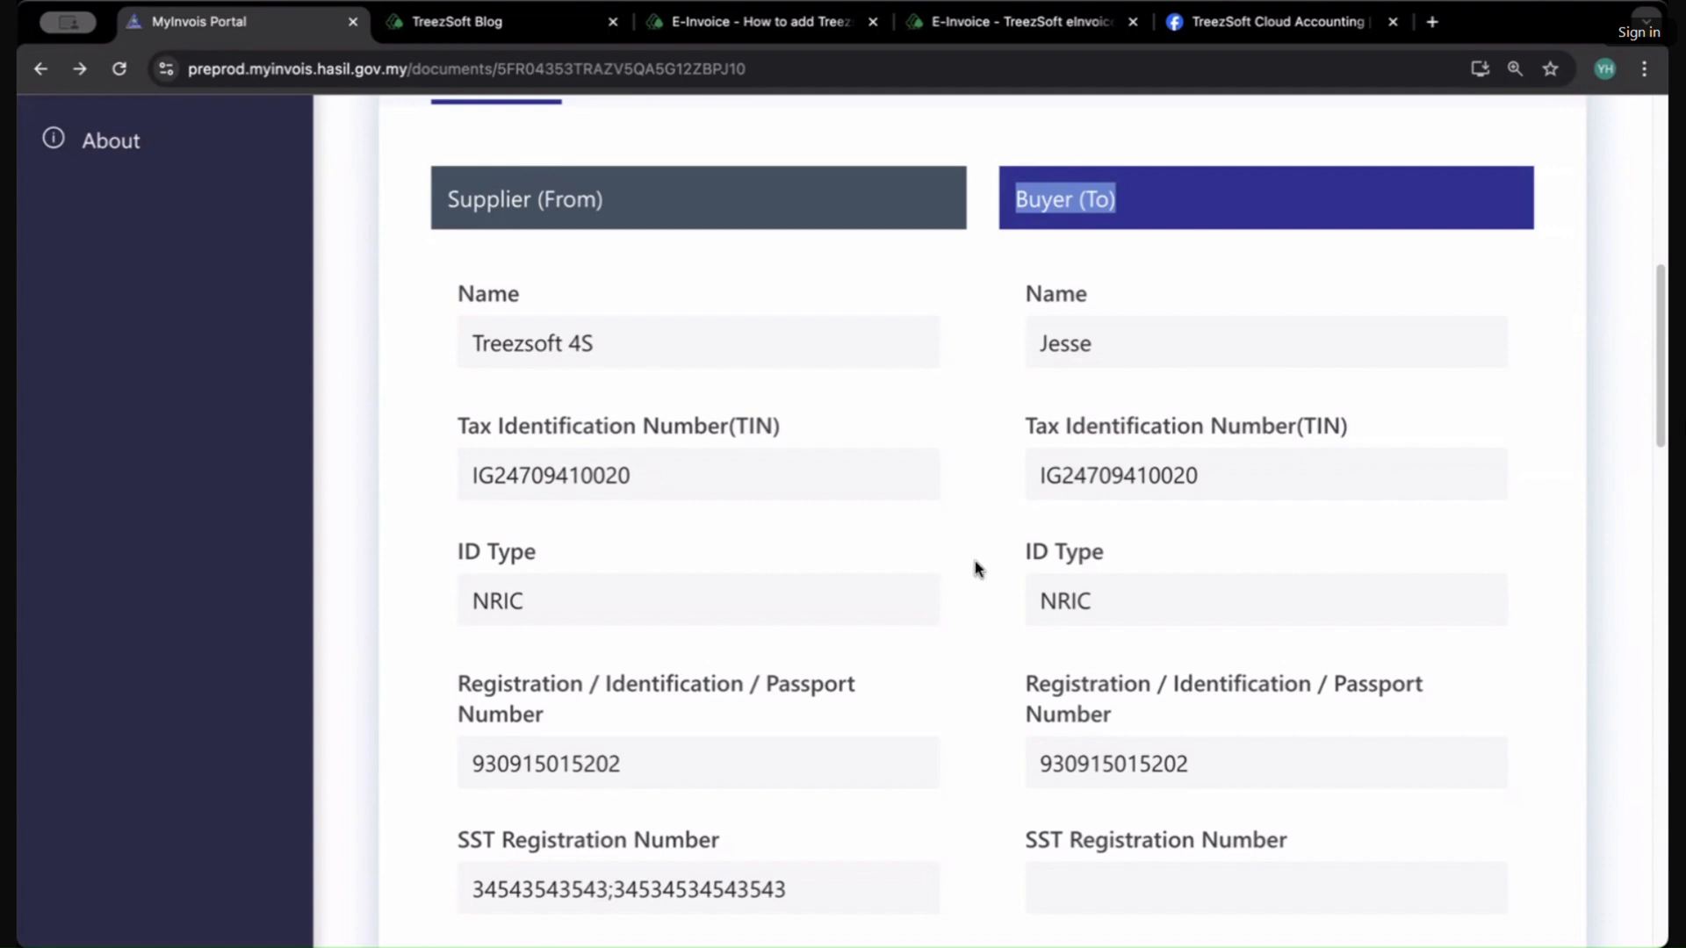
Step: Highlight the supplier's business activity description, MSIC code and address in the invoice summary
scroll(974, 565, down, 9)
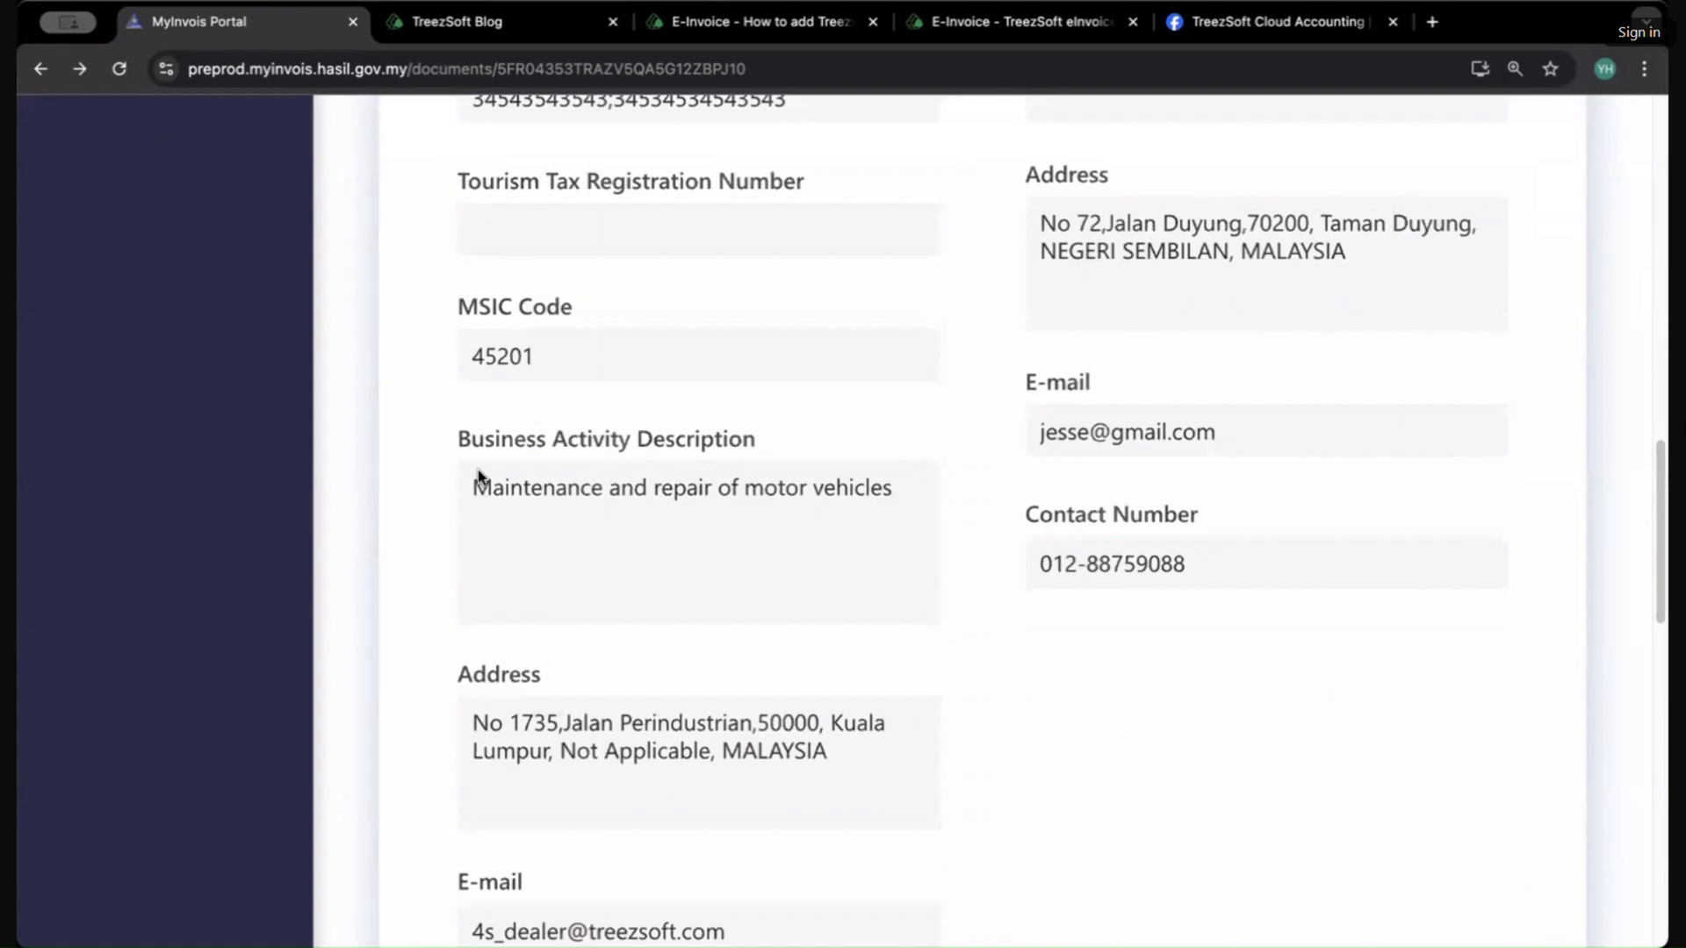
drag(488, 485, 764, 486)
click(761, 482)
drag(590, 358, 473, 353)
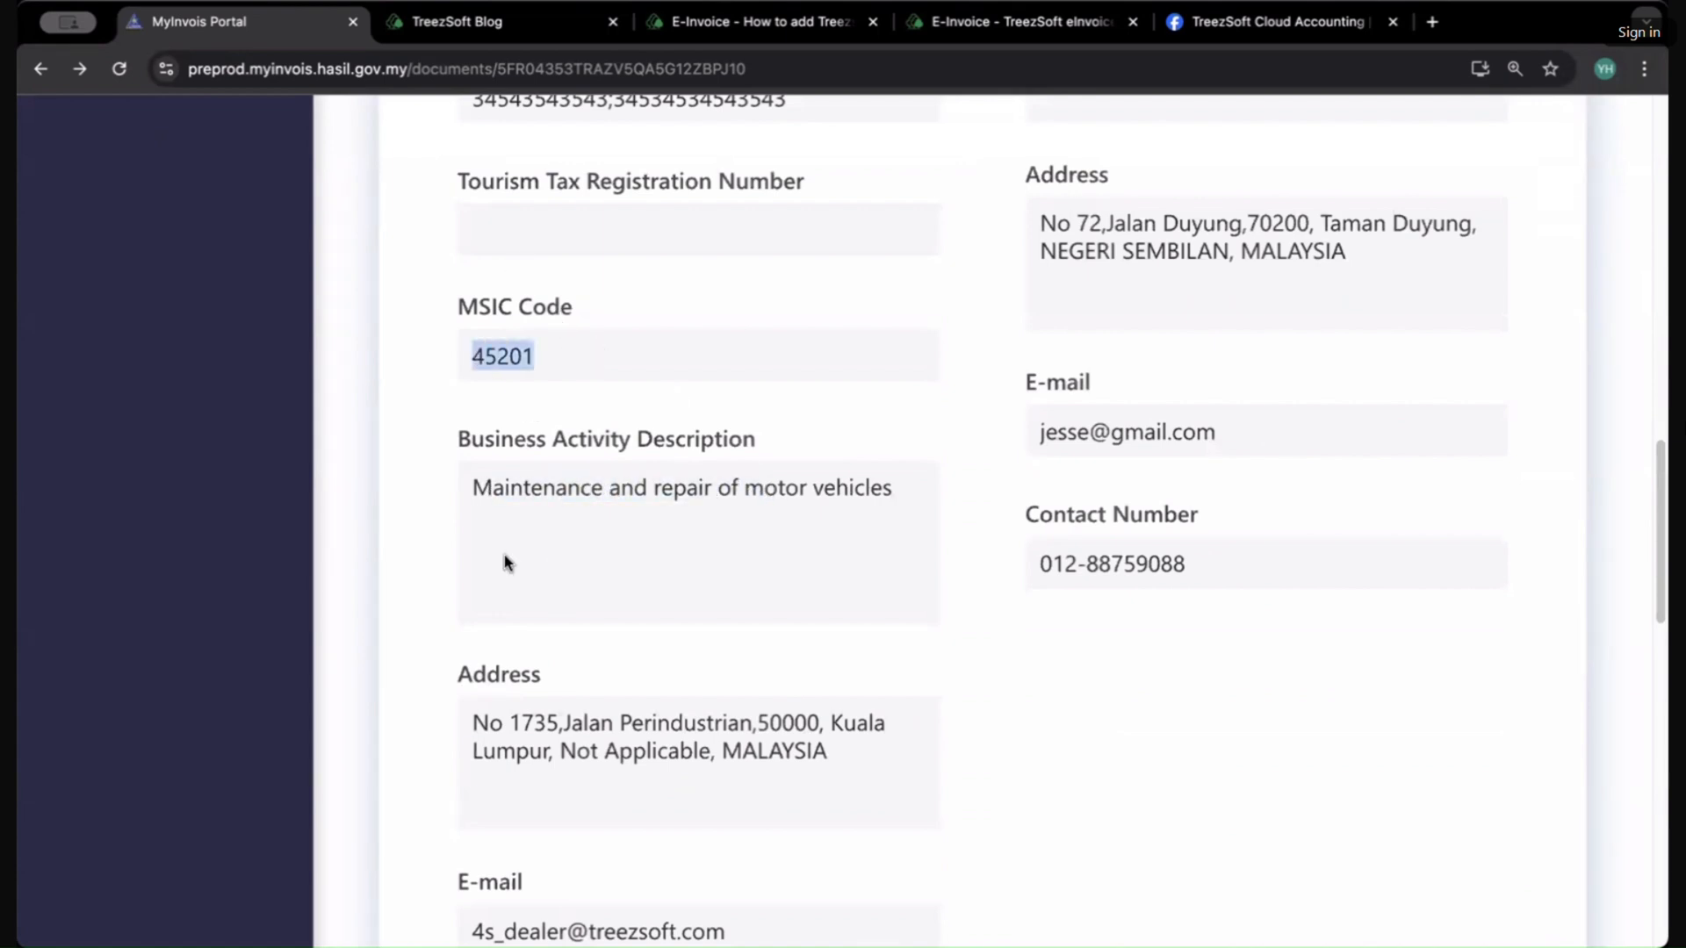
drag(575, 752, 498, 729)
scroll(498, 729, down, 3)
click(497, 734)
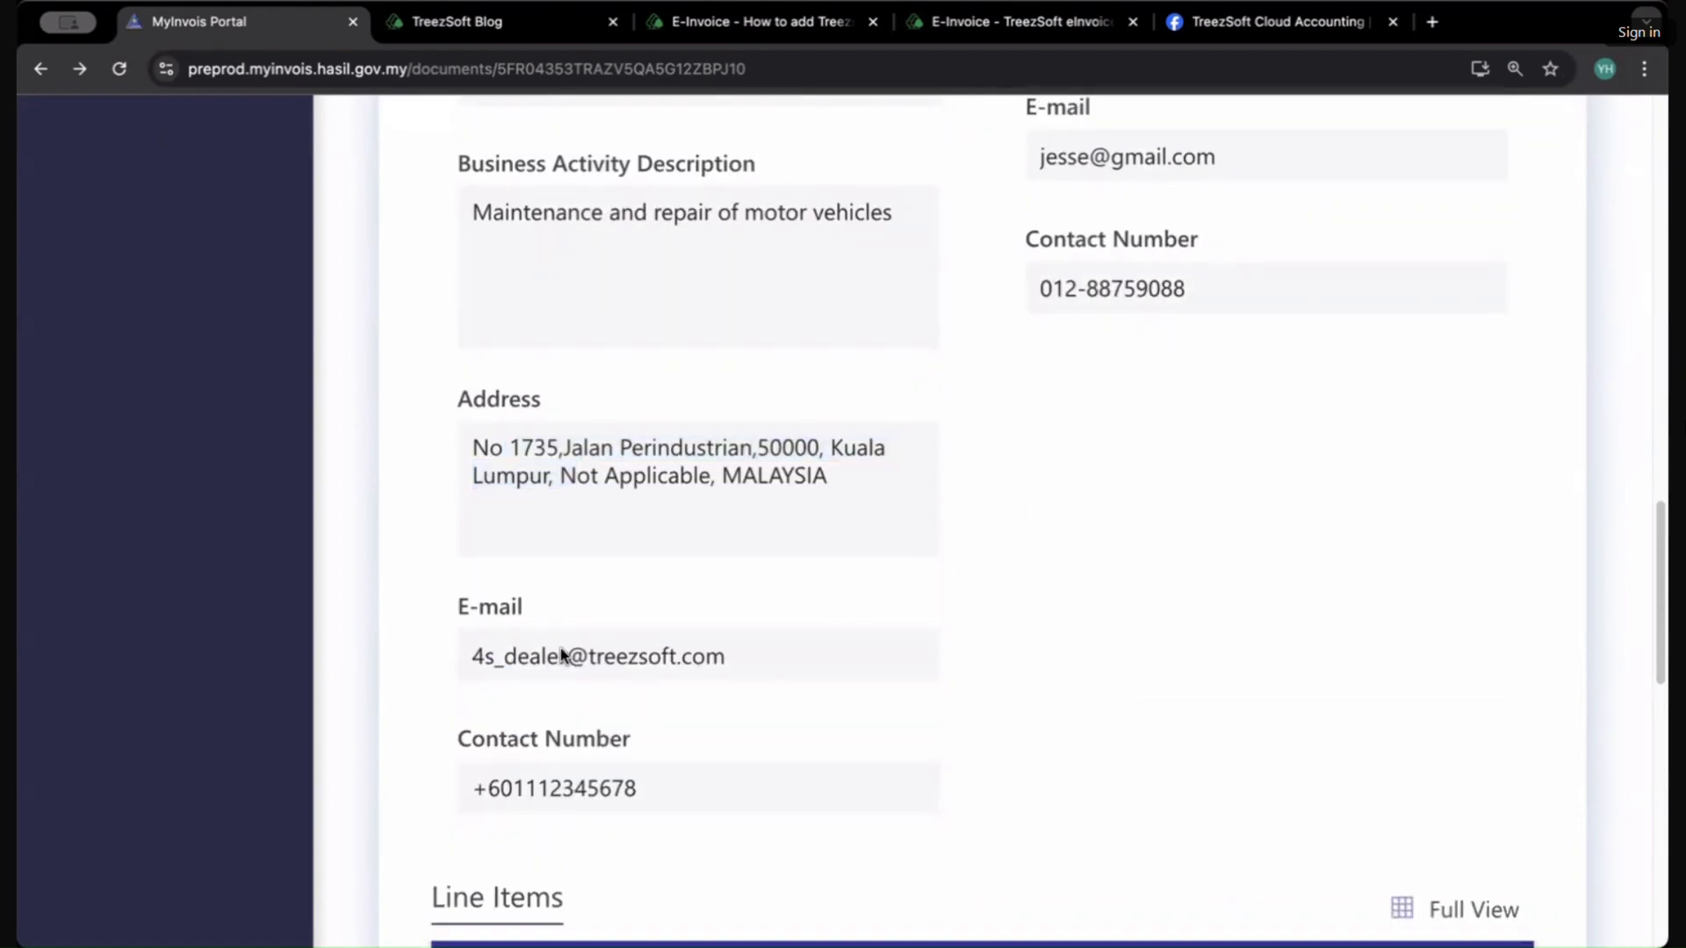
scroll(700, 647, down, 6)
scroll(700, 647, down, 1)
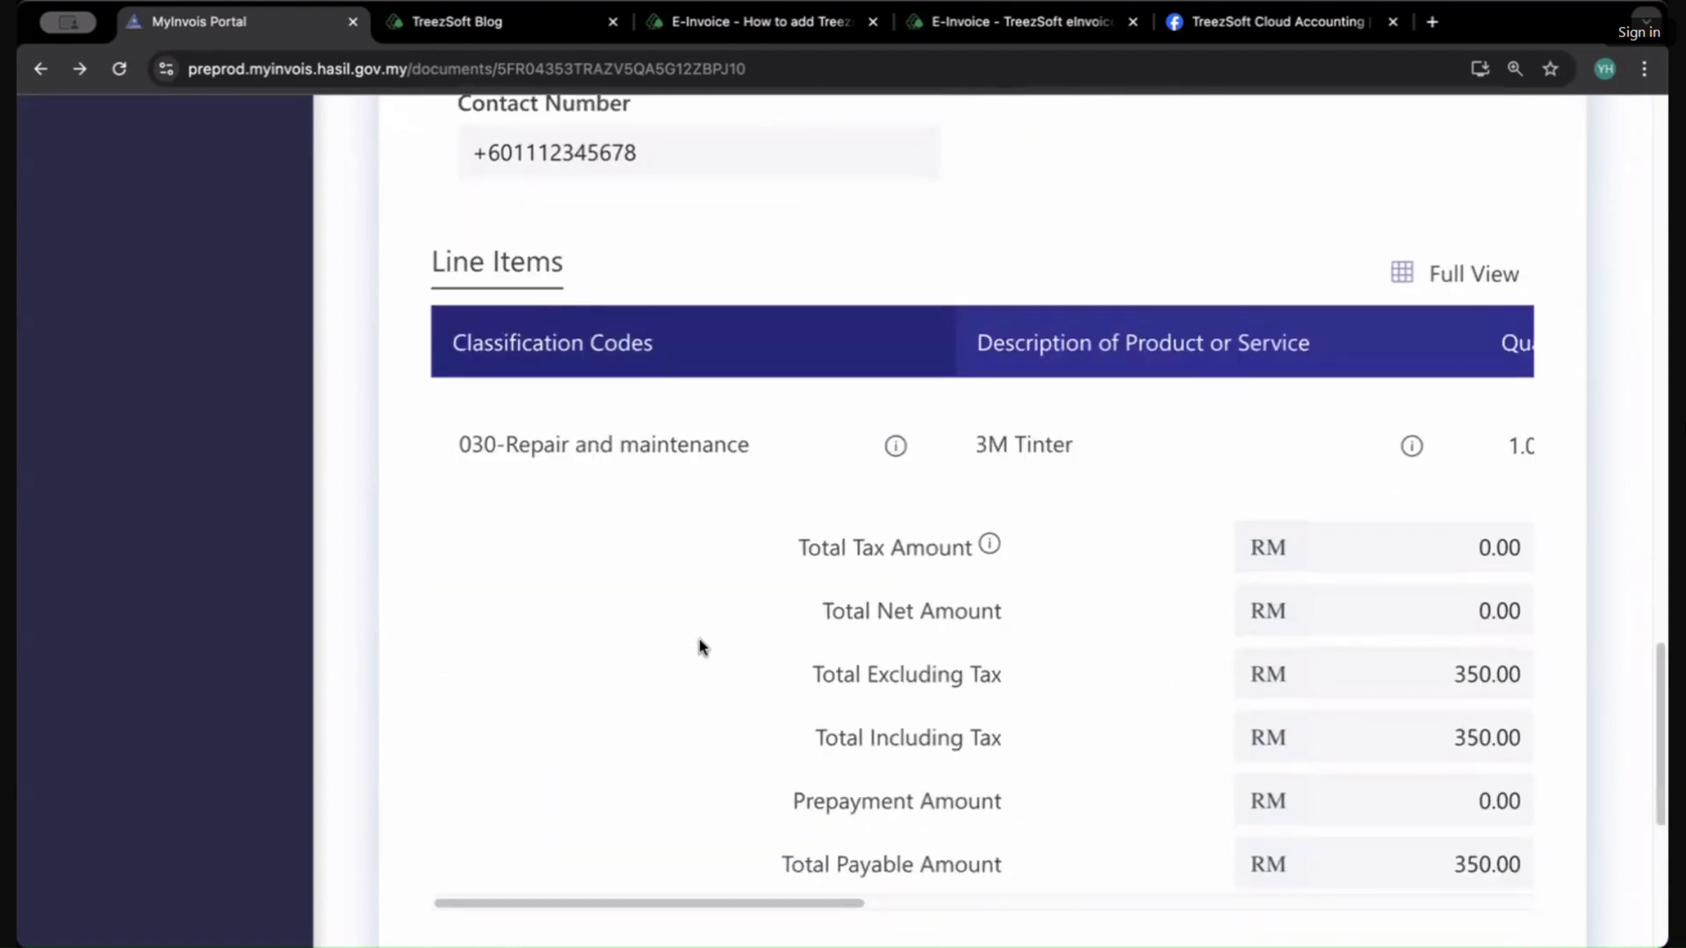
Step: Highlight the Line Items heading and the line's product description and classification code
drag(407, 260, 558, 265)
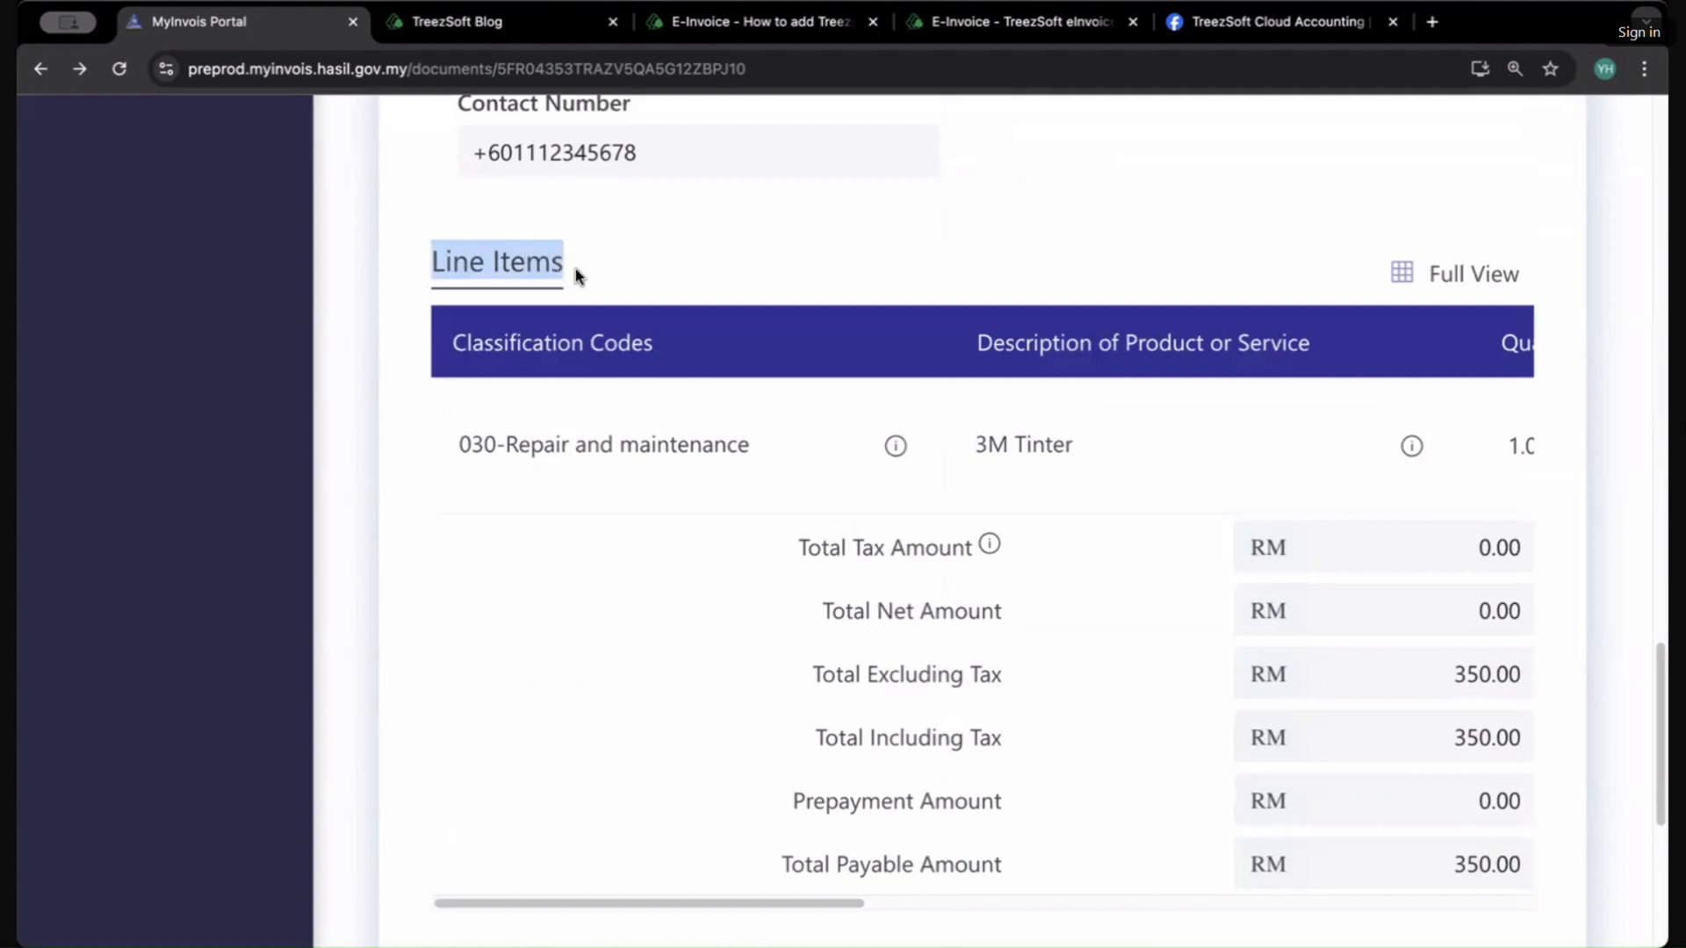
click(575, 272)
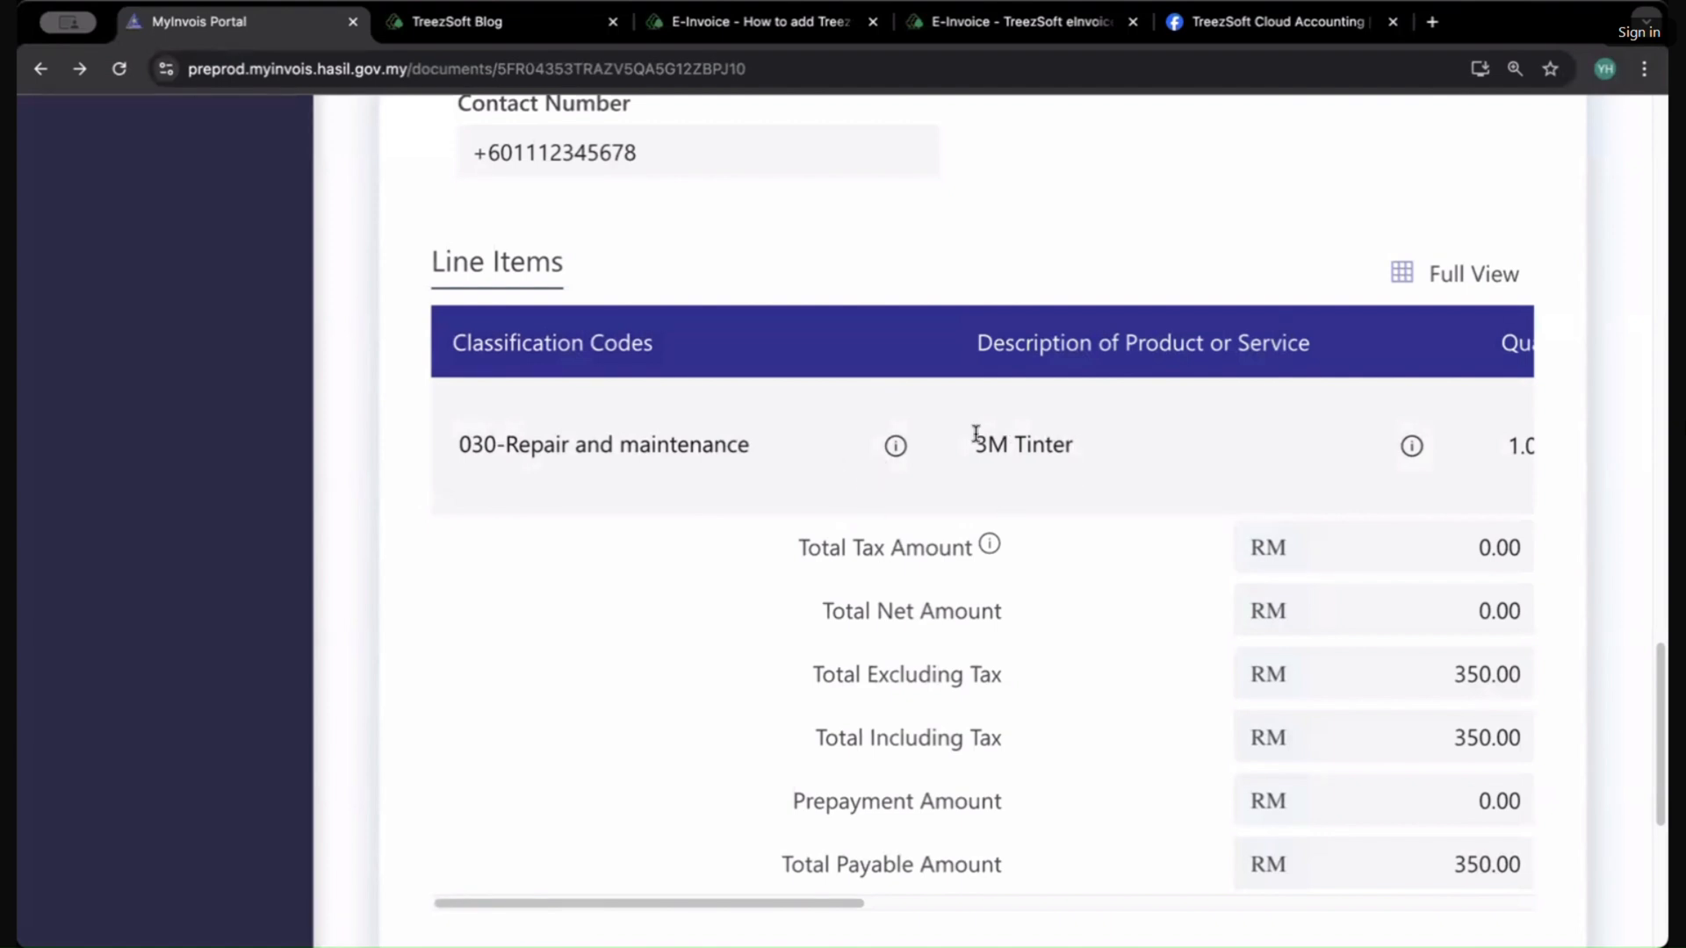
drag(975, 433, 1126, 438)
drag(531, 445, 680, 446)
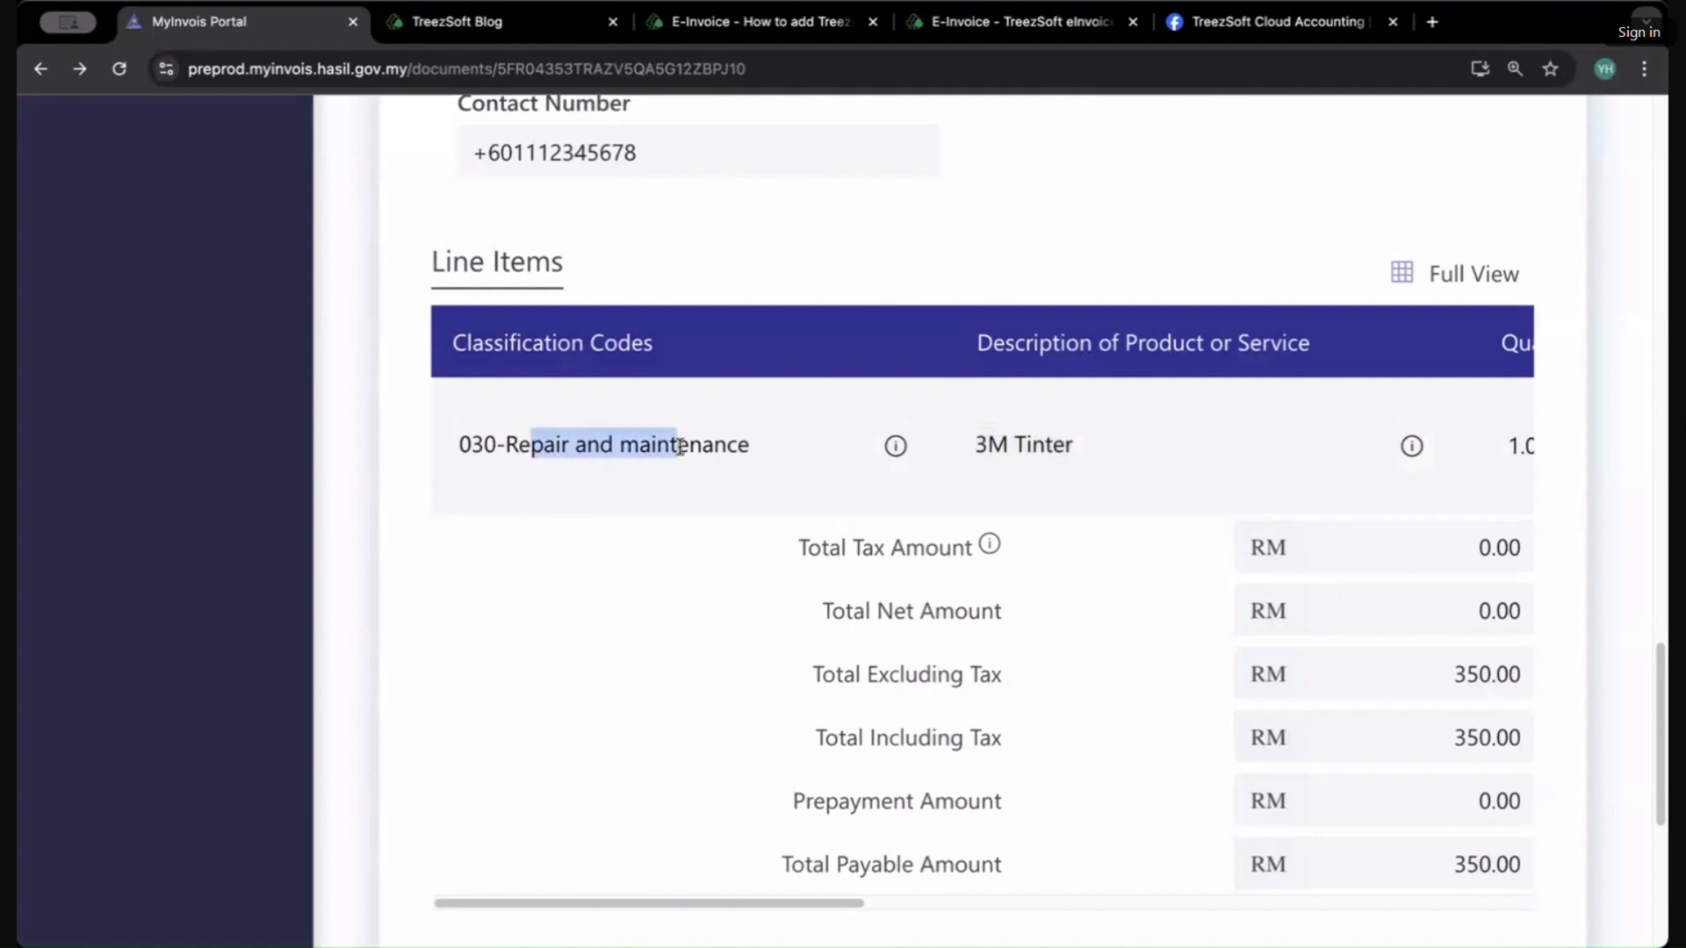
Step: Scroll through the line item columns, totals and signatures, then back to the invoice header
scroll(755, 518, up, 3)
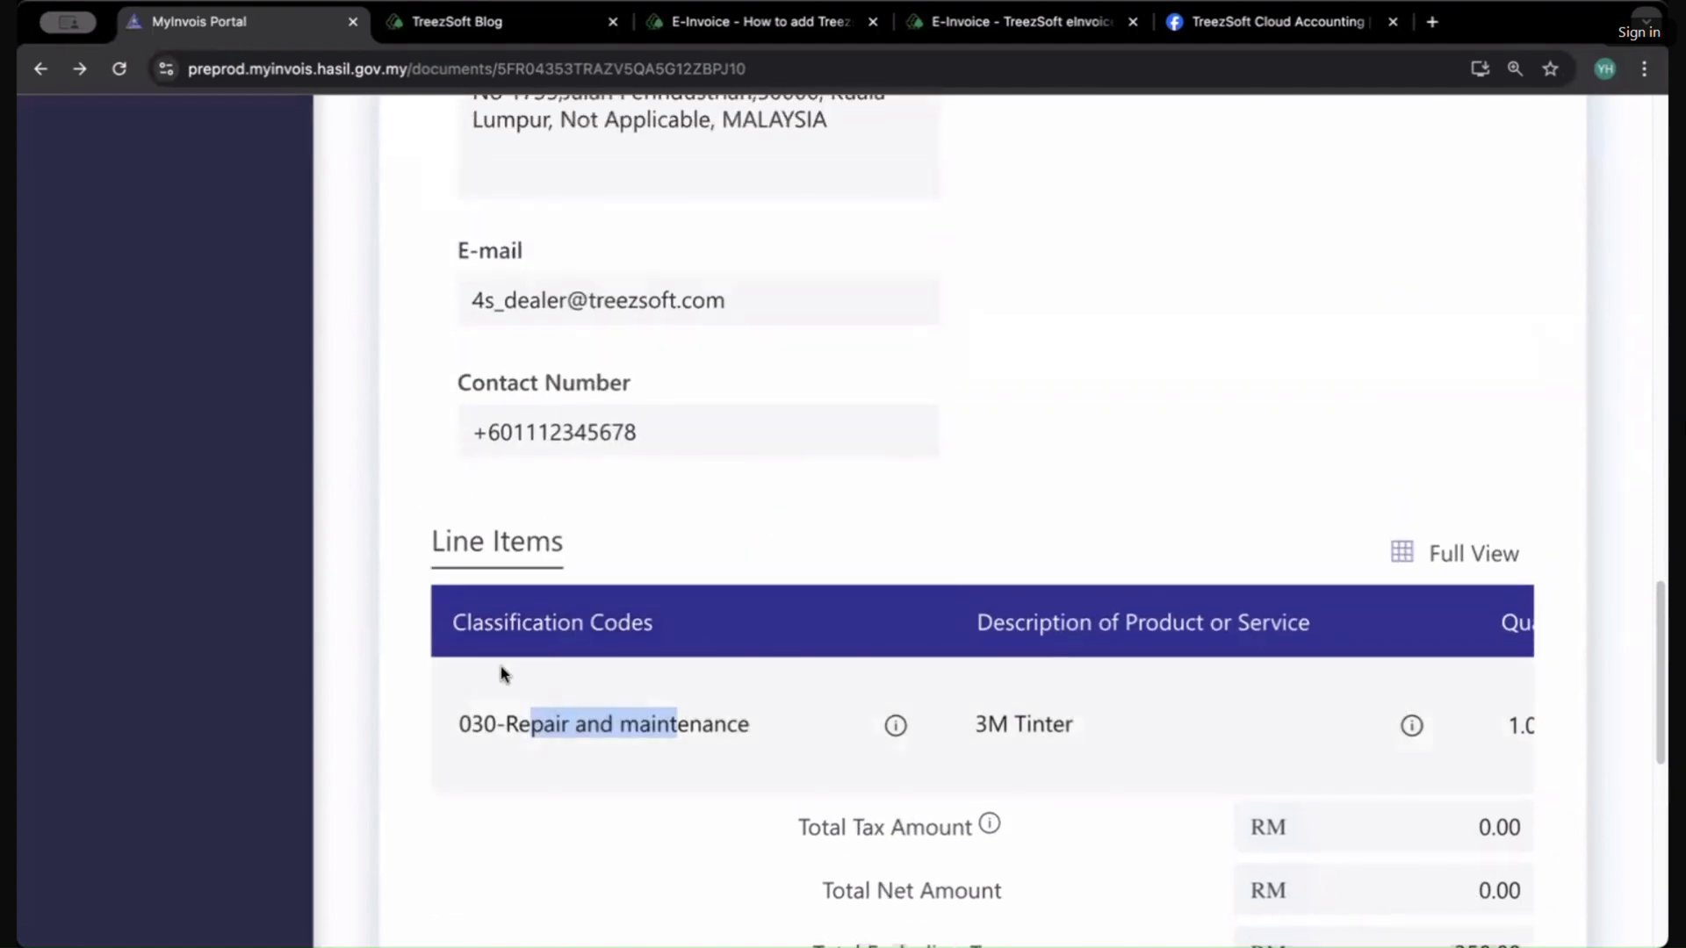
scroll(836, 752, right, 3)
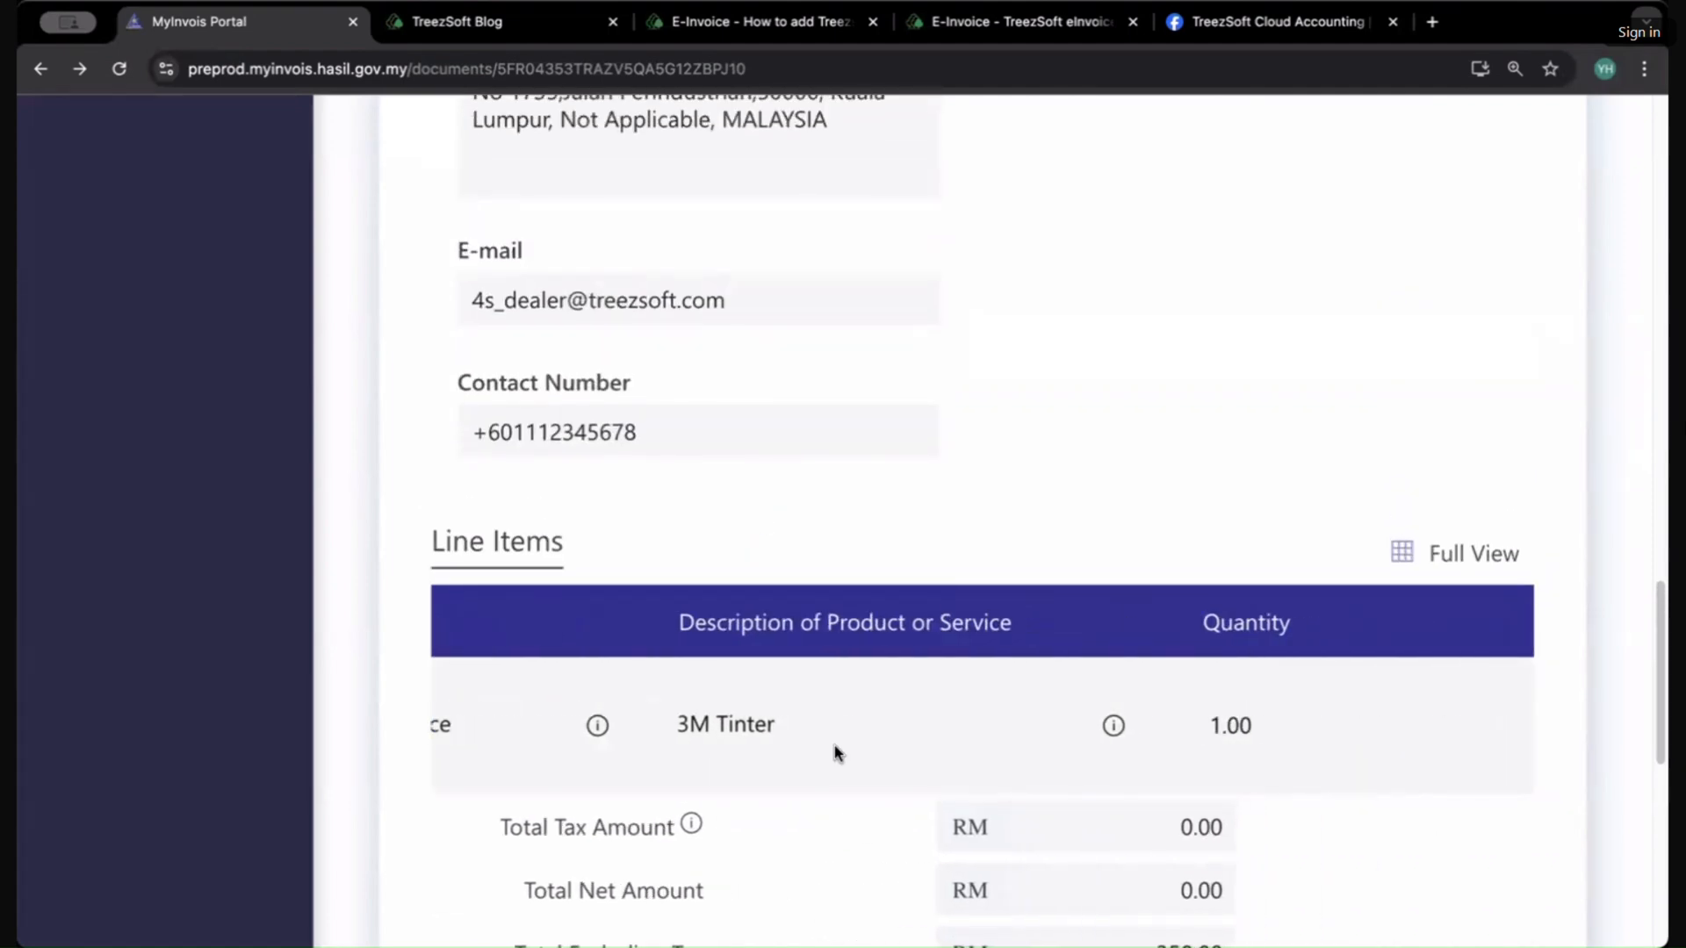
scroll(1306, 760, down, 3)
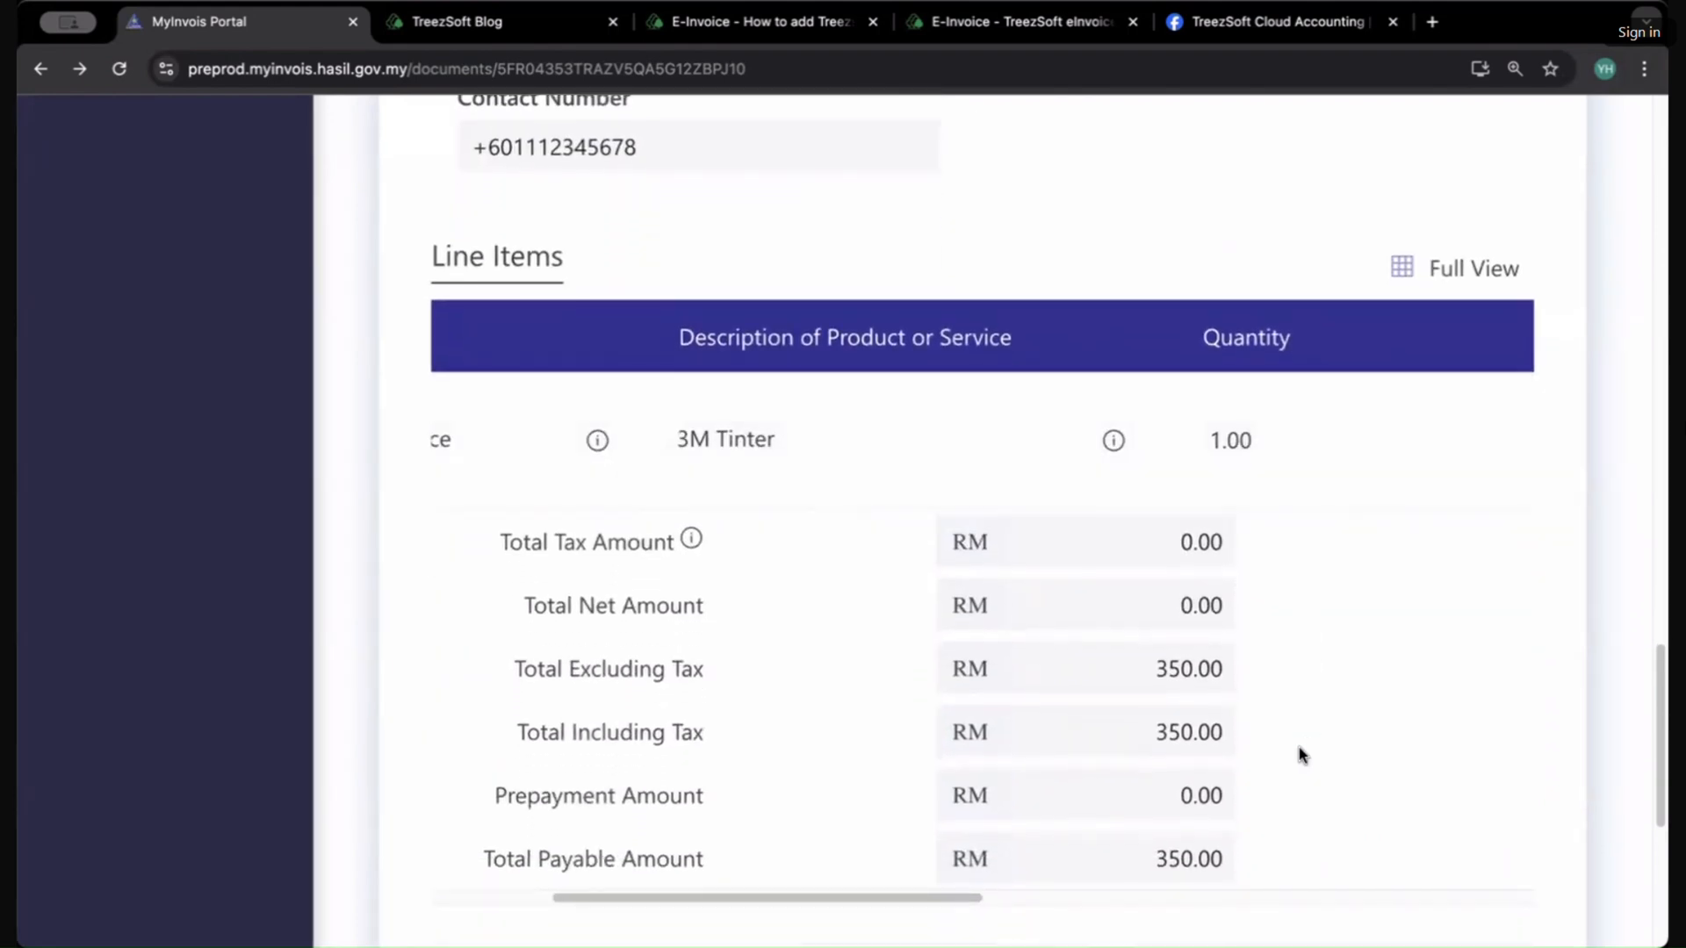
scroll(795, 755, down, 6)
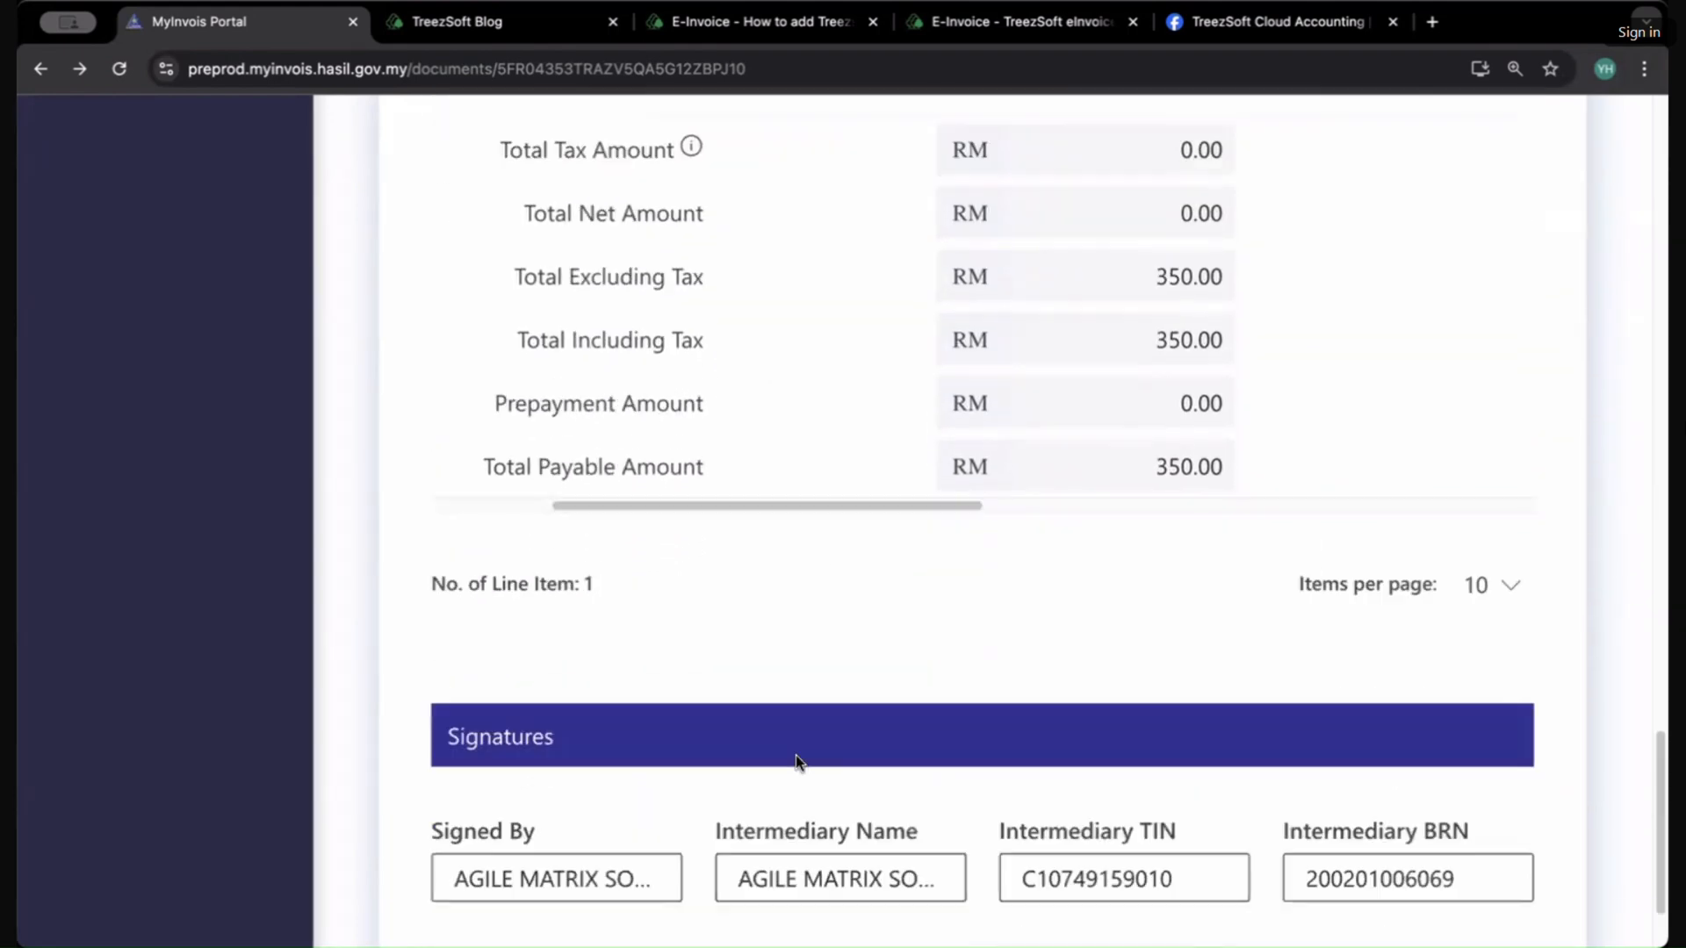
scroll(797, 760, up, 15)
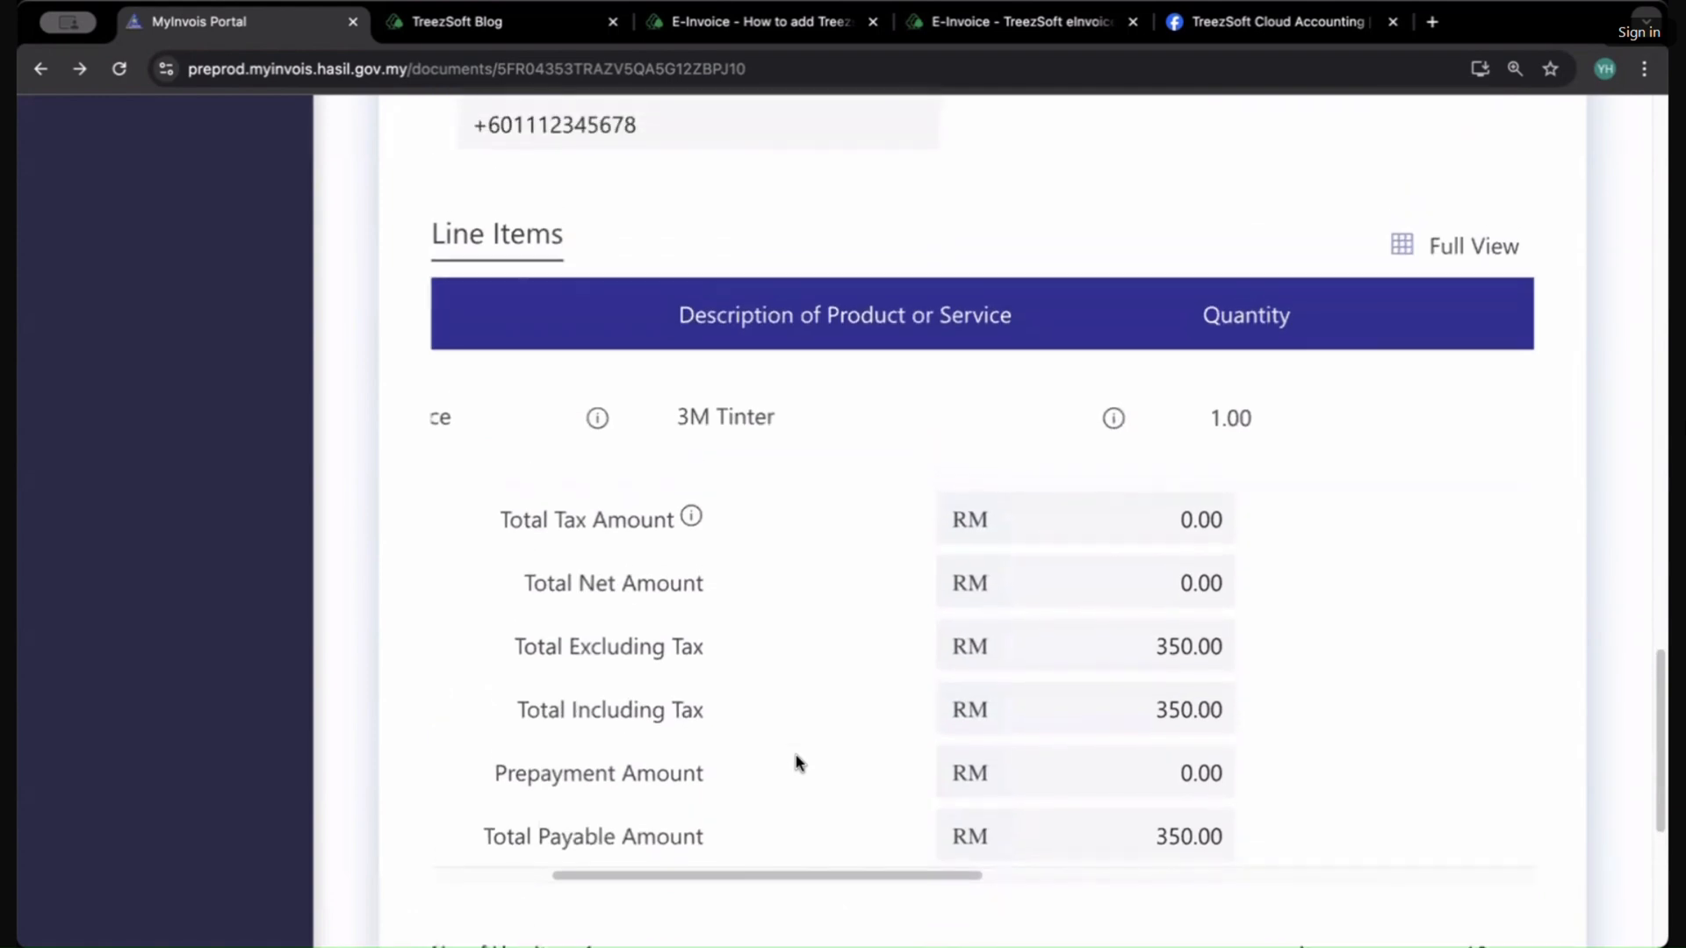
scroll(797, 760, up, 12)
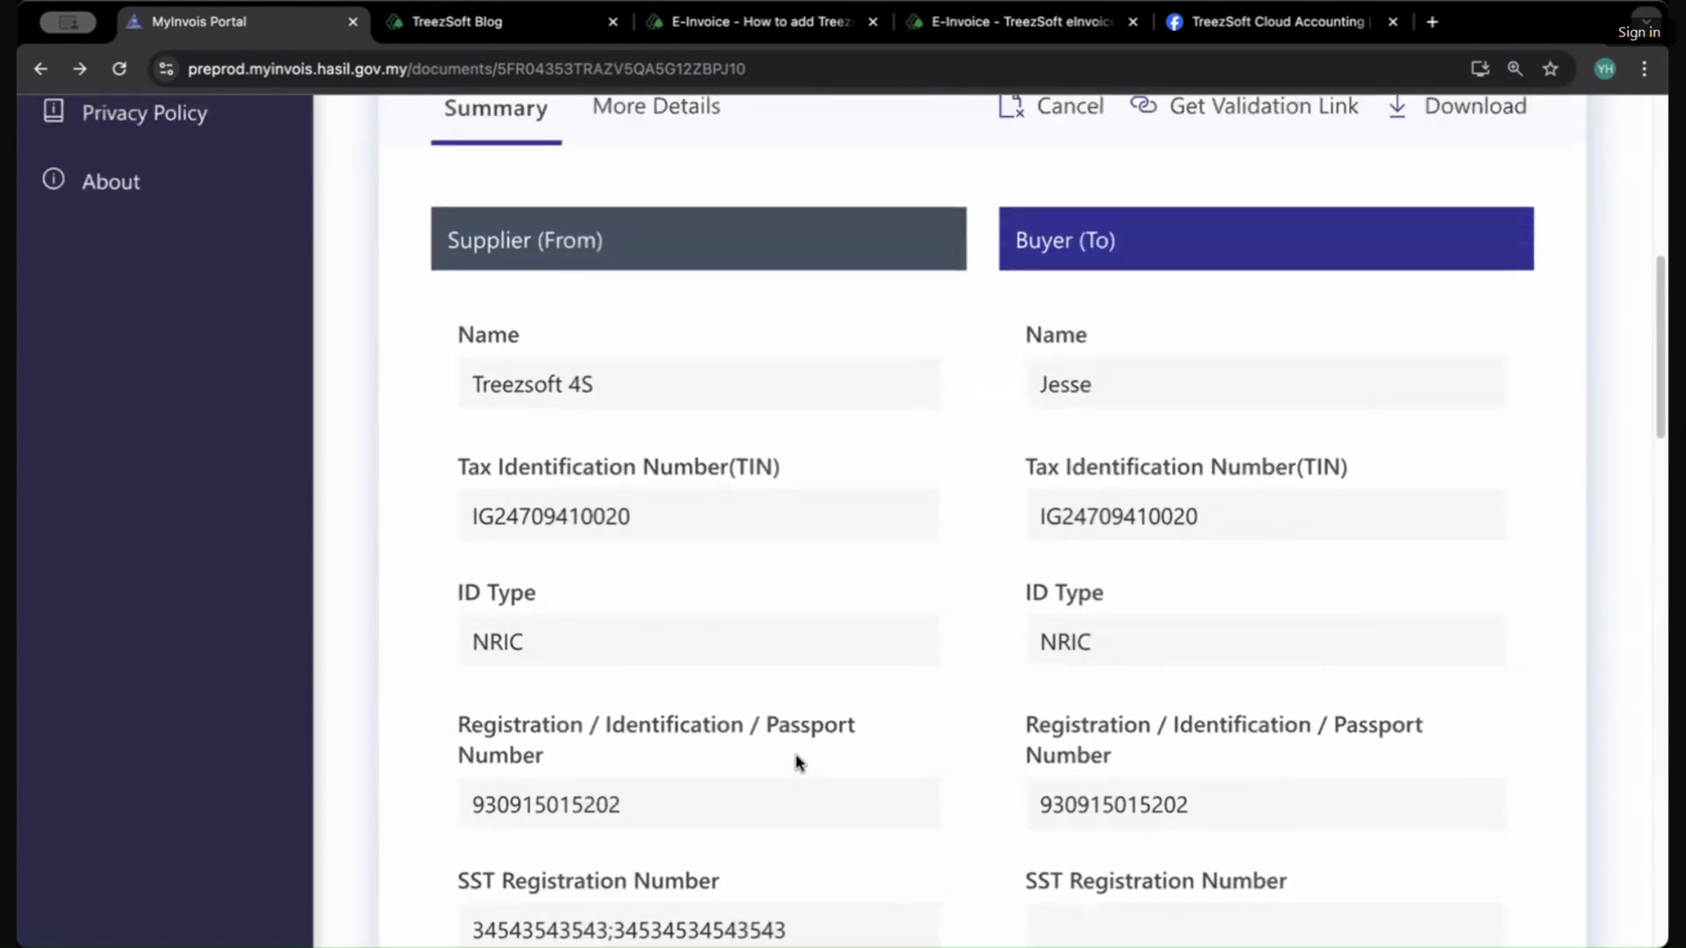
scroll(795, 755, up, 7)
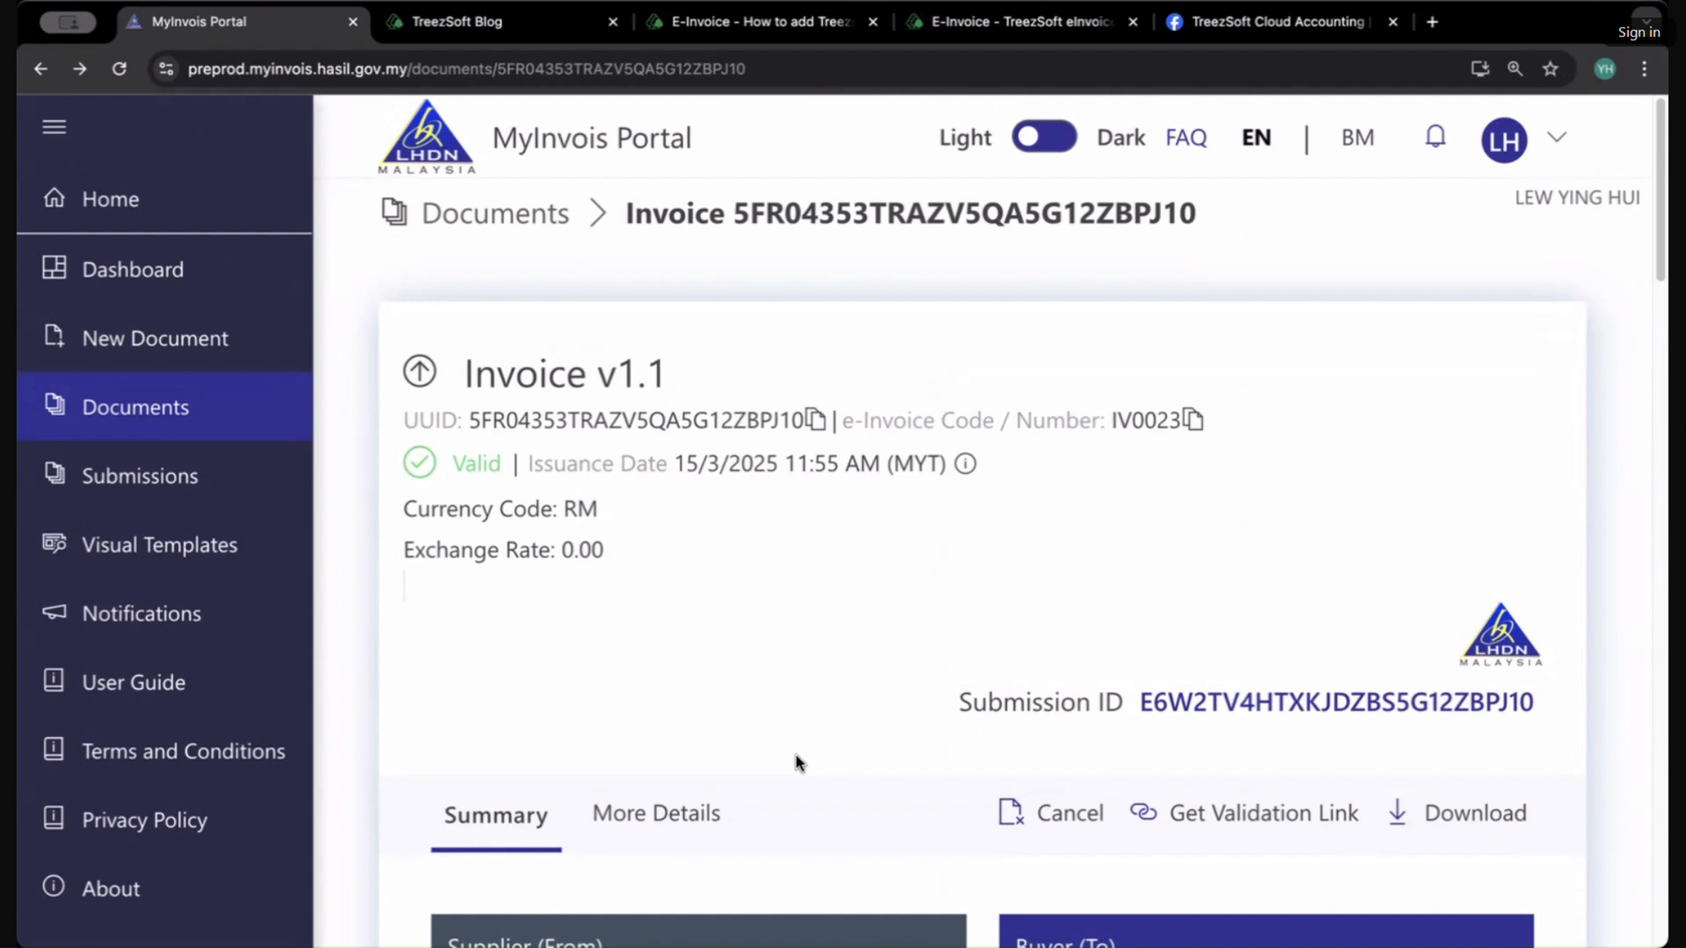
scroll(795, 755, up, 1)
Step: Close the TreezSoft Blog tab to show the intermediary how-to article
click(497, 23)
click(613, 21)
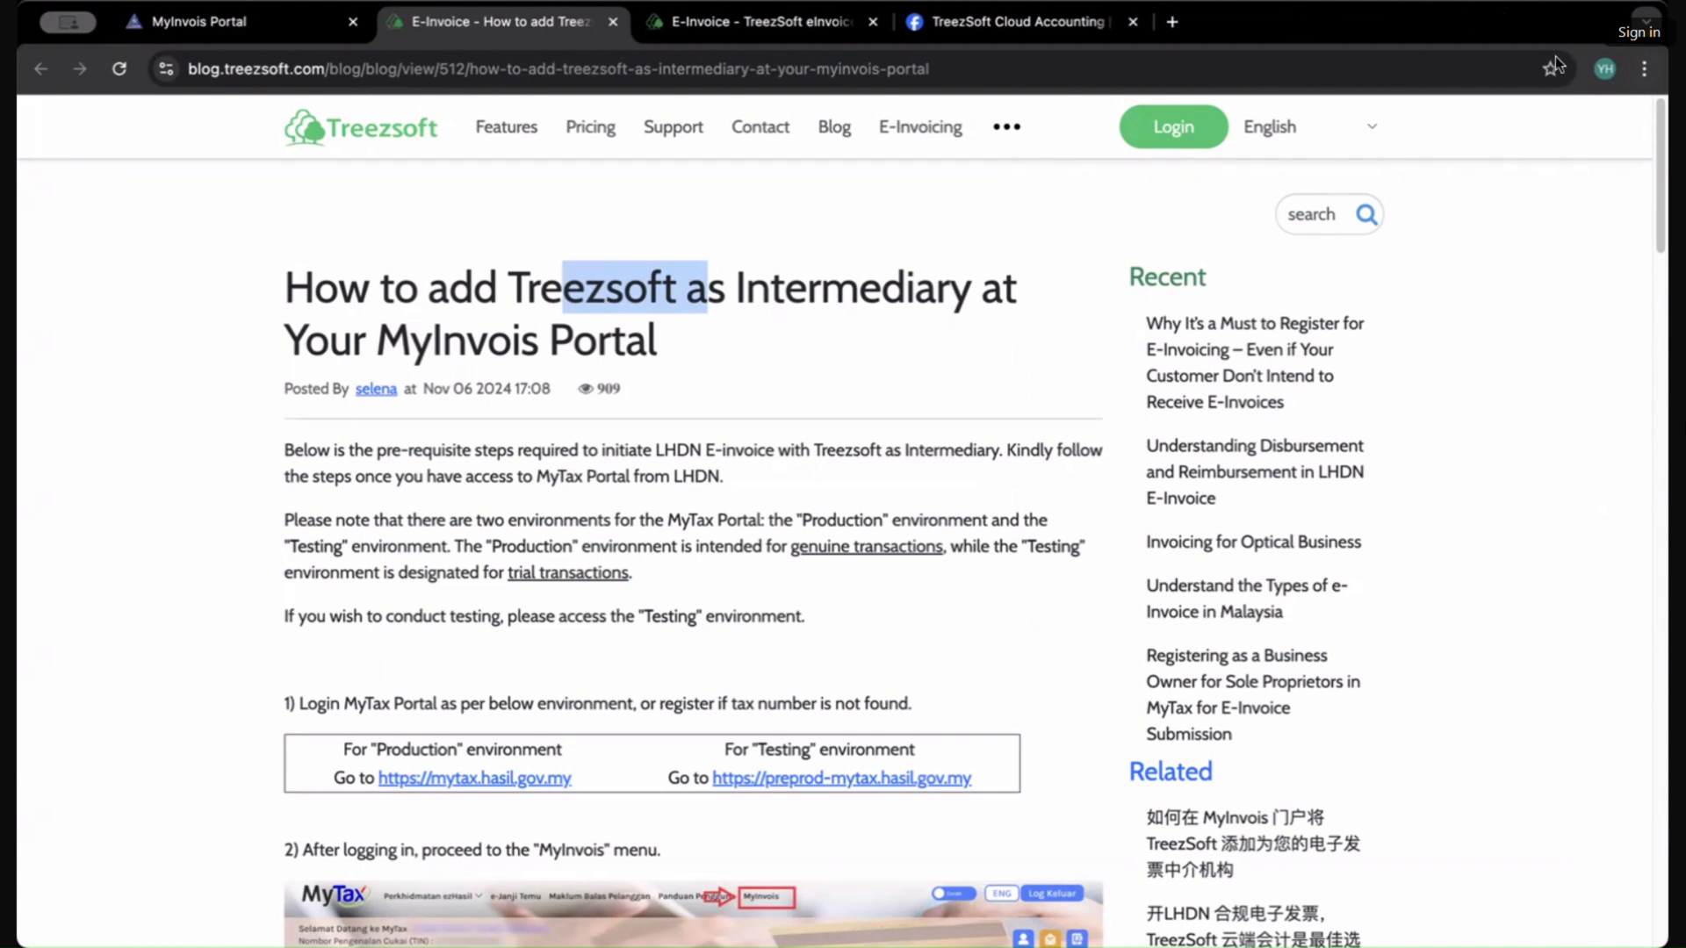
Step: Zoom the intermediary article page to 125% and scroll down through its setup steps
click(1644, 68)
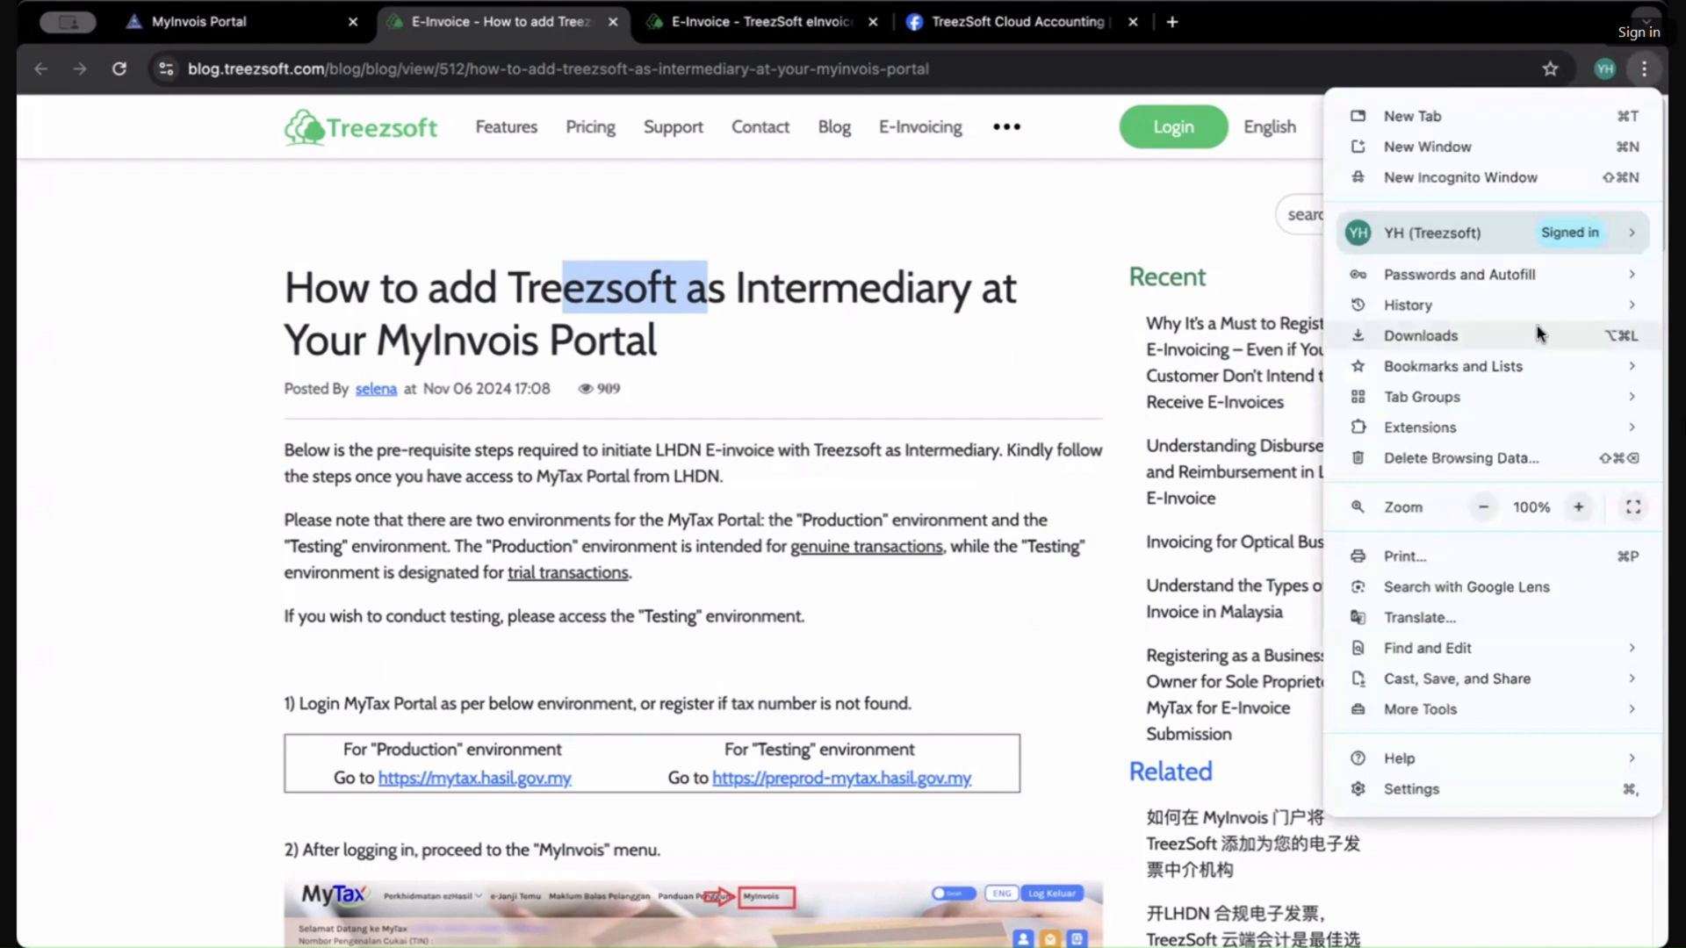
click(1578, 507)
click(1578, 507)
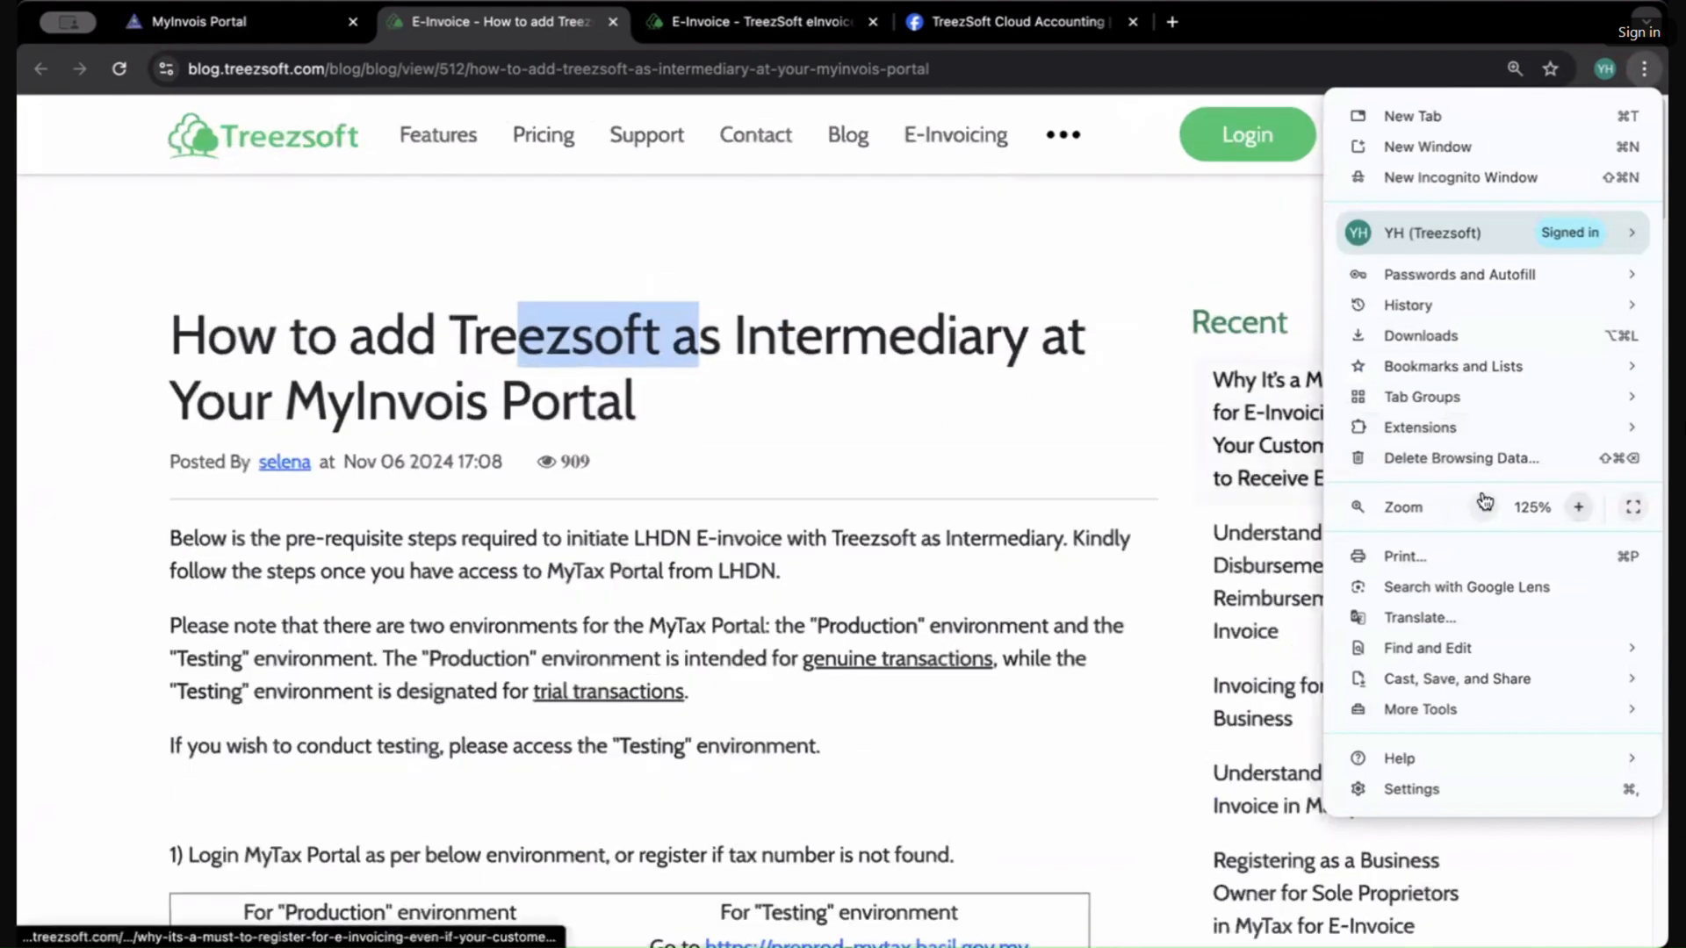
click(780, 660)
scroll(756, 745, down, 1)
scroll(753, 744, down, 1)
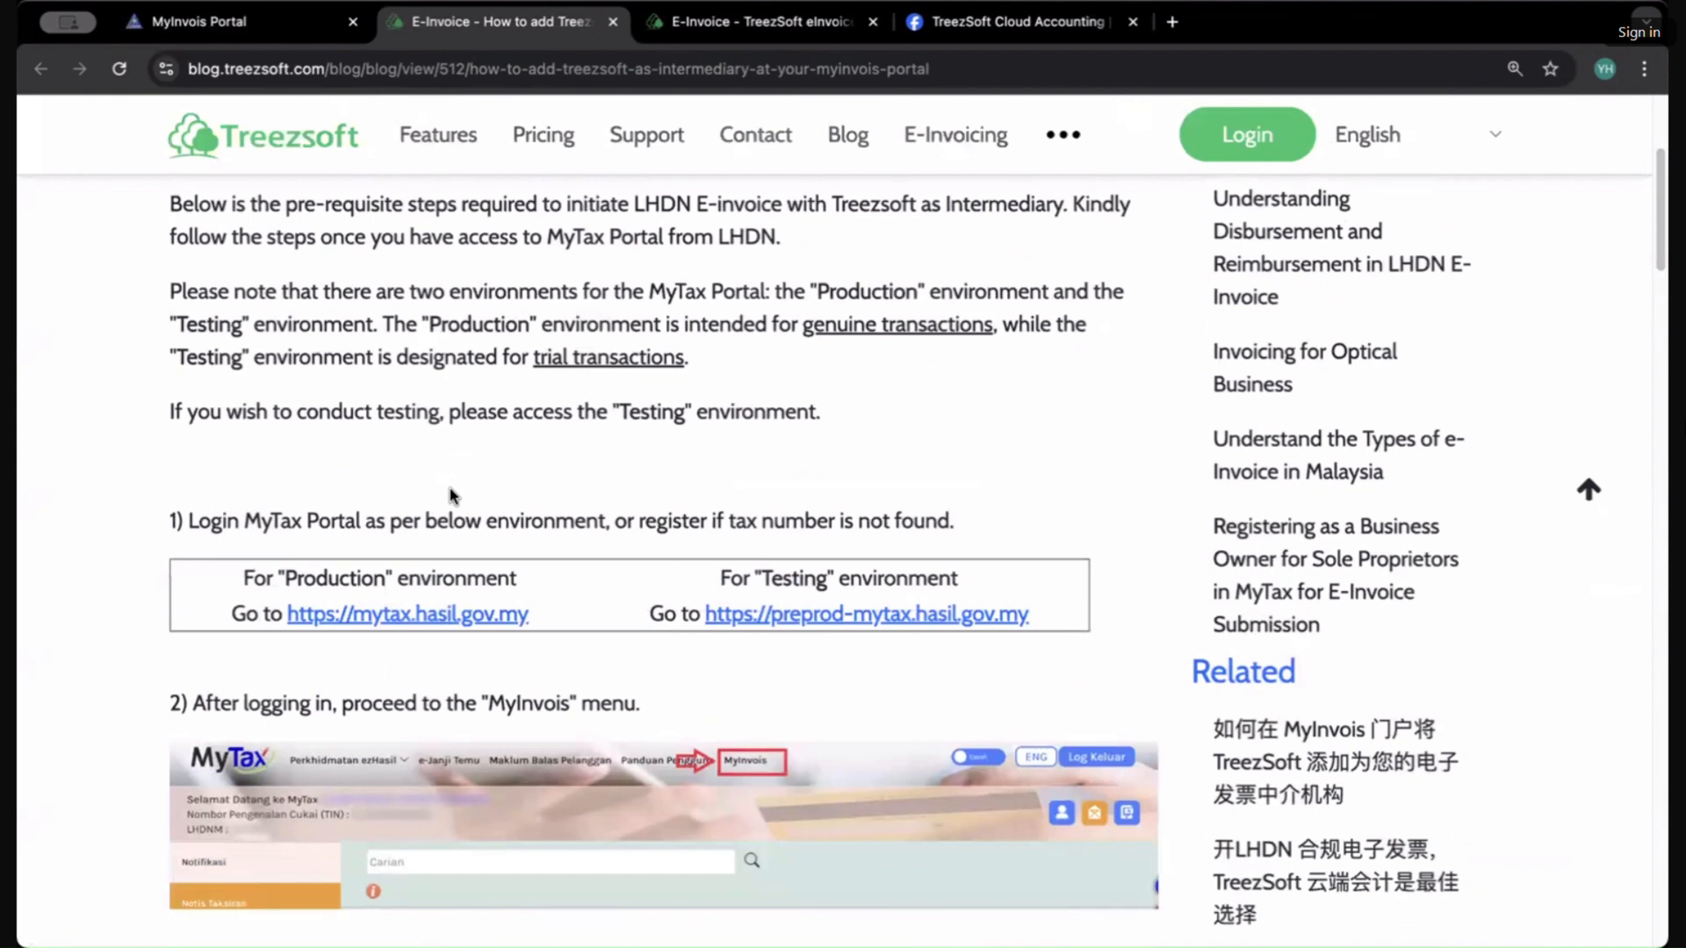
Step: Highlight the Testing and Production environment labels and the instruction to proceed to the MyInvois menu
double_click(790, 580)
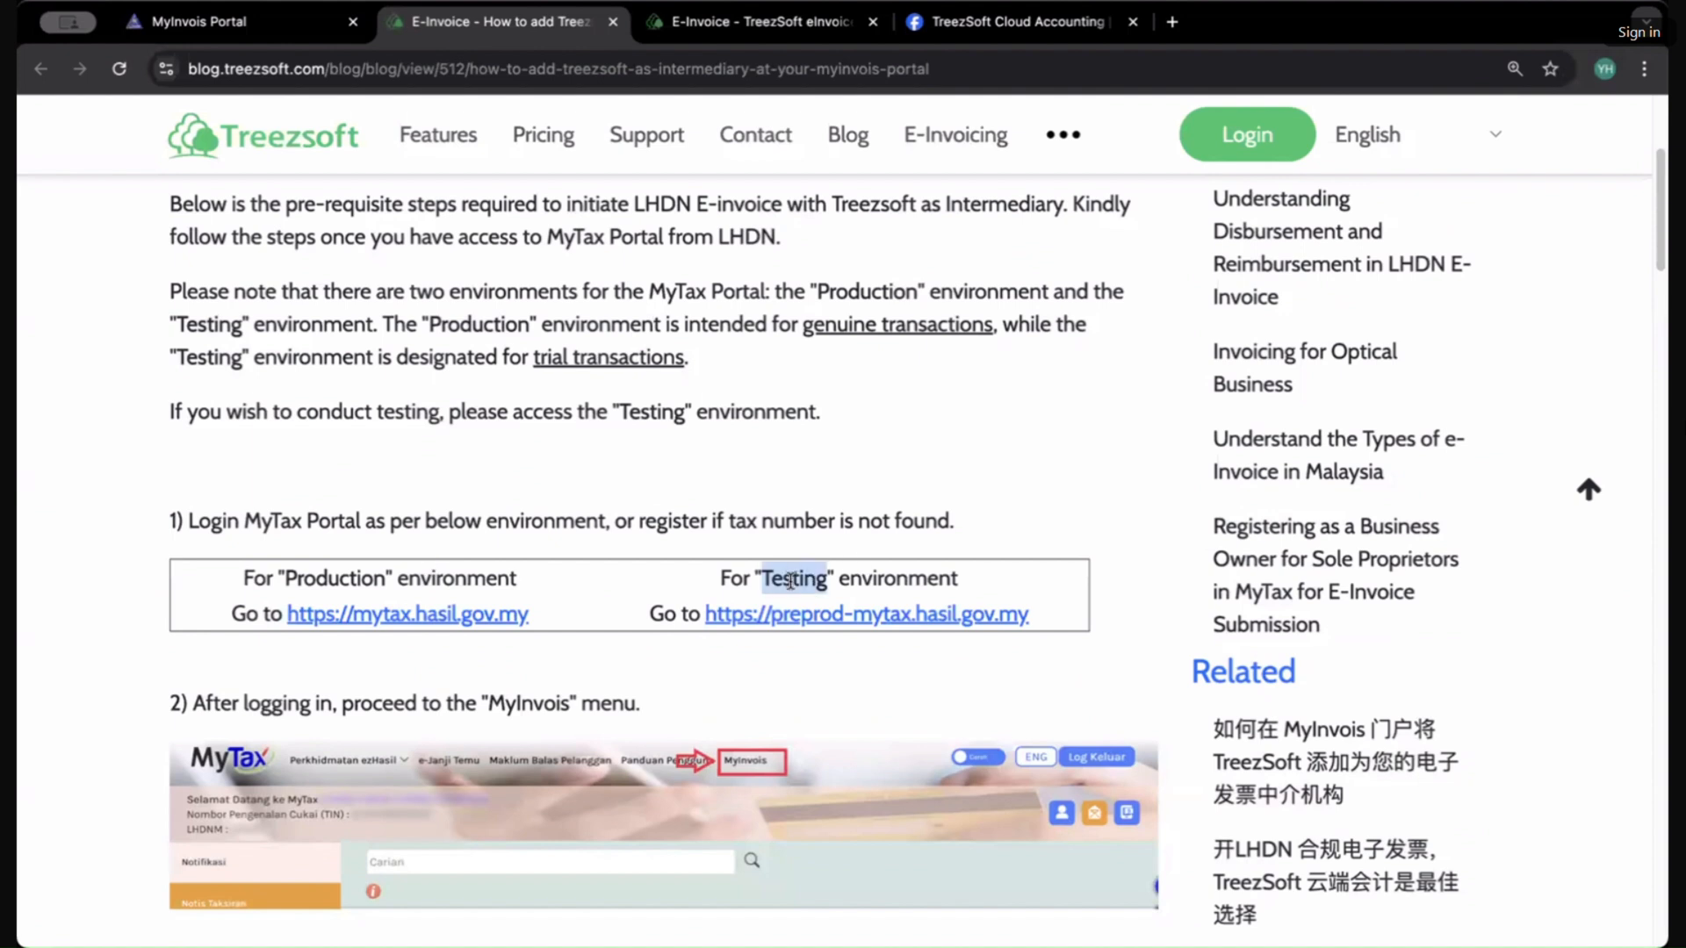
double_click(343, 569)
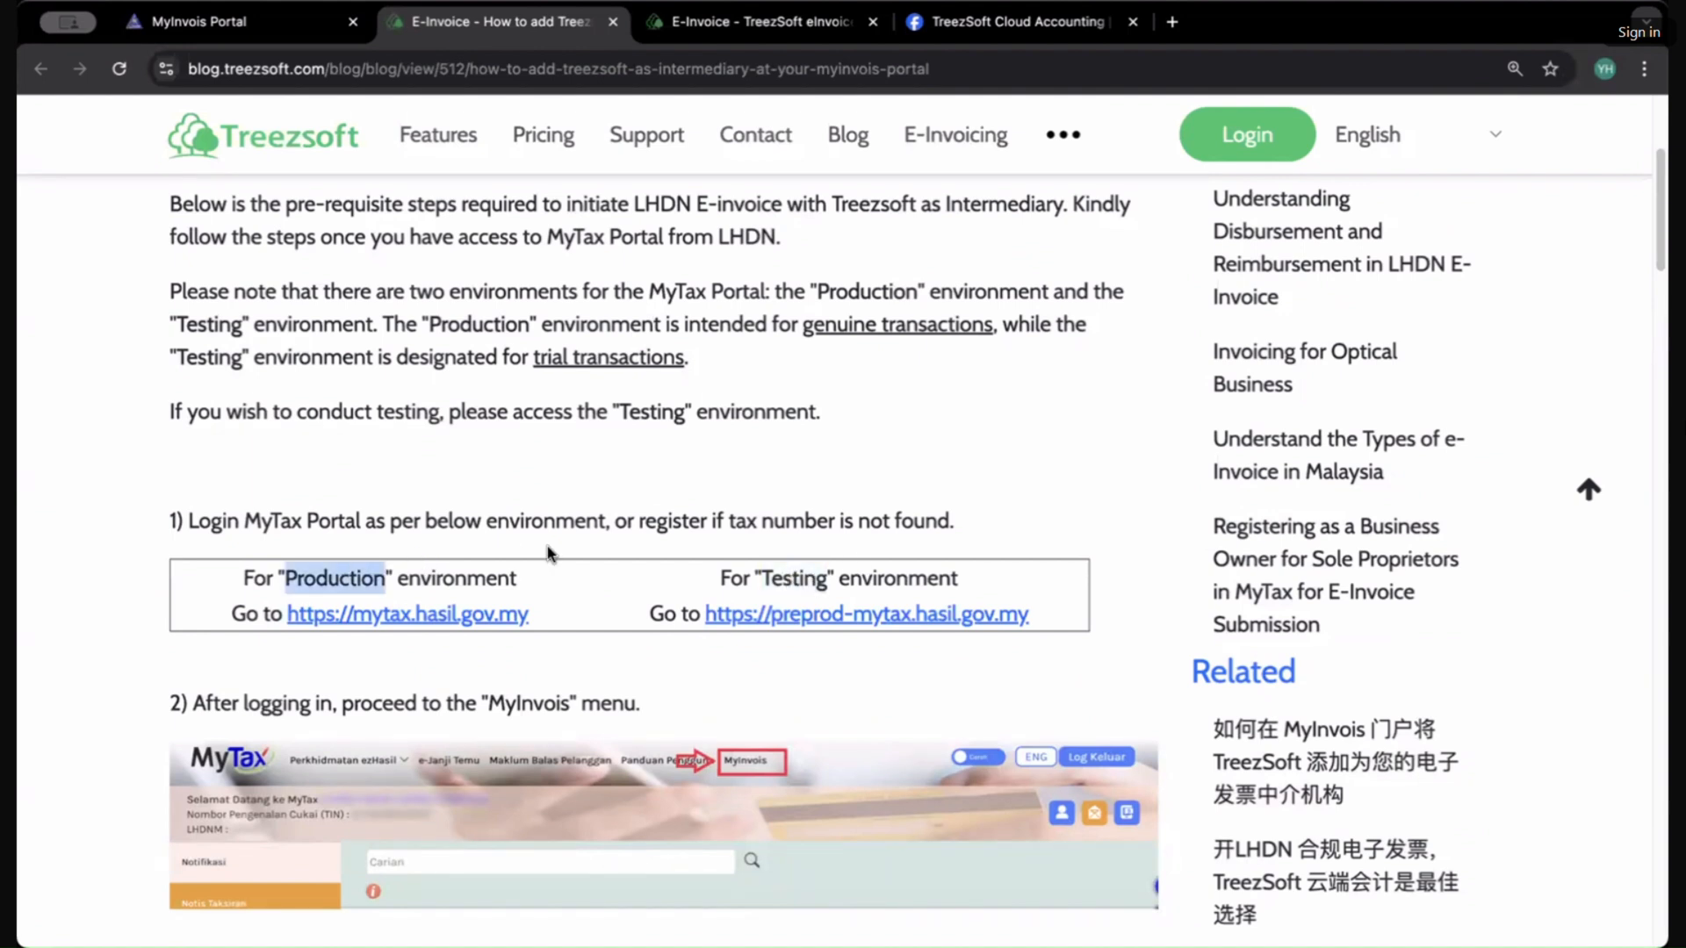
scroll(799, 497, down, 3)
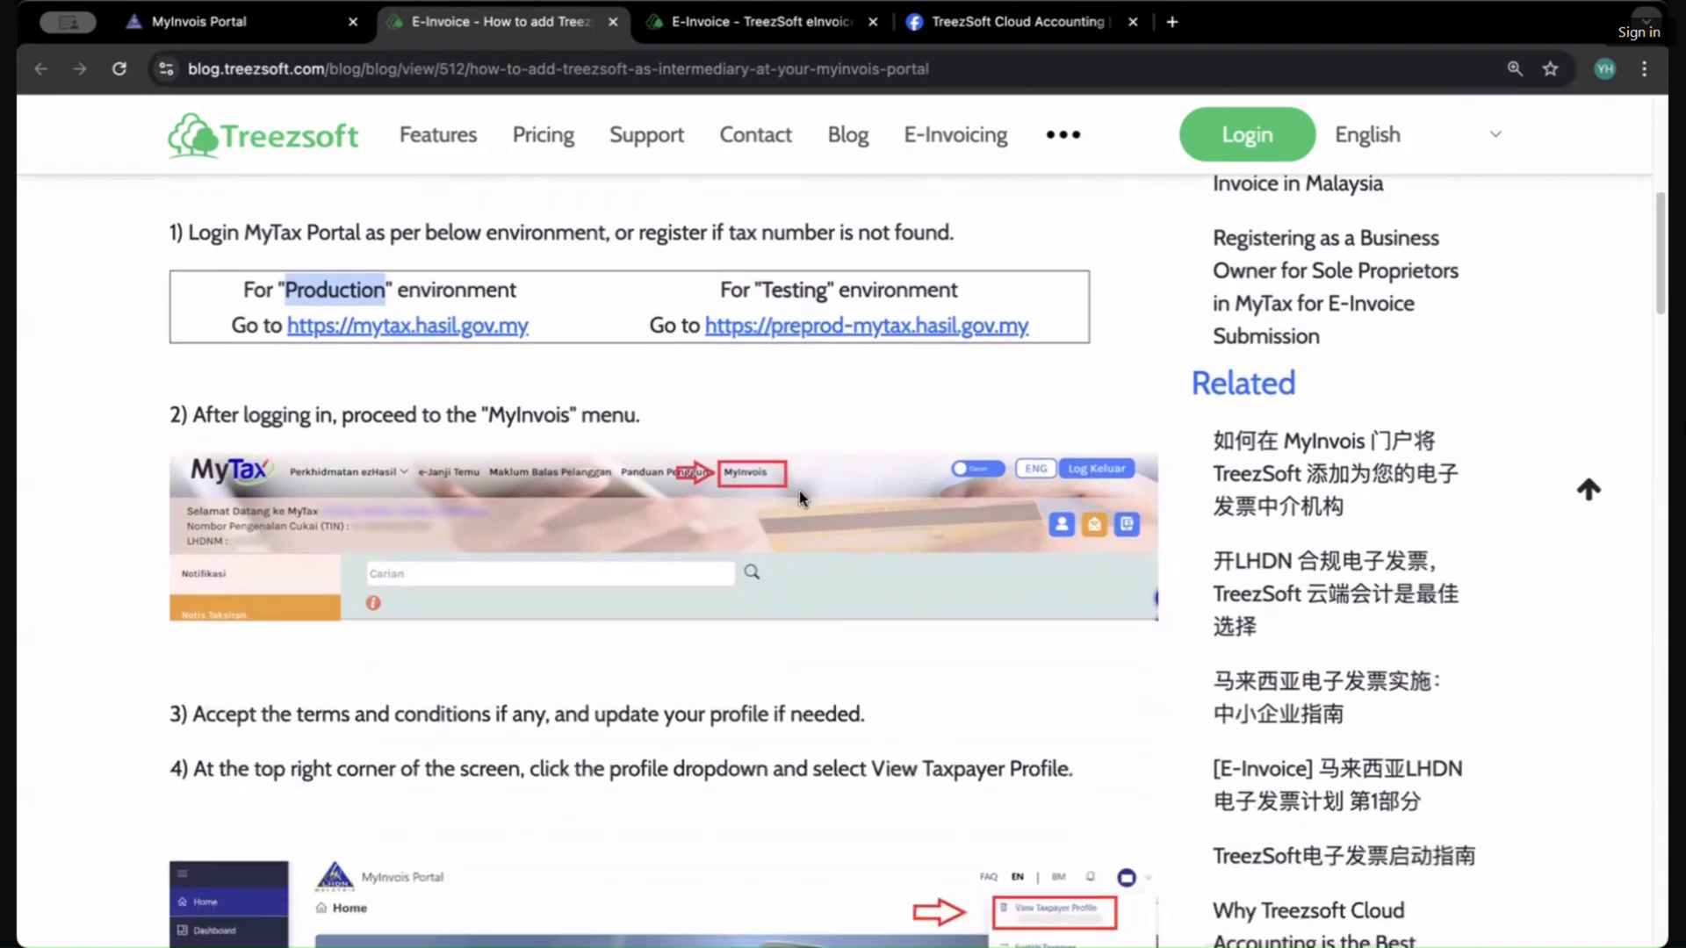
drag(482, 414, 640, 416)
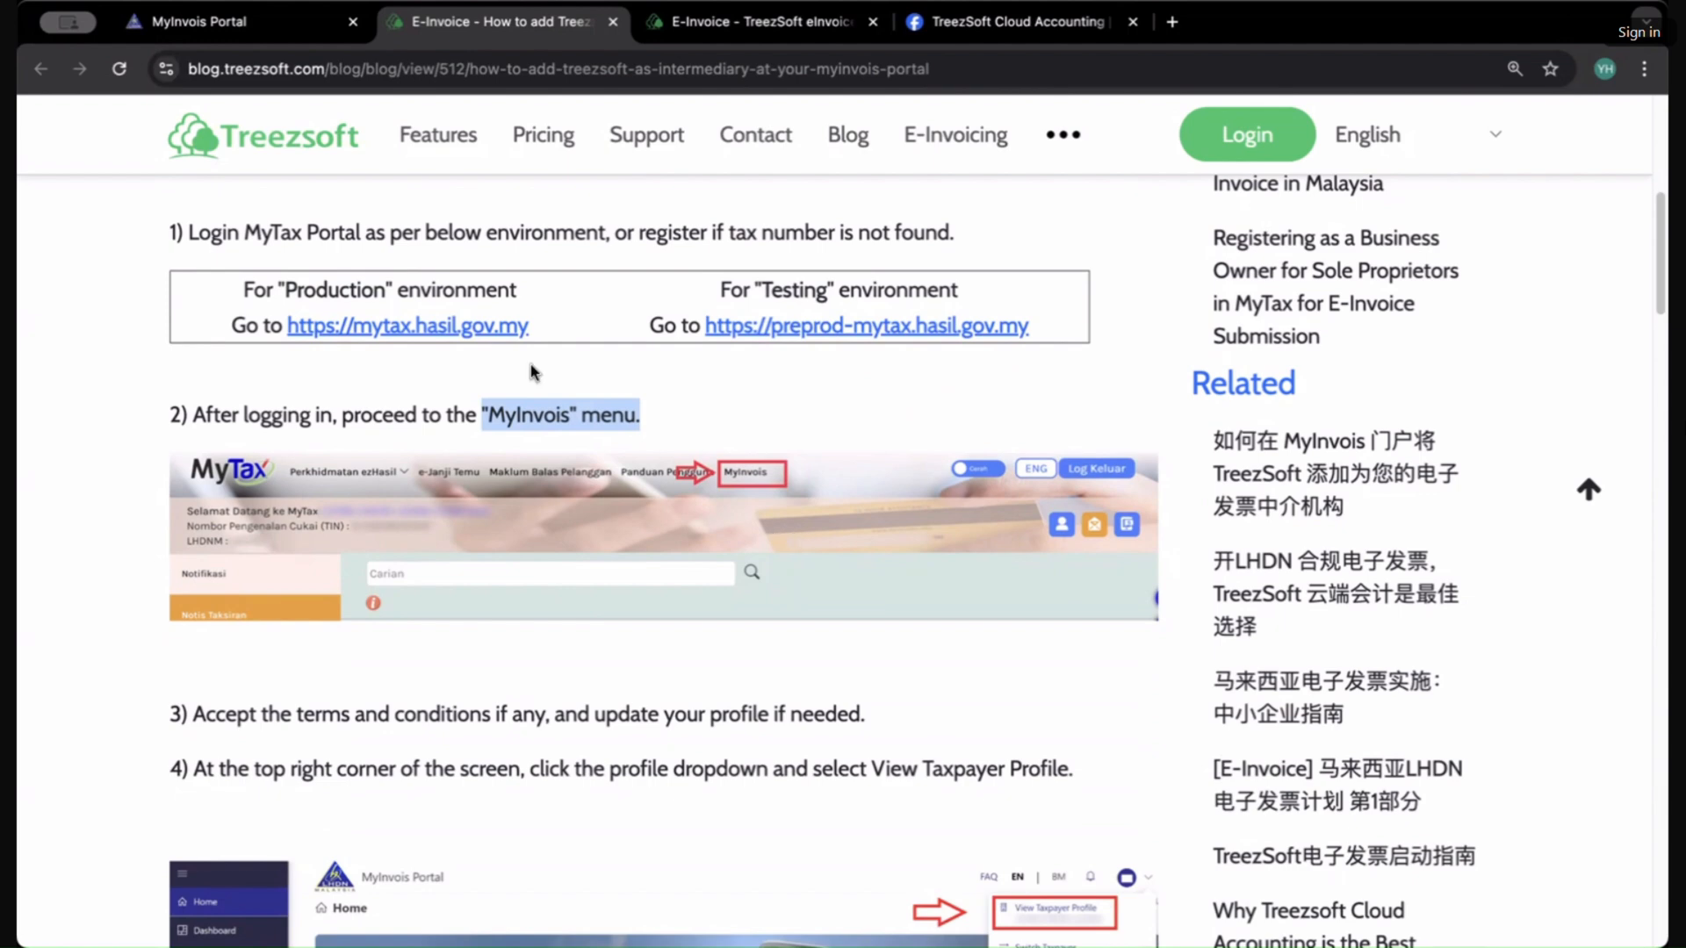
Step: Open the MyTax production portal in the MyInvois tab
click(239, 23)
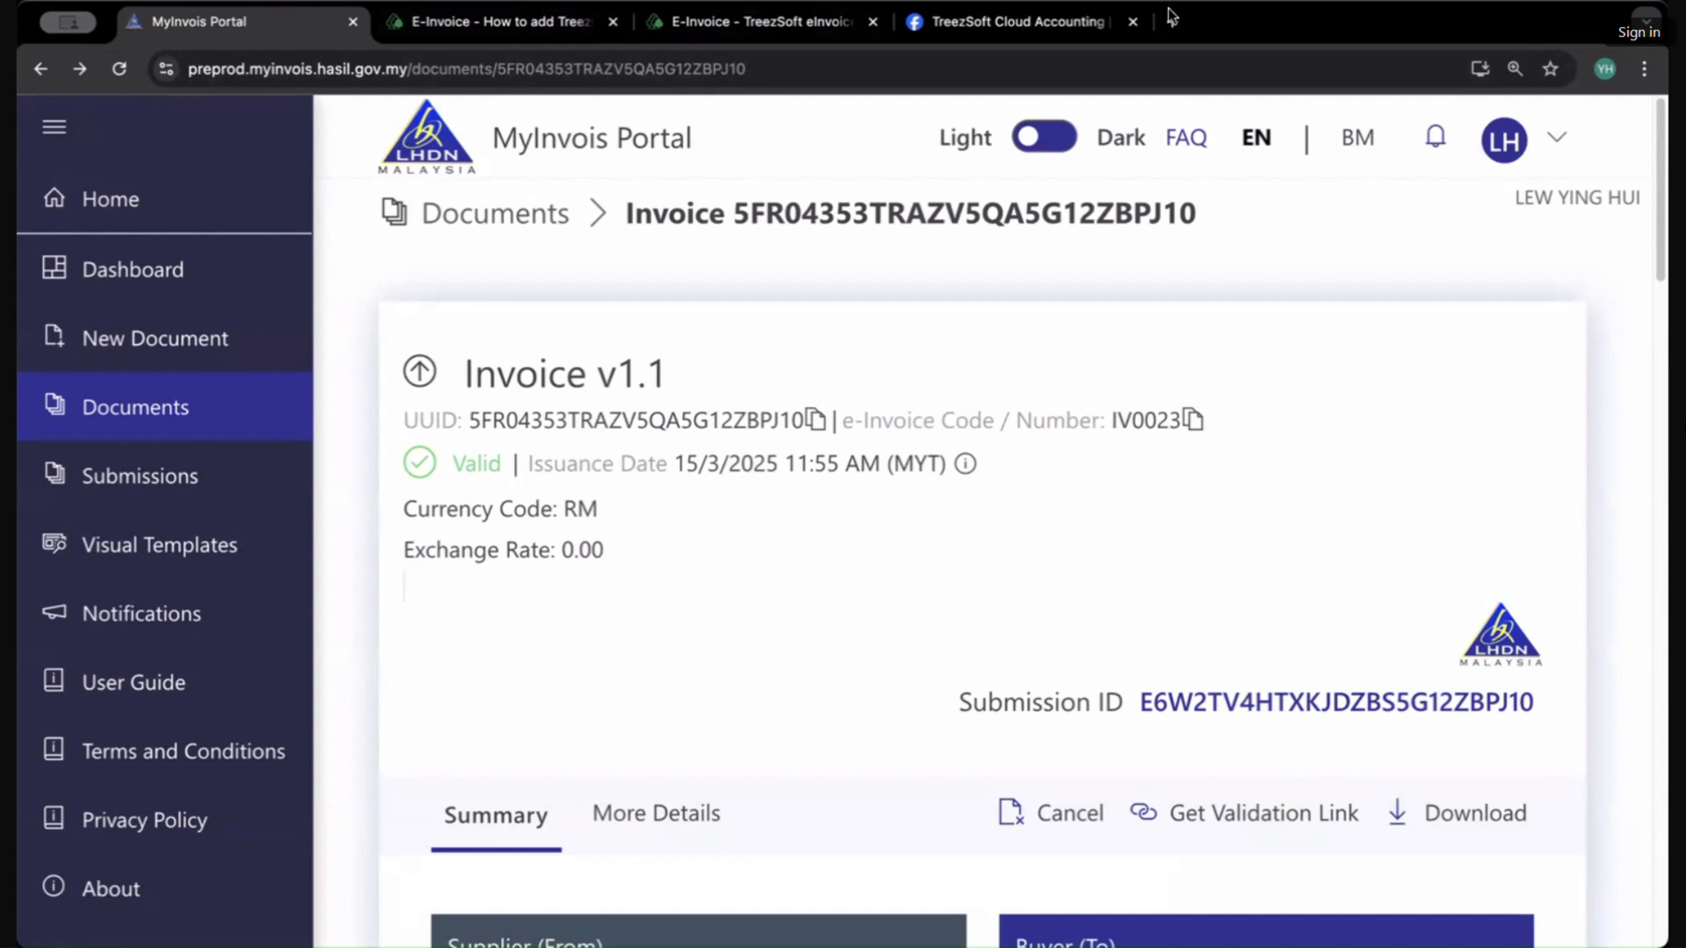
click(203, 70)
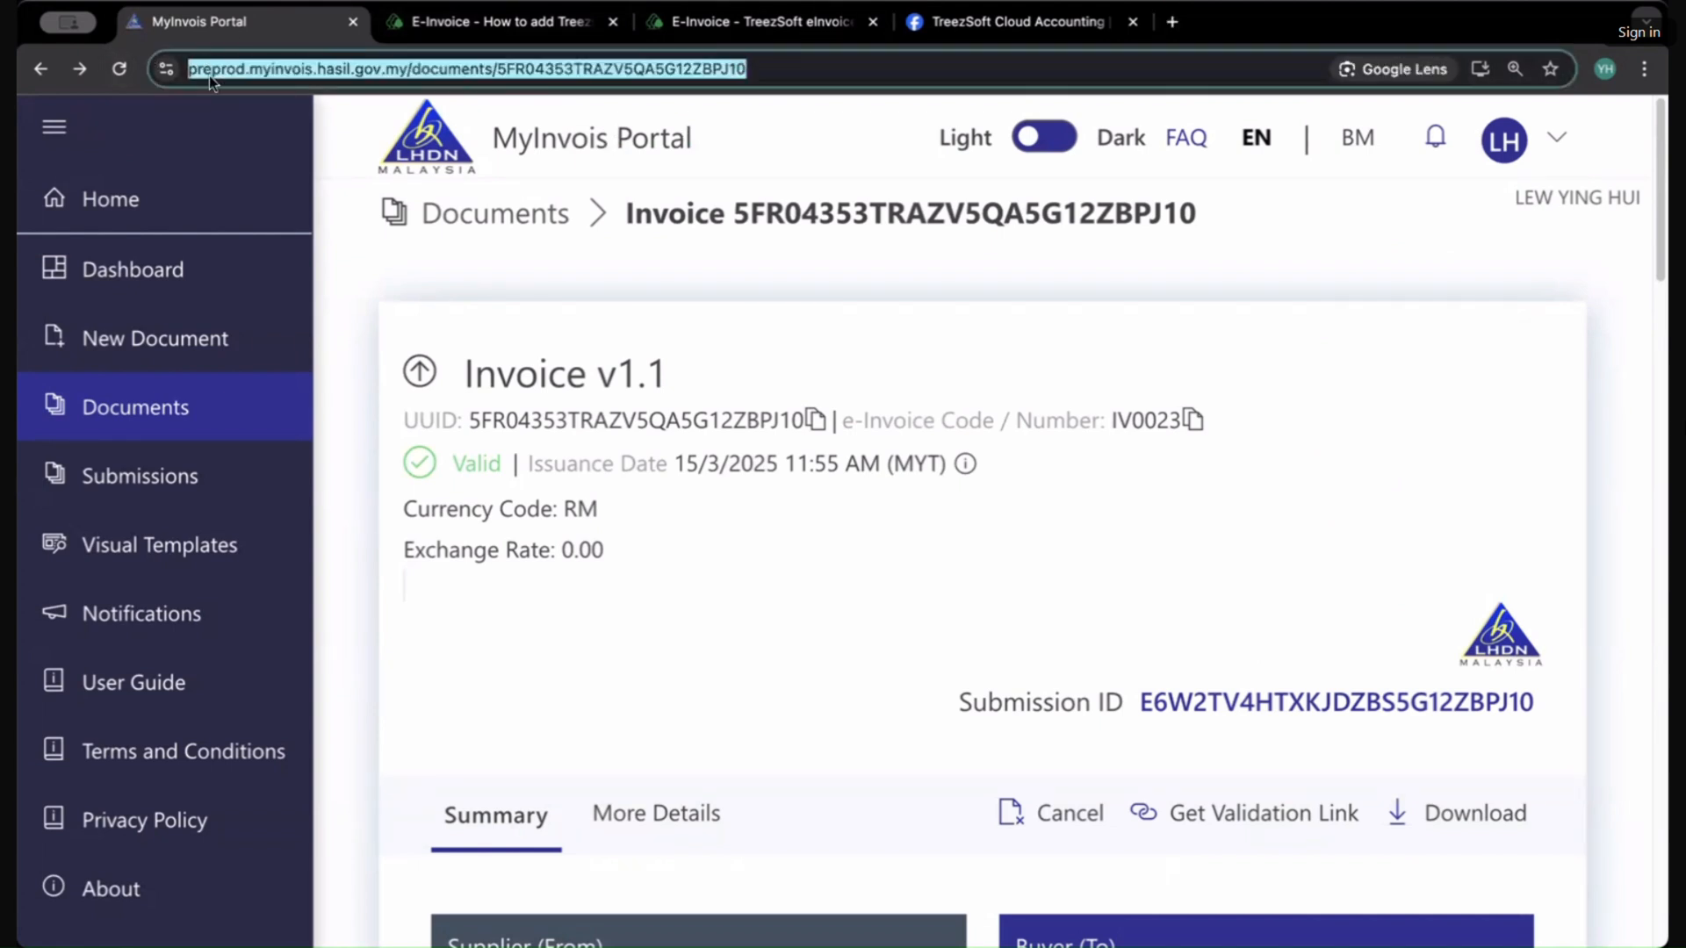
text(mytax)
key(Return)
click(237, 332)
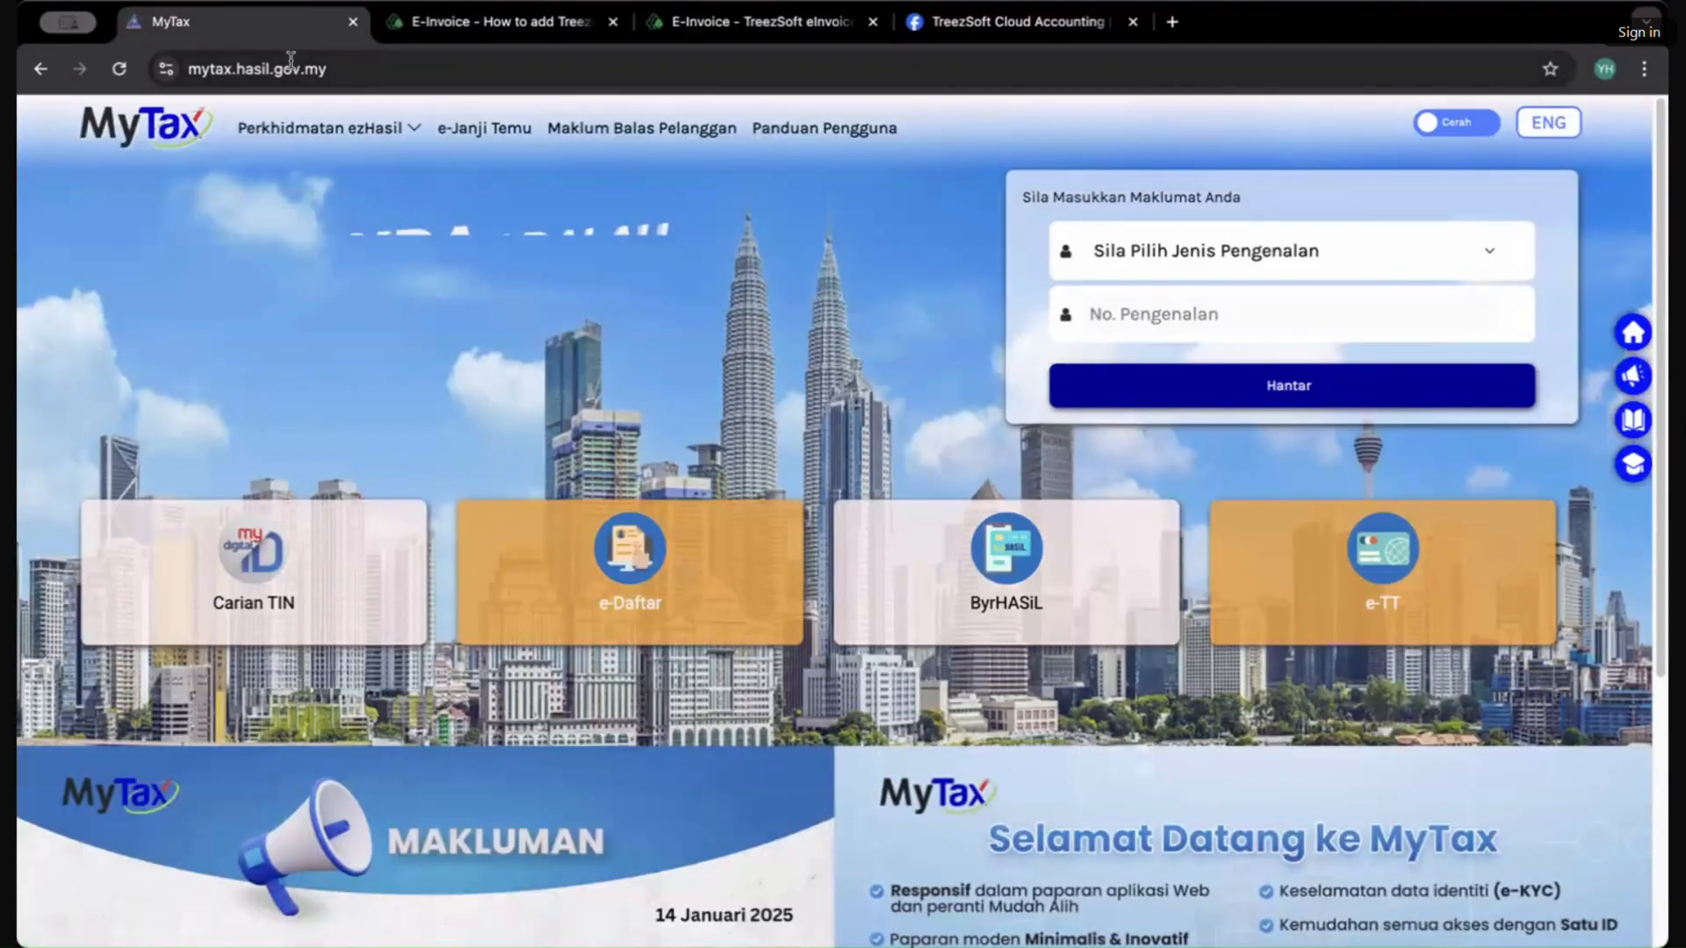
Step: Switch the login page to English, choose Identification Card No. as ID type and enter the identification card number
click(1172, 255)
click(1169, 279)
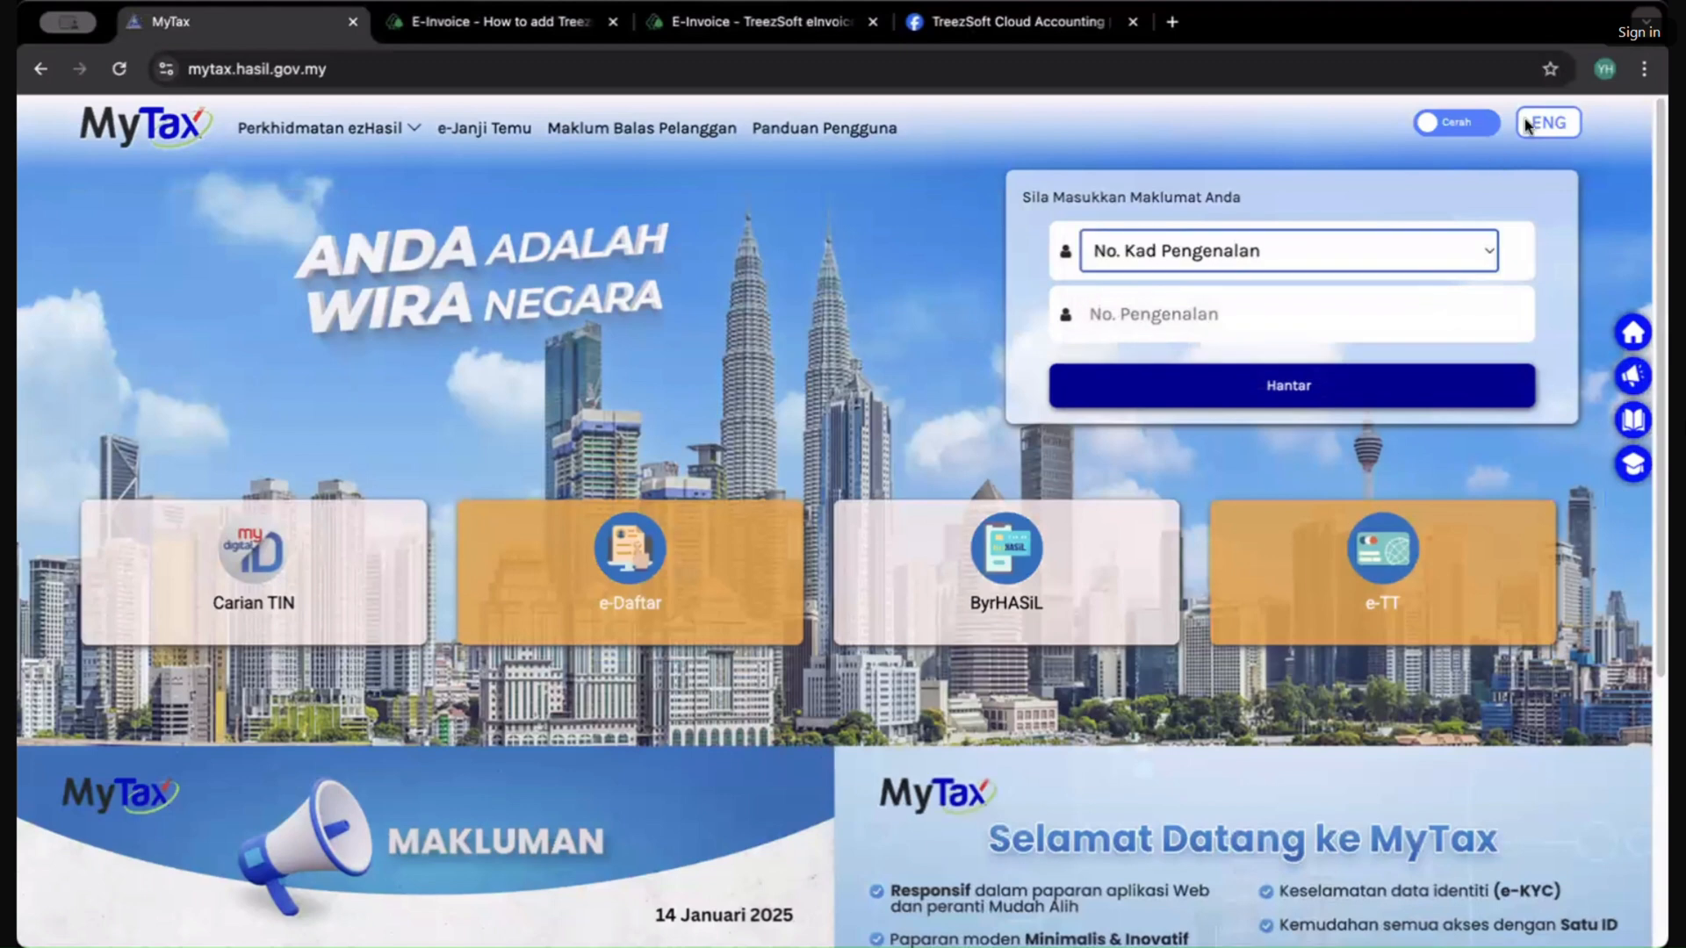
click(1542, 120)
click(1170, 250)
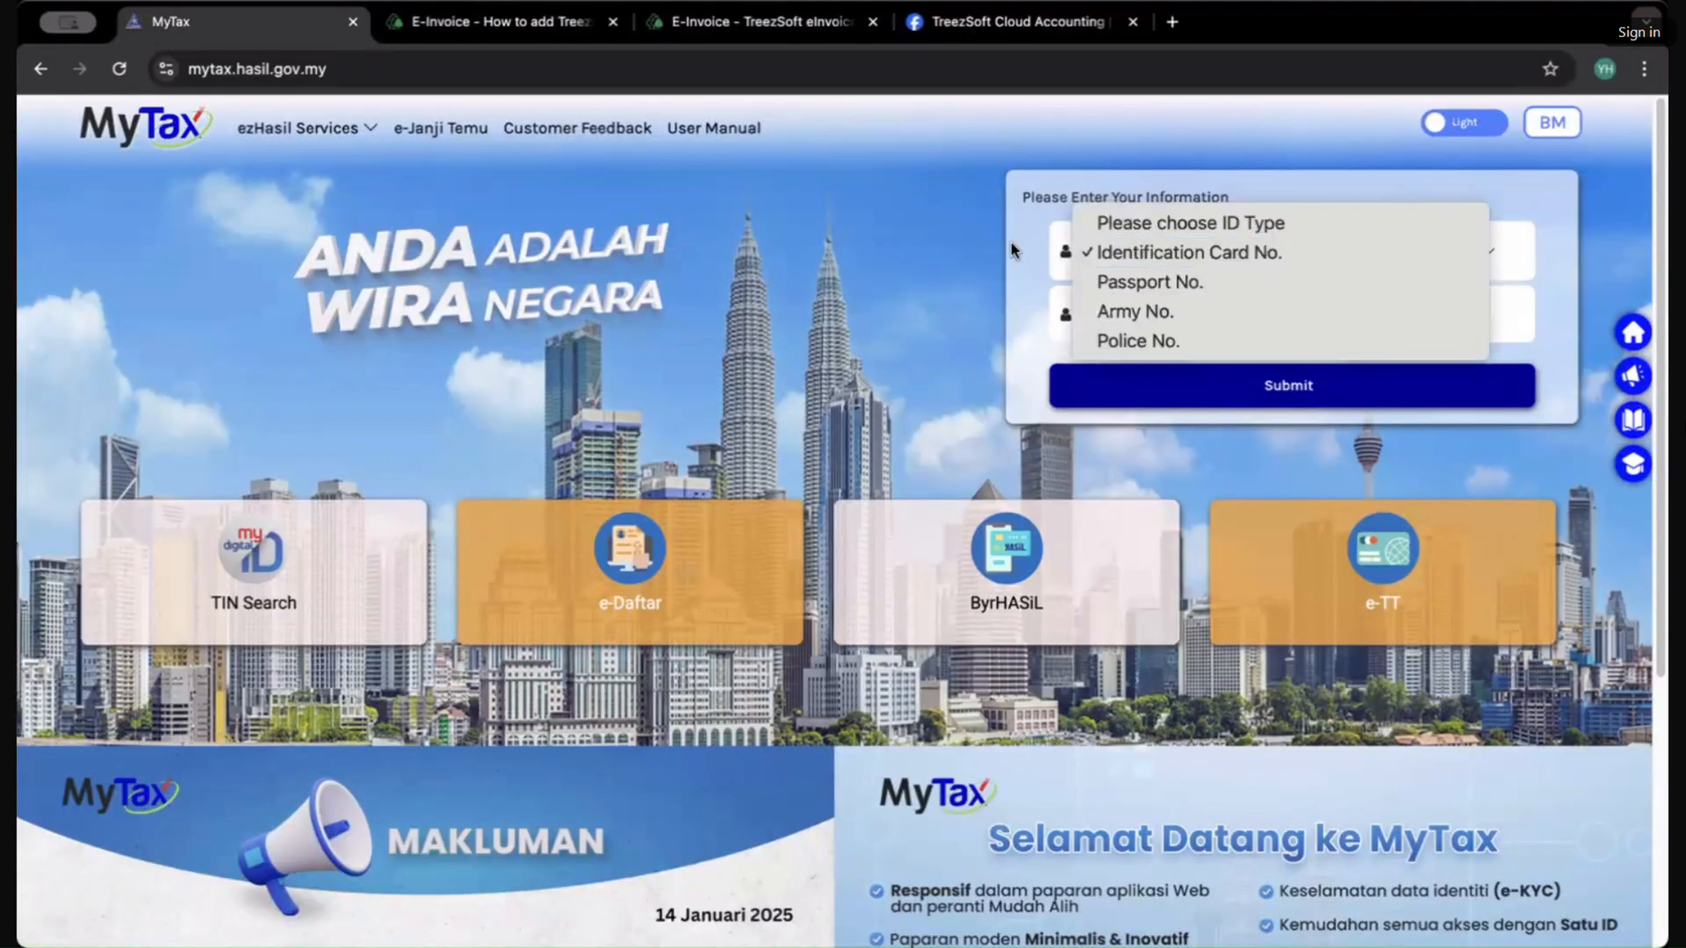
click(1169, 252)
click(1148, 316)
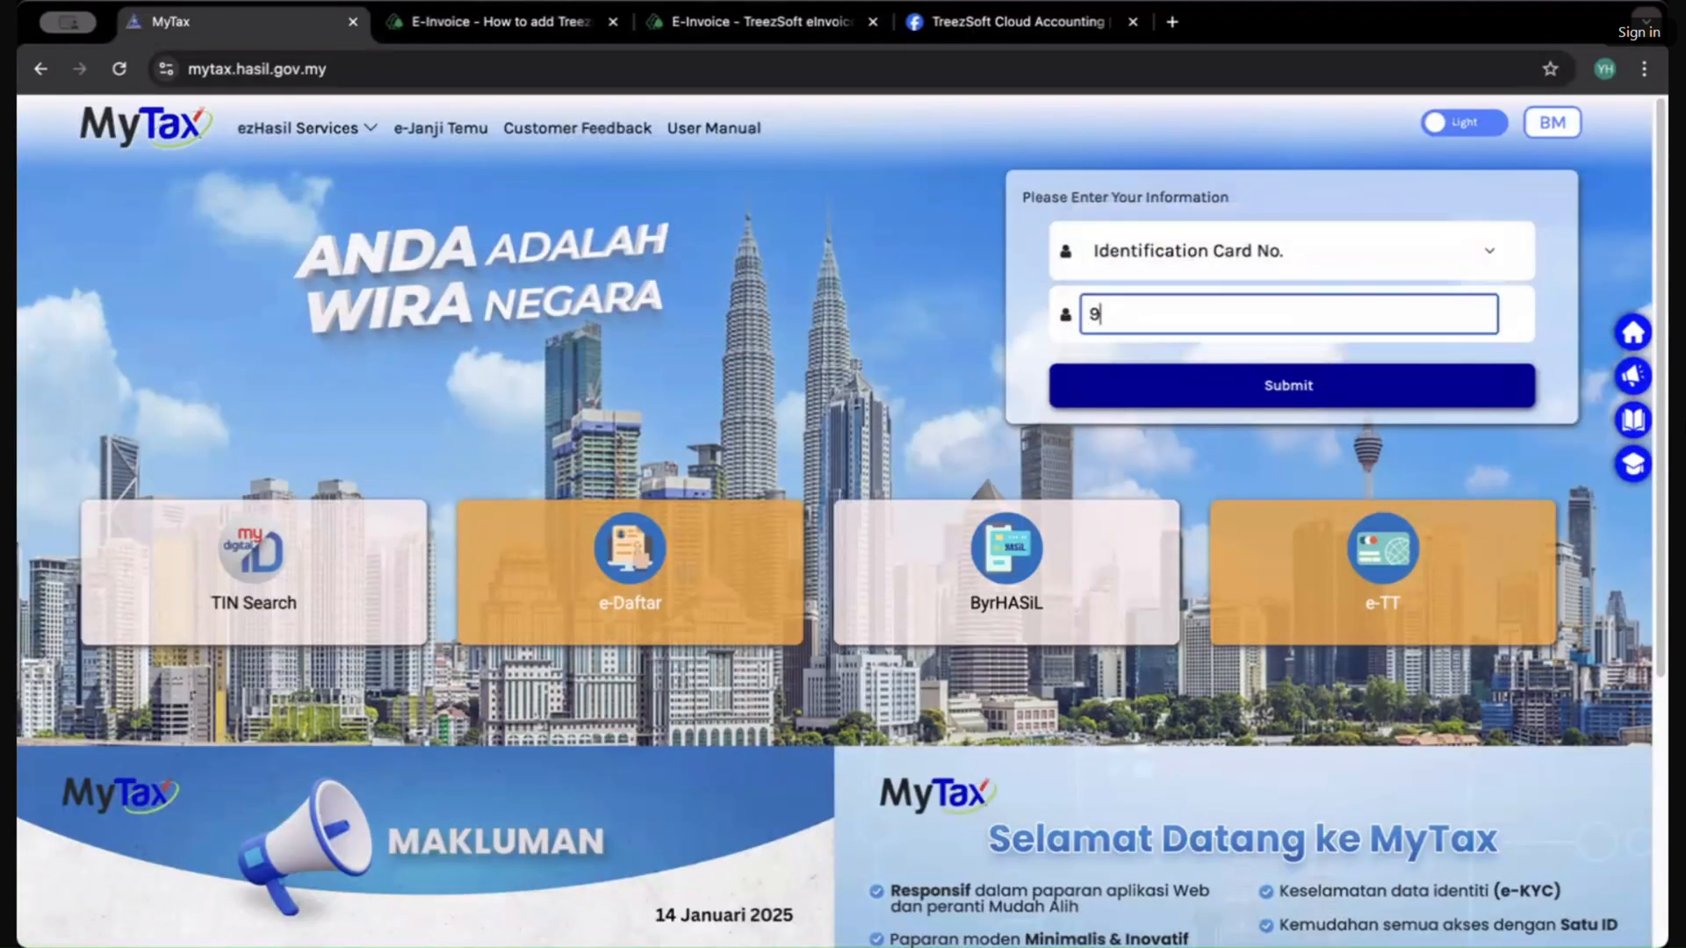
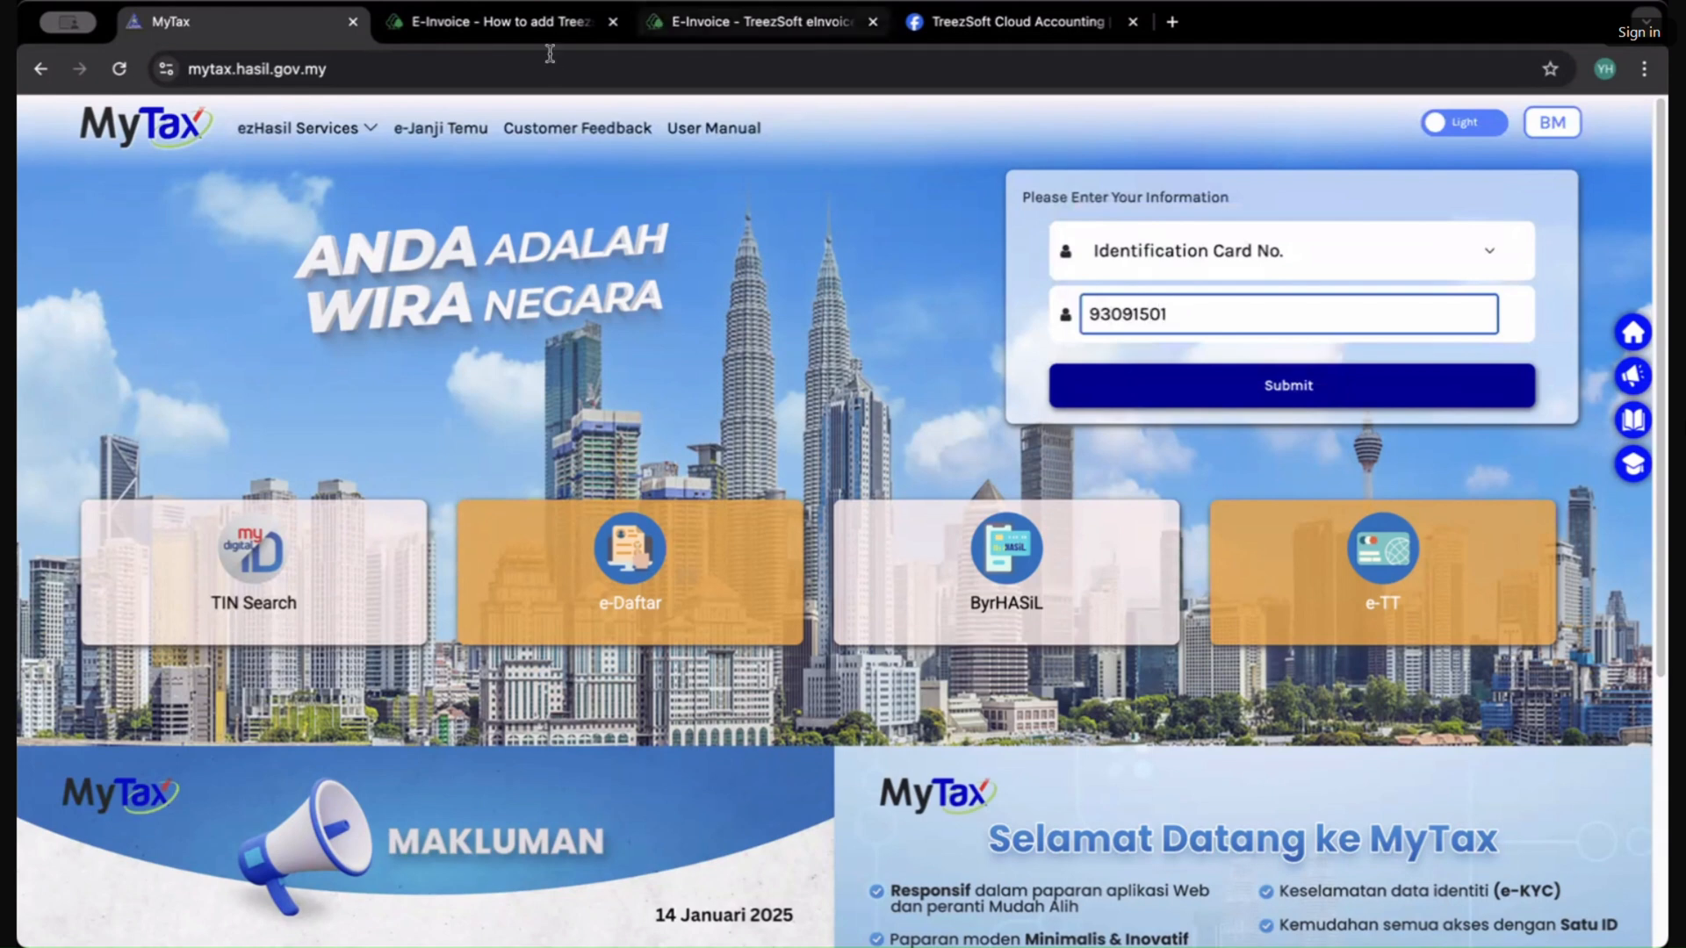
Step: Go to the preprod MyTax testing portal dashboard
click(513, 62)
text(pre)
key(Return)
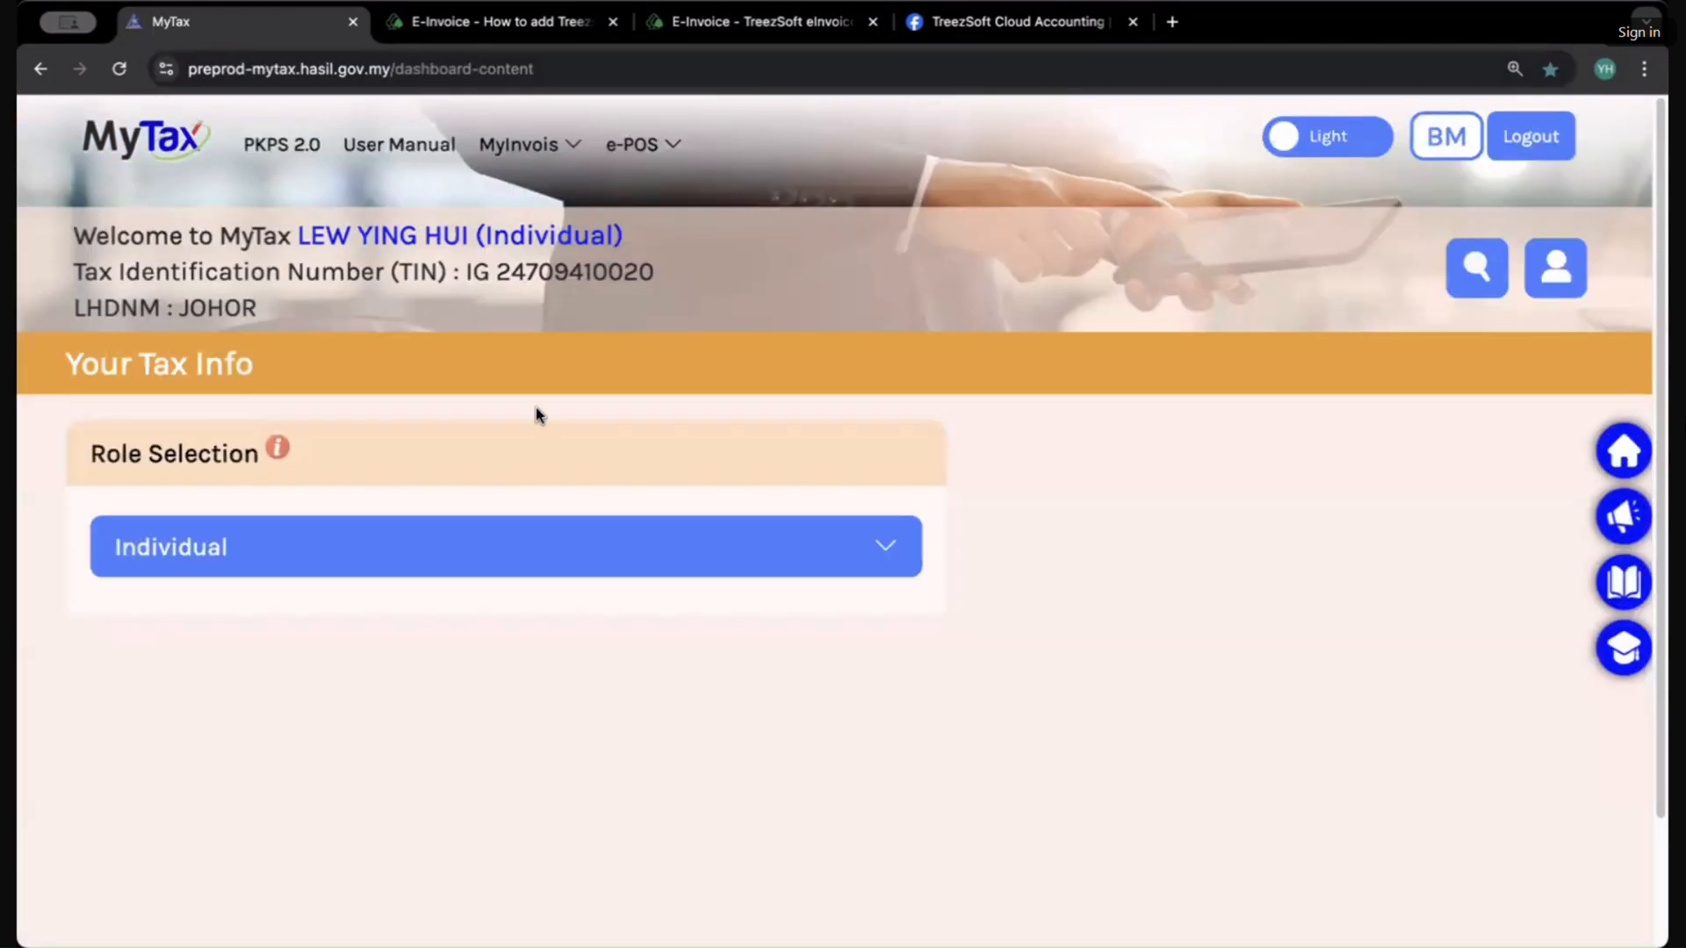
Step: Show the e-POS and MyInvois menus and the testing portal's web address
click(632, 144)
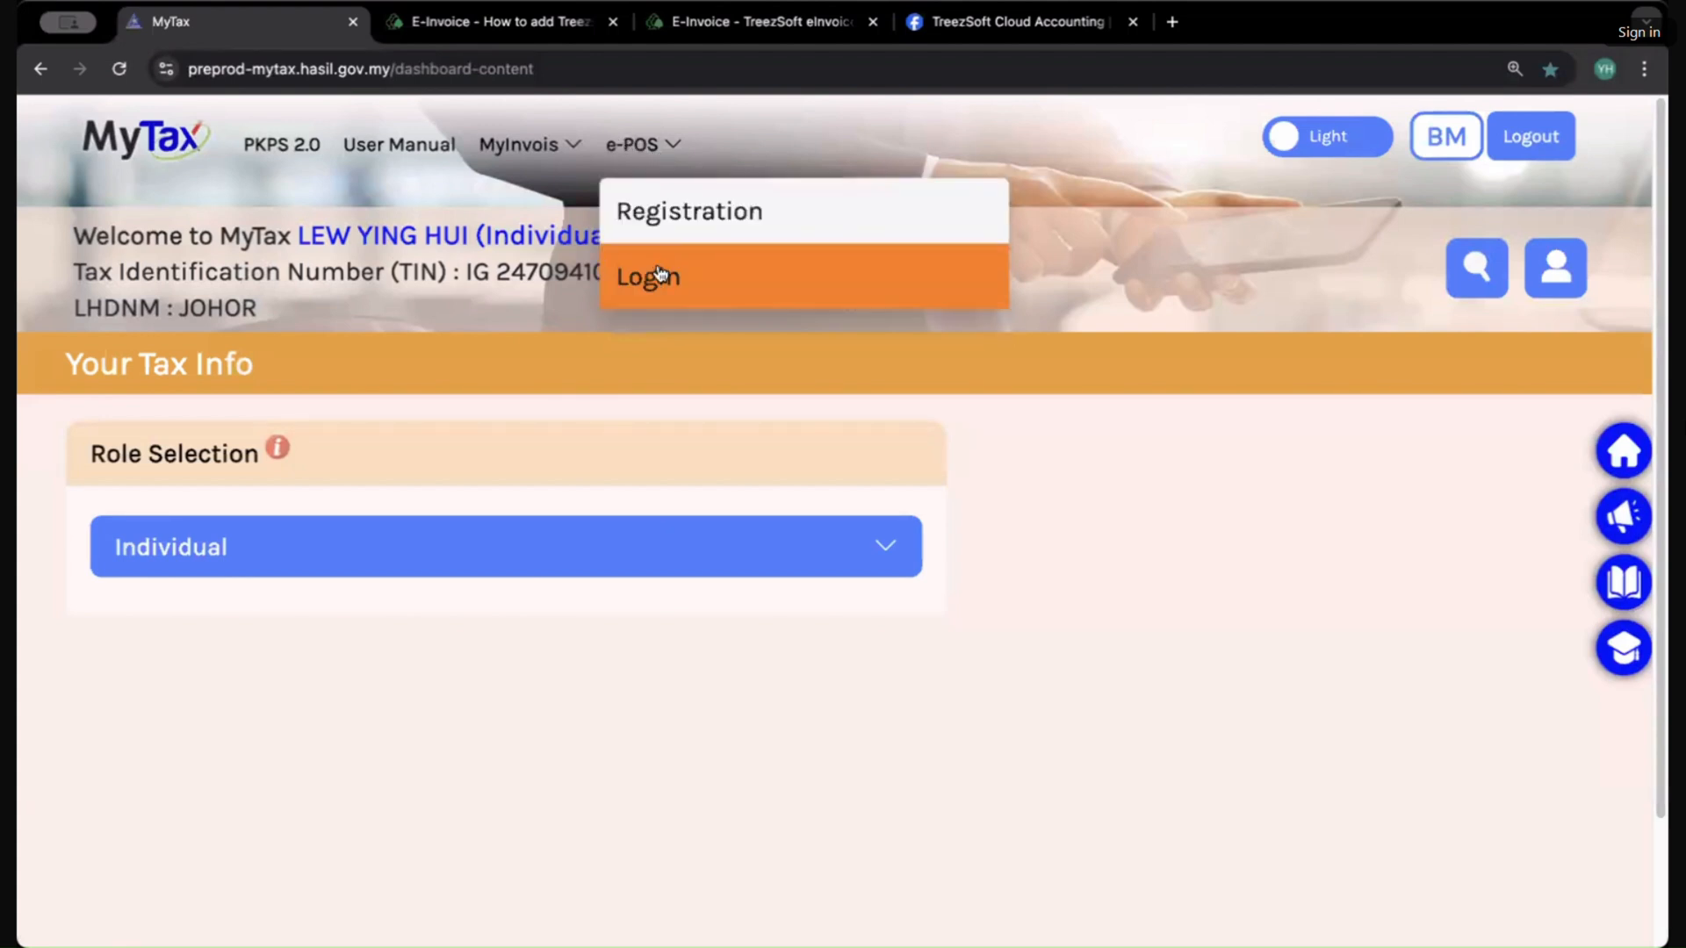
click(515, 156)
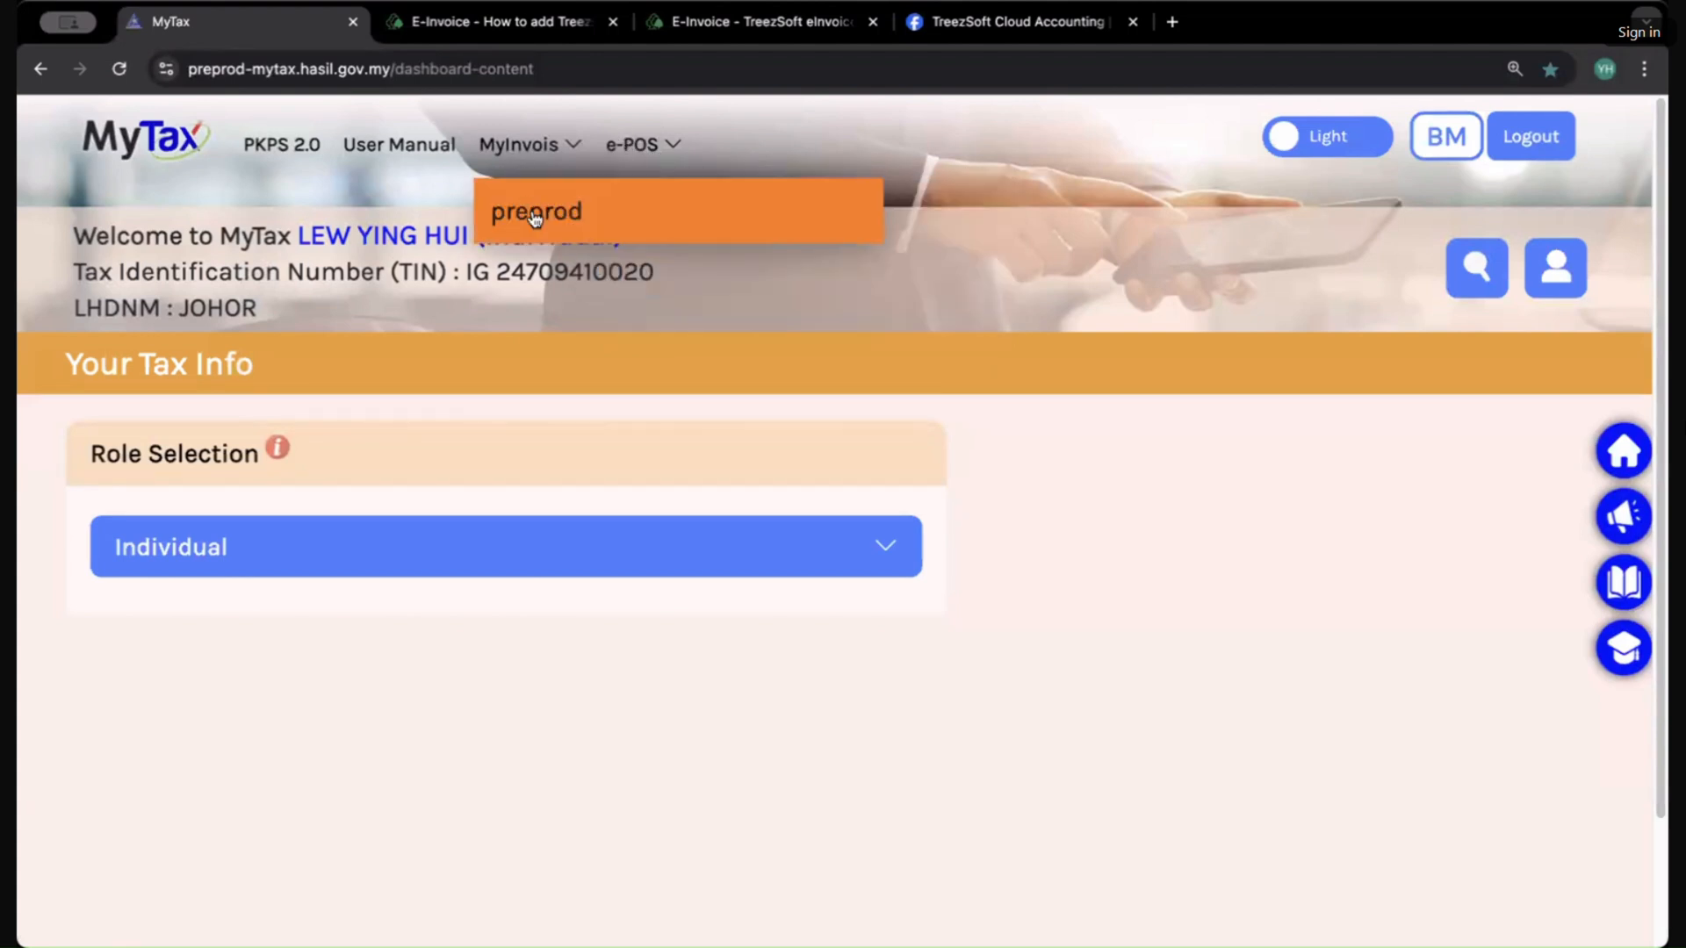
click(245, 70)
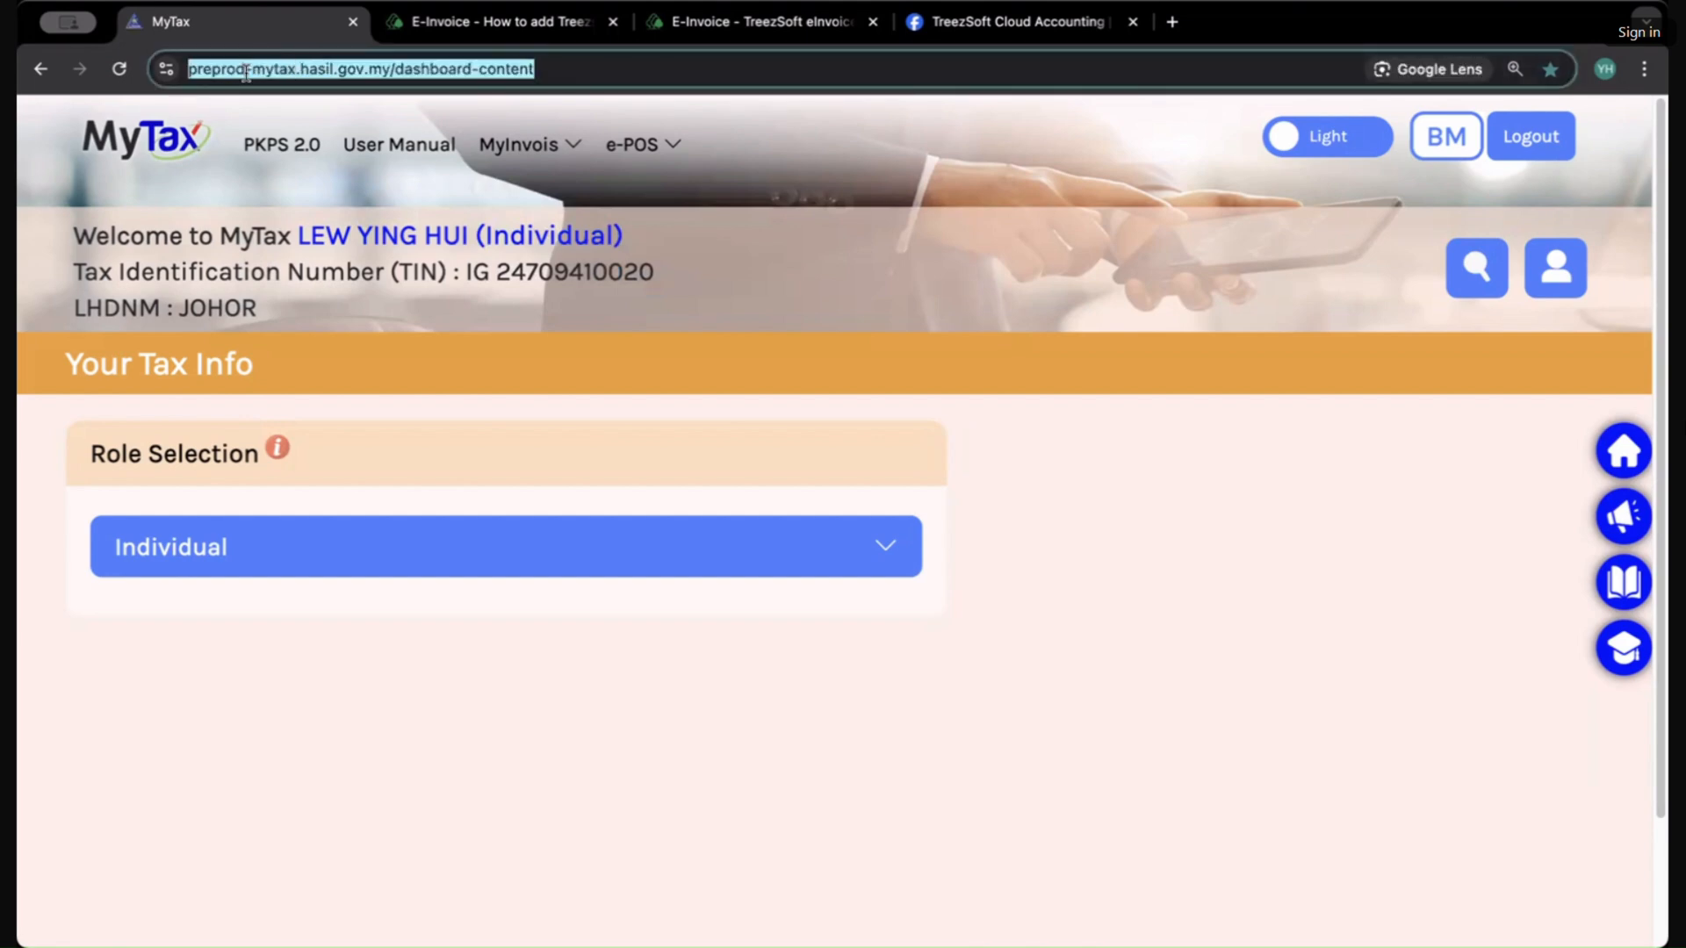
Step: Return to the intermediary article and highlight steps 2 and 4 about the MyInvois menu and View Taxpayer Profile
click(509, 26)
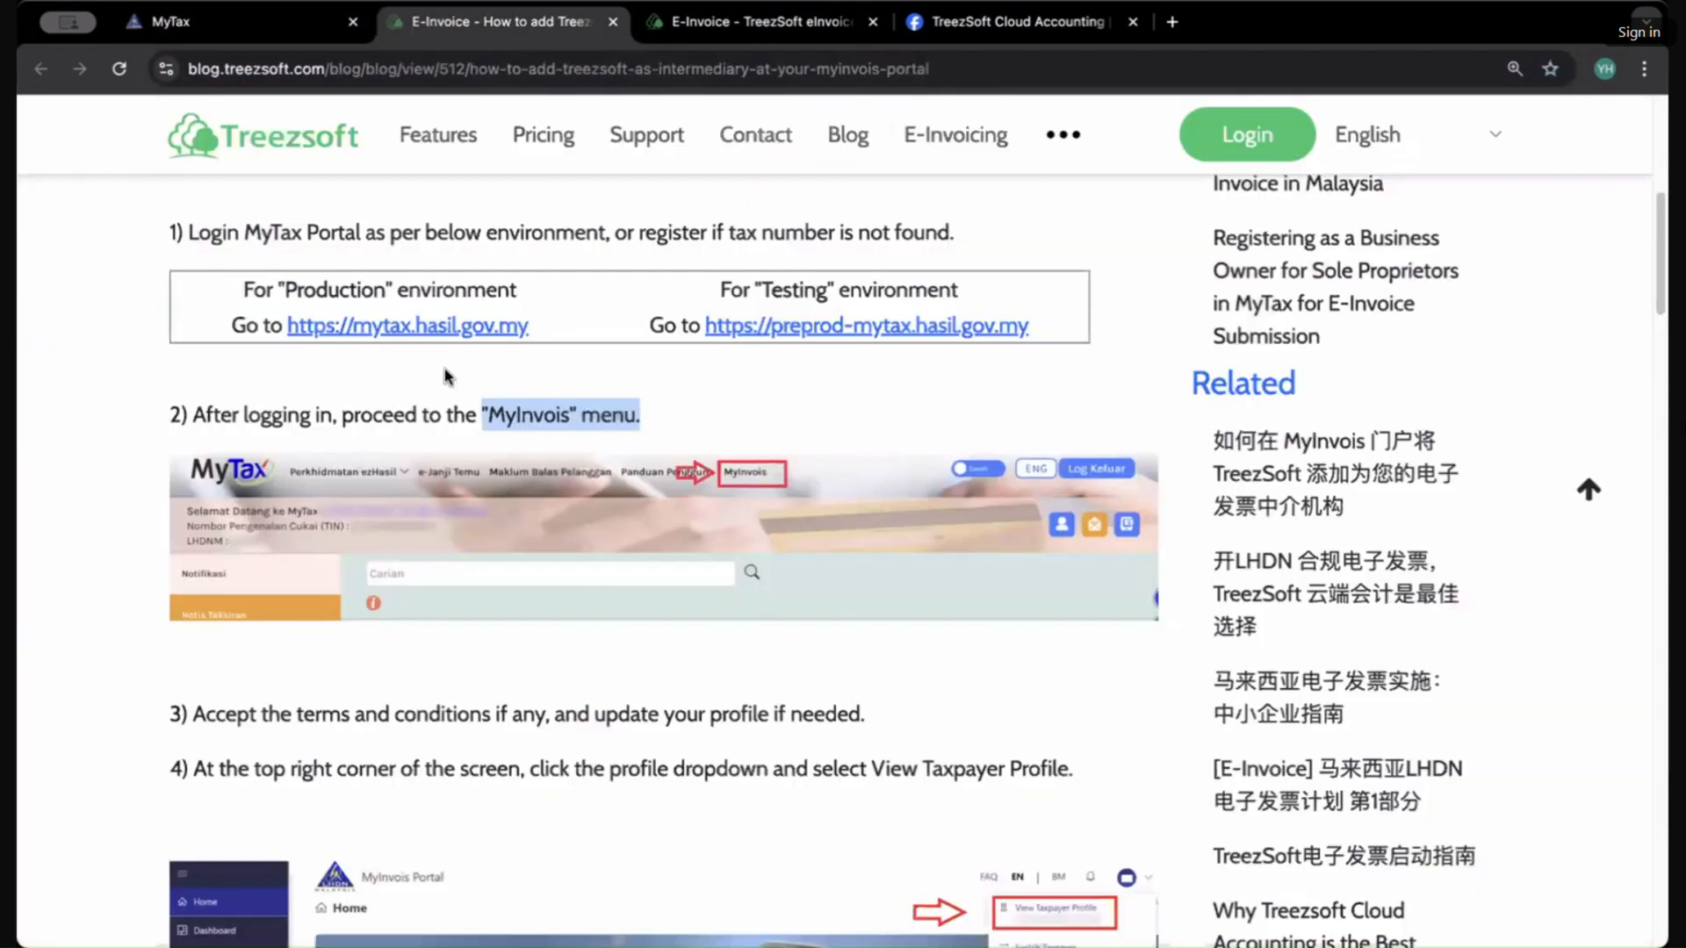
scroll(527, 483, up, 3)
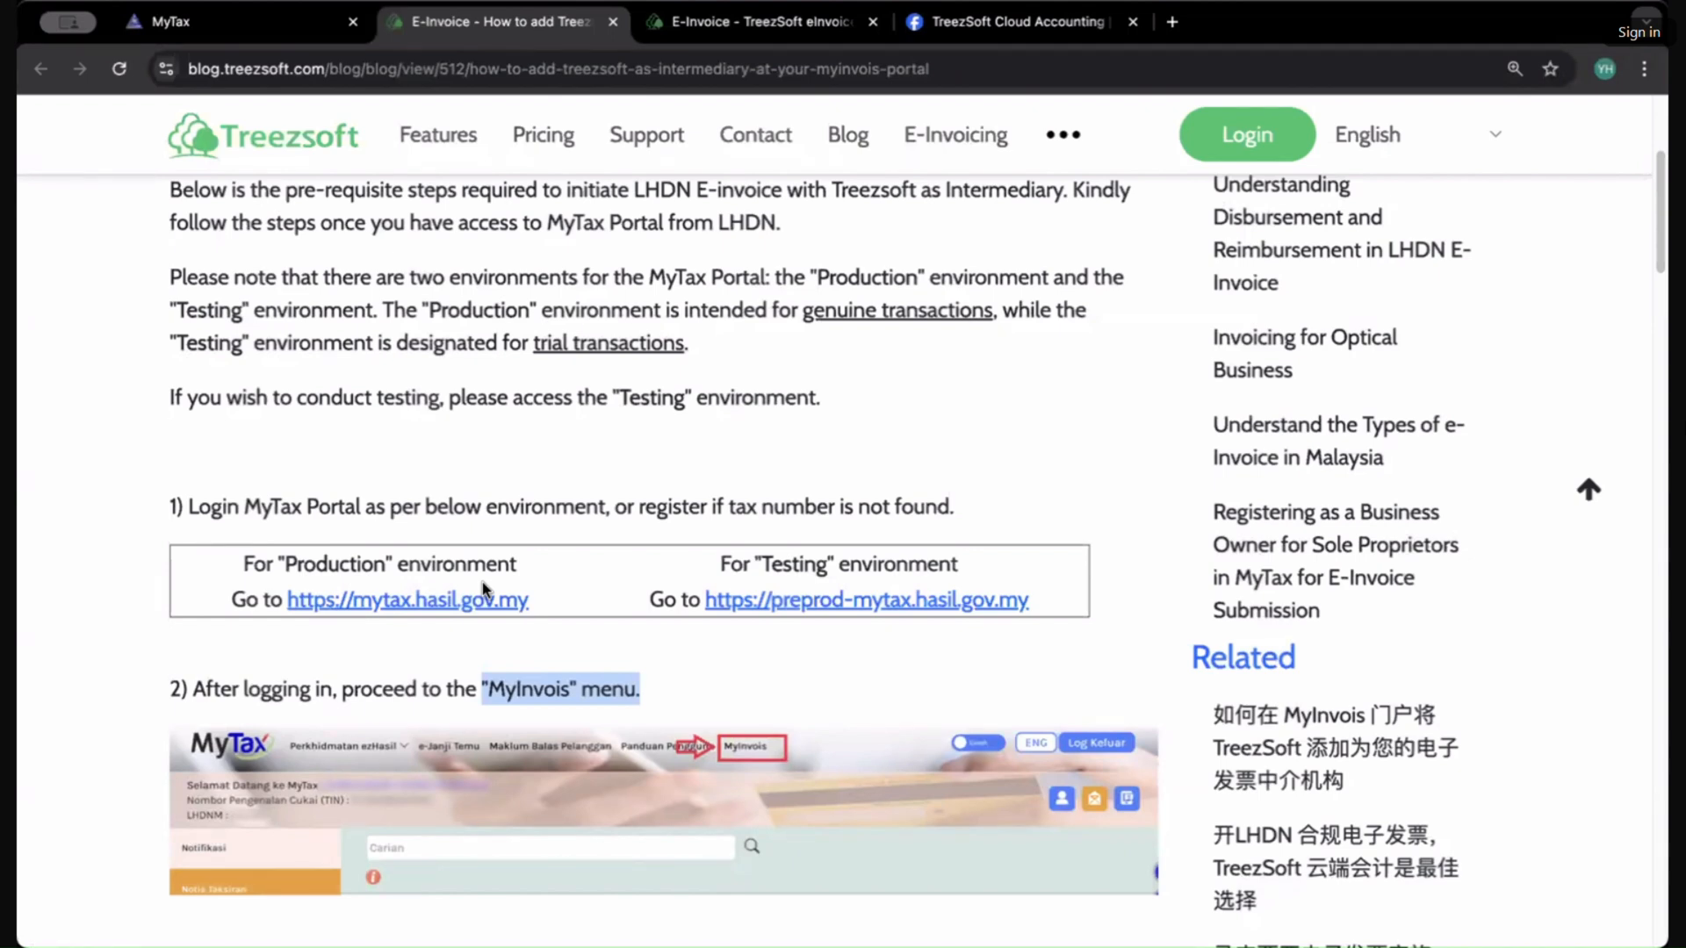
scroll(496, 646, down, 2)
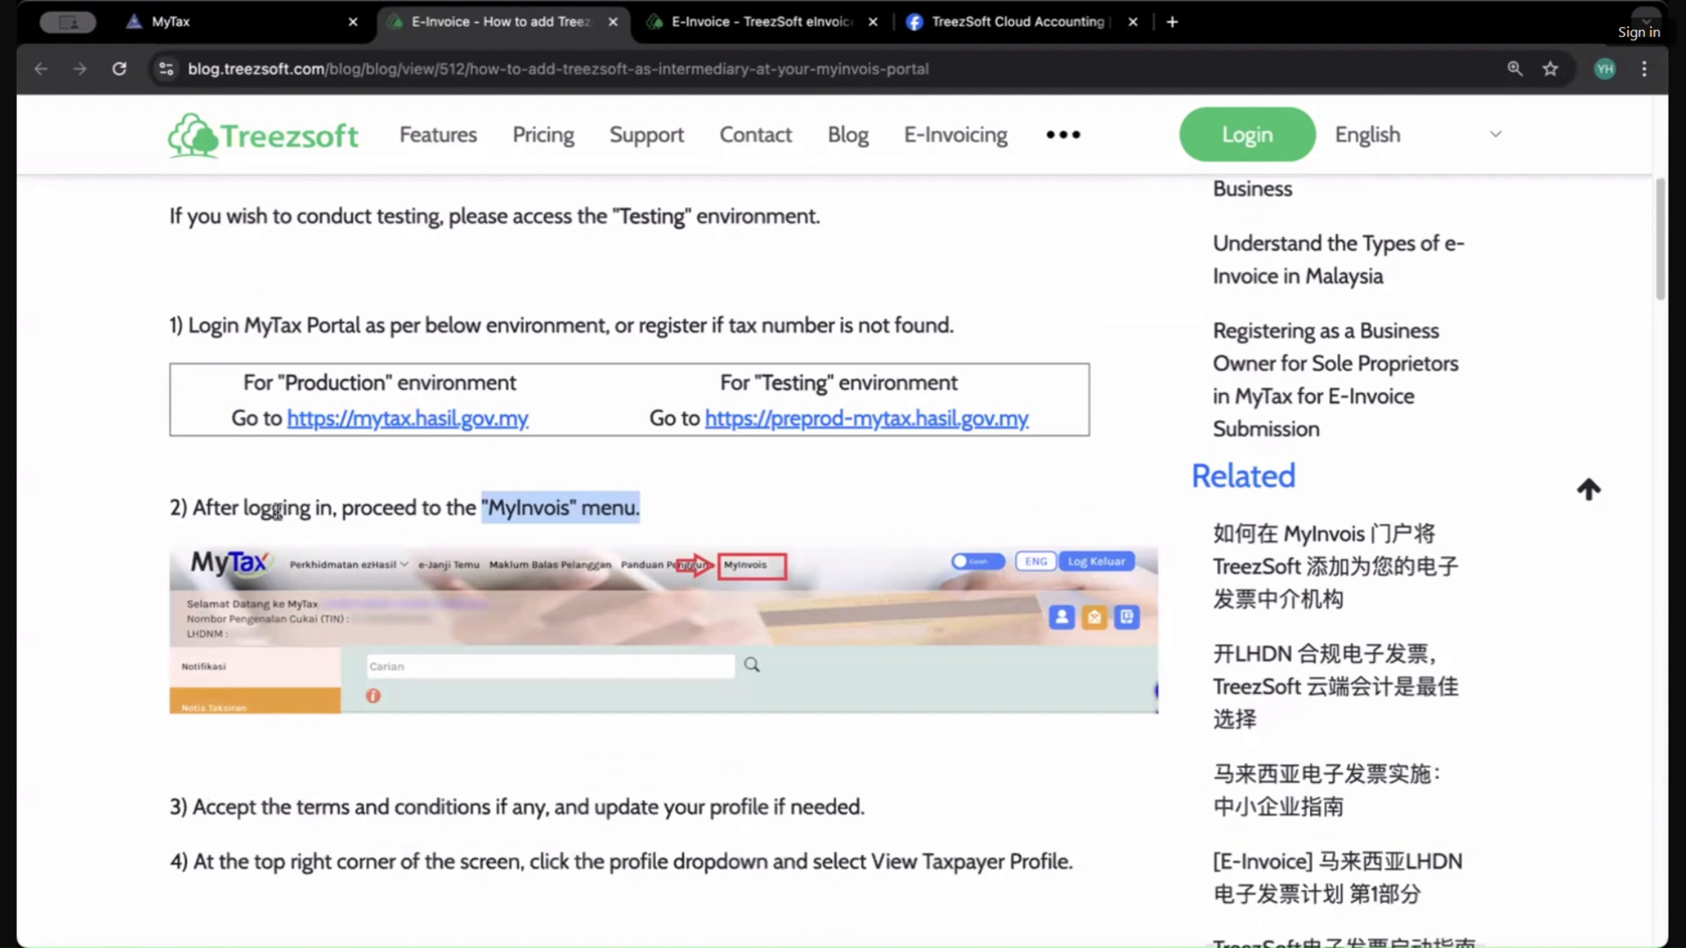
drag(282, 507, 654, 542)
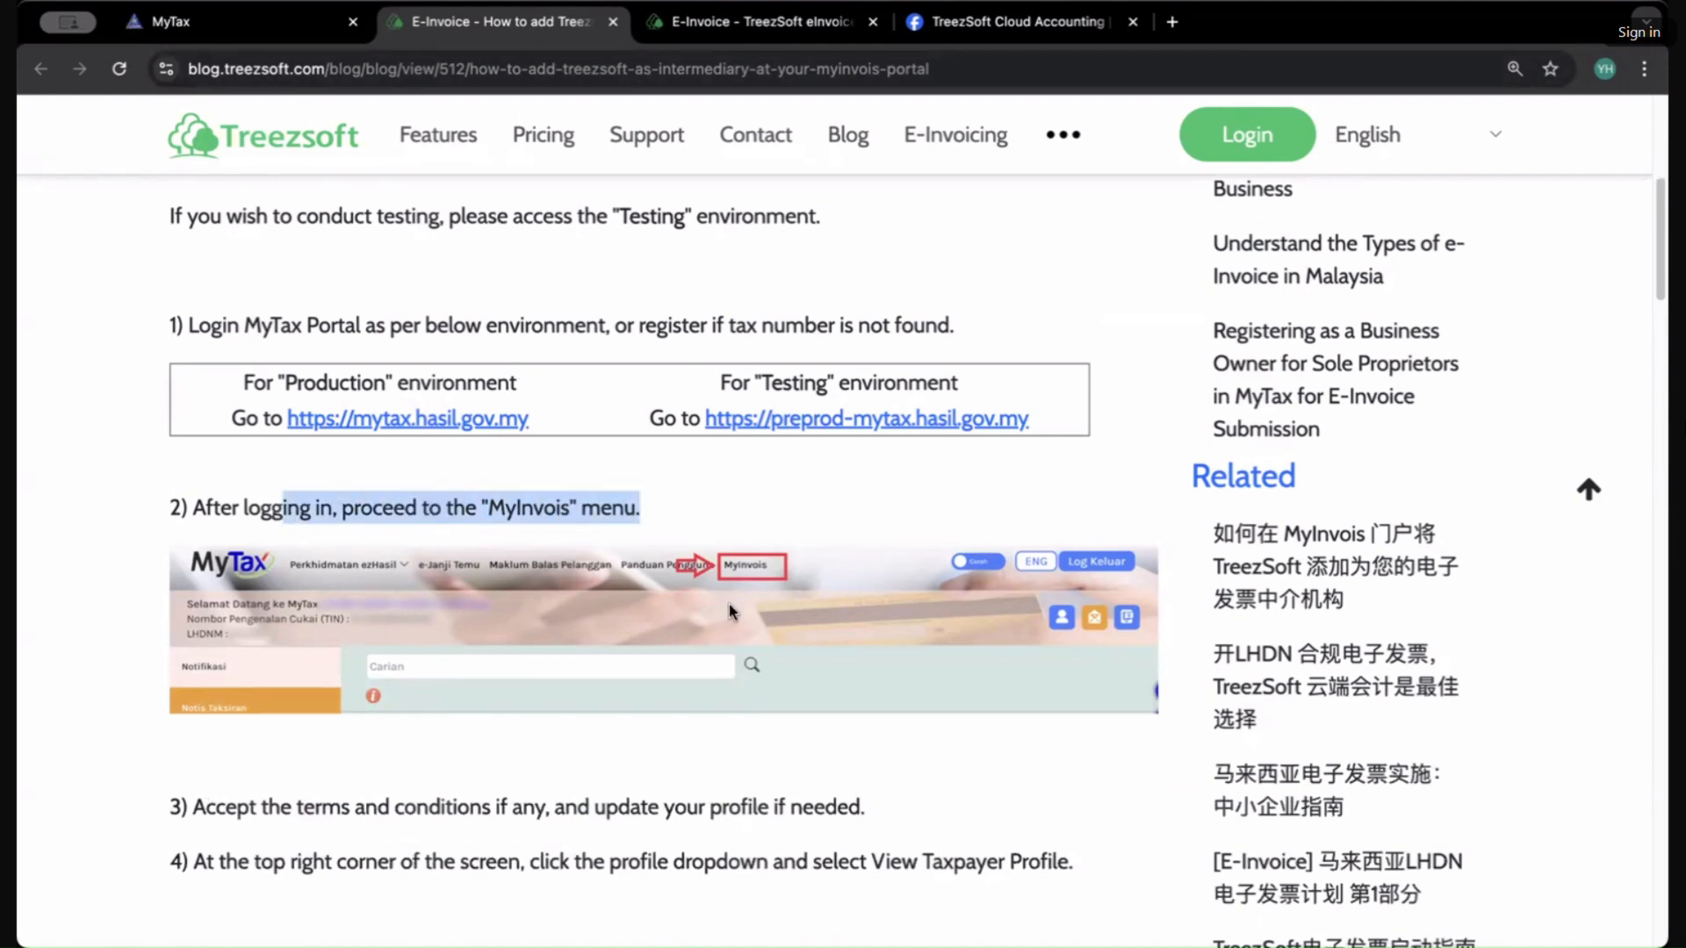
scroll(674, 588, down, 3)
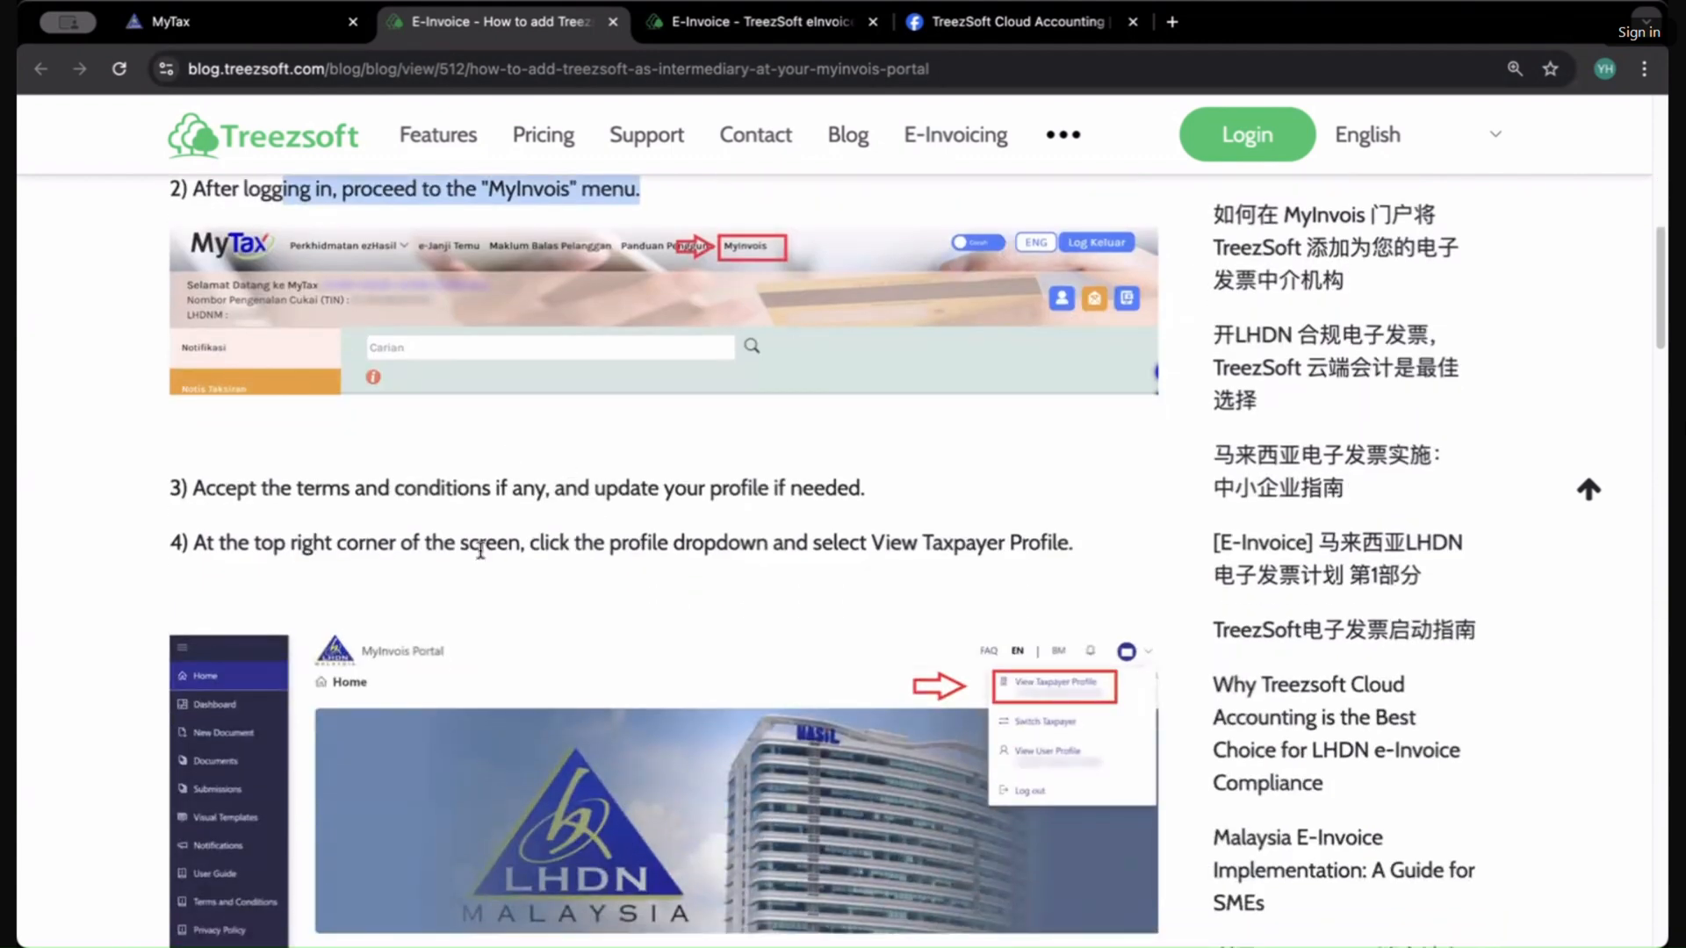
scroll(409, 676, down, 3)
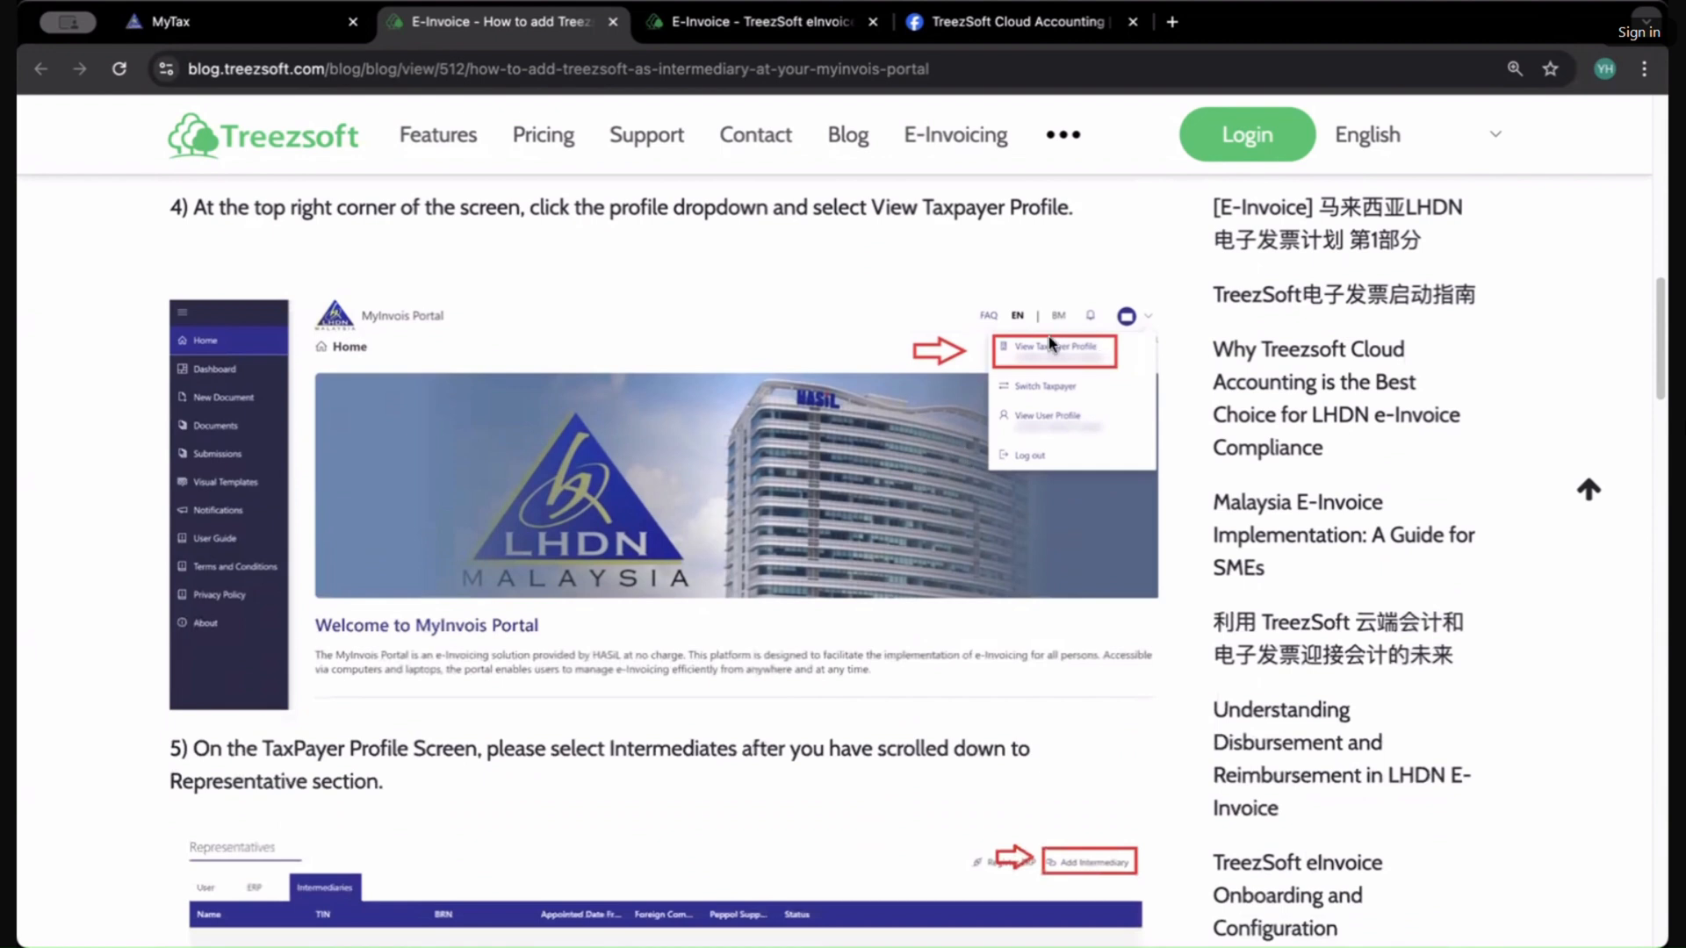
drag(755, 211, 1033, 223)
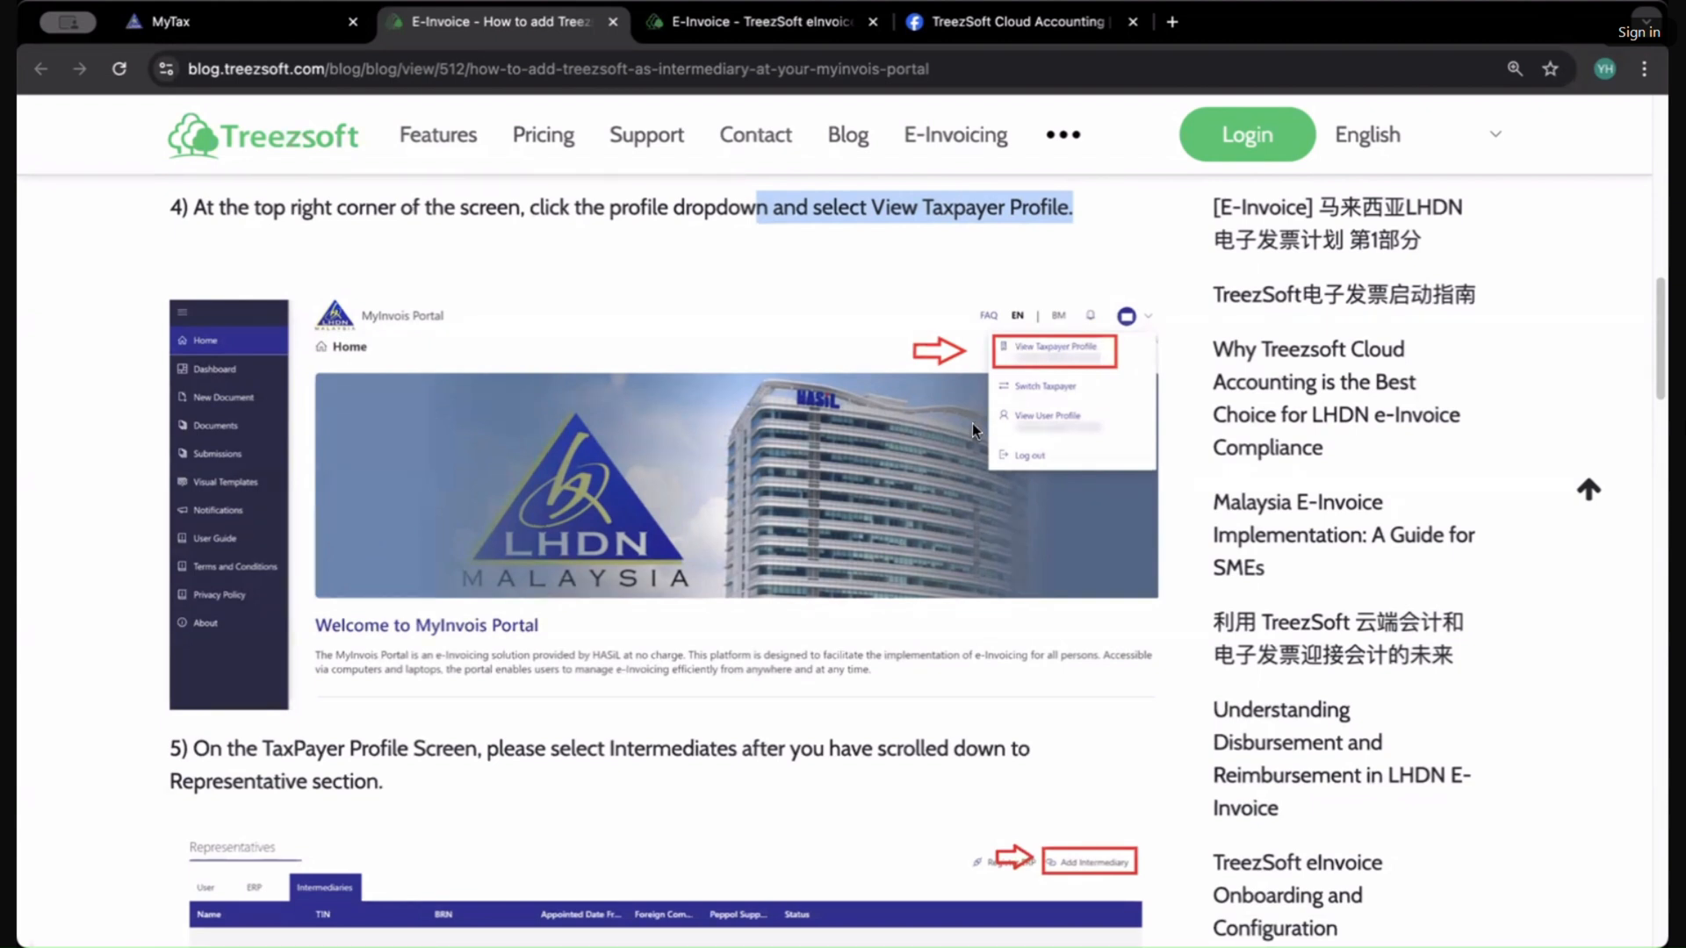
Step: Scroll to step 7 of the article and highlight the testing environment's TIN and BRN values
scroll(365, 640, down, 4)
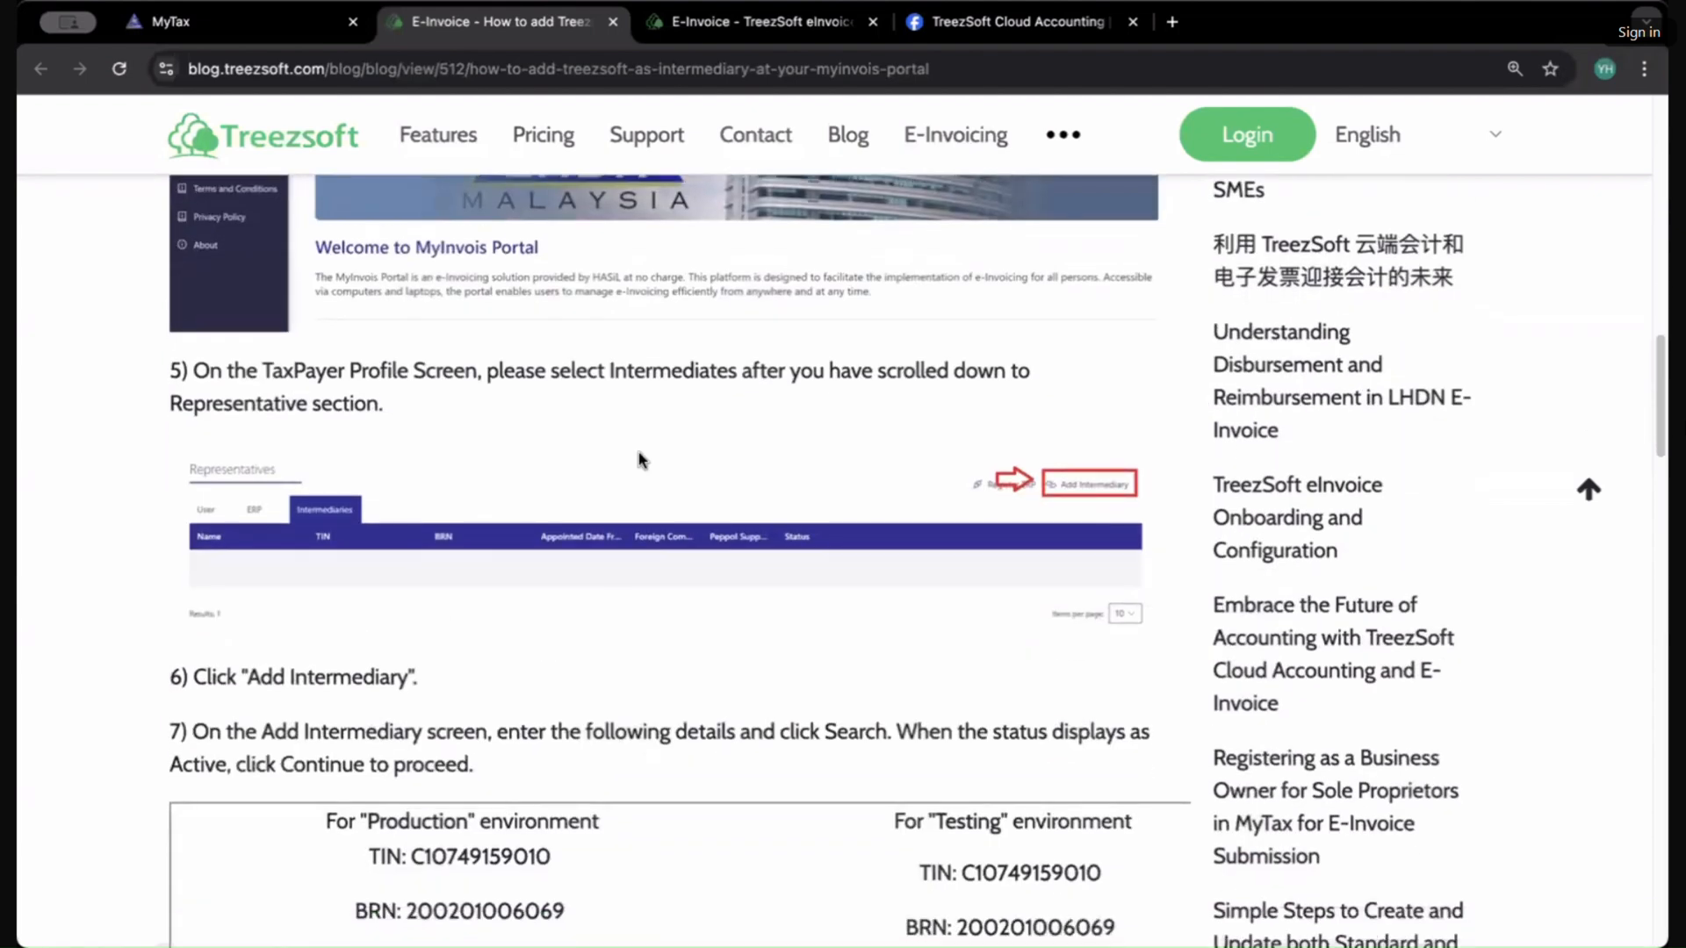
scroll(872, 522, up, 4)
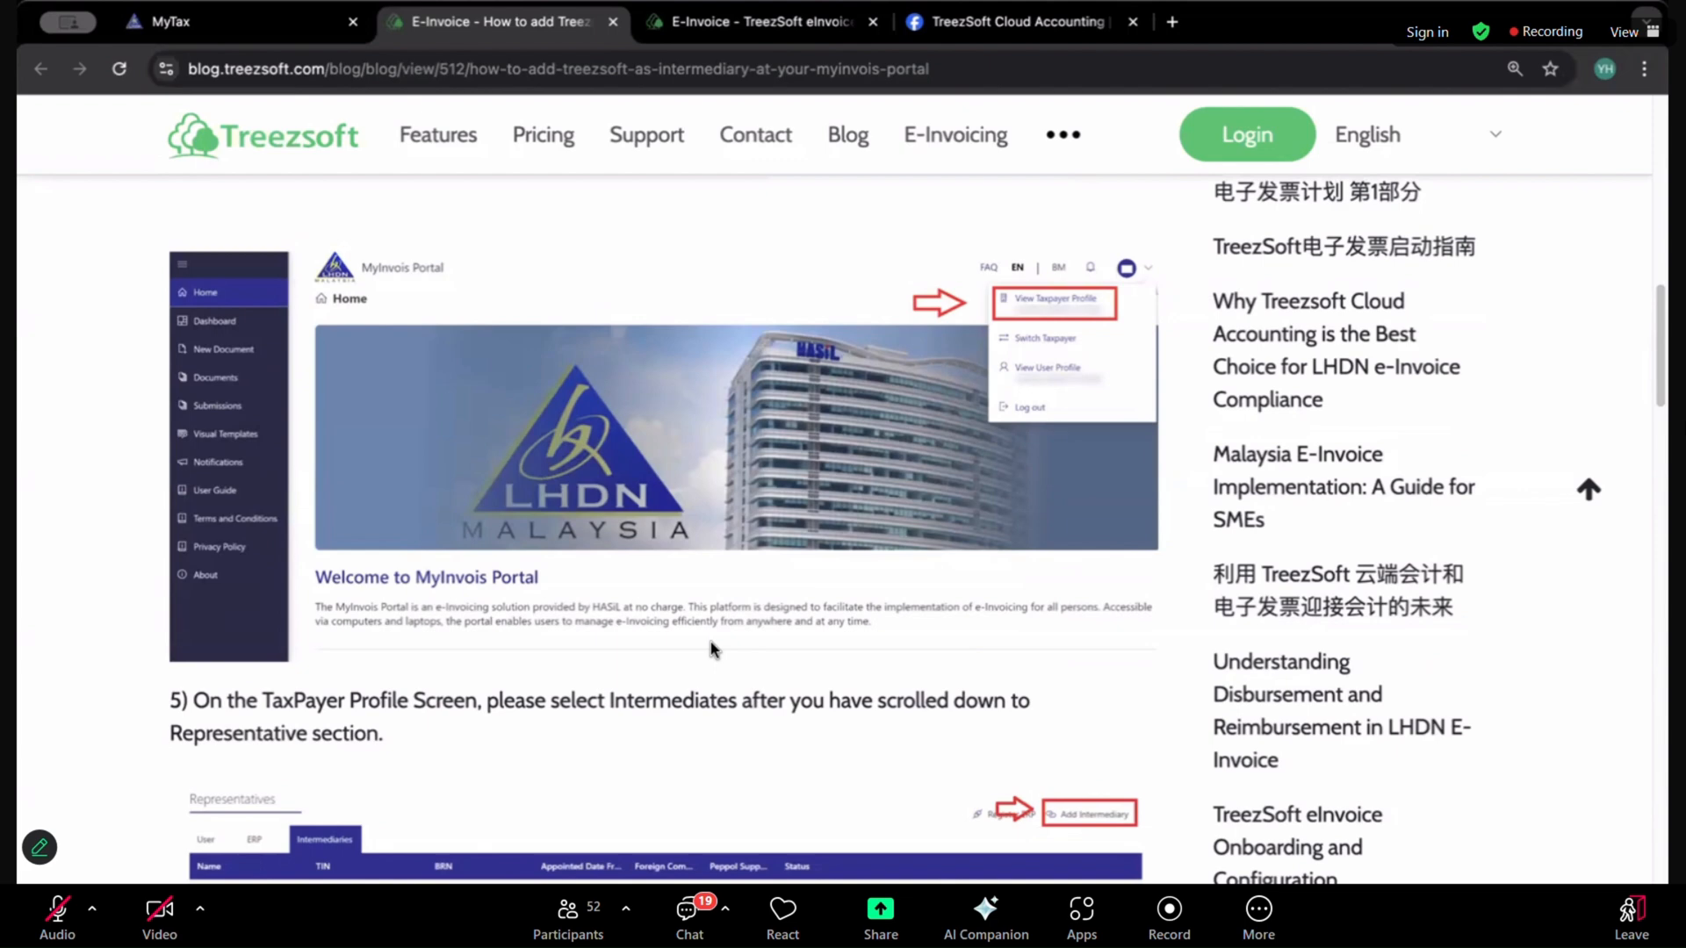
scroll(709, 640, down, 3)
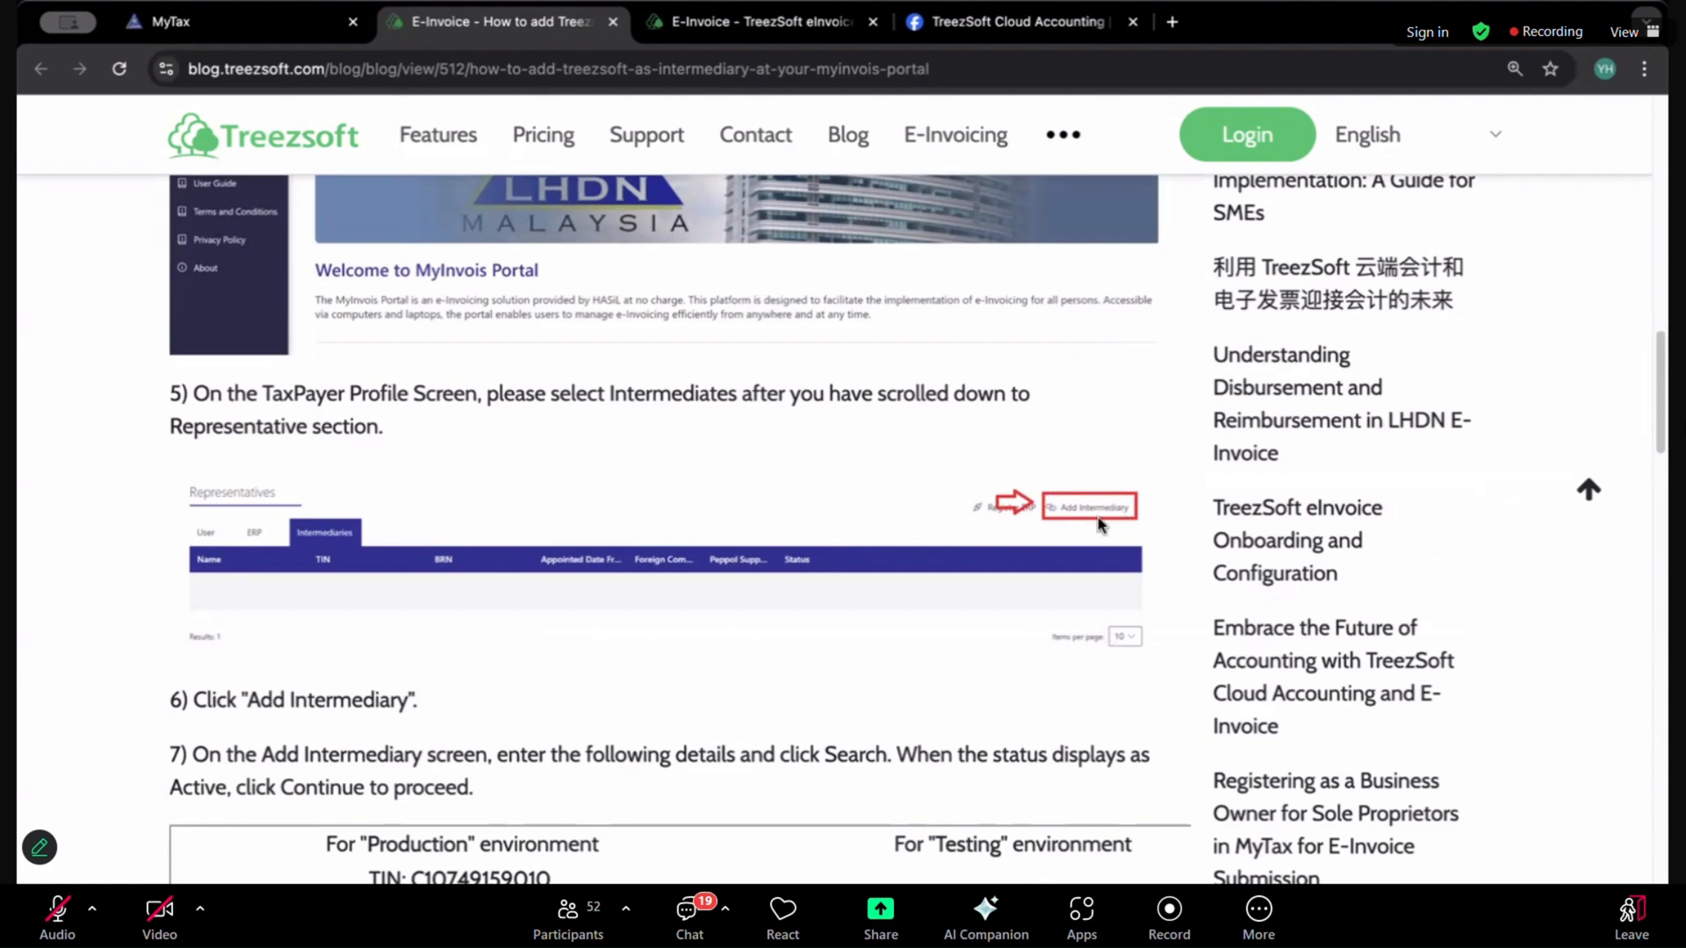
scroll(964, 598, down, 3)
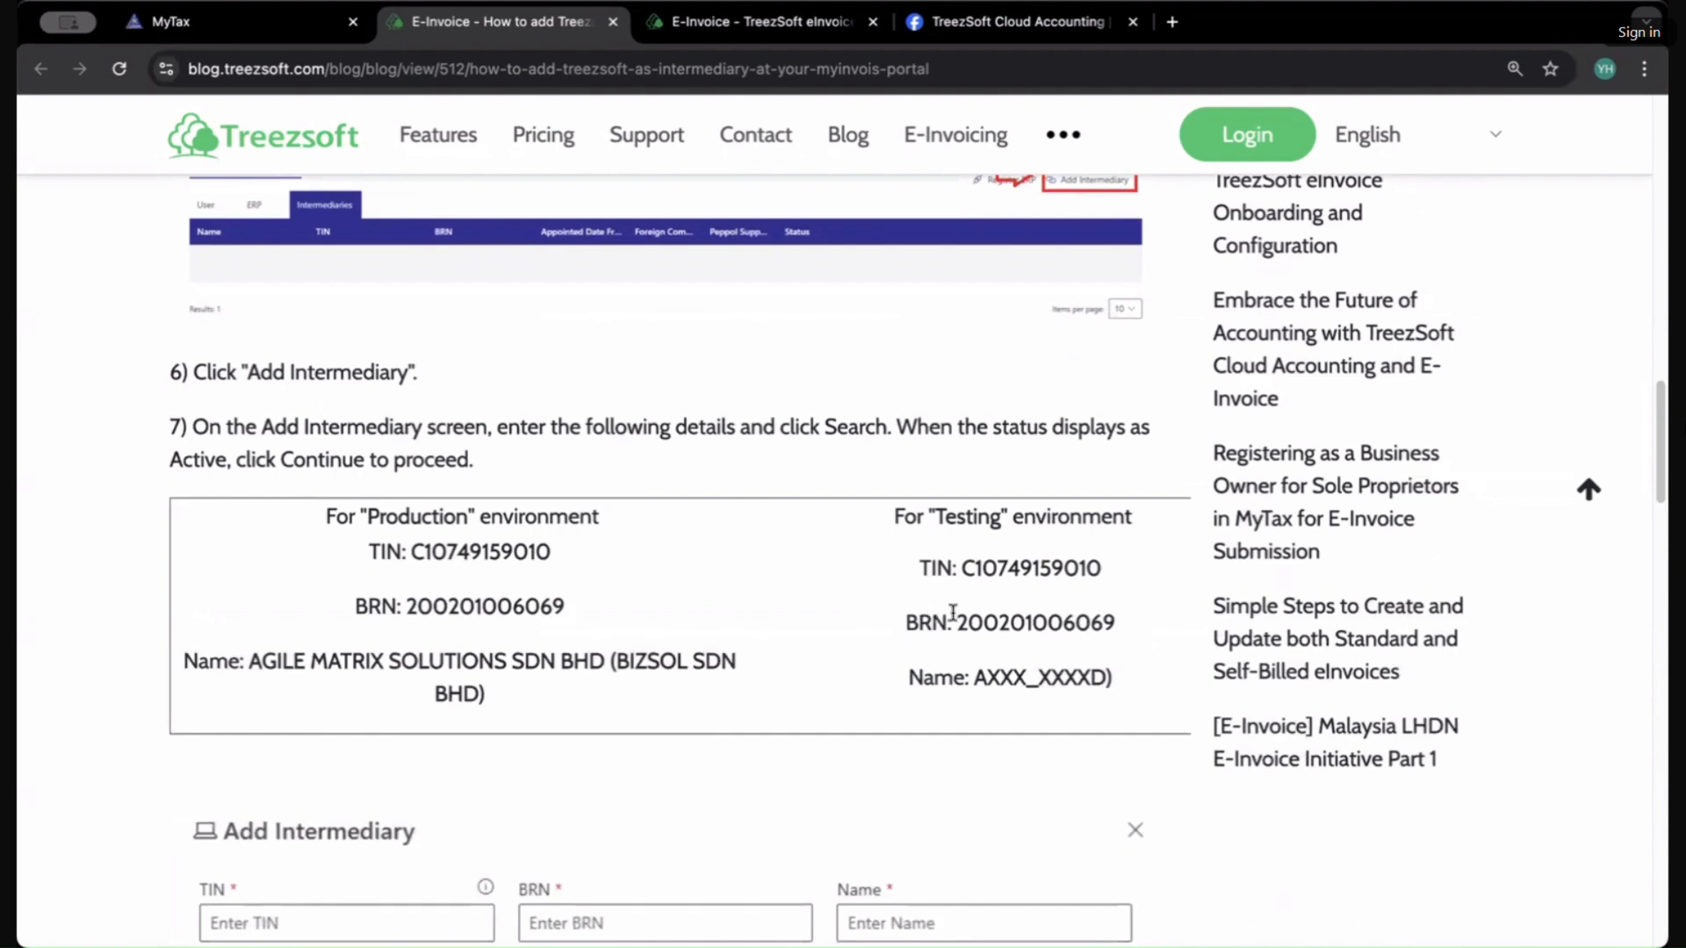
drag(961, 568, 1115, 573)
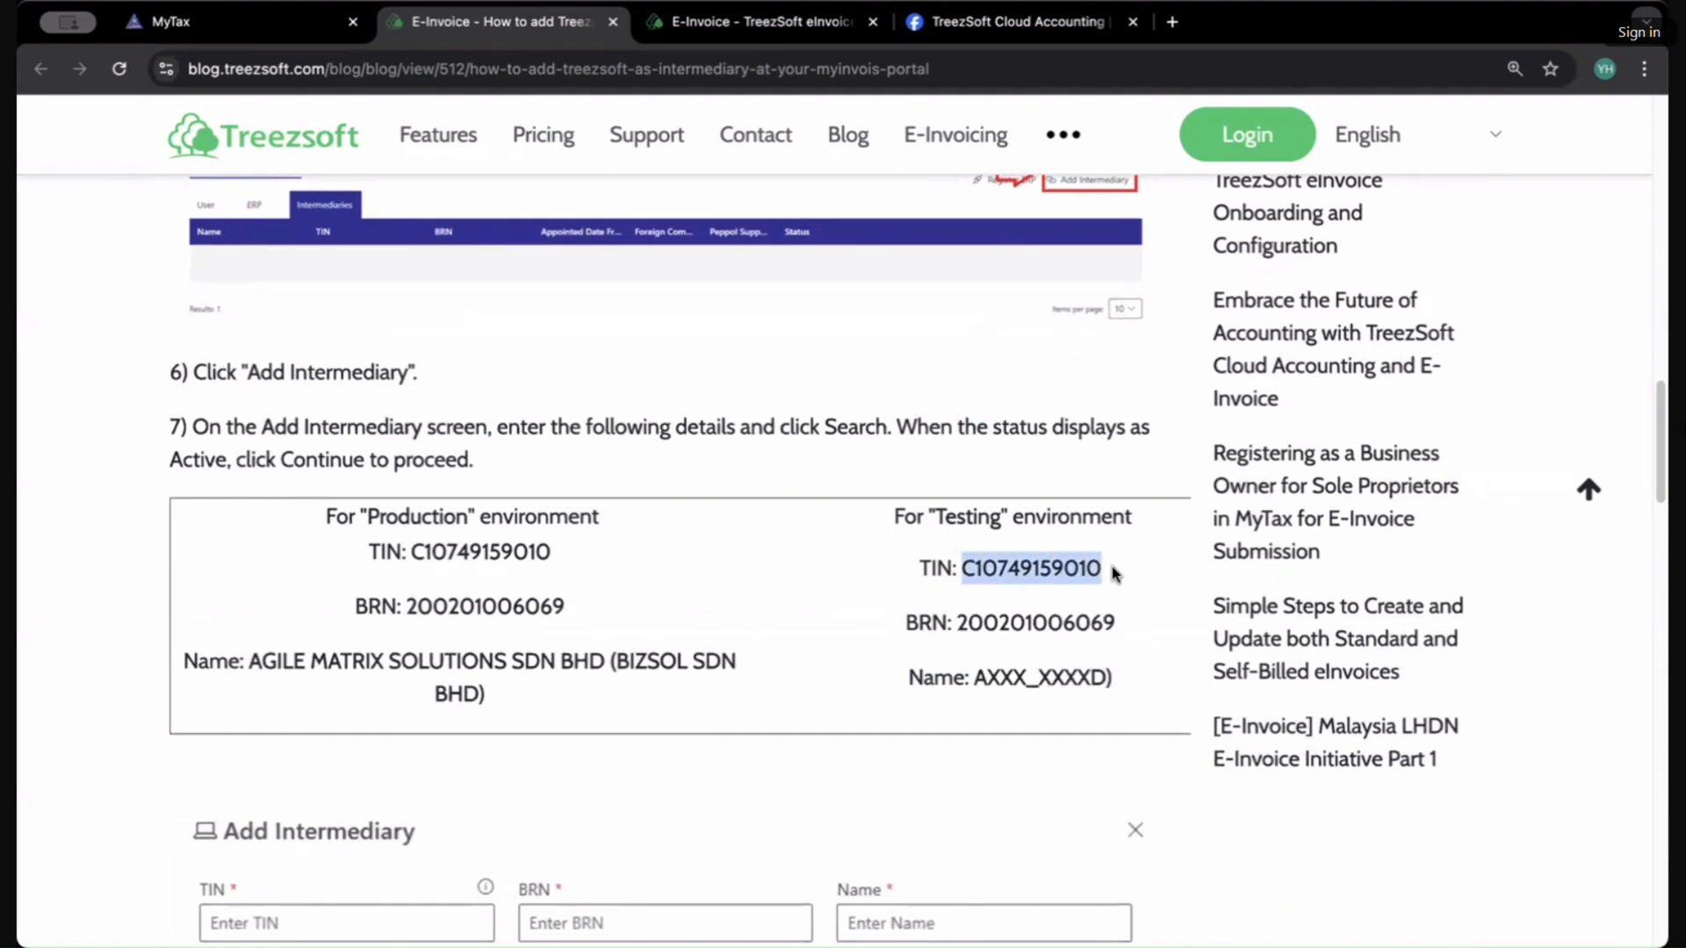
double_click(1093, 614)
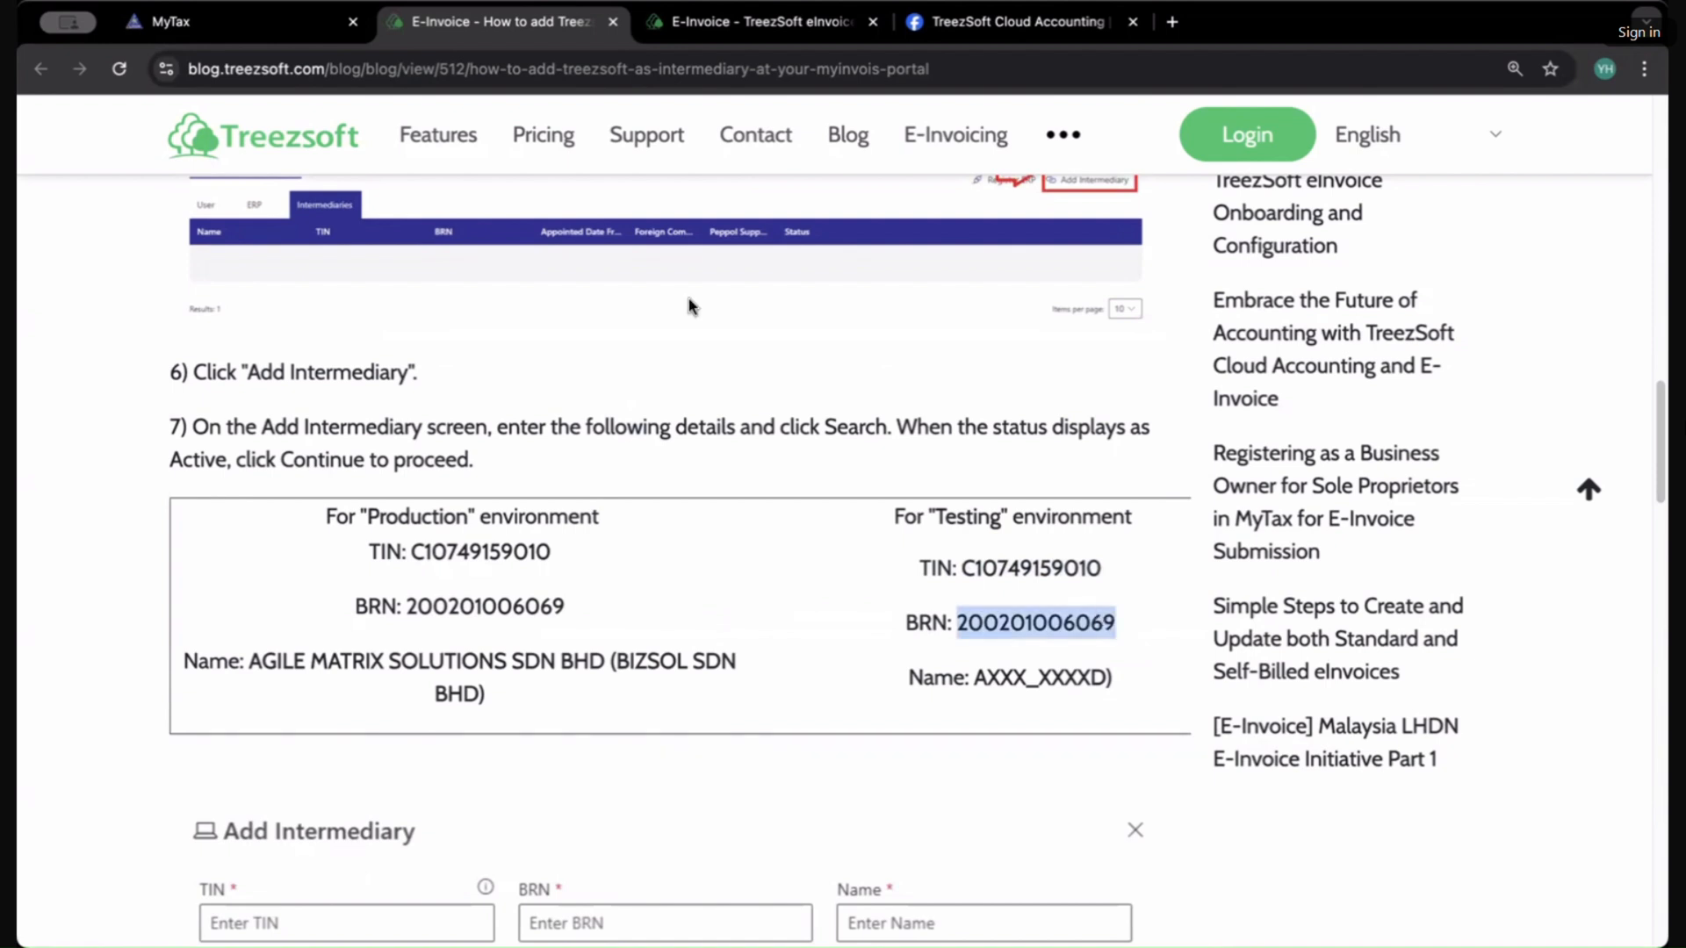
Step: Open the preprod MyInvois portal from the MyTax MyInvois menu and close the MyTax tab
click(245, 17)
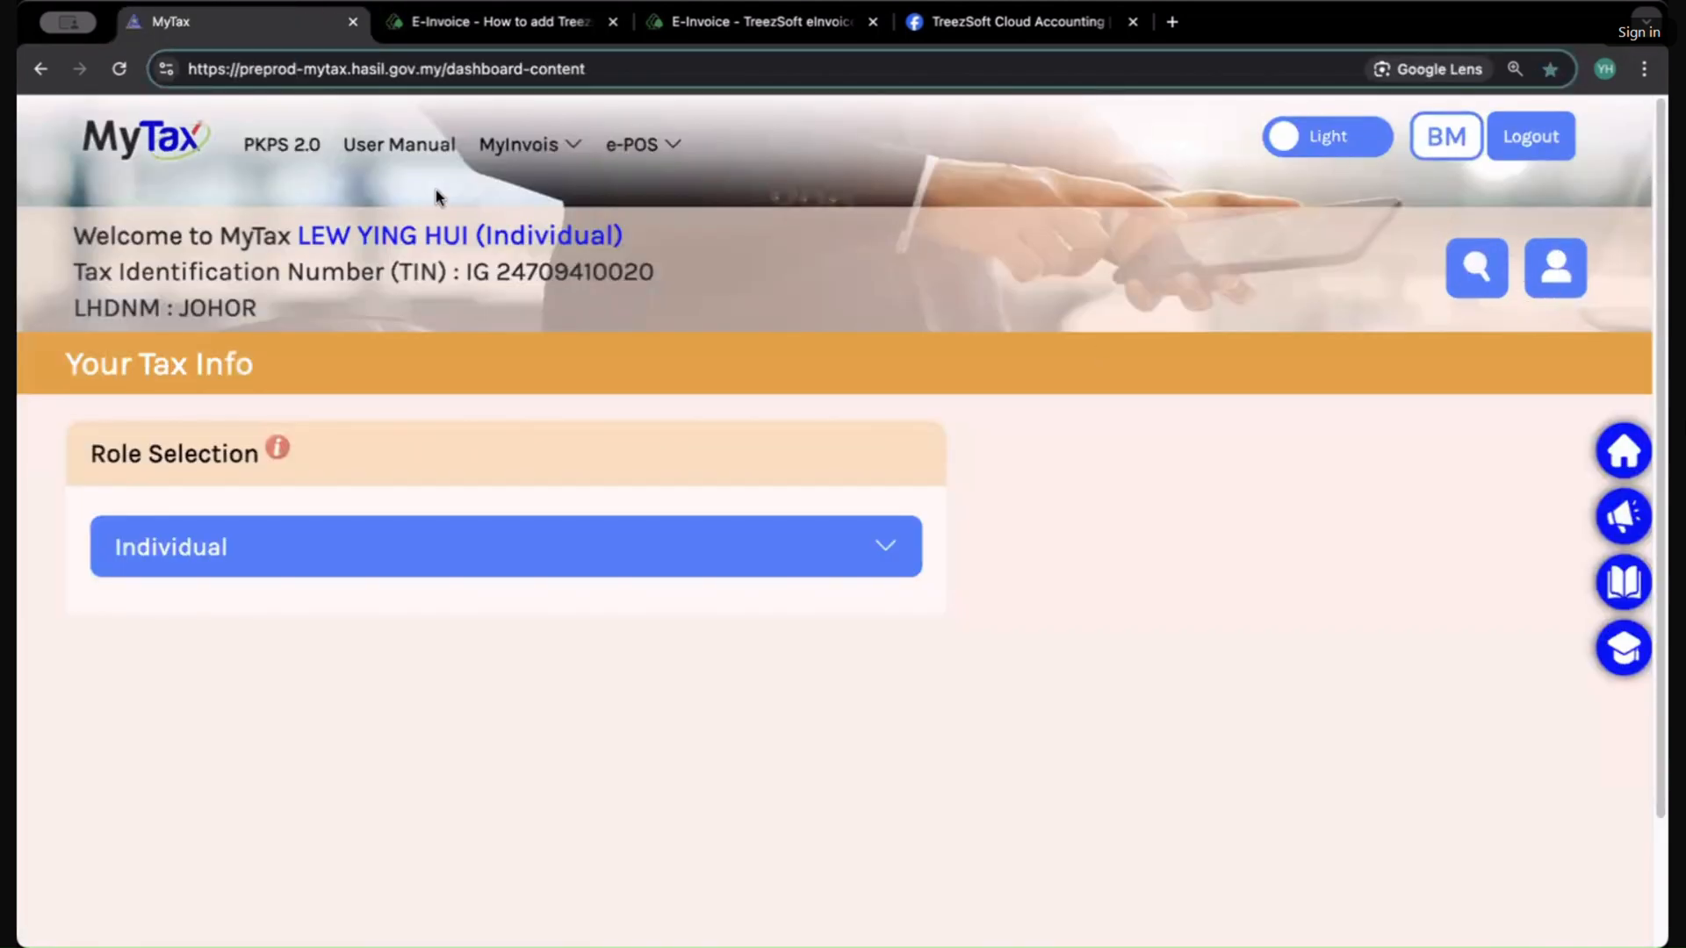
mouse_move(485, 145)
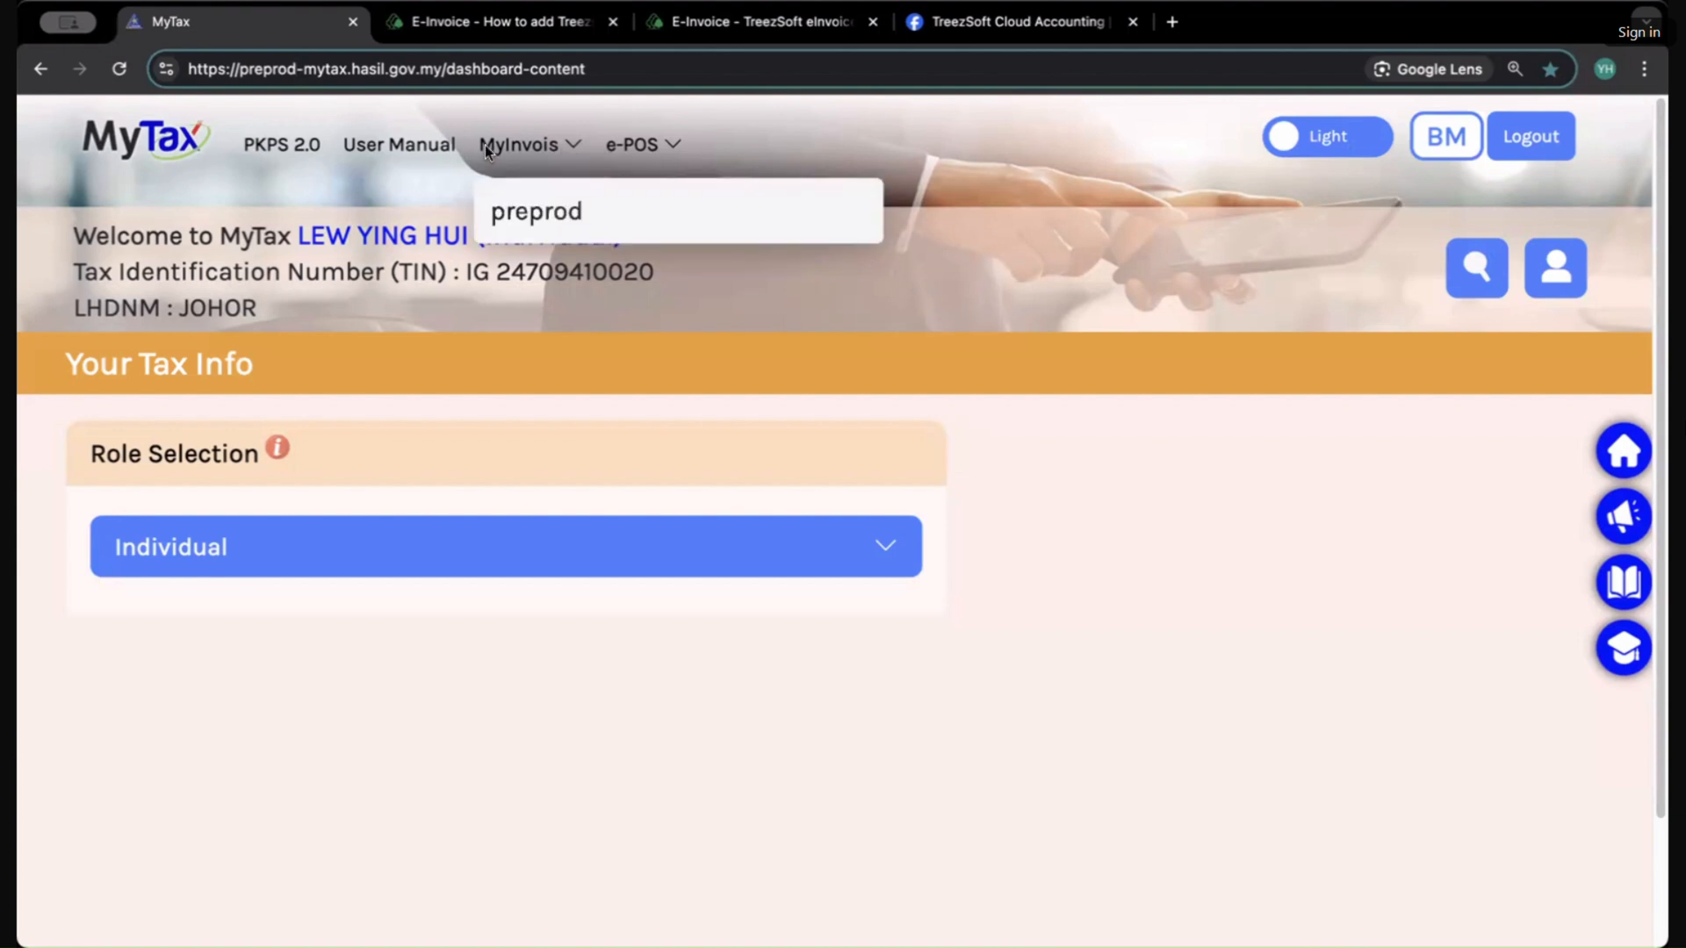
click(527, 209)
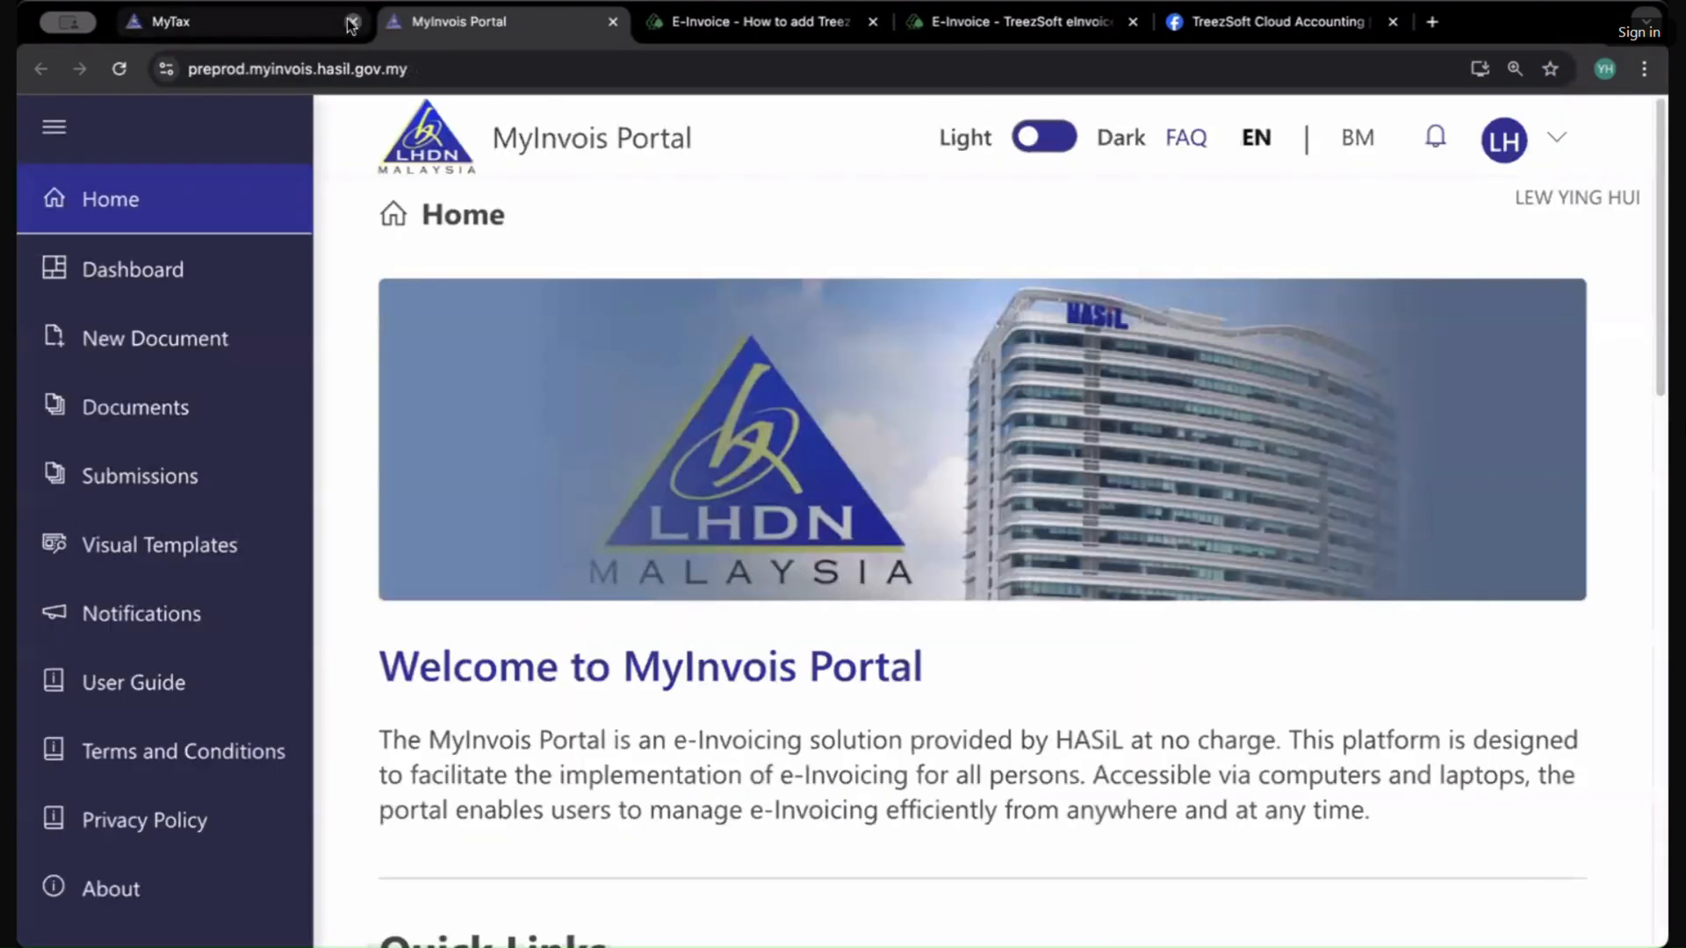
click(351, 22)
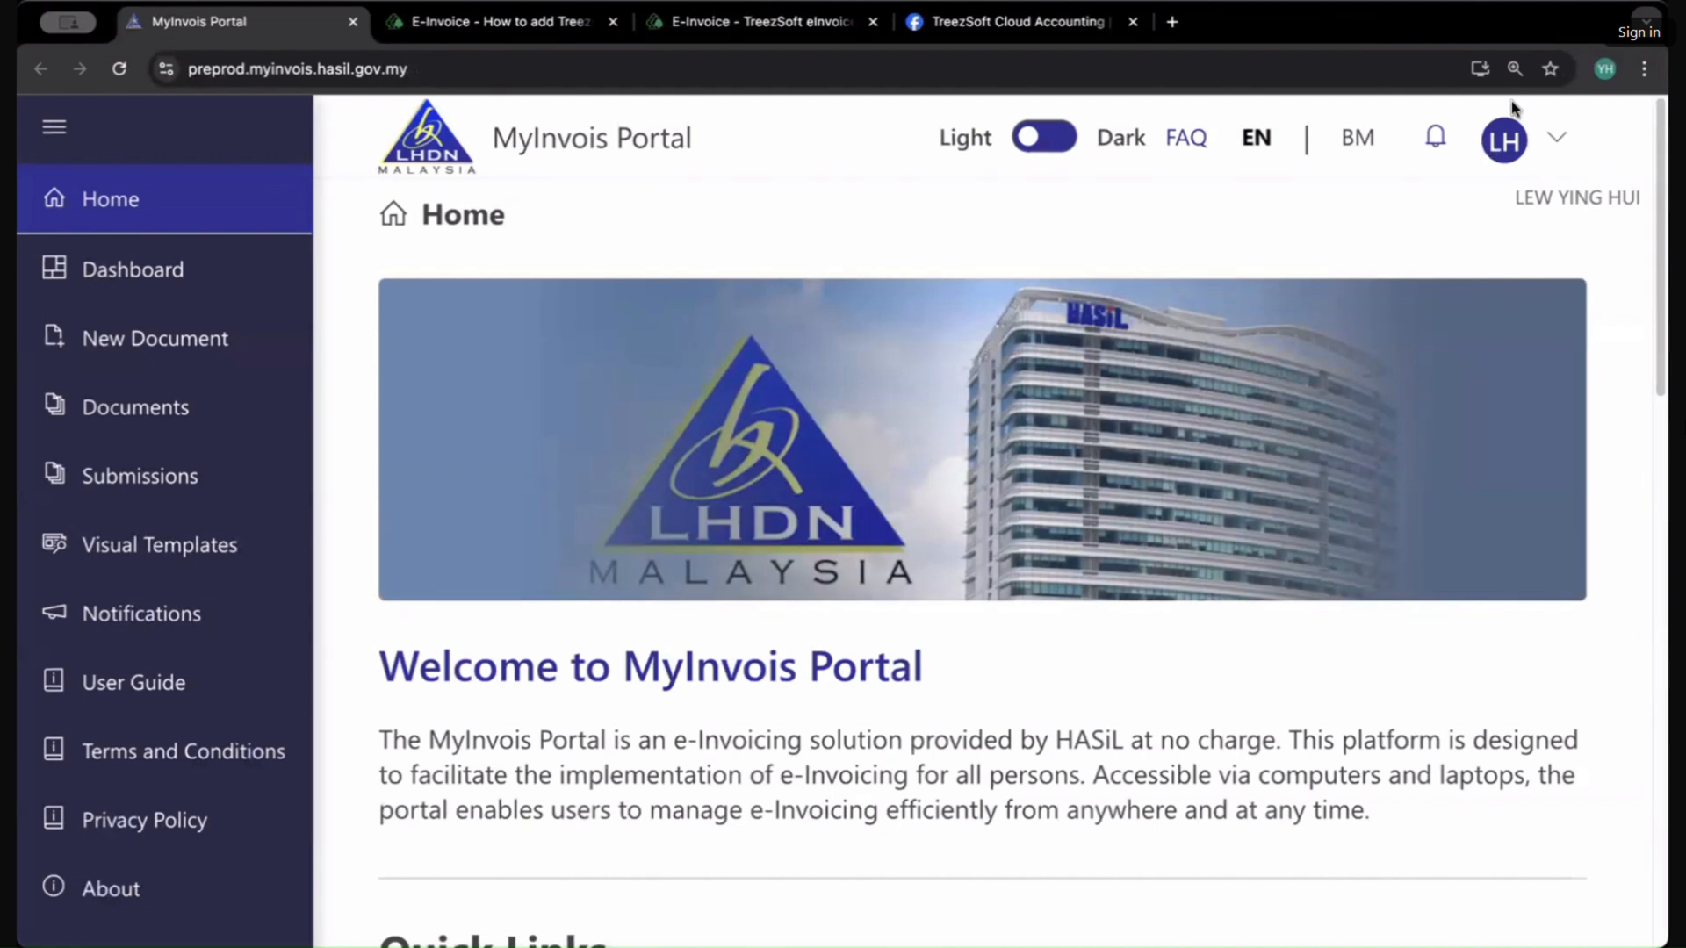
Step: Open the View Taxpayer Profile page and scroll down to the Representatives section
click(1527, 148)
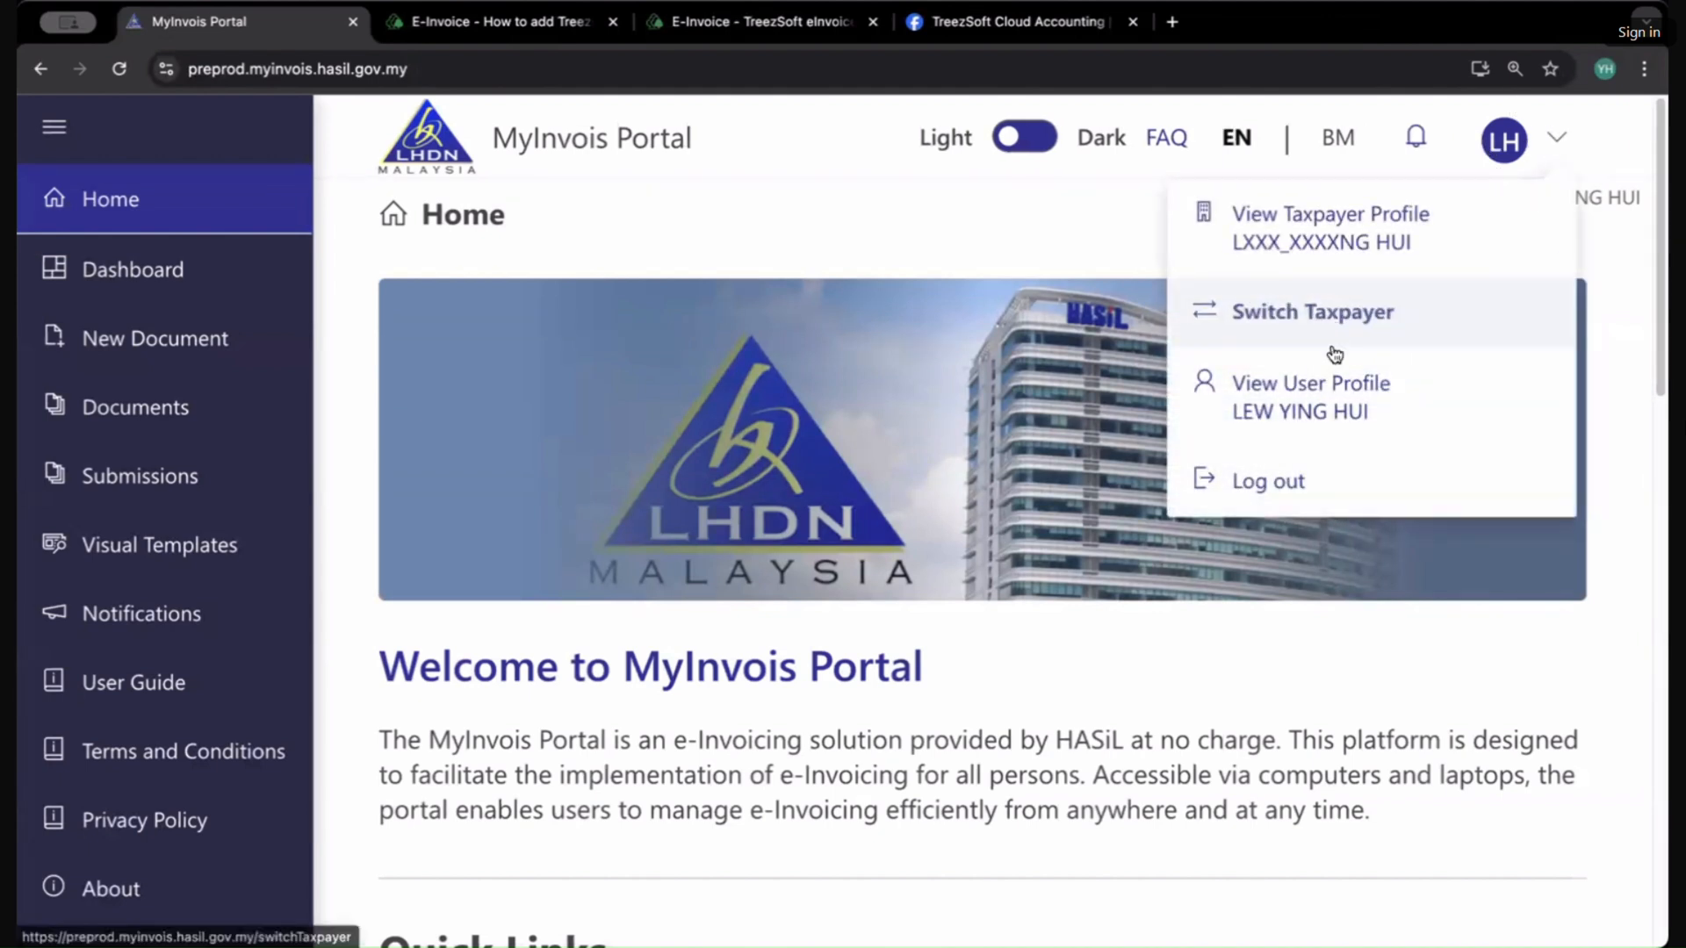
click(1310, 247)
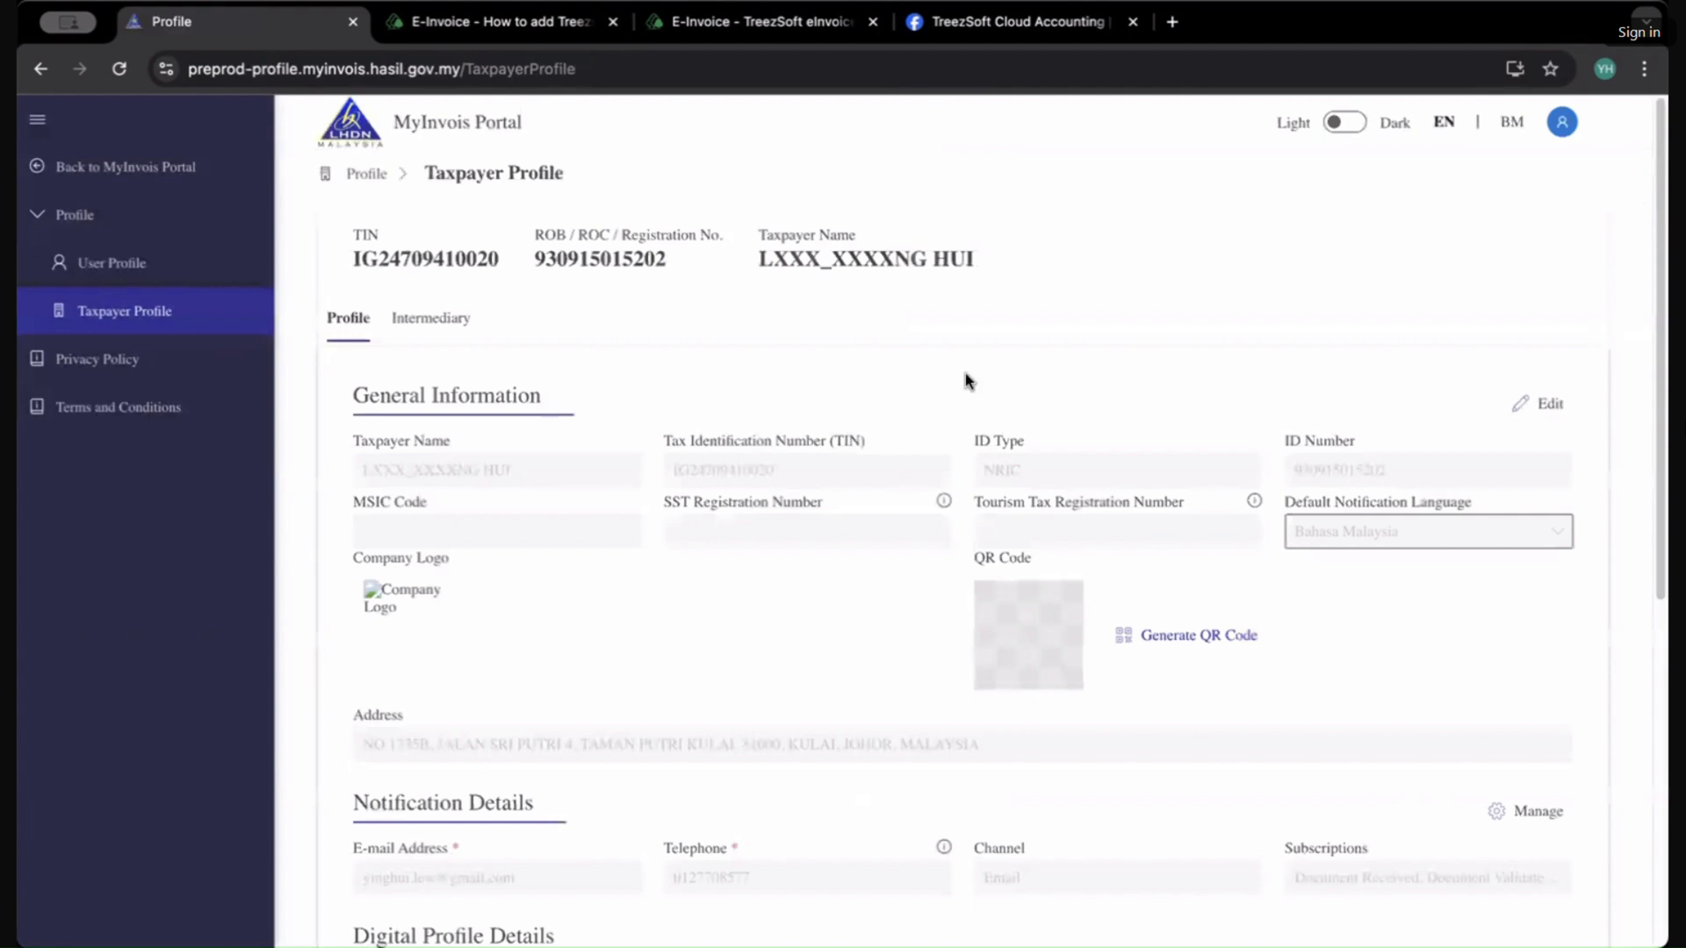
scroll(563, 555, down, 7)
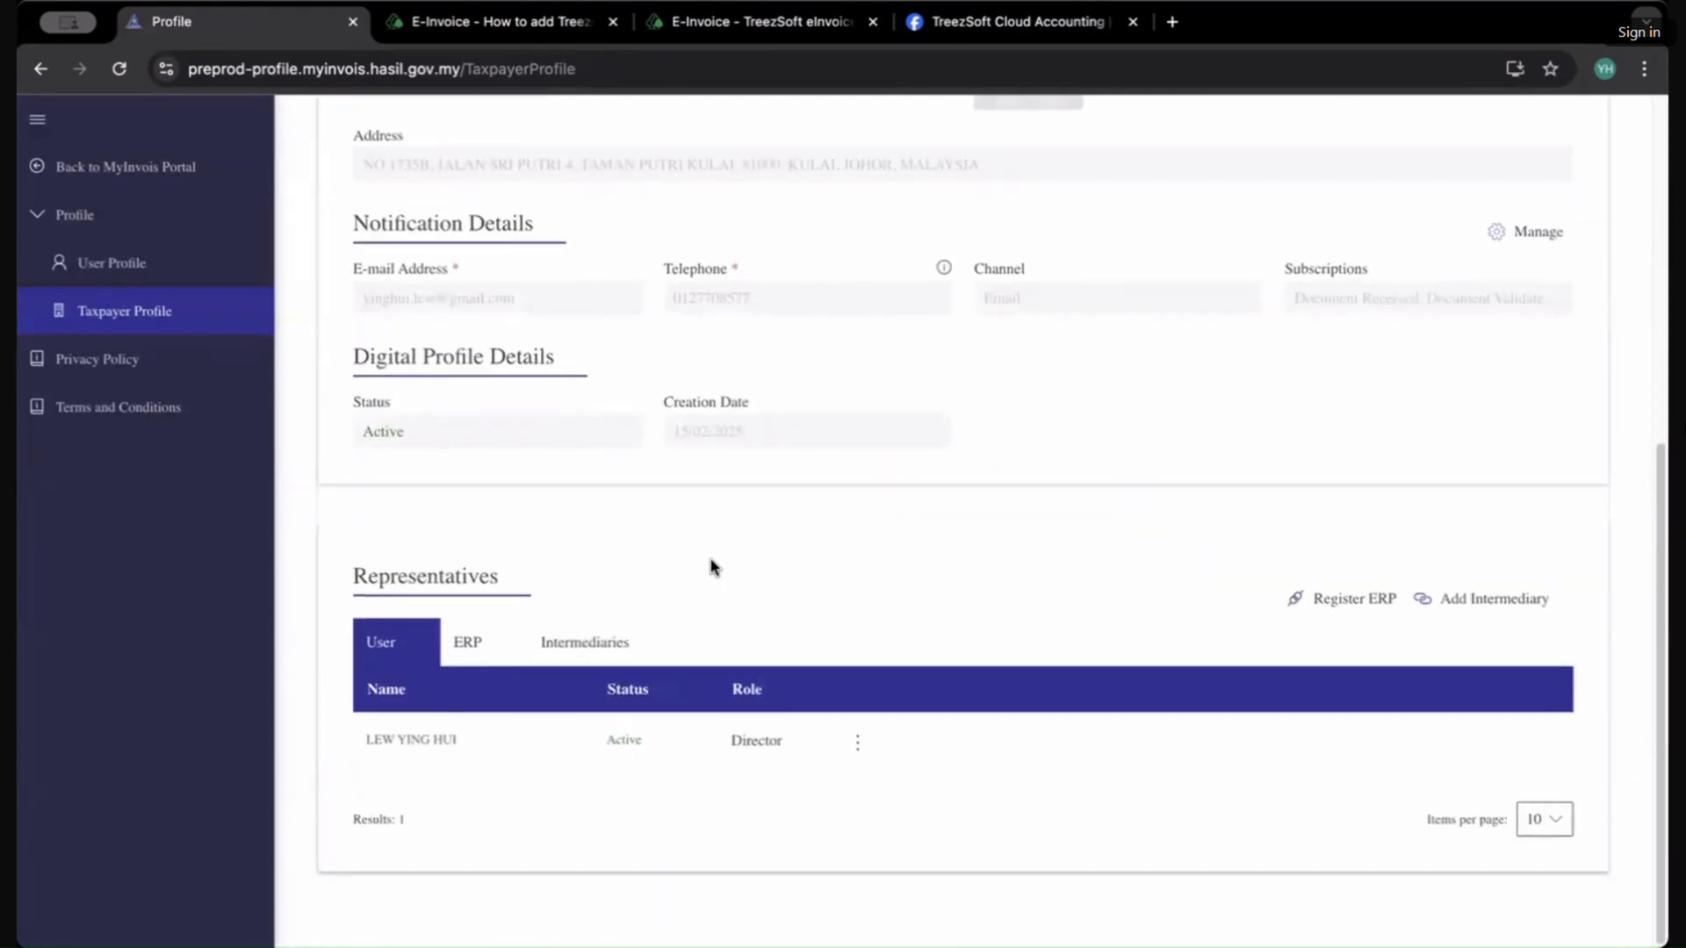
Step: Open the Intermediary tab of the taxpayer profile and open its intermediary details for editing
scroll(711, 566, up, 7)
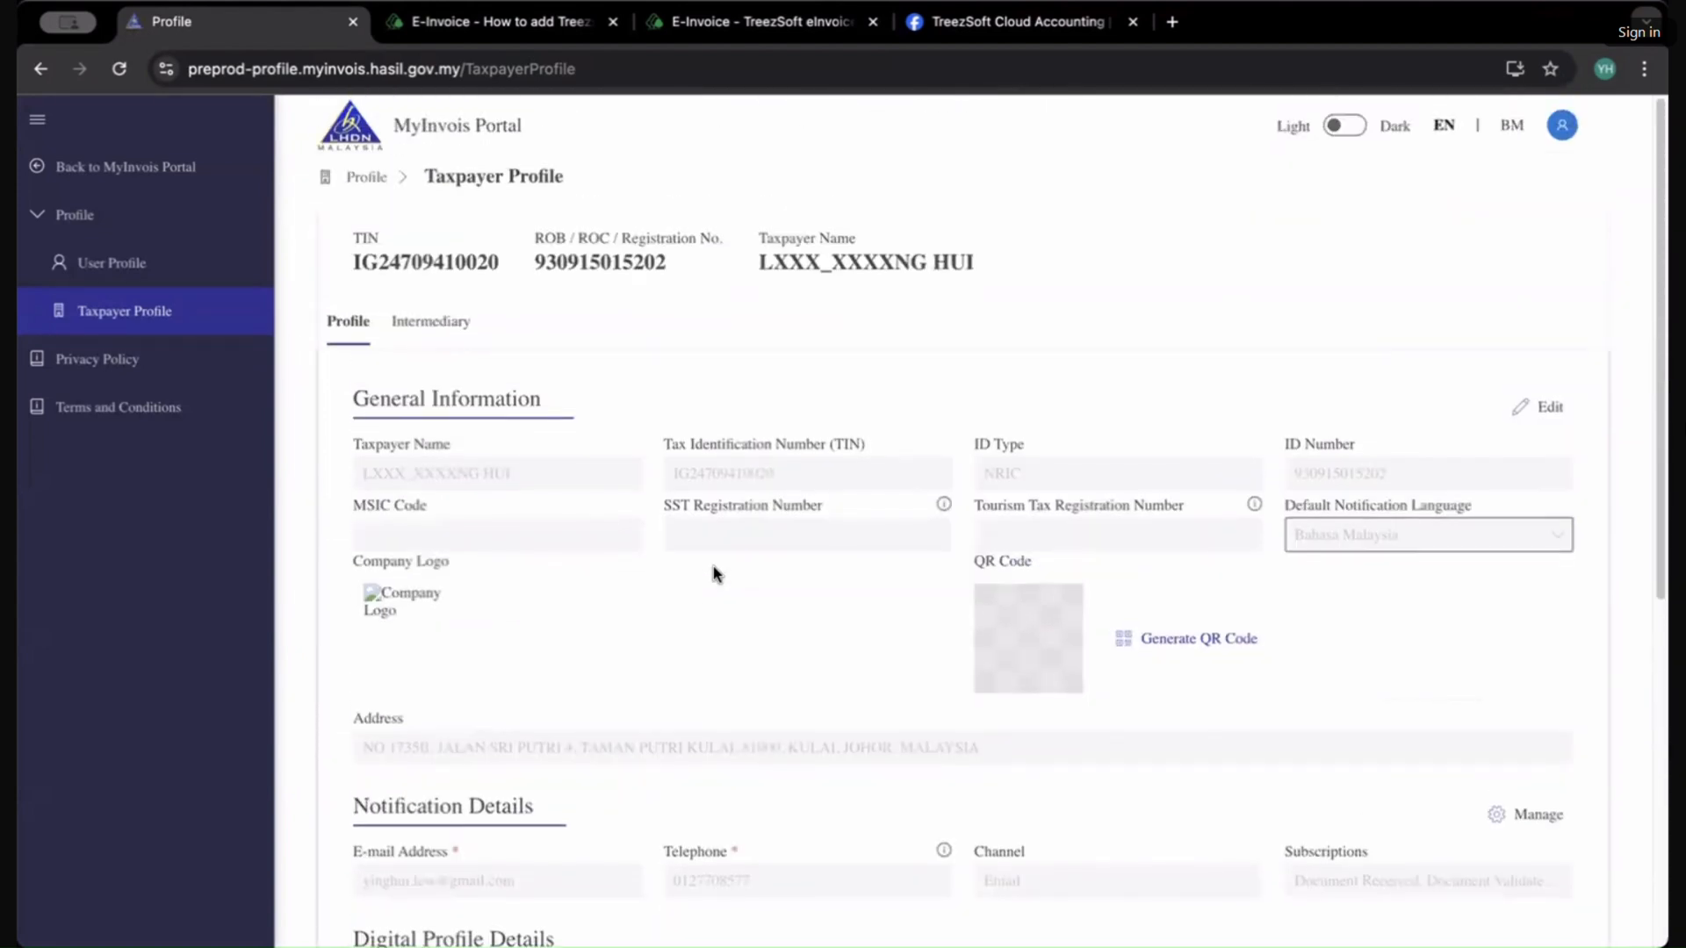
click(431, 319)
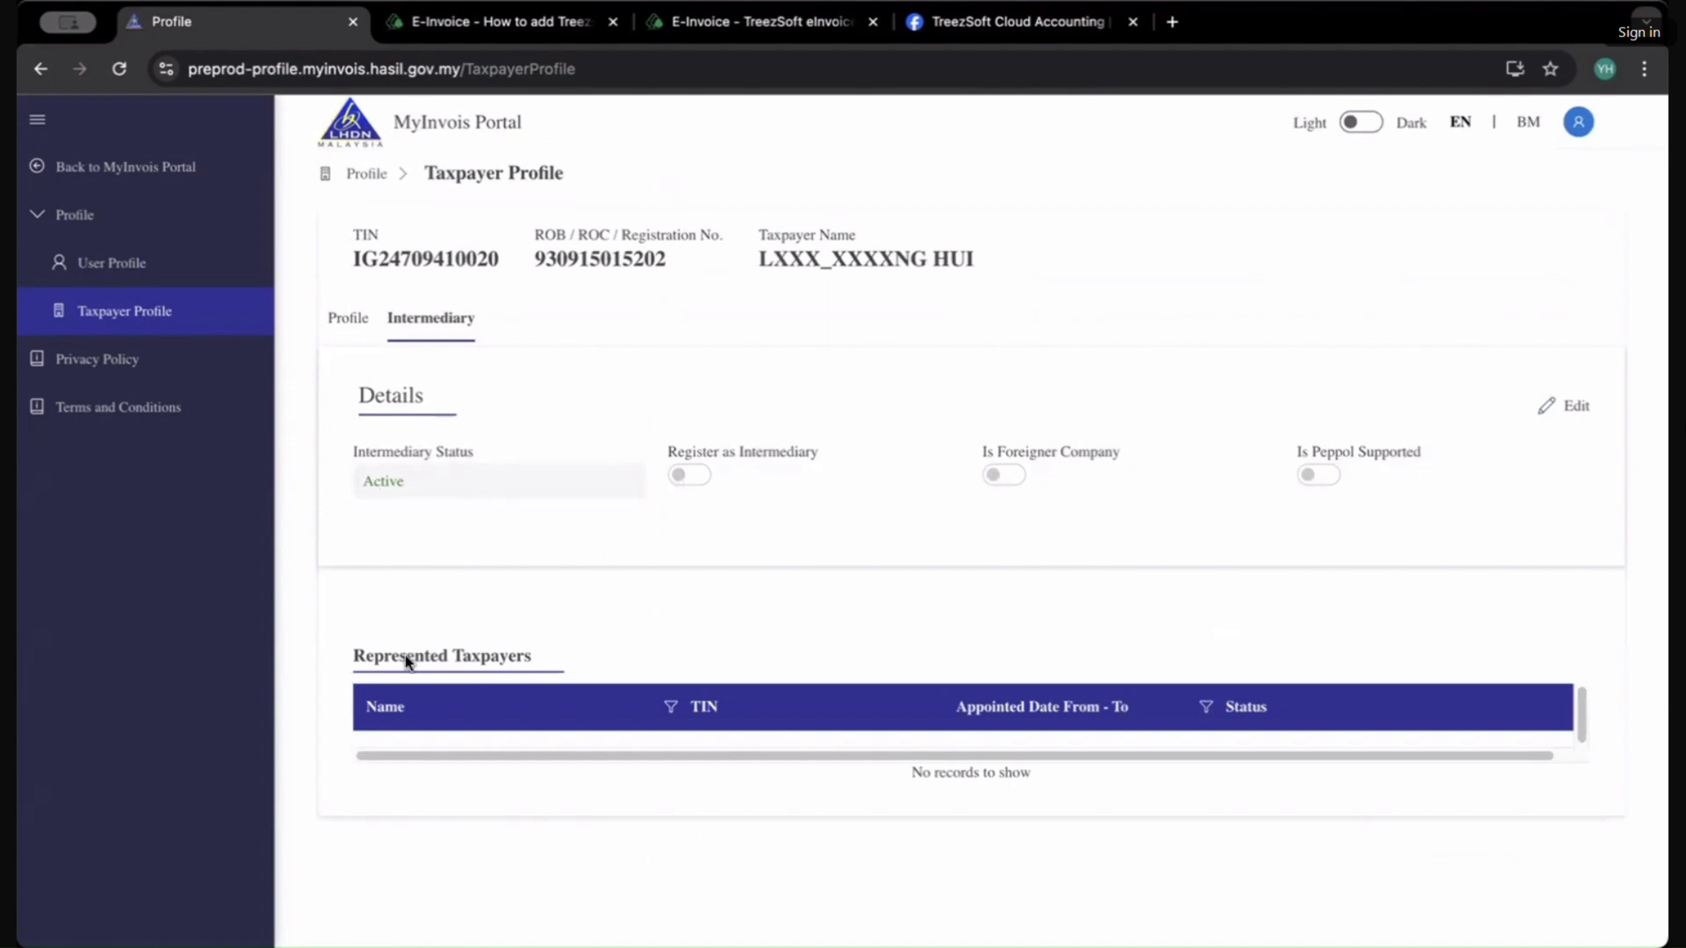
drag(464, 753, 683, 767)
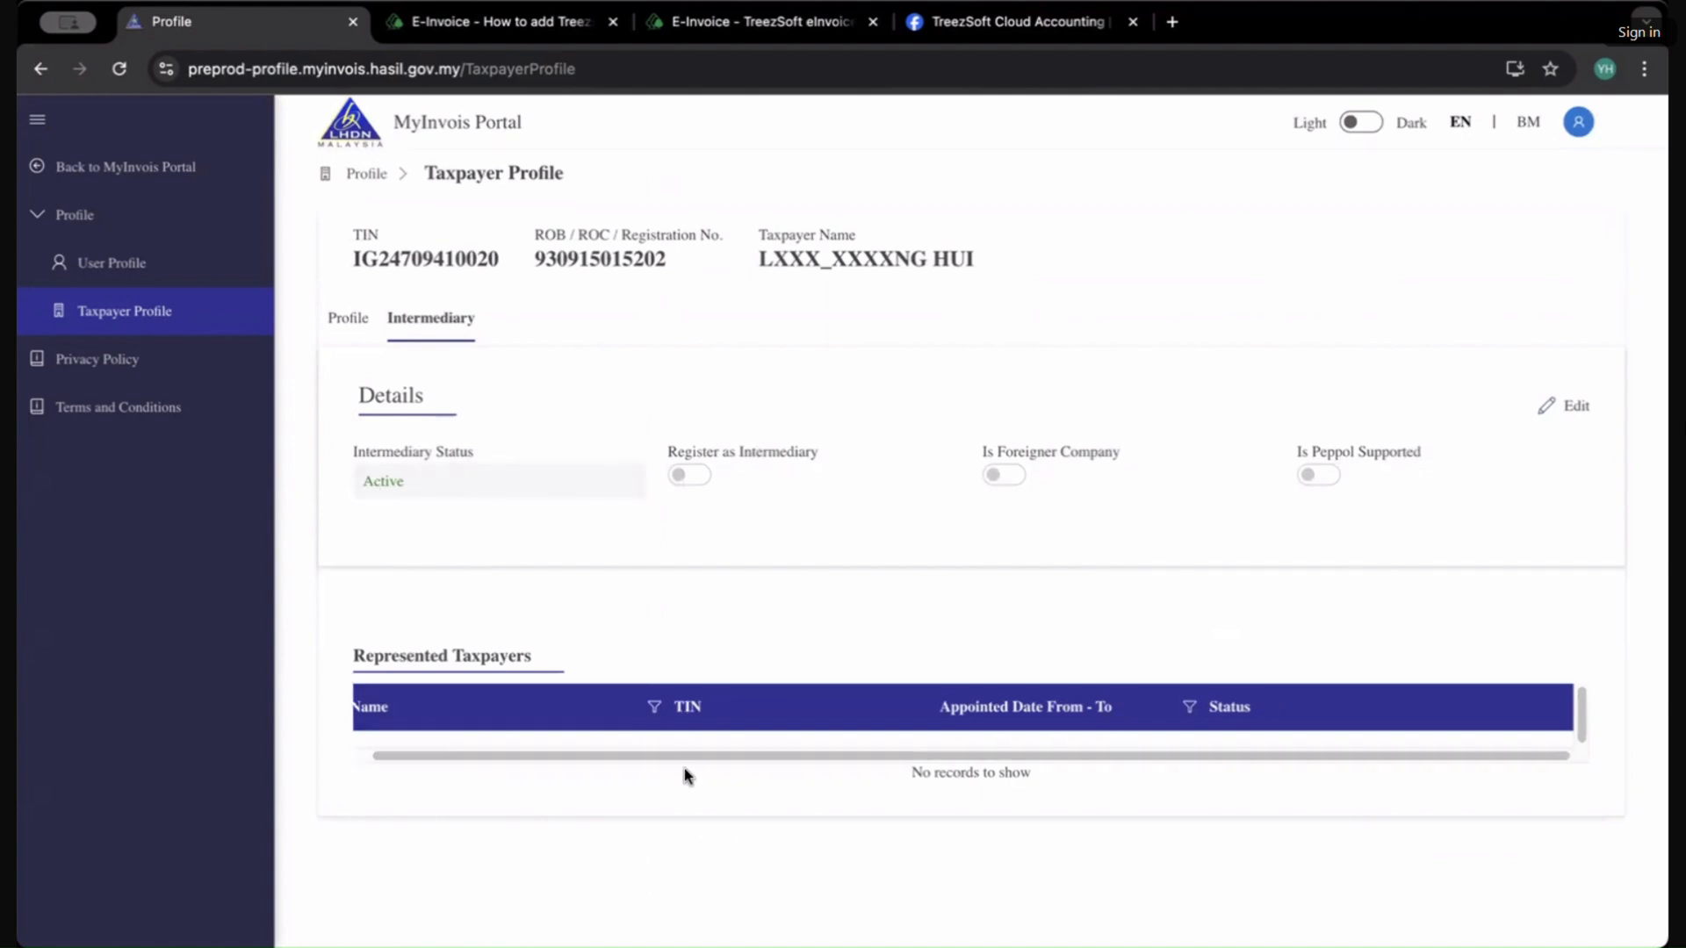
click(1571, 418)
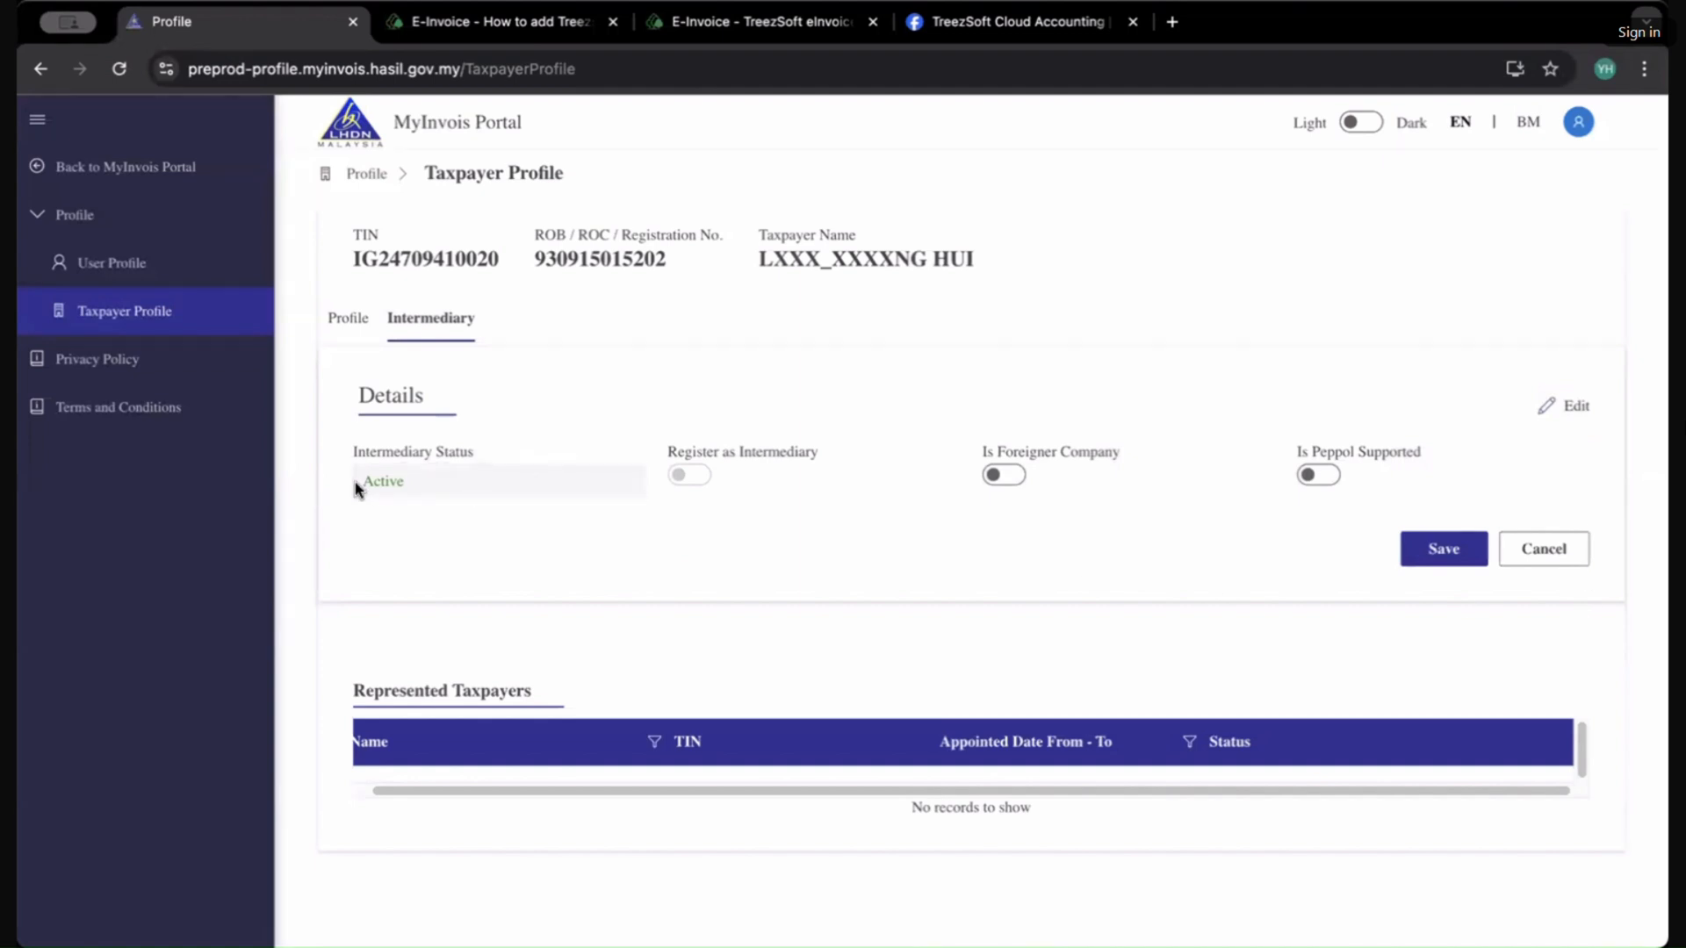
drag(355, 481, 439, 489)
scroll(660, 609, down, 1)
scroll(646, 658, up, 1)
drag(570, 790, 544, 788)
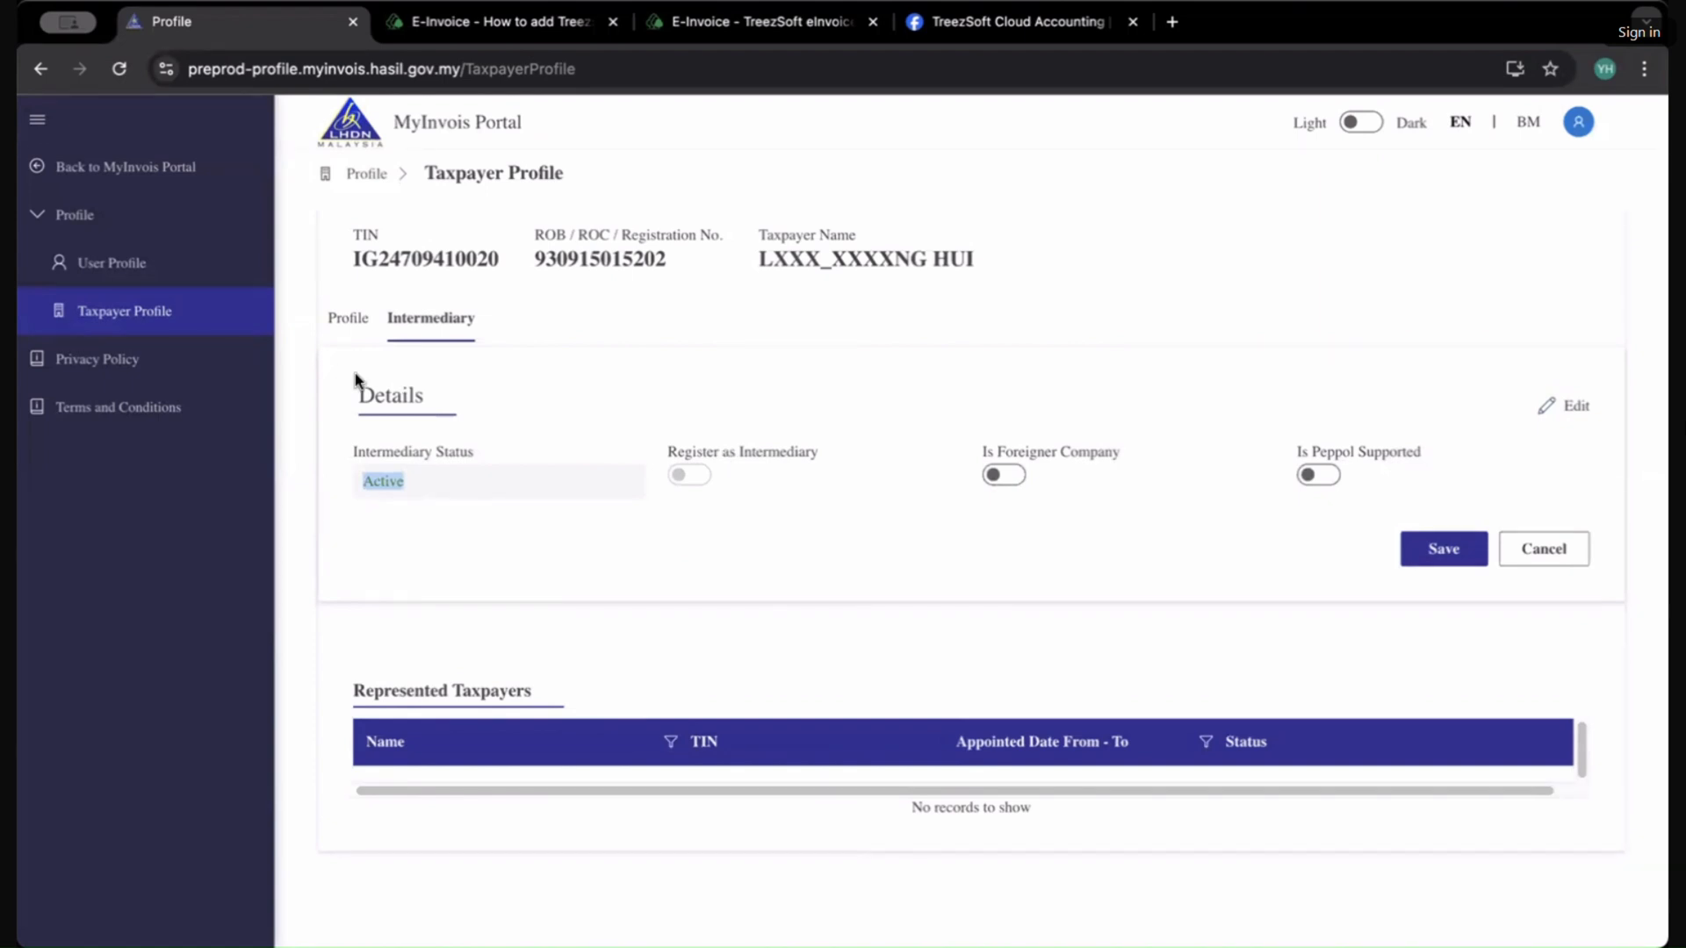
Step: Return to the intermediary article, scroll through steps 8 and 9, and highlight step 9's success sentence
click(453, 33)
scroll(556, 339, down, 5)
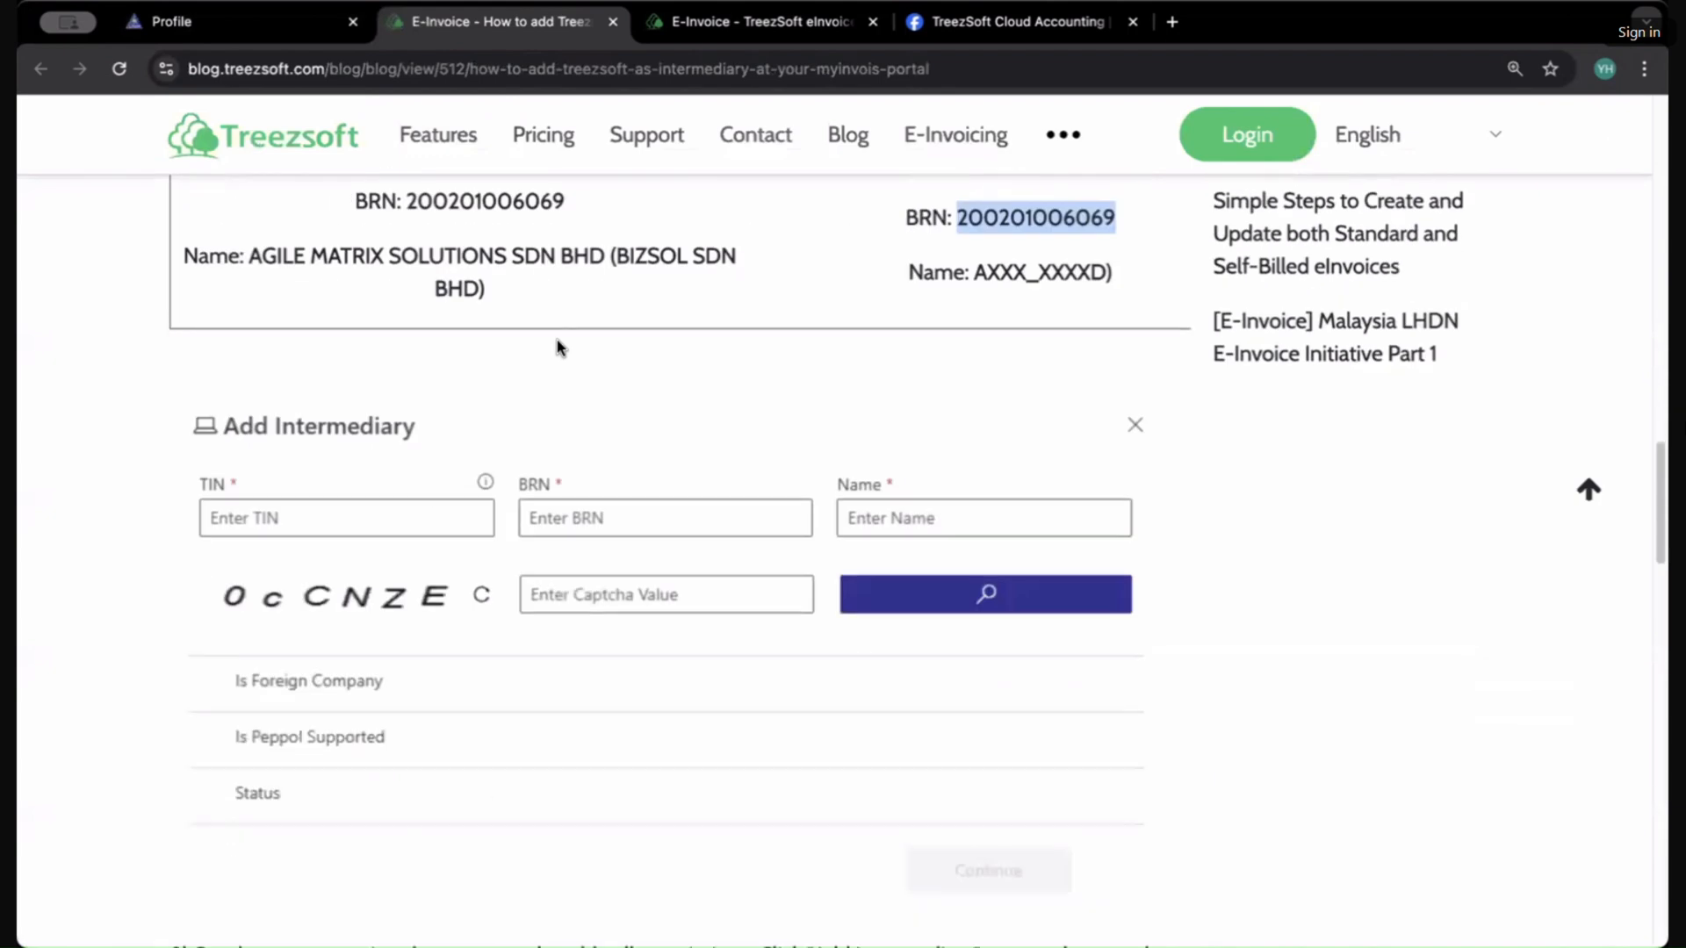
scroll(798, 410, up, 3)
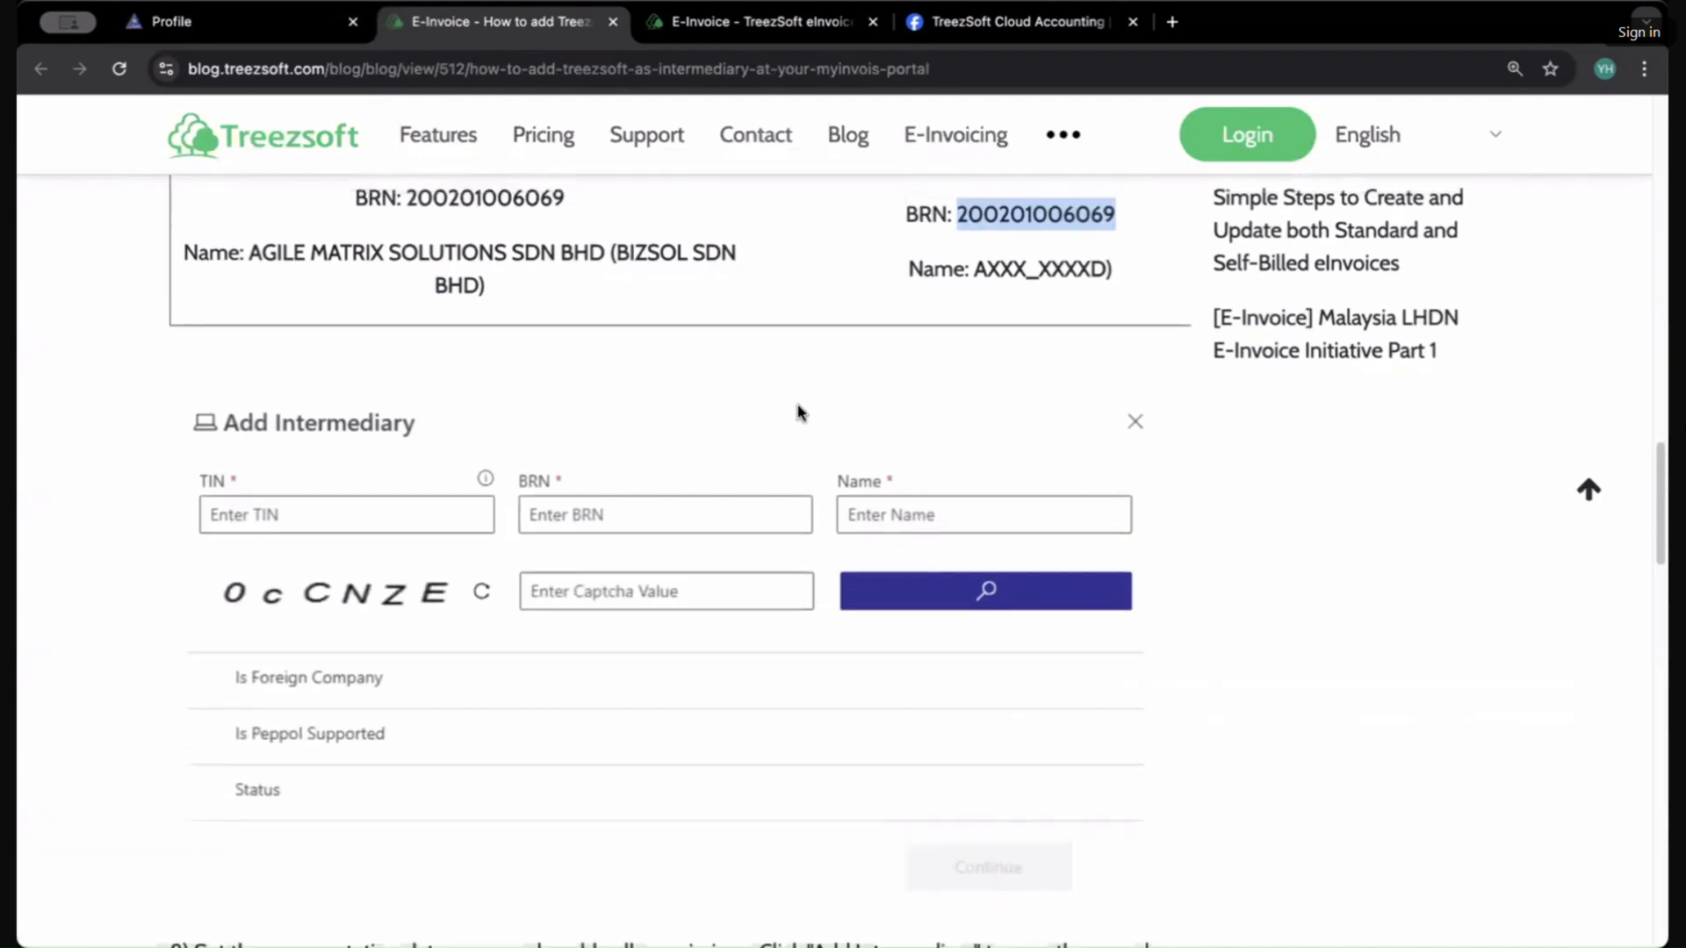
scroll(345, 730, down, 3)
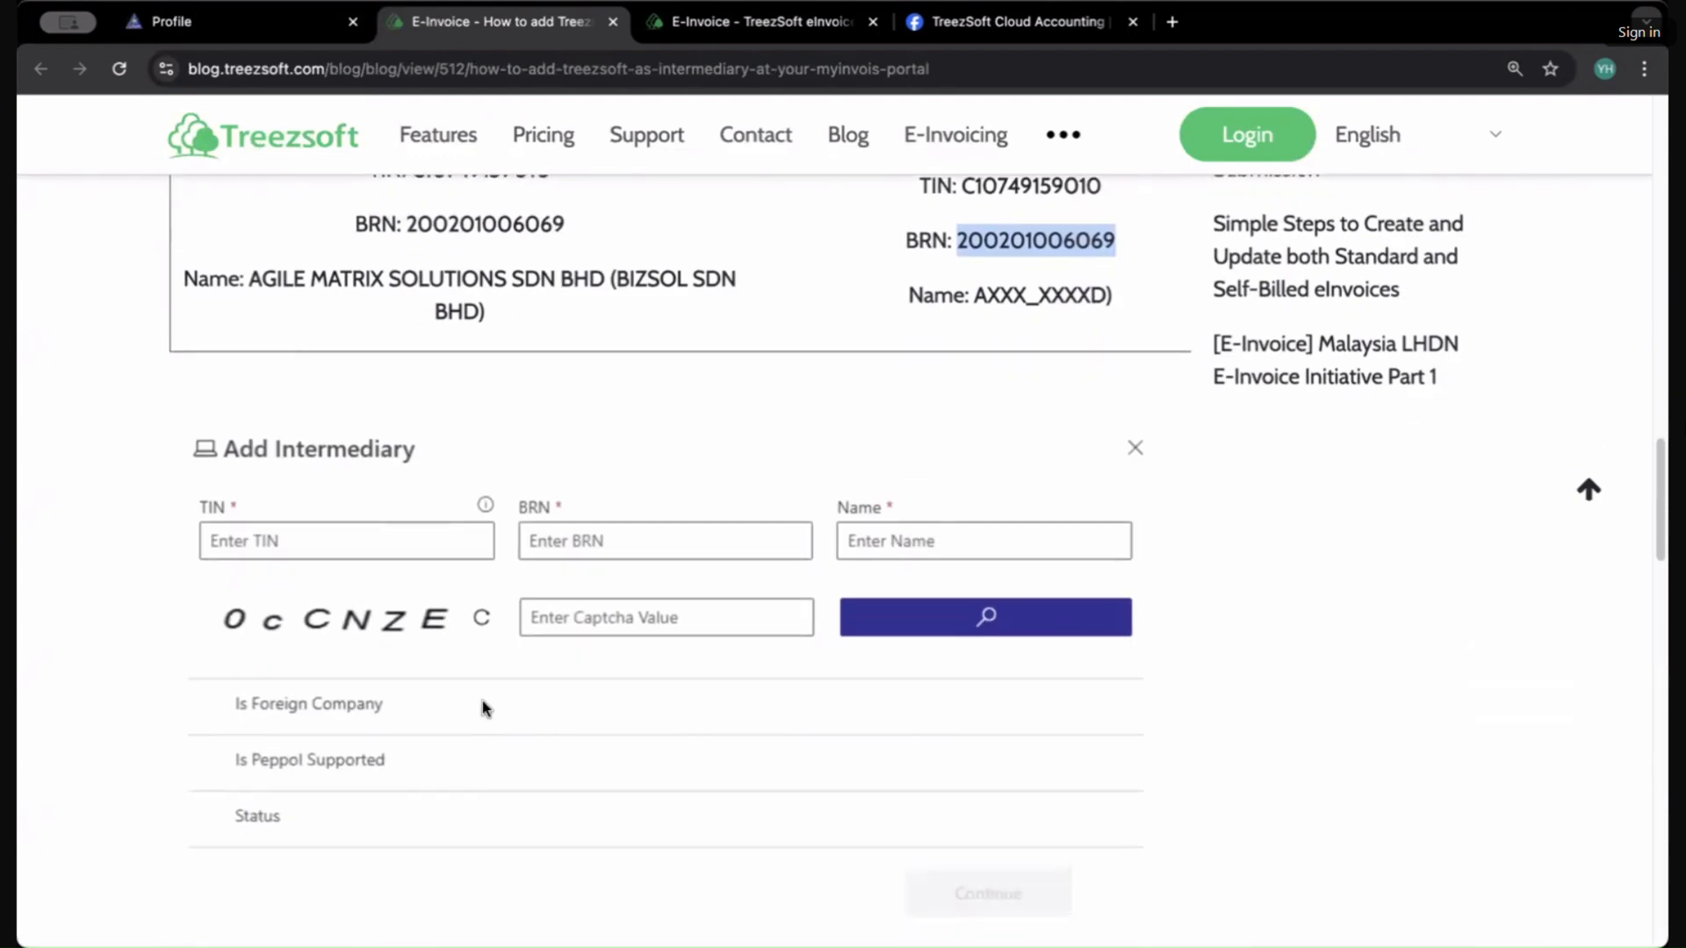
scroll(395, 767, down, 5)
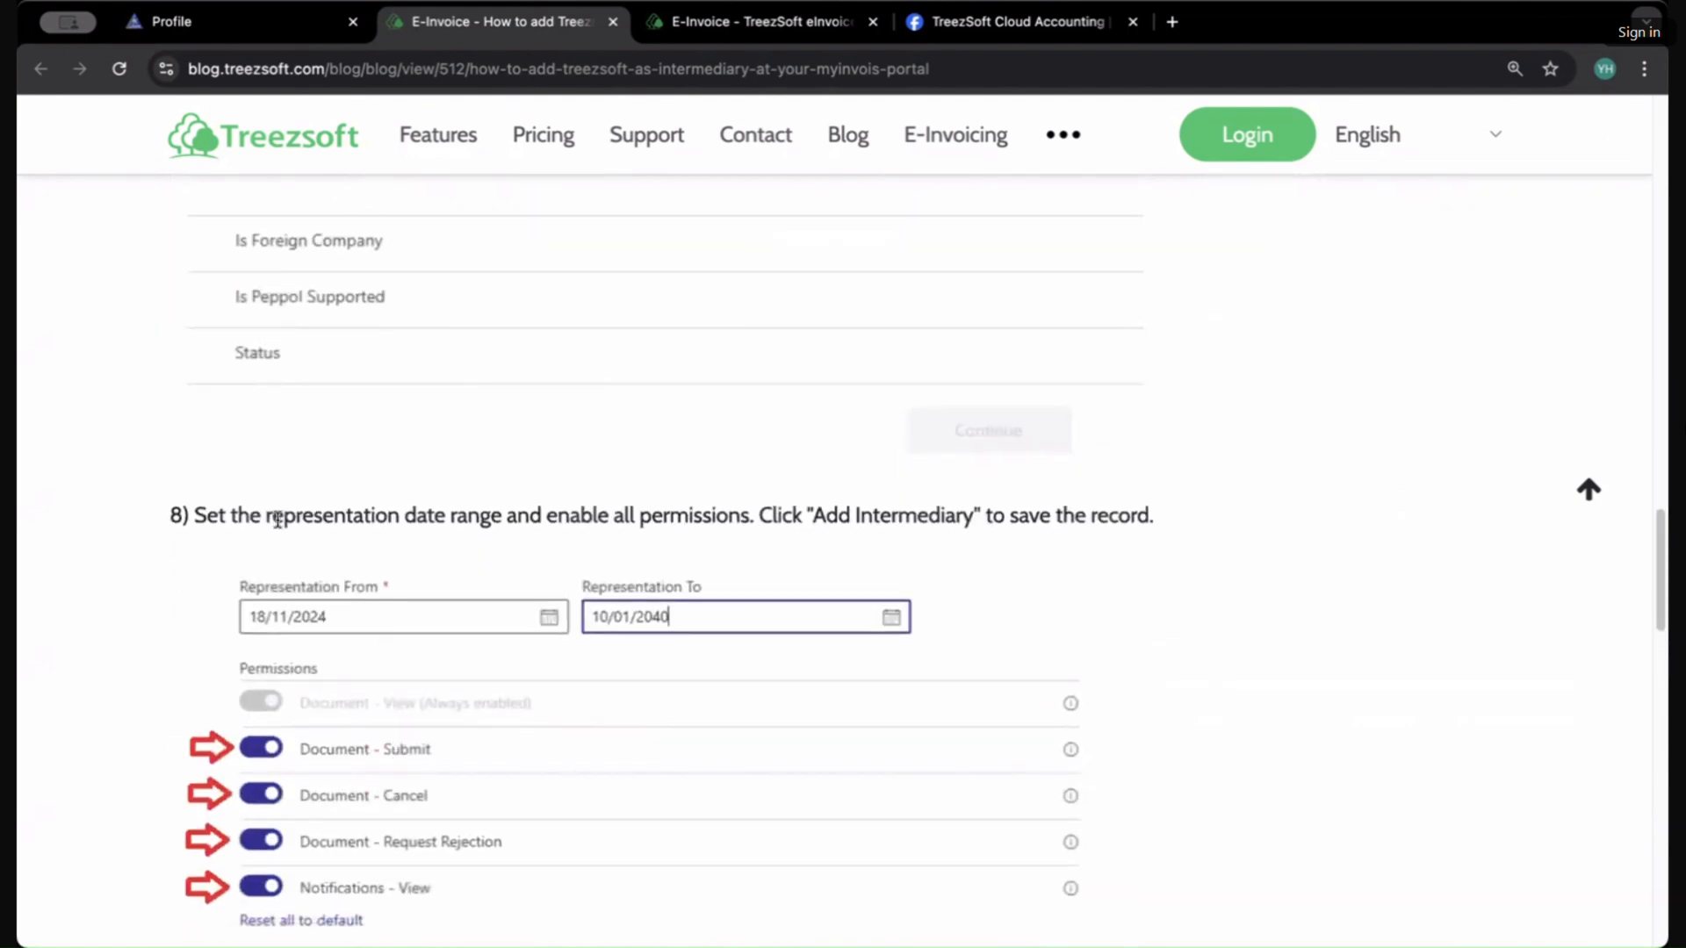
scroll(786, 604, down, 3)
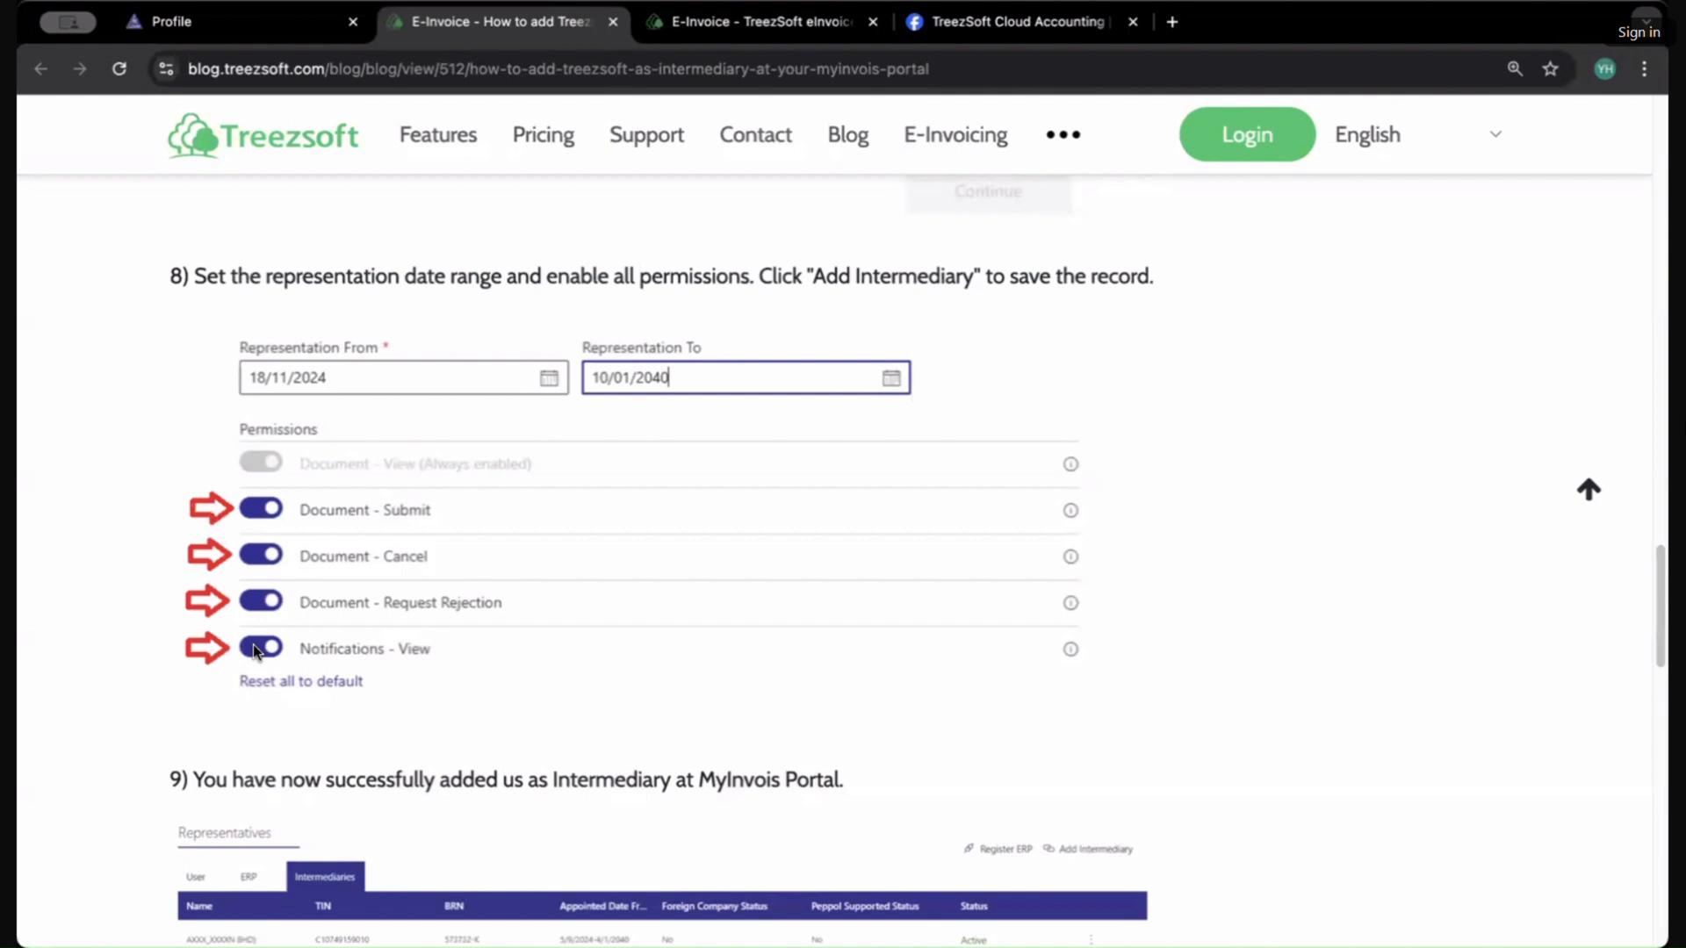
scroll(450, 712, down, 5)
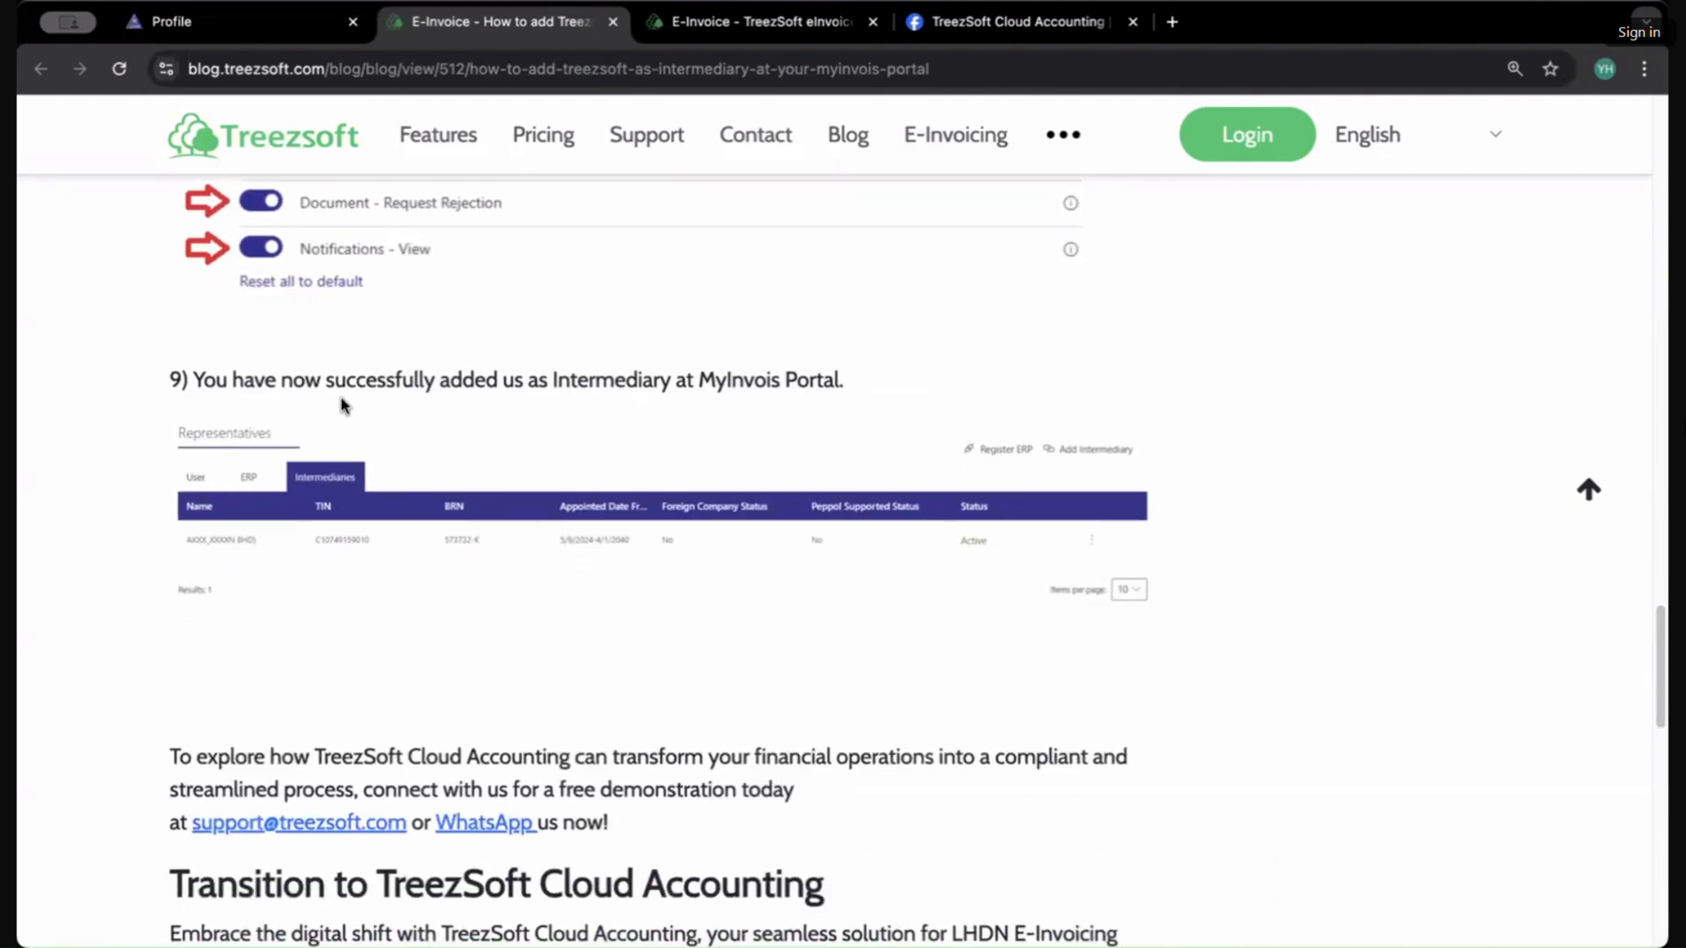
drag(333, 379, 787, 378)
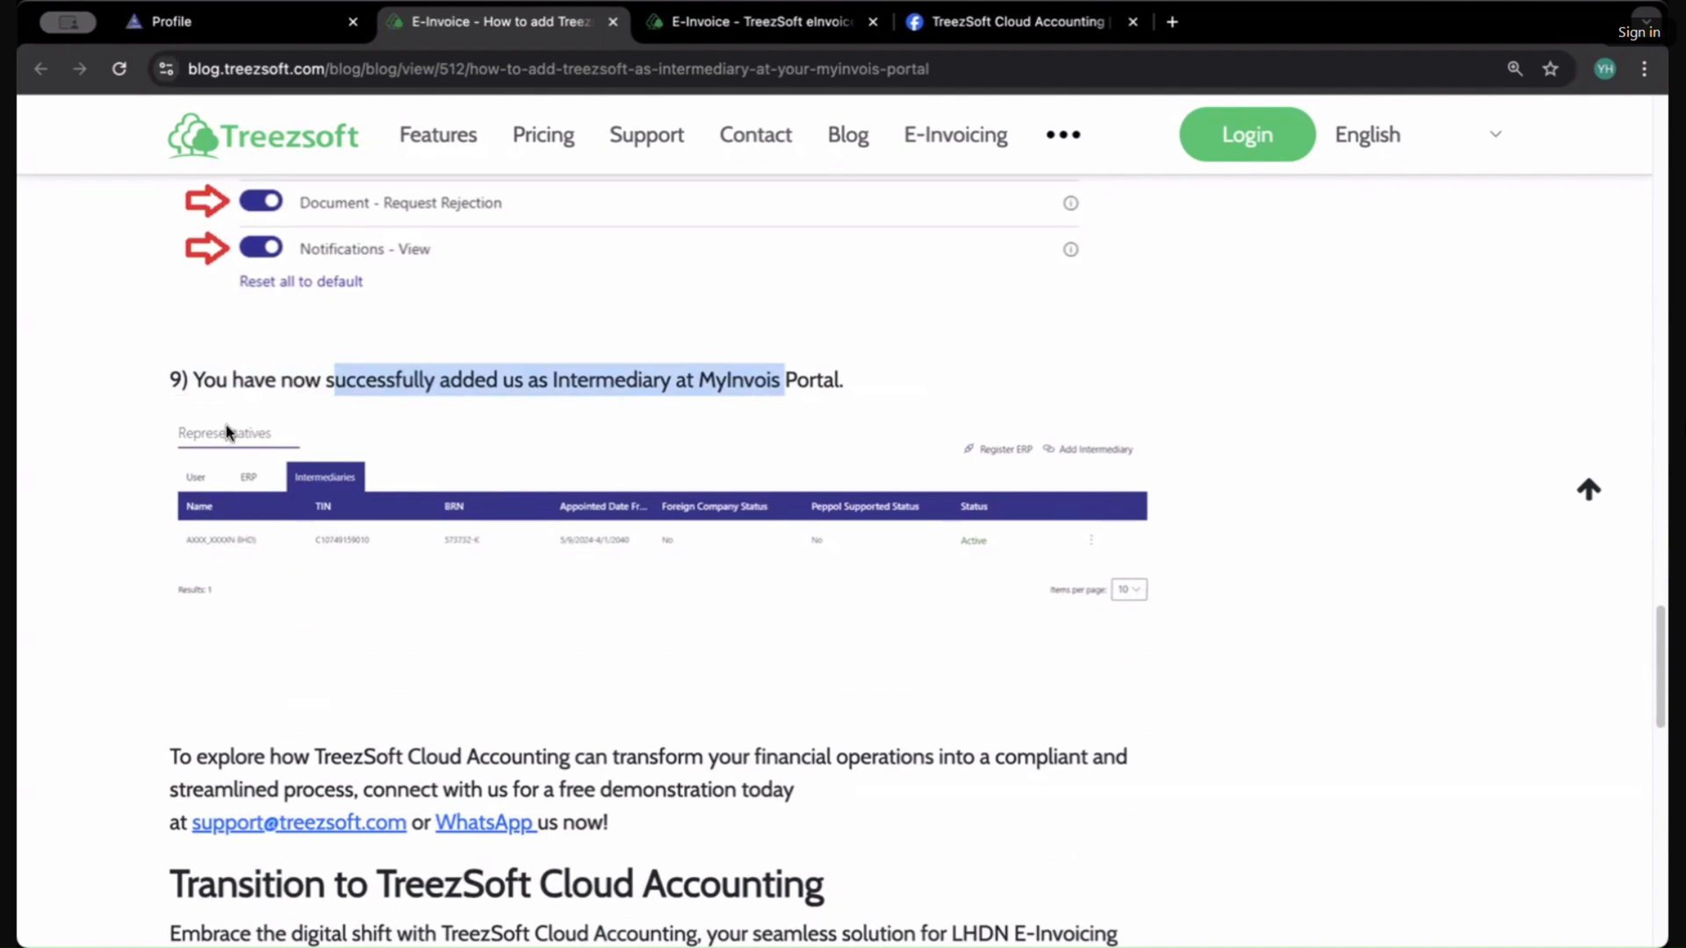
scroll(403, 621, down, 1)
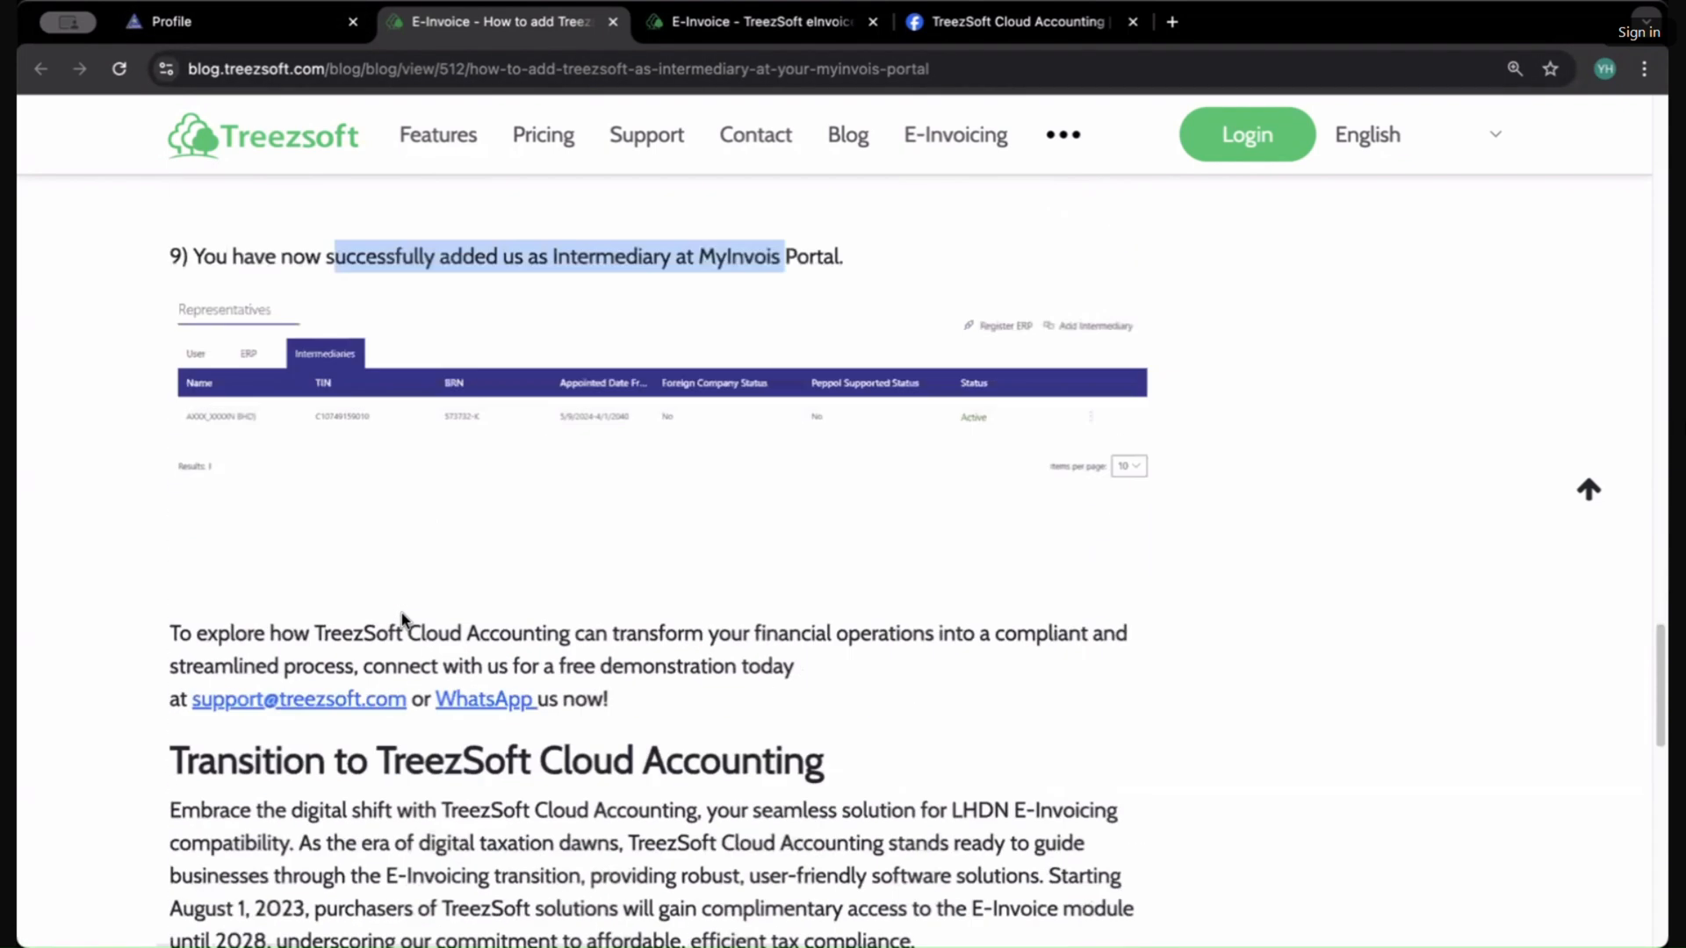
scroll(403, 620, up, 5)
scroll(403, 621, up, 1)
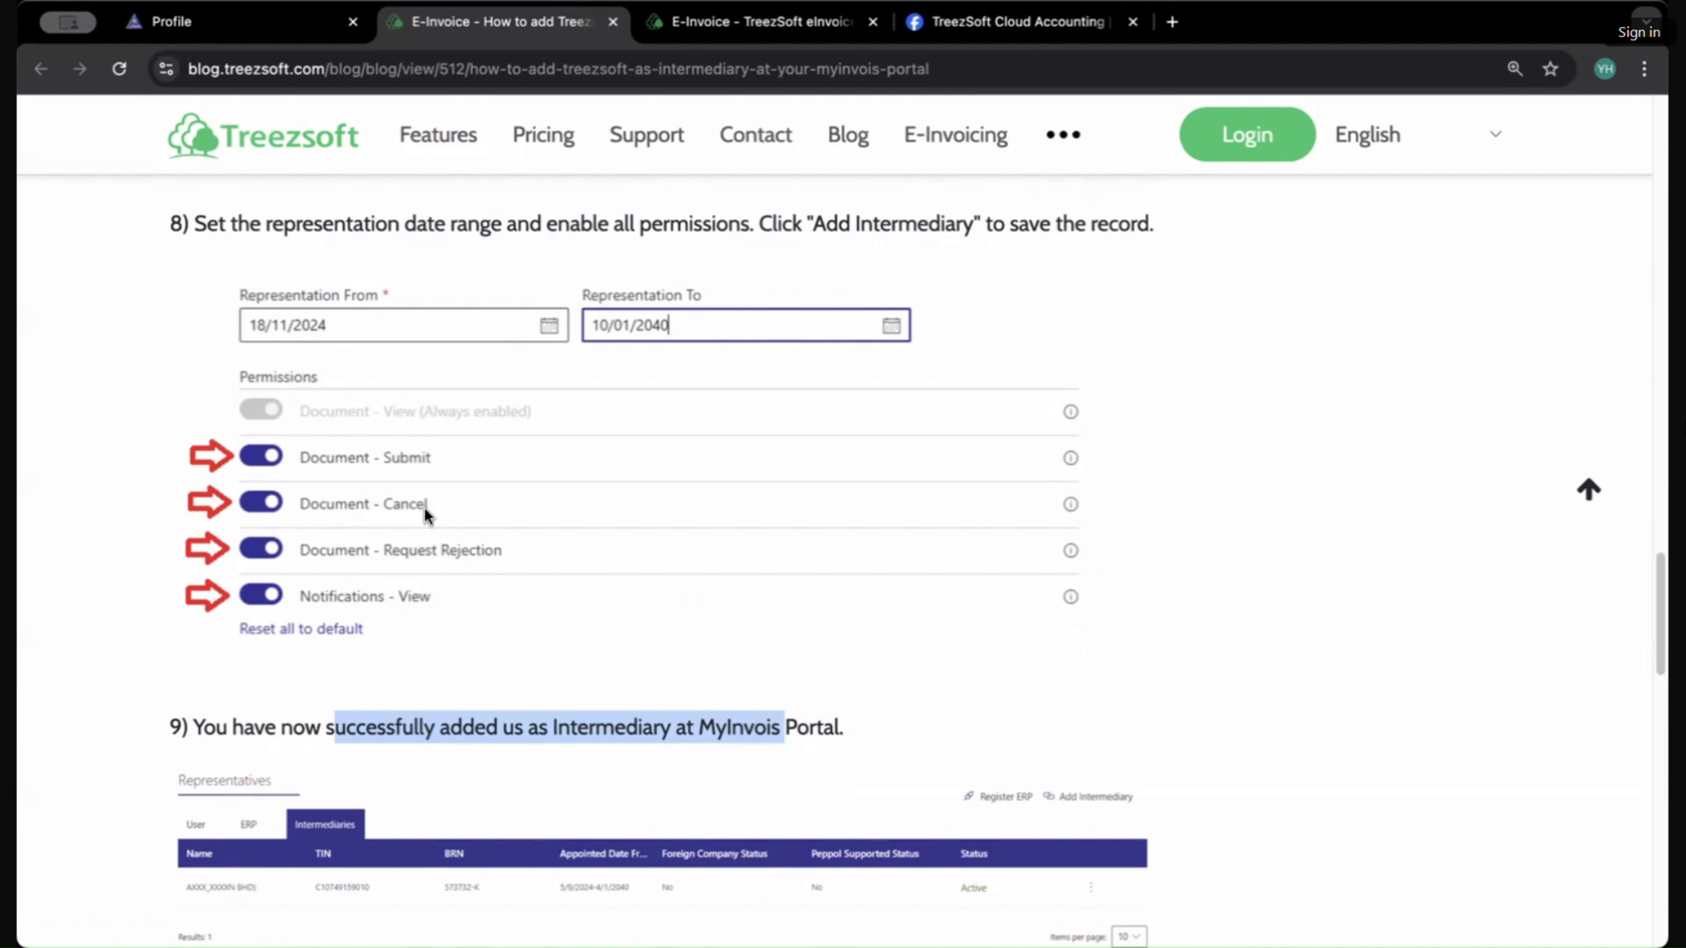
Step: Open treezsoft.com in a new tab and go to its Login page
click(741, 39)
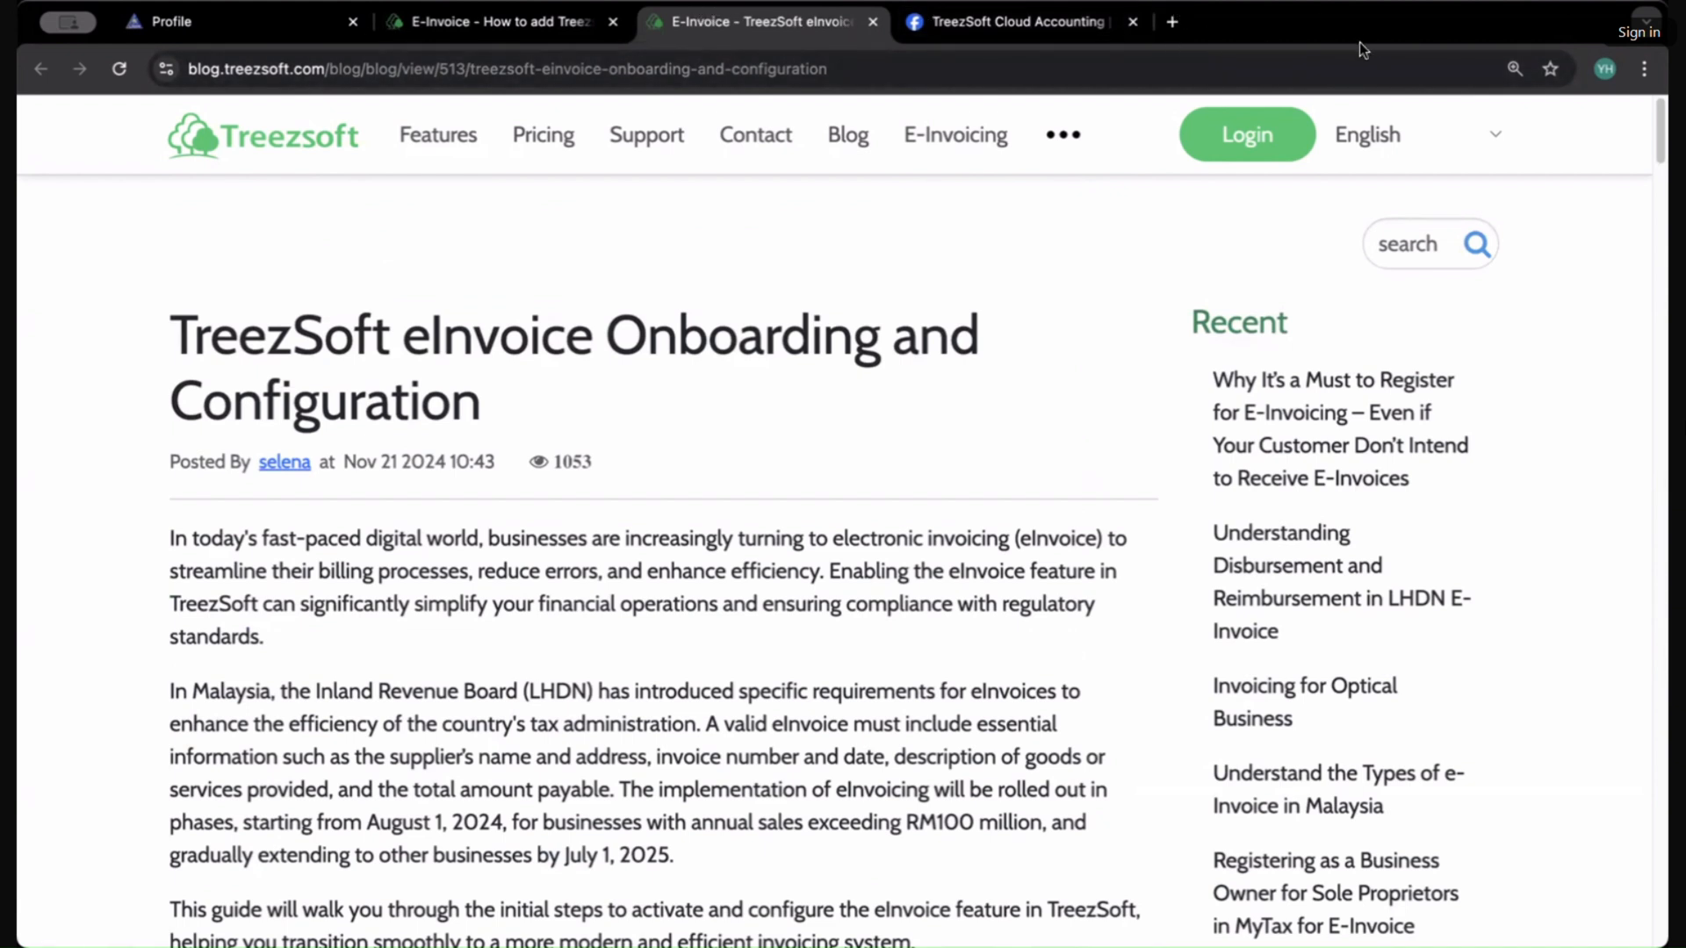
click(1163, 30)
text(www.)
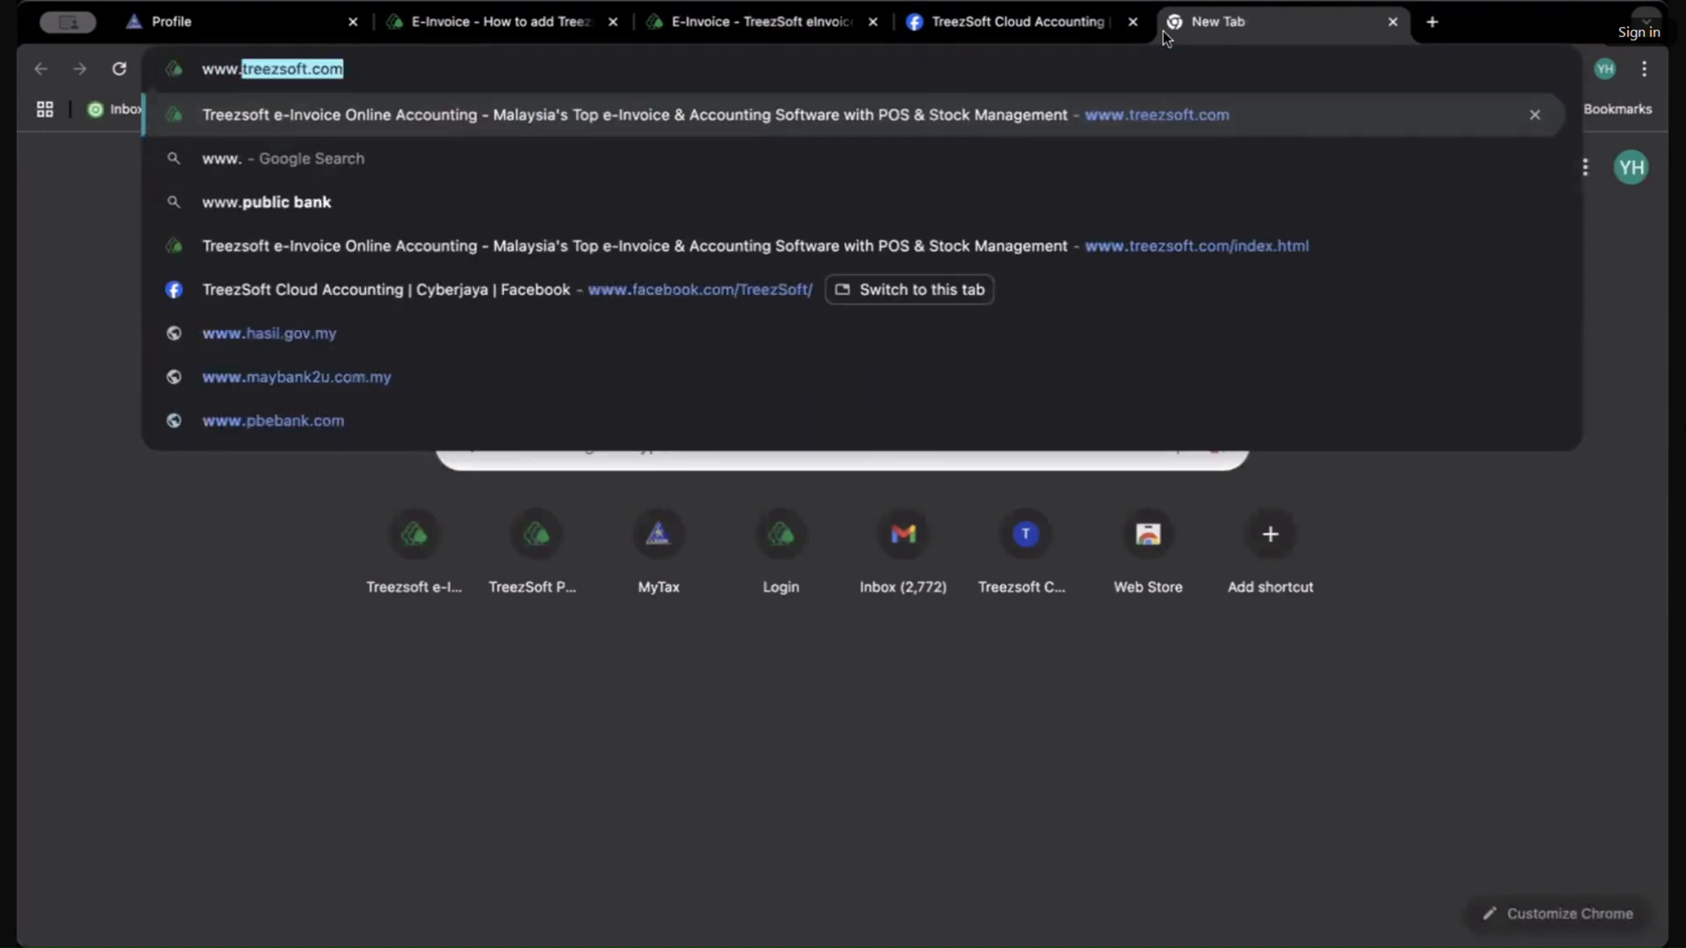
key(Return)
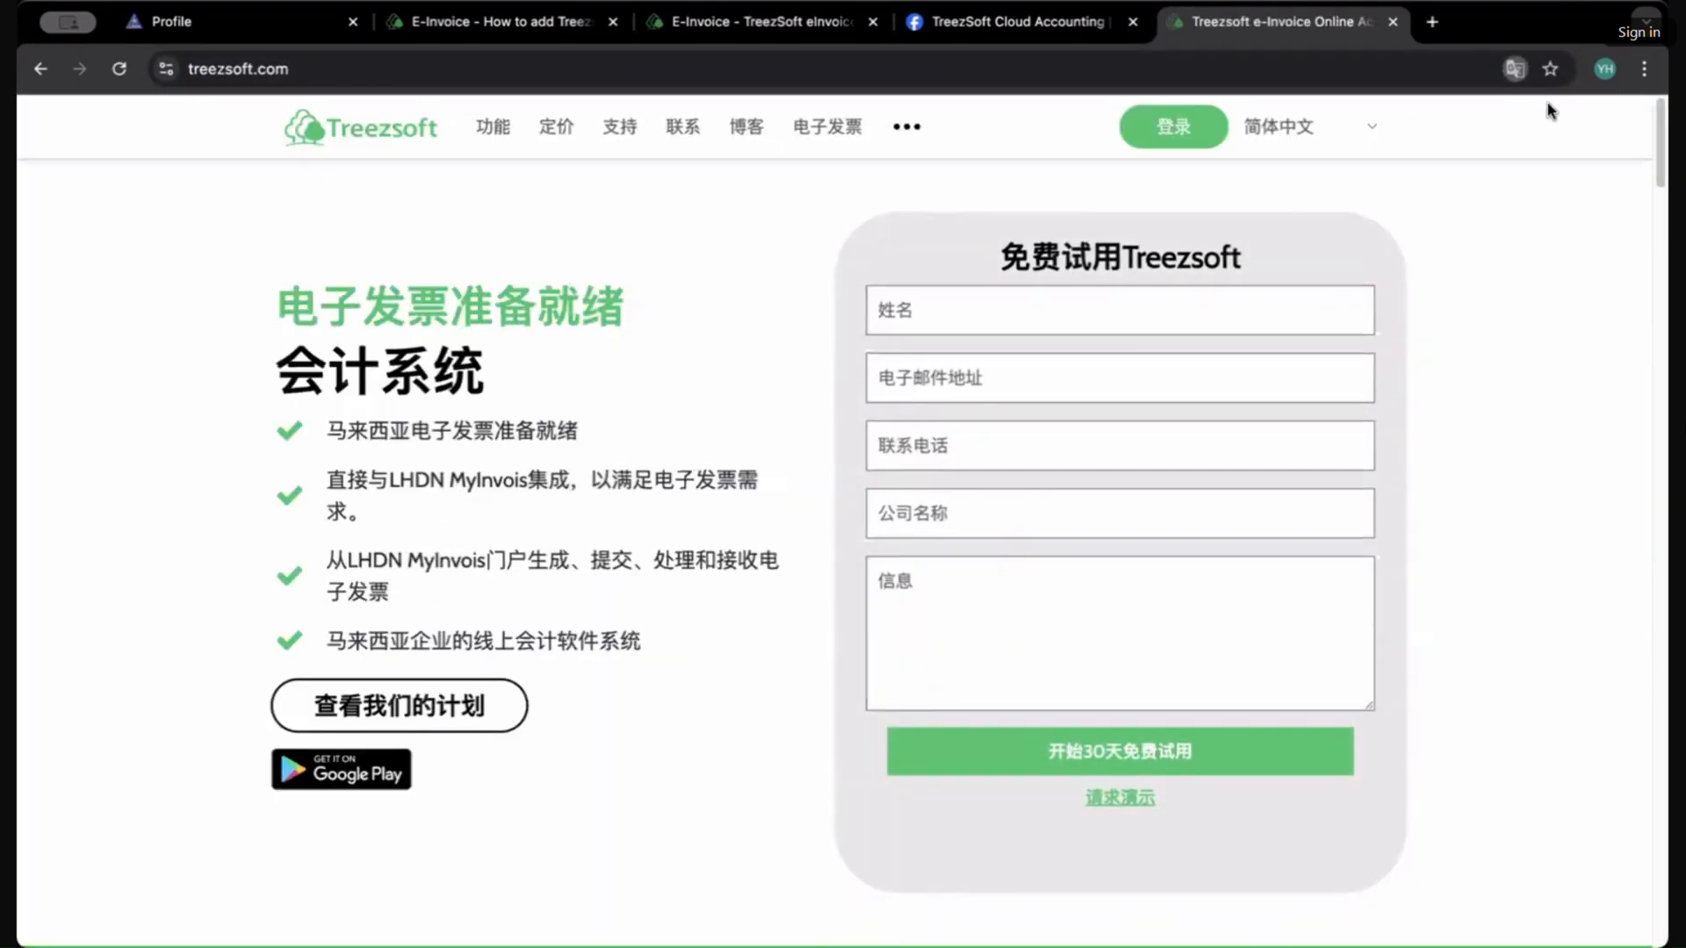
click(1343, 132)
click(1282, 99)
click(1173, 130)
click(1174, 176)
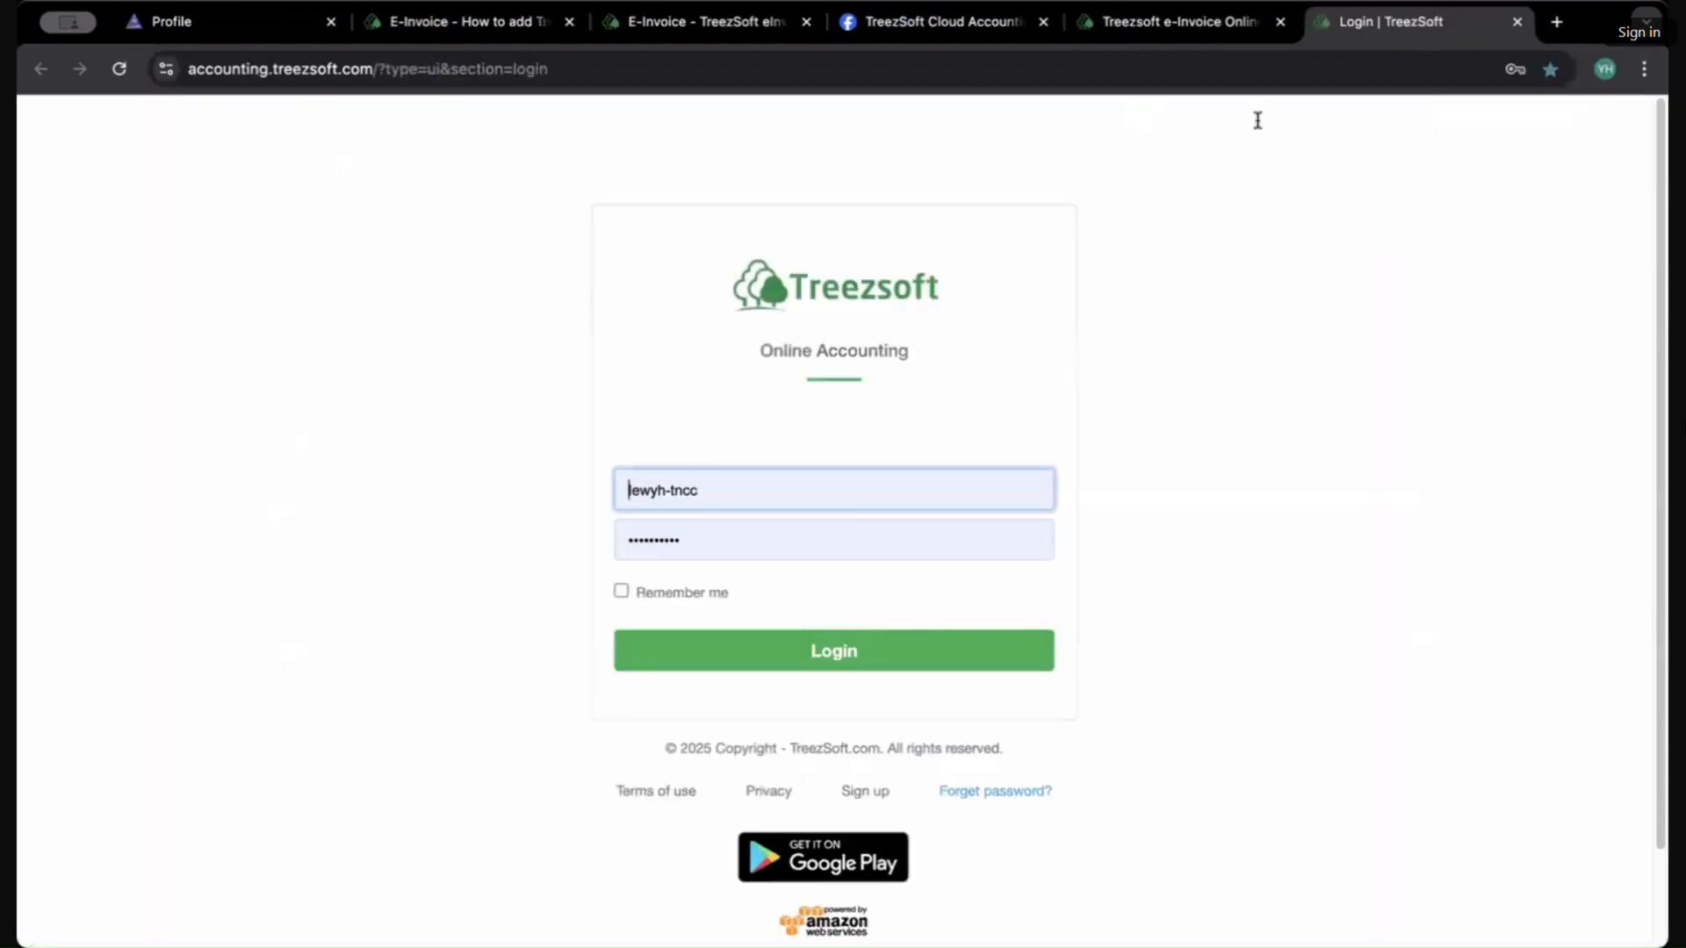
Step: Close the Treezsoft homepage tab and log in to Online Accounting with a saved account's credentials
click(1280, 21)
click(780, 487)
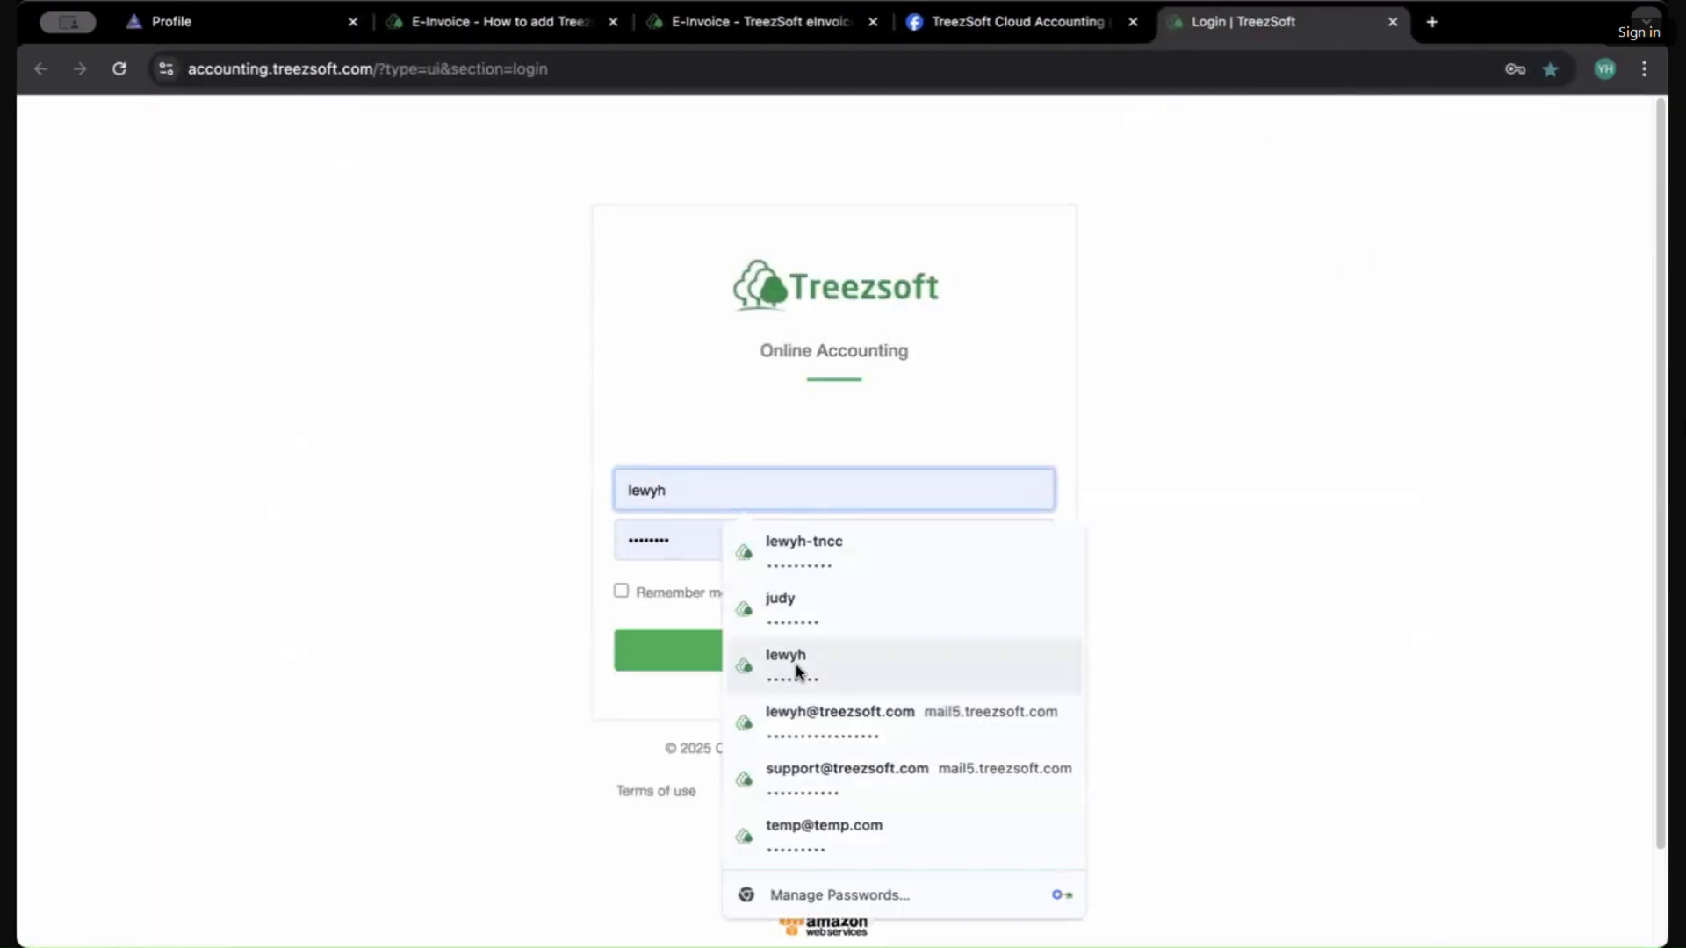
click(782, 623)
click(761, 649)
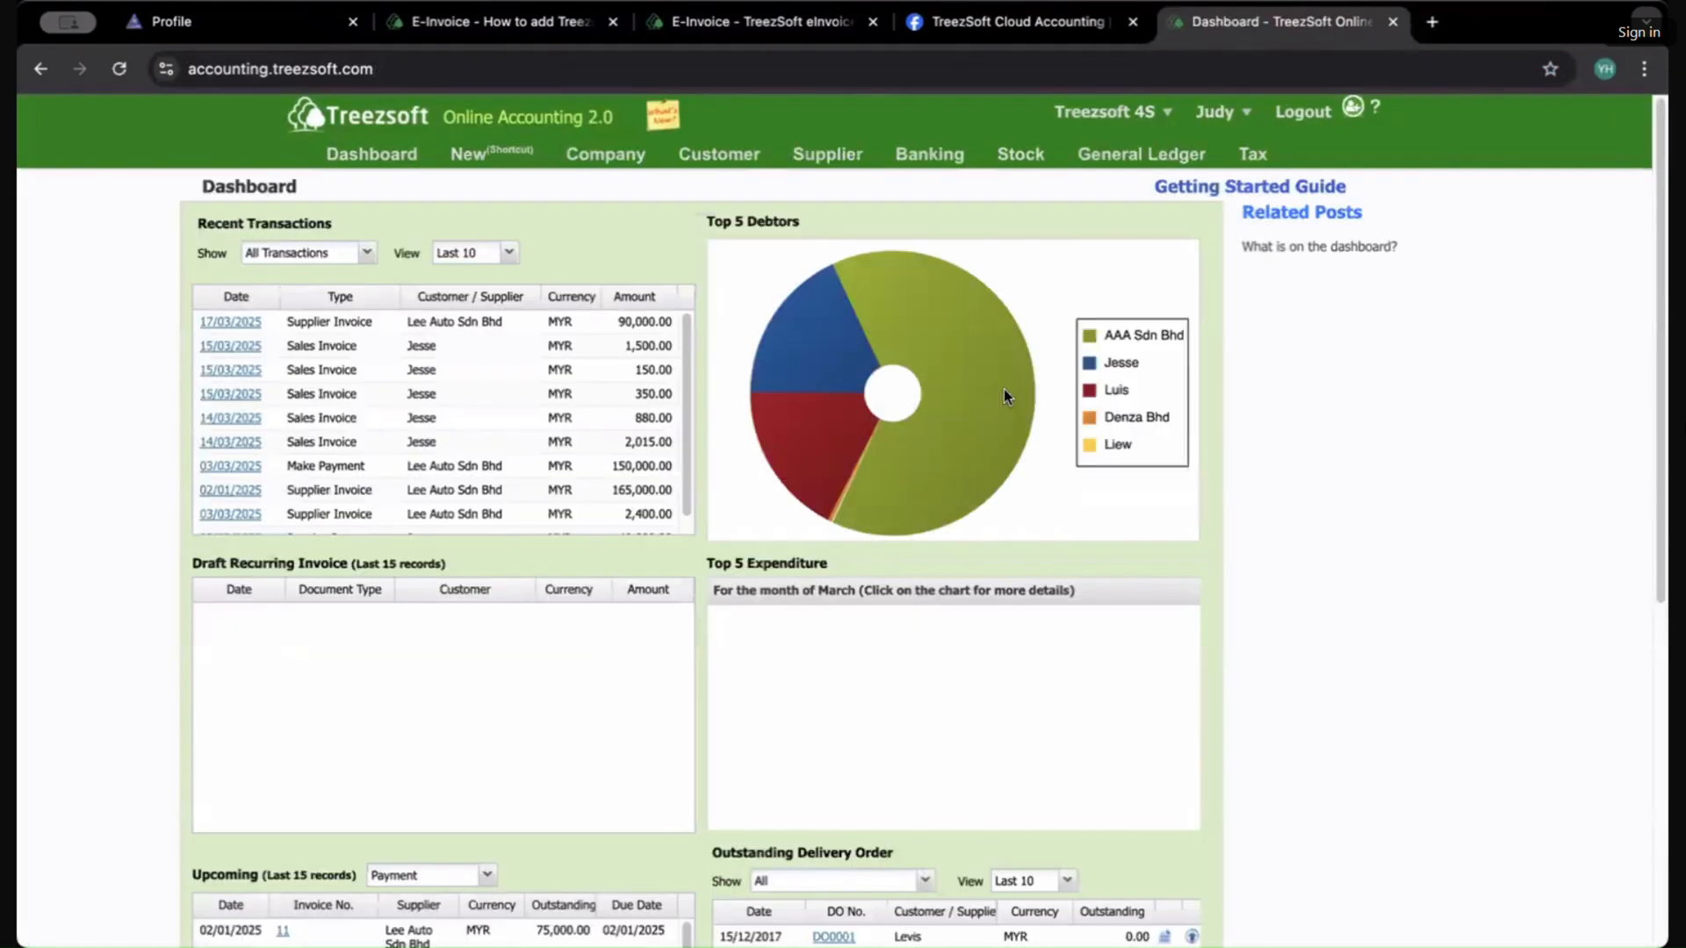
Step: Set the browser zoom to 125% and scroll over the Treezsoft dashboard
click(1644, 69)
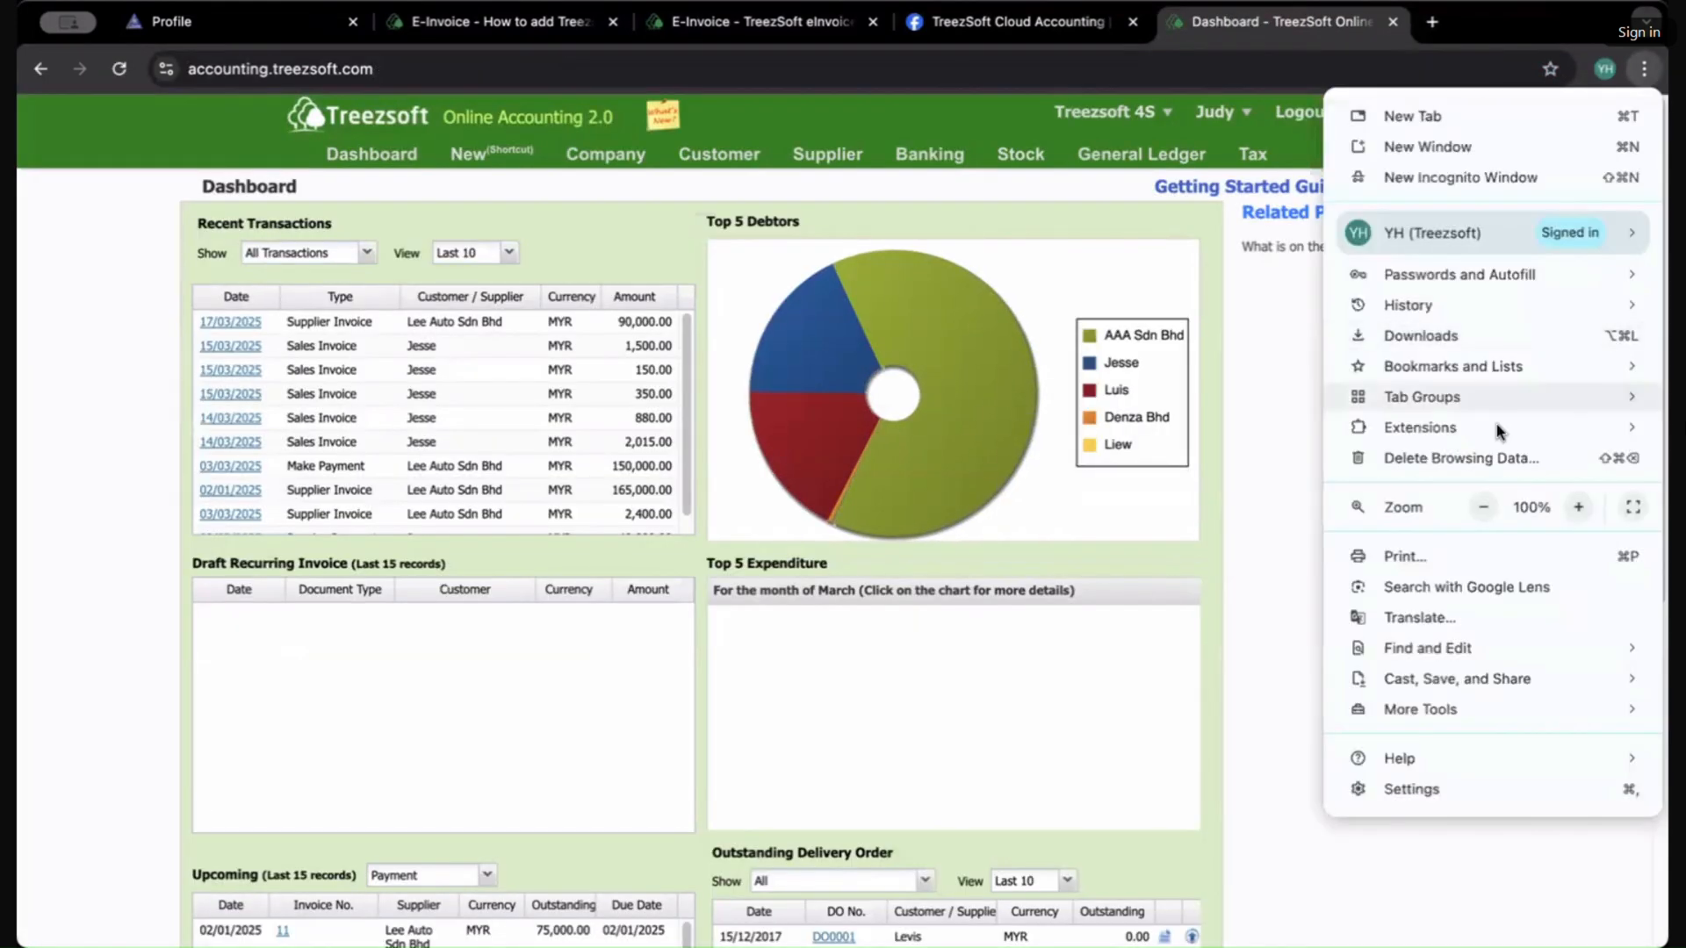
click(1577, 507)
click(1578, 508)
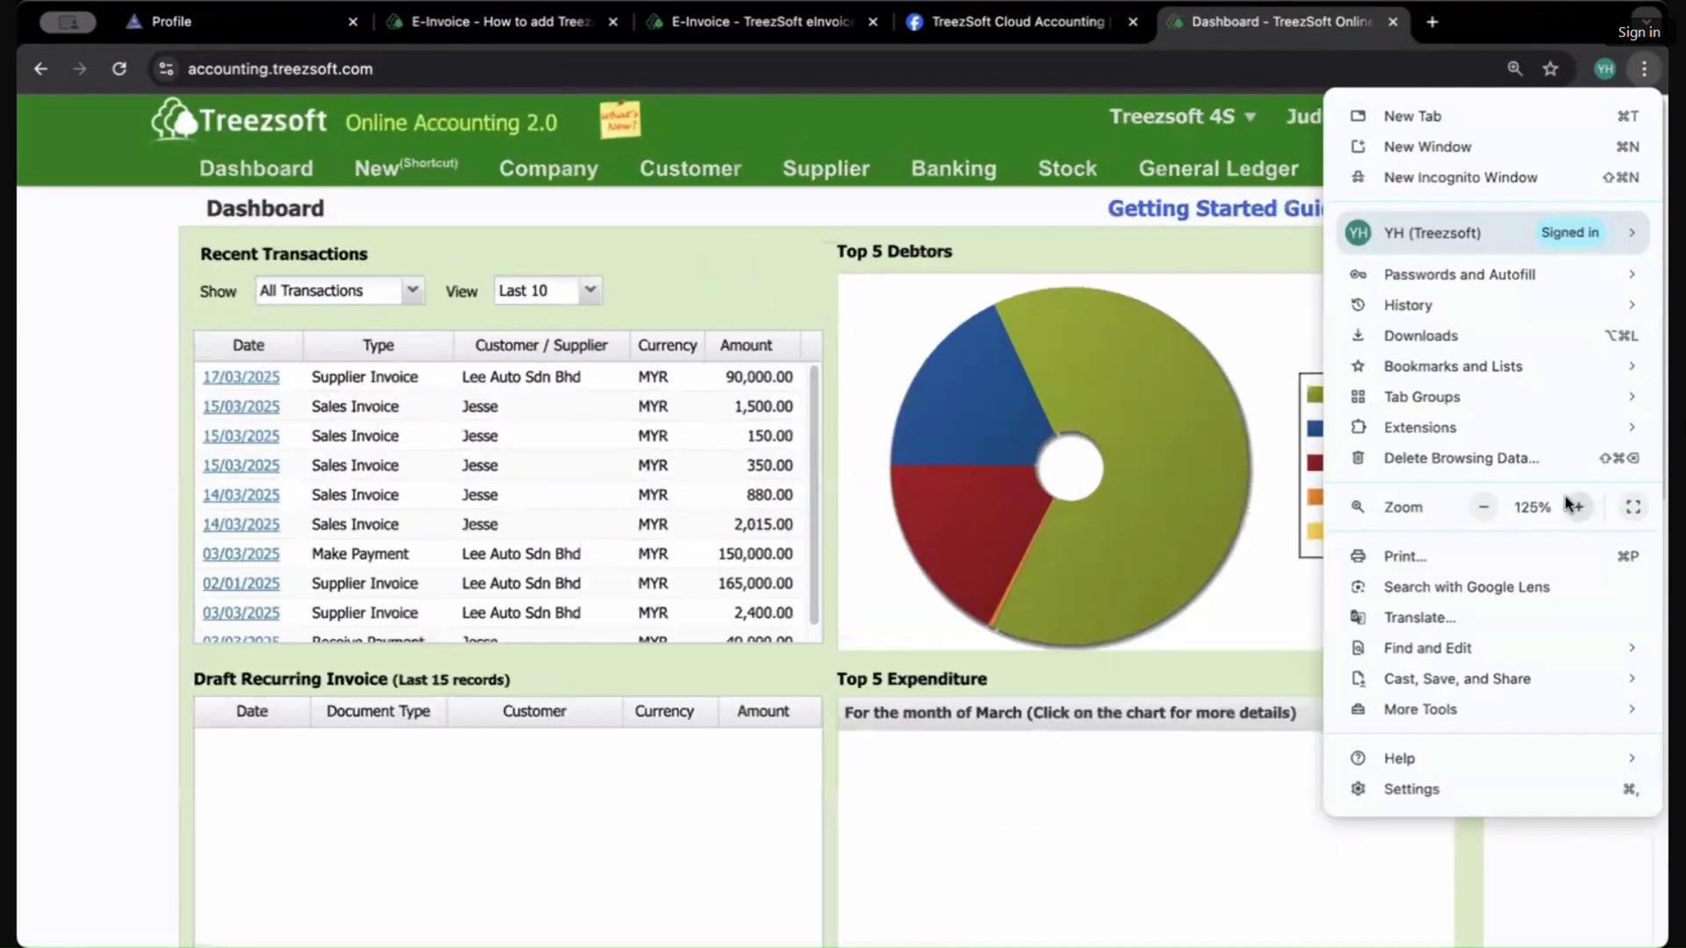
click(50, 593)
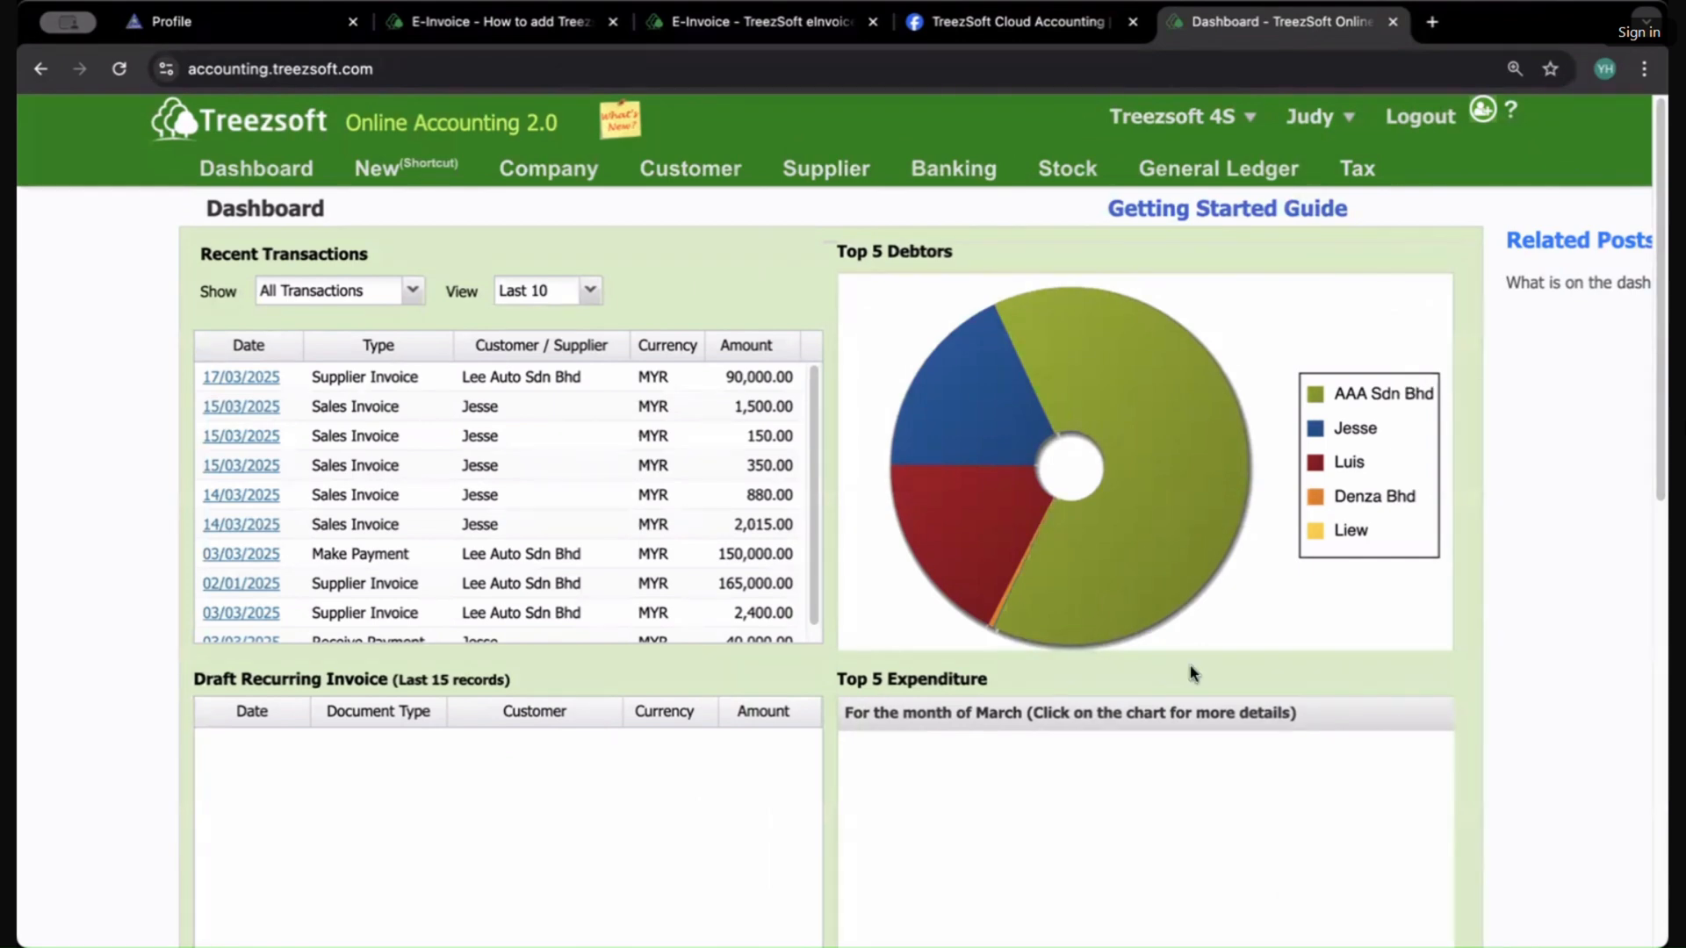
scroll(1190, 671, down, 3)
scroll(1190, 672, down, 5)
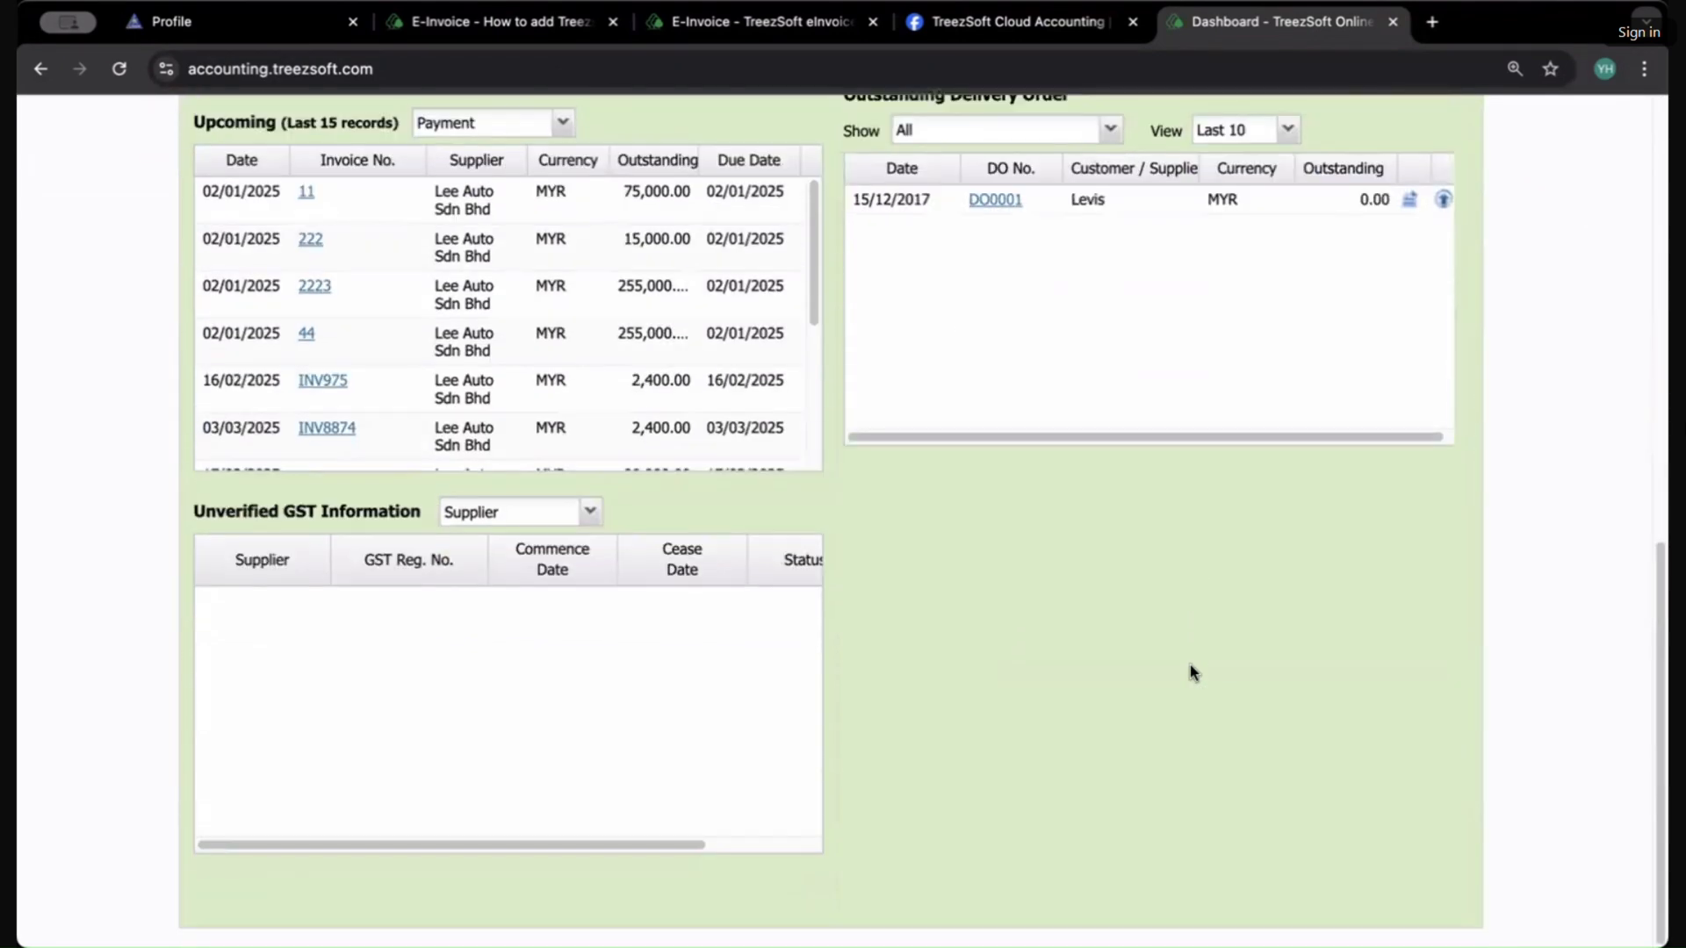
scroll(1191, 672, up, 8)
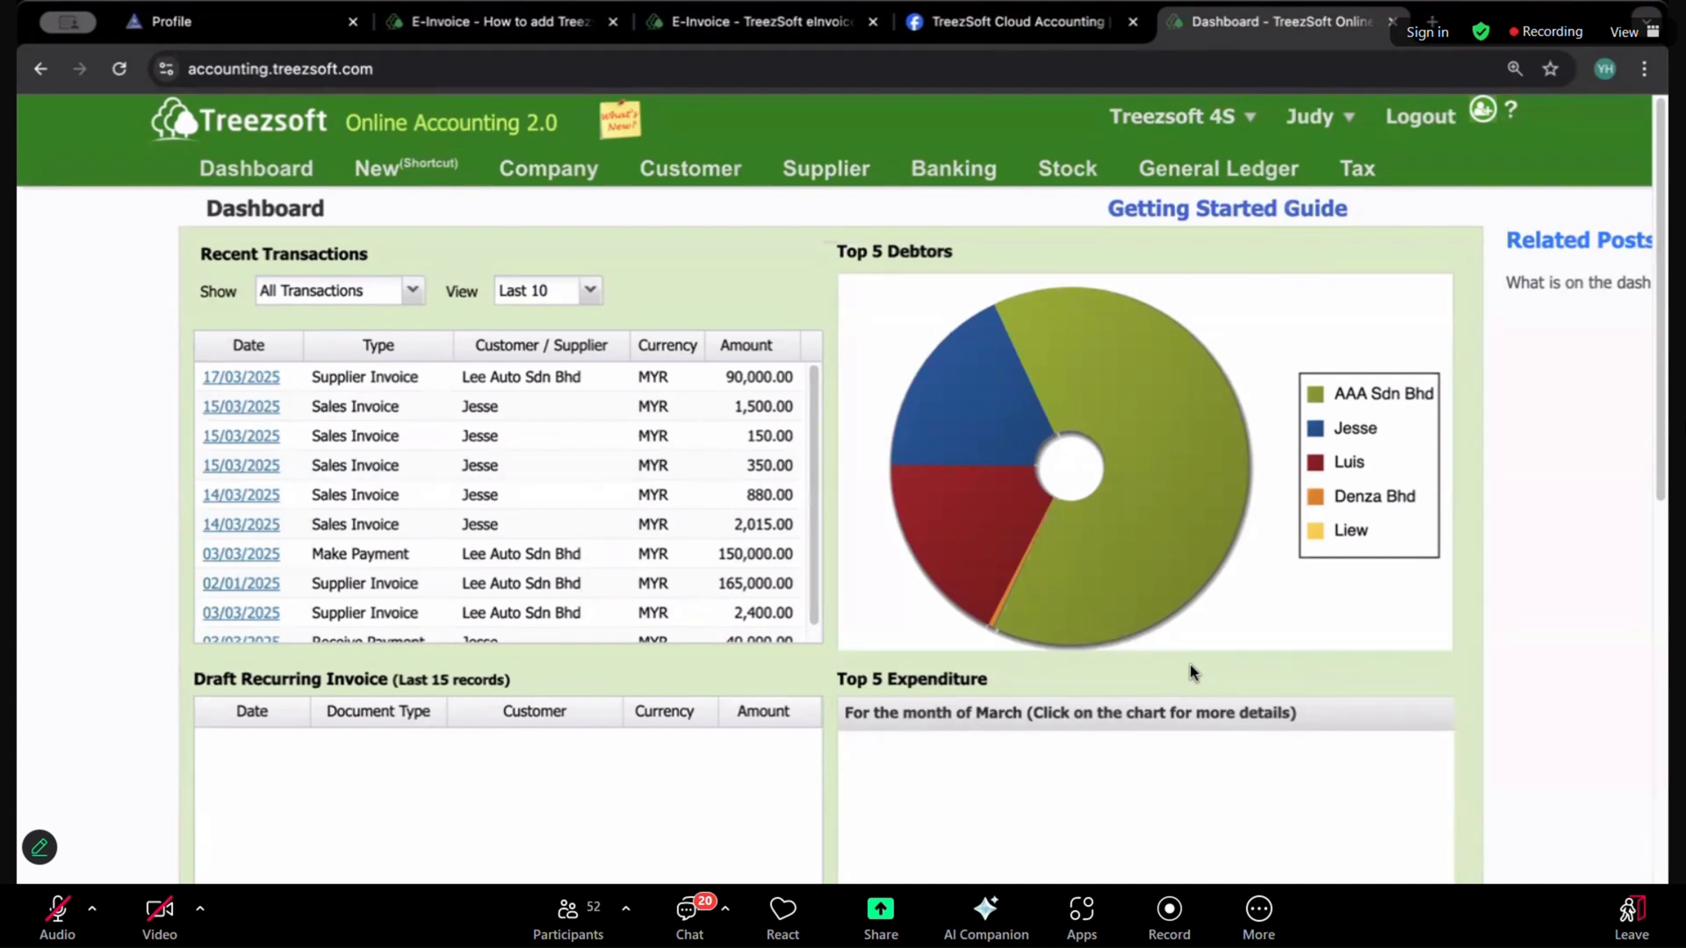
Step: Open the List of Sales Invoice from the Customer menu
click(986, 442)
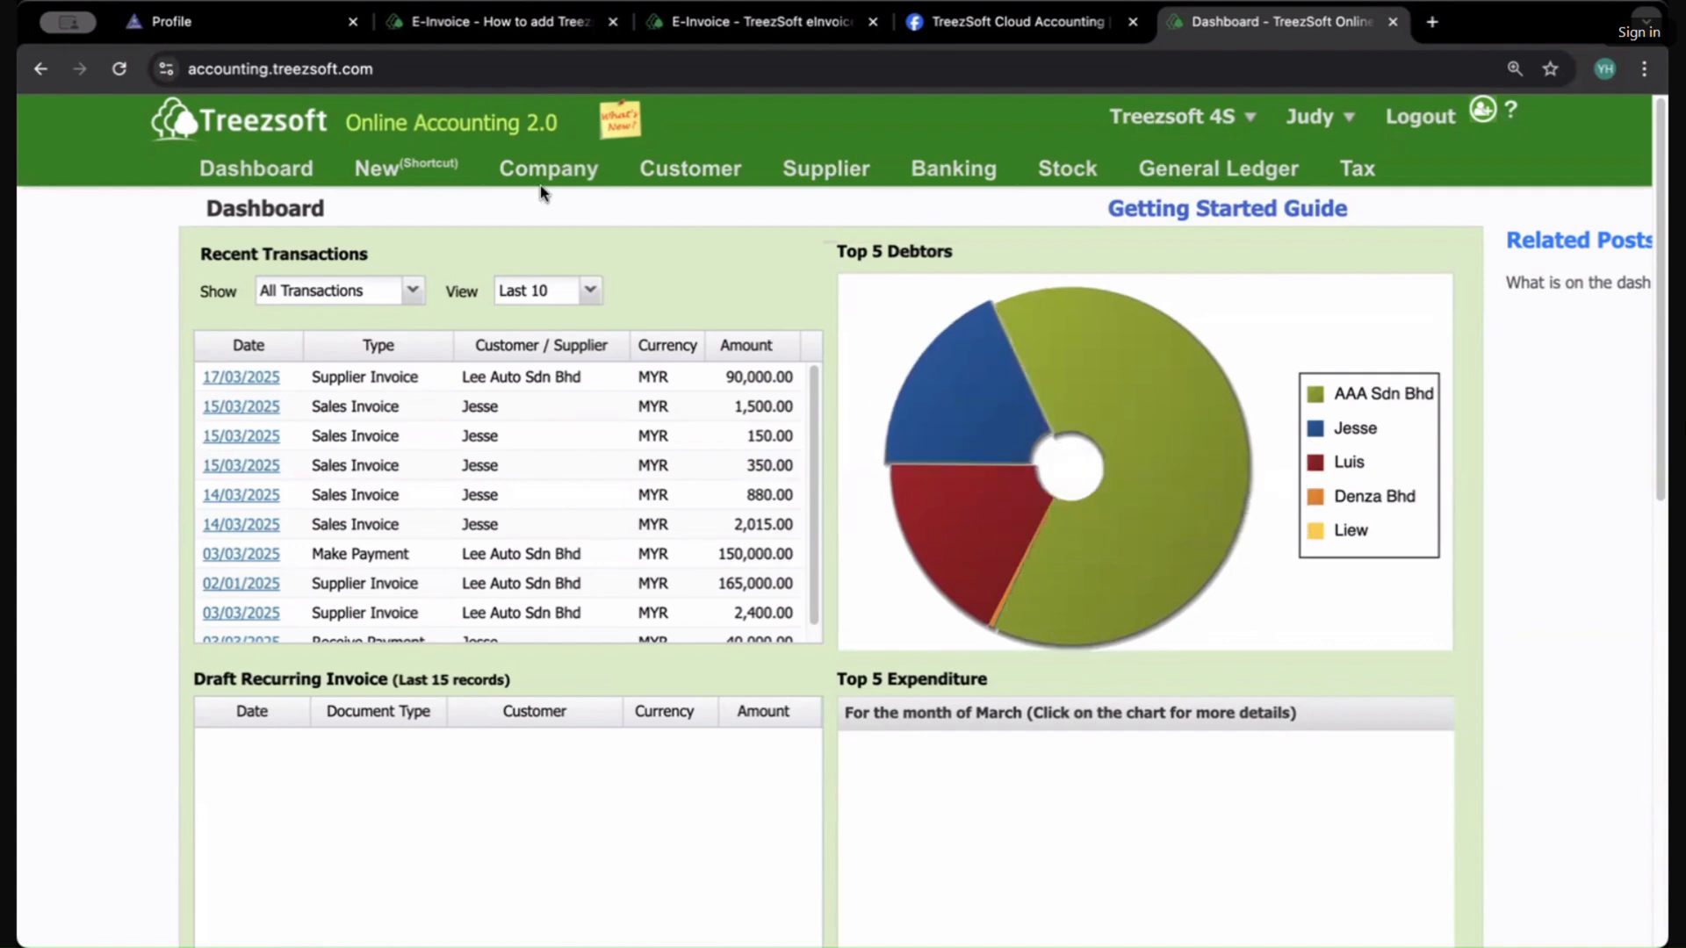
mouse_move(718, 170)
click(701, 513)
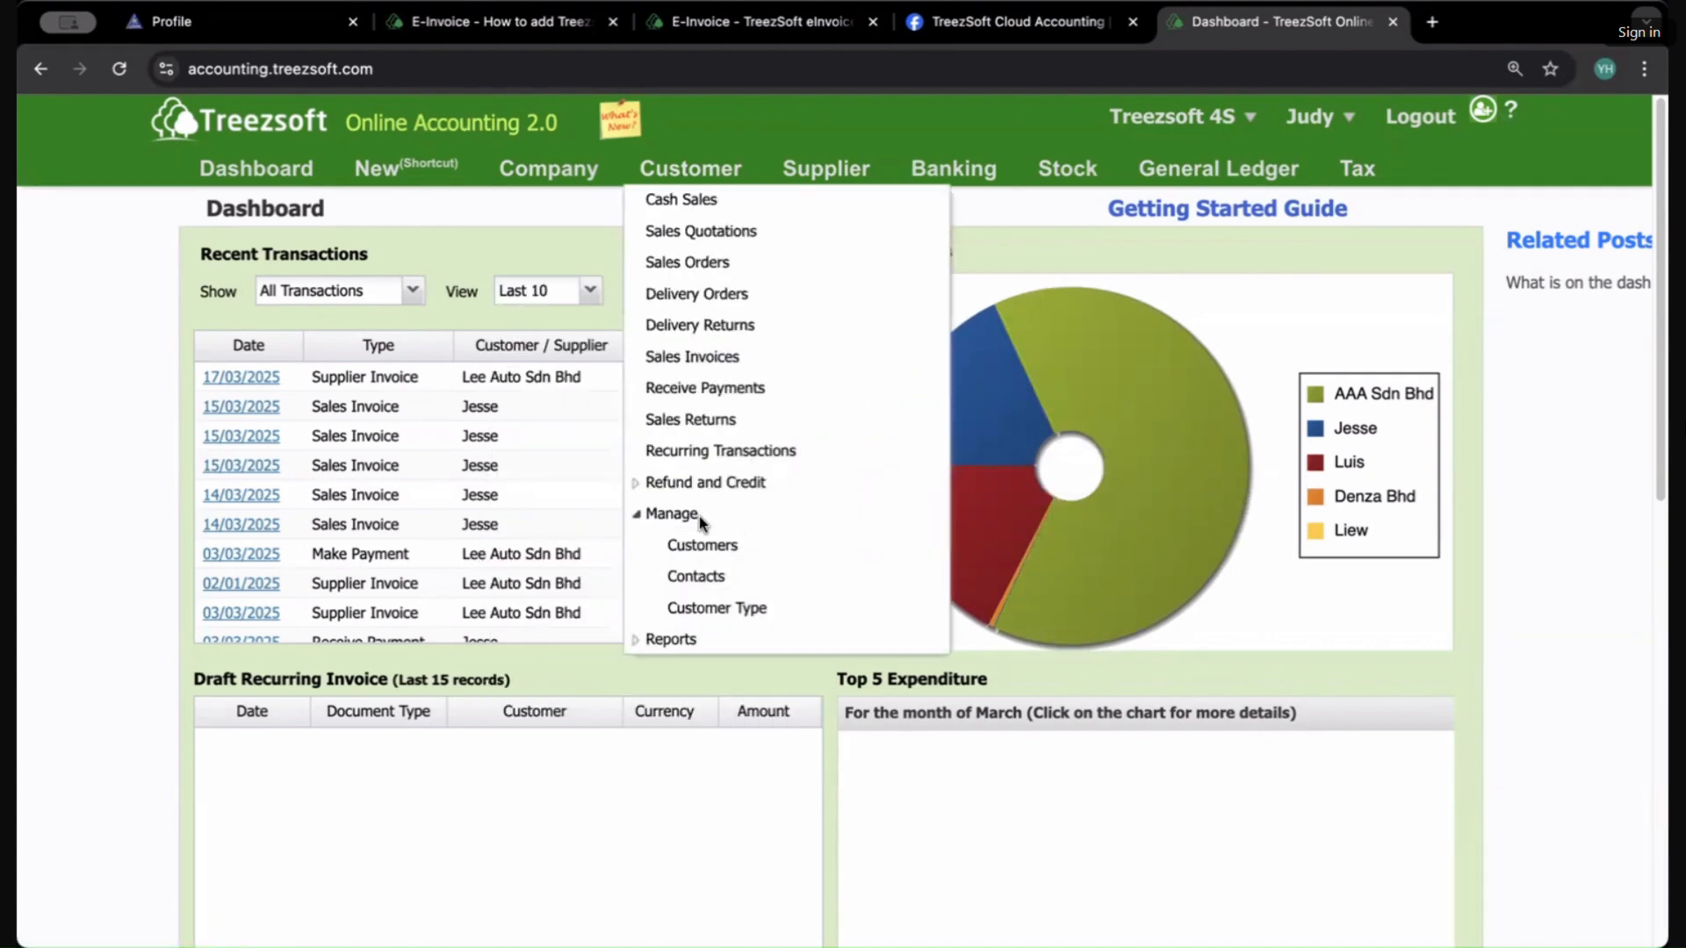
click(715, 356)
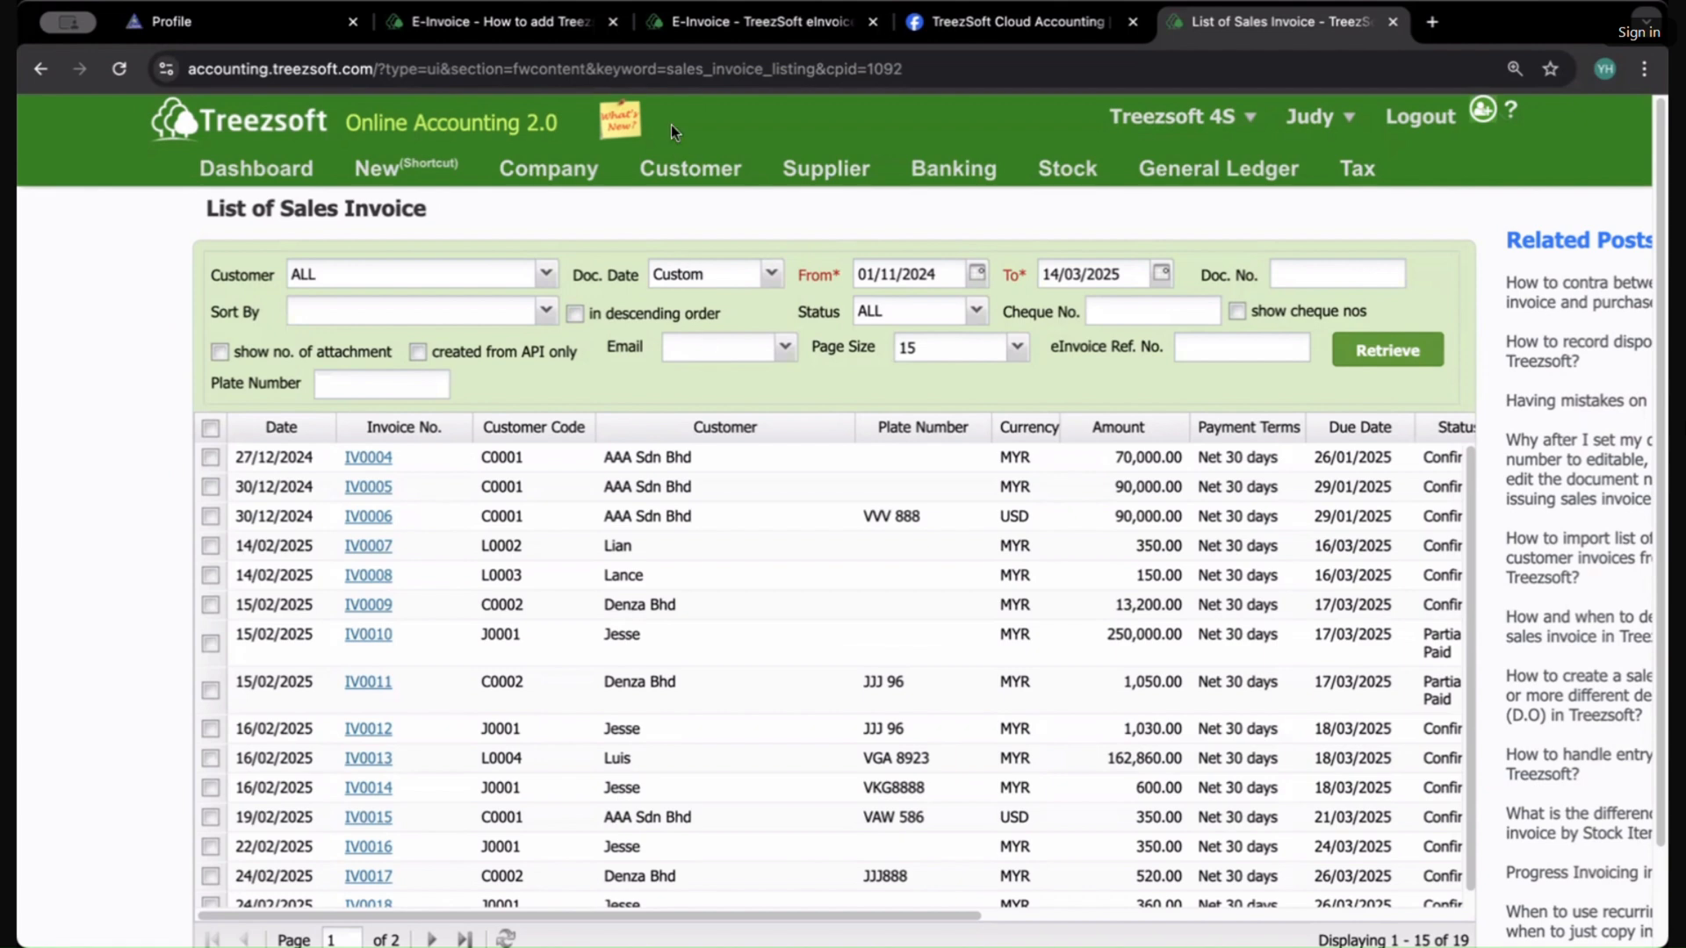
Step: Open the List of Customers and start a new customer record
mouse_move(690, 169)
click(685, 514)
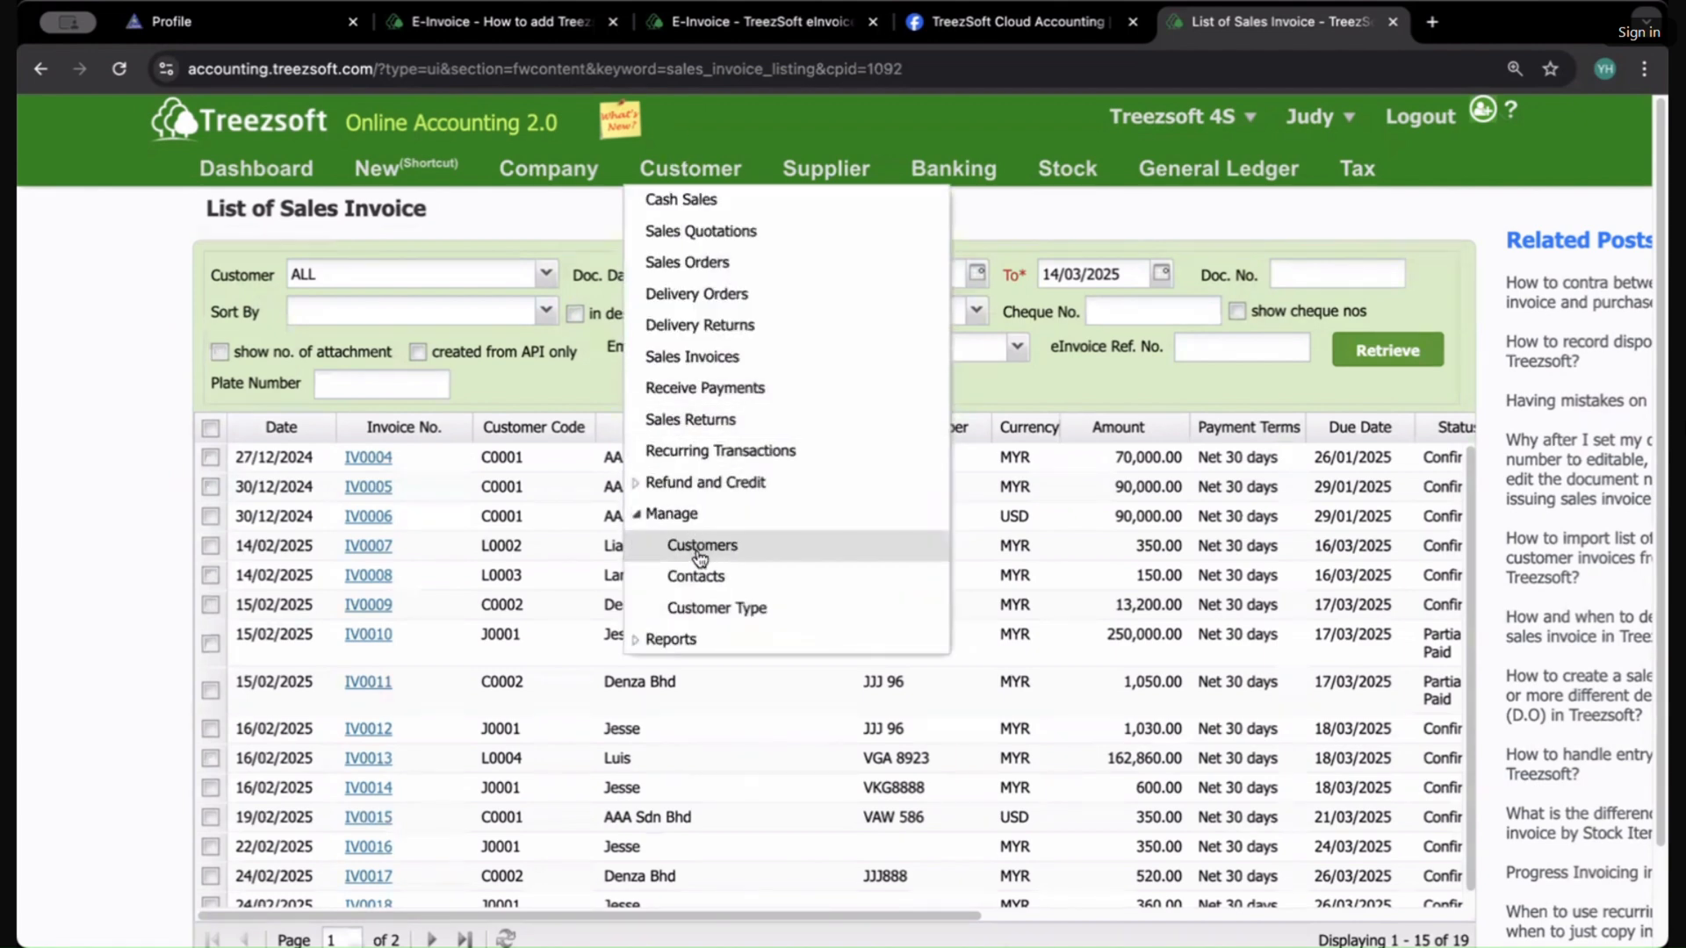
click(695, 543)
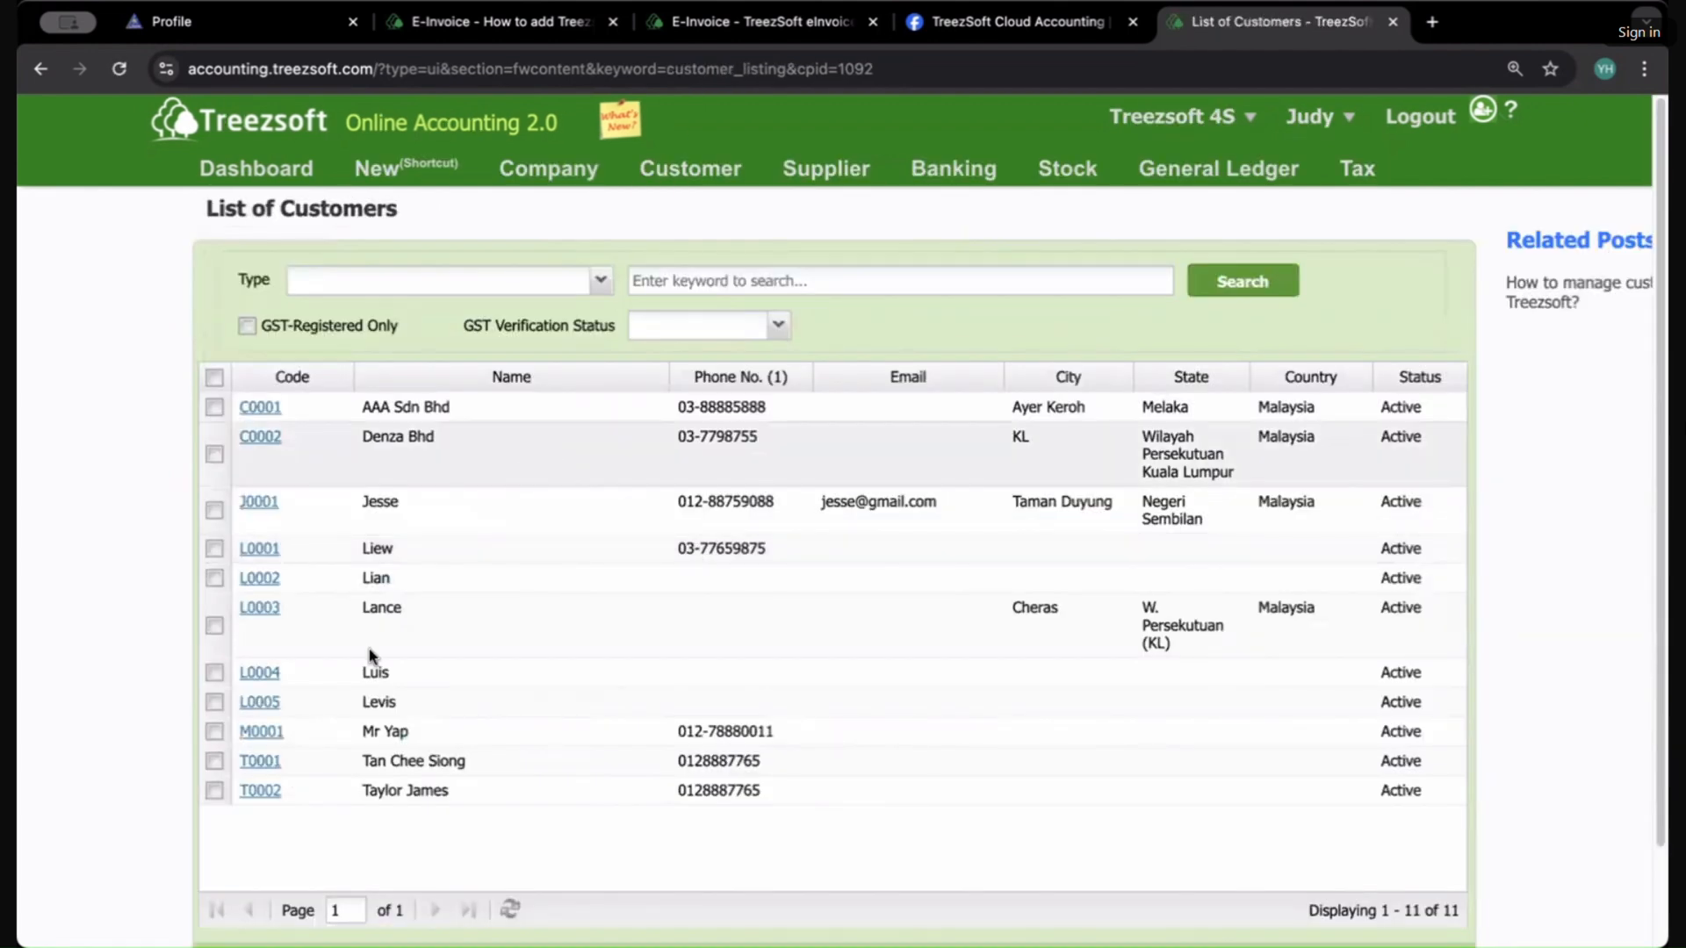
scroll(882, 829, down, 1)
click(1133, 864)
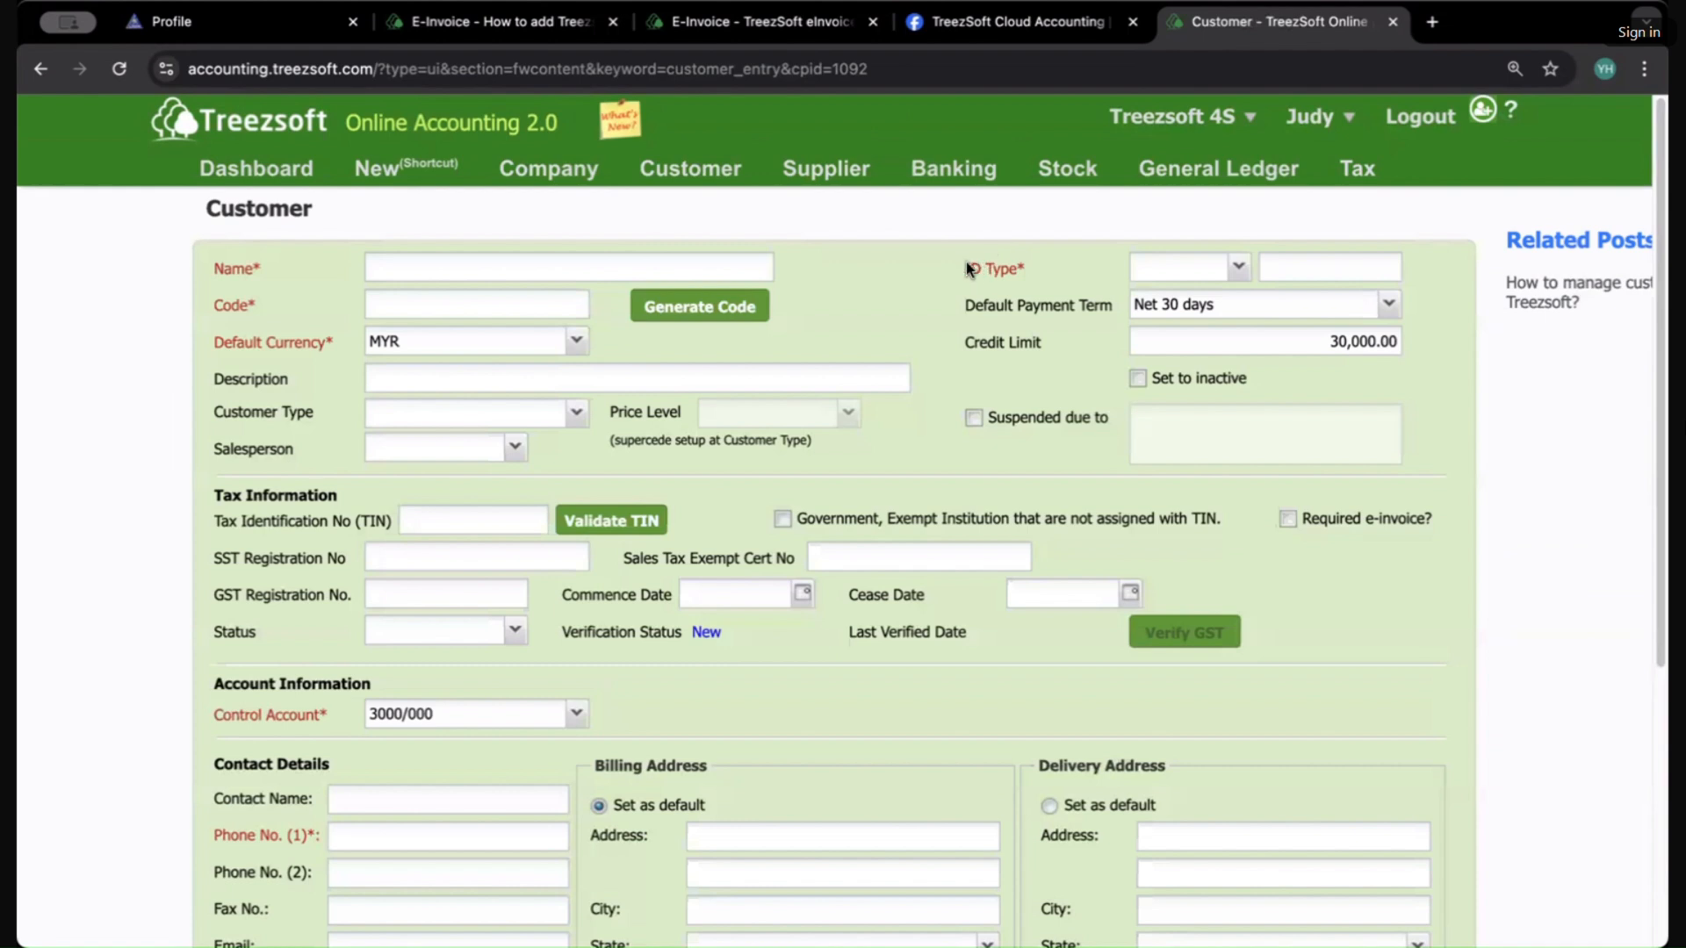
Step: Examine the new customer form's ID Type options and Tax Identification No (TIN) field
drag(953, 262, 1048, 269)
click(1045, 265)
click(1238, 268)
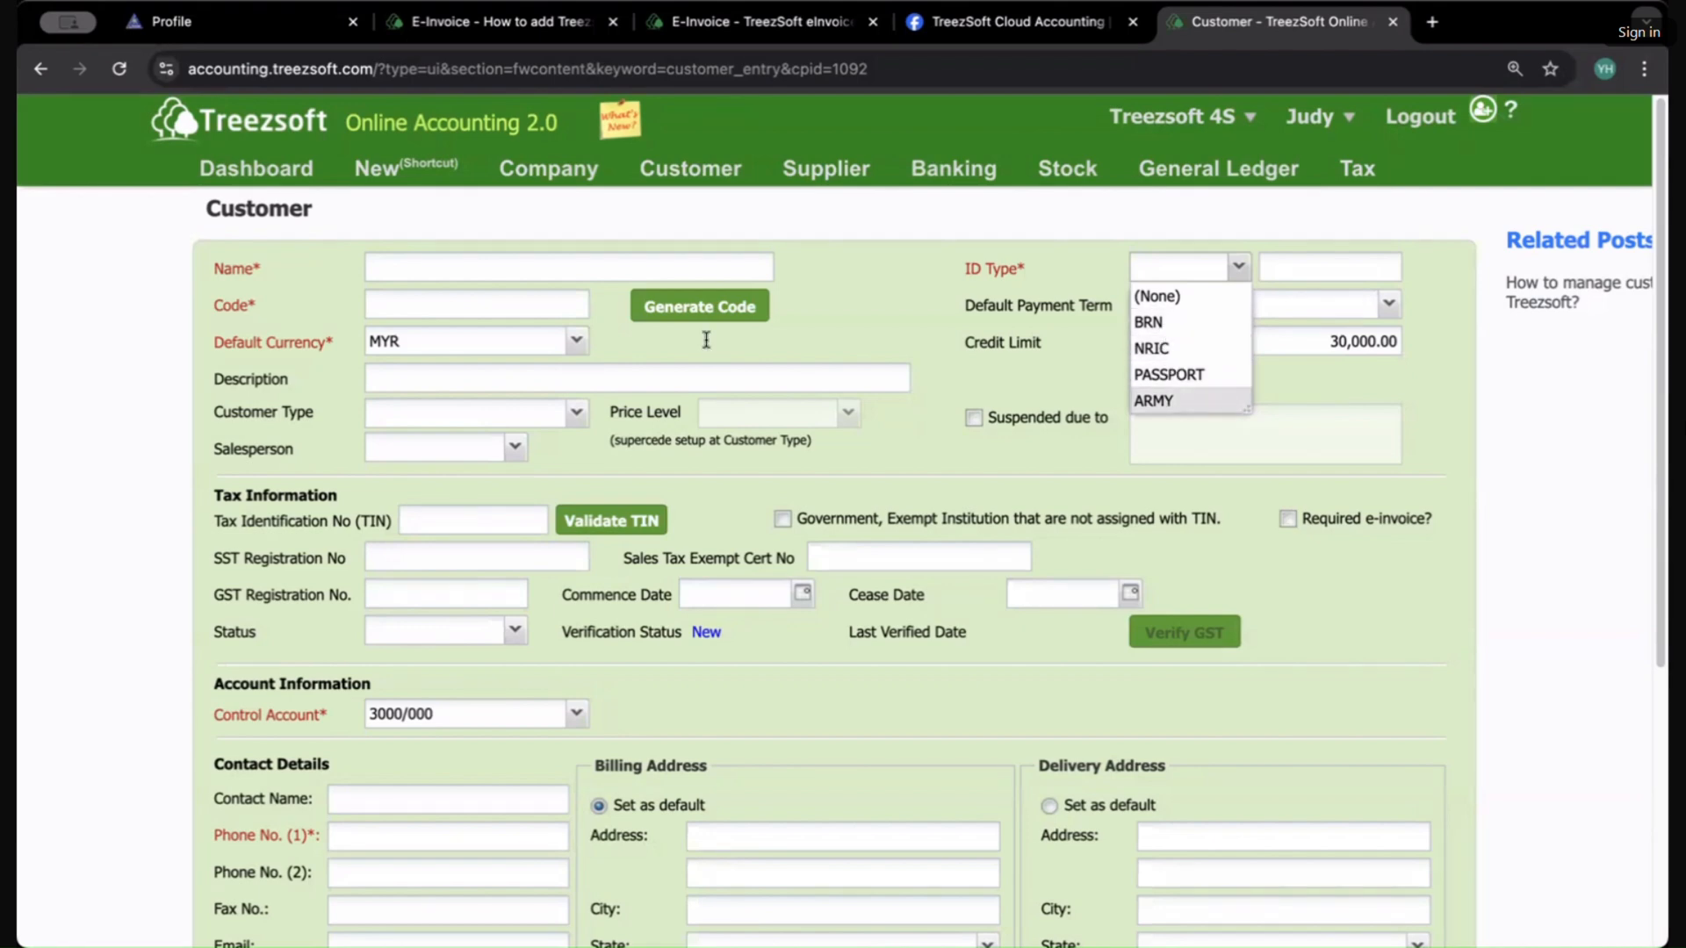
scroll(422, 615, down, 2)
scroll(407, 696, up, 1)
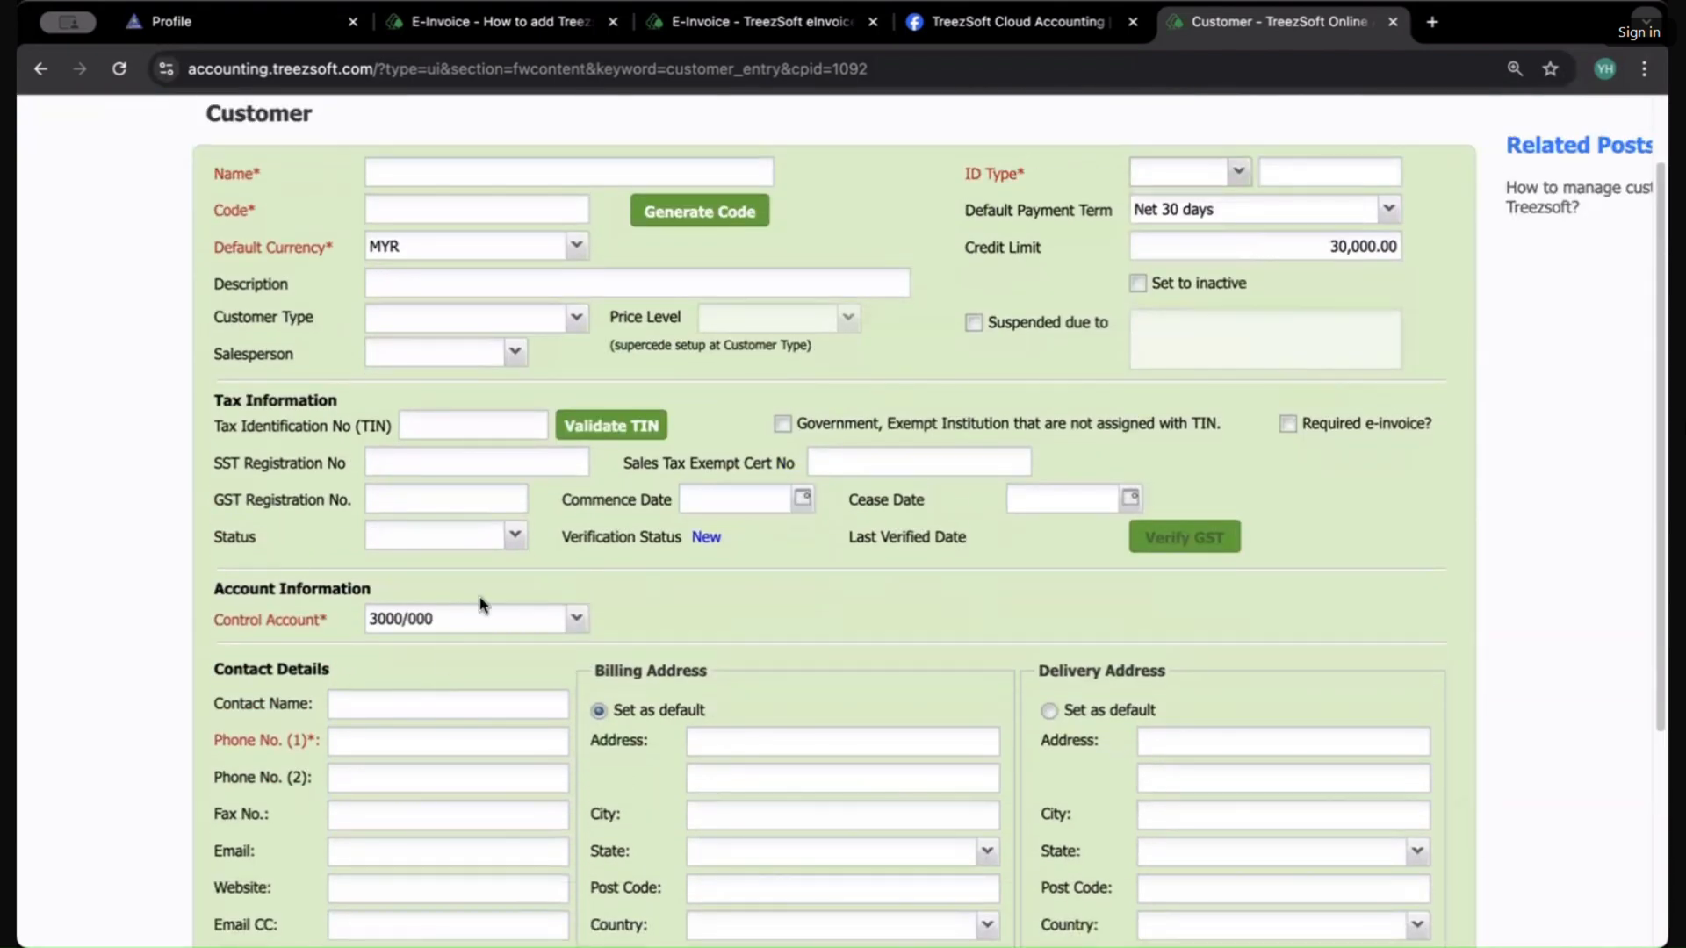
click(492, 422)
scroll(493, 423, up, 2)
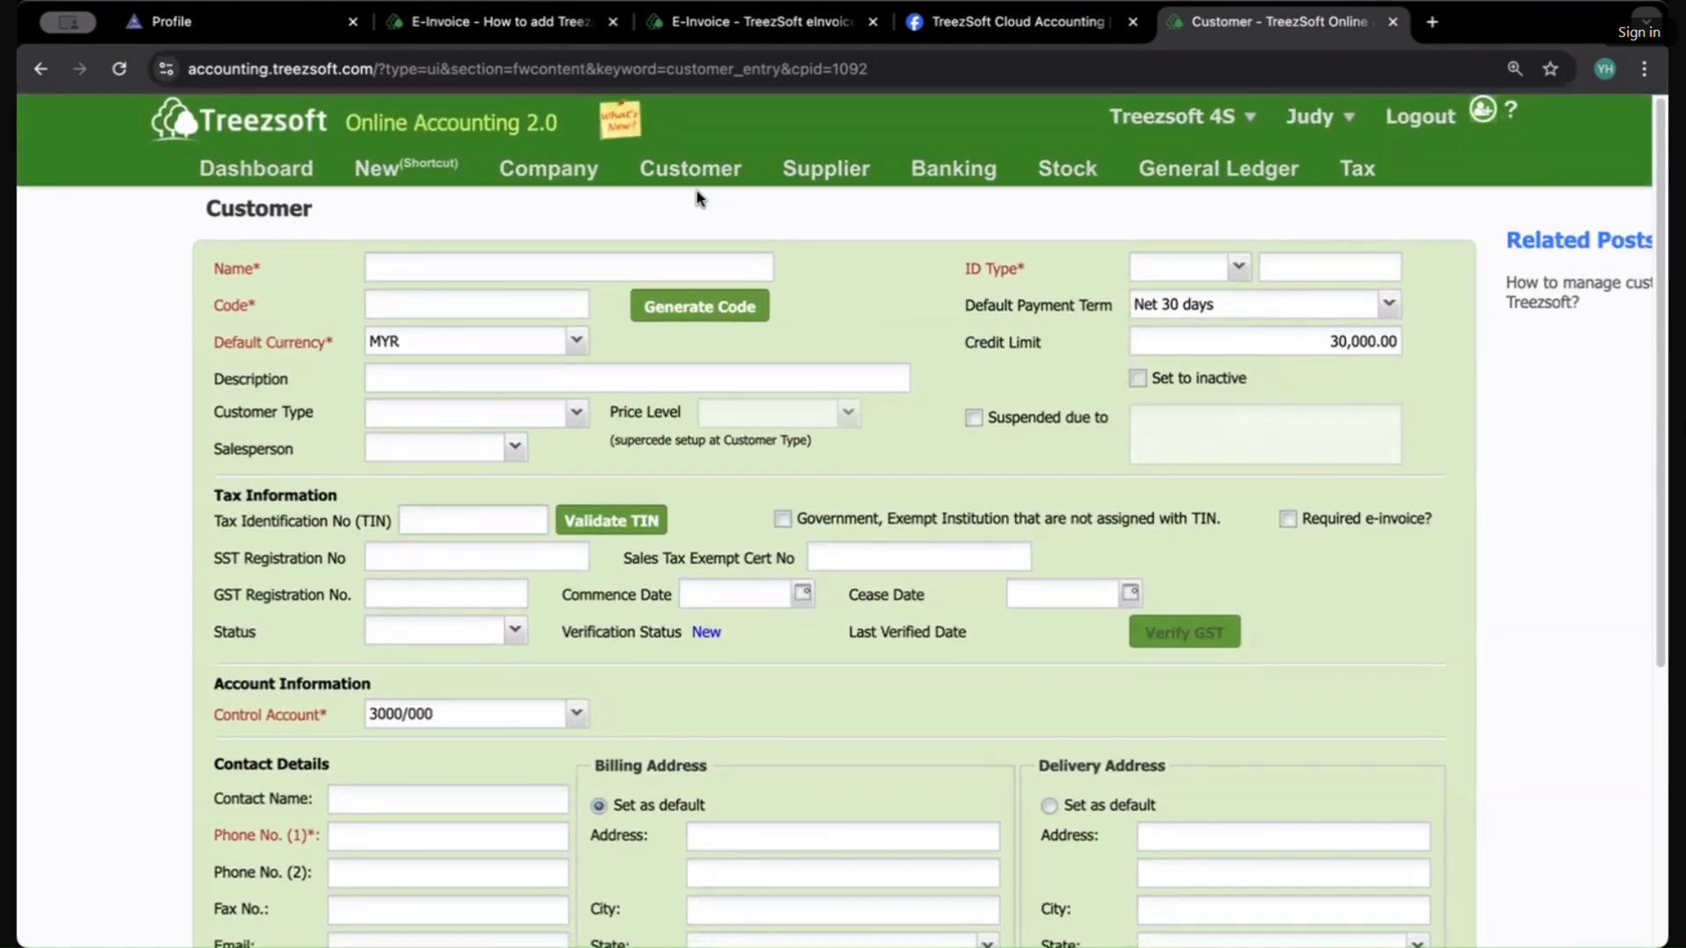
Step: Return to the List of Customers
mouse_move(694, 171)
click(670, 512)
click(693, 546)
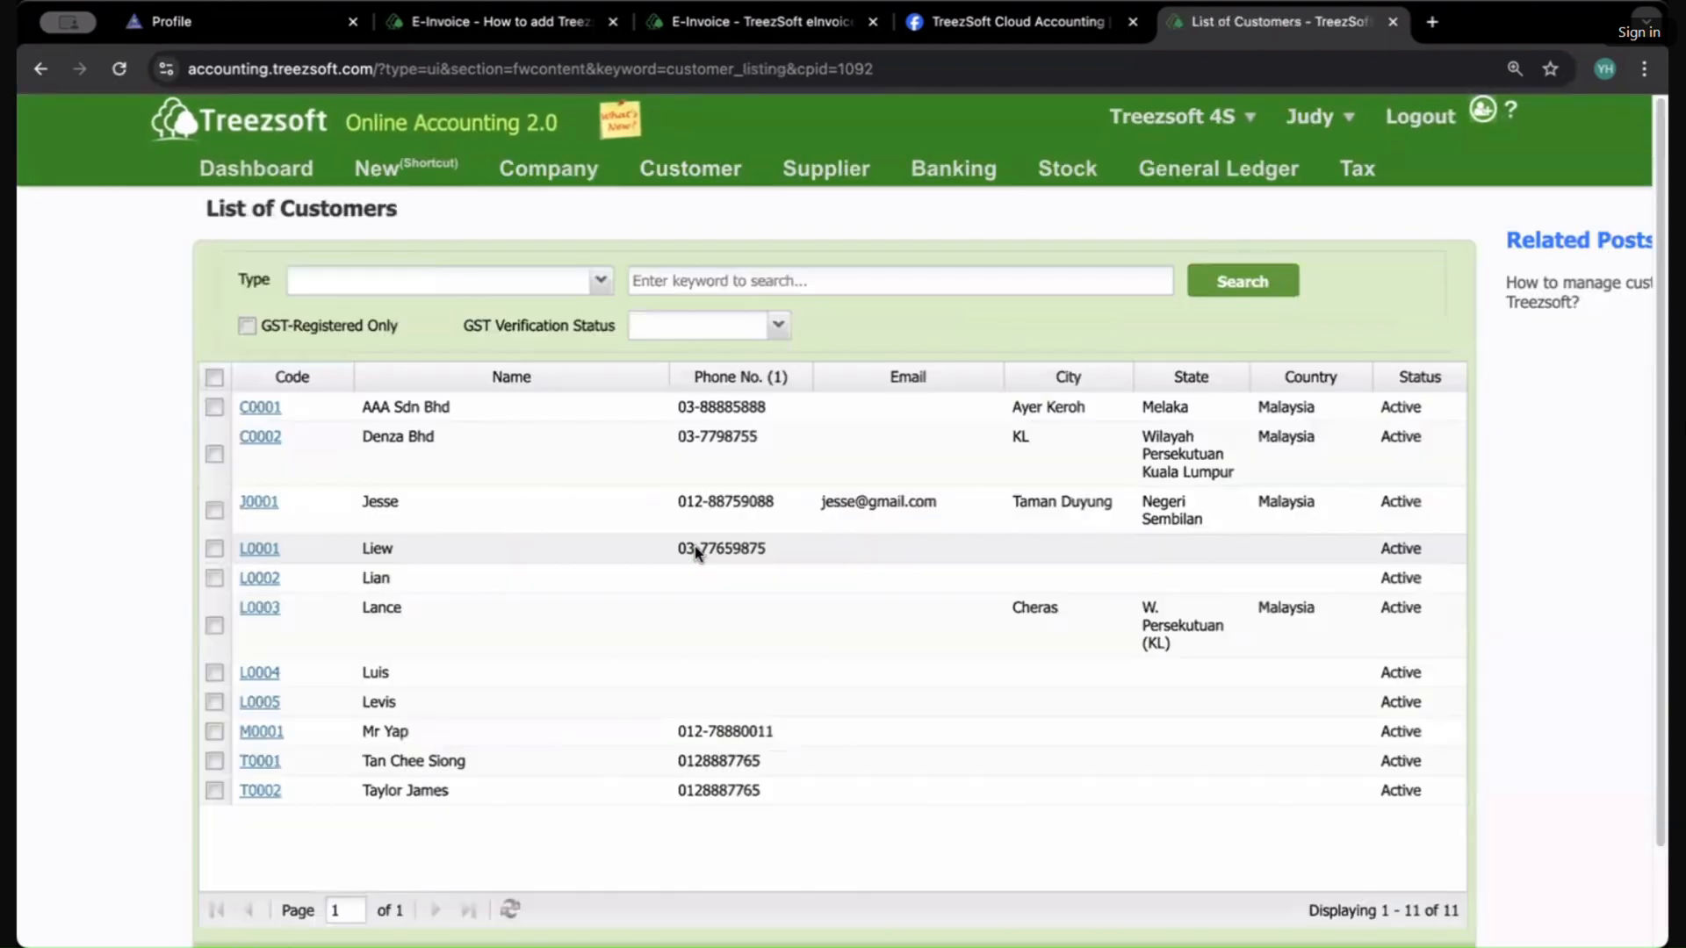
Step: Open the individual customer's record from the list and examine its Tax Identification No (TIN) and Required e-invoice settings
click(256, 502)
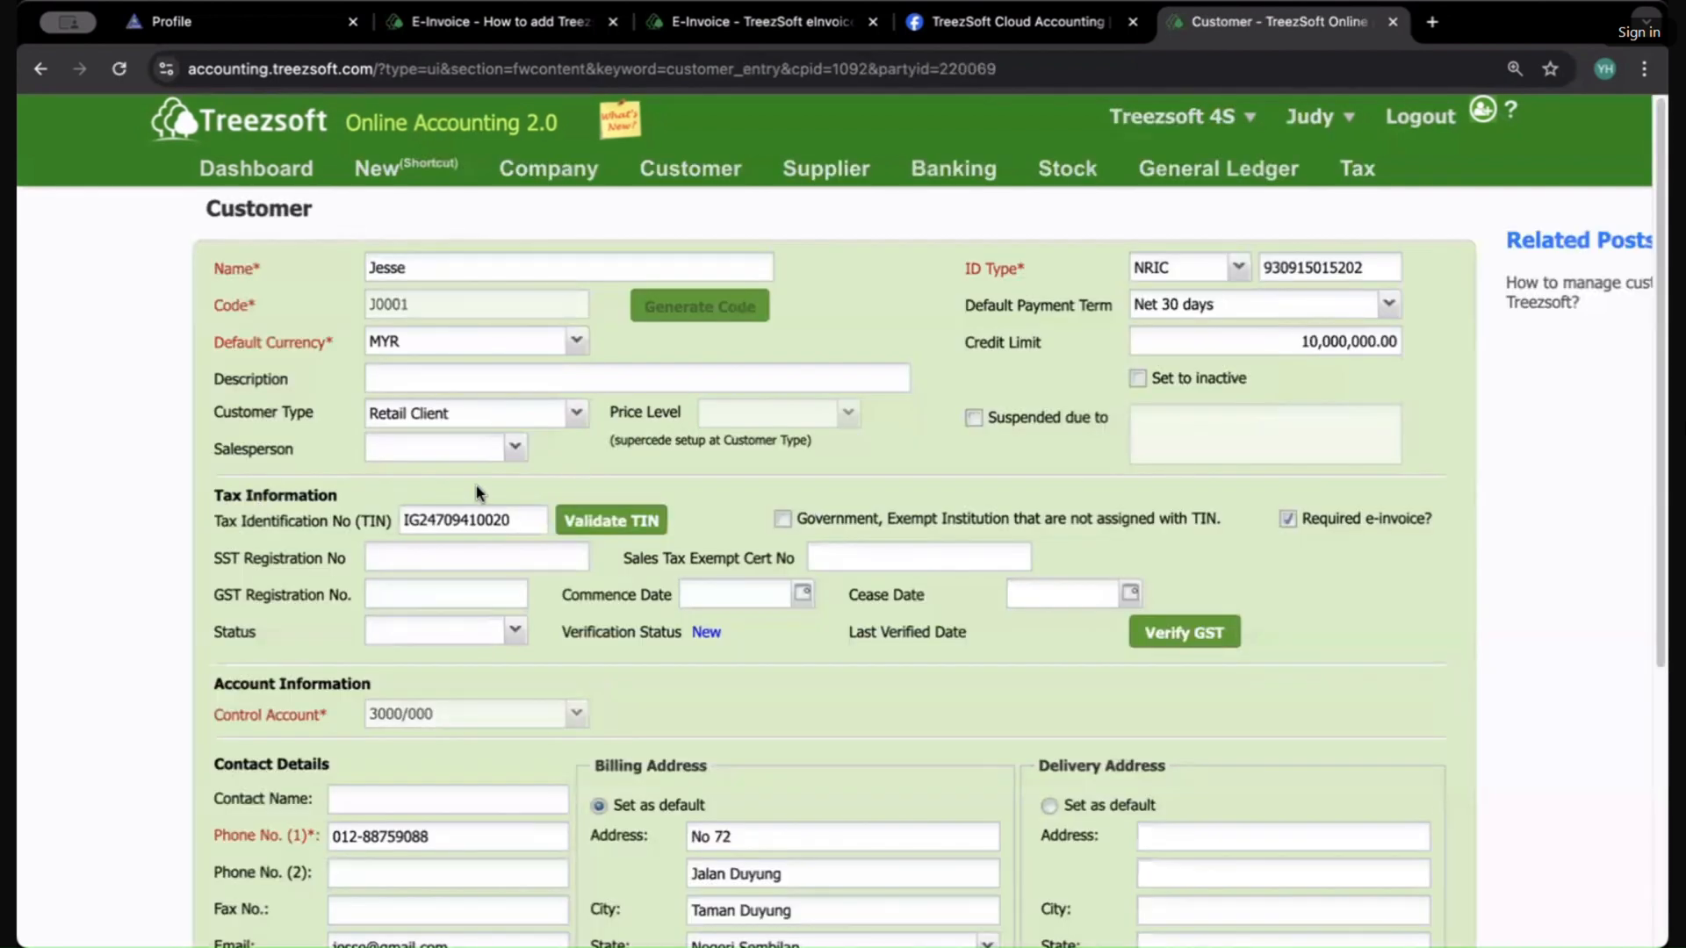
double_click(425, 524)
scroll(750, 688, down, 3)
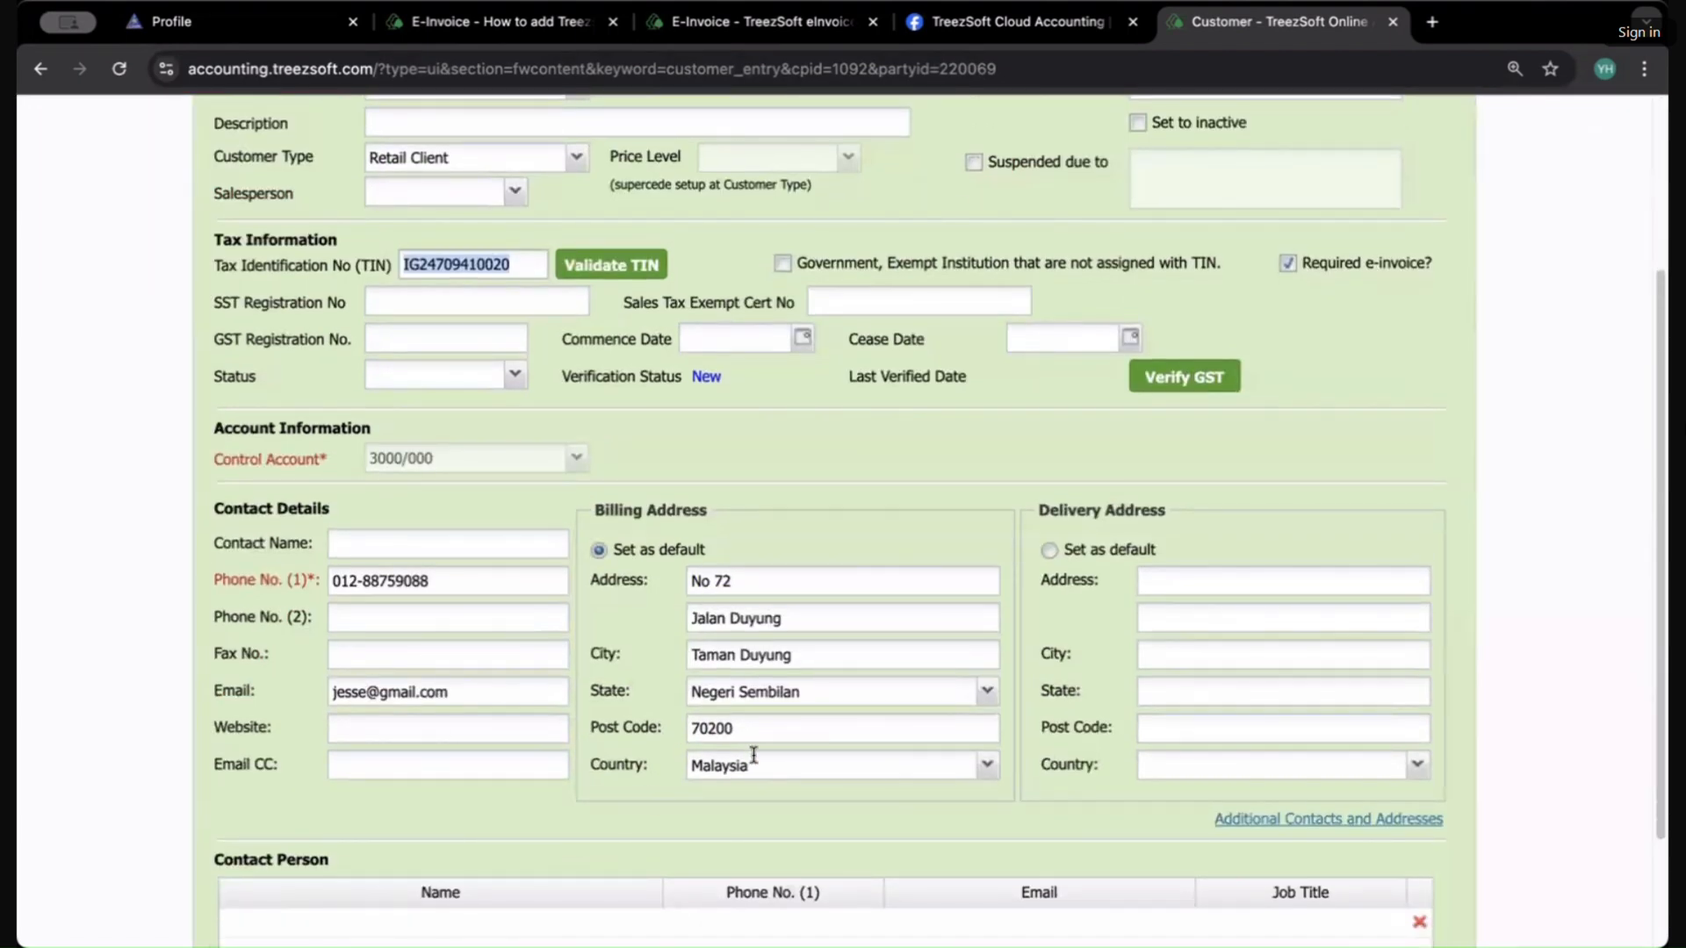
scroll(605, 452, up, 3)
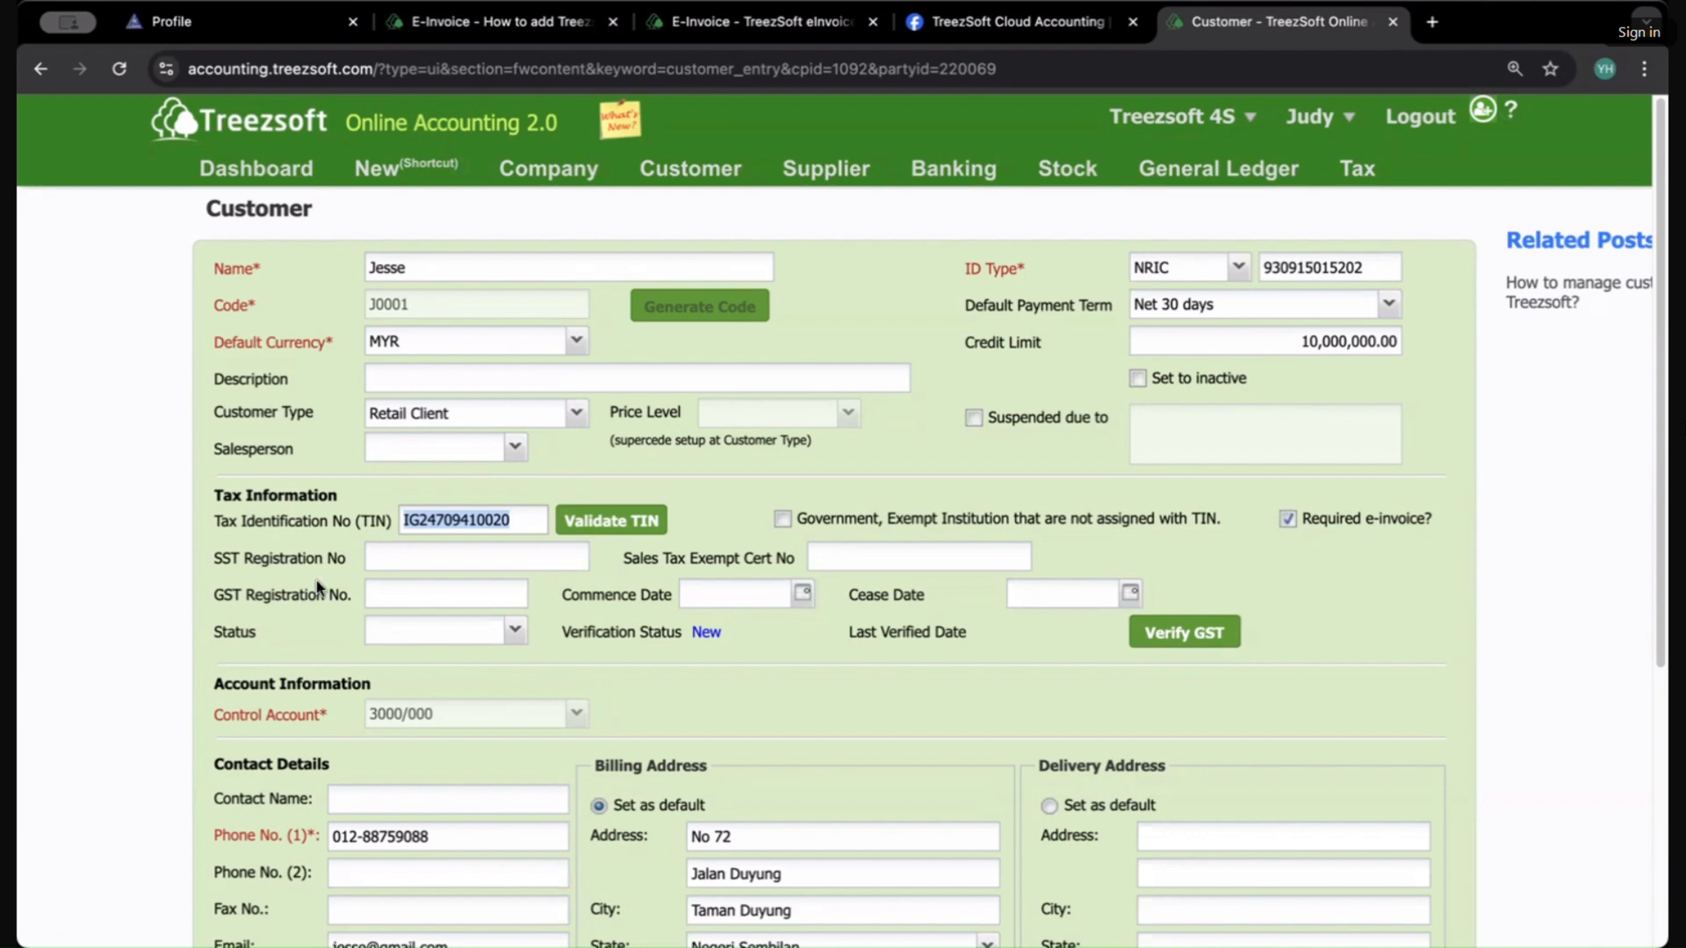
click(331, 484)
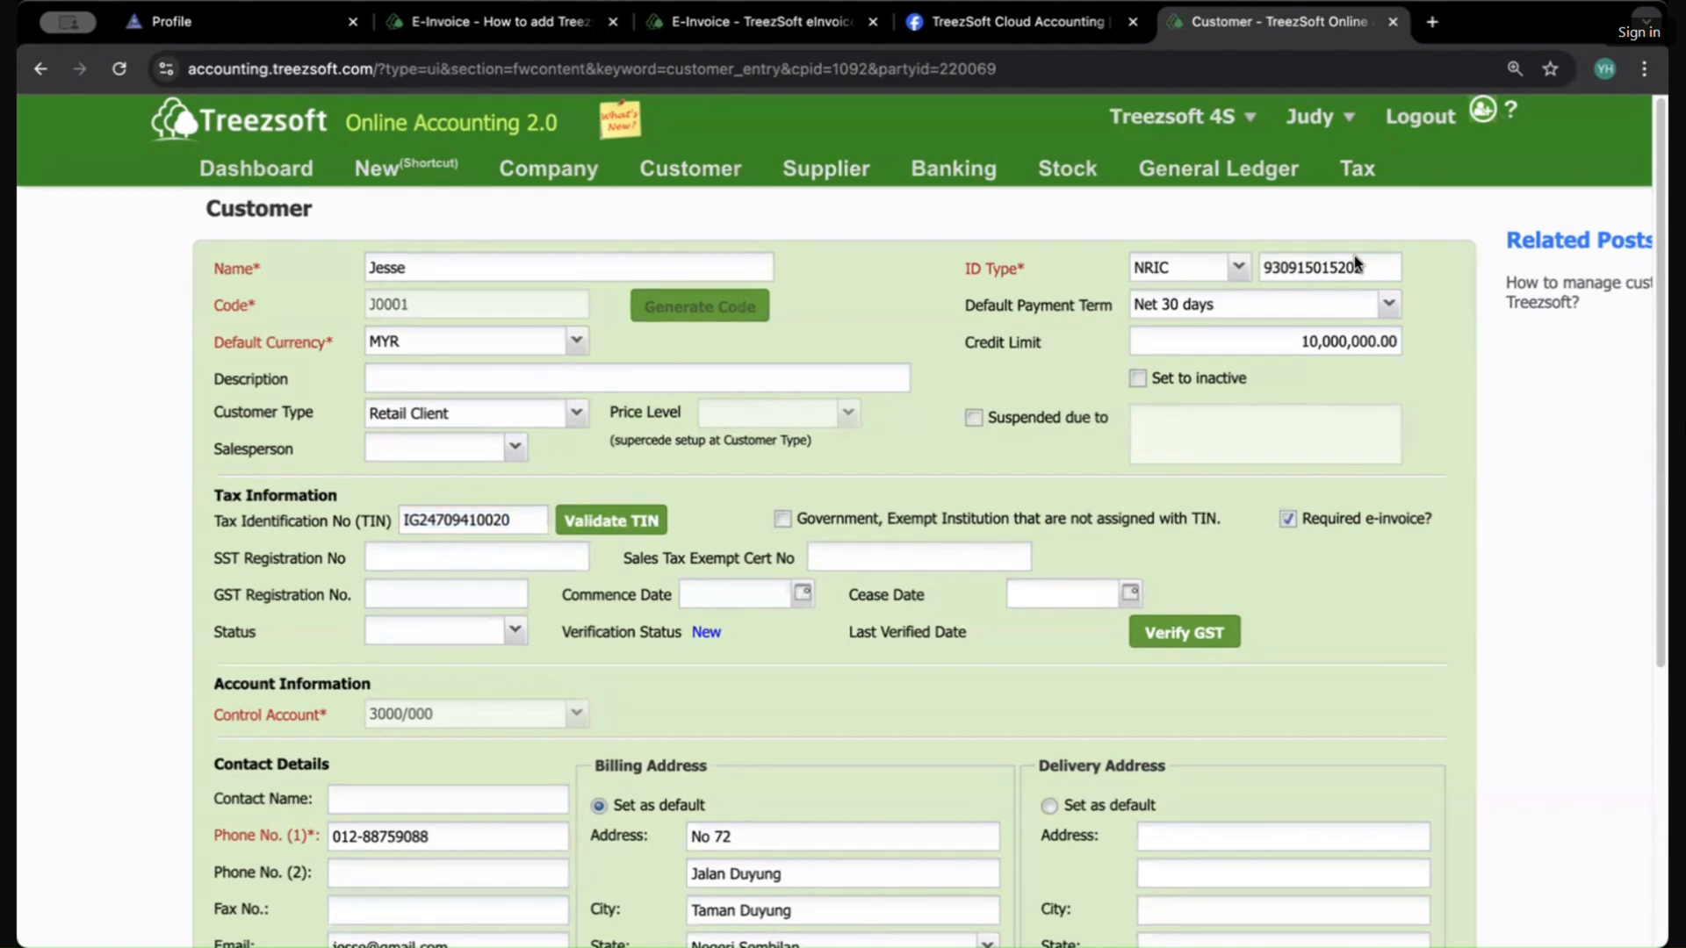
scroll(702, 659, down, 3)
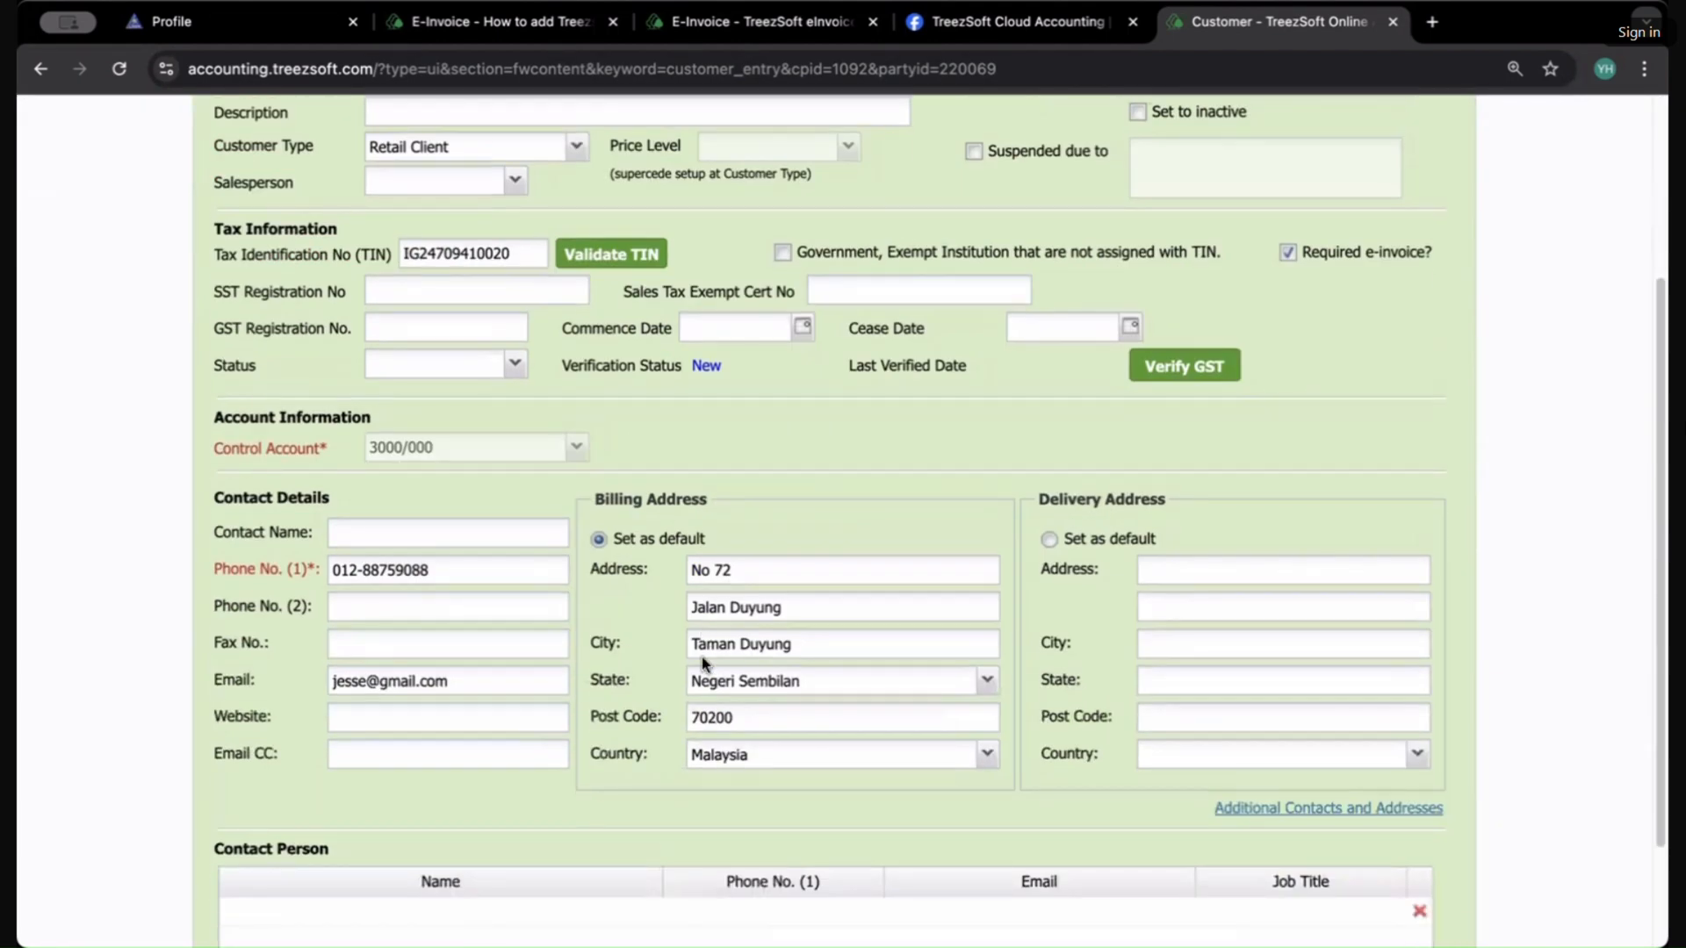
scroll(702, 660, up, 3)
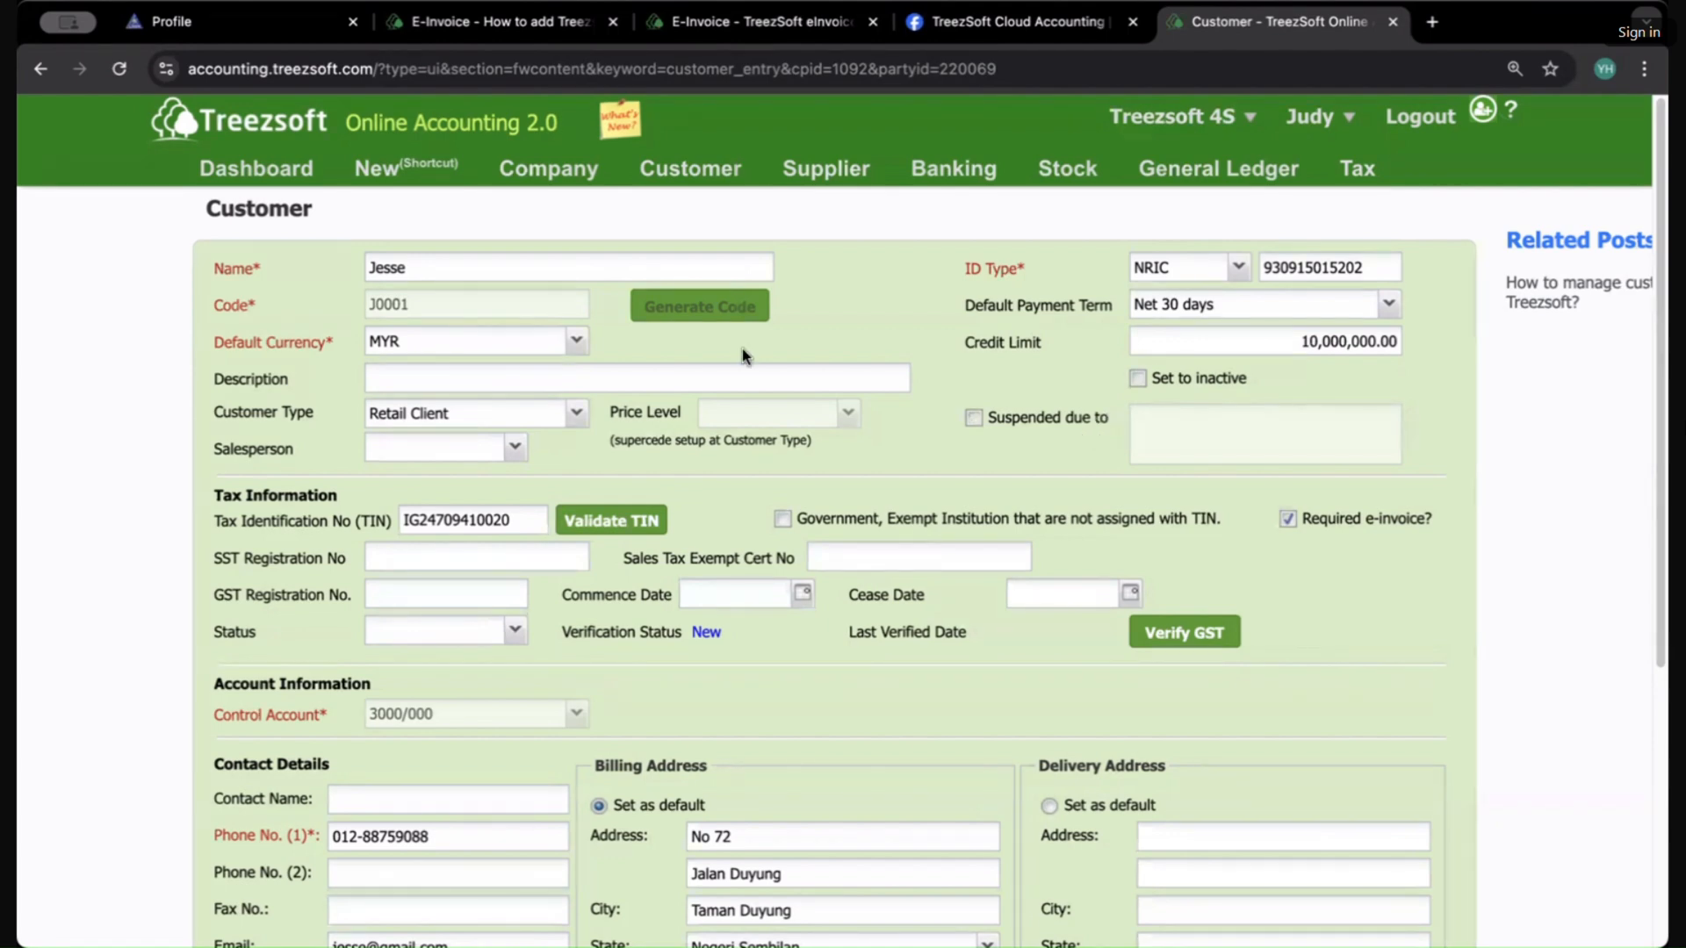
scroll(971, 570, down, 2)
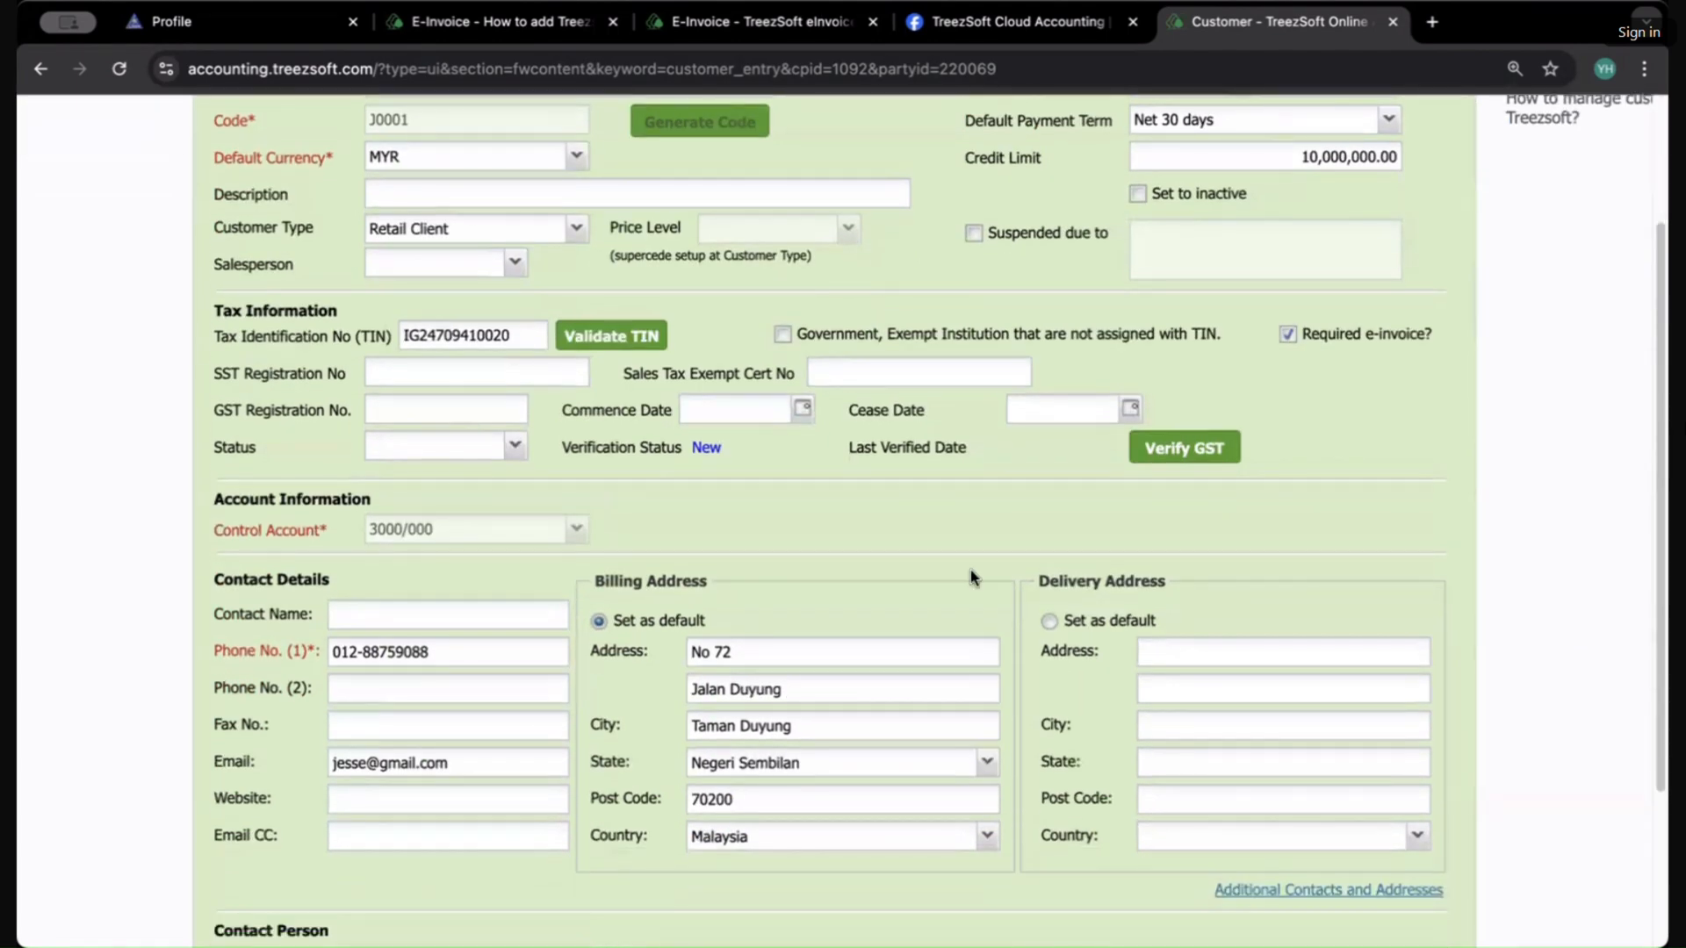
scroll(971, 571, up, 2)
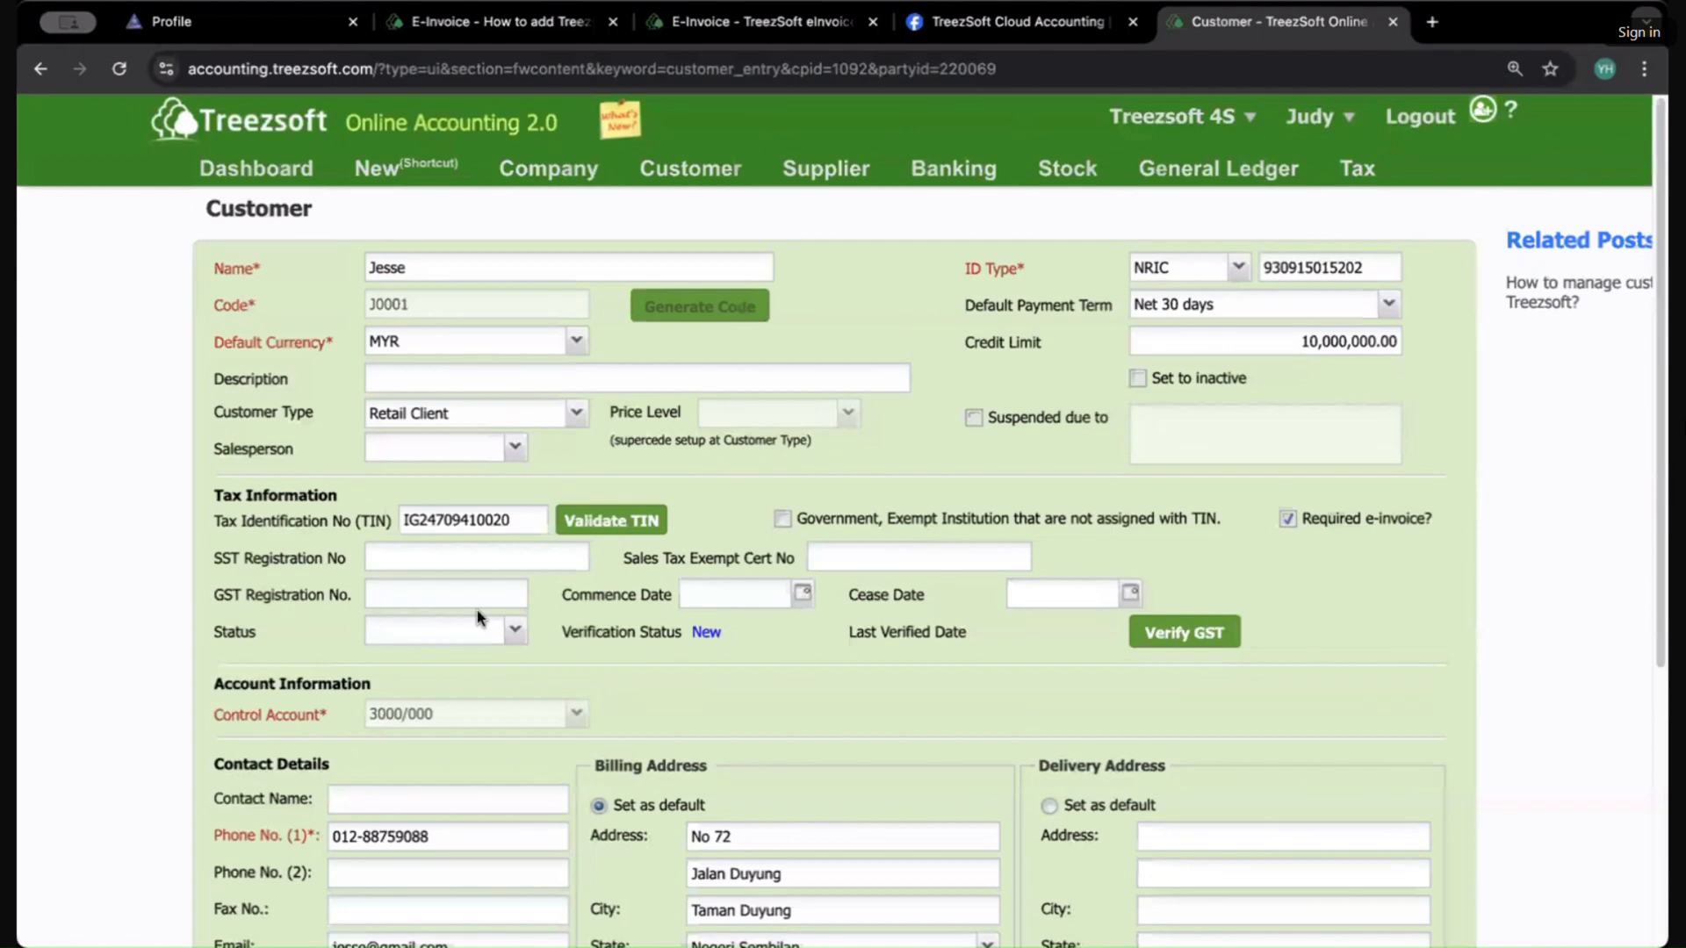
drag(410, 525, 512, 525)
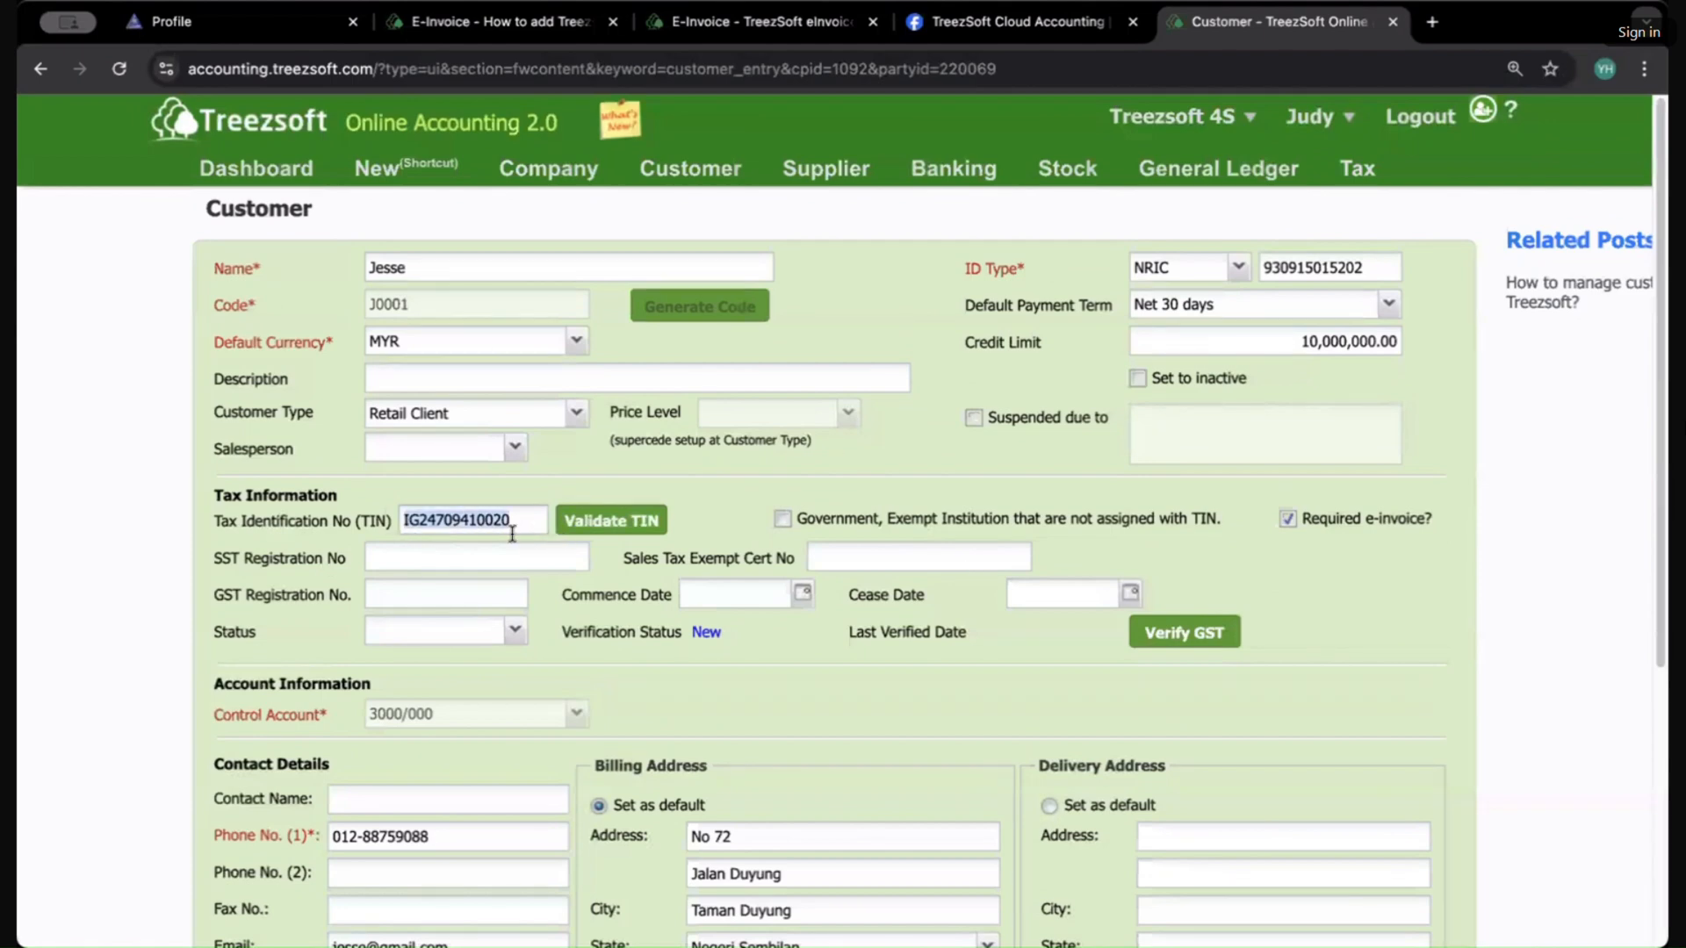
click(512, 527)
scroll(513, 540, down, 4)
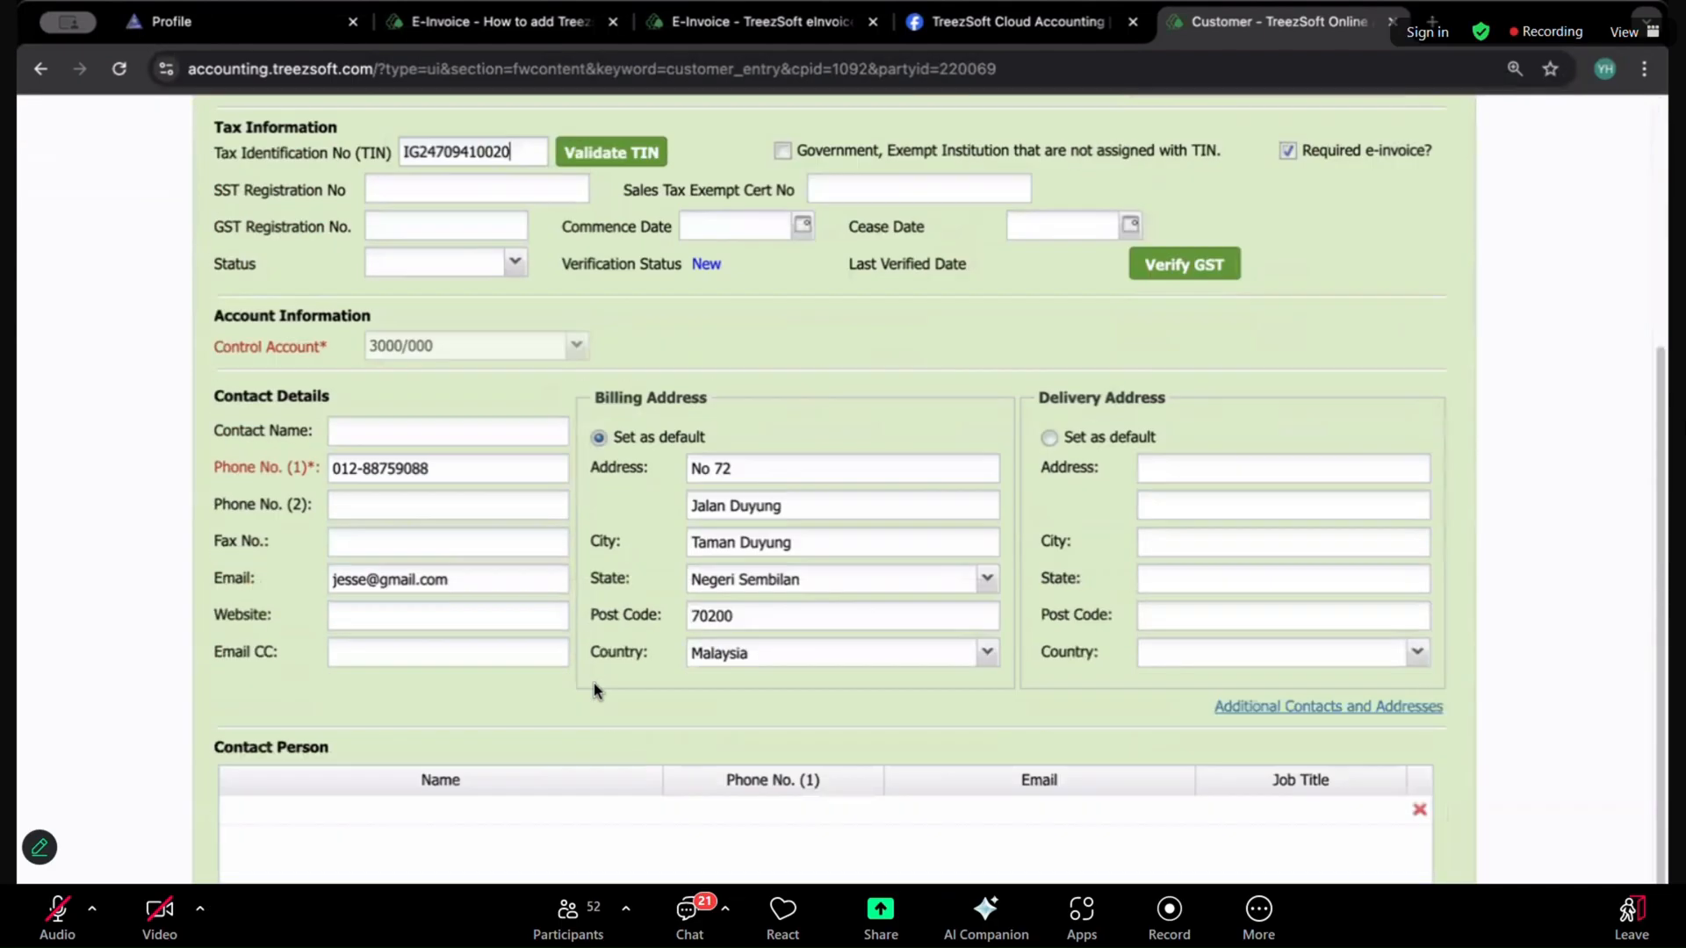
scroll(593, 683, up, 4)
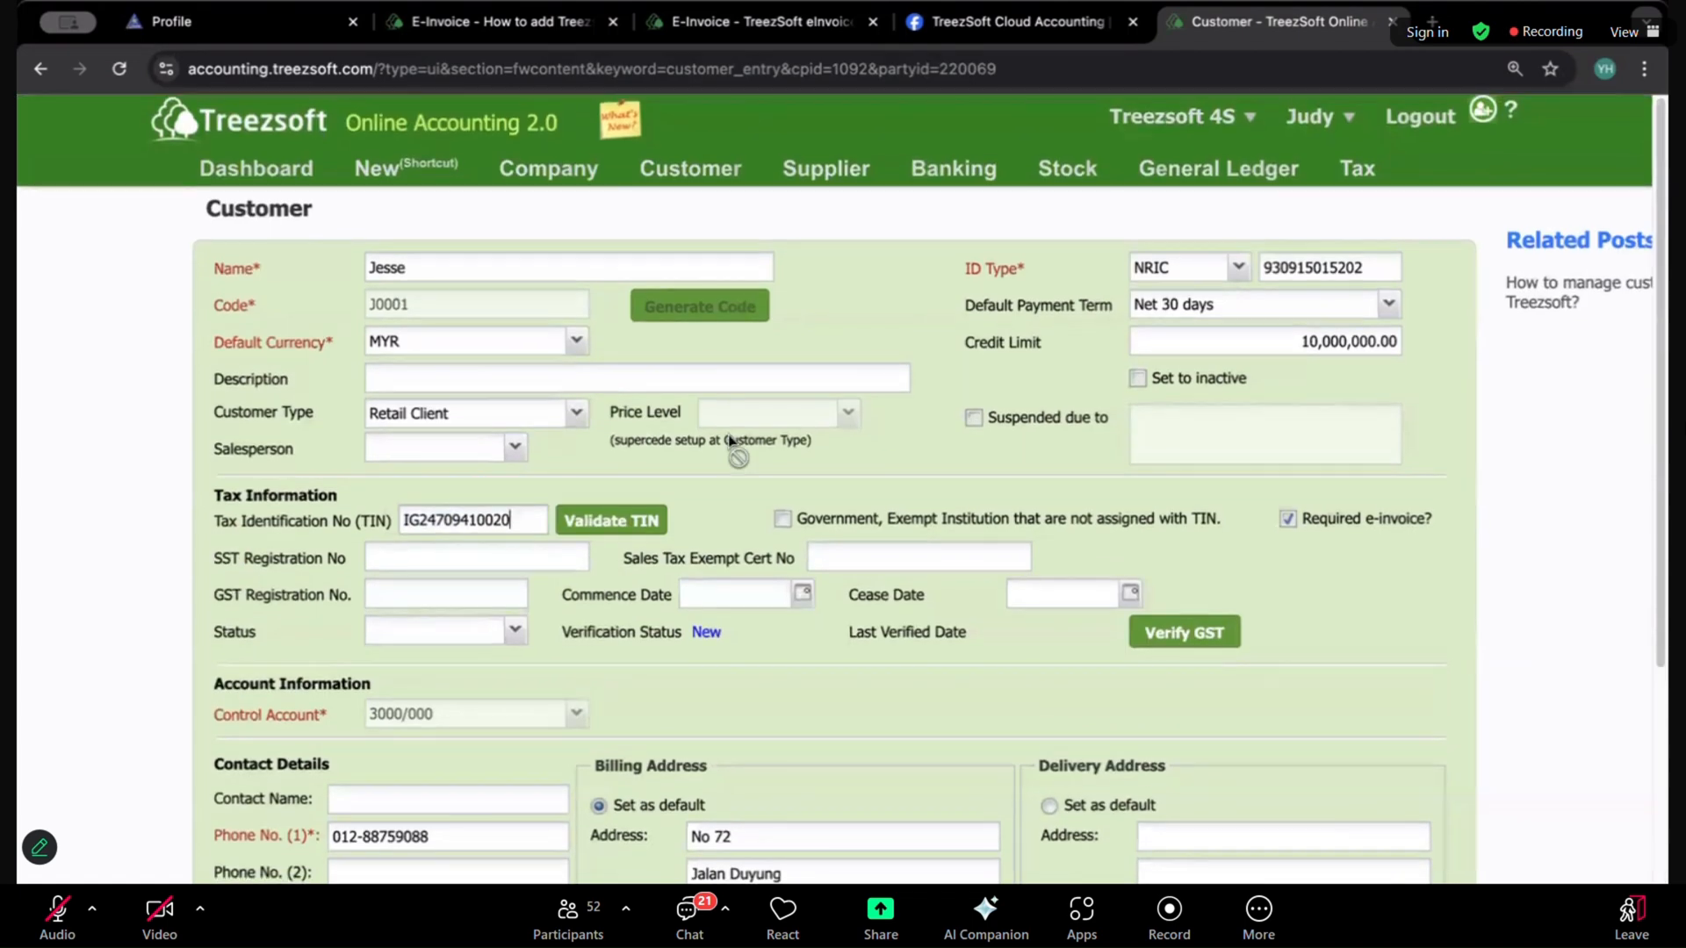
Step: Open the List of Sales Invoice and start a new sales invoice
click(697, 180)
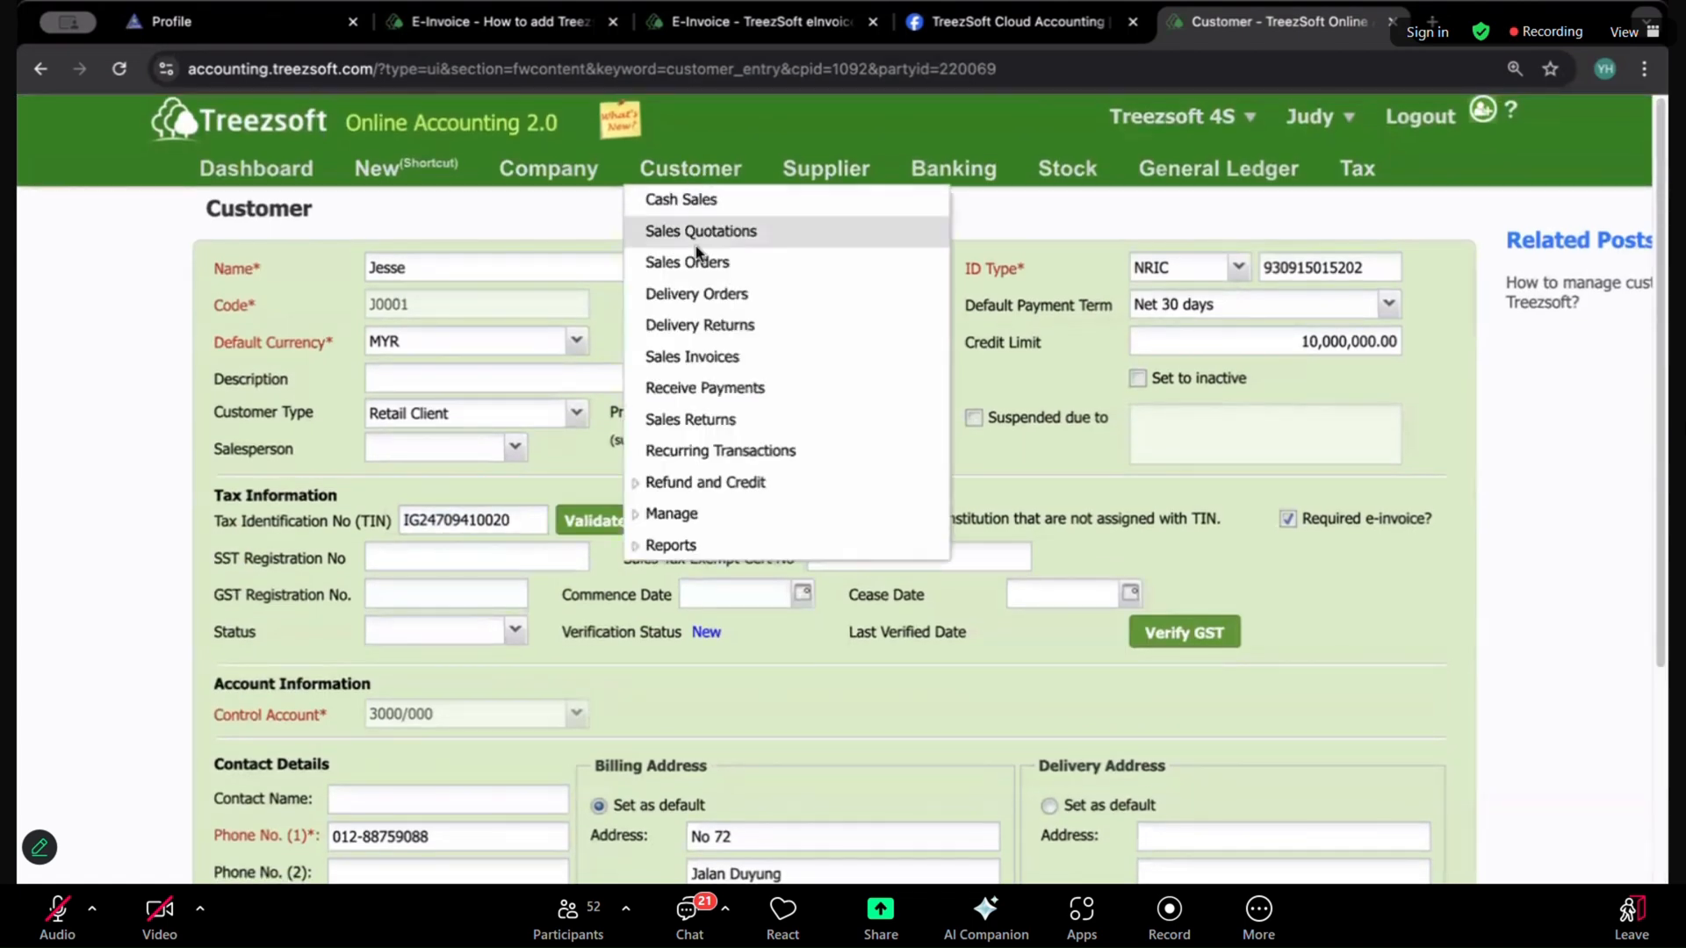
click(692, 357)
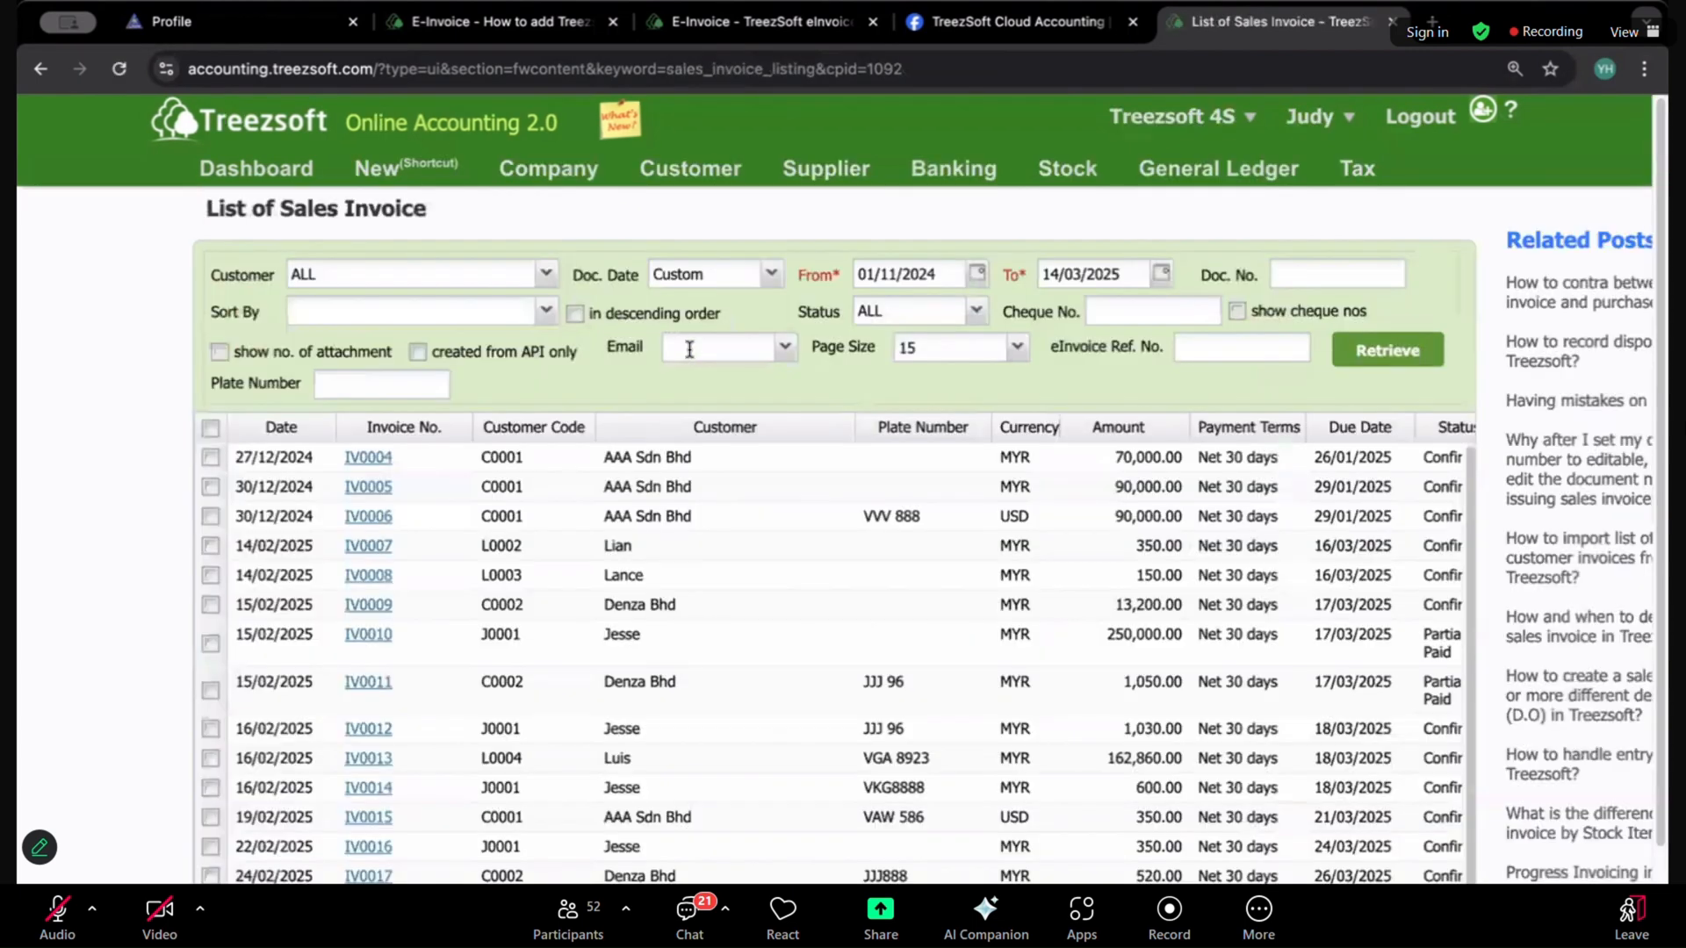
scroll(725, 462, down, 3)
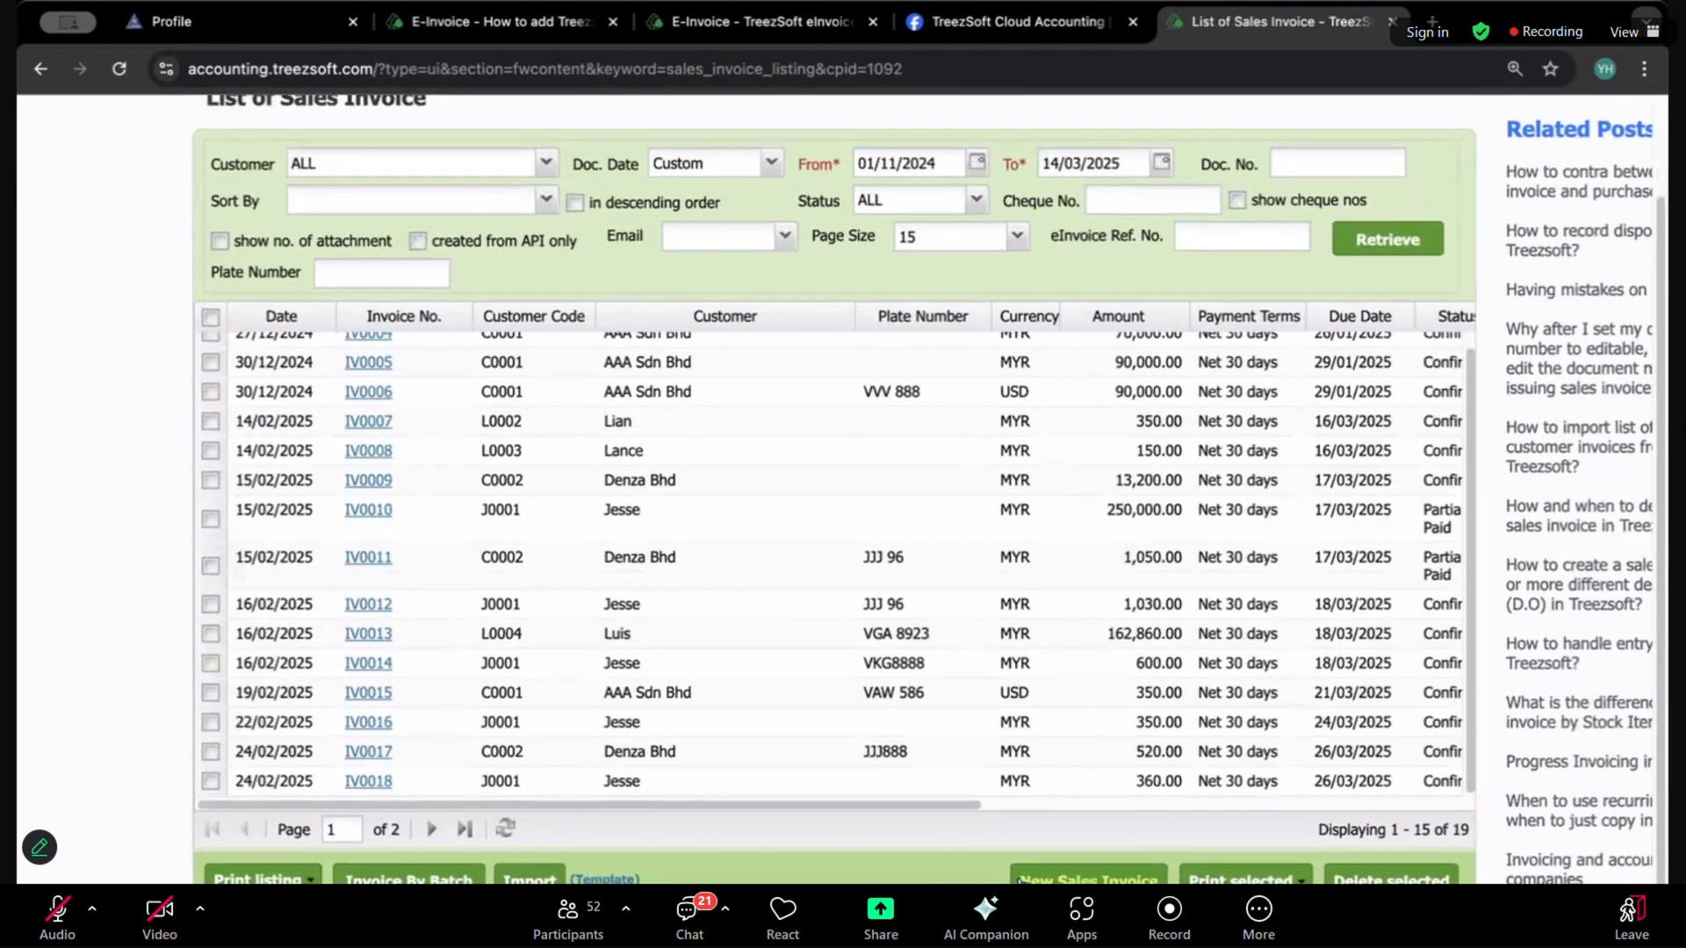
click(1020, 878)
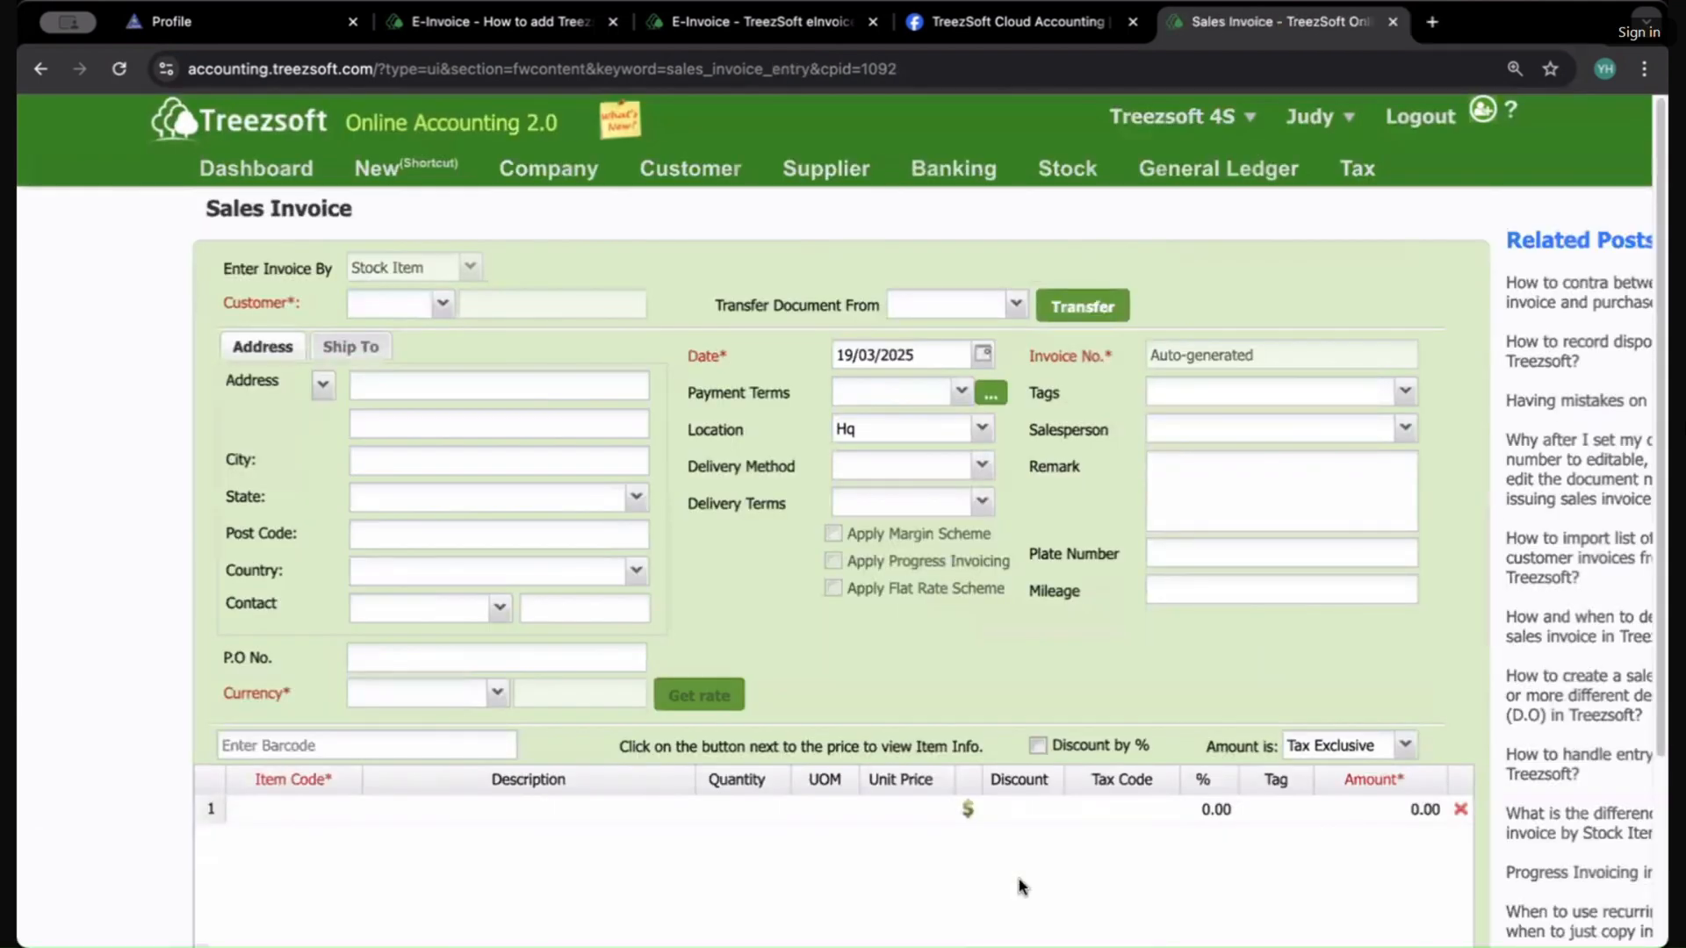
Step: Select the same individual customer and add item O0002 Carpets on the first invoice line
click(443, 302)
click(482, 461)
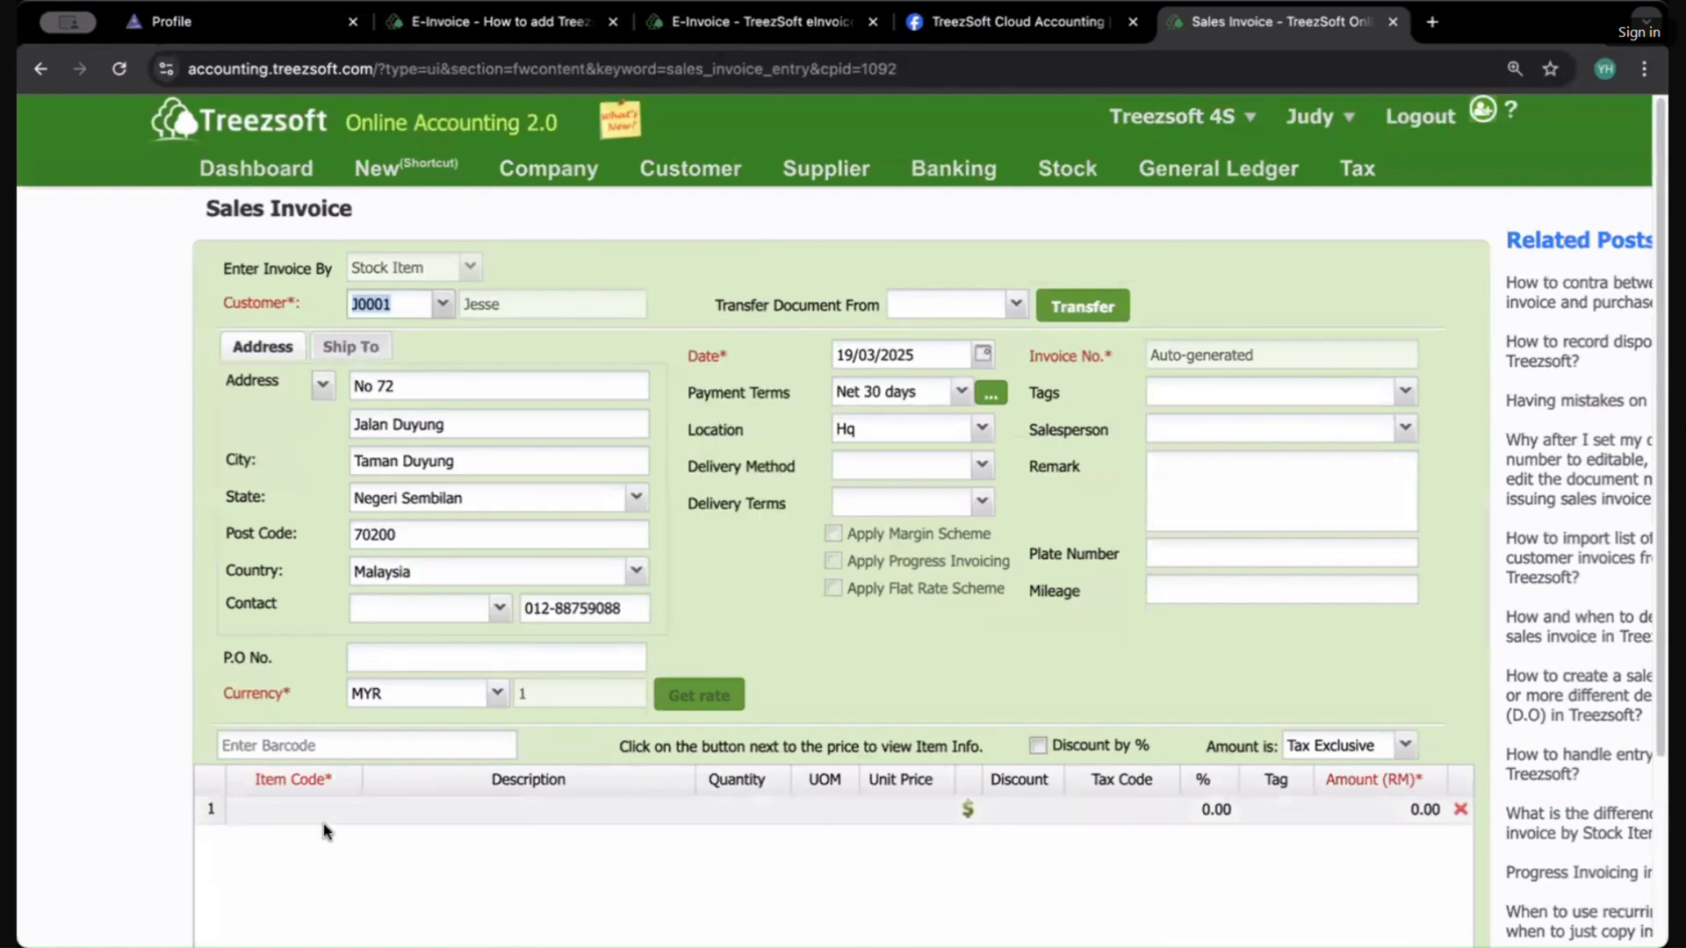
scroll(615, 790, down, 1)
click(363, 762)
click(353, 757)
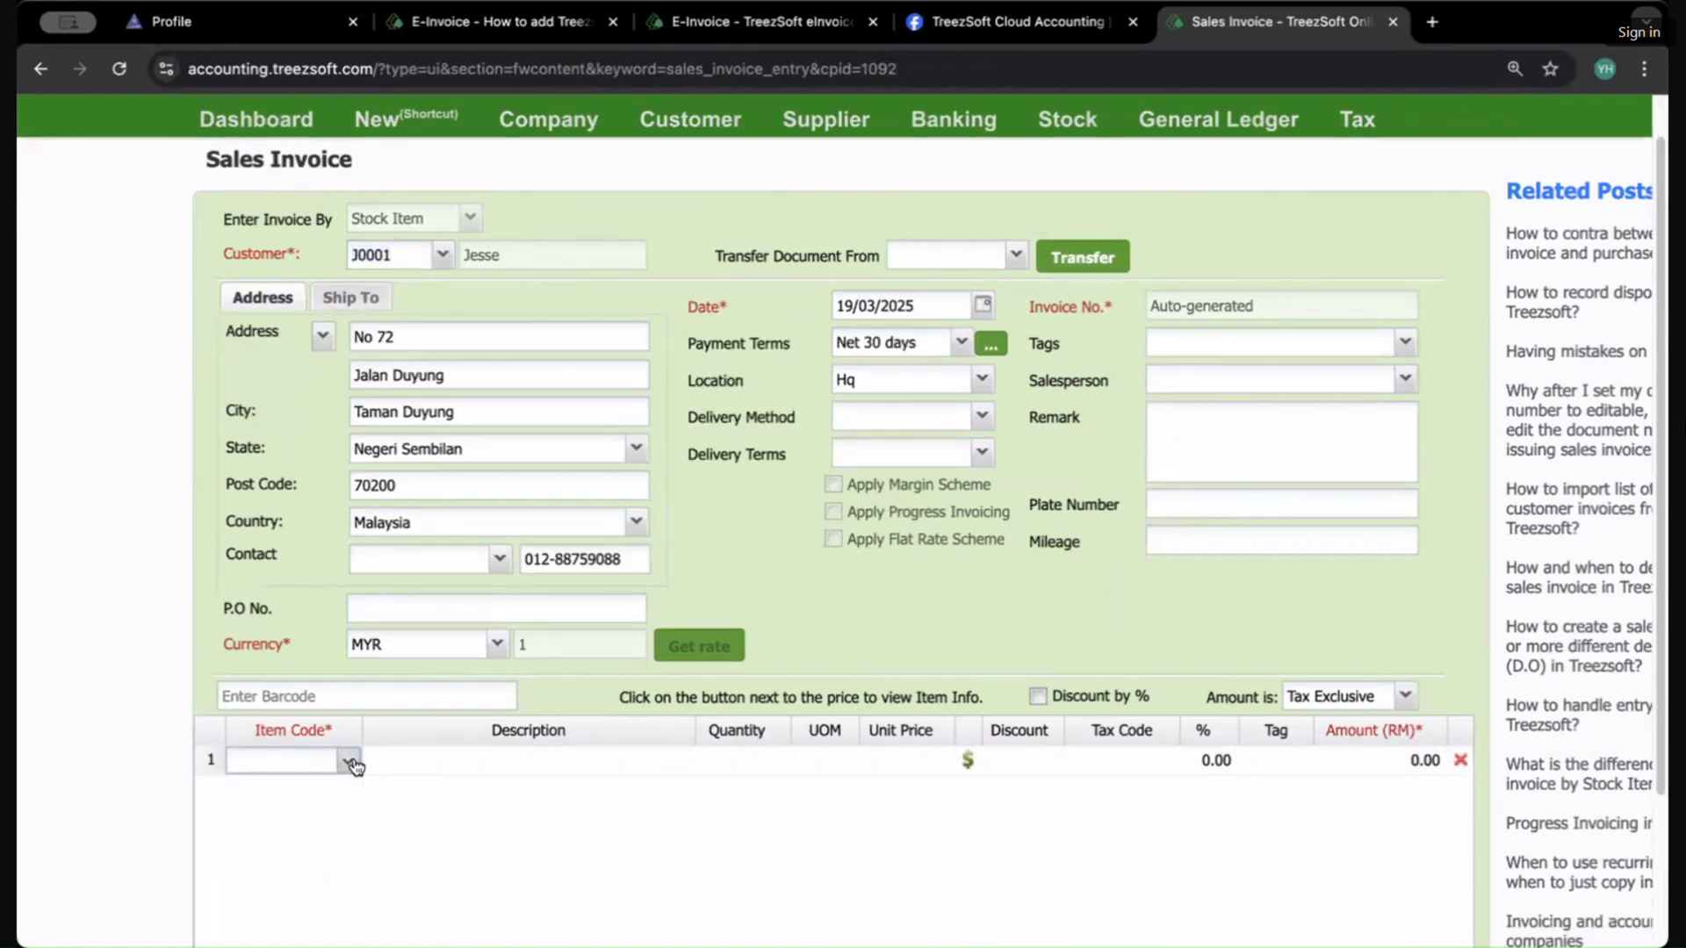
click(348, 760)
scroll(421, 644, down, 1)
scroll(369, 632, down, 3)
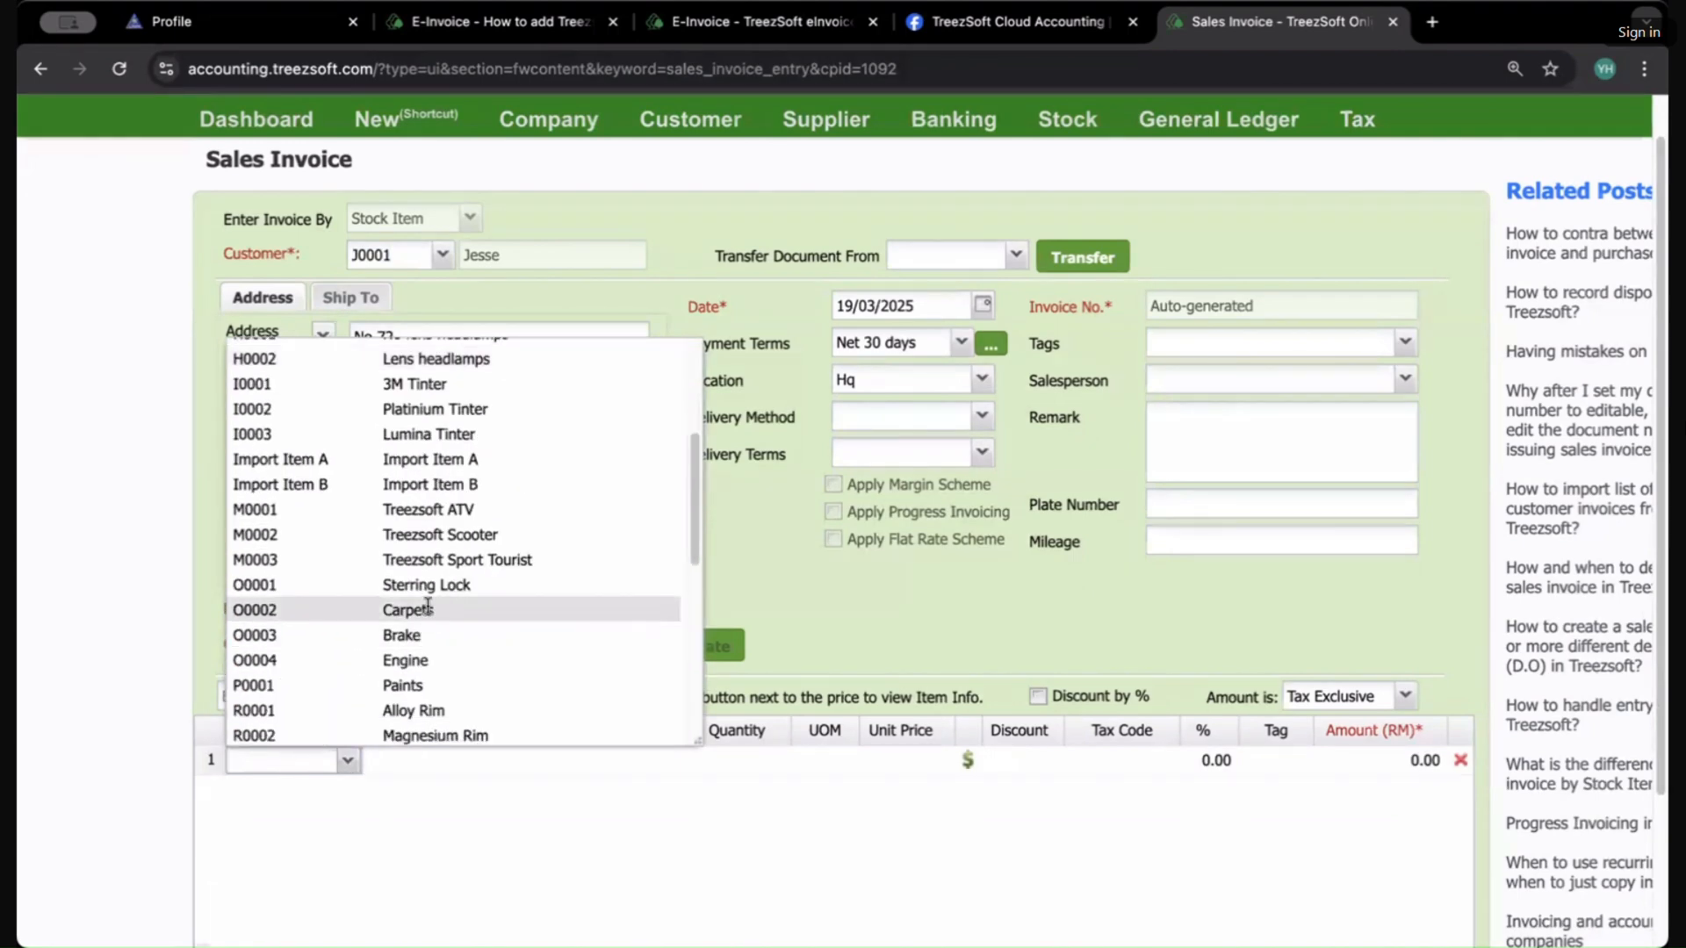
click(325, 605)
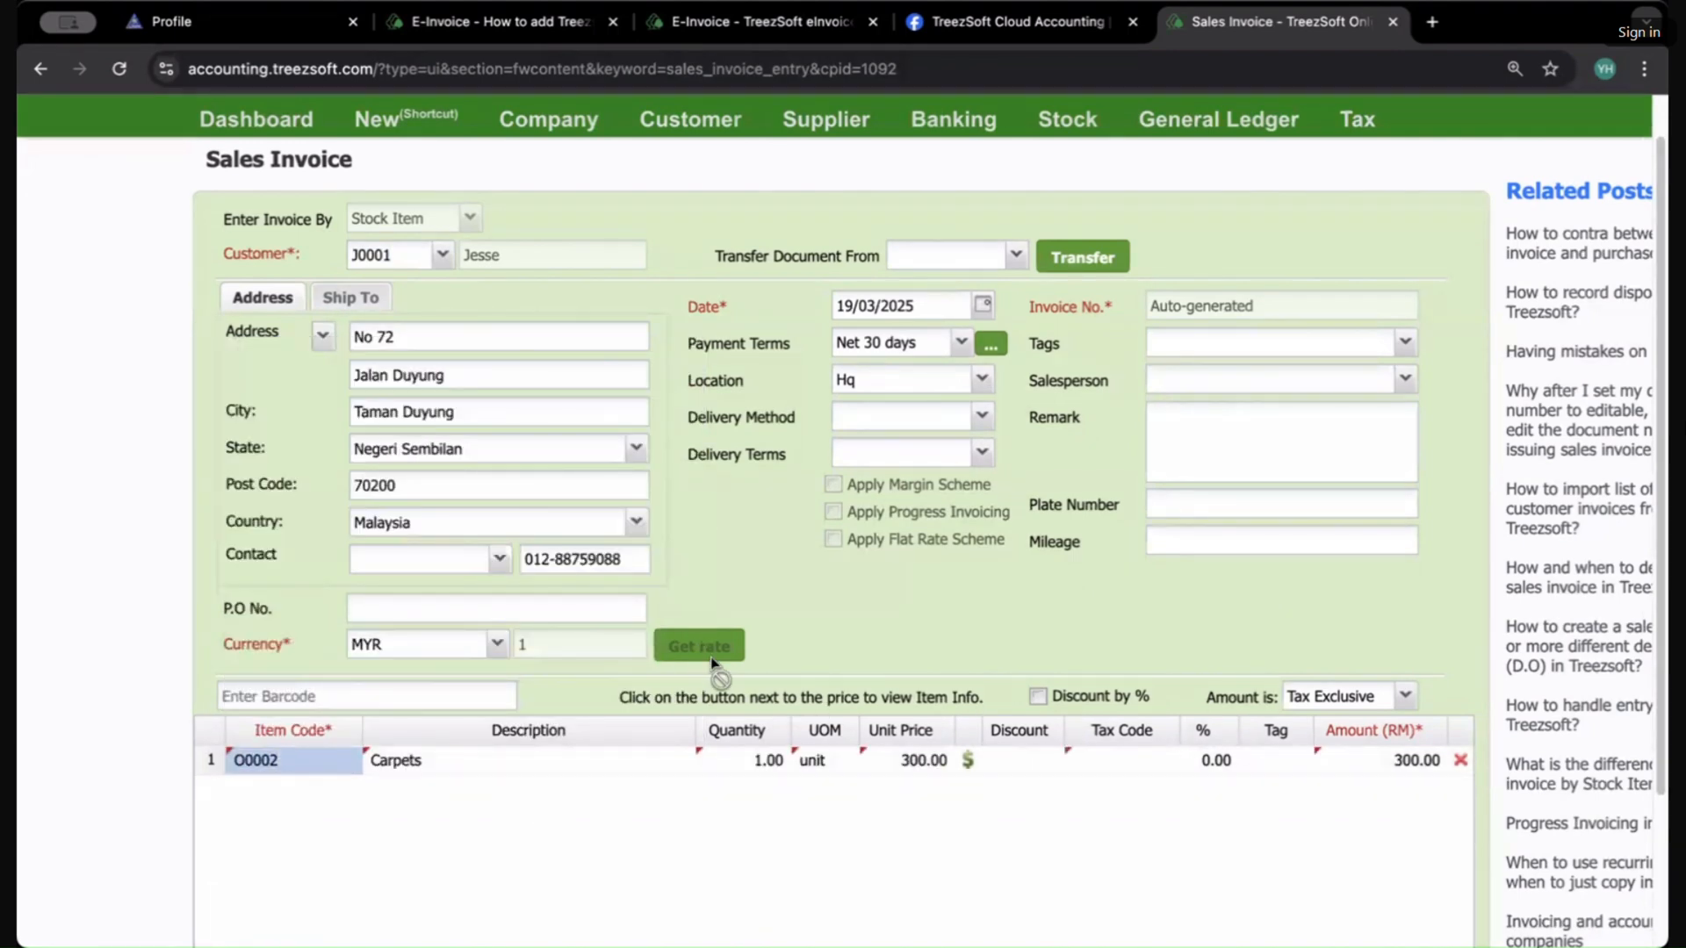
Step: Add item R0003 Aluminium Rim on a second line and set its quantity to 4
scroll(712, 665, down, 2)
click(265, 780)
click(337, 596)
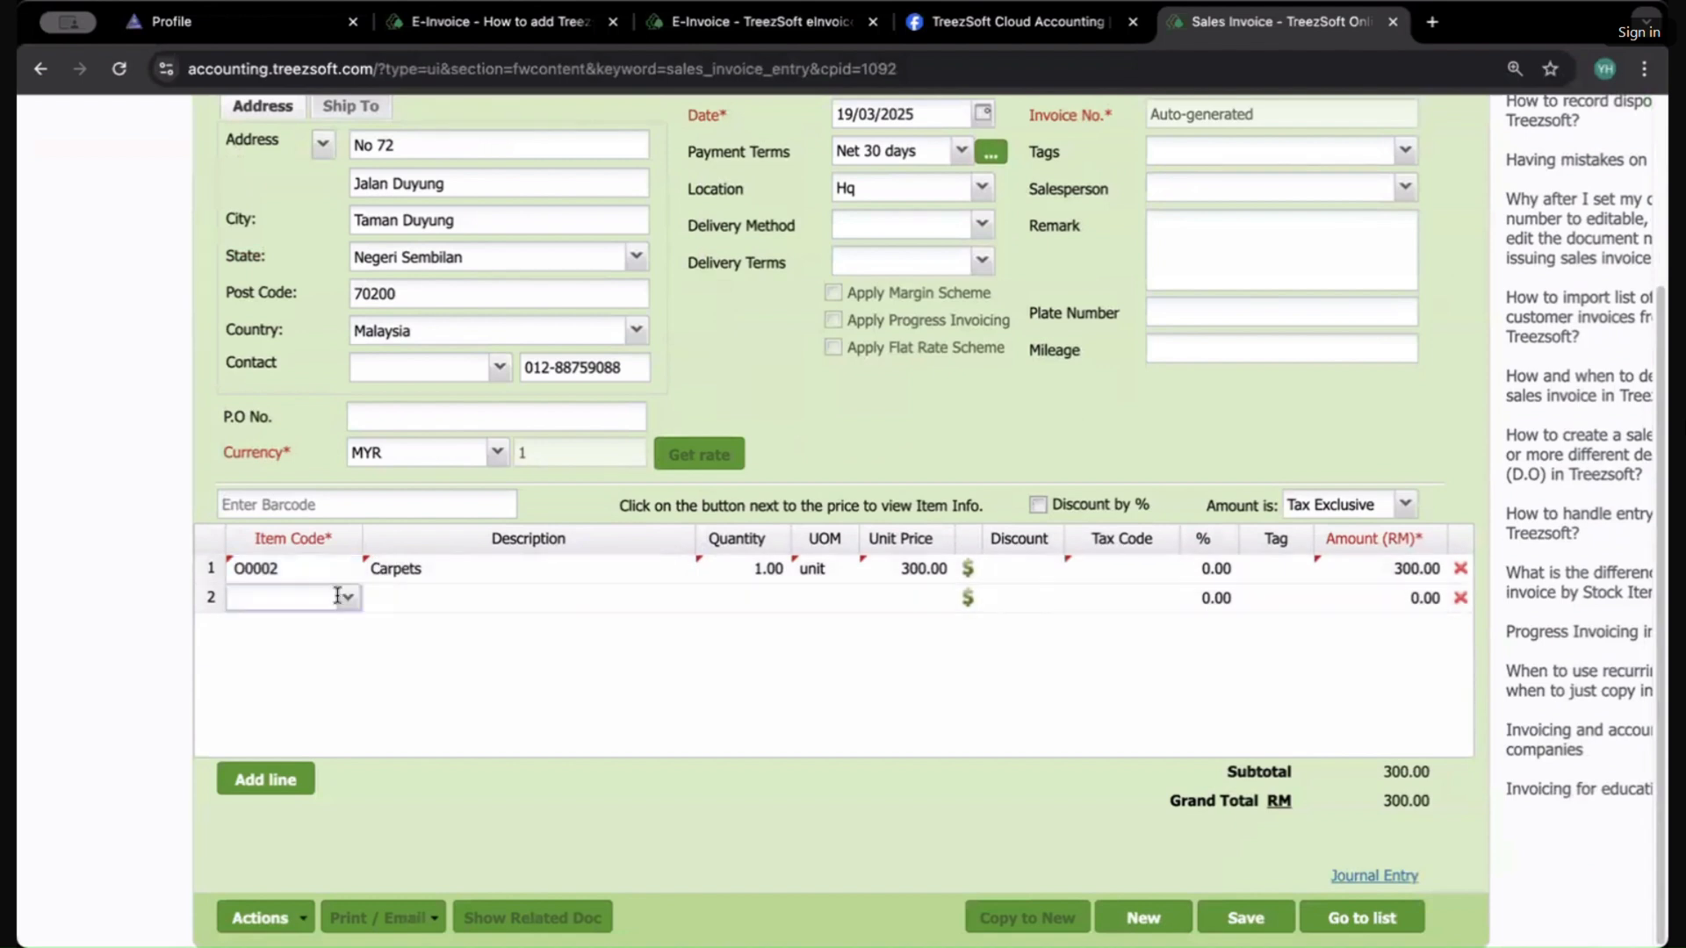
click(348, 597)
scroll(403, 496, down, 3)
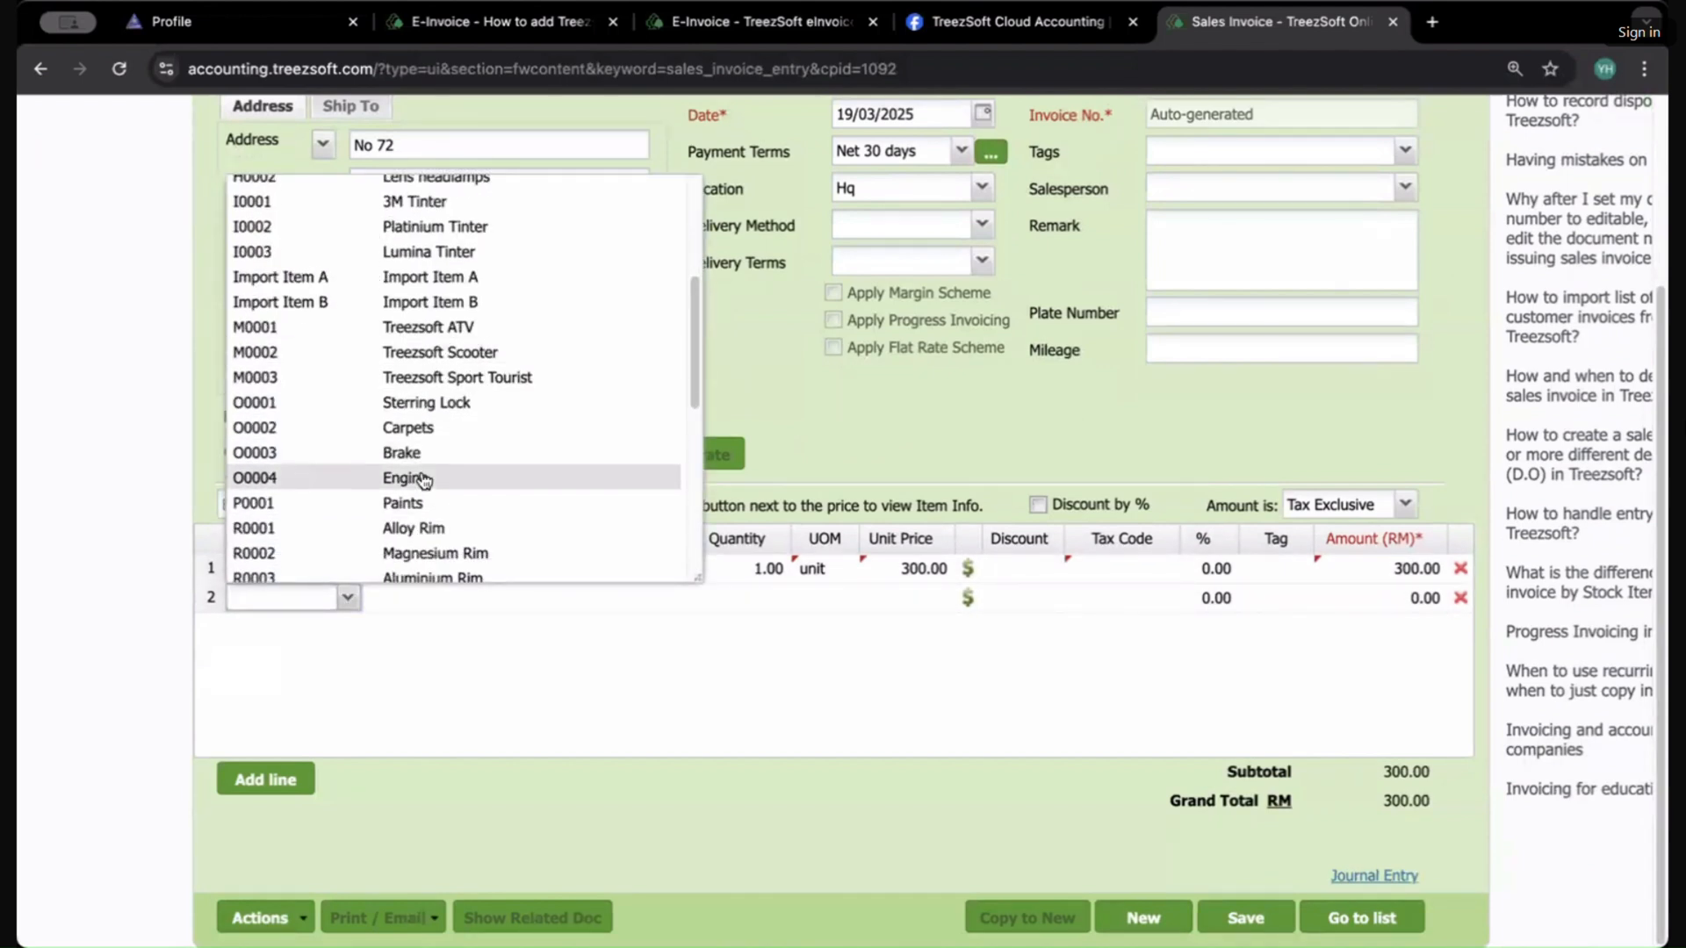
click(428, 576)
click(761, 598)
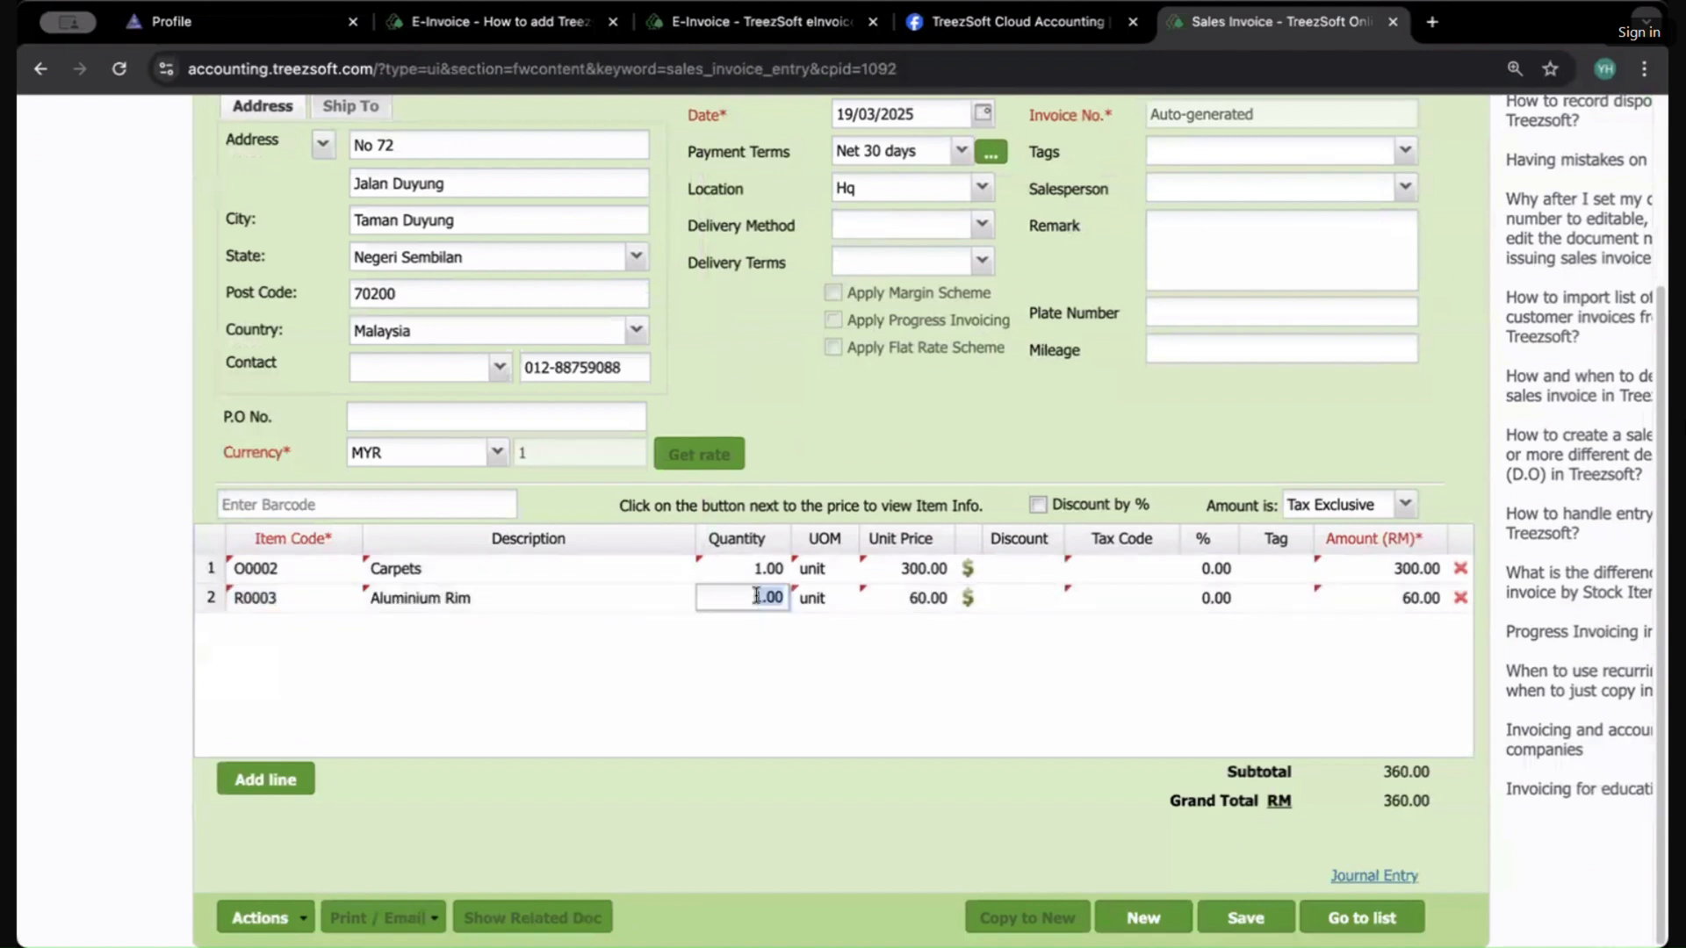
key(Left)
key(BackSpace)
click(807, 736)
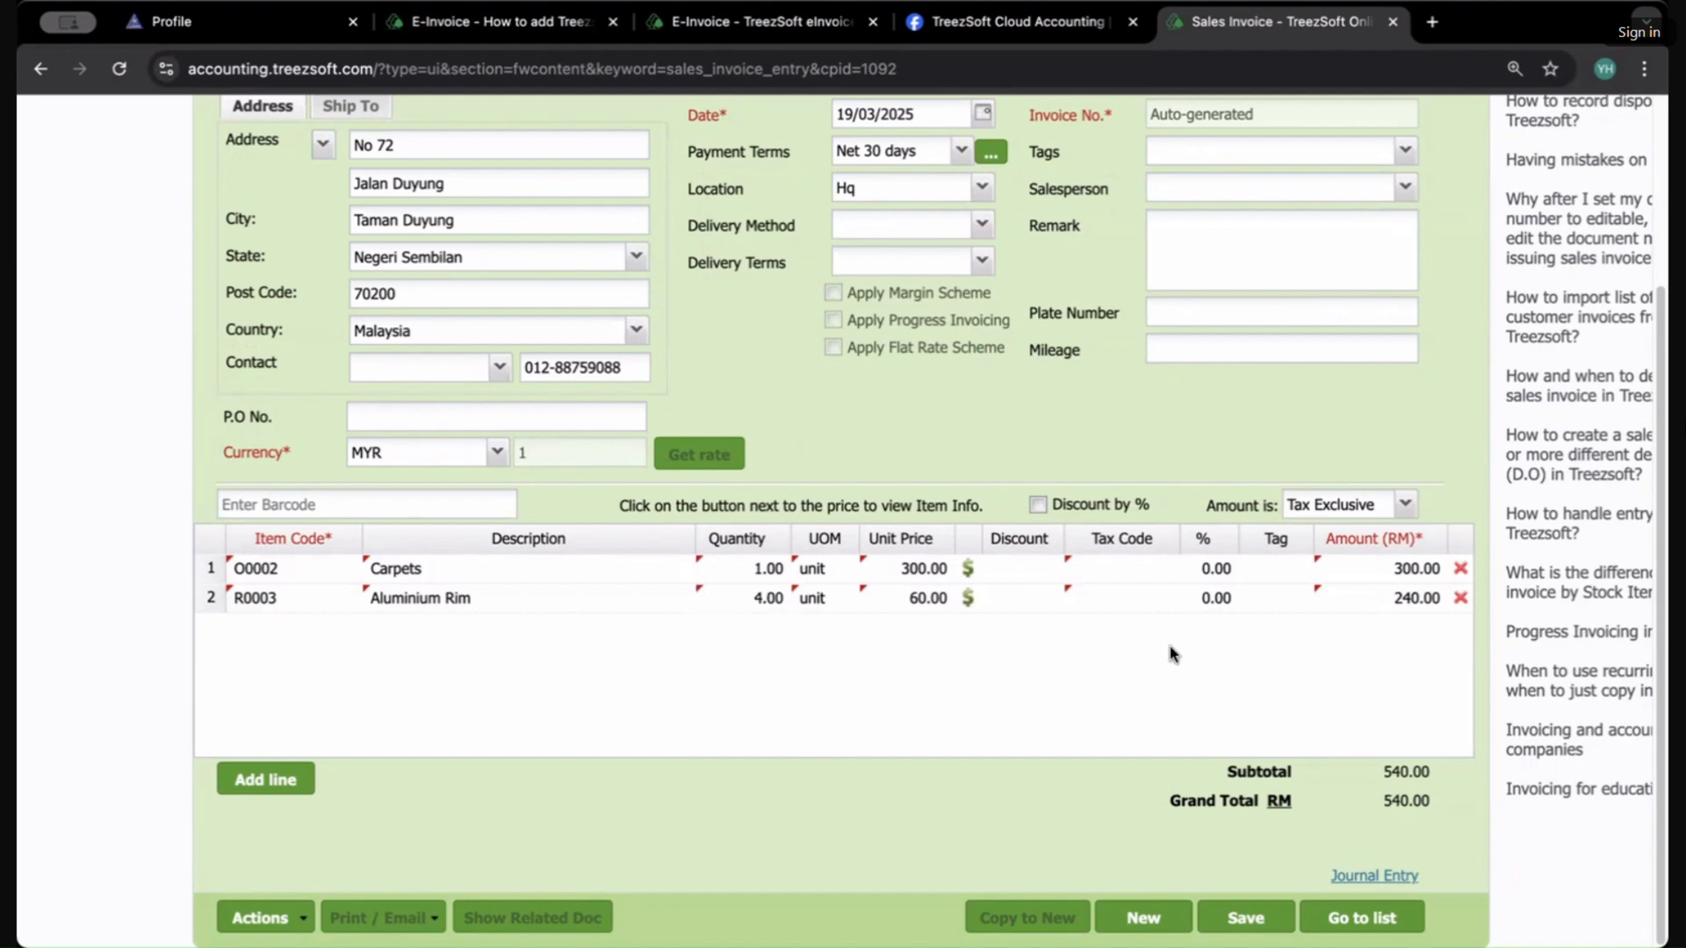
Step: Save the sales invoice, agreeing to continue despite the negative stock balance
click(1252, 917)
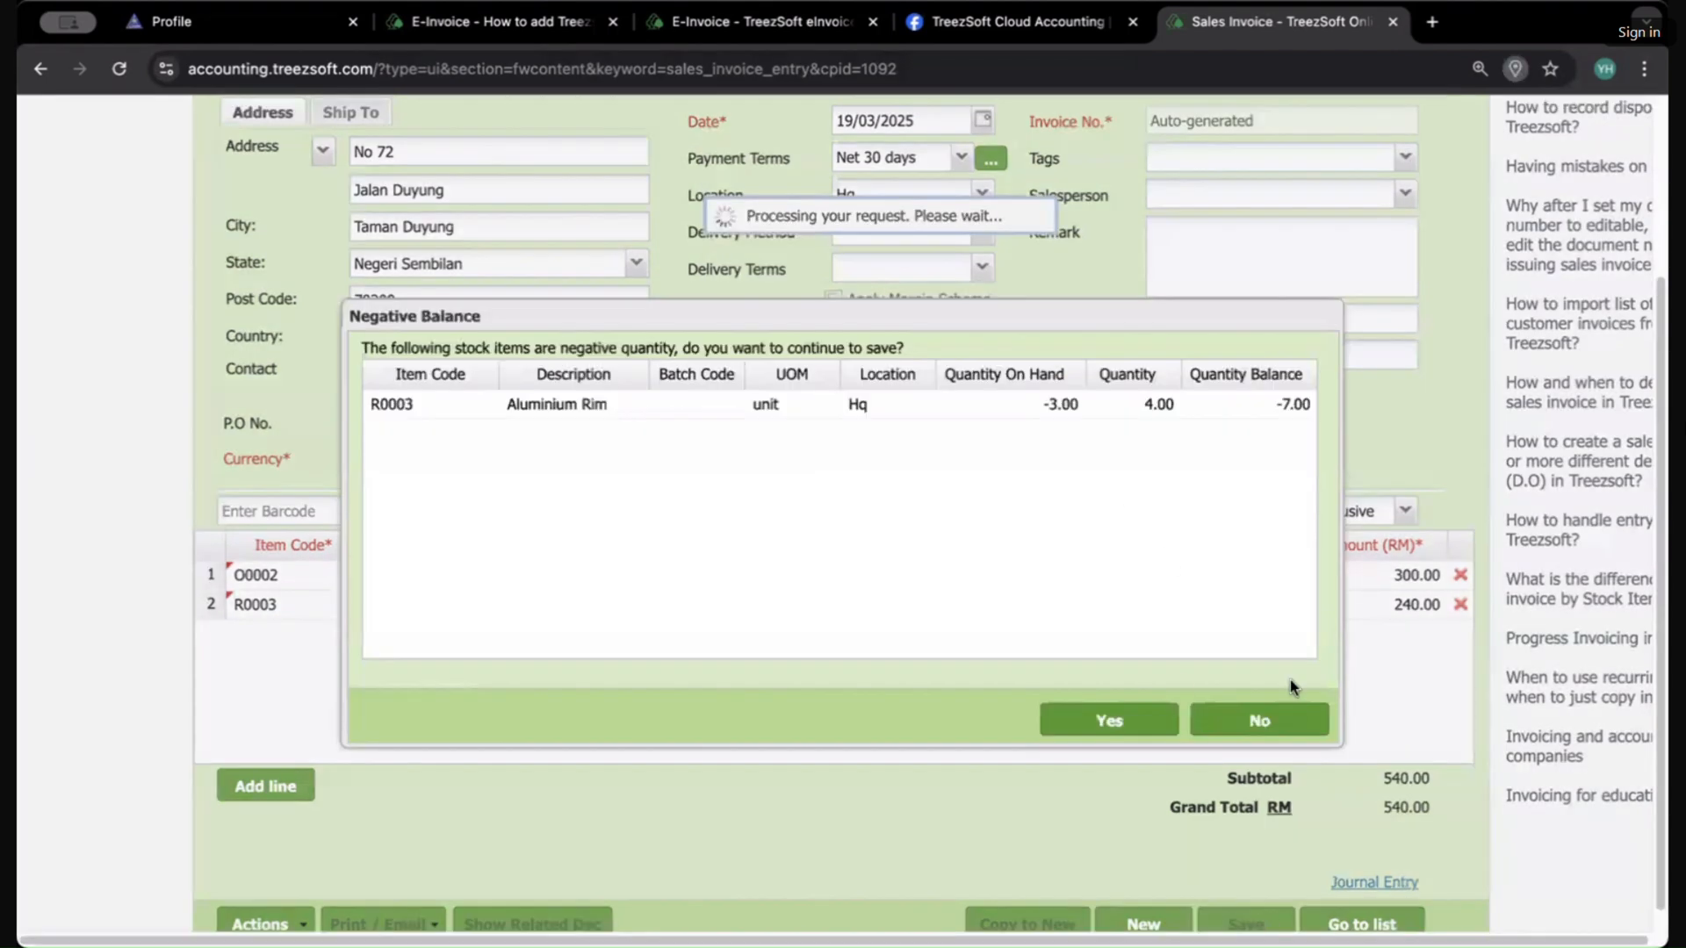
click(1132, 736)
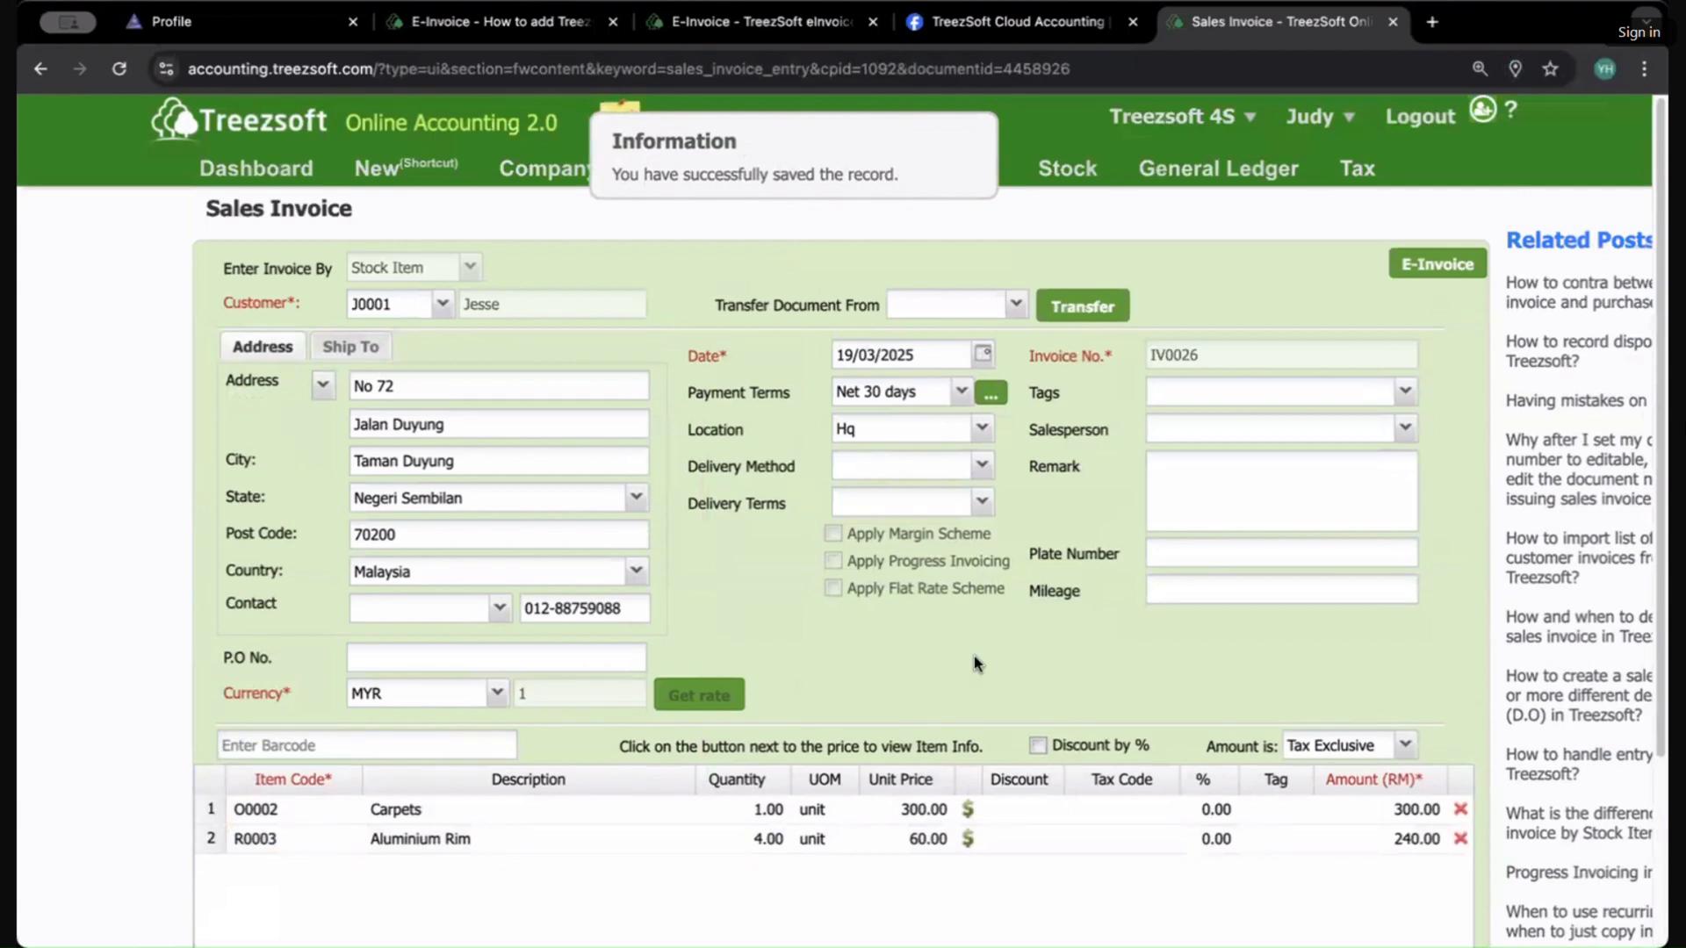
Step: Print the saved invoice IV0026 to PDF and review the printed document
scroll(1009, 519, down, 3)
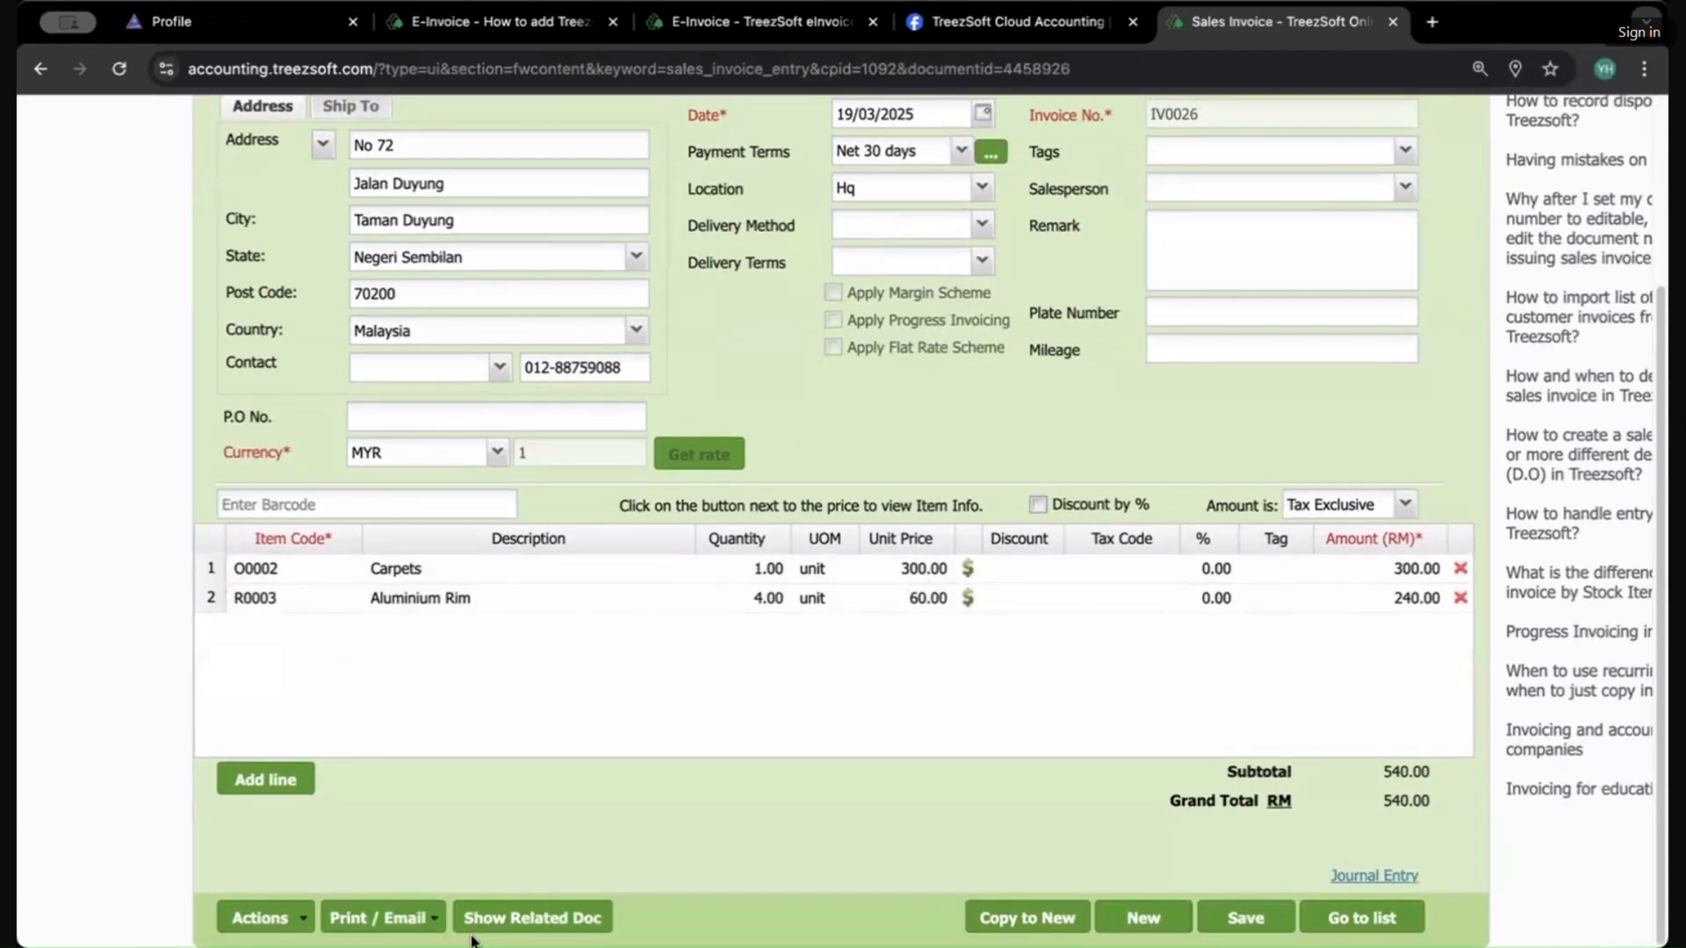
click(378, 916)
click(374, 772)
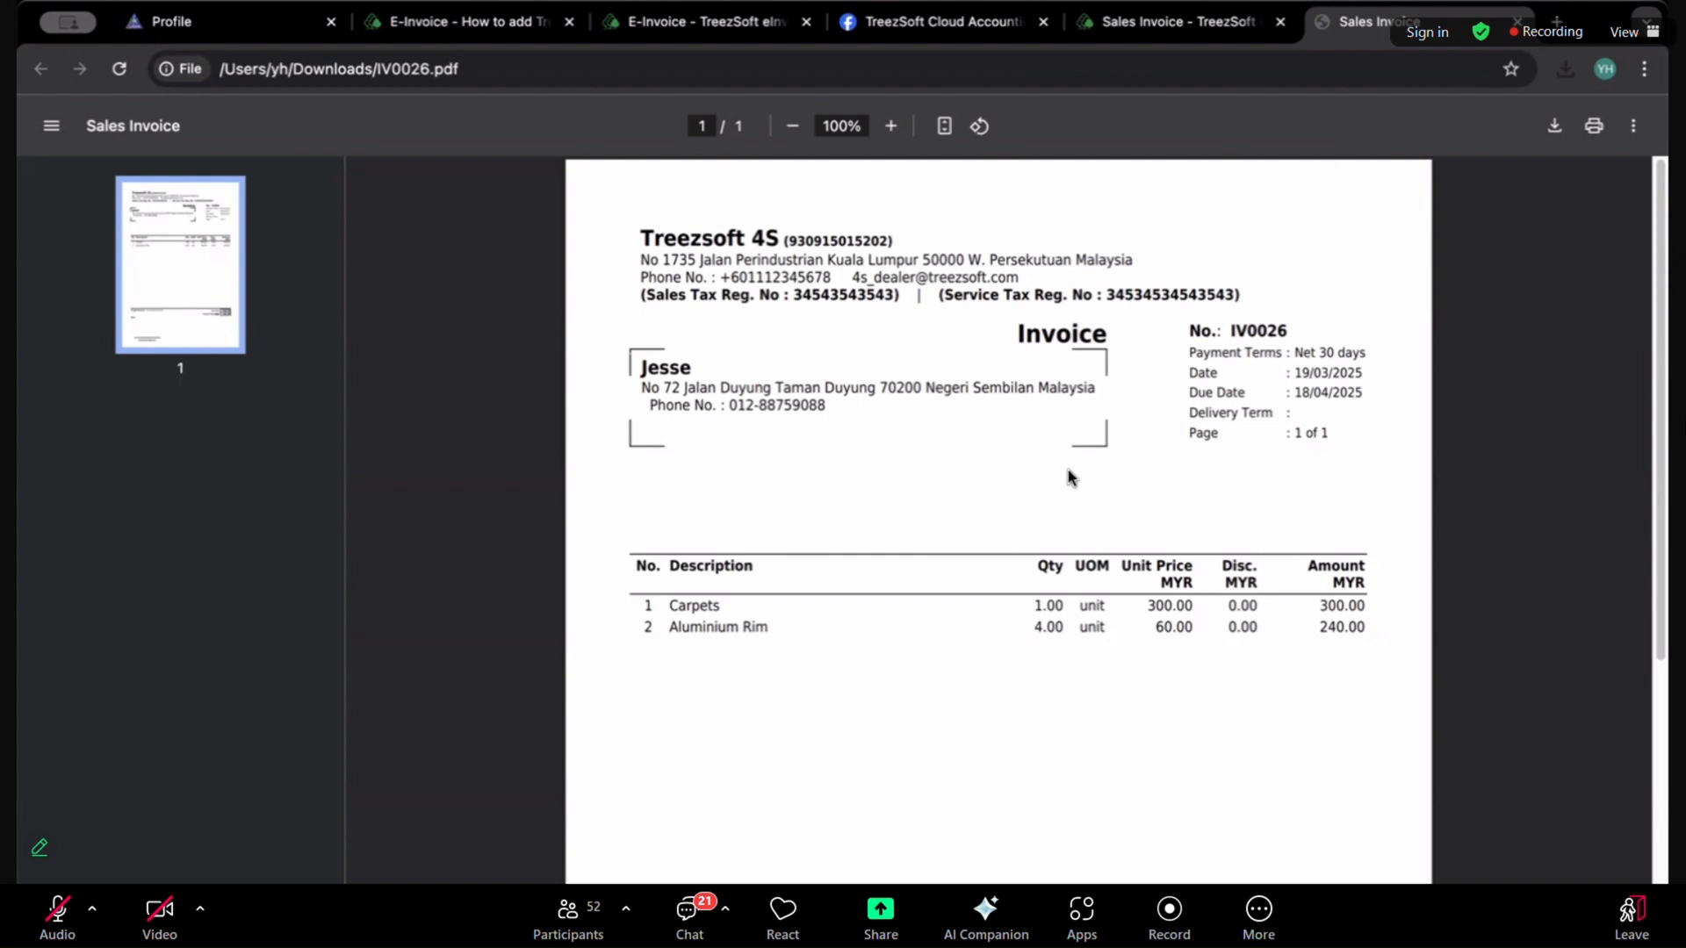
scroll(1067, 474, down, 5)
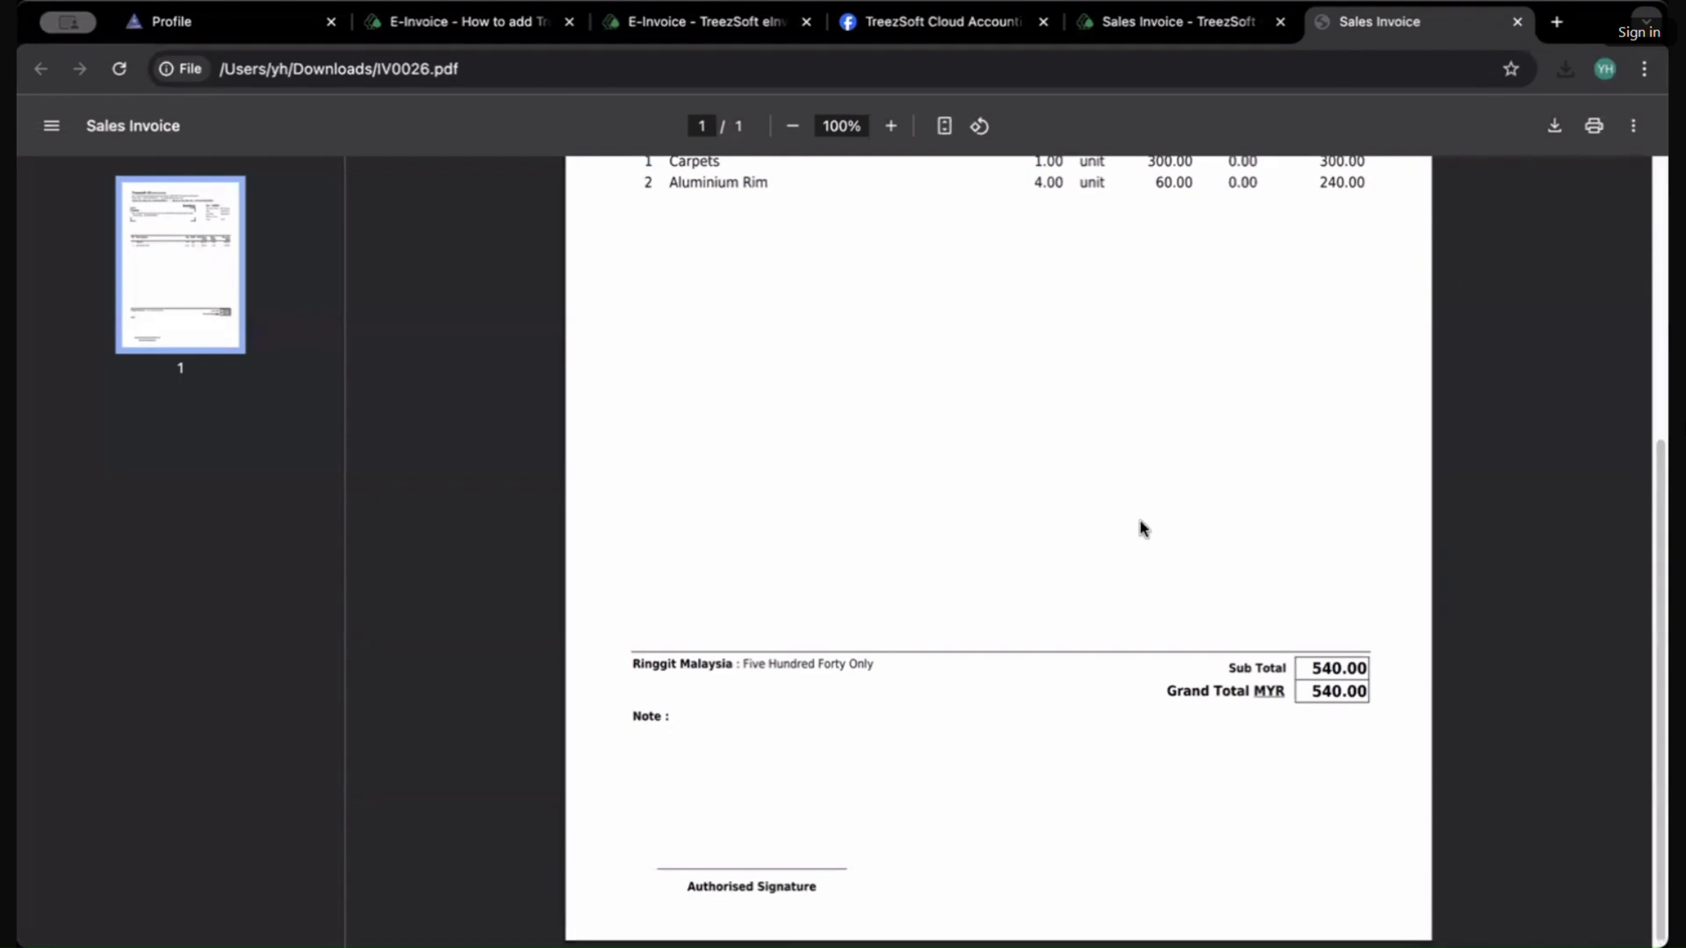
scroll(1142, 527, up, 5)
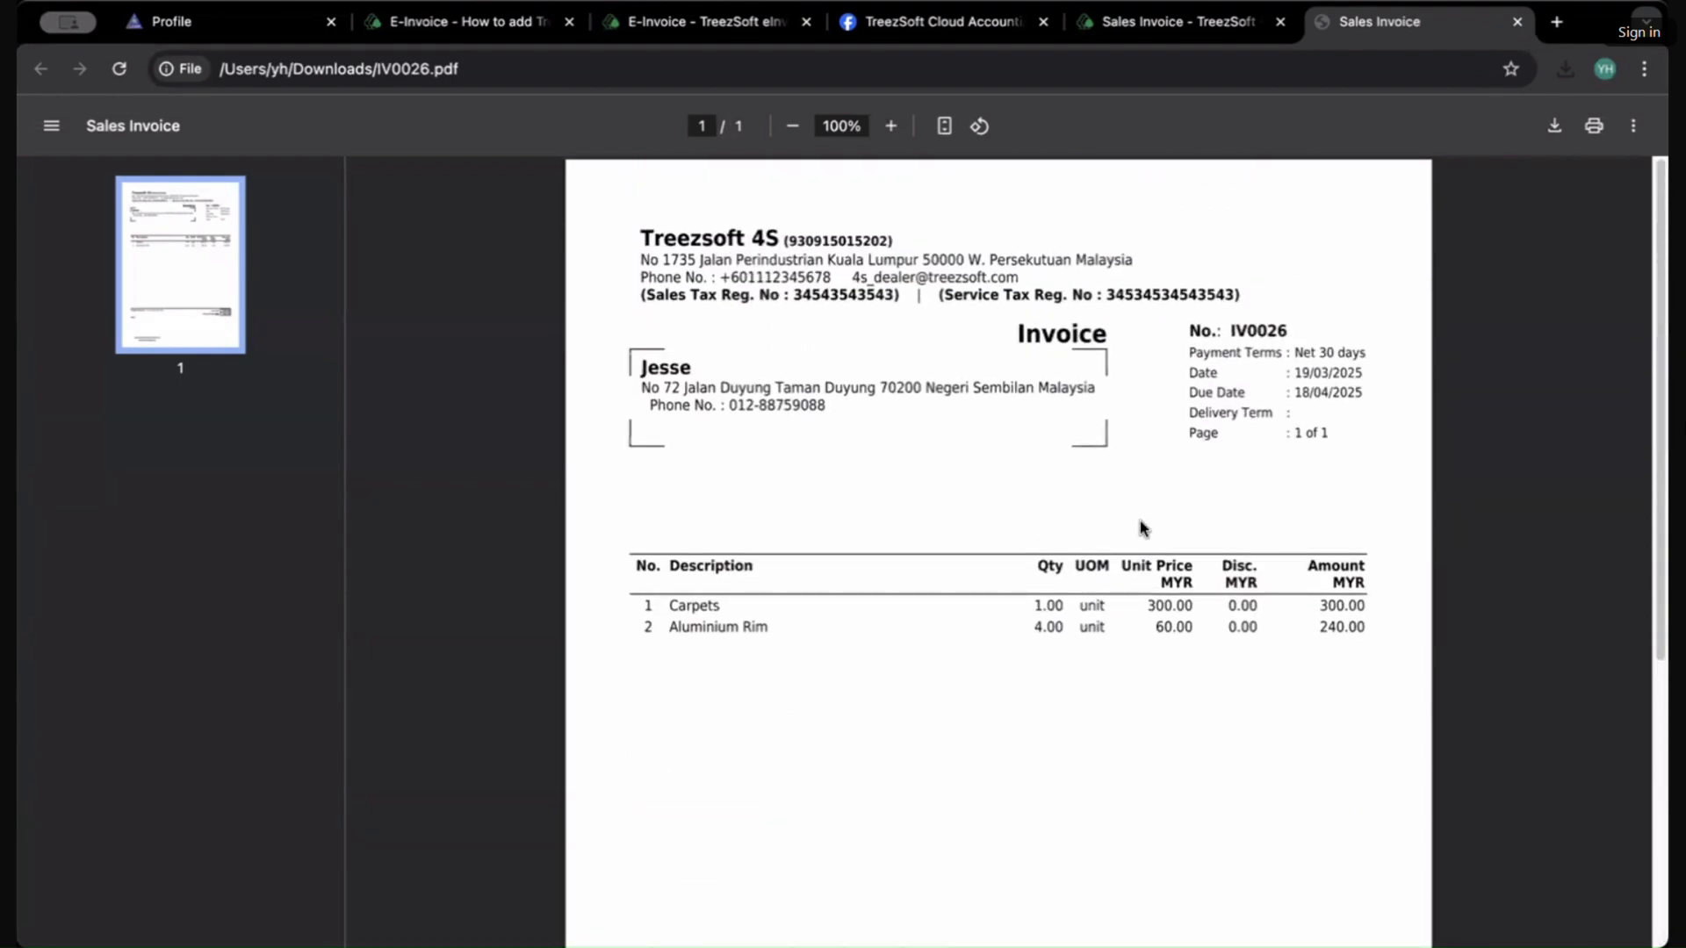
scroll(1139, 522, down, 5)
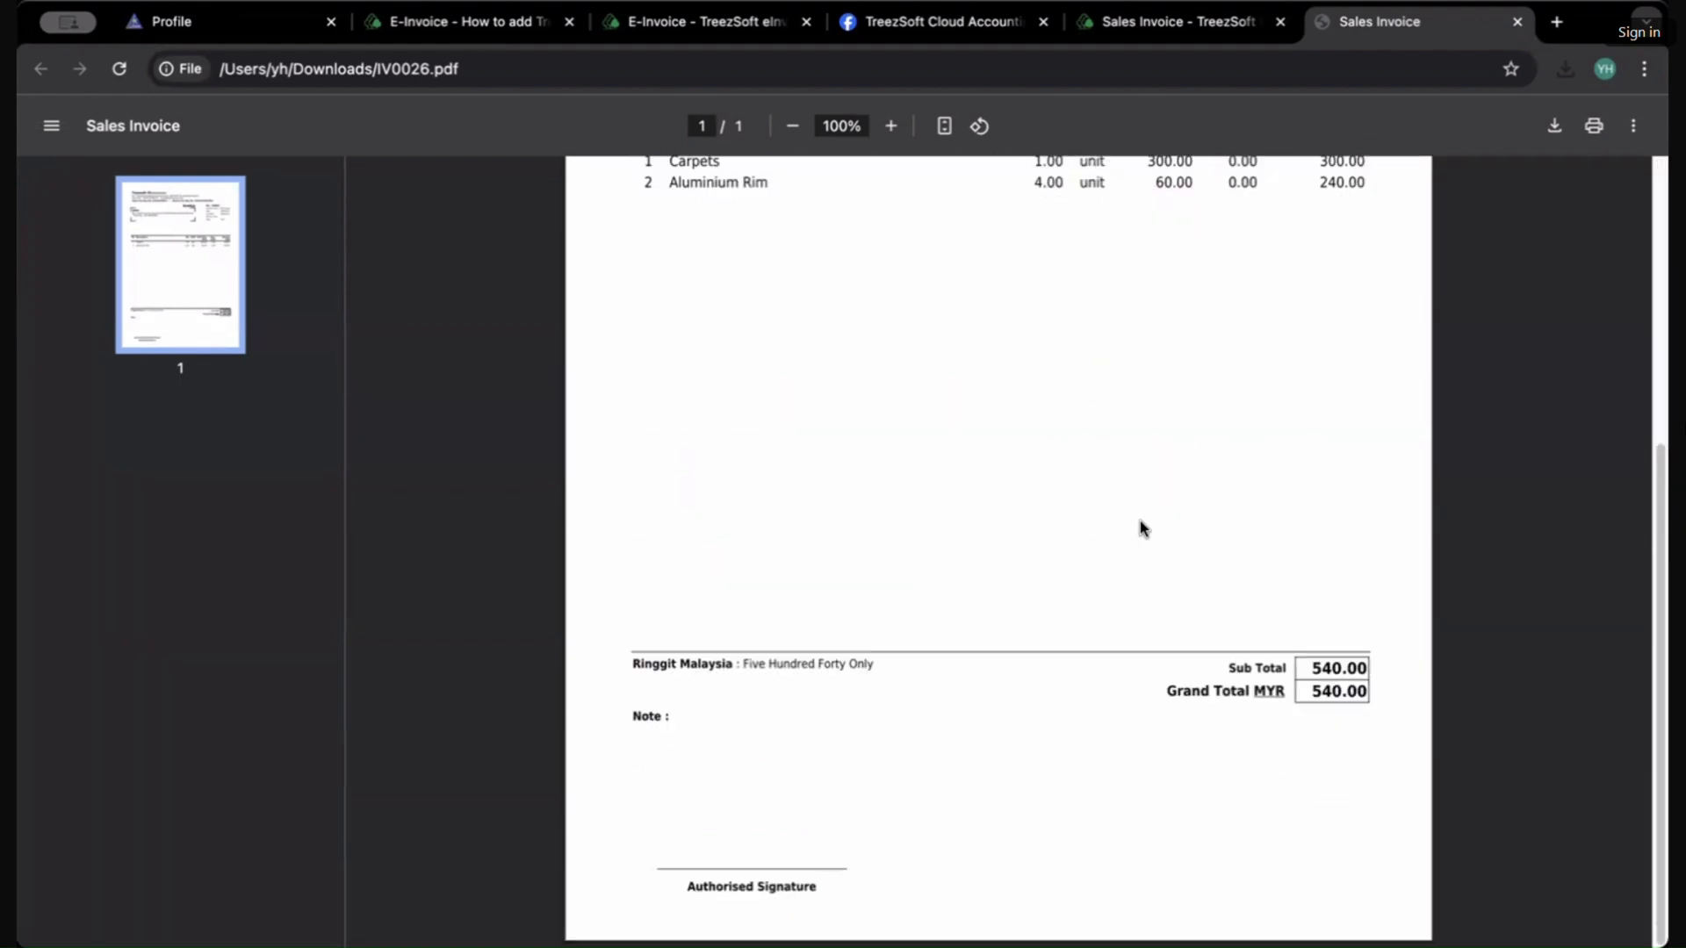
scroll(1139, 519, up, 5)
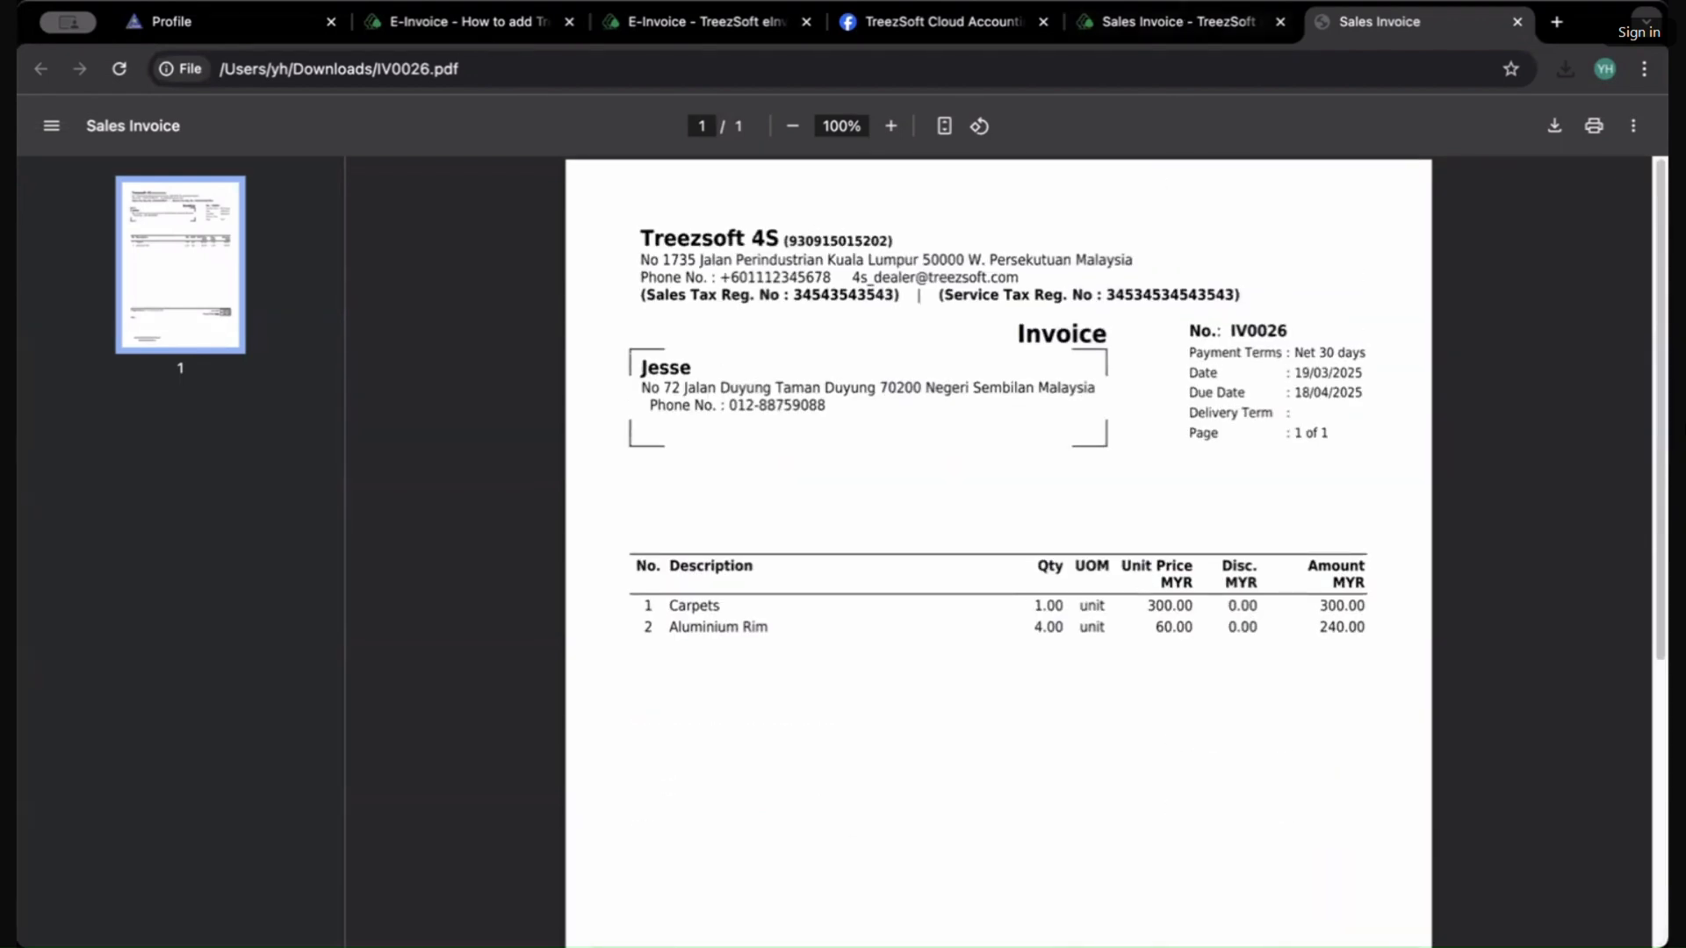
Step: Return to the sales invoice and open its E-Invoice document page
click(1176, 21)
scroll(975, 422, up, 3)
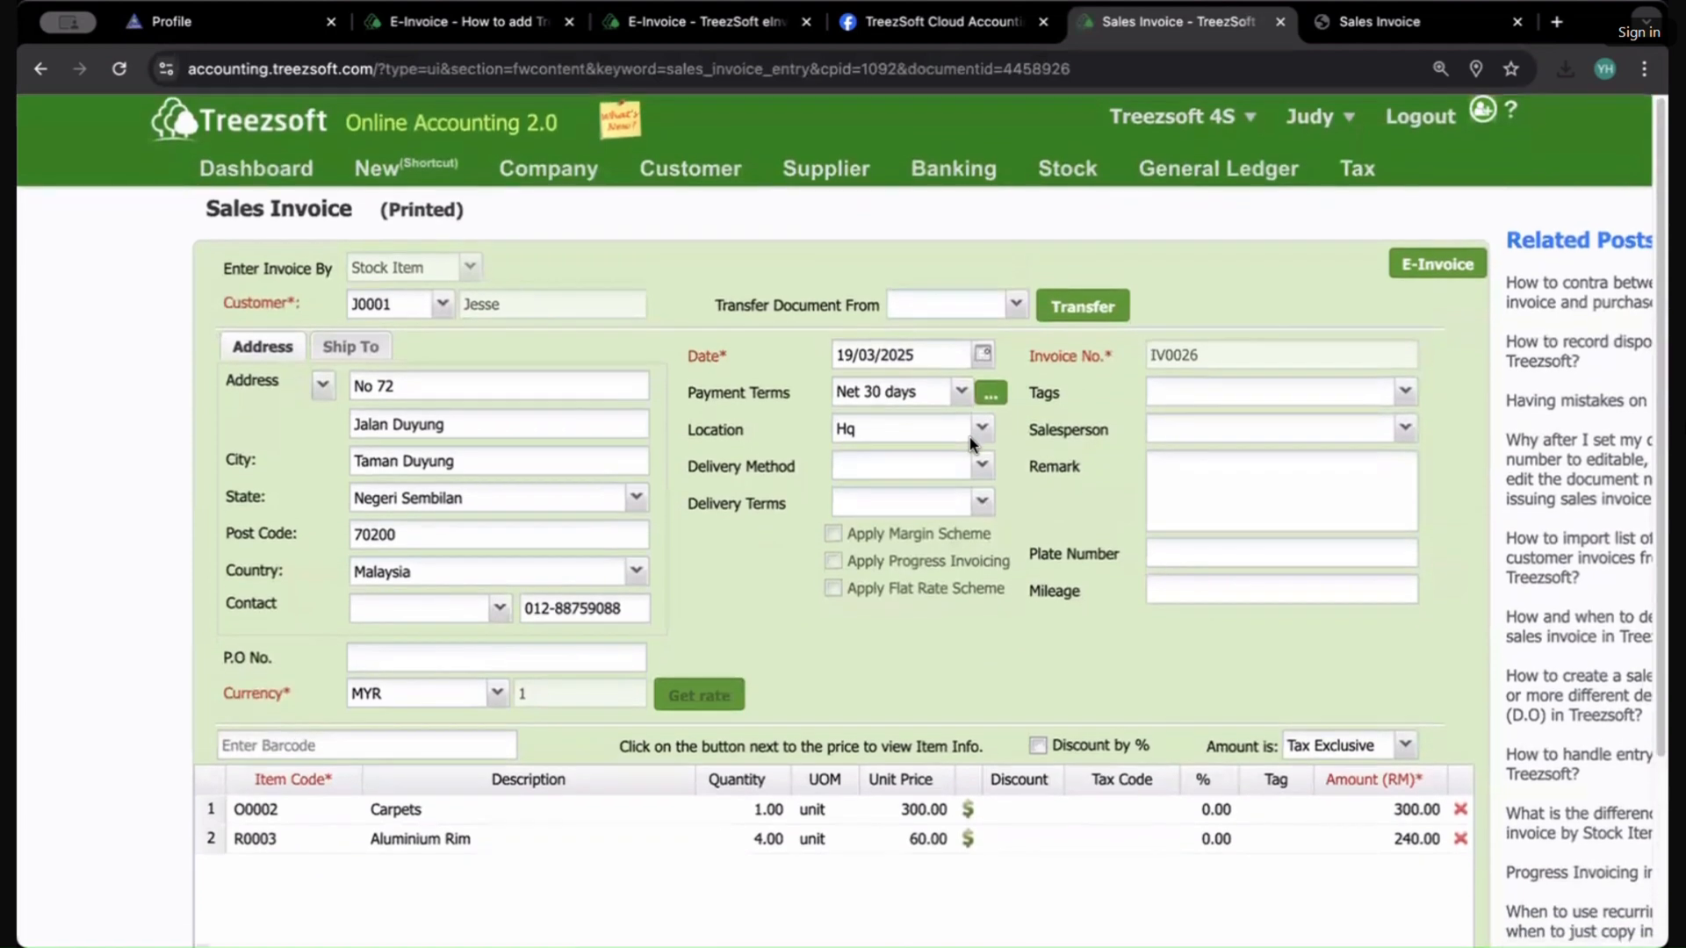
click(1443, 264)
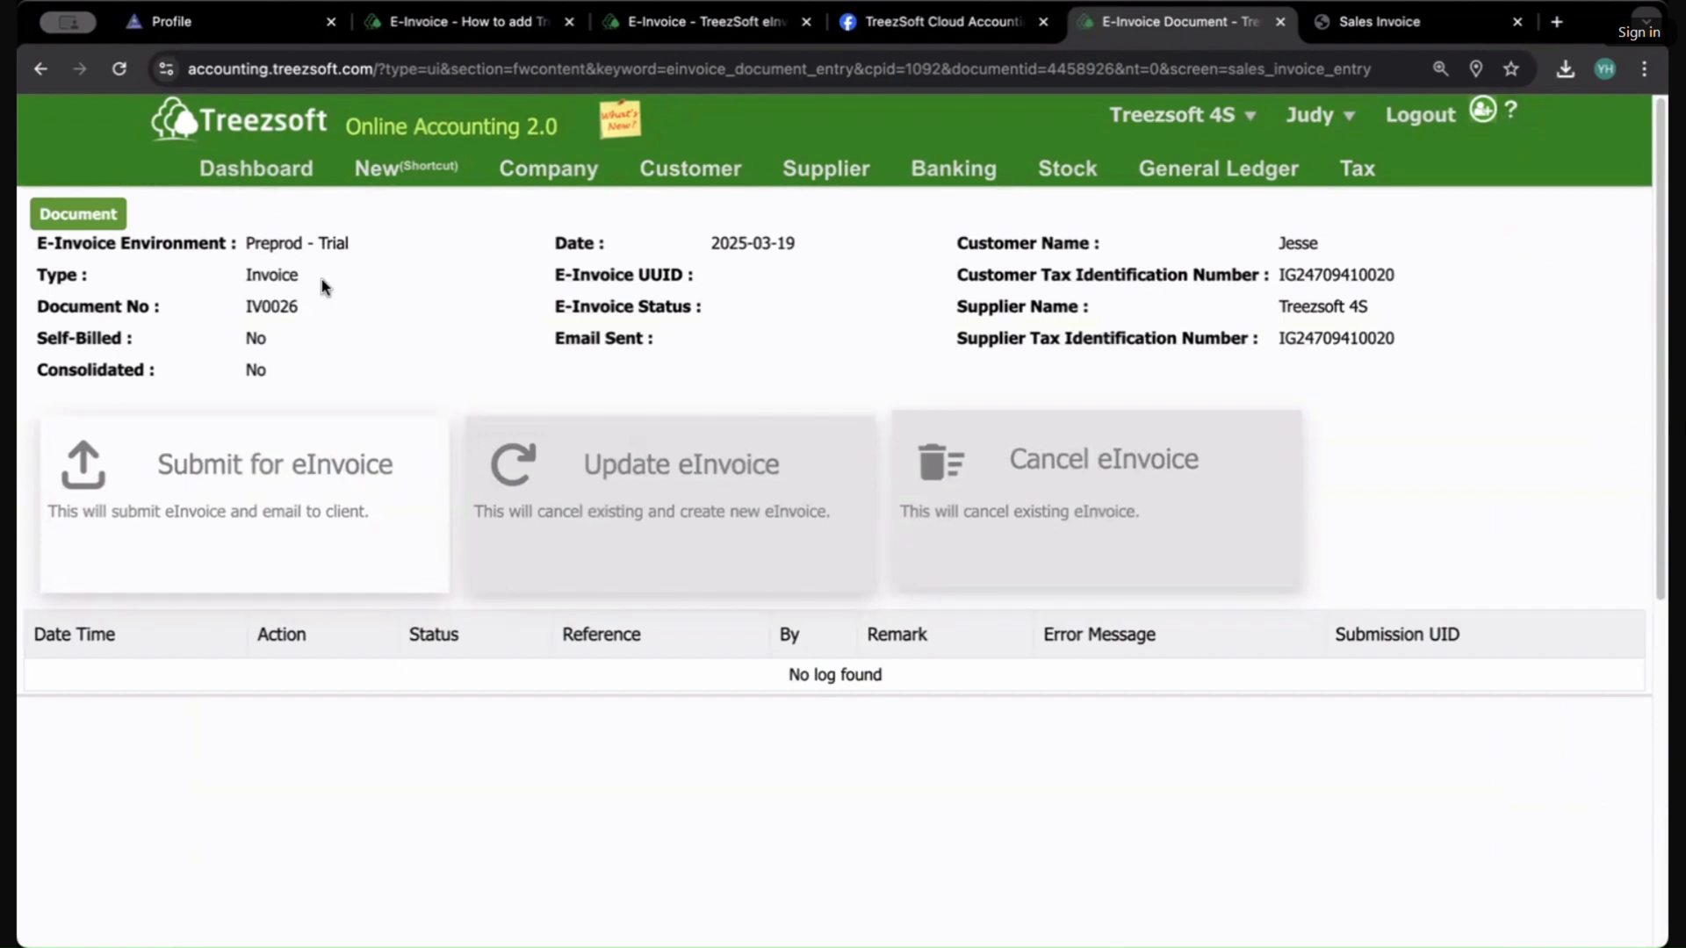
click(93, 216)
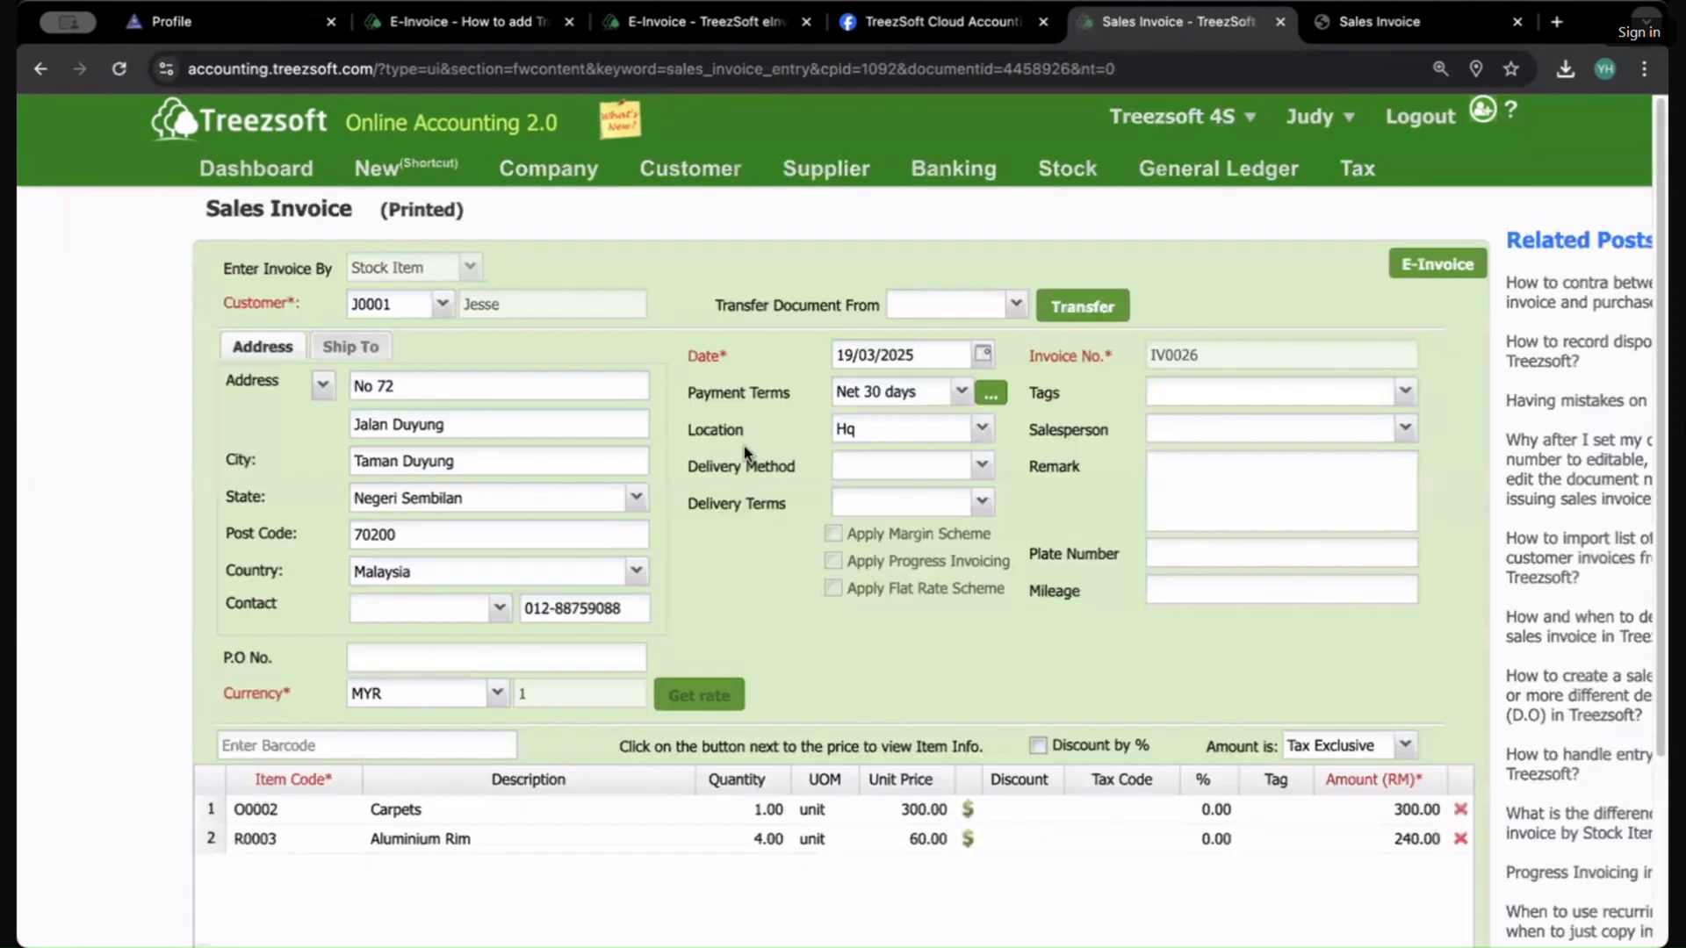
click(1417, 268)
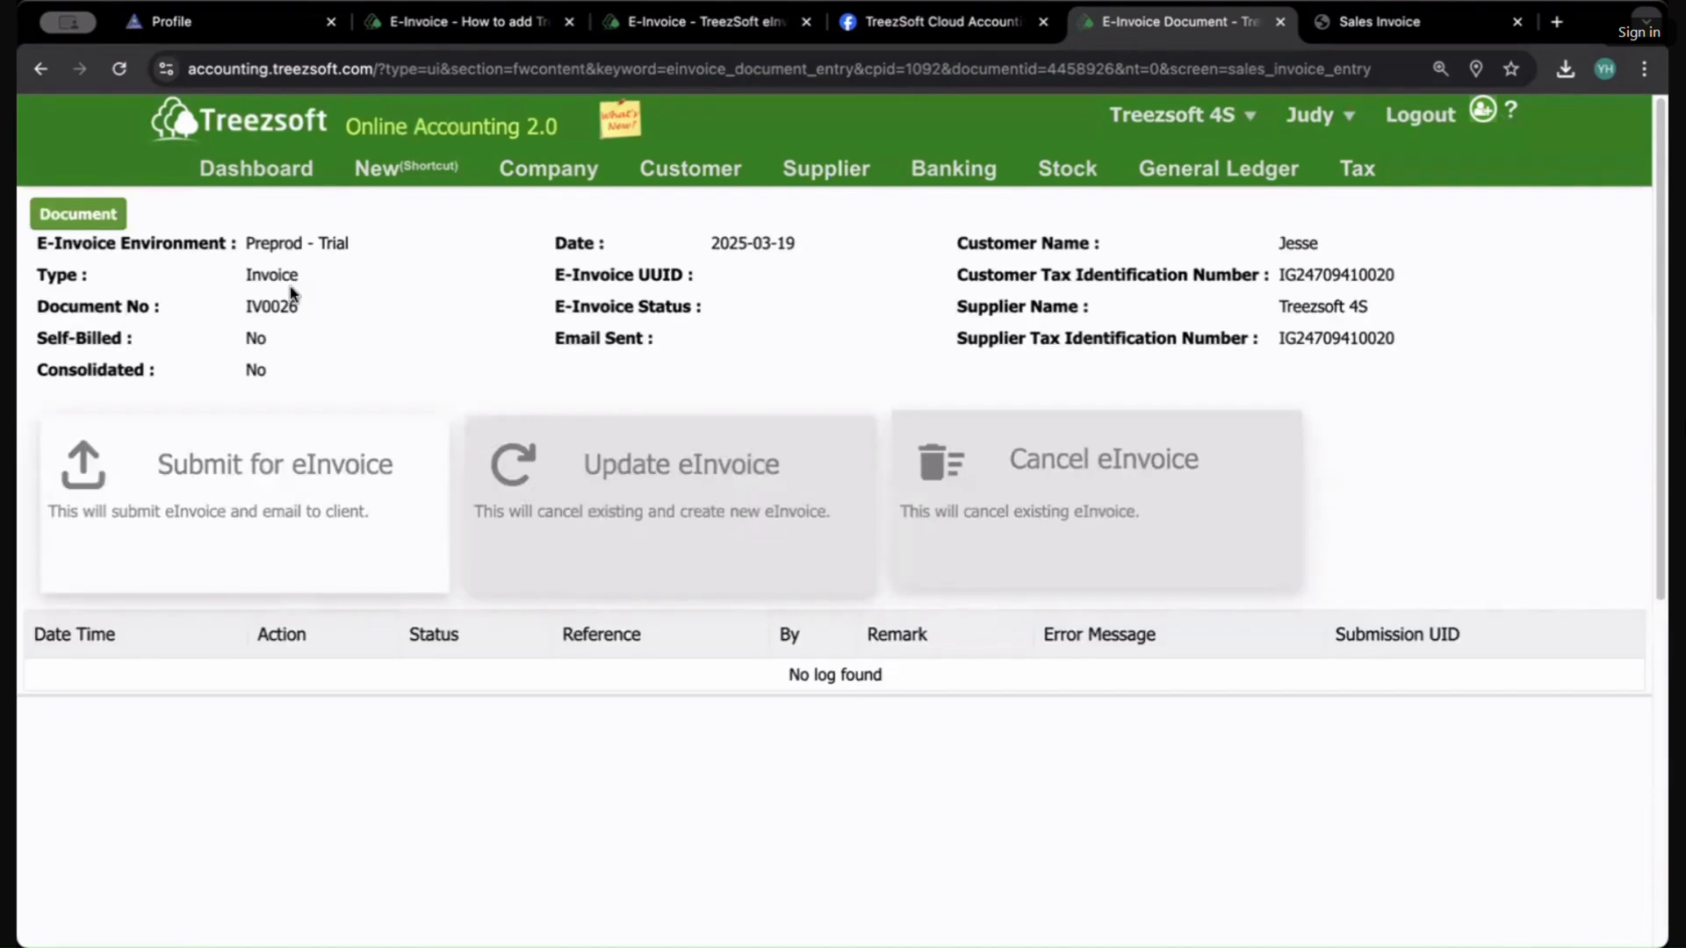
Step: Submit invoice IV0026 for e-invoice and confirm the submission
mouse_move(953, 169)
click(228, 542)
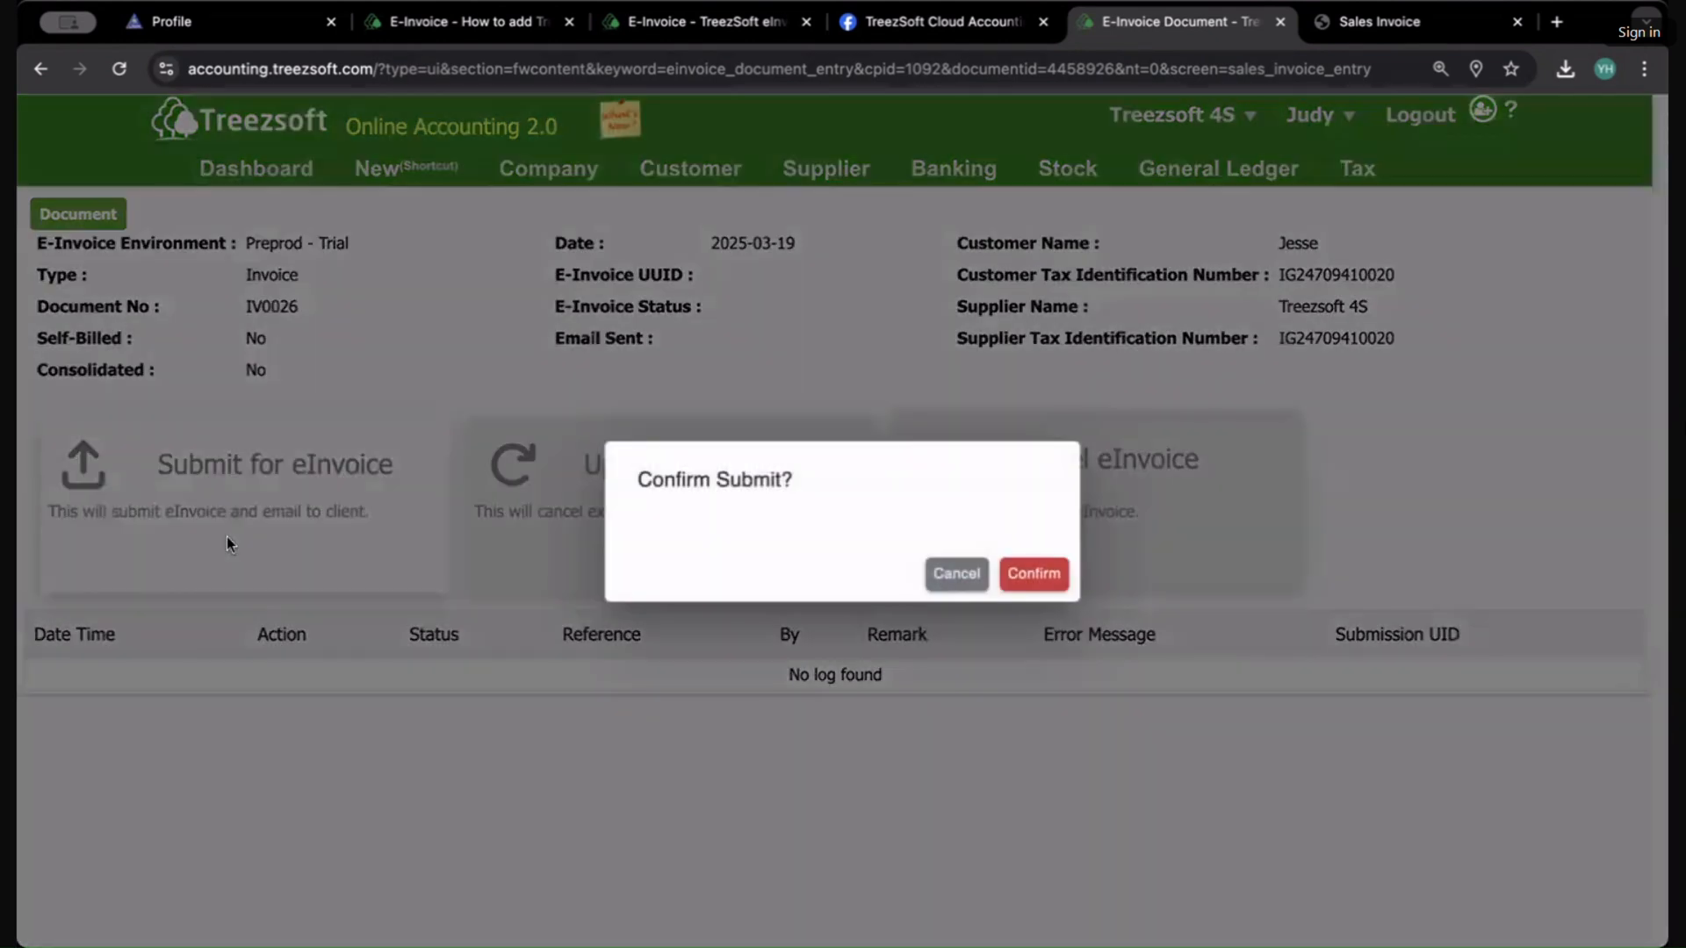
click(1034, 585)
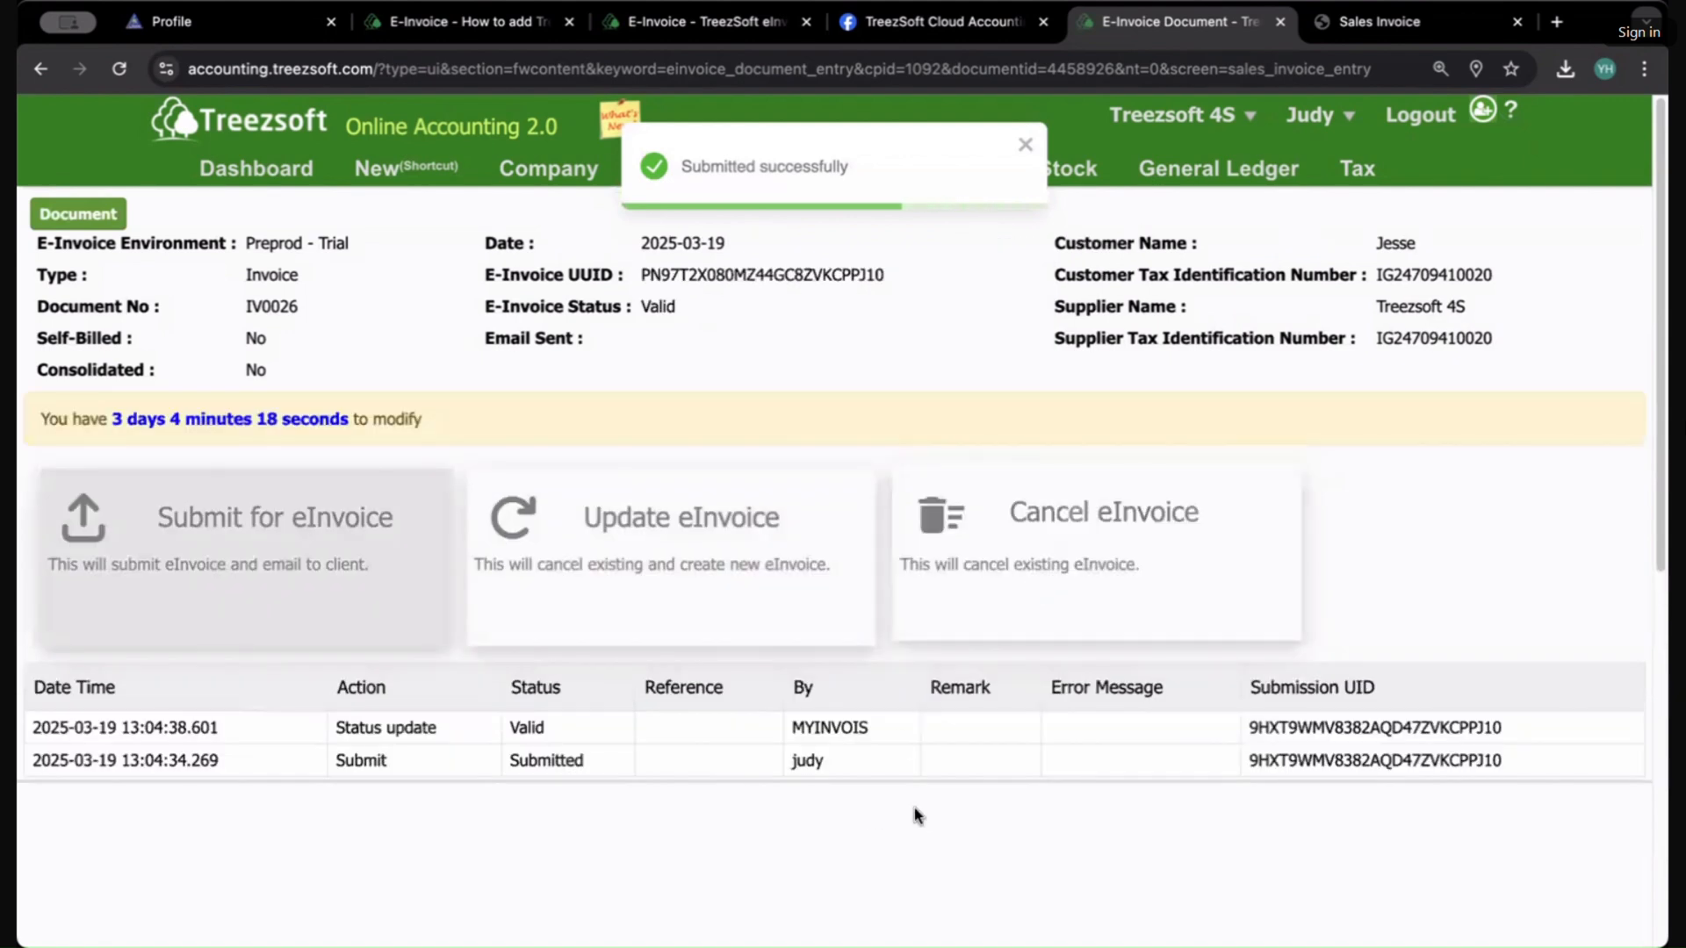
Step: Review the entries in the e-invoice submission log
double_click(826, 727)
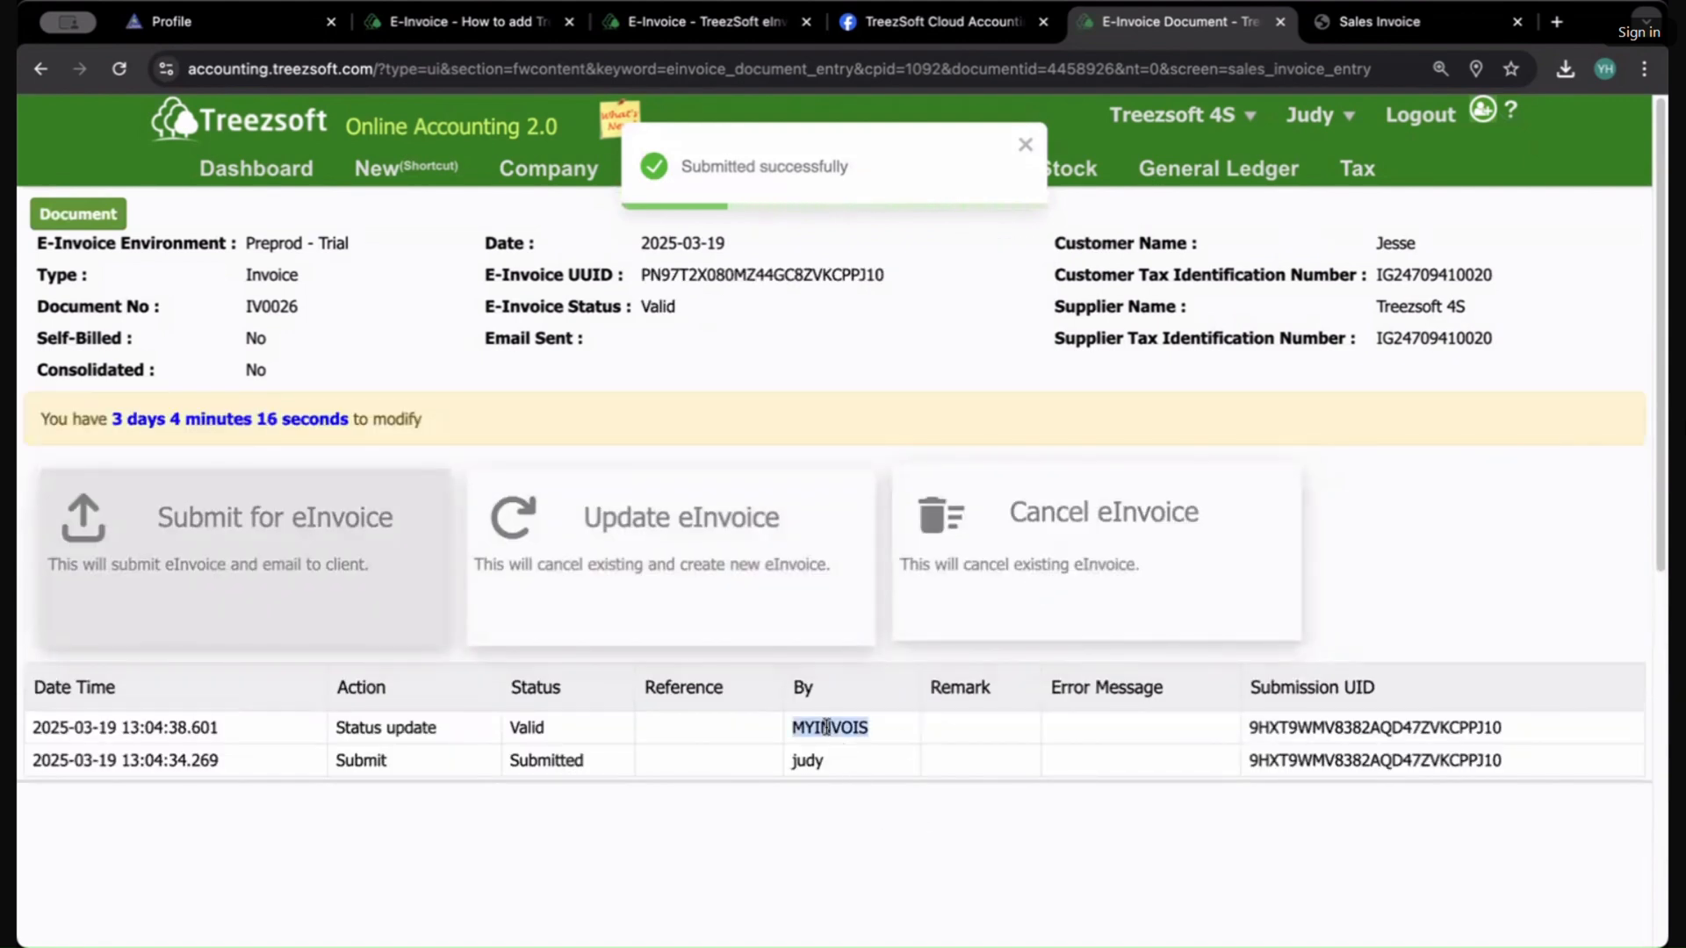
click(404, 732)
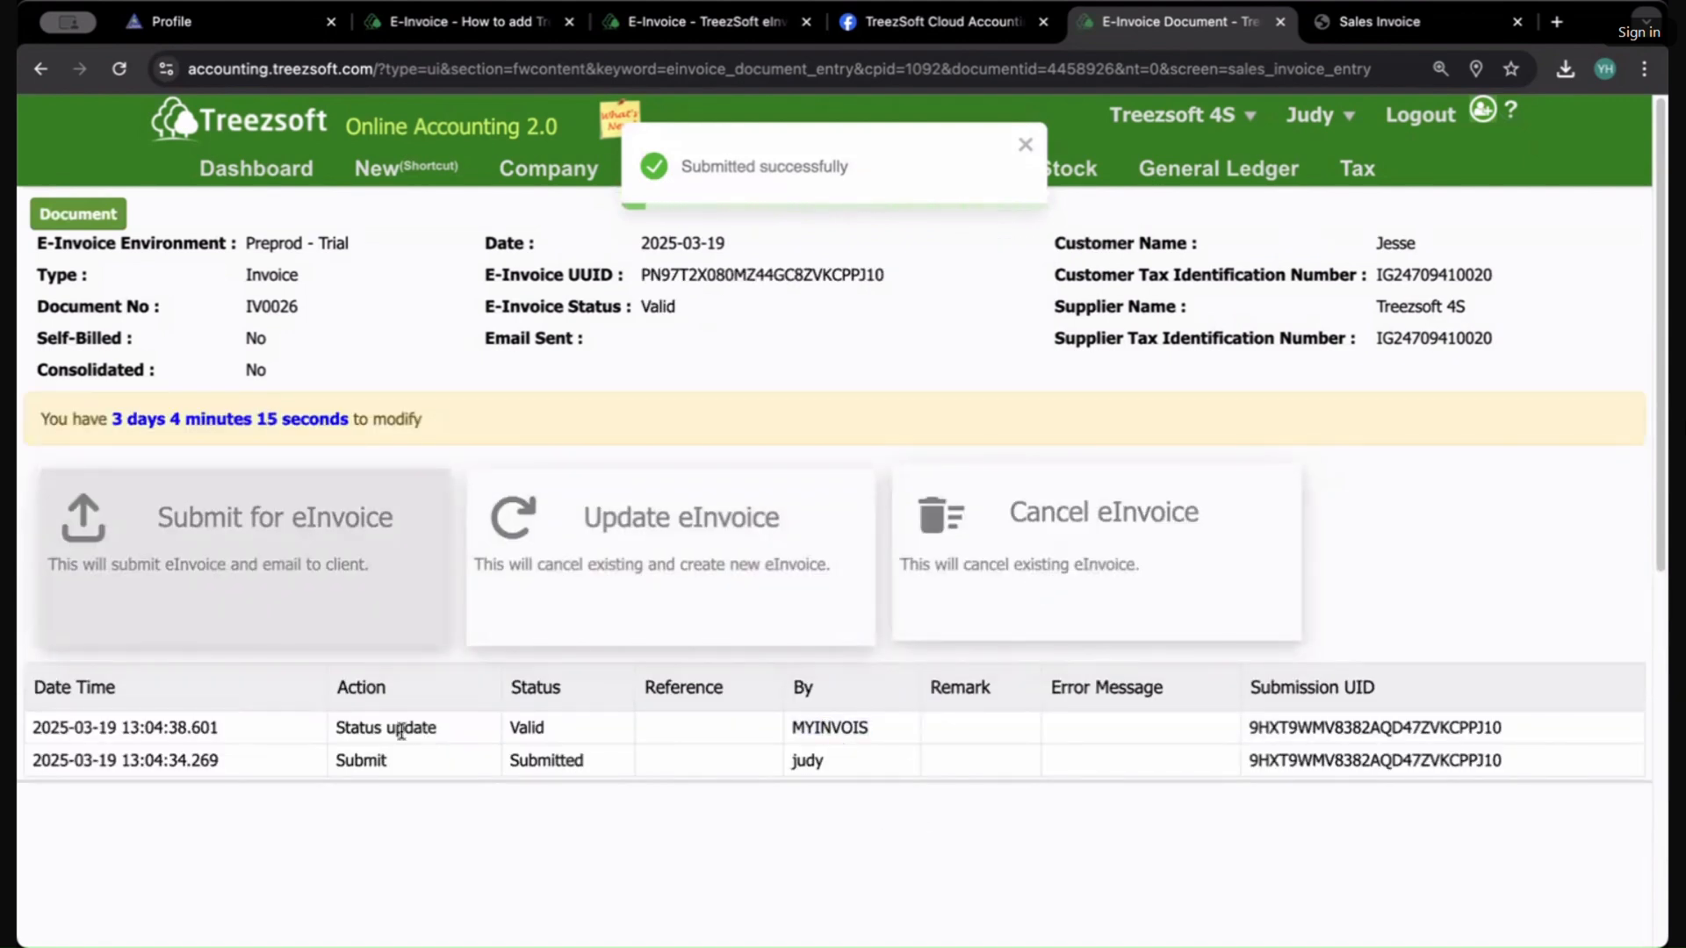
double_click(514, 727)
double_click(800, 727)
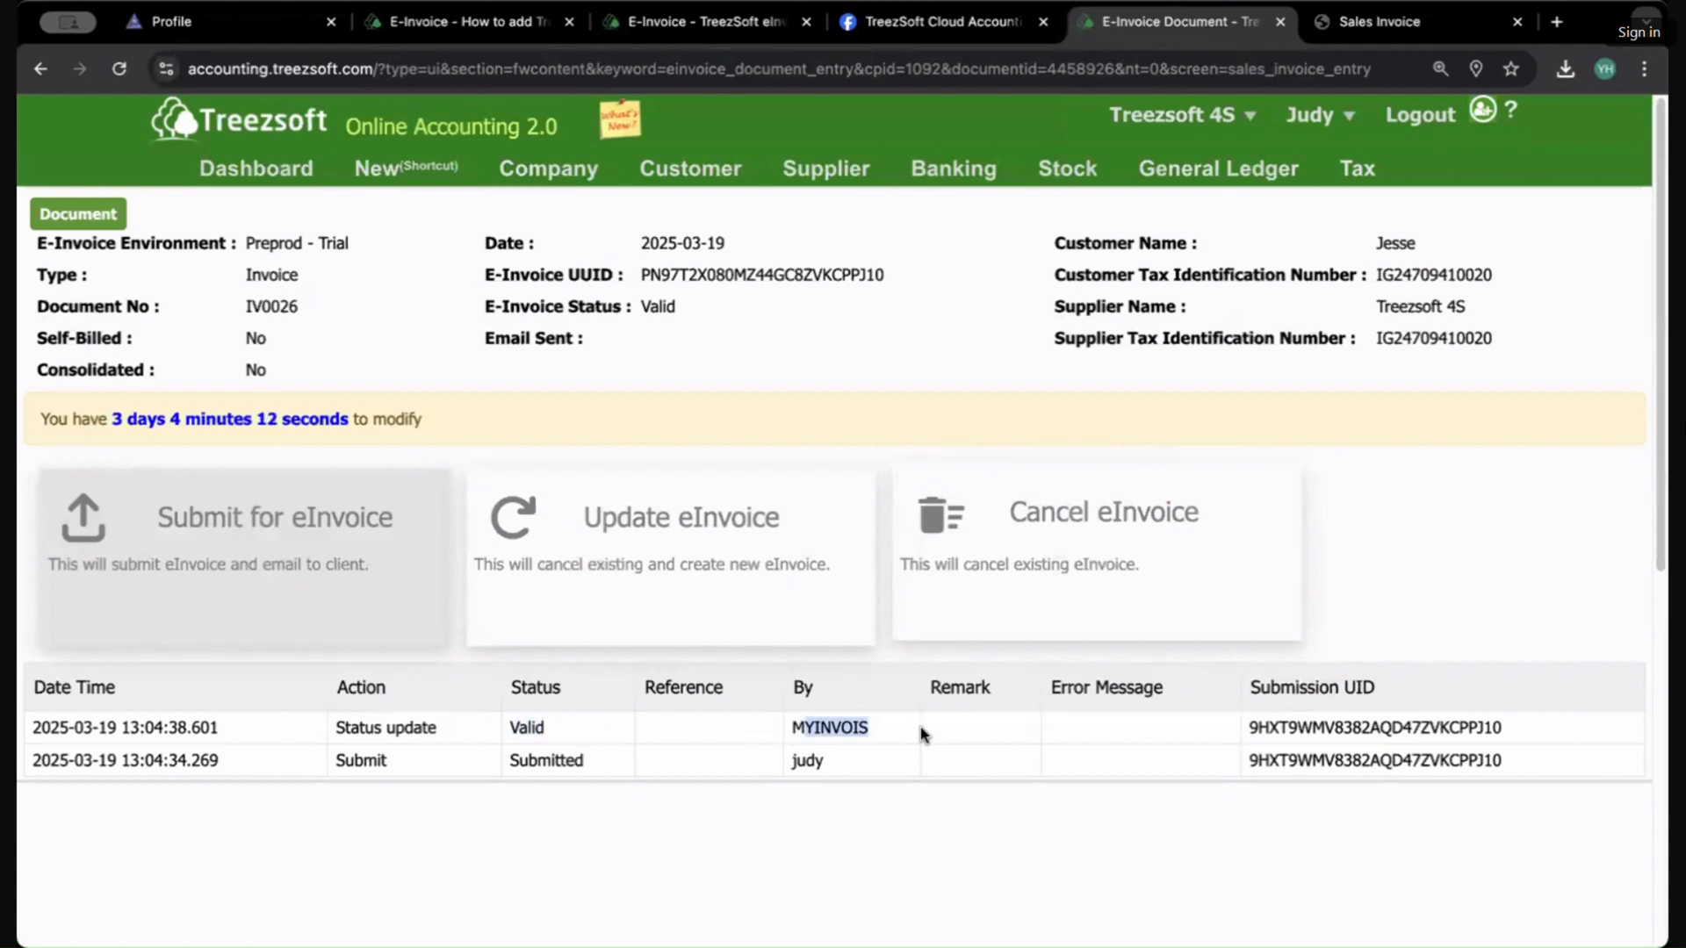
click(946, 793)
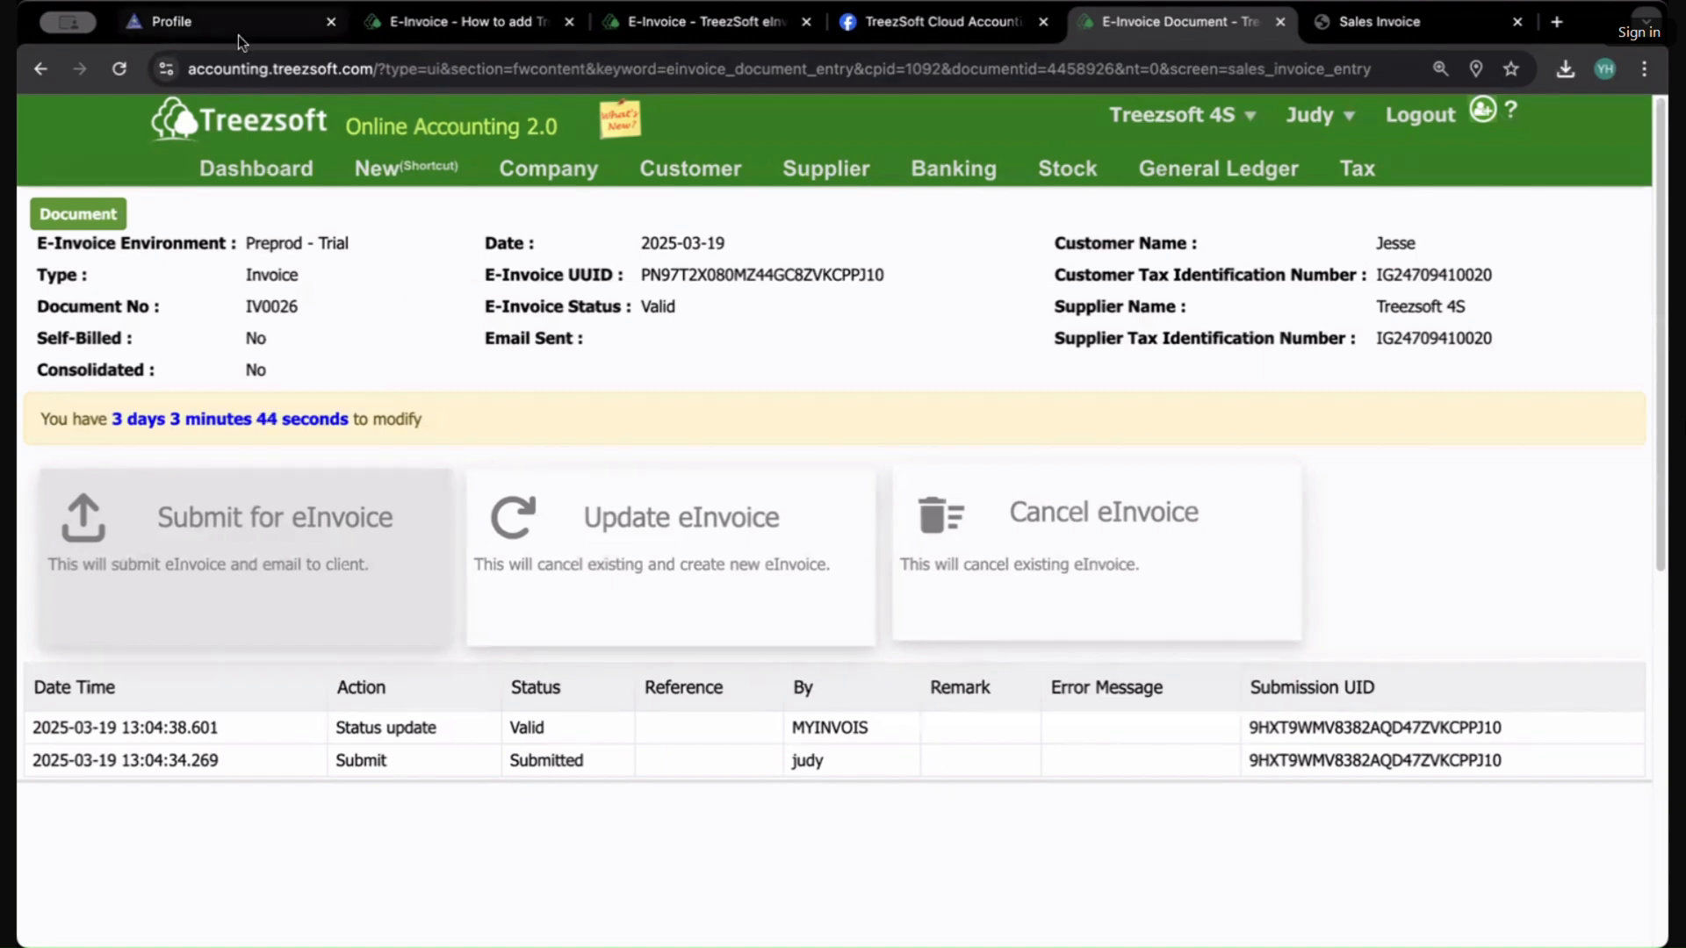
Step: Open the submitted IV0026 document from the MyInvois Portal documents list and review its supplier and buyer details
click(218, 19)
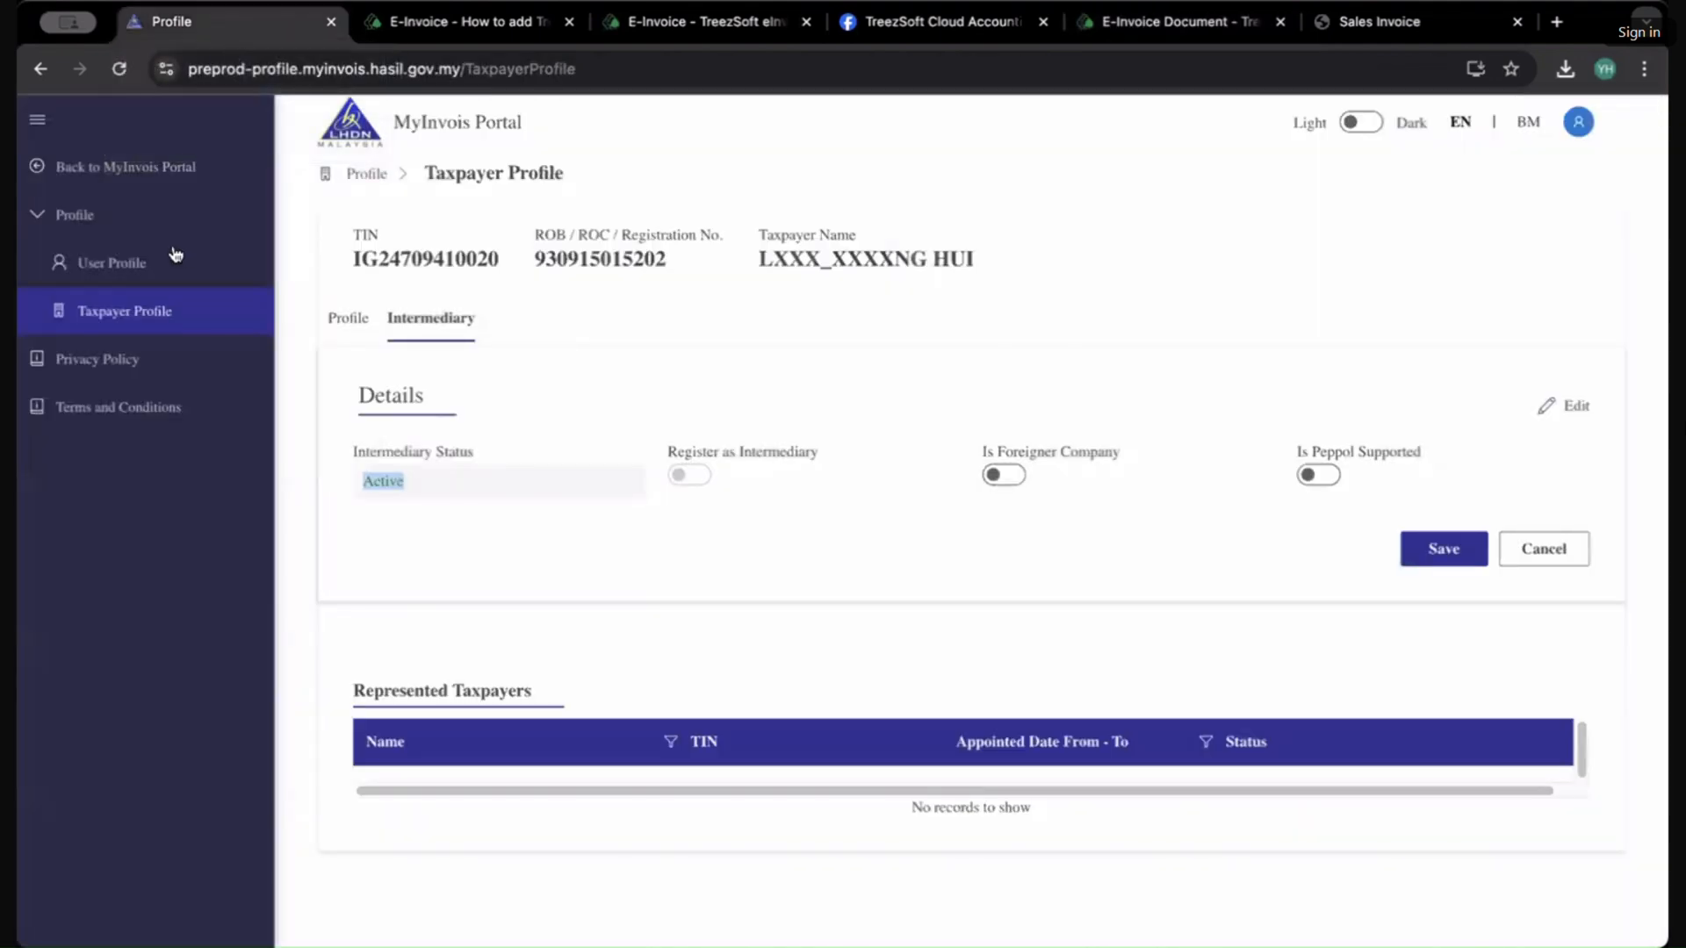
click(124, 176)
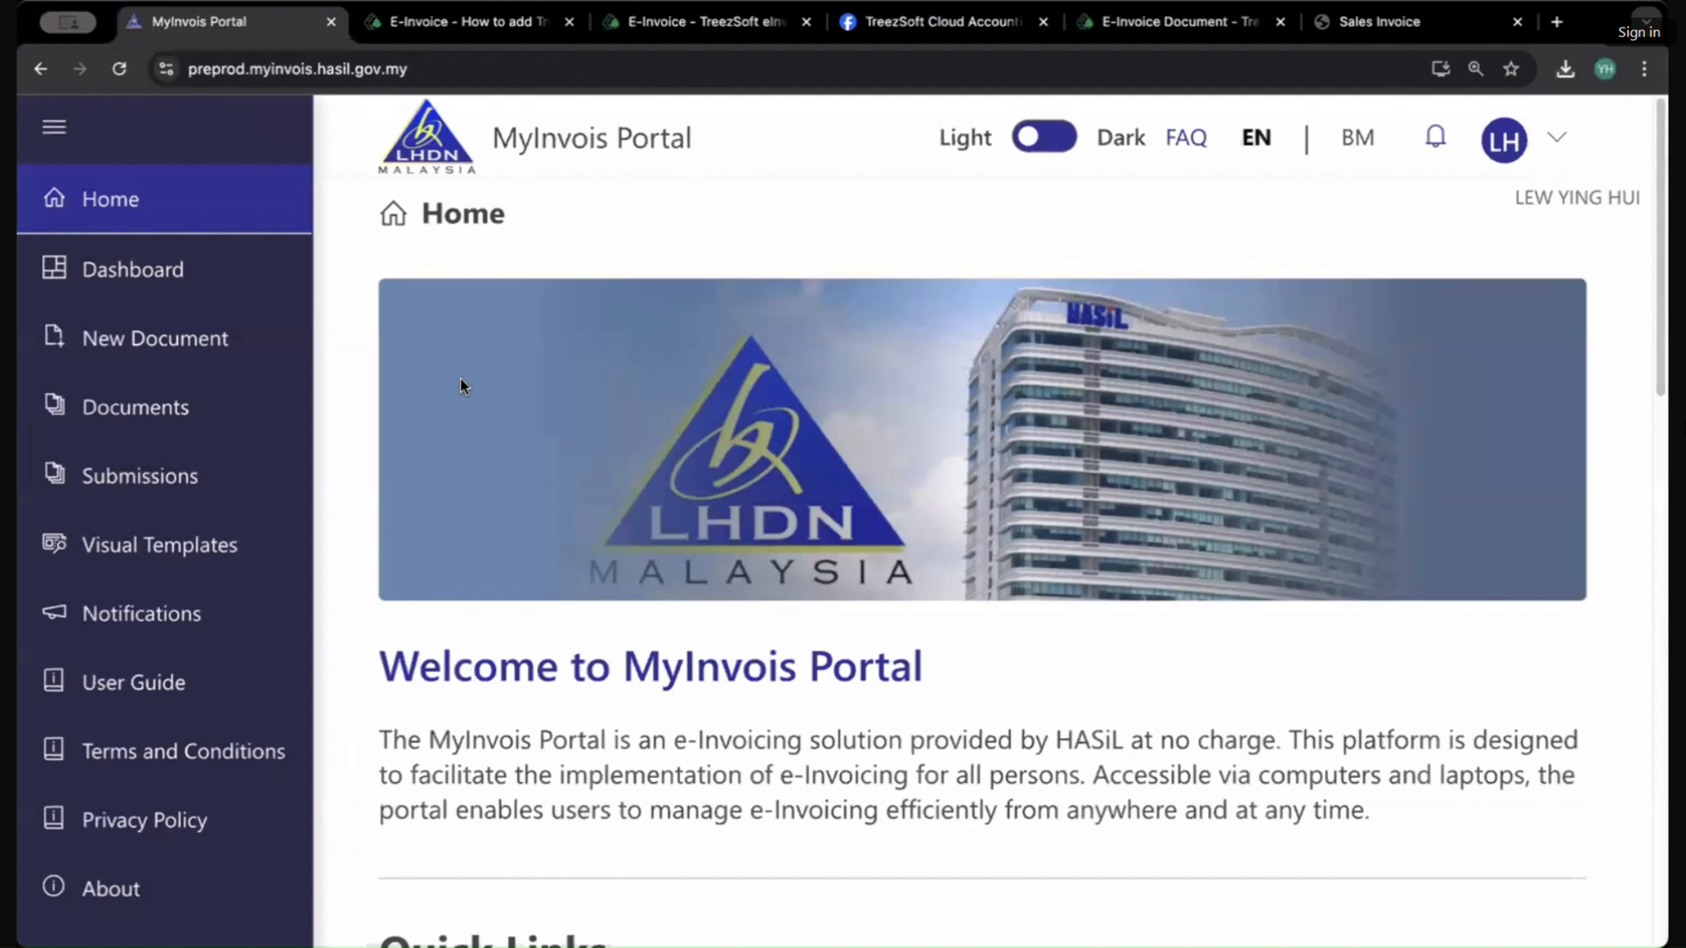
click(139, 410)
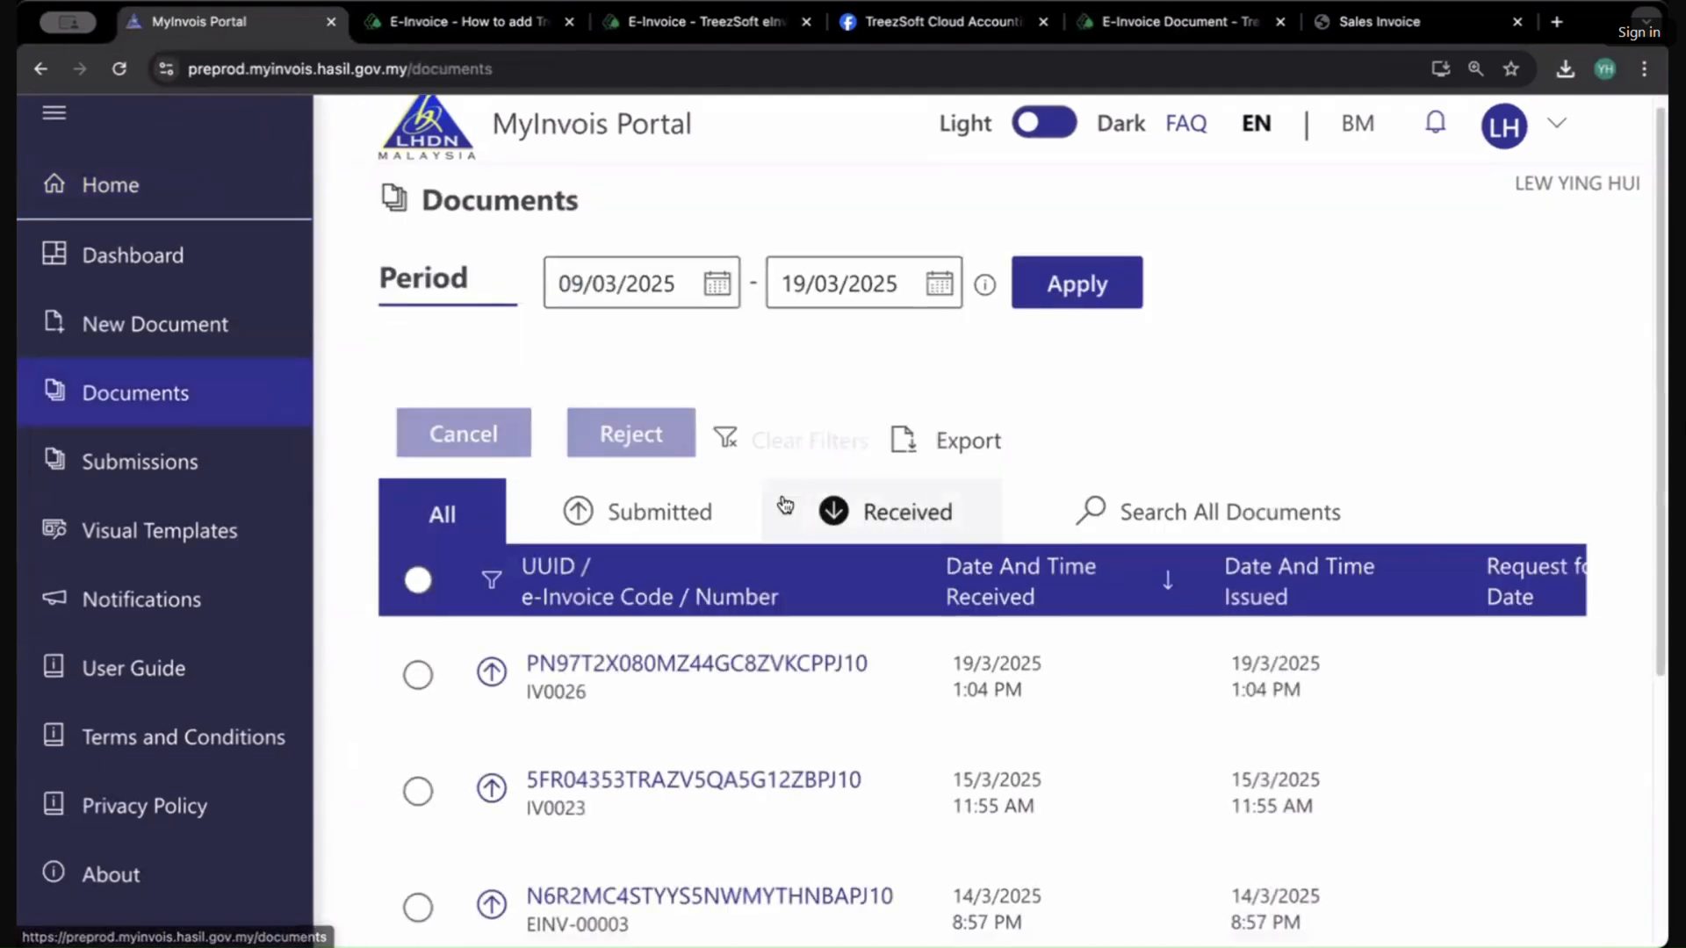
scroll(834, 505, down, 3)
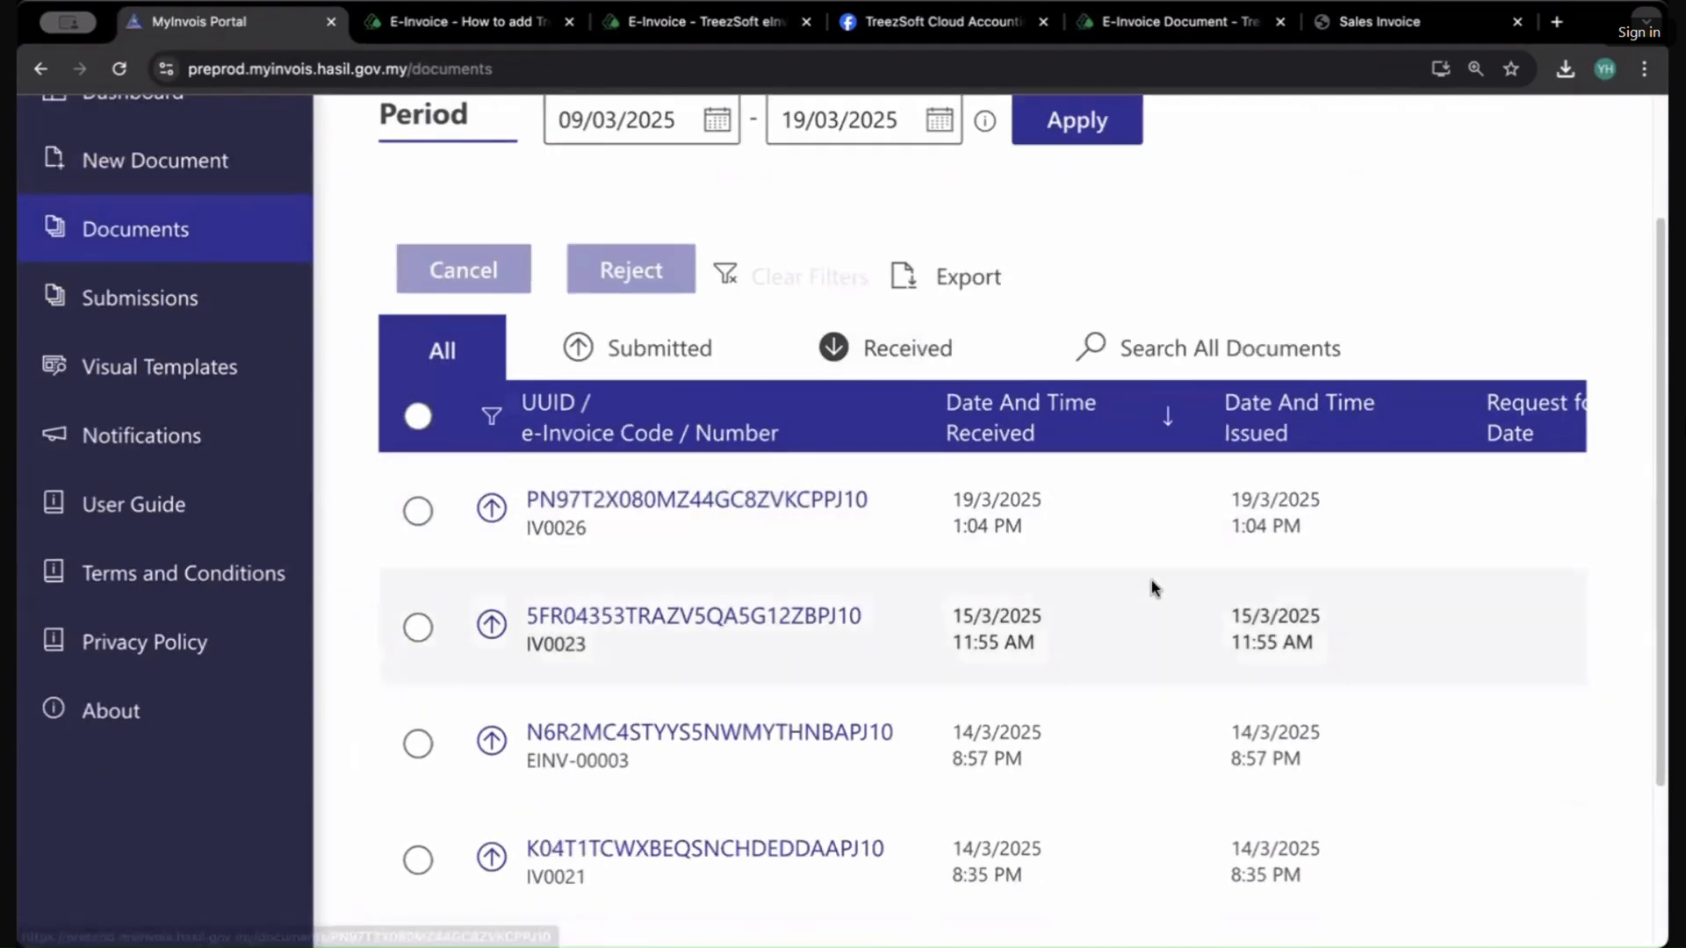
click(728, 503)
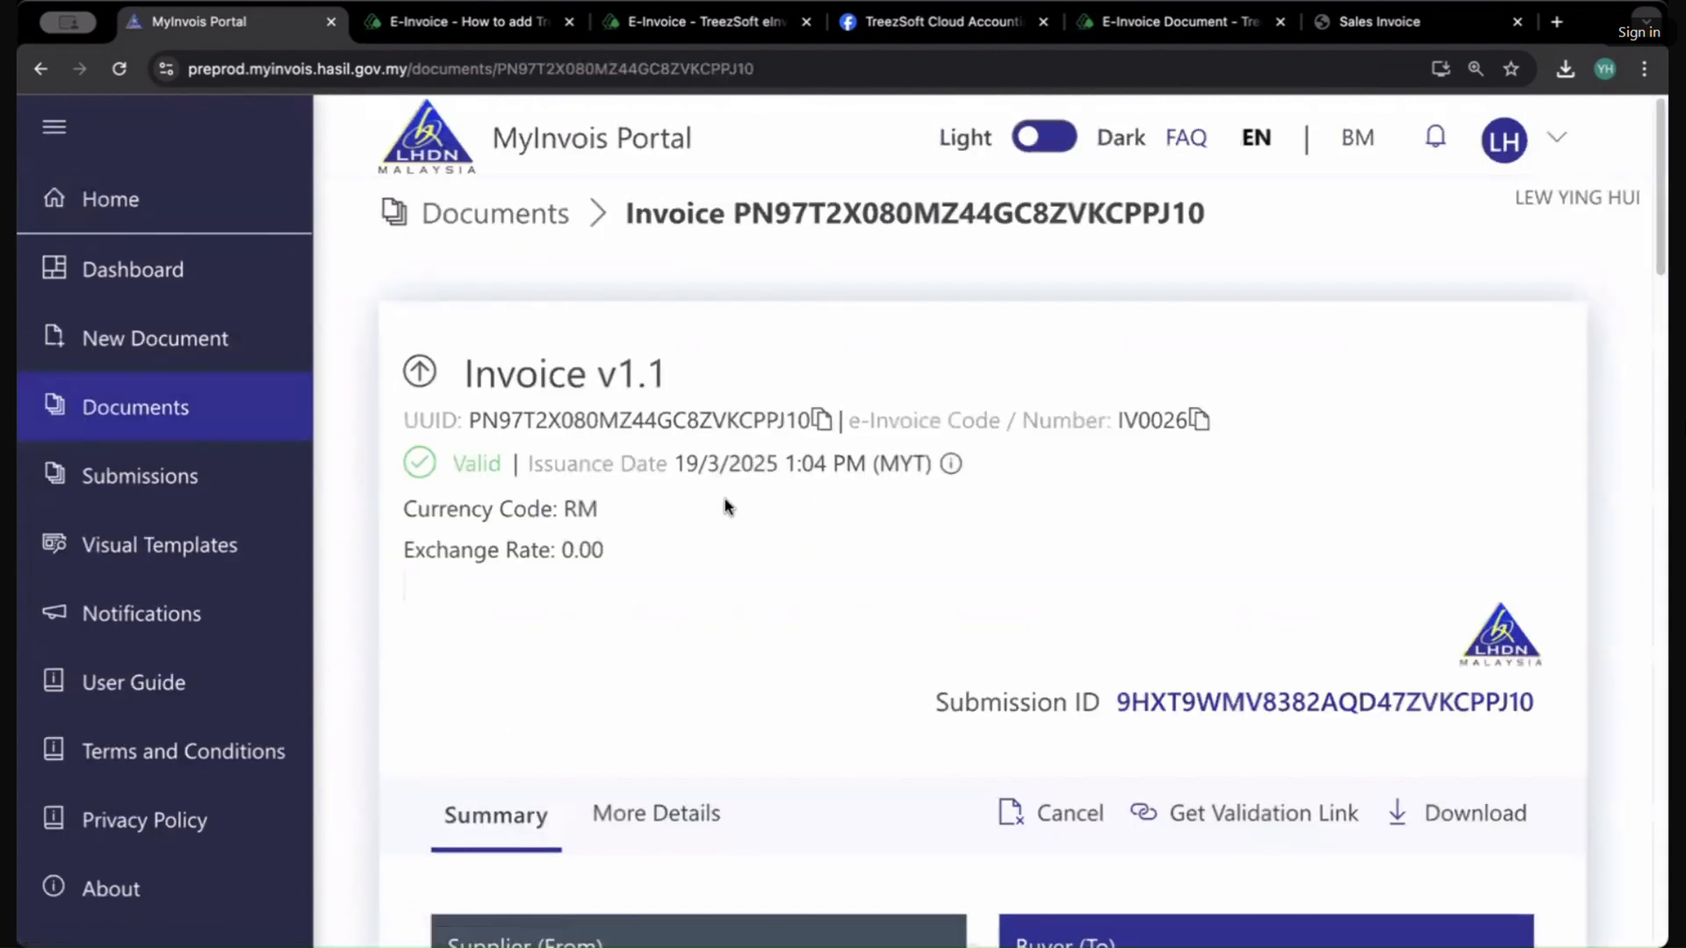
scroll(907, 614, down, 5)
scroll(940, 621, down, 3)
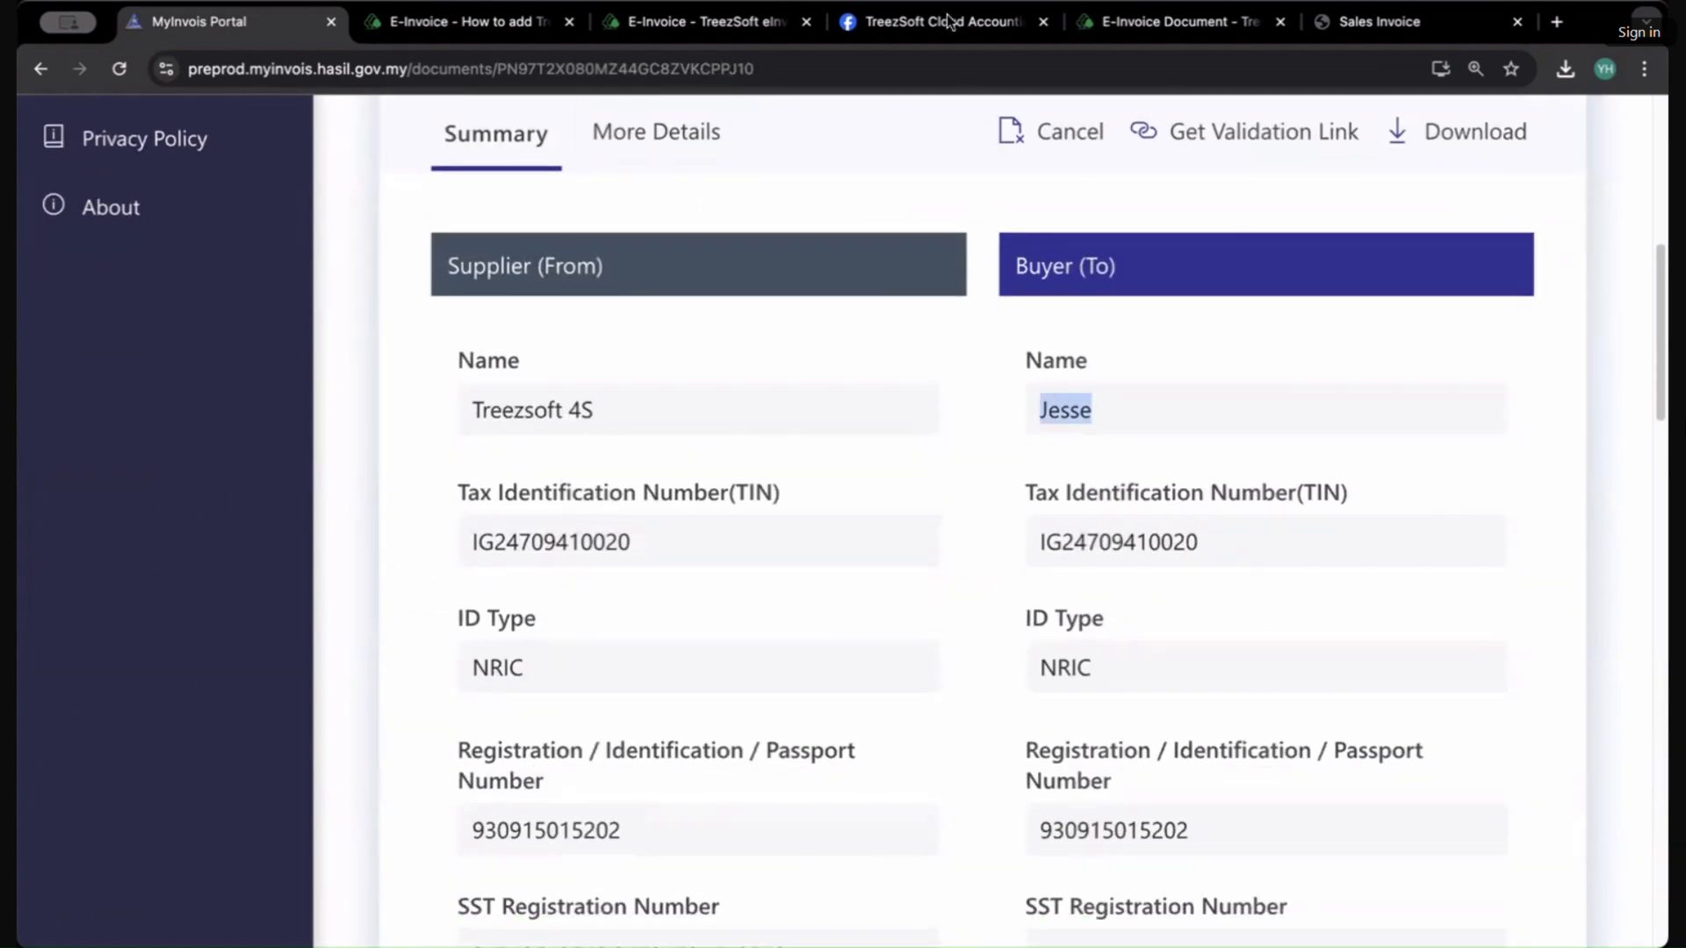
Step: Compare the portal document's line items and totals with the sales invoice and its printed PDF
click(1176, 21)
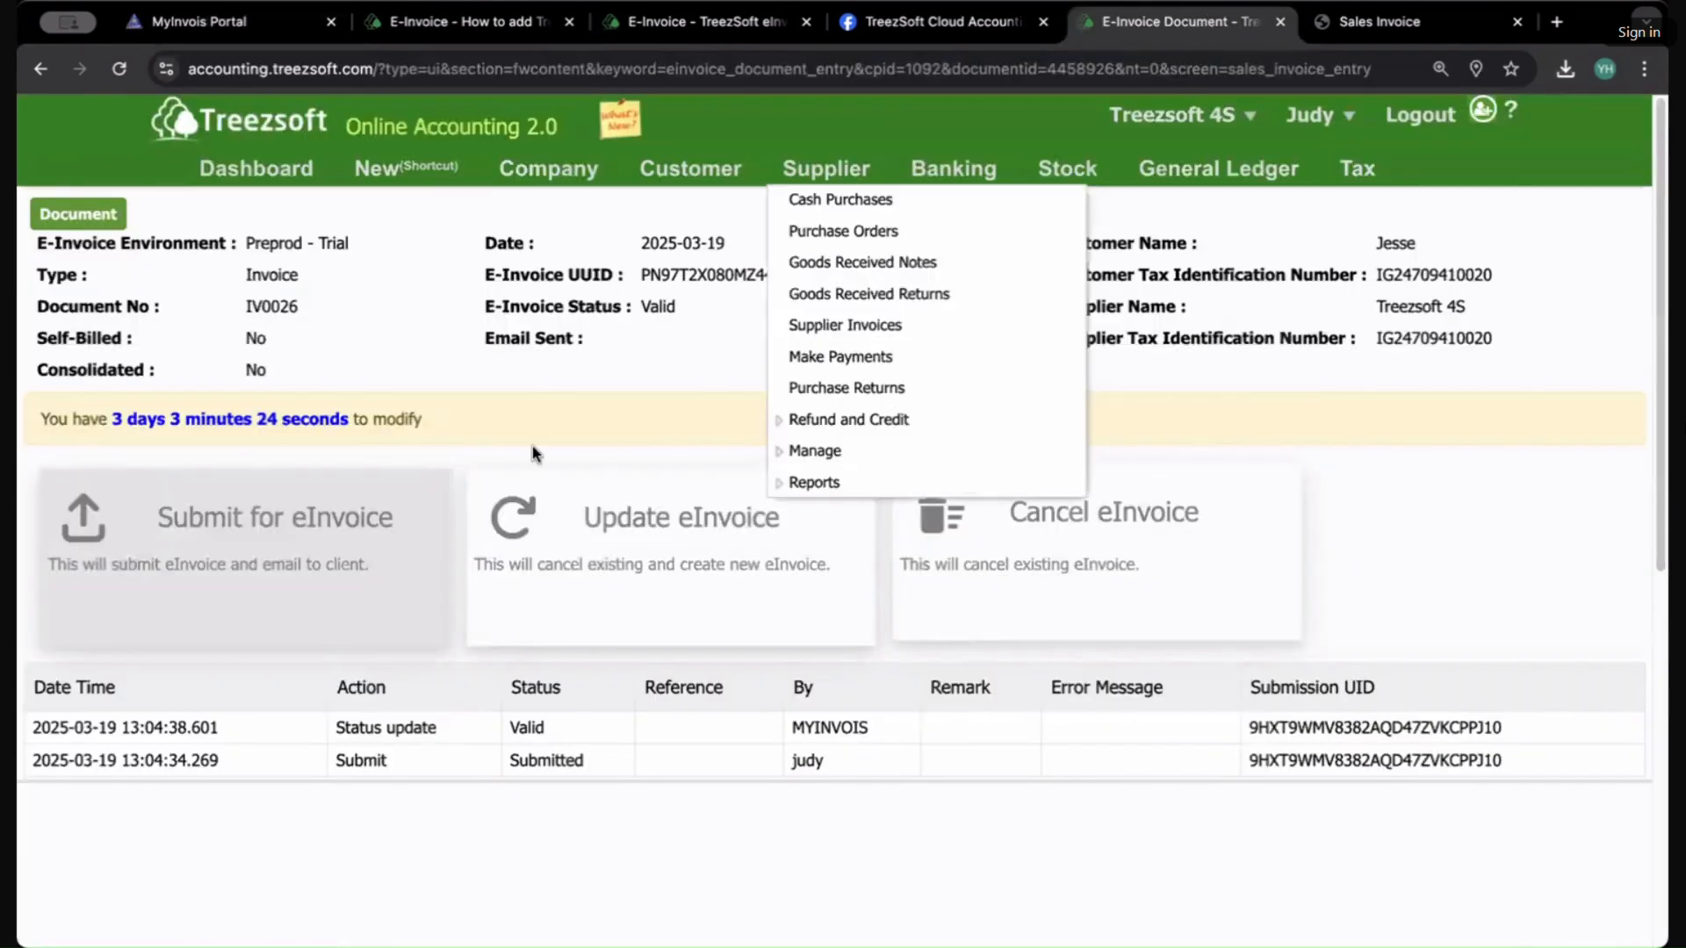
click(83, 215)
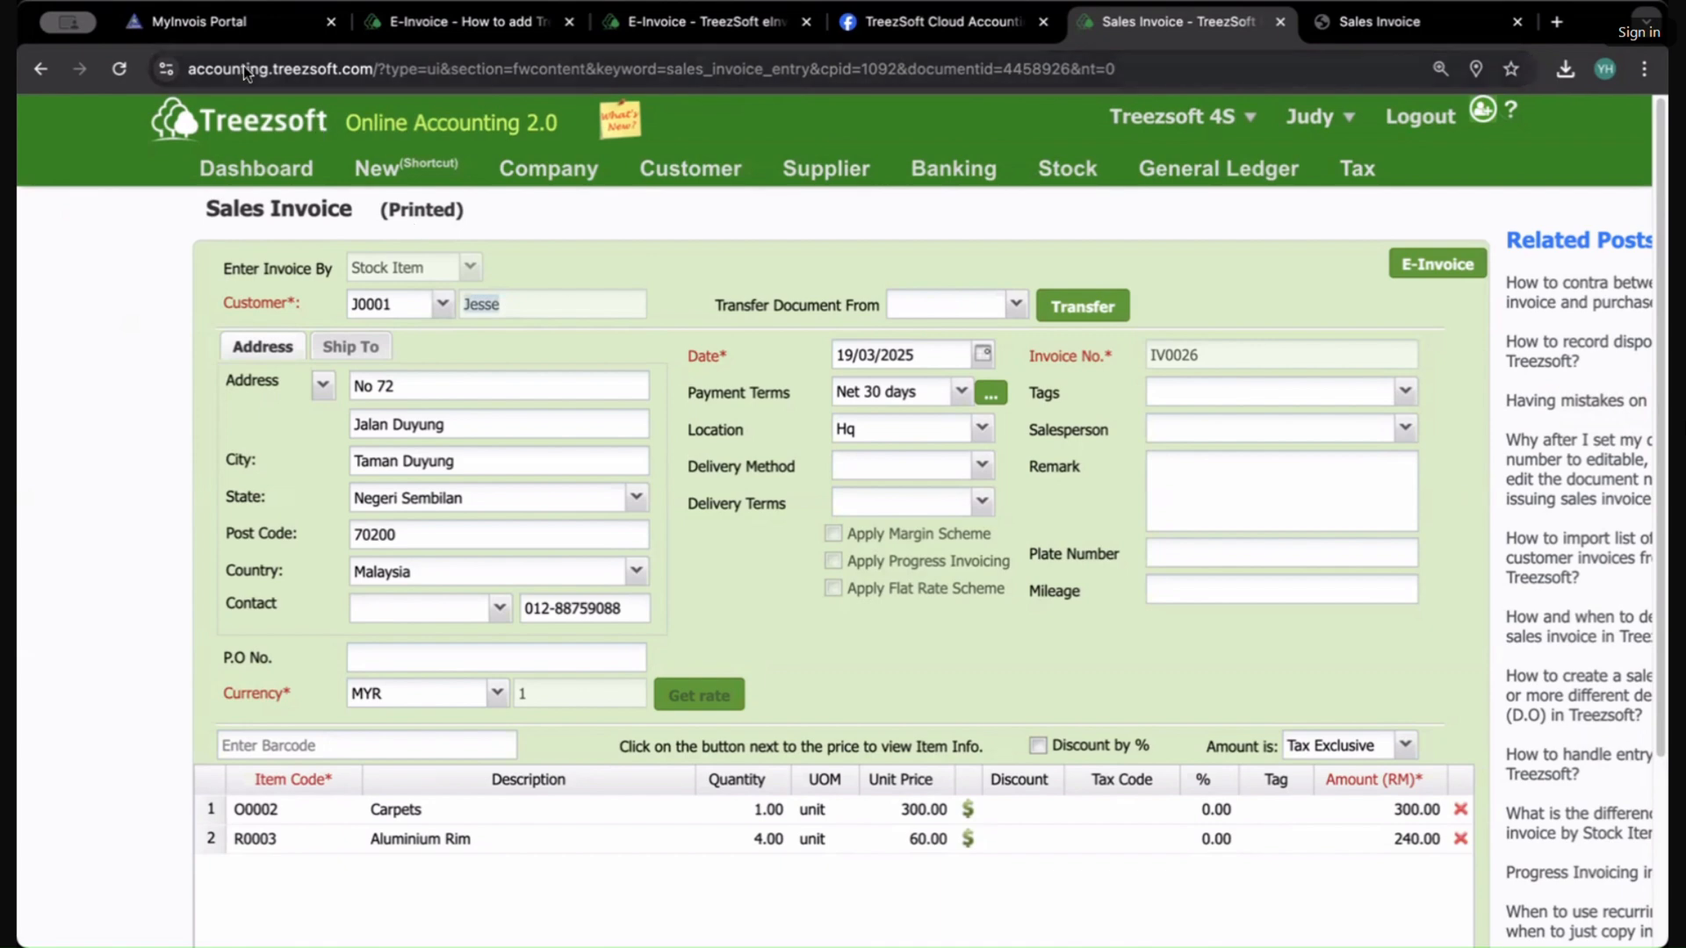
click(223, 30)
scroll(994, 726, down, 15)
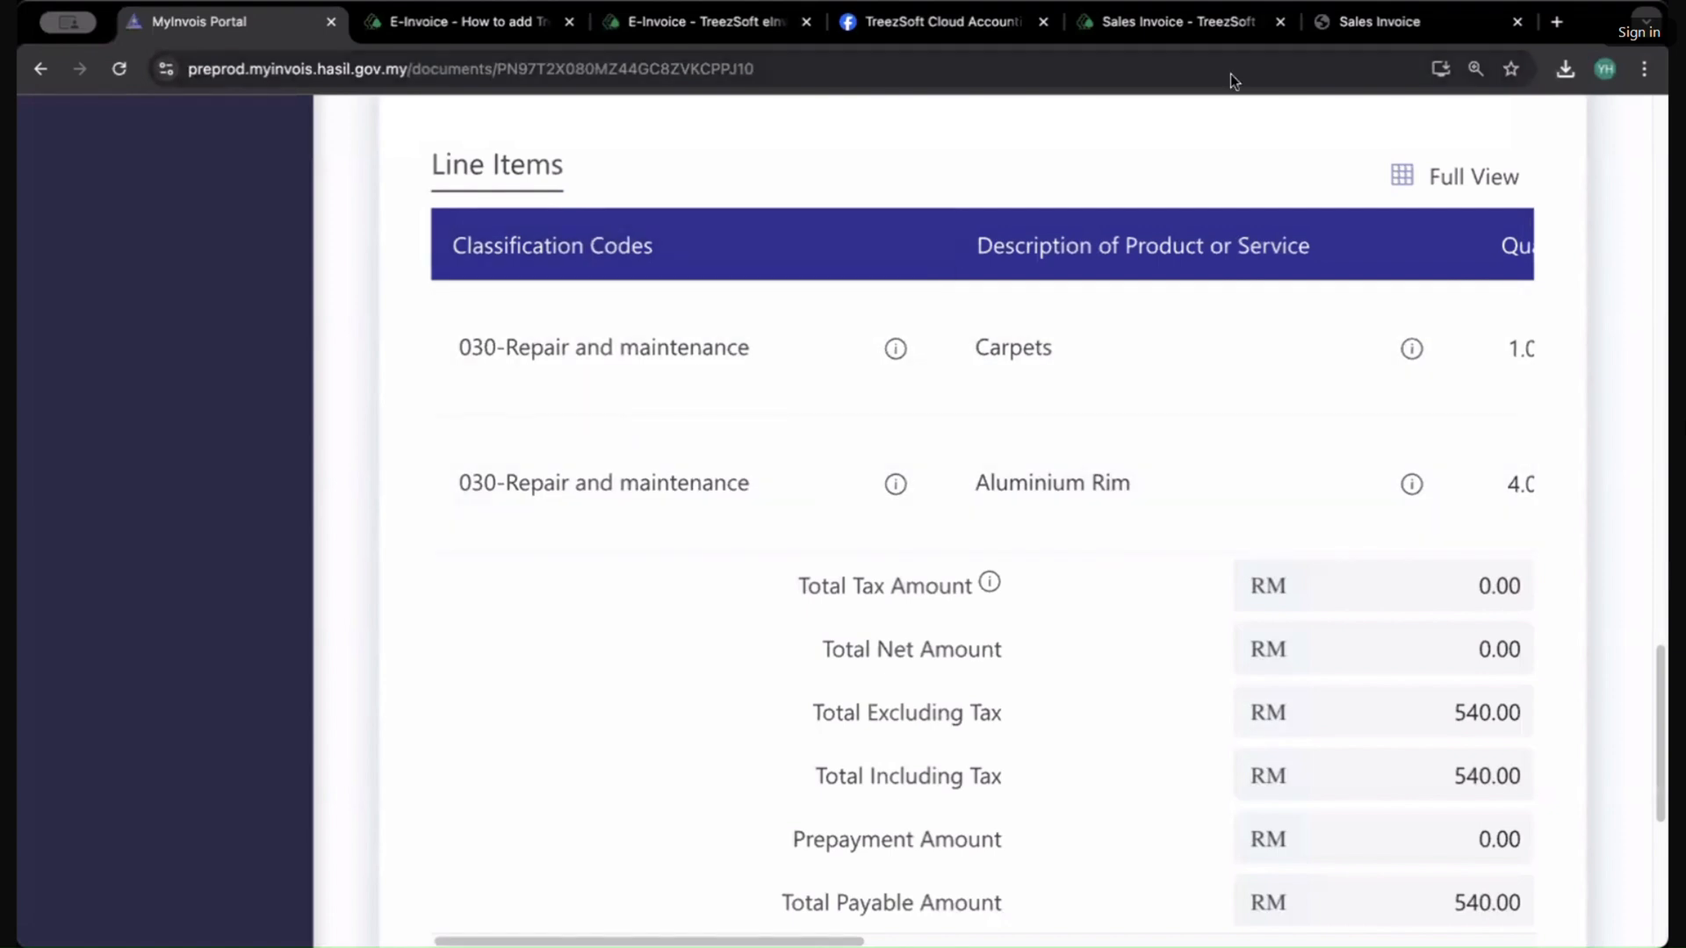
click(1366, 27)
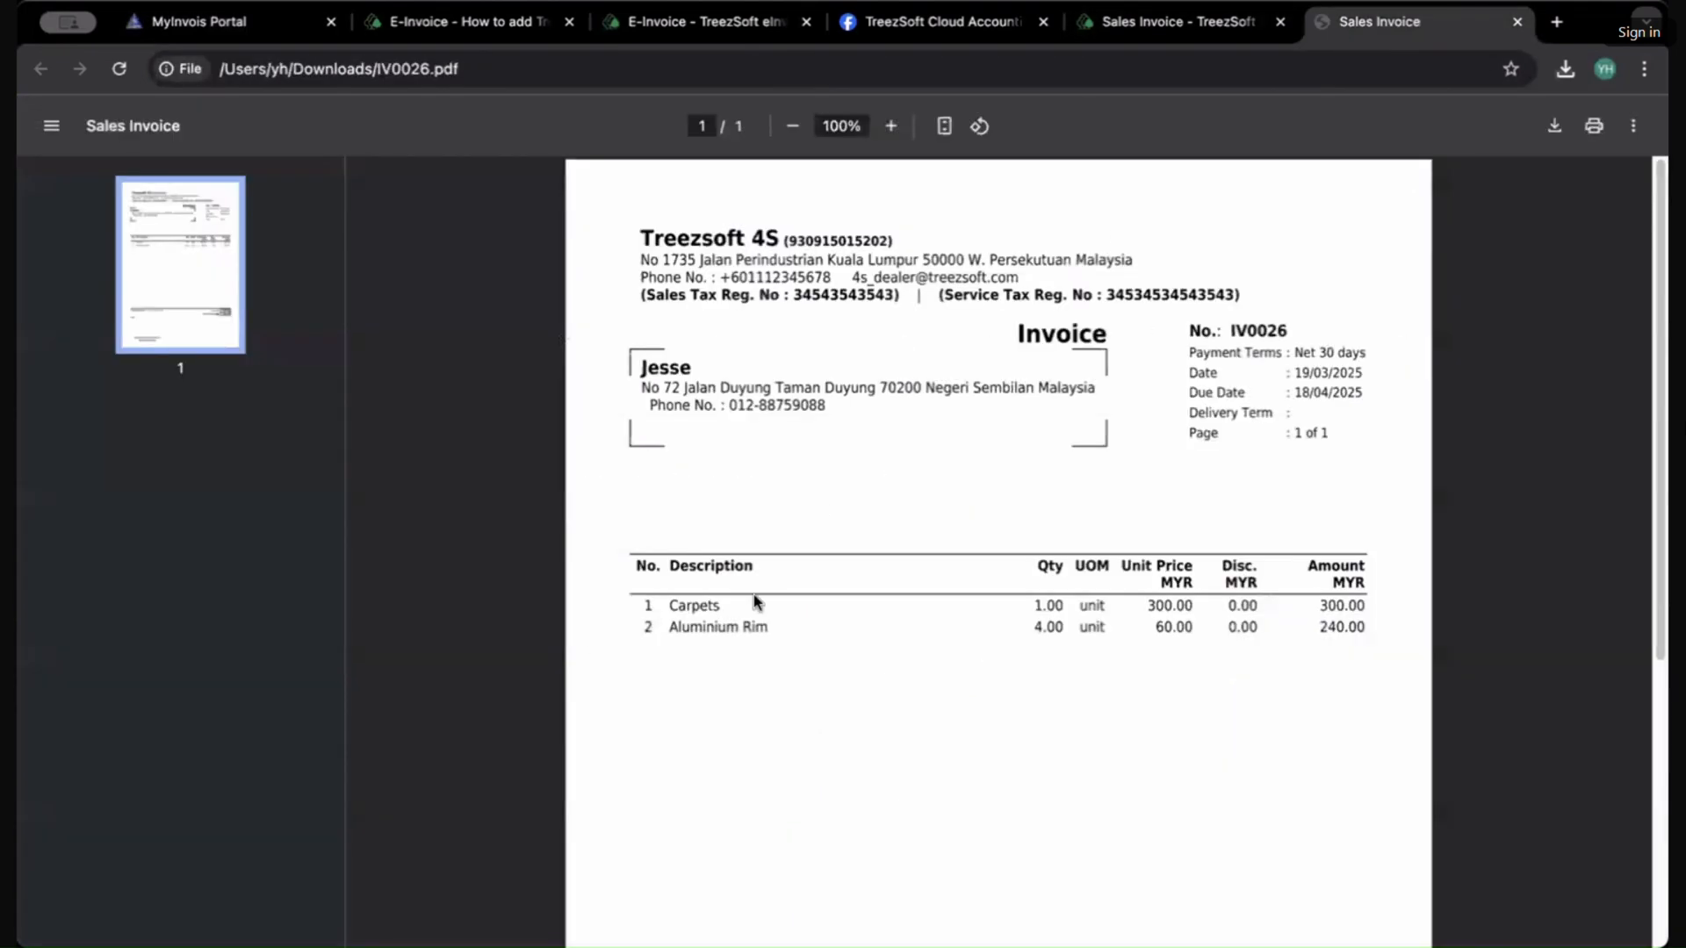
double_click(727, 625)
click(242, 21)
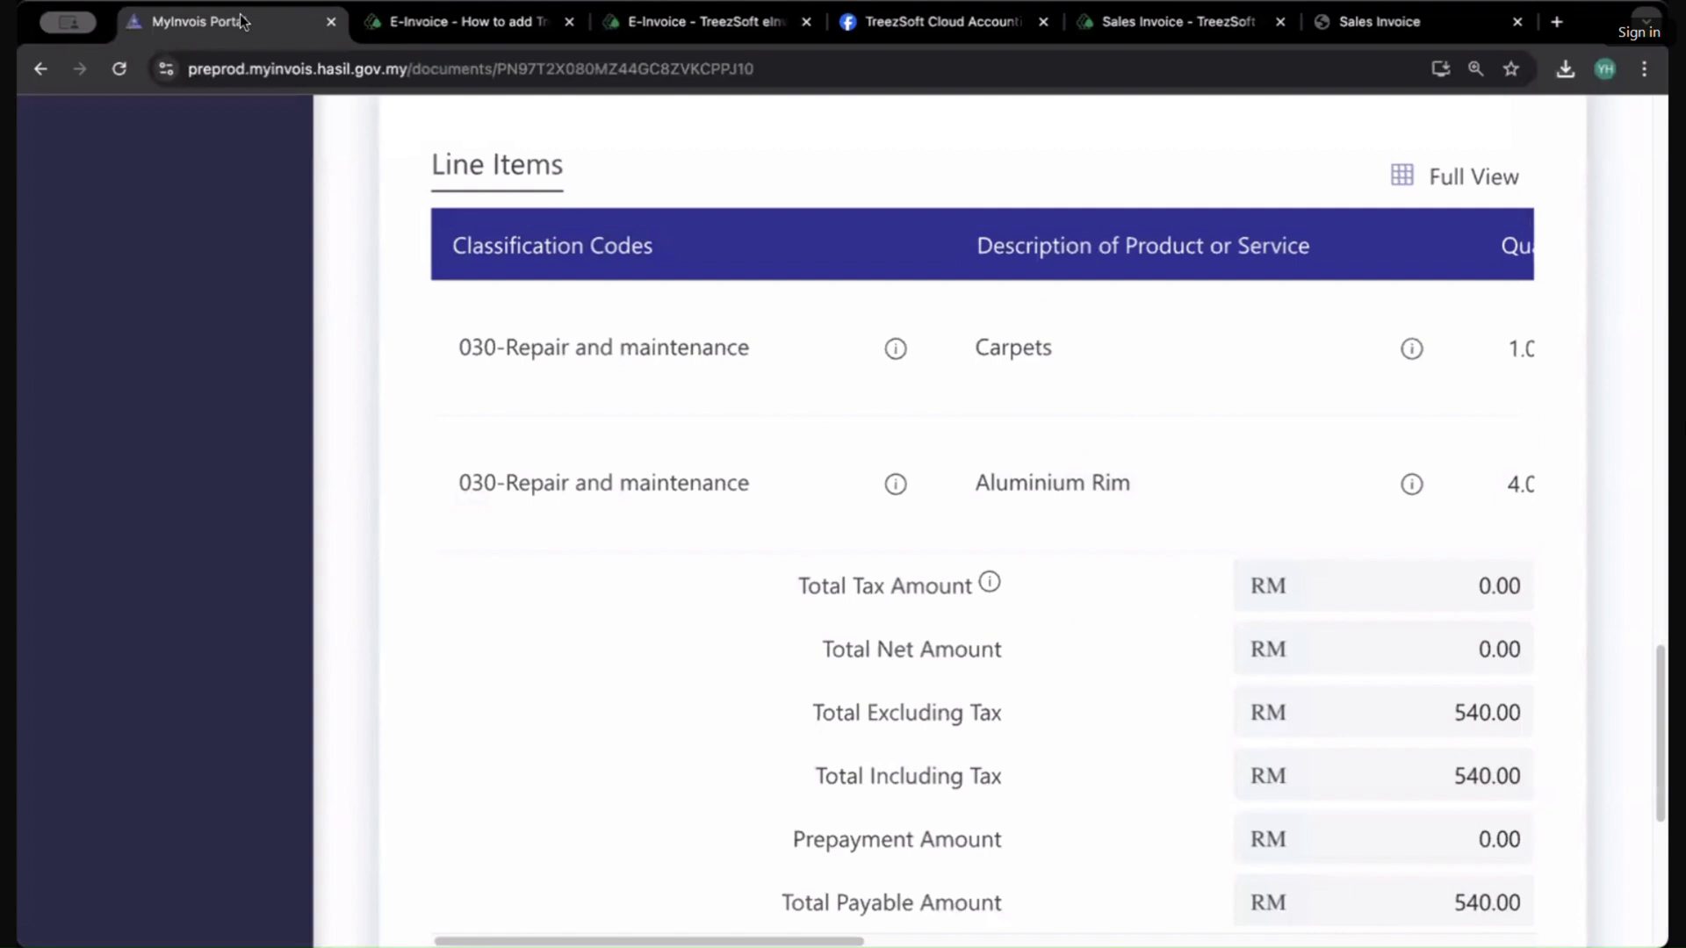
scroll(859, 483, down, 4)
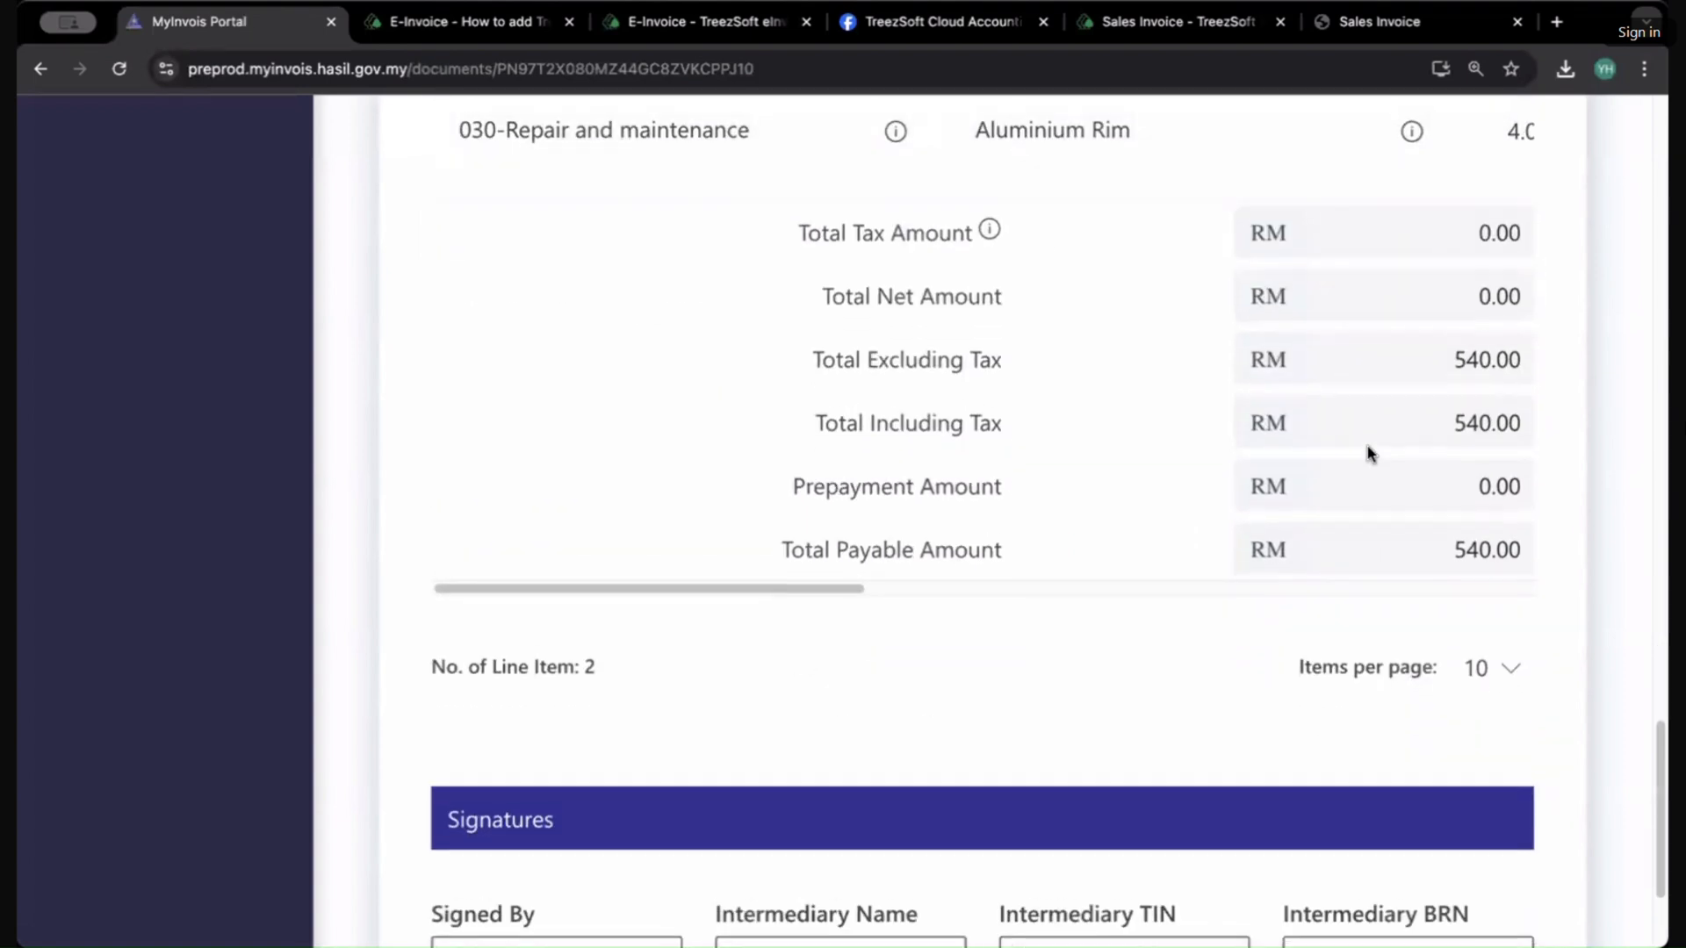
scroll(1367, 446, up, 1)
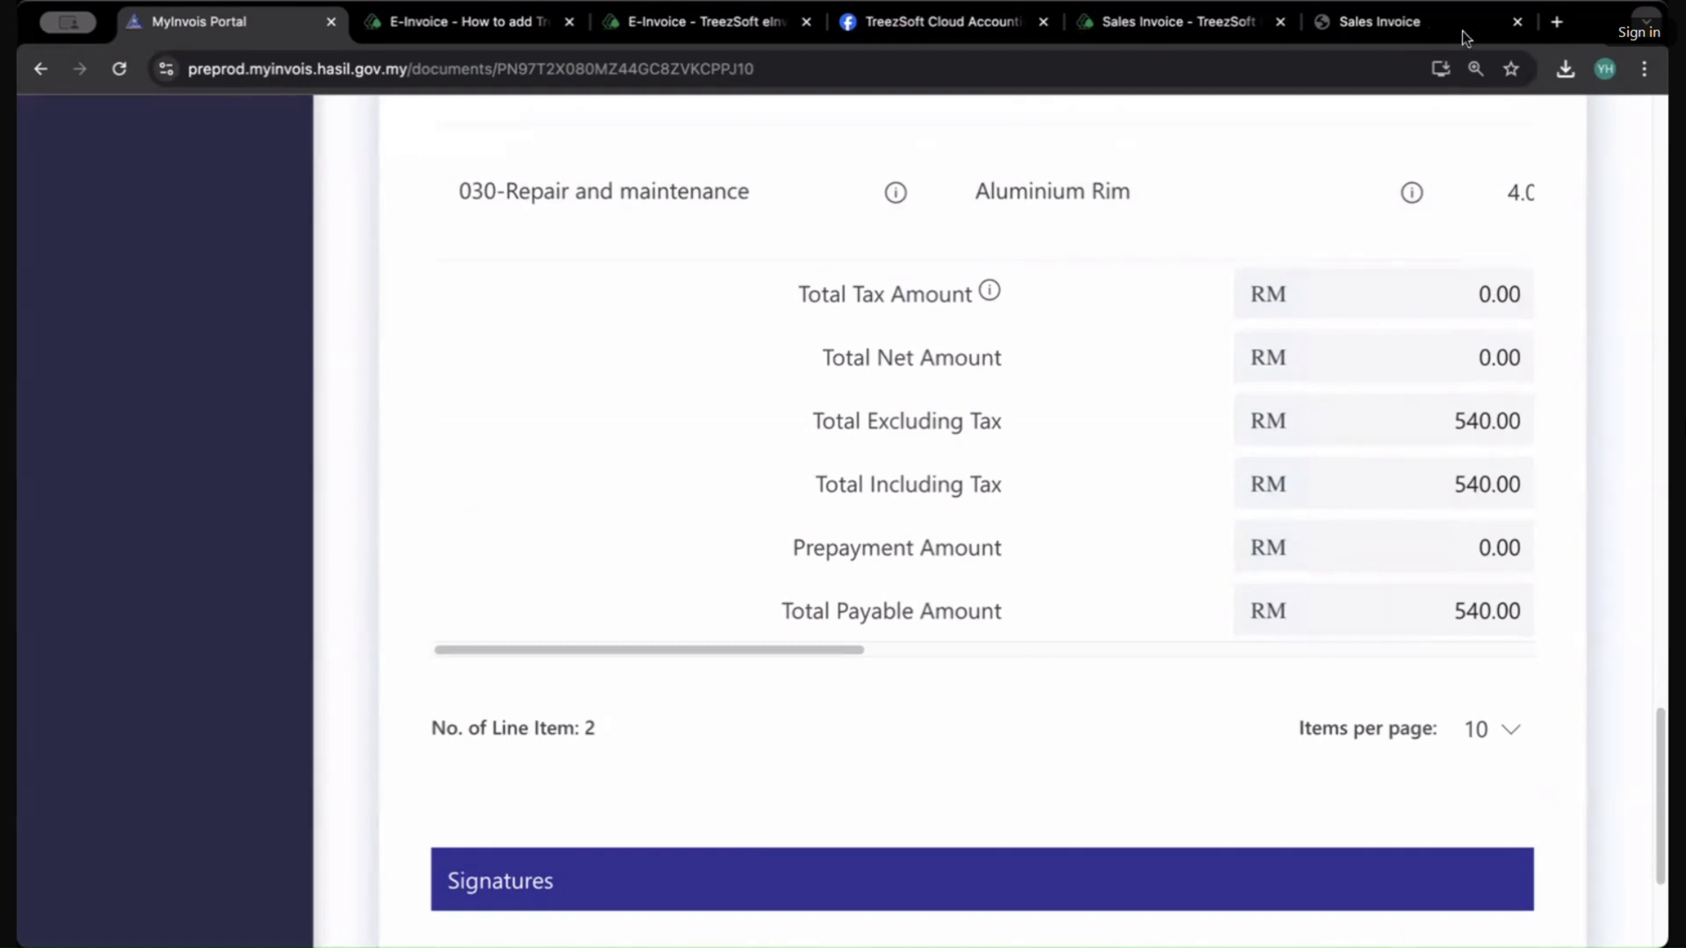
click(456, 22)
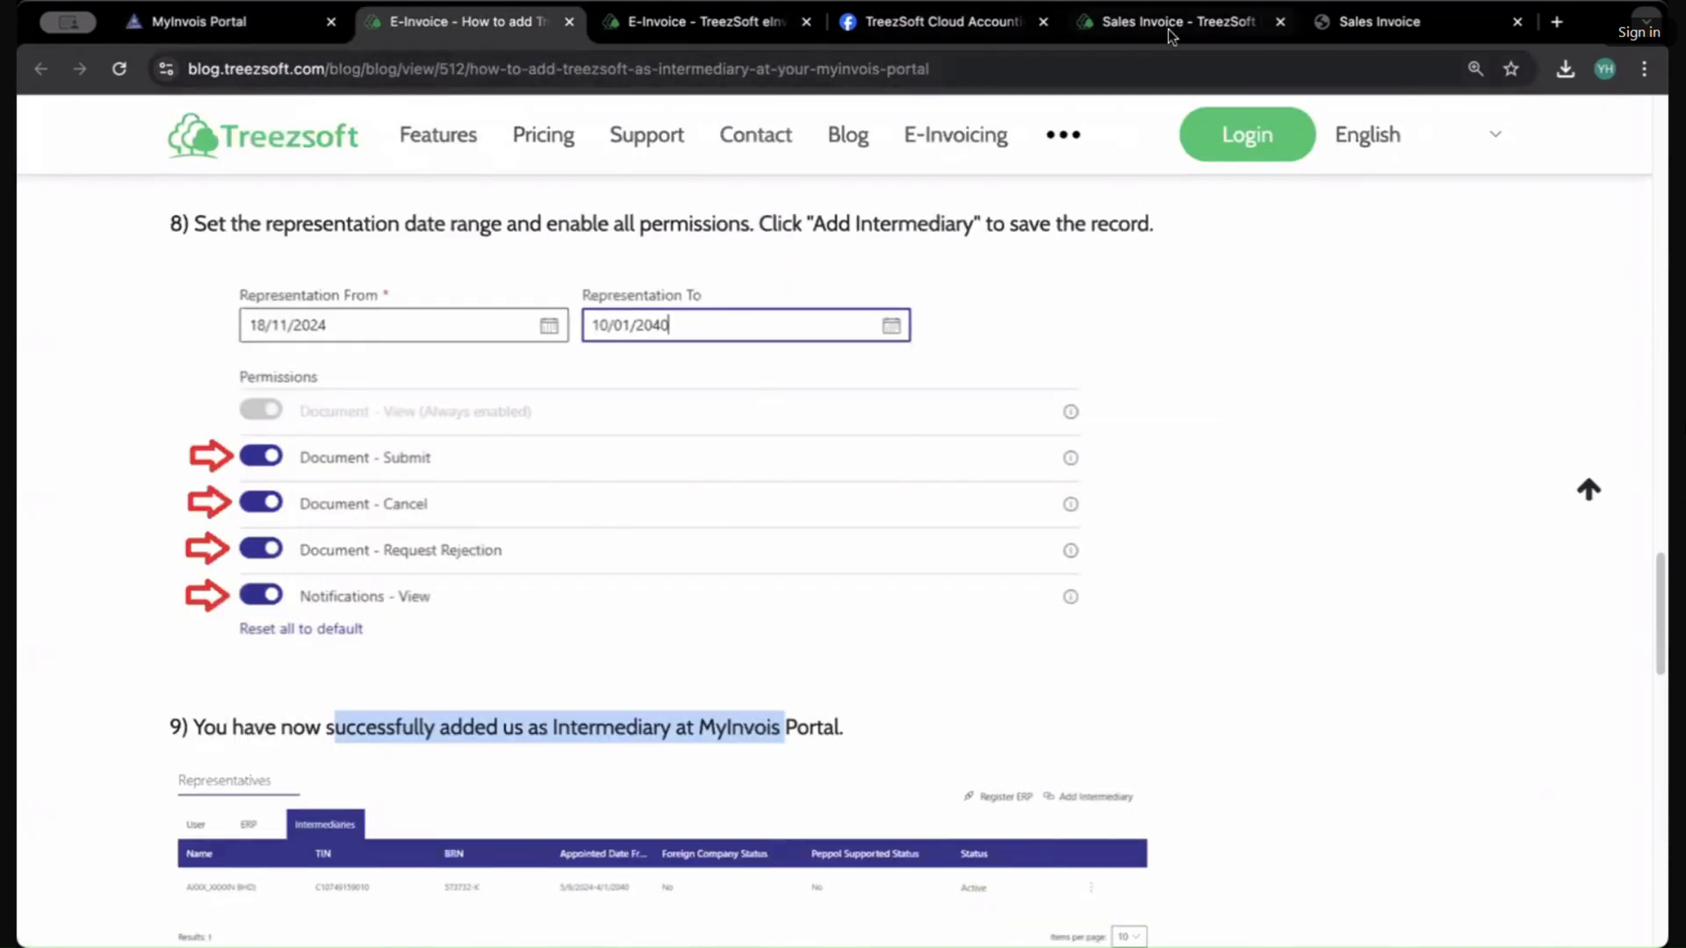
click(1379, 22)
scroll(1215, 478, down, 5)
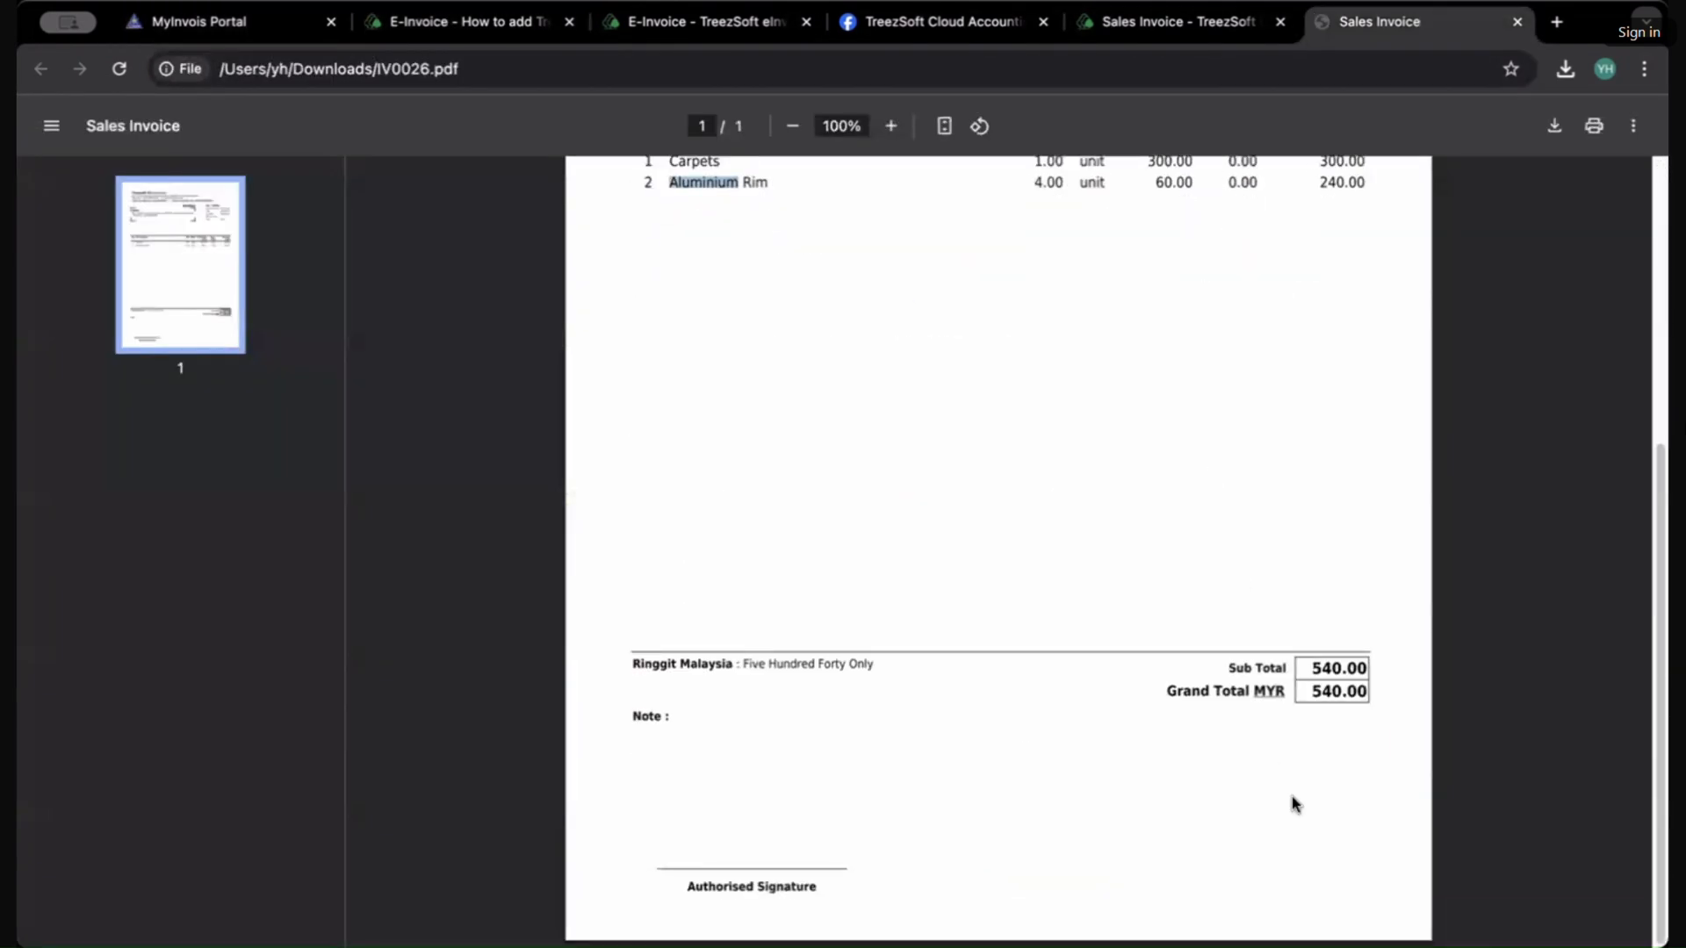
click(1347, 690)
click(228, 21)
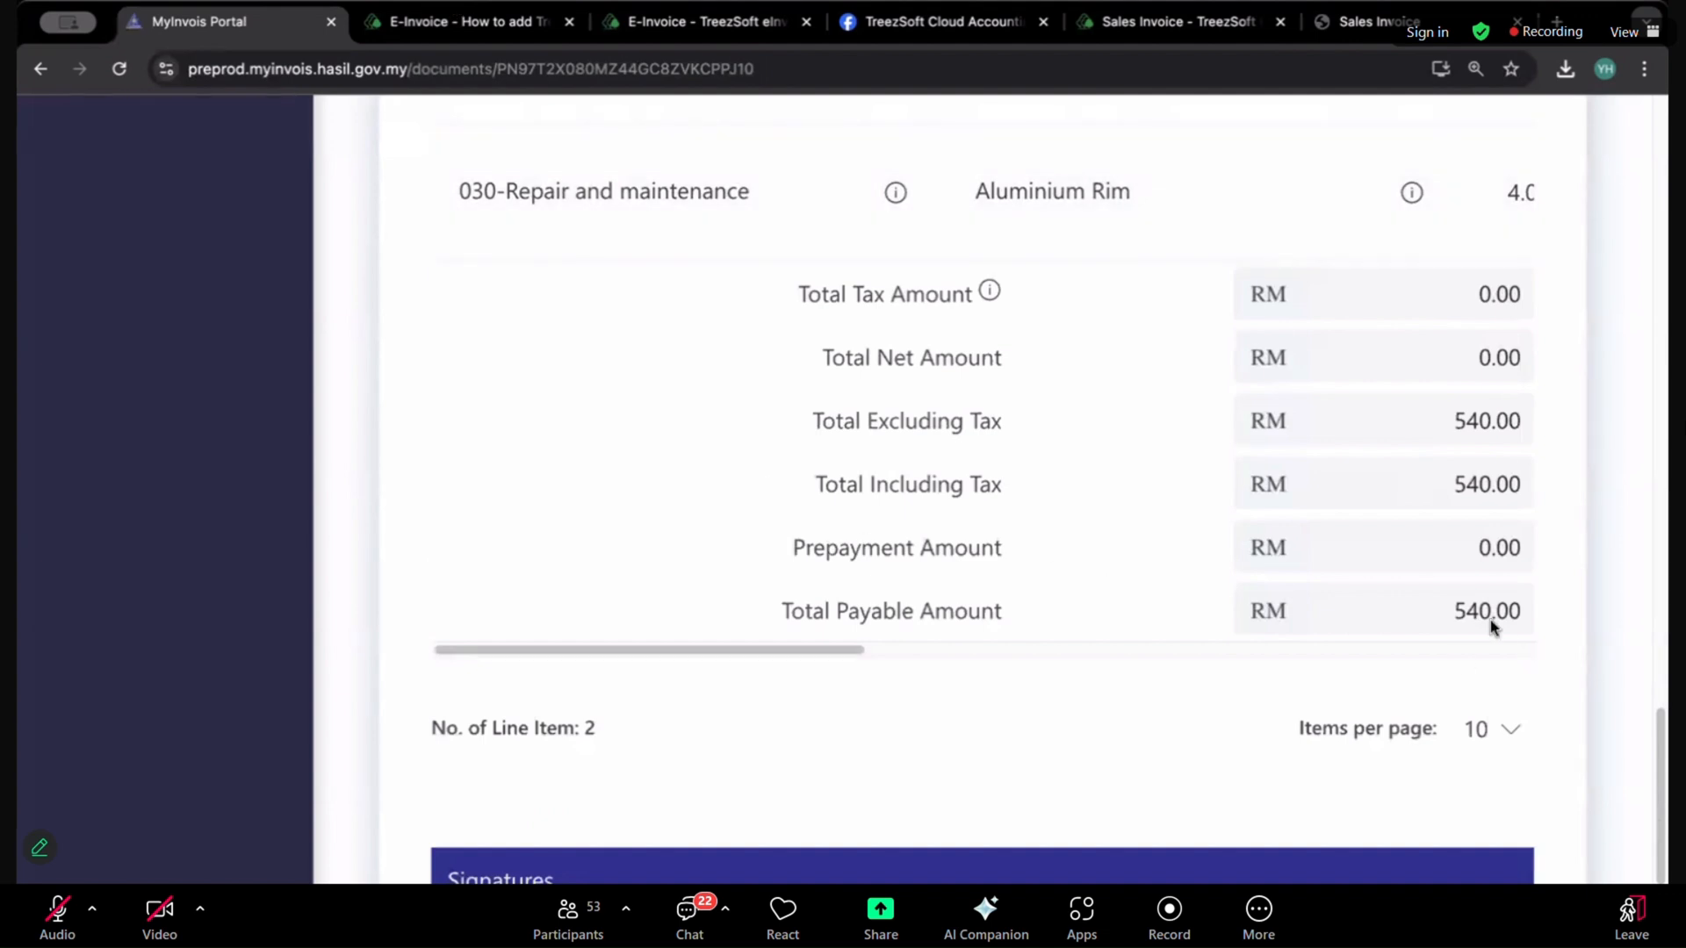
click(1366, 21)
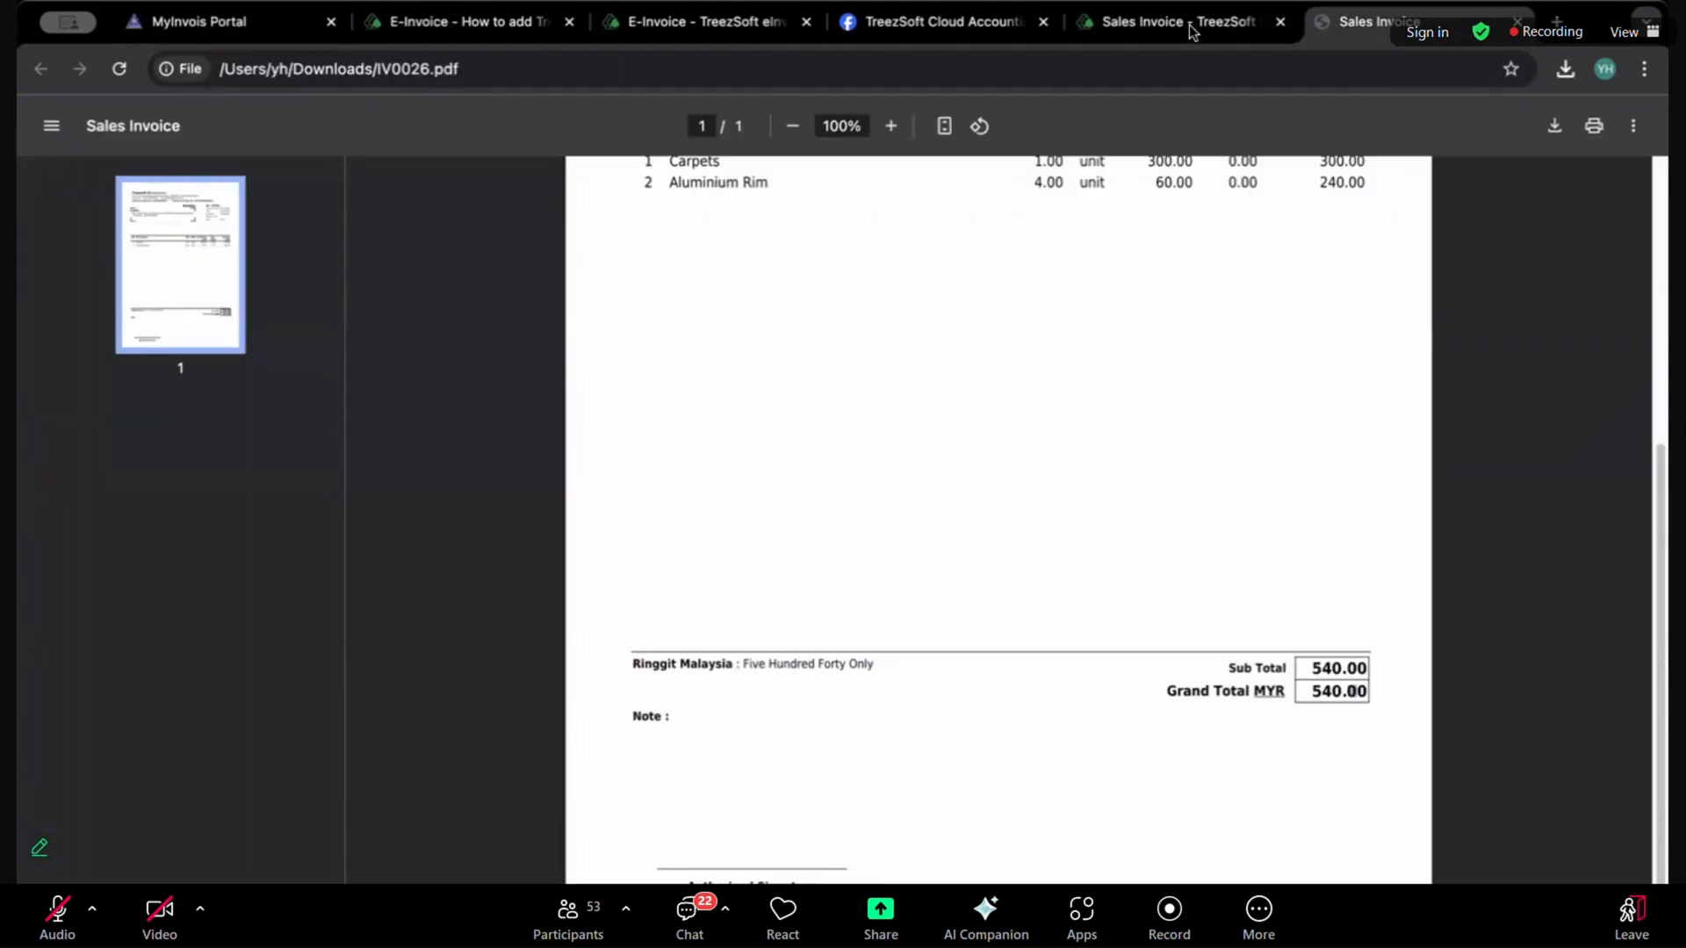
scroll(1172, 296, up, 5)
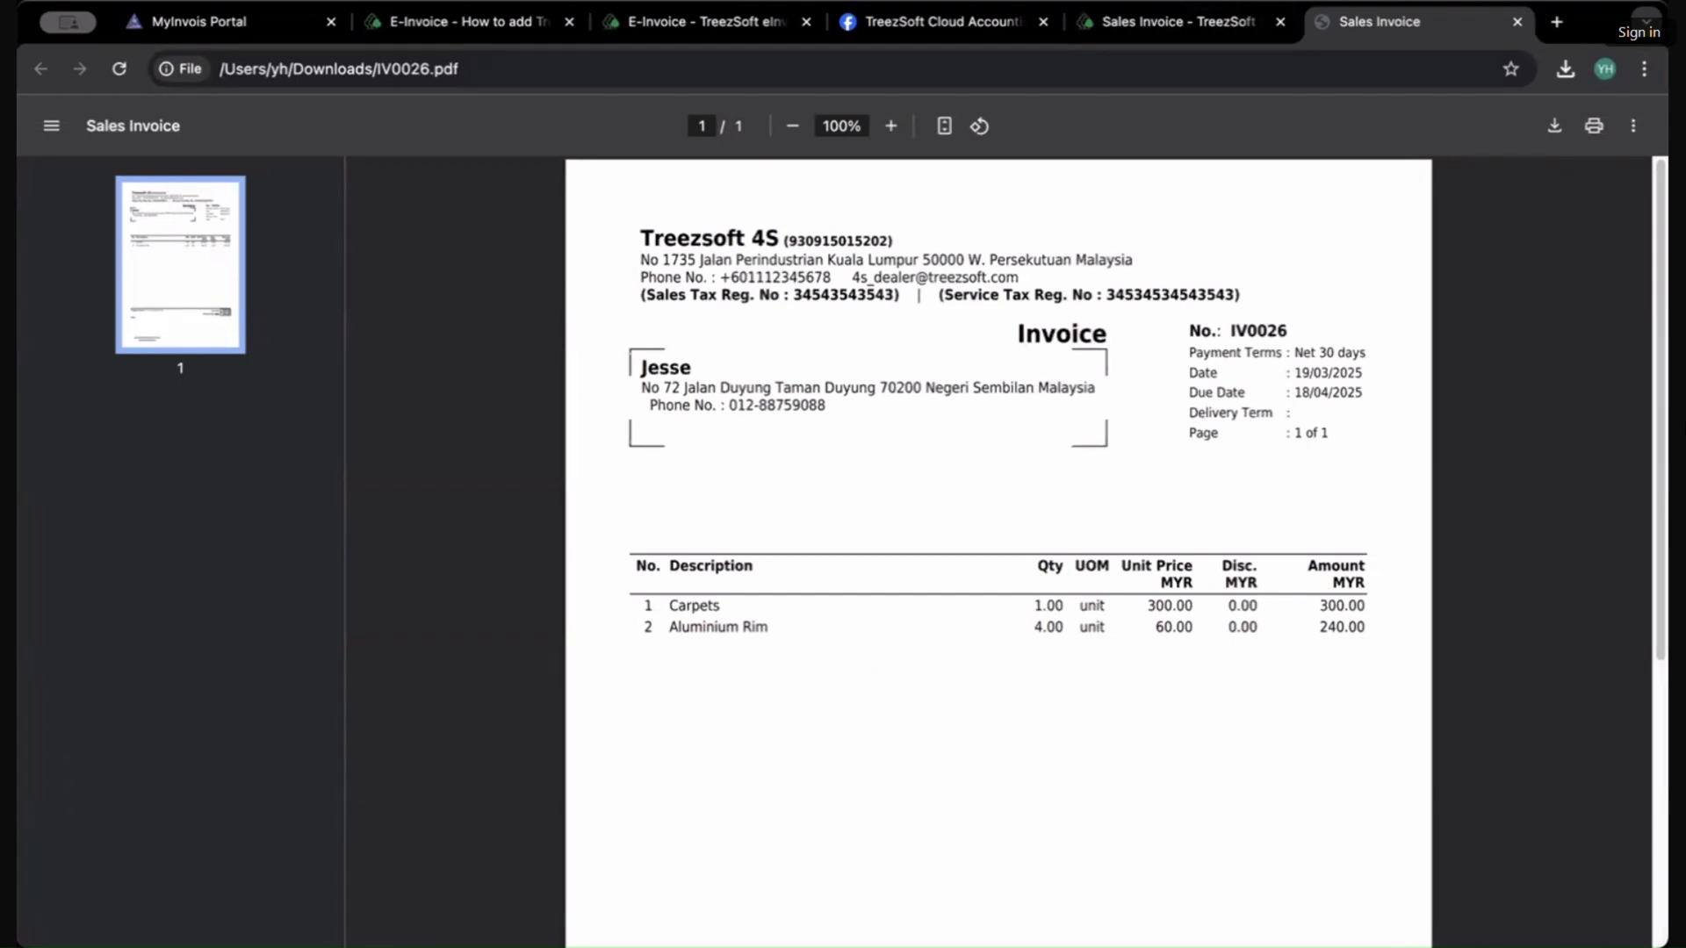
Step: Print invoice IV0026 to PDF again so it includes the e-invoice QR code
click(1115, 30)
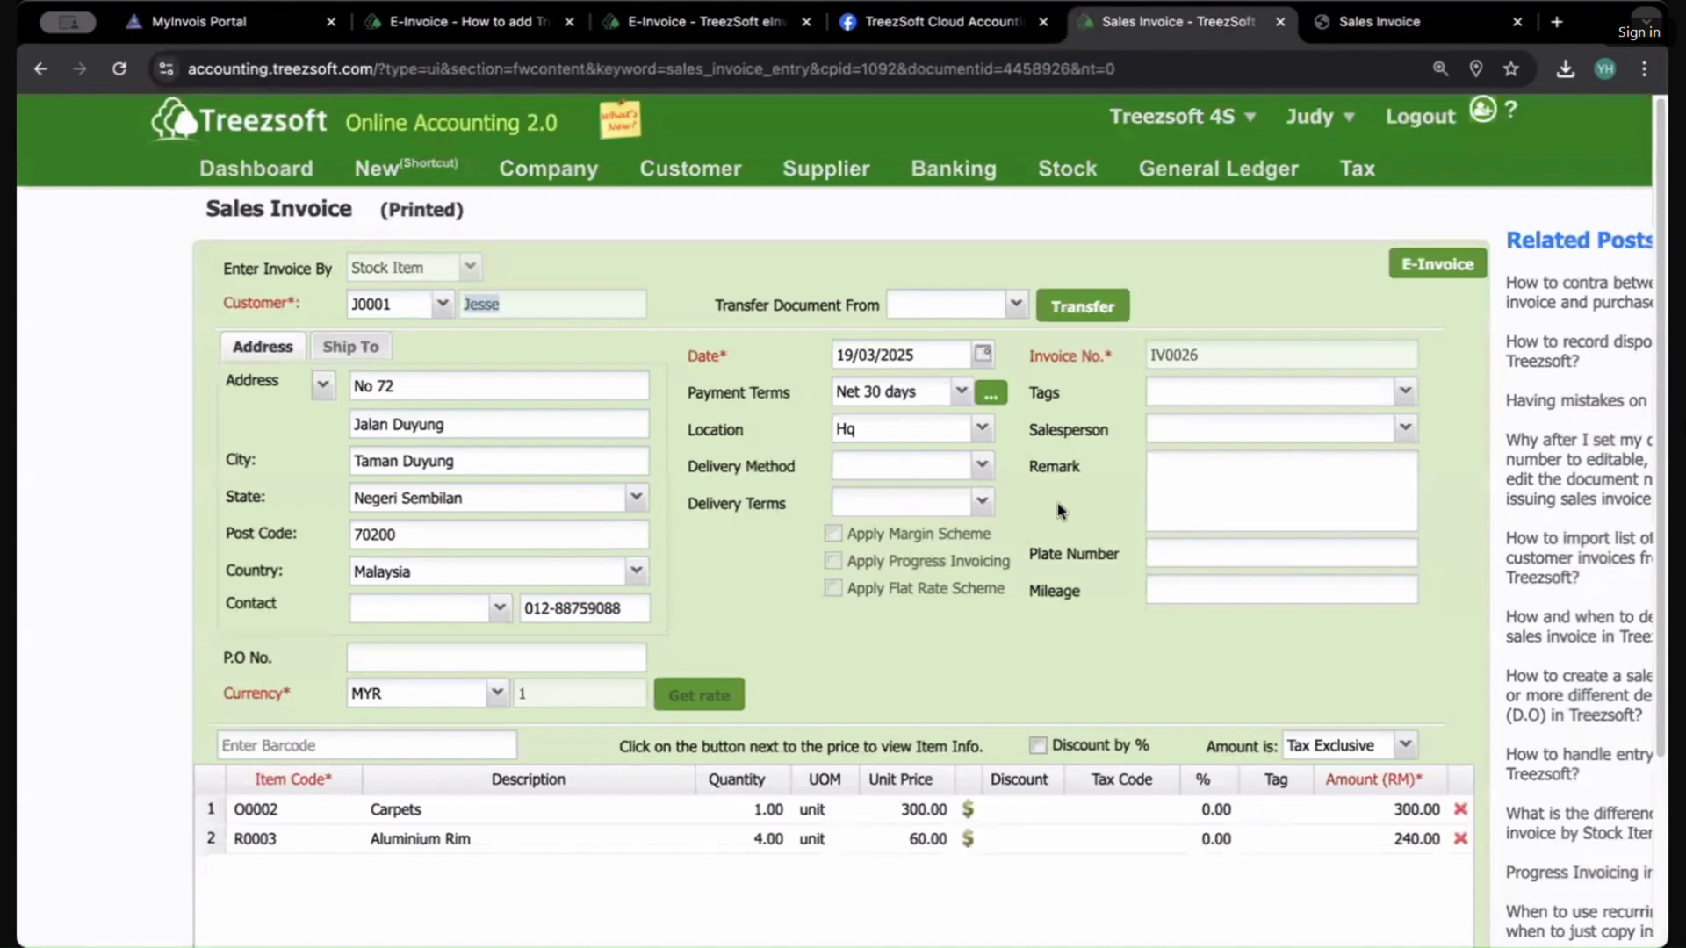
scroll(1142, 422, down, 3)
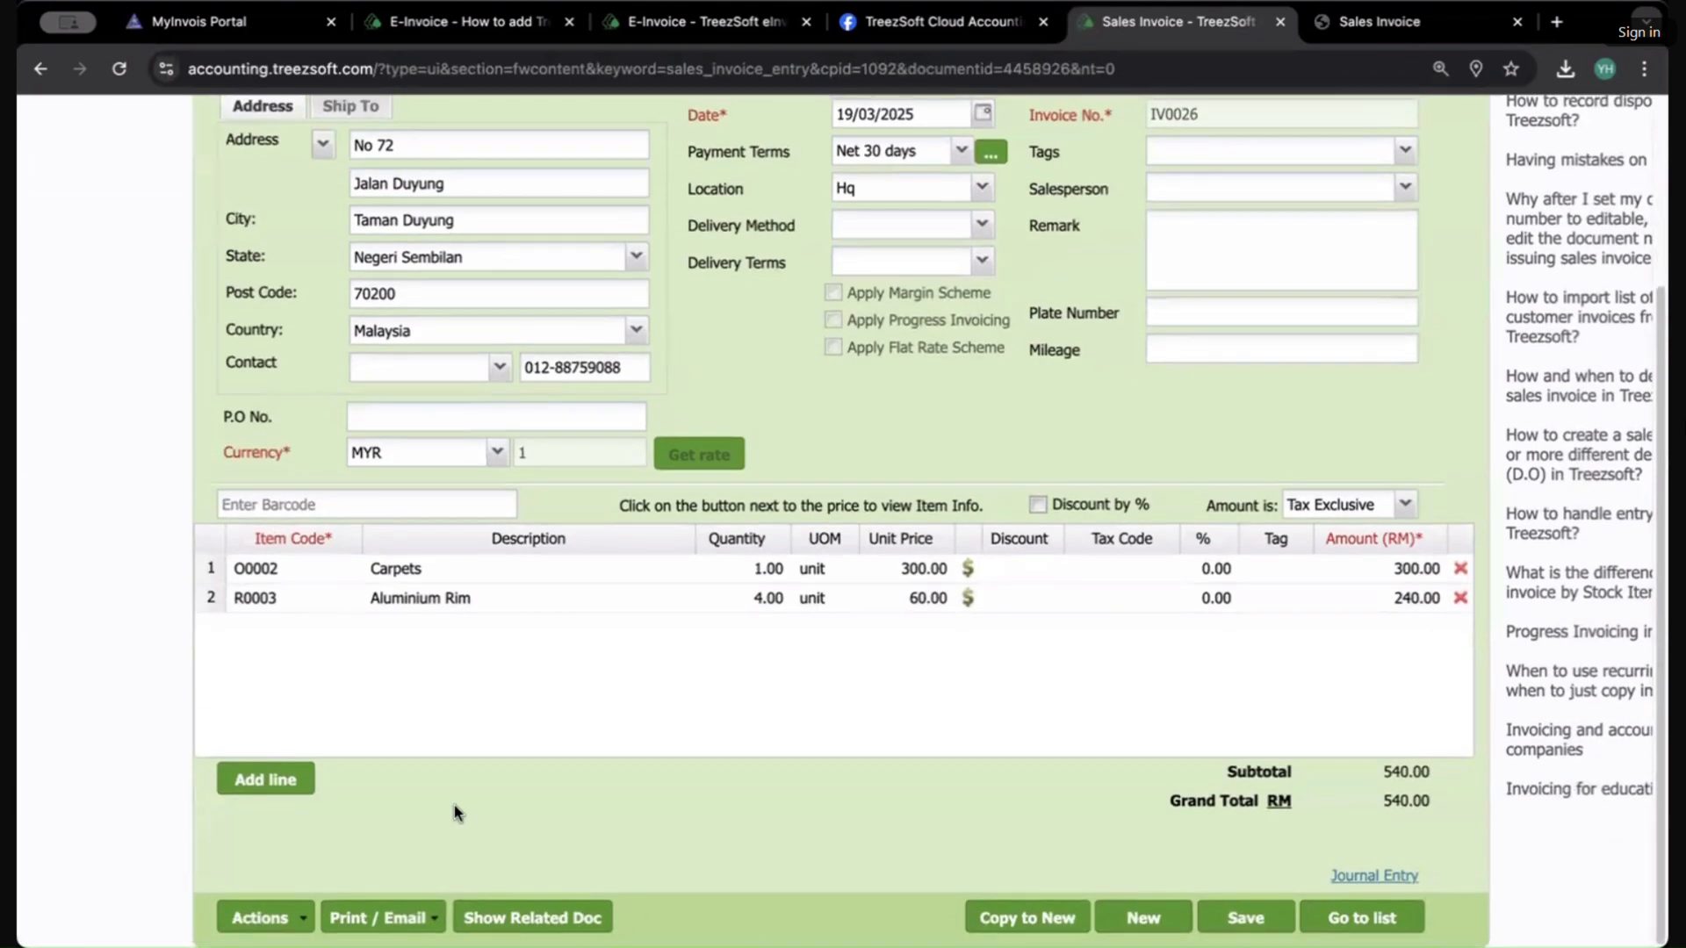
click(367, 915)
click(426, 764)
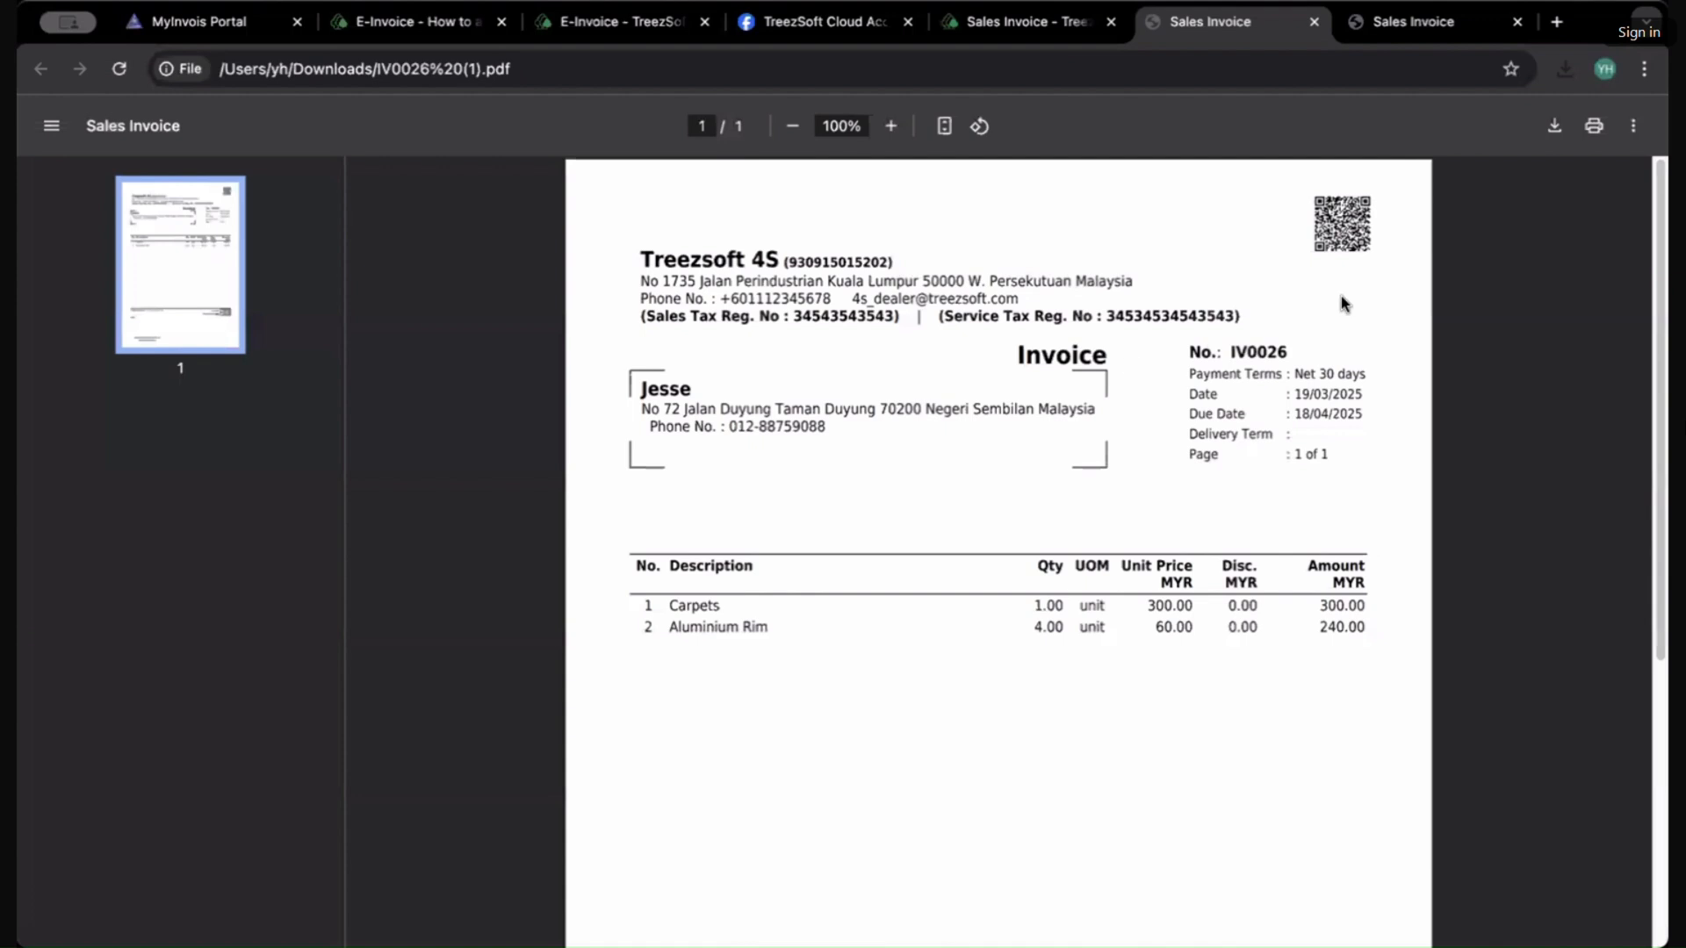
Step: Zoom into the reprinted PDF to examine the e-invoice QR code
scroll(1341, 301, up, 5)
drag(1321, 332, 760, 659)
scroll(1201, 561, right, 1)
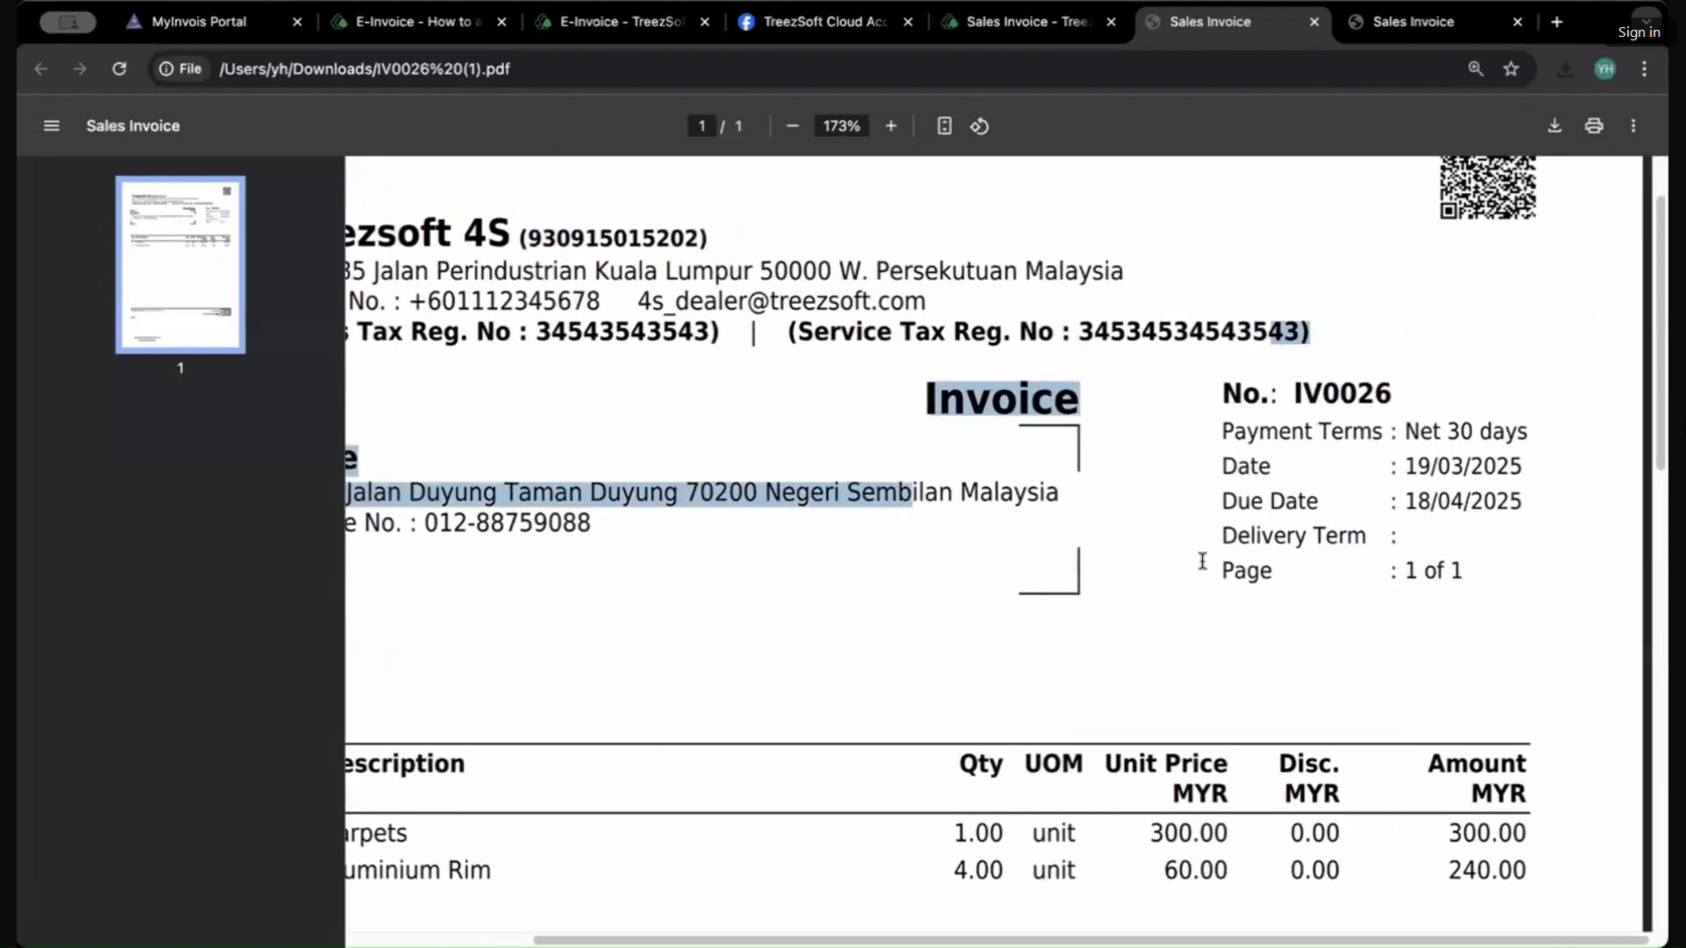
scroll(1282, 470, up, 2)
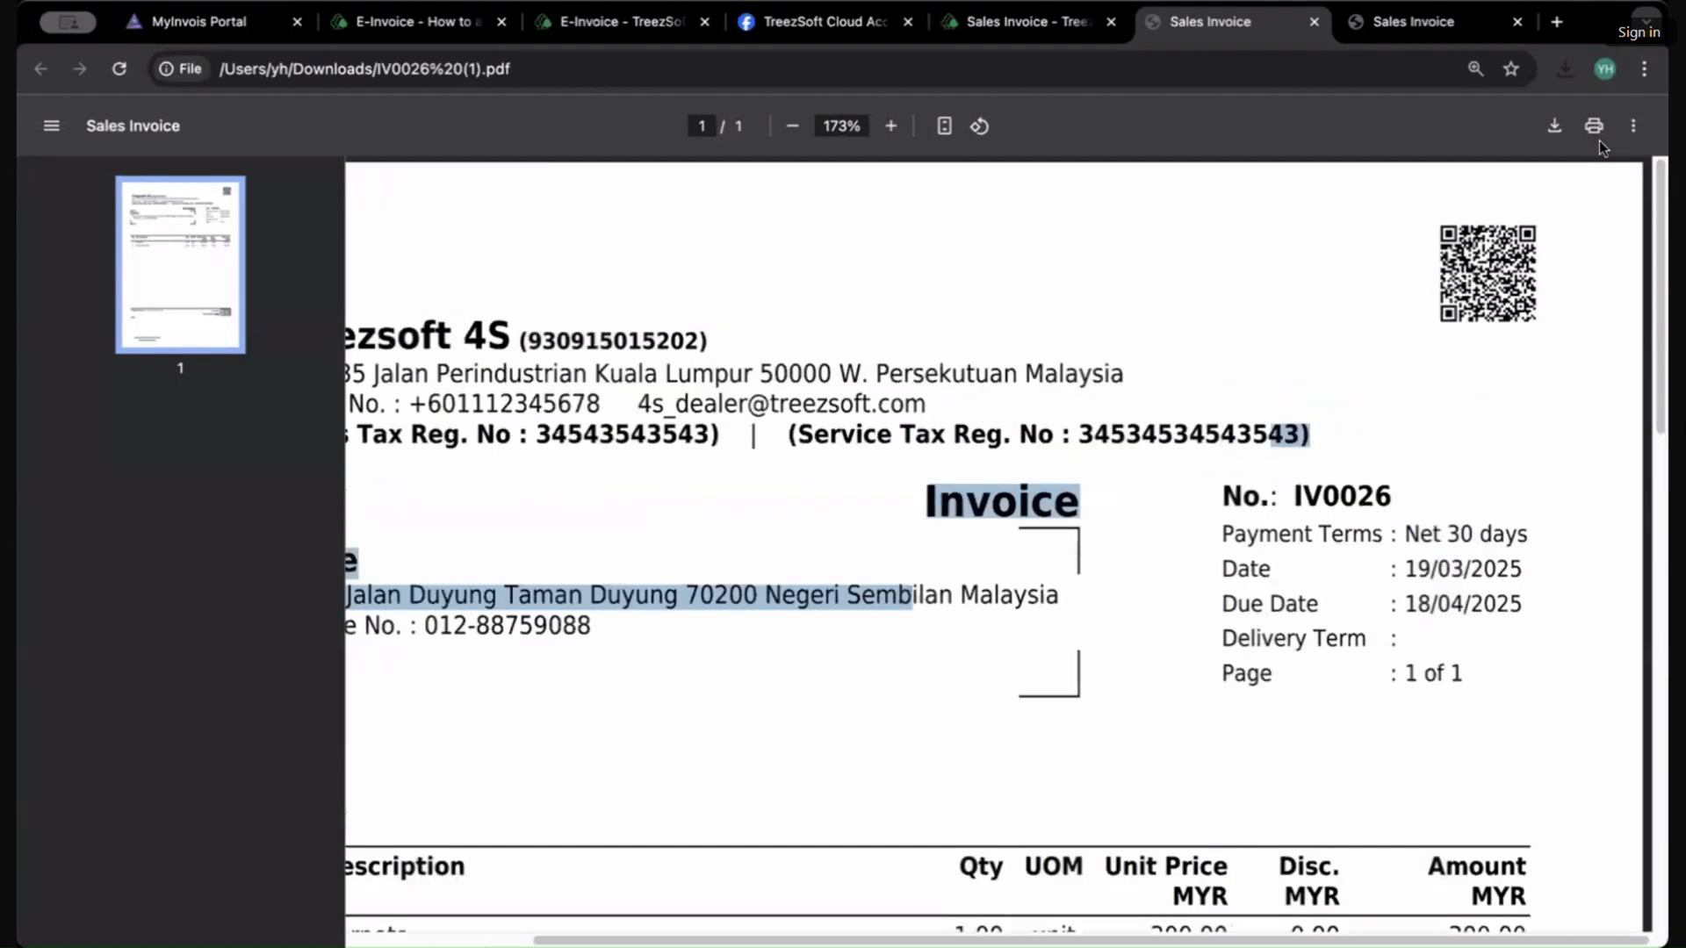
click(1229, 251)
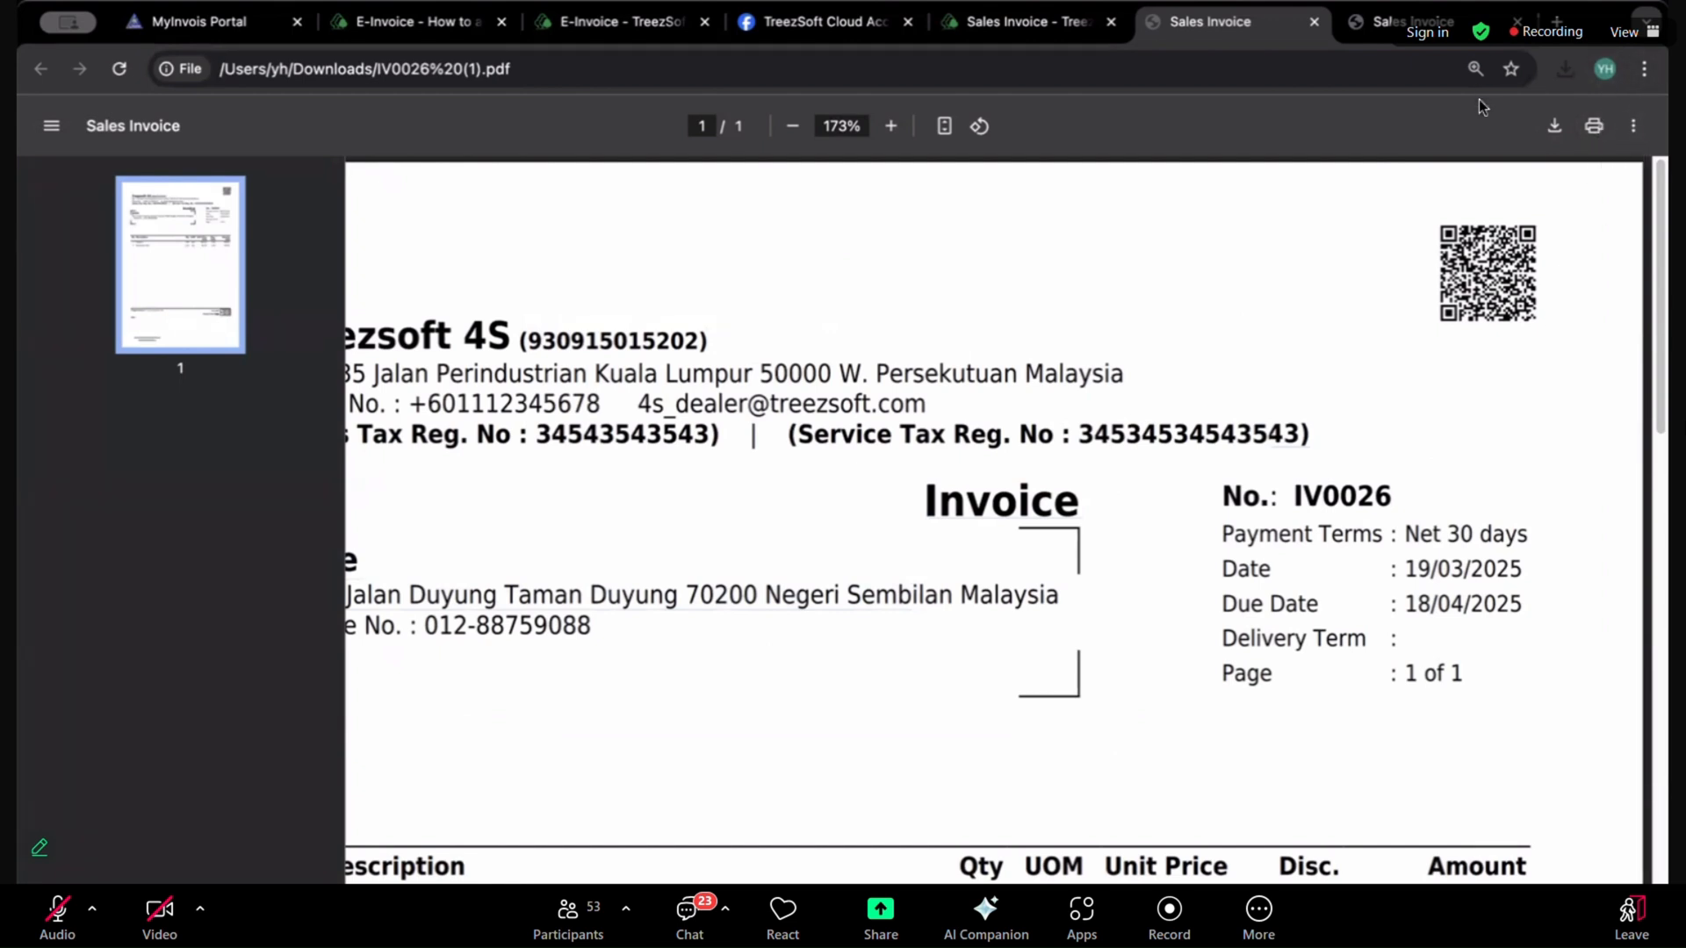
click(1475, 68)
click(1417, 114)
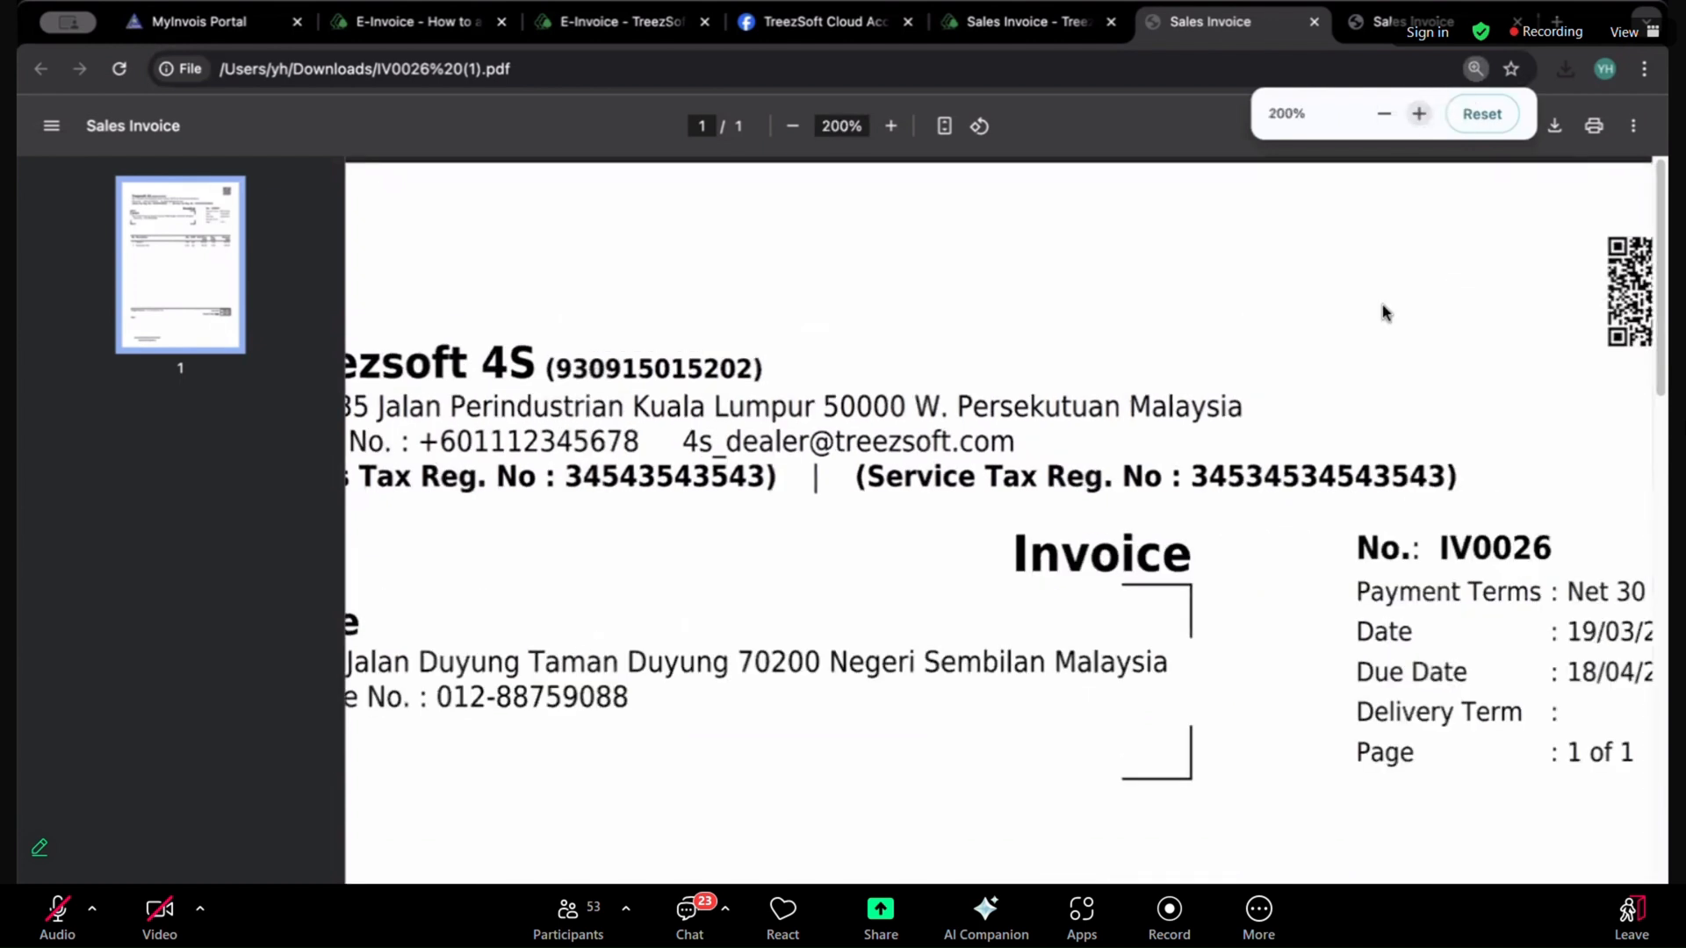
scroll(1435, 779, left, 3)
scroll(1435, 780, right, 5)
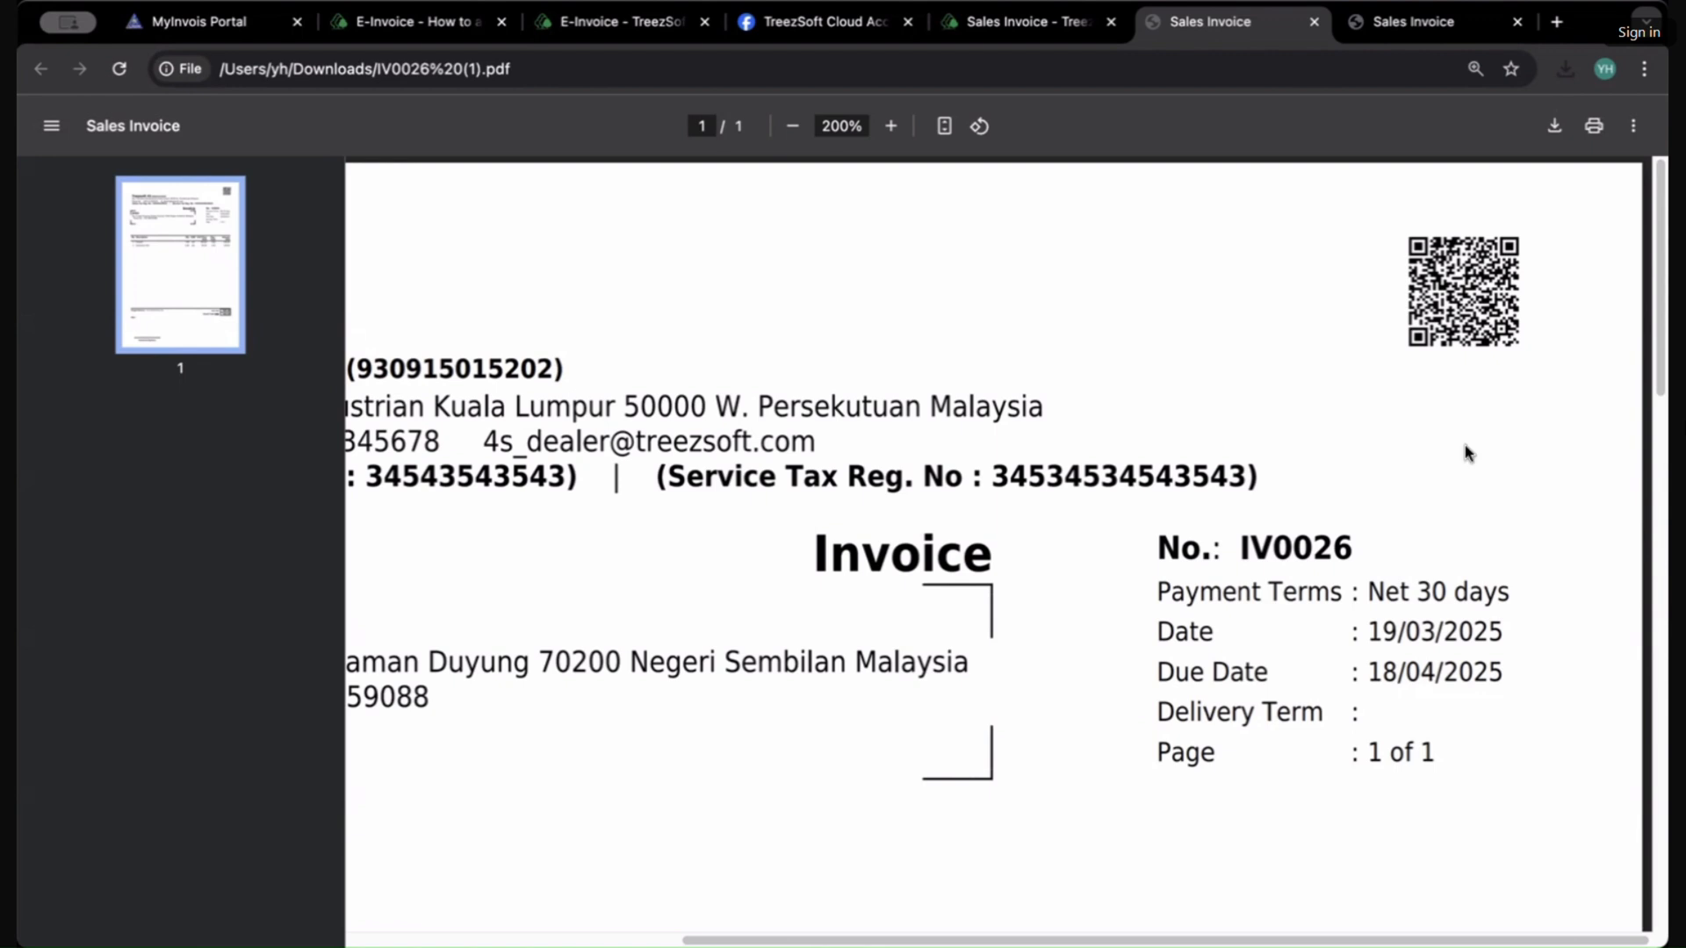
click(1036, 25)
scroll(1136, 269, up, 3)
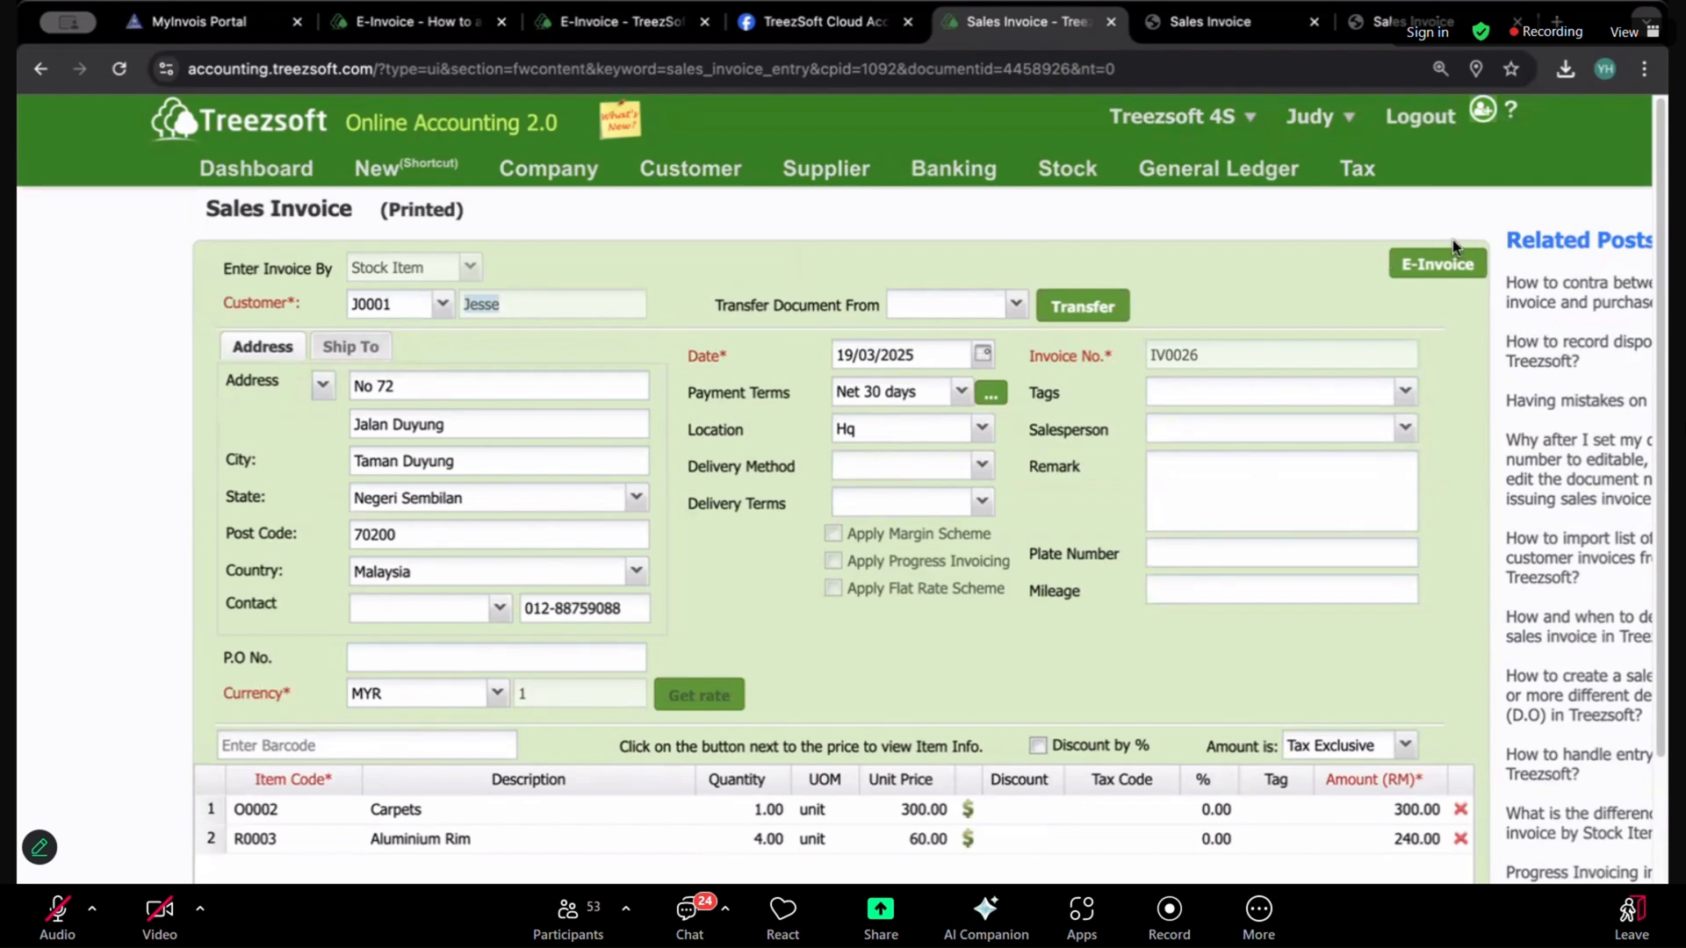
scroll(1275, 391, down, 3)
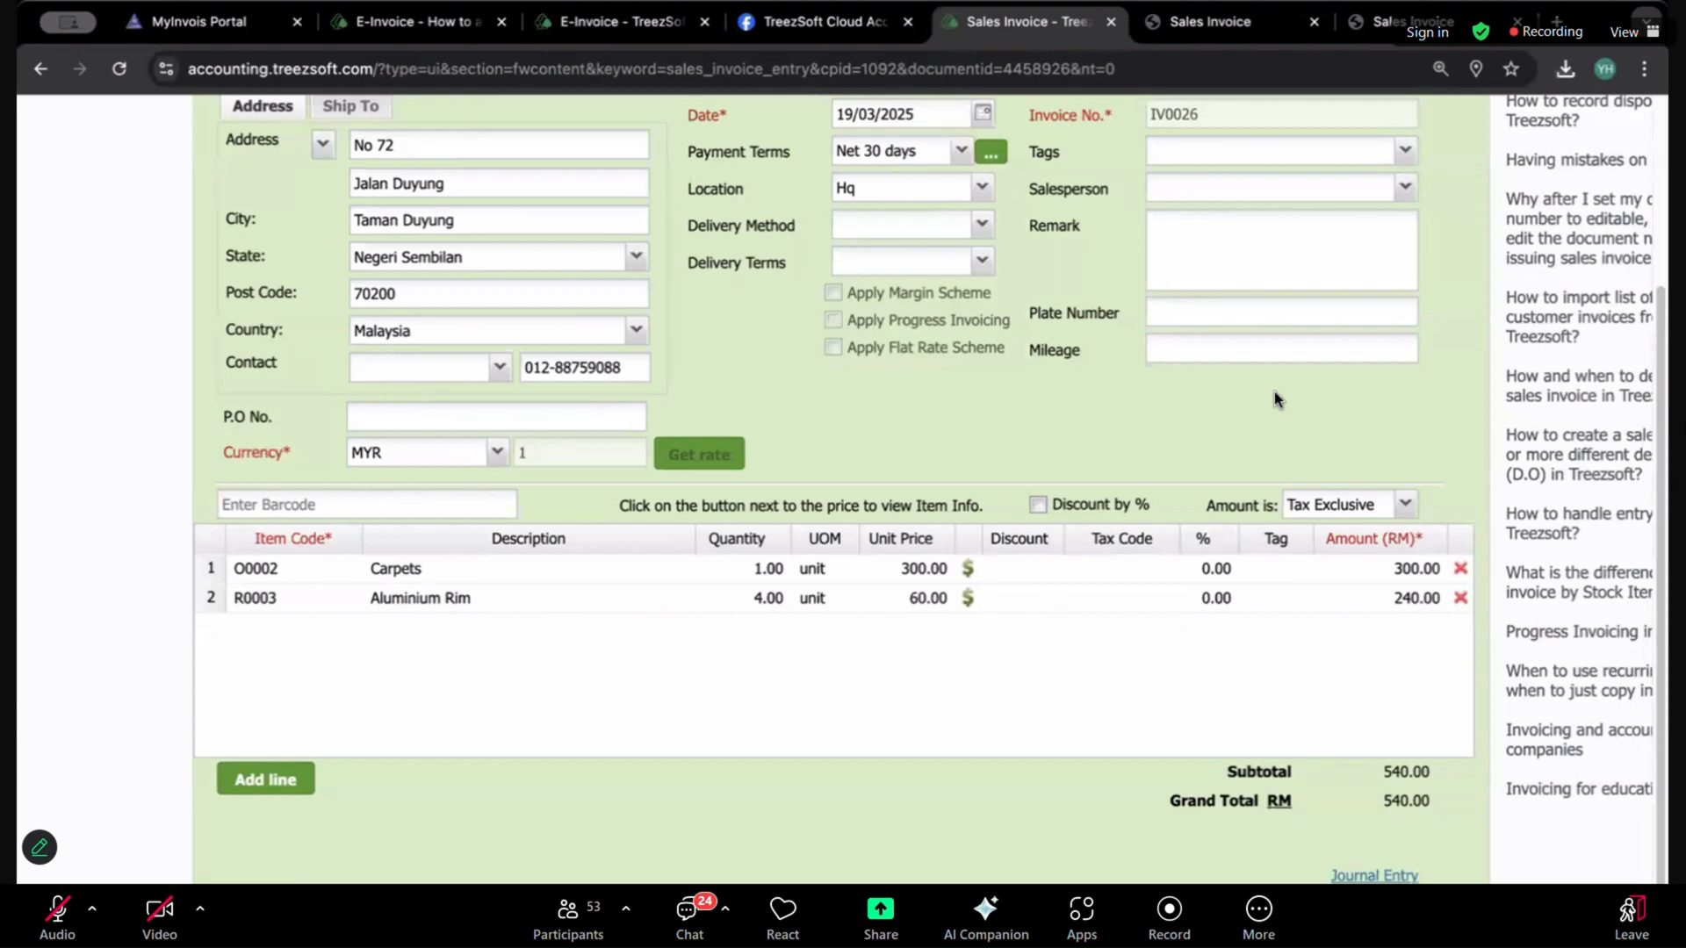
scroll(1271, 387, up, 3)
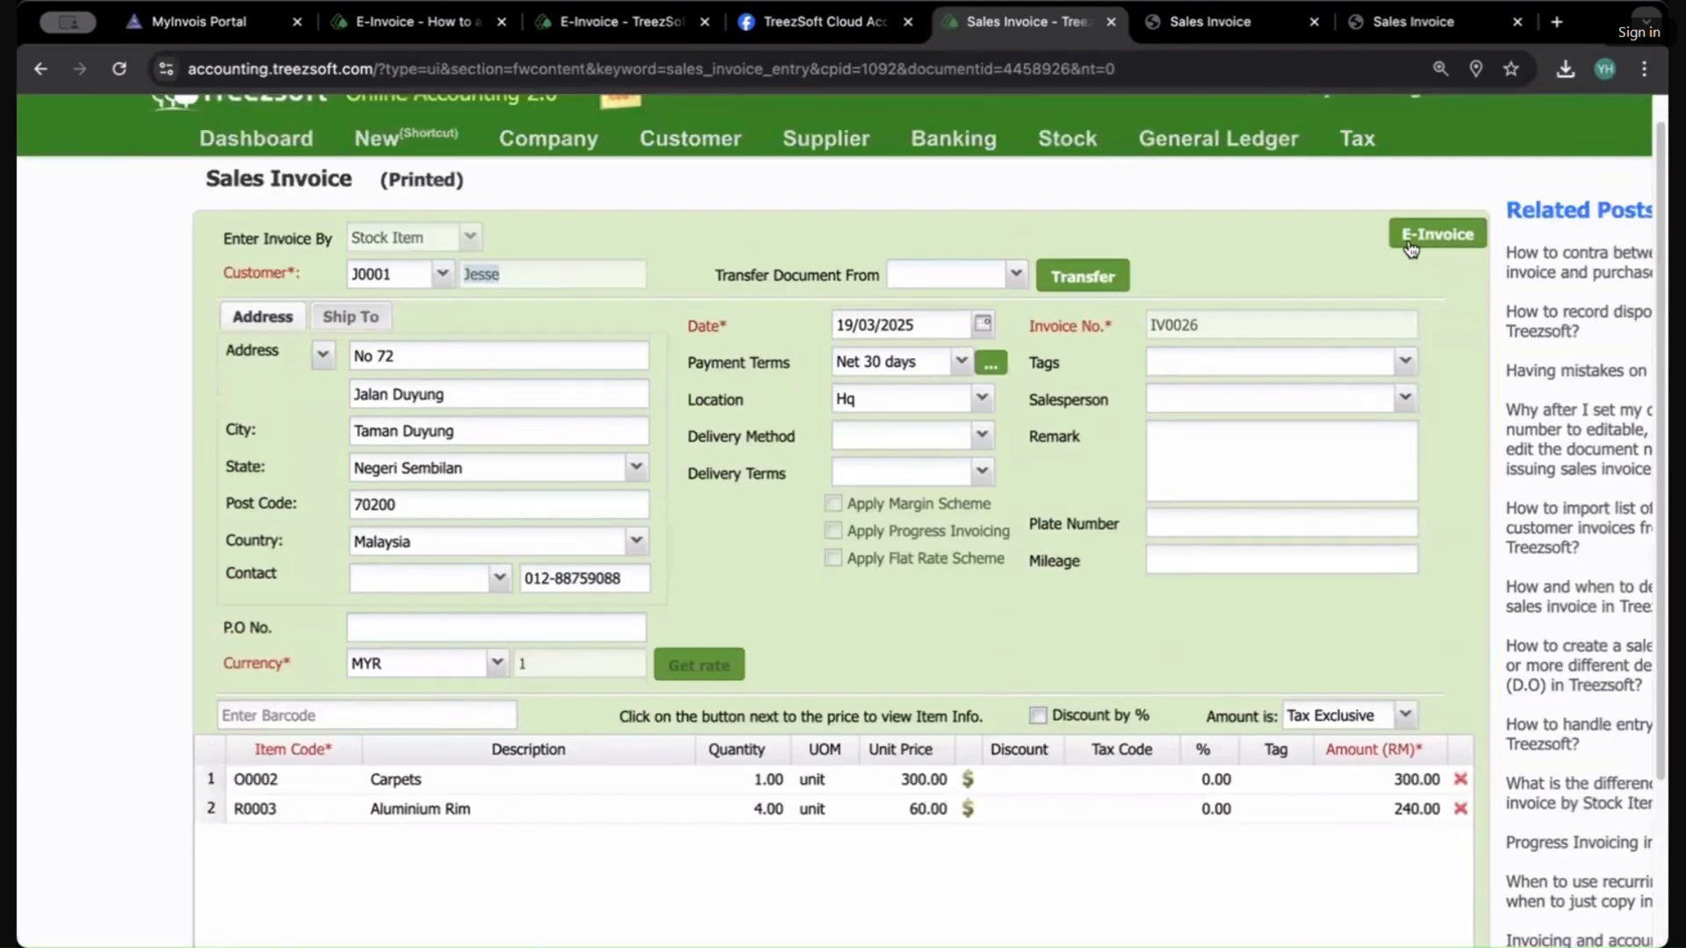
Step: Review invoice IV0026 and the guide for adding Treezsoft as intermediary in the MyInvois Portal
scroll(1124, 413, down, 3)
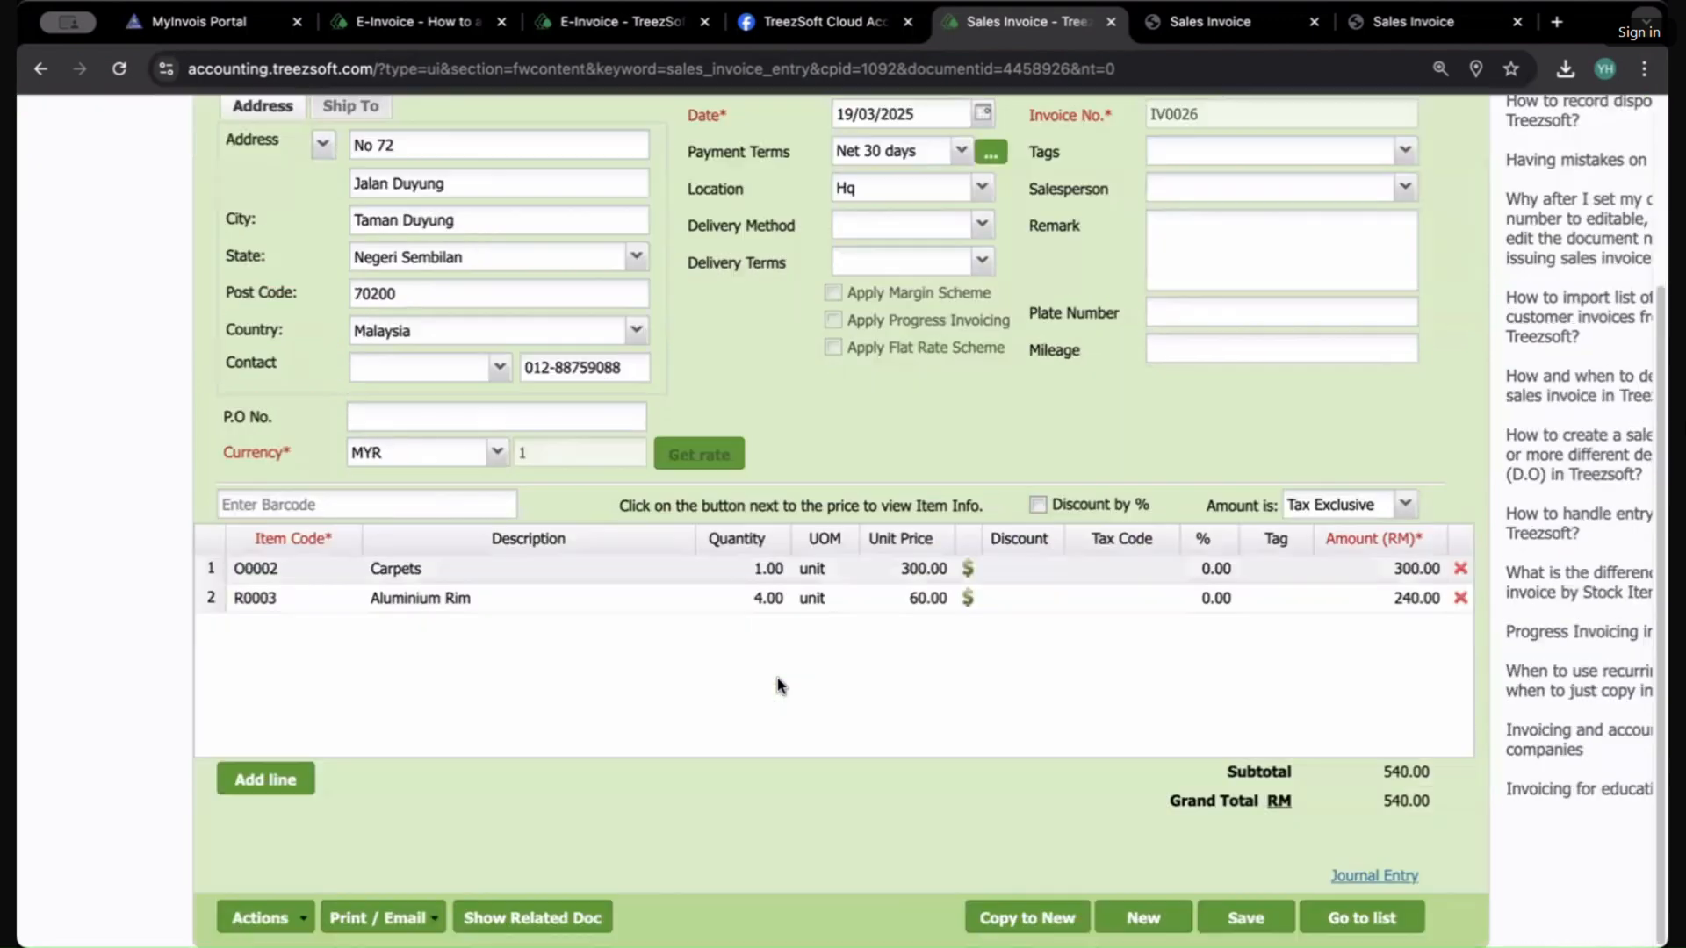
scroll(708, 359, up, 3)
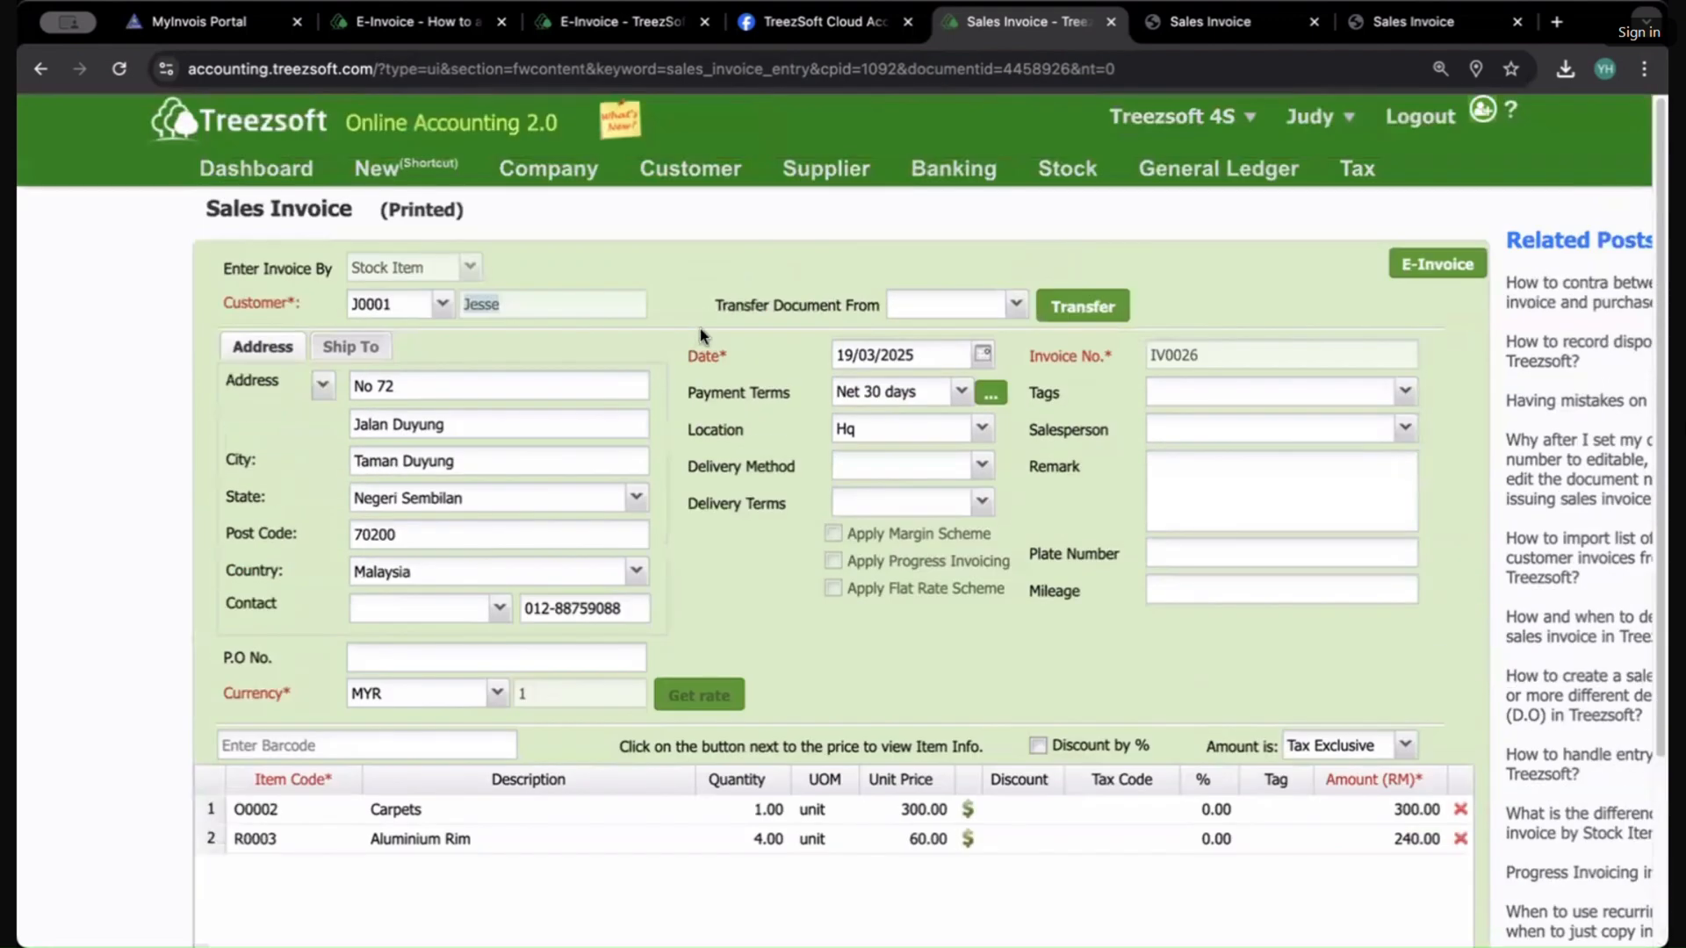
click(600, 25)
click(425, 28)
scroll(1024, 324, up, 10)
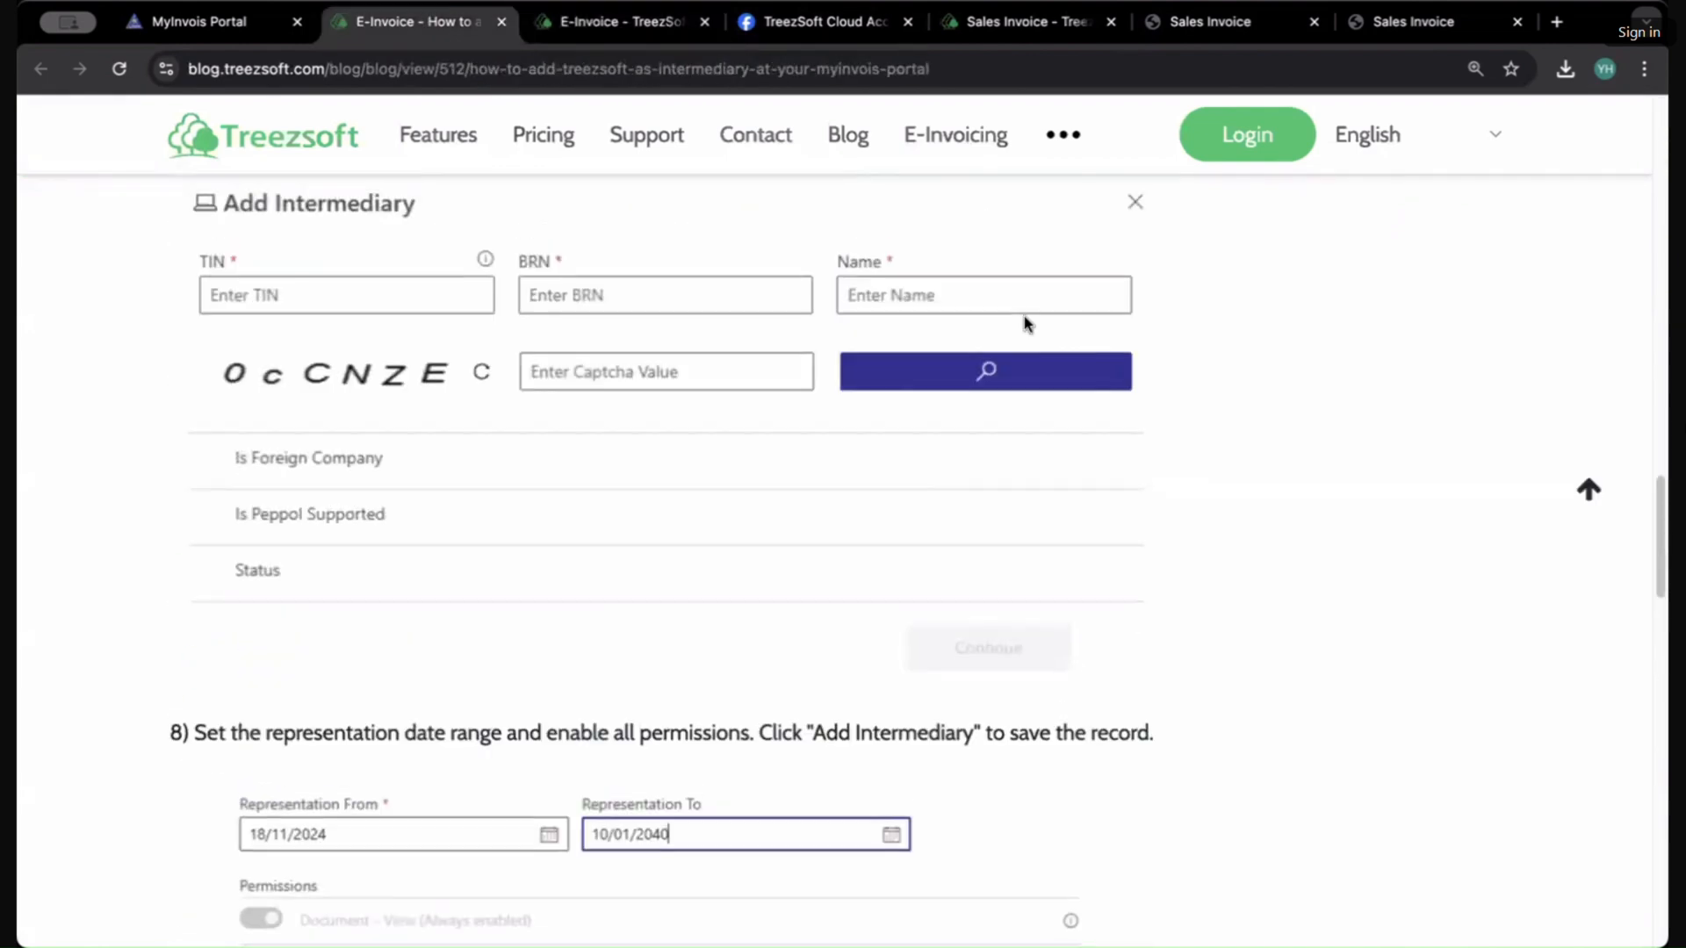
scroll(1024, 323, up, 6)
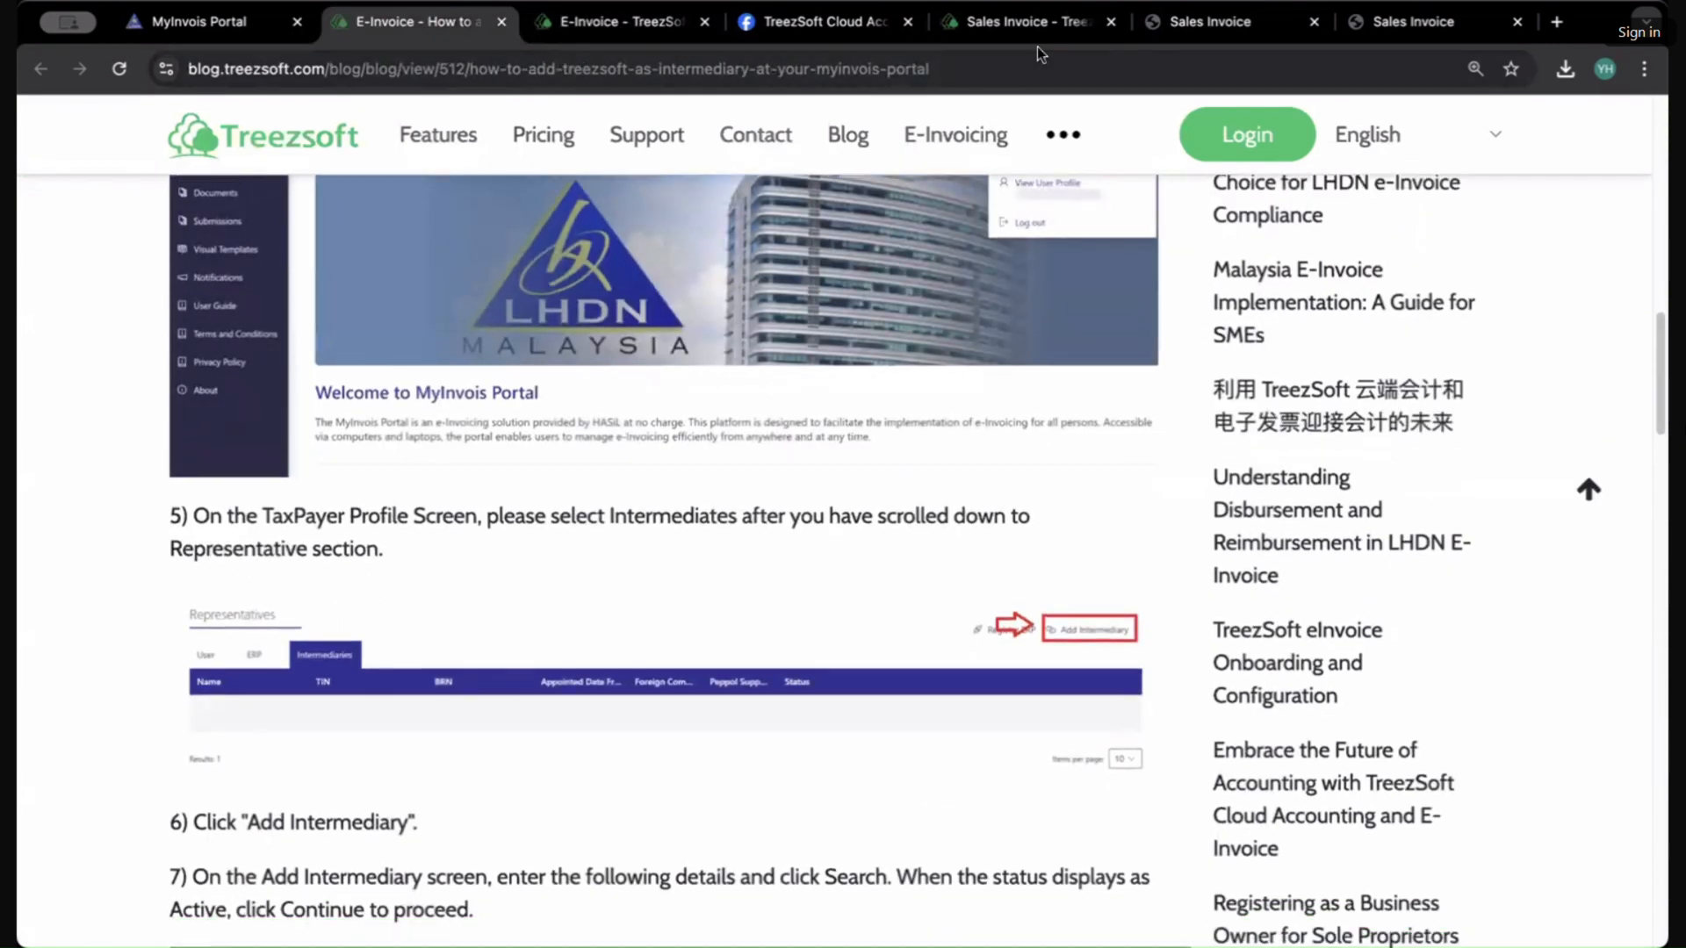
click(1036, 25)
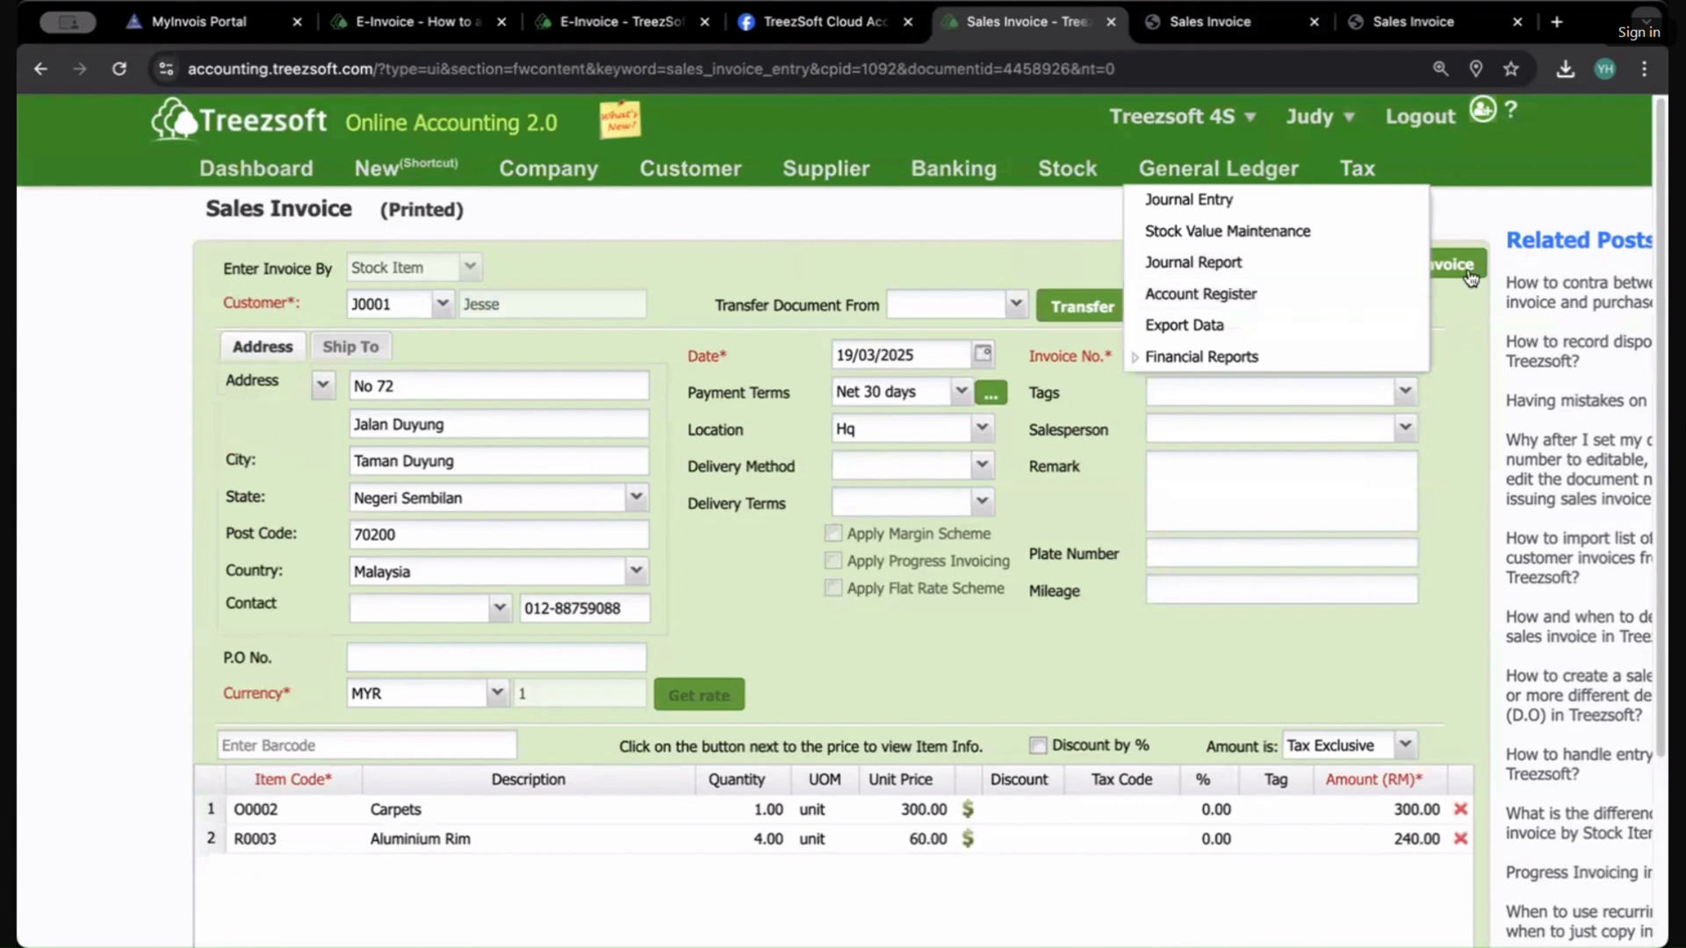
Step: Open the e-invoice document page for IV0026 and examine its remaining modification period
click(1462, 265)
click(275, 550)
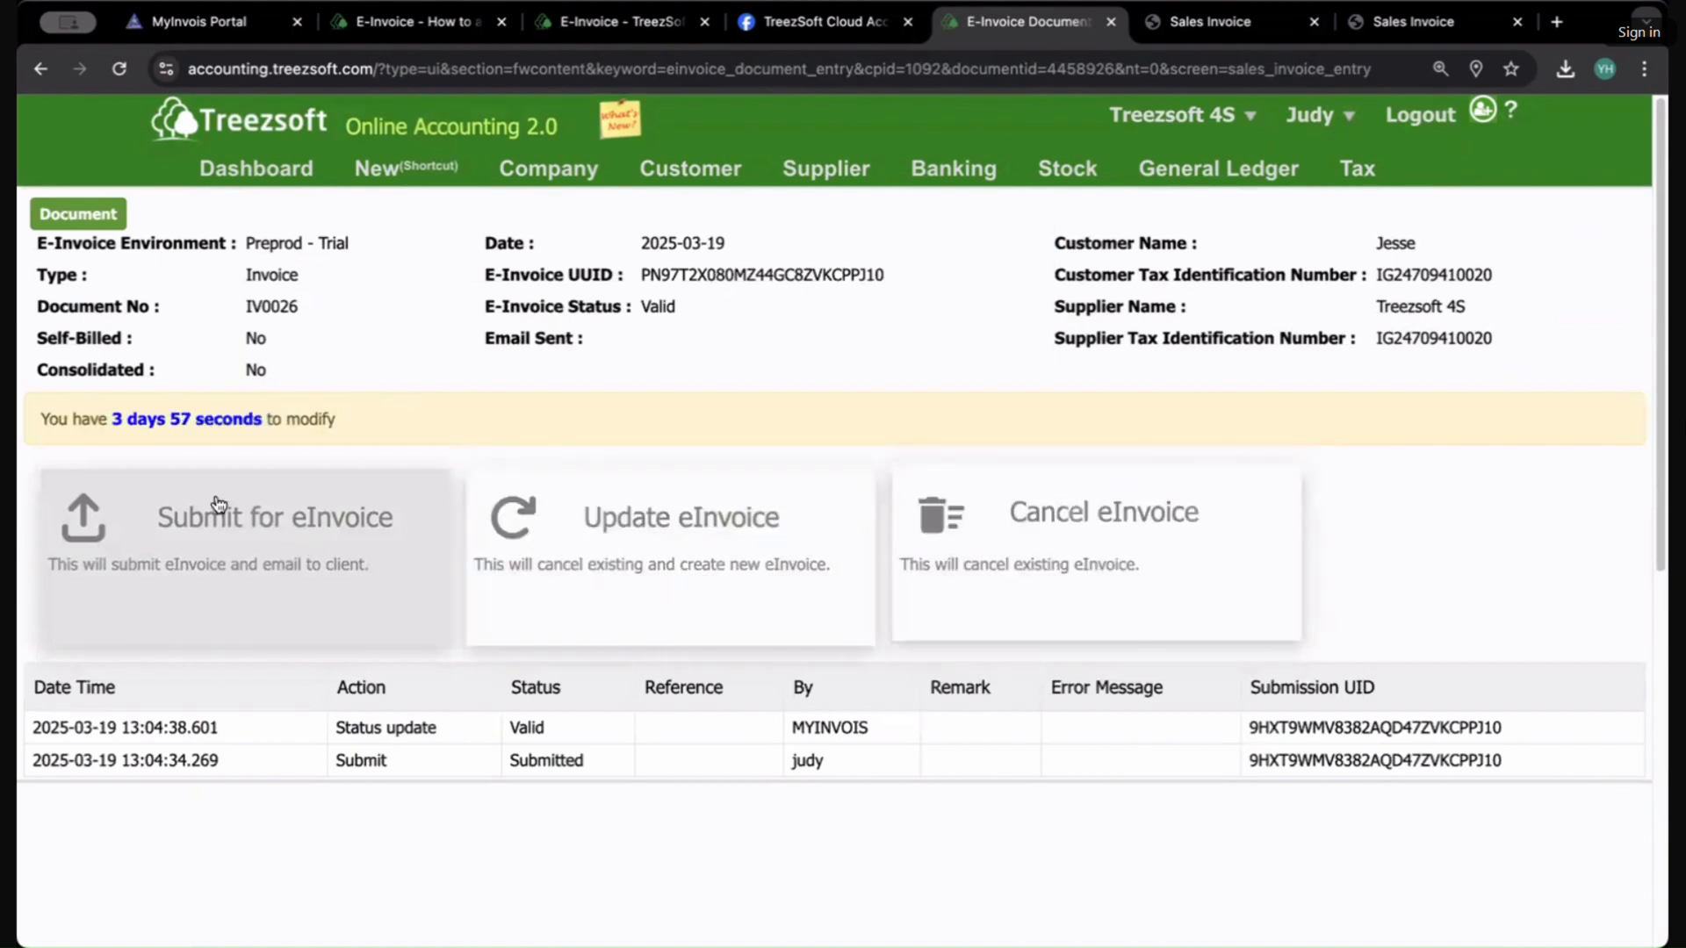
drag(66, 413, 400, 422)
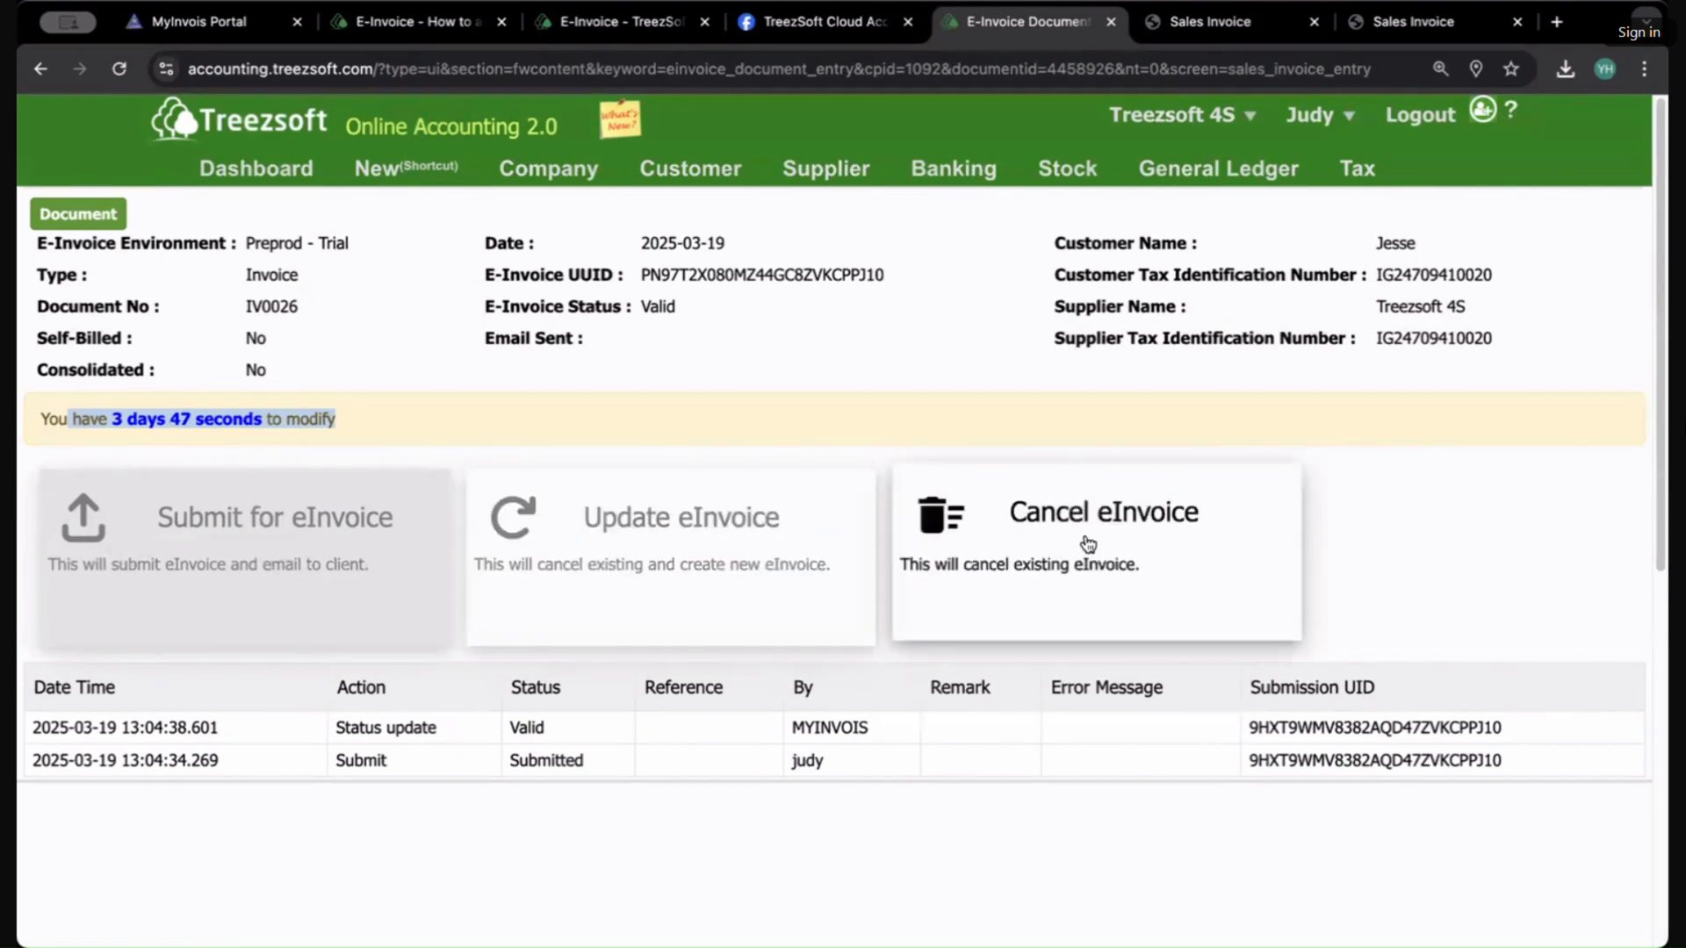
click(547, 383)
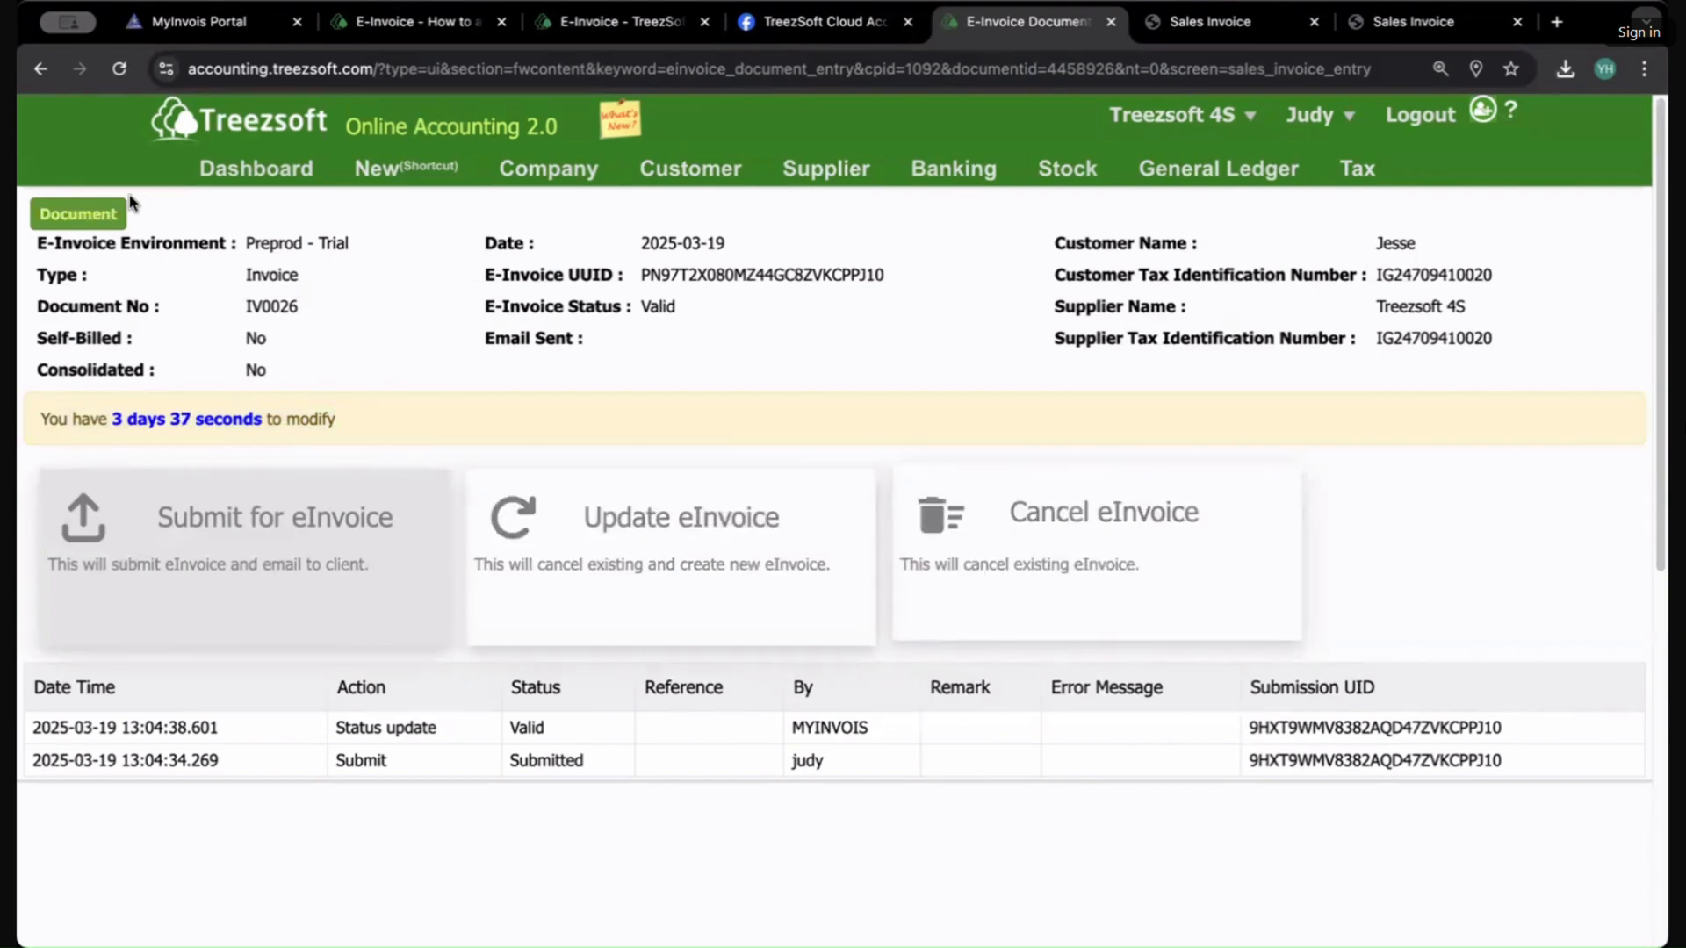
Step: Return to the sales invoice, set the Aluminium Rim unit price to 70, and save despite the negative stock balance
click(97, 220)
scroll(690, 562, down, 3)
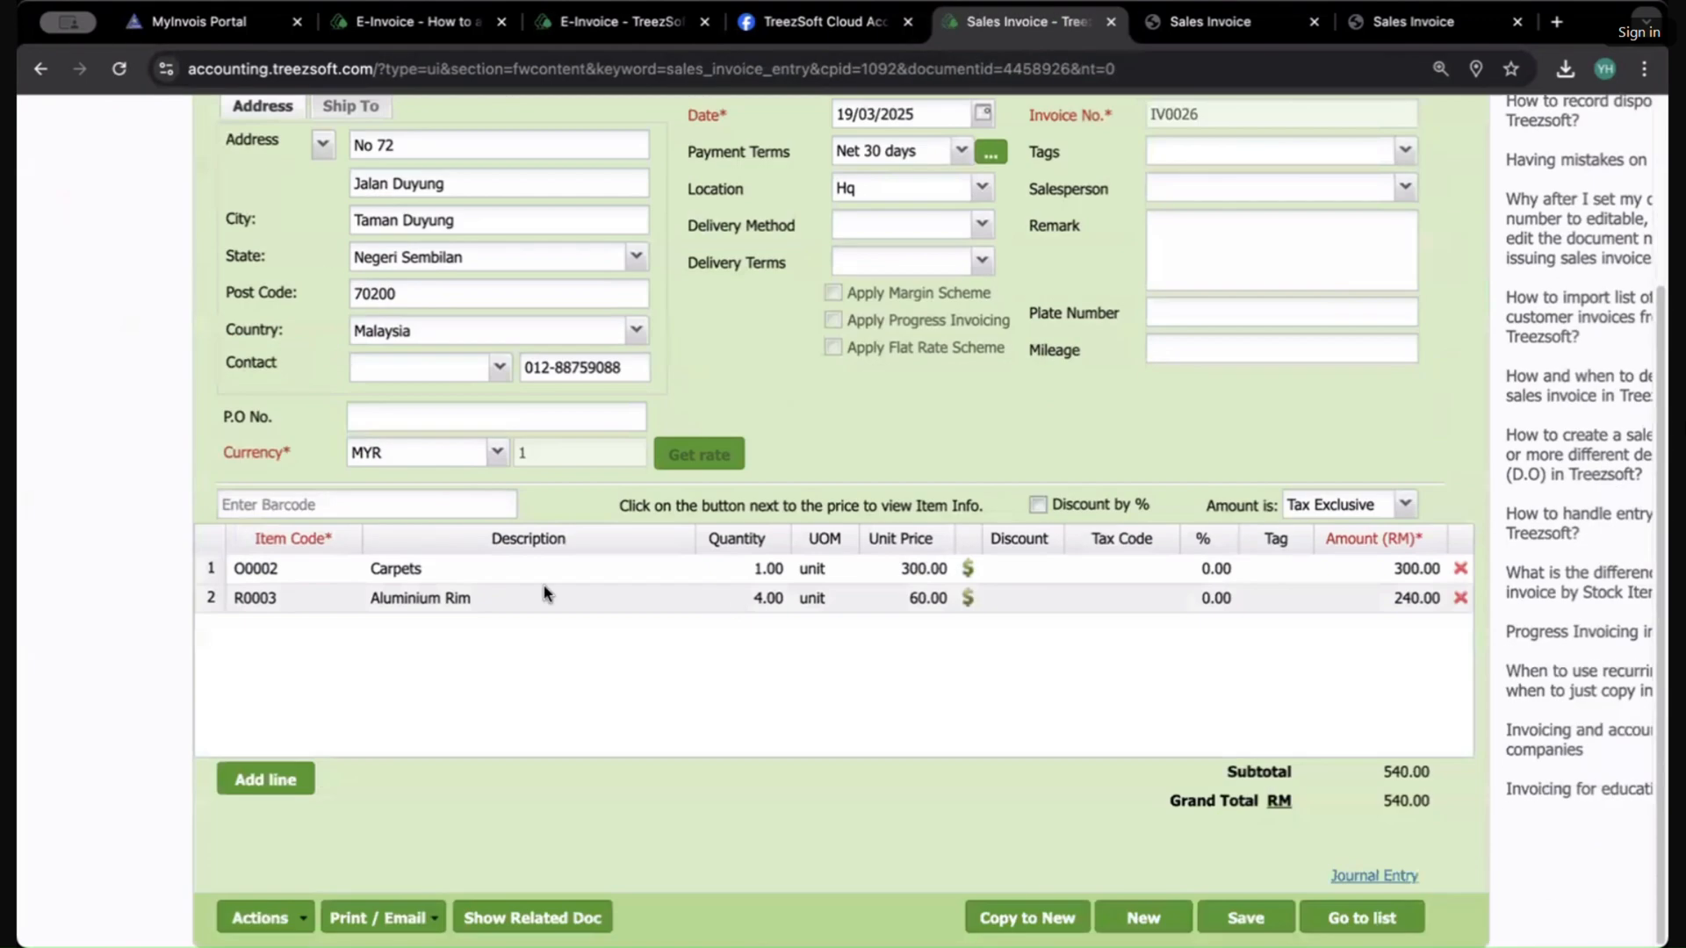
click(369, 597)
click(409, 779)
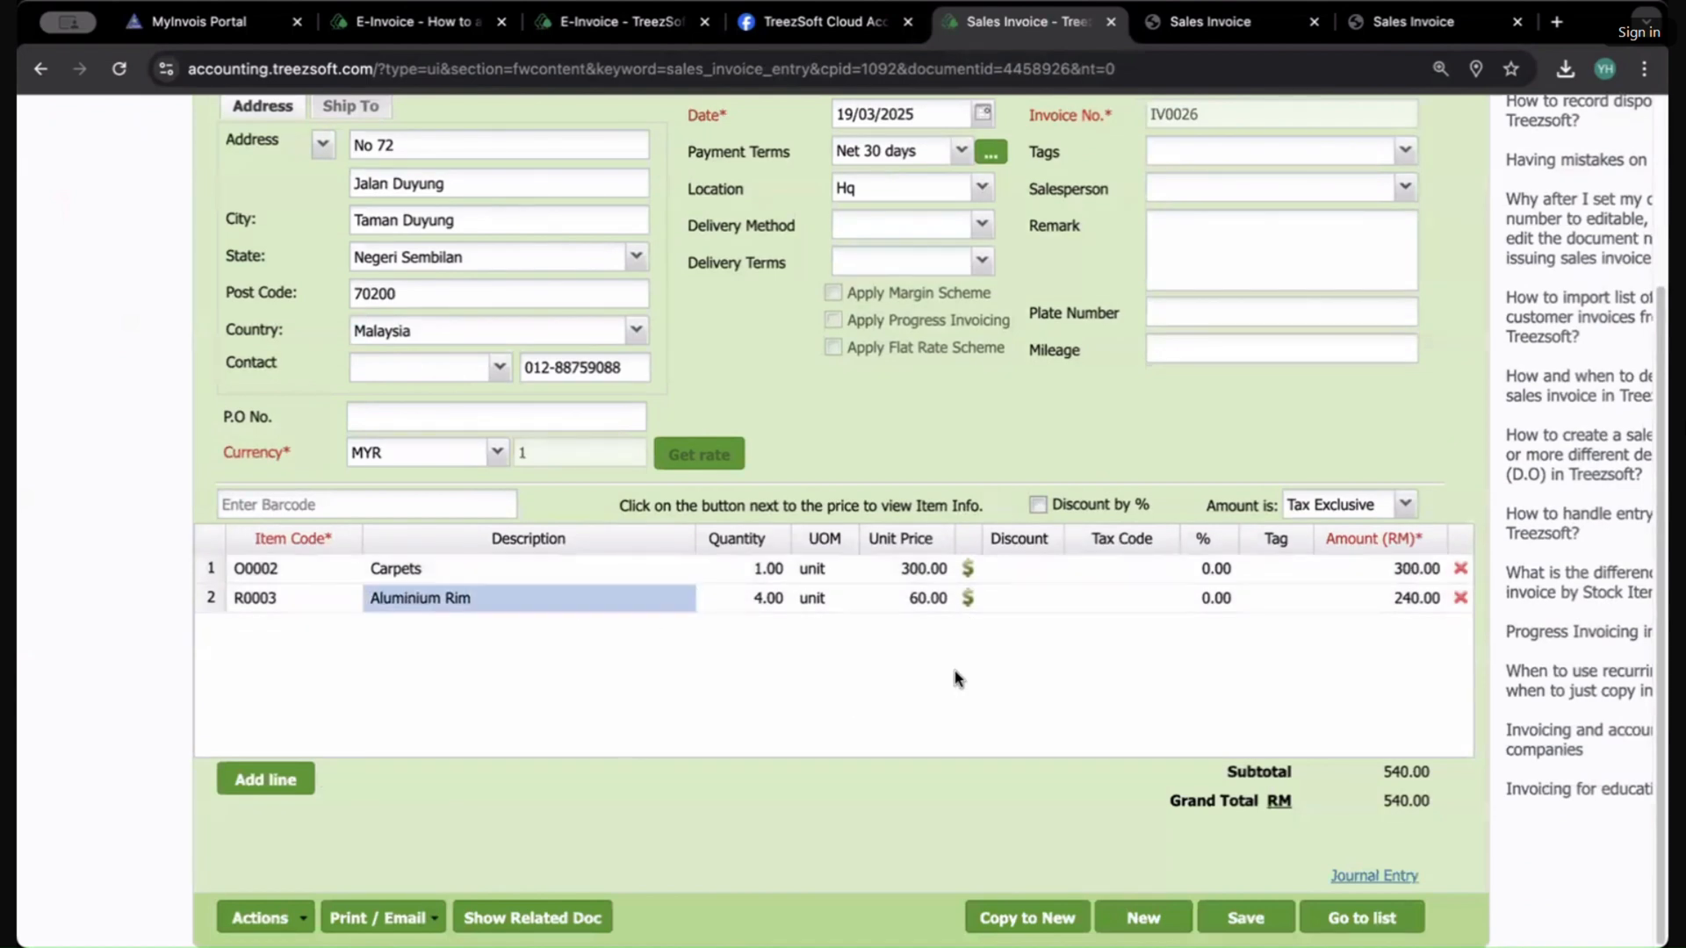
click(922, 597)
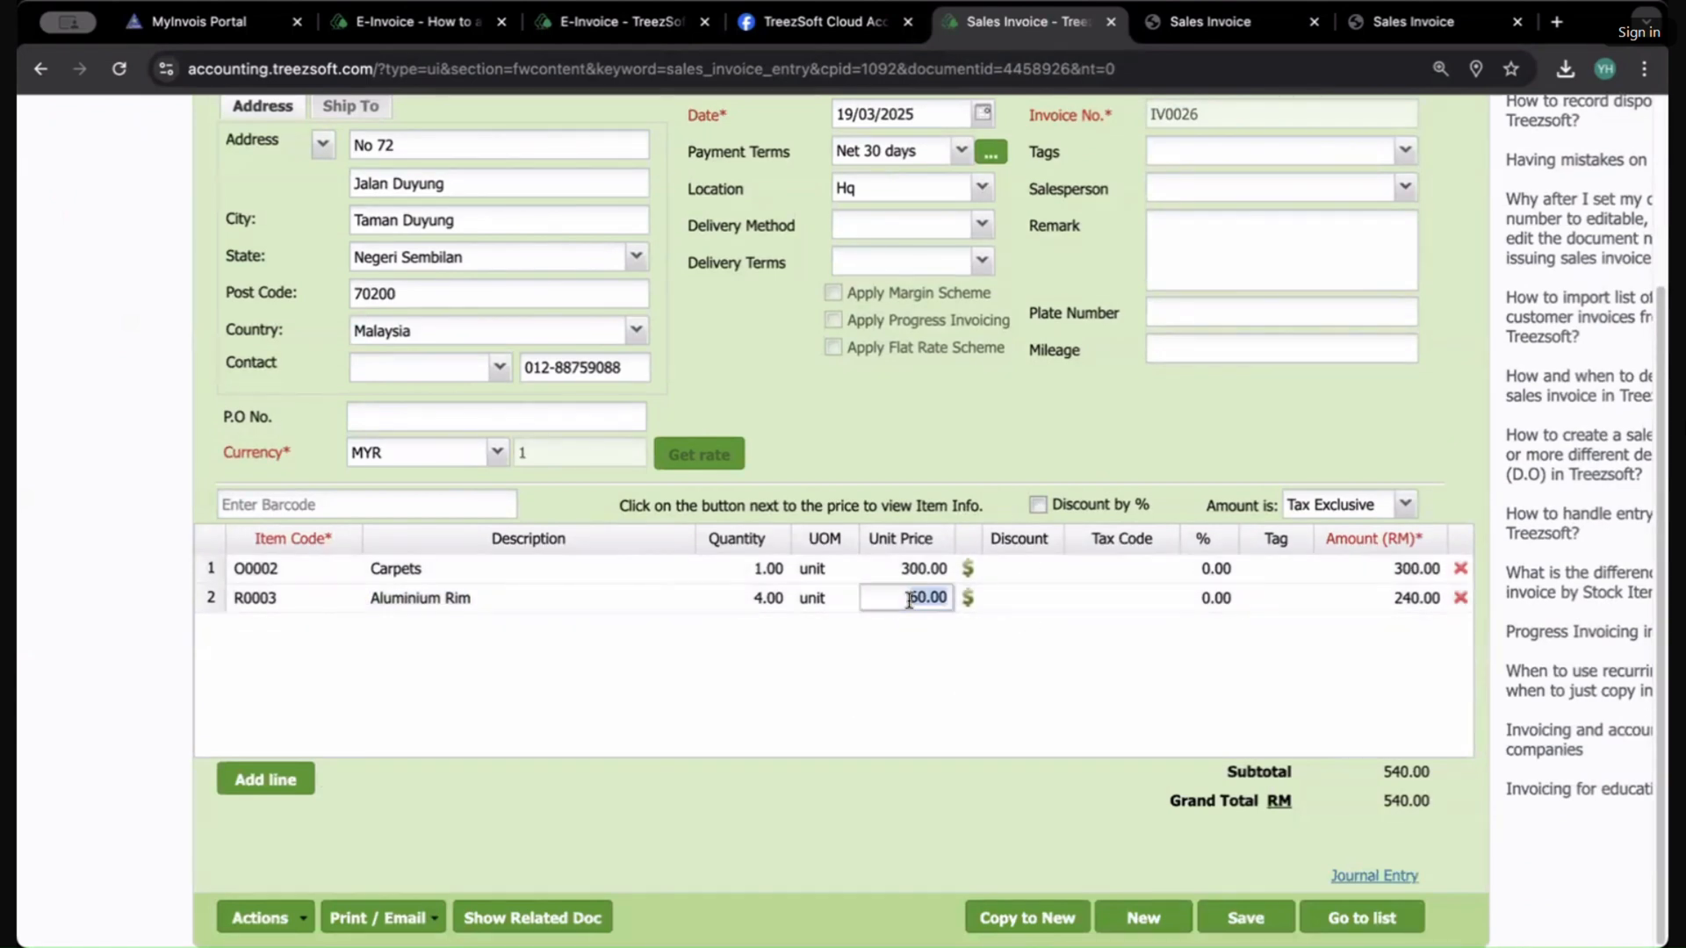
click(923, 597)
text(7)
click(923, 665)
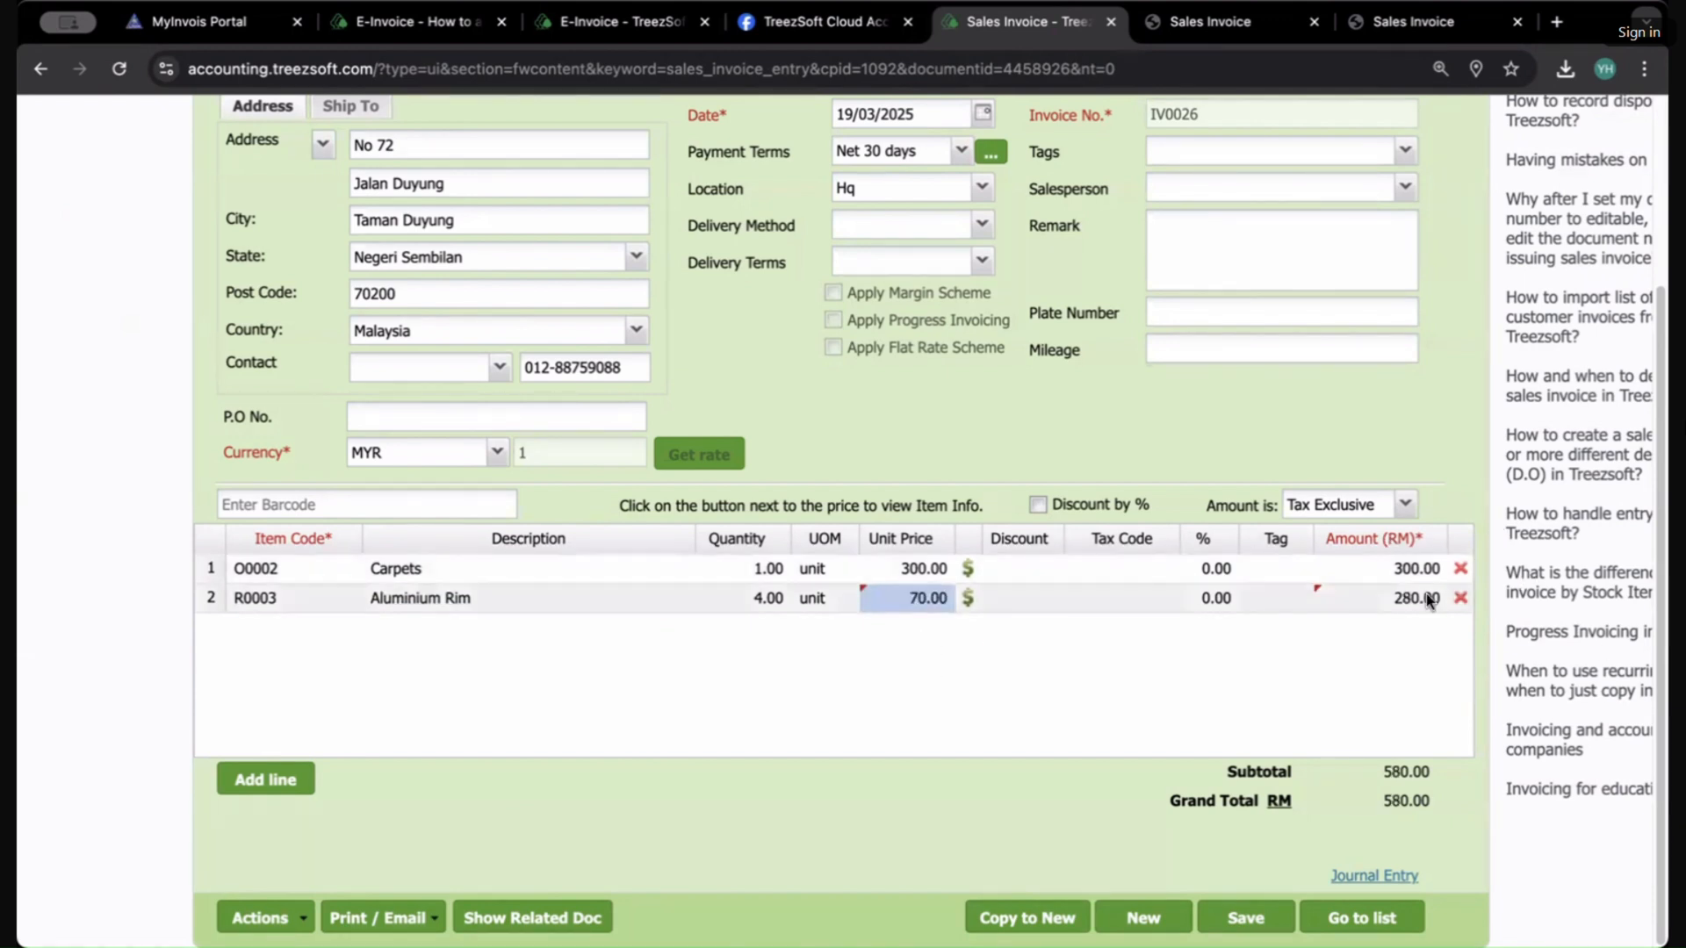
click(1260, 919)
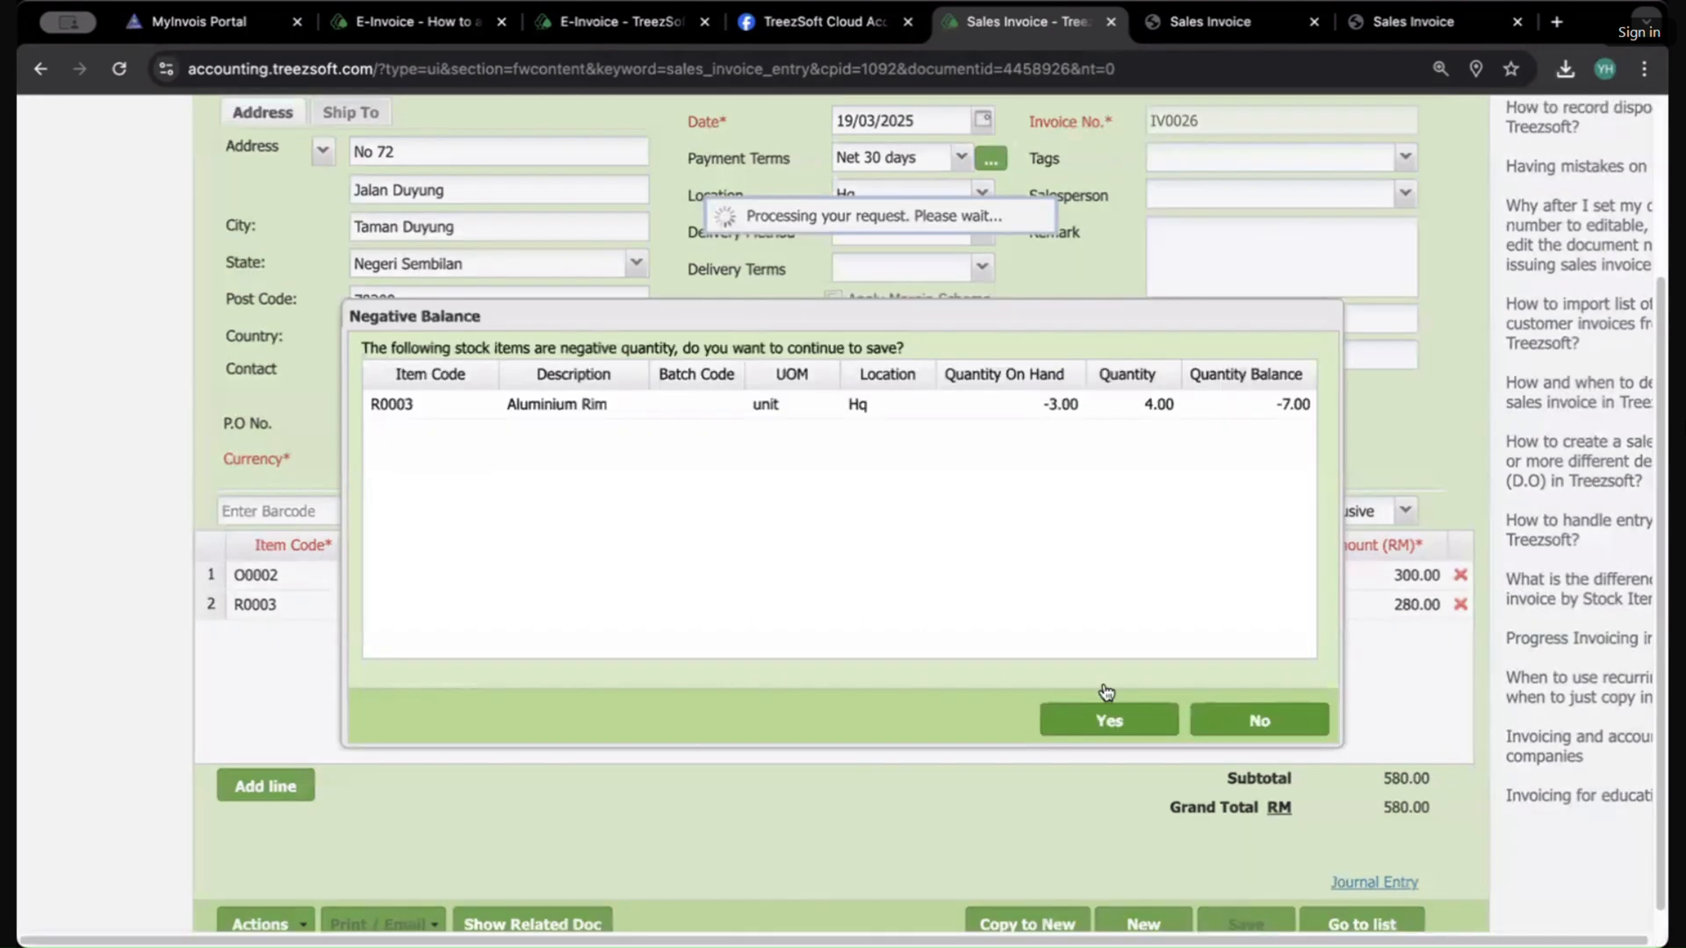
click(1145, 716)
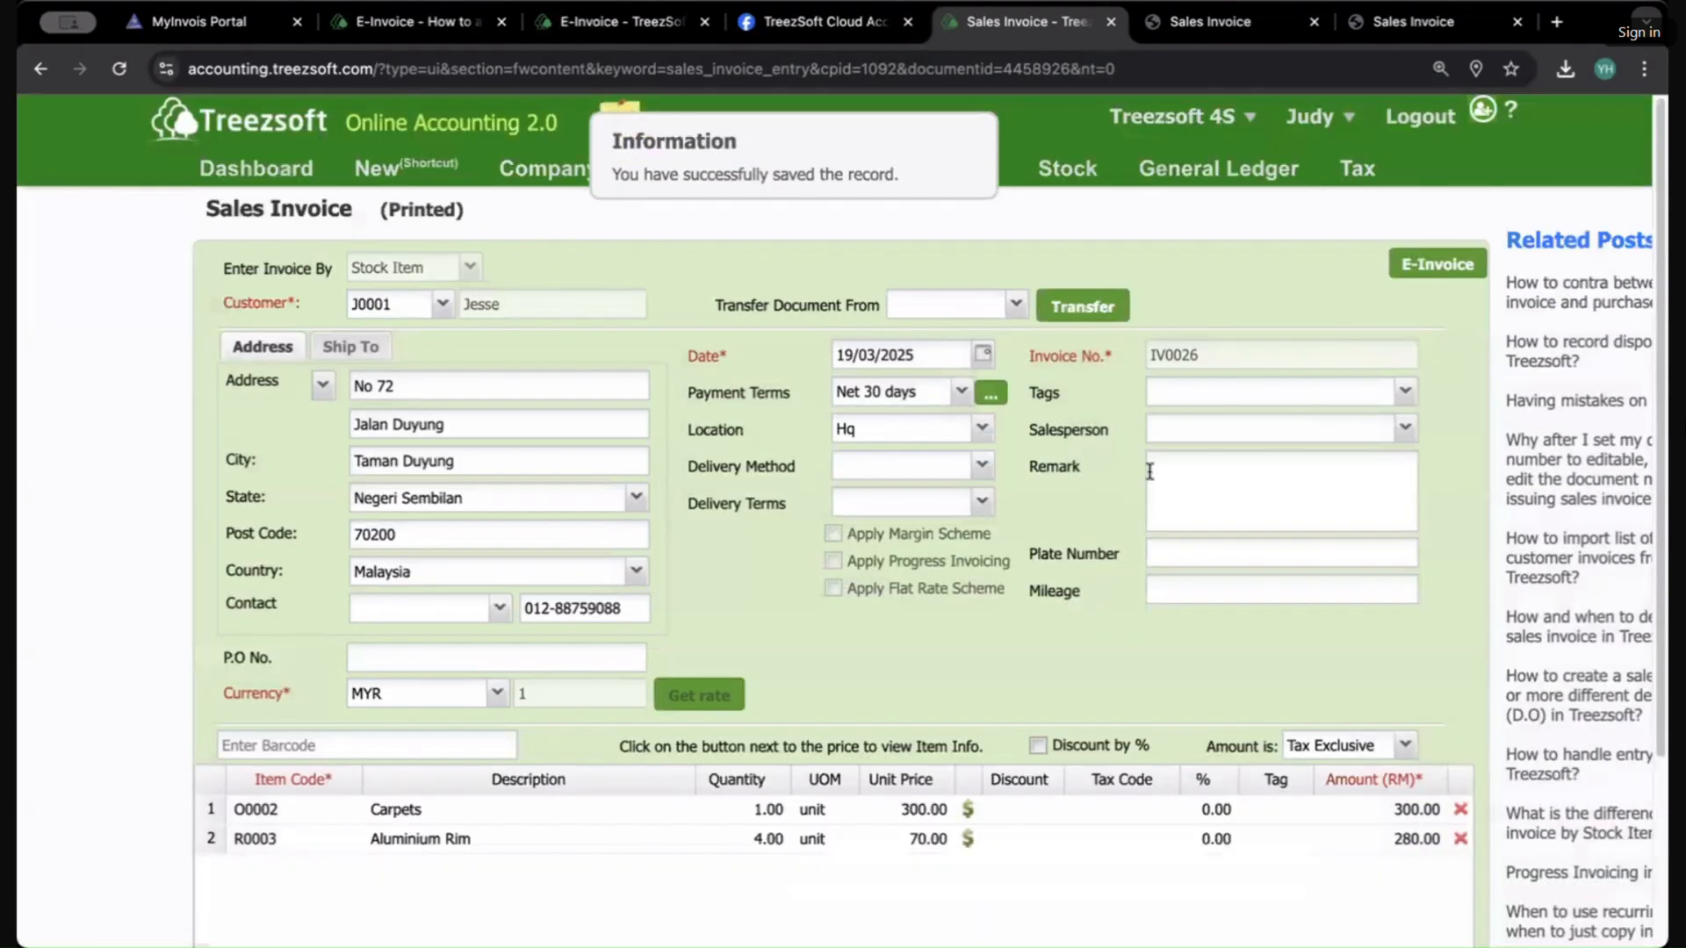
Step: Open the invoice's e-invoice page and update the e-invoice so it is cancelled and resubmitted
click(1445, 261)
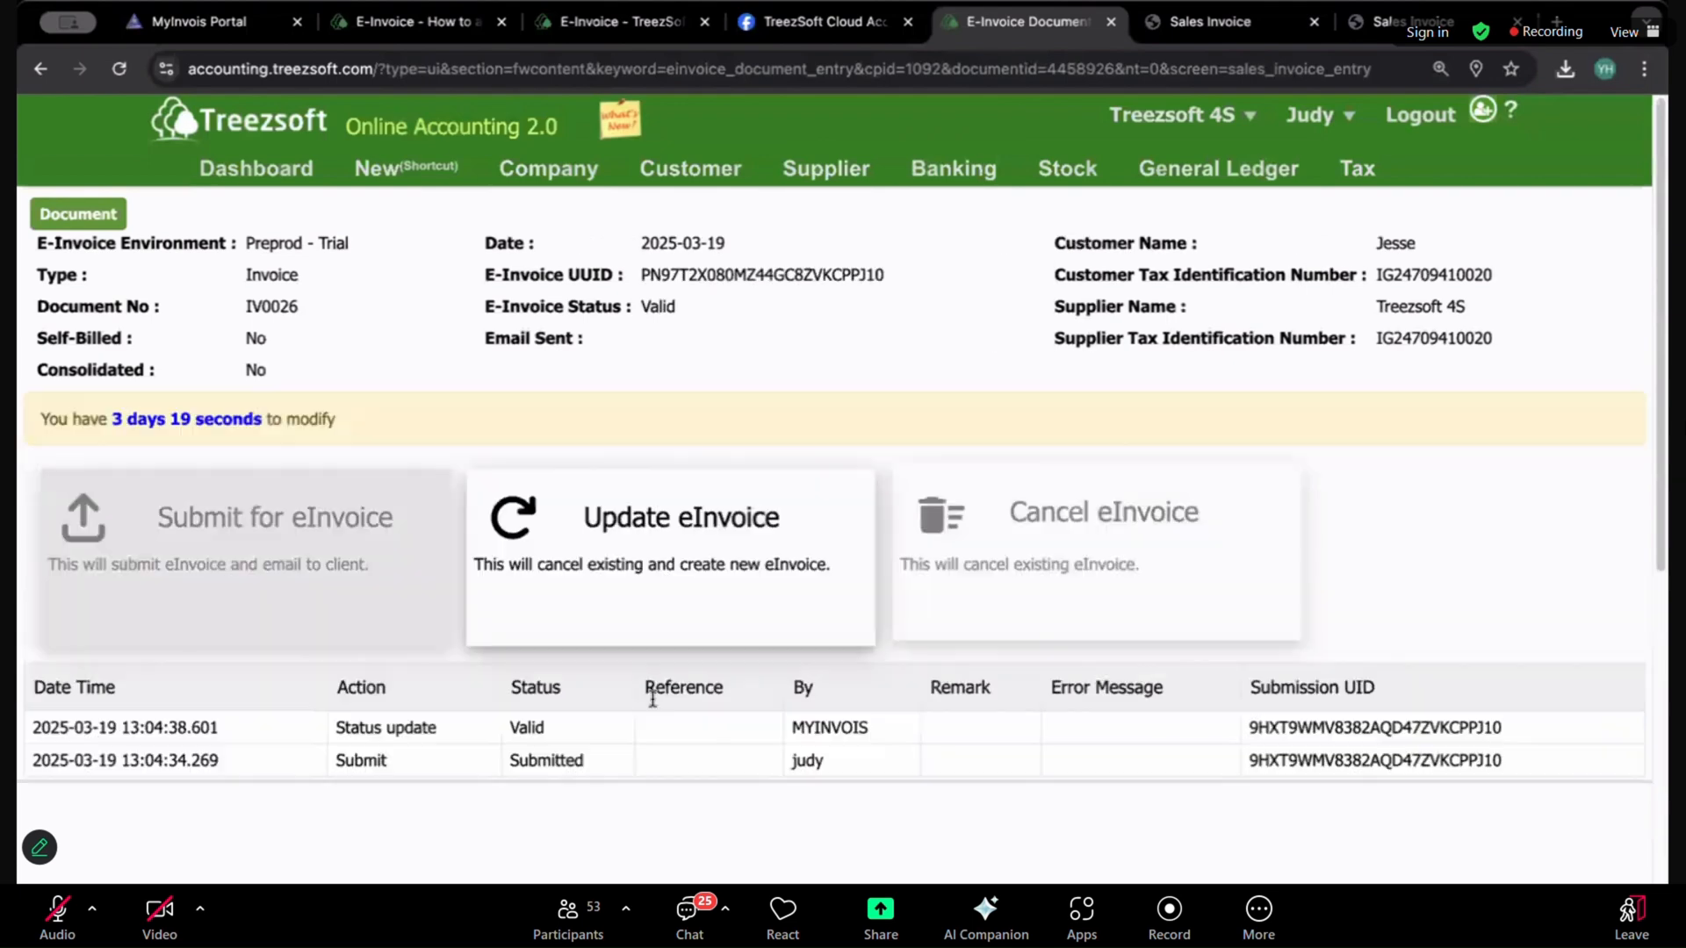
click(658, 560)
click(1037, 572)
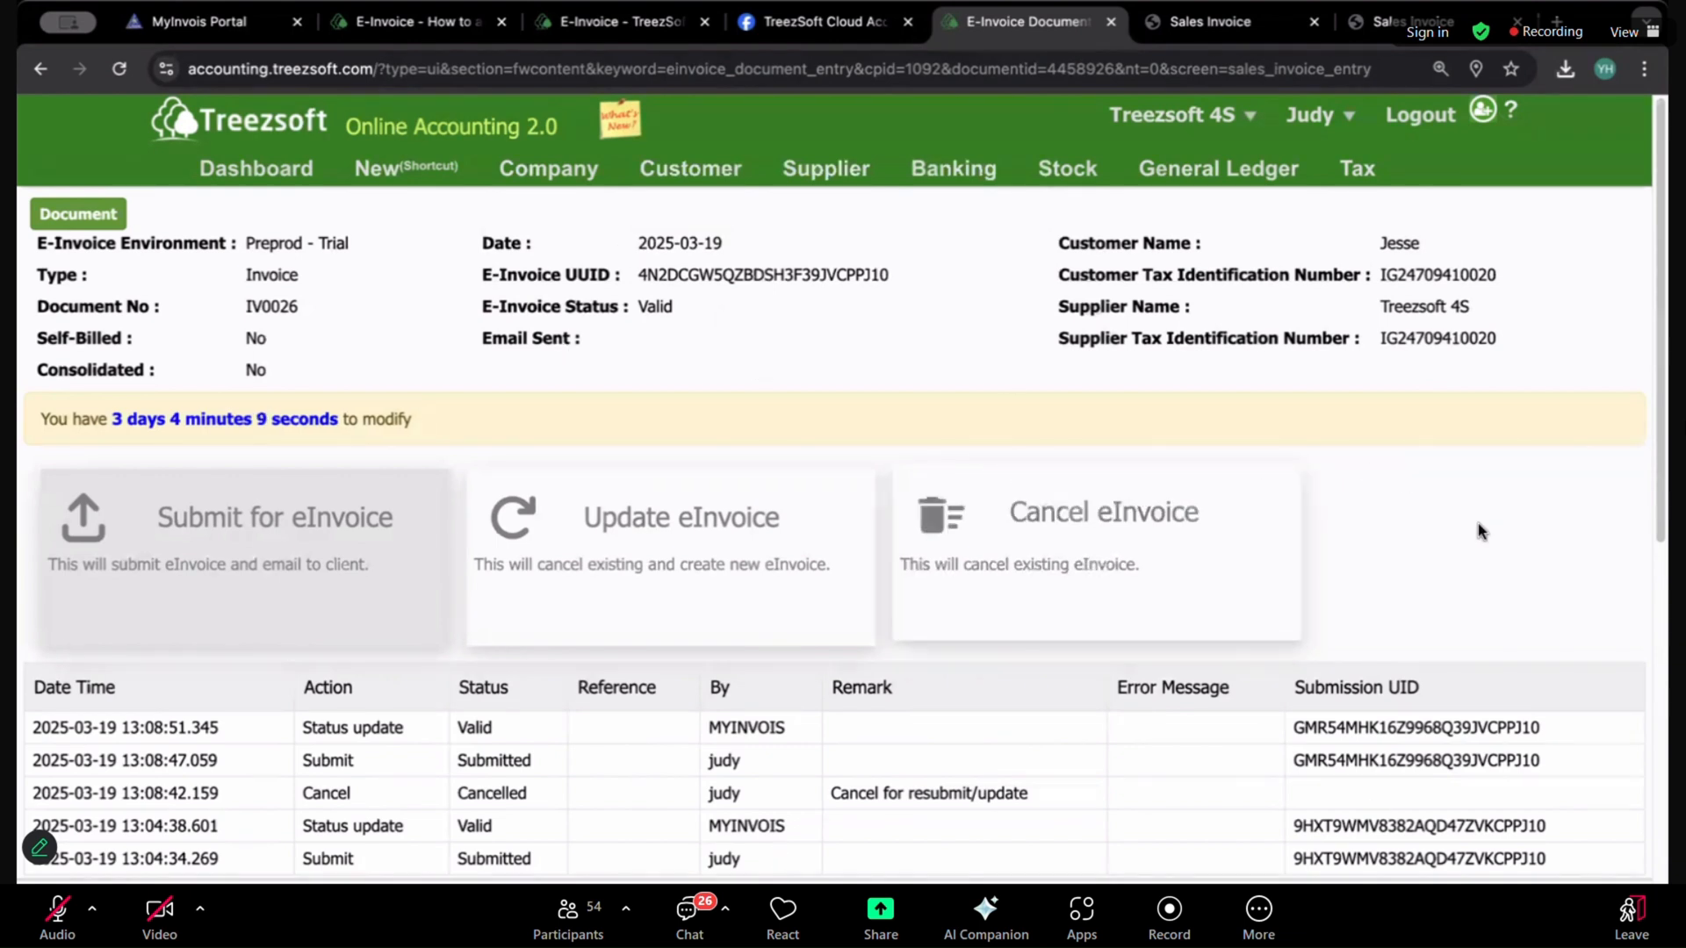
Step: Open the Integration page from the company settings
mouse_move(644, 175)
mouse_move(548, 168)
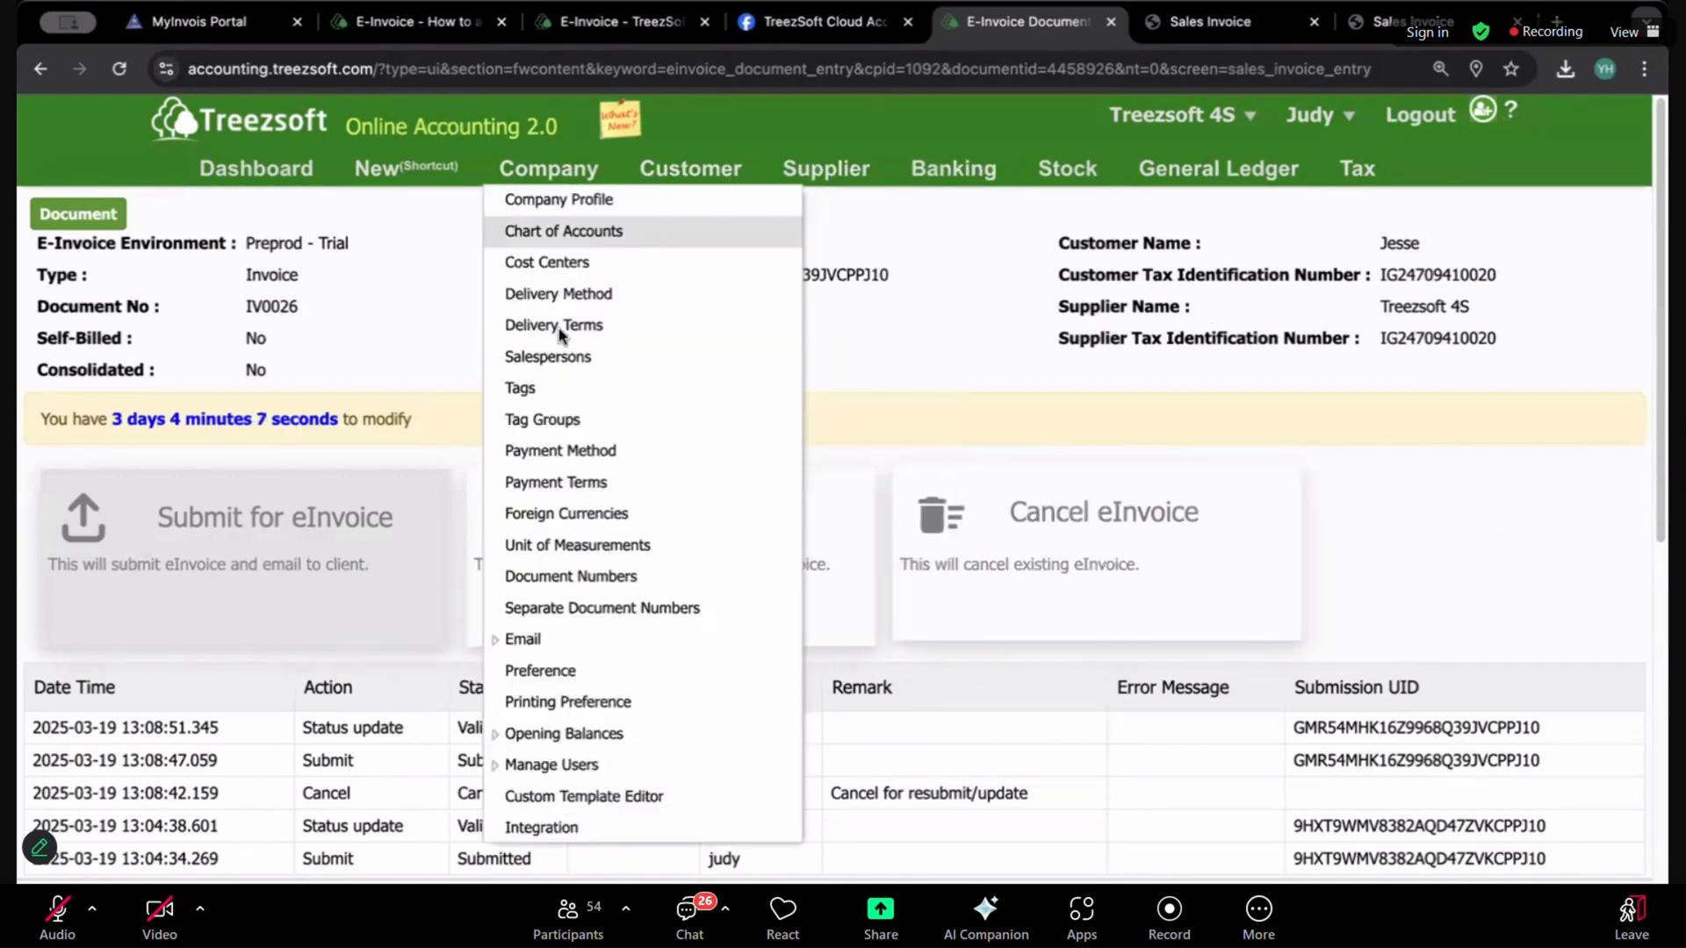
click(567, 829)
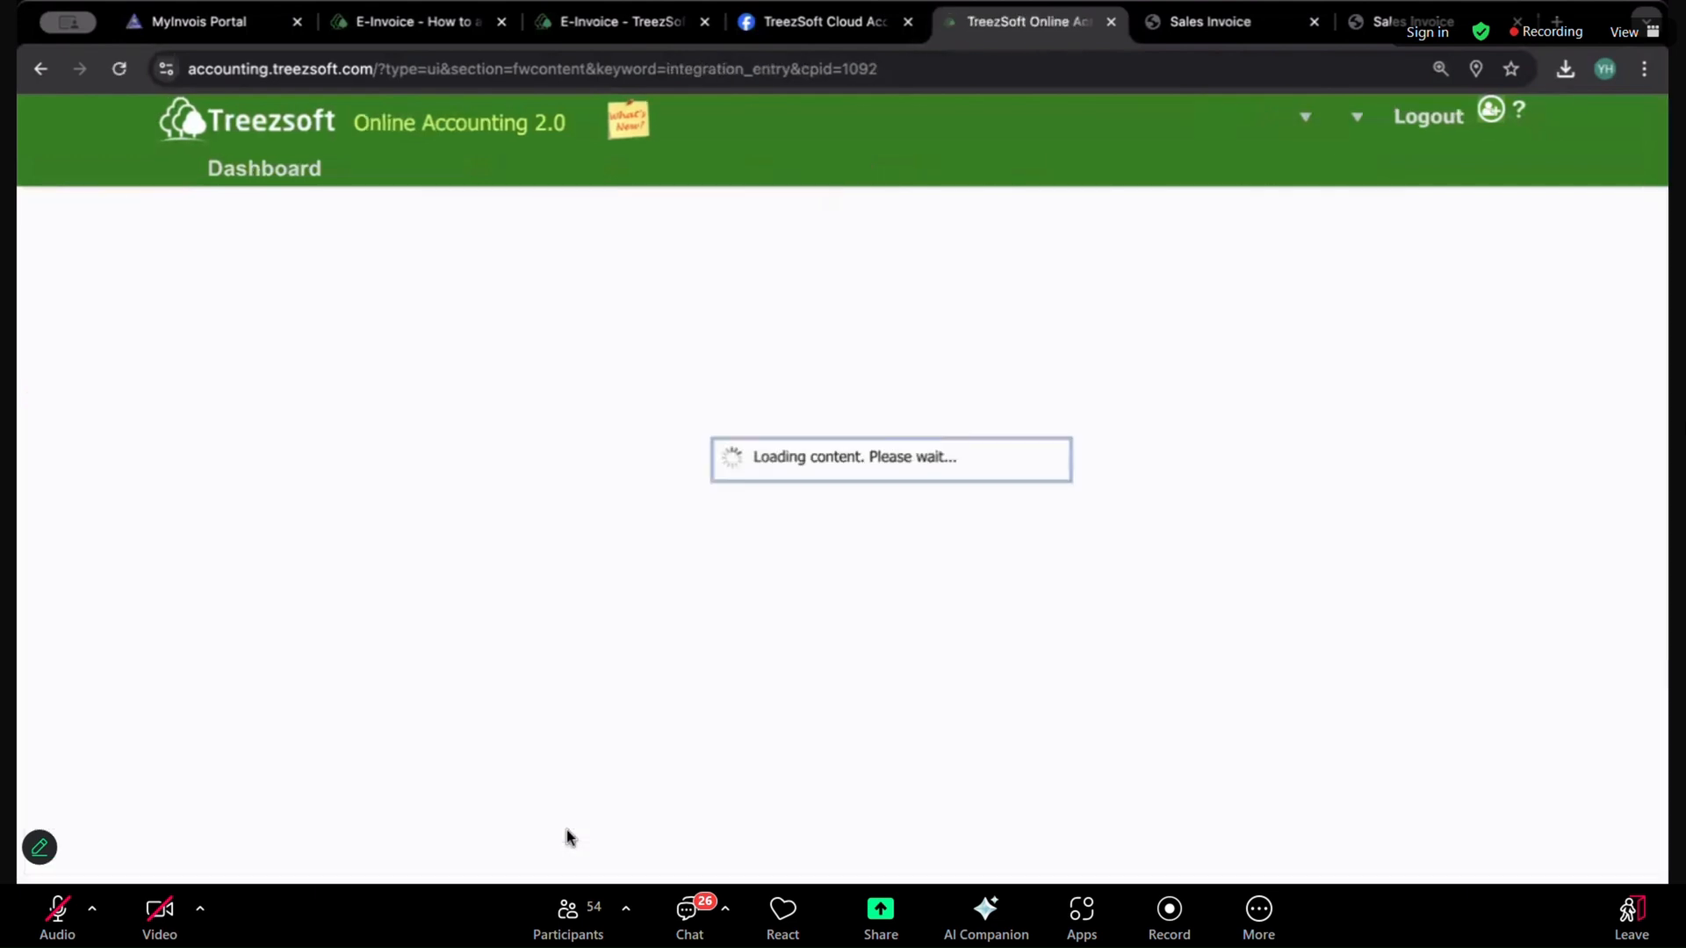
Step: Read through the TreezSoft eInvoice onboarding and configuration guide up to the integration toggle
click(597, 31)
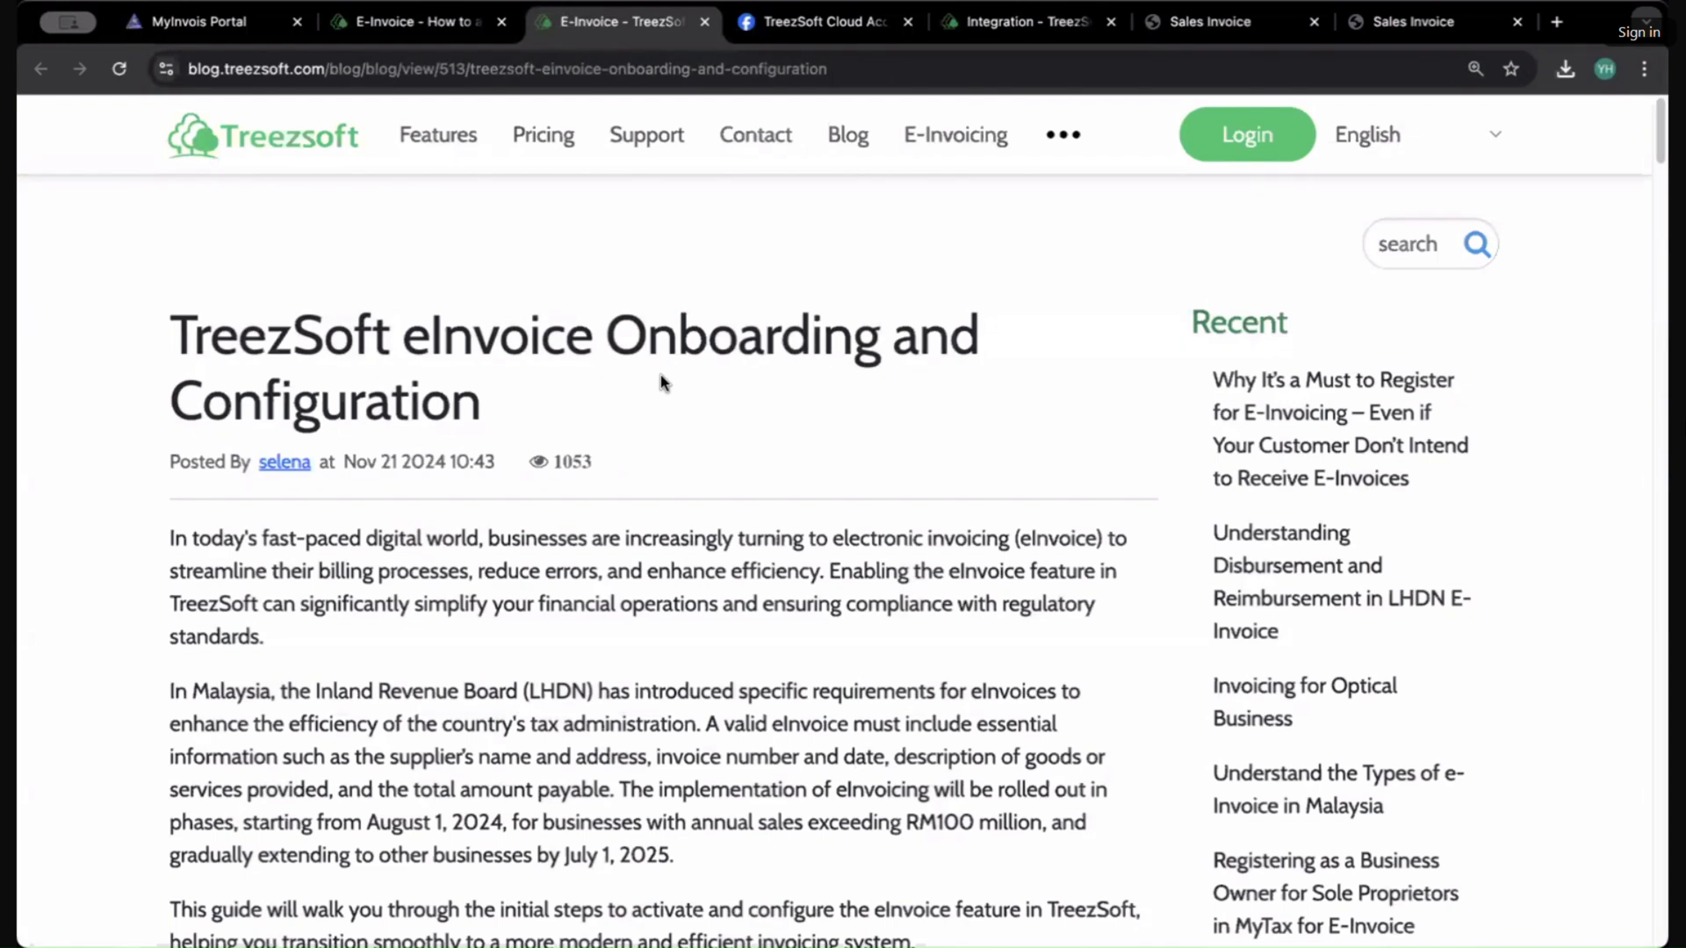
scroll(732, 601, down, 3)
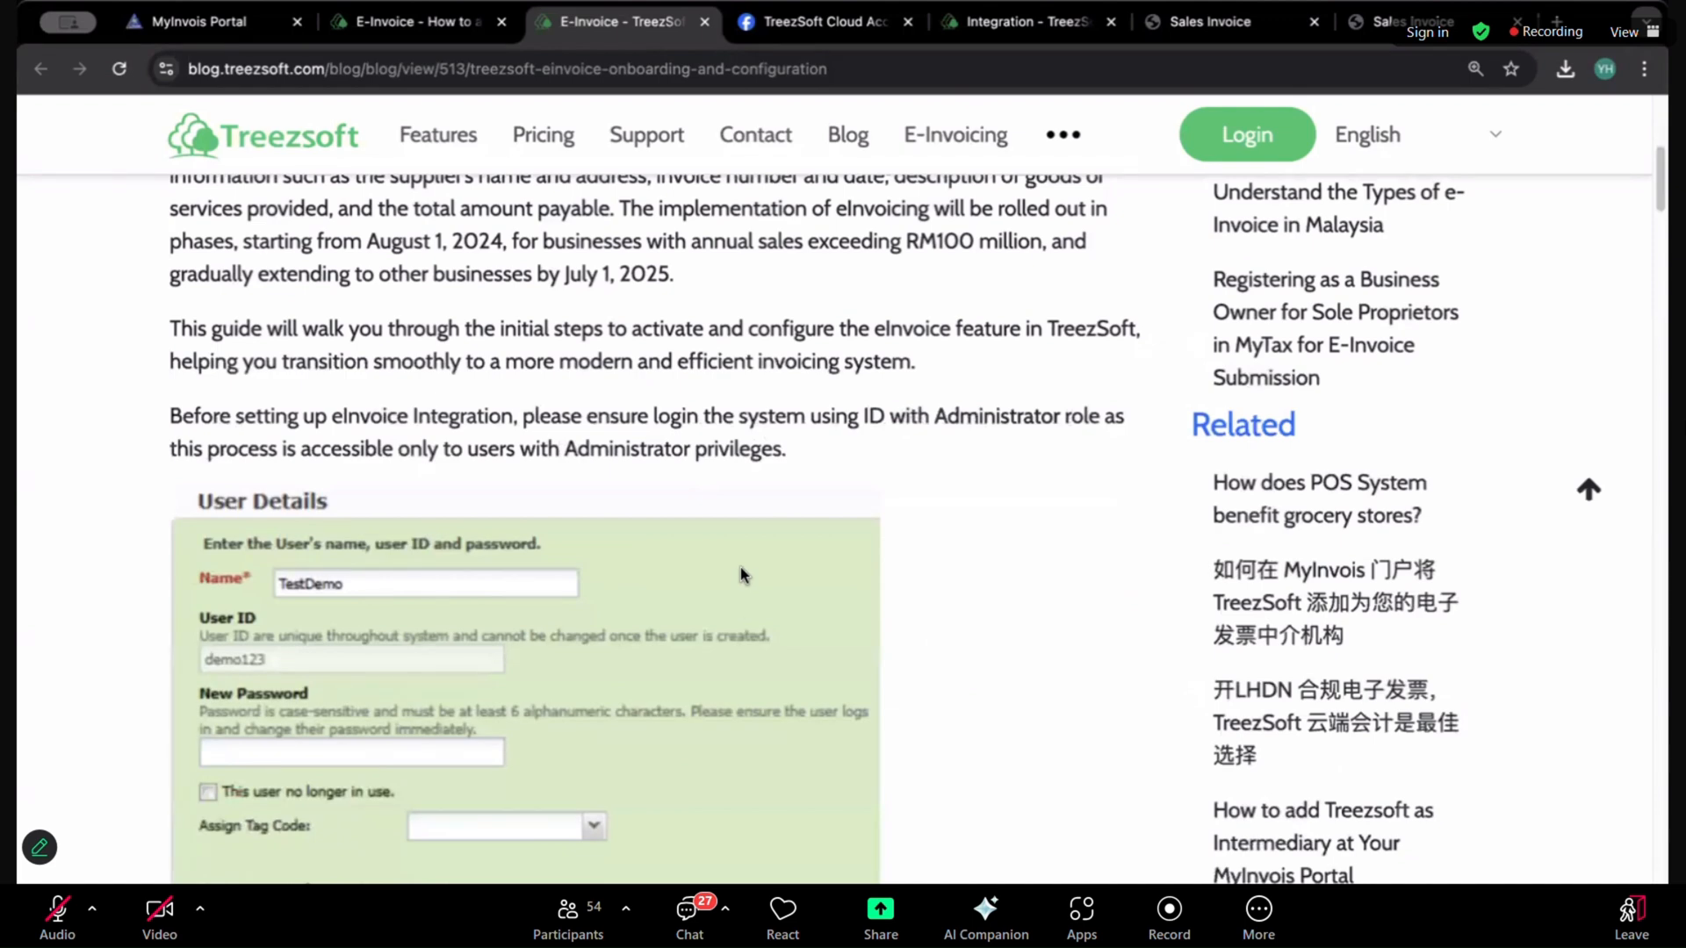
scroll(741, 571, down, 6)
scroll(465, 376, up, 4)
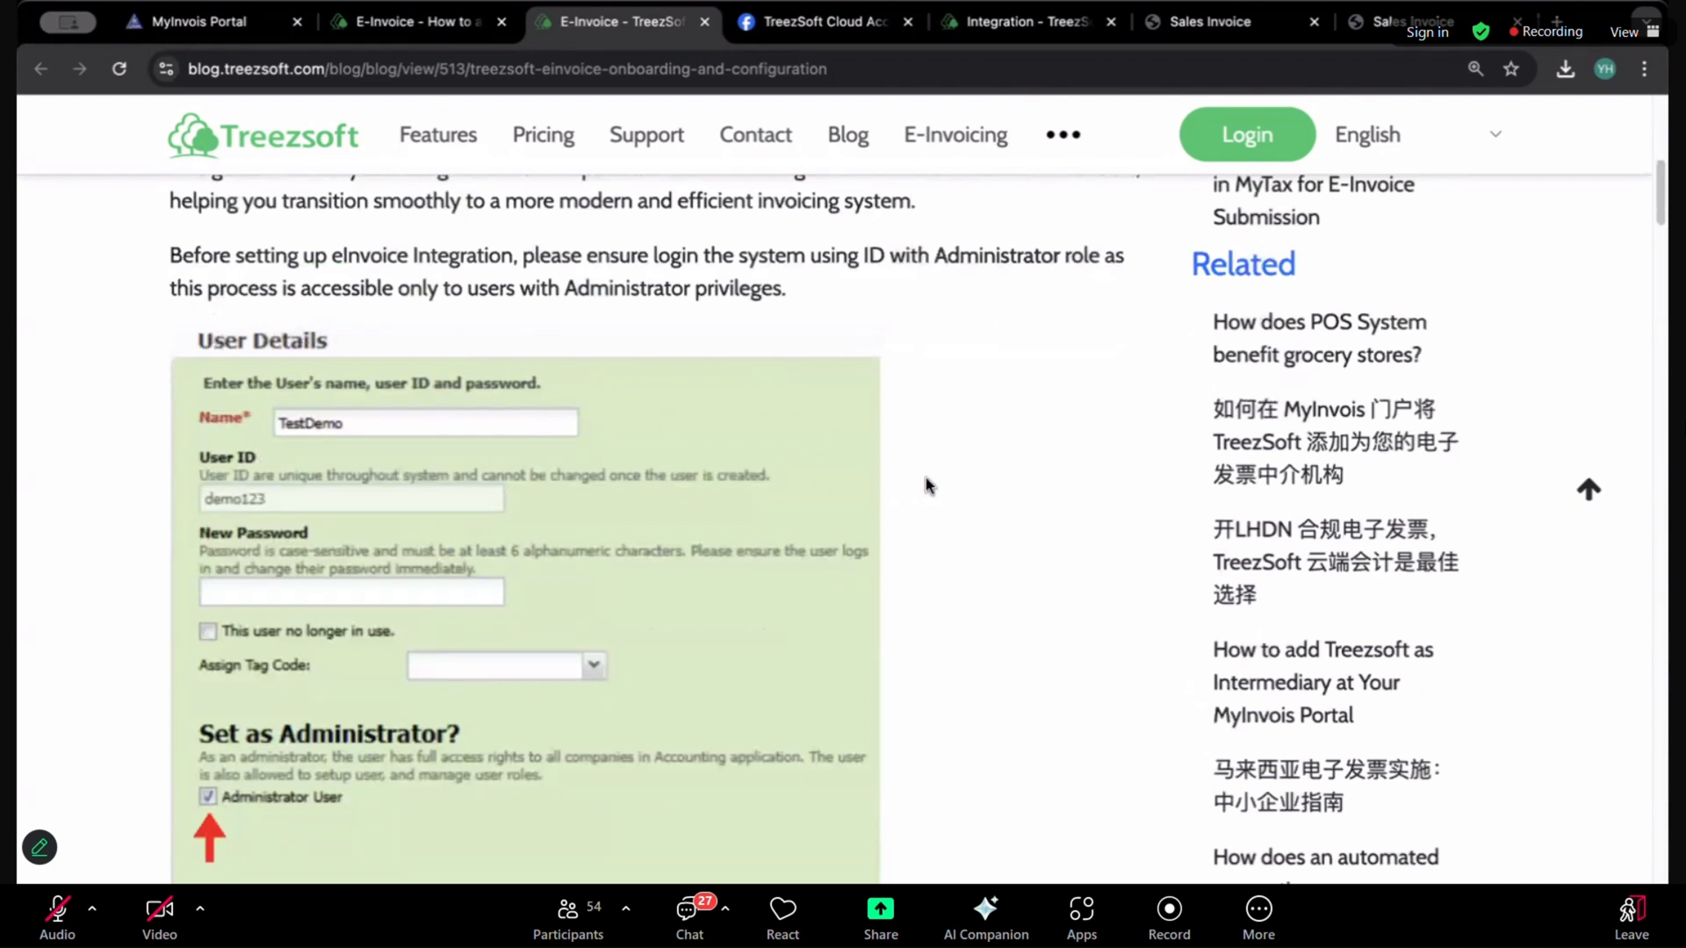
scroll(935, 507, down, 3)
scroll(937, 512, up, 1)
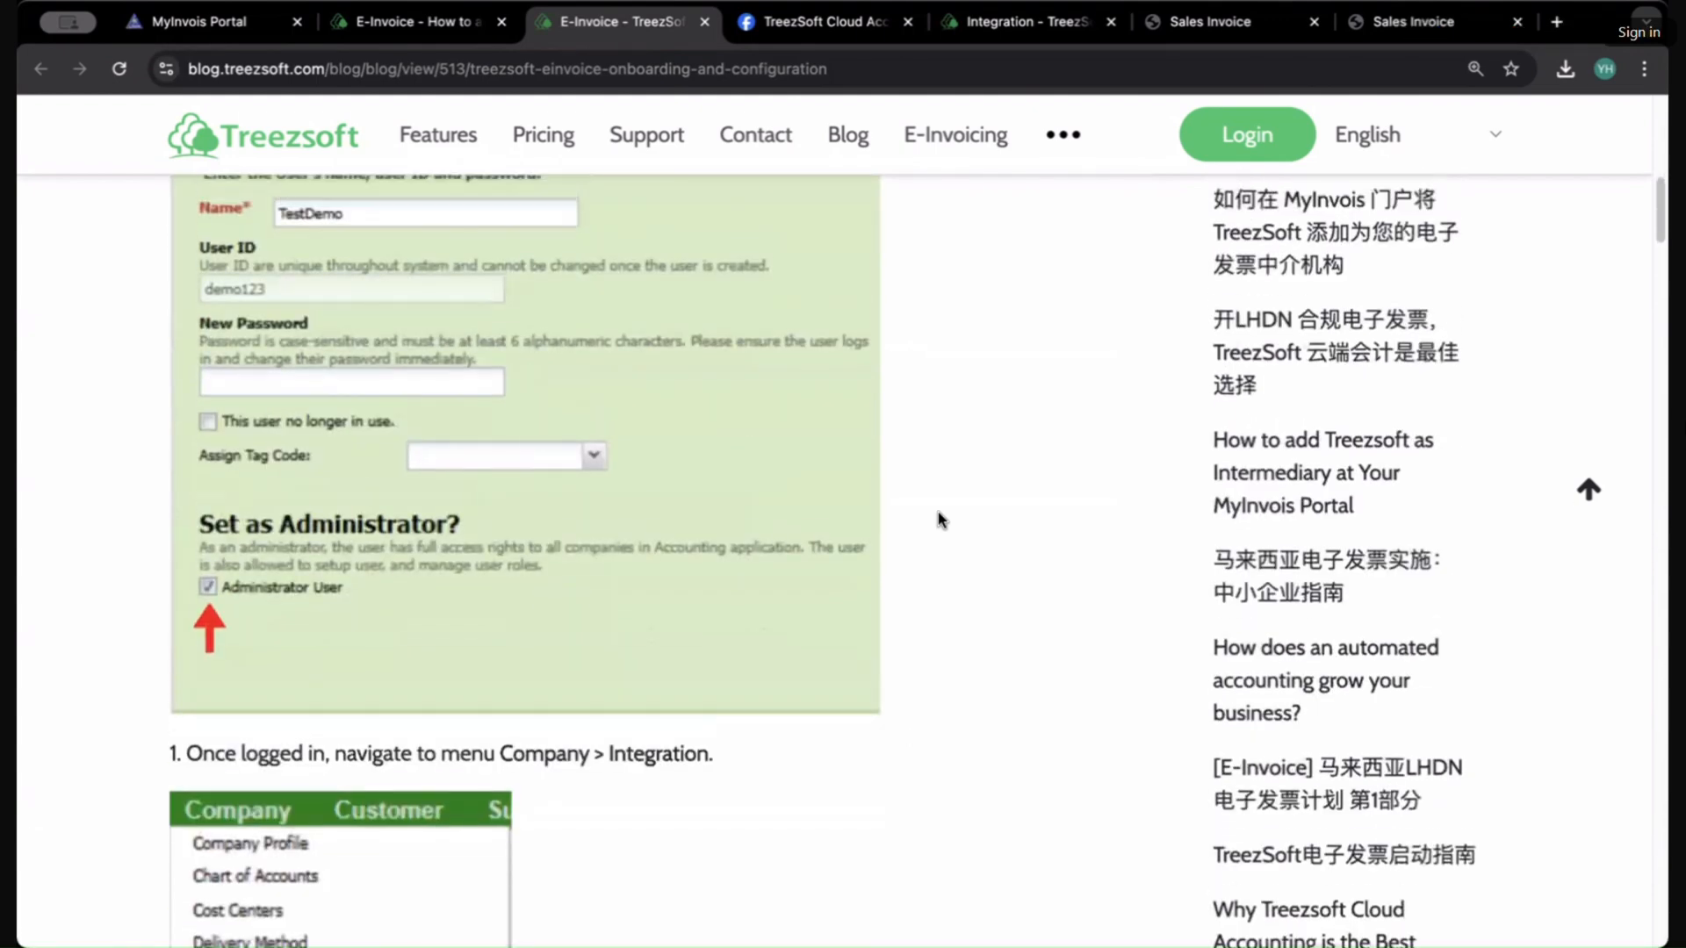
scroll(857, 515, up, 1)
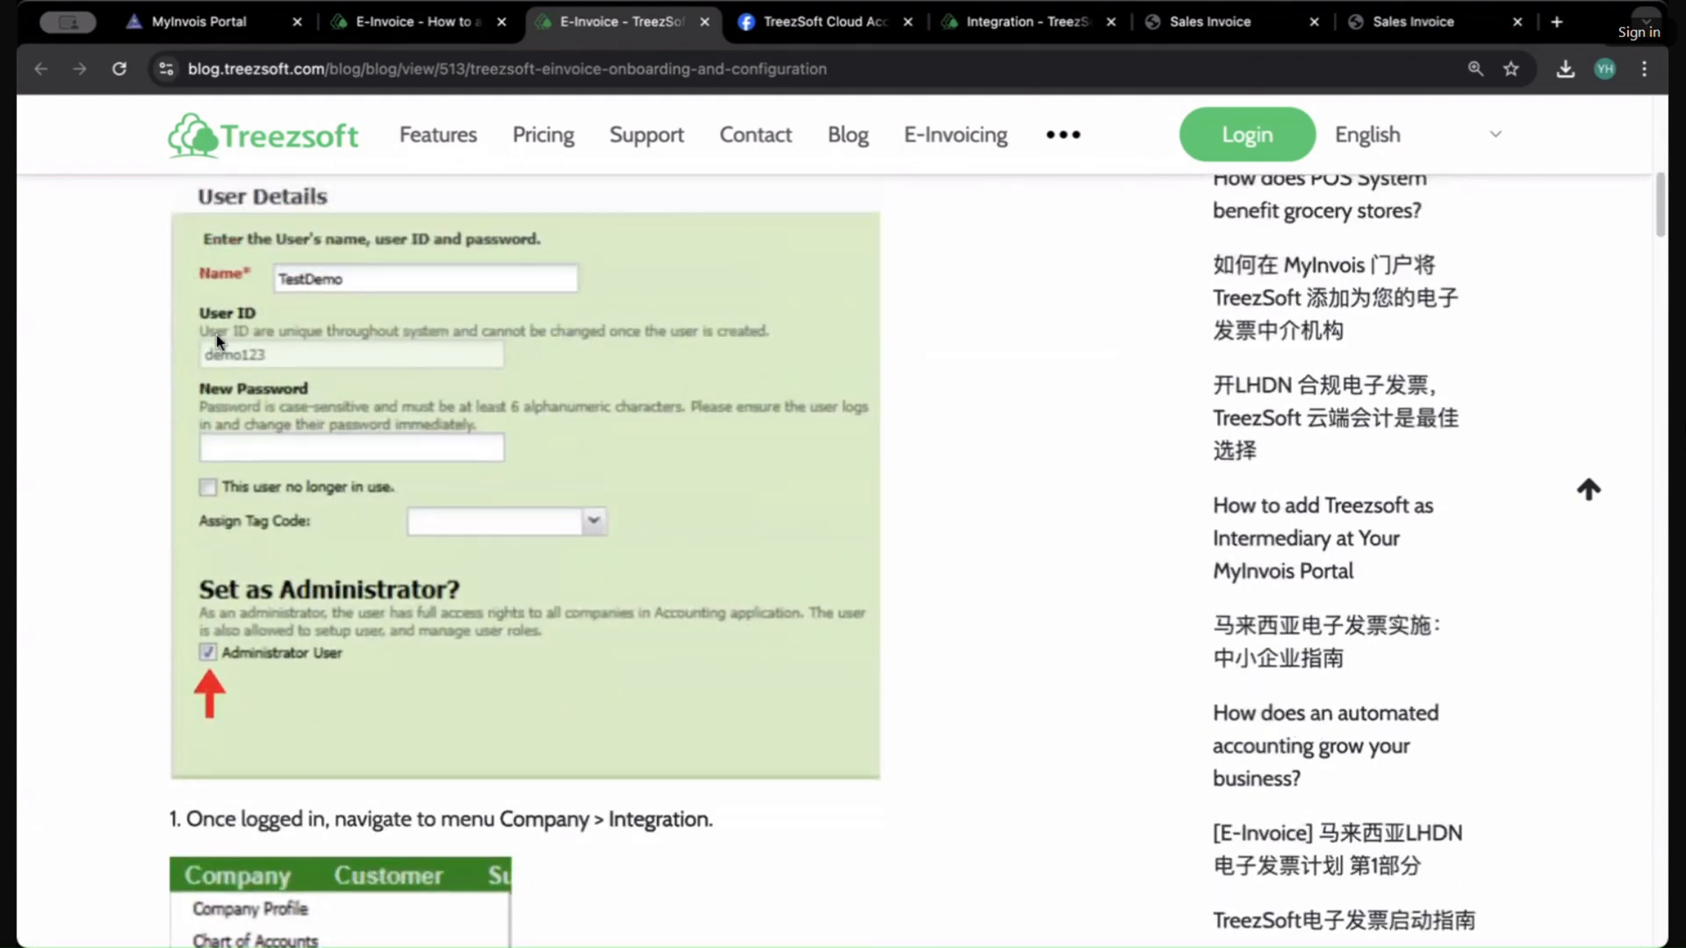
scroll(341, 395, up, 2)
scroll(341, 395, up, 5)
scroll(350, 424, down, 5)
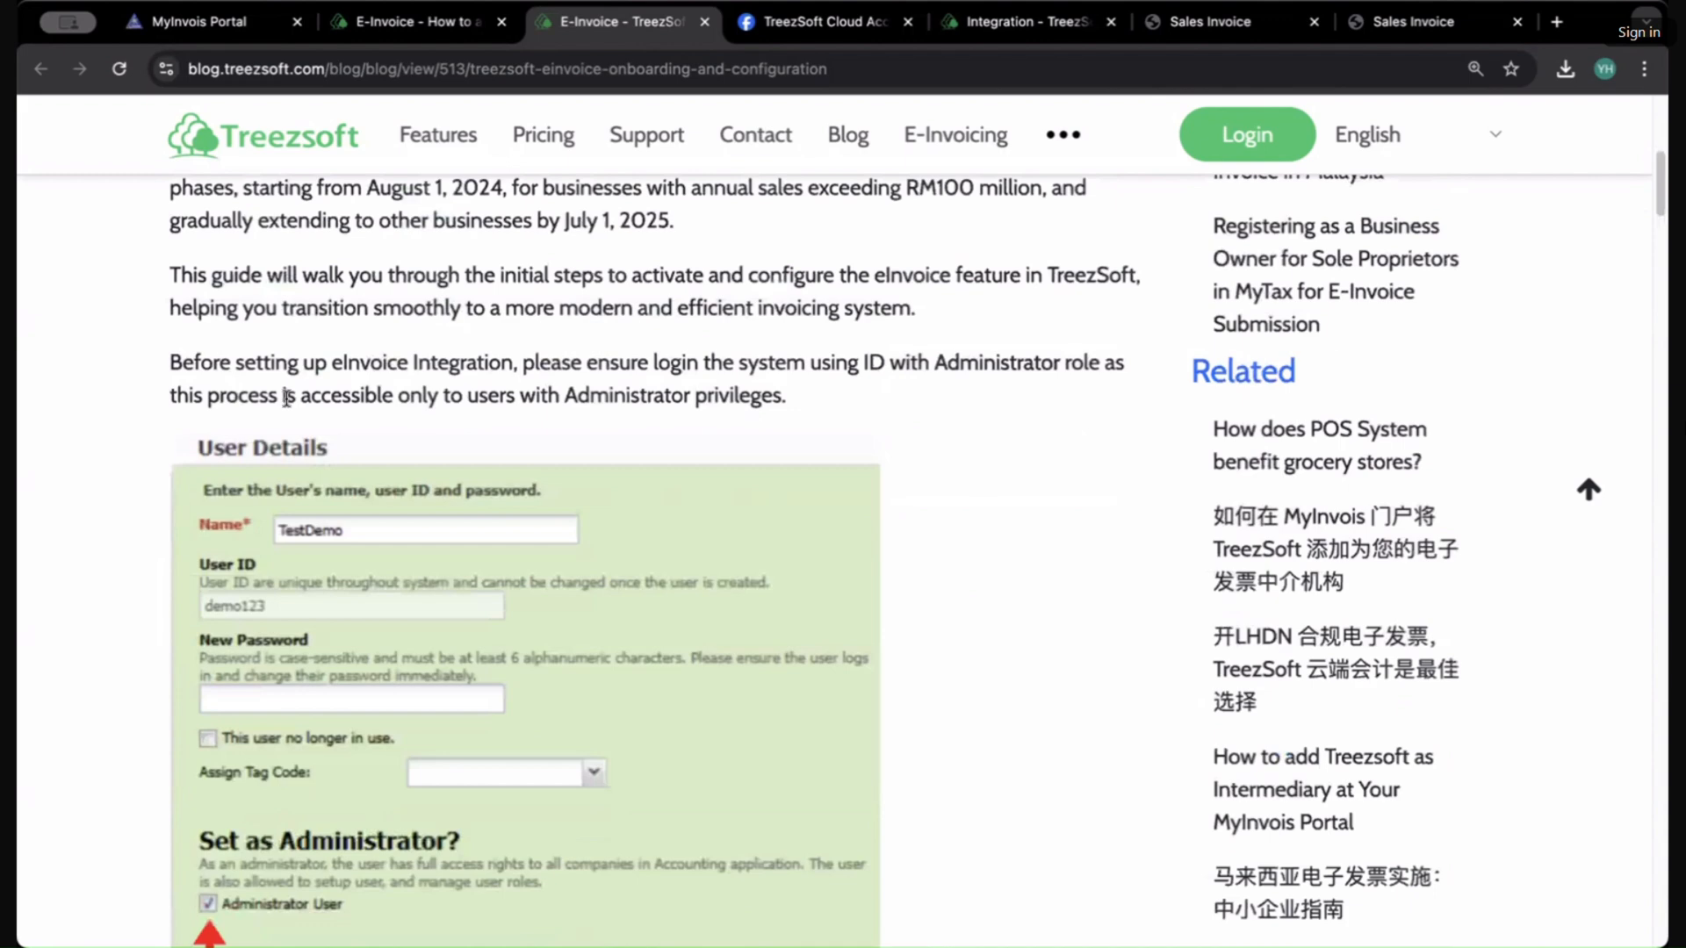
scroll(330, 422, down, 1)
scroll(329, 422, down, 1)
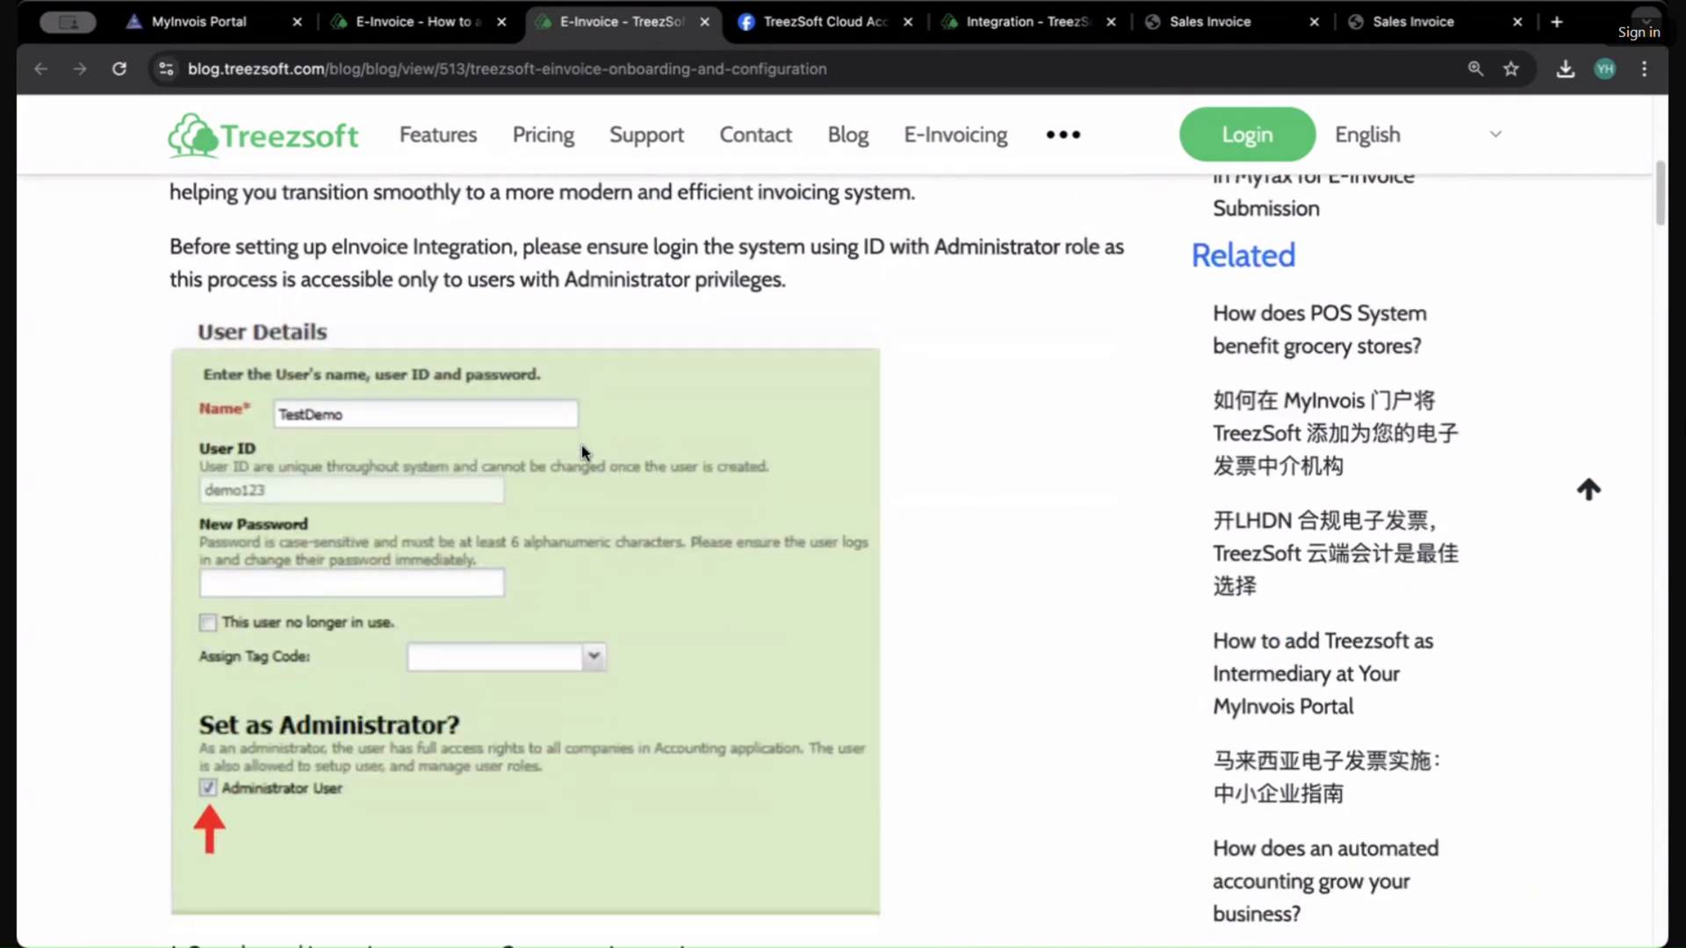
scroll(581, 445, down, 6)
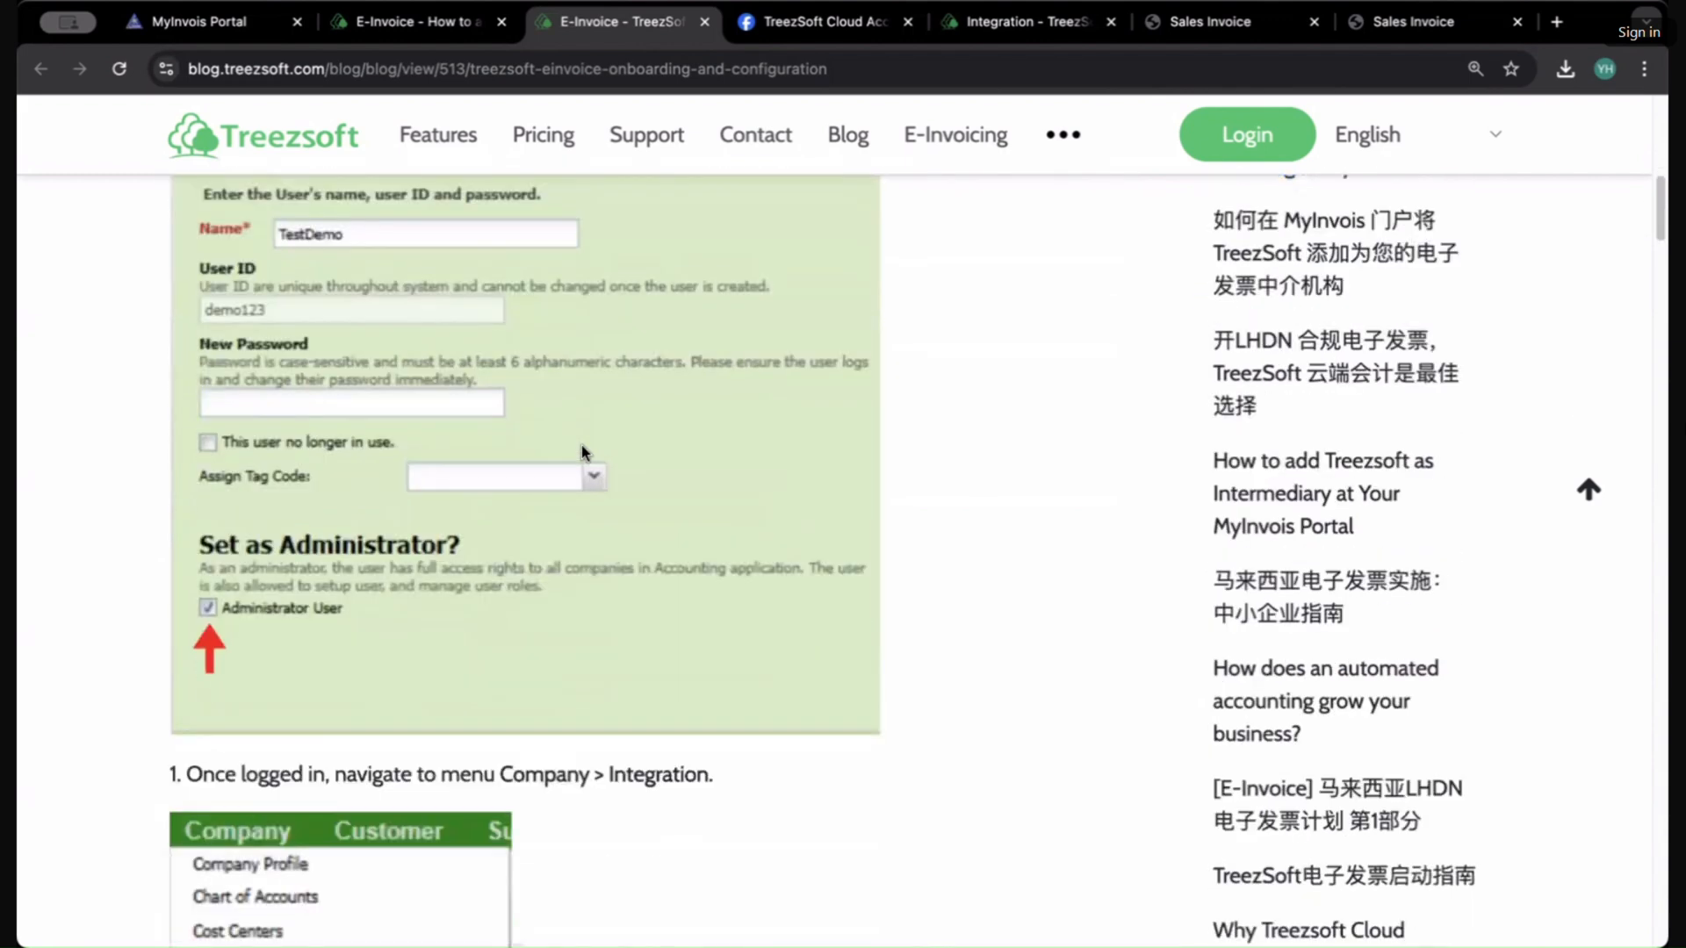
scroll(493, 393, down, 2)
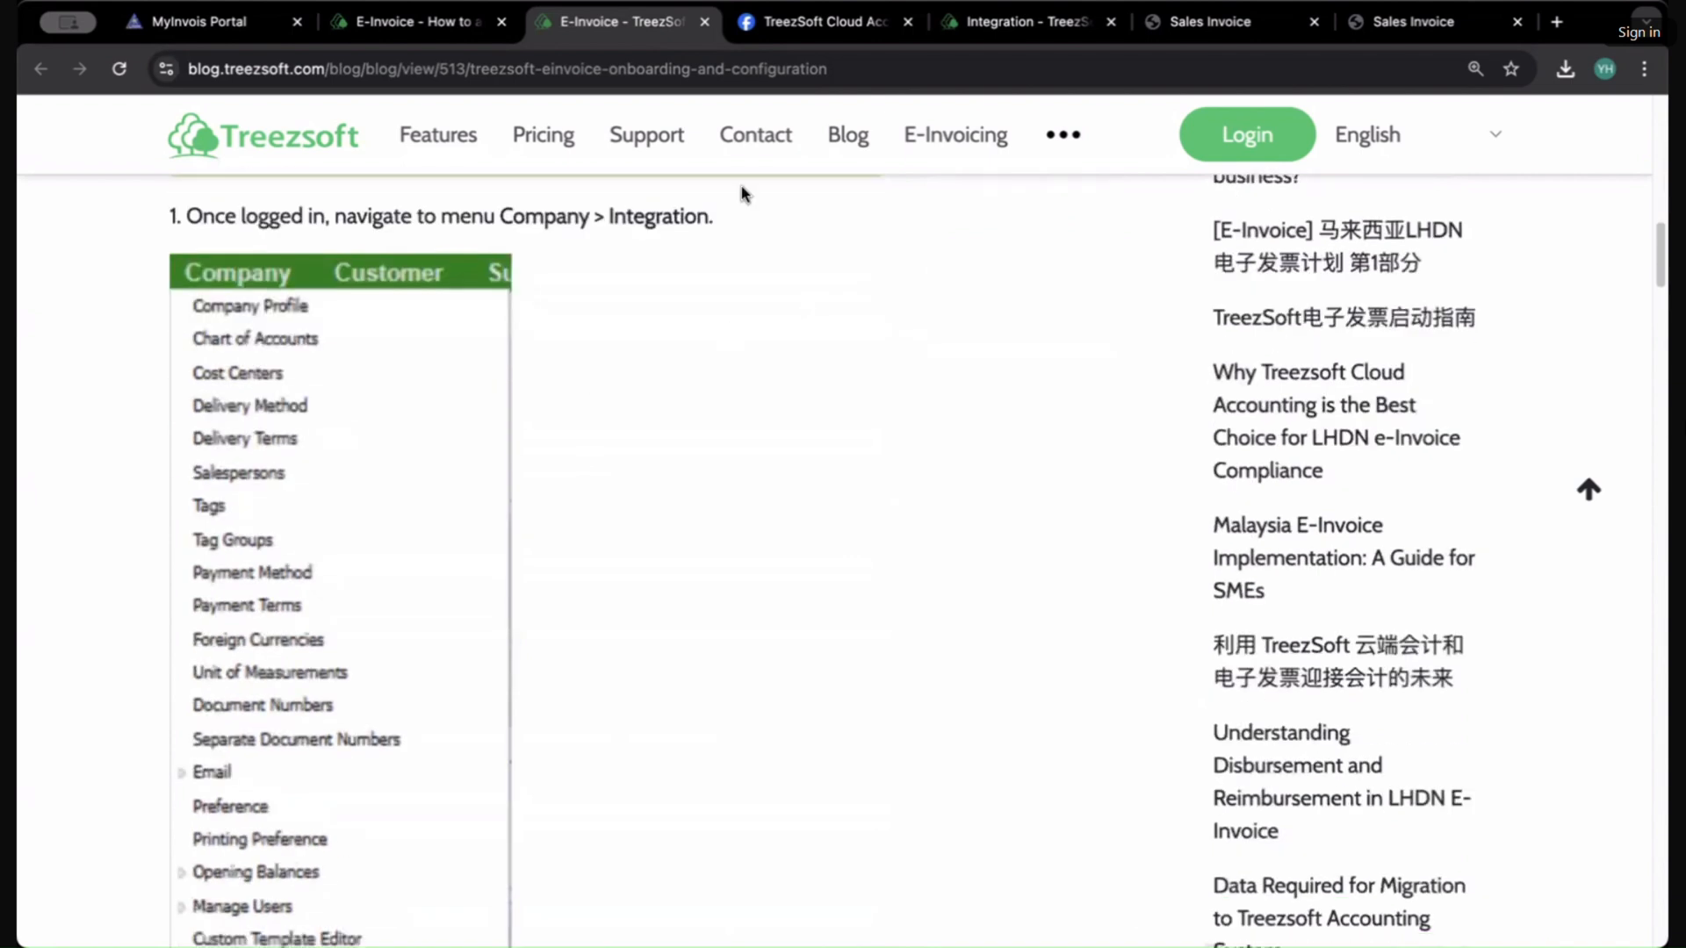
scroll(440, 493, down, 4)
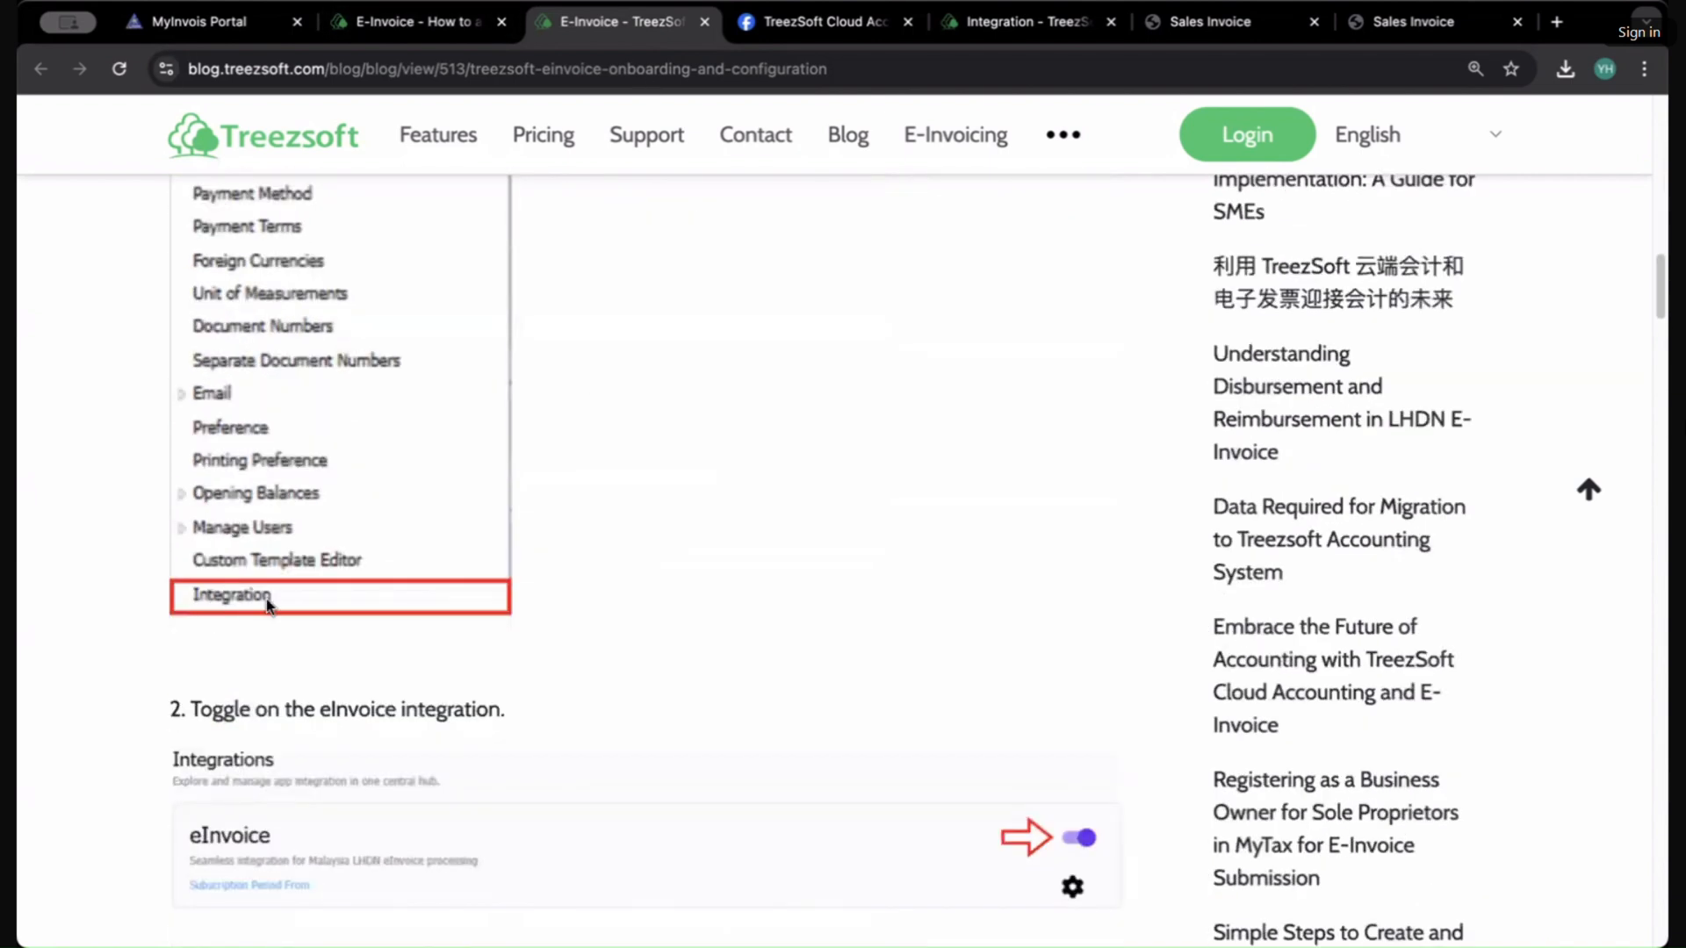
Step: Open the eInvoice integration settings and select the company's Tax Identification Number
click(1060, 29)
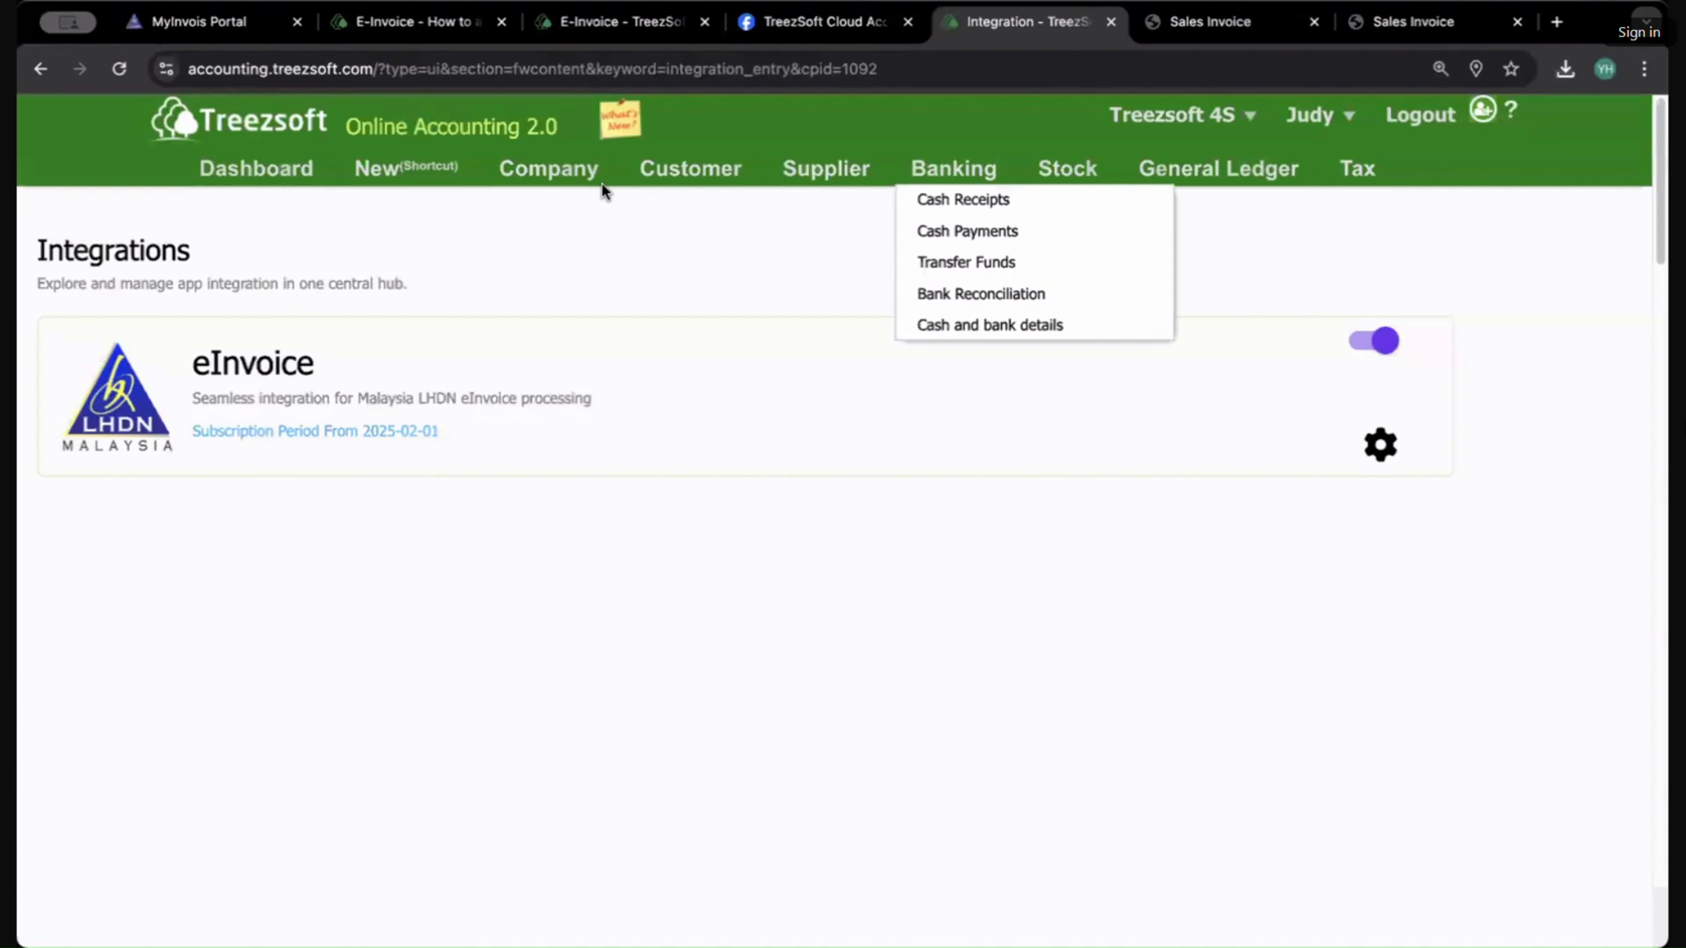
mouse_move(606, 176)
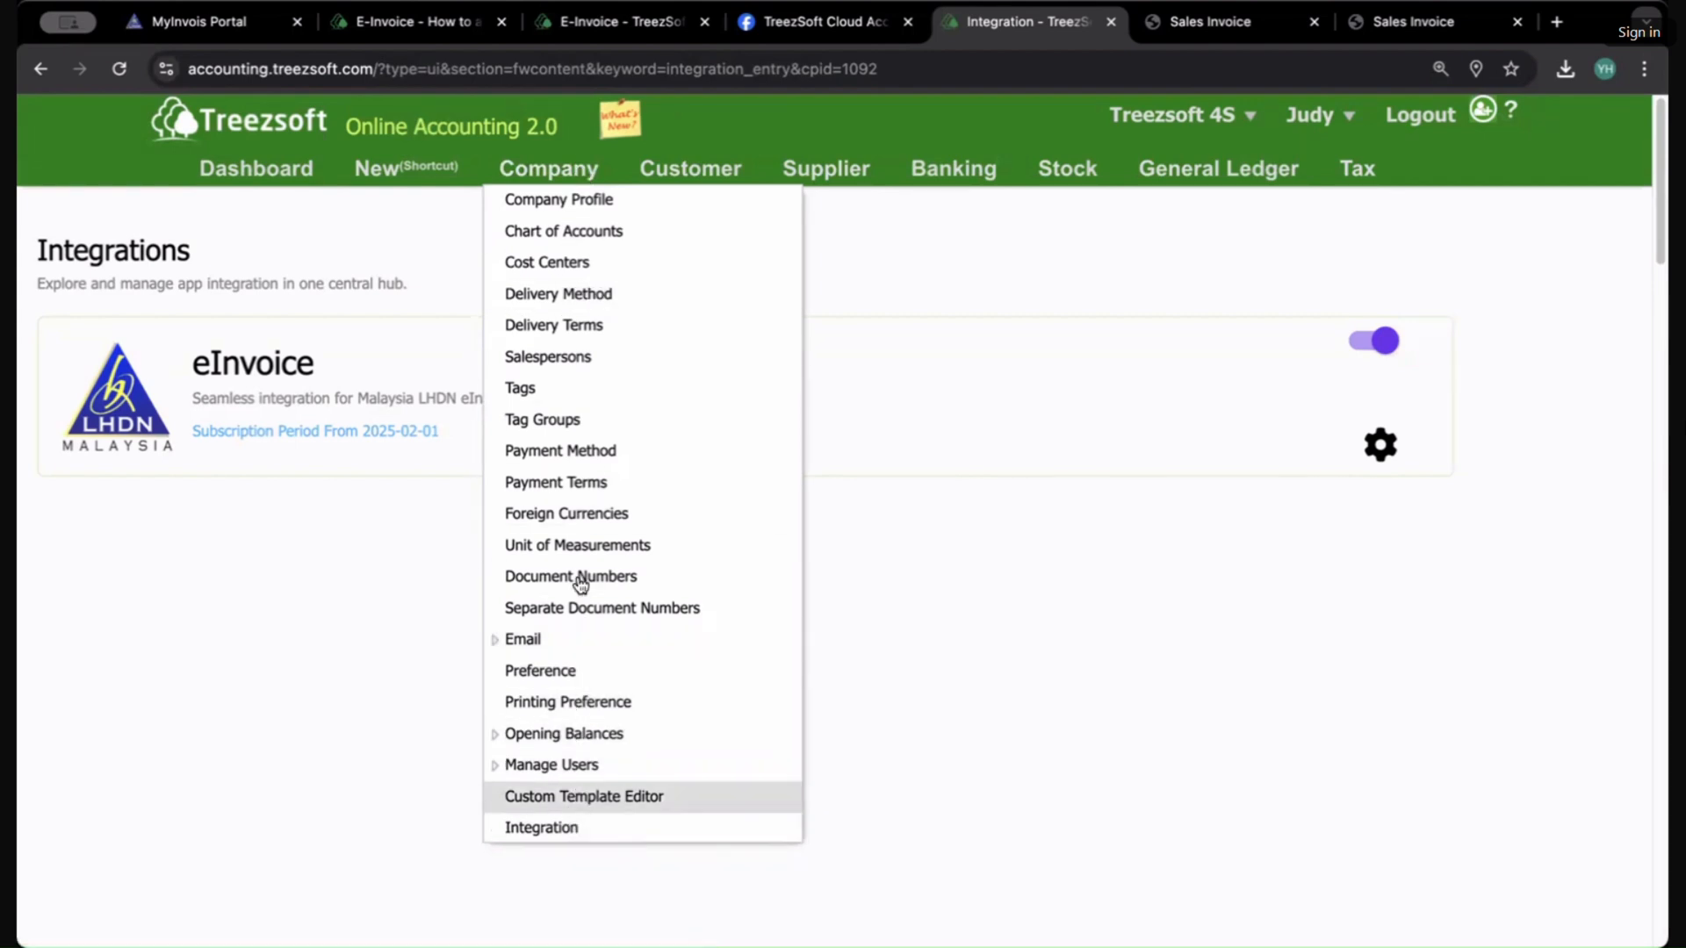
click(587, 827)
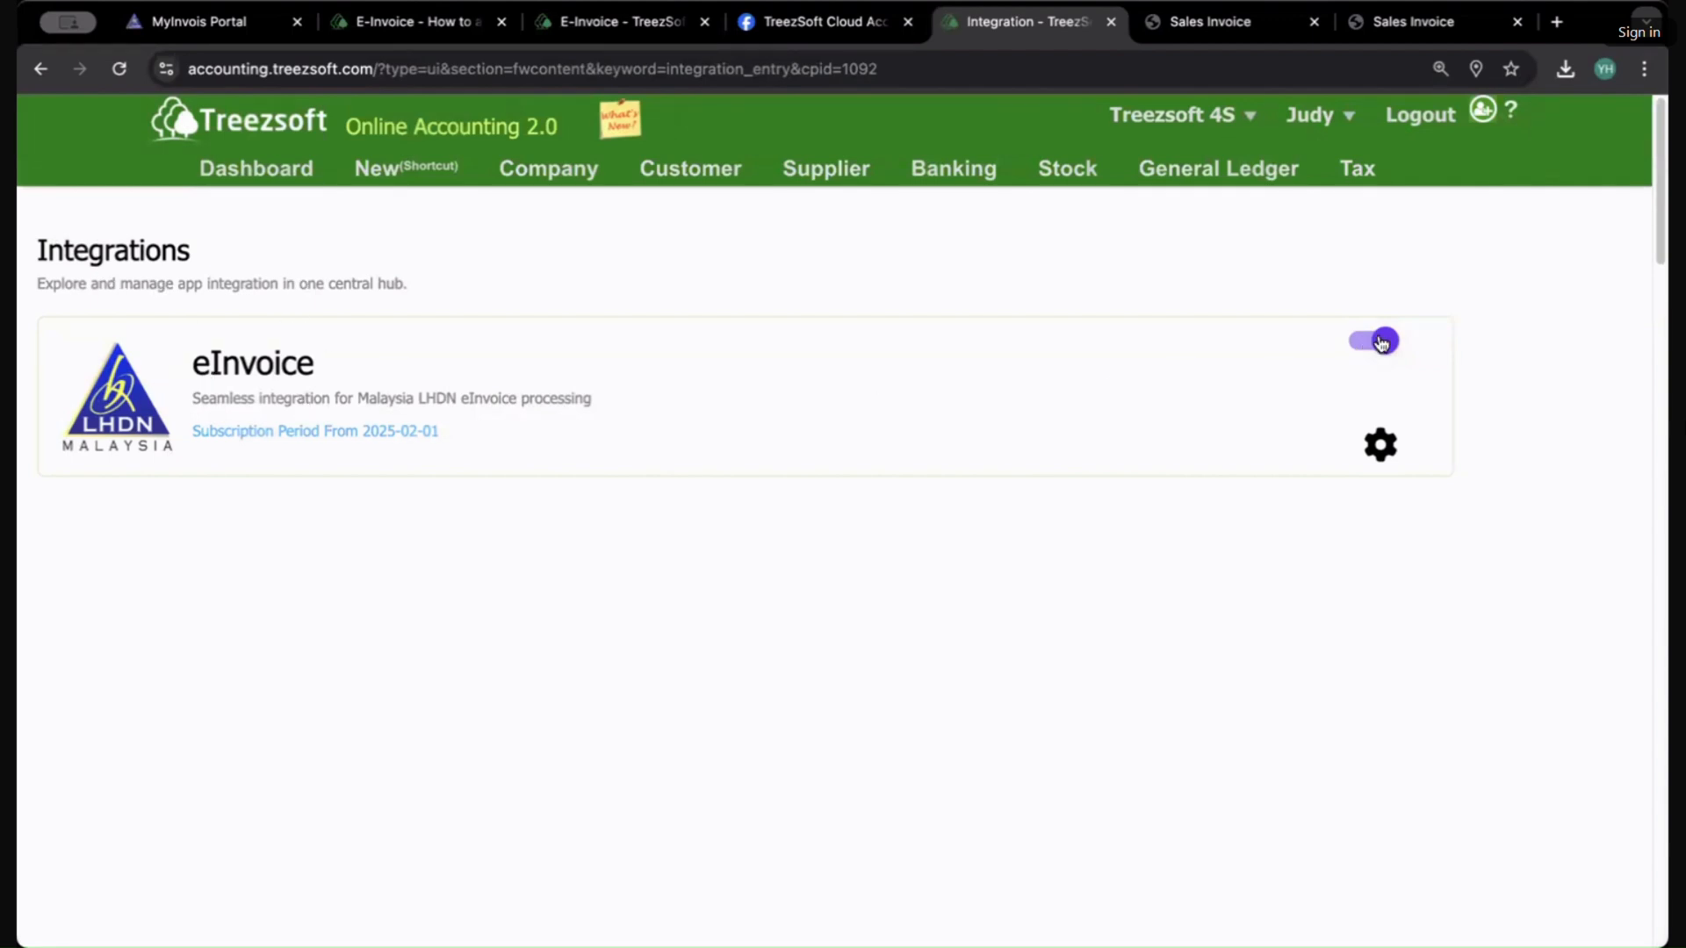
click(1381, 448)
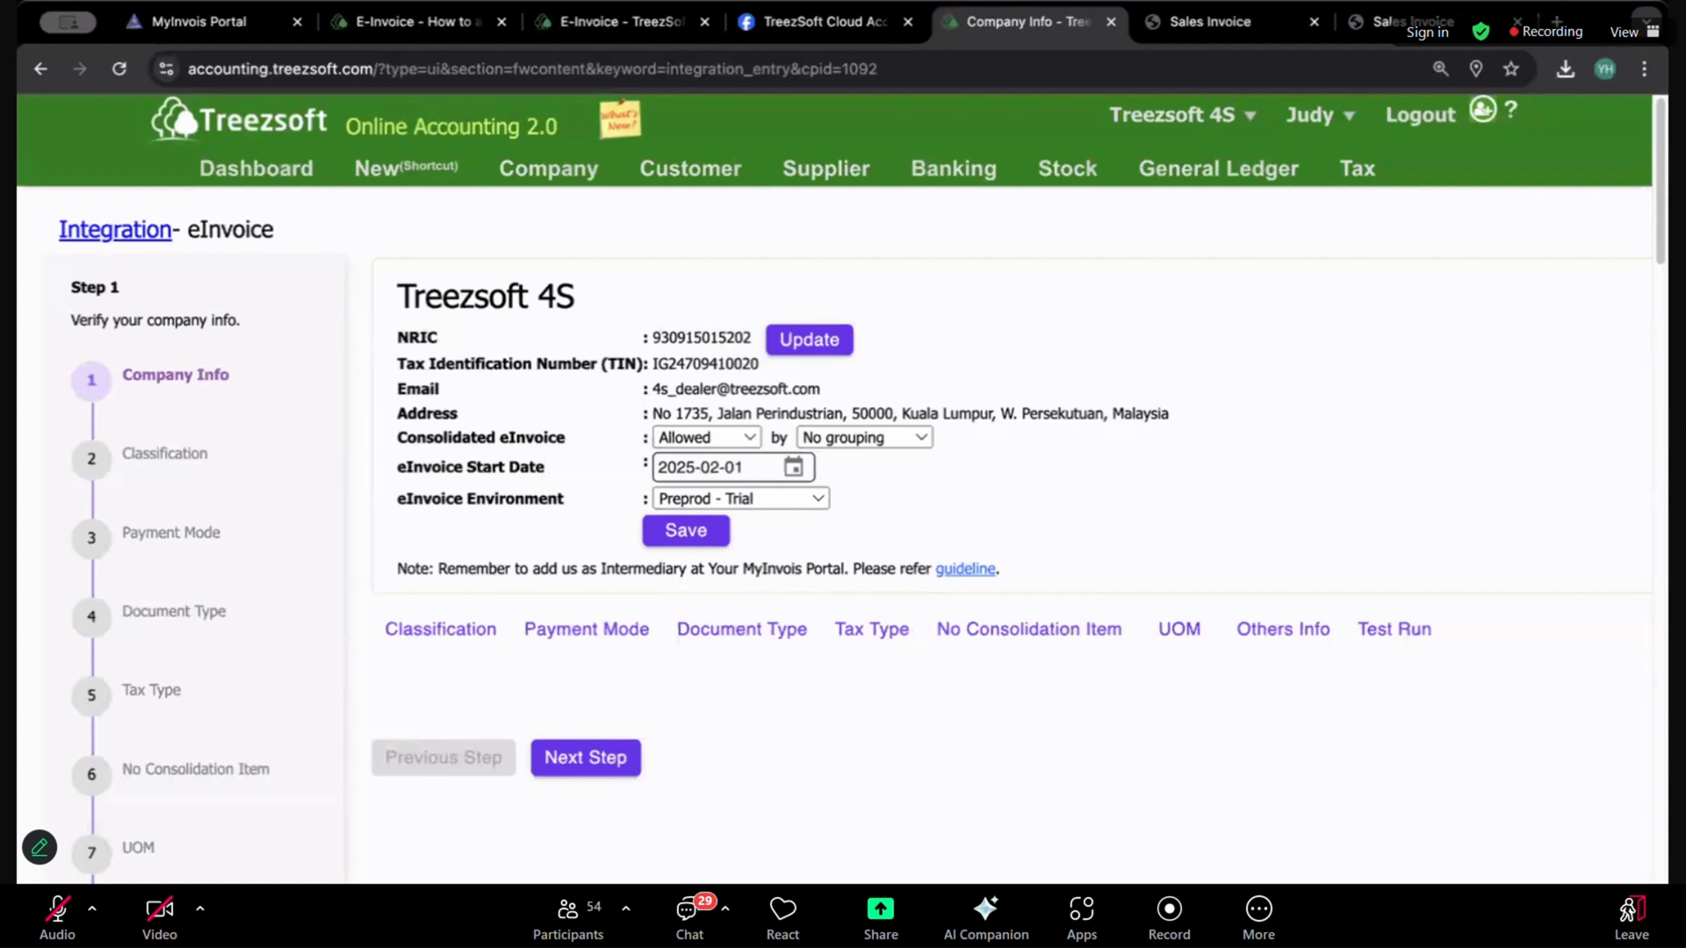
click(1067, 168)
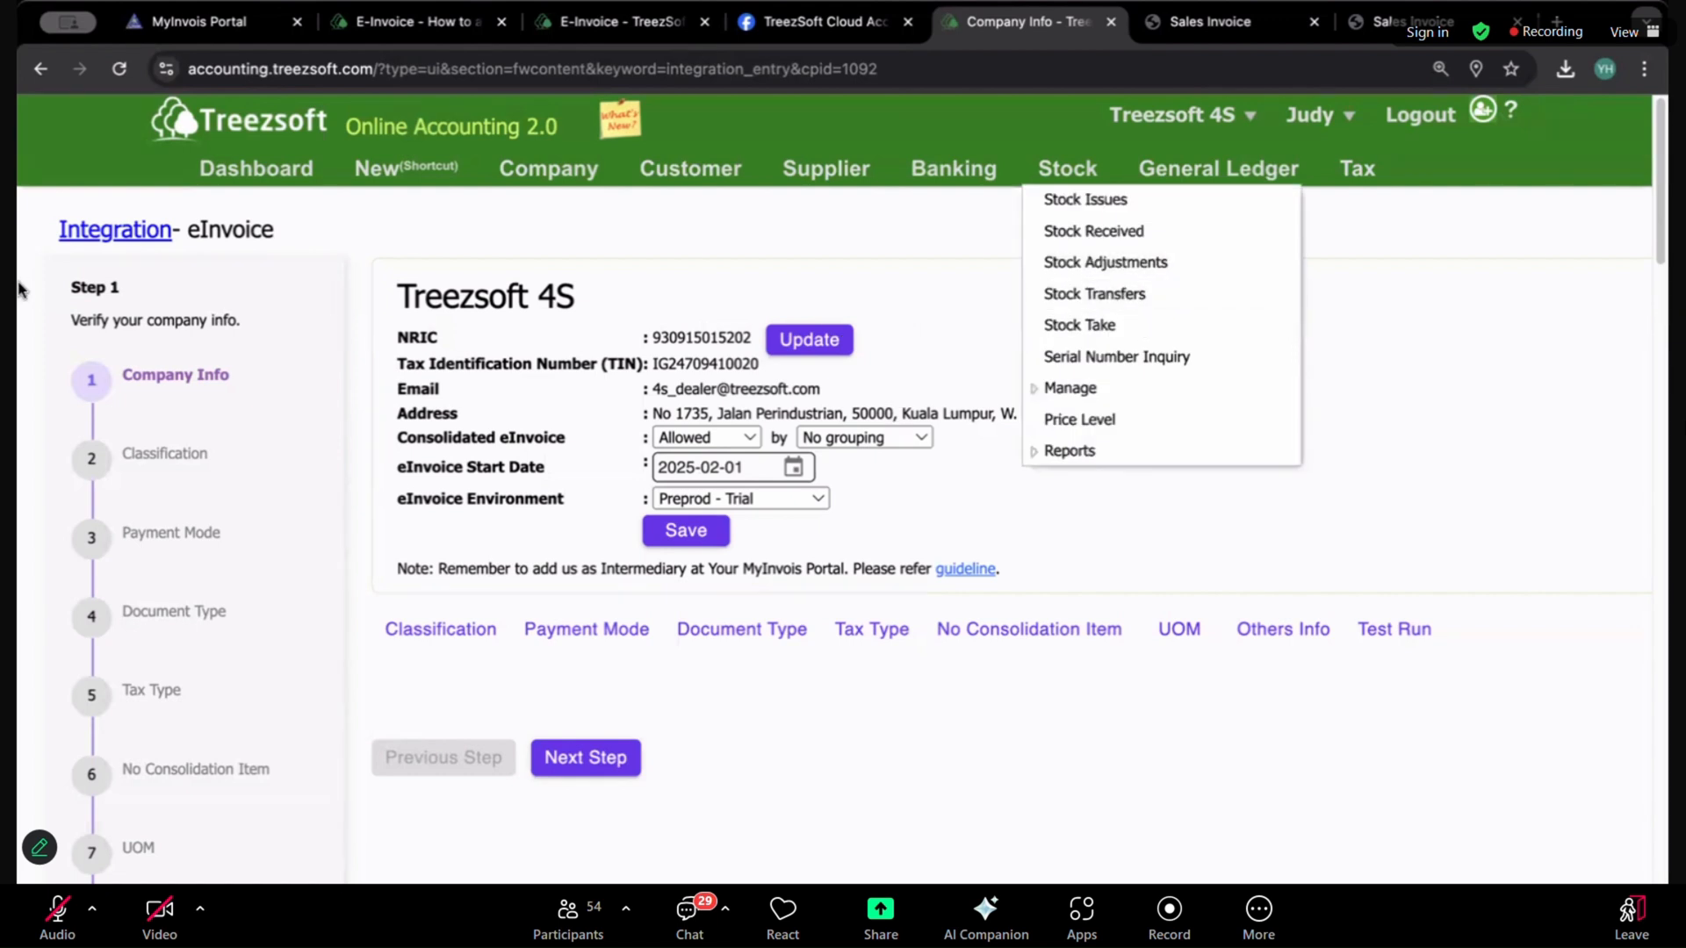
scroll(111, 308, down, 3)
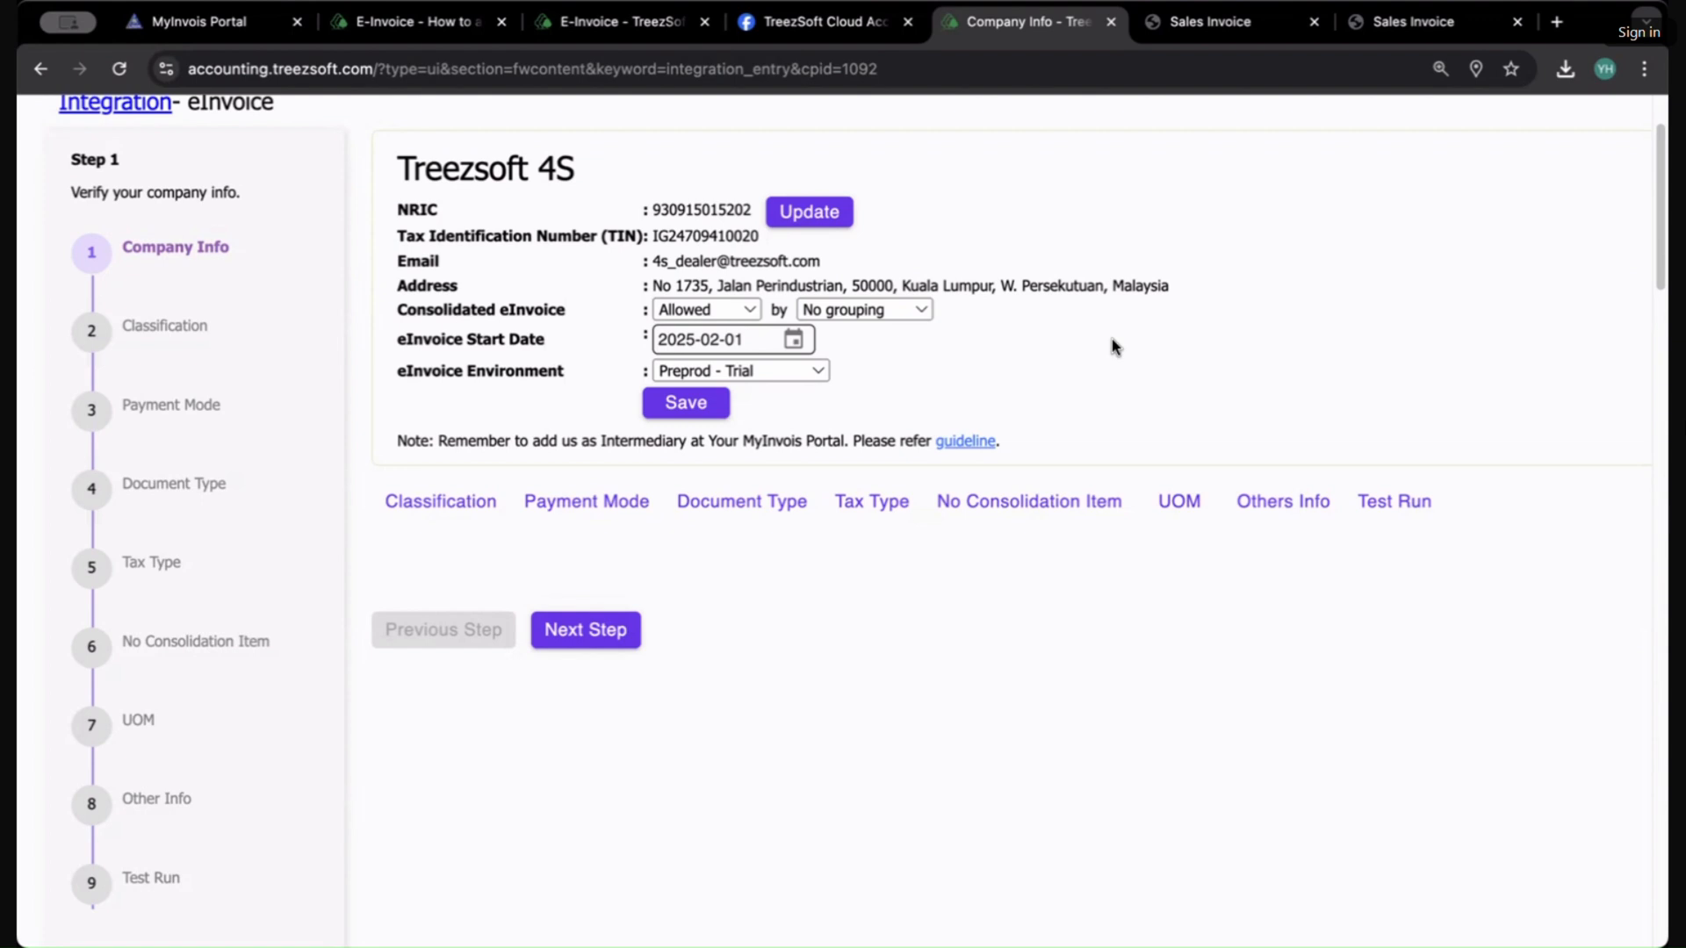
double_click(678, 221)
double_click(680, 235)
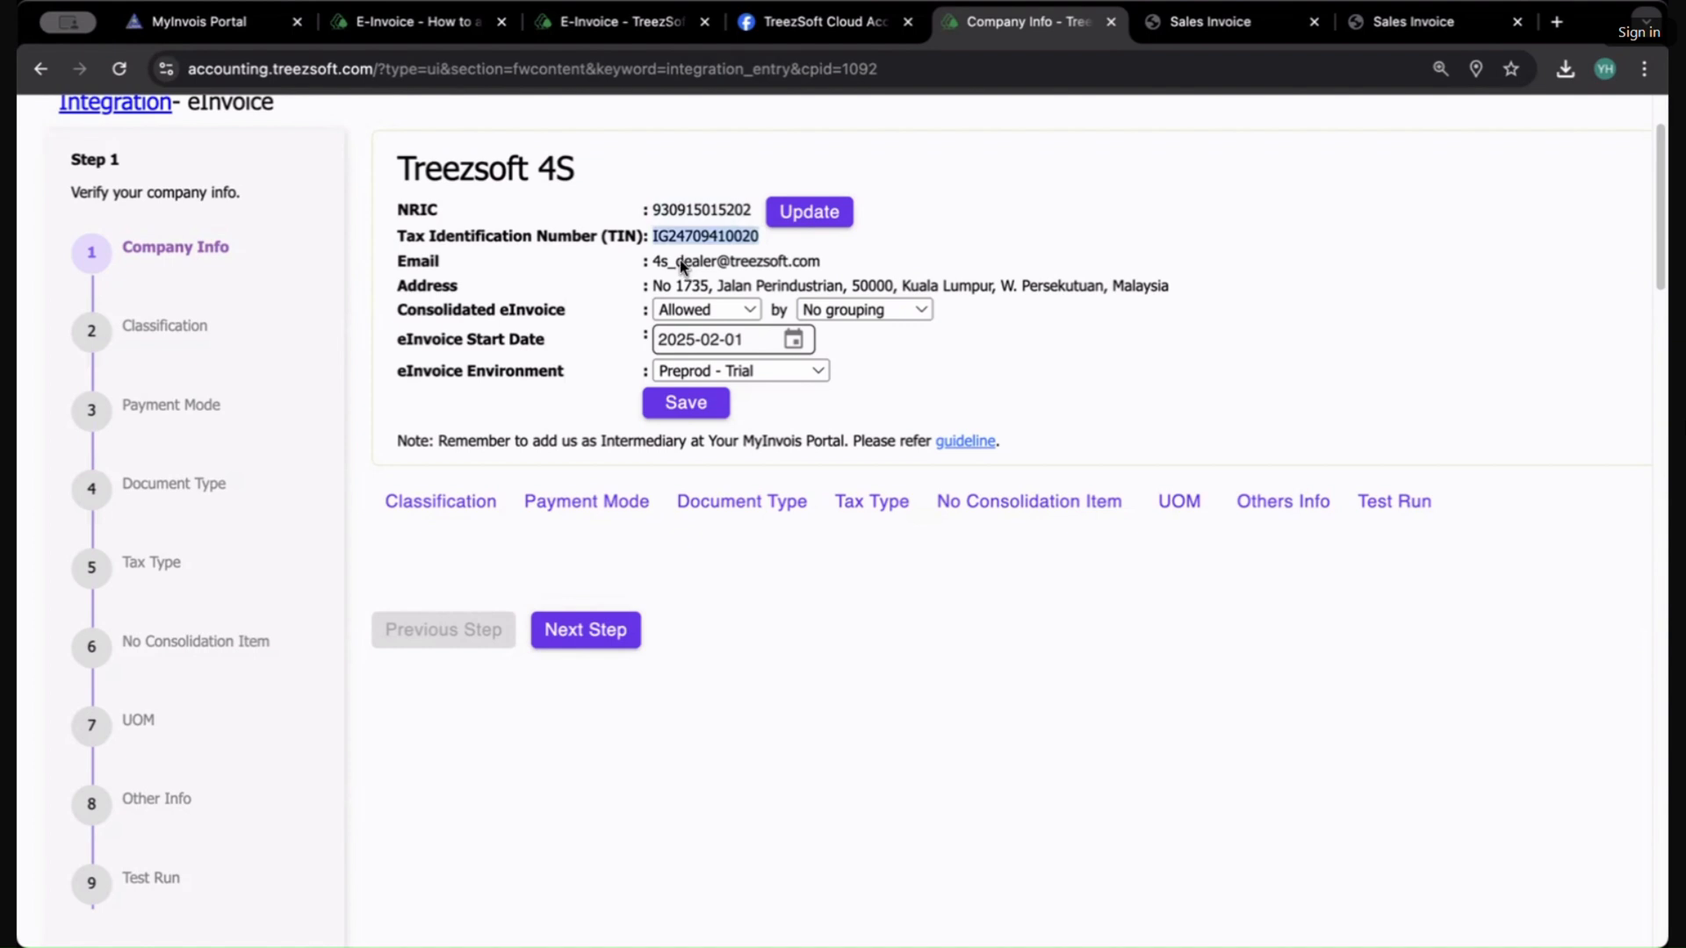
Step: Open the Company Profile page and look over the company's name and registration details
click(679, 260)
scroll(680, 260, up, 3)
mouse_move(551, 172)
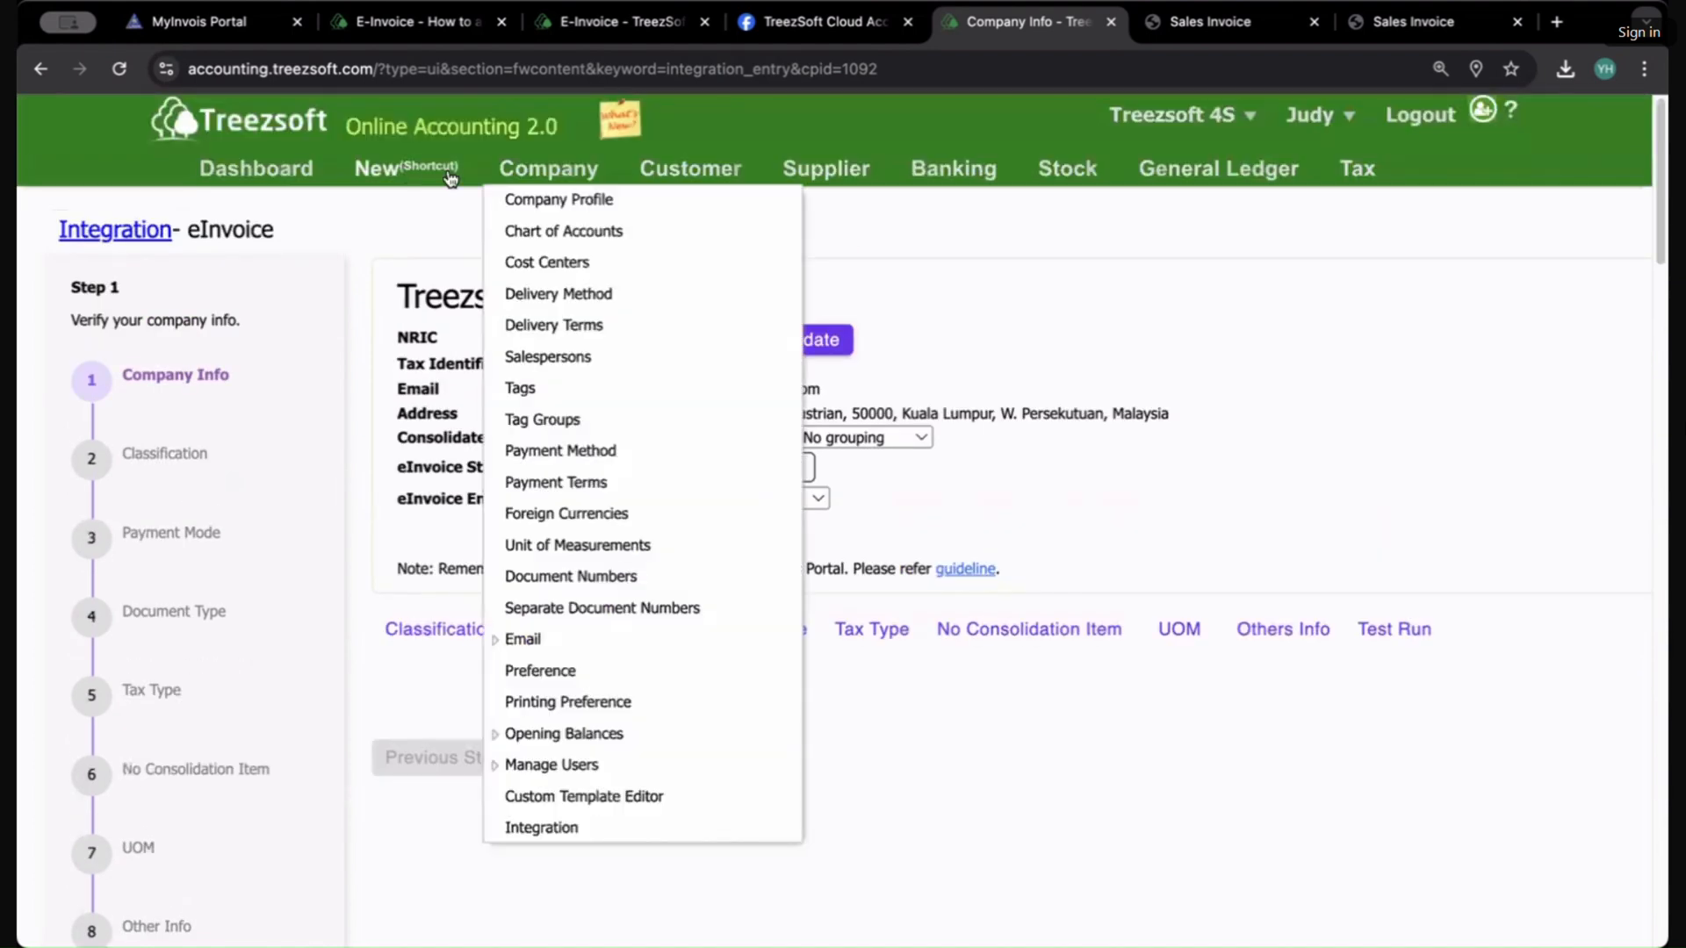
click(553, 202)
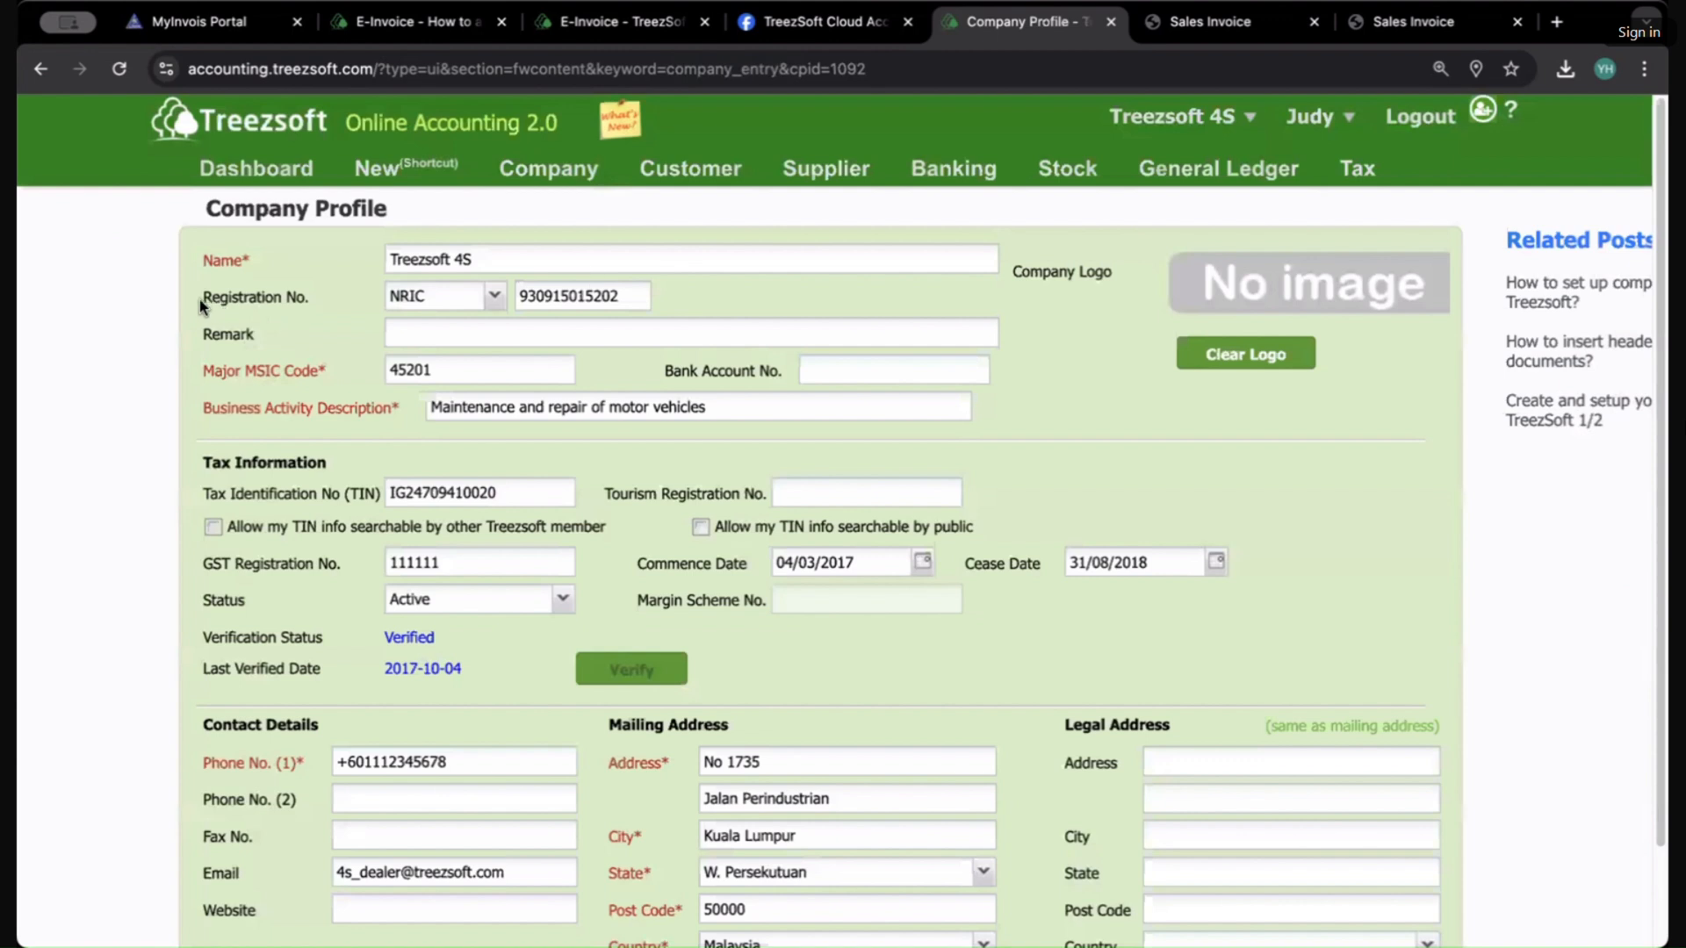
drag(198, 299, 299, 297)
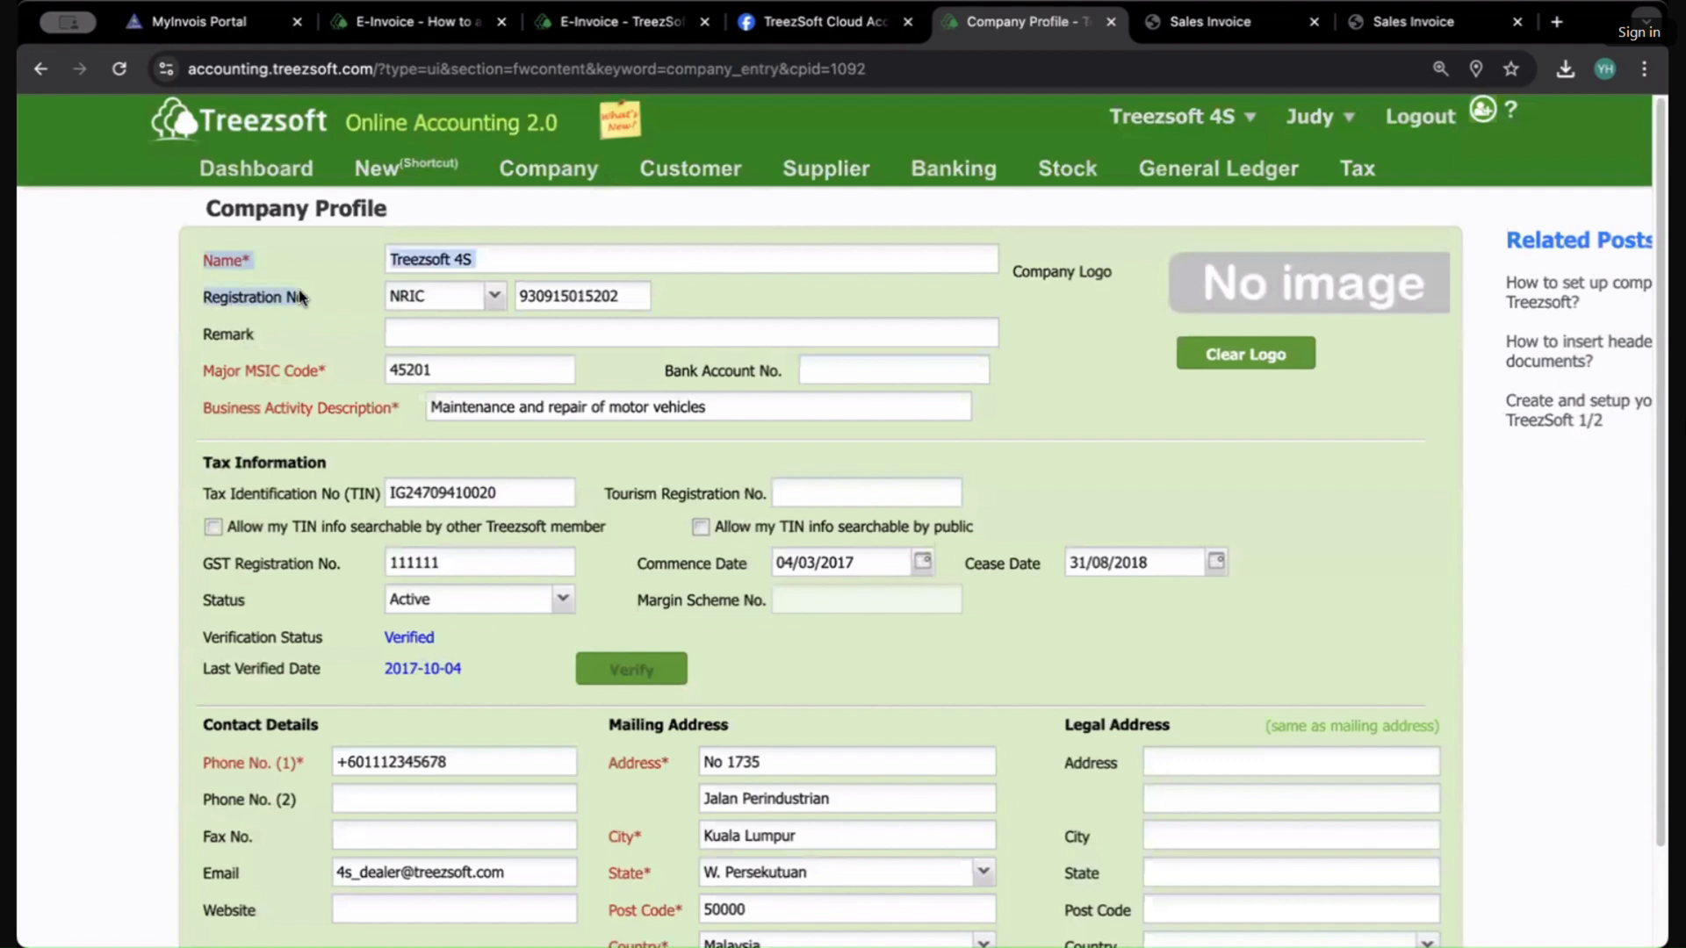
click(246, 393)
scroll(726, 583, down, 3)
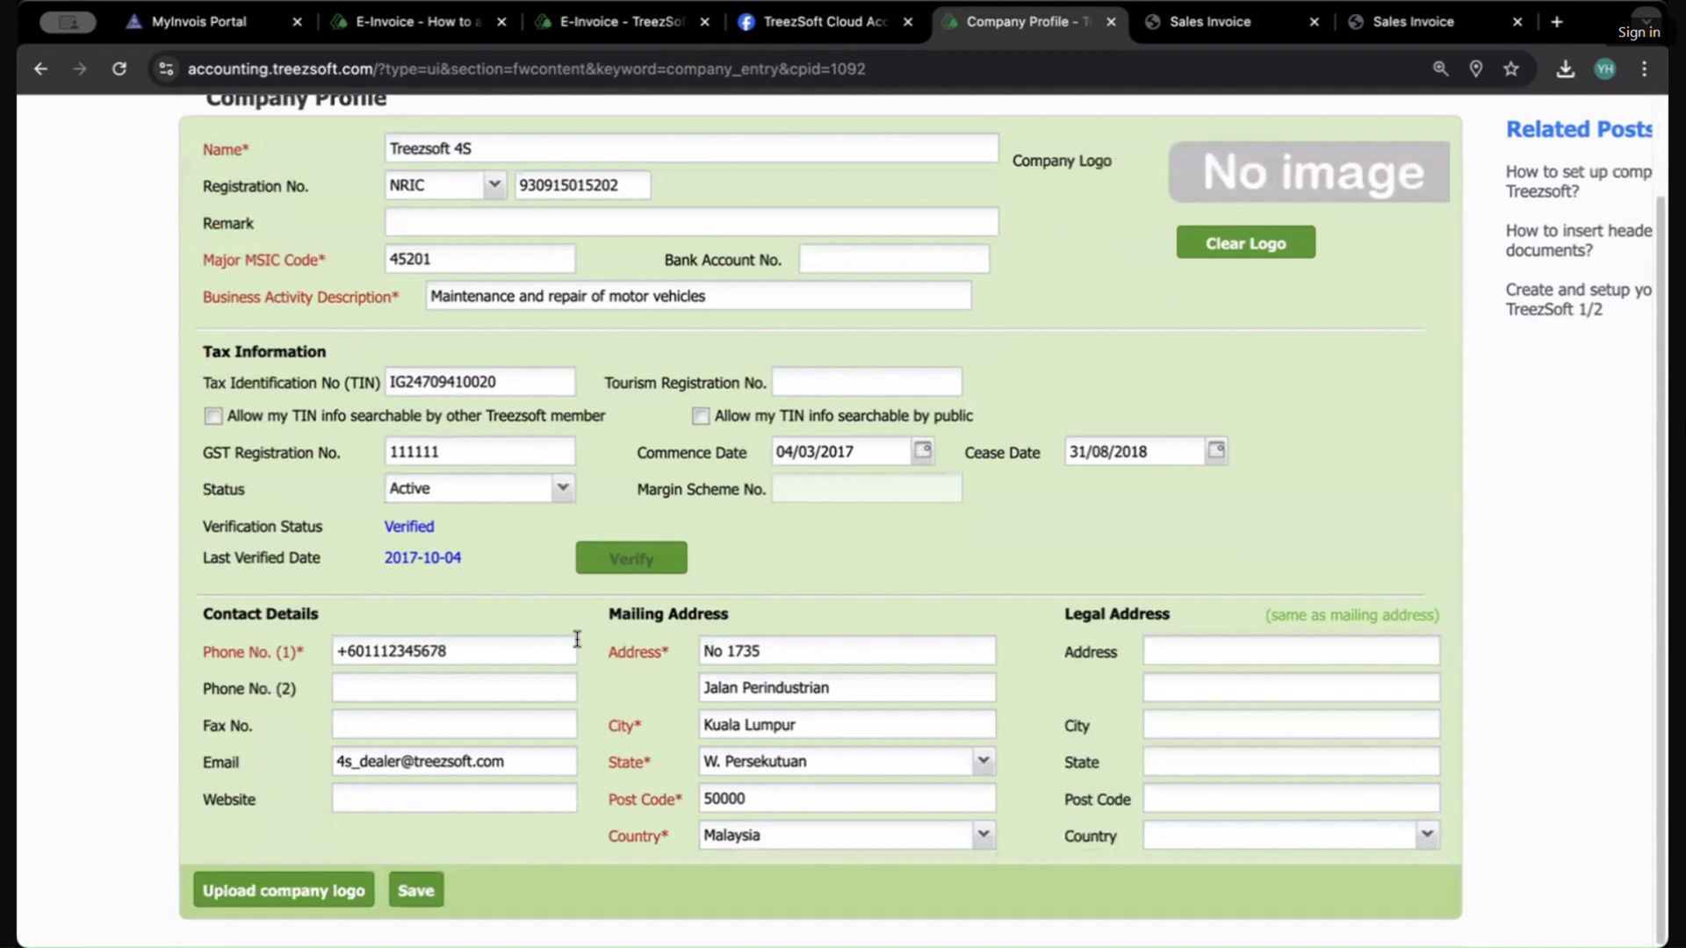
scroll(883, 388, up, 2)
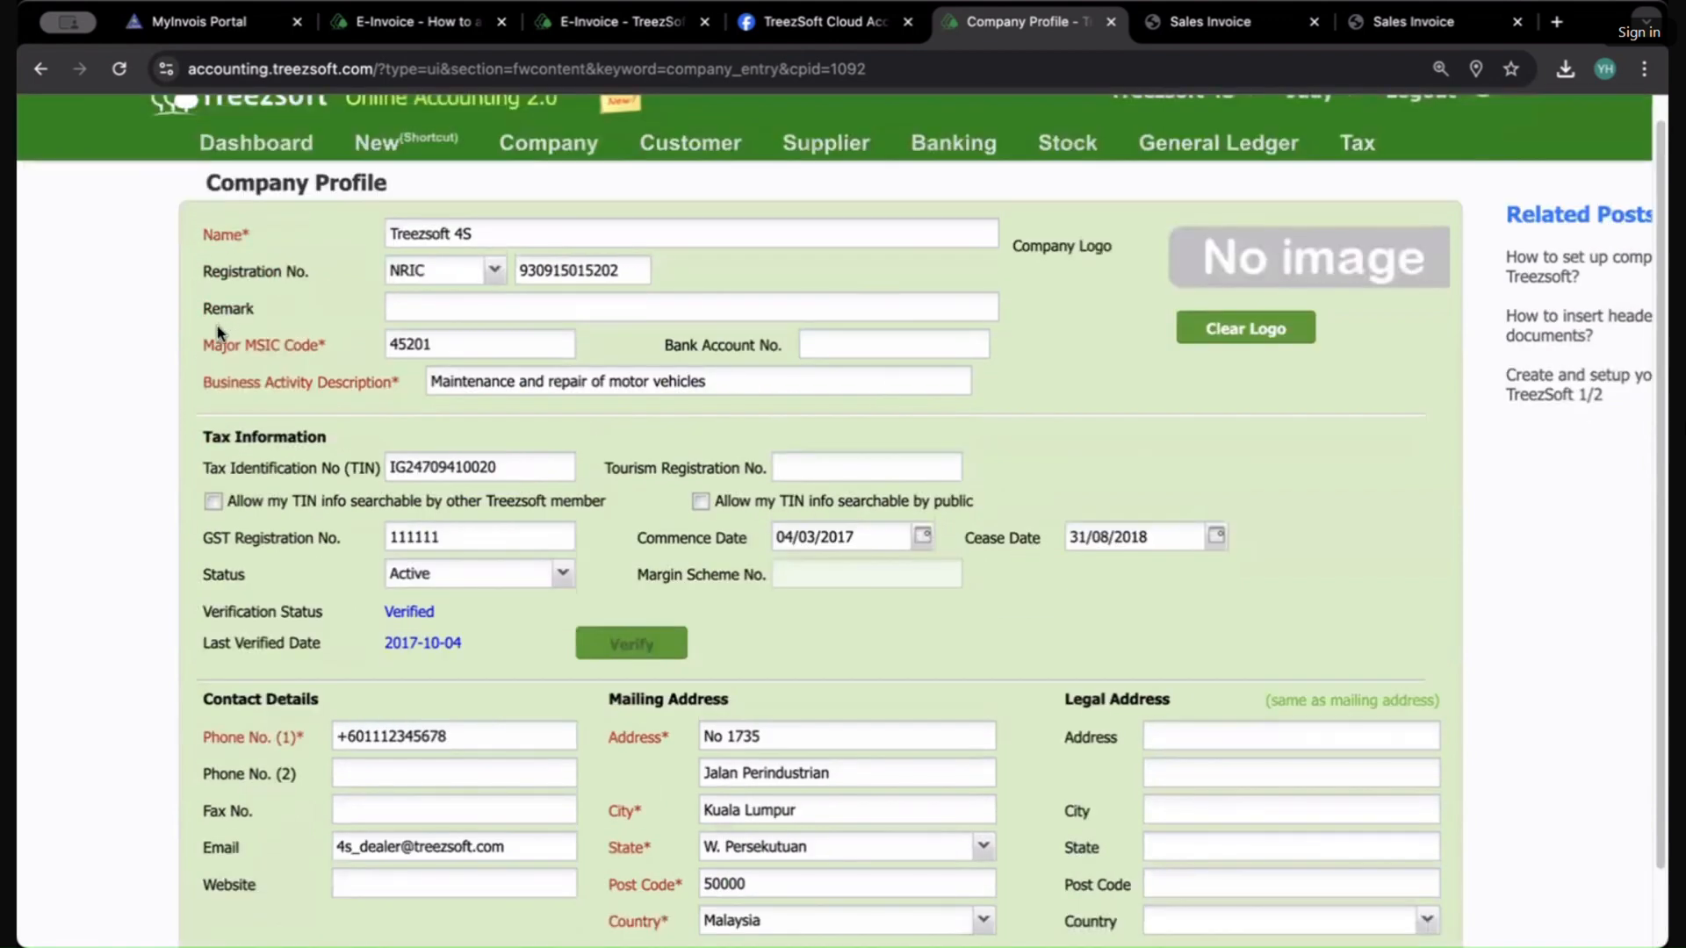
Step: Examine the registration type options, the registration number and the Major MSIC Code field
click(496, 271)
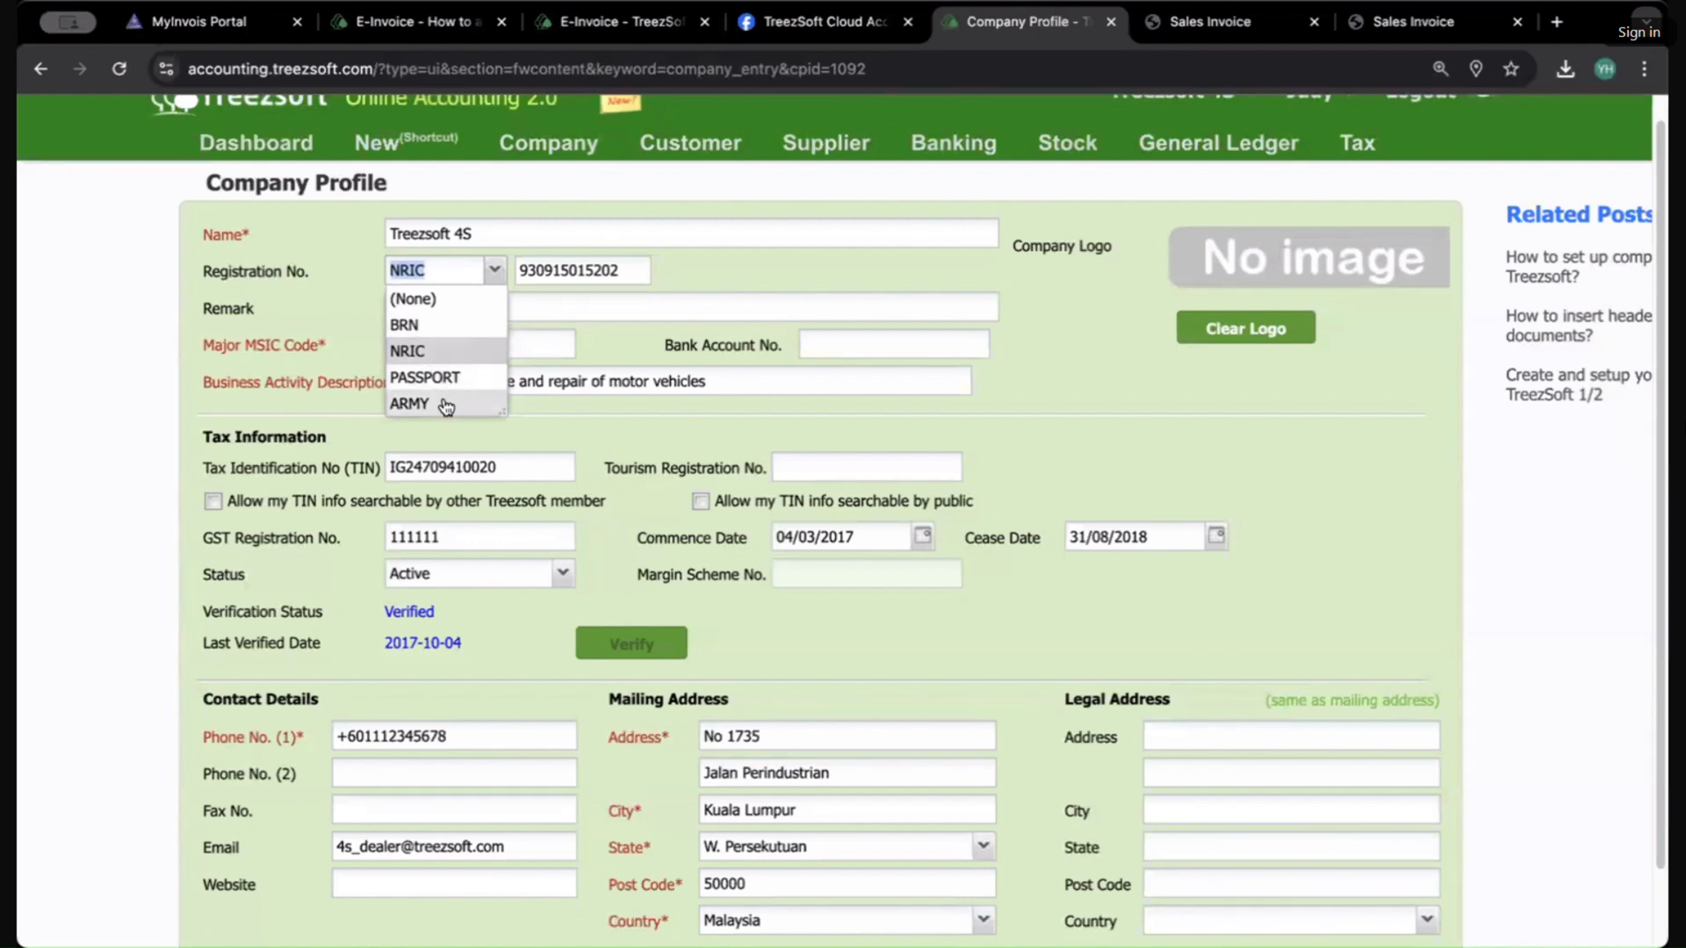
click(837, 283)
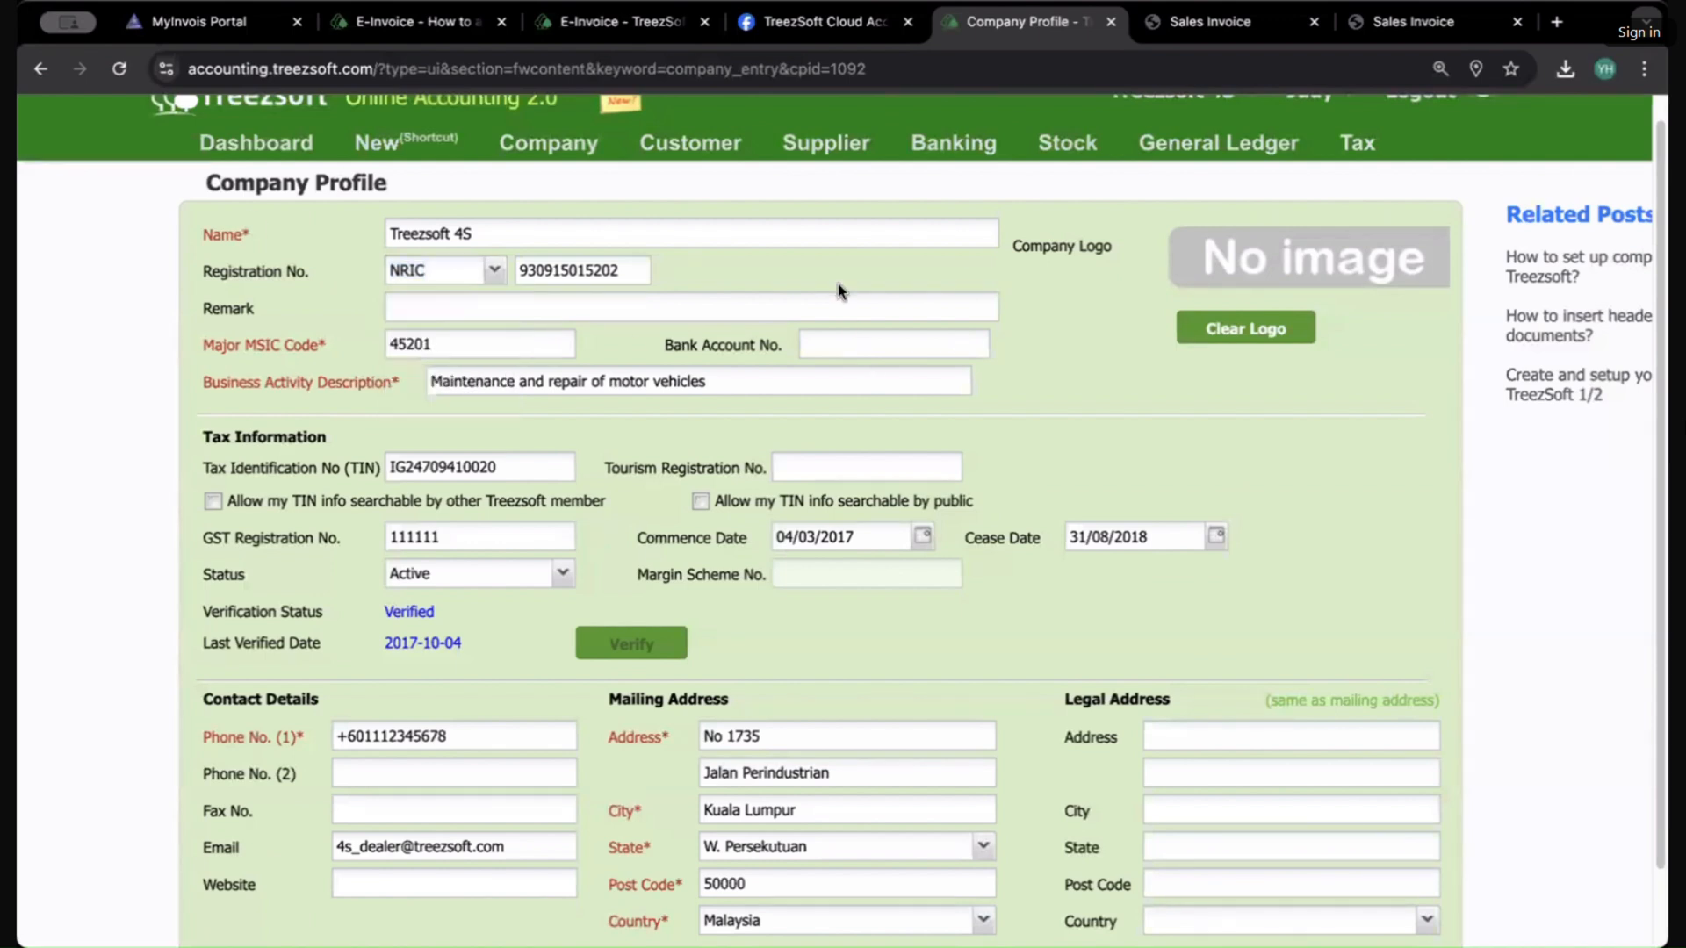
double_click(579, 269)
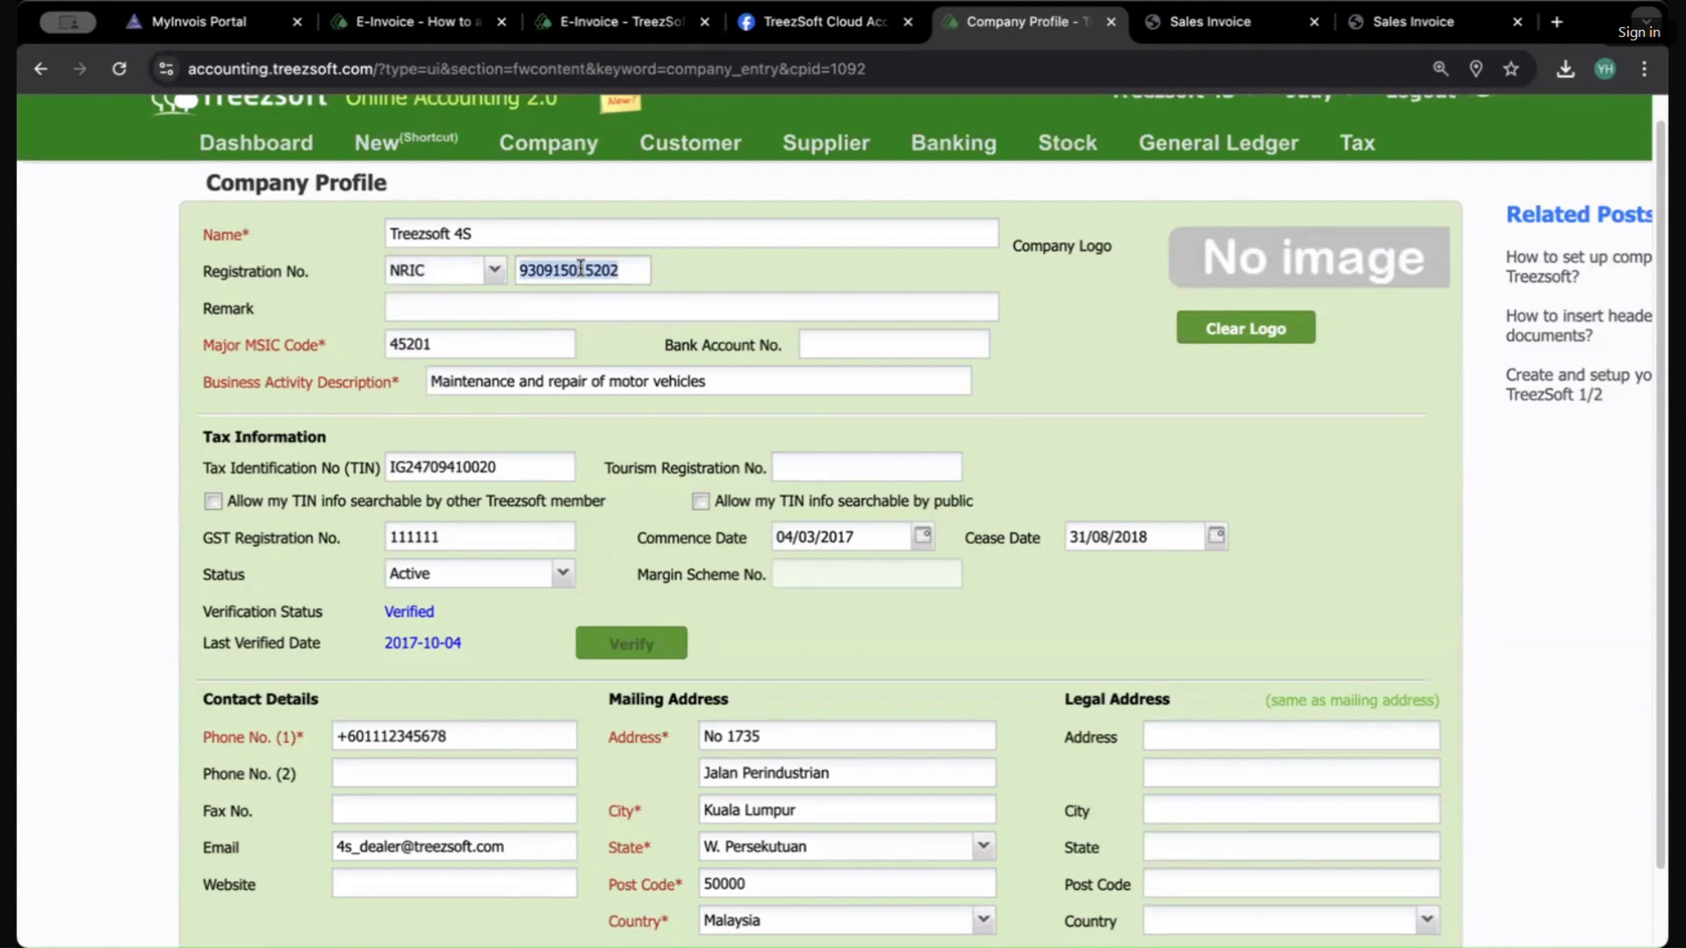
click(427, 314)
double_click(424, 333)
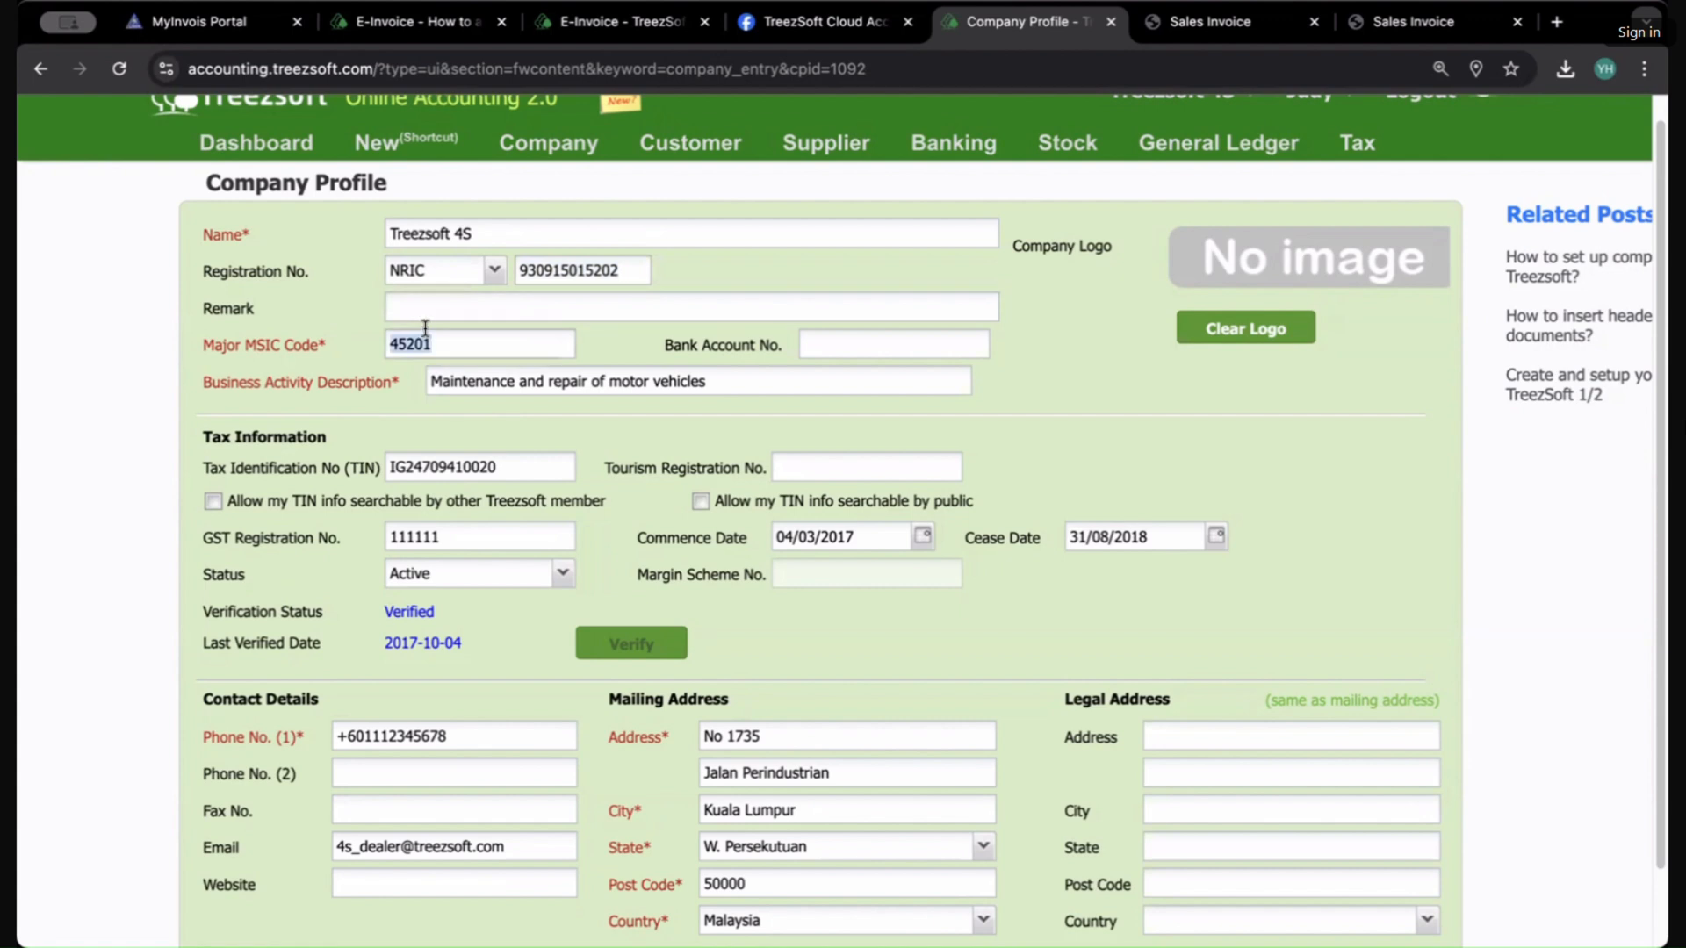
click(499, 340)
Step: In a new browser tab, search the web for msic code
click(1553, 22)
text(msic code)
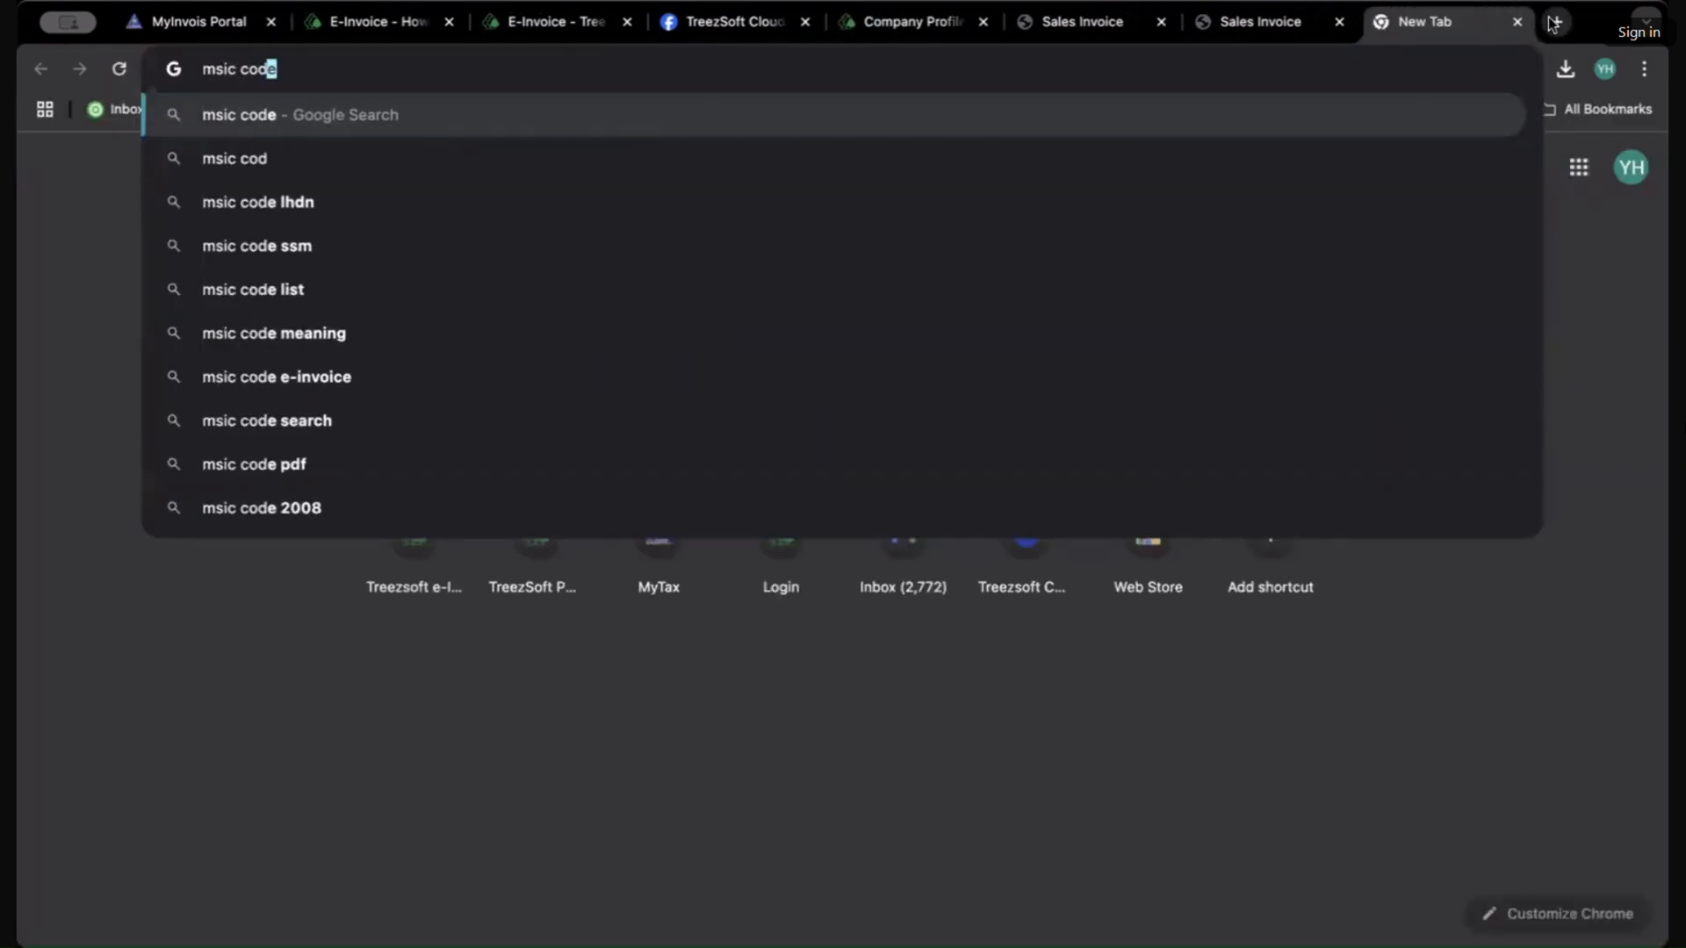
key(Return)
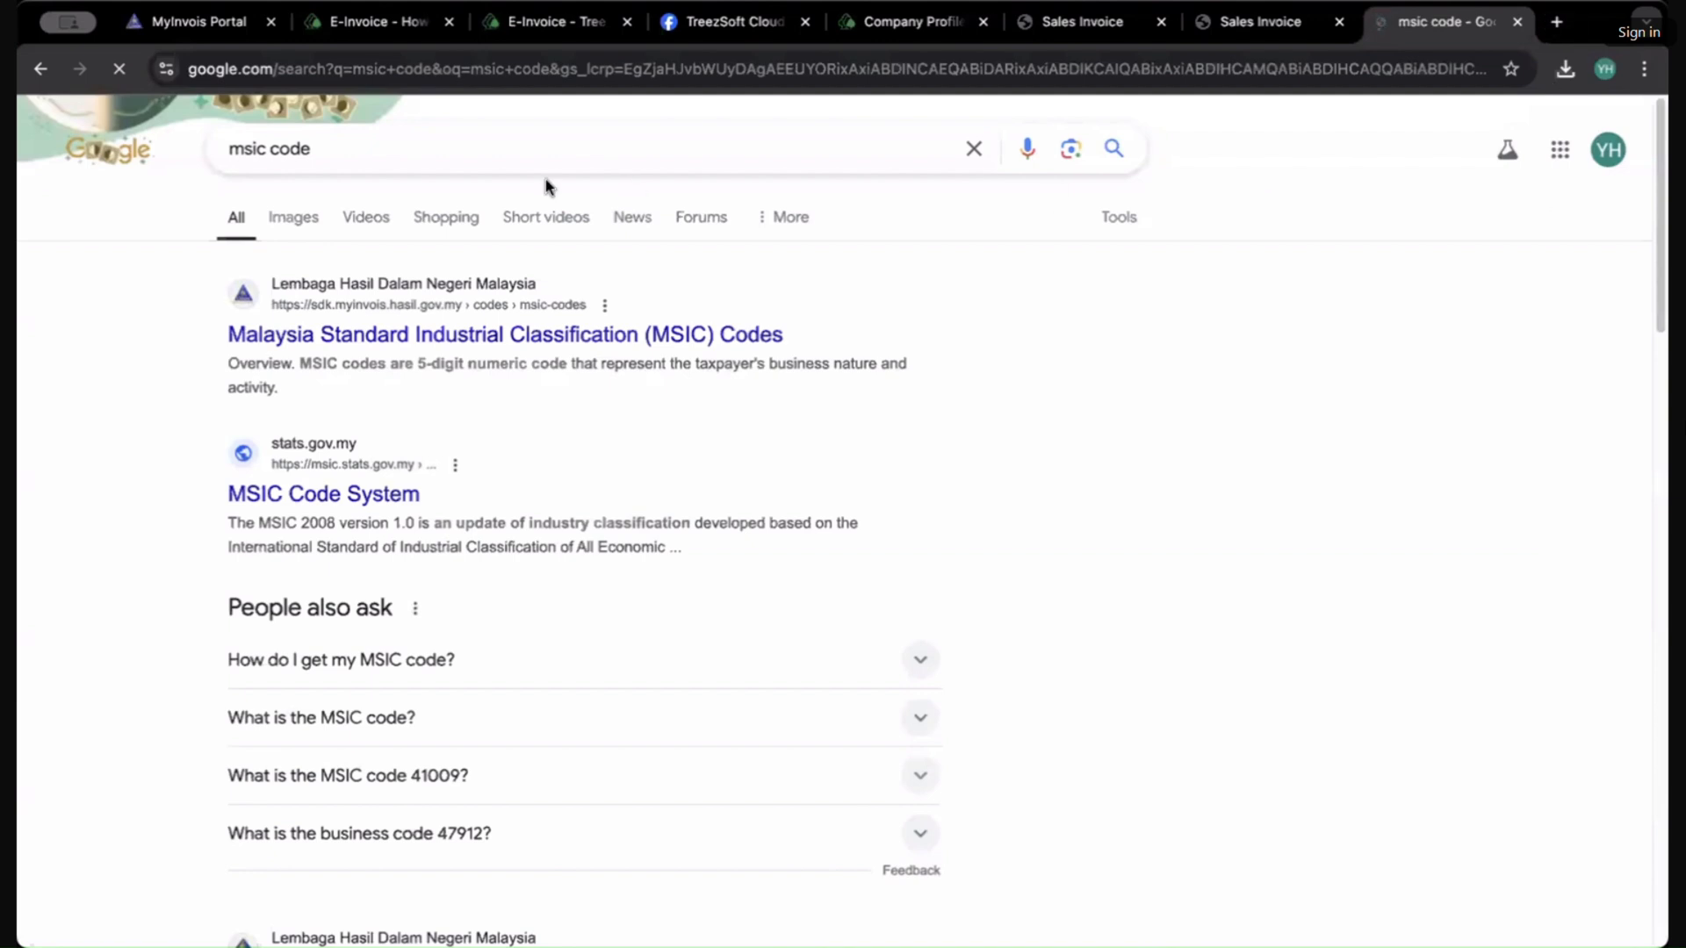
Step: Open the LHDN Malaysia Standard Industrial Classification (MSIC) Codes page and browse its code tables
click(505, 335)
scroll(369, 562, down, 1)
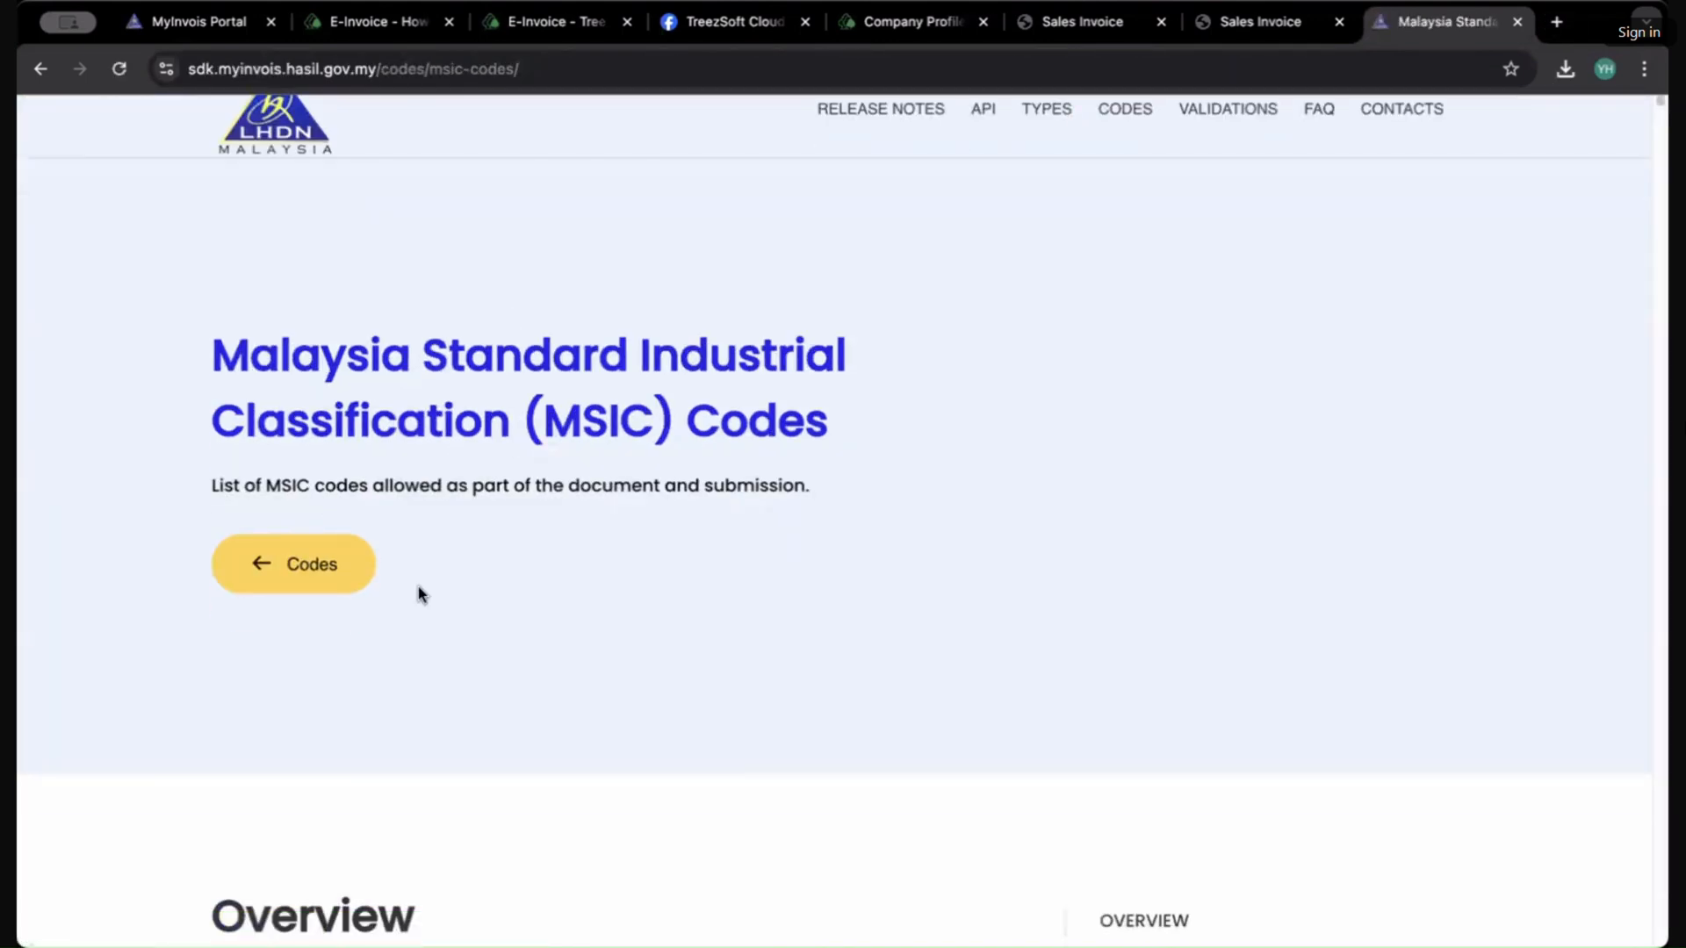
click(288, 549)
scroll(603, 576, down, 5)
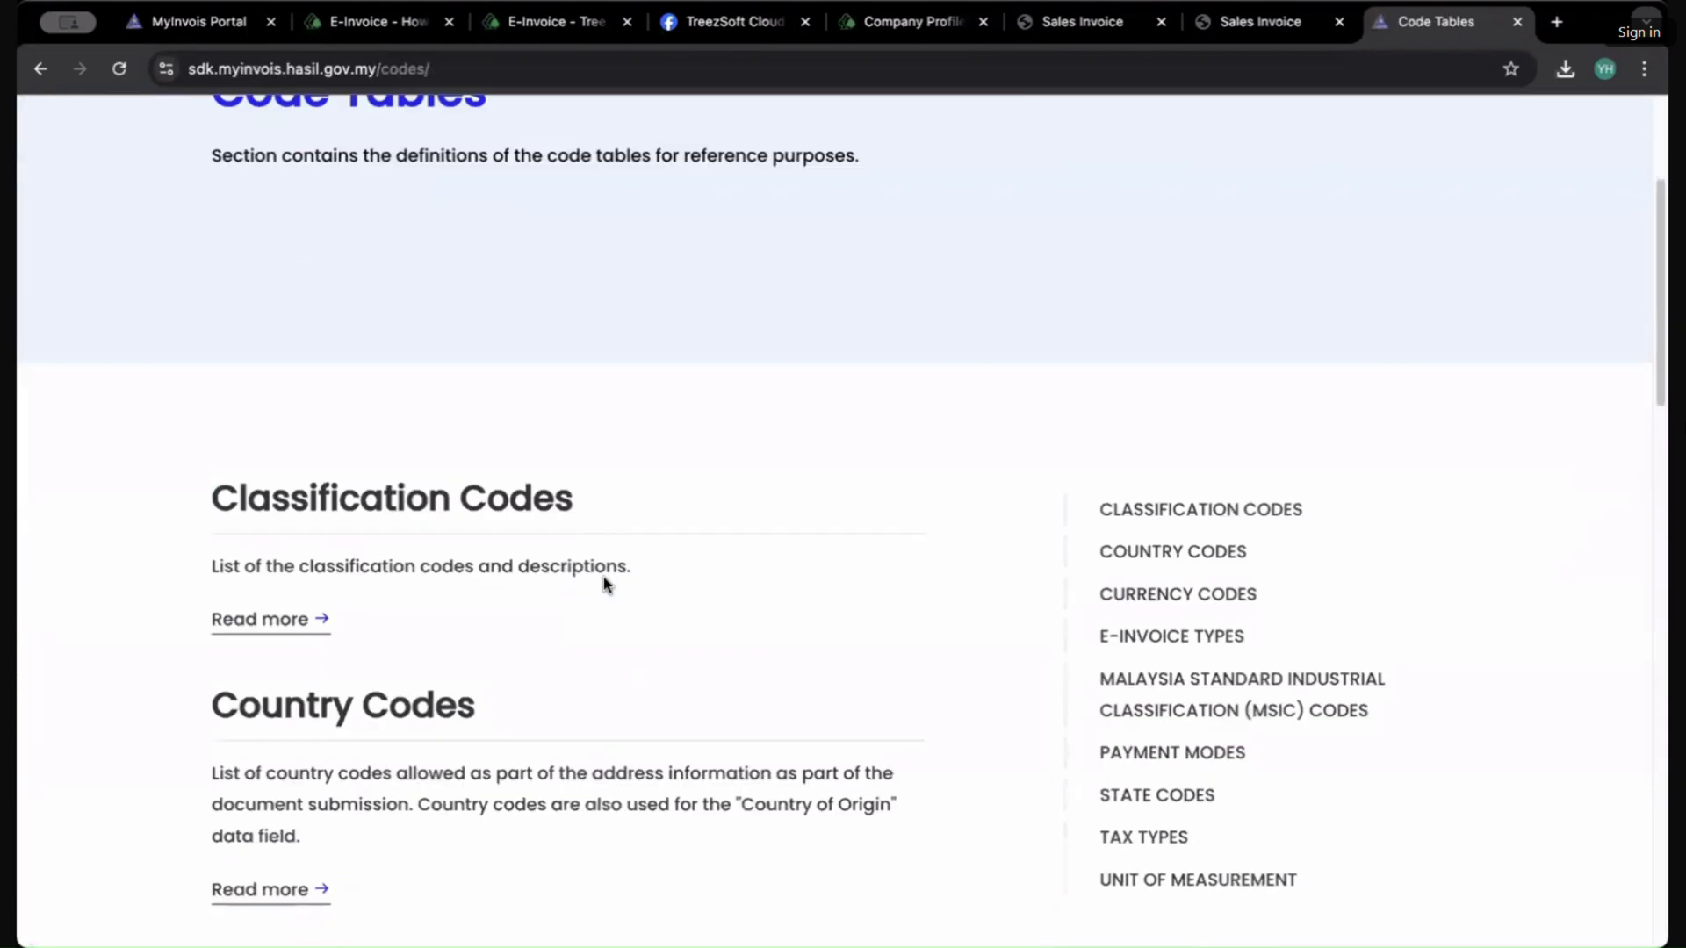
scroll(439, 414, down, 3)
scroll(436, 415, down, 9)
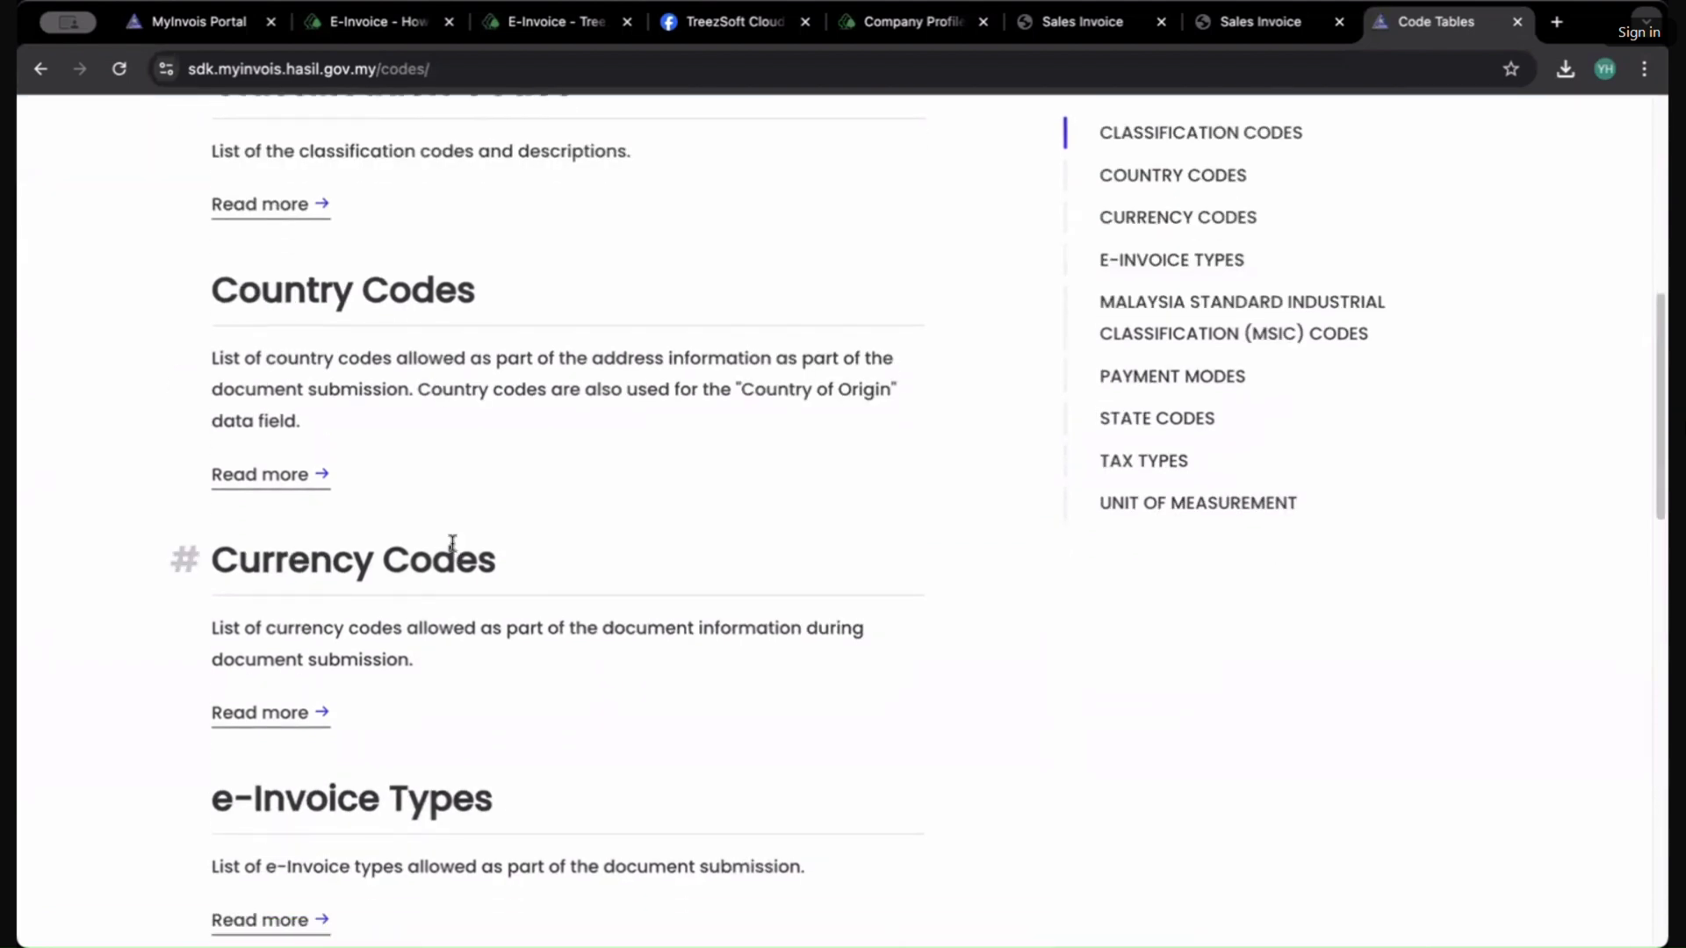
scroll(700, 540, up, 15)
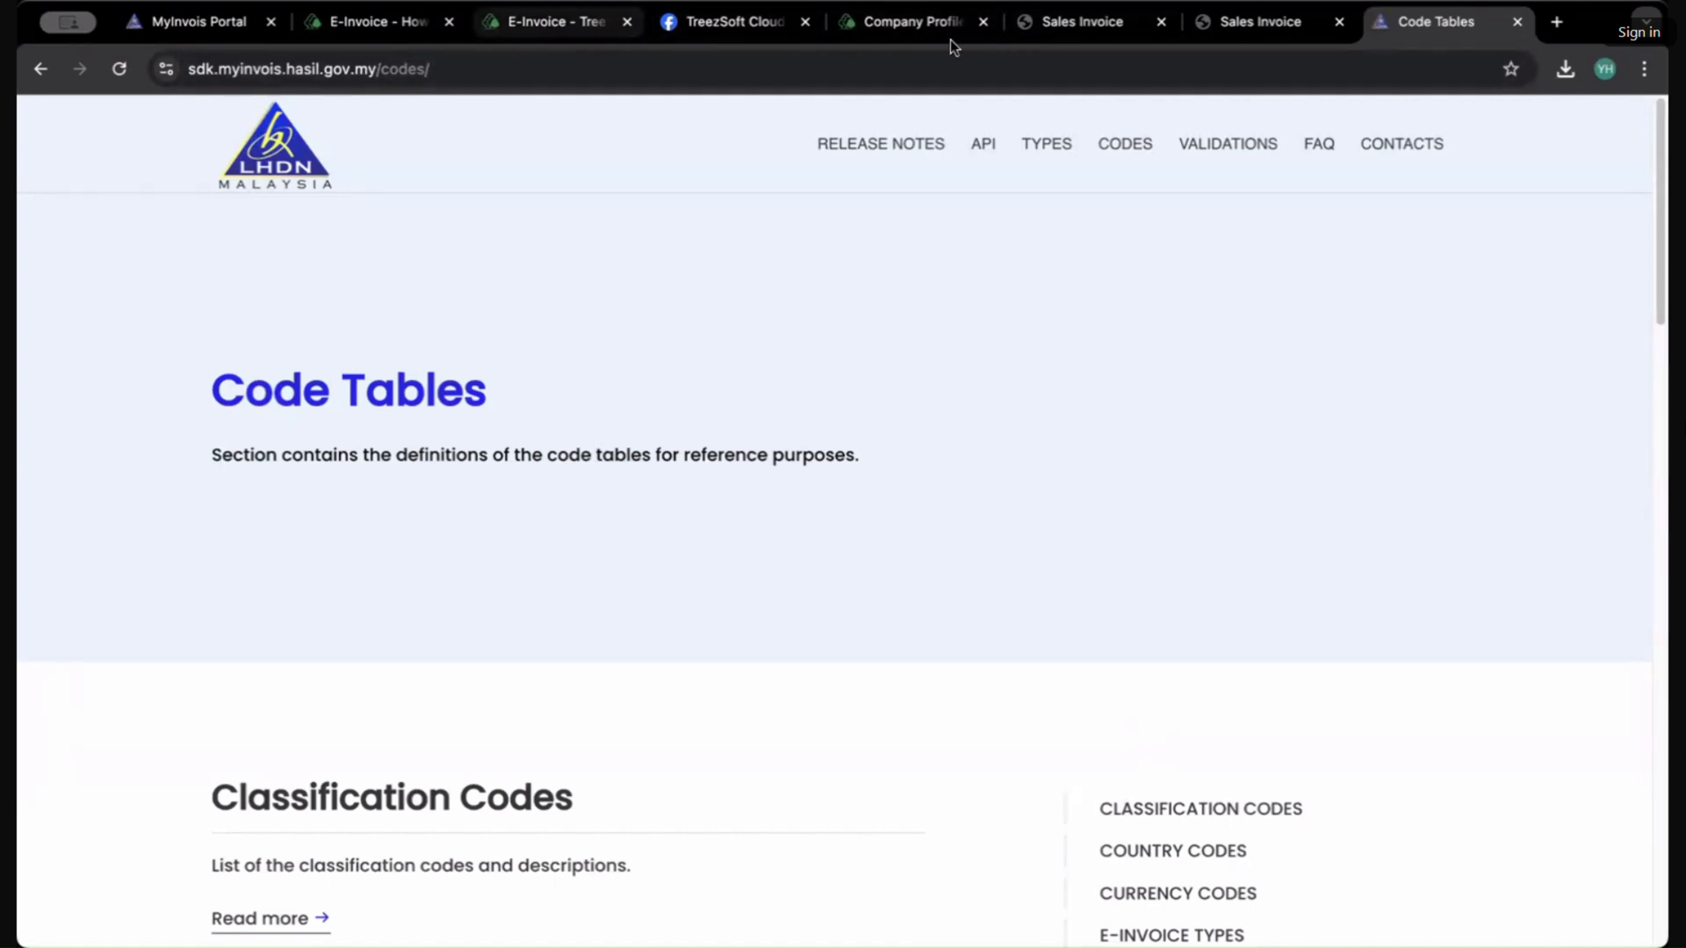
Step: Close the two Sales Invoice tabs and return to the Company Profile tab
click(1171, 28)
click(1162, 22)
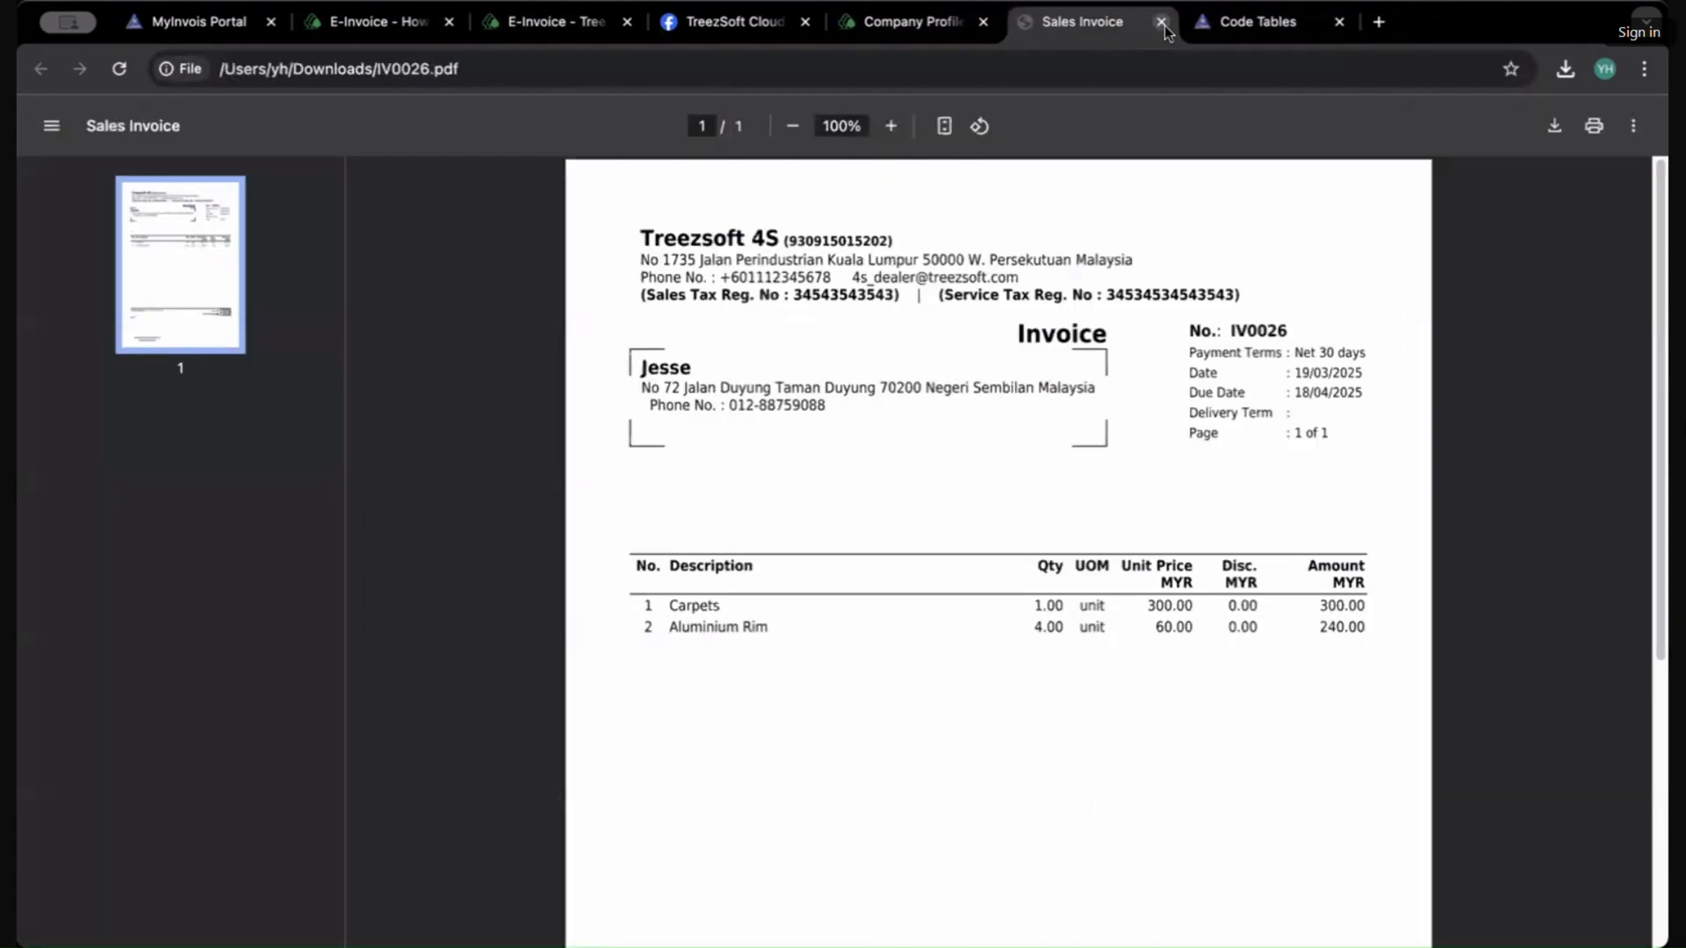
click(1162, 22)
click(891, 24)
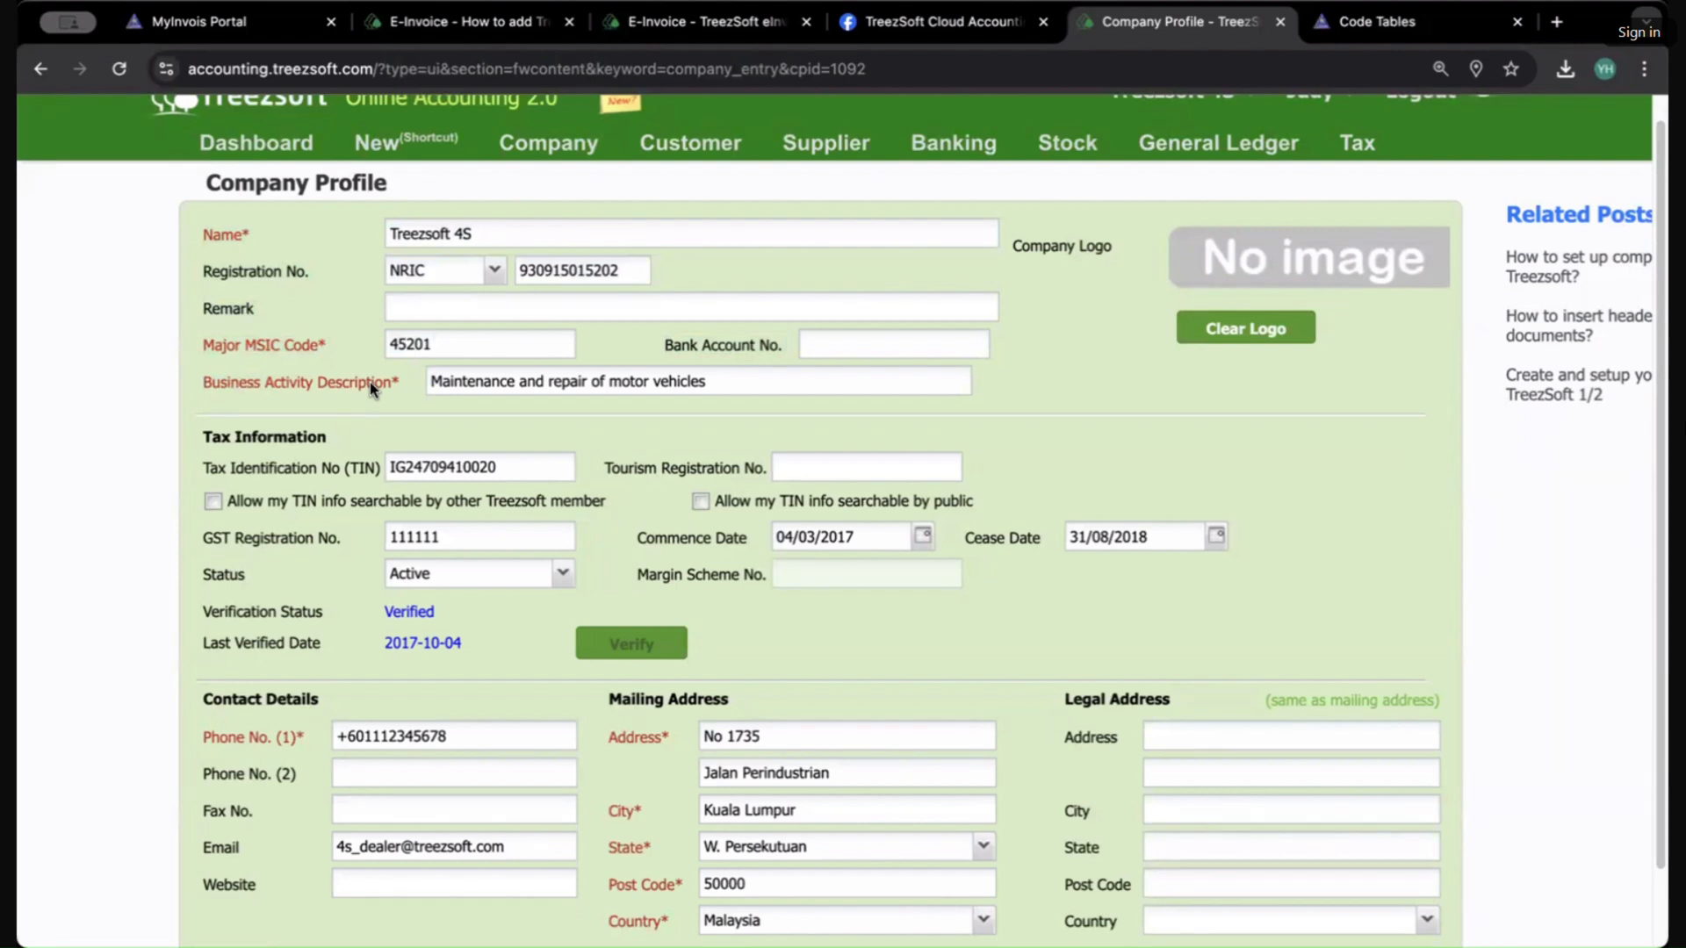
Step: Review the Business Activity Description field and the rest of the company profile
double_click(430, 355)
key(Tab)
key(shift+Tab)
key(Tab)
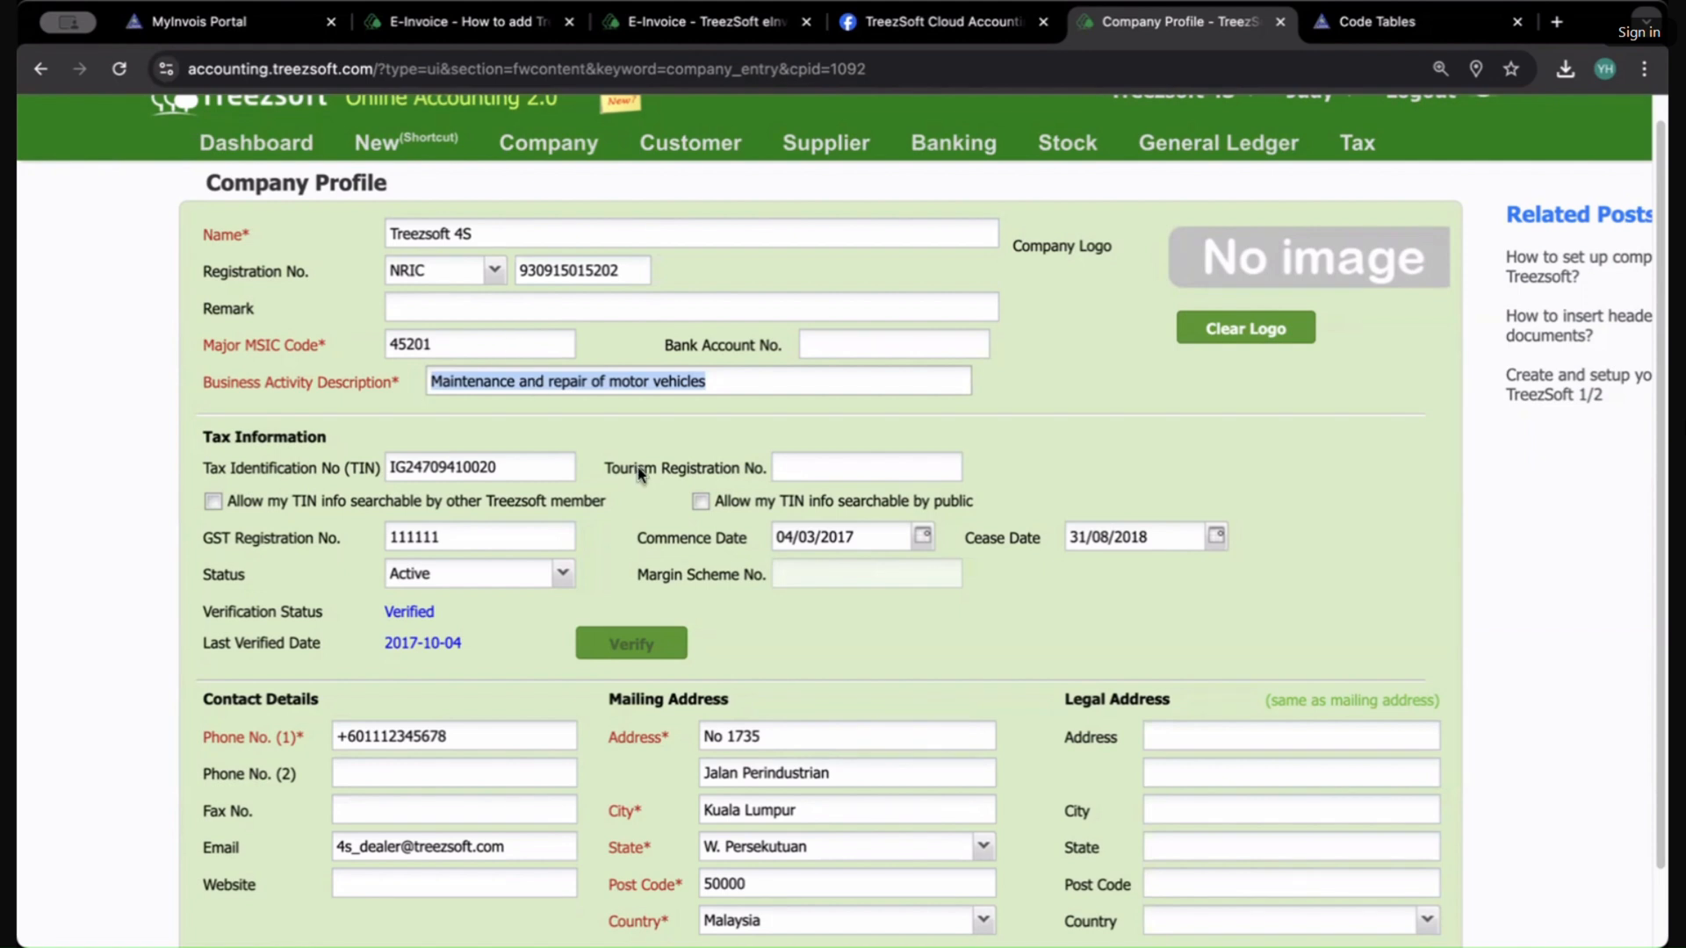
scroll(637, 462, down, 2)
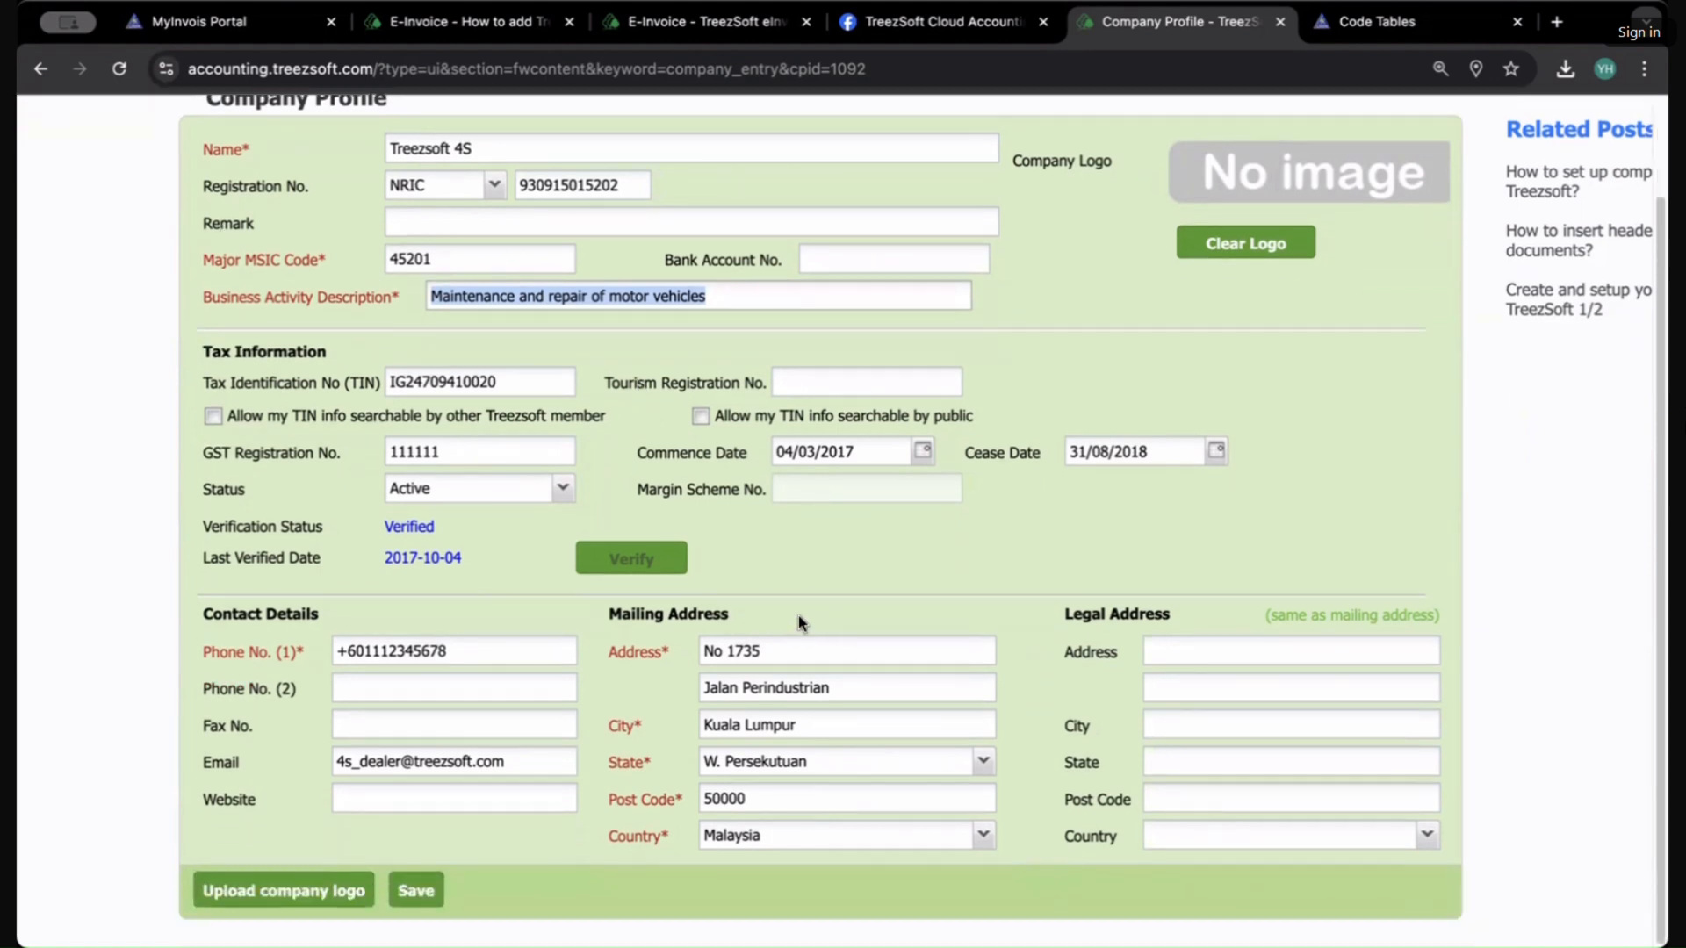
scroll(931, 395, up, 3)
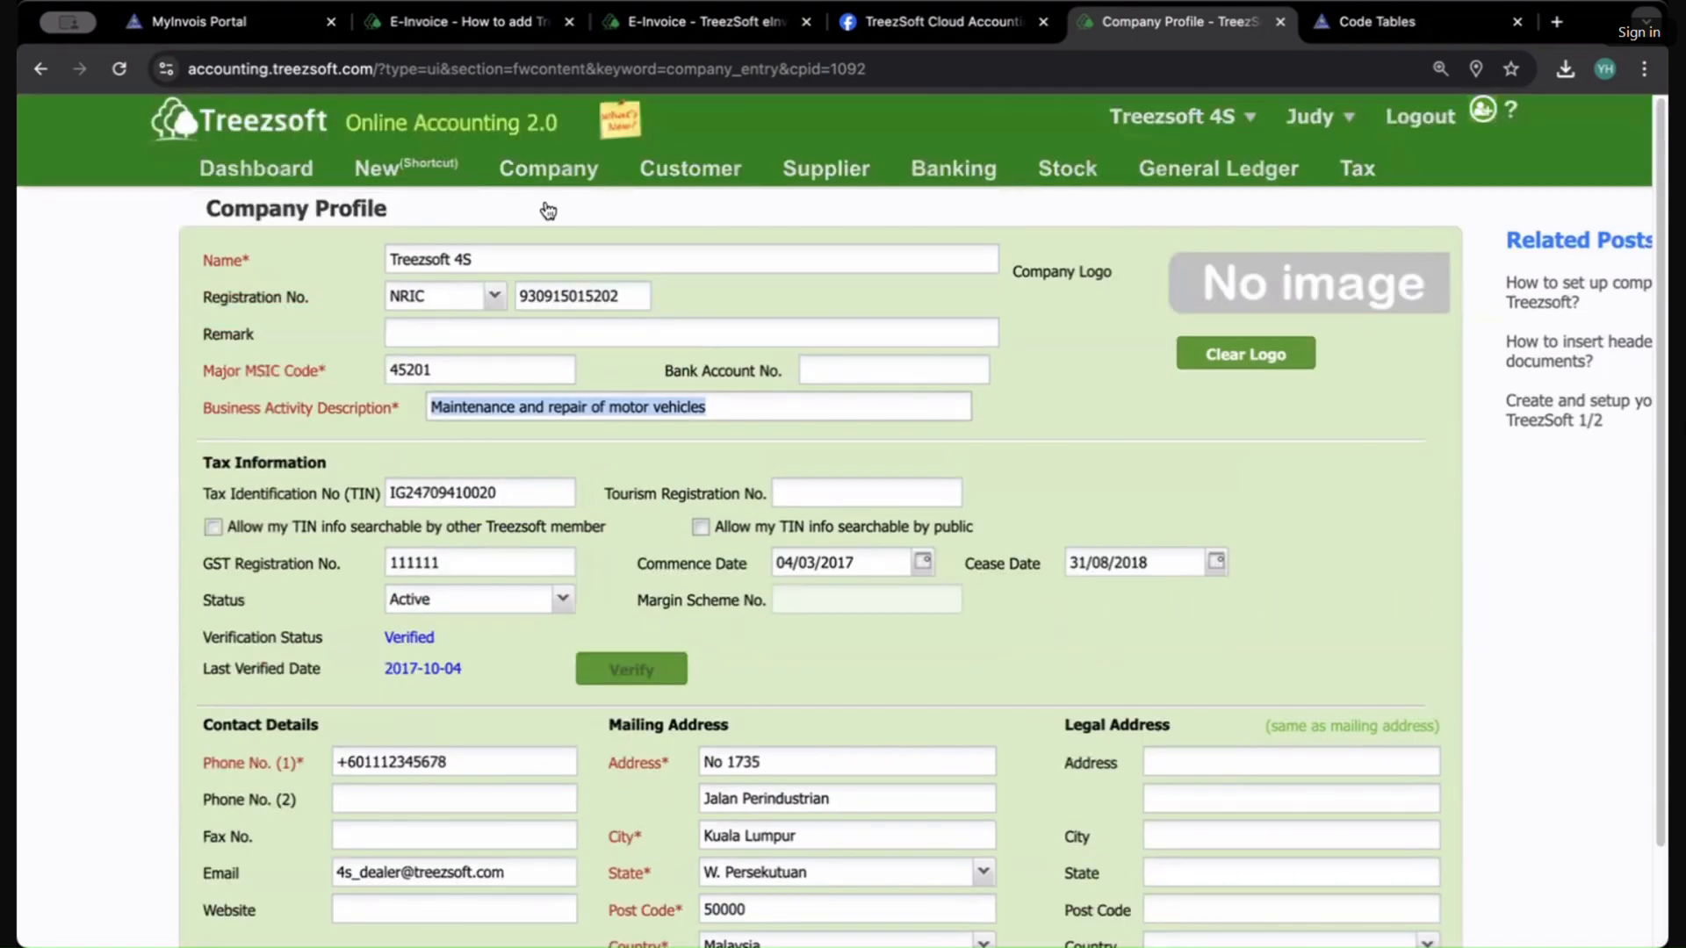
Step: Open the Integration page from the company settings and open the eInvoice integration settings
mouse_move(548, 176)
click(535, 826)
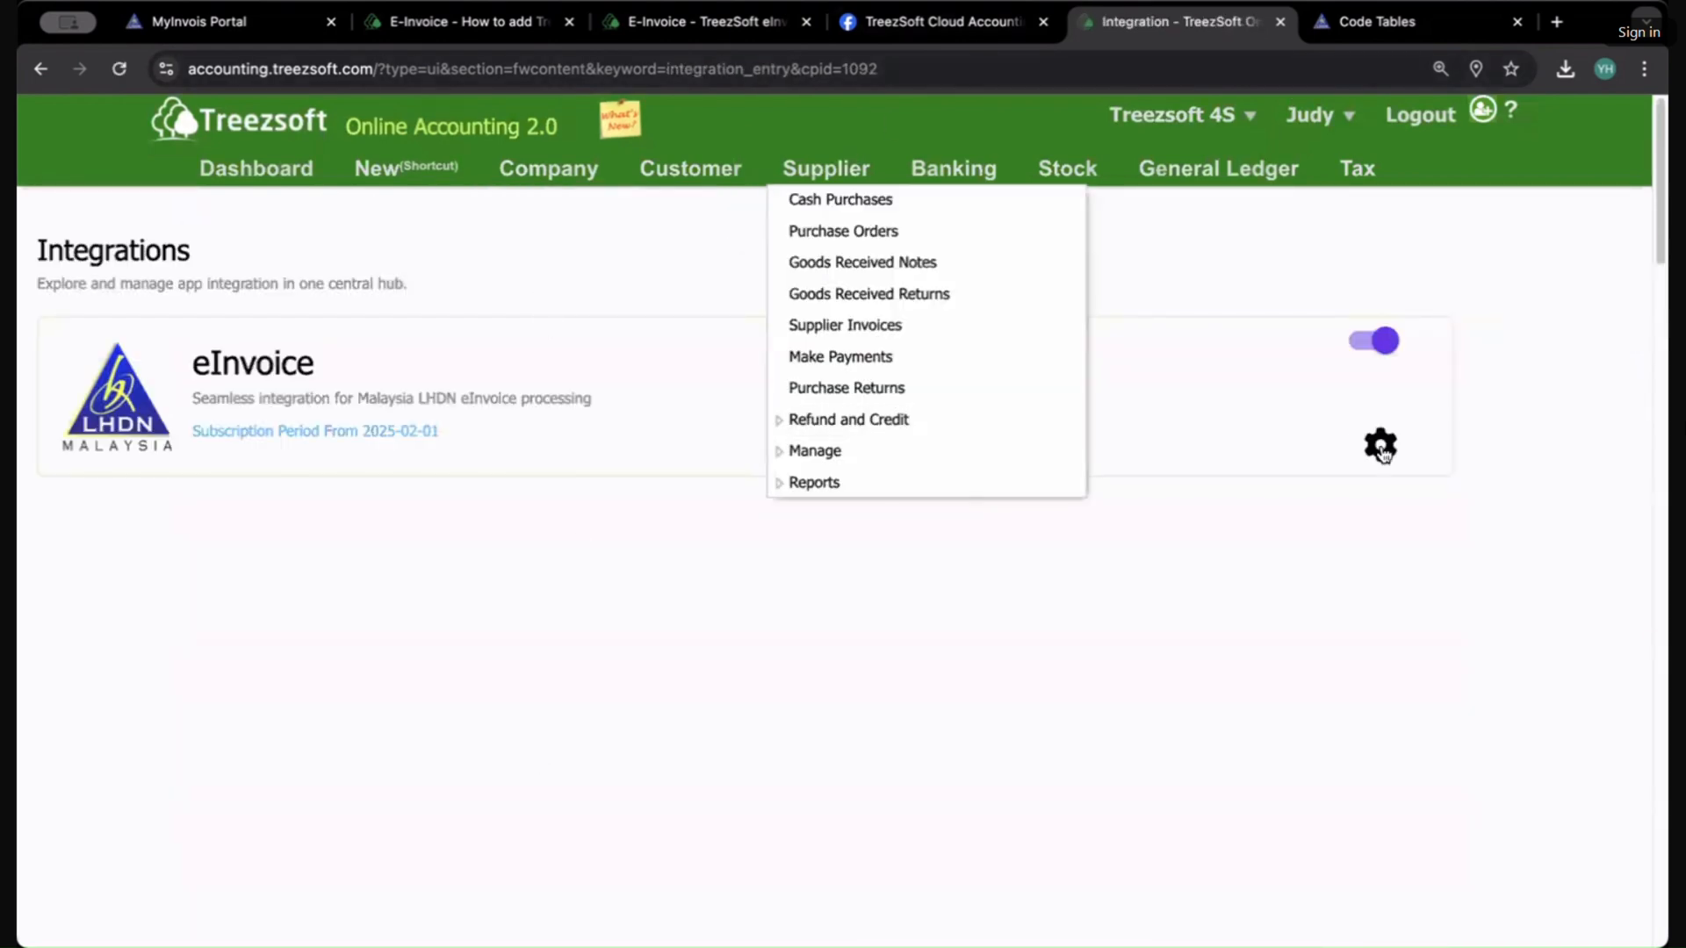
click(1380, 446)
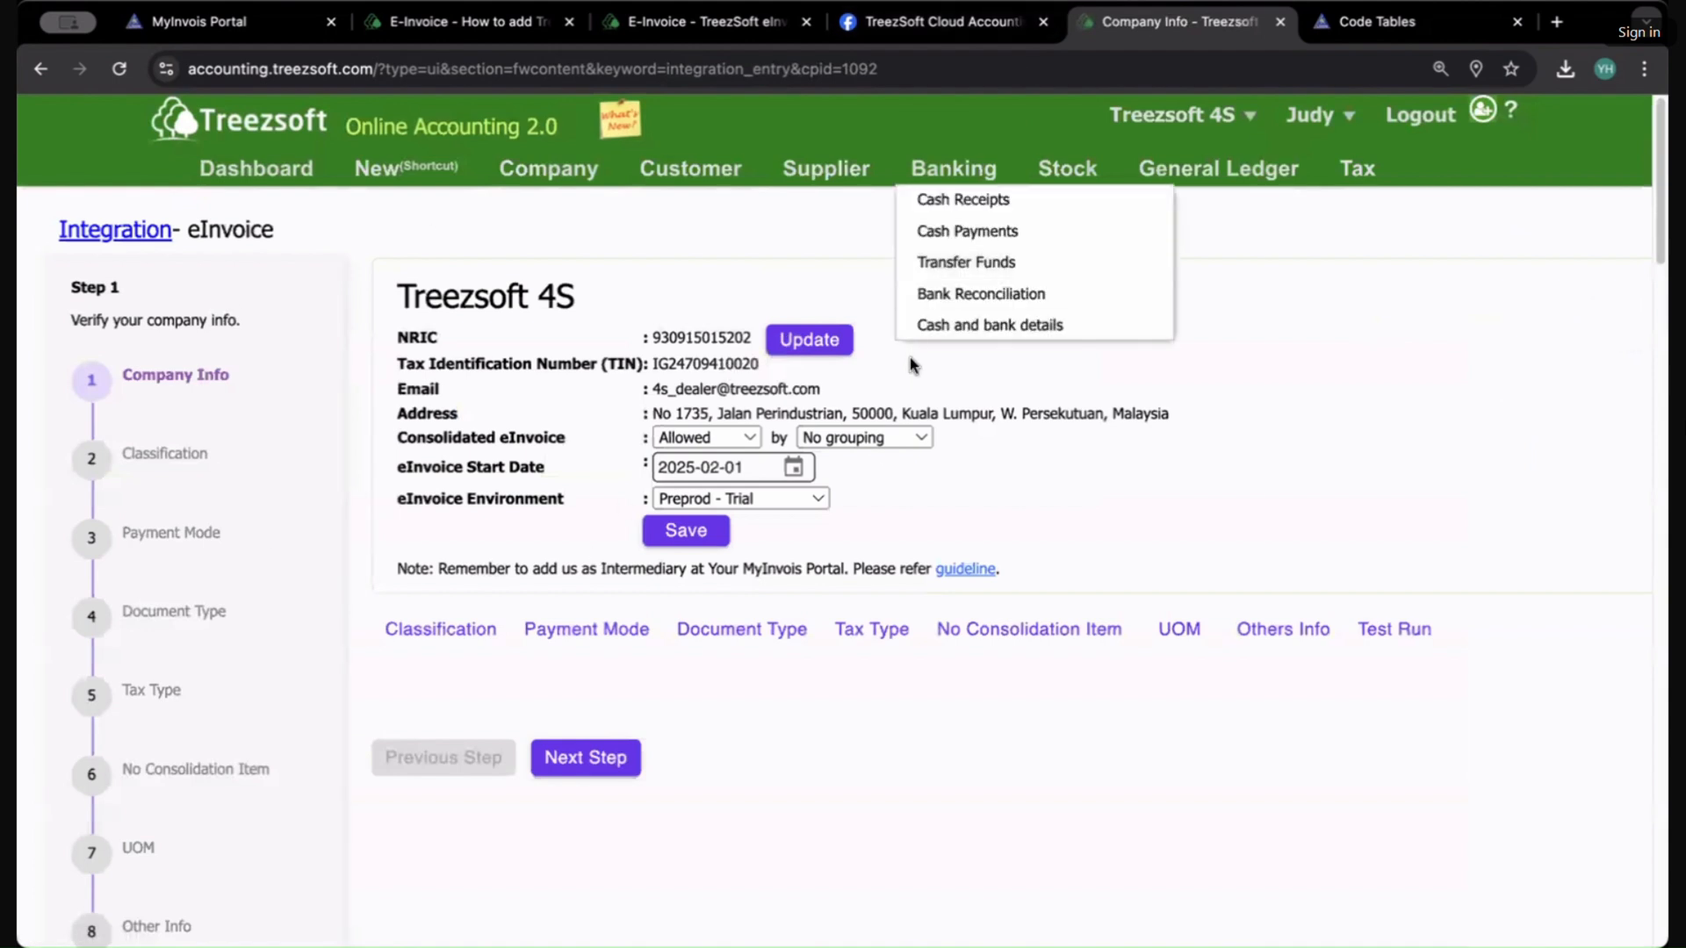
Step: Review the Consolidated eInvoice, grouping, eInvoice Start Date and eInvoice Environment options without changing them
drag(703, 393, 1108, 429)
click(1108, 428)
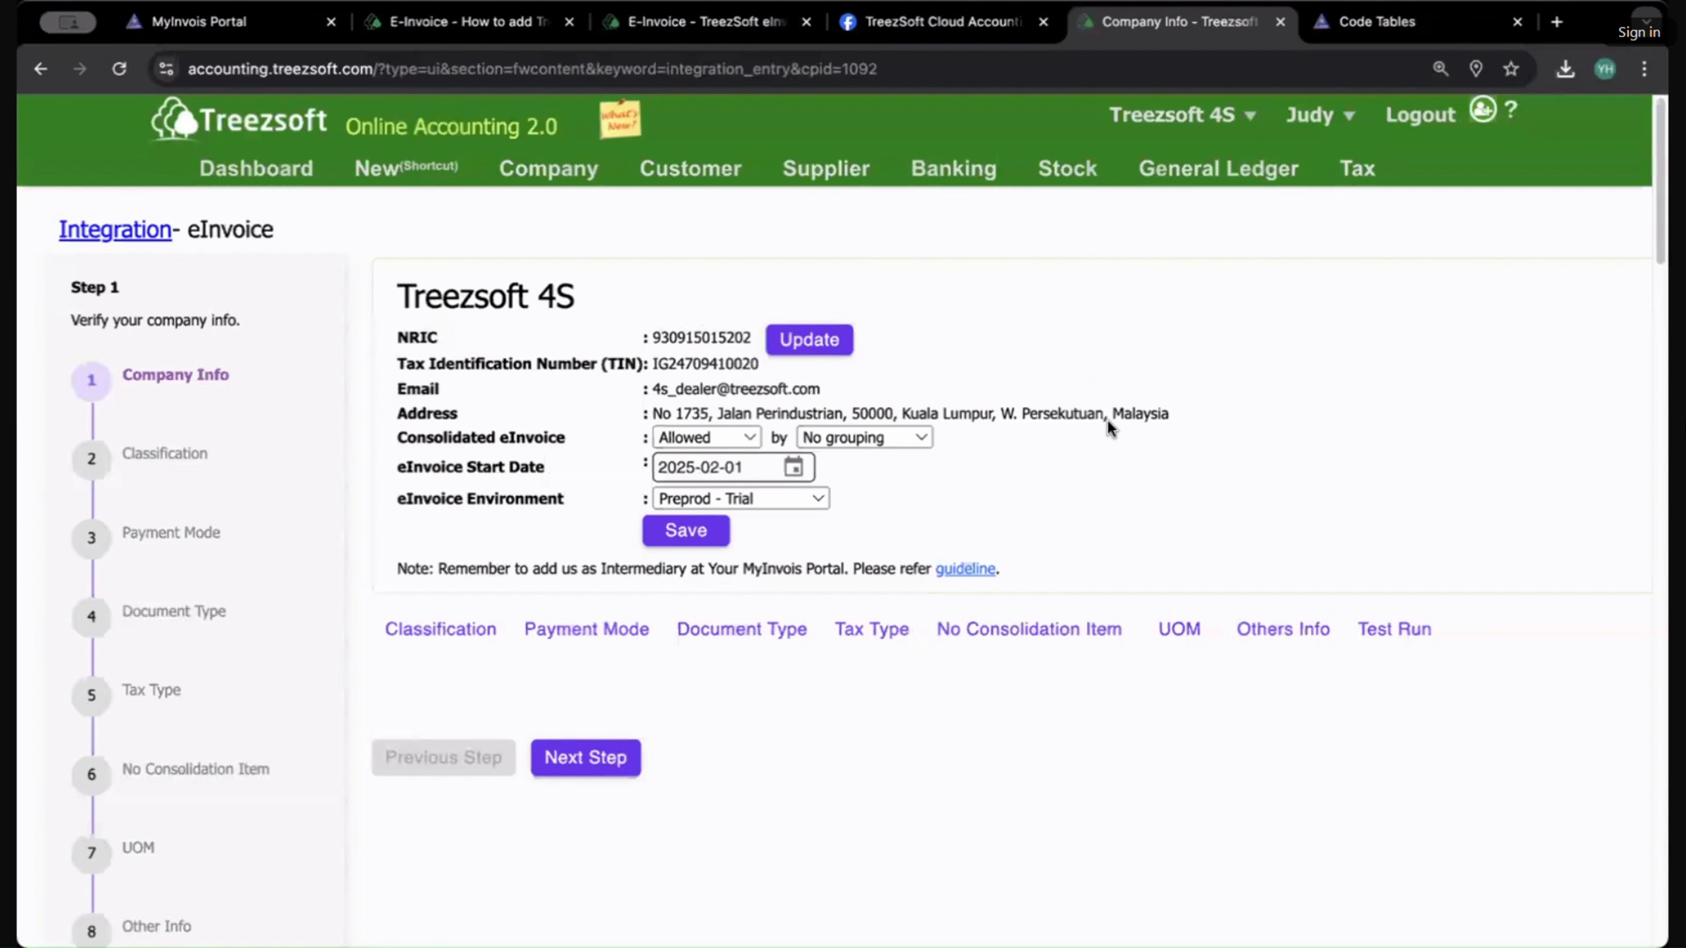
drag(436, 443, 516, 457)
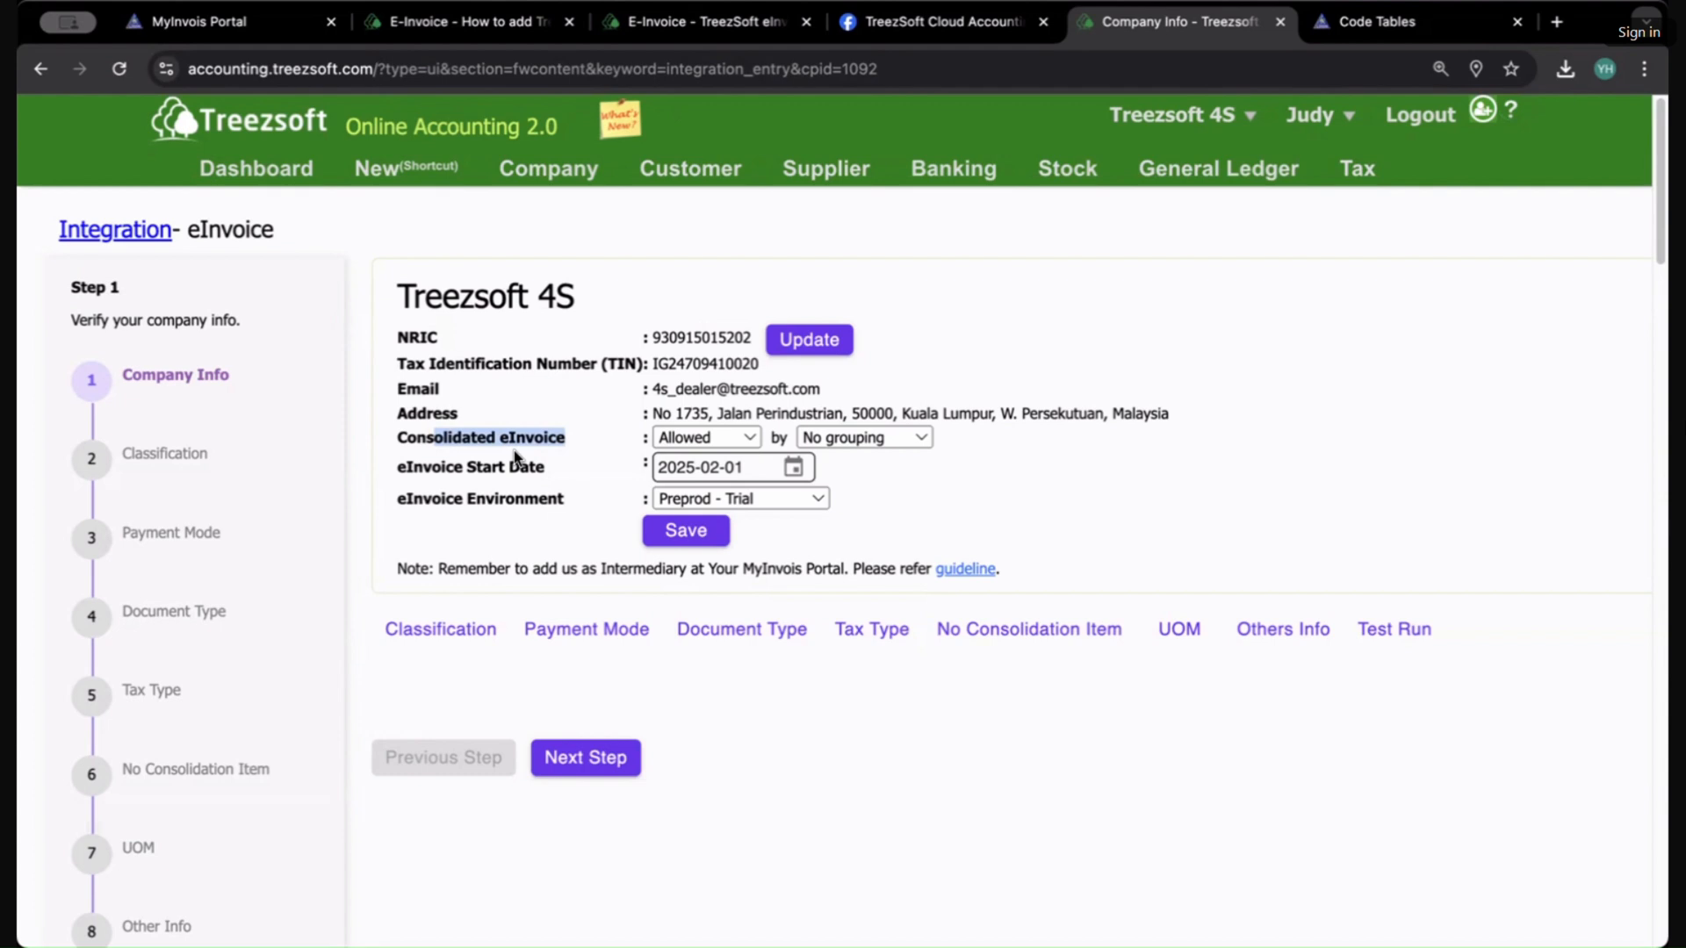
click(711, 438)
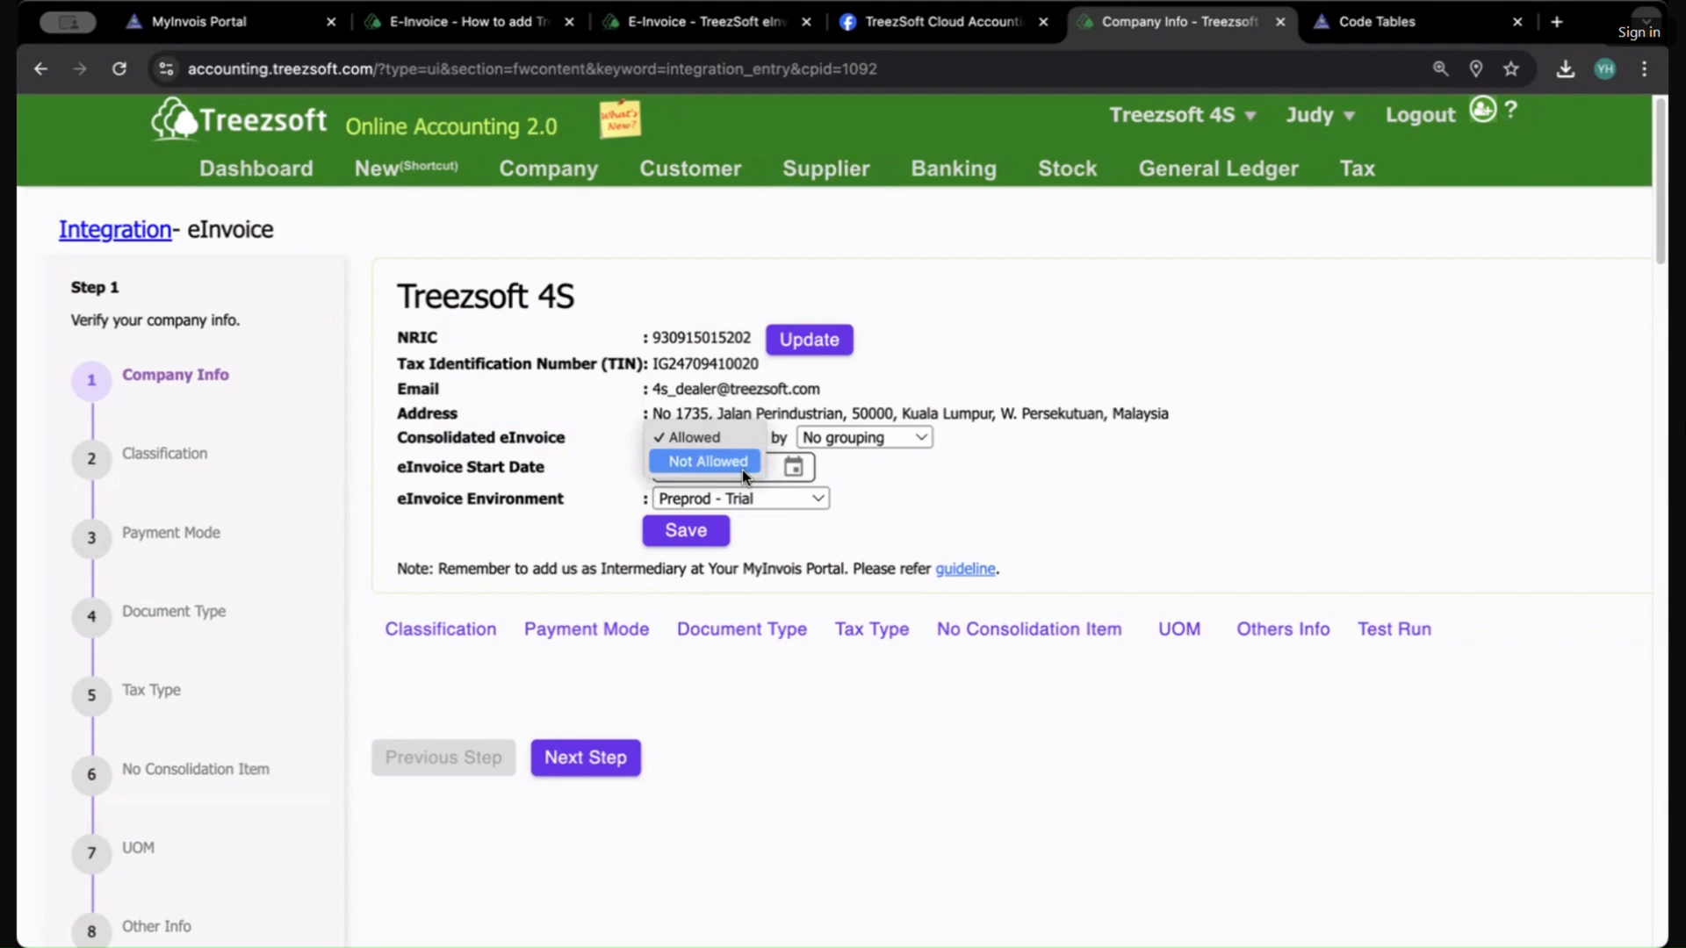
click(902, 485)
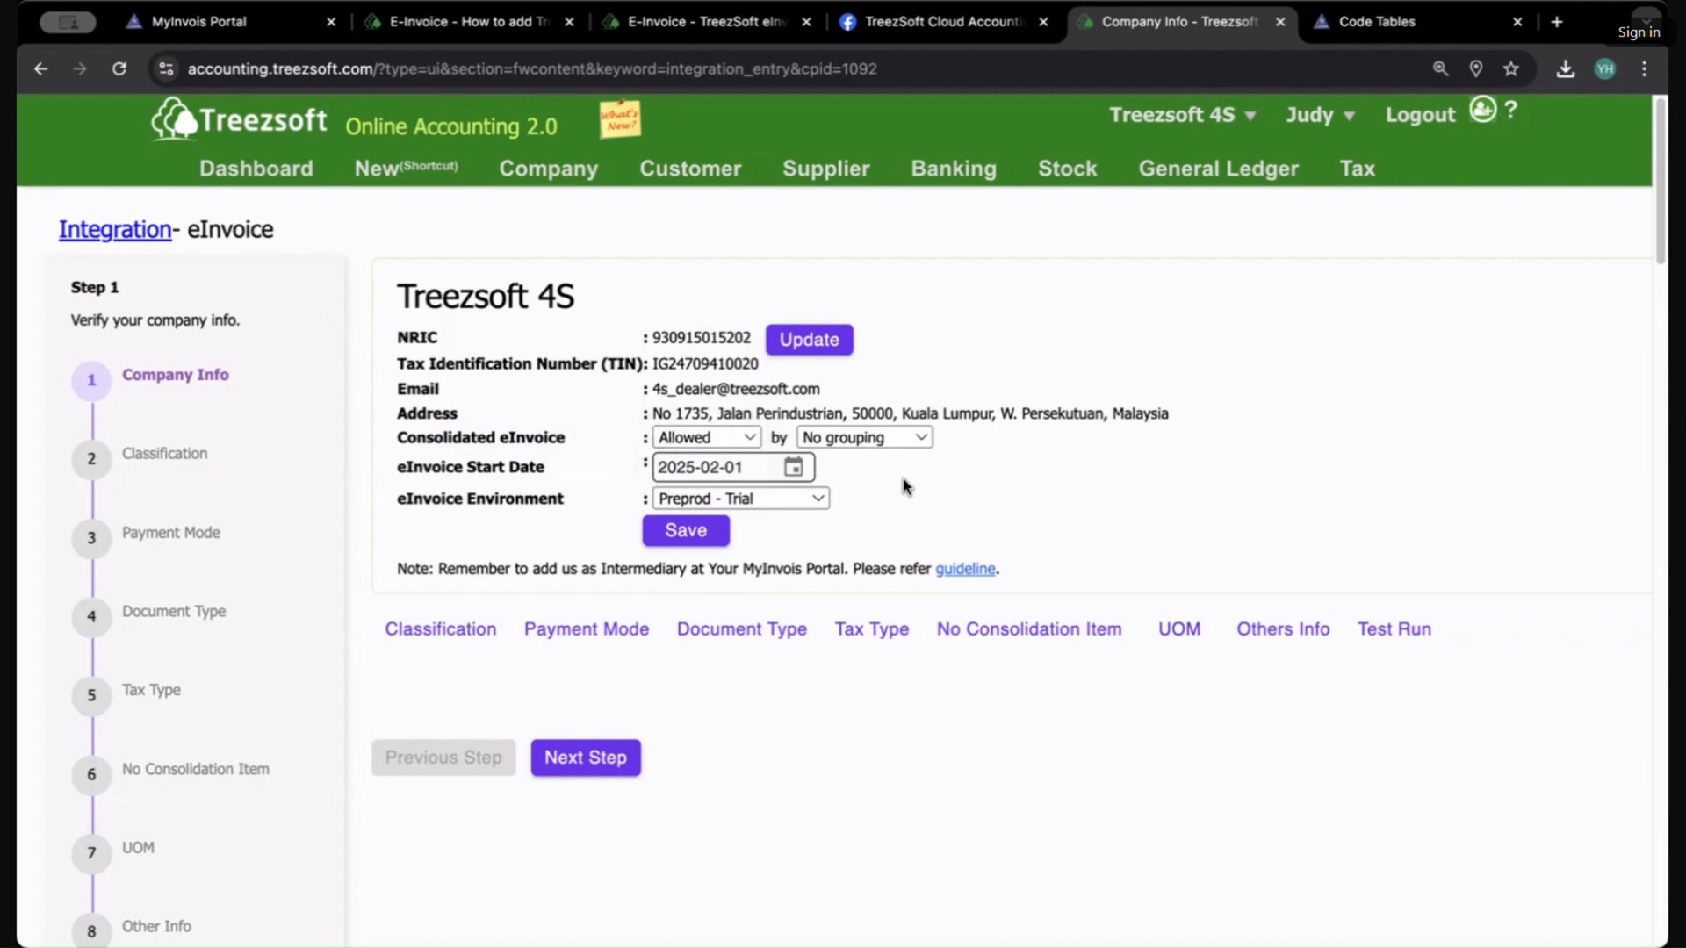
click(899, 439)
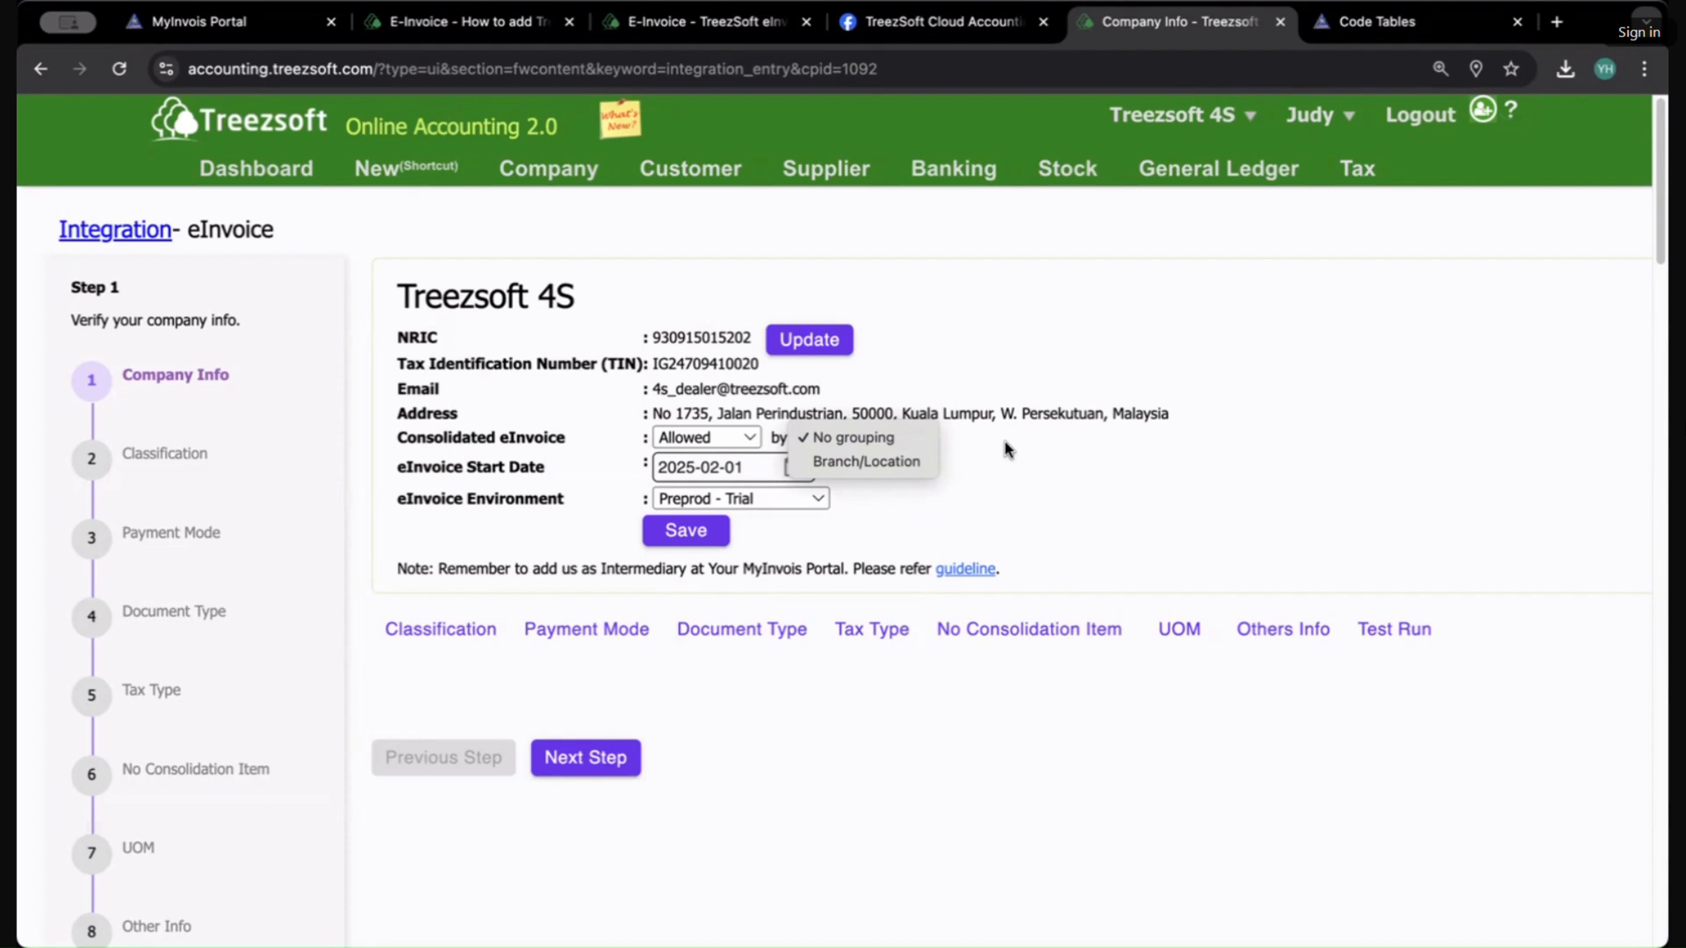
click(1008, 450)
click(891, 437)
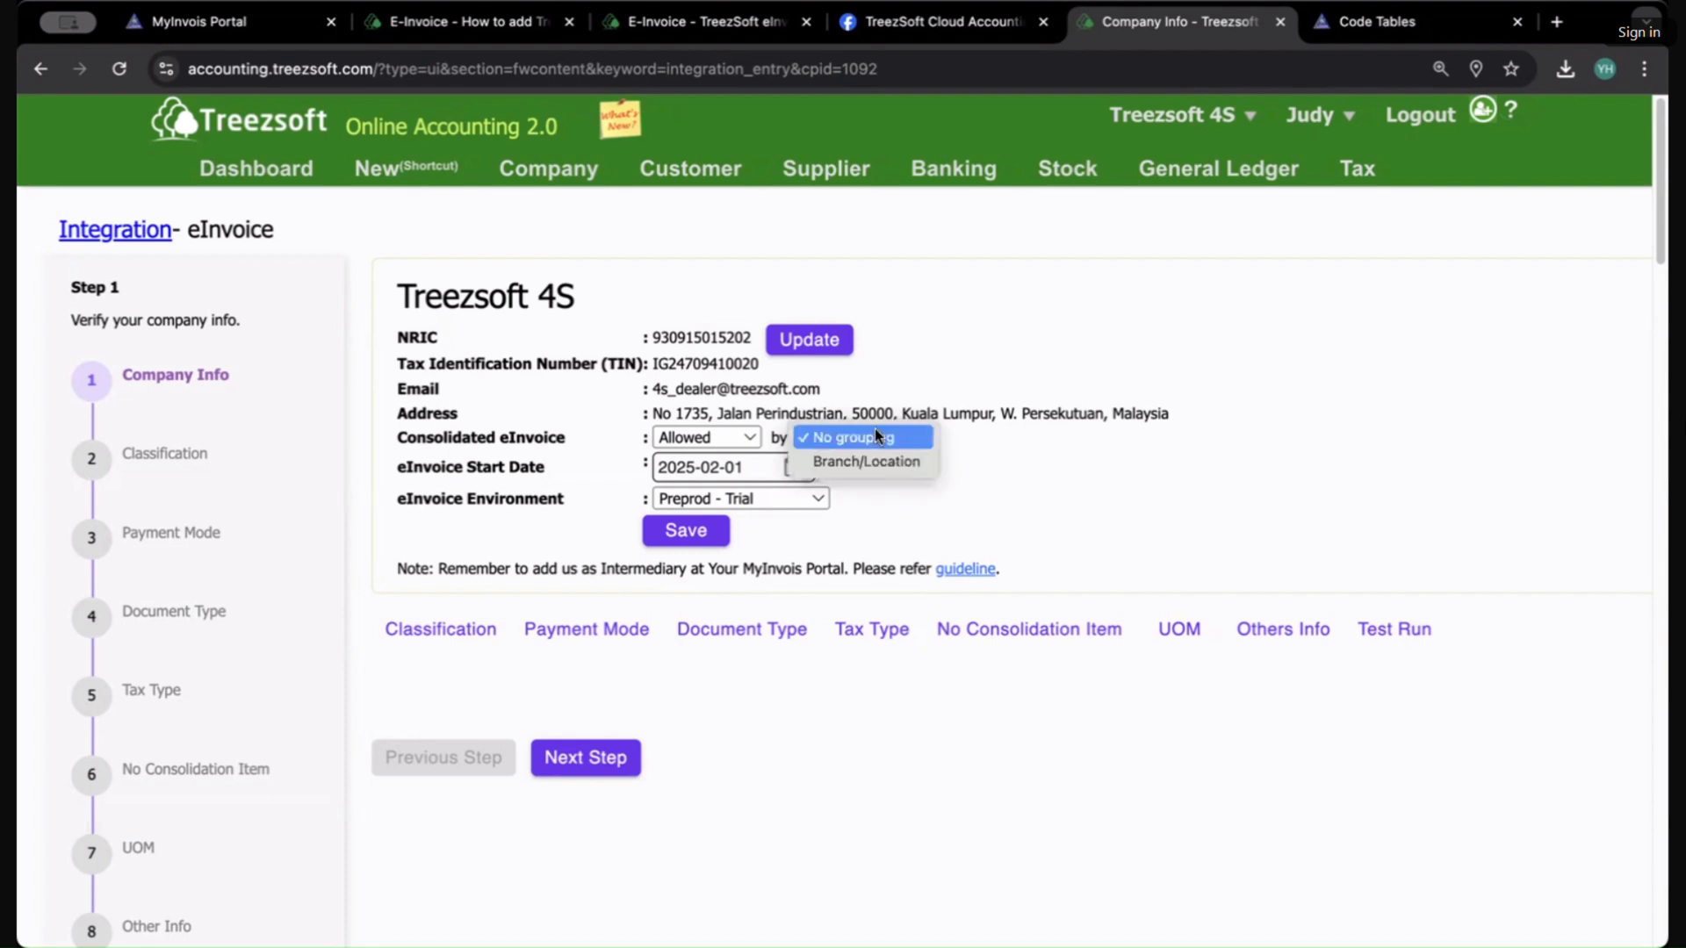
click(862, 439)
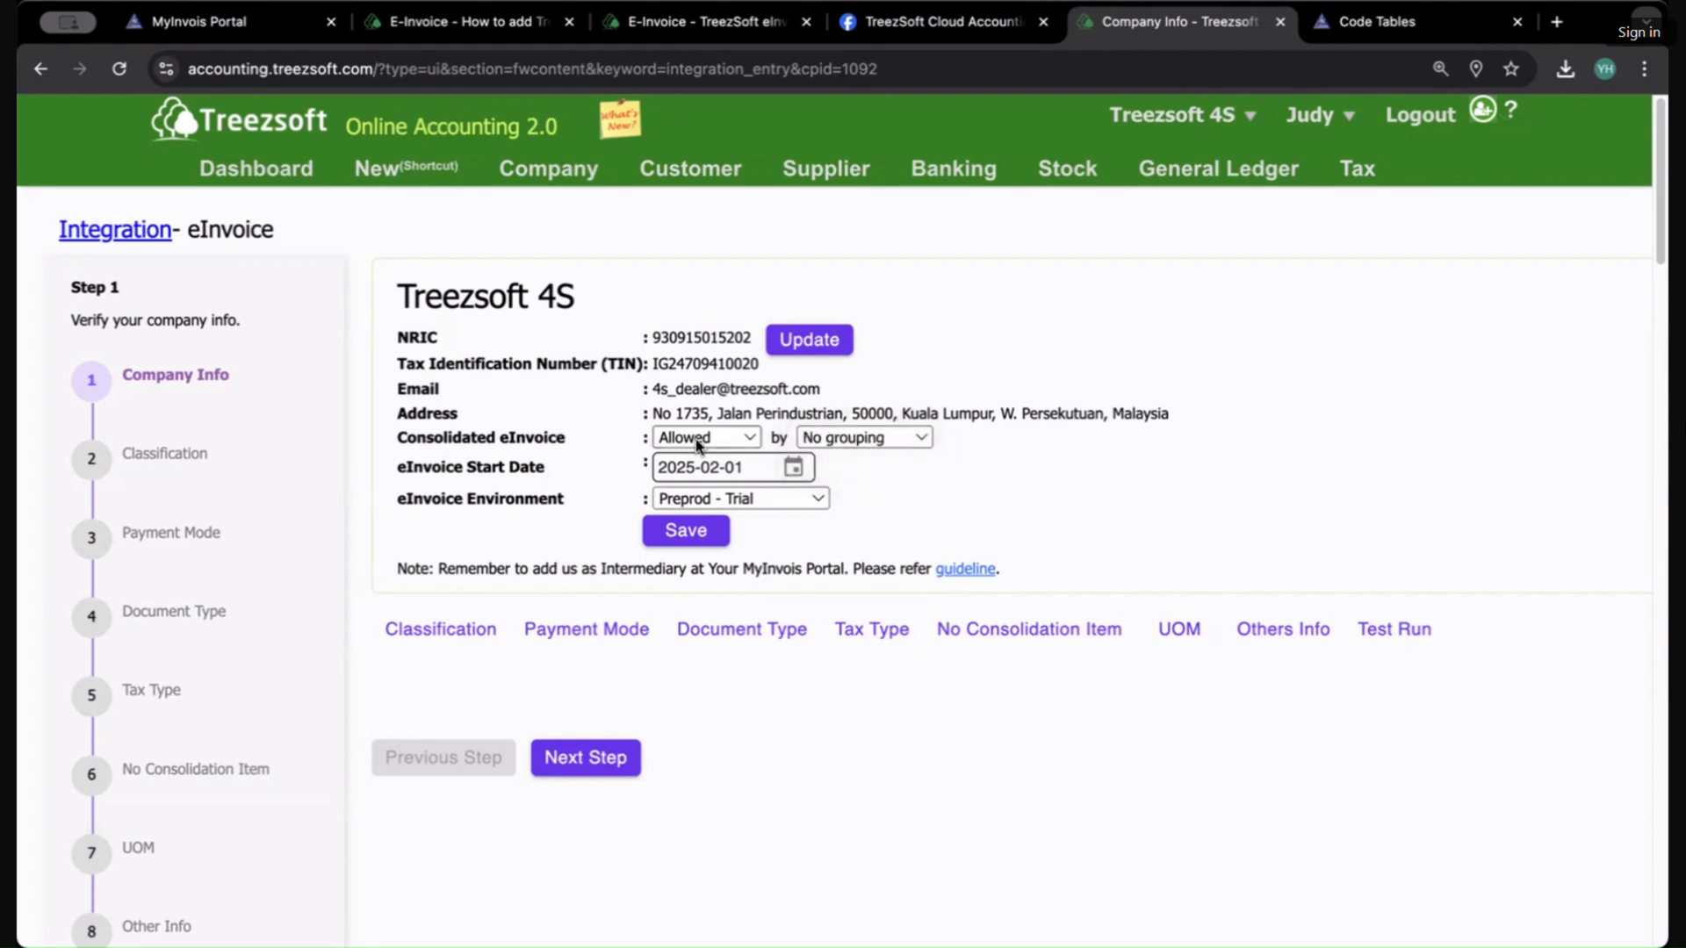
click(795, 467)
click(1037, 468)
click(735, 505)
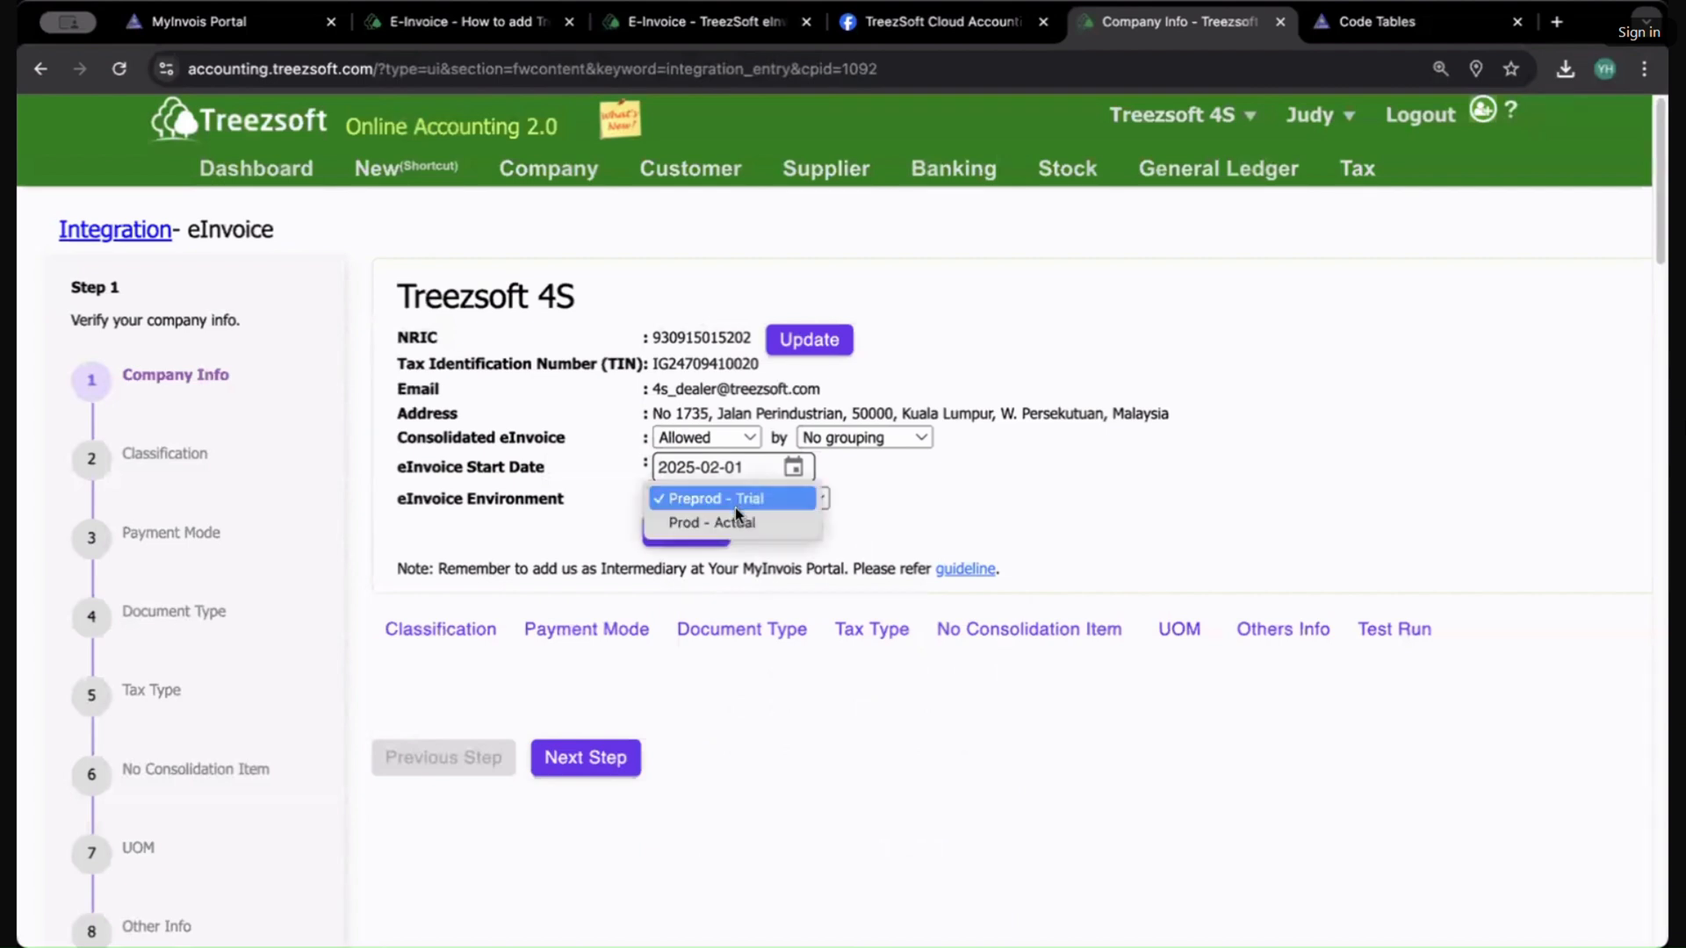
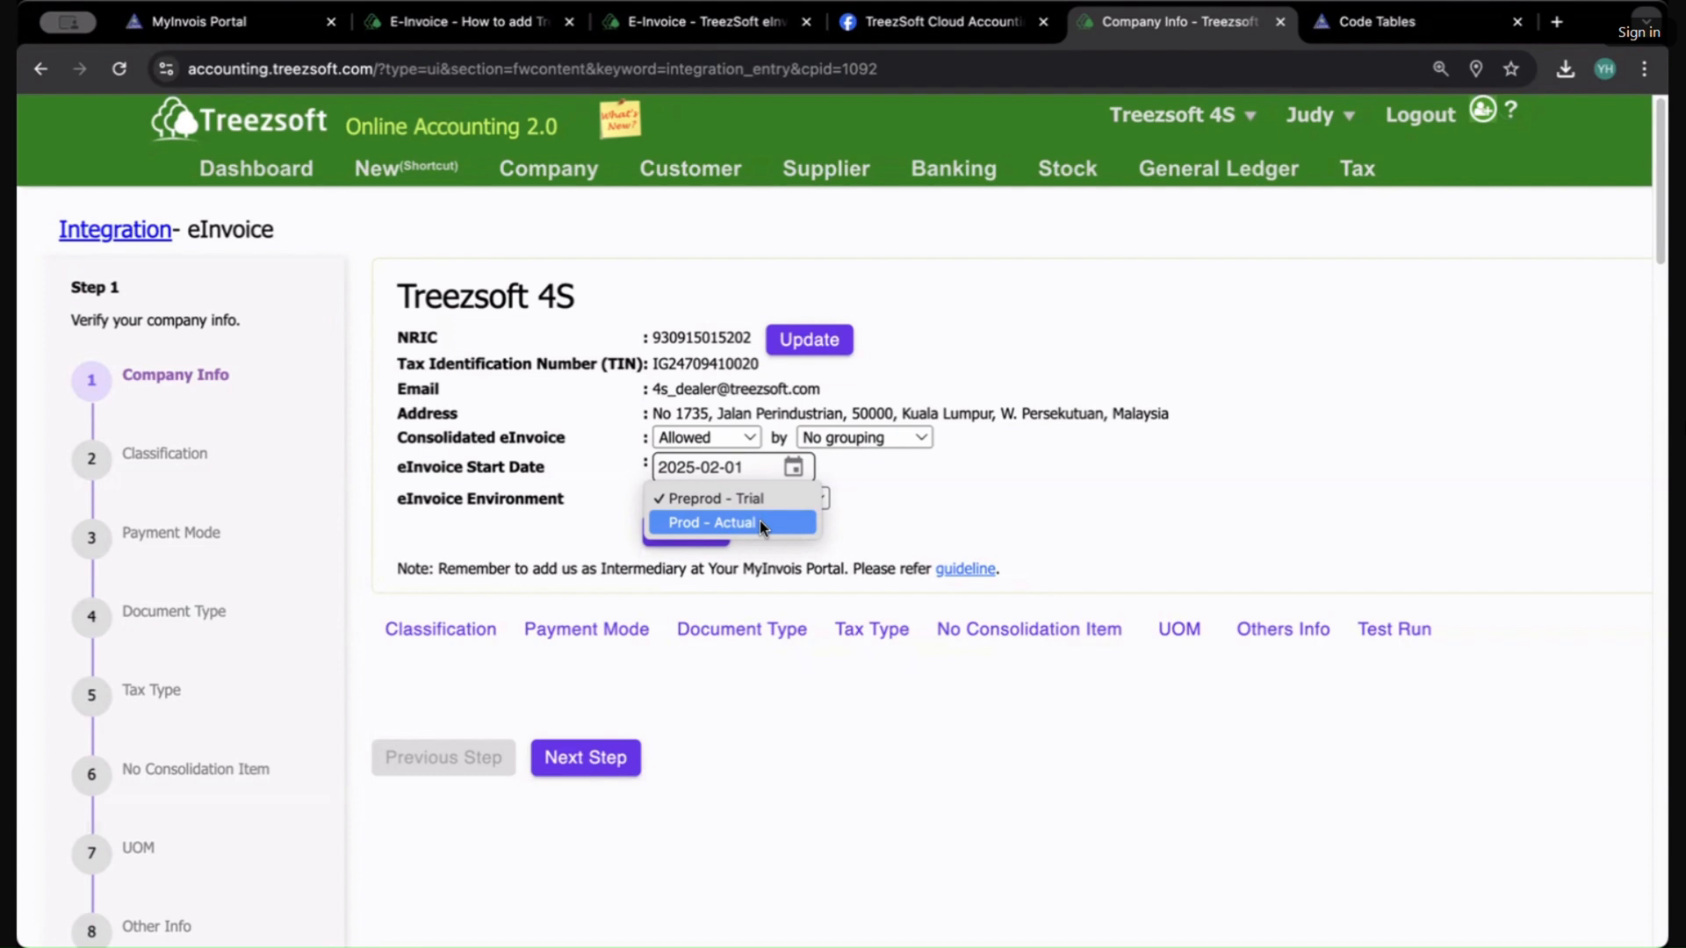
click(921, 532)
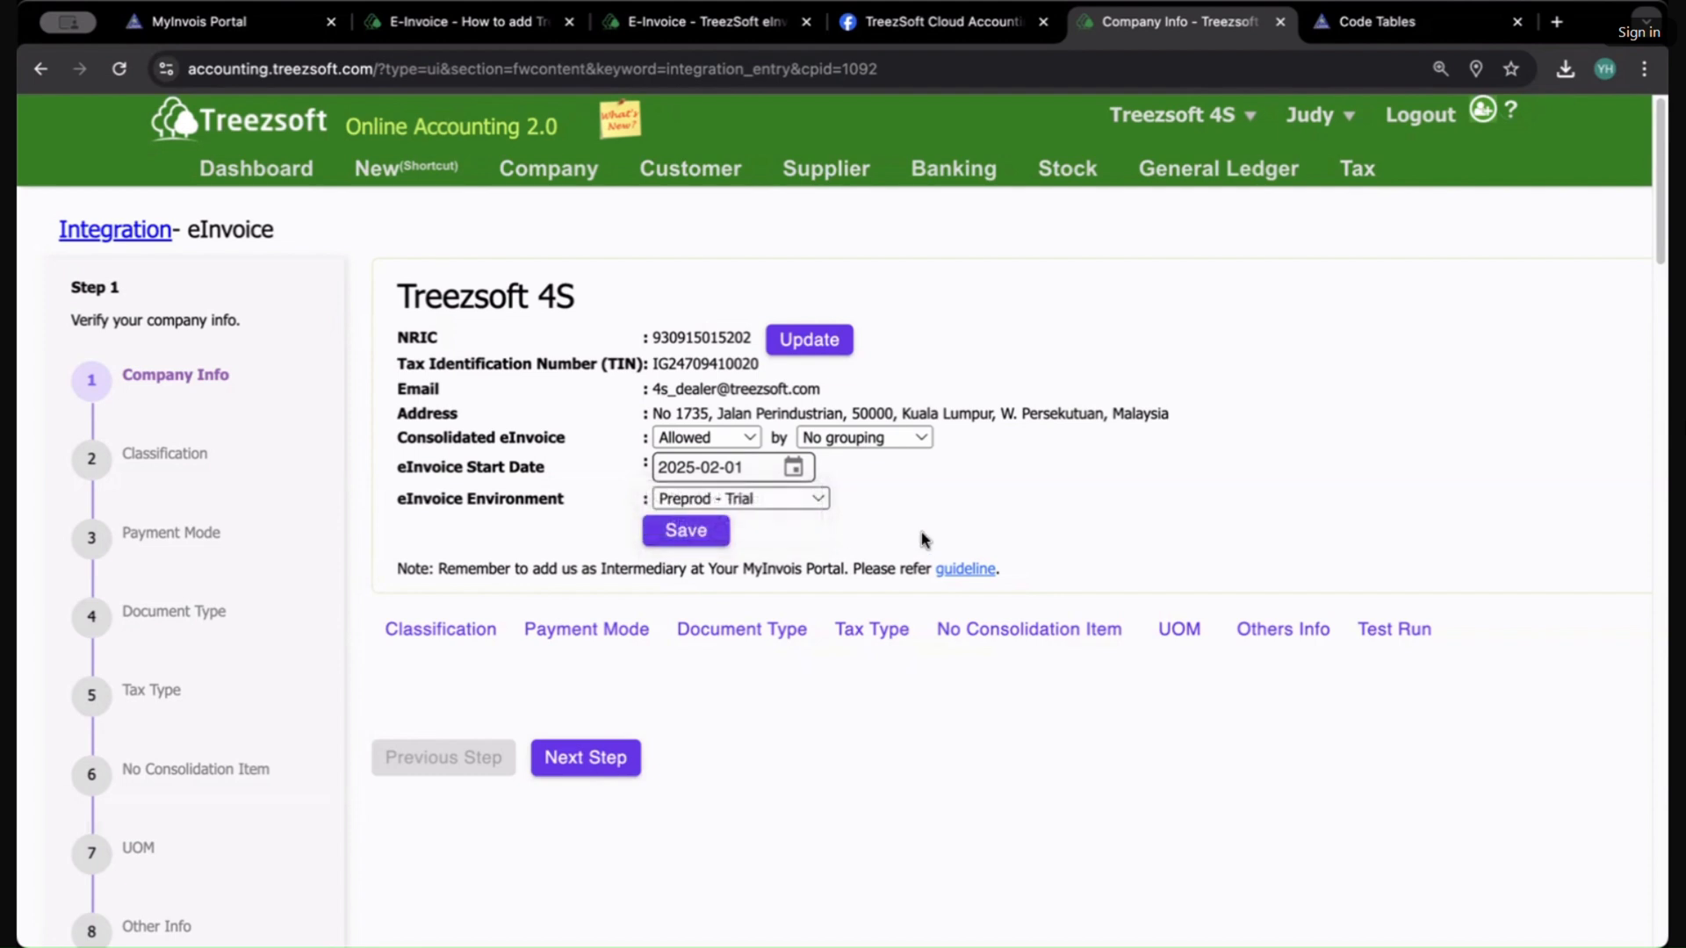
drag(426, 502, 477, 502)
click(782, 500)
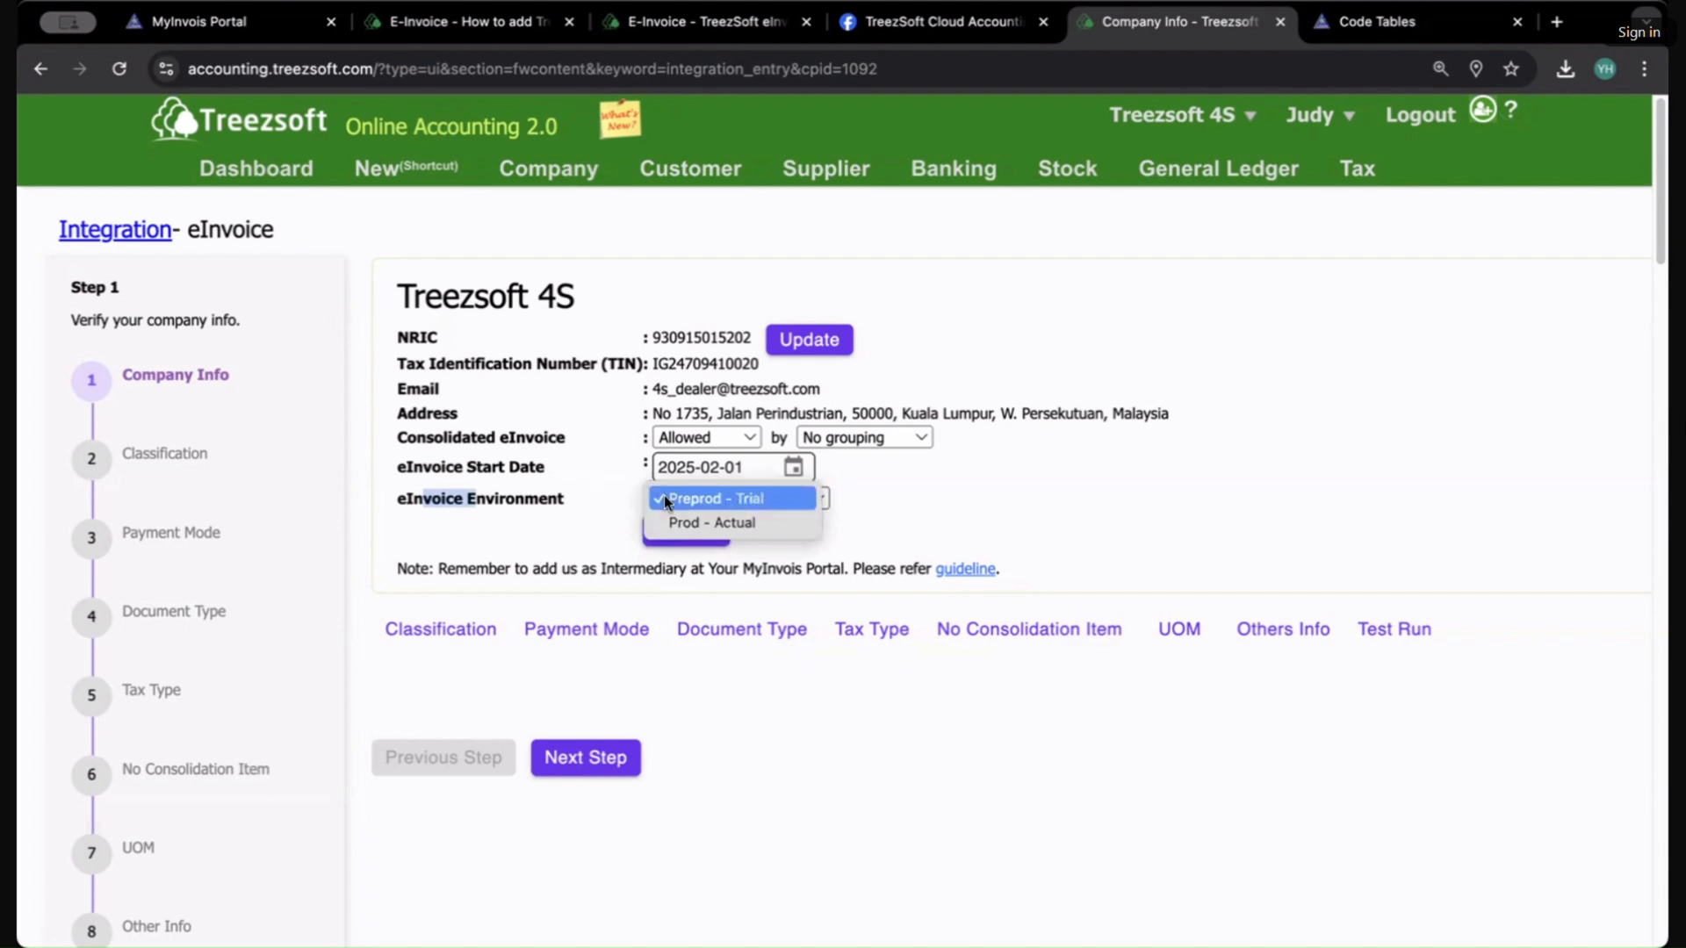
click(940, 506)
scroll(952, 502, down, 1)
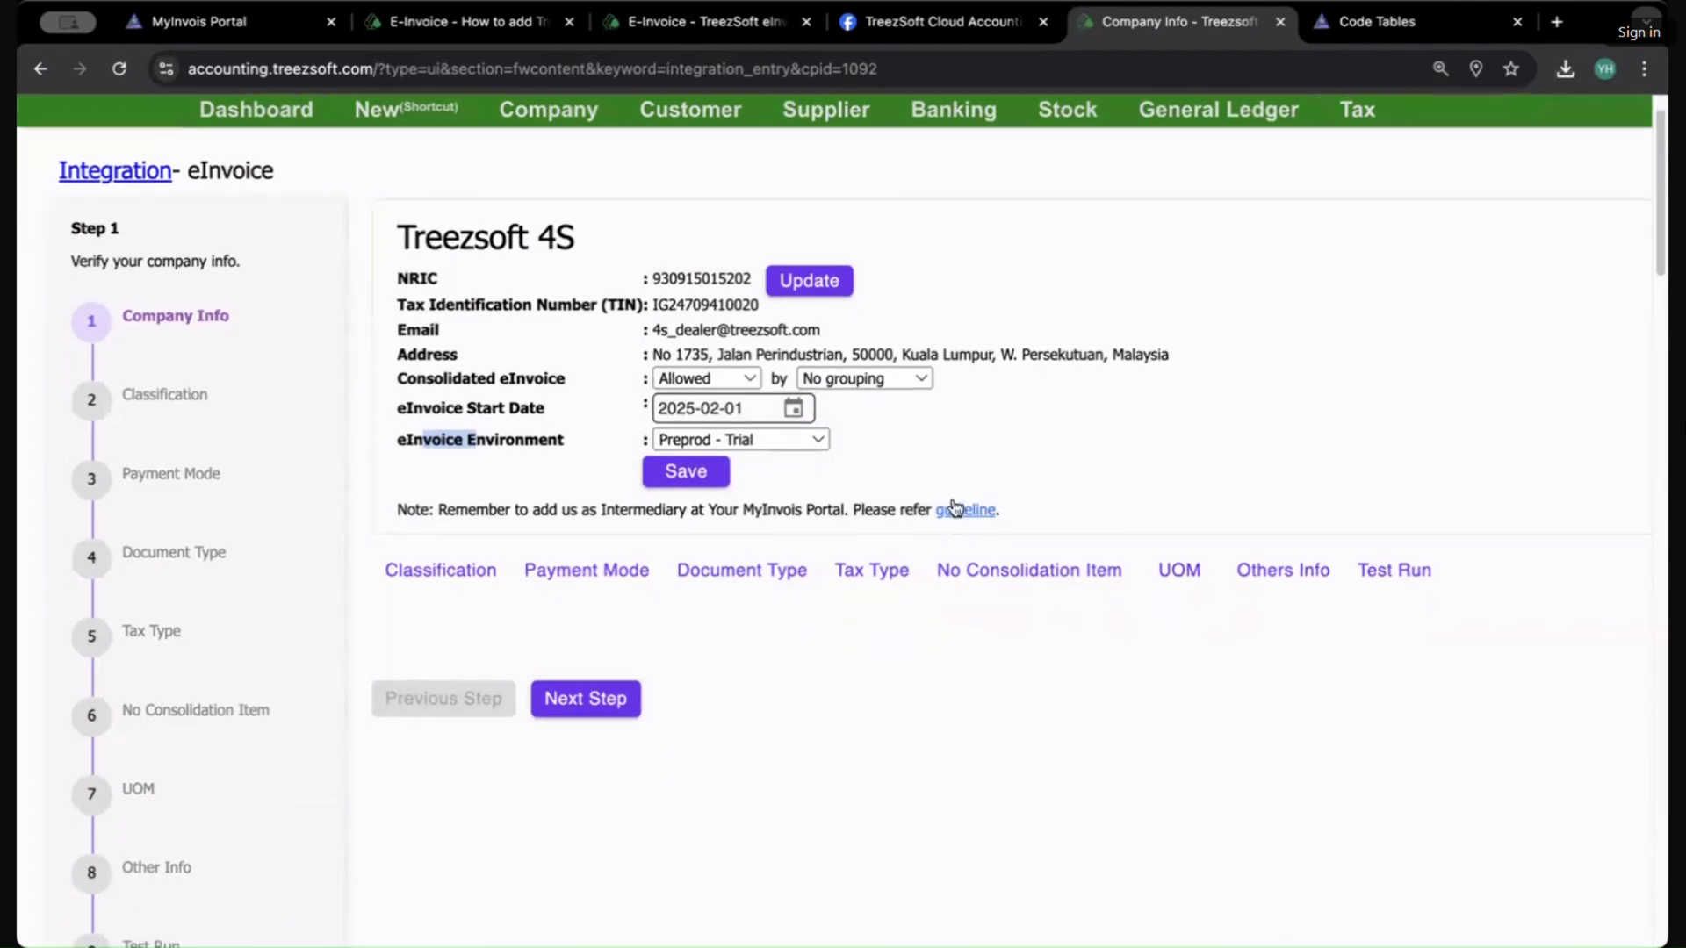
Step: Open the intermediary guideline article from the note and read through its steps for adding Treezsoft as intermediary in MyInvois
right_click(963, 519)
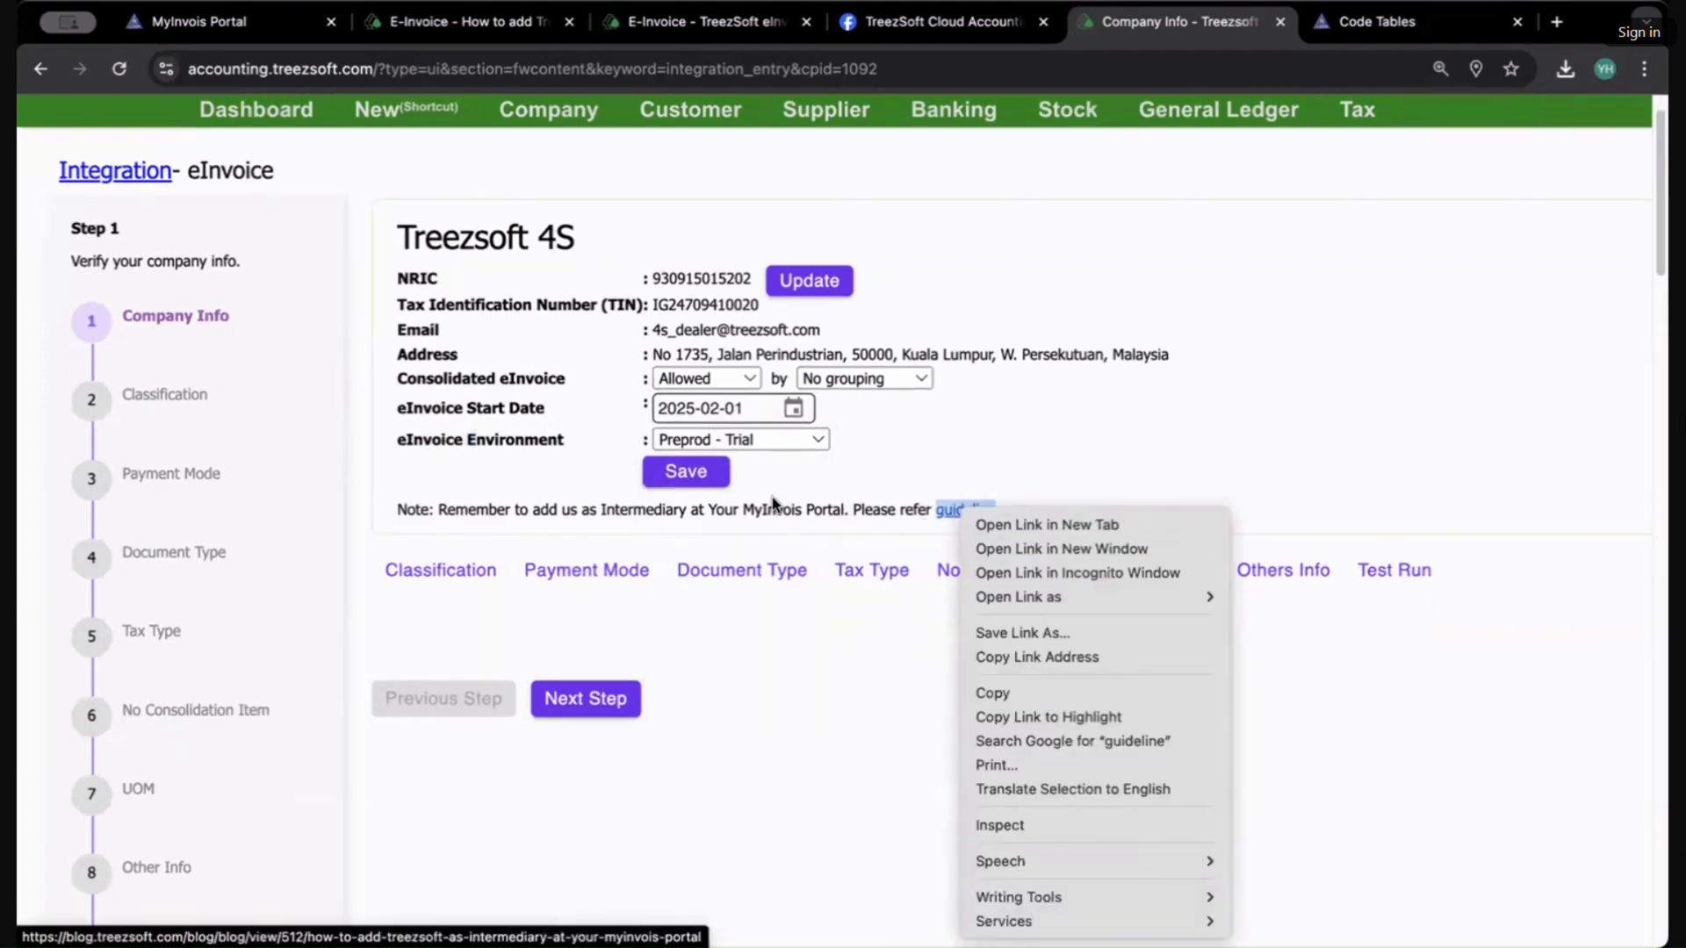
drag(617, 510, 435, 509)
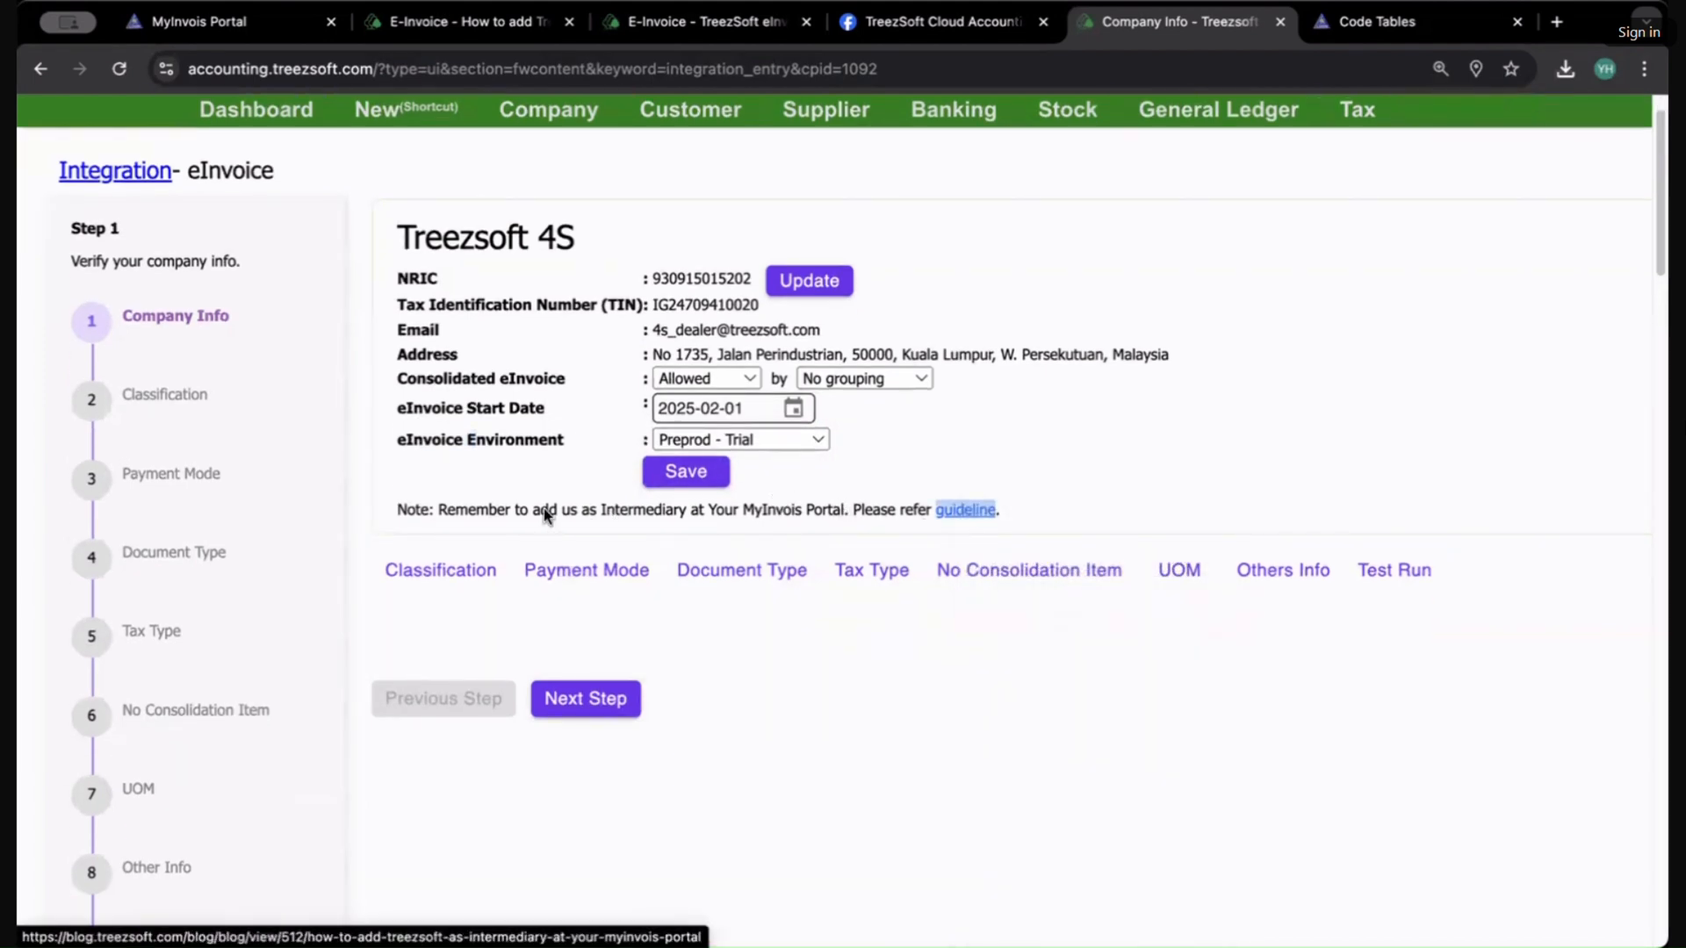
click(707, 513)
drag(653, 513, 687, 514)
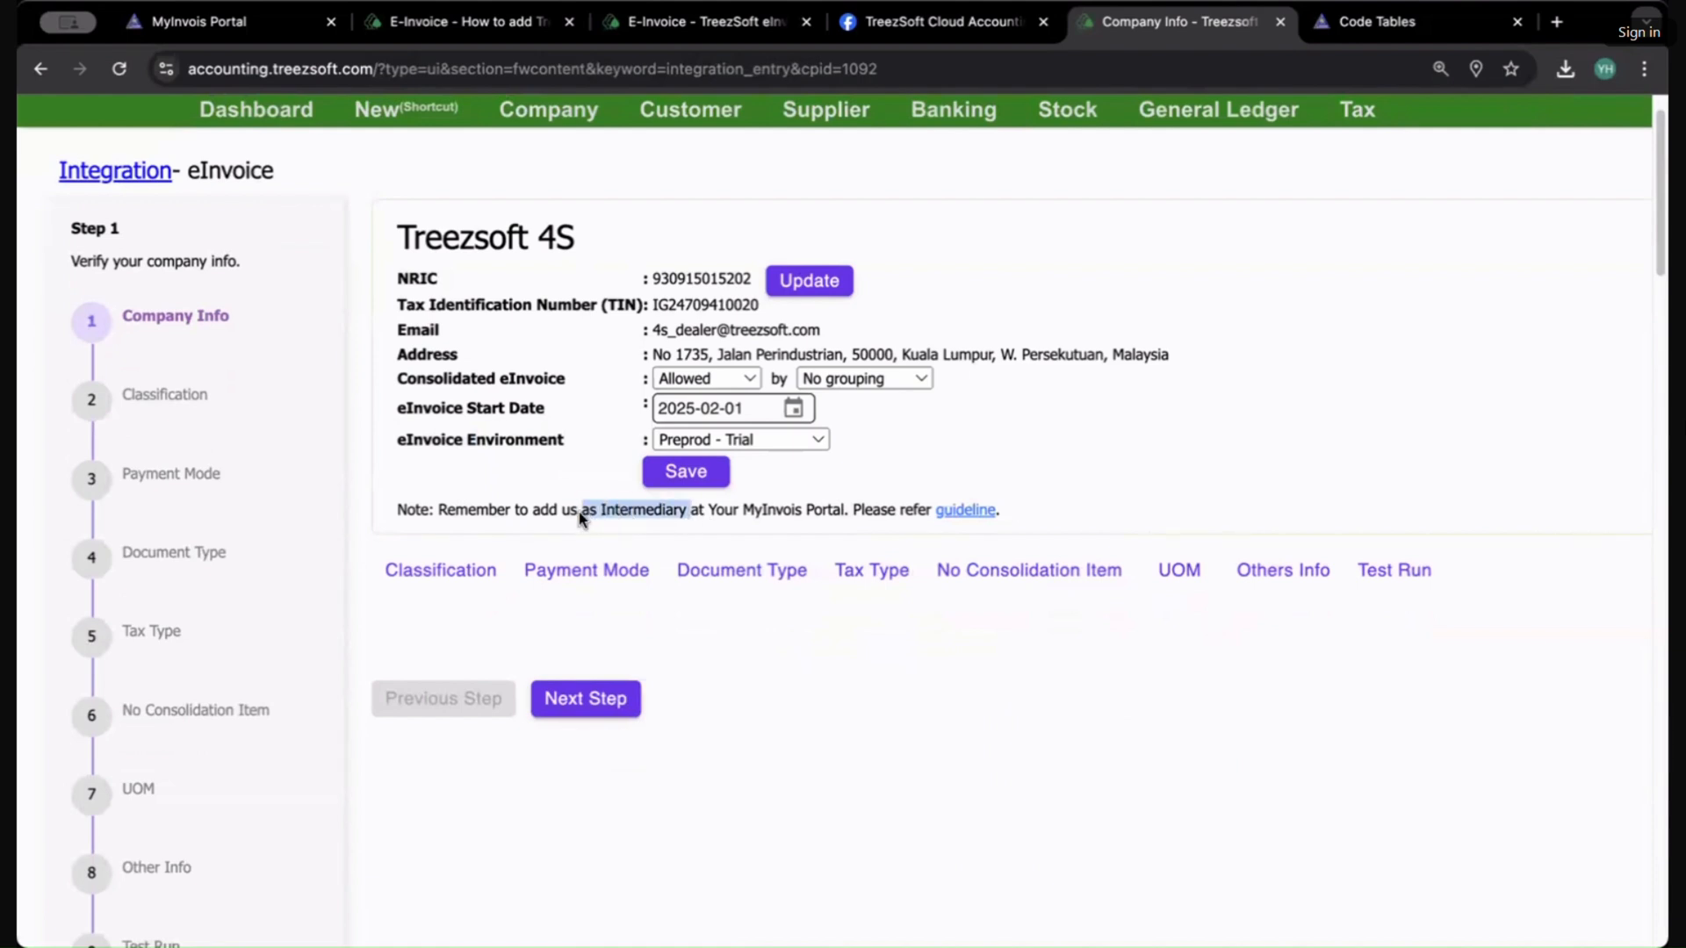
click(593, 110)
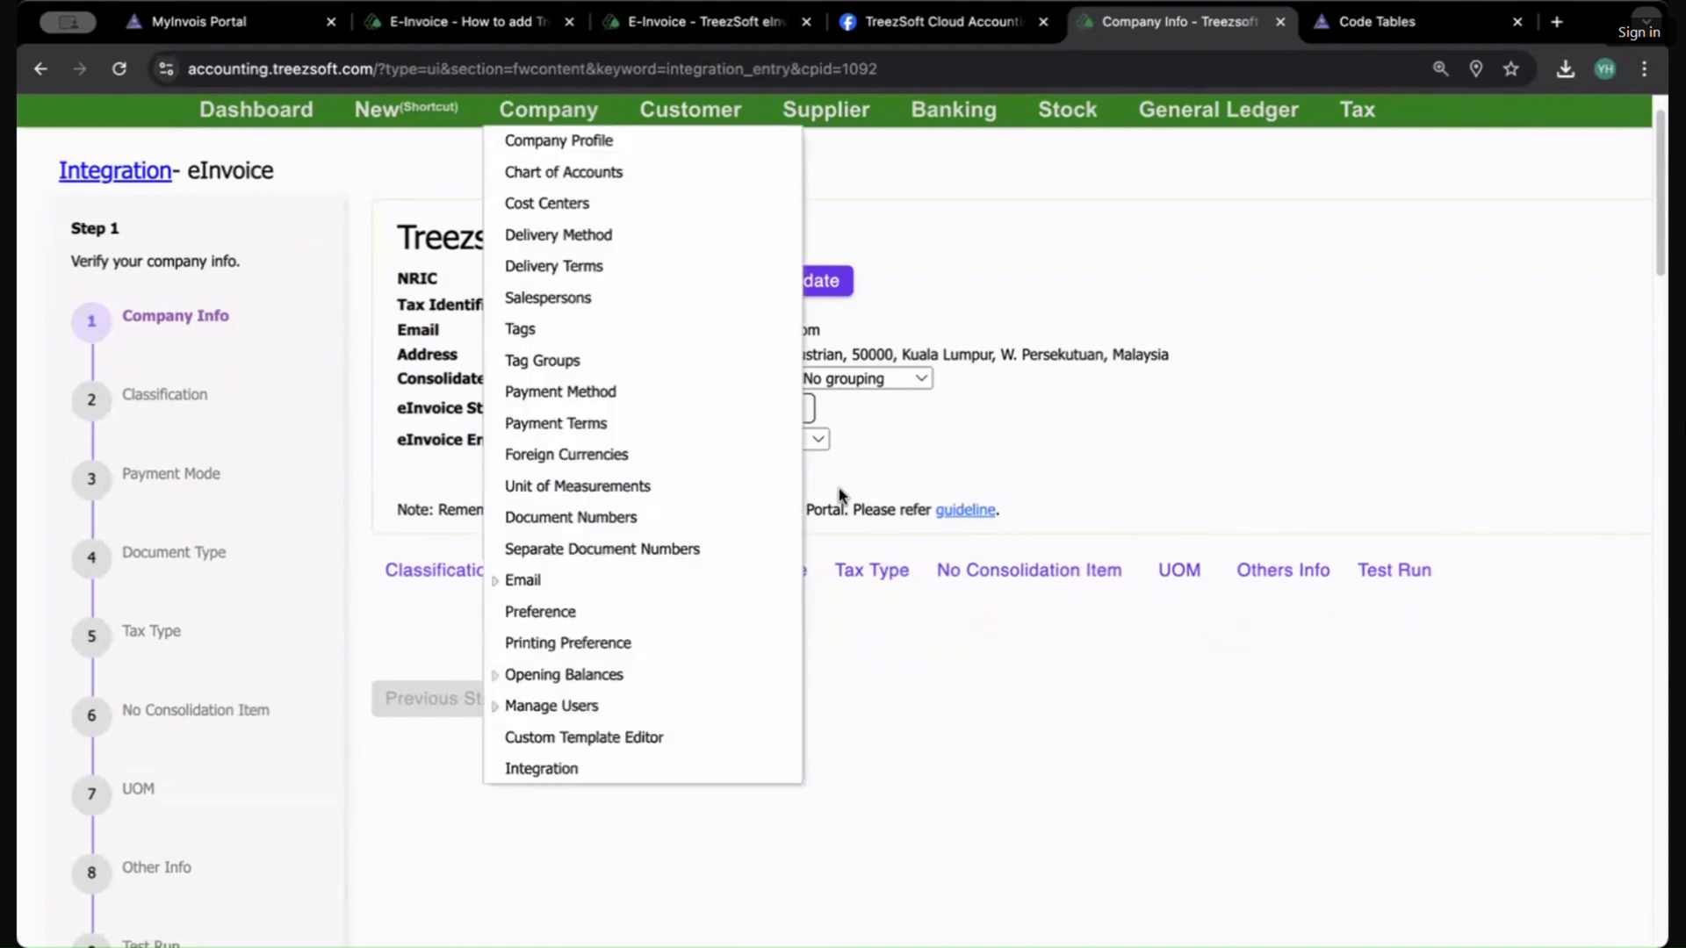
click(966, 512)
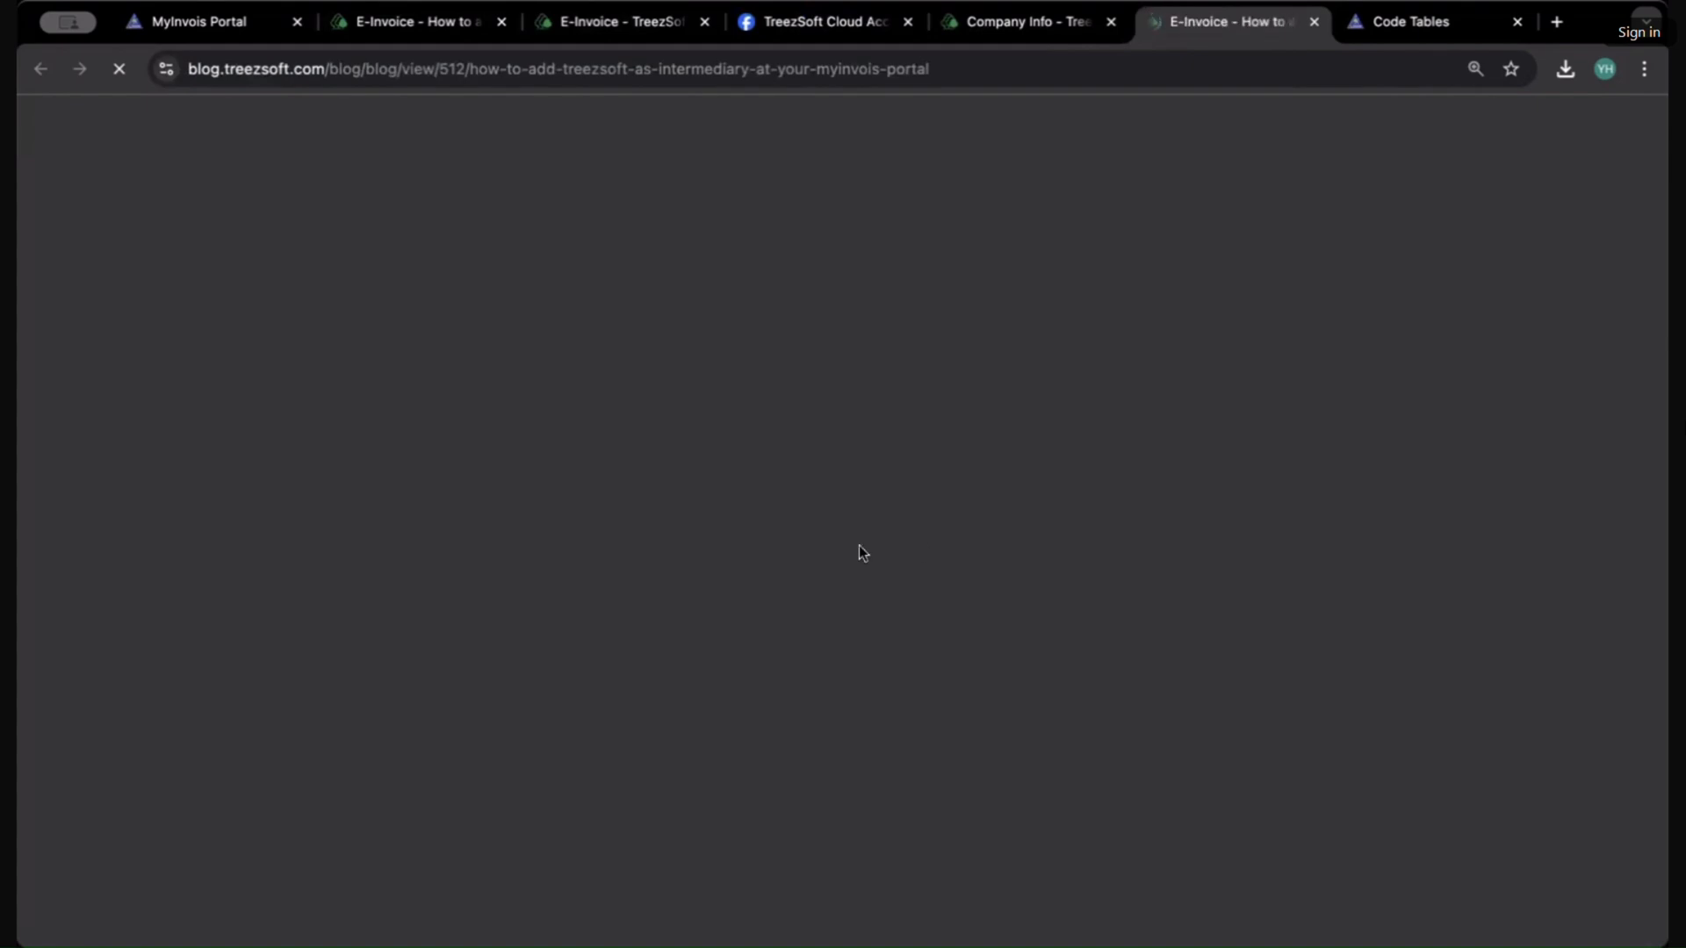
scroll(678, 601, down, 5)
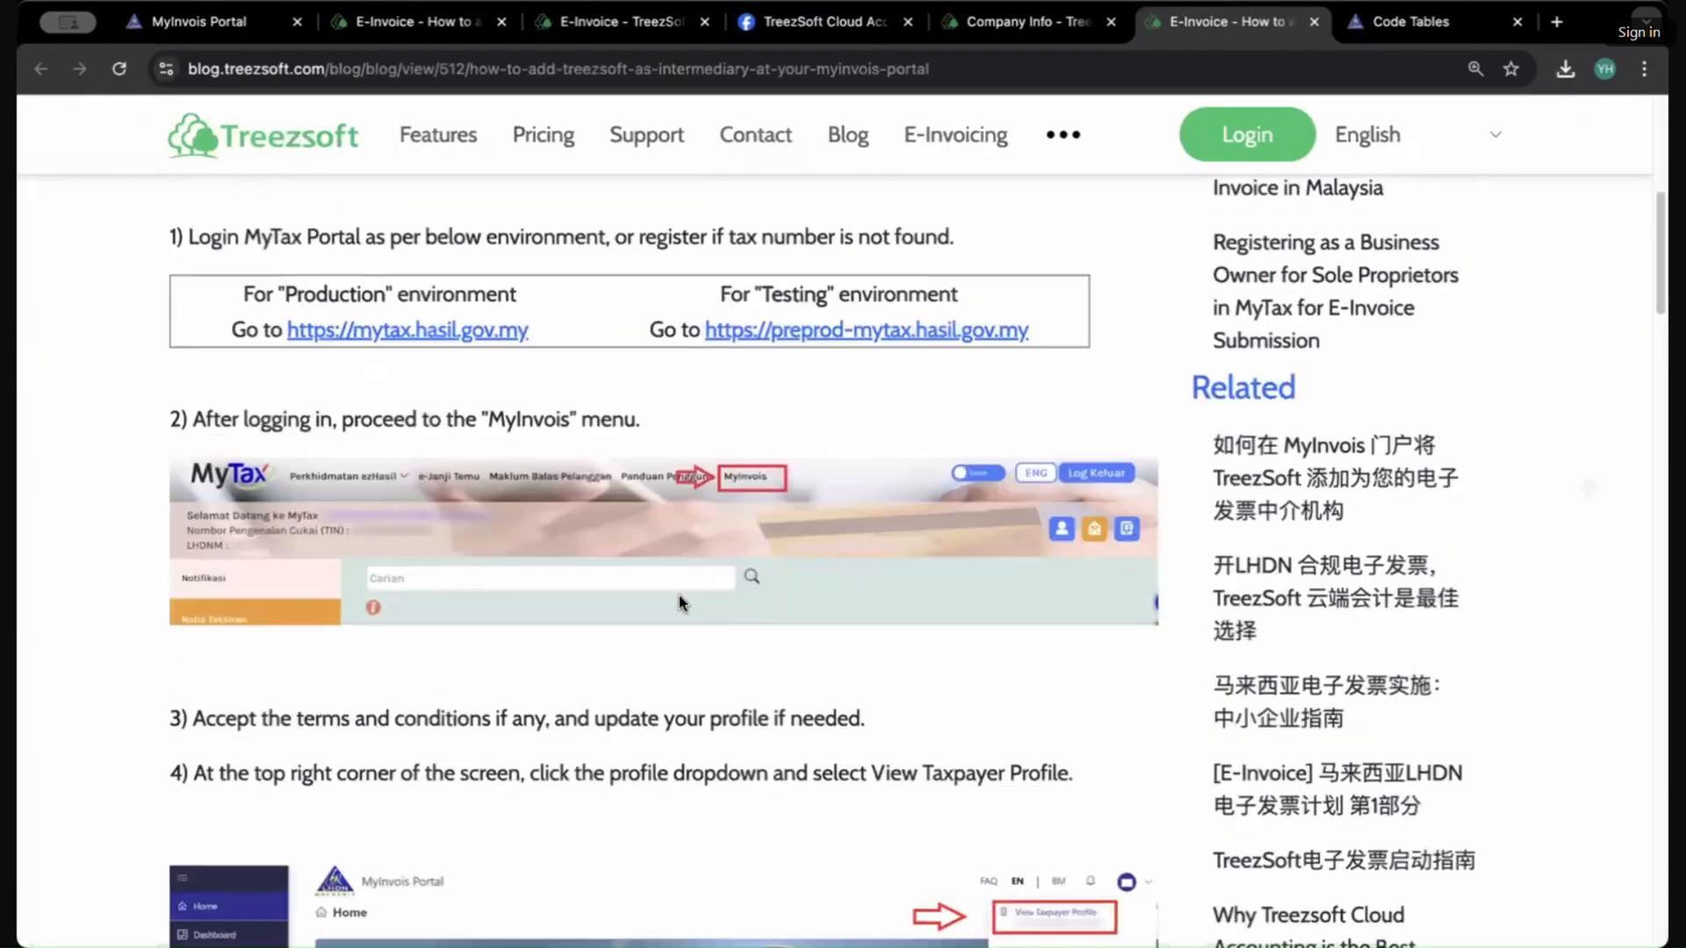
scroll(679, 593, down, 10)
scroll(682, 587, up, 3)
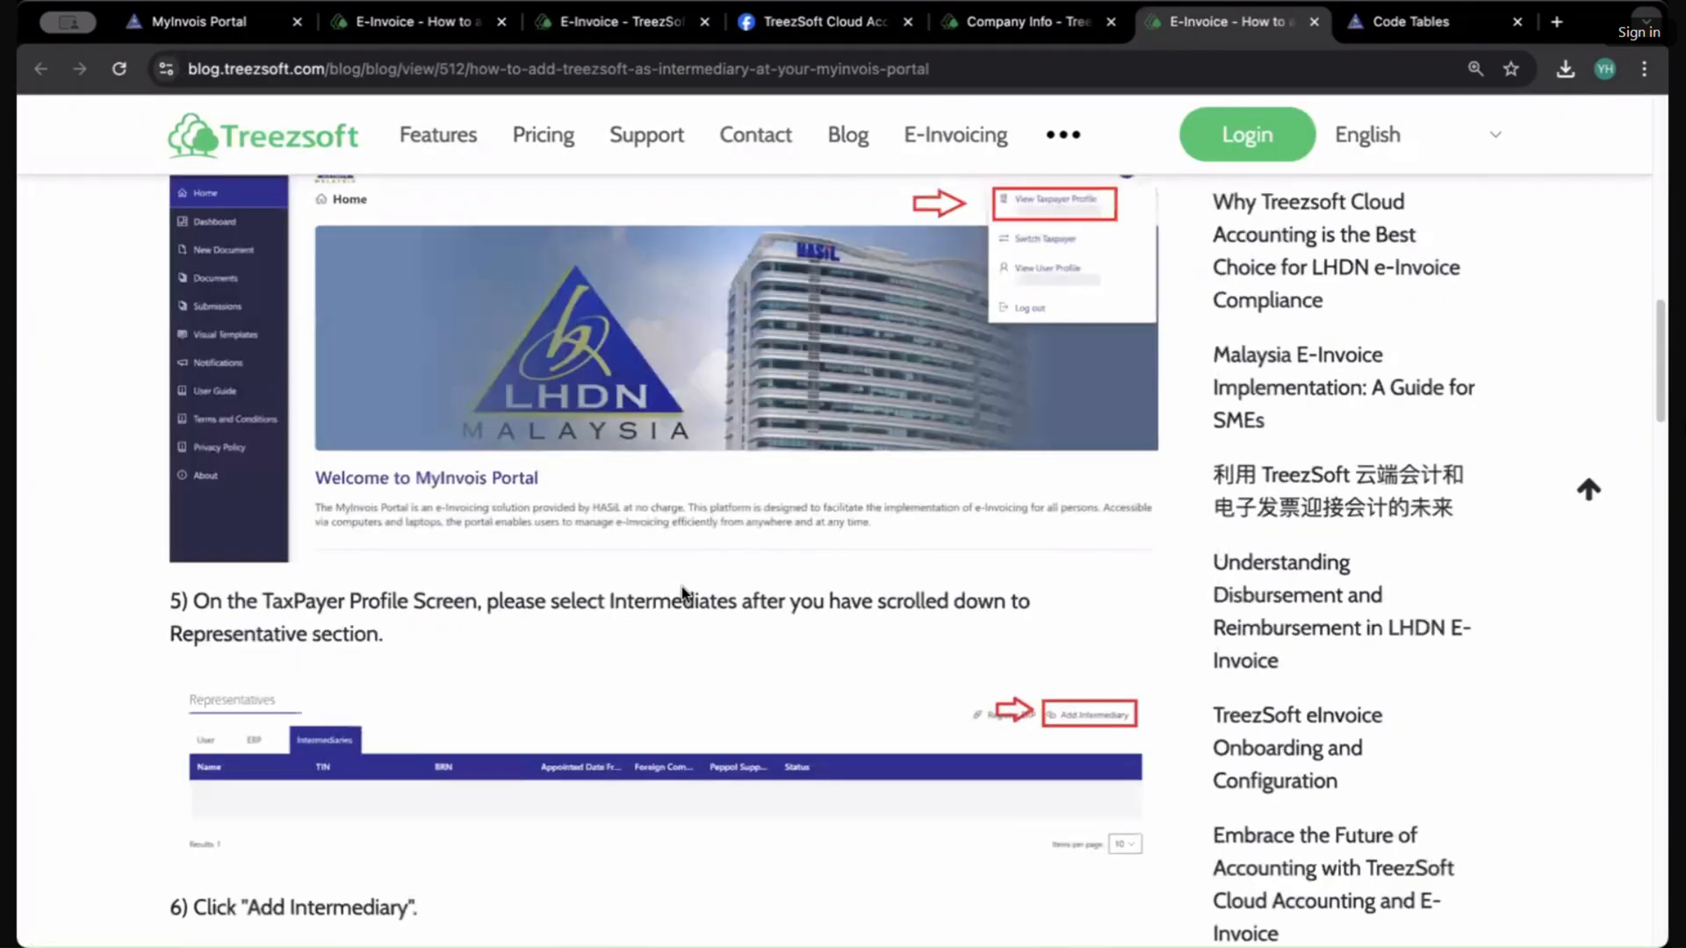
scroll(681, 586, up, 5)
scroll(673, 562, down, 15)
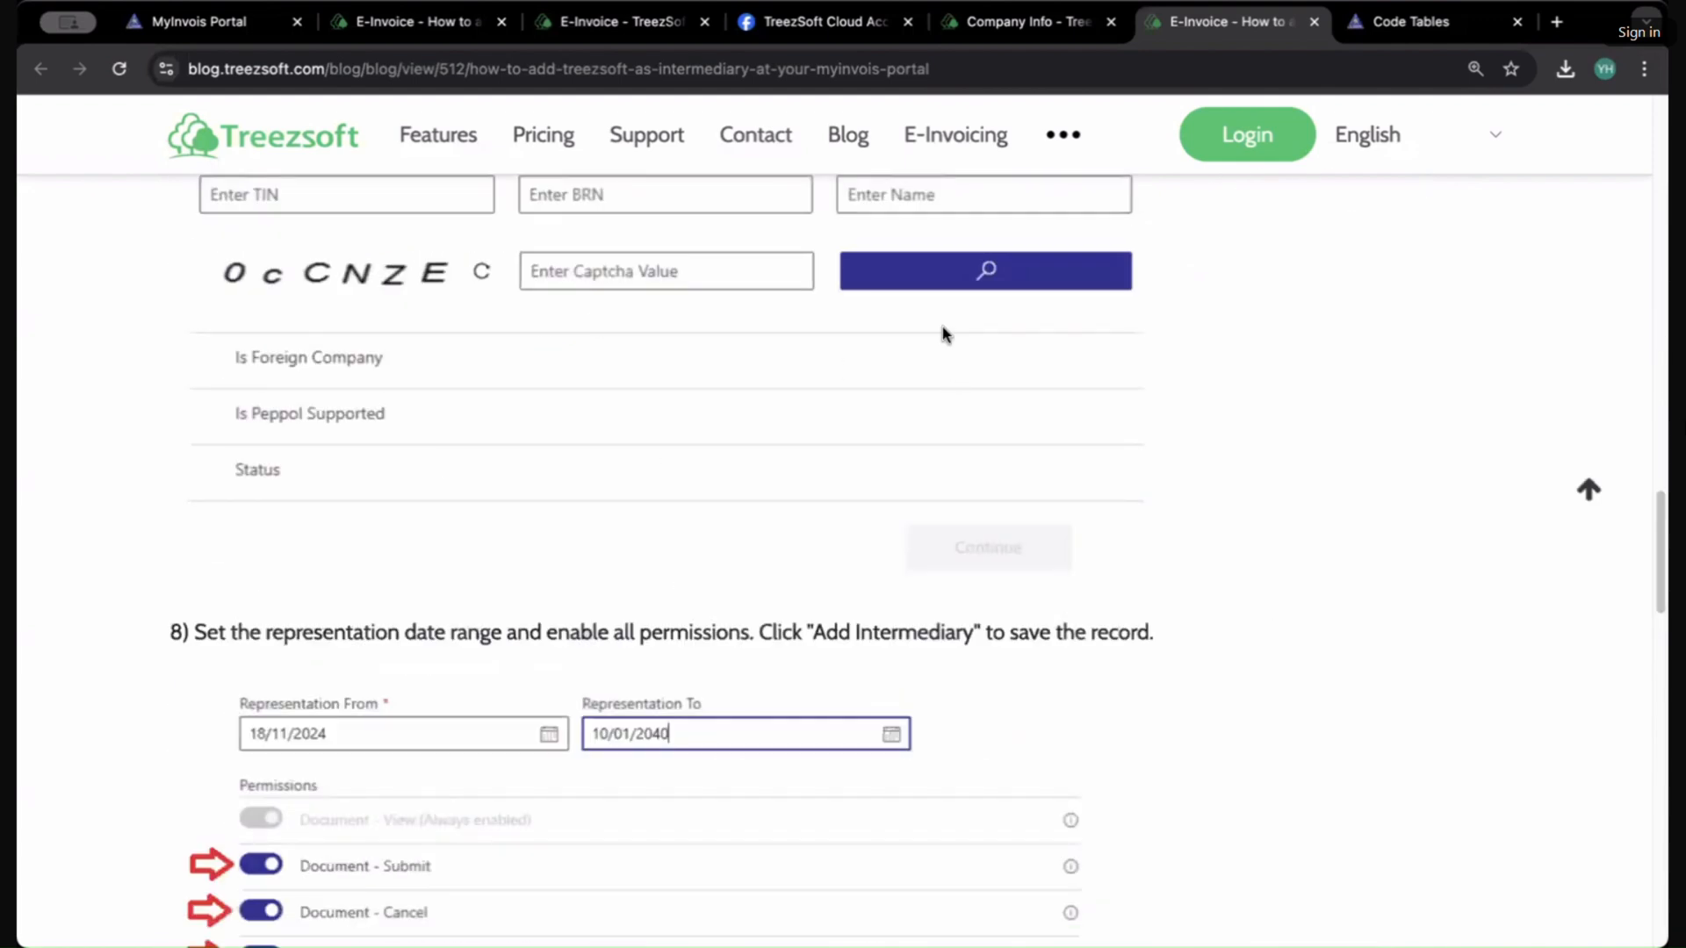
Step: Return to the eInvoice integration page, open the Classification step and review the existing classification codes
click(620, 21)
click(1210, 19)
click(992, 19)
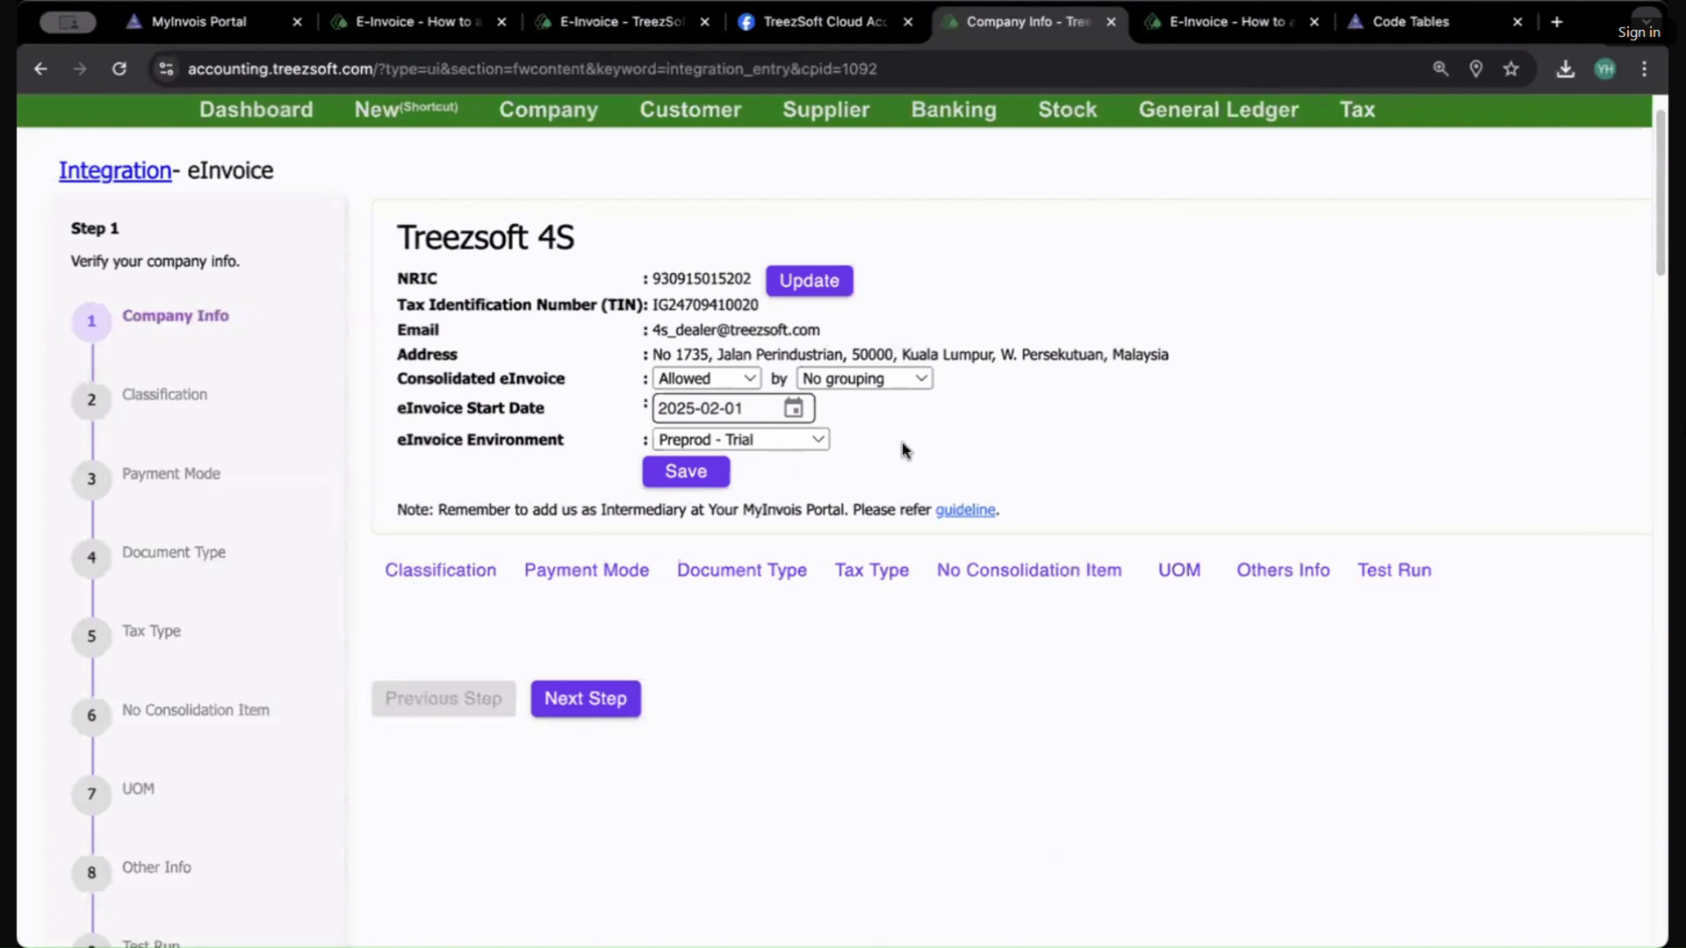
click(437, 572)
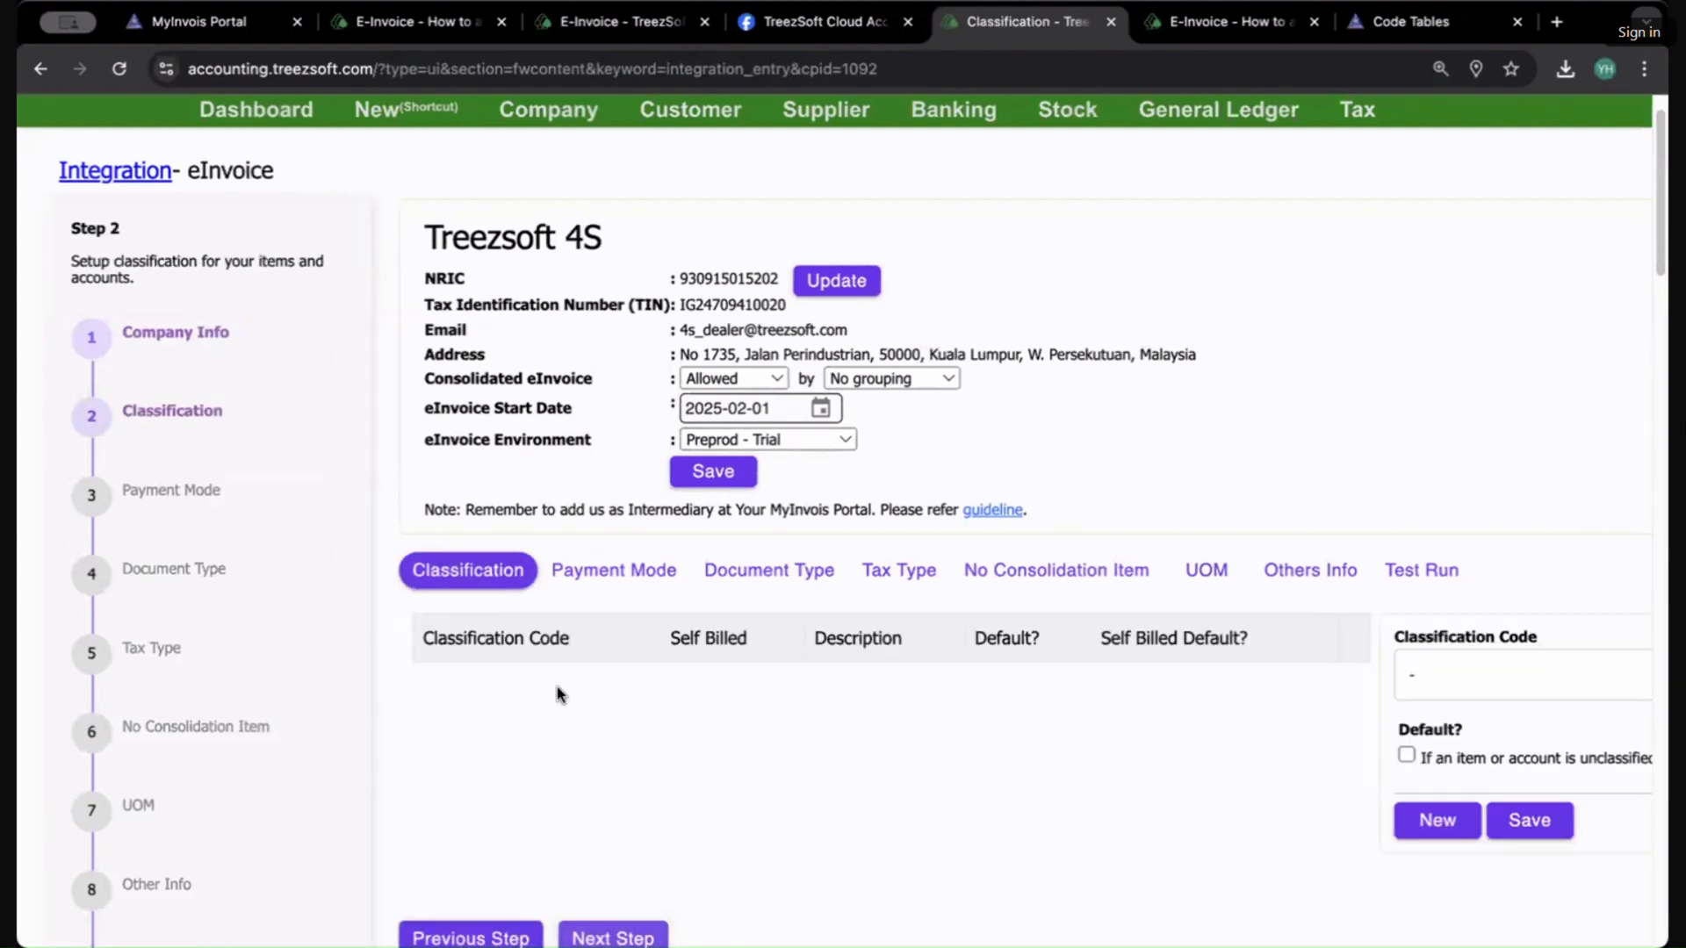
click(559, 692)
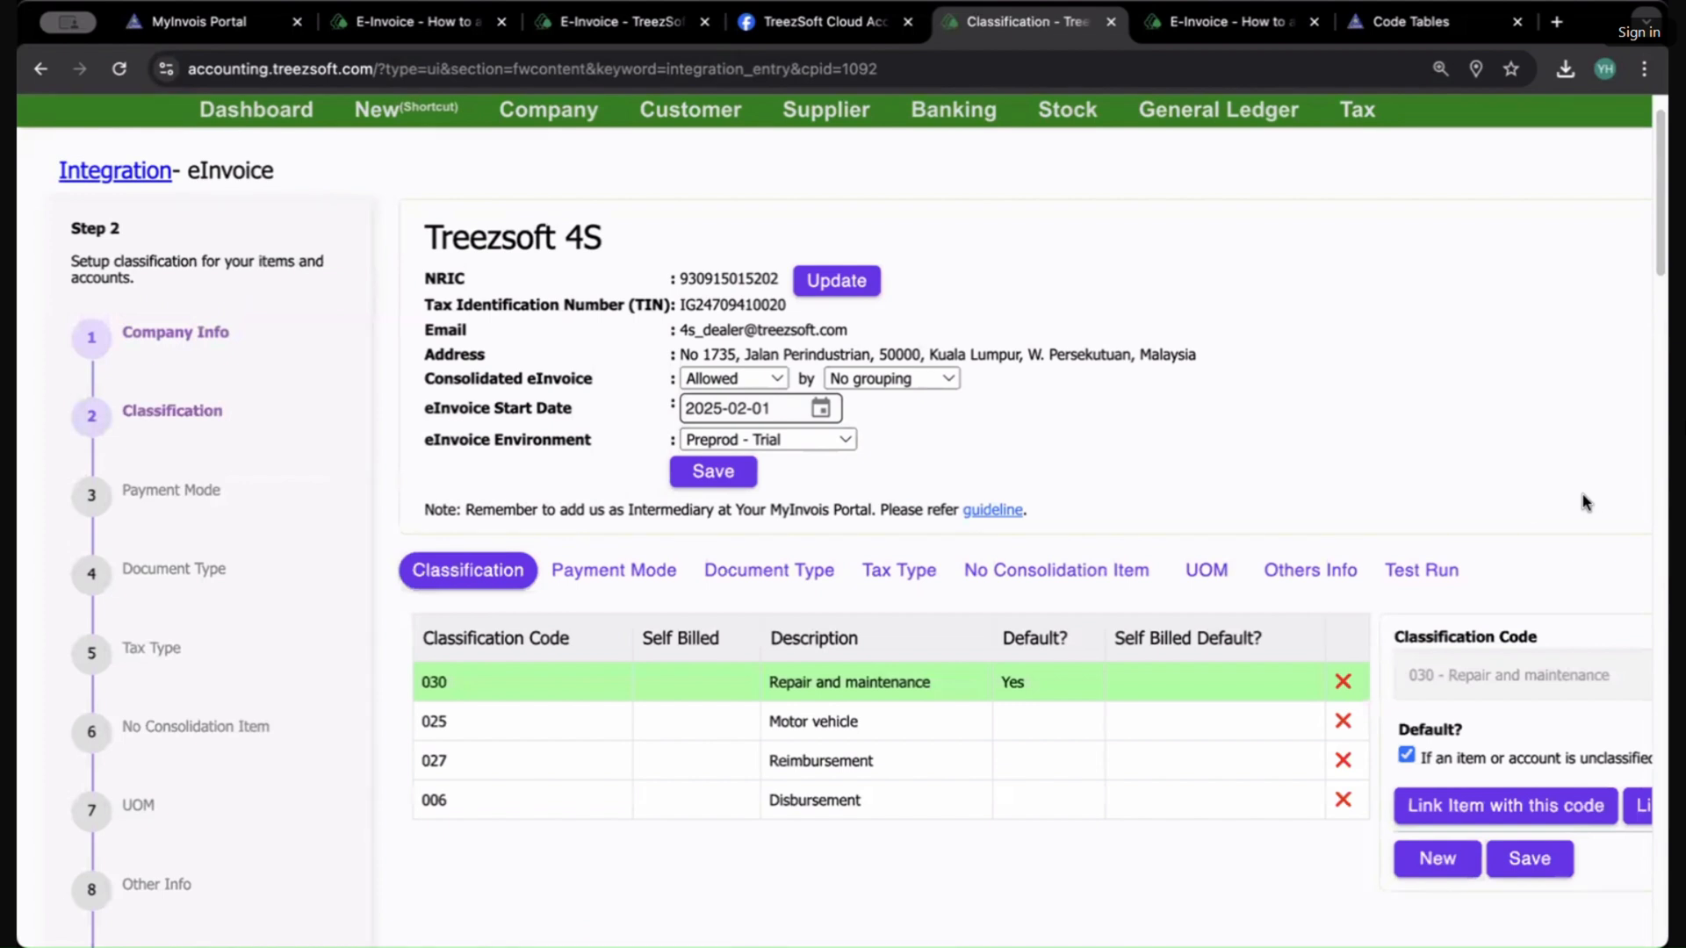
scroll(1256, 474, down, 1)
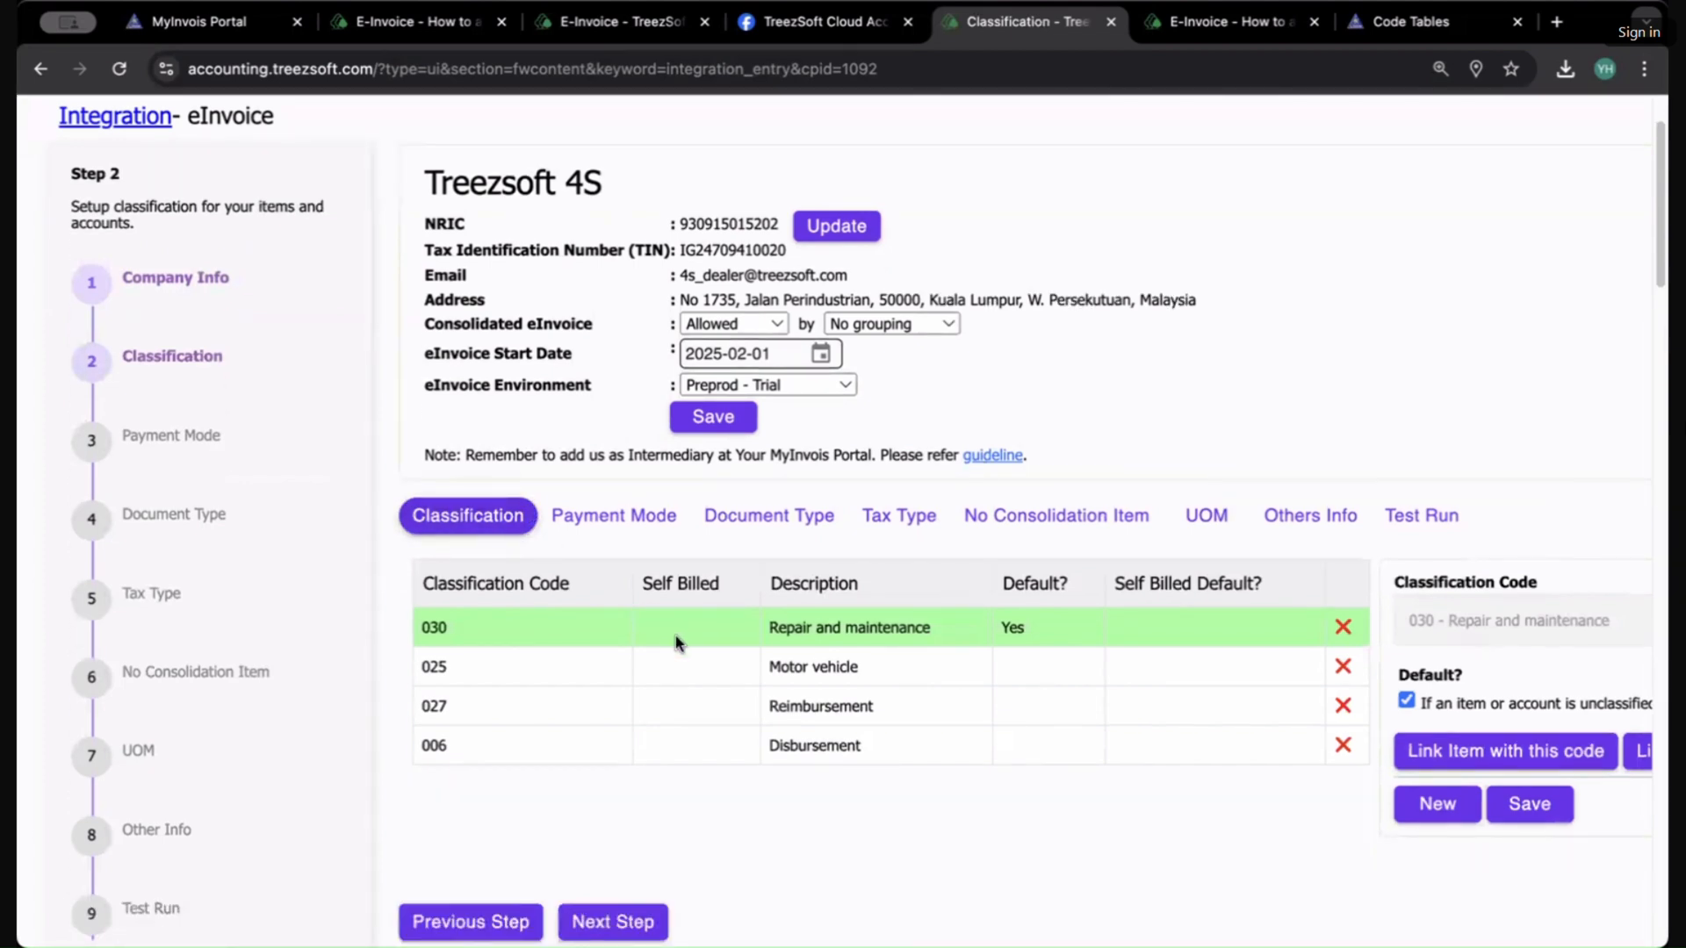
click(832, 678)
click(818, 712)
click(814, 742)
click(817, 646)
click(820, 703)
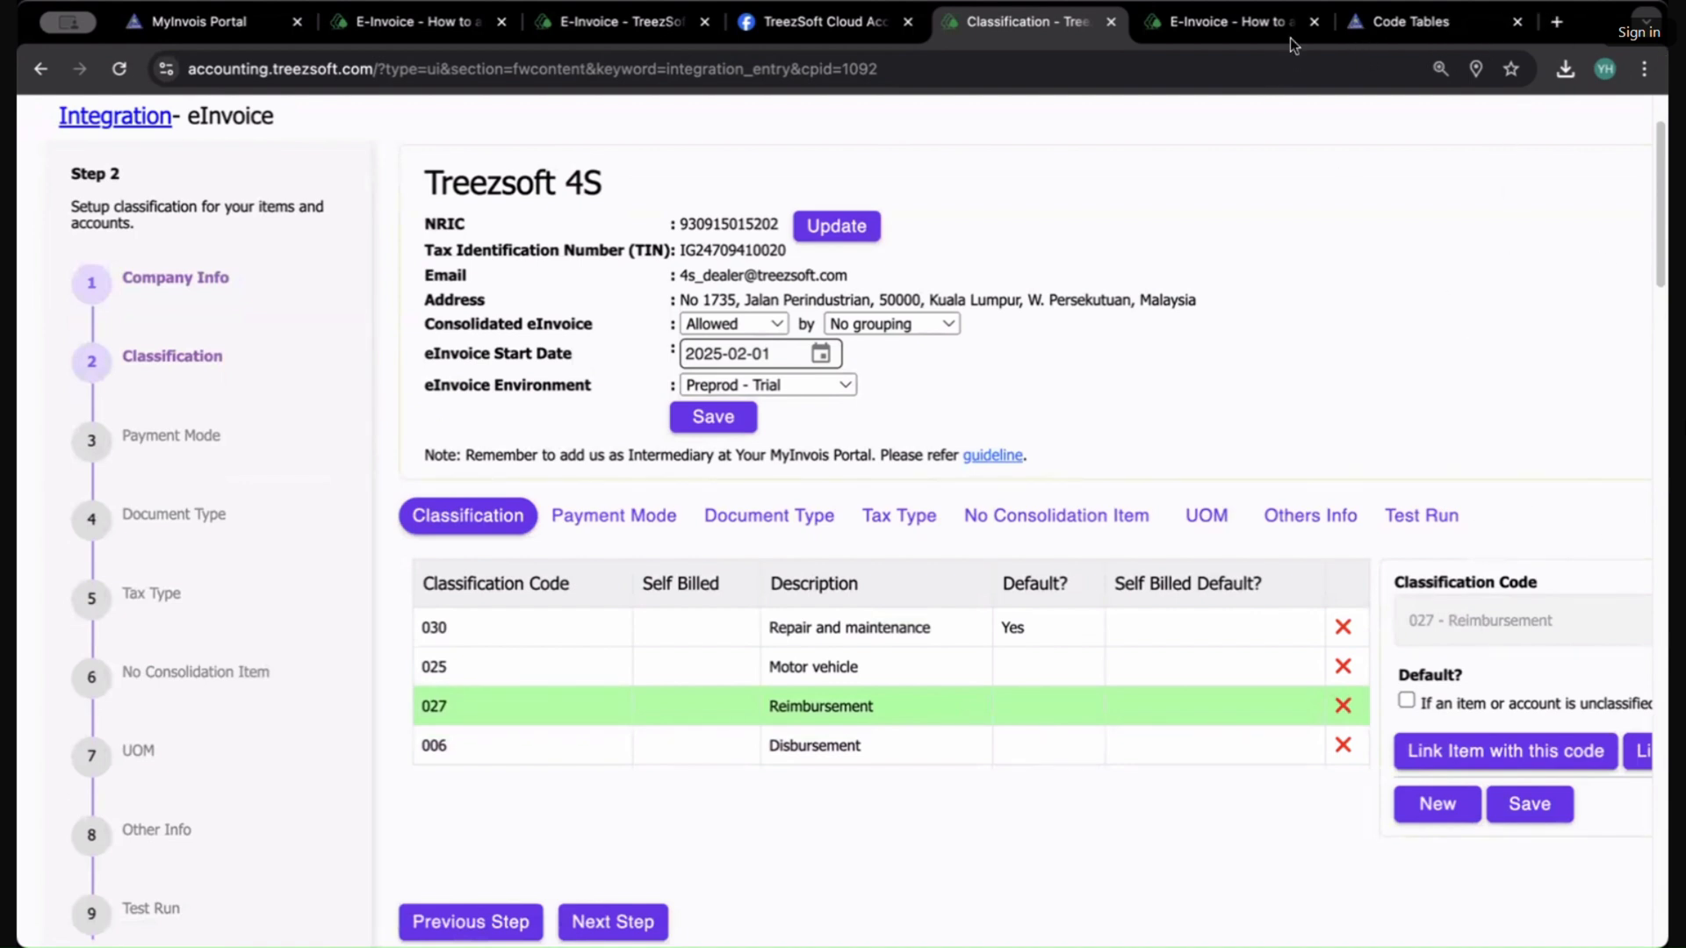
Step: Set the browser zoom to 100%, start a new classification entry and browse the list of classification codes
click(1644, 68)
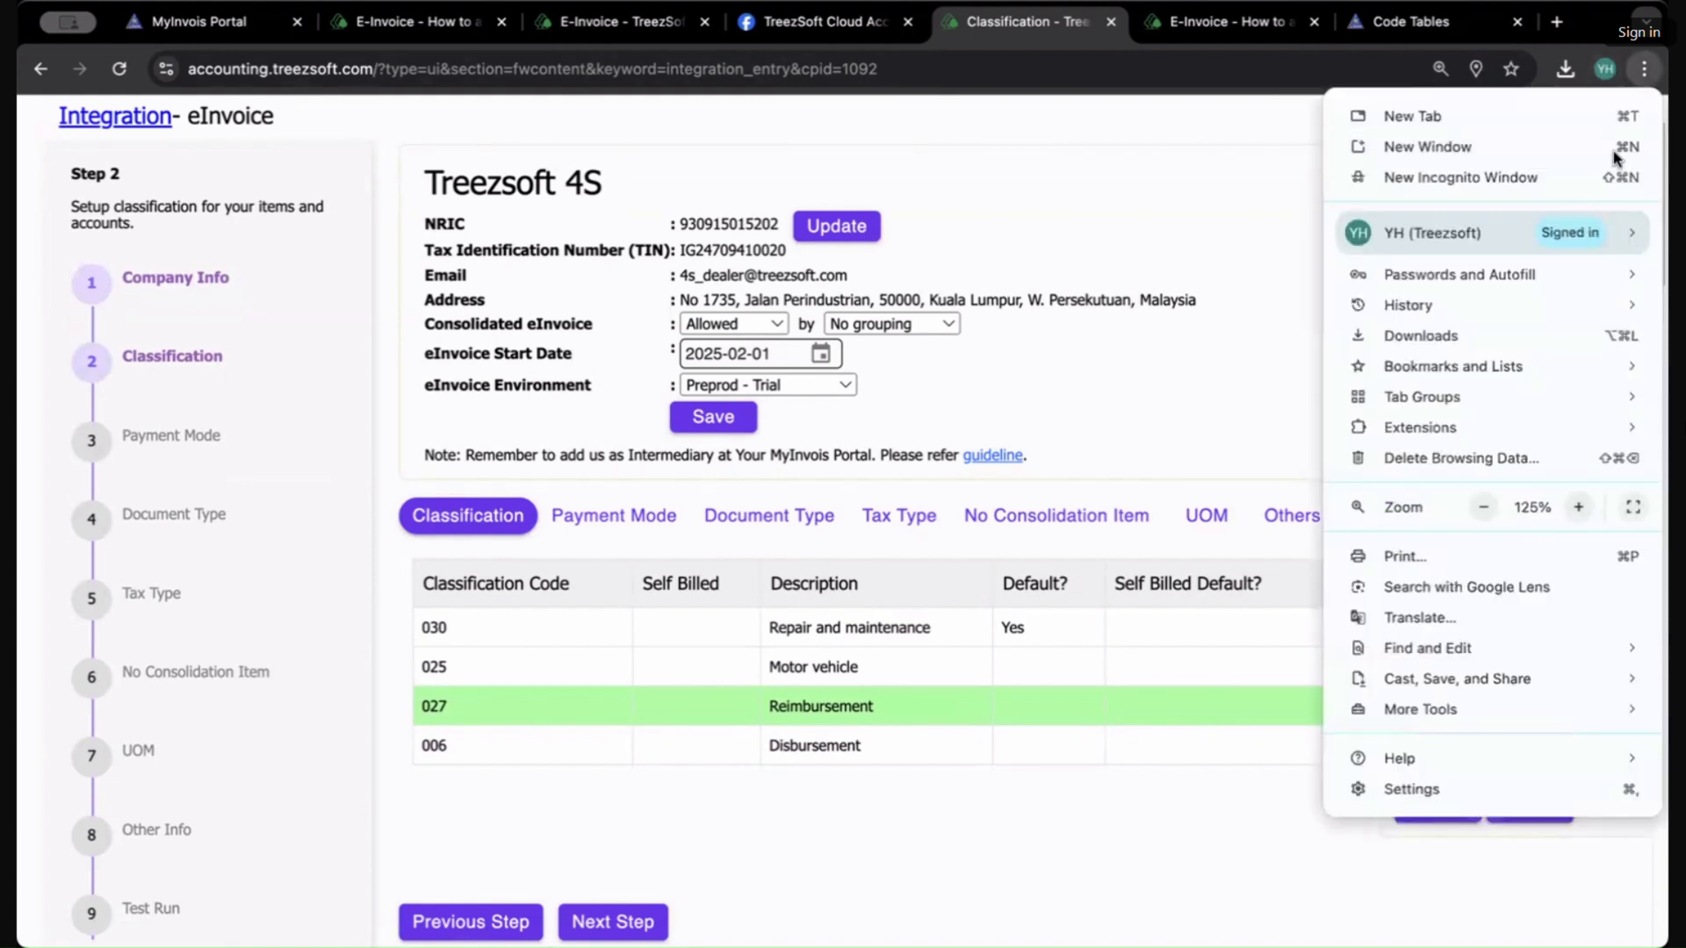
click(1483, 507)
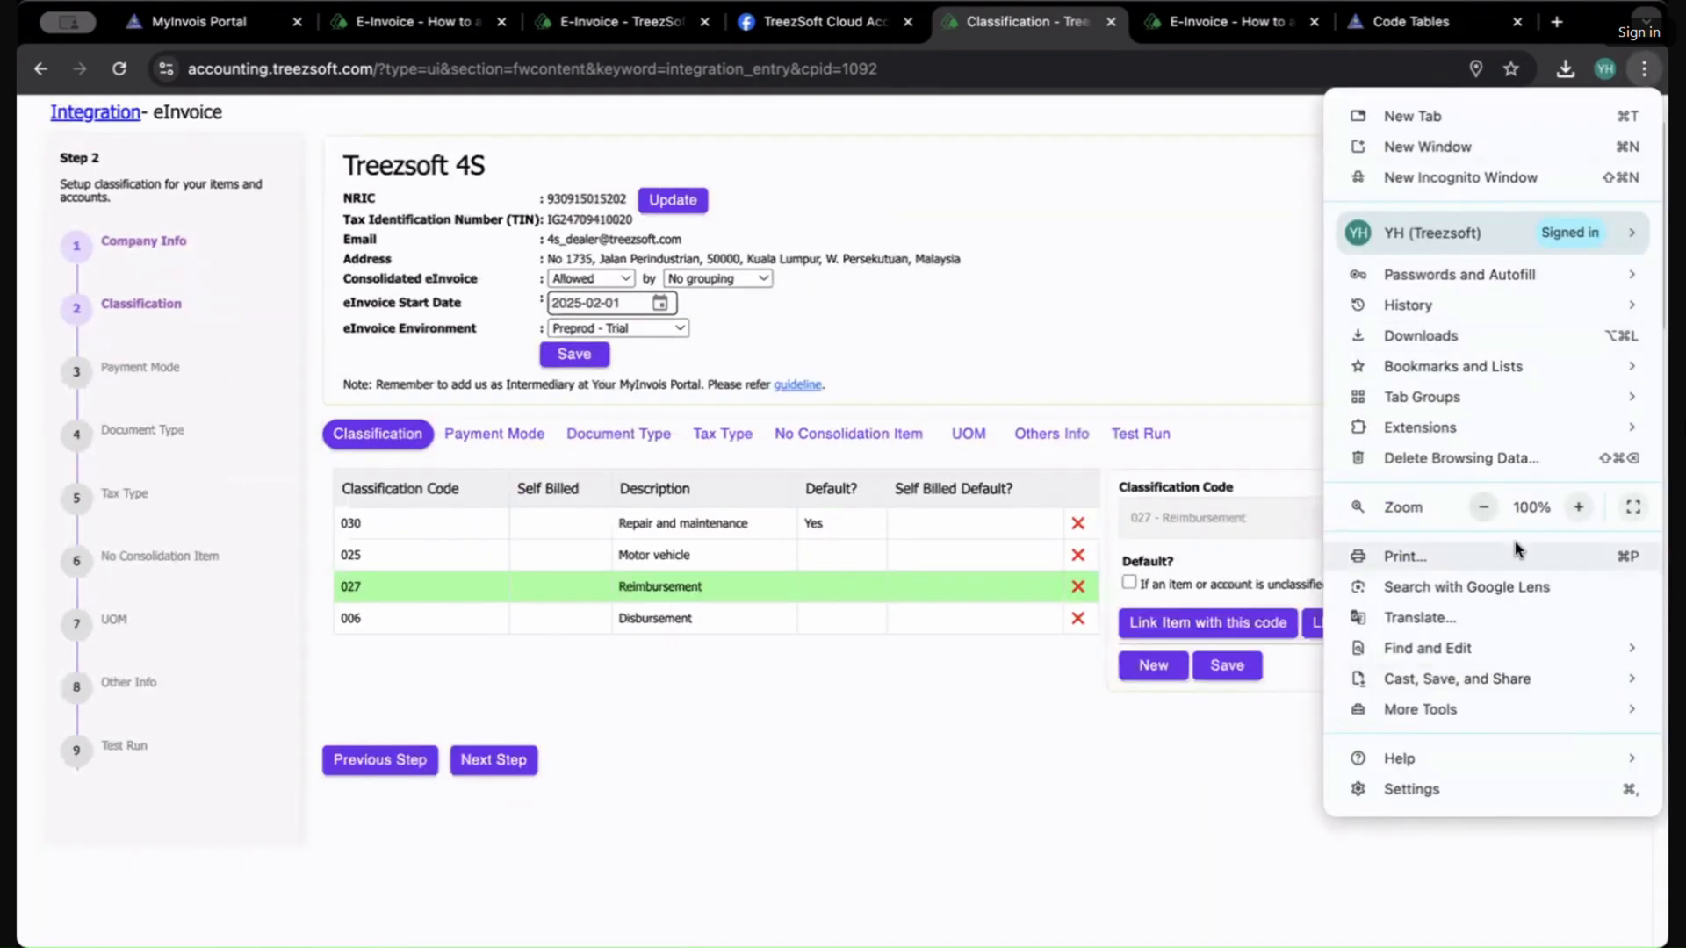
click(1374, 841)
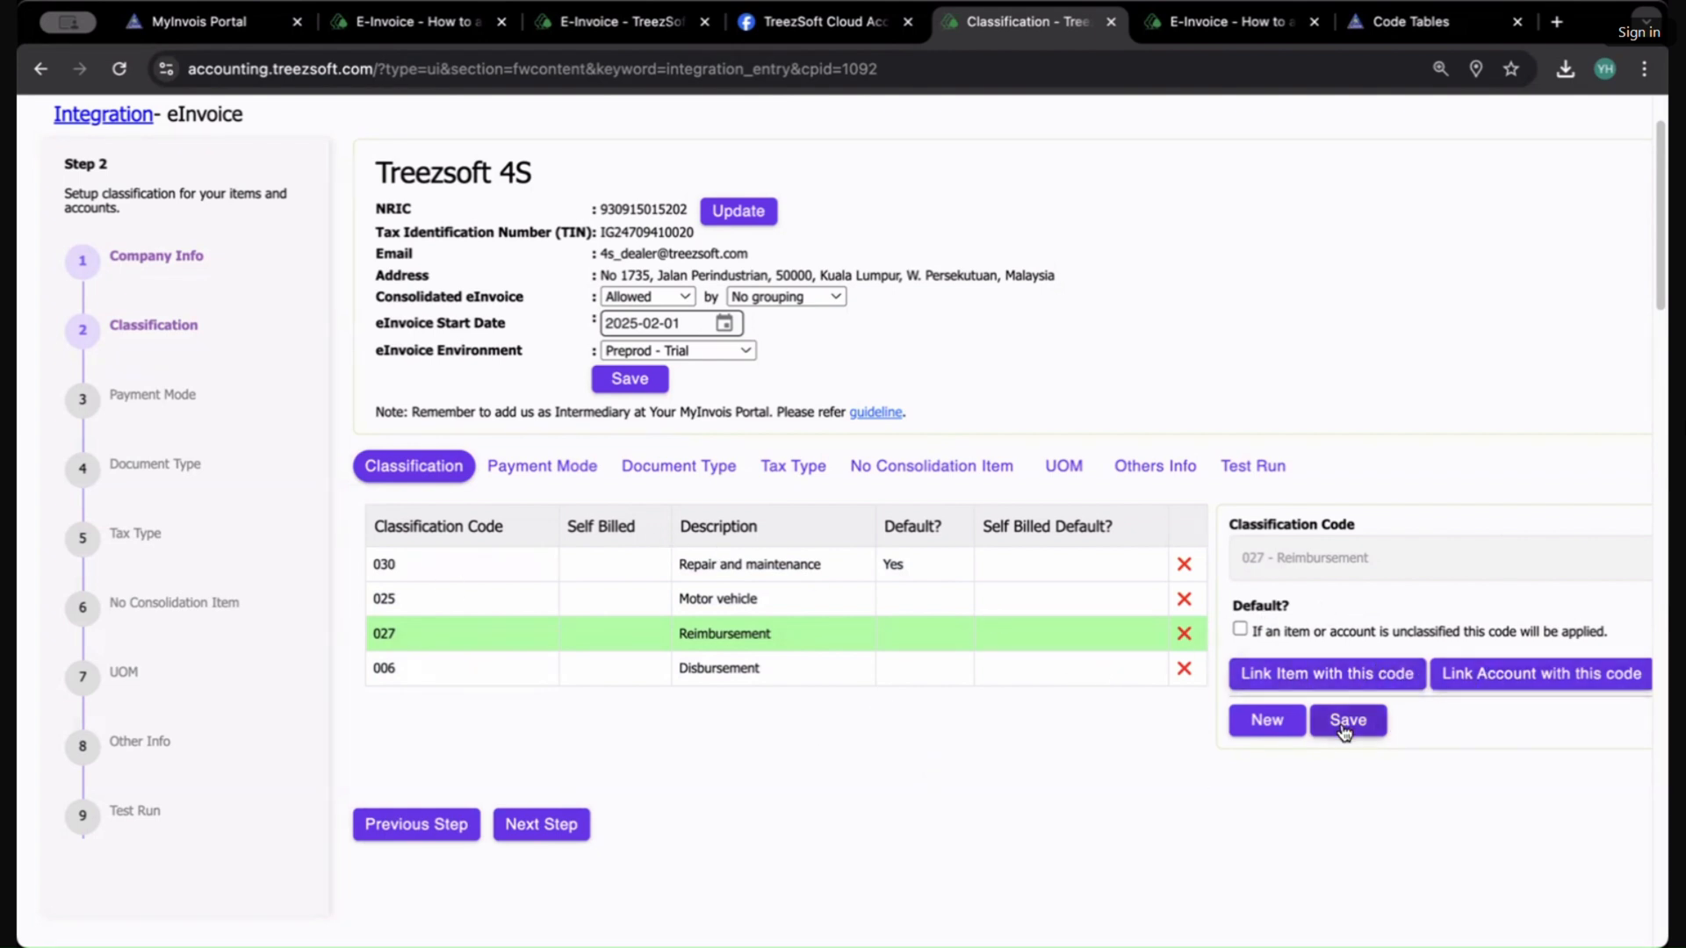
click(1267, 722)
click(1331, 575)
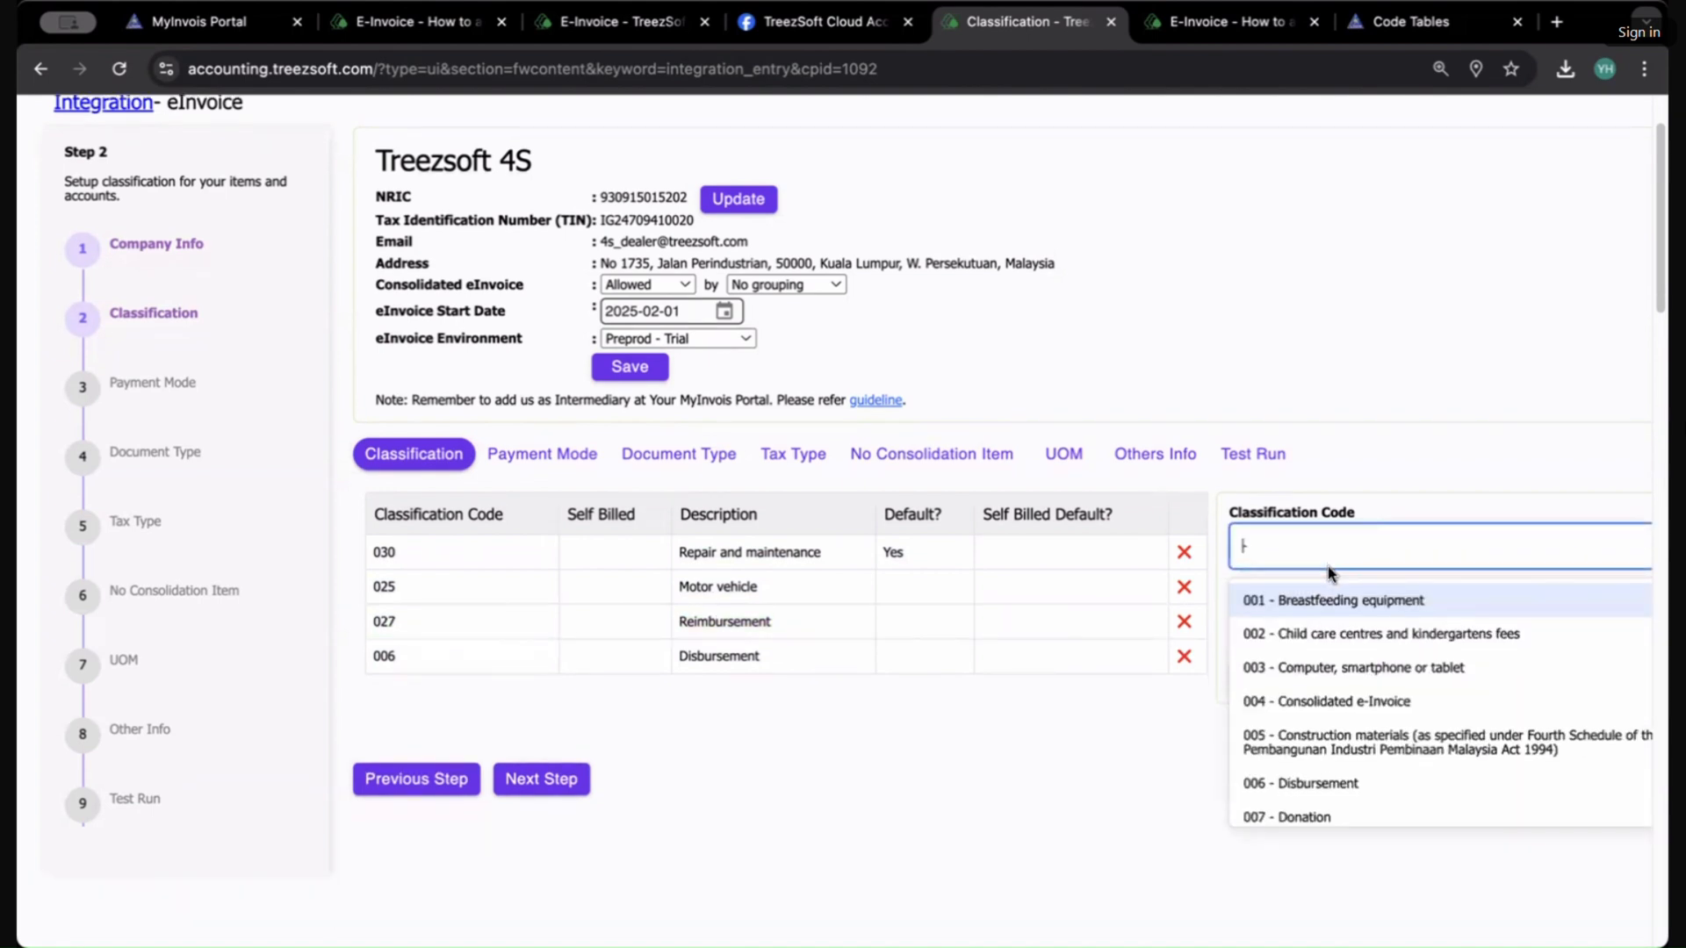
scroll(1383, 735, down, 1)
scroll(1387, 678, up, 1)
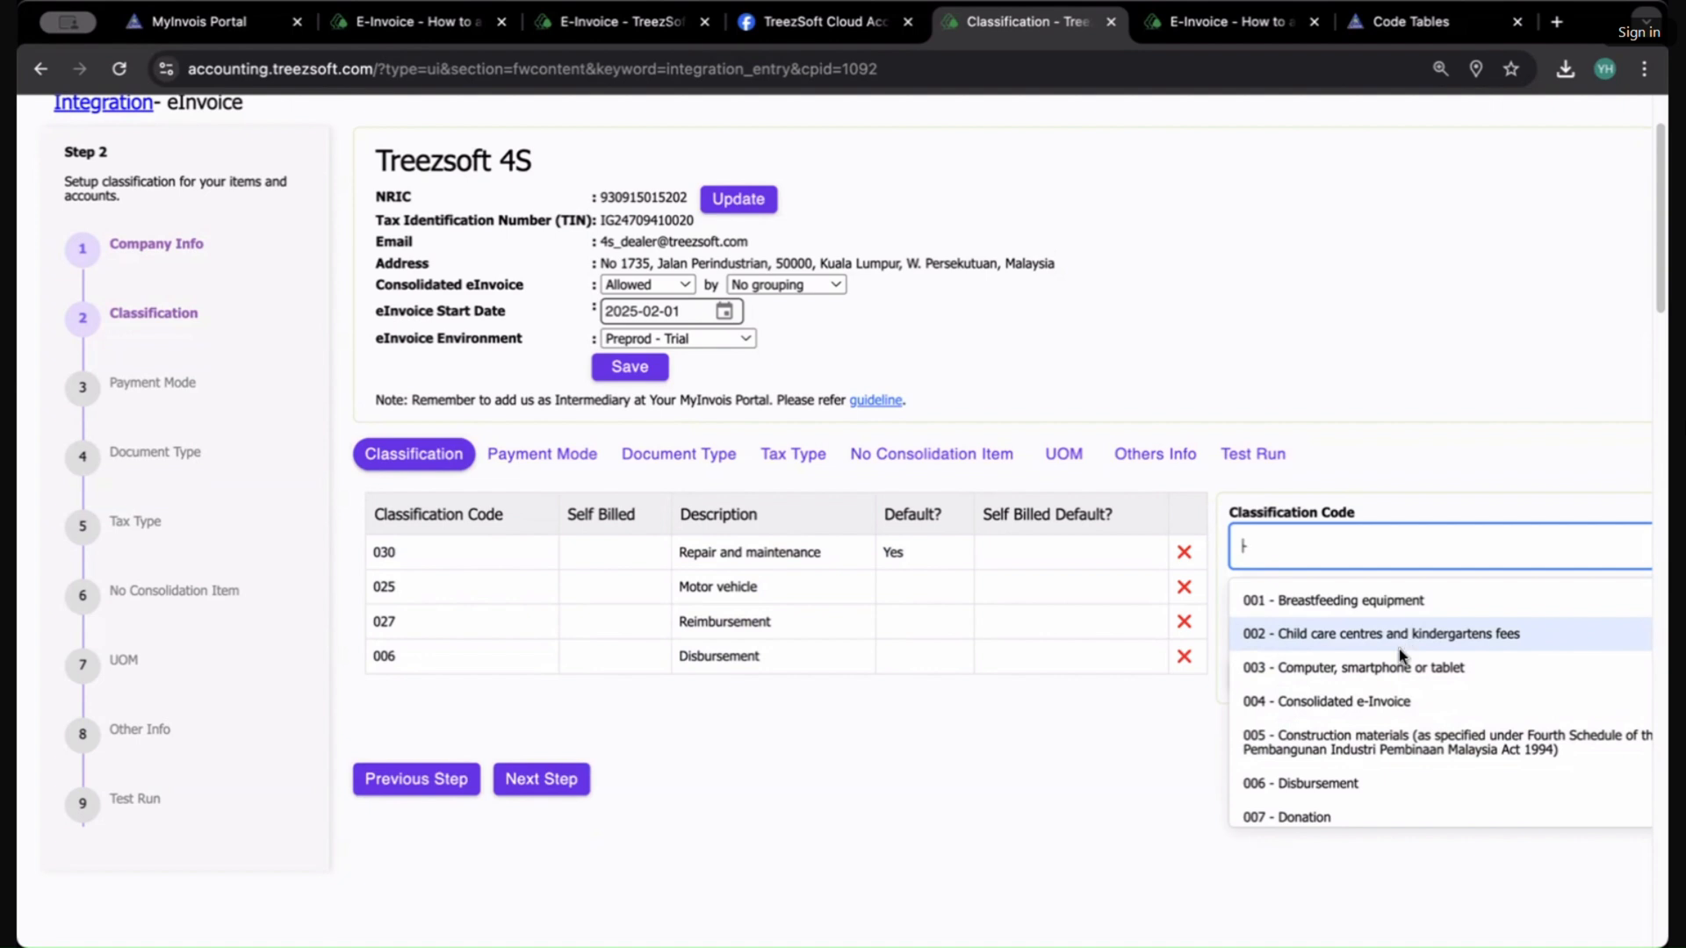
scroll(1398, 649, down, 2)
scroll(1378, 746, down, 2)
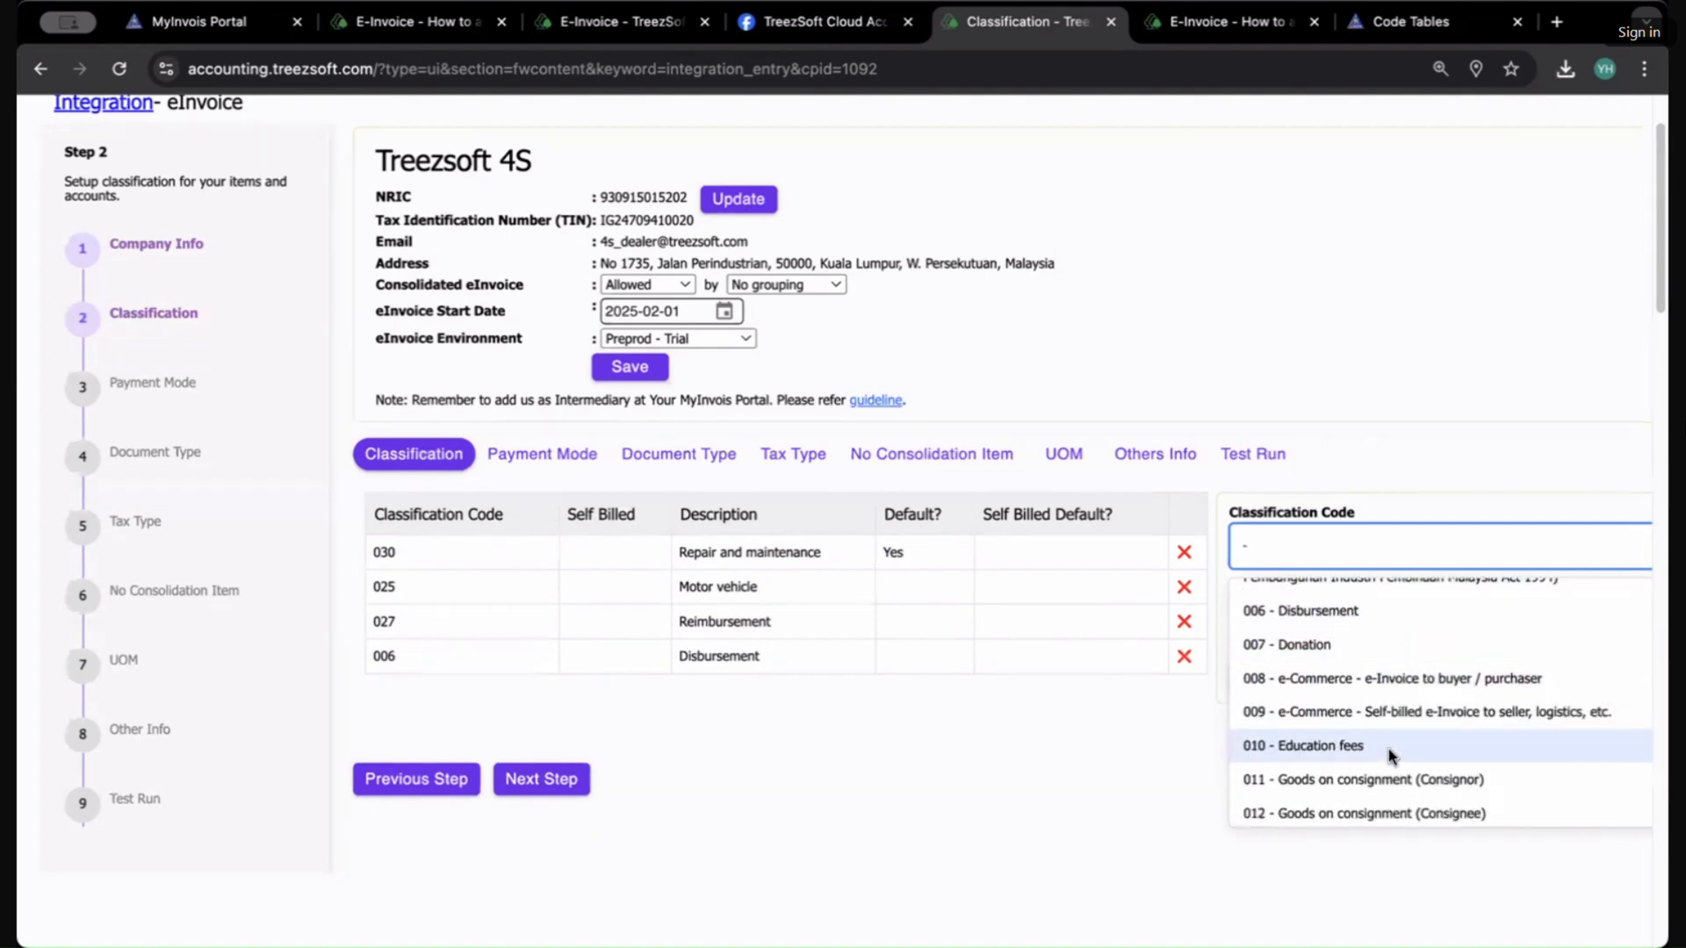
scroll(1388, 750, down, 10)
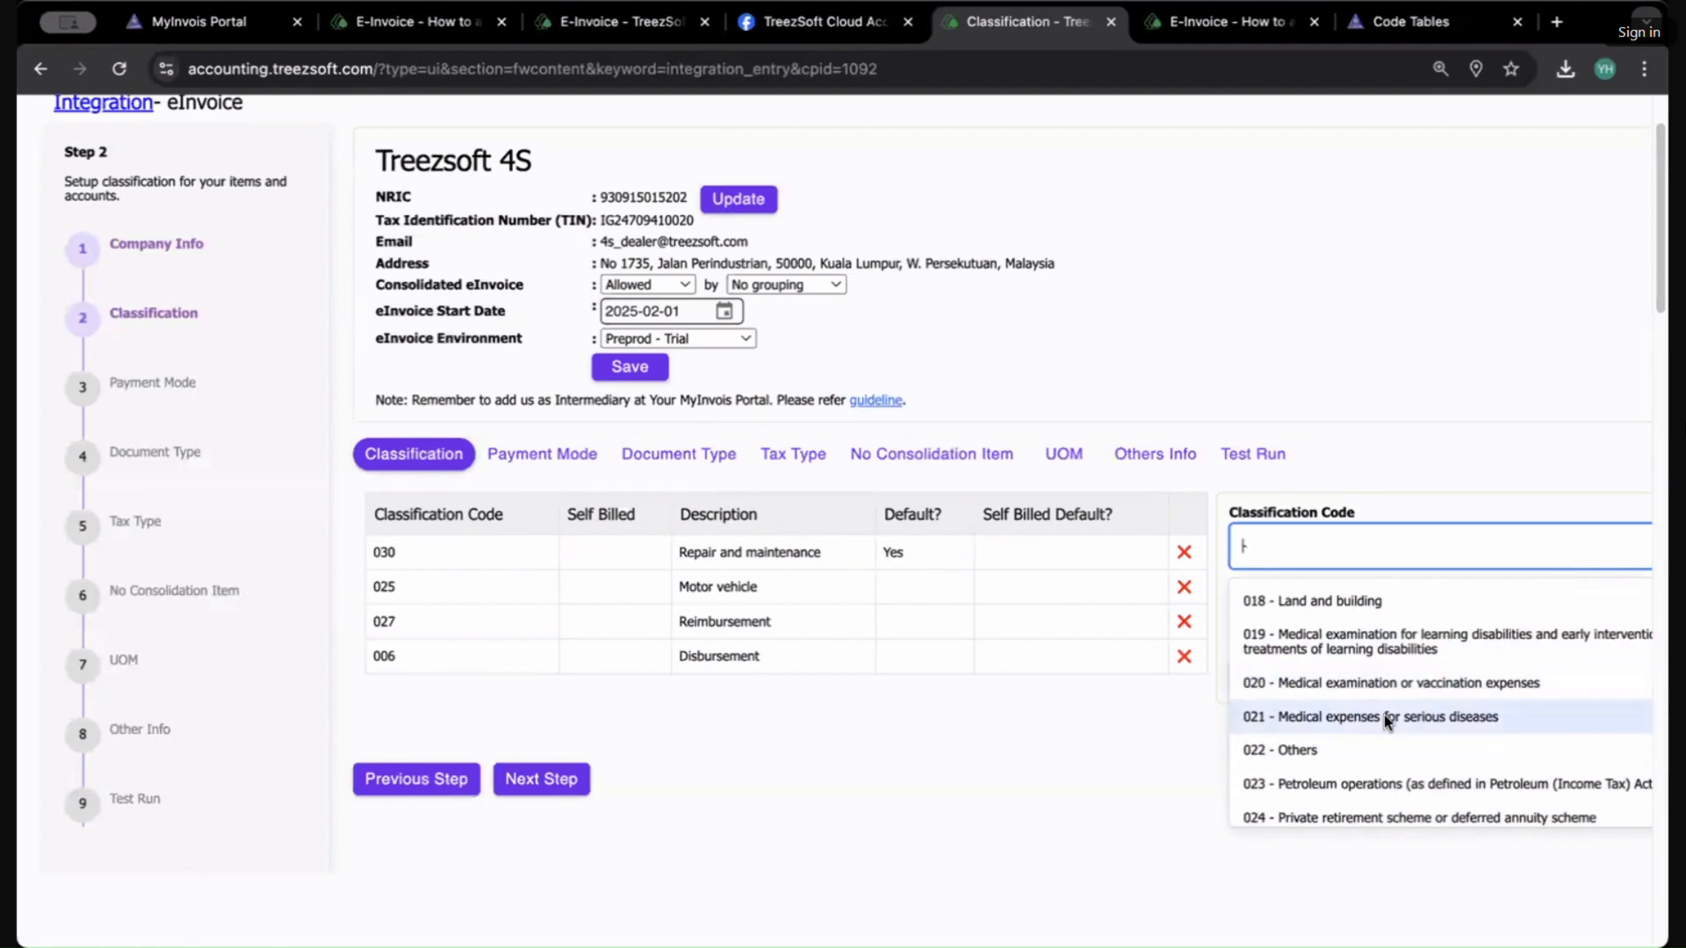
scroll(1384, 712, down, 8)
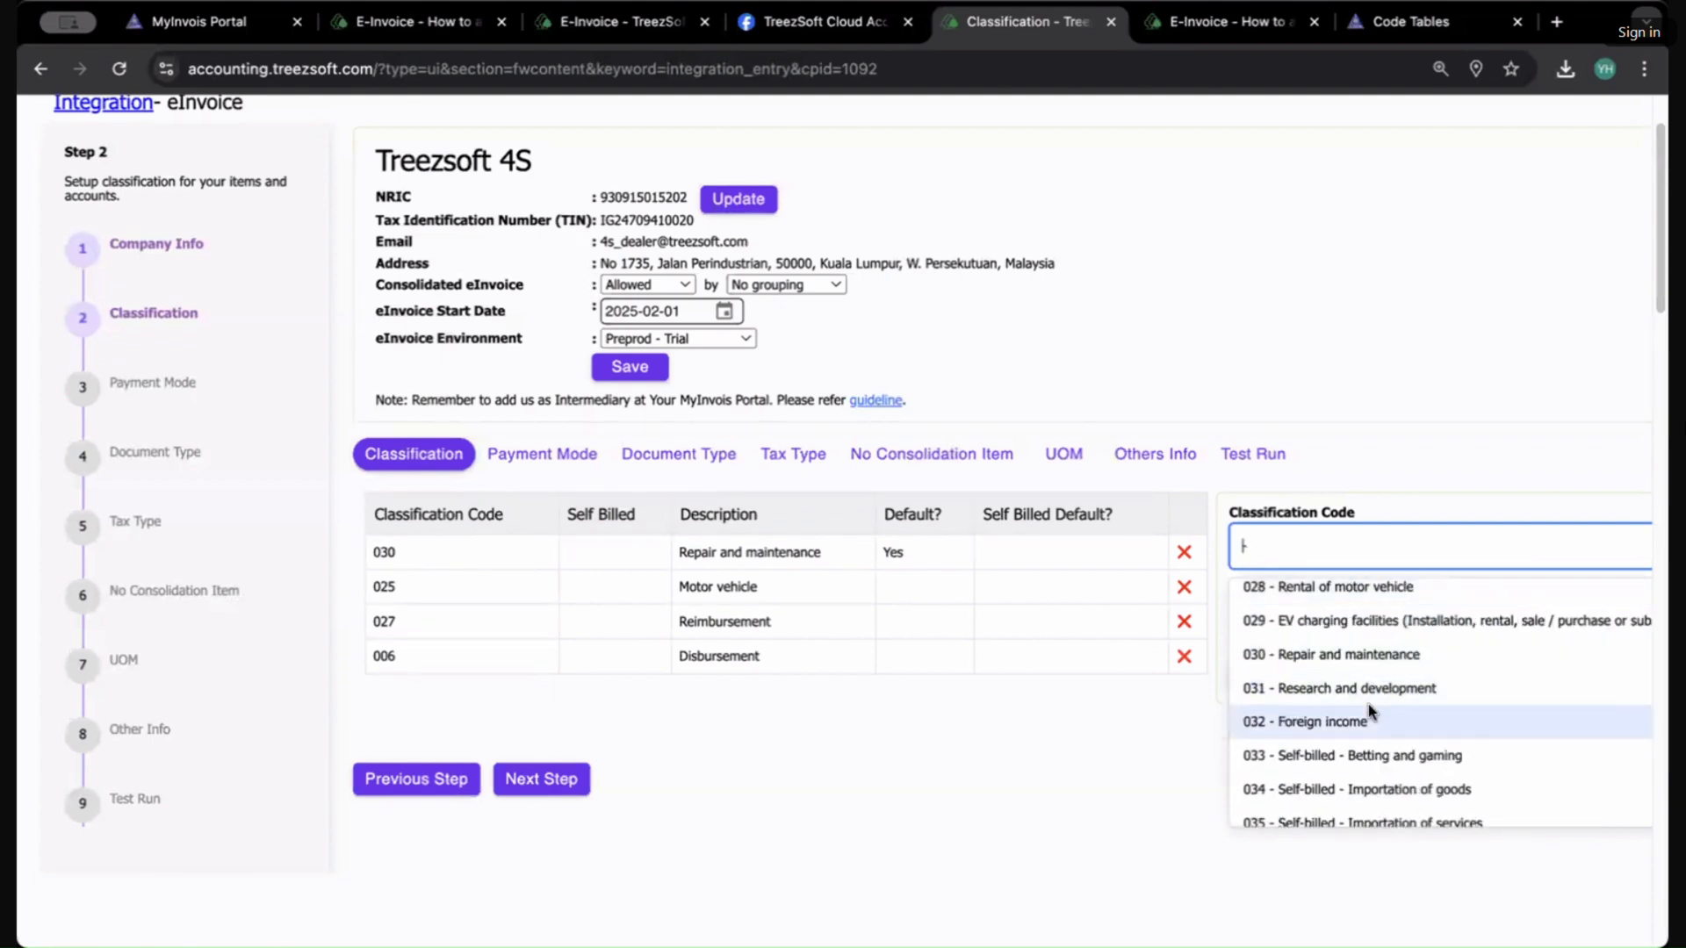
scroll(1370, 715, down, 1)
scroll(1378, 742, down, 1)
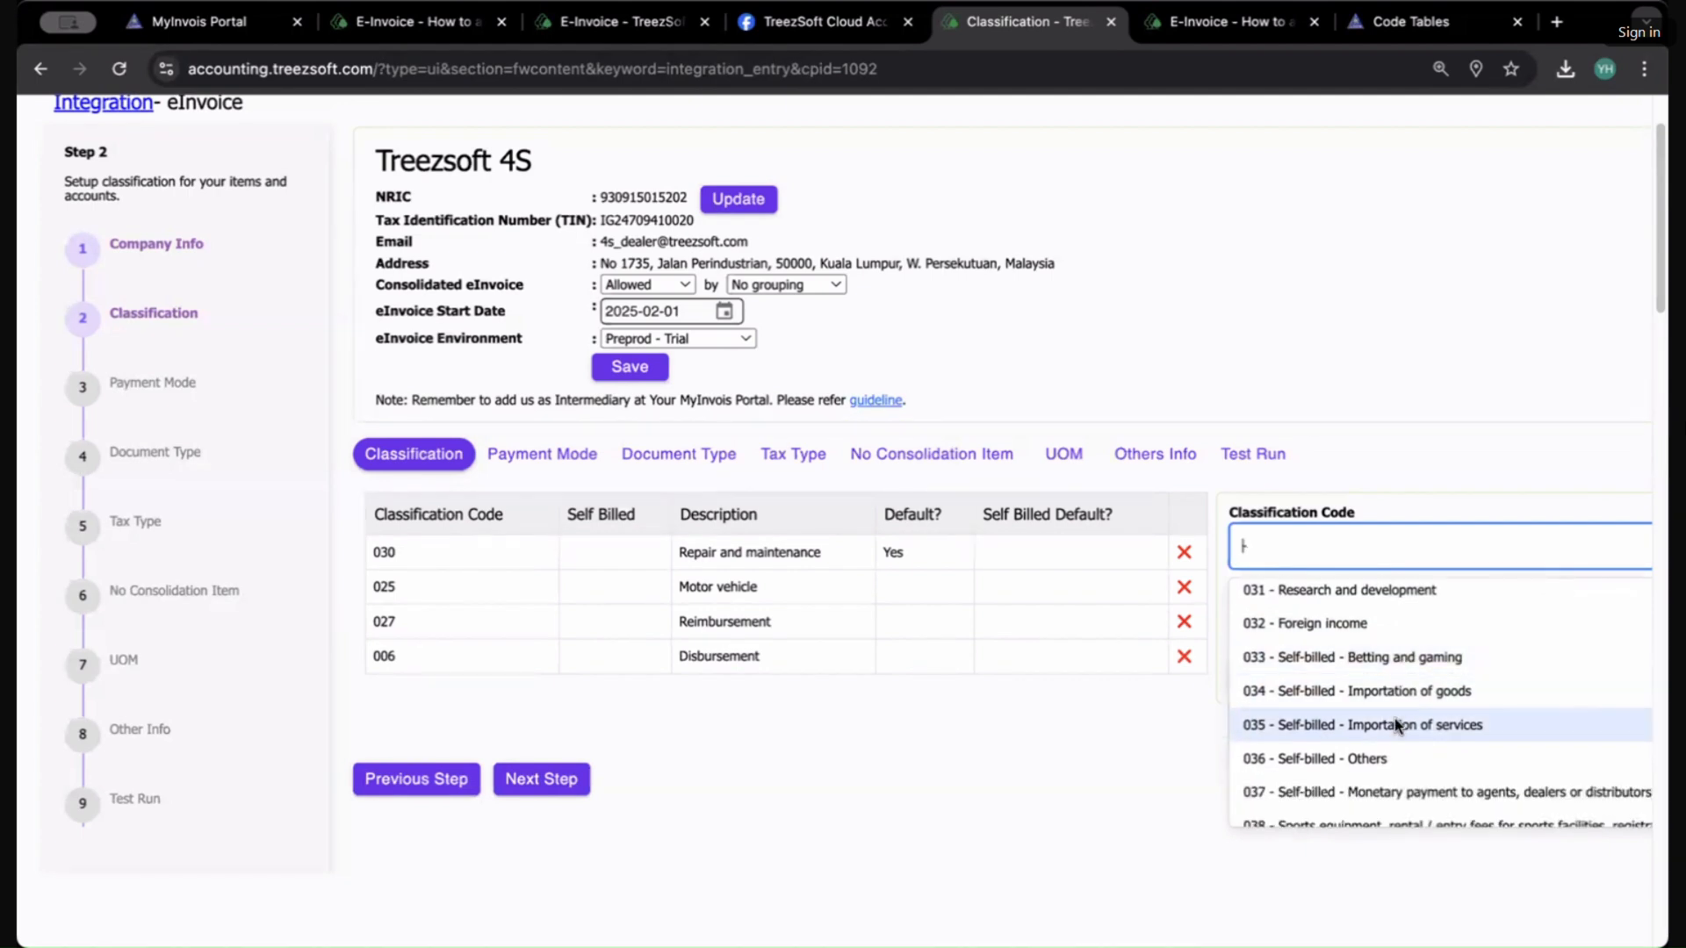
scroll(1390, 742, down, 1)
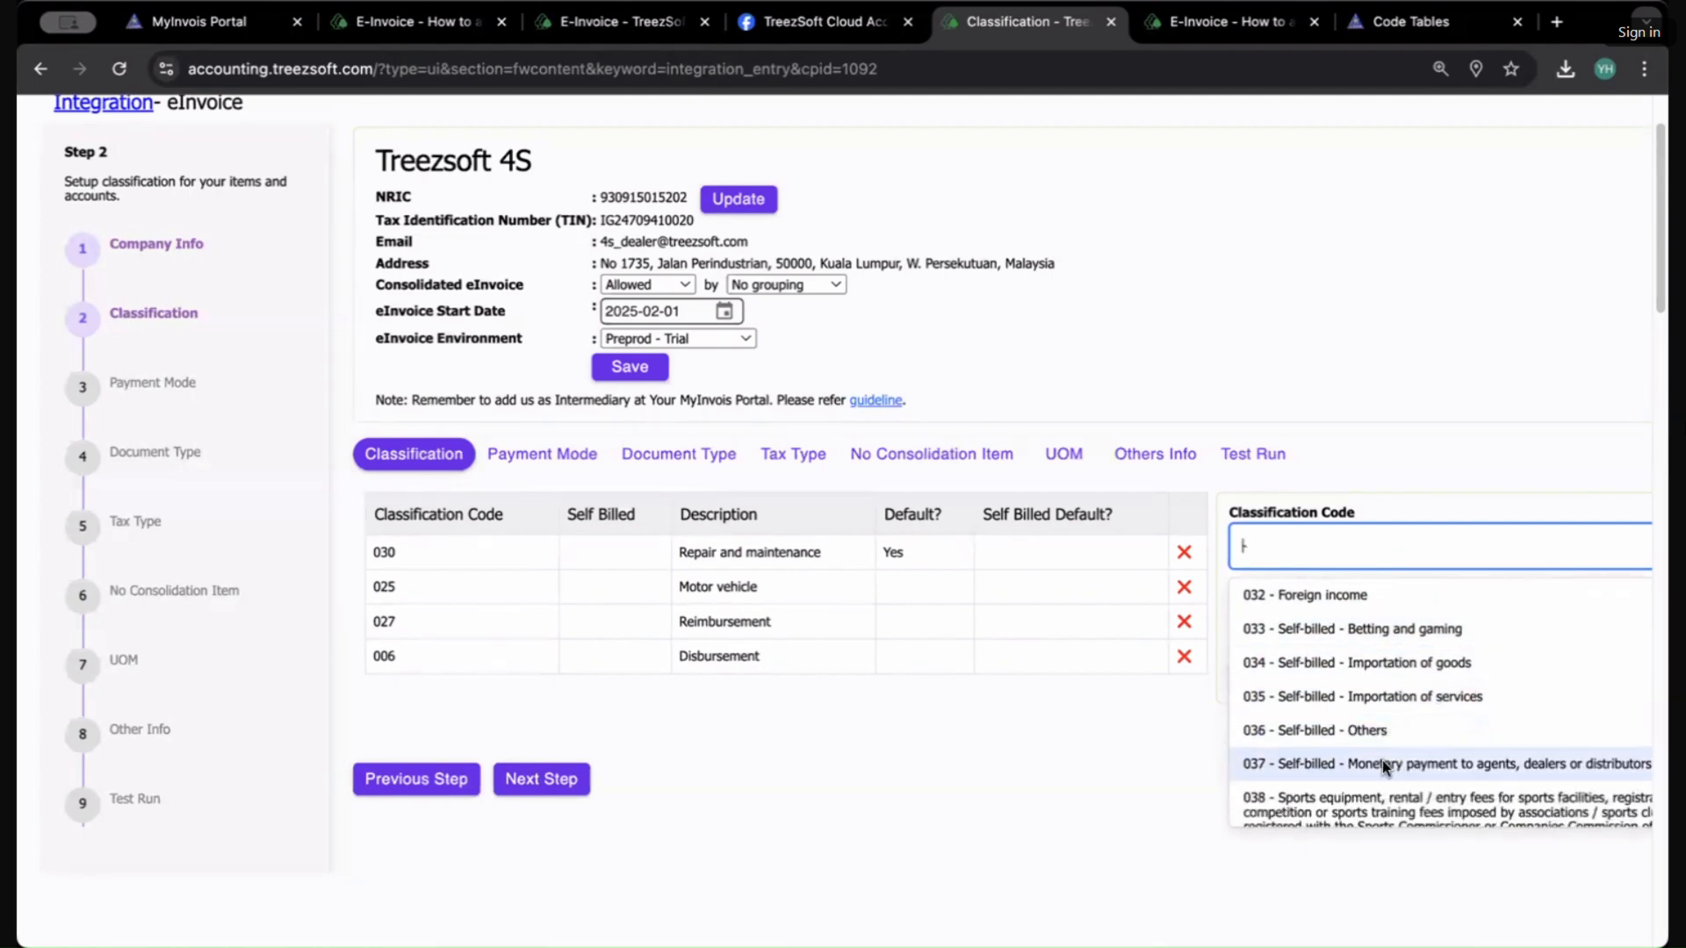
scroll(1382, 766, down, 5)
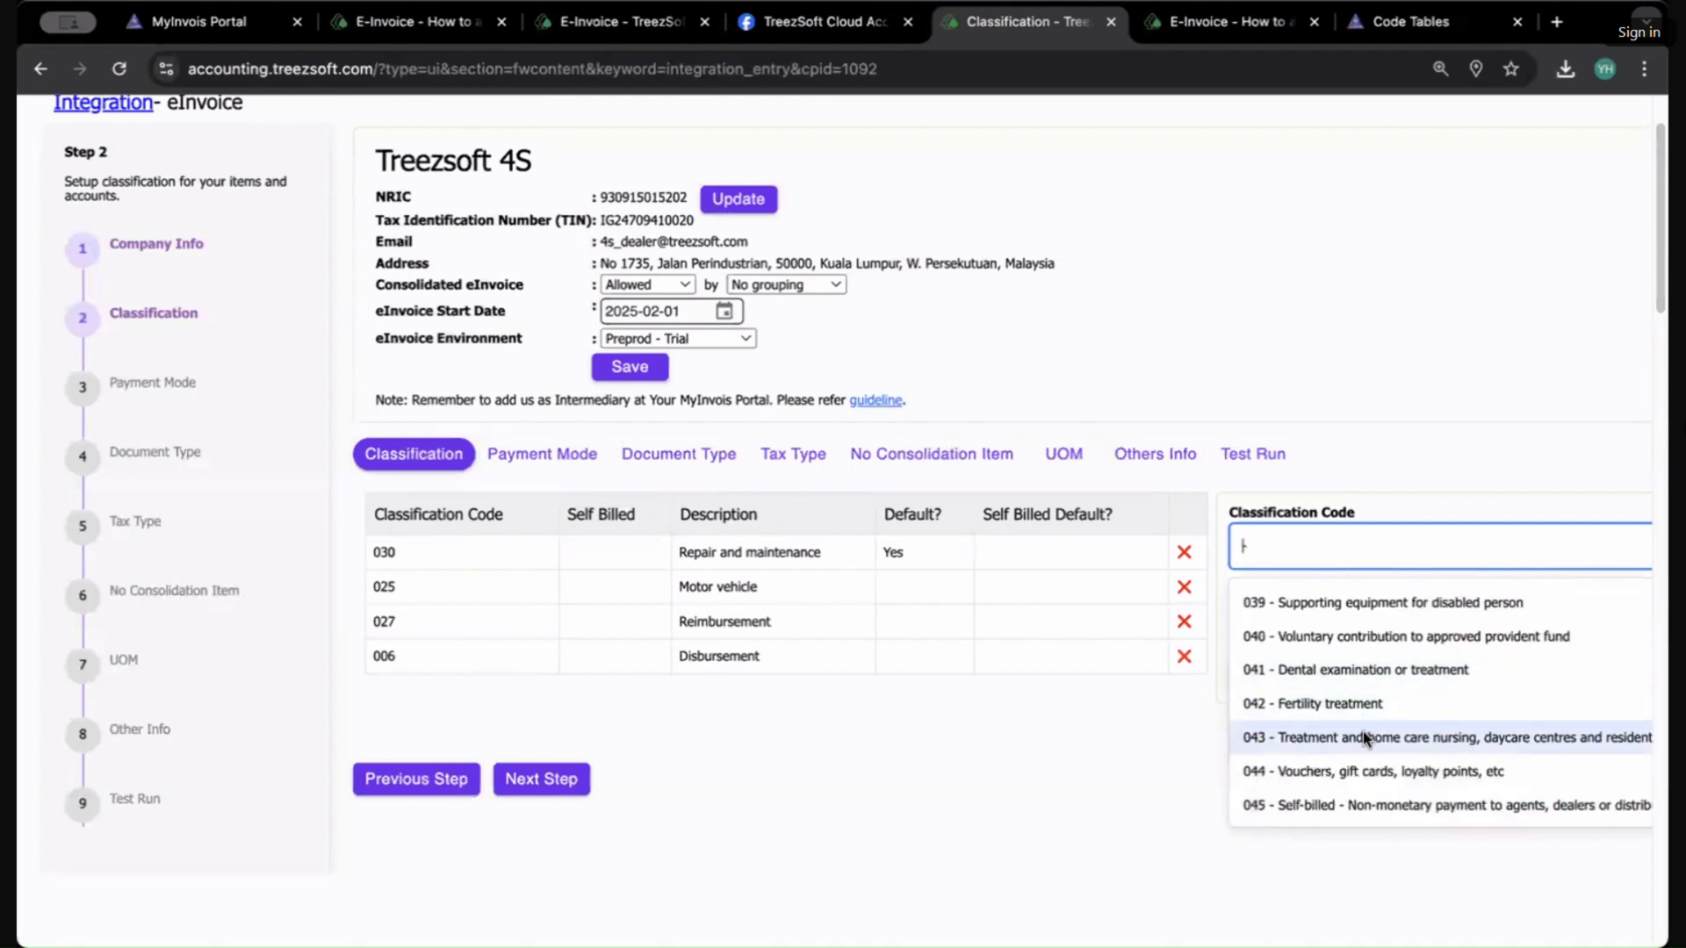
scroll(1345, 711, up, 4)
scroll(1345, 716, up, 10)
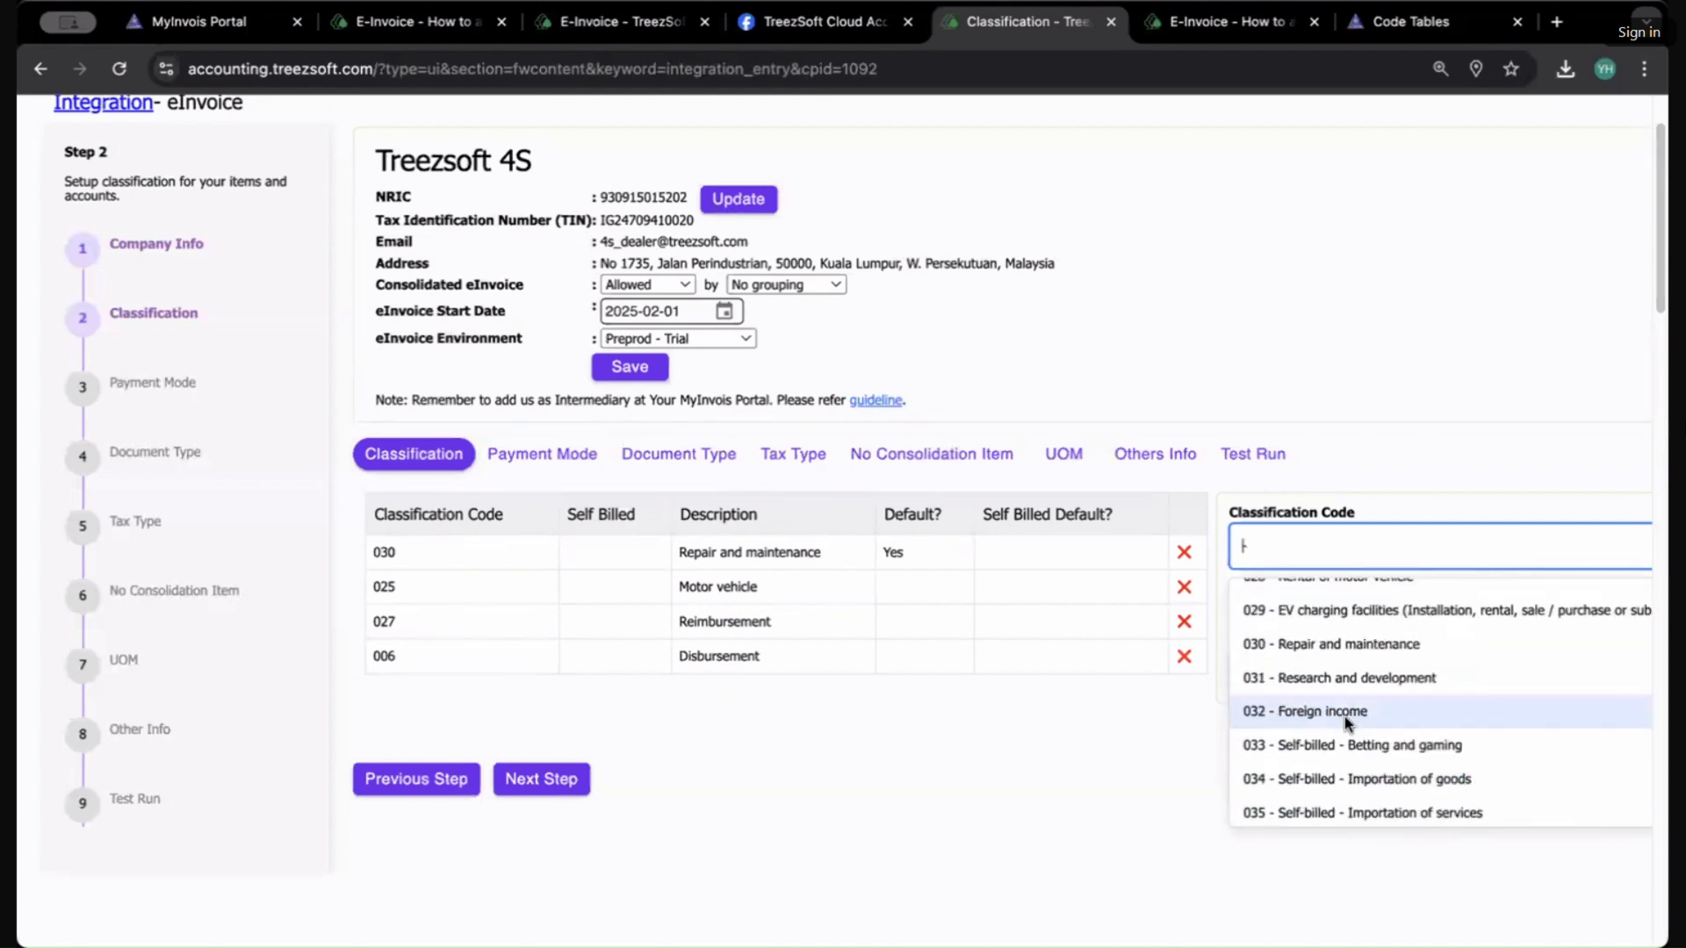
Step: Pick classification code 013 - Gym membership for the new entry
click(1190, 748)
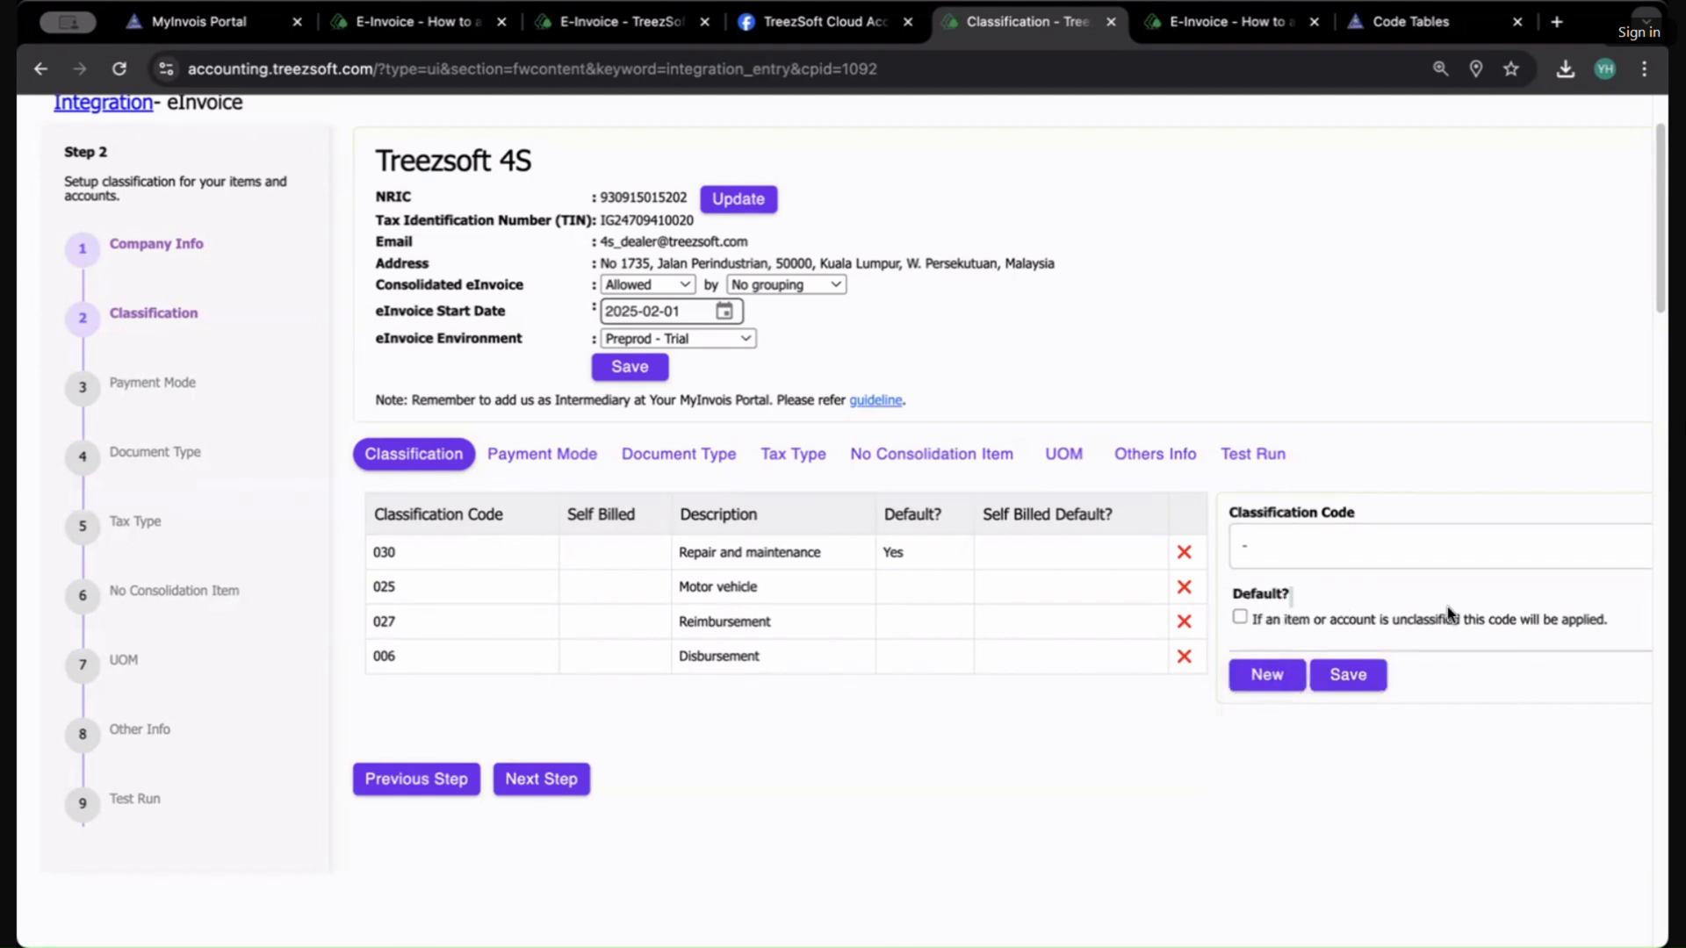
click(1440, 553)
scroll(1316, 777, down, 5)
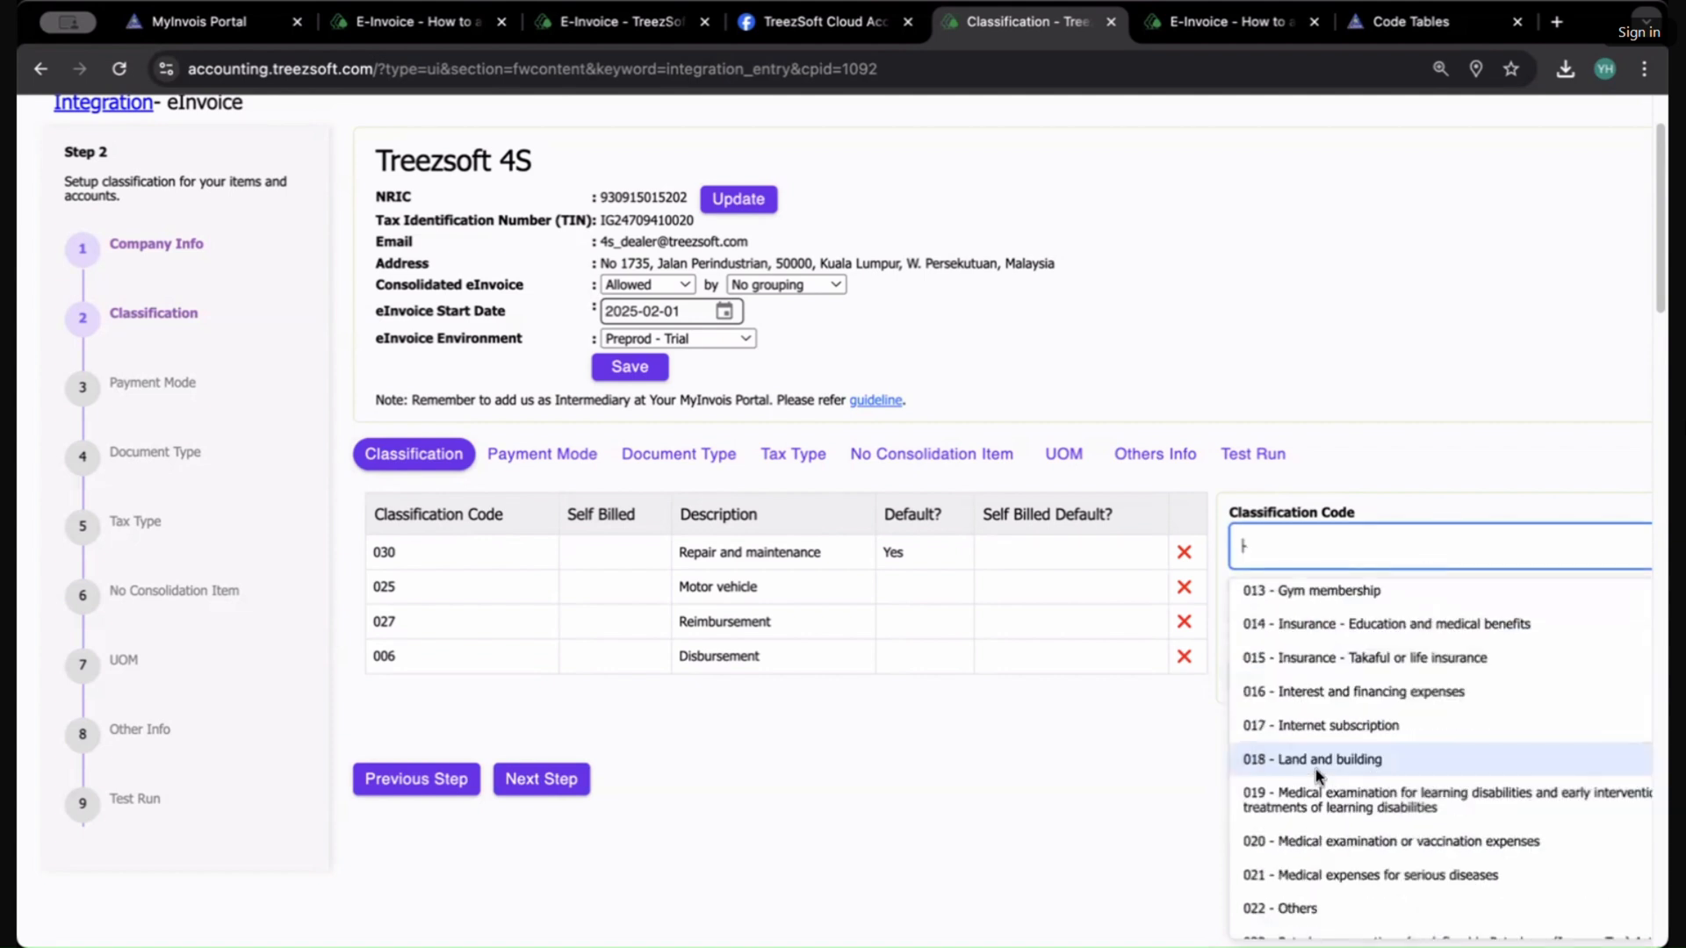
click(990, 756)
click(1361, 564)
scroll(1405, 737, down, 4)
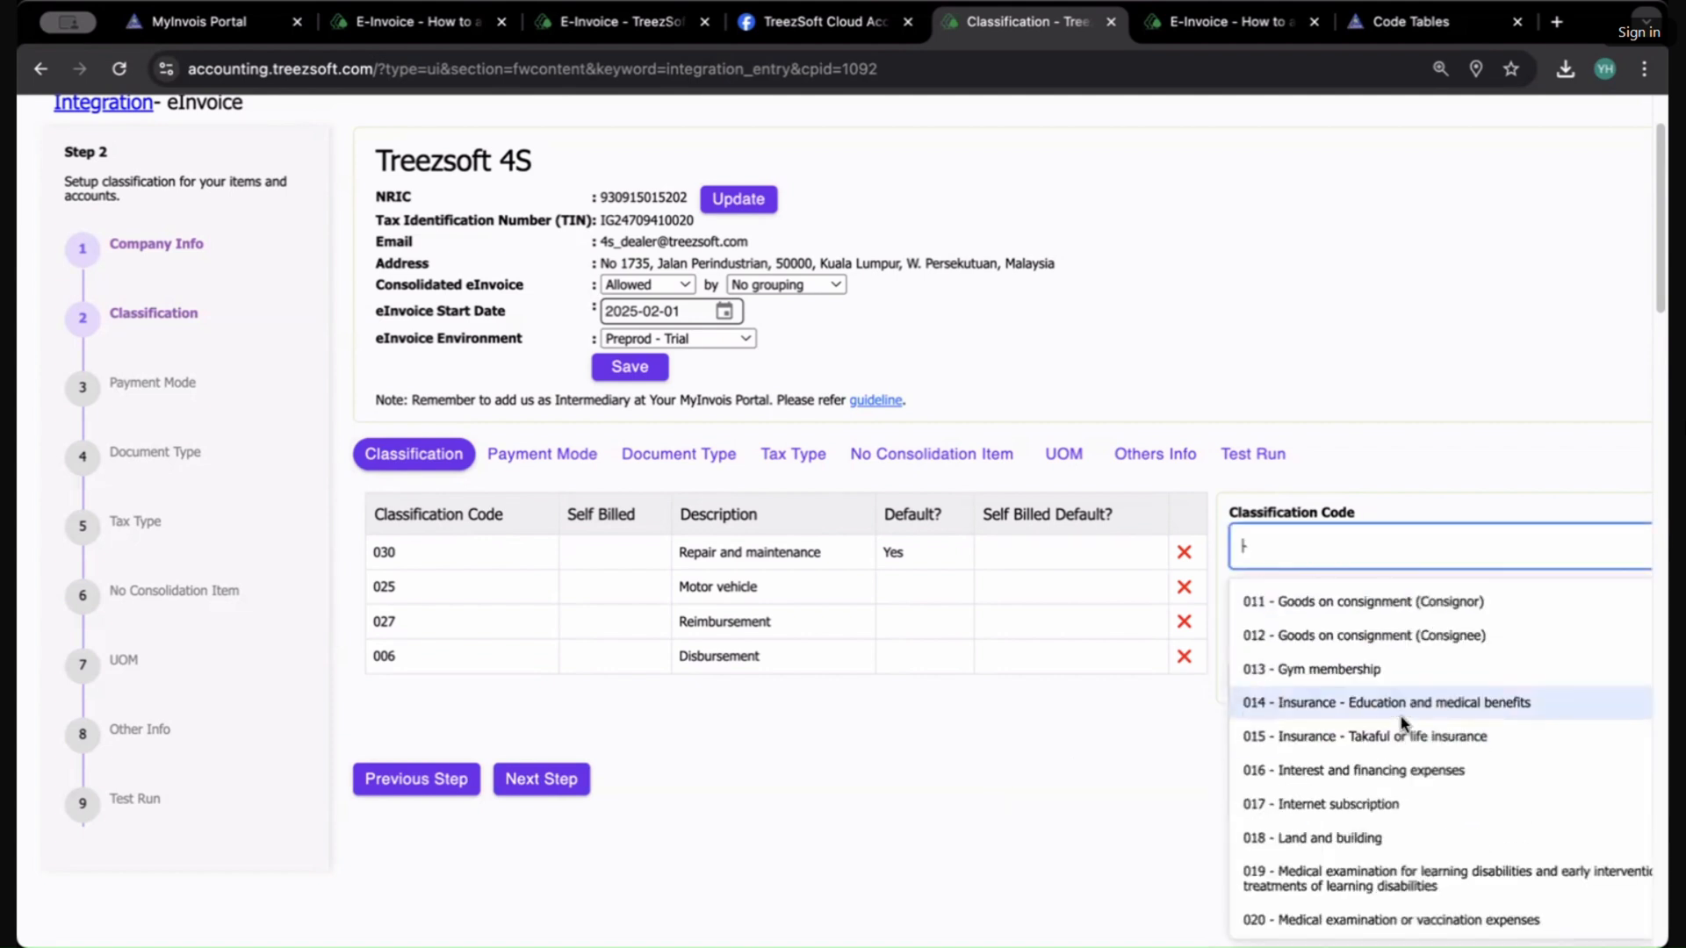
click(1398, 683)
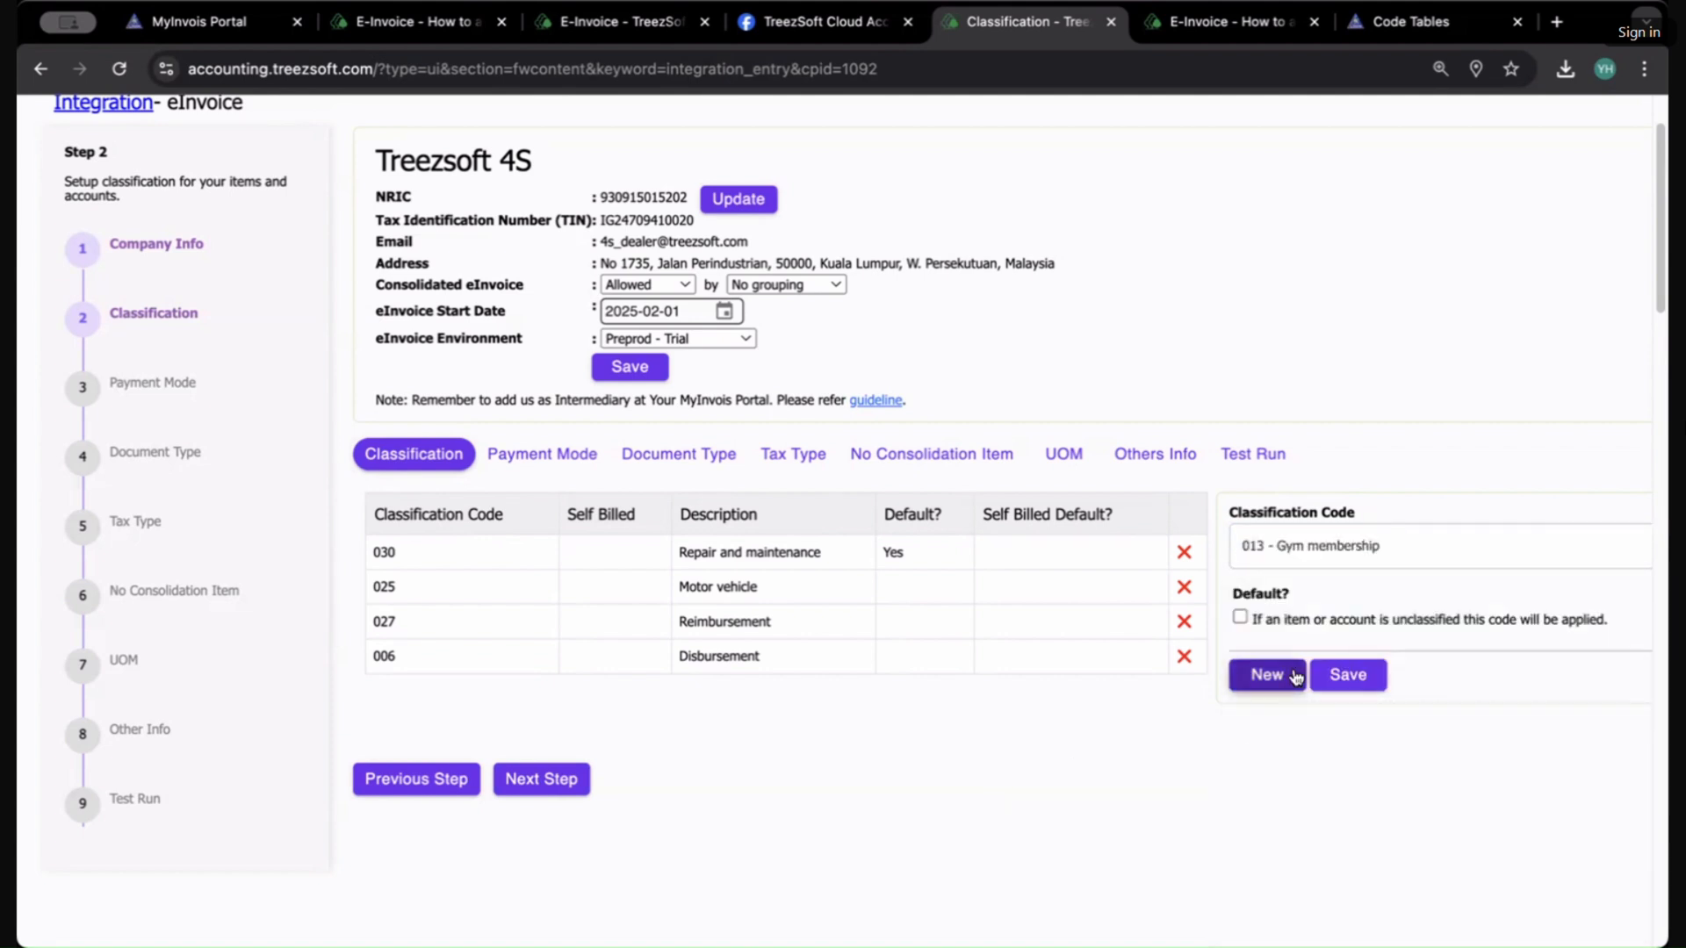
Step: Change the classification code to 028 - Rental of motor vehicle and save the new classification
click(1348, 555)
scroll(1352, 729, down, 4)
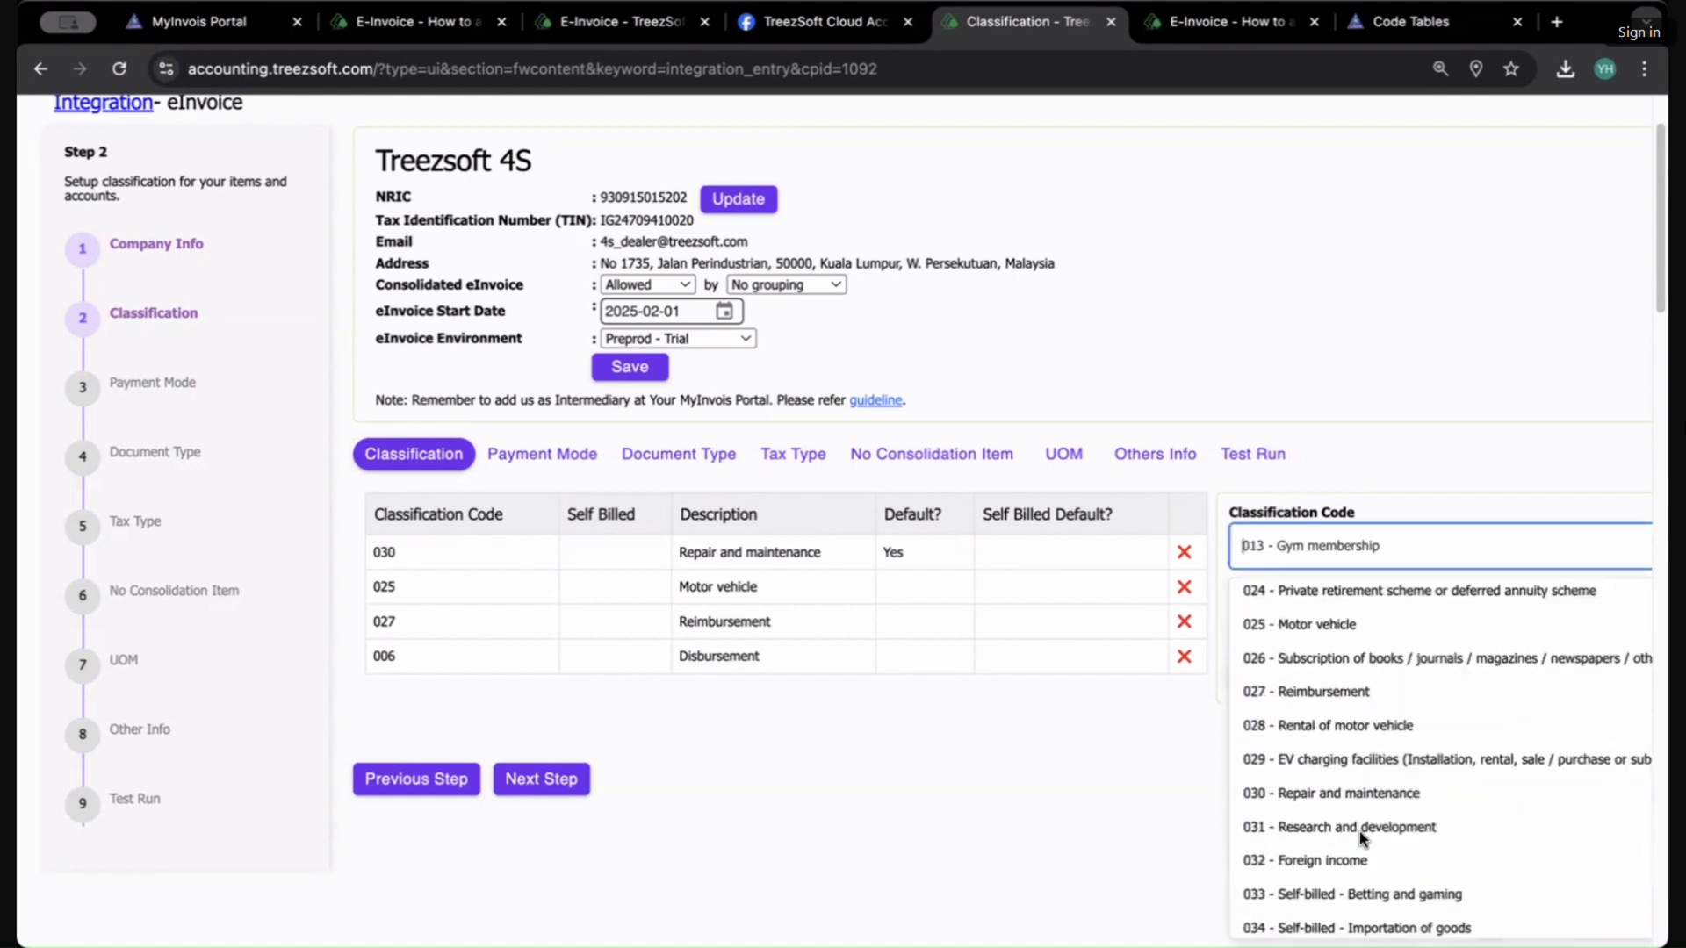
click(1347, 726)
click(1347, 677)
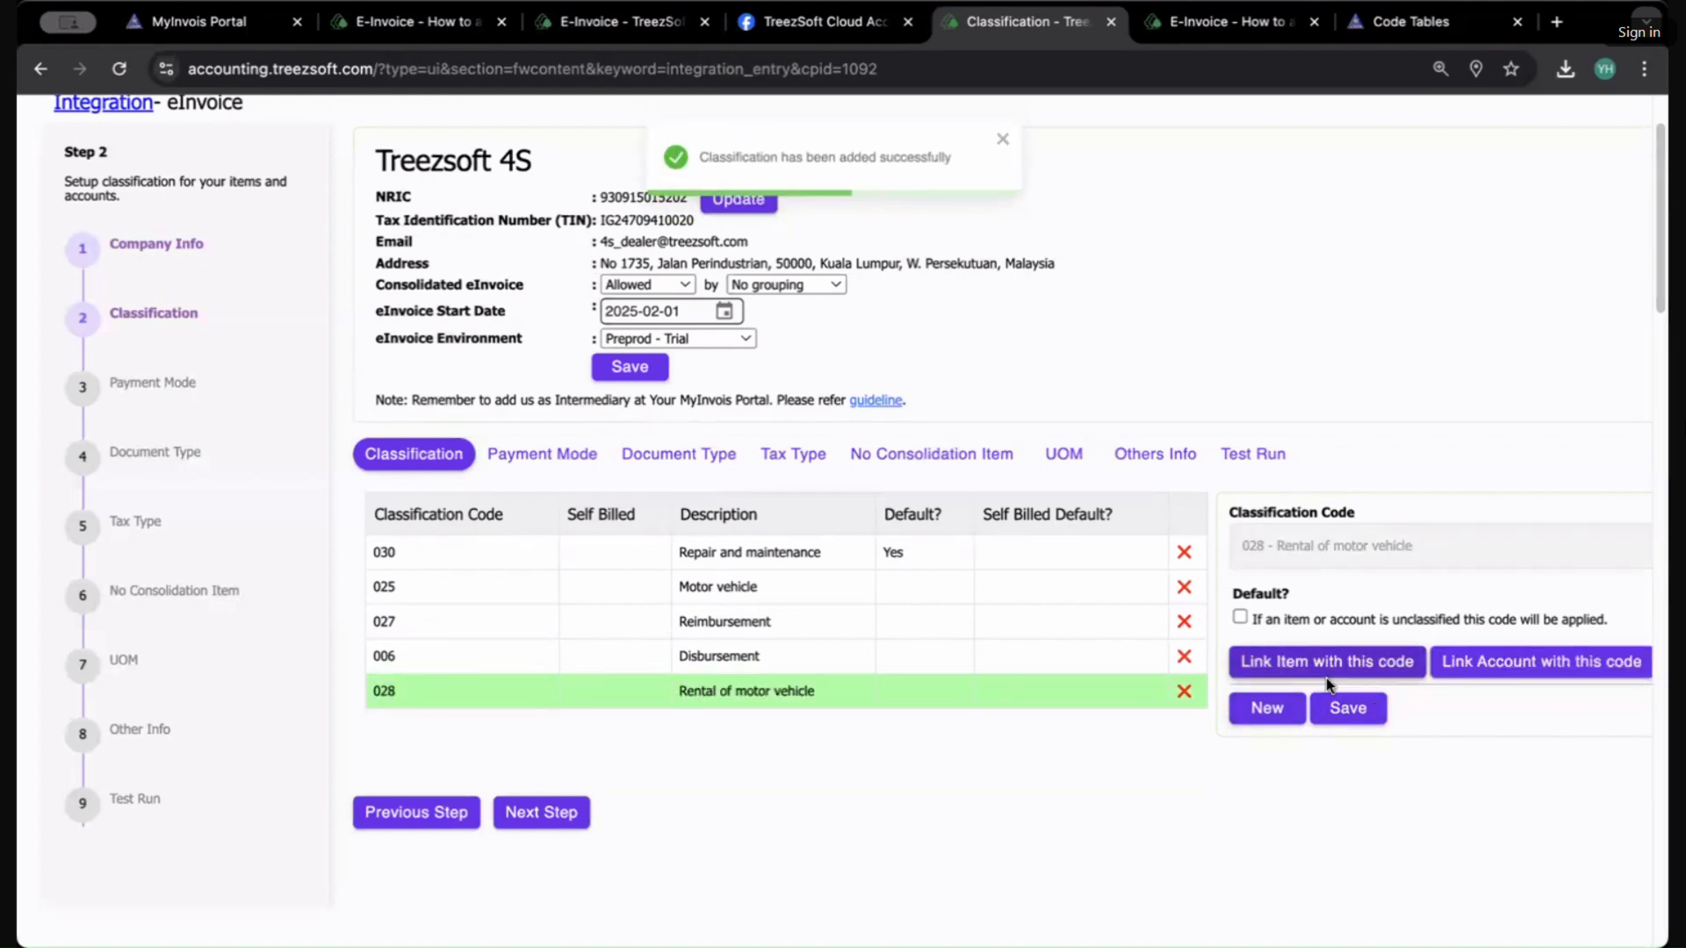
Step: Open the item-linking list for 028 - Rental of motor vehicle and browse the items and stock group filter
click(1269, 667)
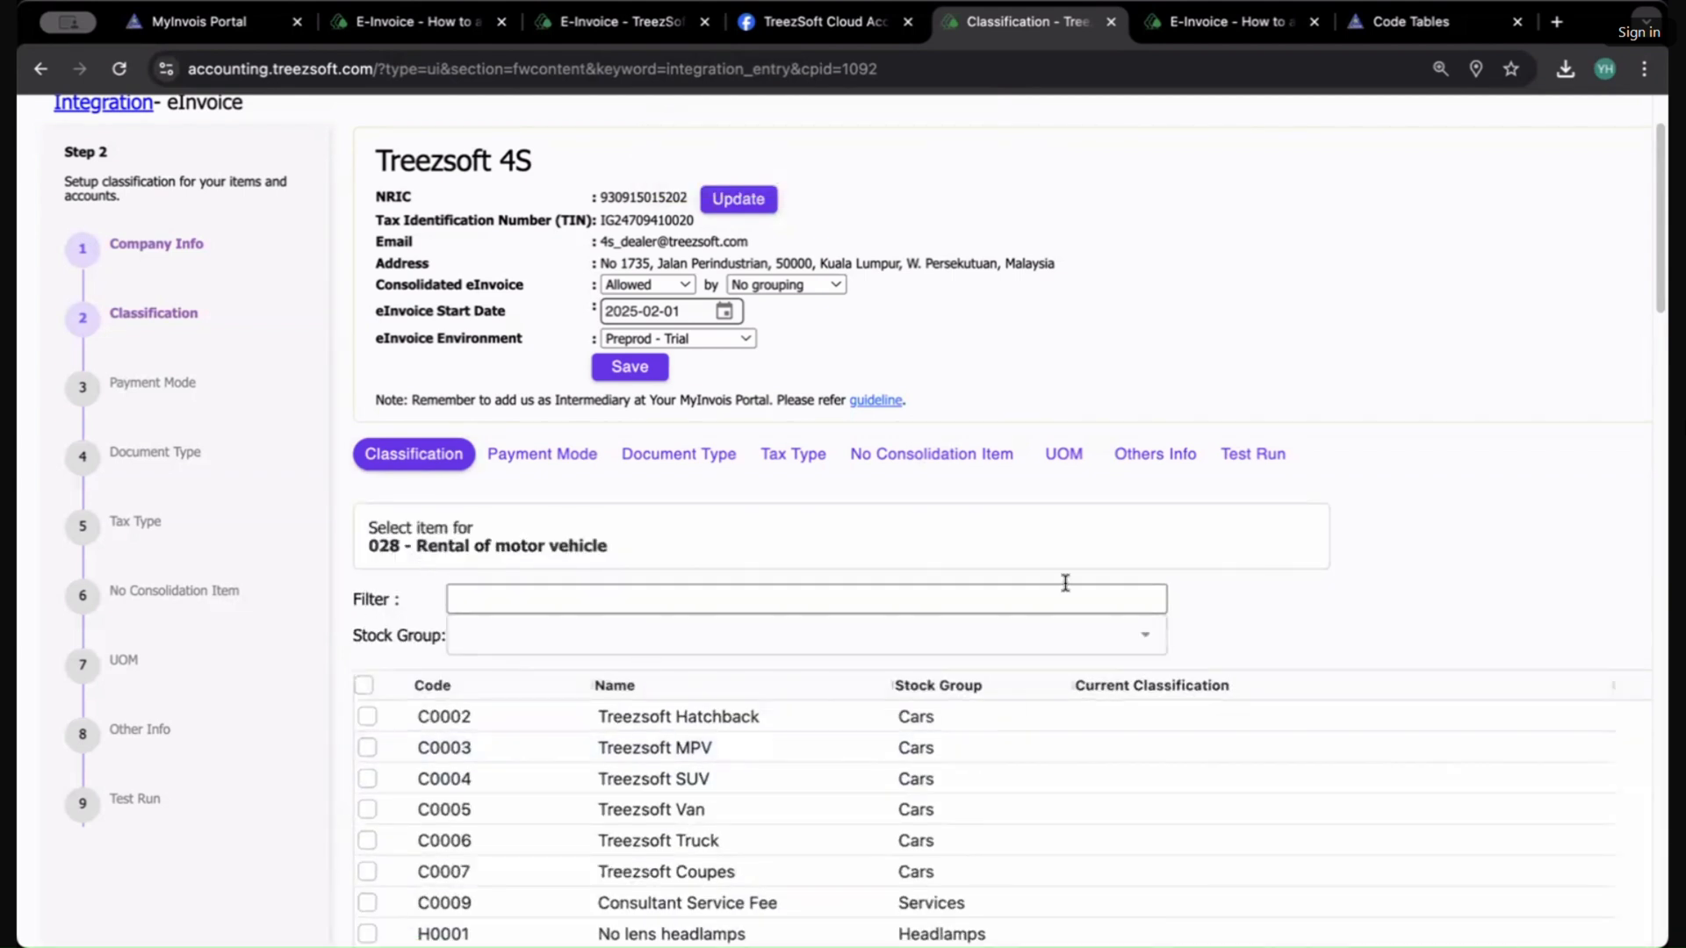
scroll(1015, 670, down, 1)
drag(407, 471, 602, 489)
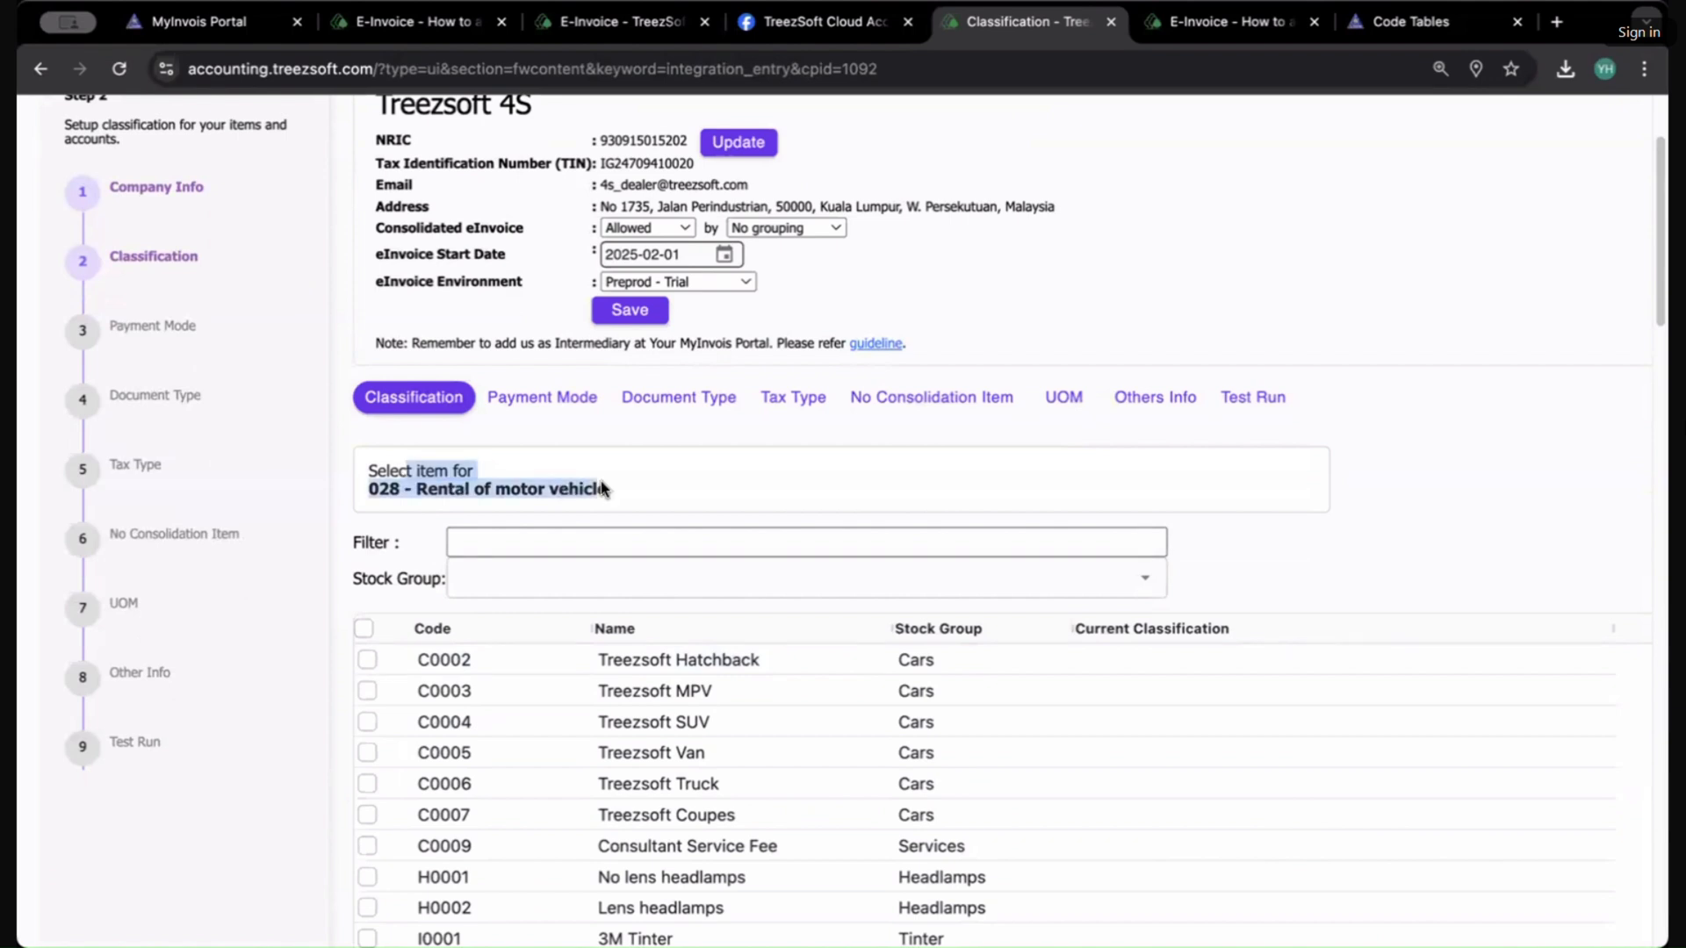
scroll(602, 489, down, 2)
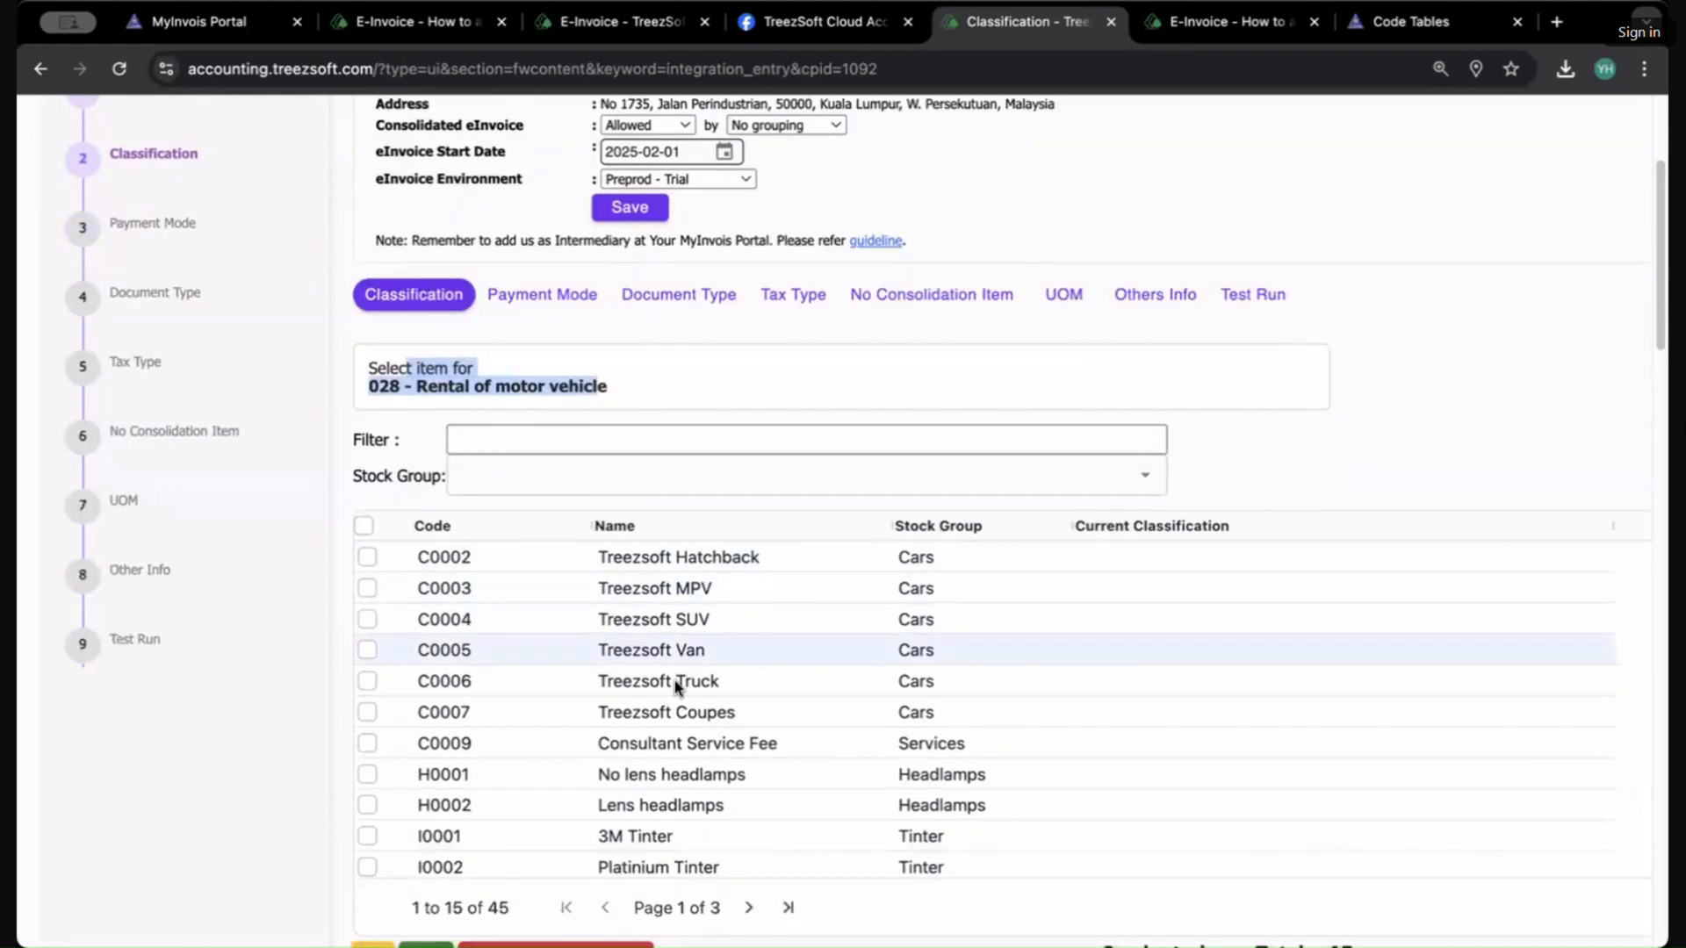
scroll(676, 694, down, 2)
scroll(678, 713, up, 2)
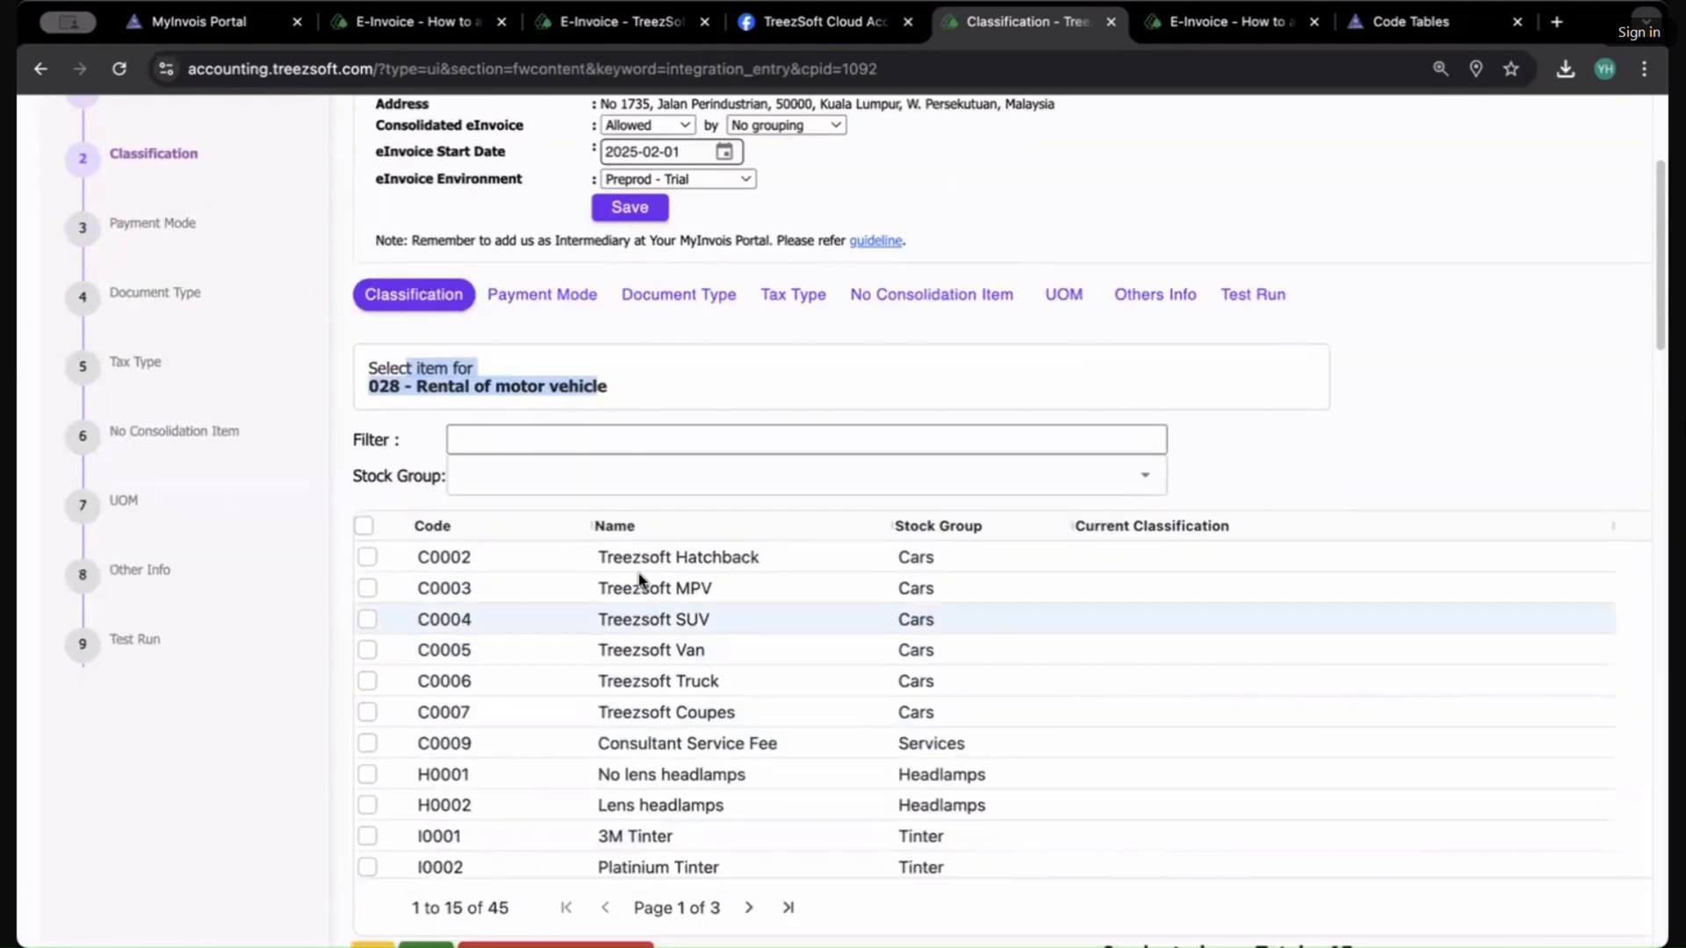
click(633, 479)
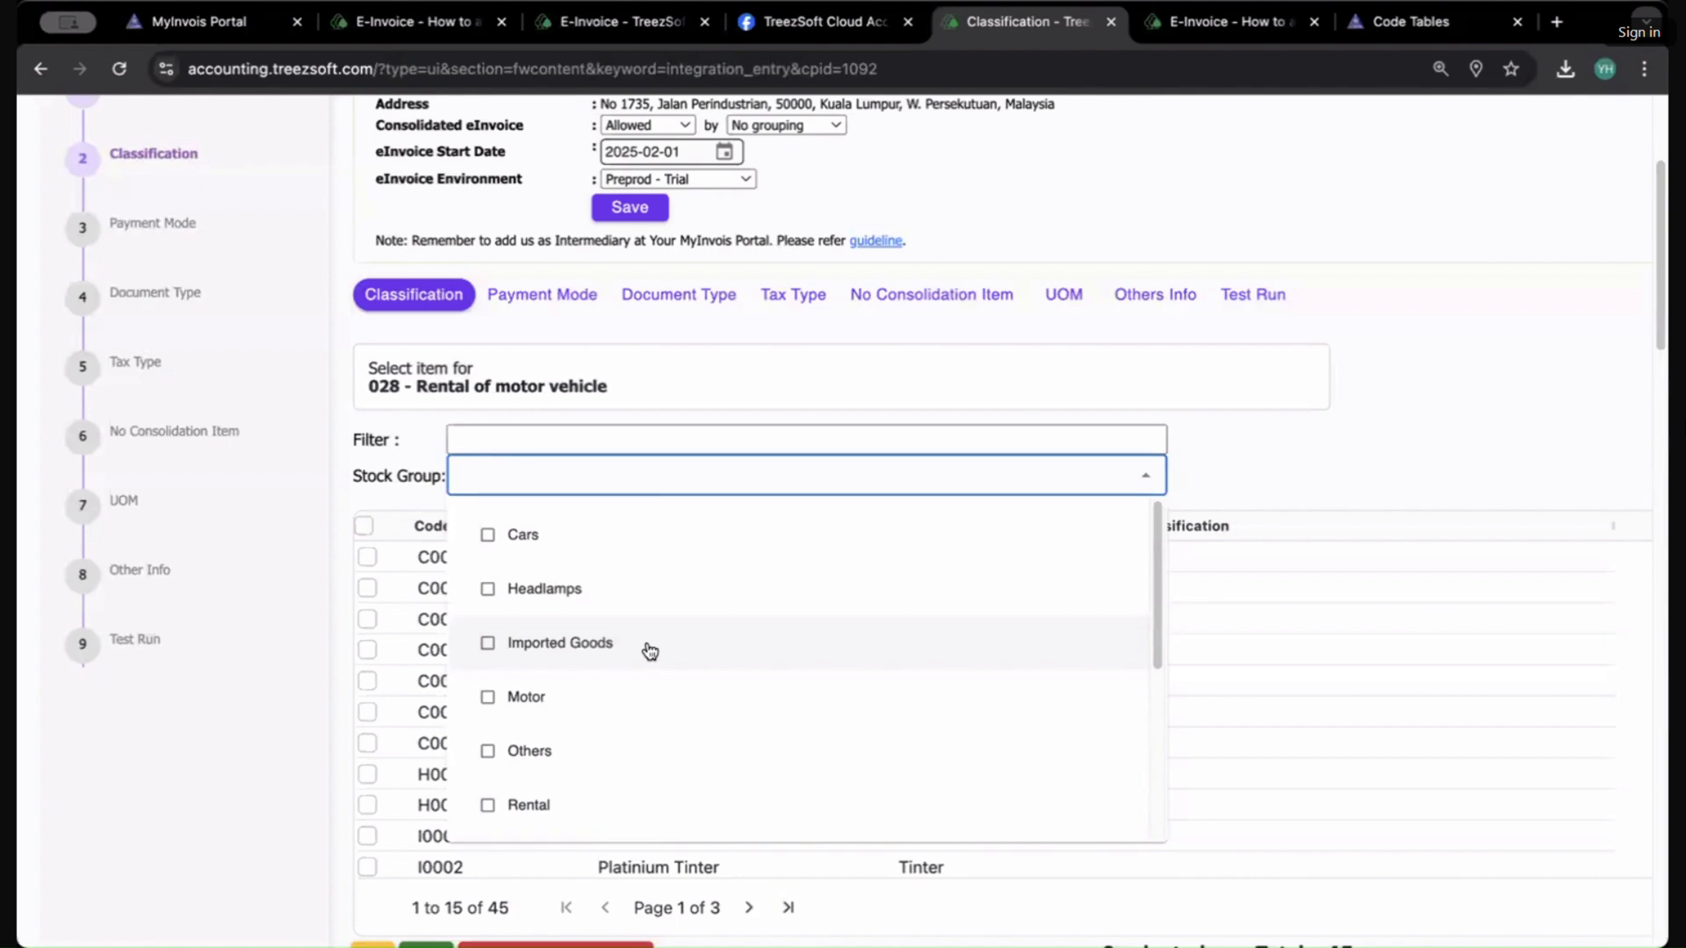
click(743, 420)
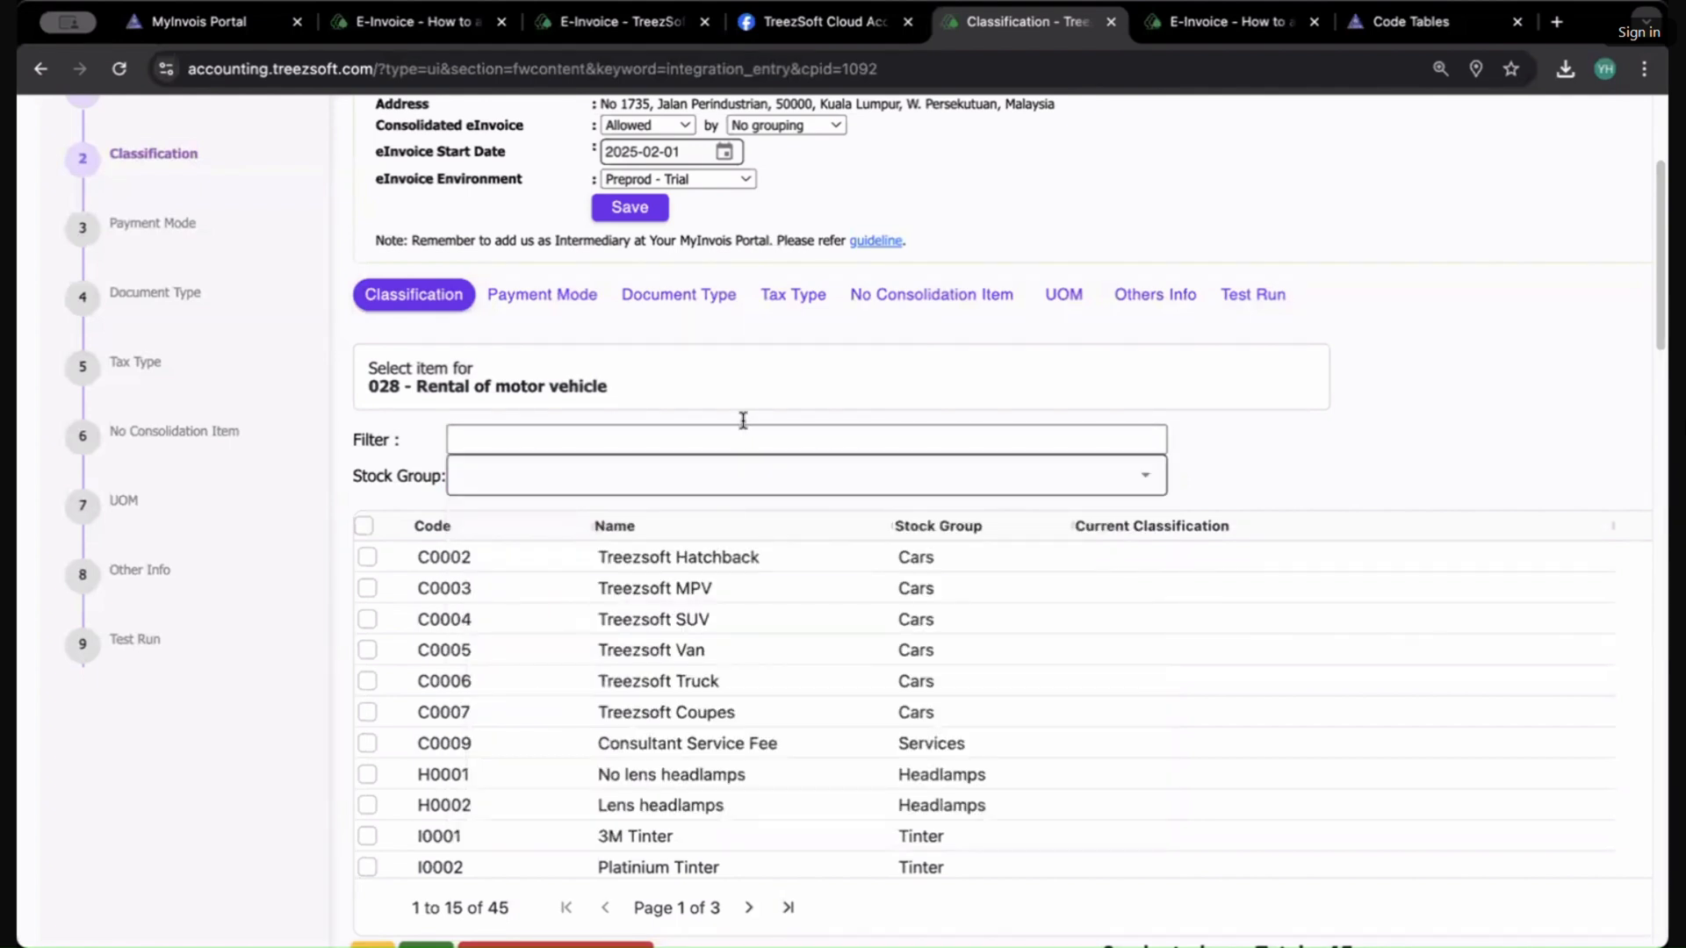
scroll(1317, 700, down, 2)
scroll(1317, 699, up, 2)
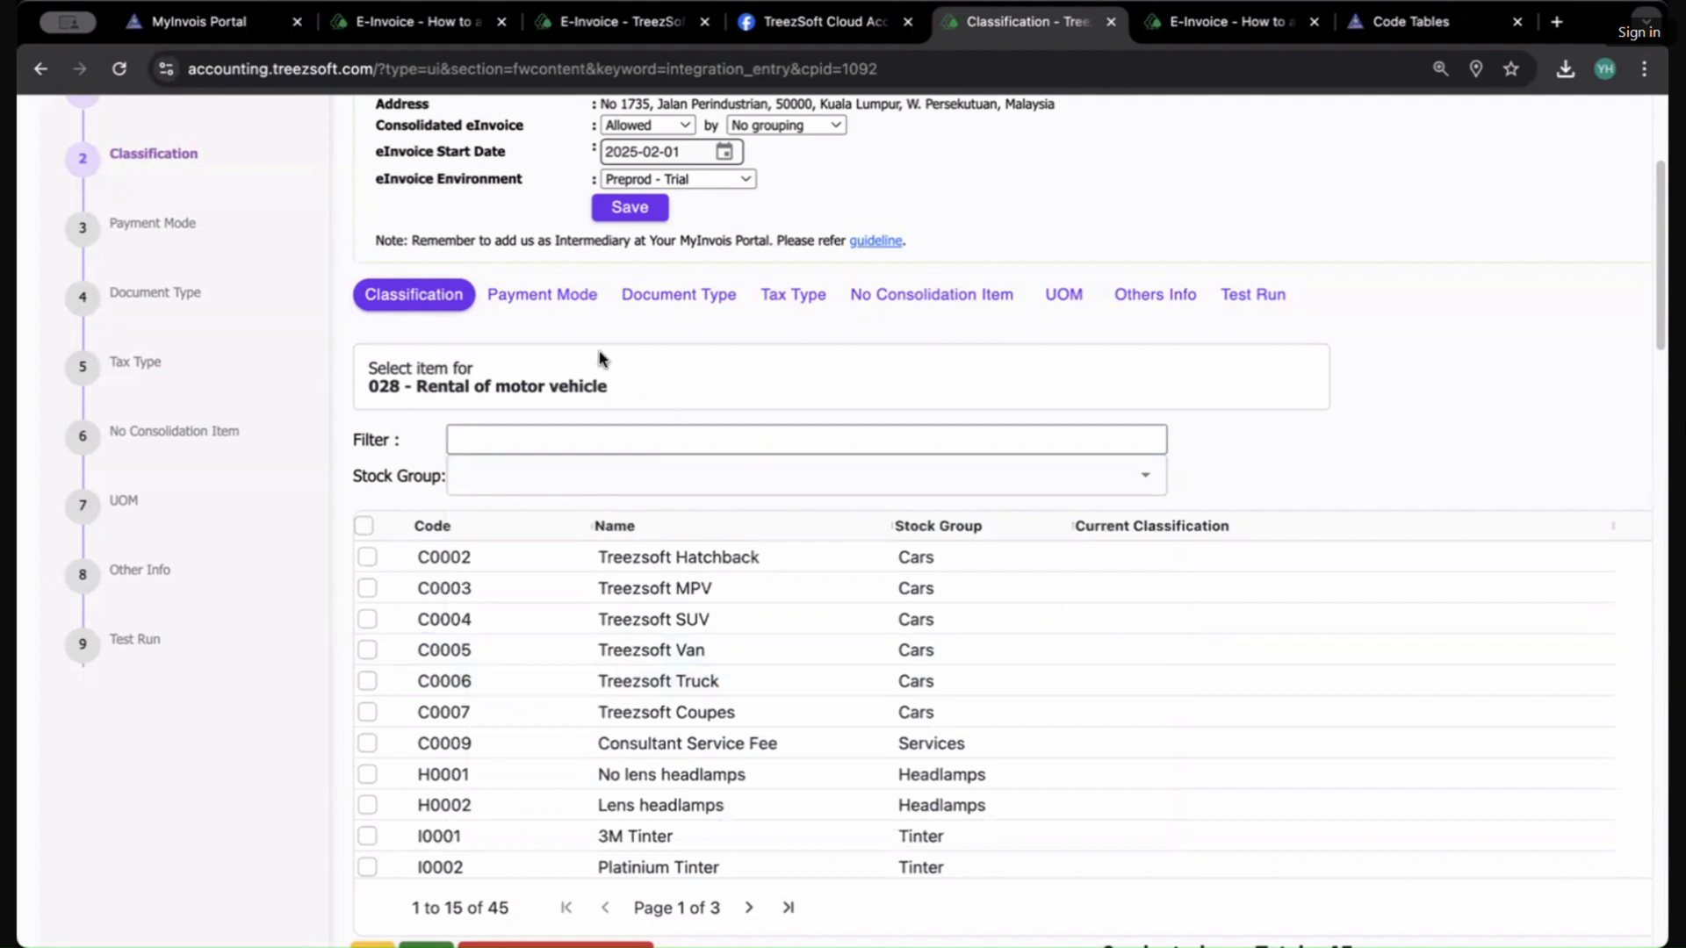
click(479, 440)
click(482, 473)
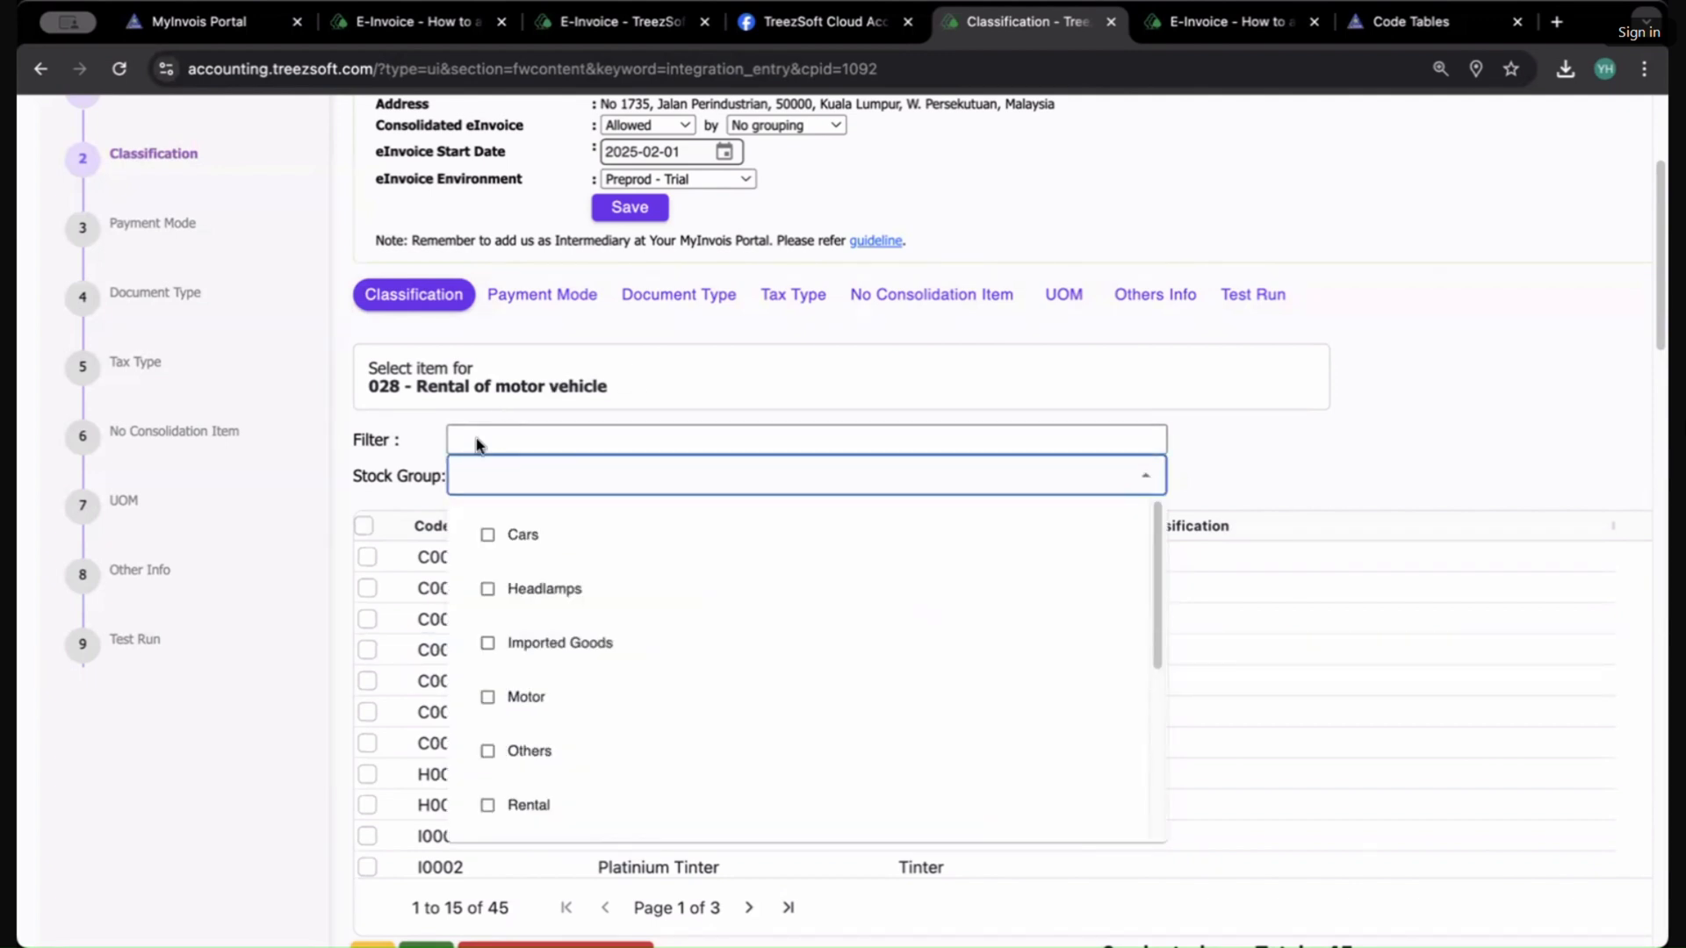
click(475, 438)
scroll(403, 790, down, 5)
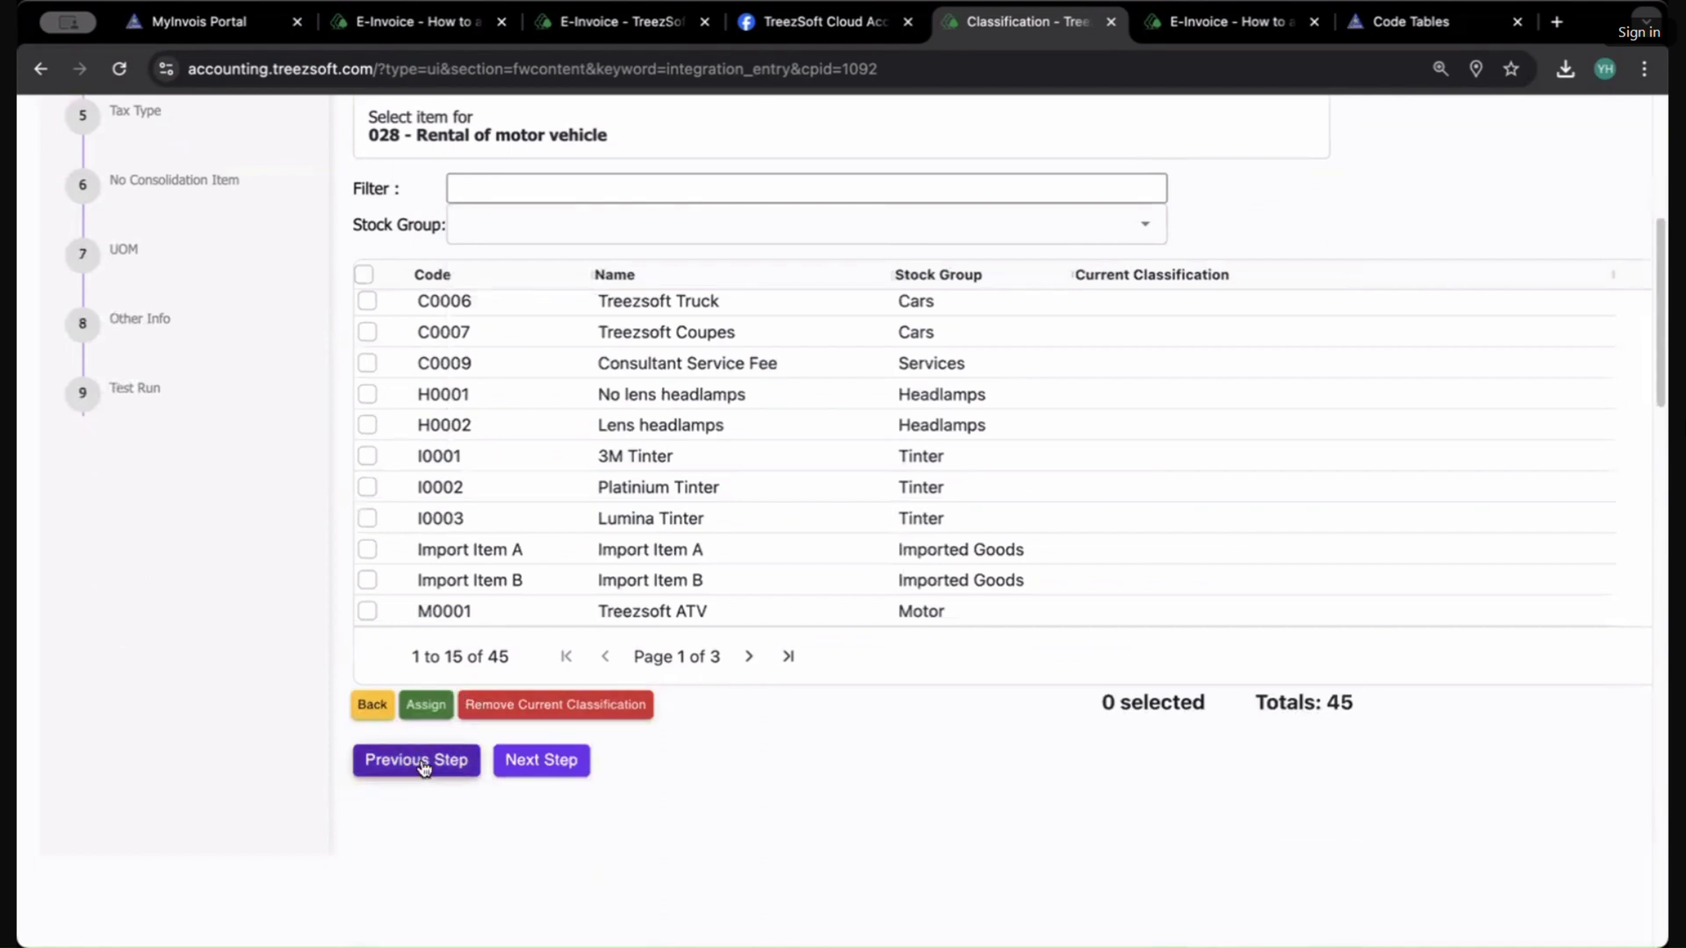
Step: Return to the Classification step and try to add another classification with code 028 - Rental of motor vehicle
click(386, 760)
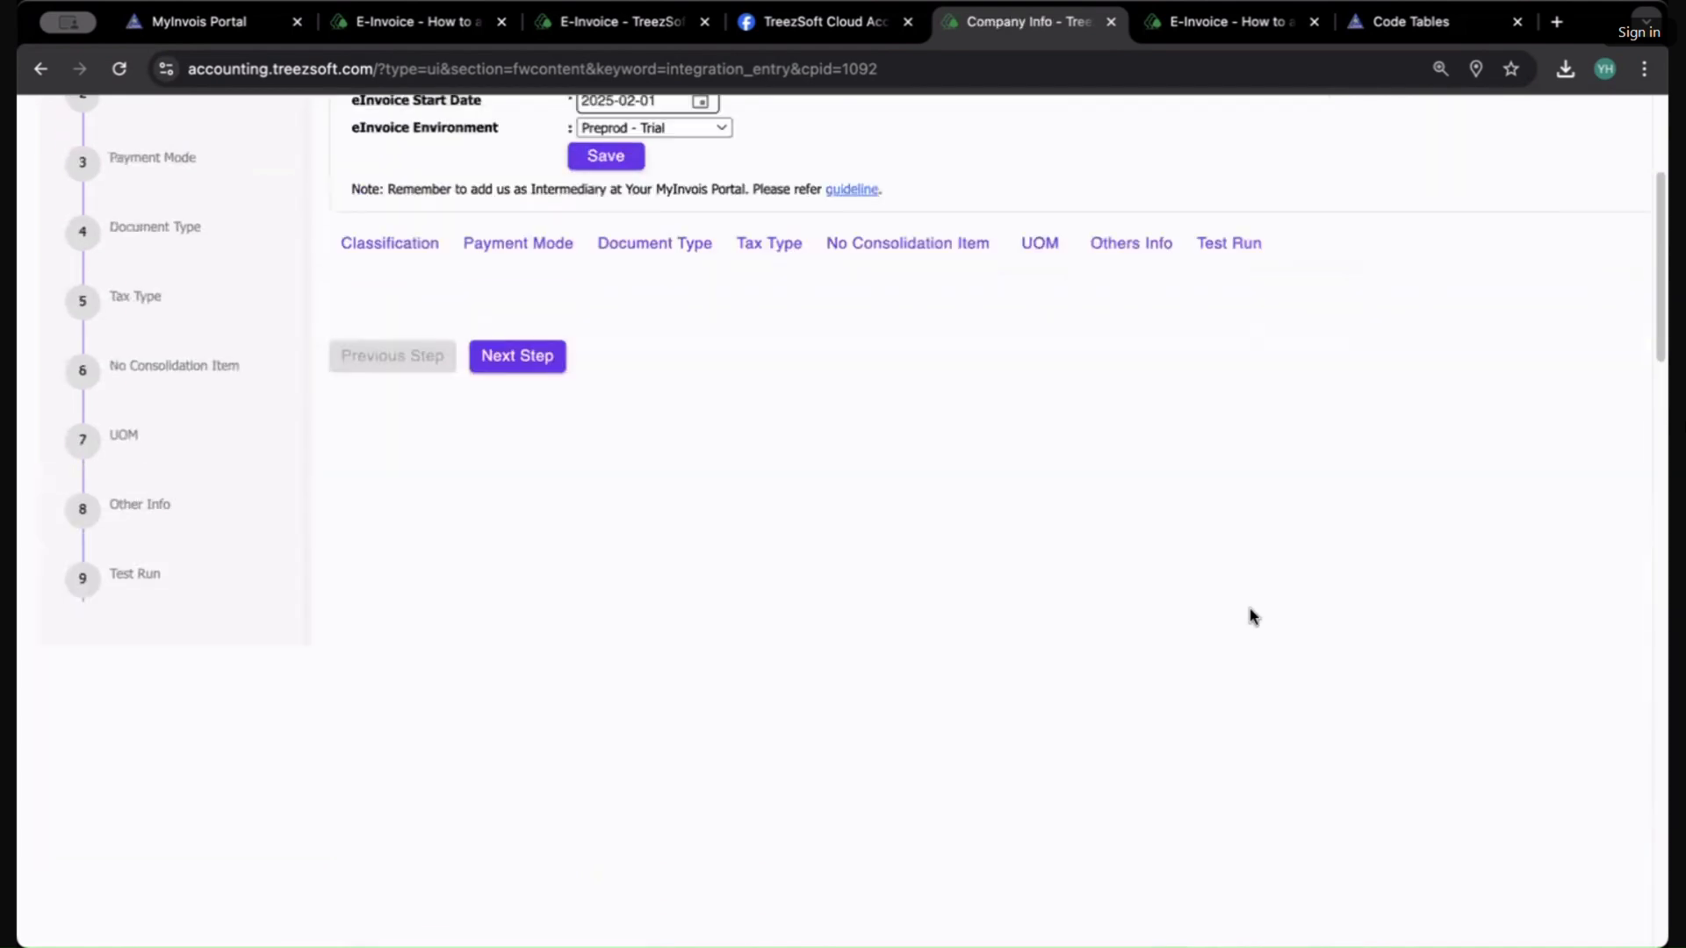
click(406, 570)
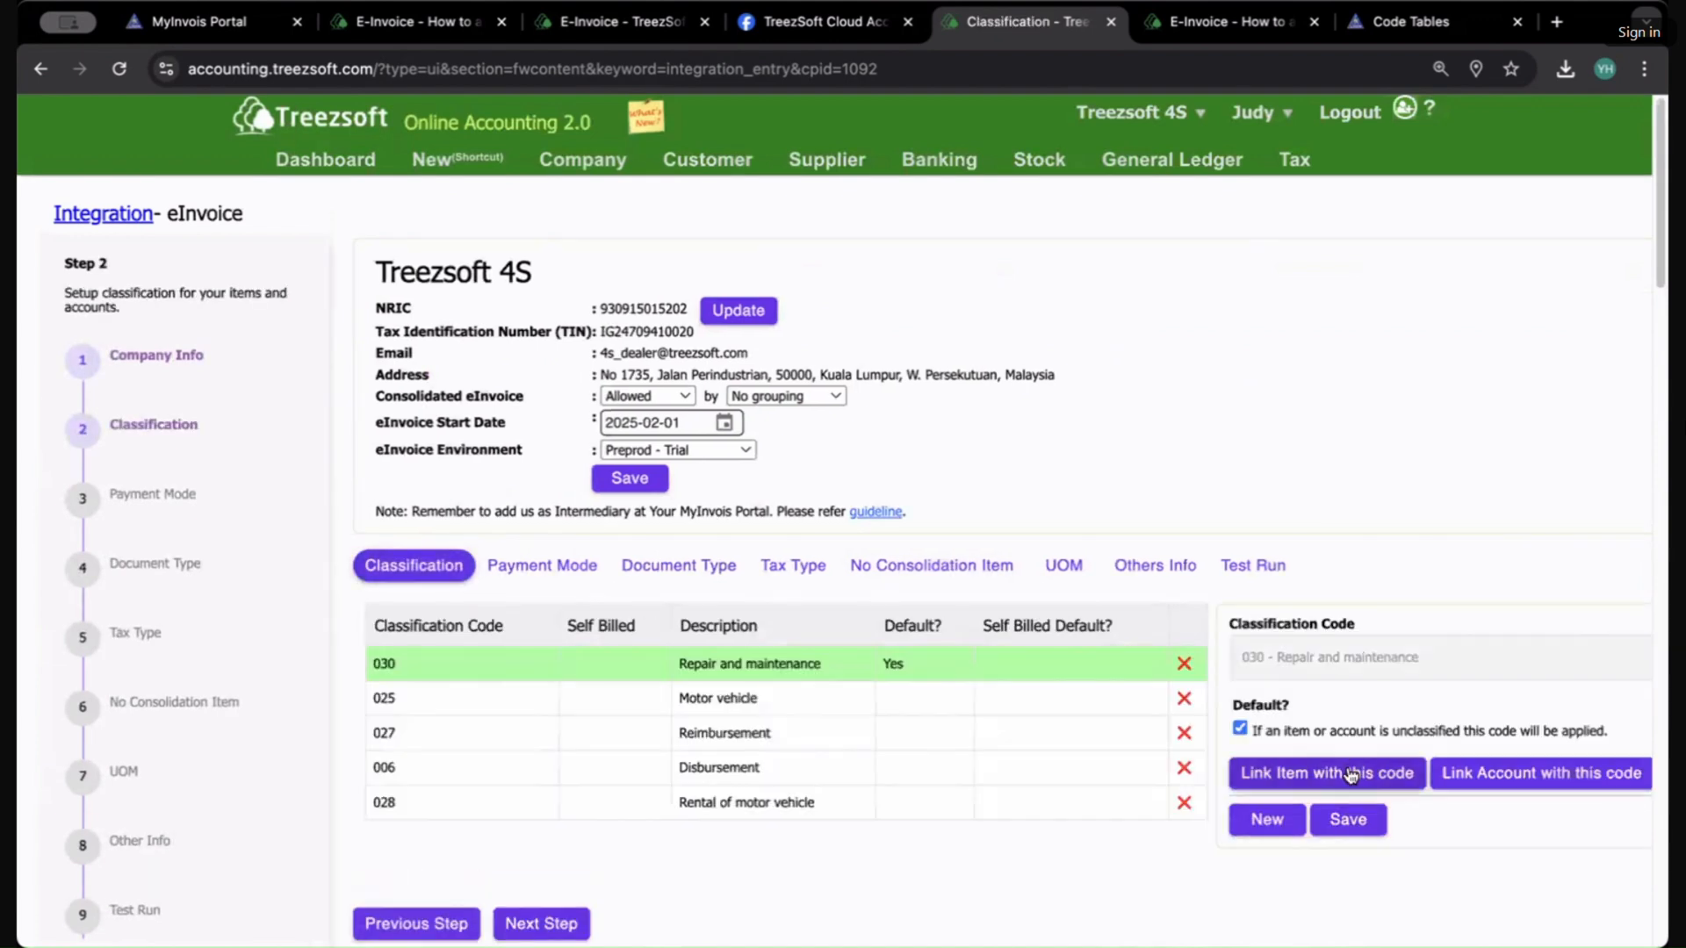
click(1270, 817)
click(1342, 654)
scroll(1367, 755, down, 10)
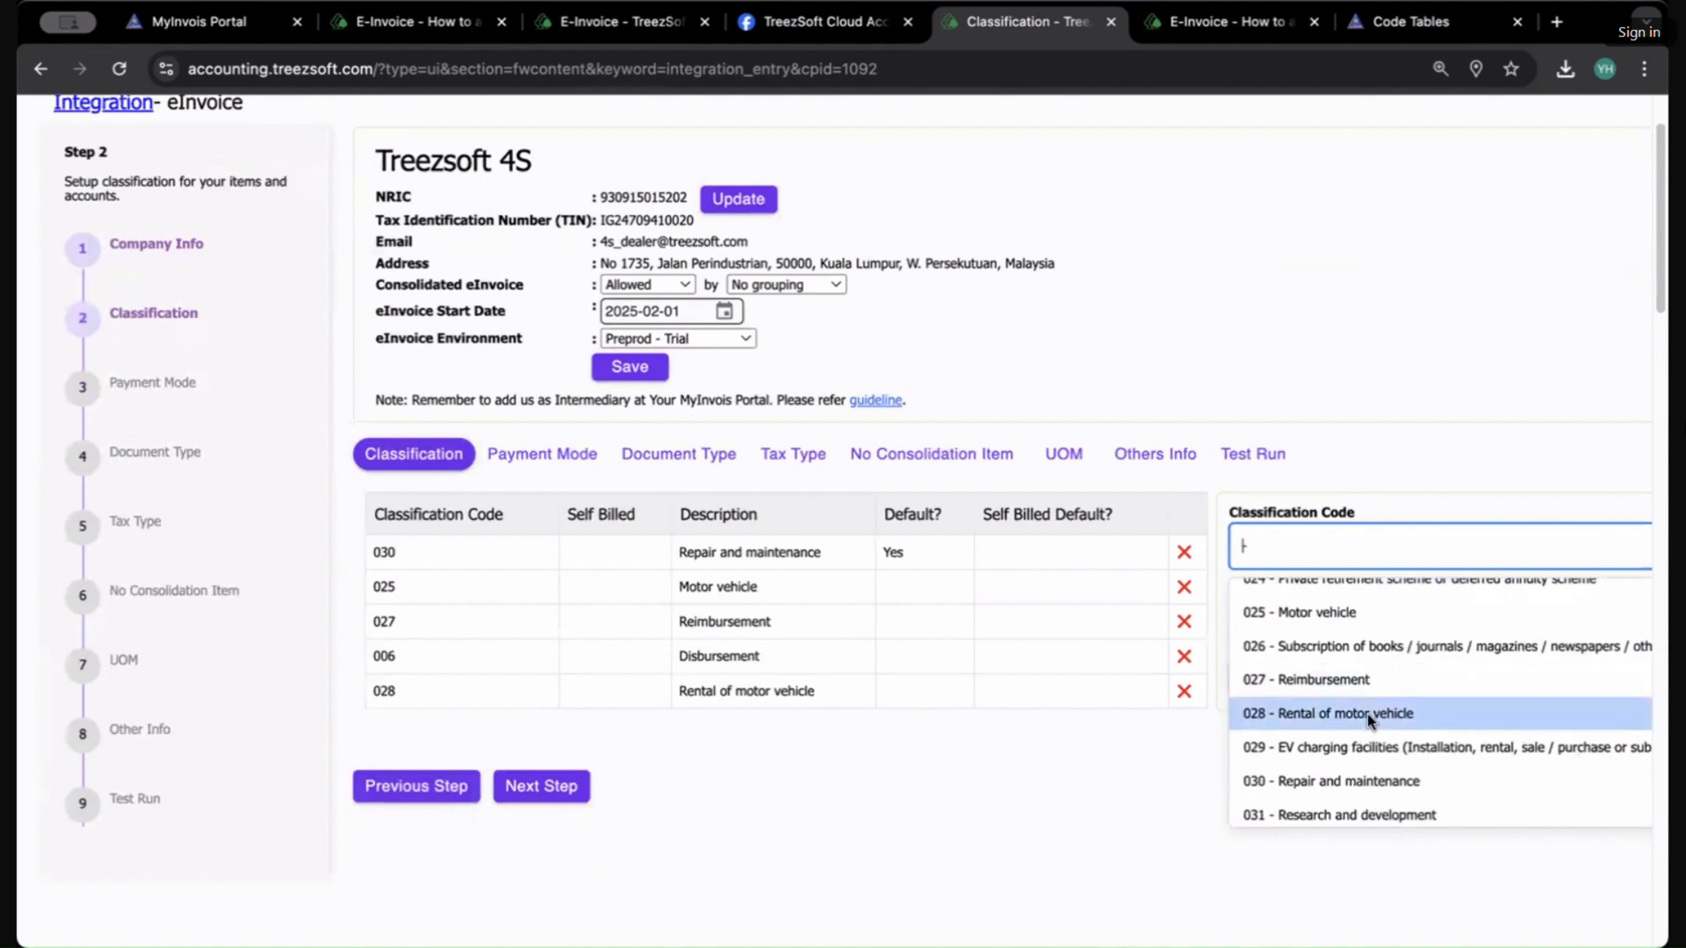
click(1374, 713)
click(1336, 678)
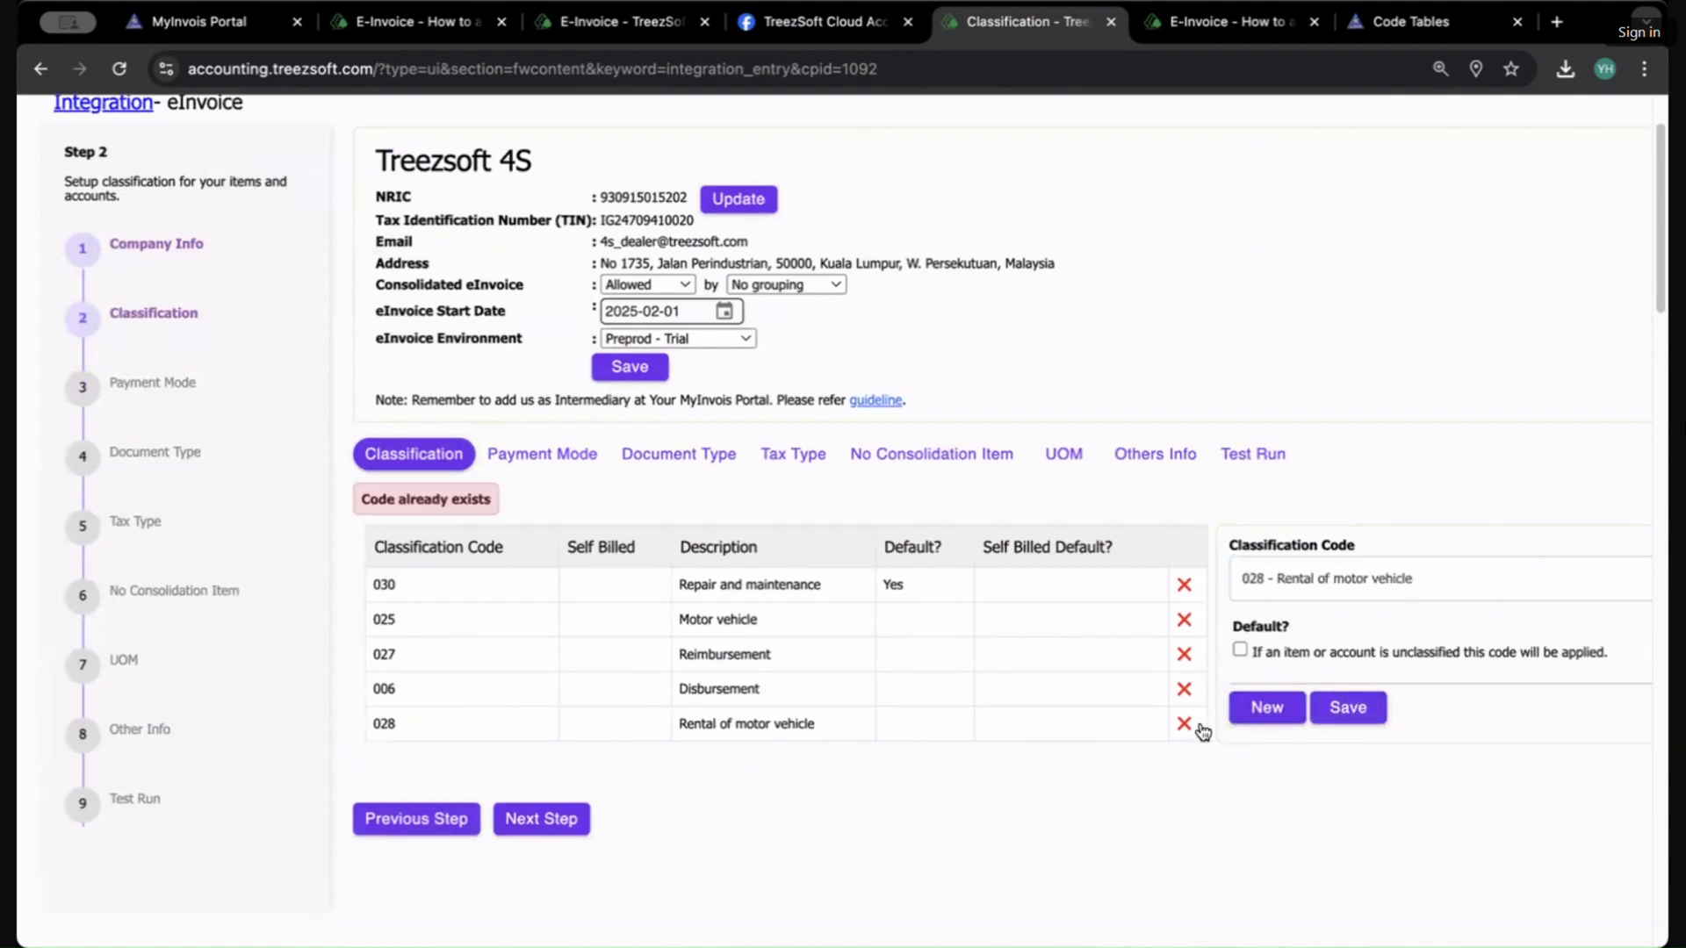
Step: Open the account-linking list for the 028 classification and browse the accounts and account types
click(773, 723)
click(1547, 706)
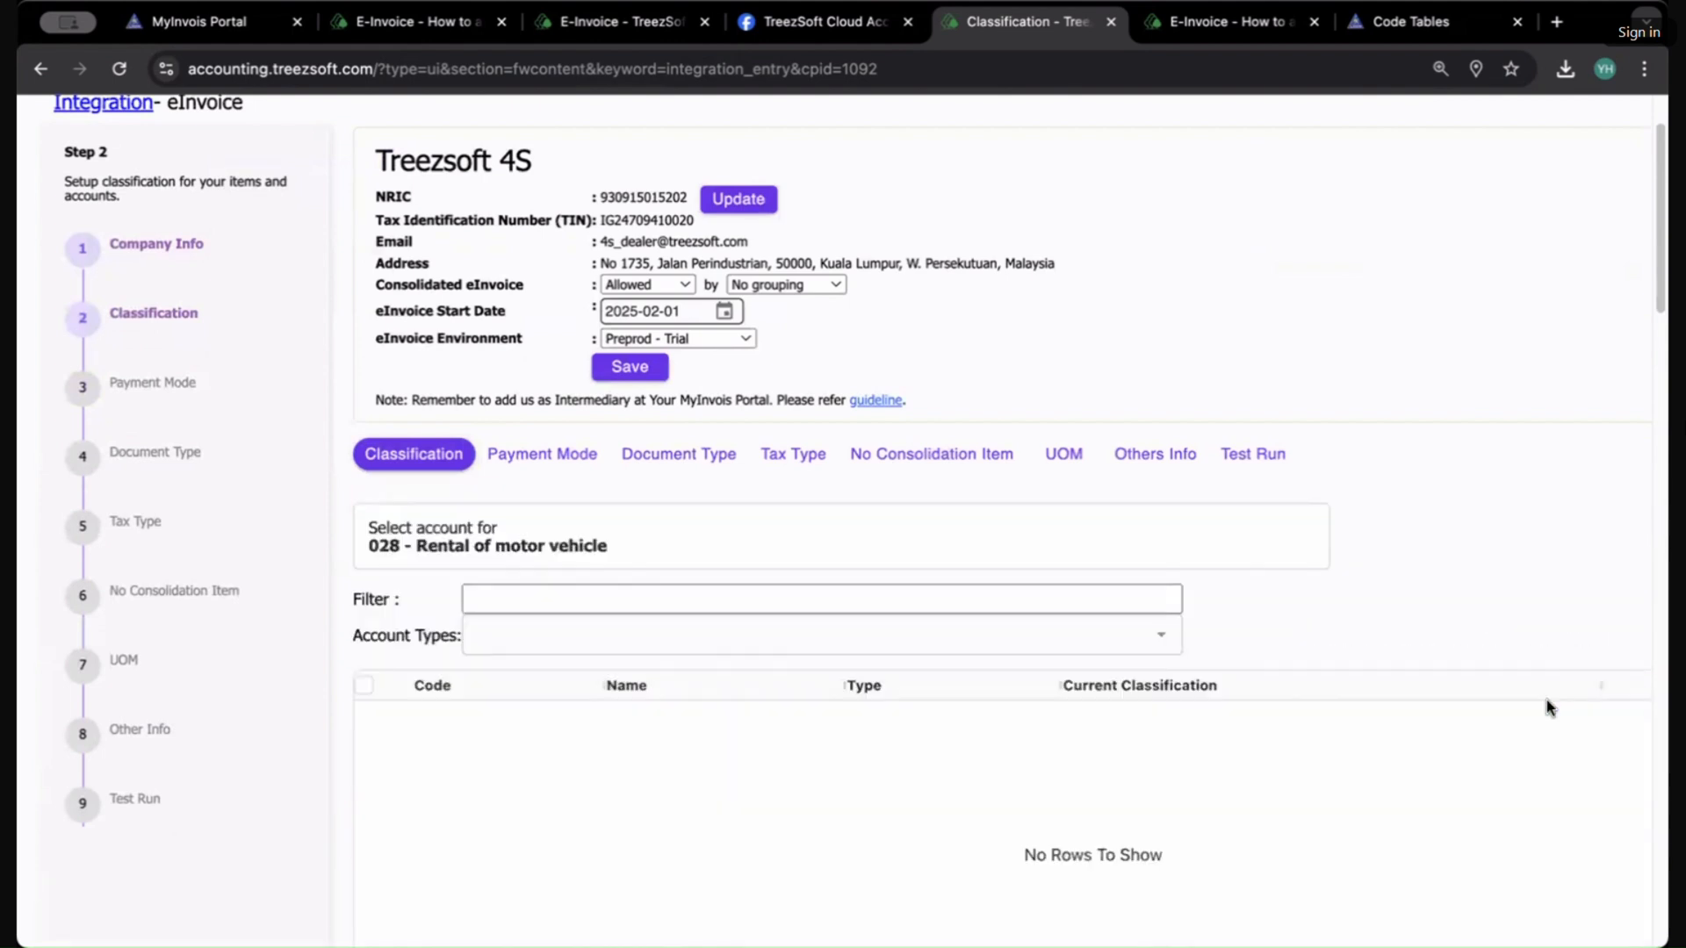
click(673, 619)
scroll(1251, 591, down, 3)
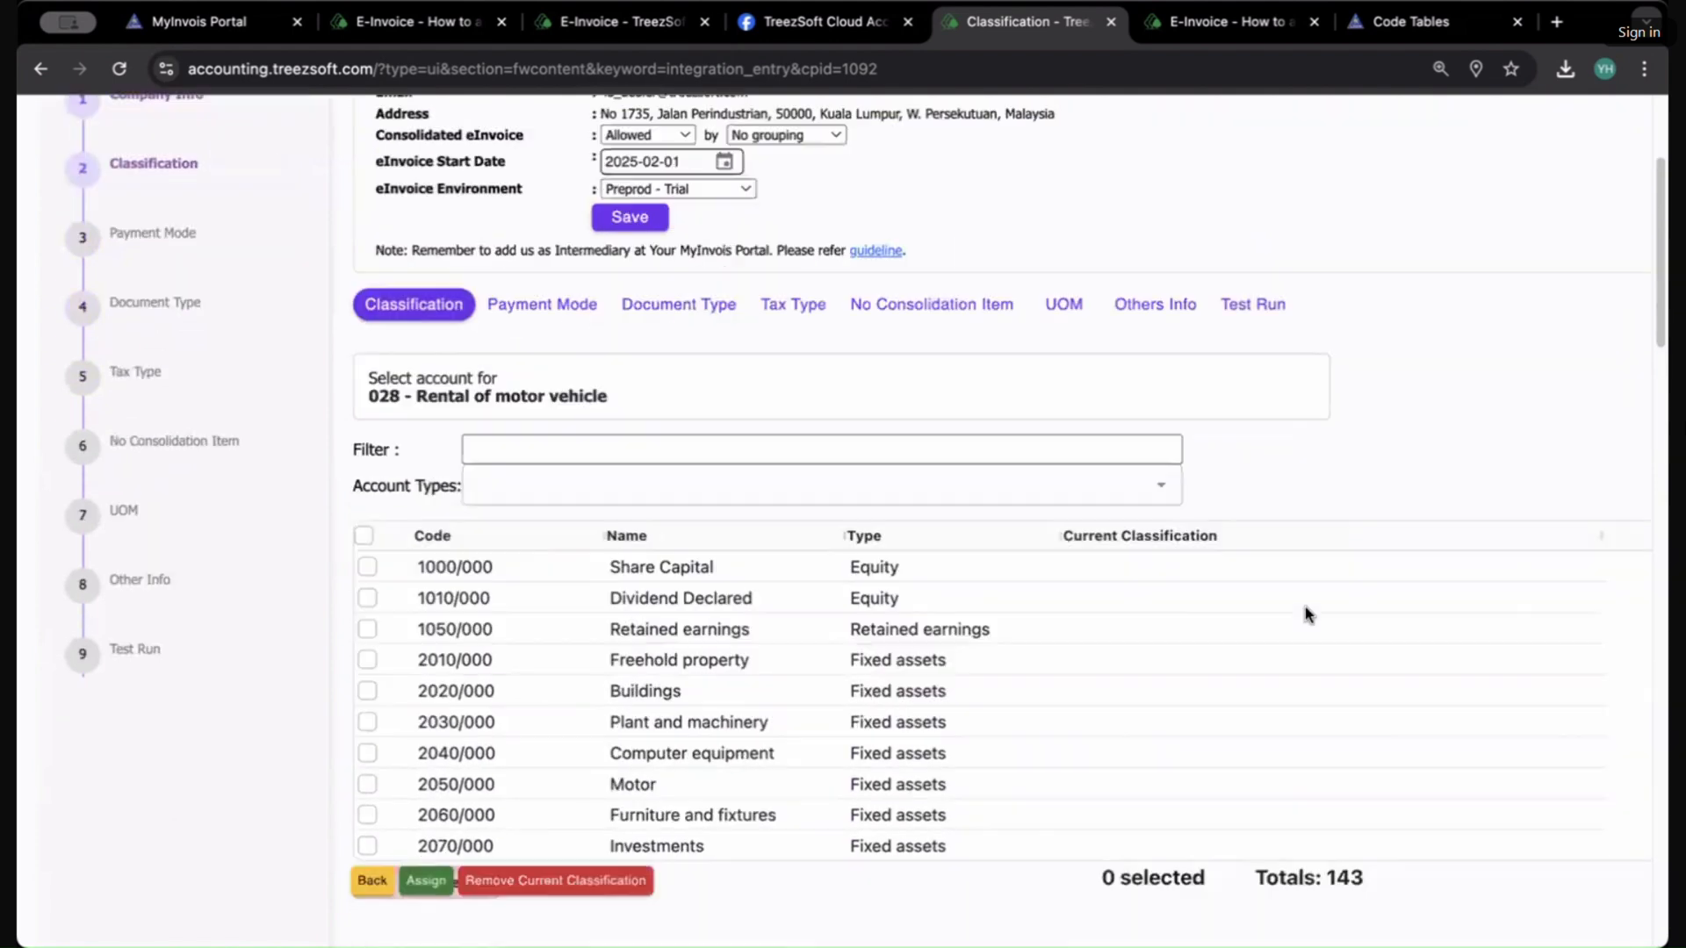
scroll(835, 568, down, 6)
scroll(973, 609, down, 20)
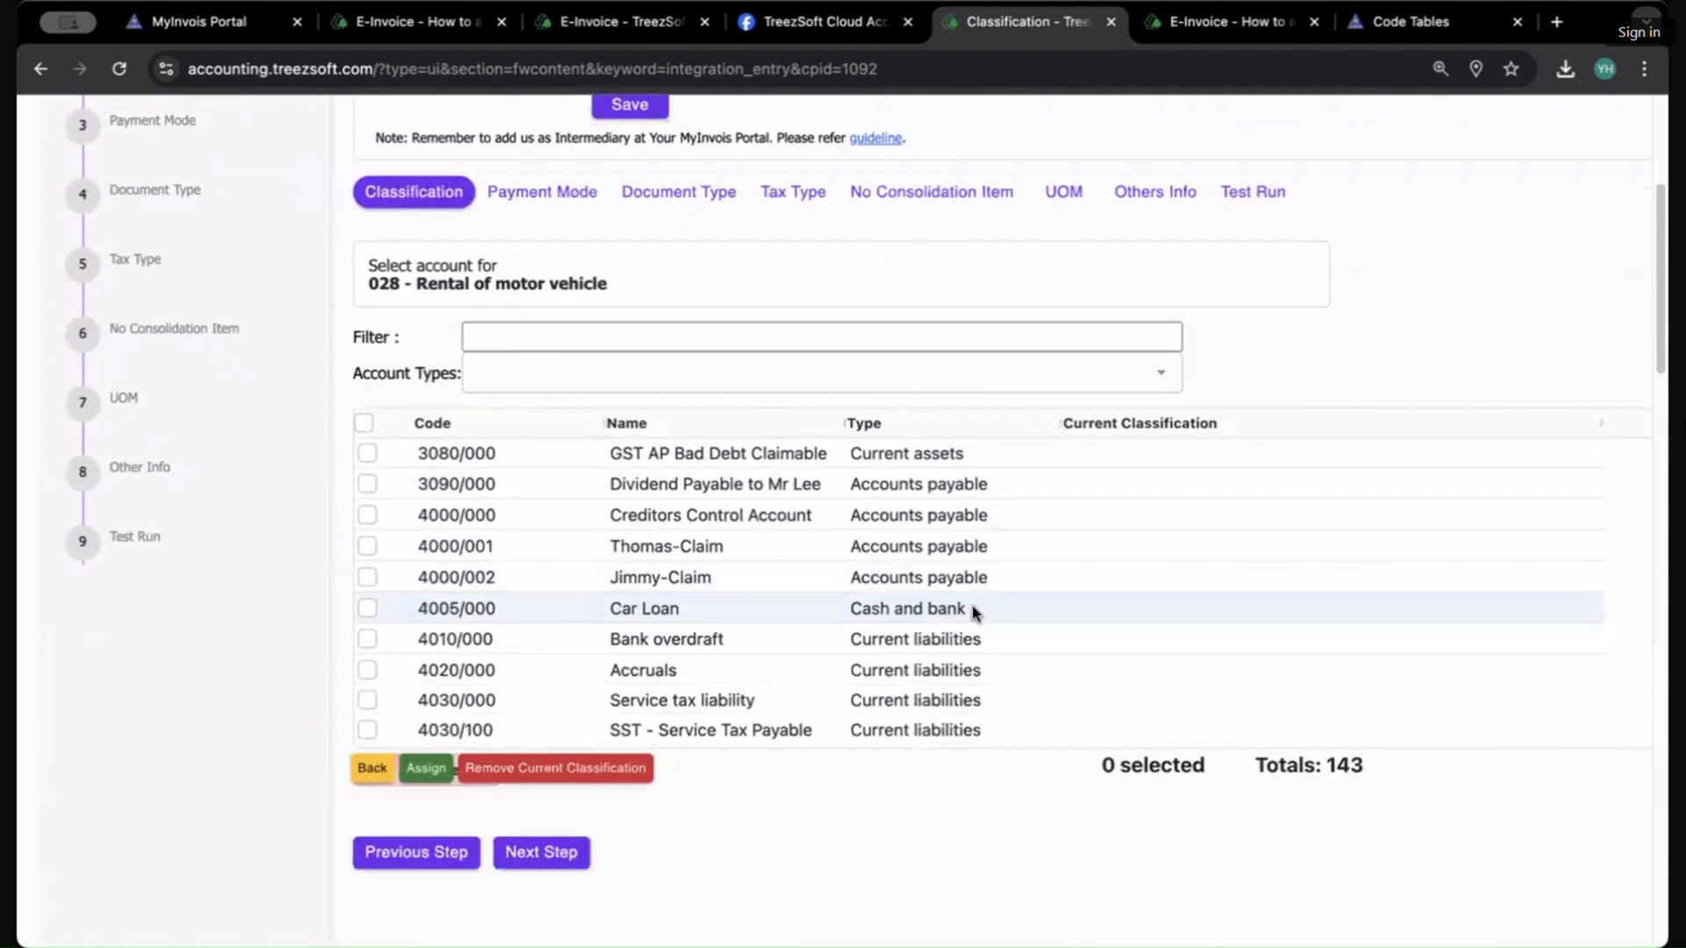
scroll(973, 602, up, 20)
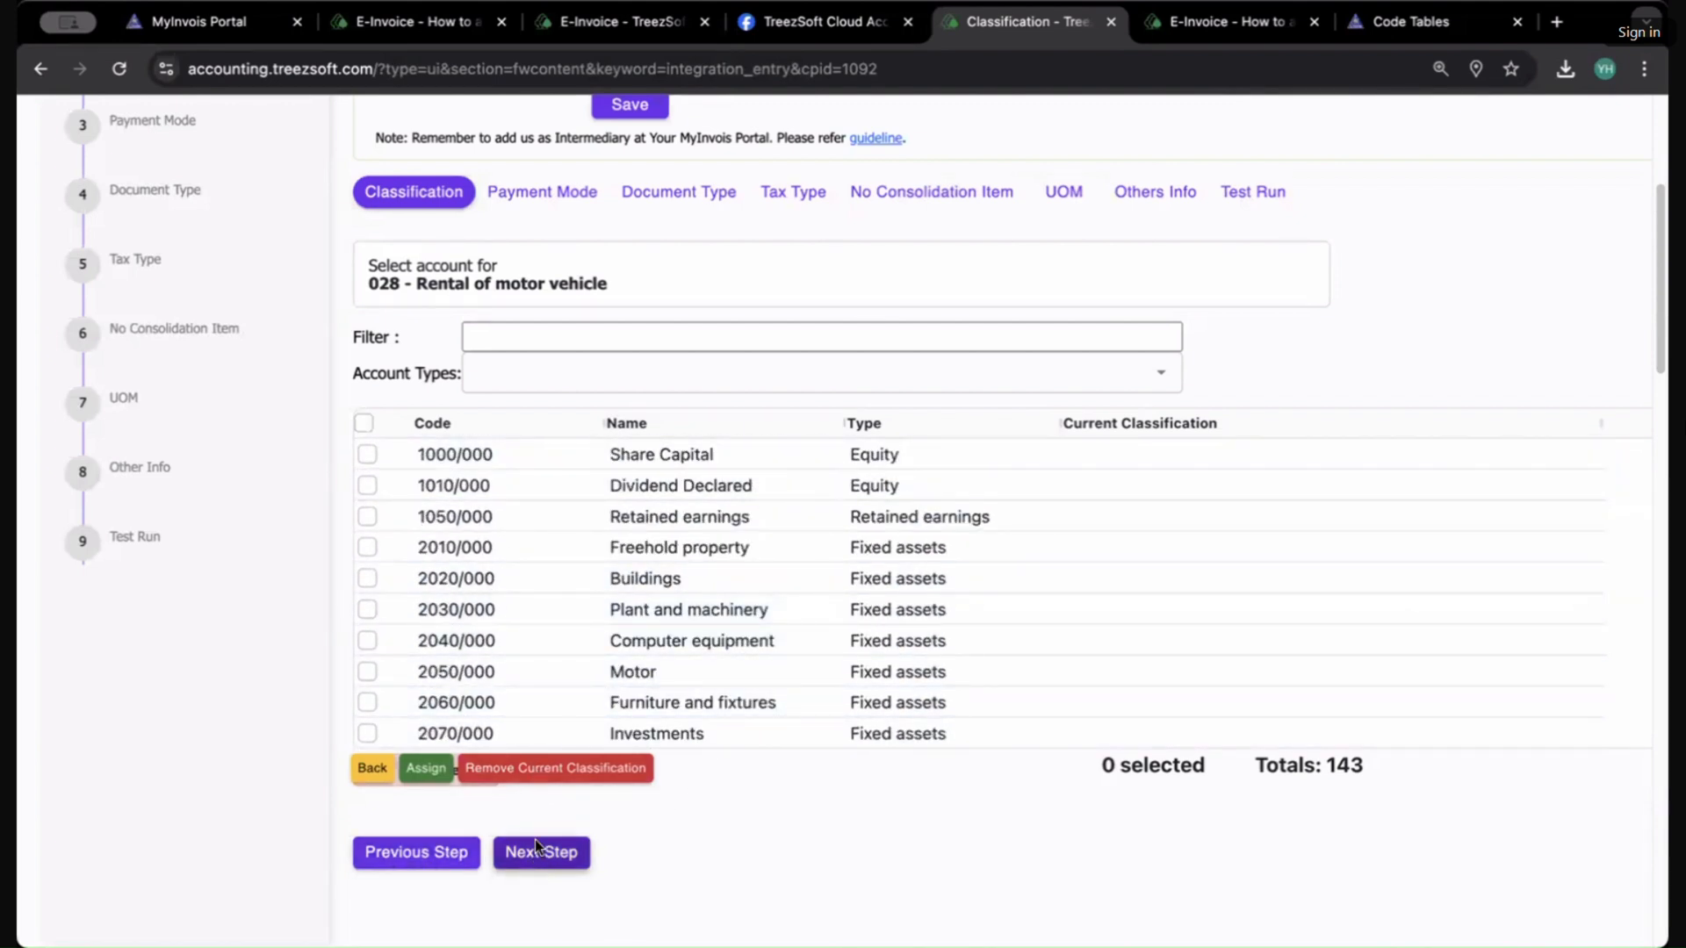
scroll(980, 600, up, 1)
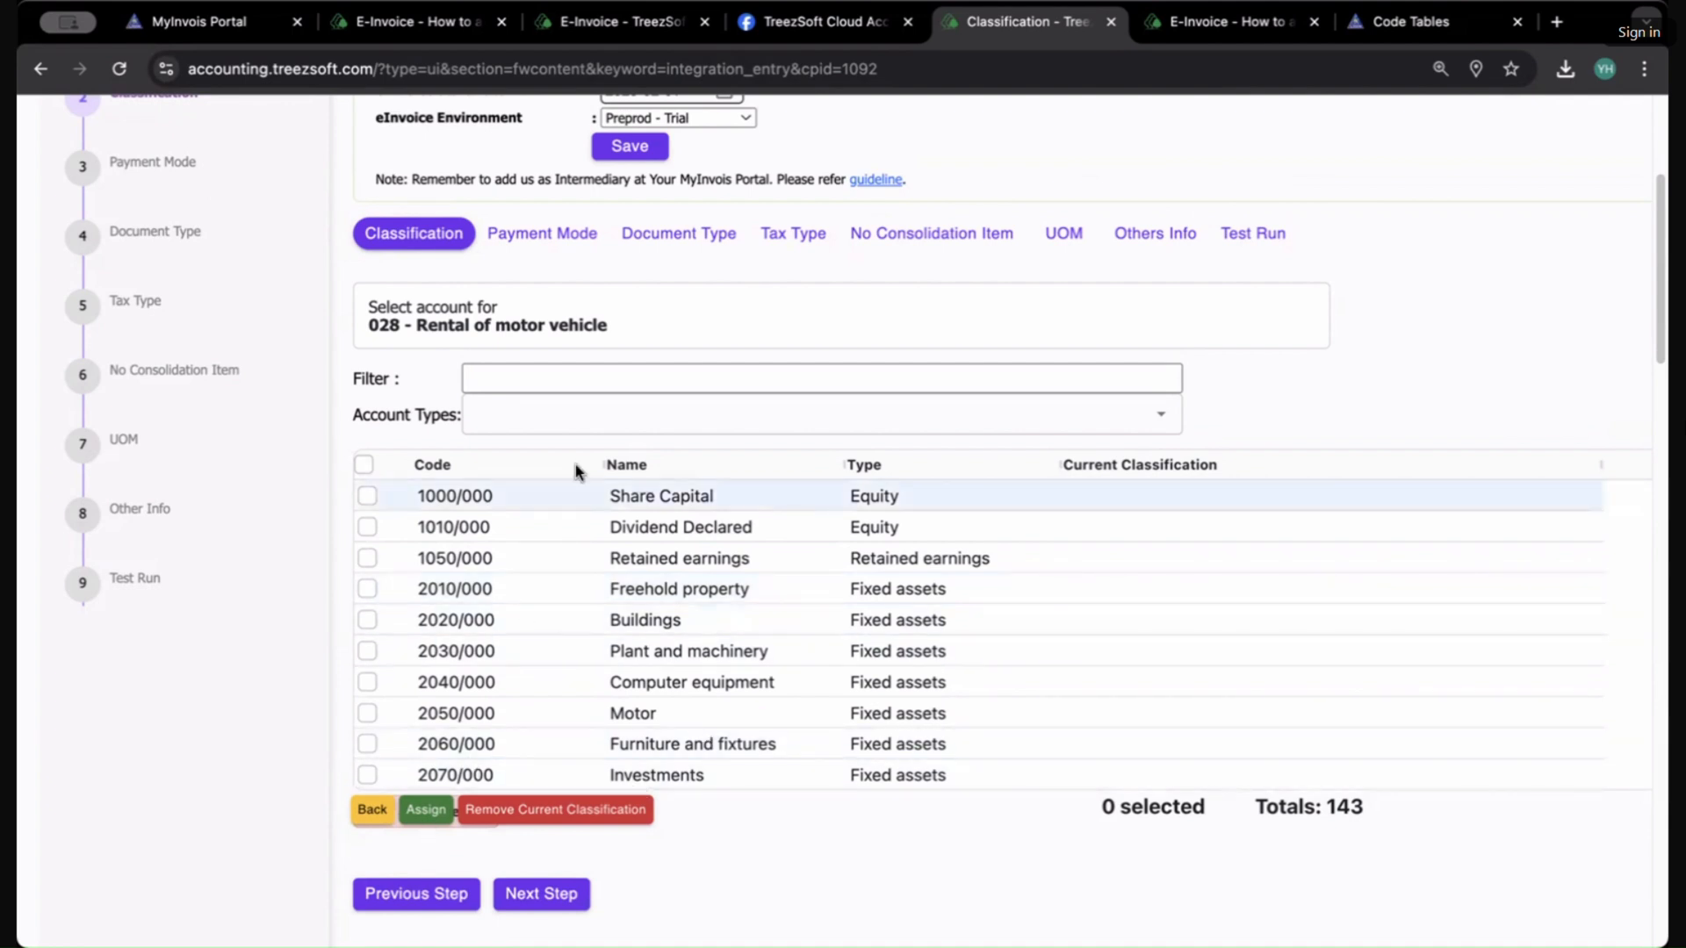
scroll(443, 288, up, 3)
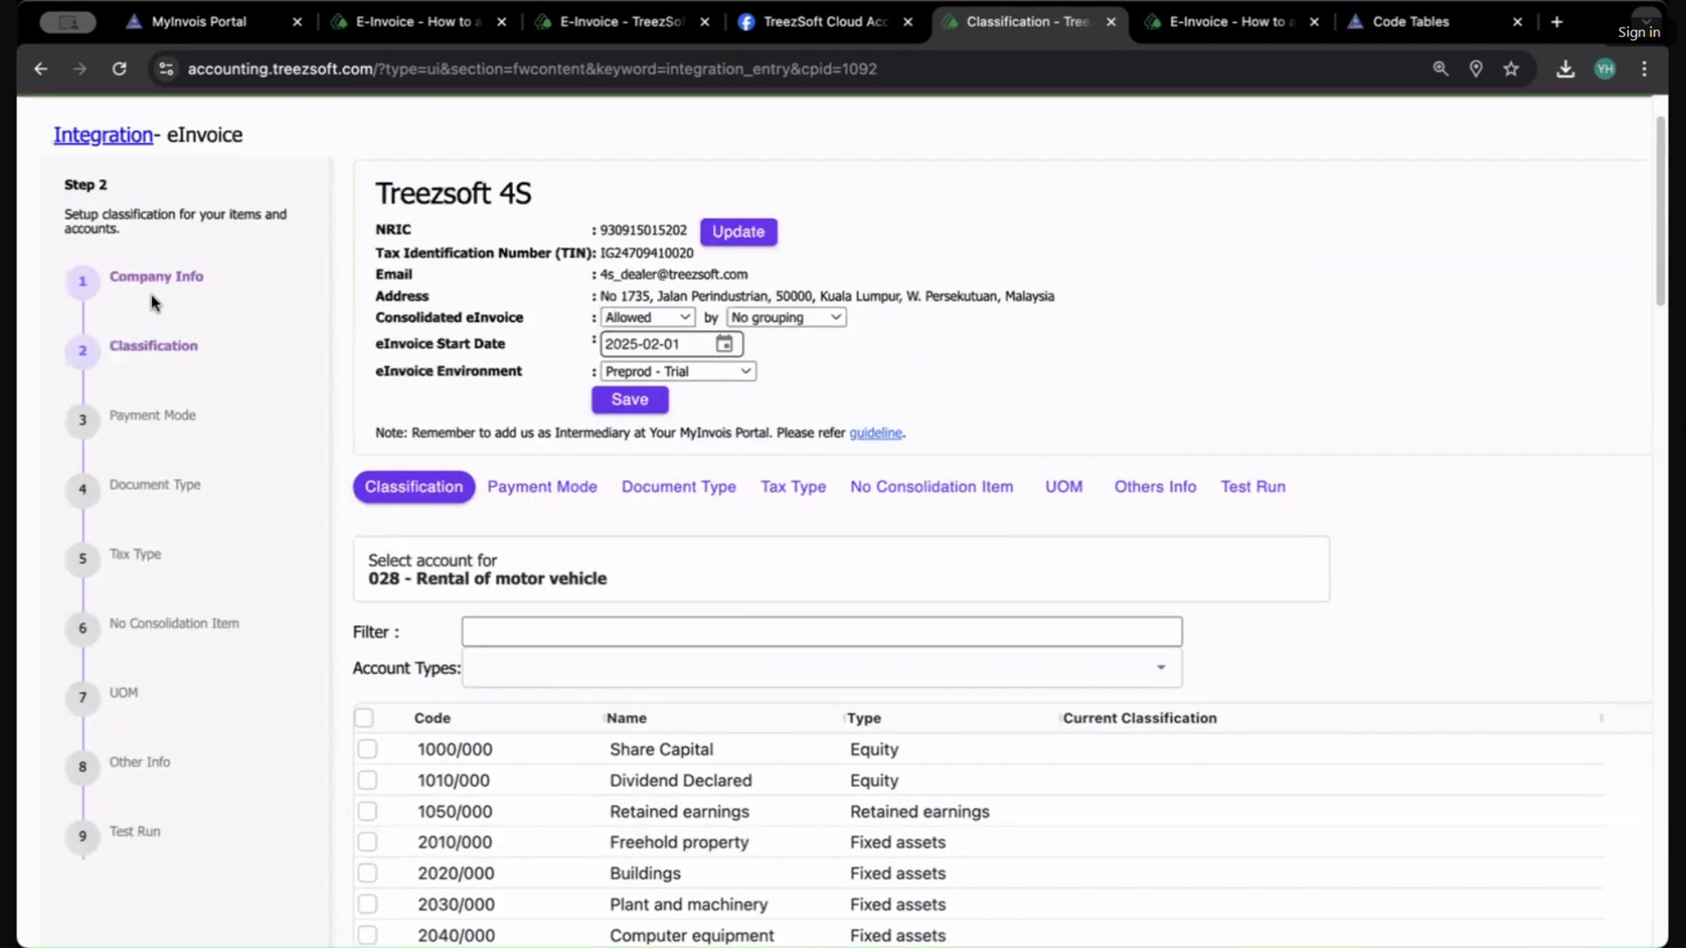
Step: Open the Payment Mode step and review each payment mode's eInvoice mapping
click(538, 488)
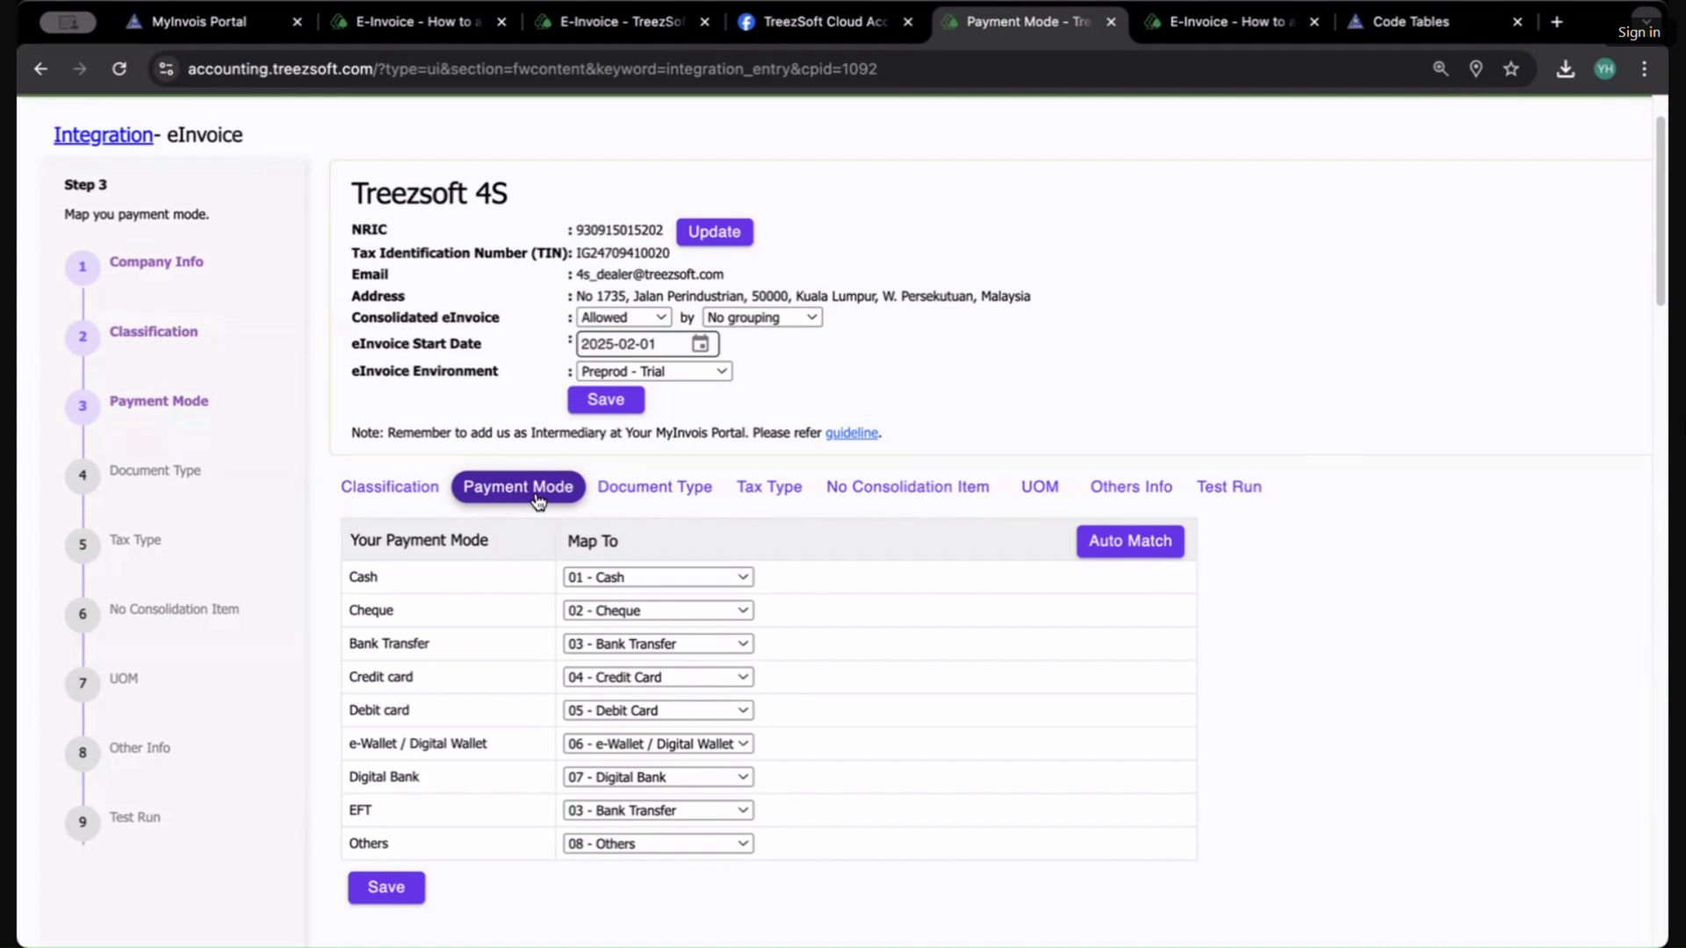
click(637, 577)
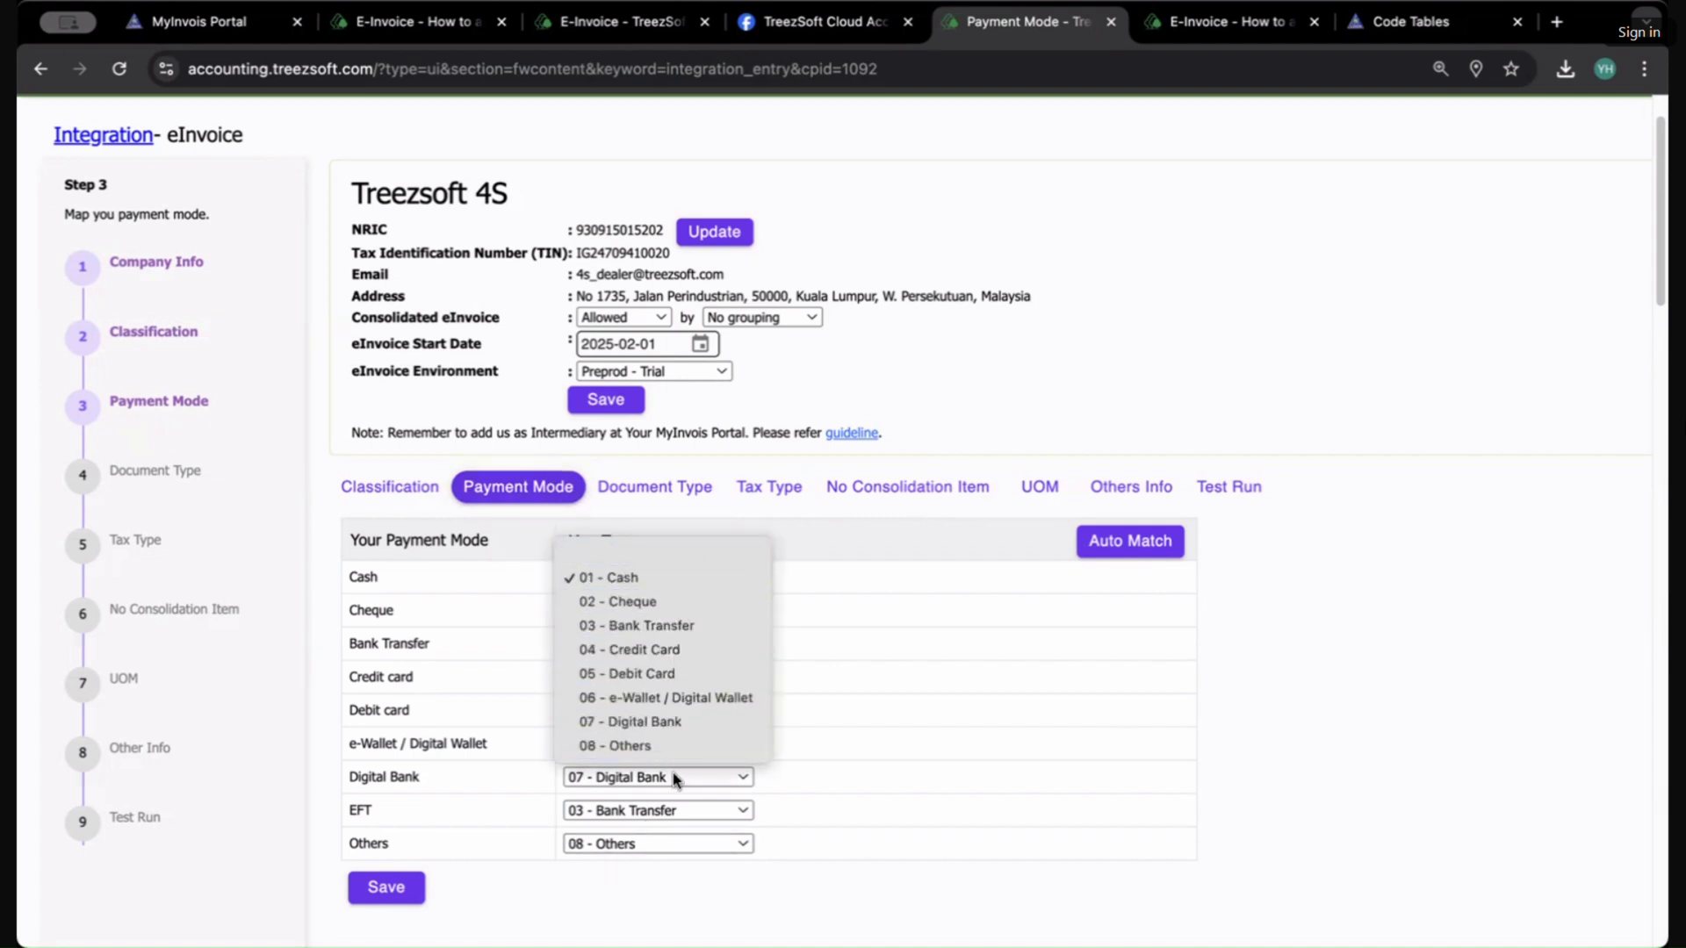
click(951, 670)
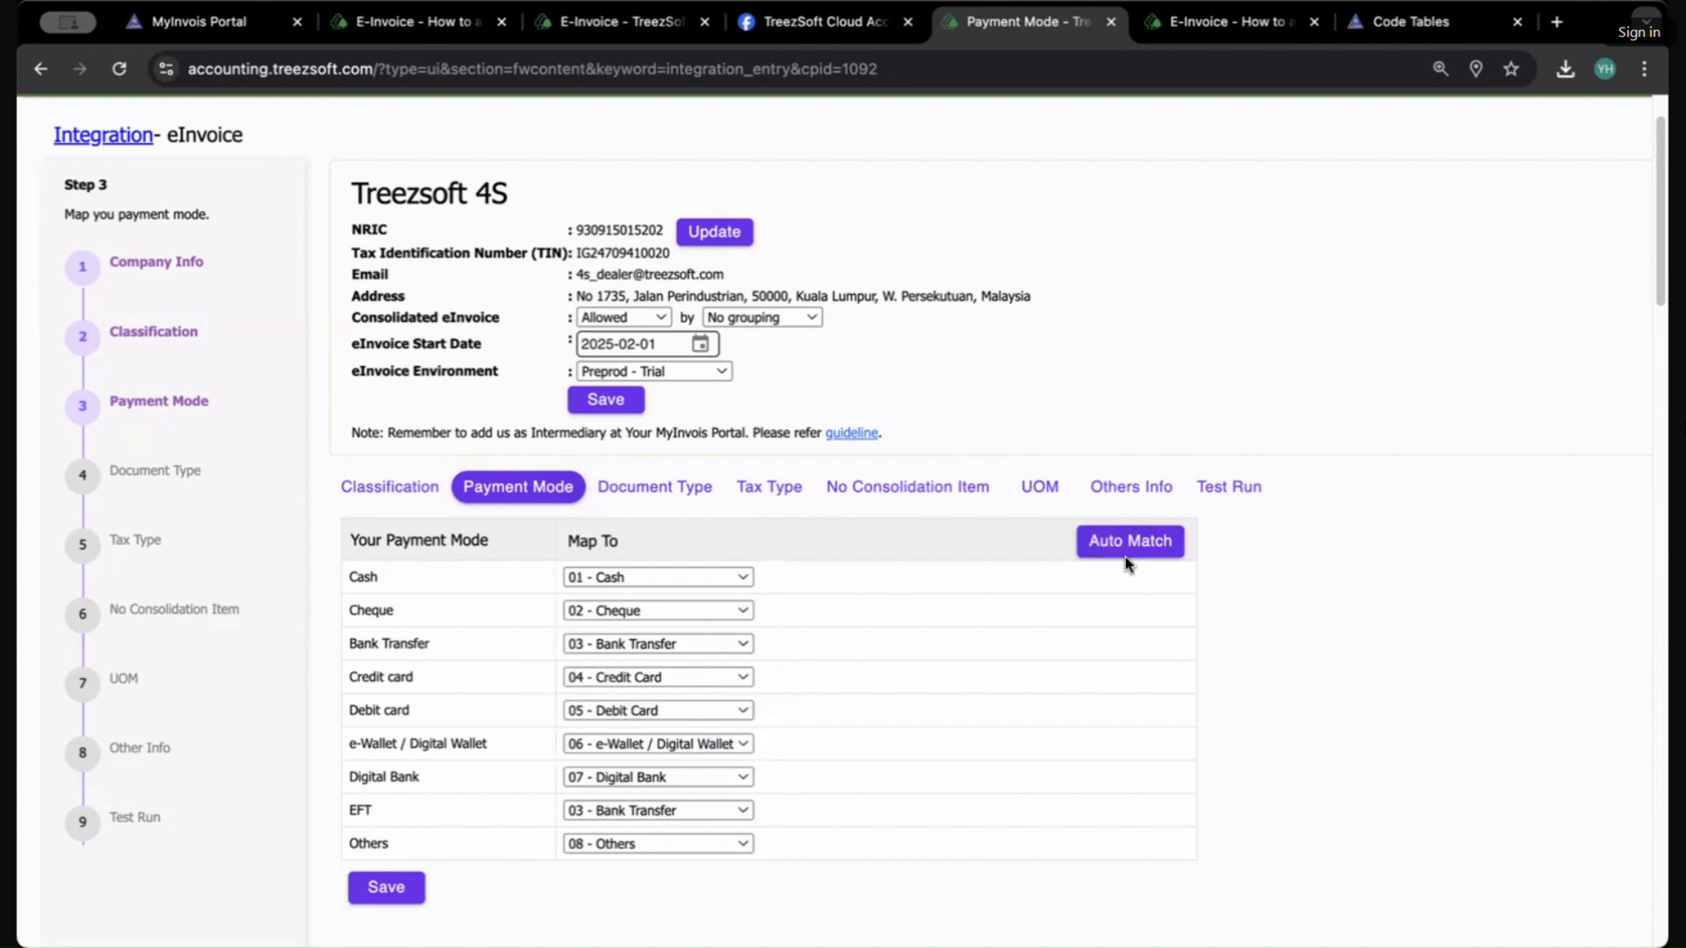
click(620, 845)
click(618, 844)
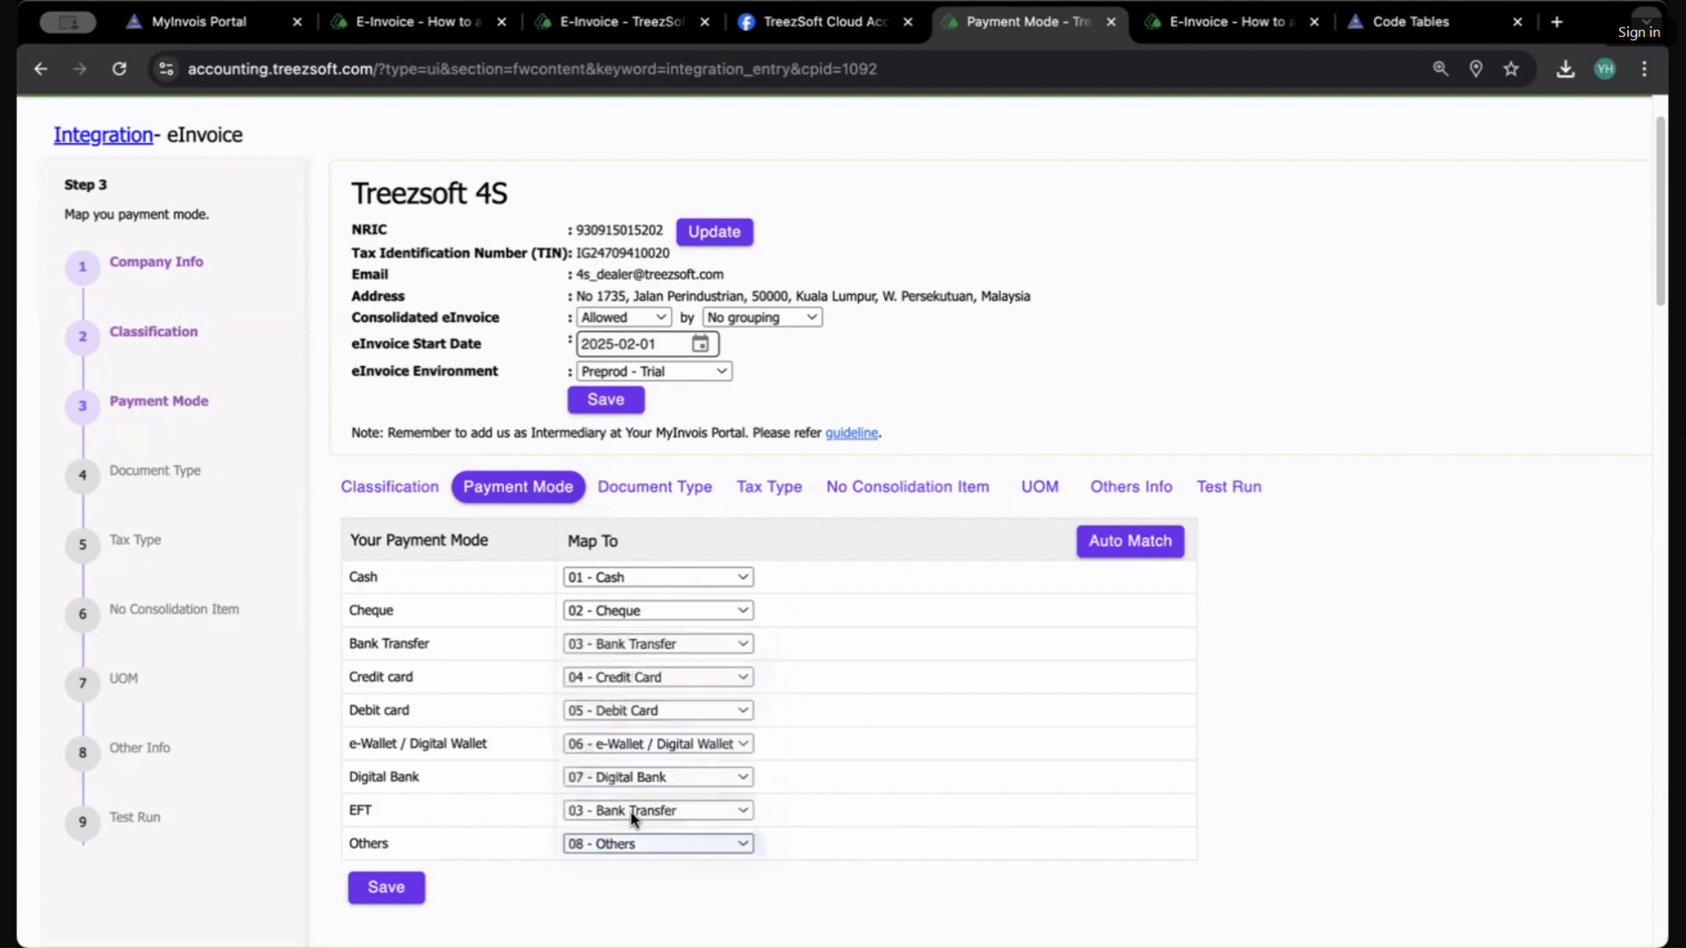
click(630, 813)
click(881, 765)
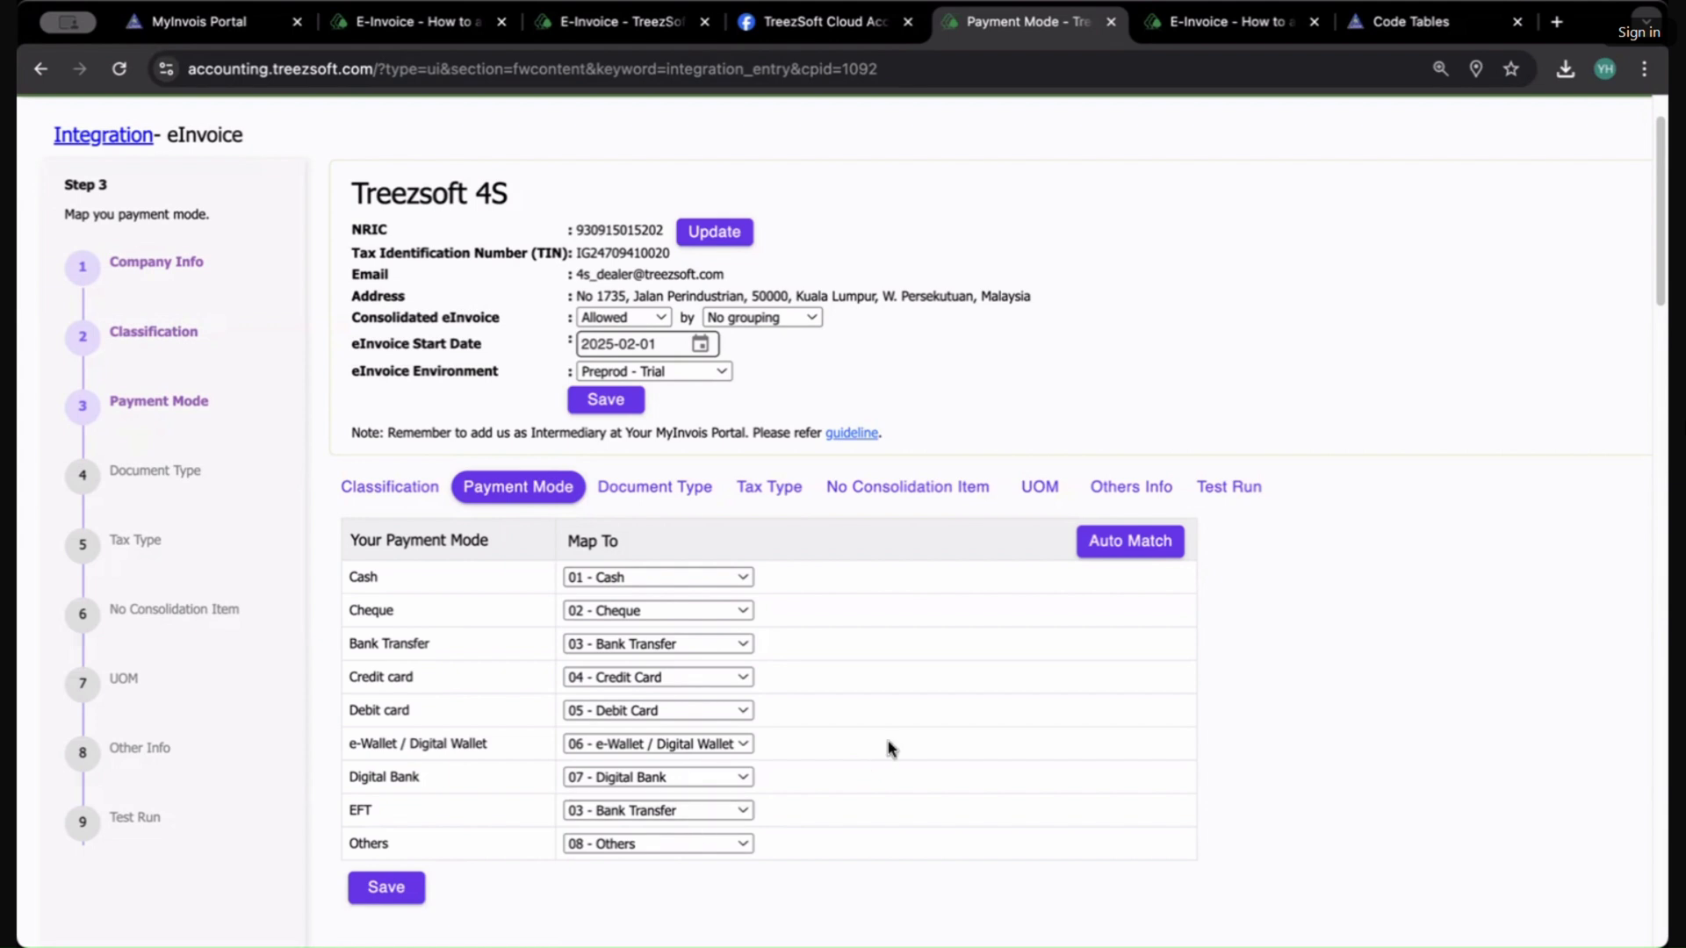
Step: Open the Document Type step and review how each document type maps to an eInvoice type
click(657, 488)
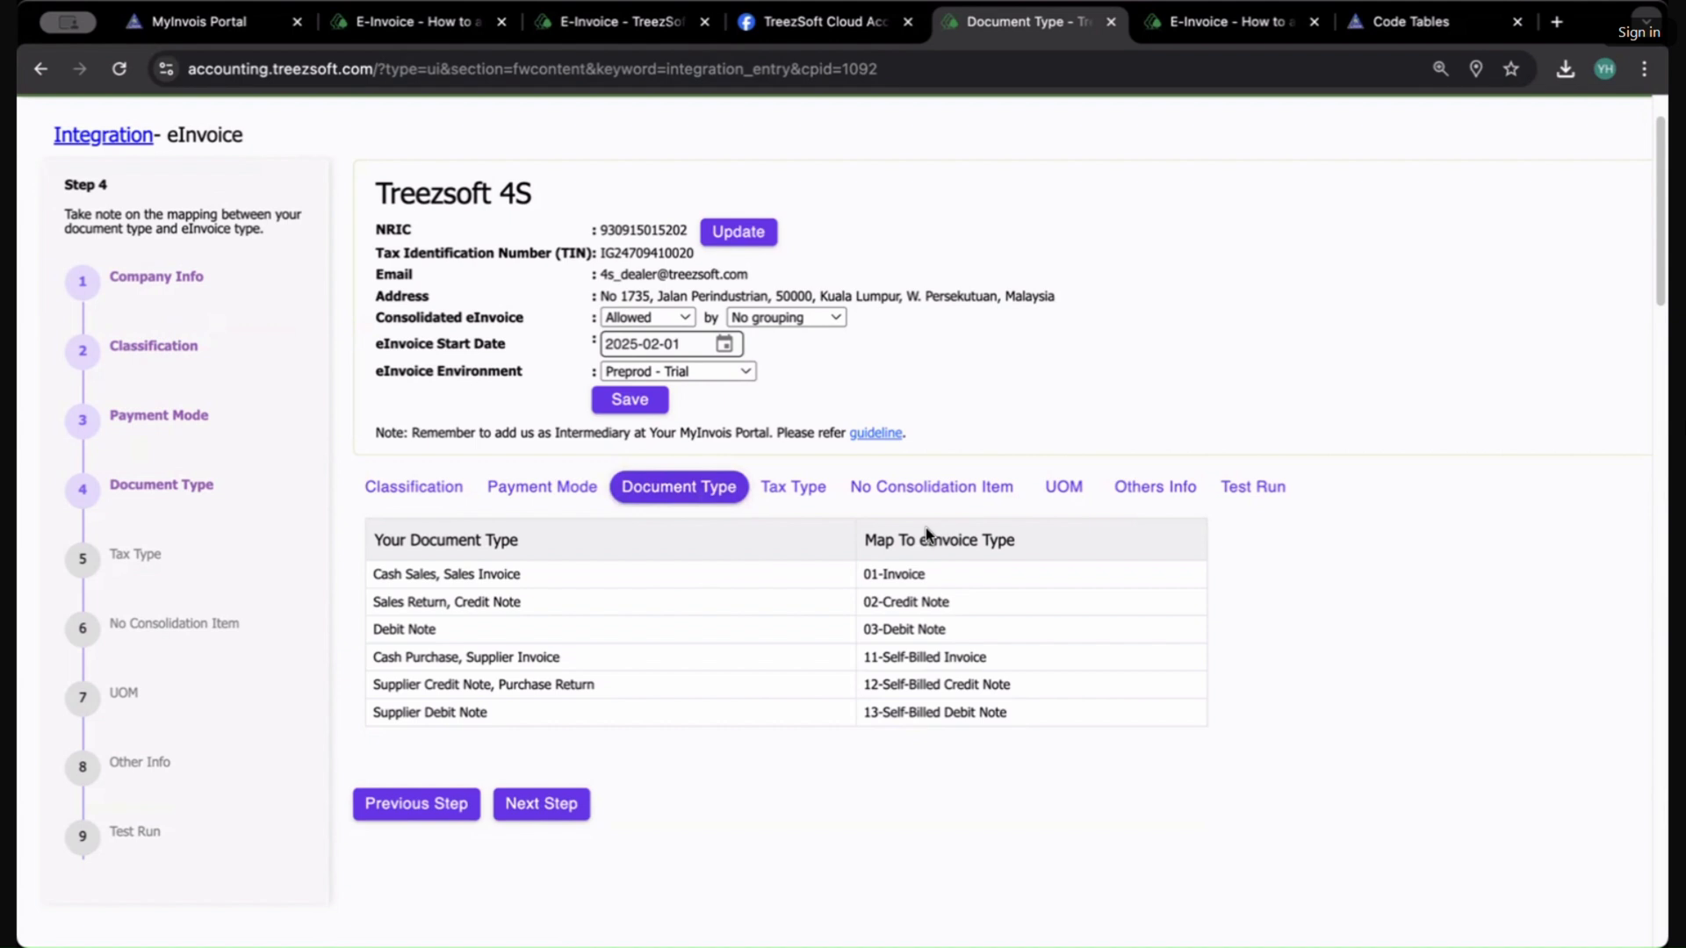
drag(933, 575, 810, 590)
click(431, 576)
click(976, 601)
drag(976, 602, 860, 604)
drag(374, 604, 539, 600)
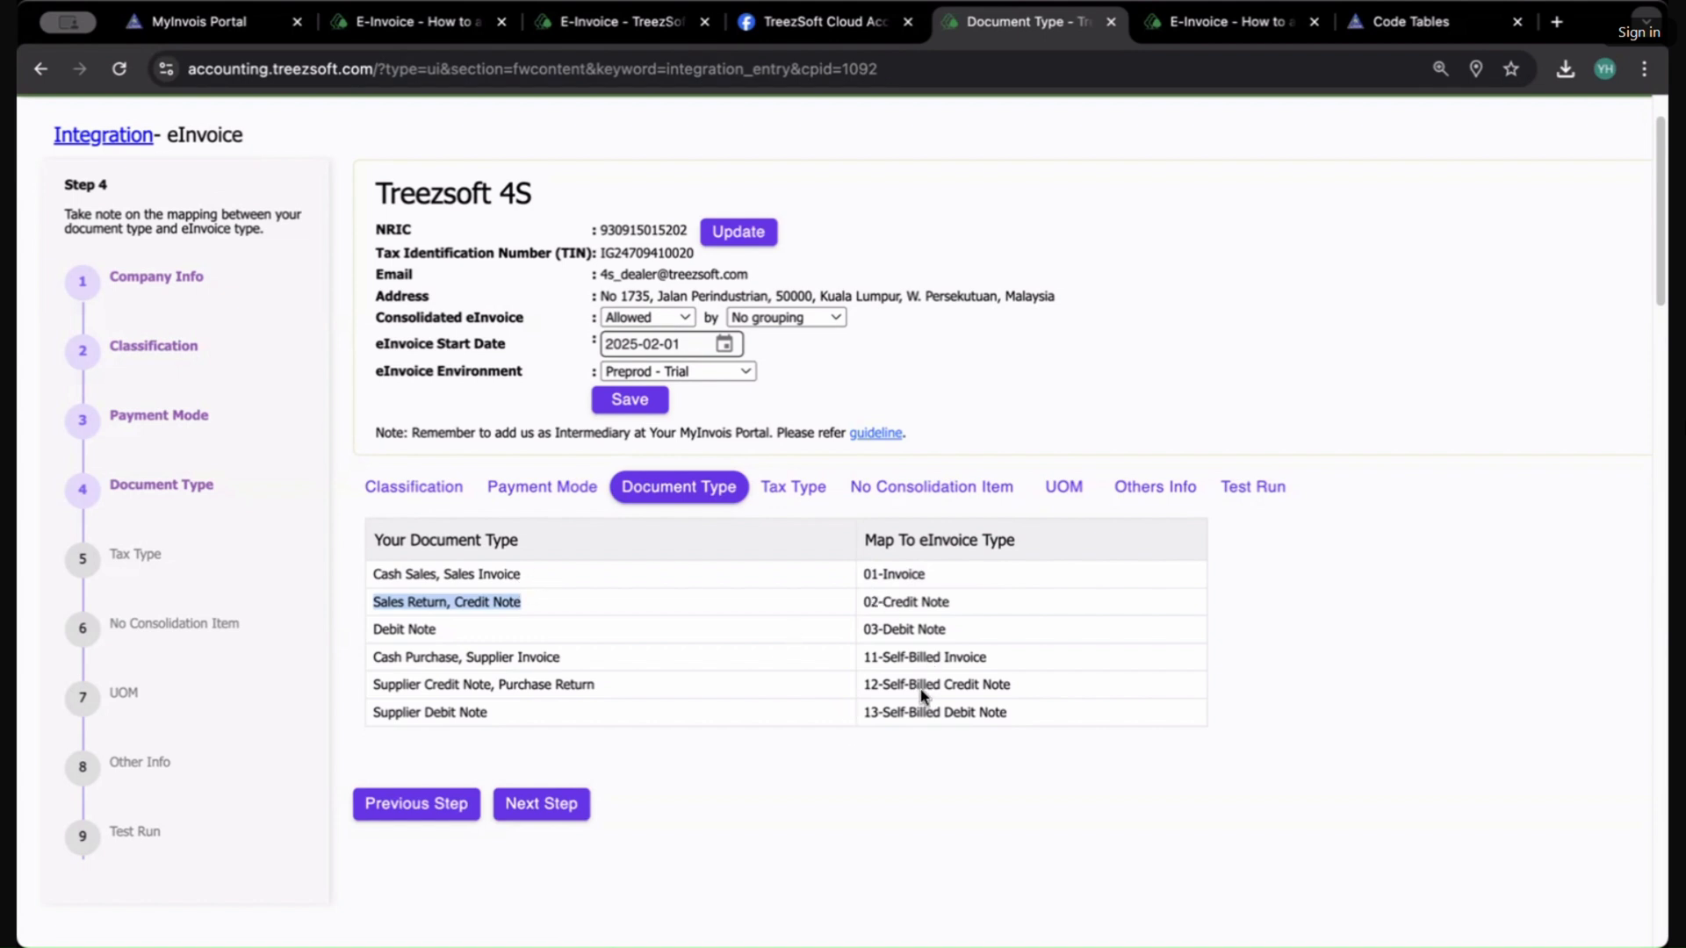
drag(374, 628, 412, 627)
drag(493, 666, 499, 706)
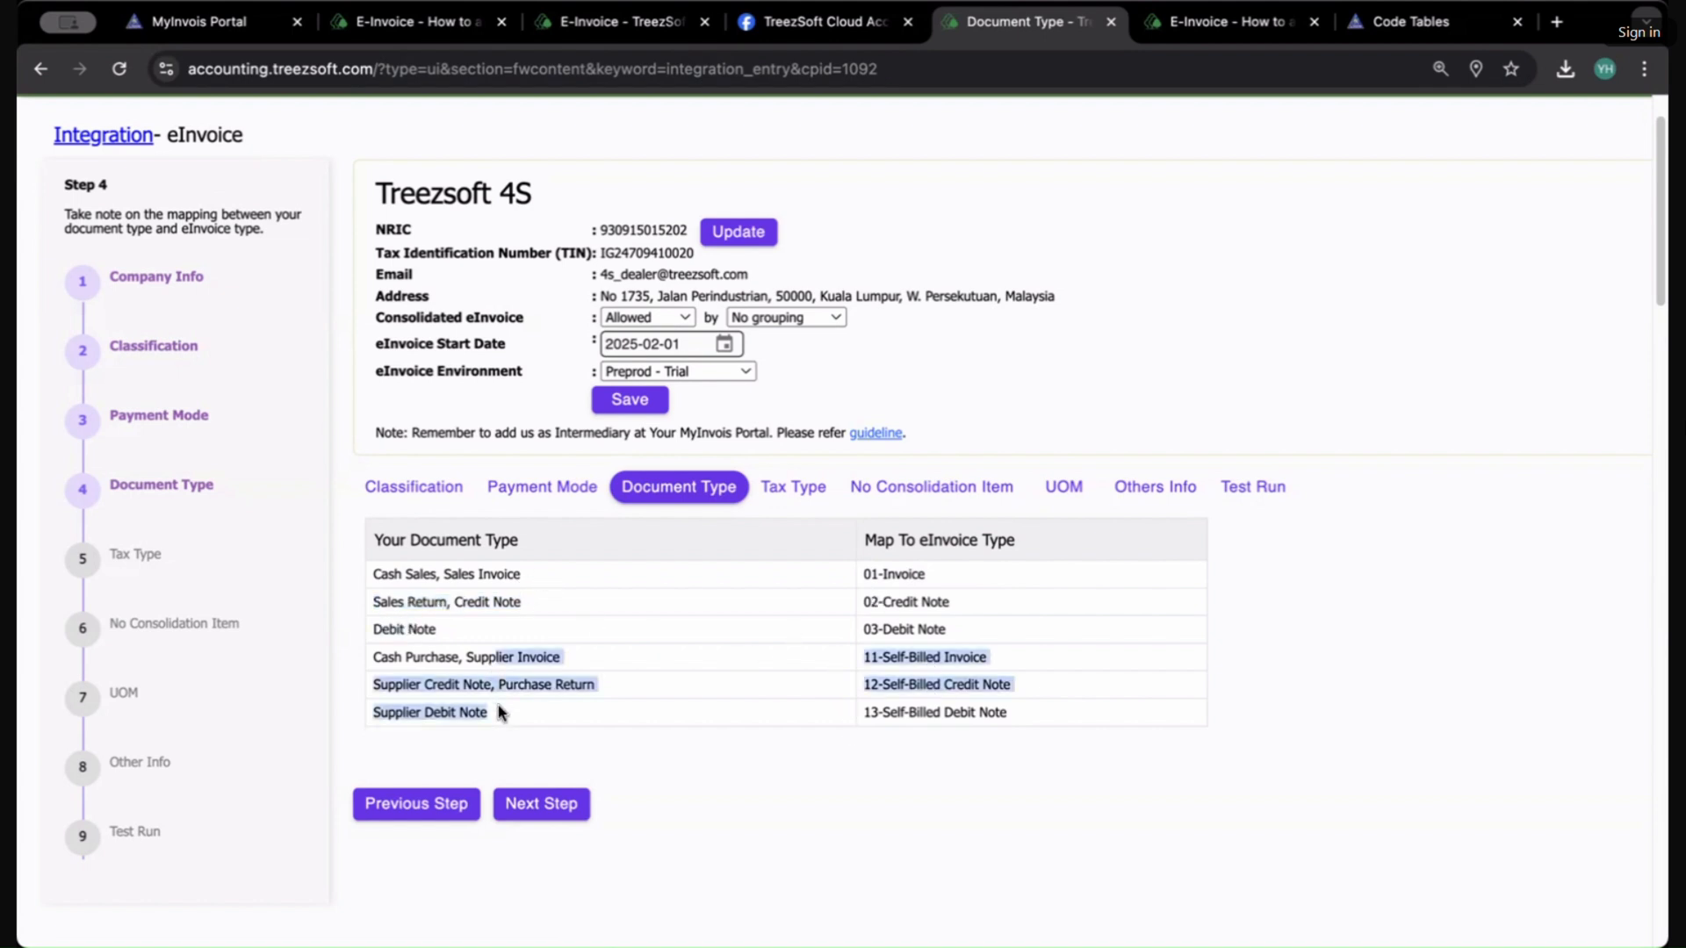
click(522, 679)
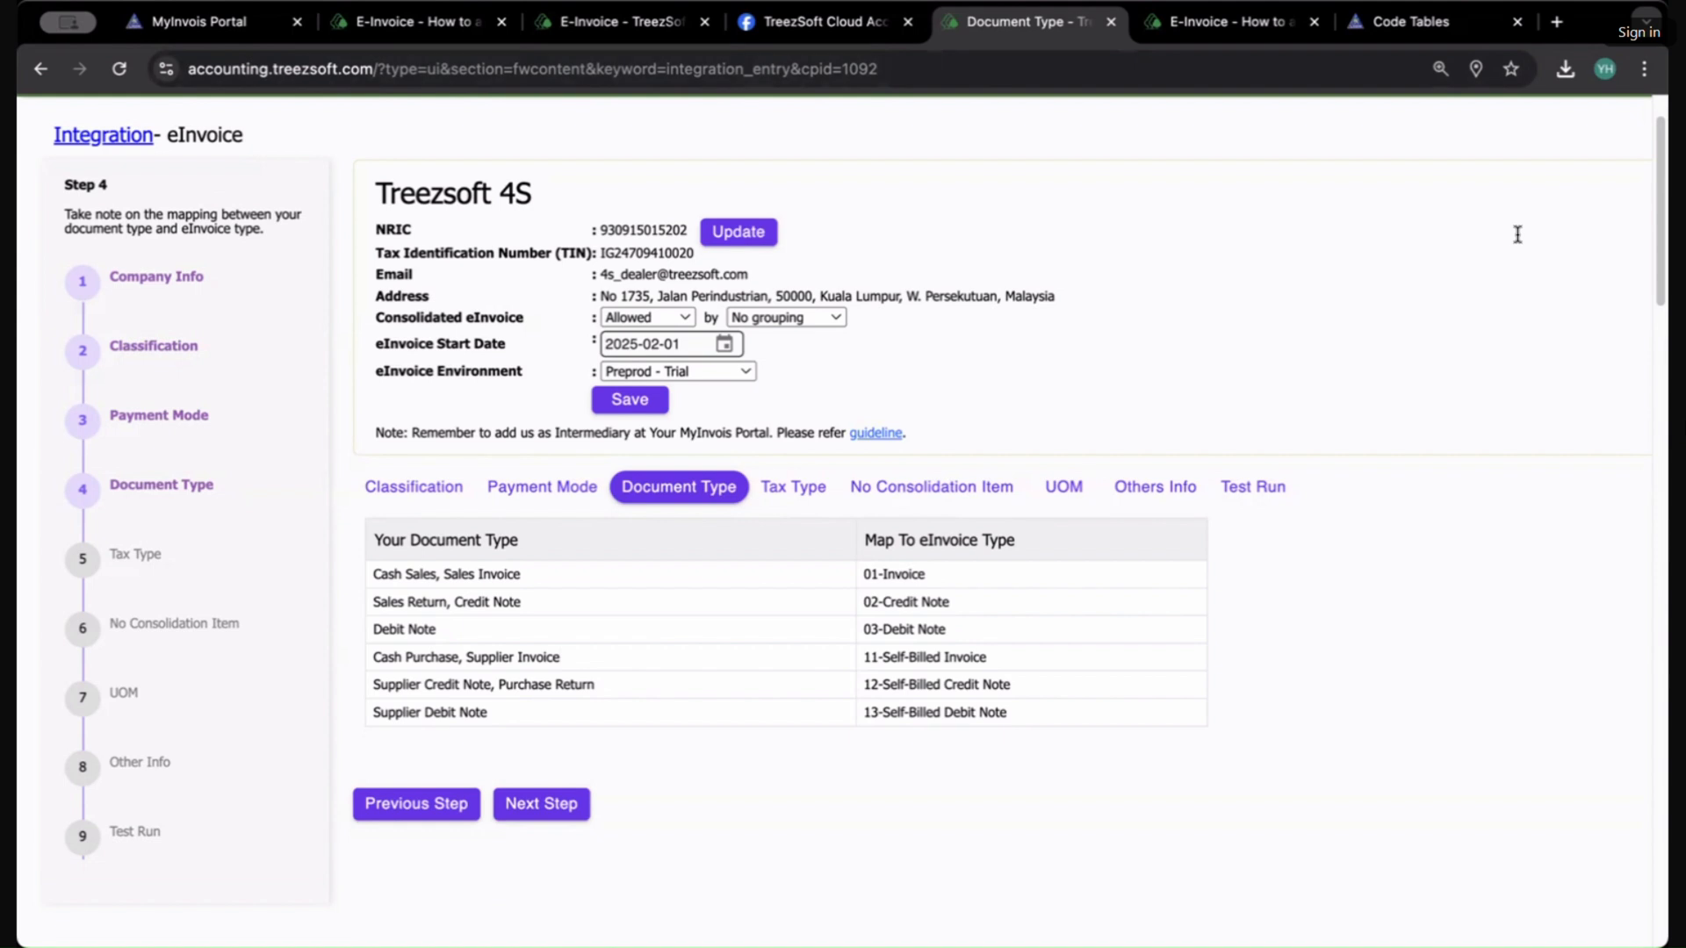
Step: Return to Classification and try to add a new classification with code 027 - Reimbursement, then select the 027 row
click(374, 490)
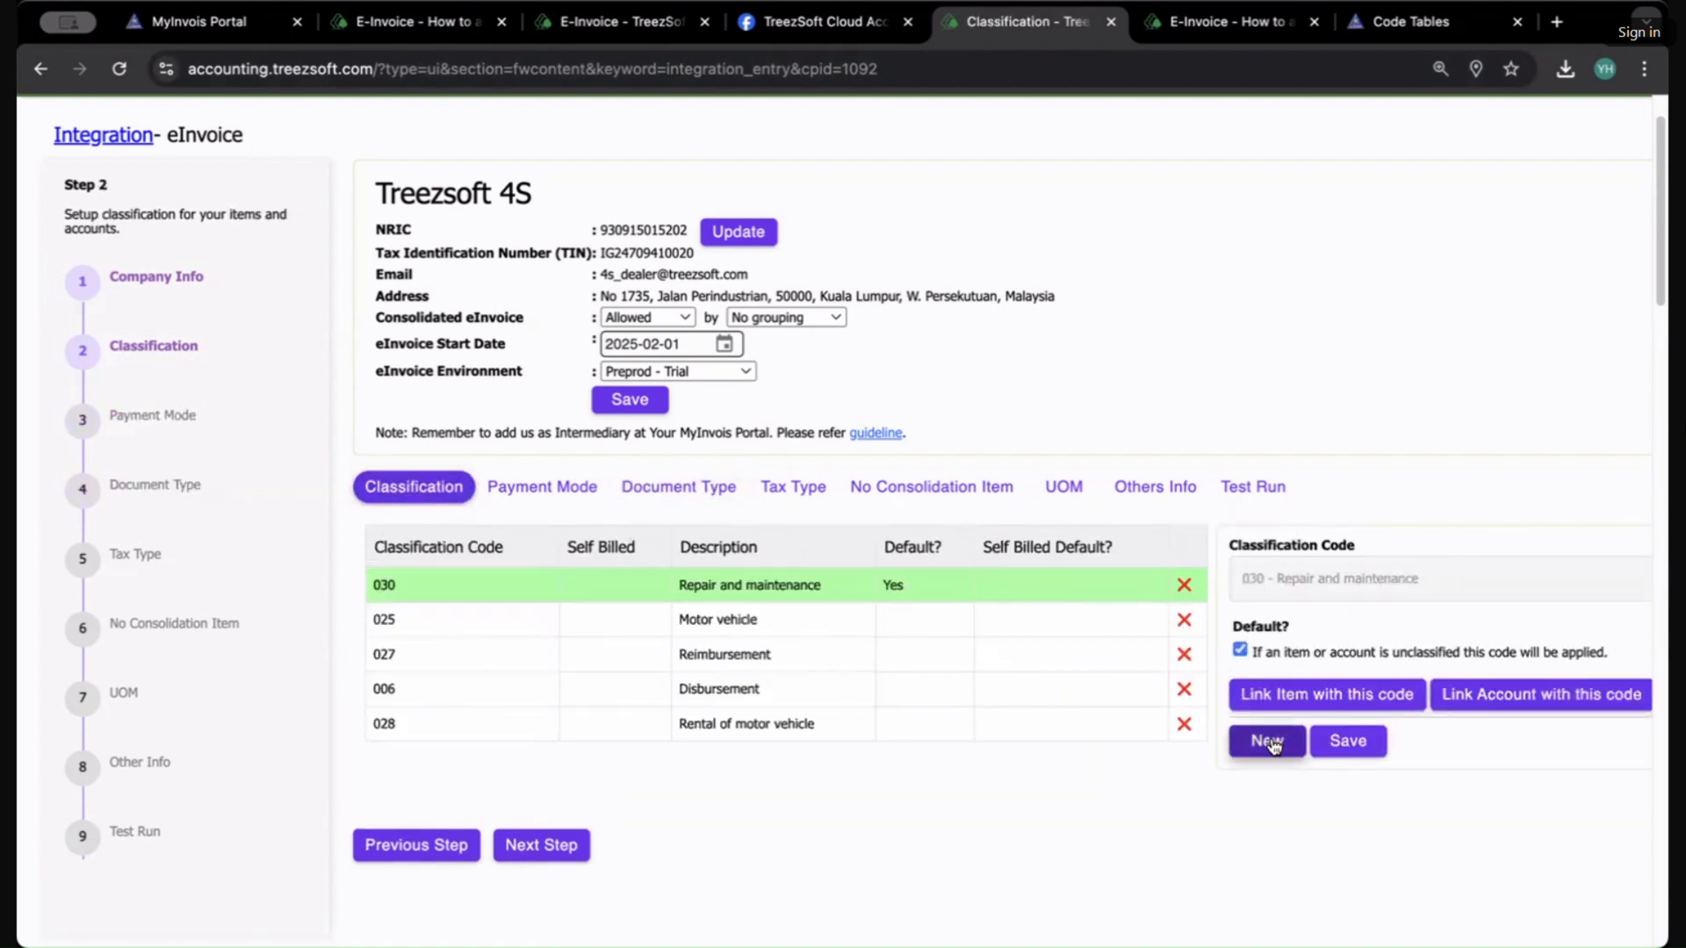
click(1272, 745)
click(1394, 586)
scroll(1405, 632, down, 2)
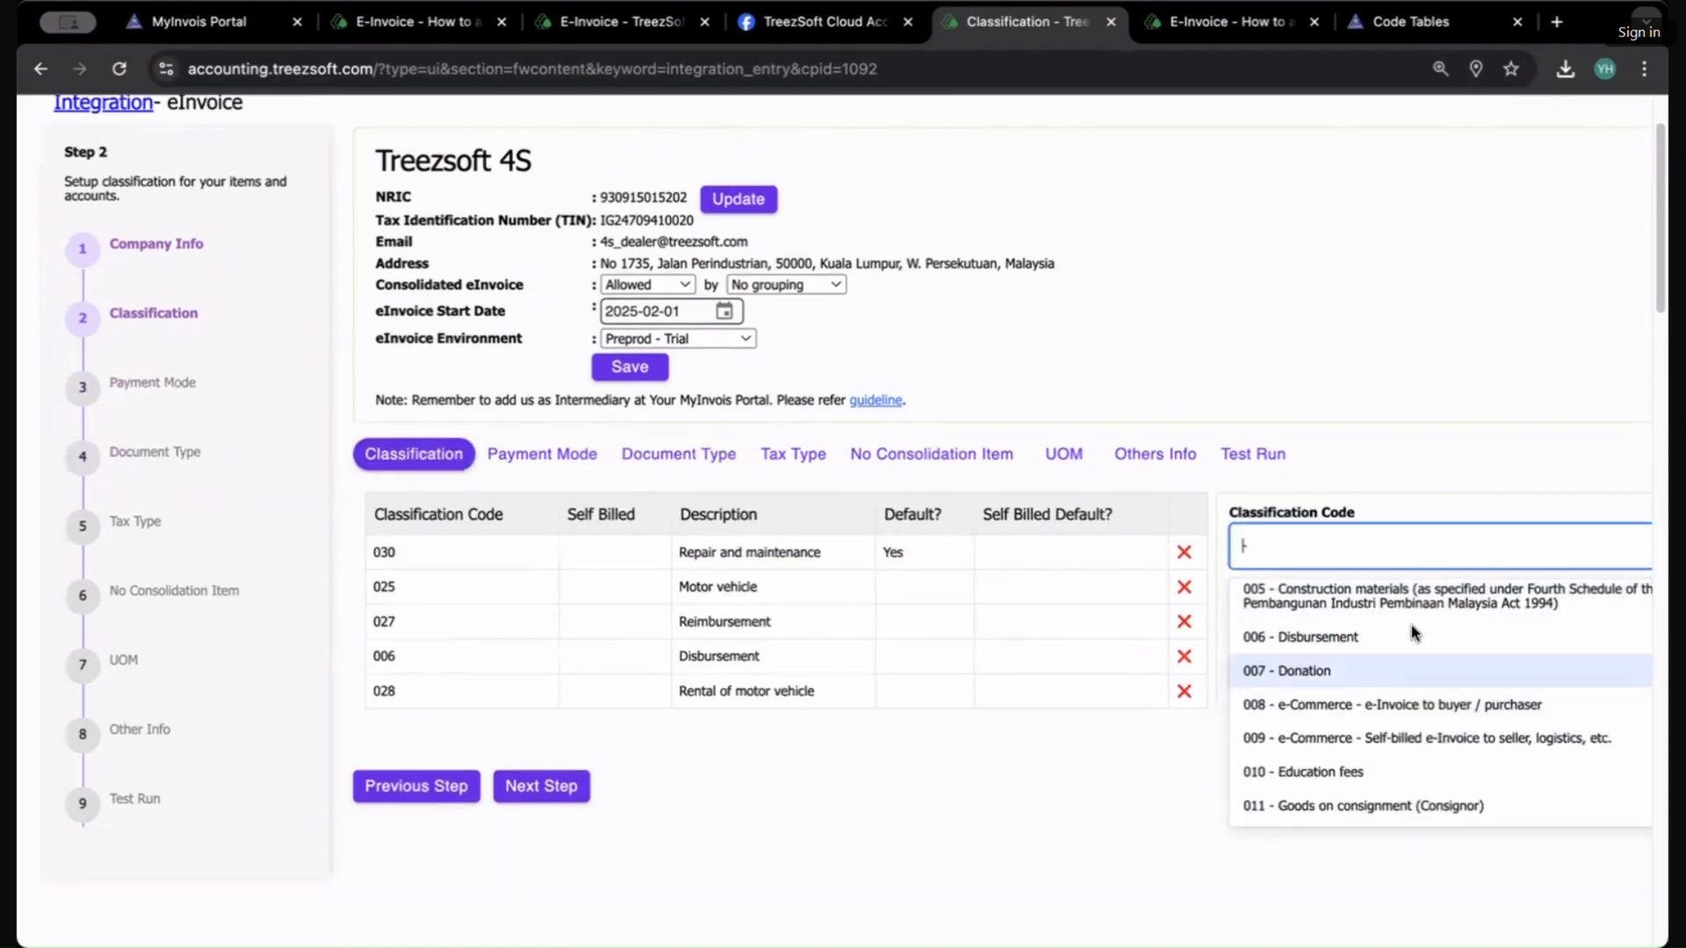
scroll(1408, 629, up, 1)
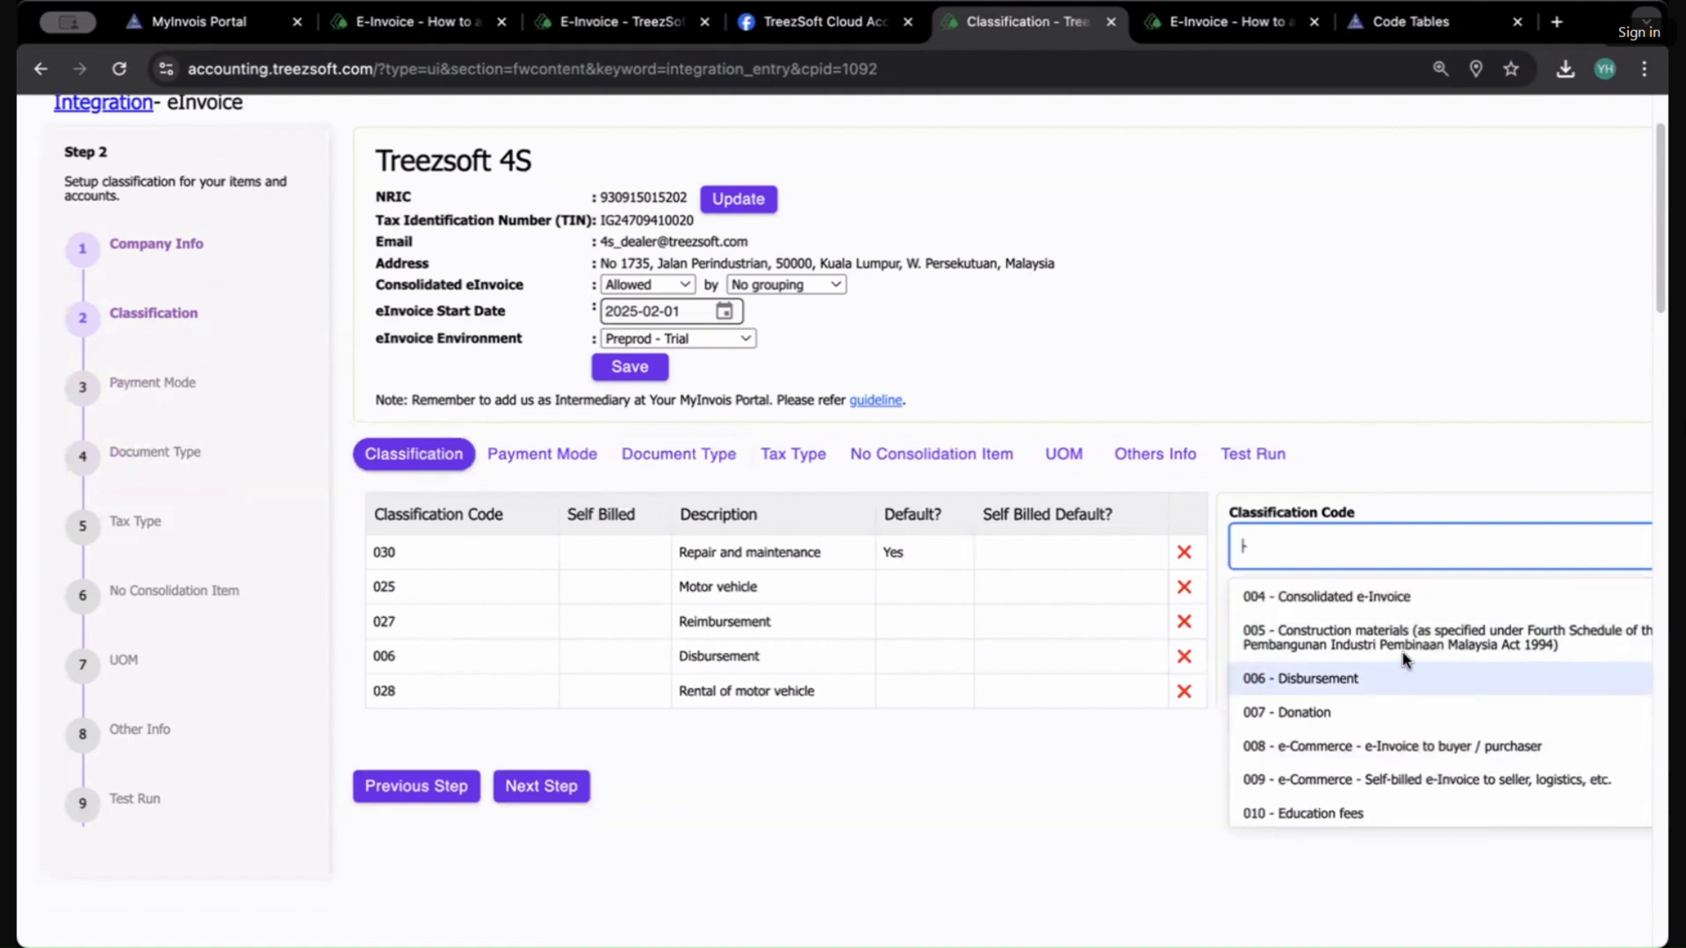
scroll(1403, 655, up, 3)
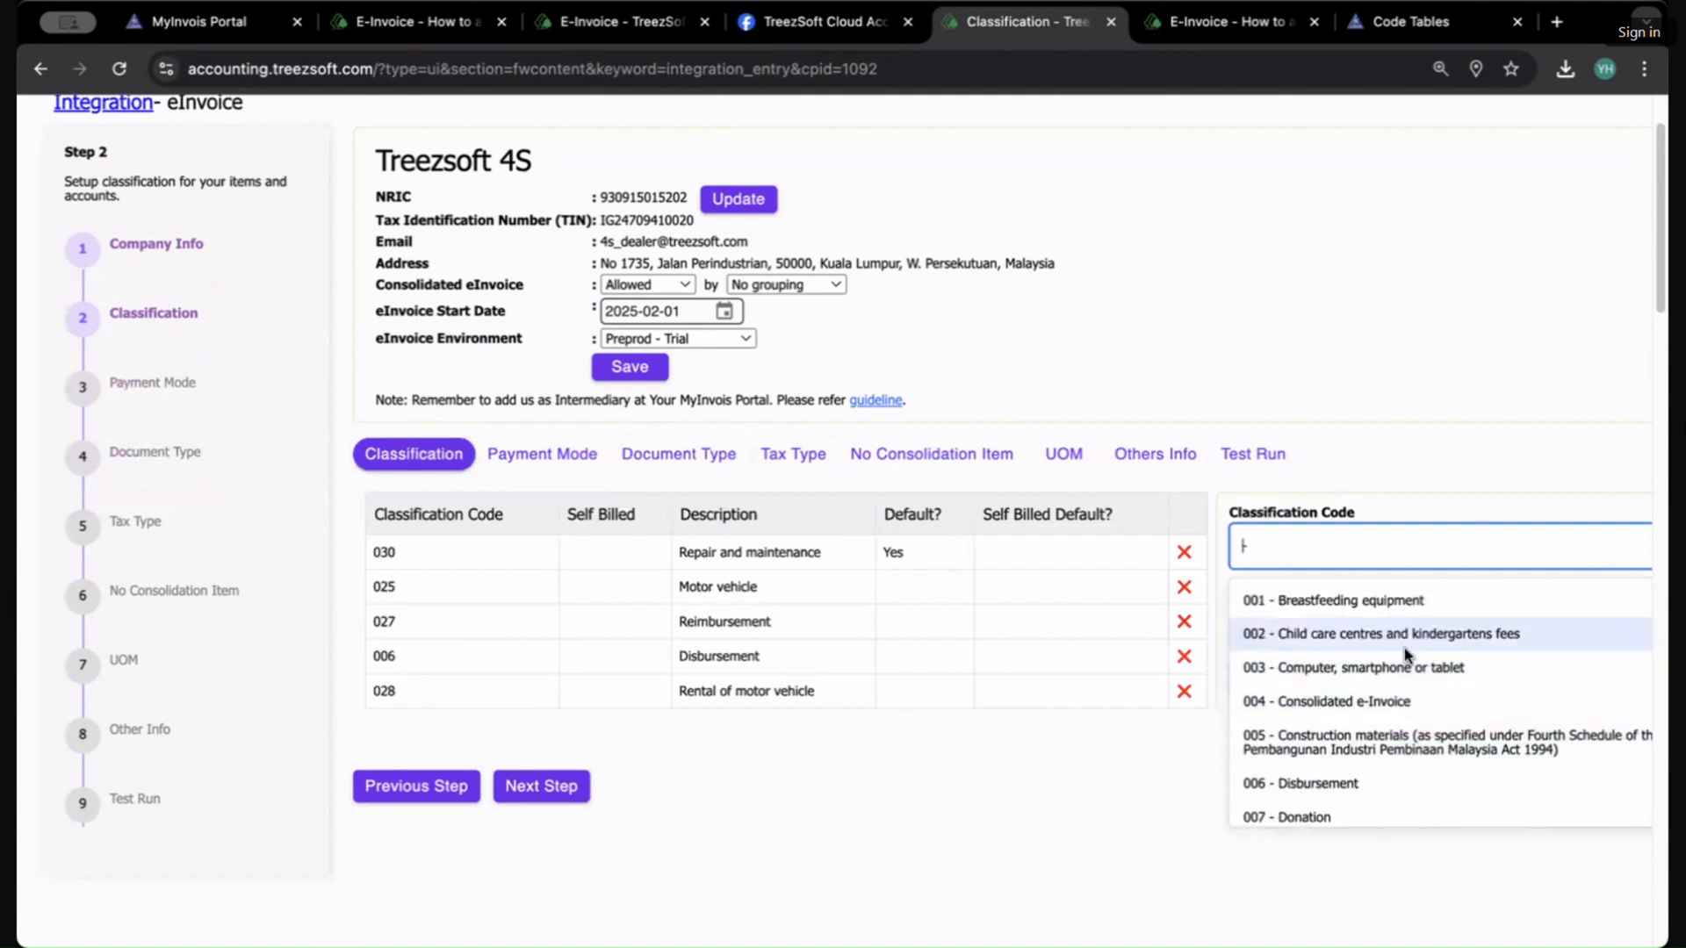
scroll(1404, 654, down, 15)
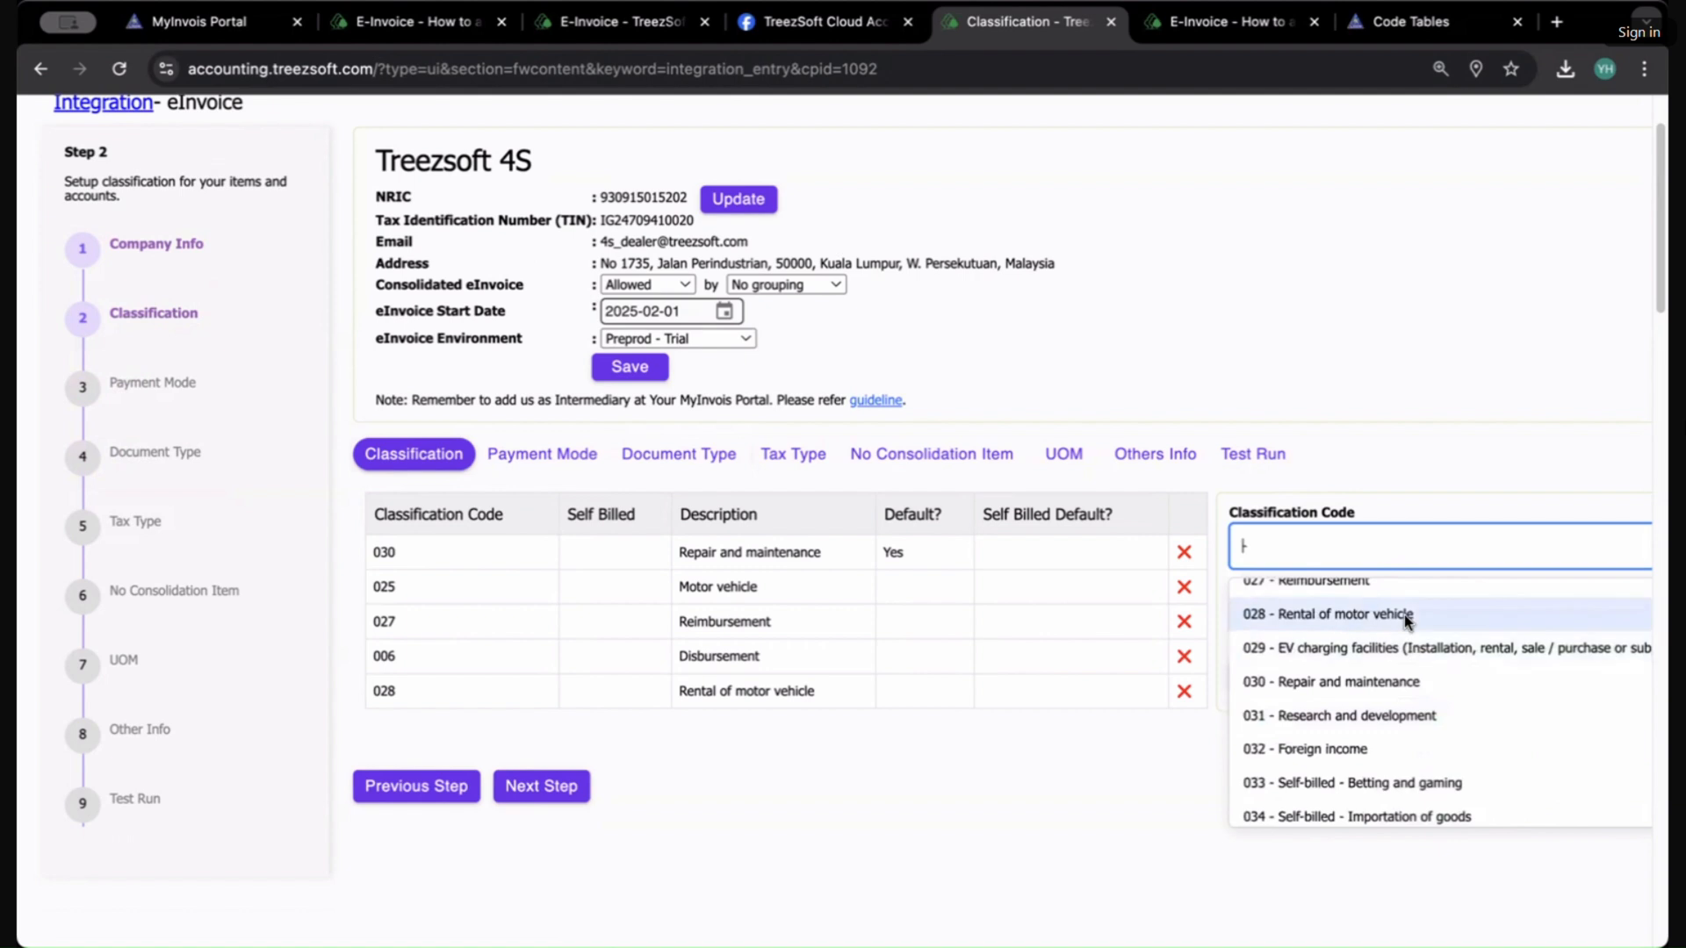
scroll(1405, 619, up, 1)
click(1396, 608)
click(1350, 678)
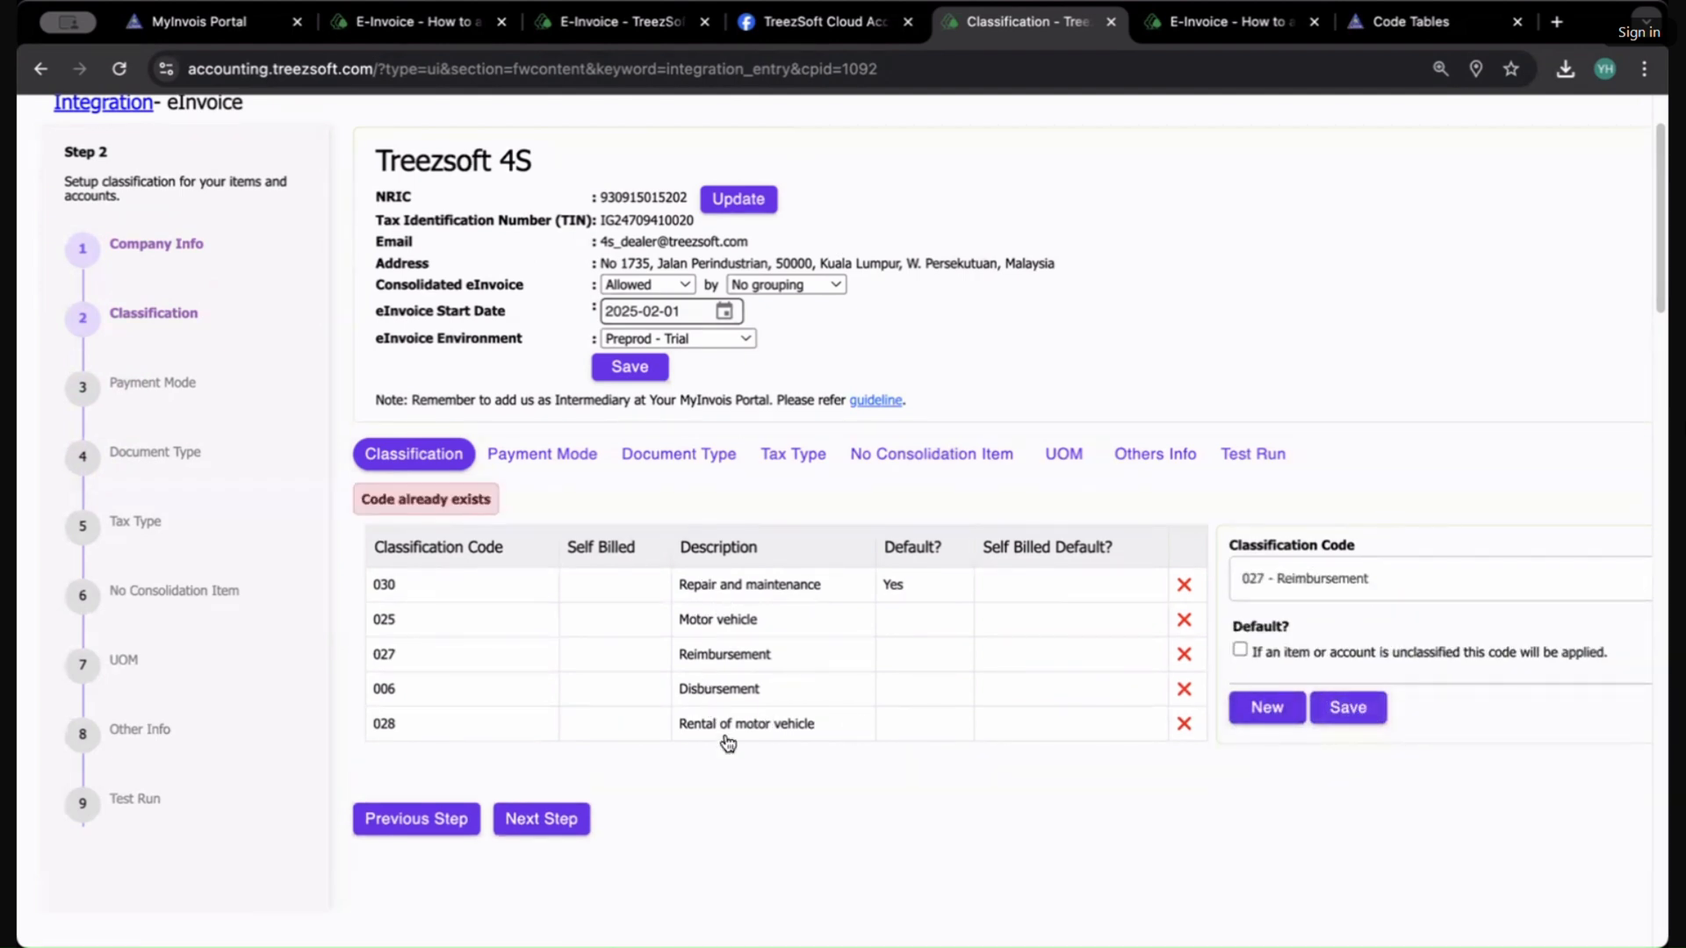
click(739, 660)
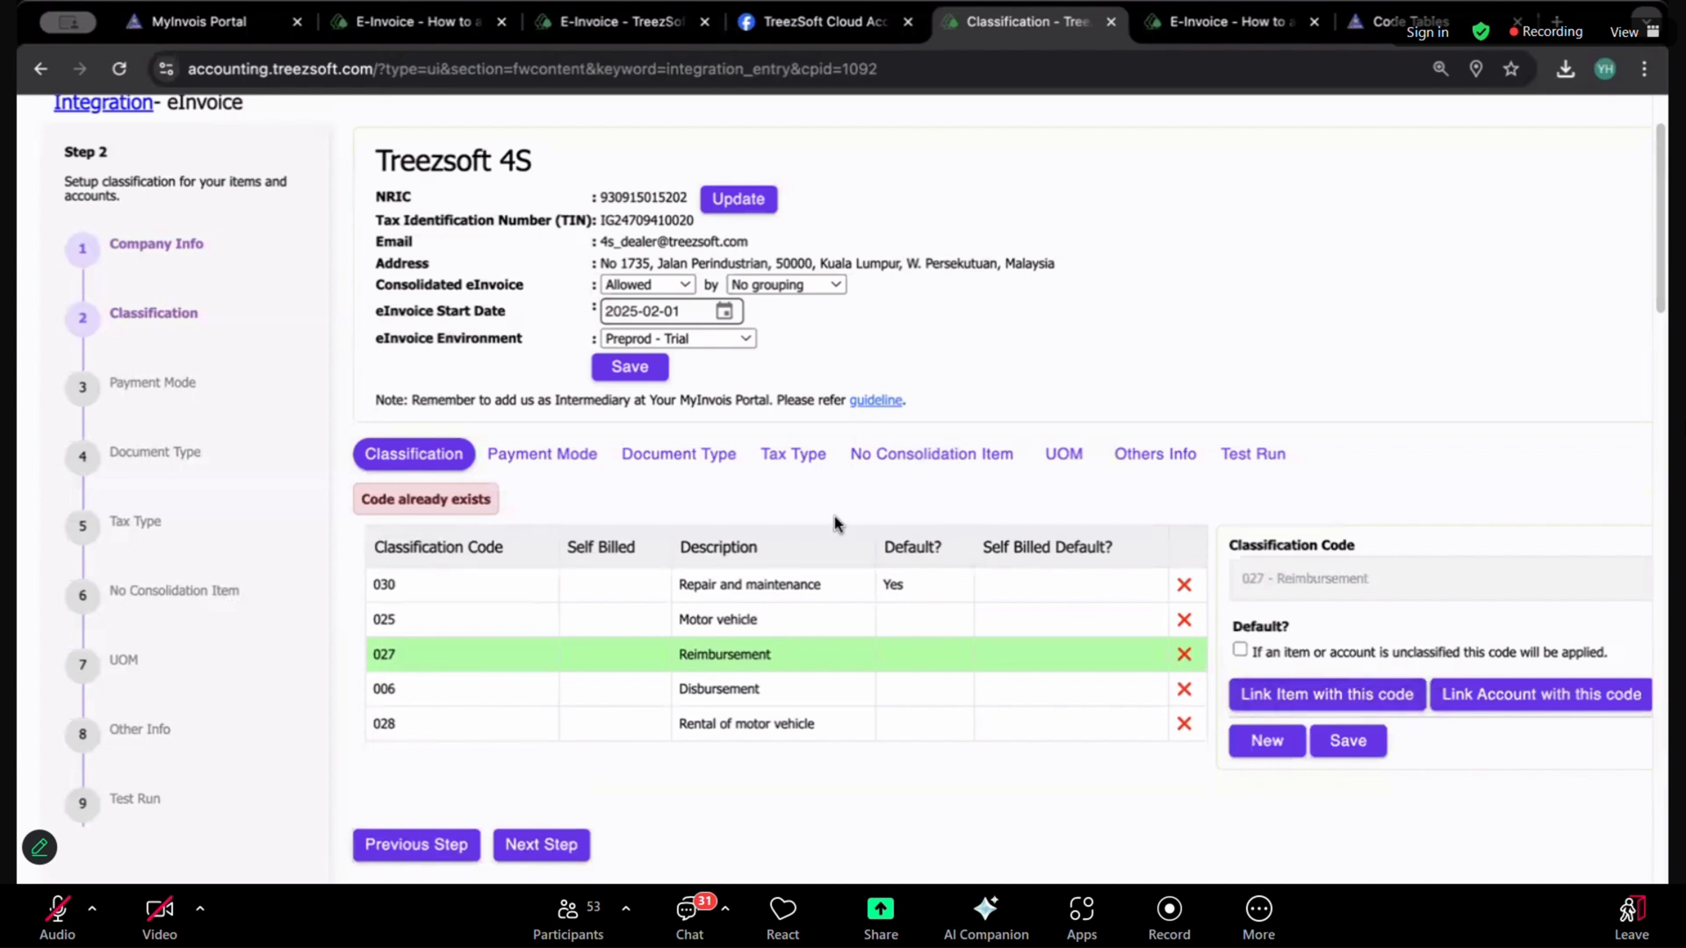
Step: Open the Tax Type step and review how each tax code maps to an eInvoice tax type
click(674, 464)
click(799, 463)
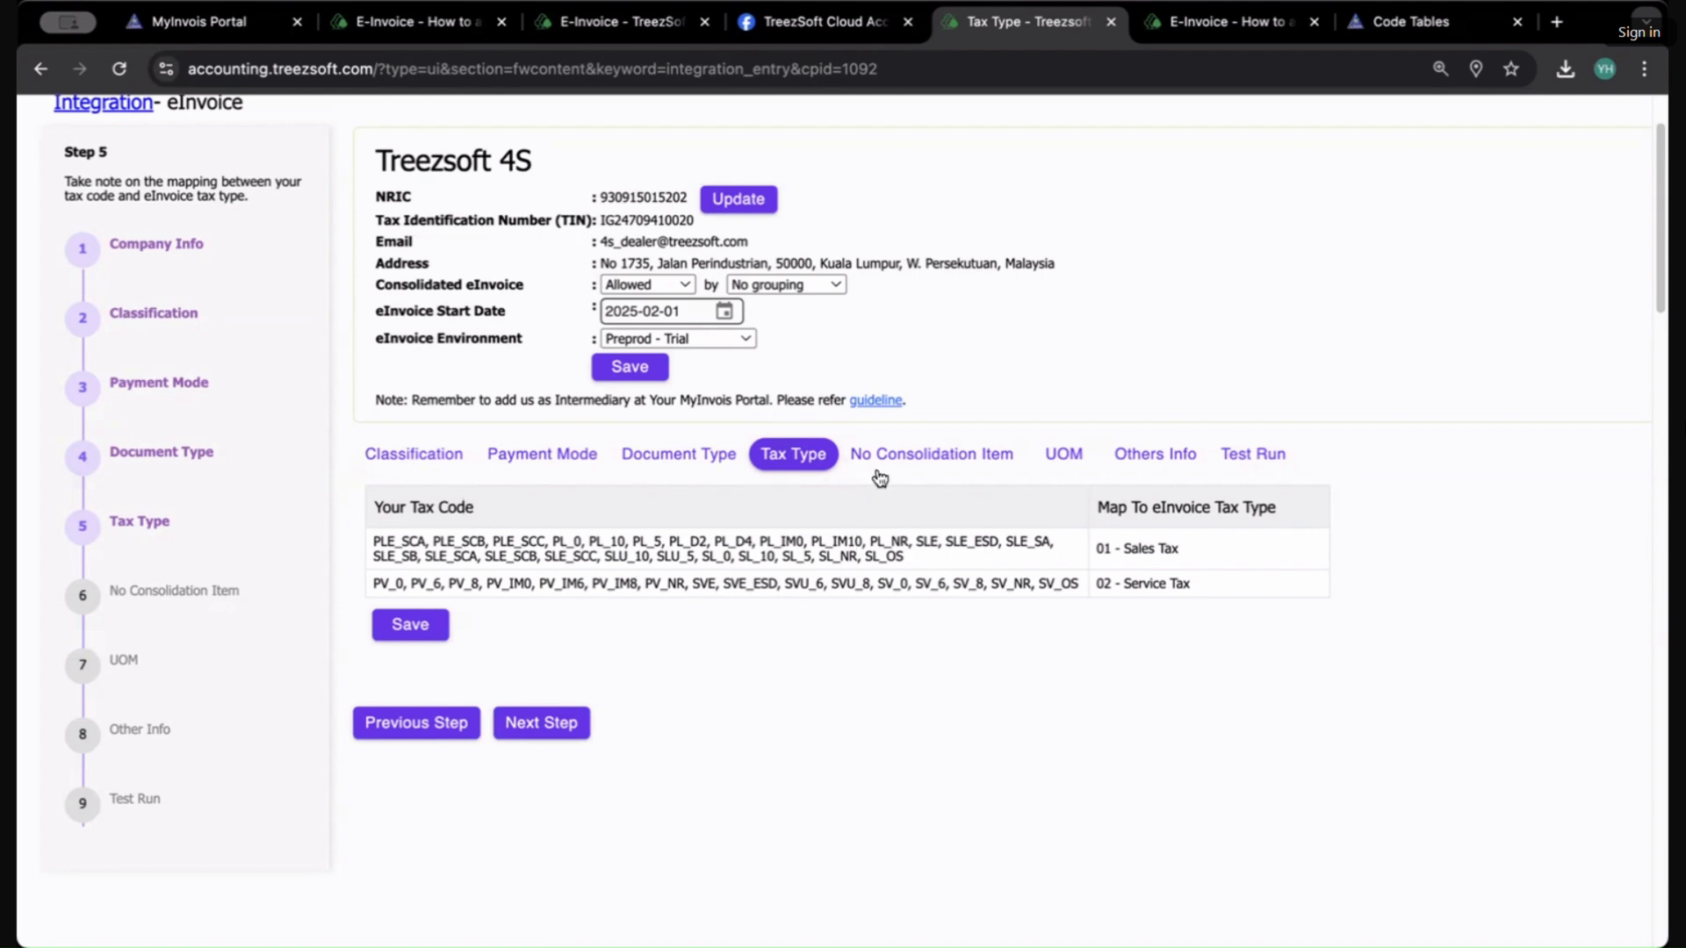
Step: In No Consolidation Item, add stock items M0001 Treezsoft ATV and M0002 Treezsoft Scooter to the excluded stock list
click(929, 458)
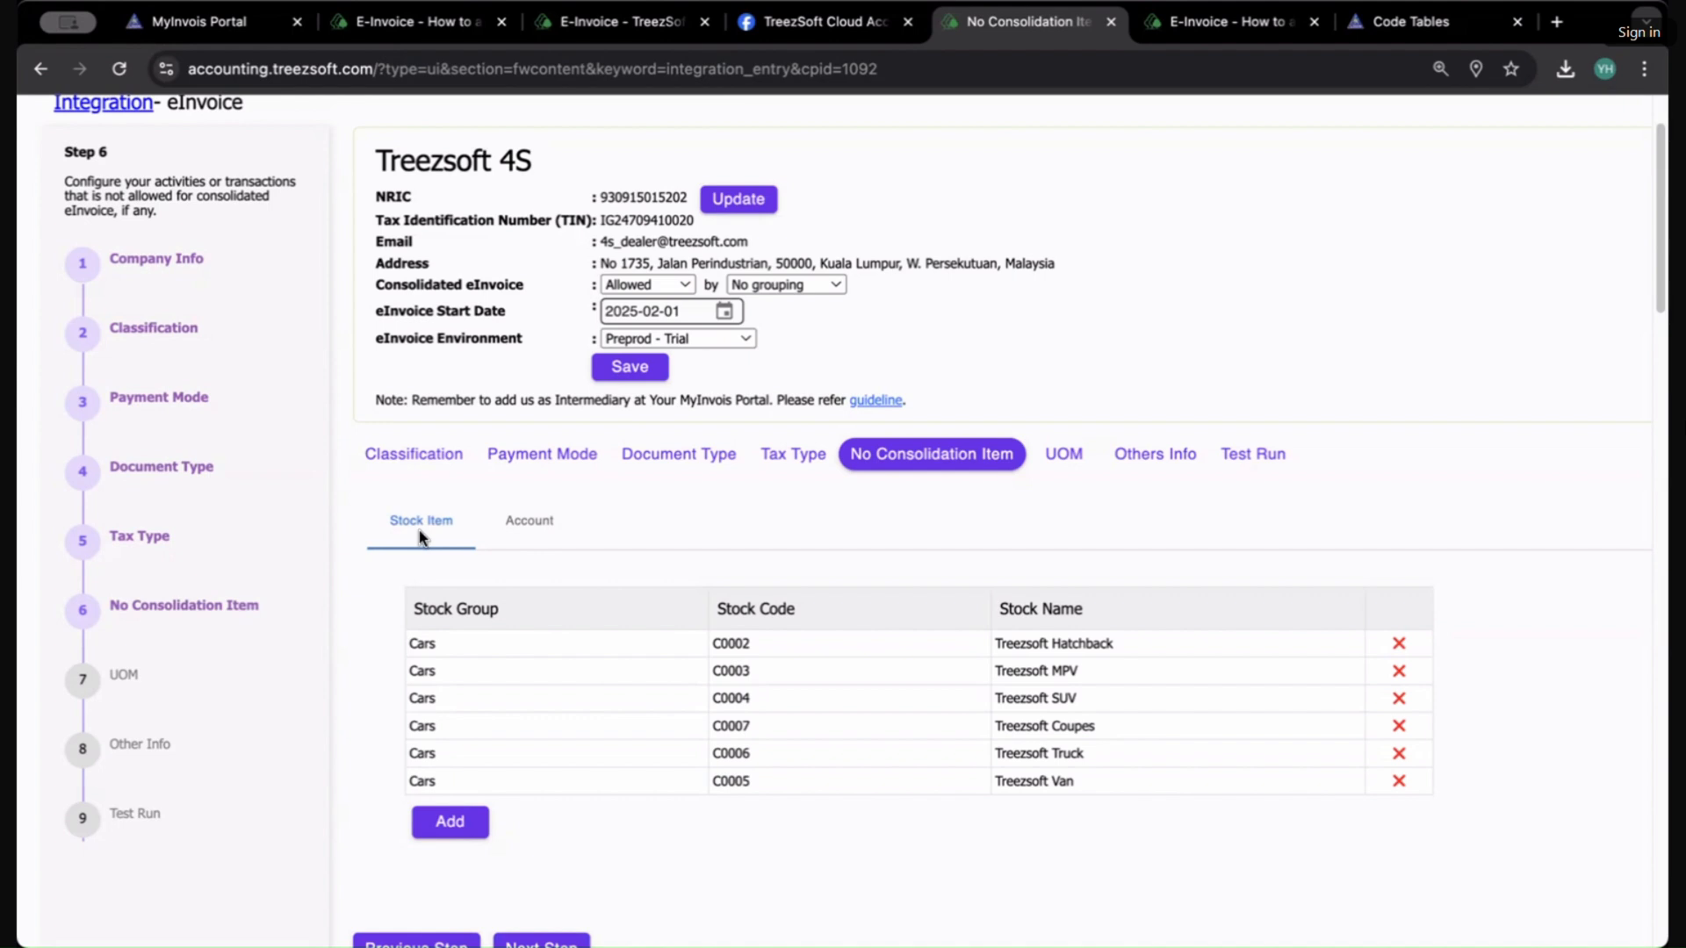
click(527, 523)
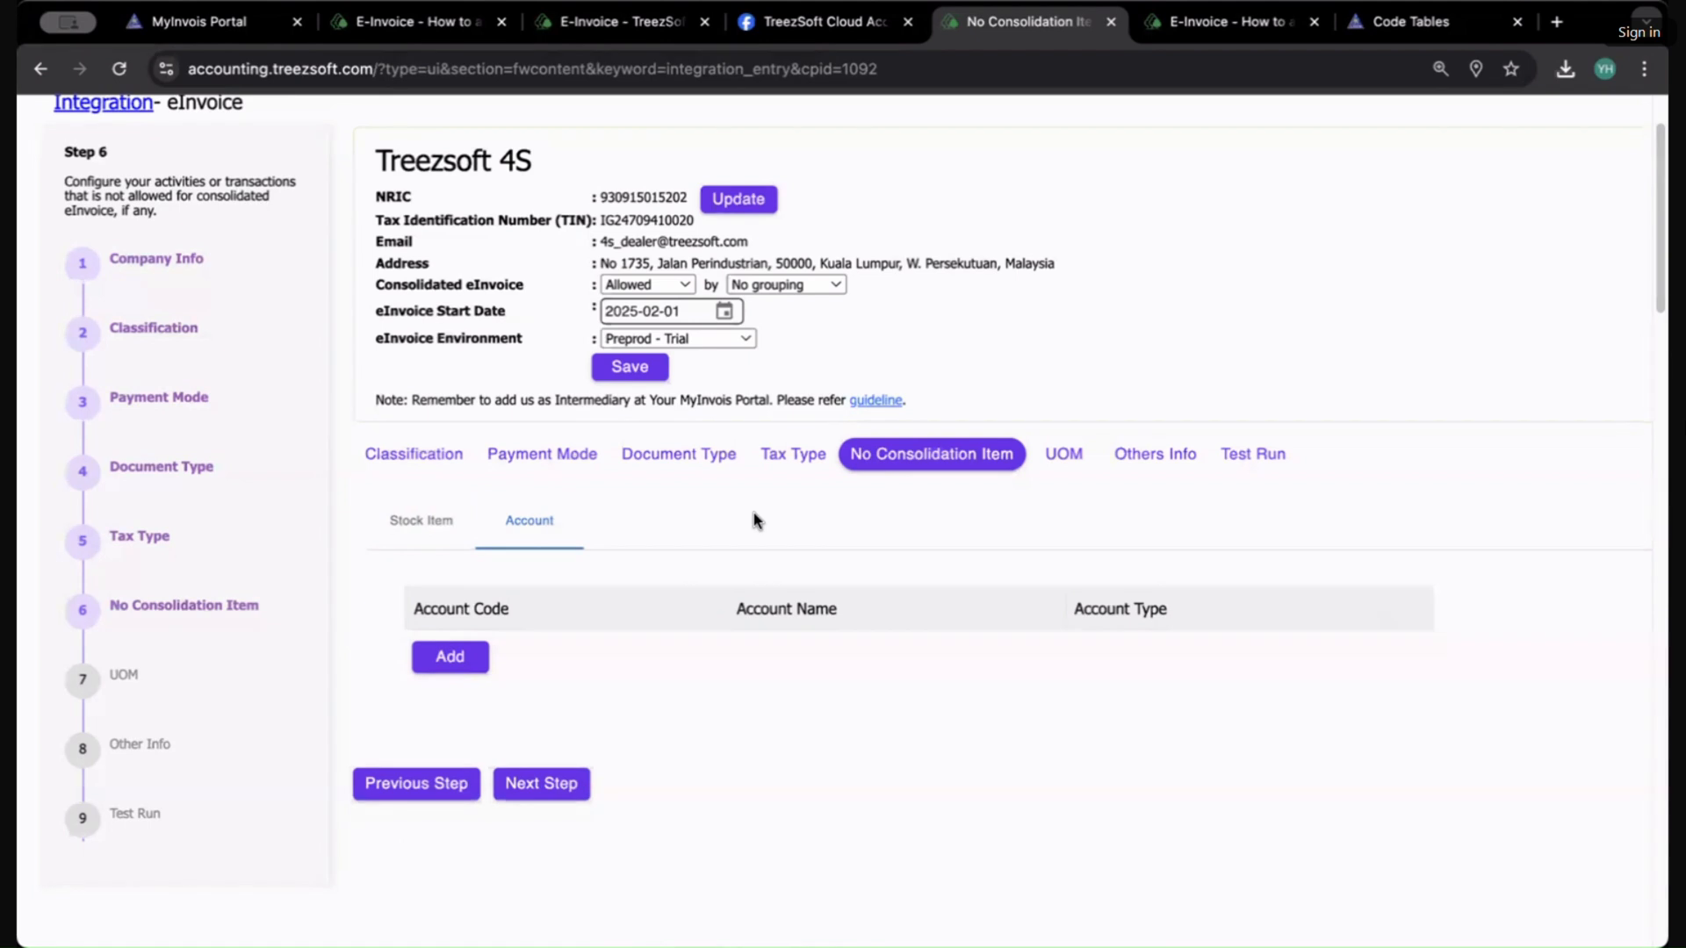
click(420, 523)
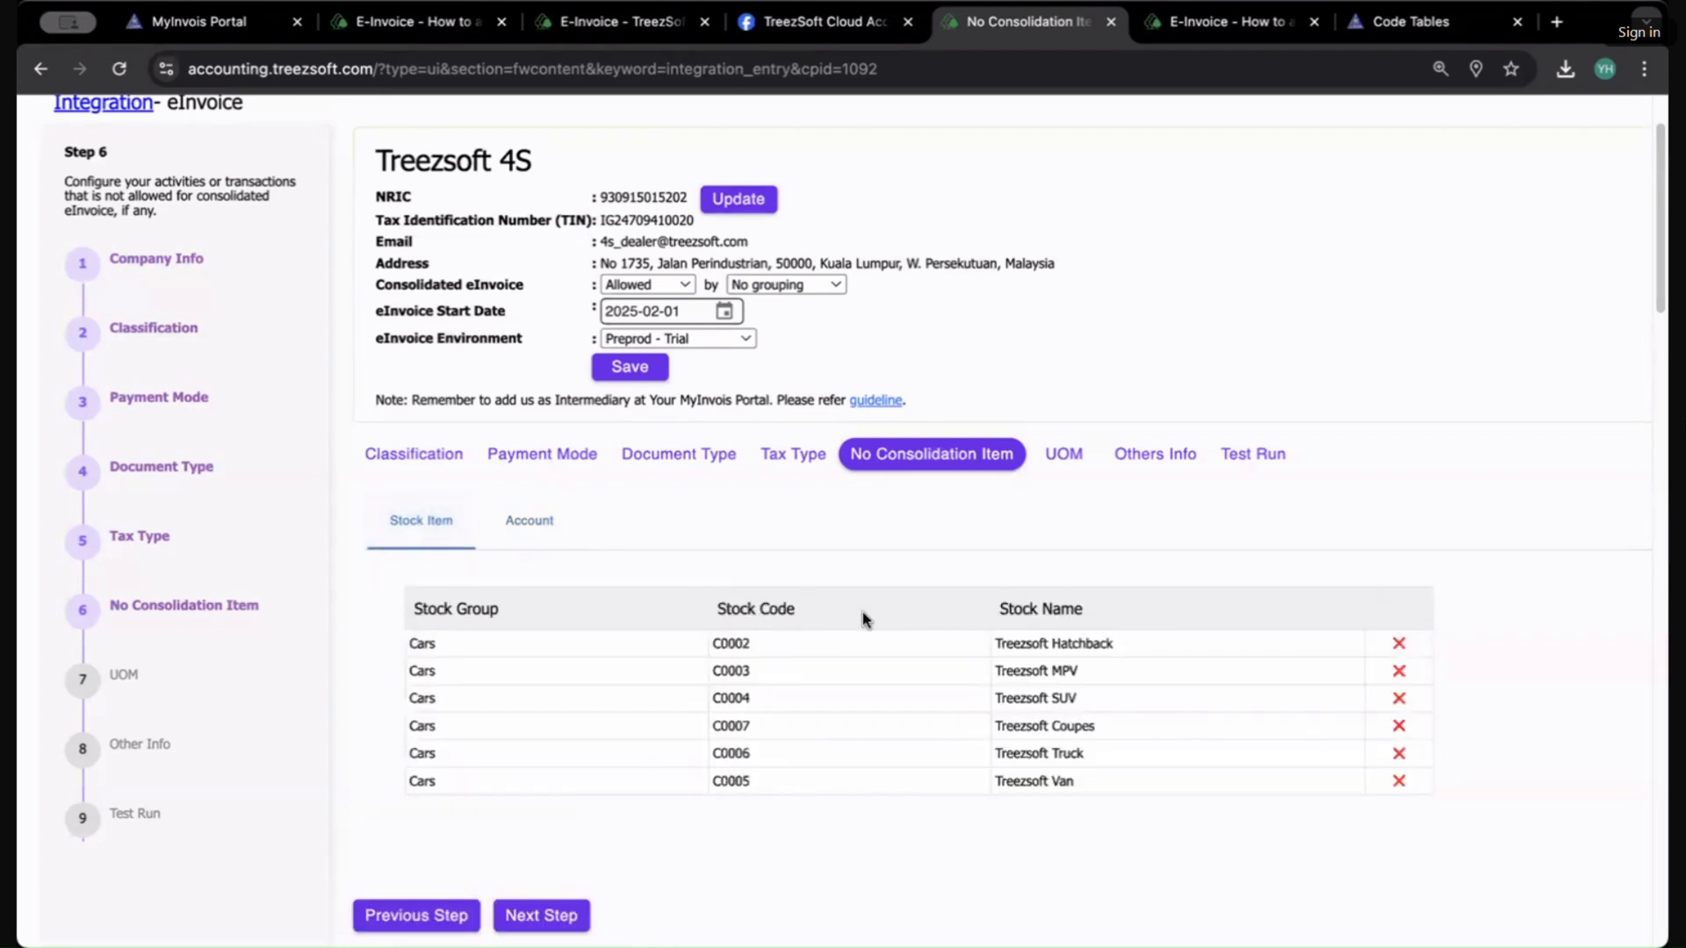
click(451, 821)
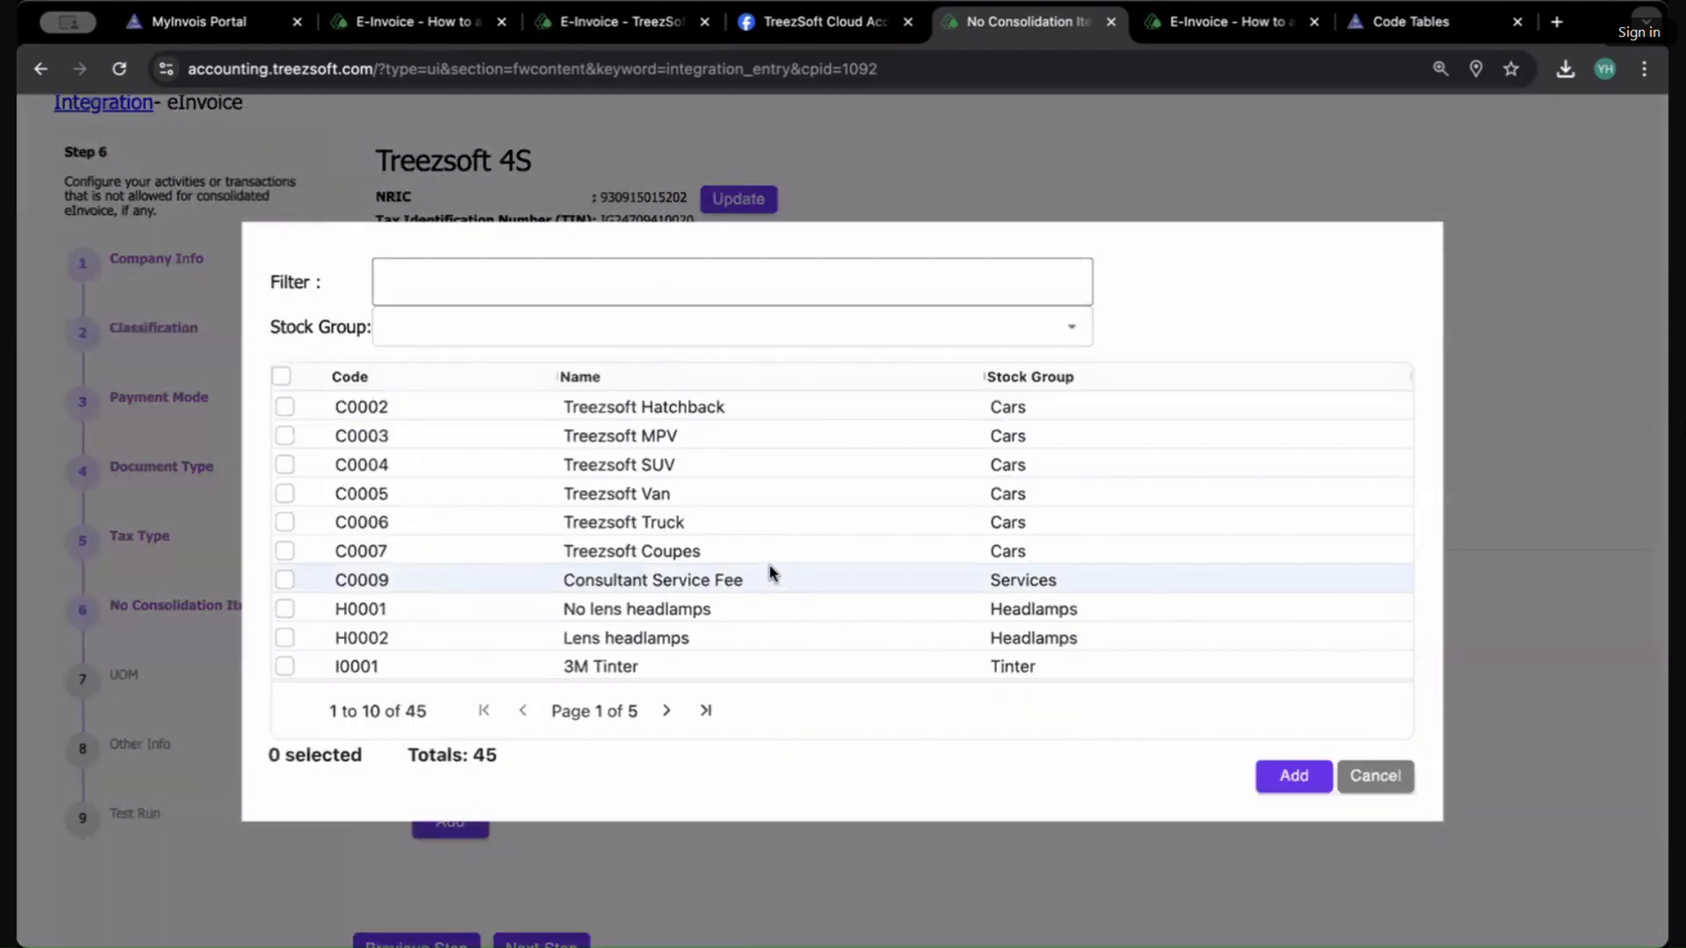
click(666, 710)
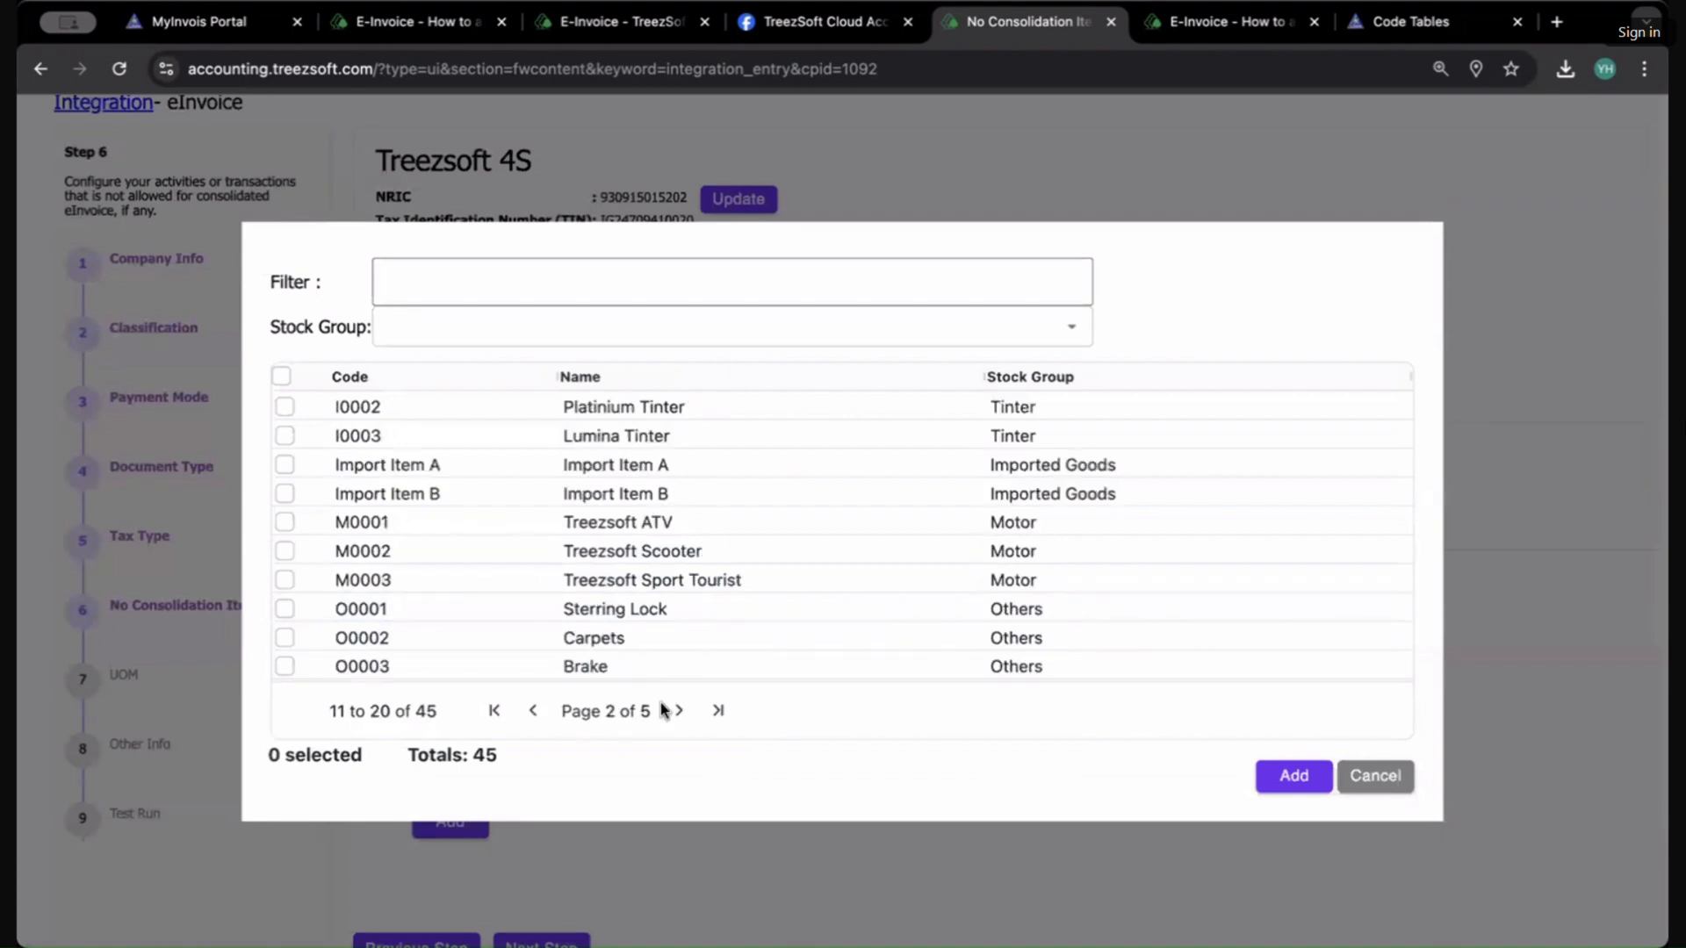
click(599, 523)
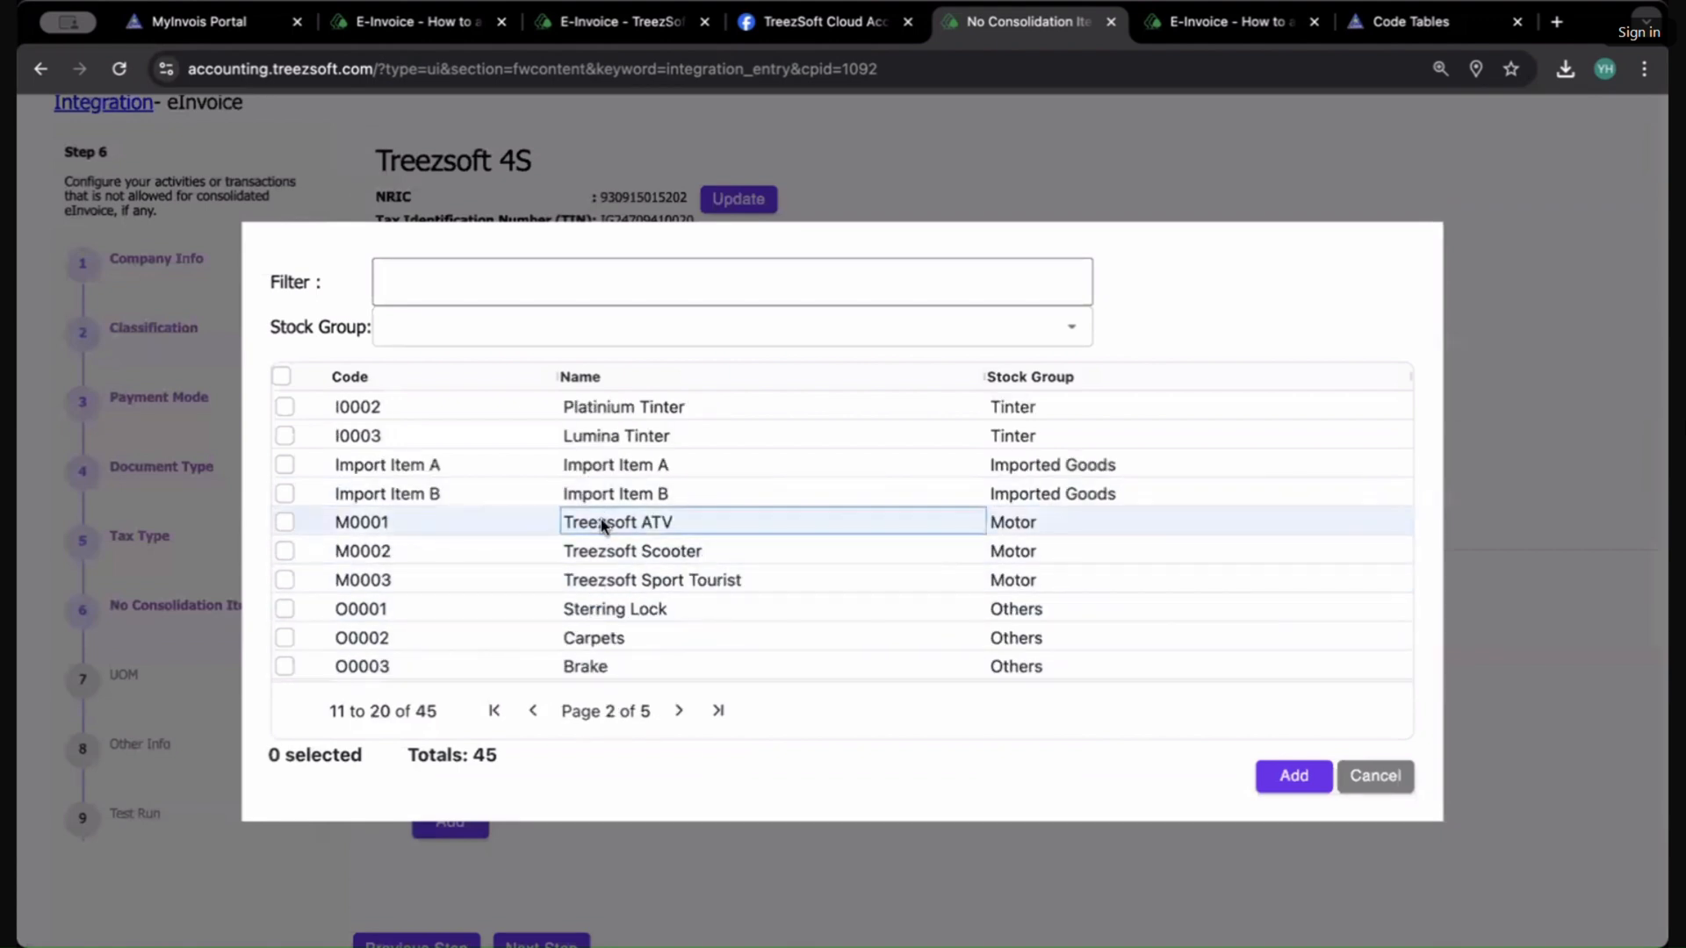
click(284, 521)
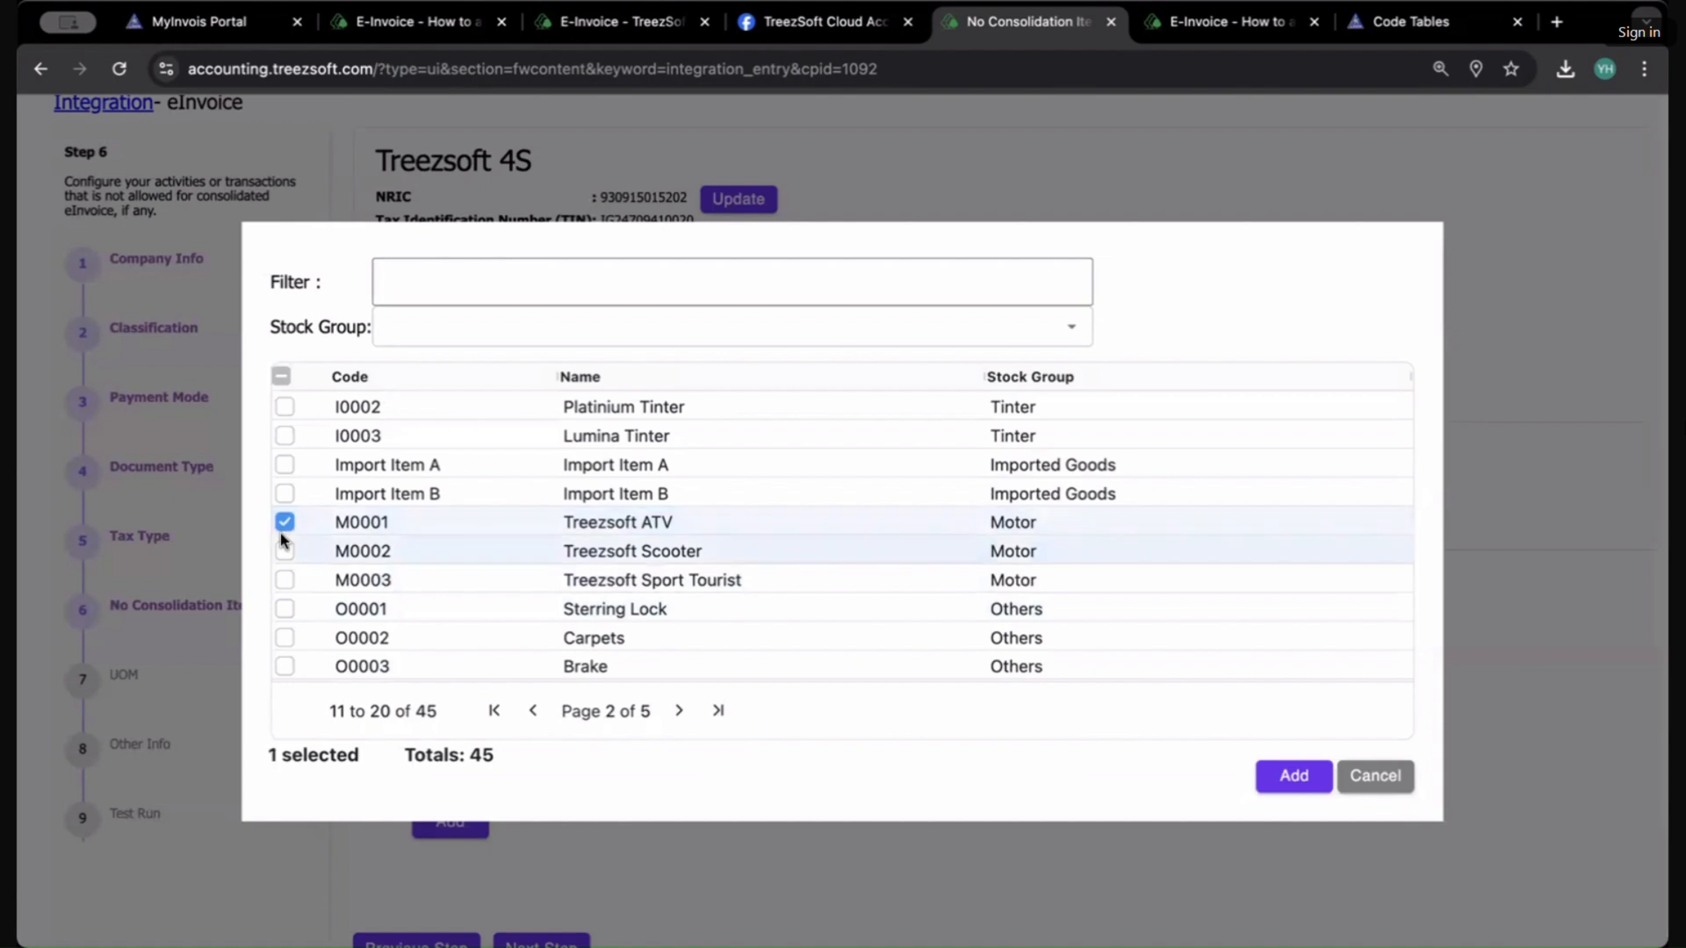
click(286, 553)
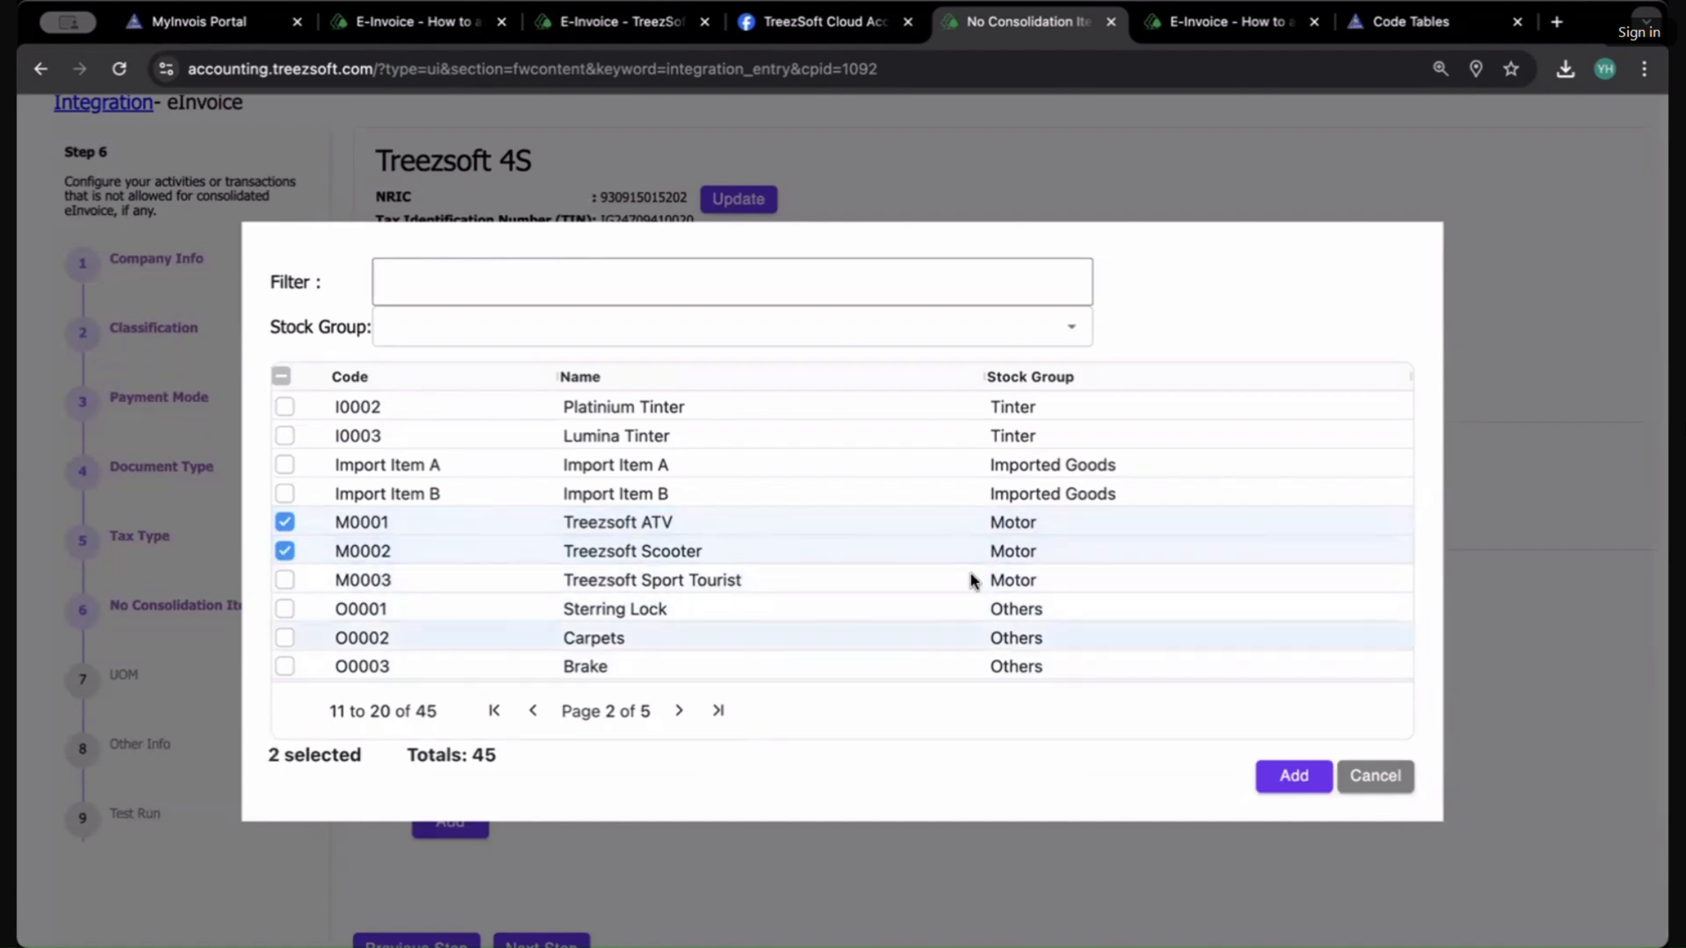
click(1297, 777)
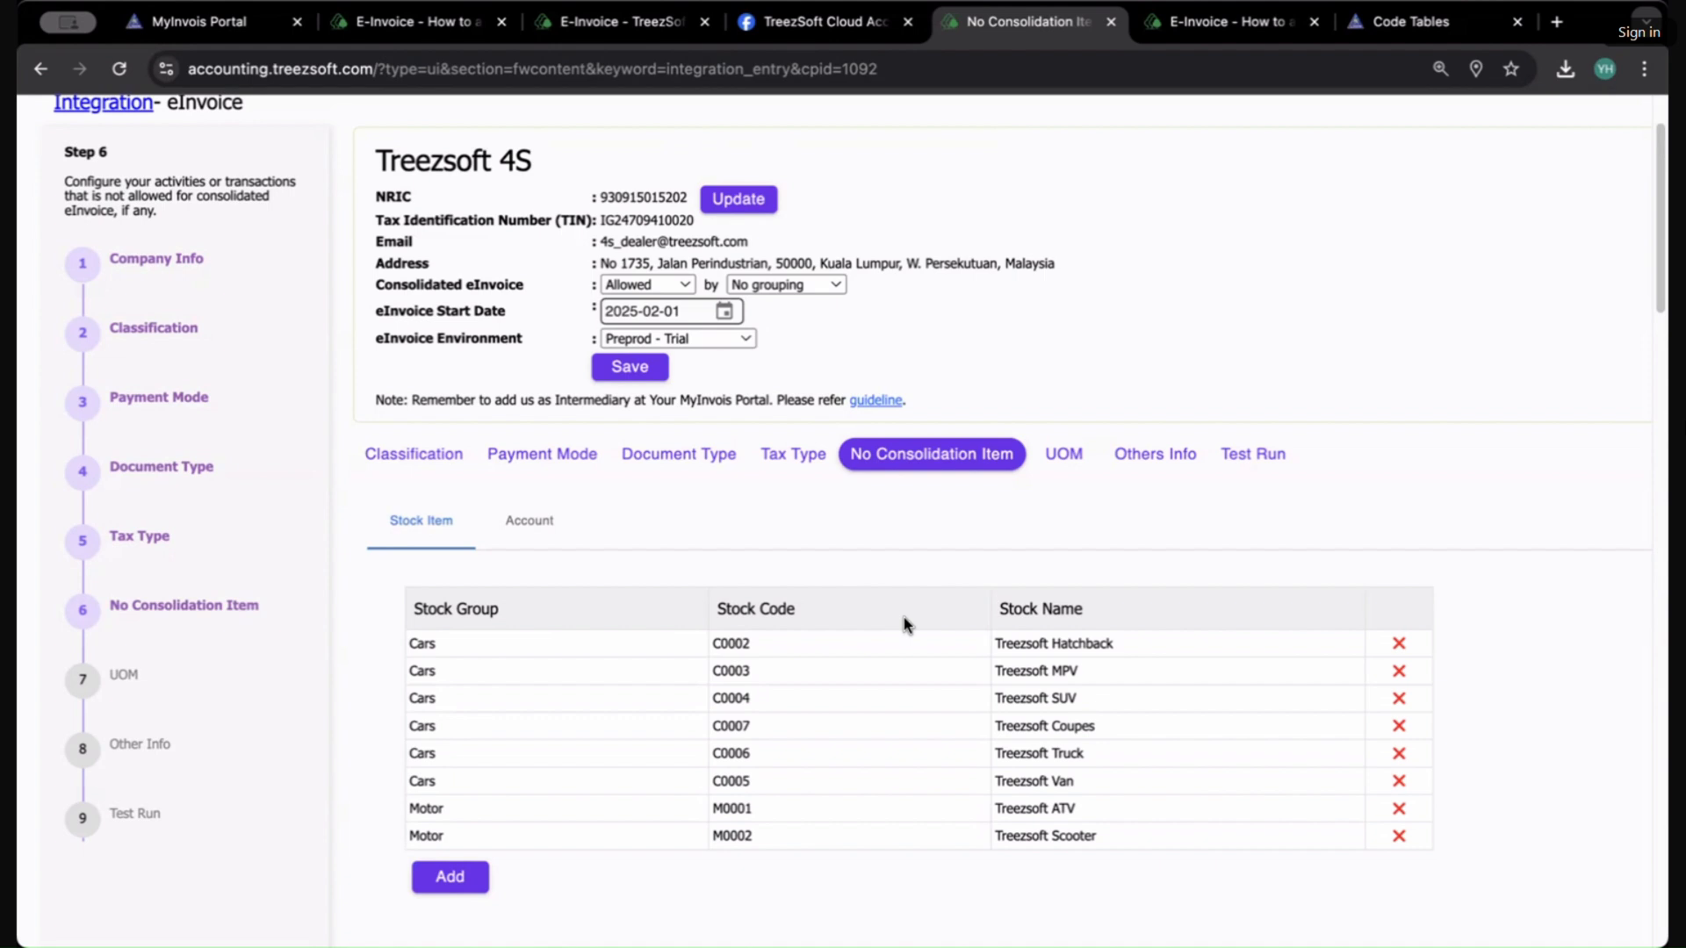
Step: Add account 2050/000 Motor to the No Consolidation Item account list
click(512, 538)
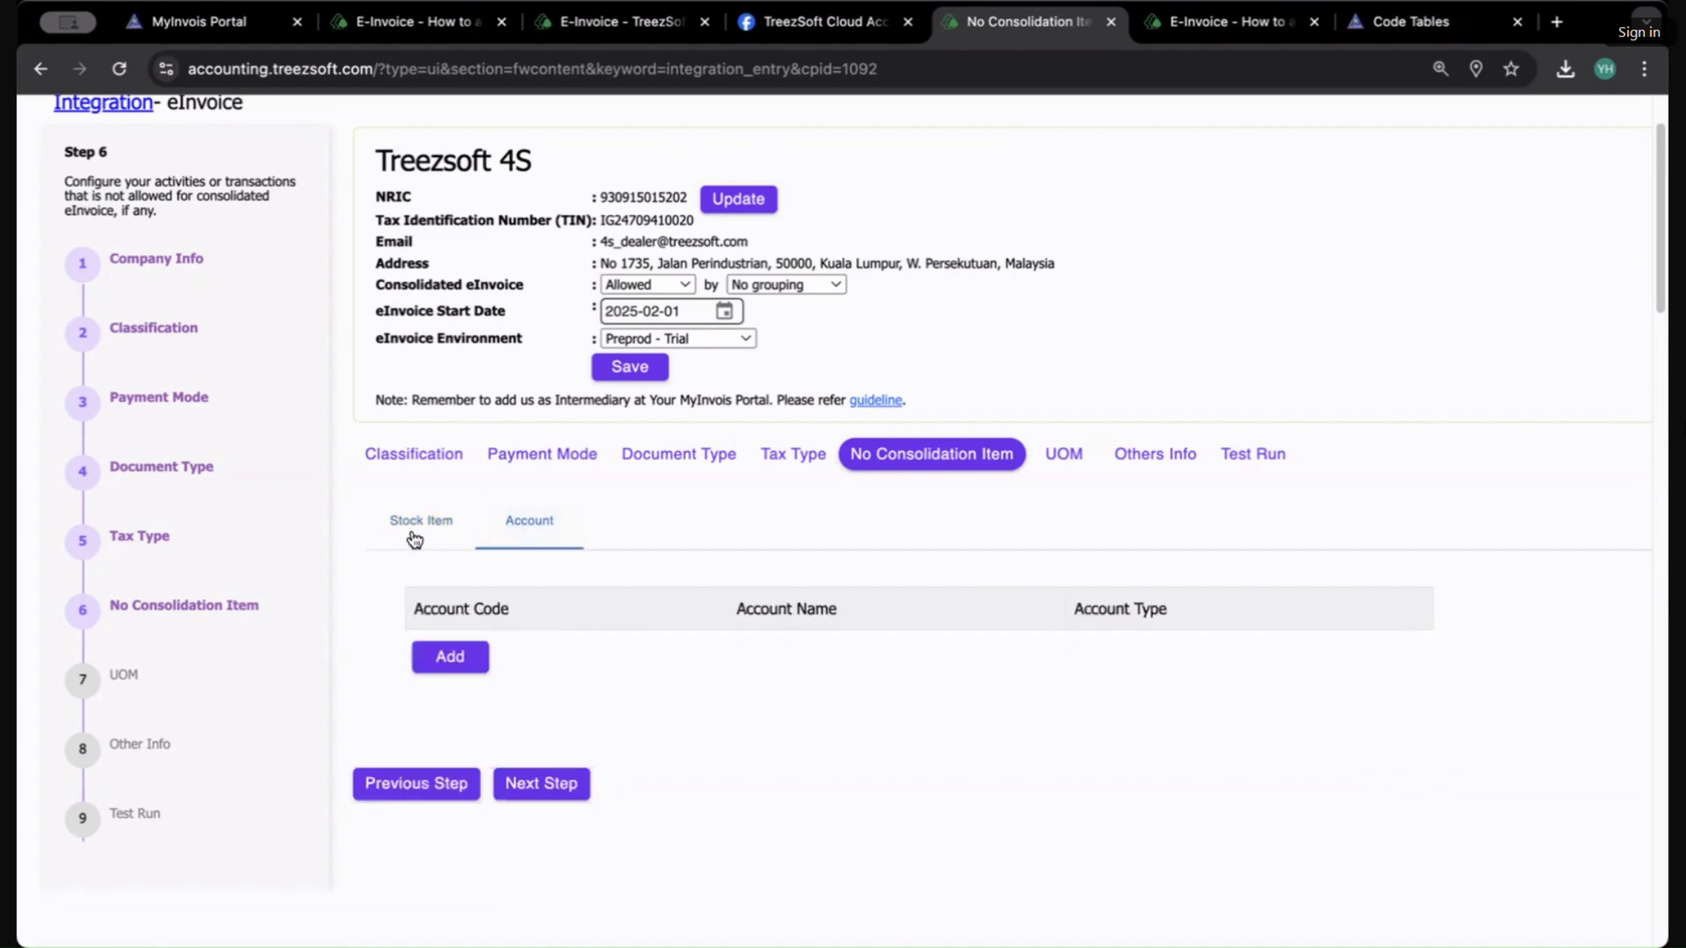
click(442, 656)
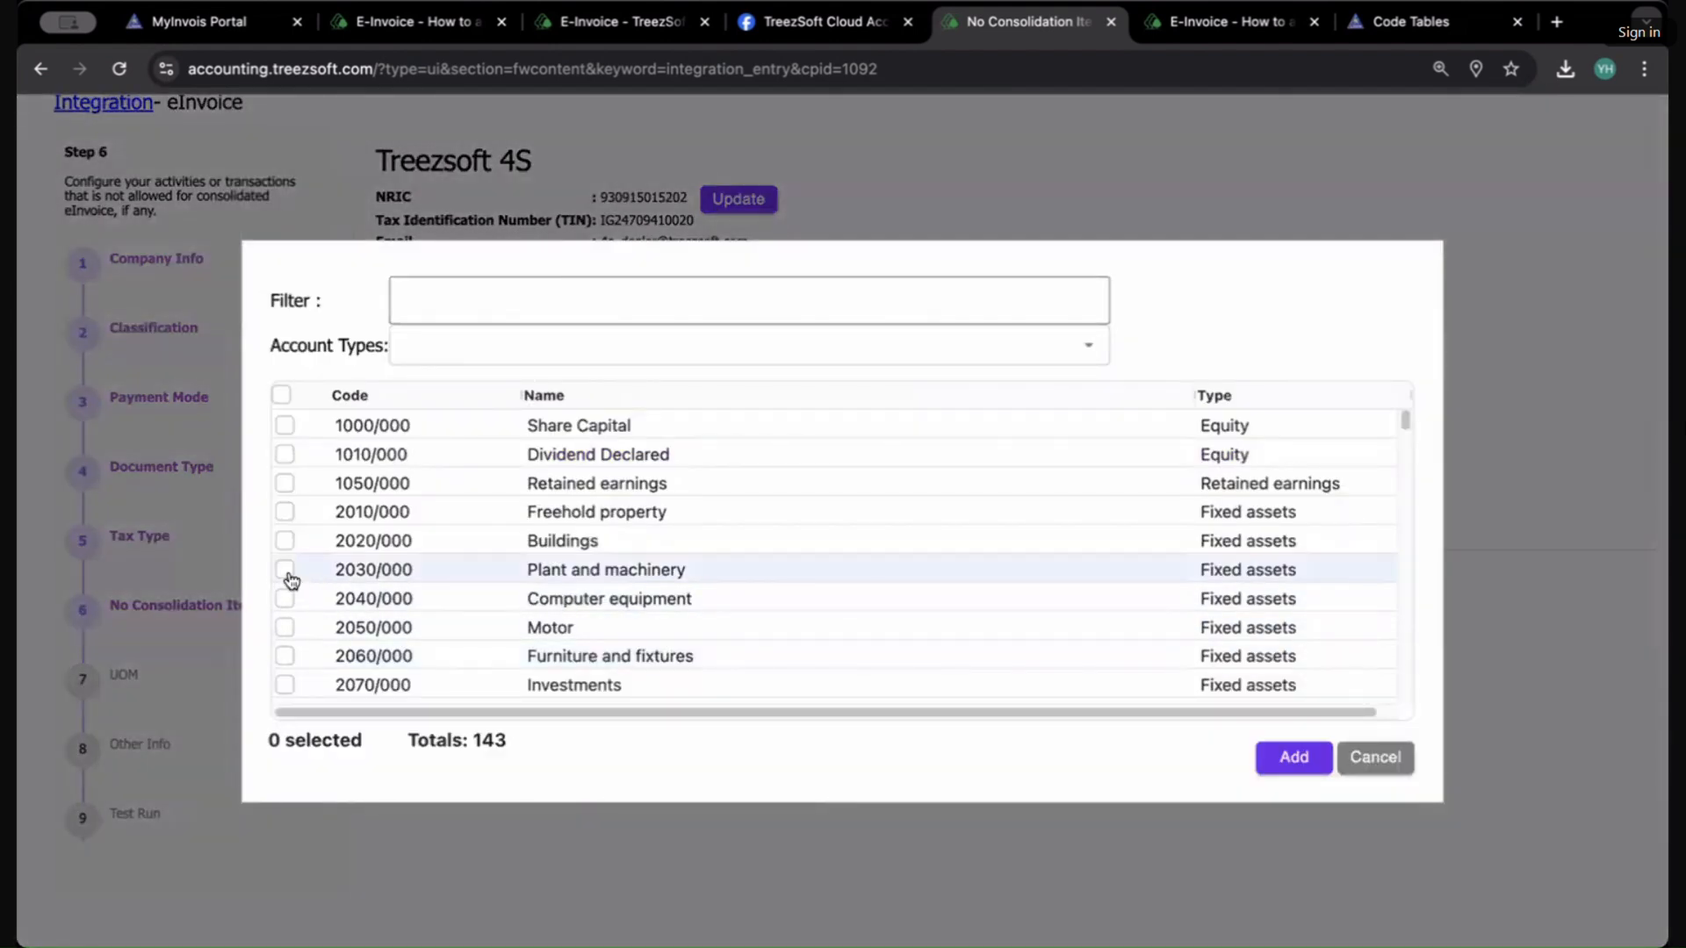
scroll(291, 578, down, 3)
scroll(348, 569, down, 2)
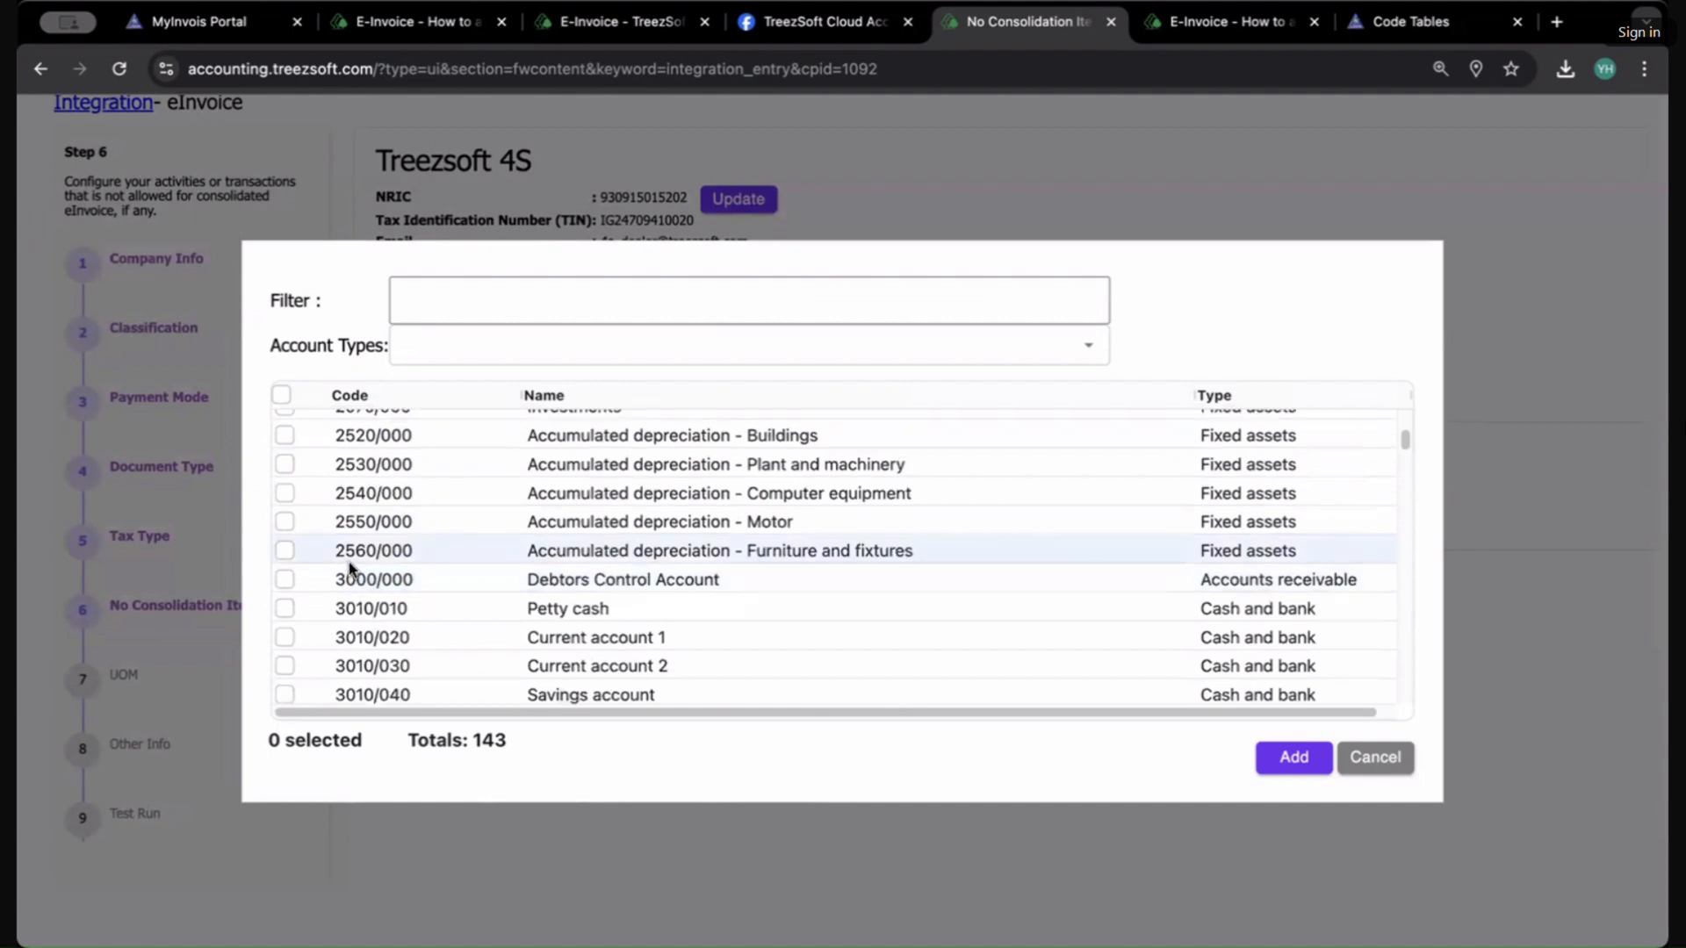
scroll(349, 562, down, 6)
scroll(350, 561, up, 3)
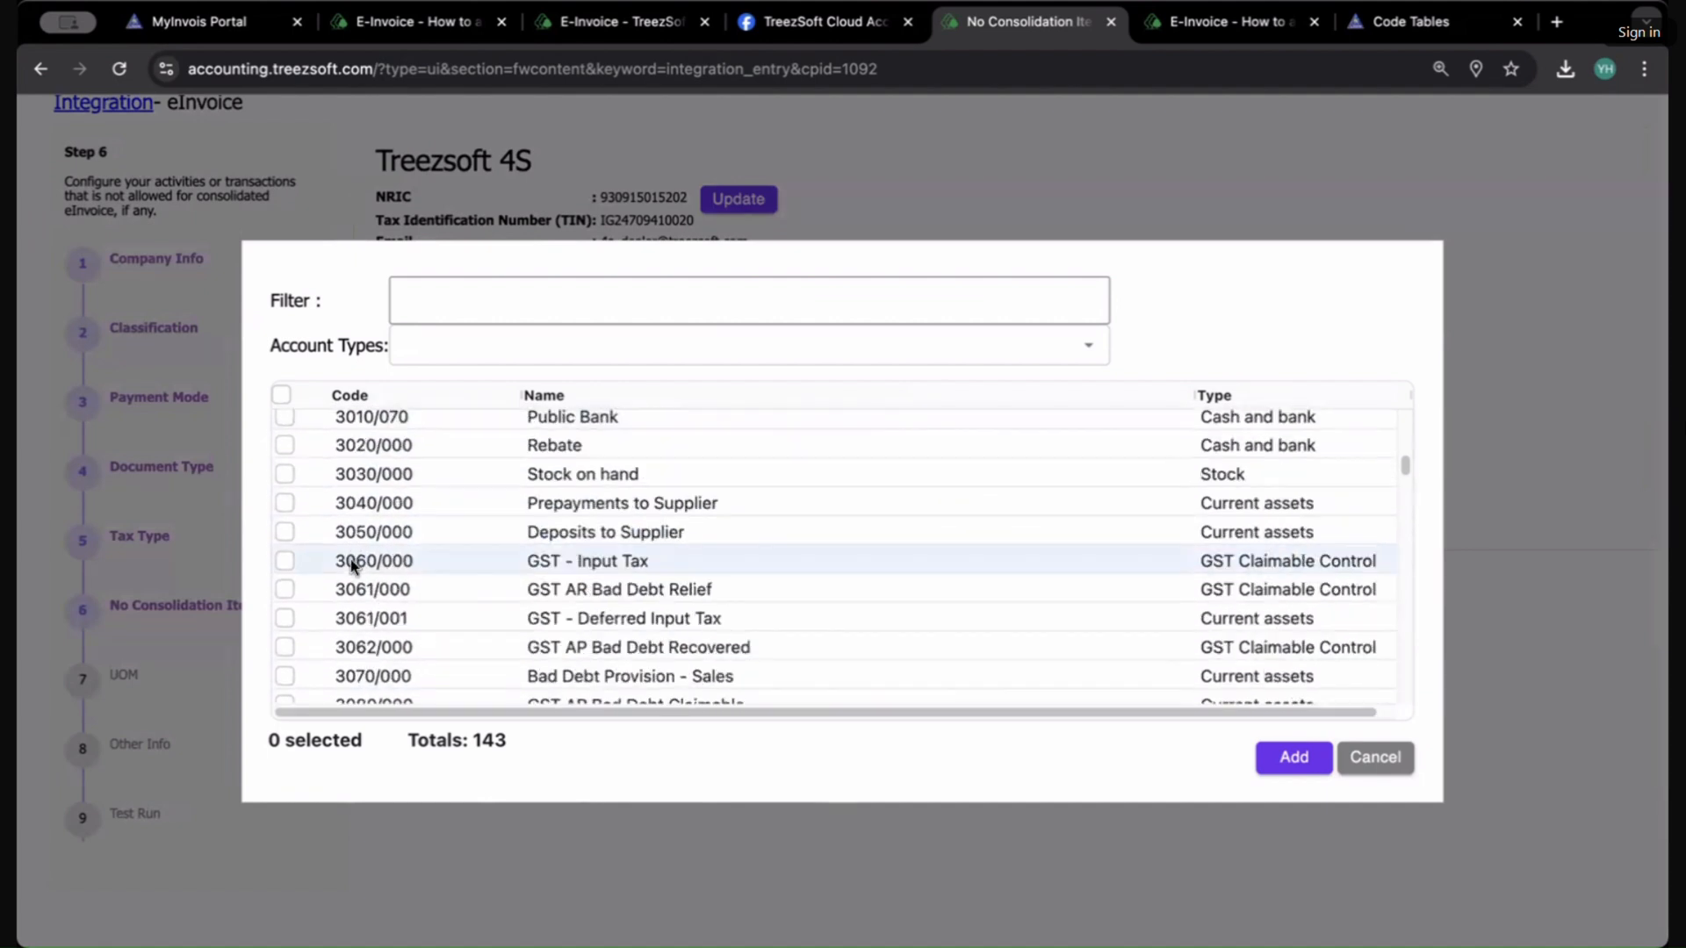
scroll(350, 560, up, 5)
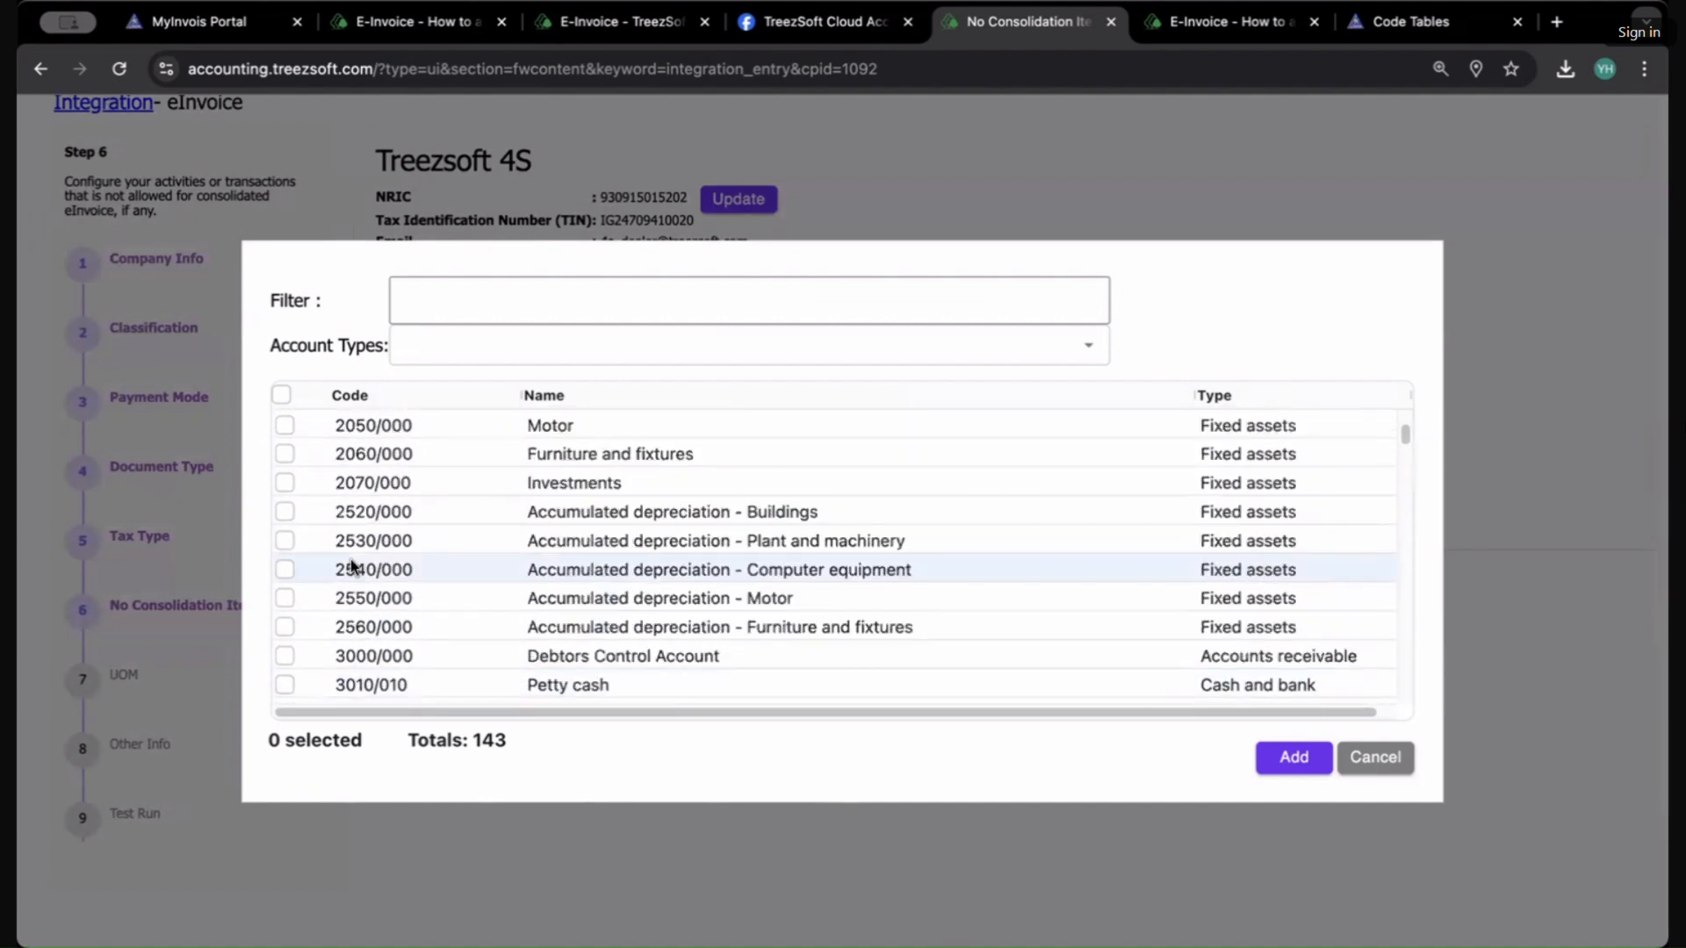
scroll(346, 515, up, 3)
scroll(378, 531, down, 3)
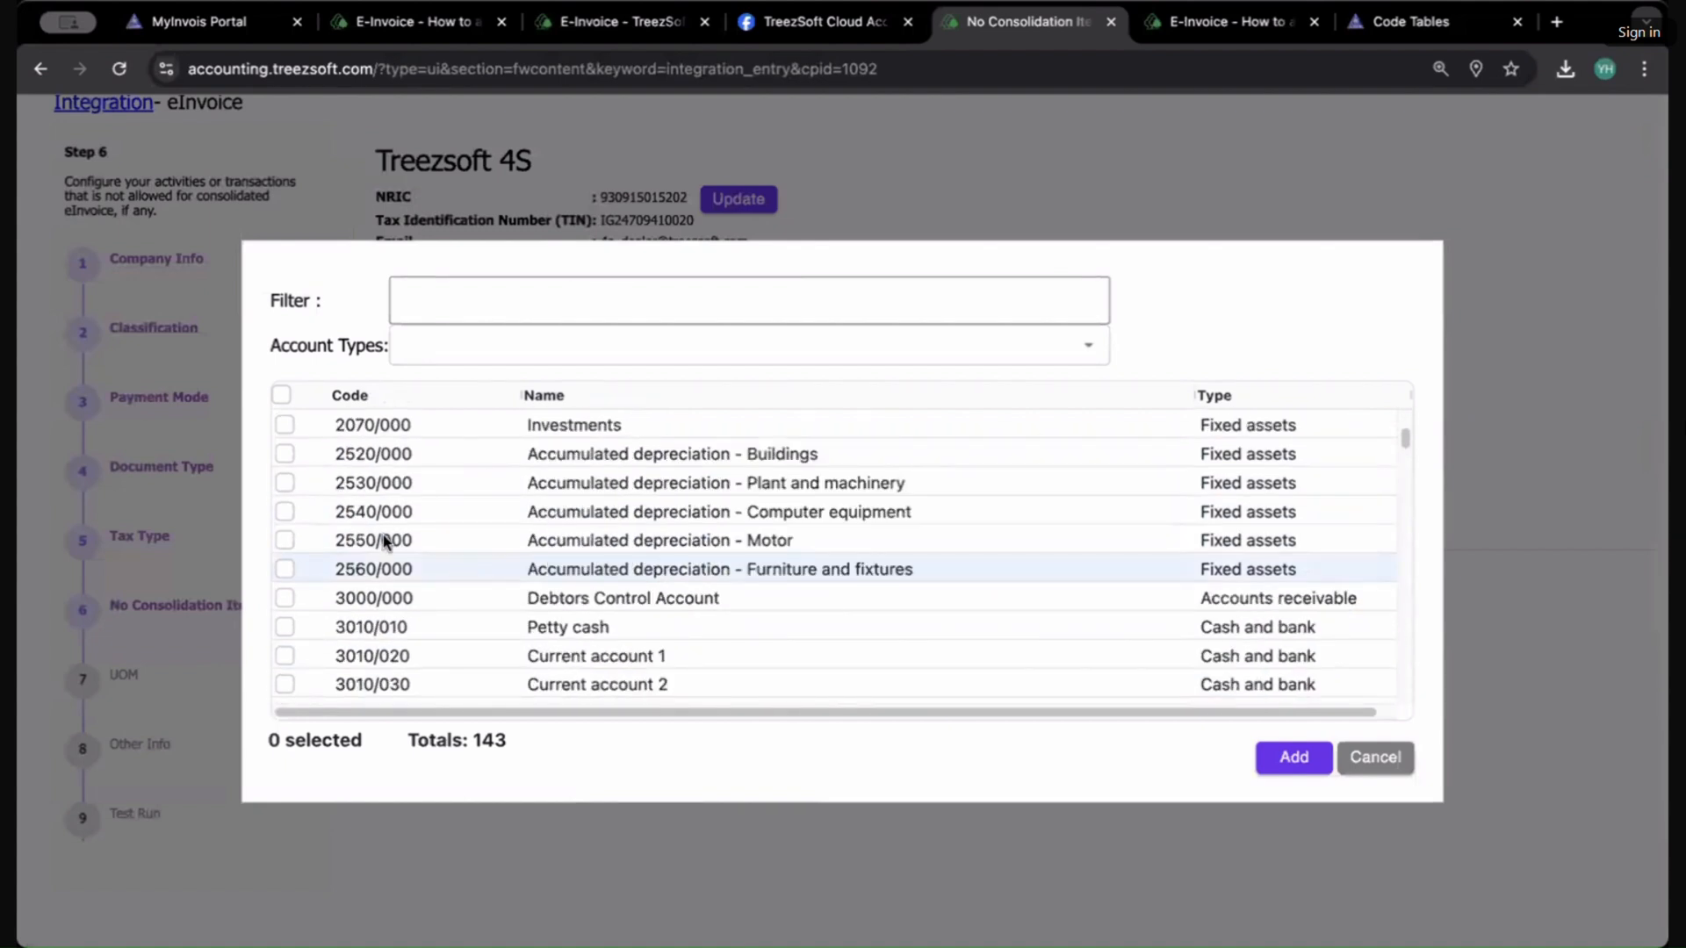
click(284, 540)
scroll(293, 547, up, 3)
scroll(293, 547, down, 3)
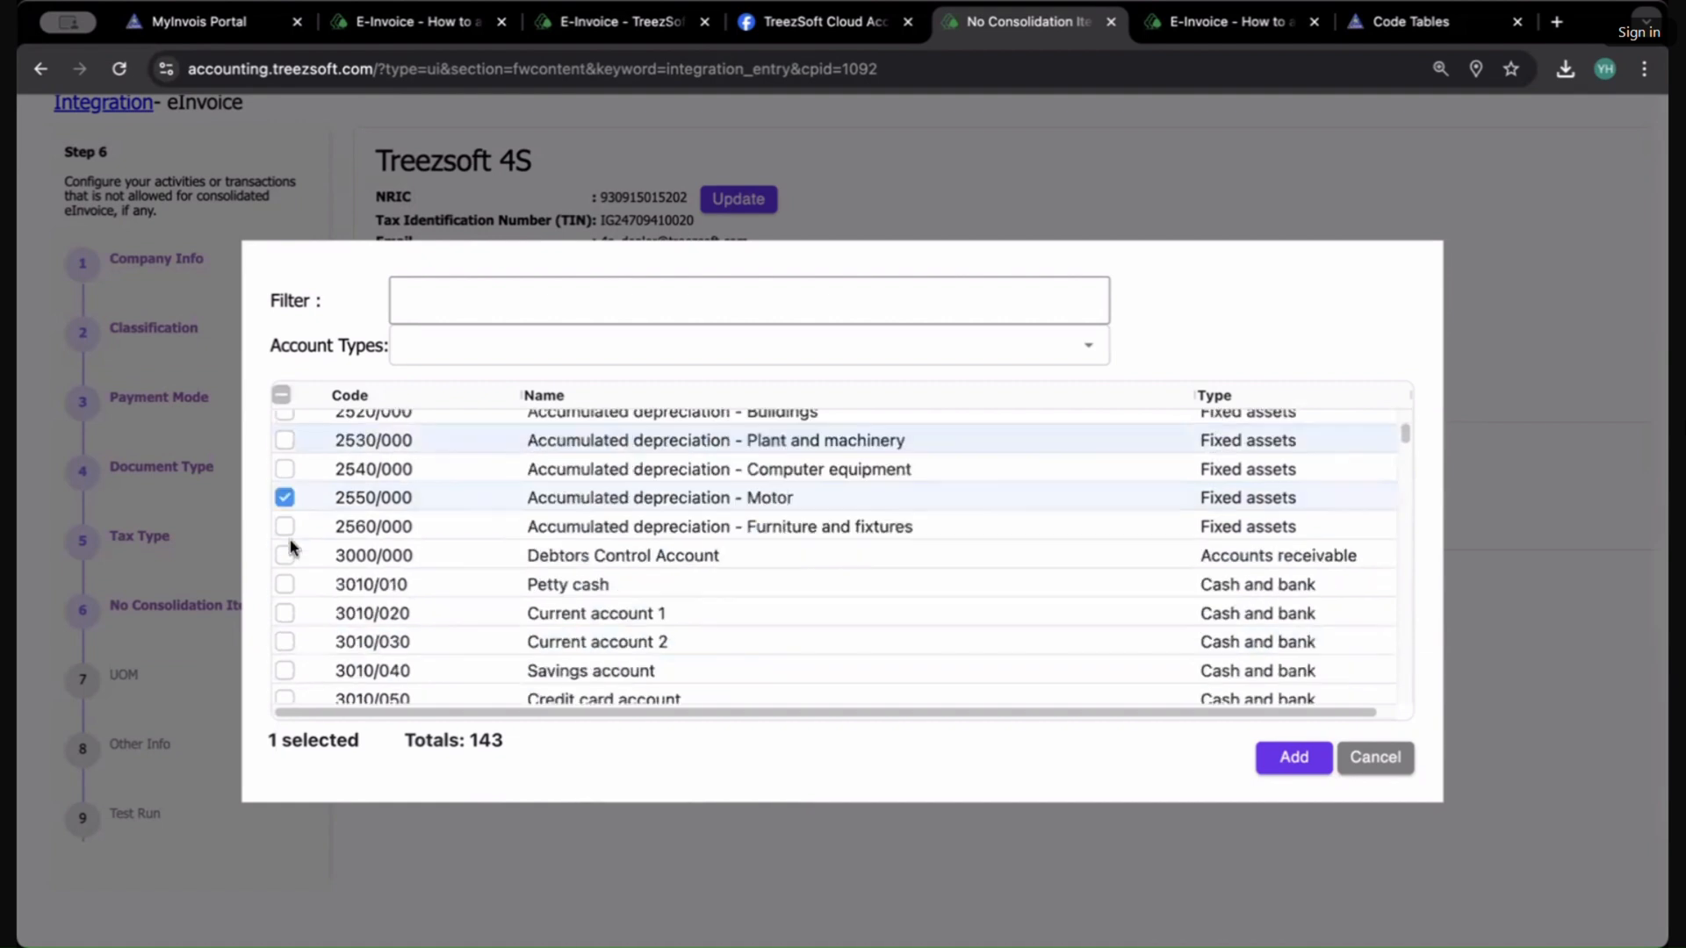
click(285, 497)
scroll(285, 513, up, 4)
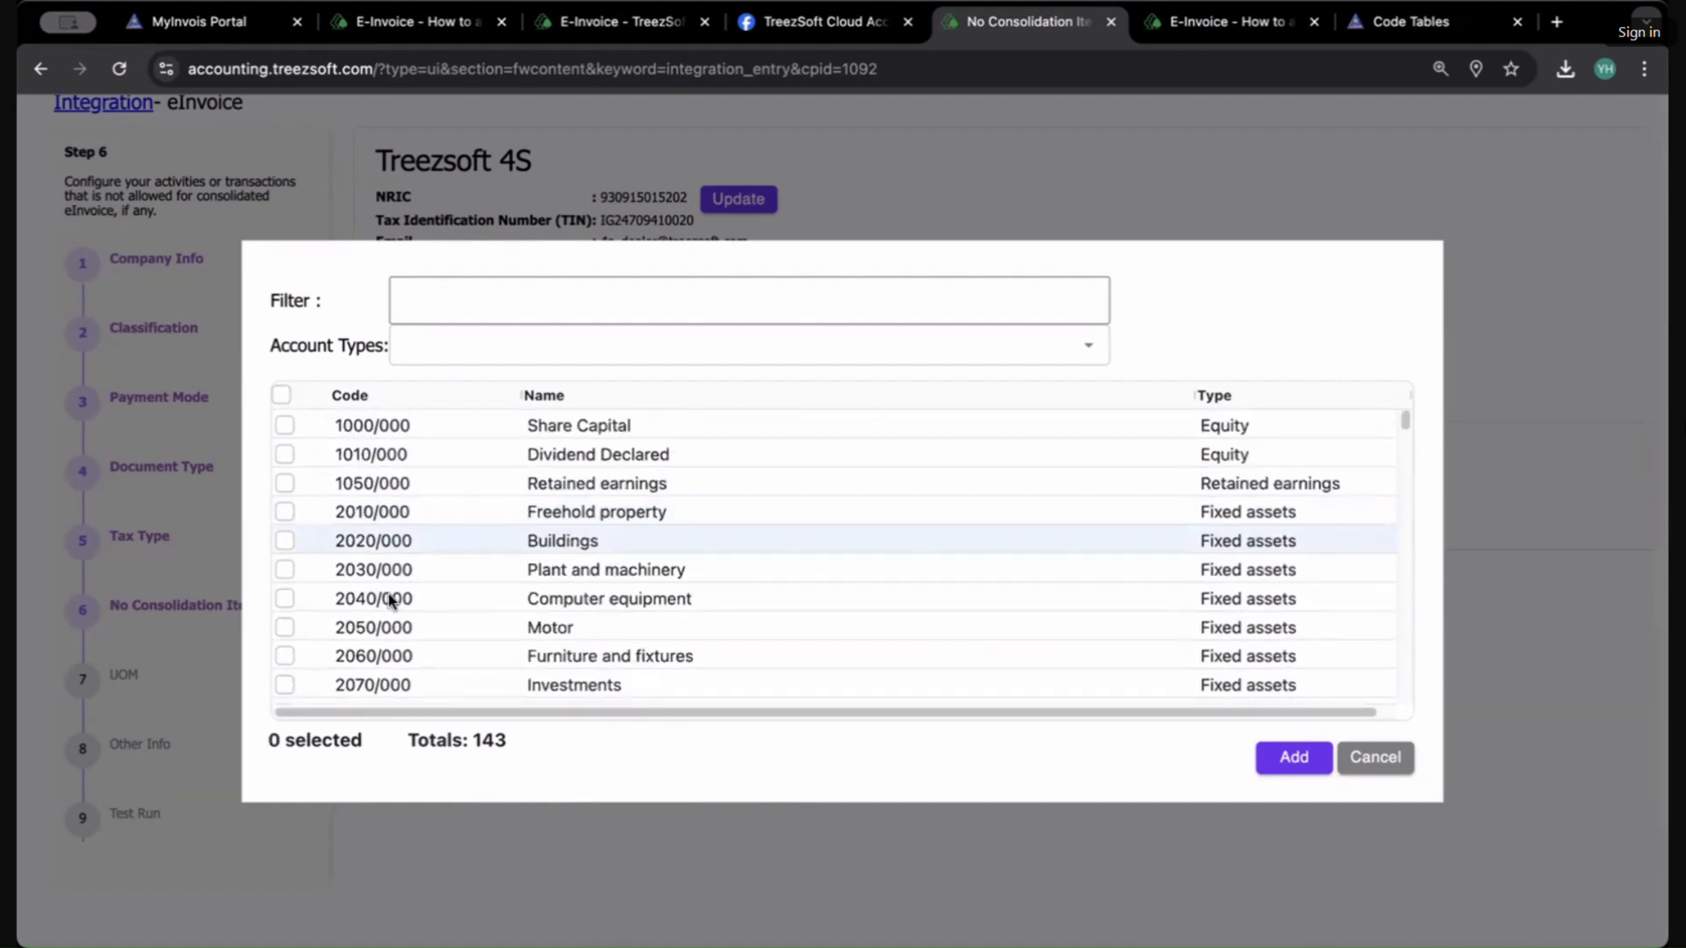
click(284, 627)
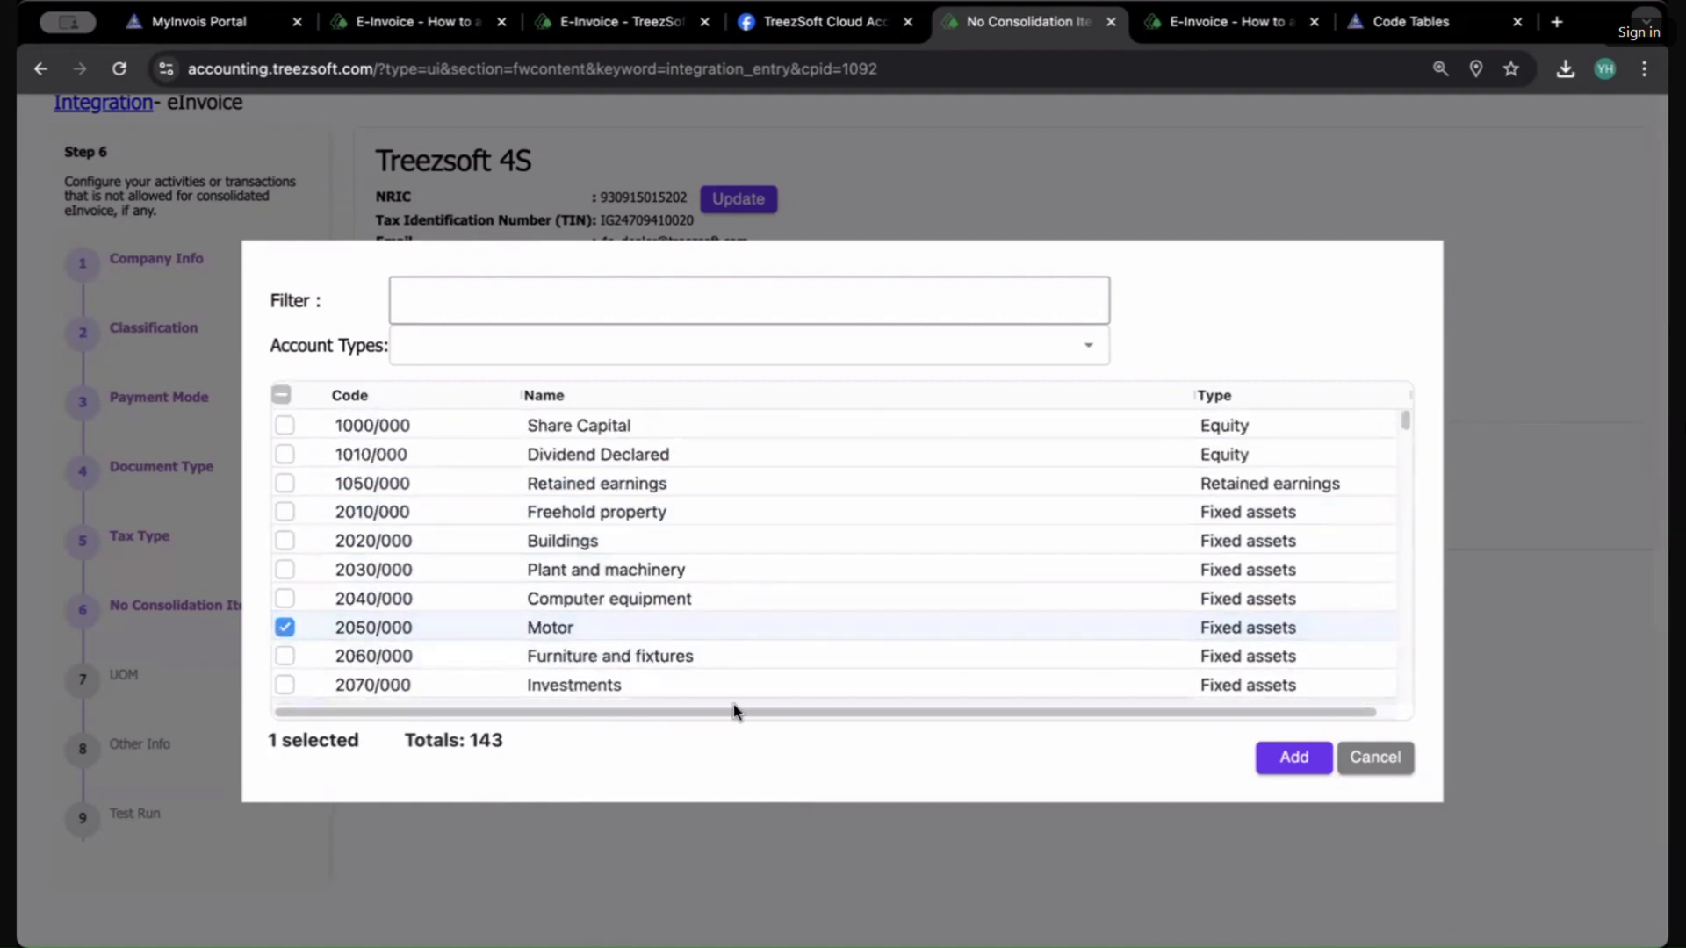
click(1299, 770)
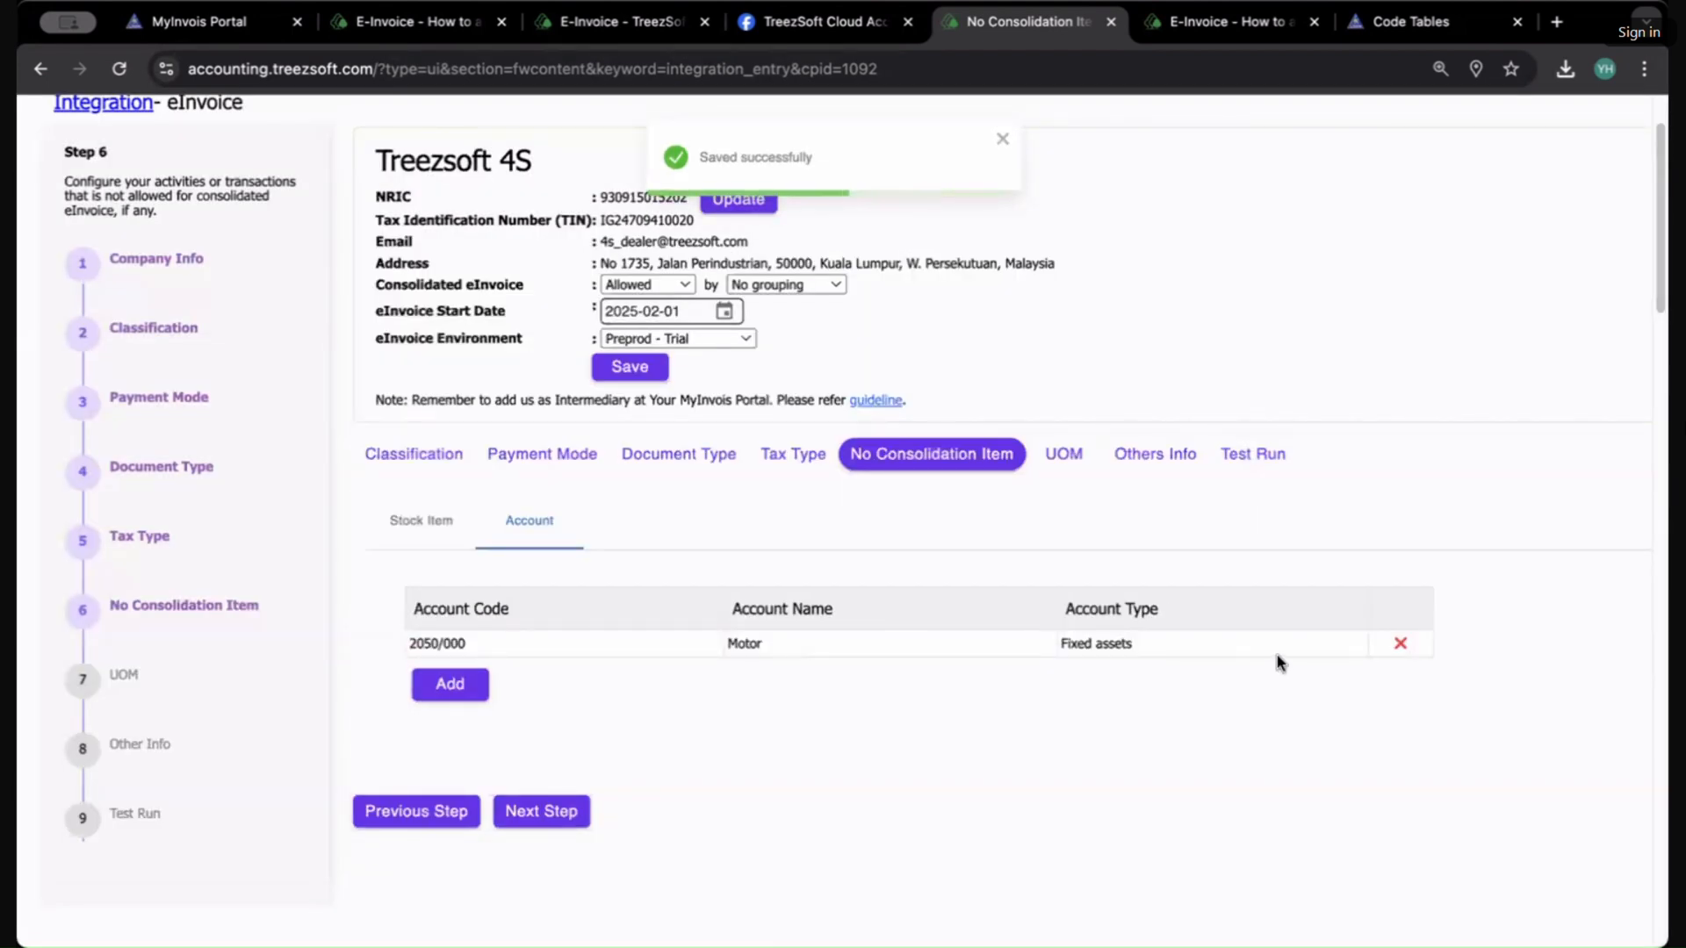
Step: Open the UOM step and review each unit's eInvoice unit mapping
click(428, 525)
click(522, 532)
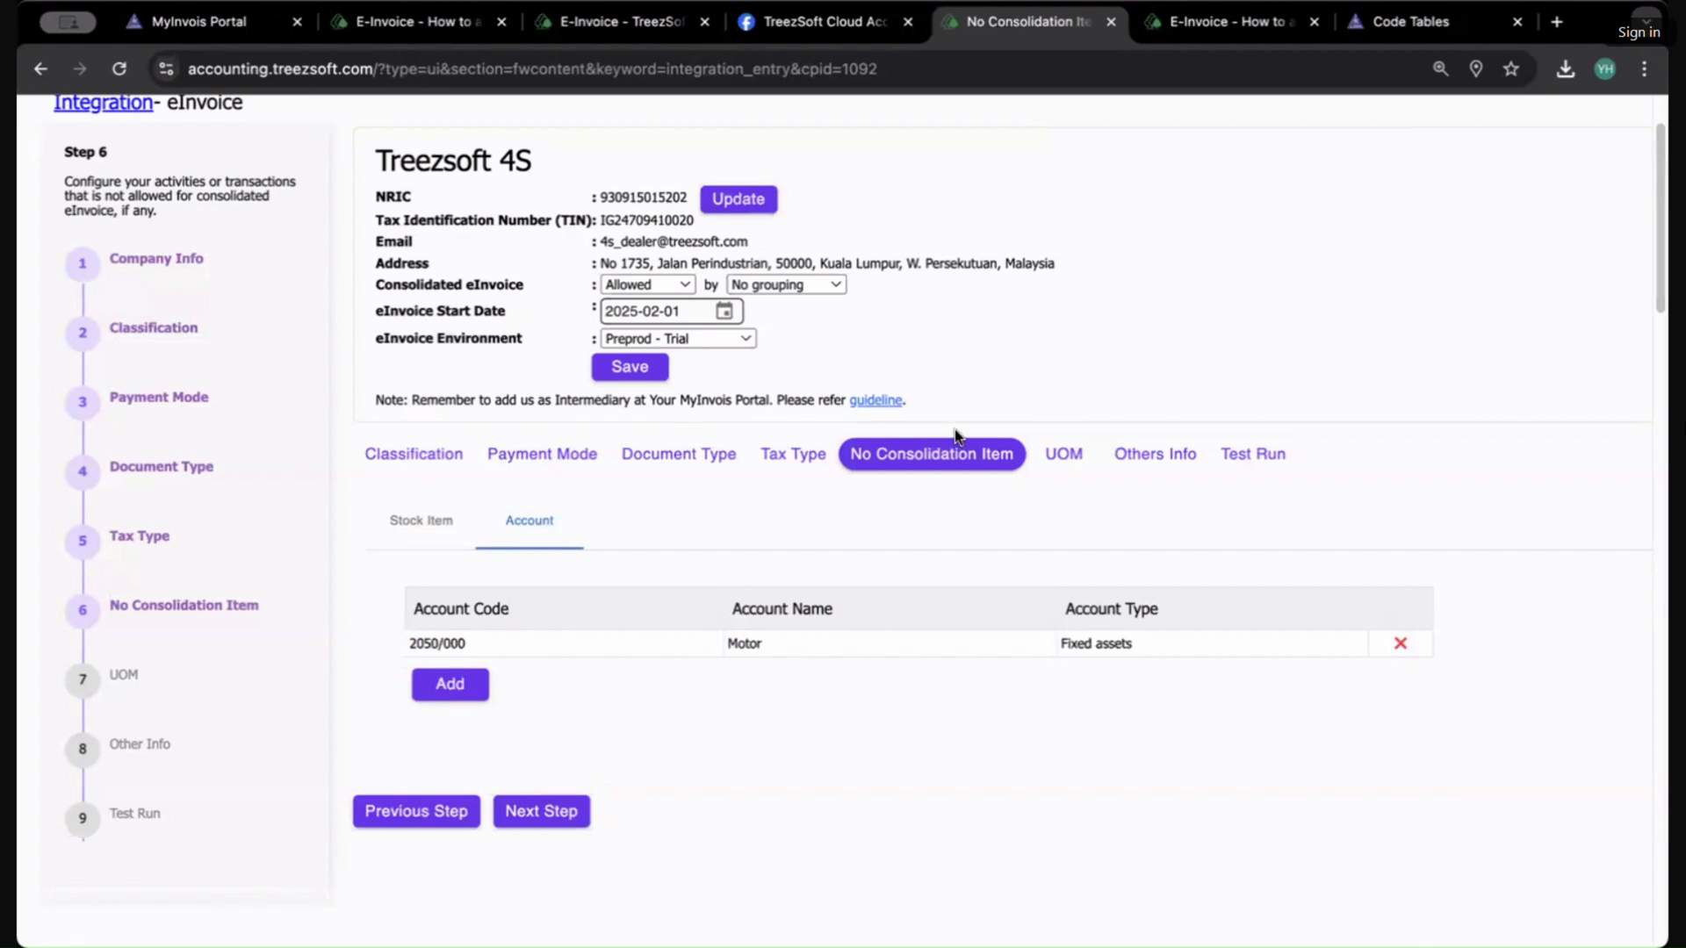
click(1043, 455)
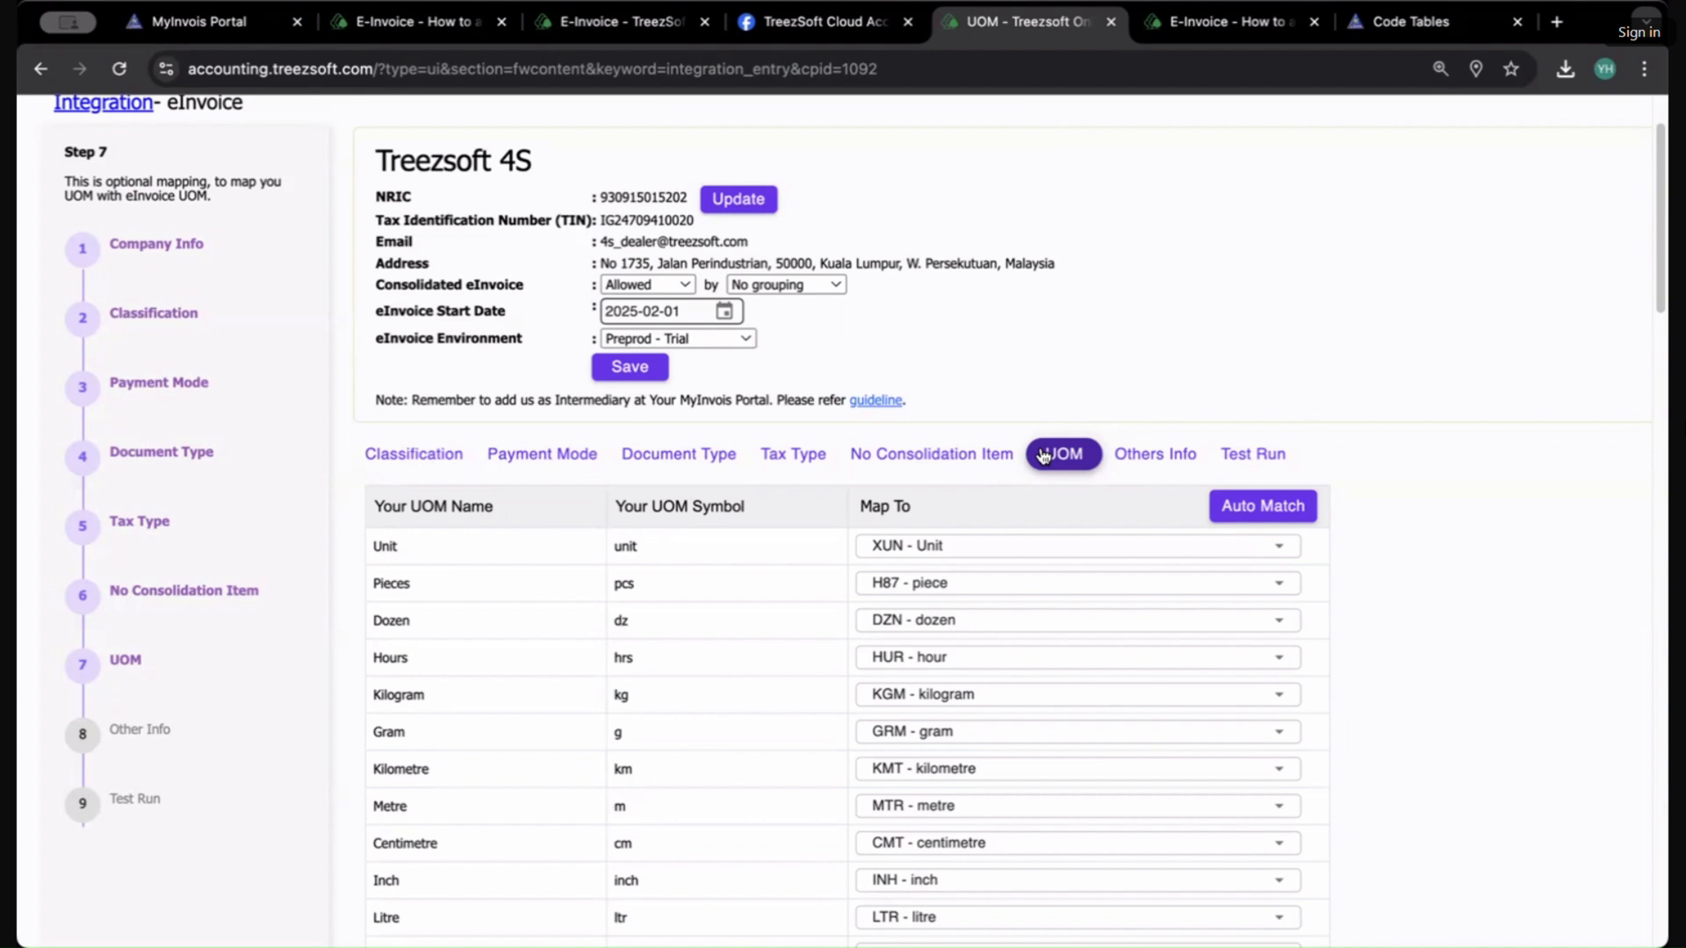
scroll(1014, 474, down, 3)
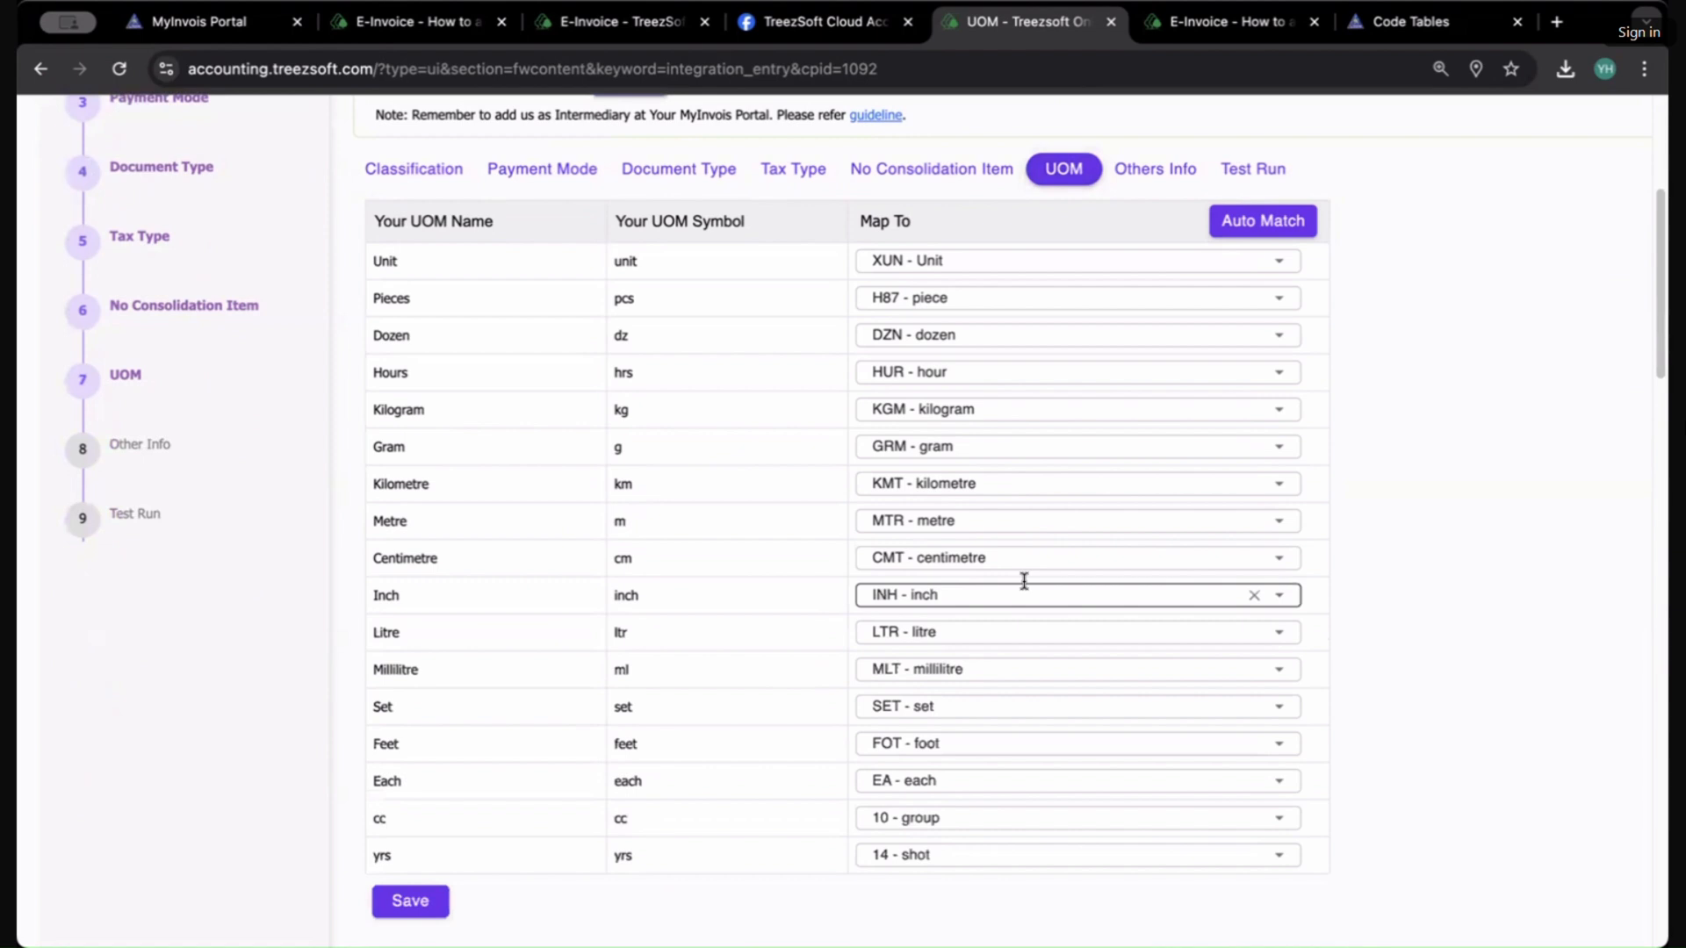
click(965, 449)
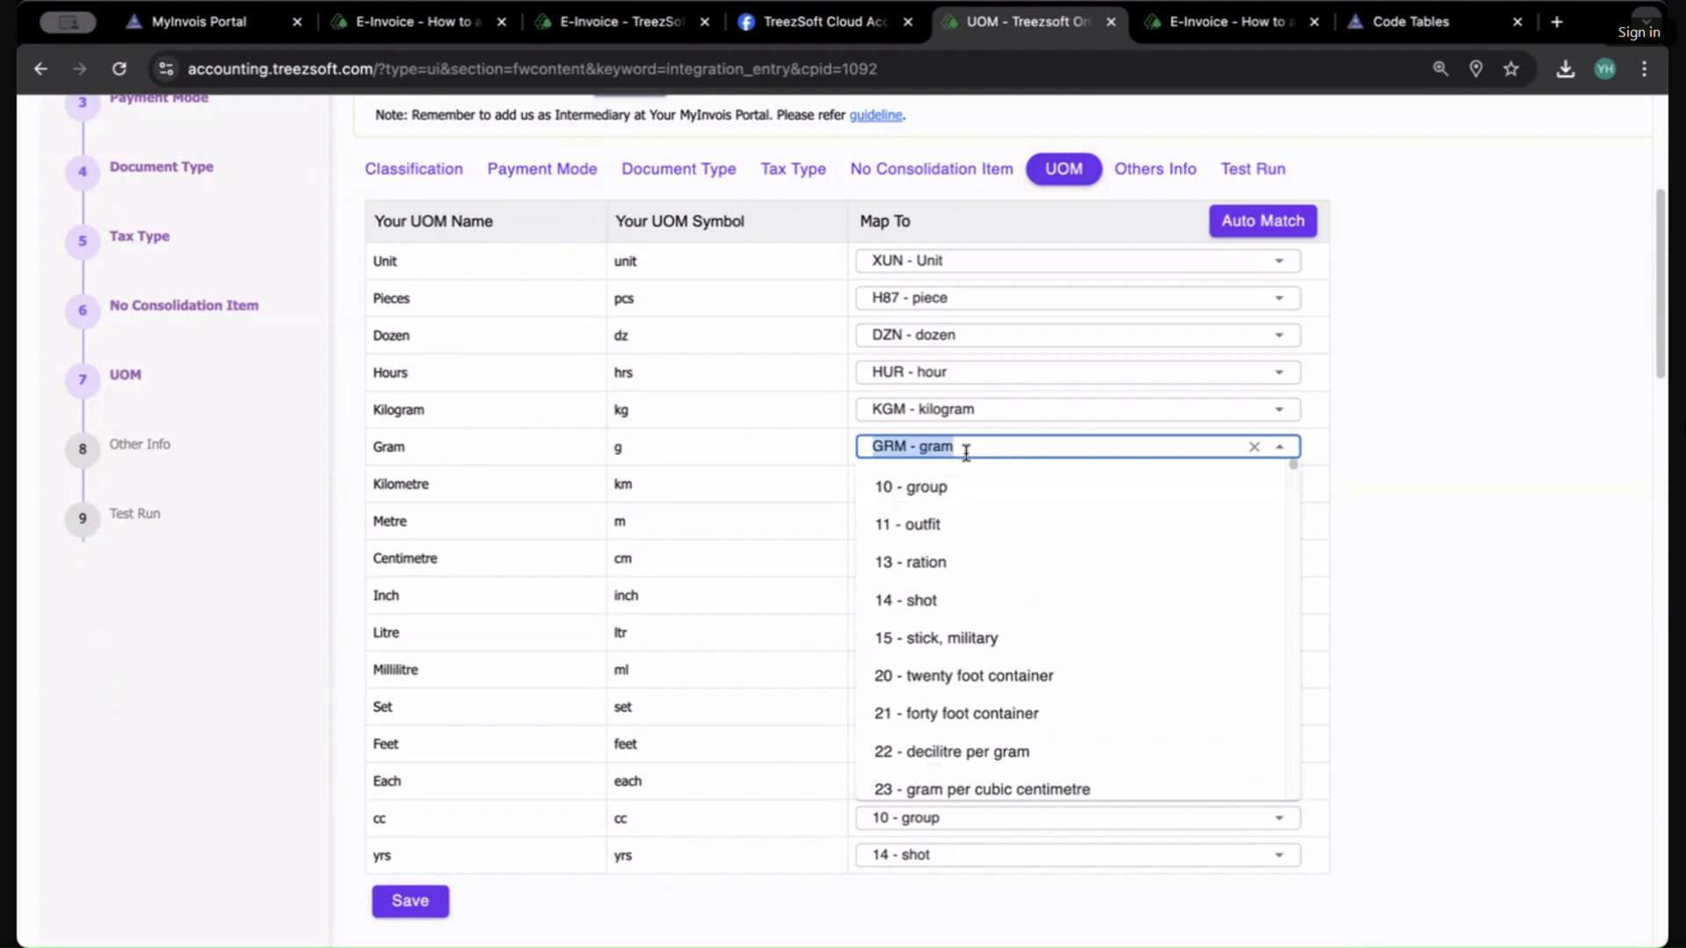
click(702, 408)
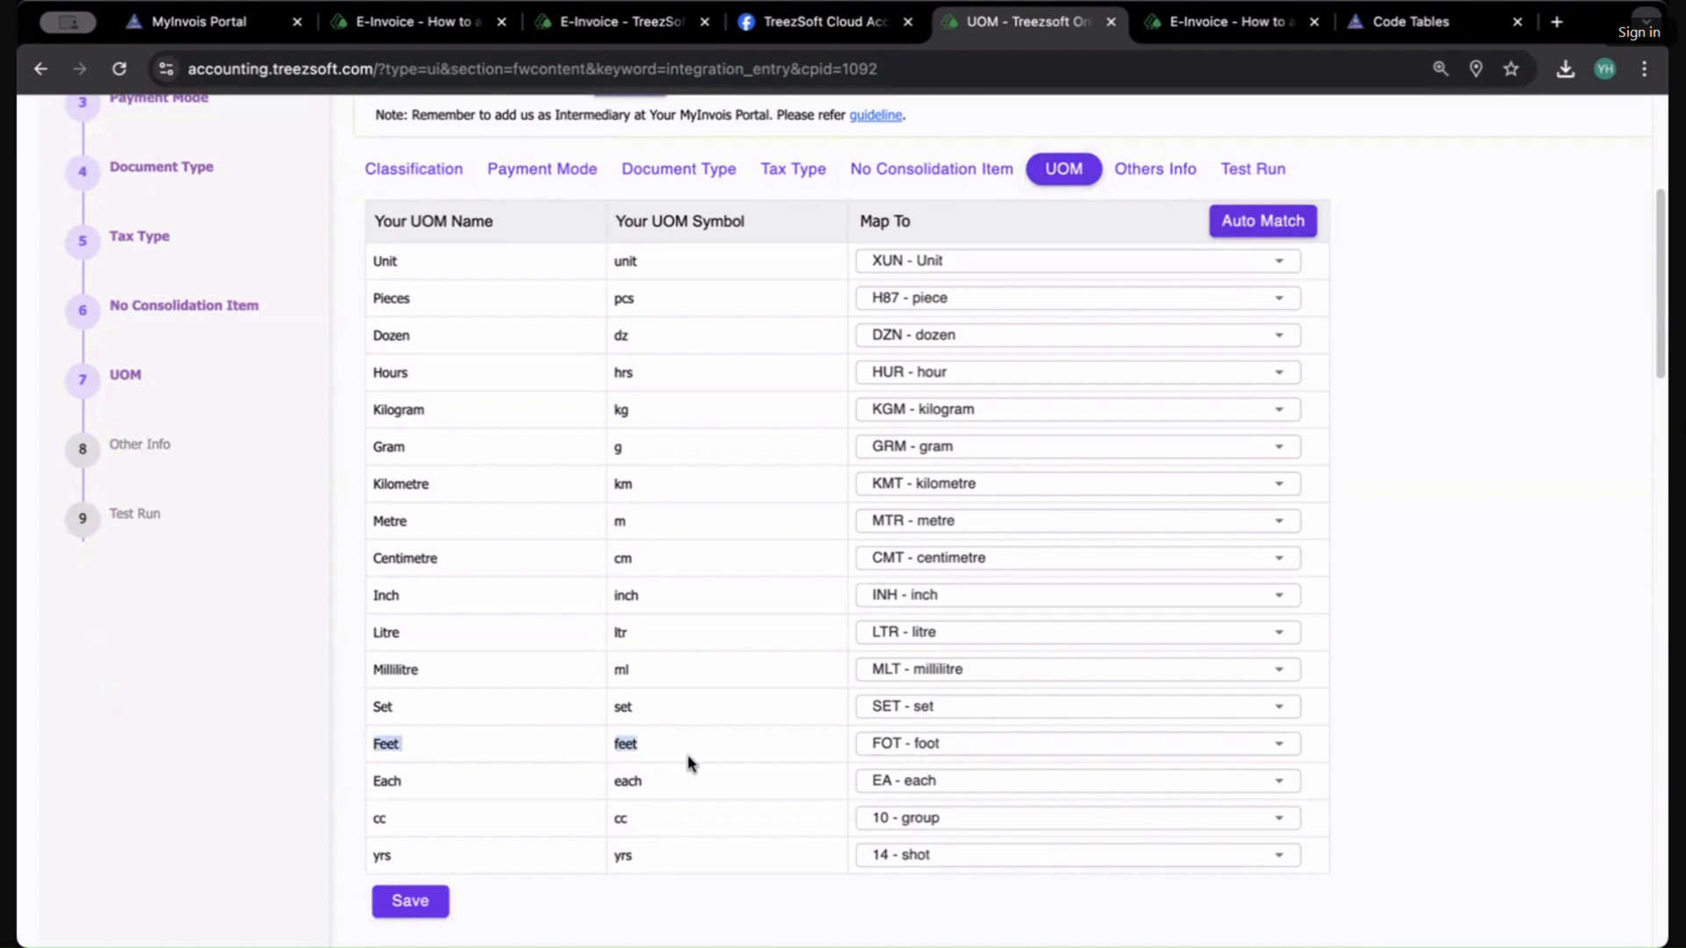
scroll(703, 677, down, 2)
scroll(713, 644, up, 2)
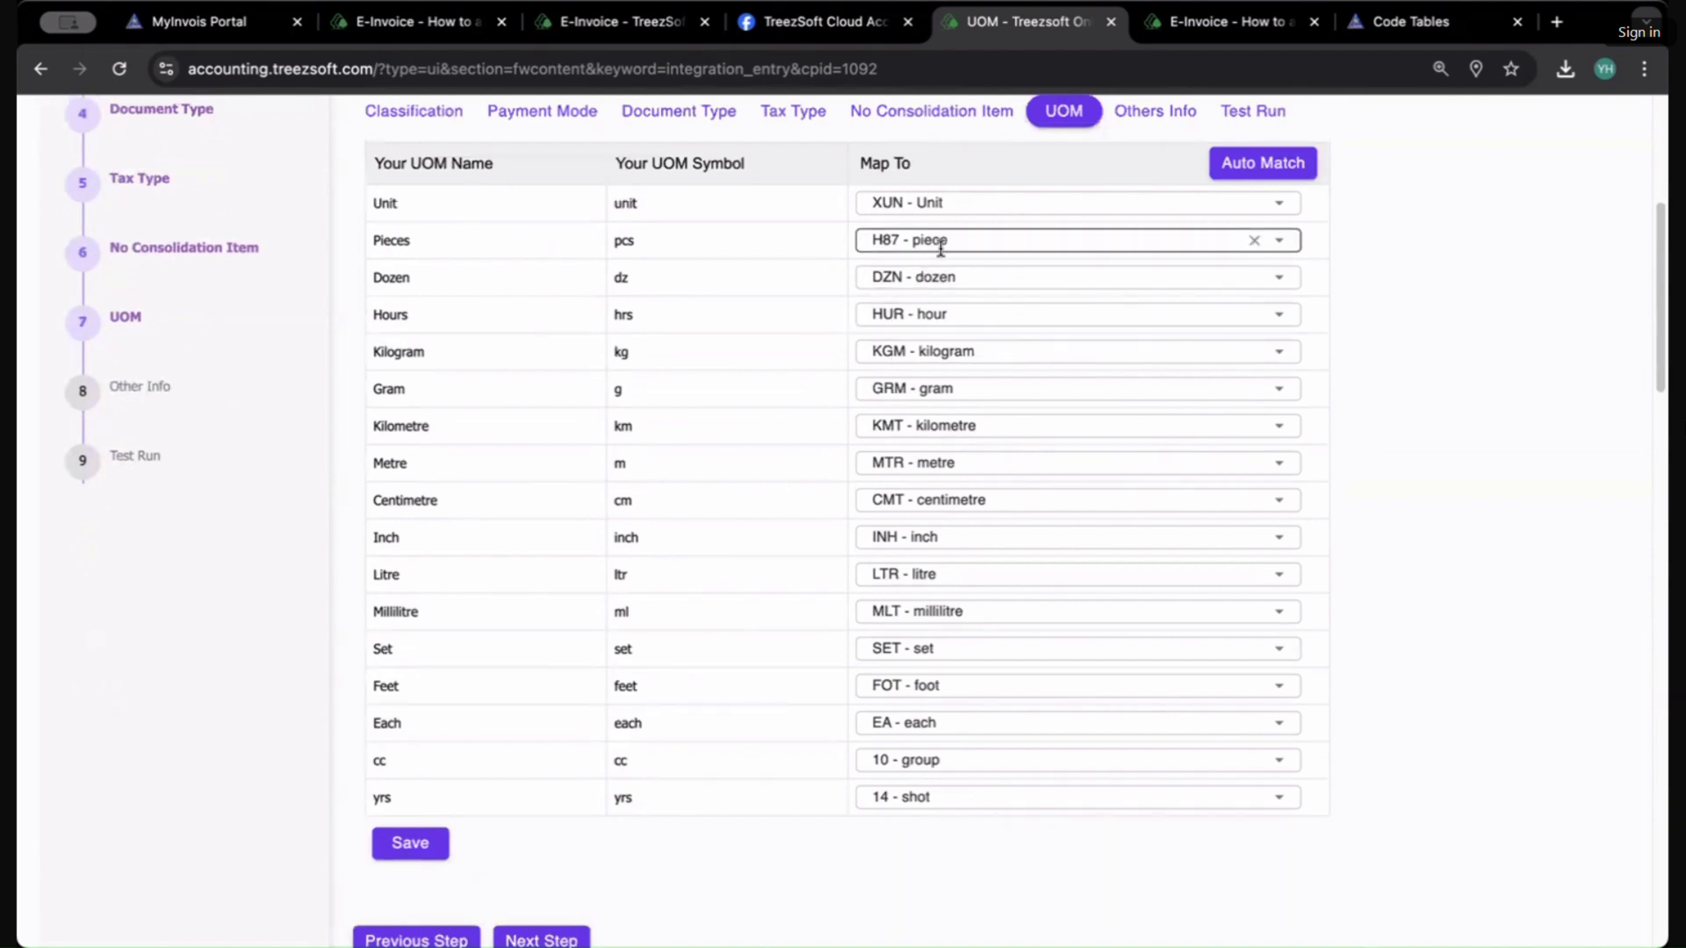
scroll(1142, 457, down, 1)
Step: Browse the eInvoice unit options available for the yrs unit mapping without changing it
click(1036, 774)
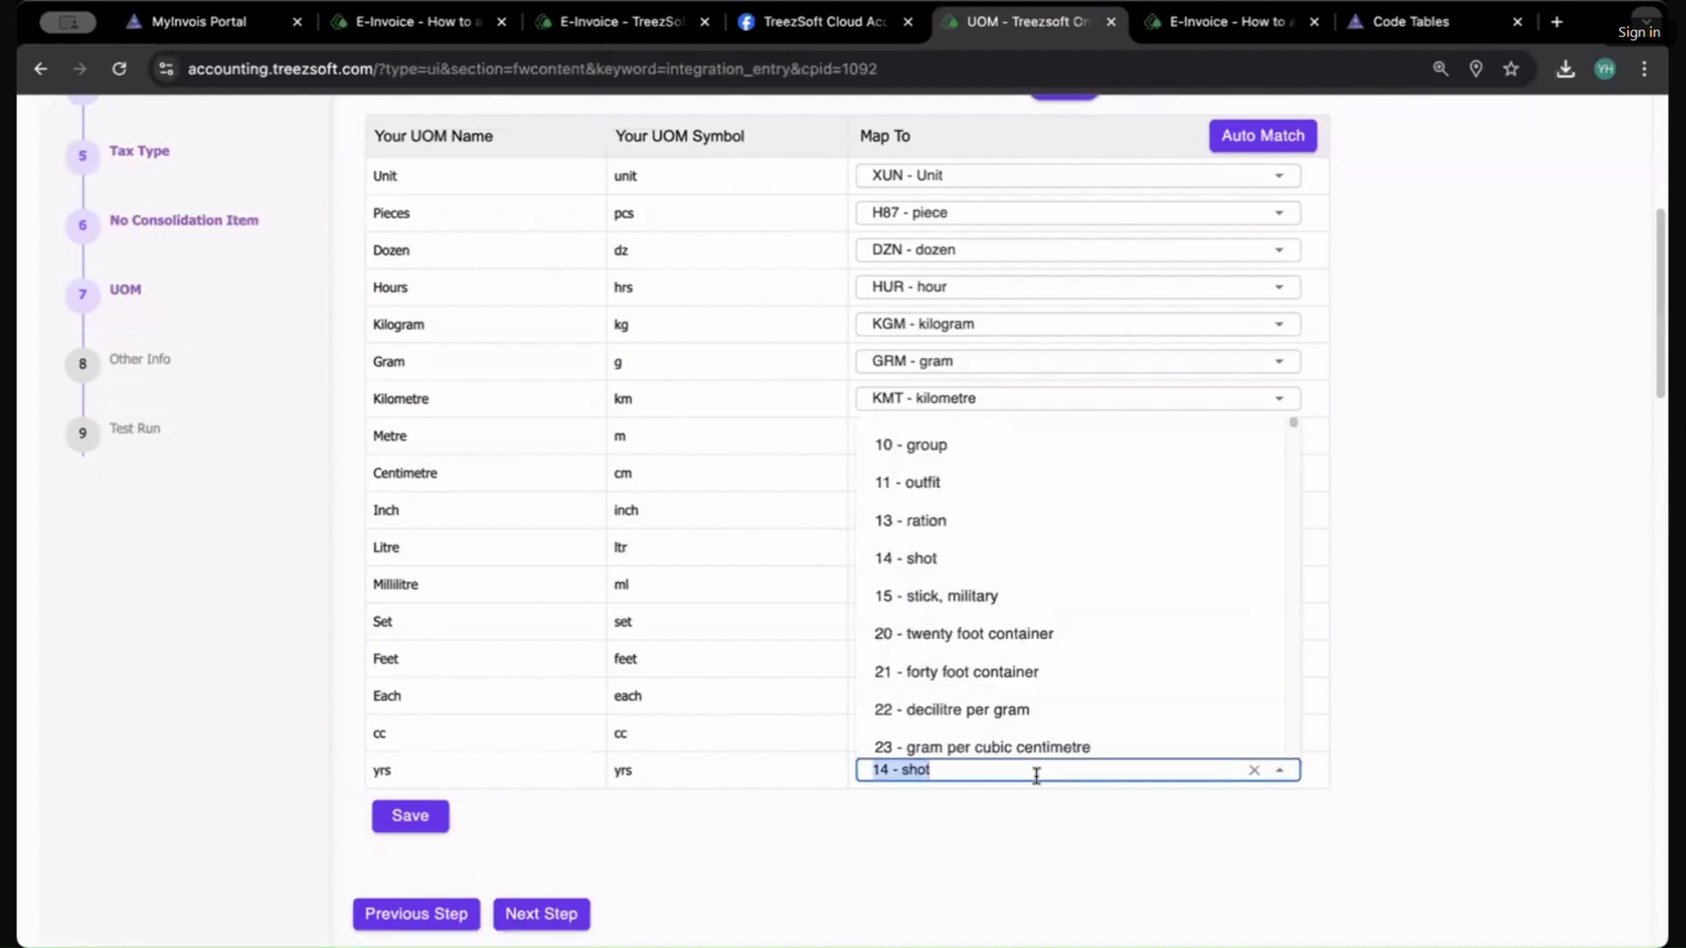
scroll(1091, 606, down, 15)
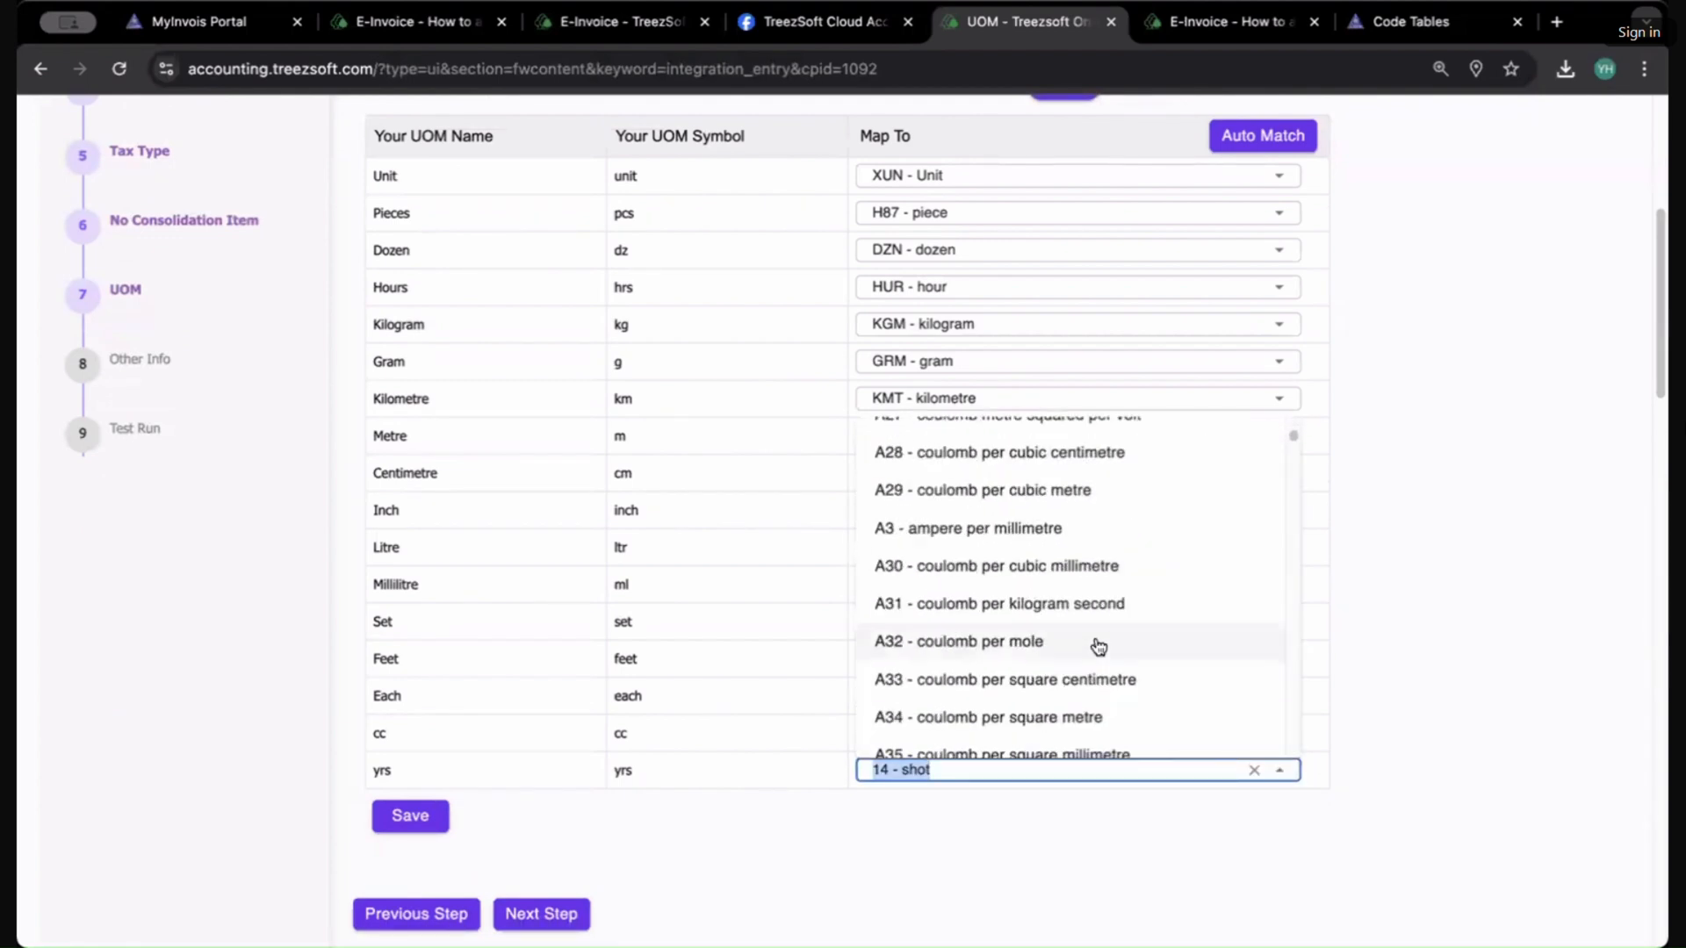
scroll(1101, 650, down, 20)
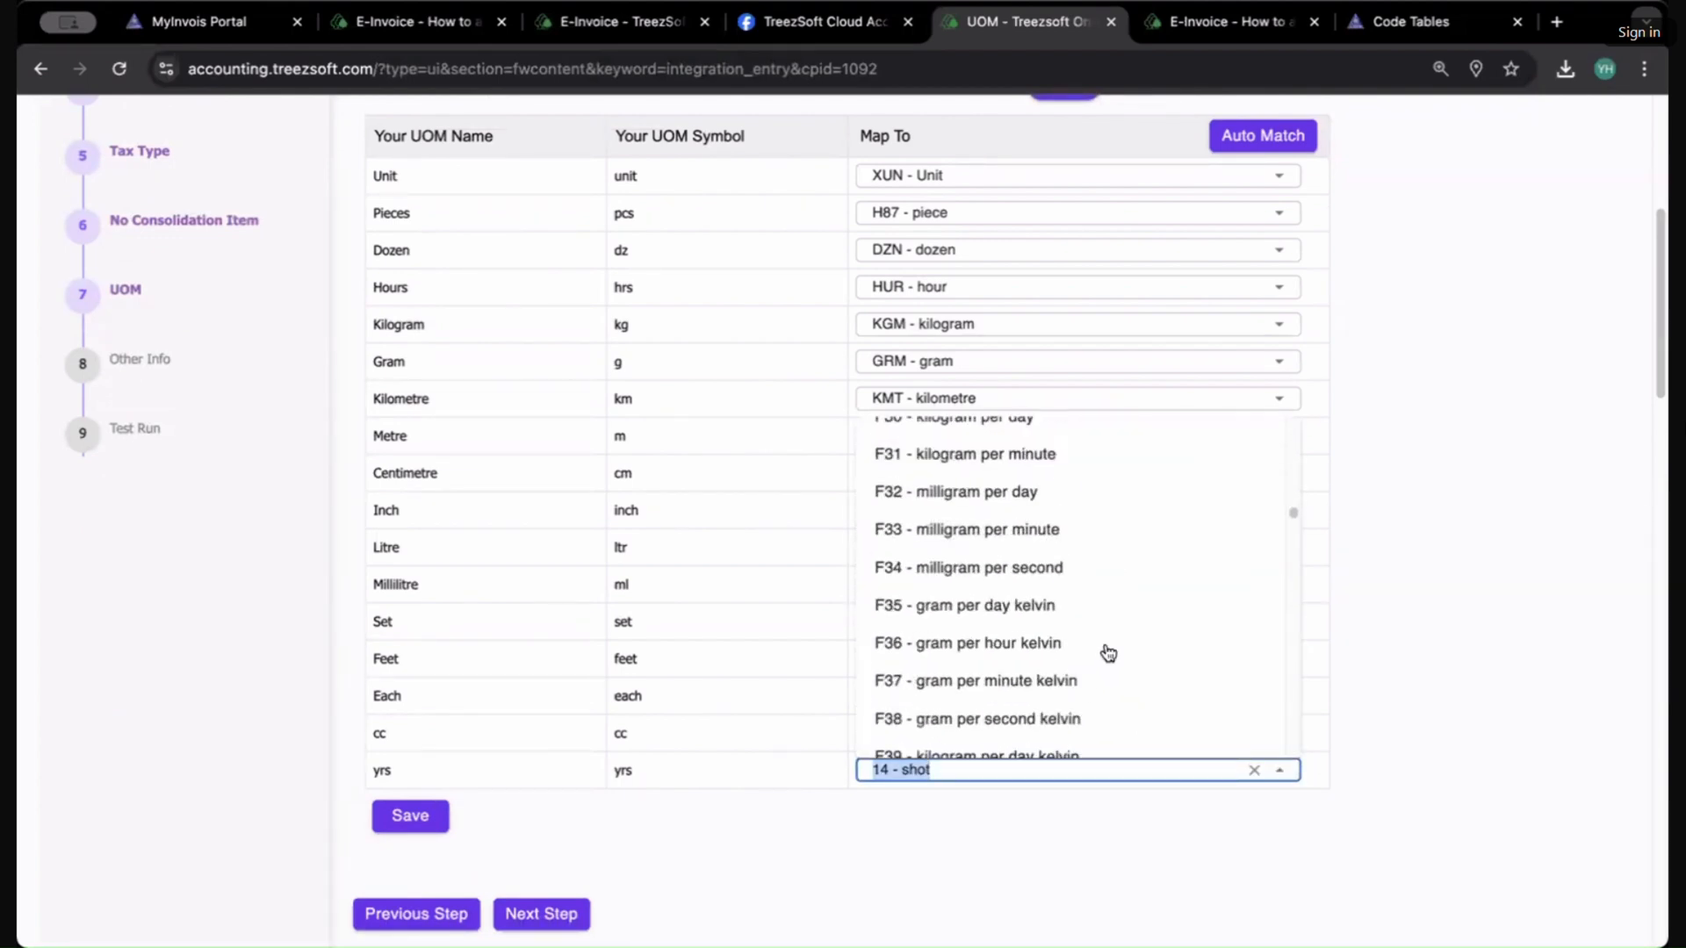
scroll(1108, 652, down, 5)
scroll(1108, 652, down, 3)
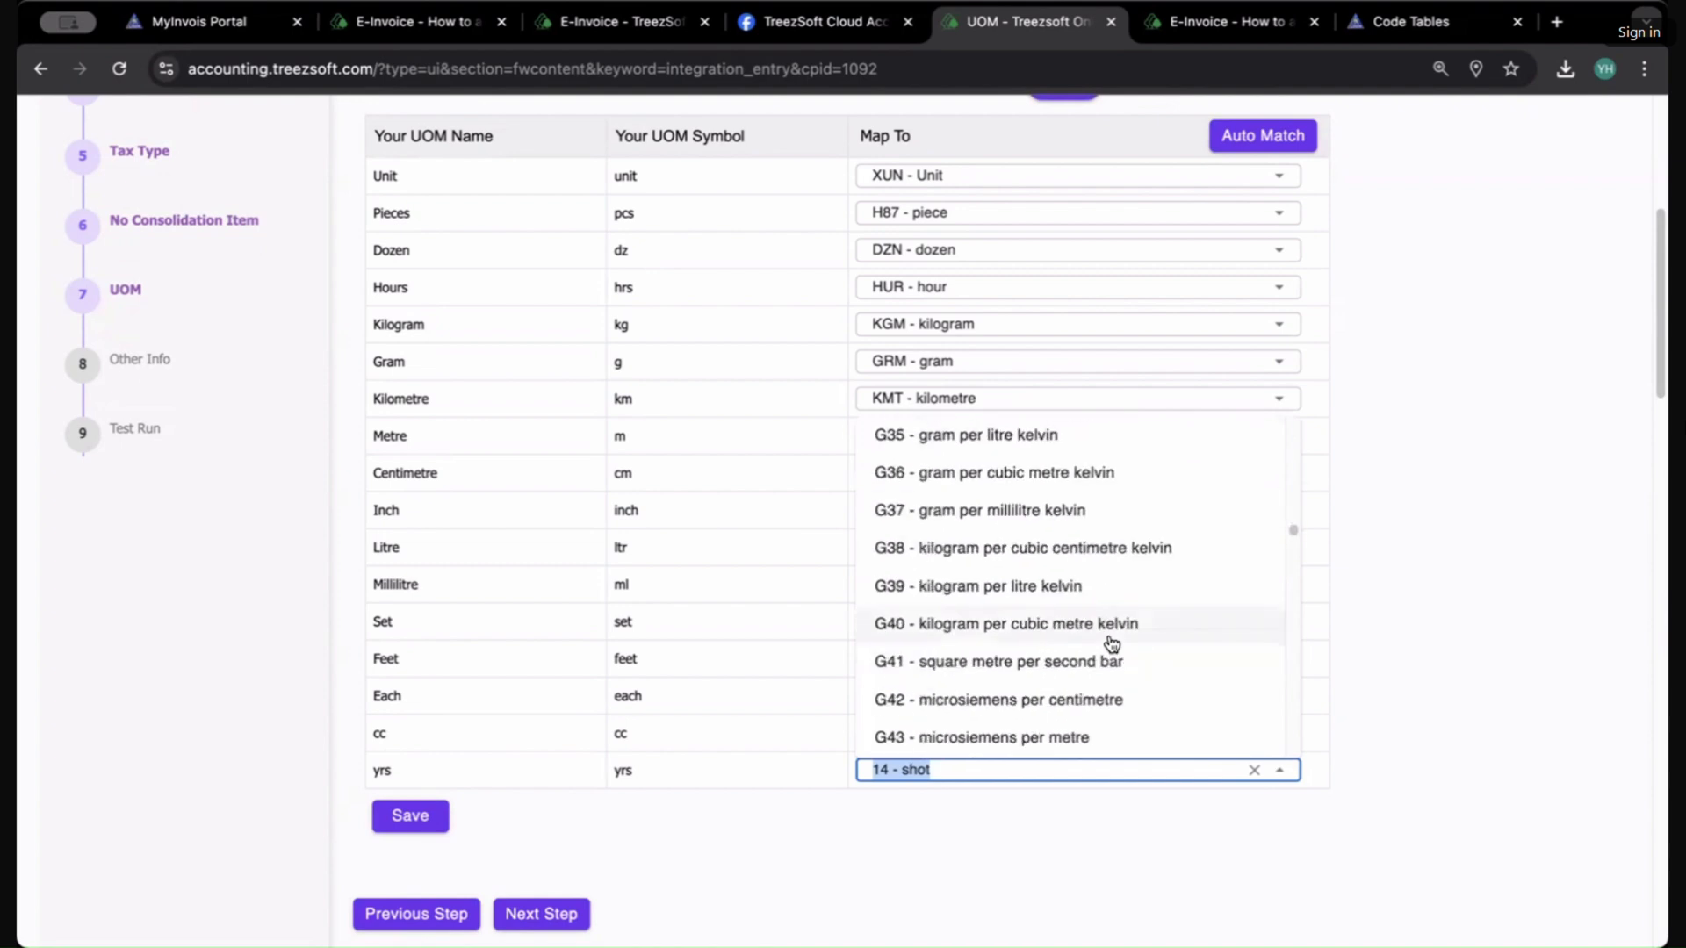
drag(1293, 531, 1277, 766)
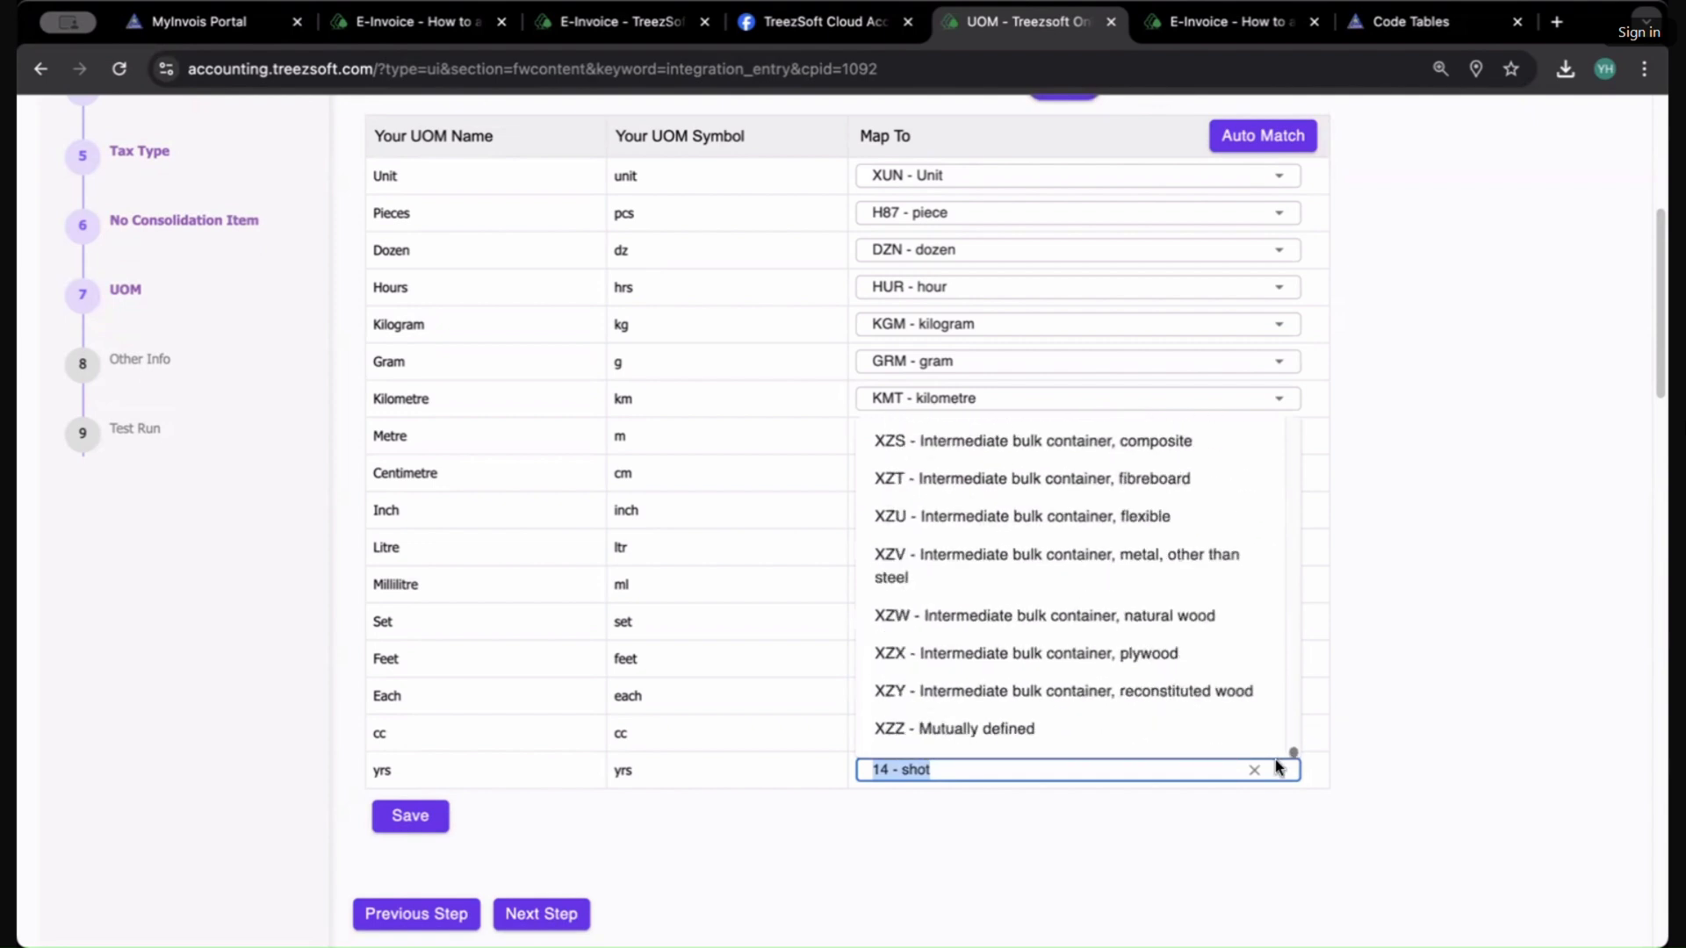
drag(1278, 766, 1277, 601)
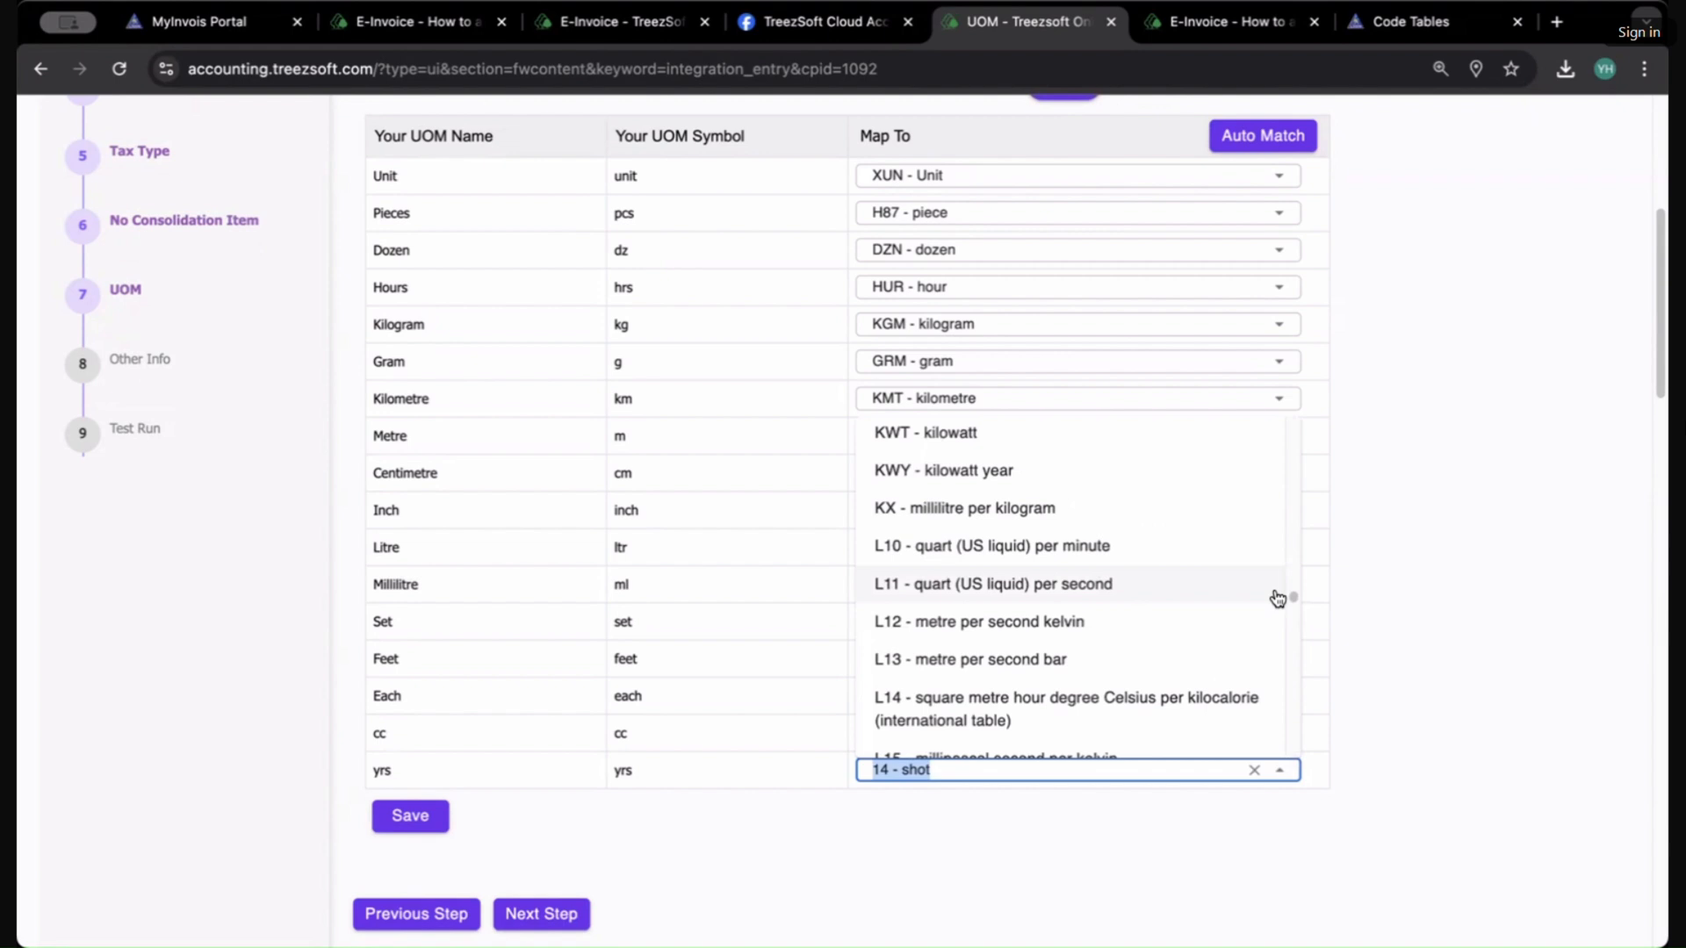
scroll(1245, 527, up, 15)
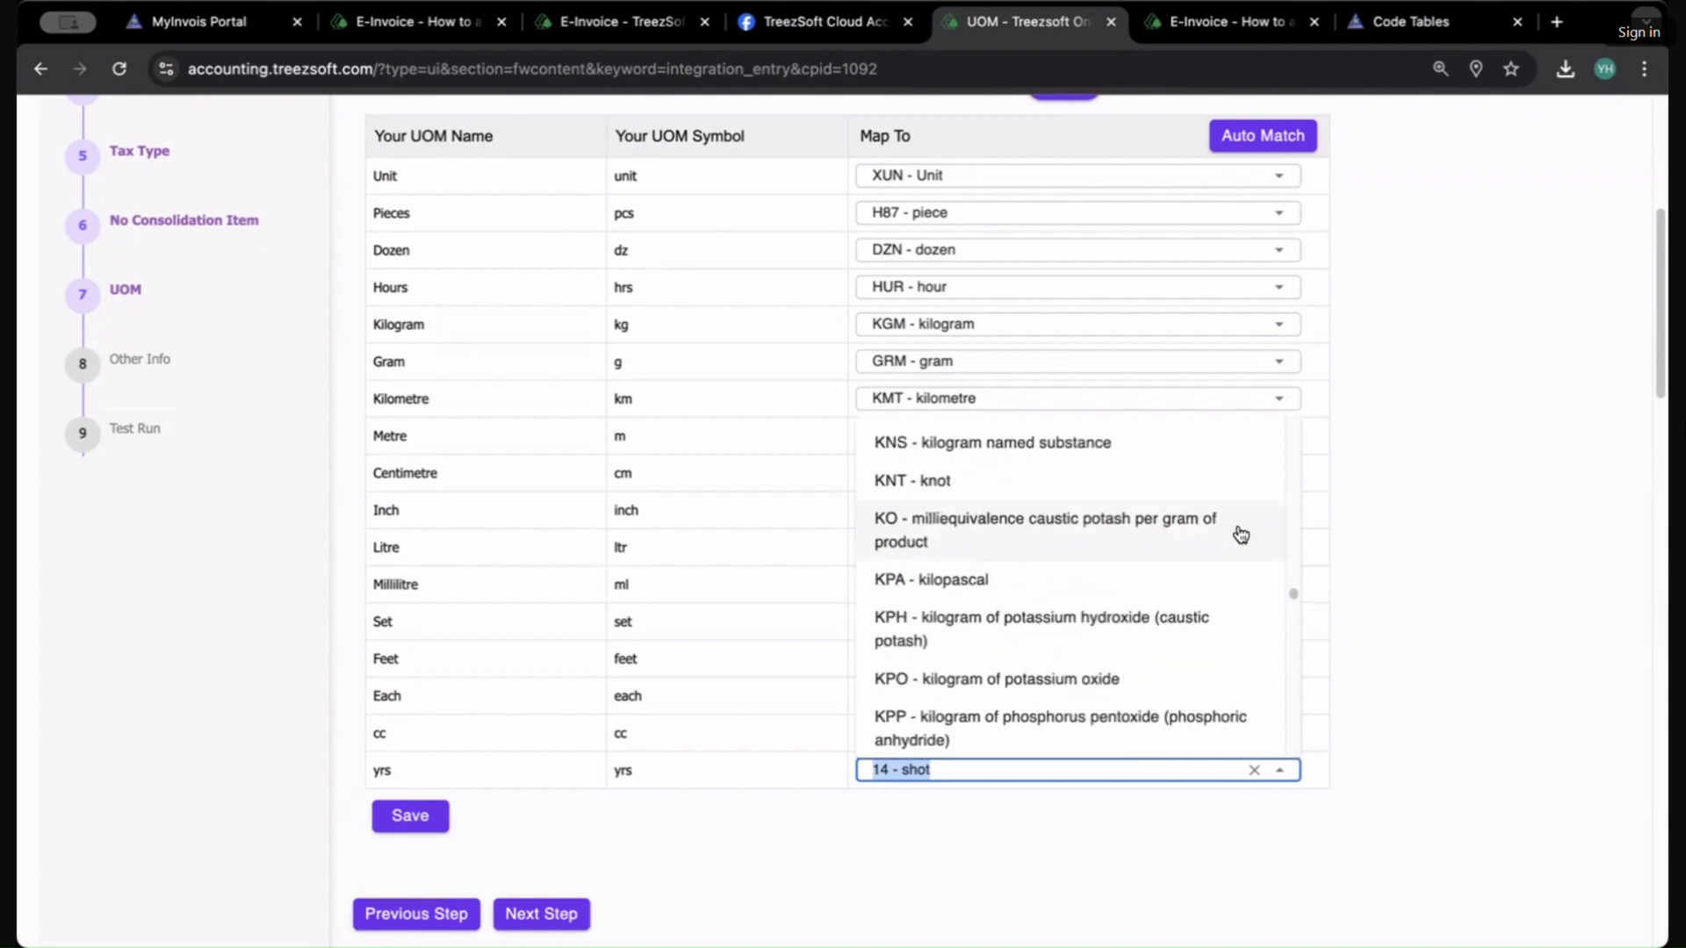
scroll(1240, 537, up, 20)
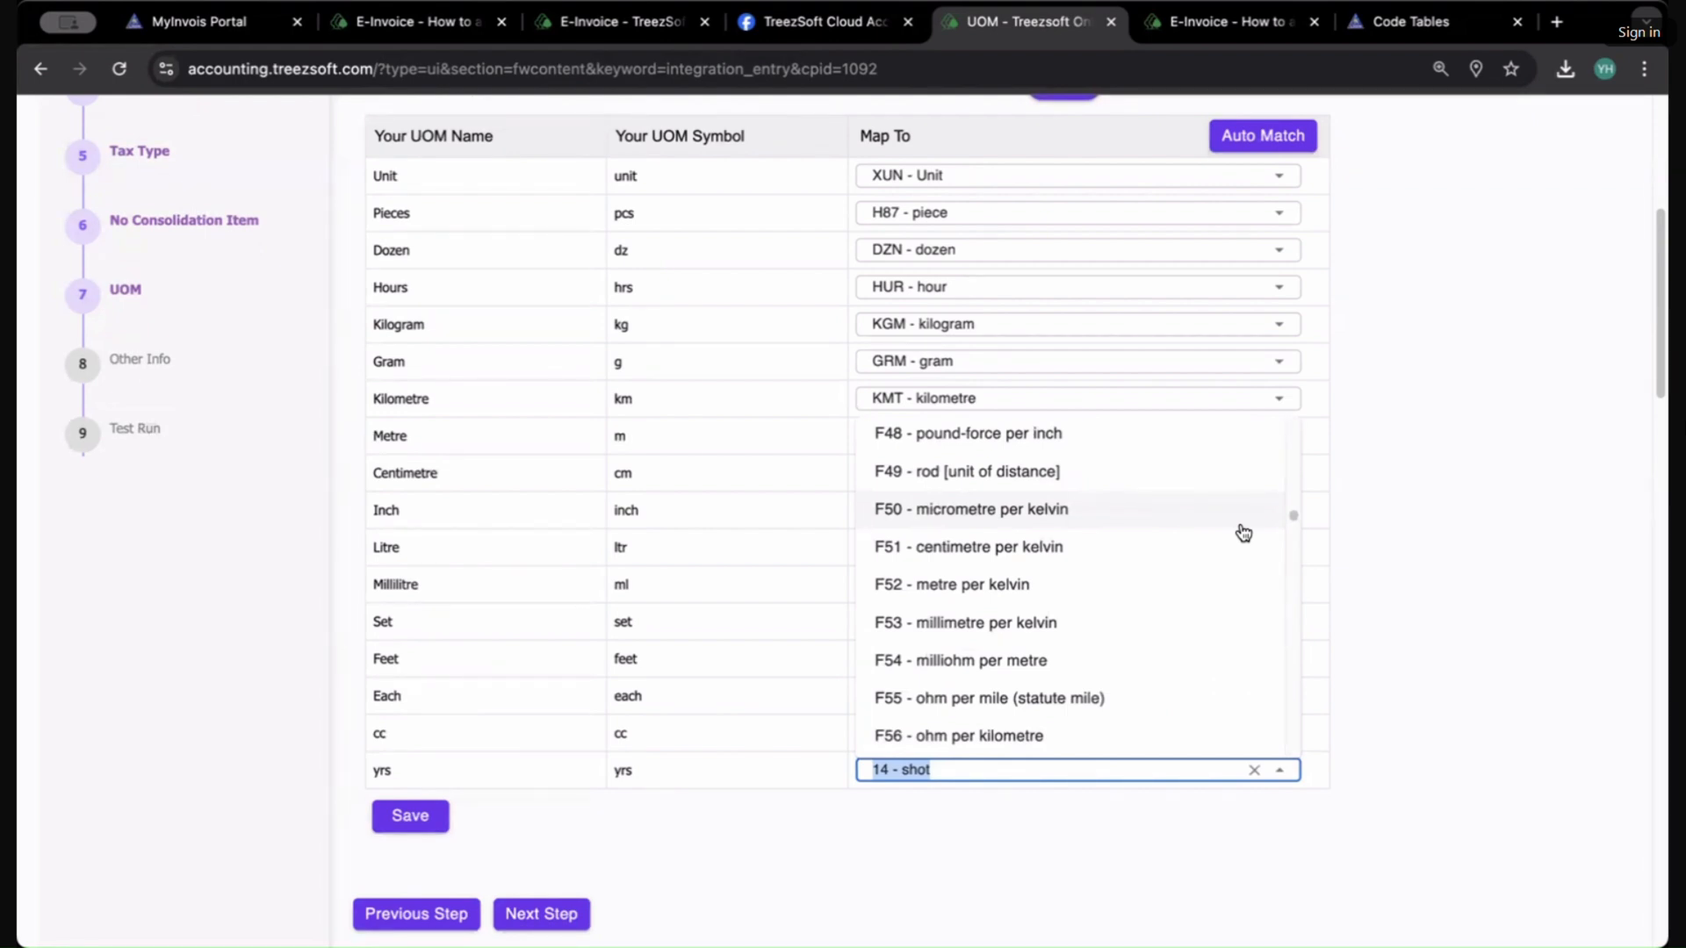
click(1359, 600)
scroll(1336, 594, up, 6)
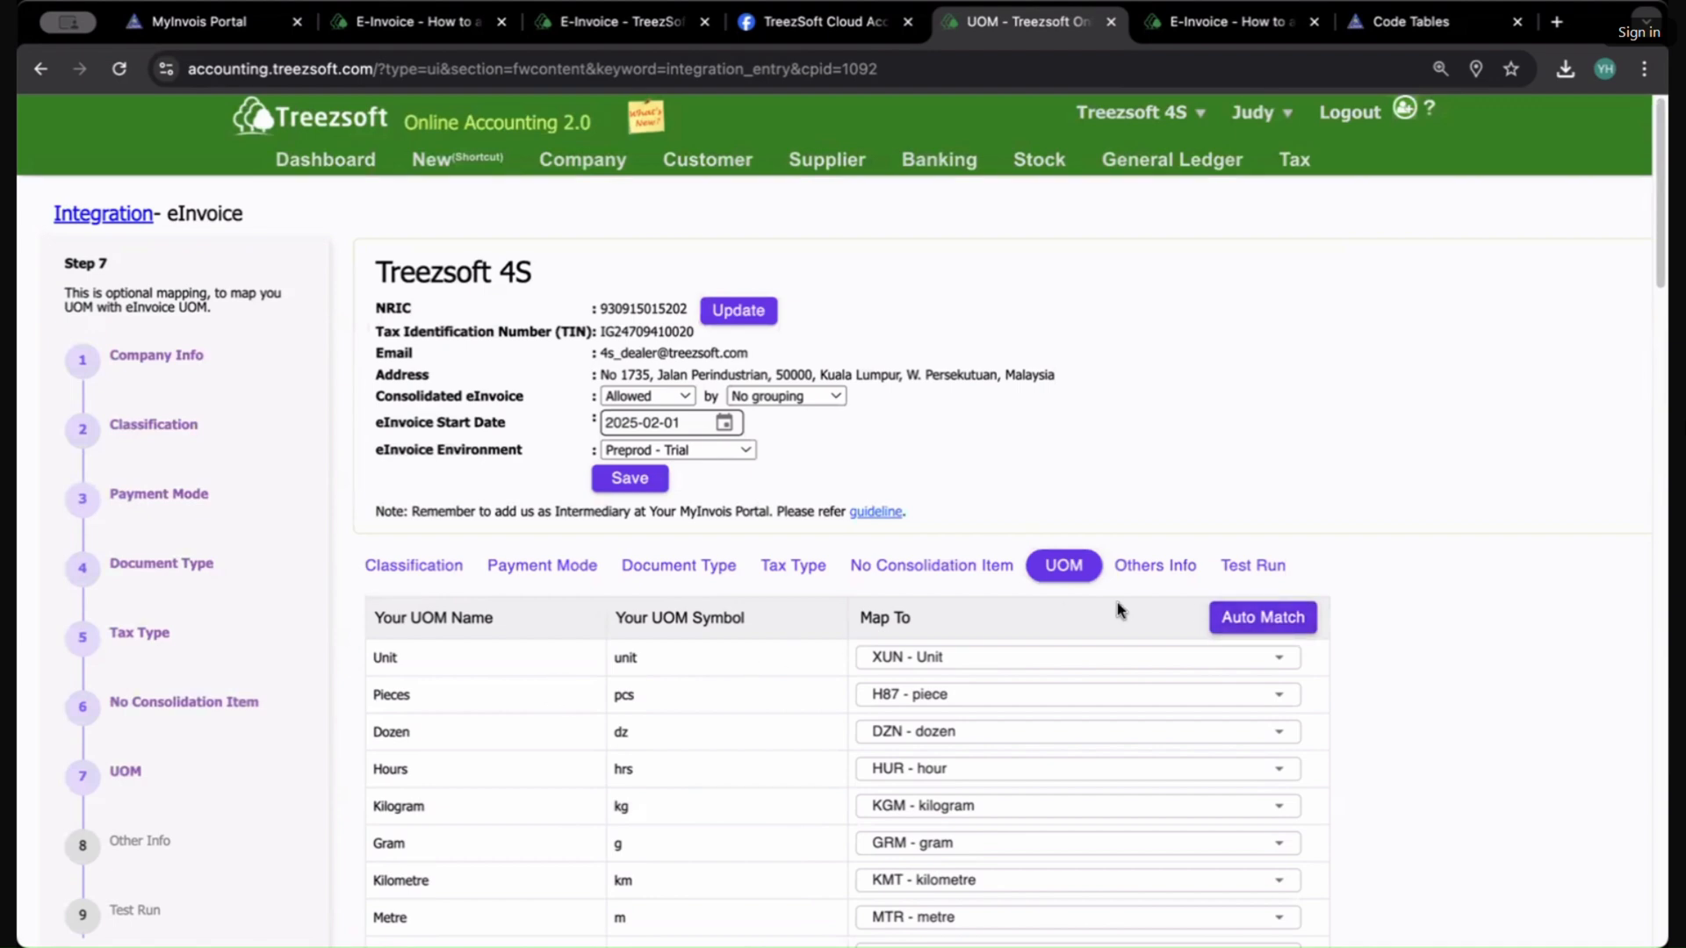
Step: Review the full UOM mapping list and open the Others Info step with its reference code tables
scroll(1009, 606, down, 4)
scroll(1035, 530, down, 4)
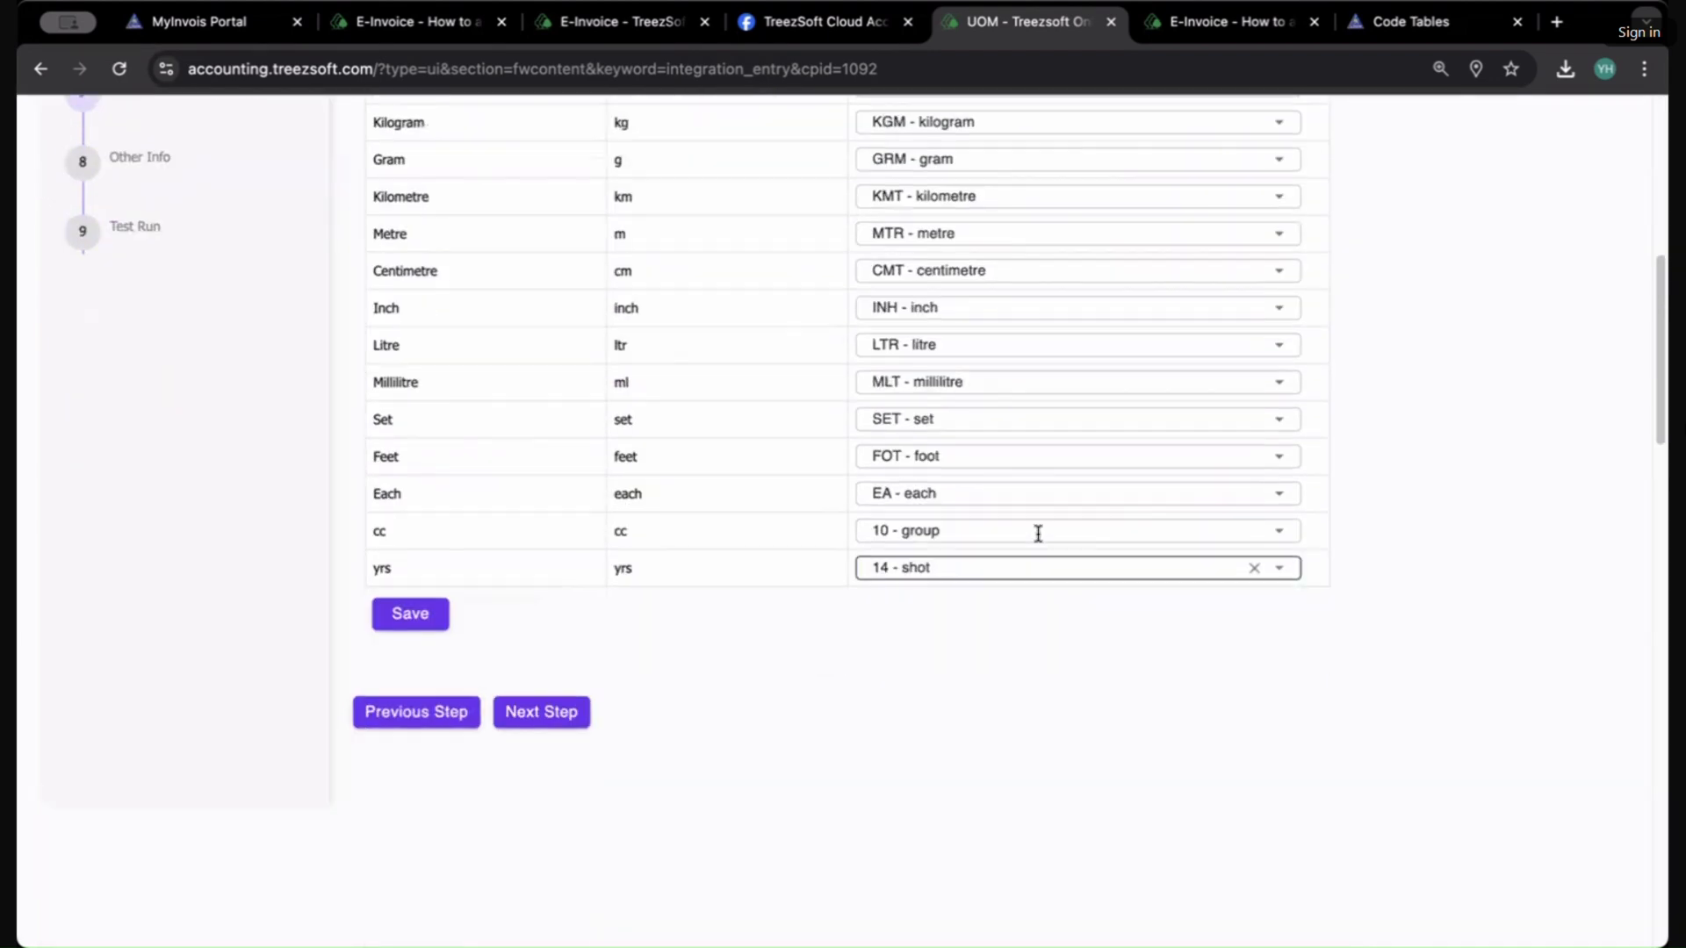
scroll(1053, 553, up, 4)
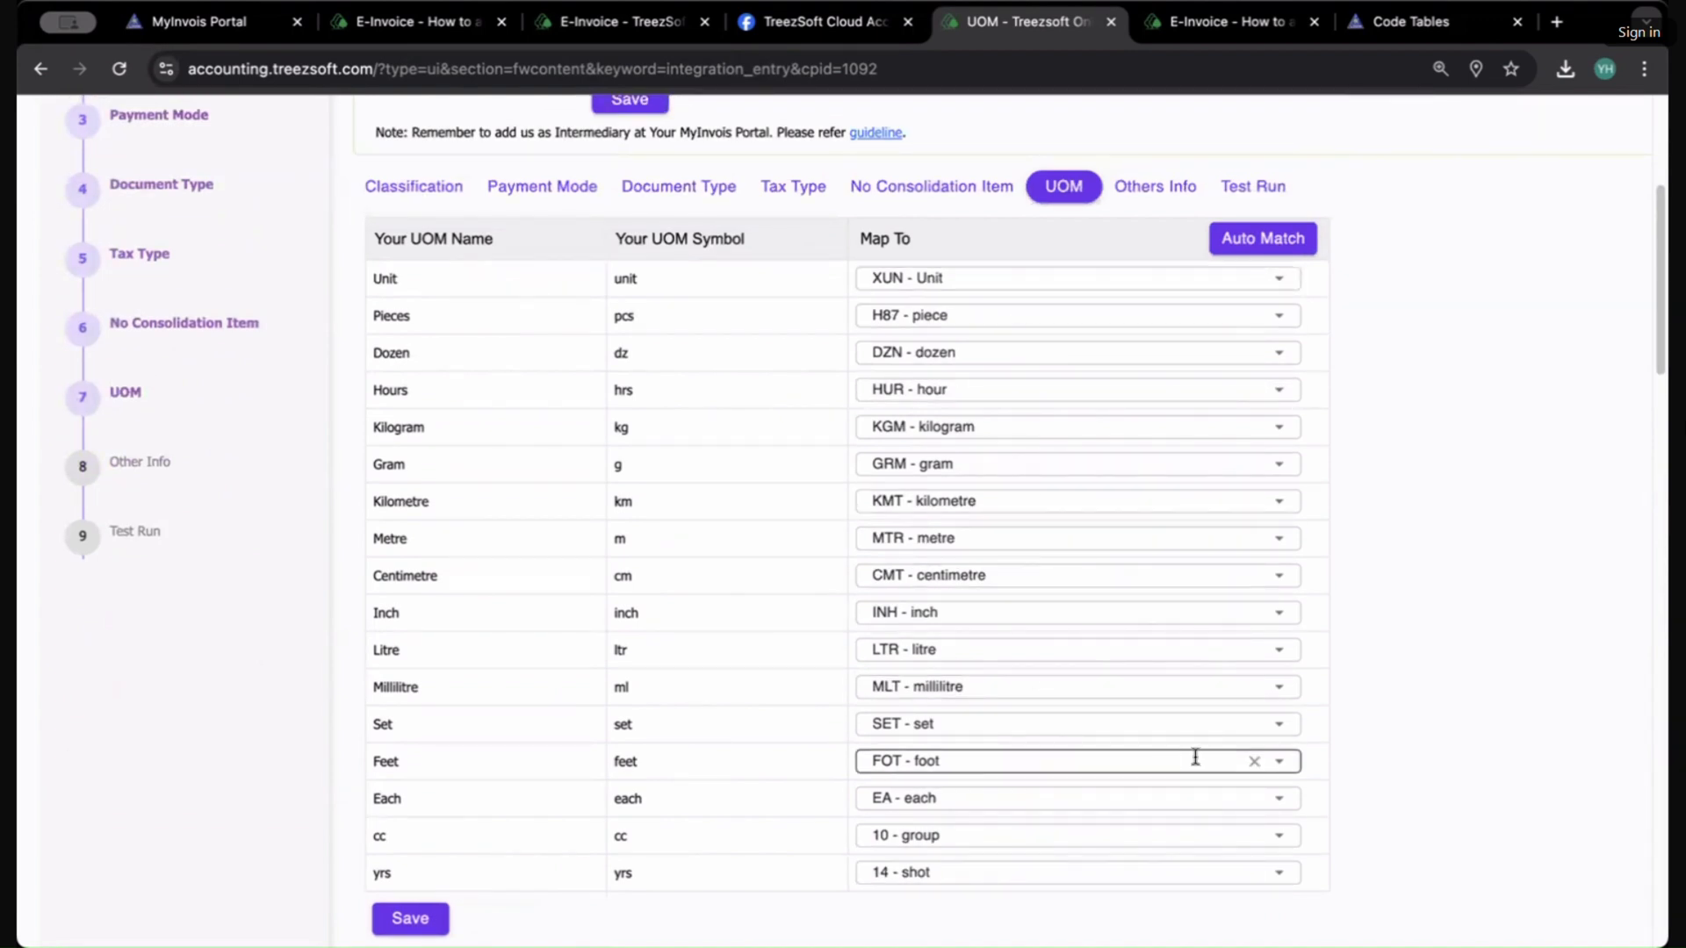
scroll(1177, 715, down, 2)
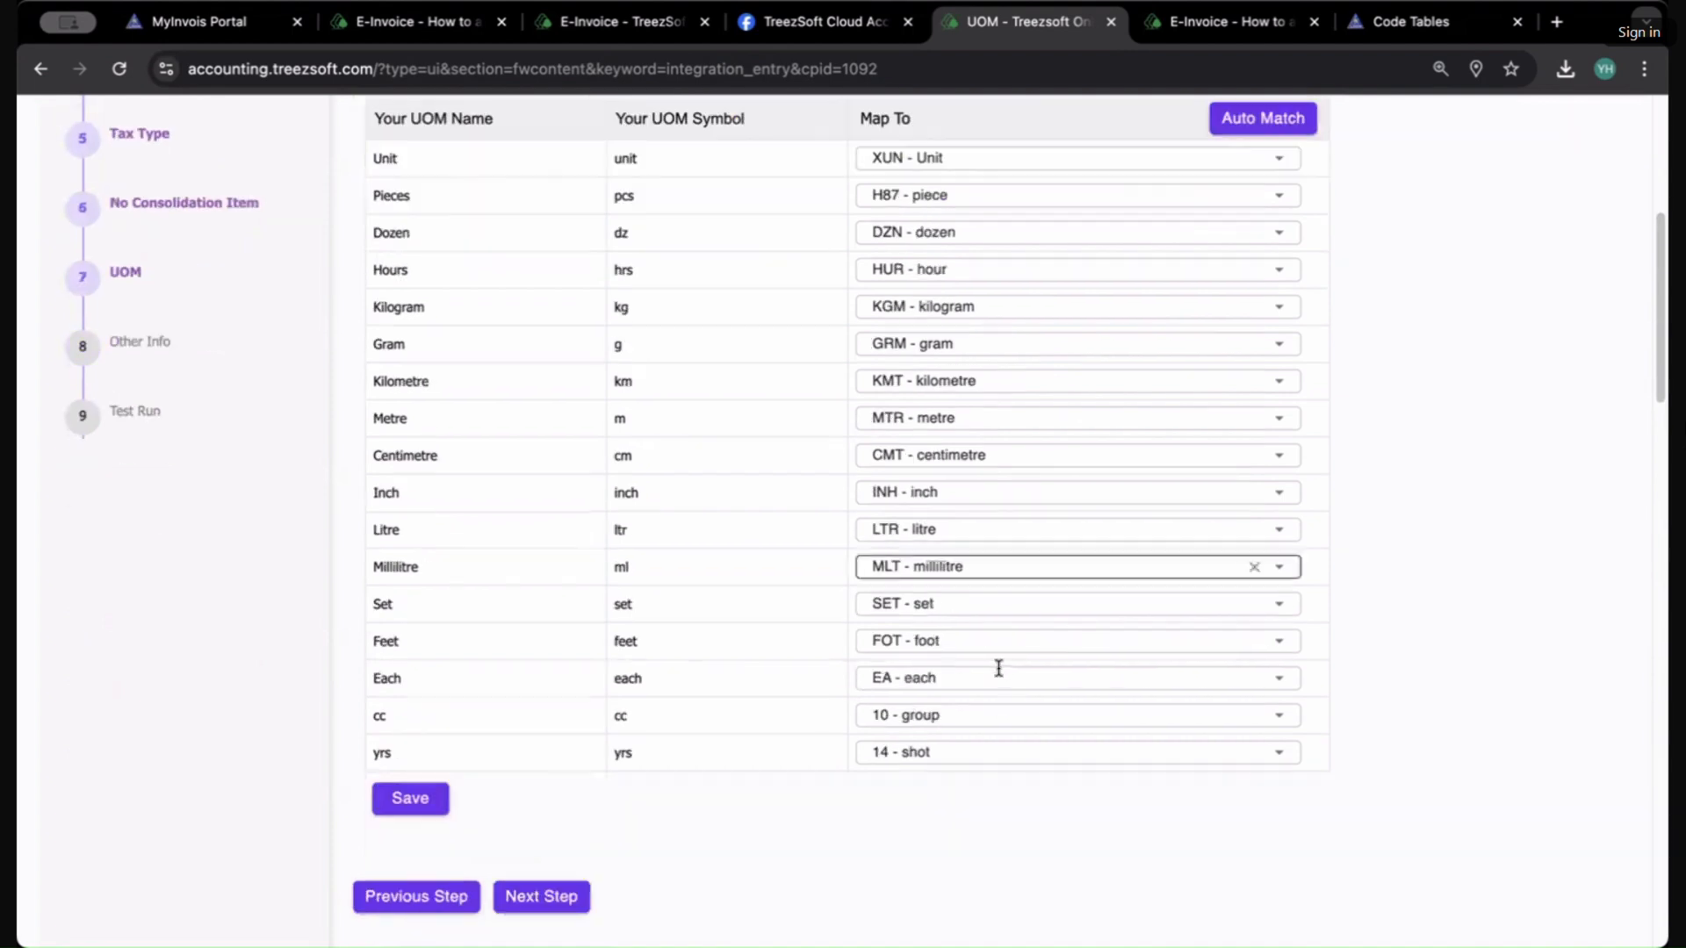
scroll(999, 665, up, 3)
click(1169, 340)
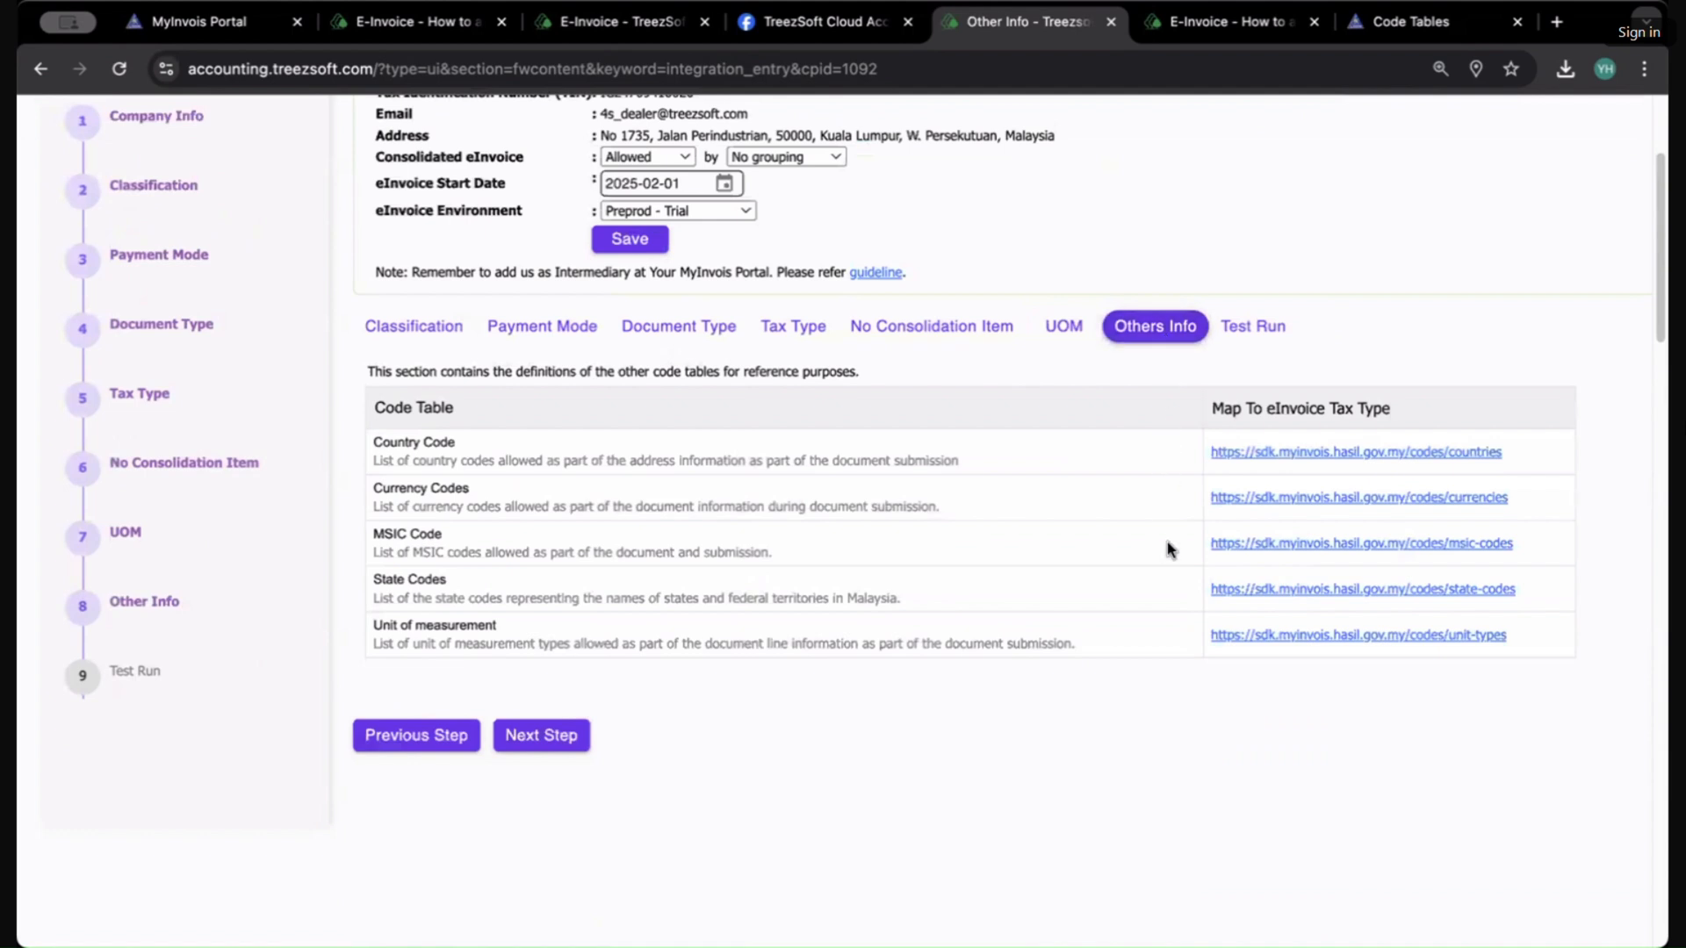
Step: Open the MSIC code table reference link and browse the MSIC business codes before returning to the integration page
super+click(1388, 545)
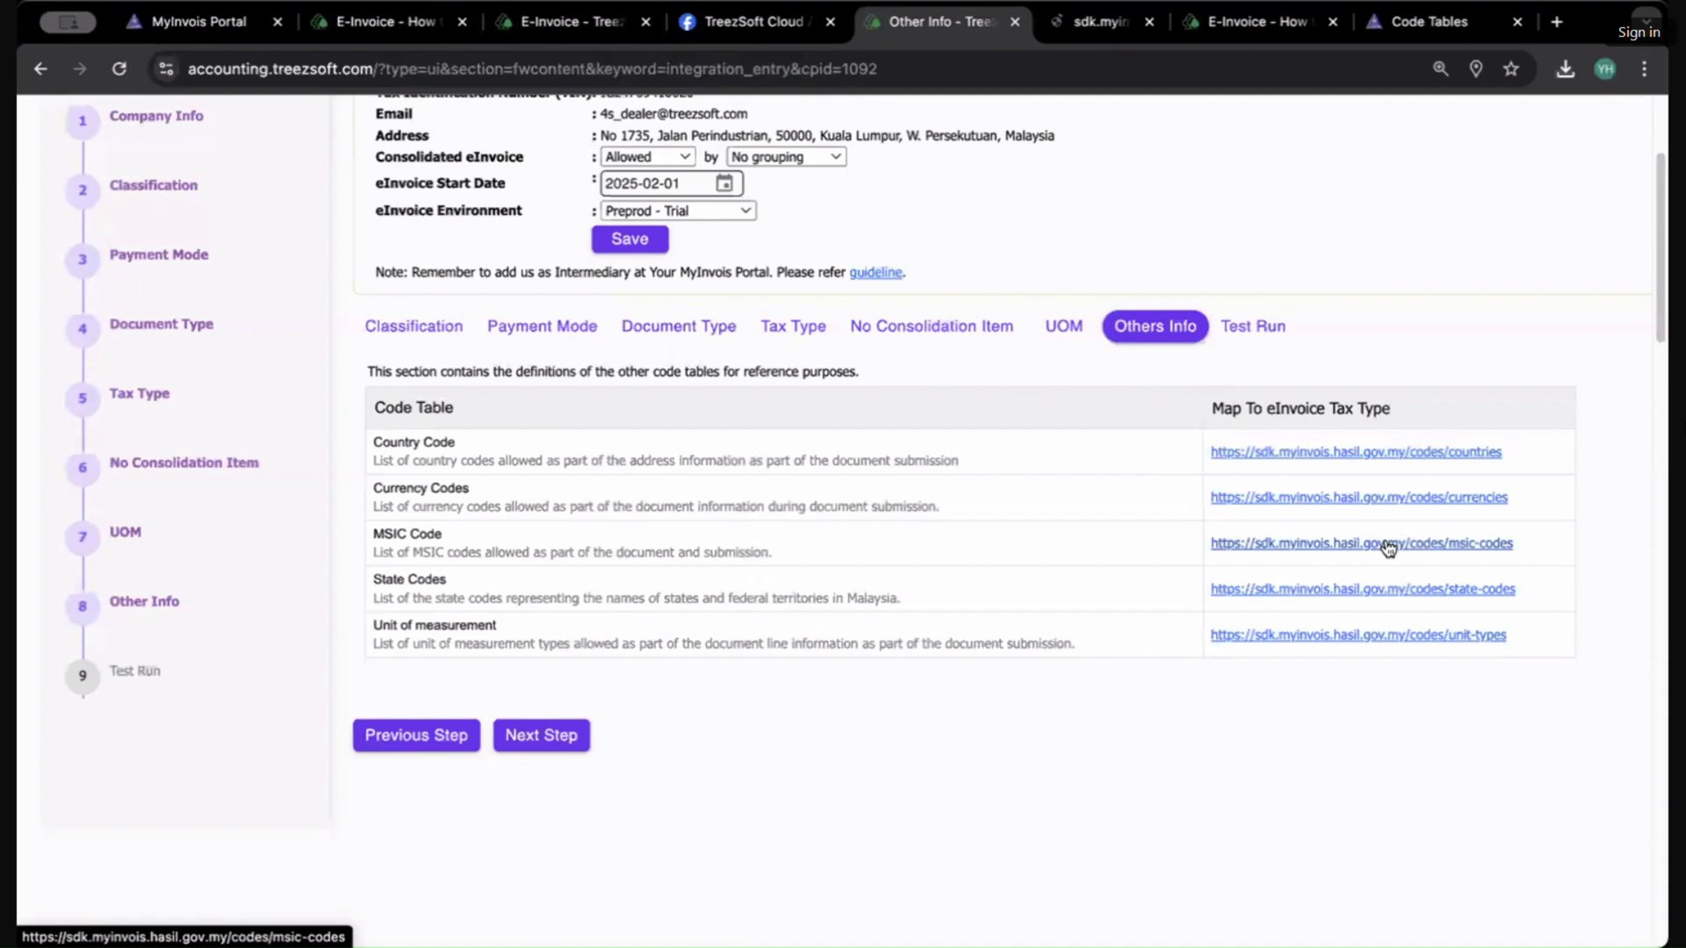
click(1073, 21)
scroll(1005, 537, down, 15)
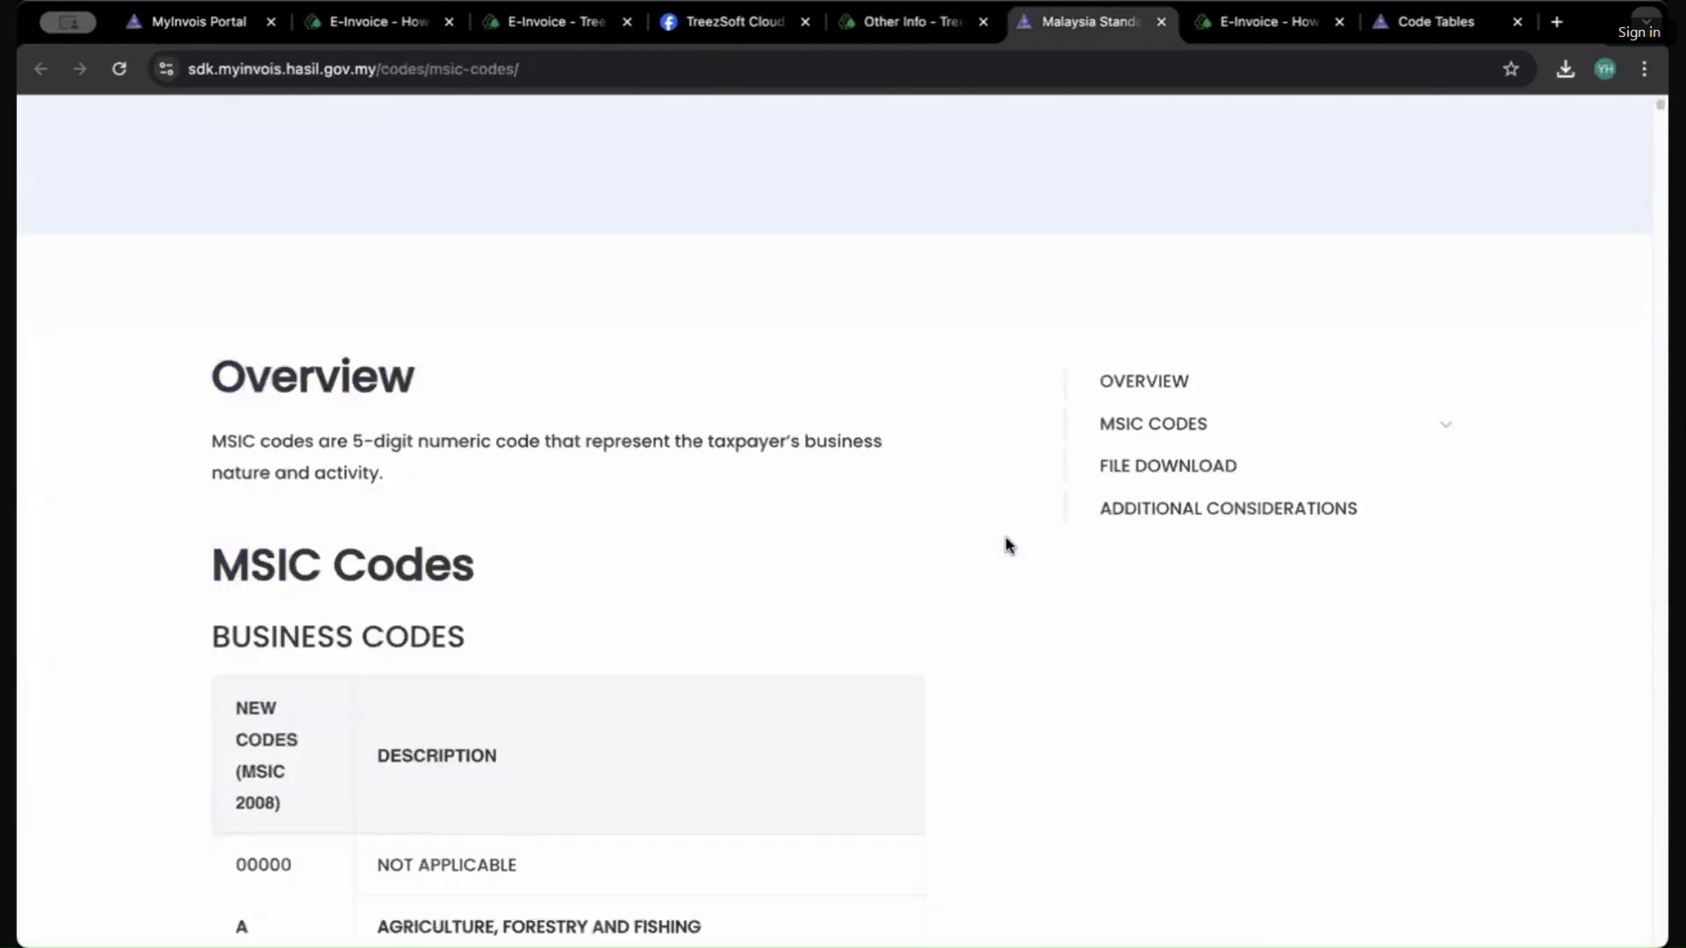
scroll(347, 289, up, 5)
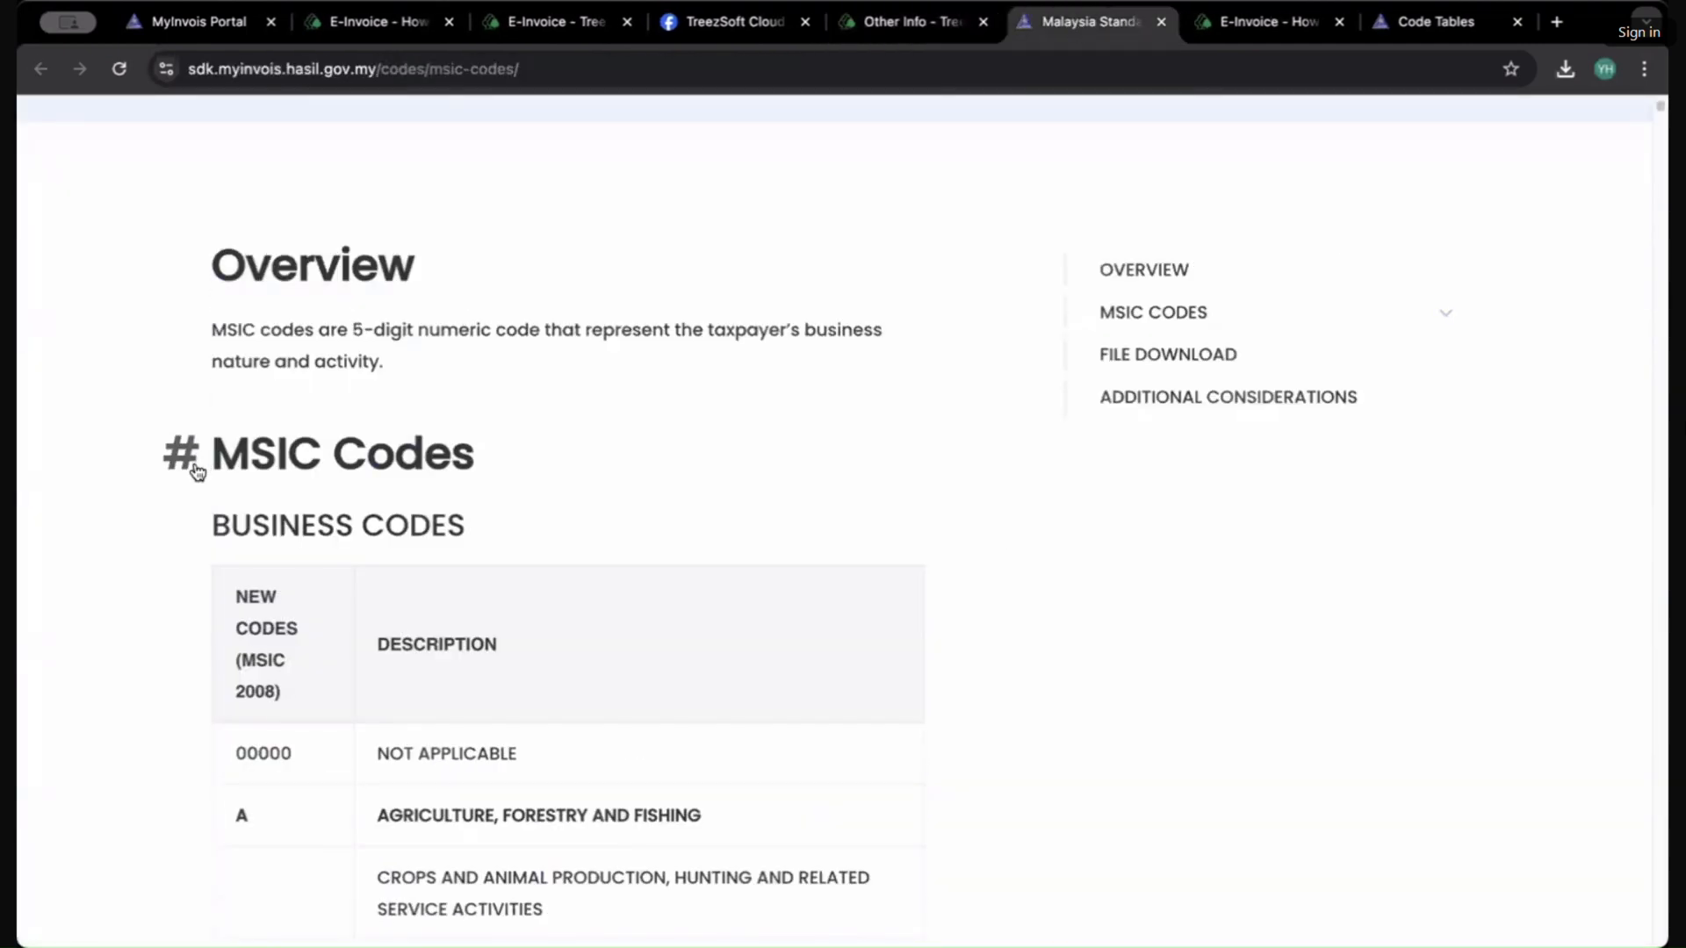
scroll(623, 555, down, 12)
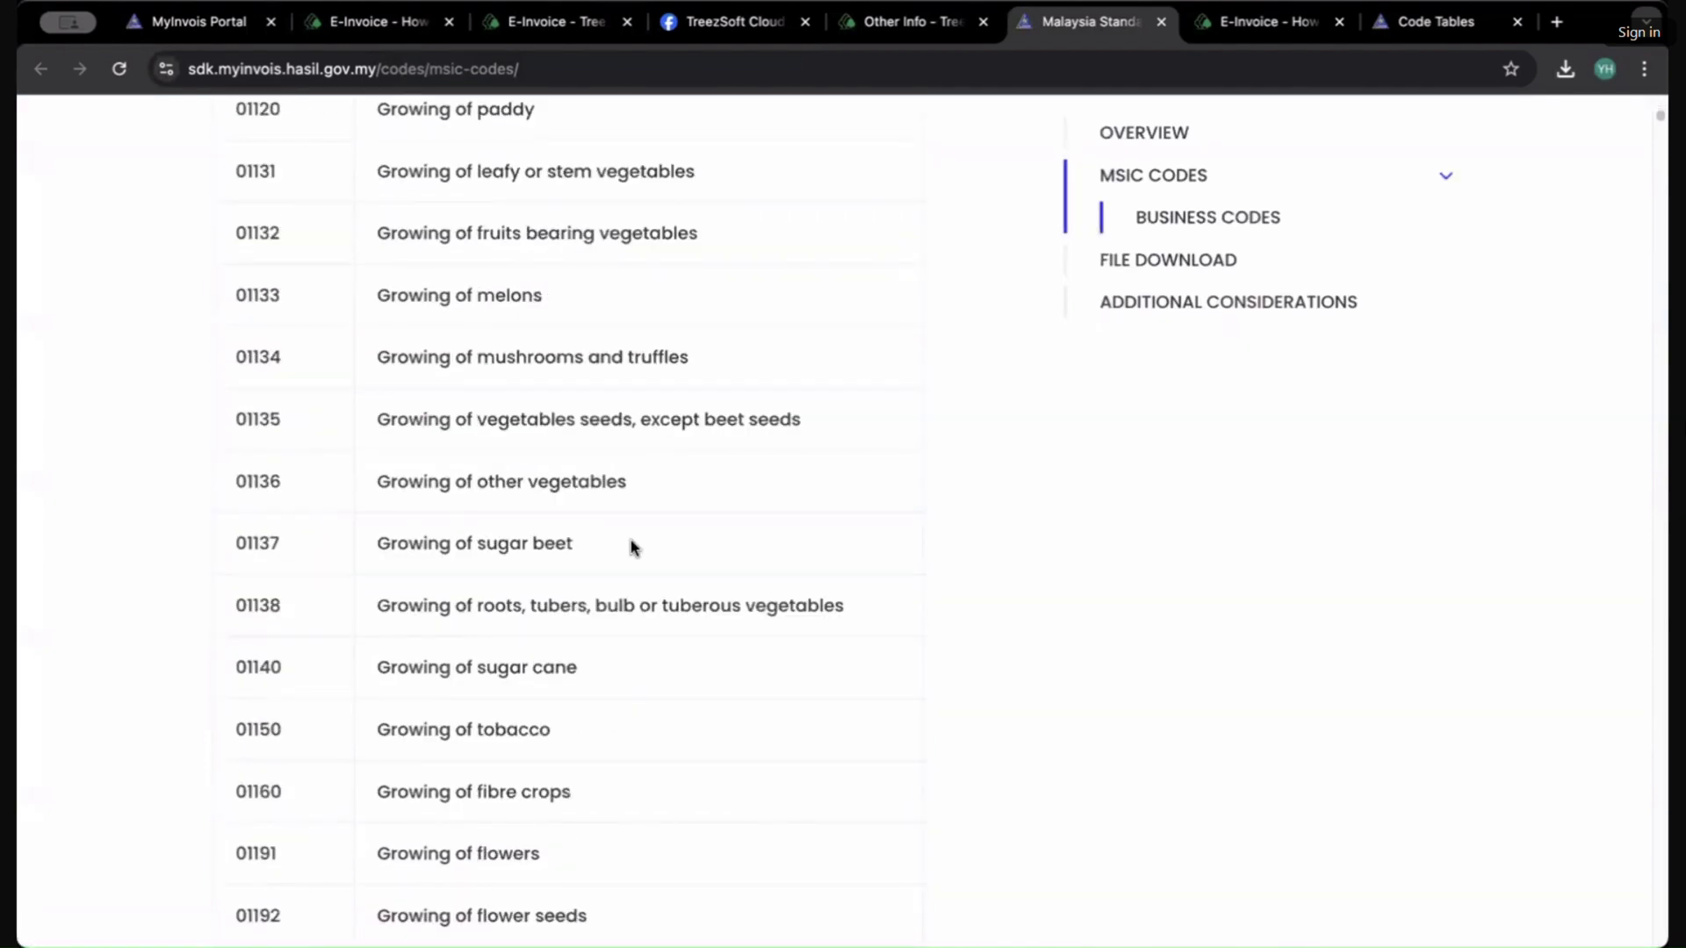
scroll(630, 542, down, 12)
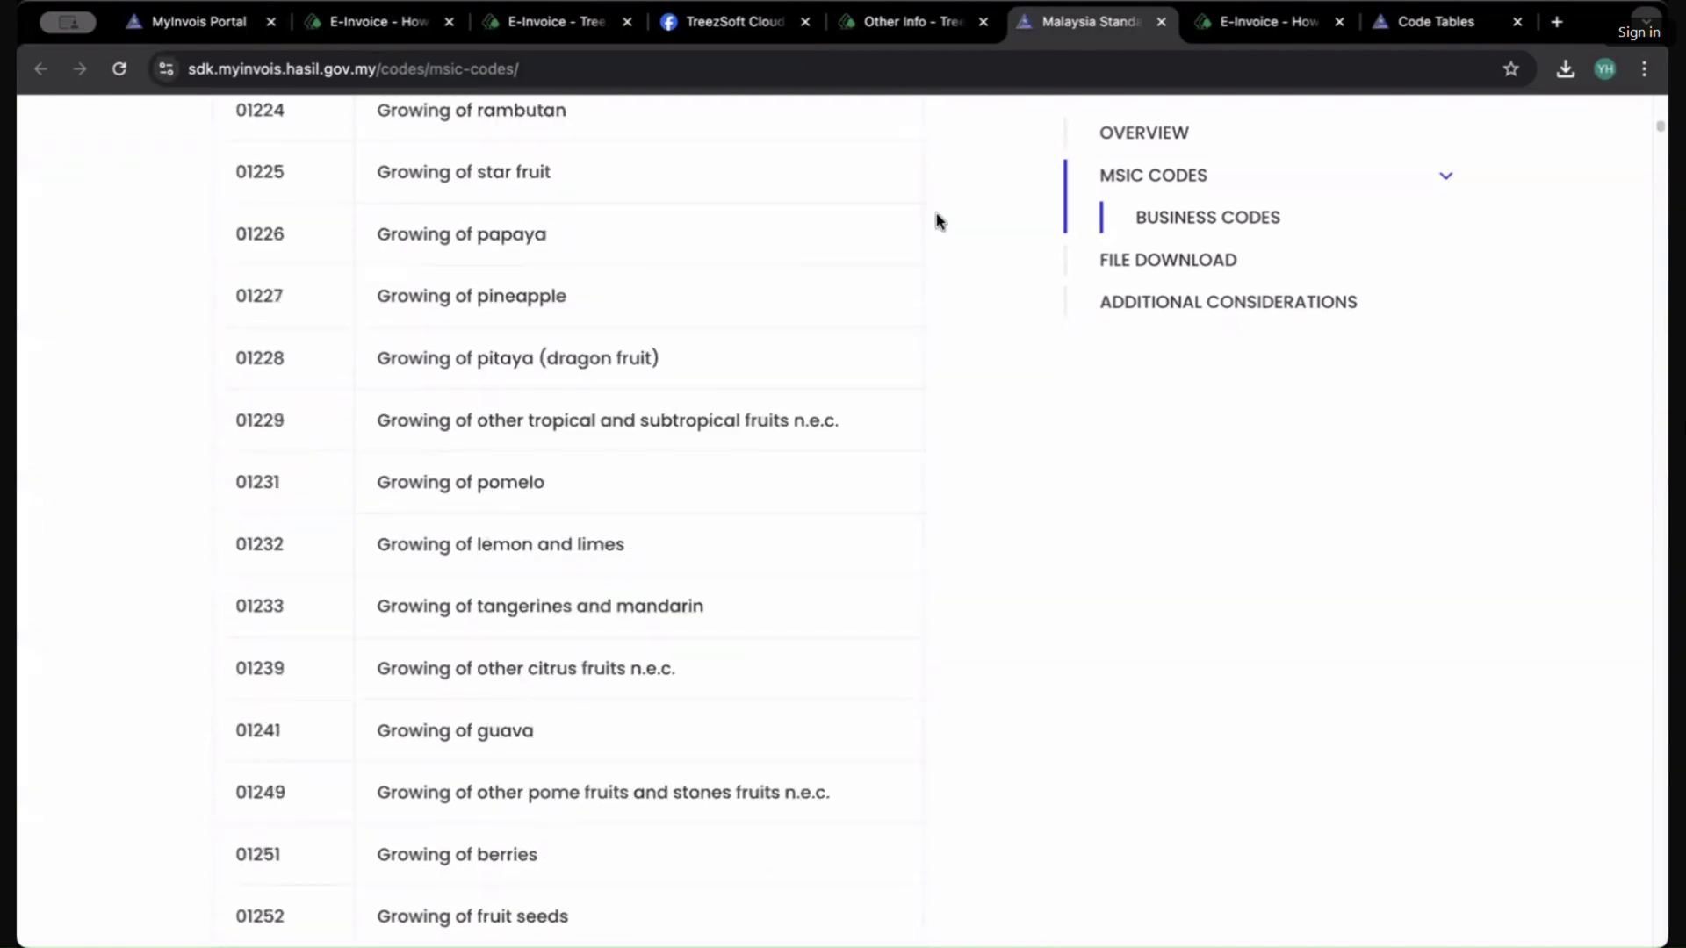
click(895, 19)
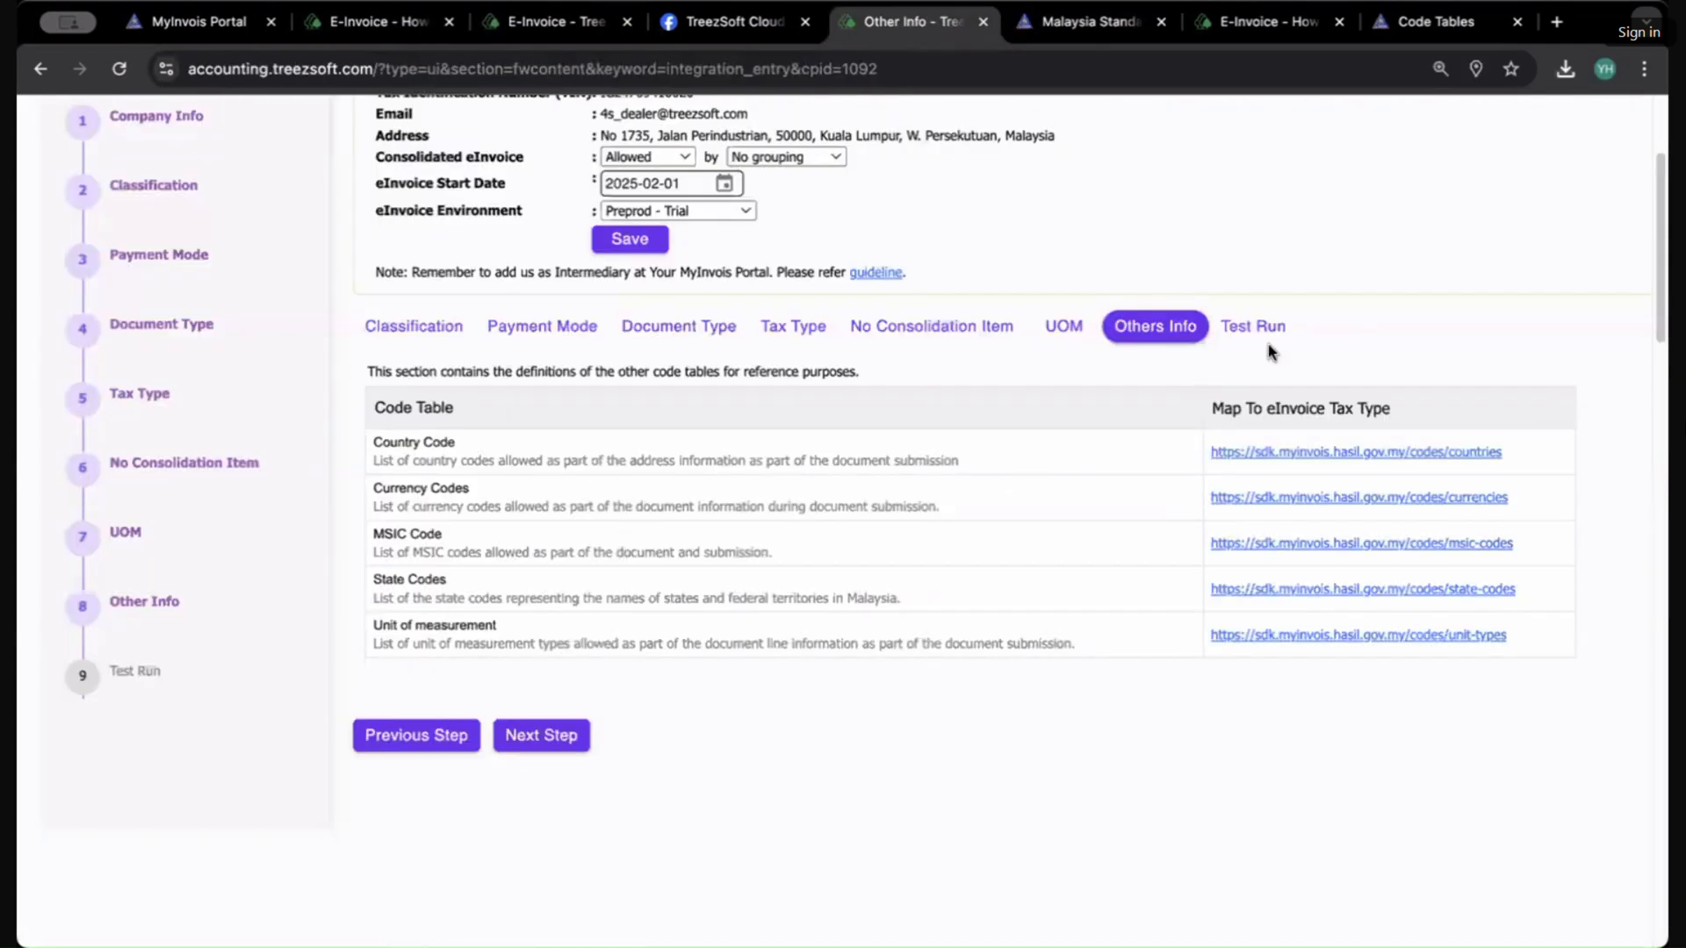
Step: Open the Test Run step and start the API test run validating TIN, submitting and cancelling a dummy eInvoice
scroll(1240, 428, up, 1)
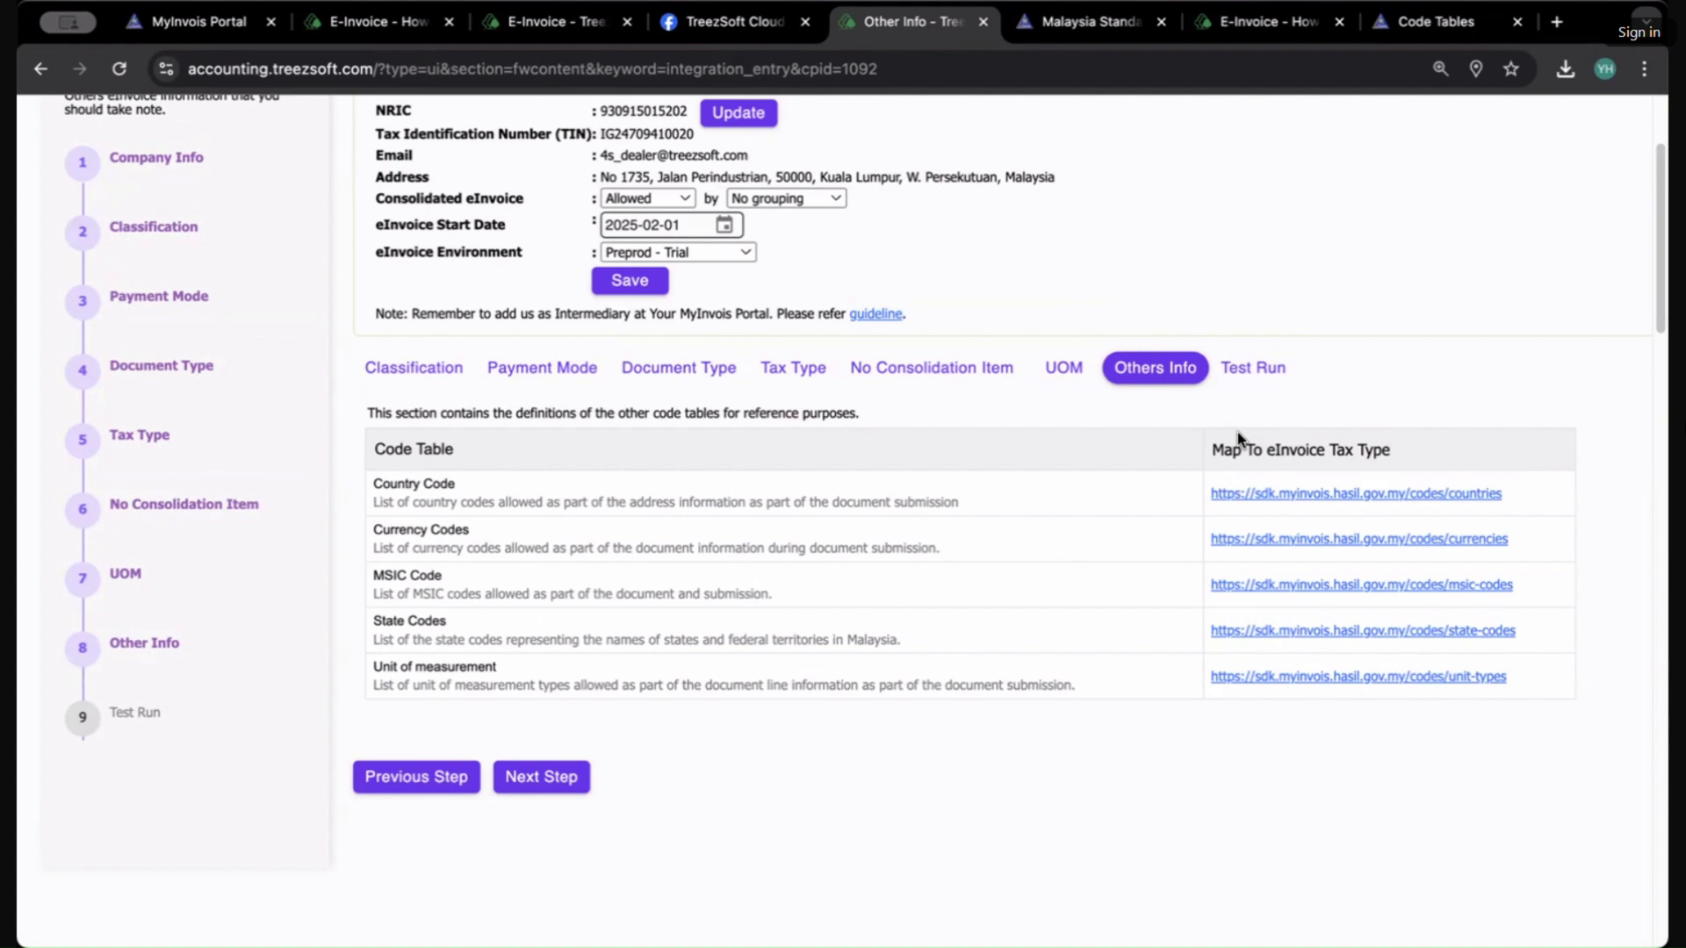
click(1252, 368)
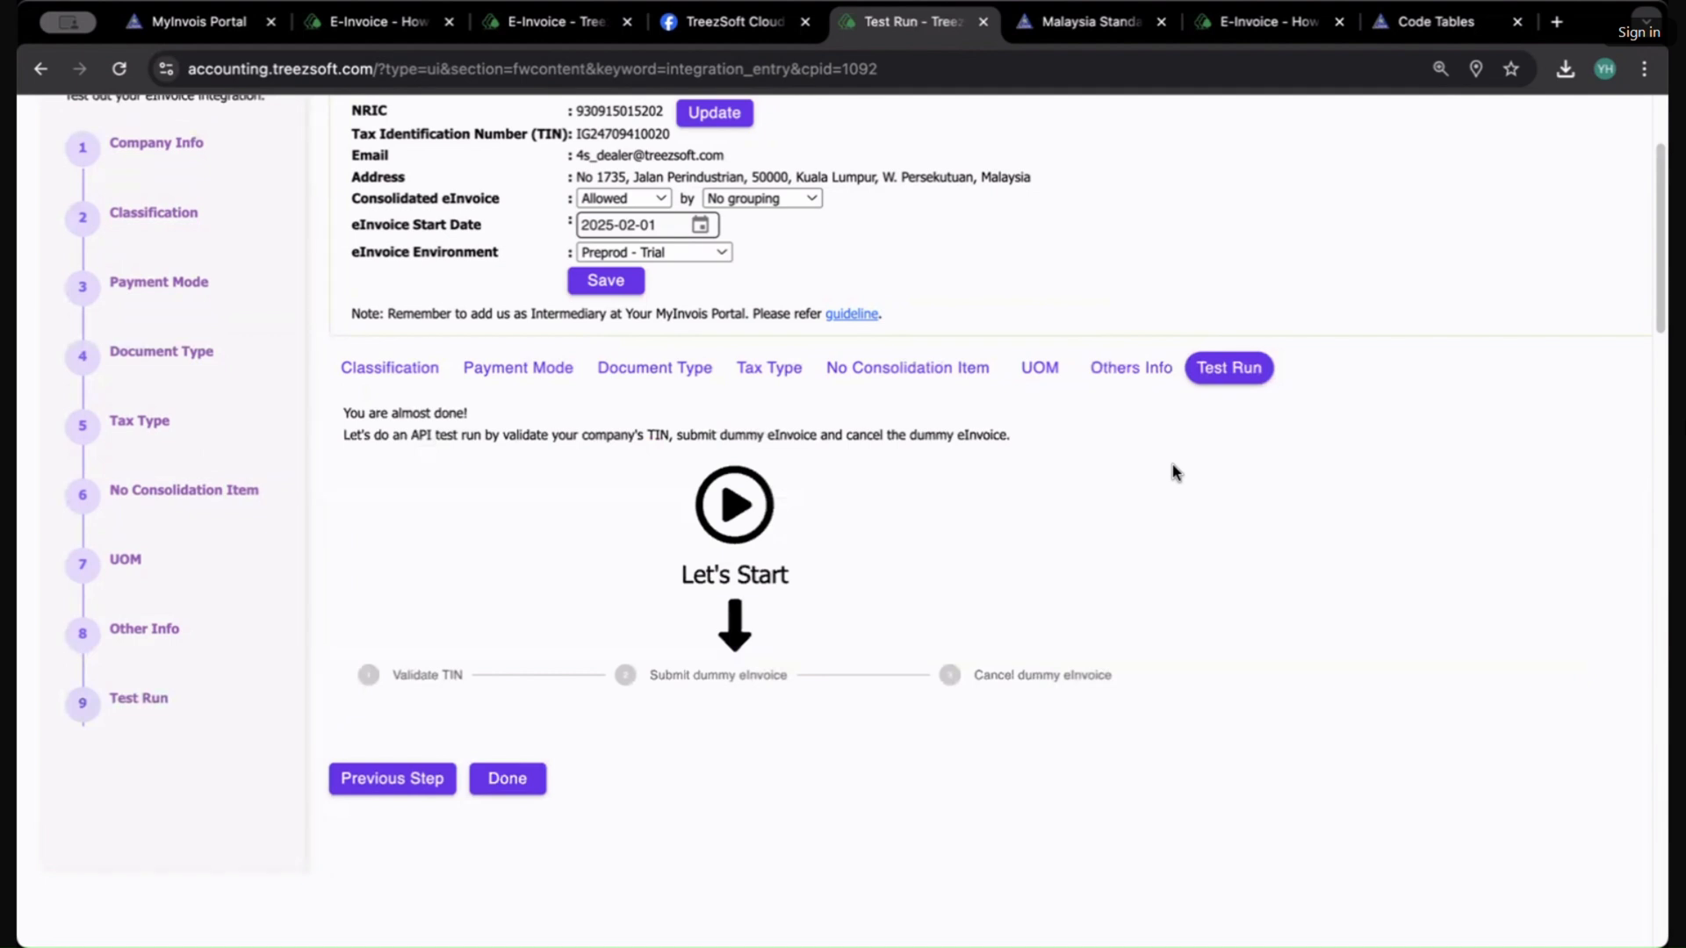
click(728, 512)
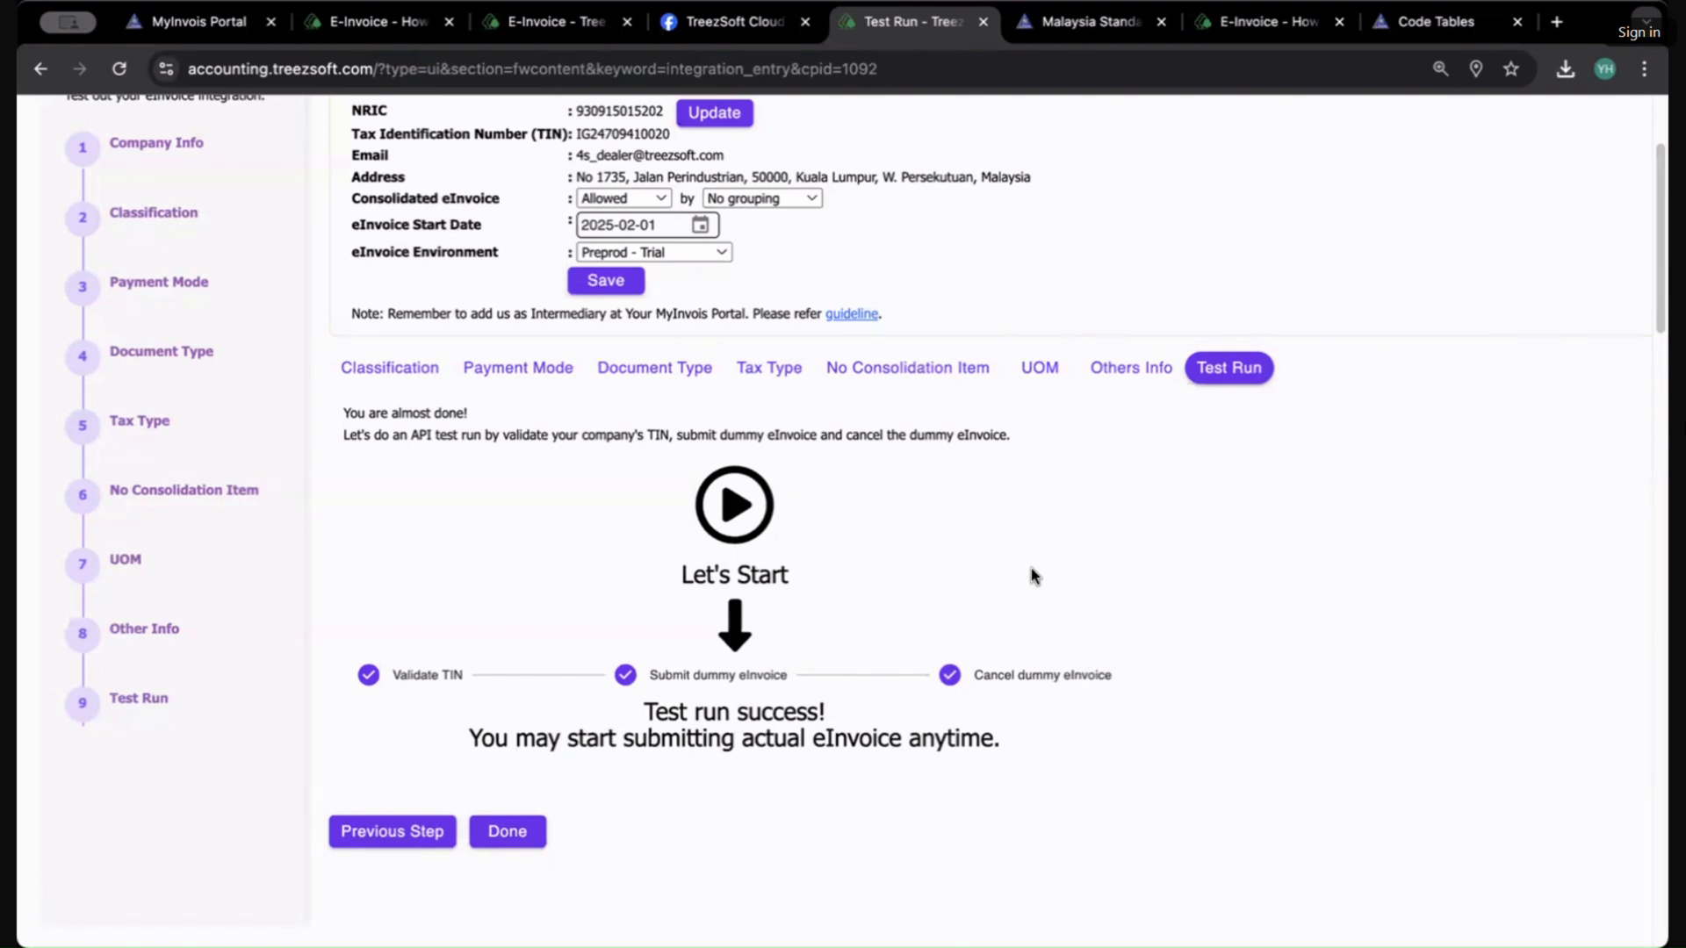
Step: Go to the sales invoice list and start a new sales invoice
scroll(1030, 567, up, 3)
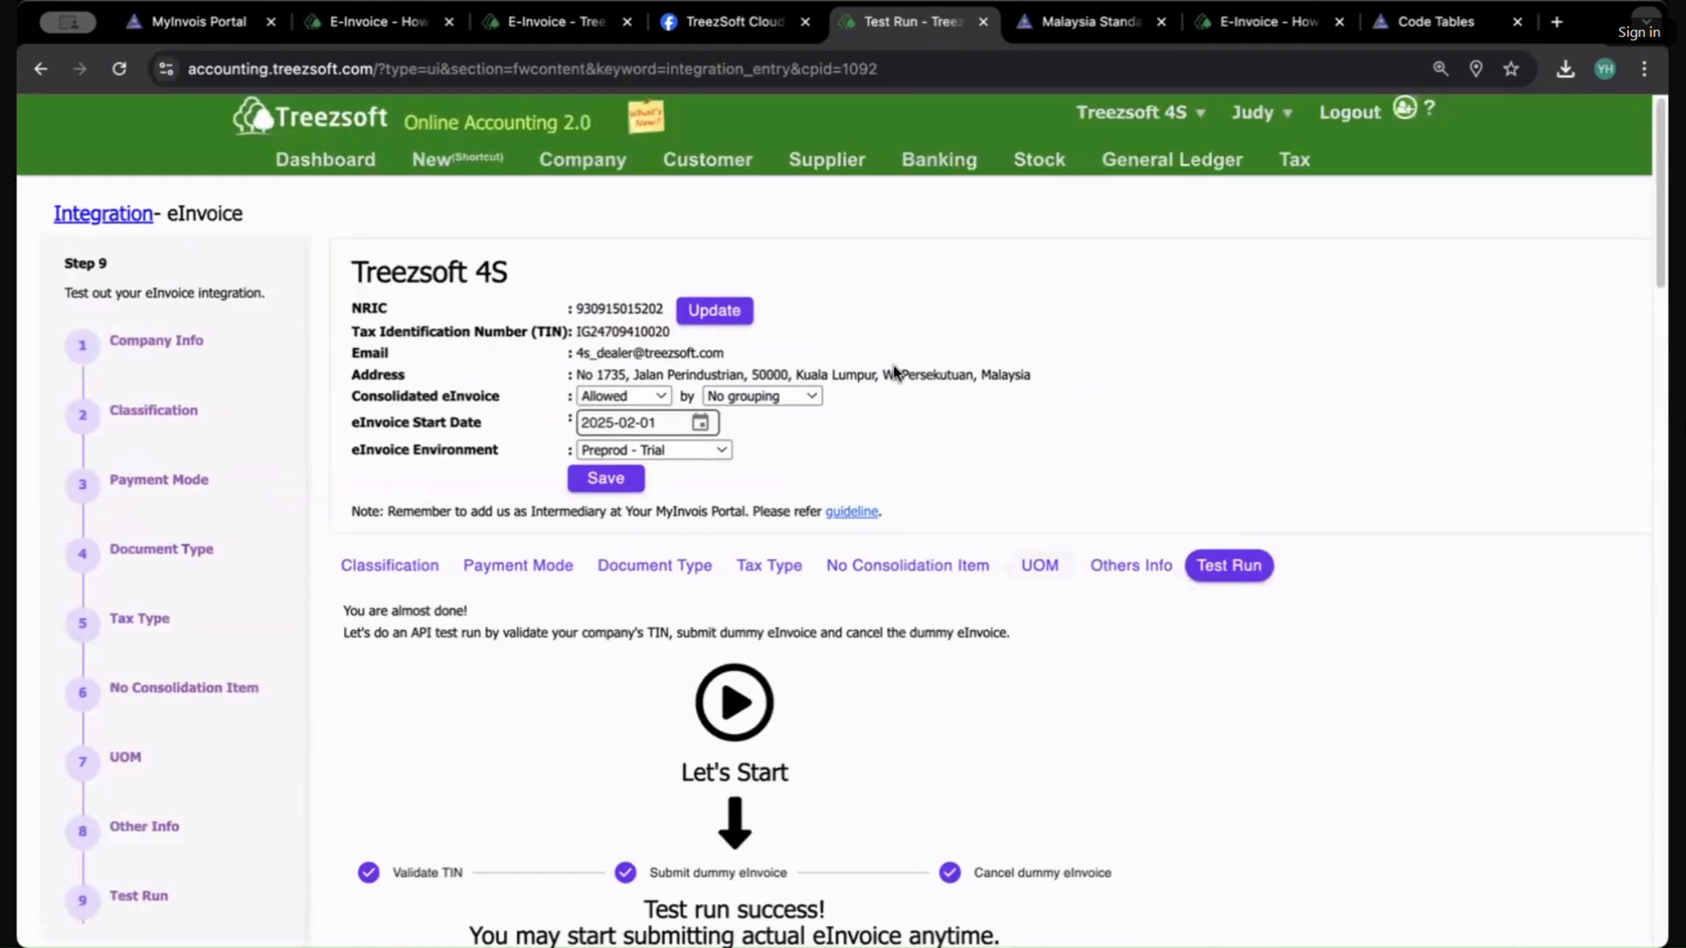
mouse_move(707, 159)
click(679, 467)
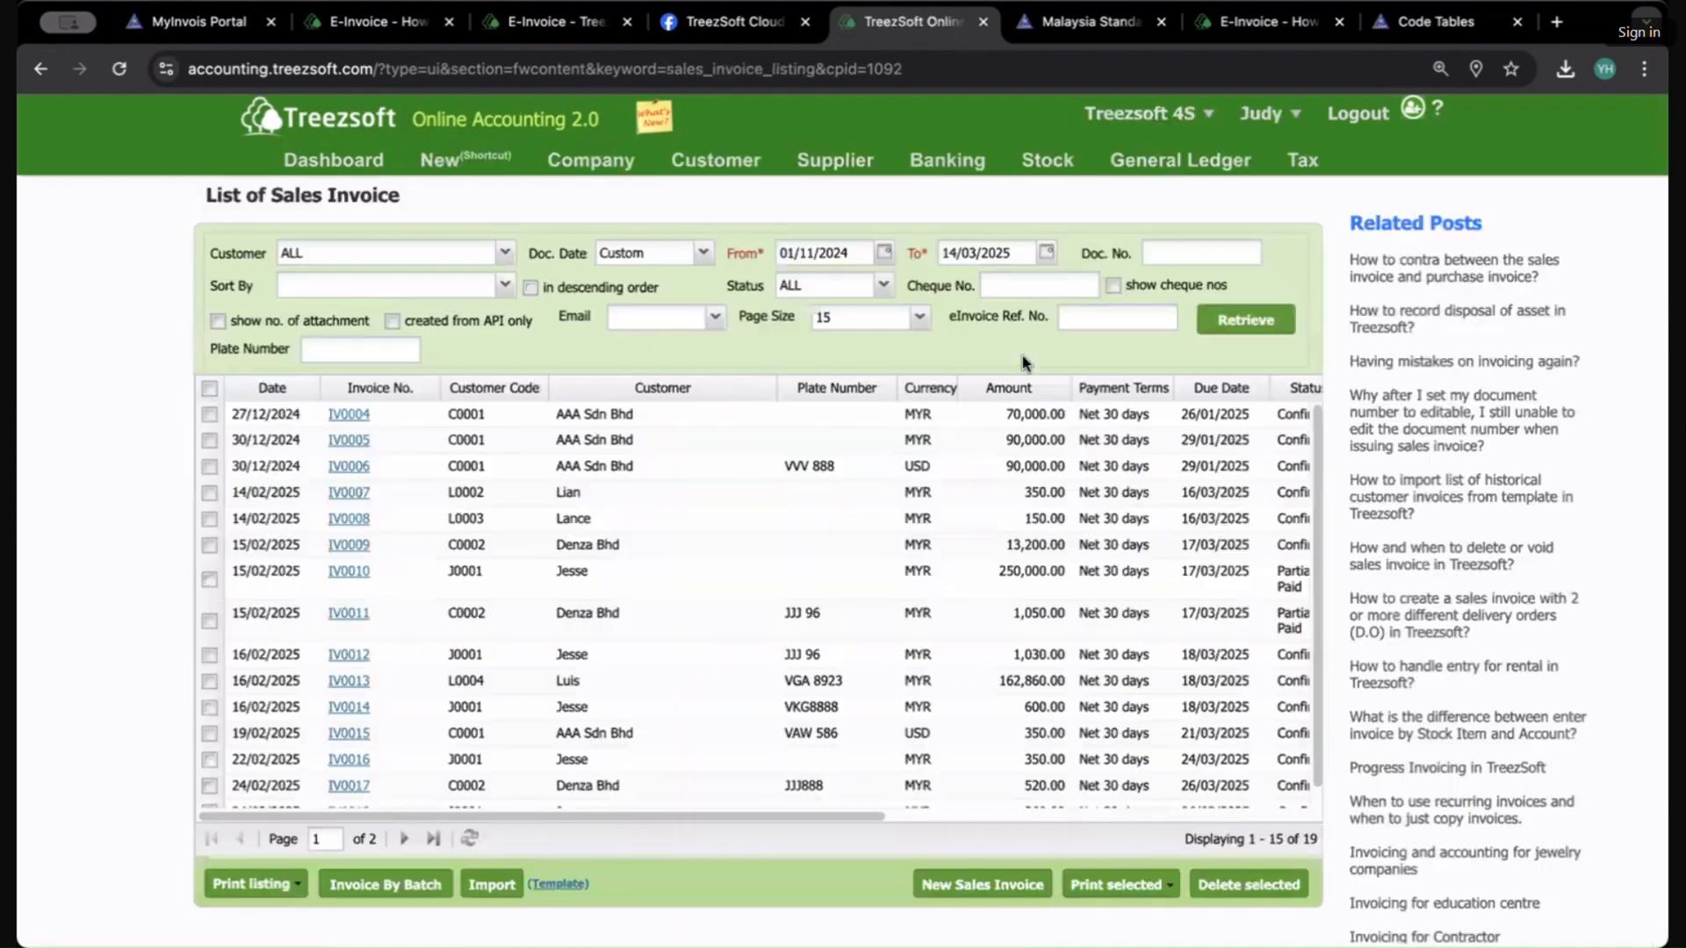
click(1005, 885)
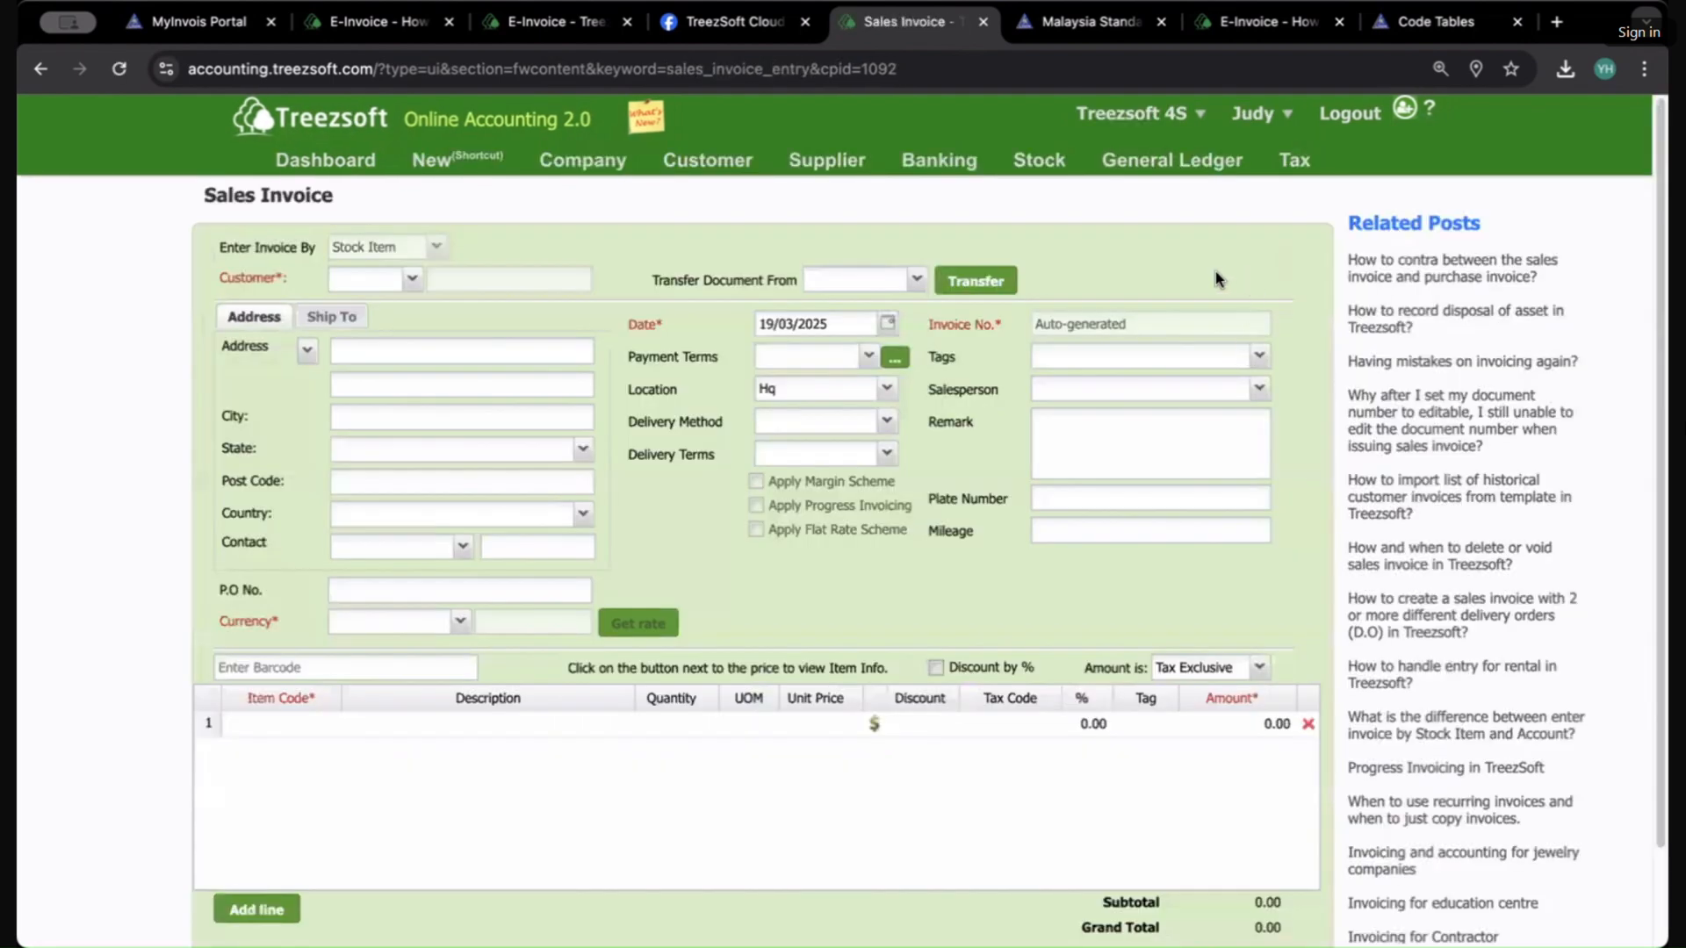
Step: Open the supplier invoice list and set its From date to 5 February 2025
scroll(1077, 662, down, 1)
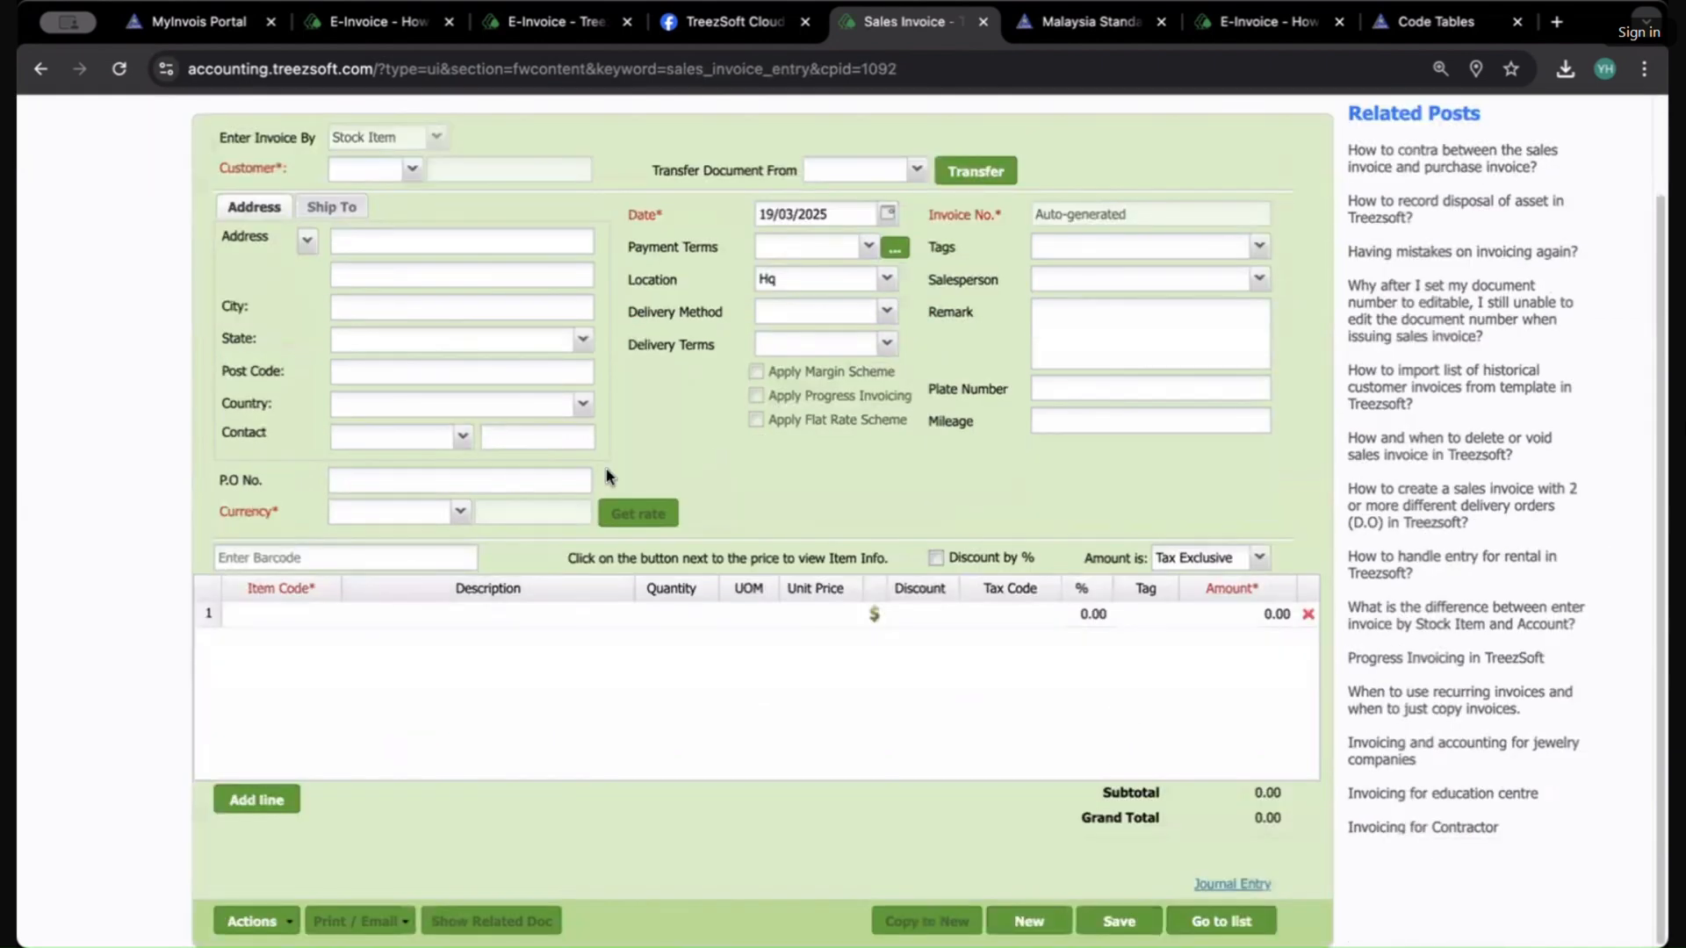
scroll(606, 475, up, 1)
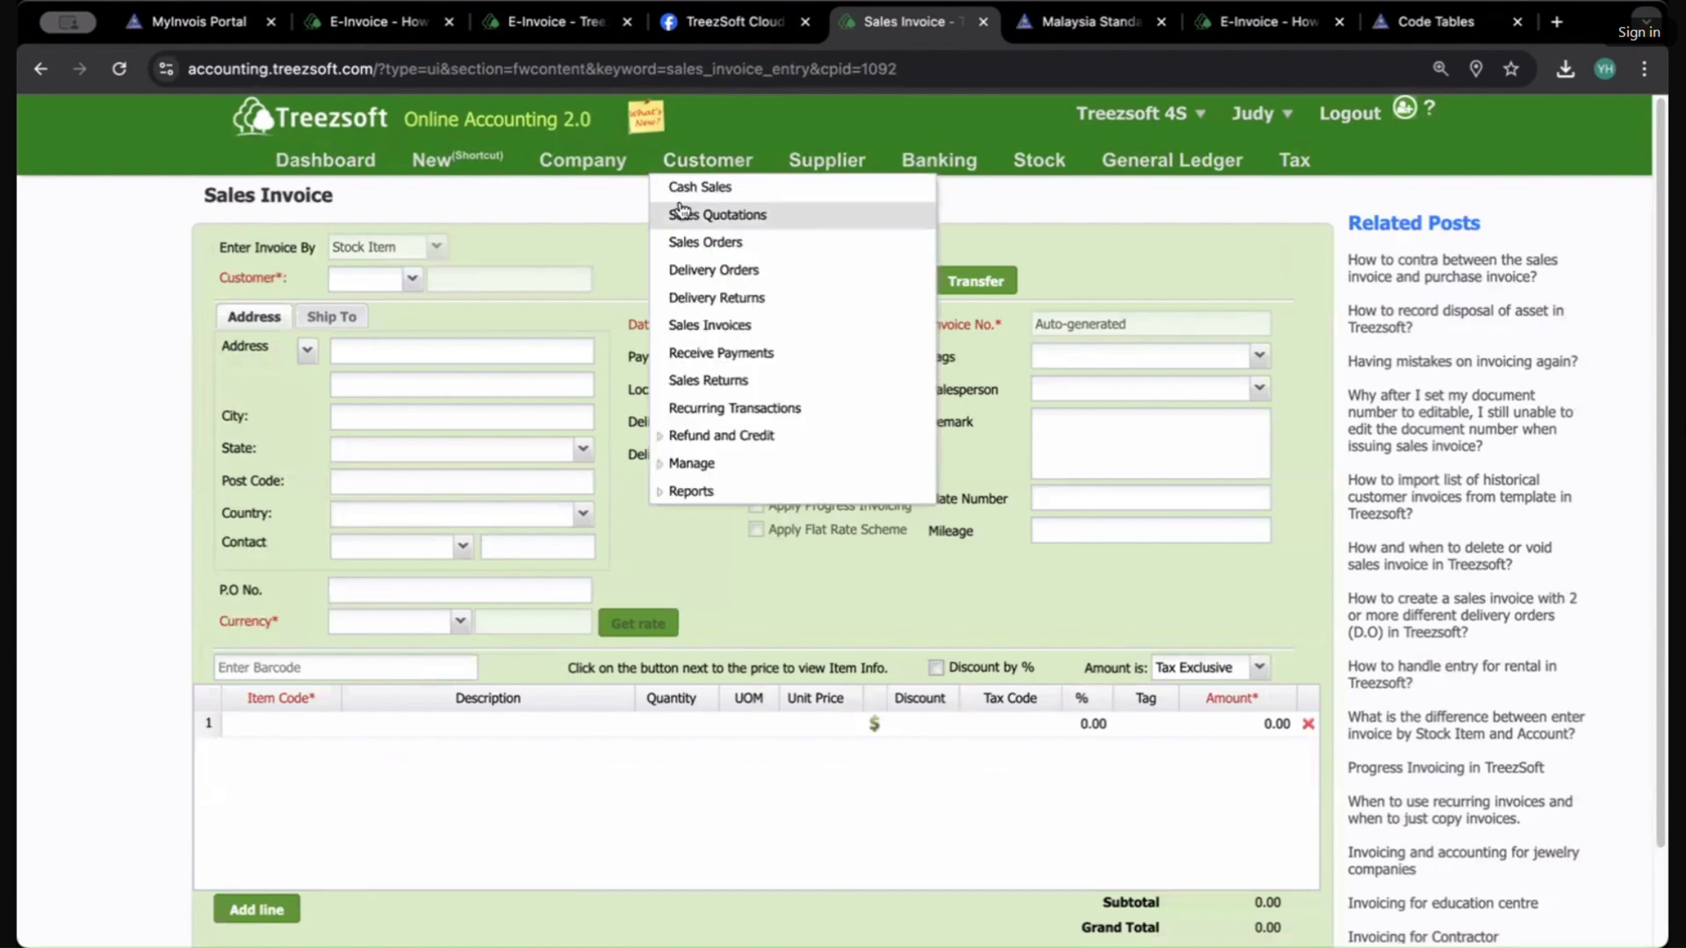
mouse_move(825, 168)
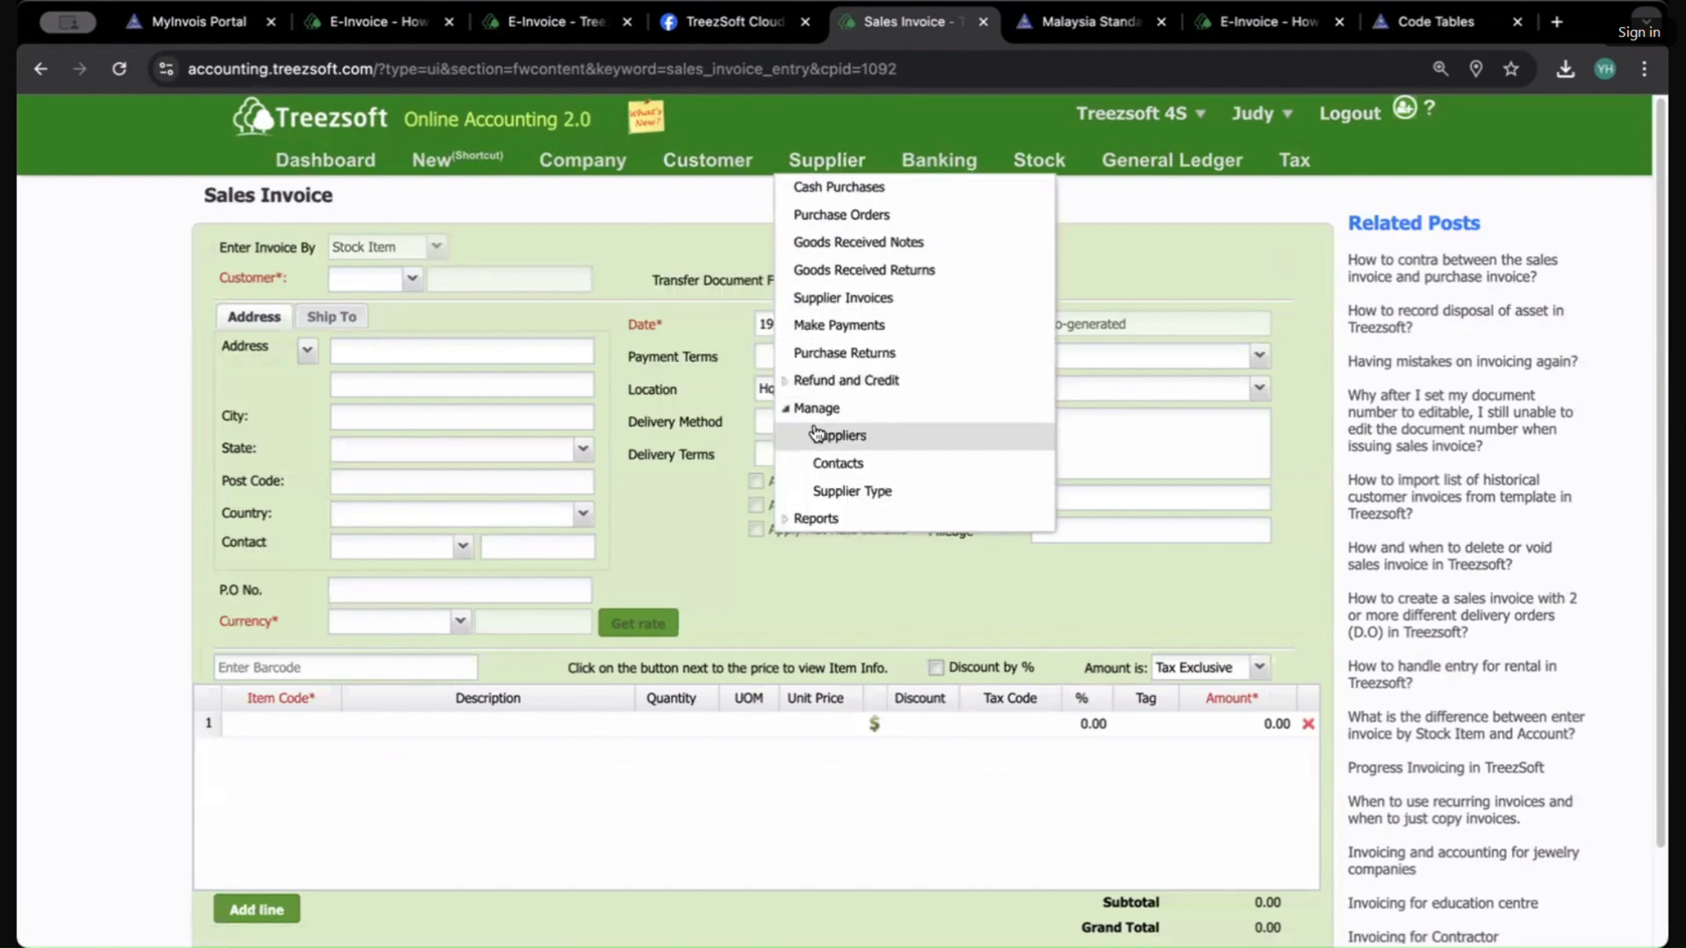
click(821, 307)
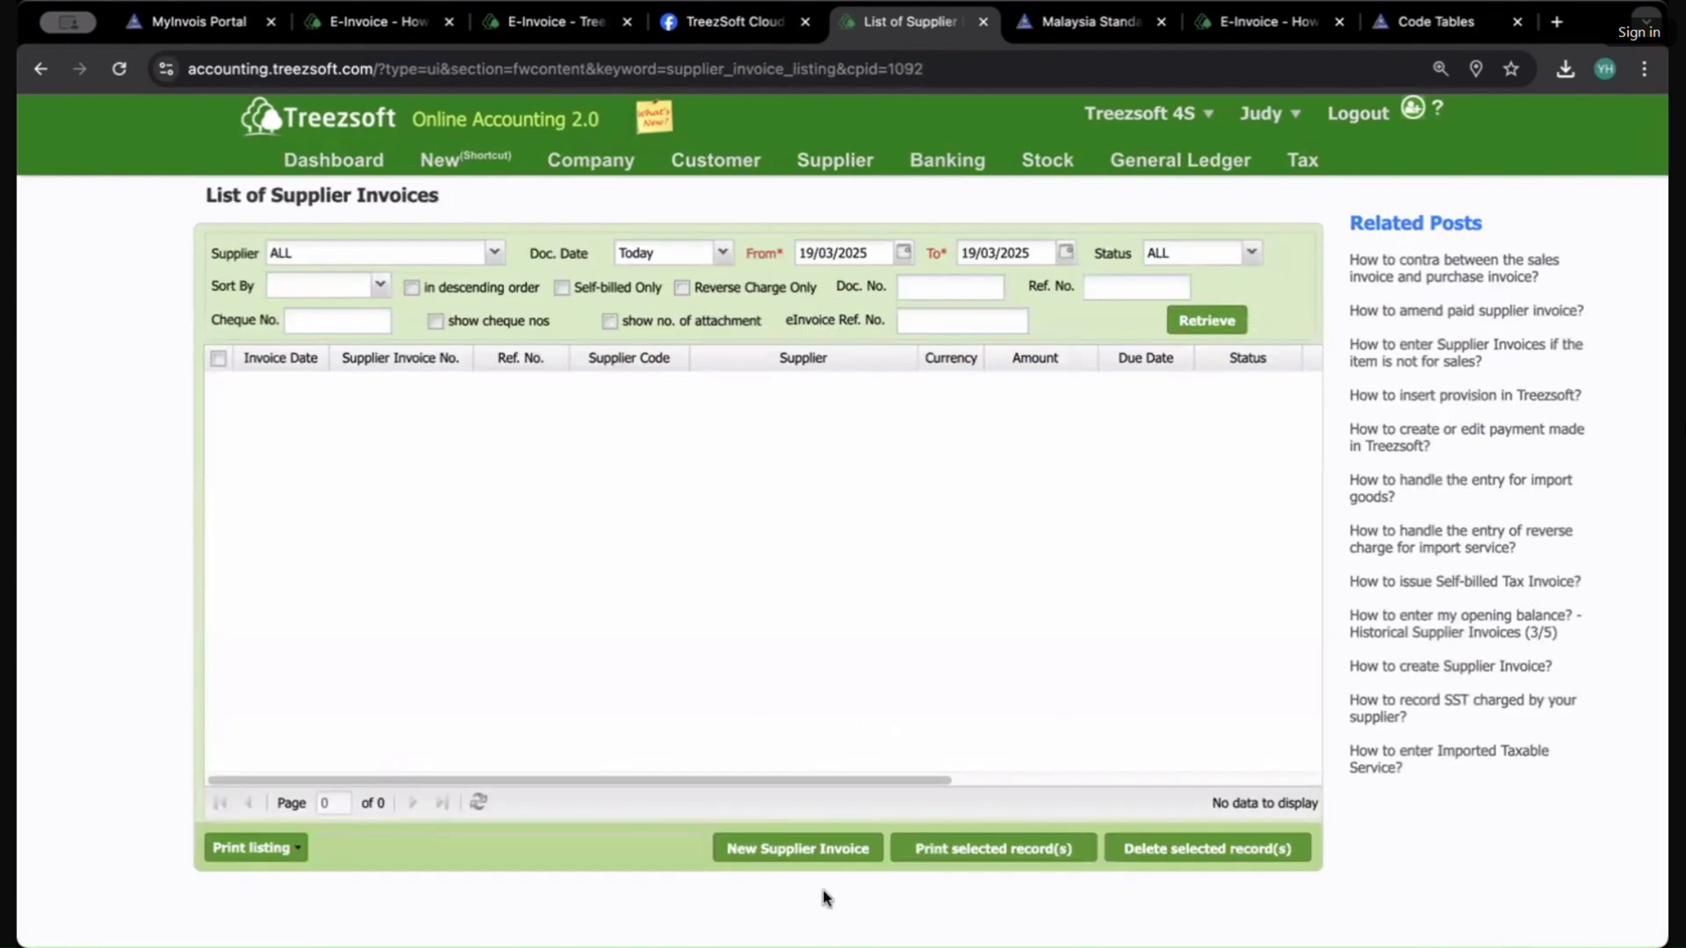
click(903, 253)
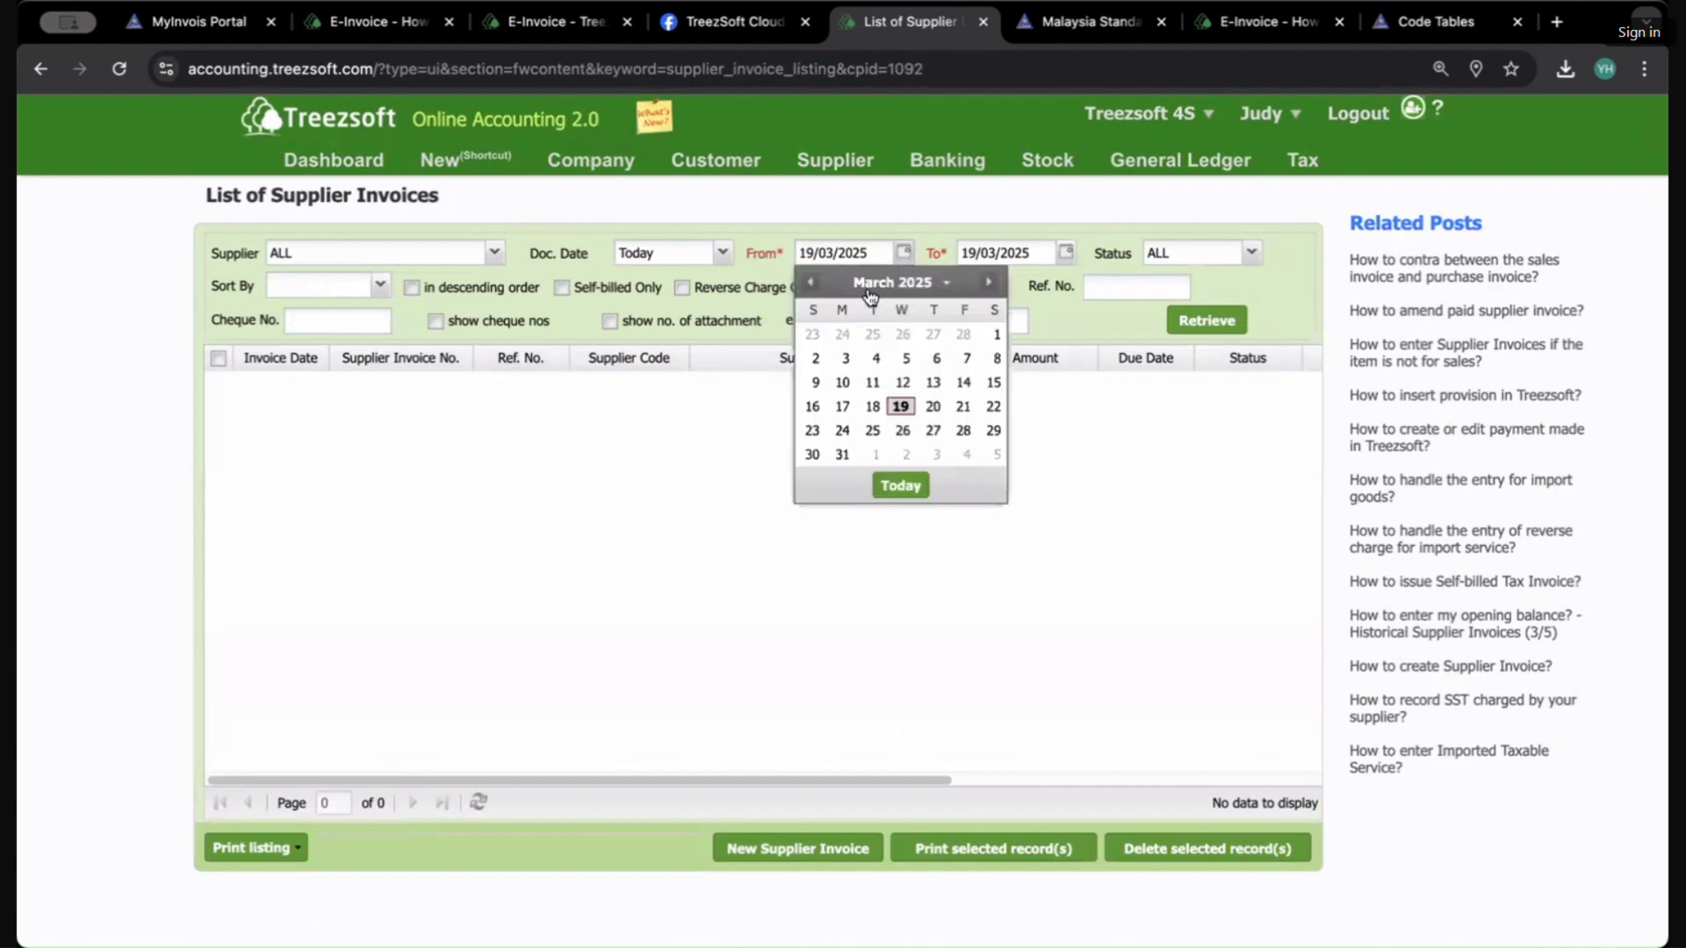
click(810, 282)
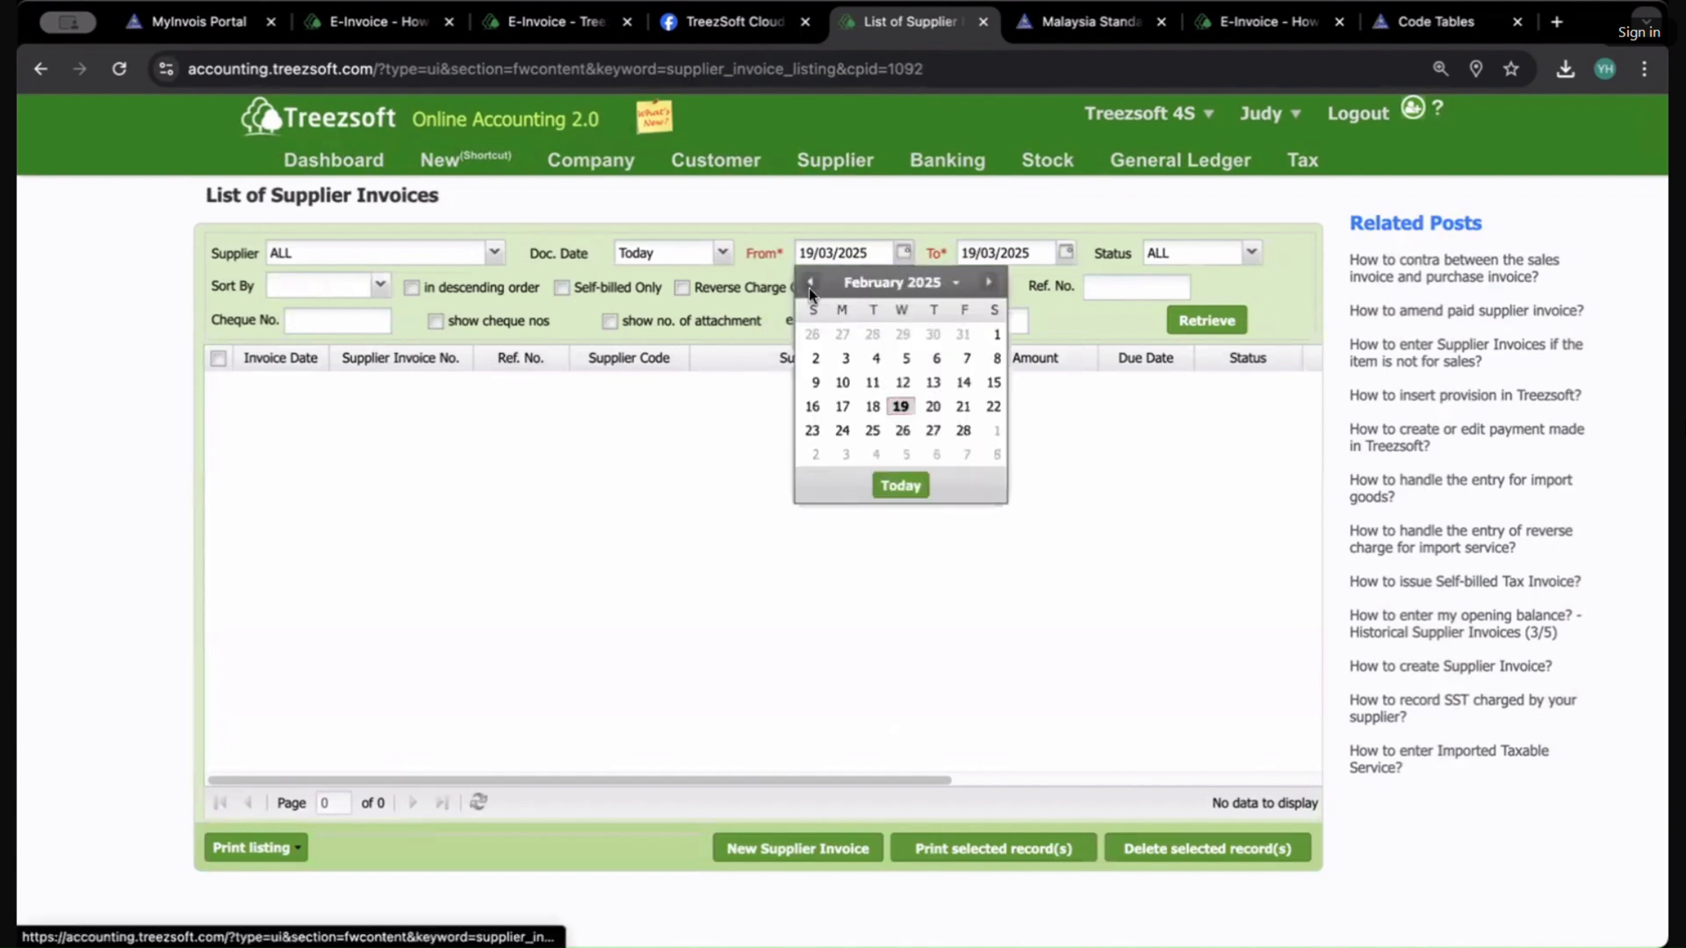
click(905, 359)
Step: Open supplier invoice VI0013 and view its eInvoice document details, including the consolidated eInvoice link
click(362, 384)
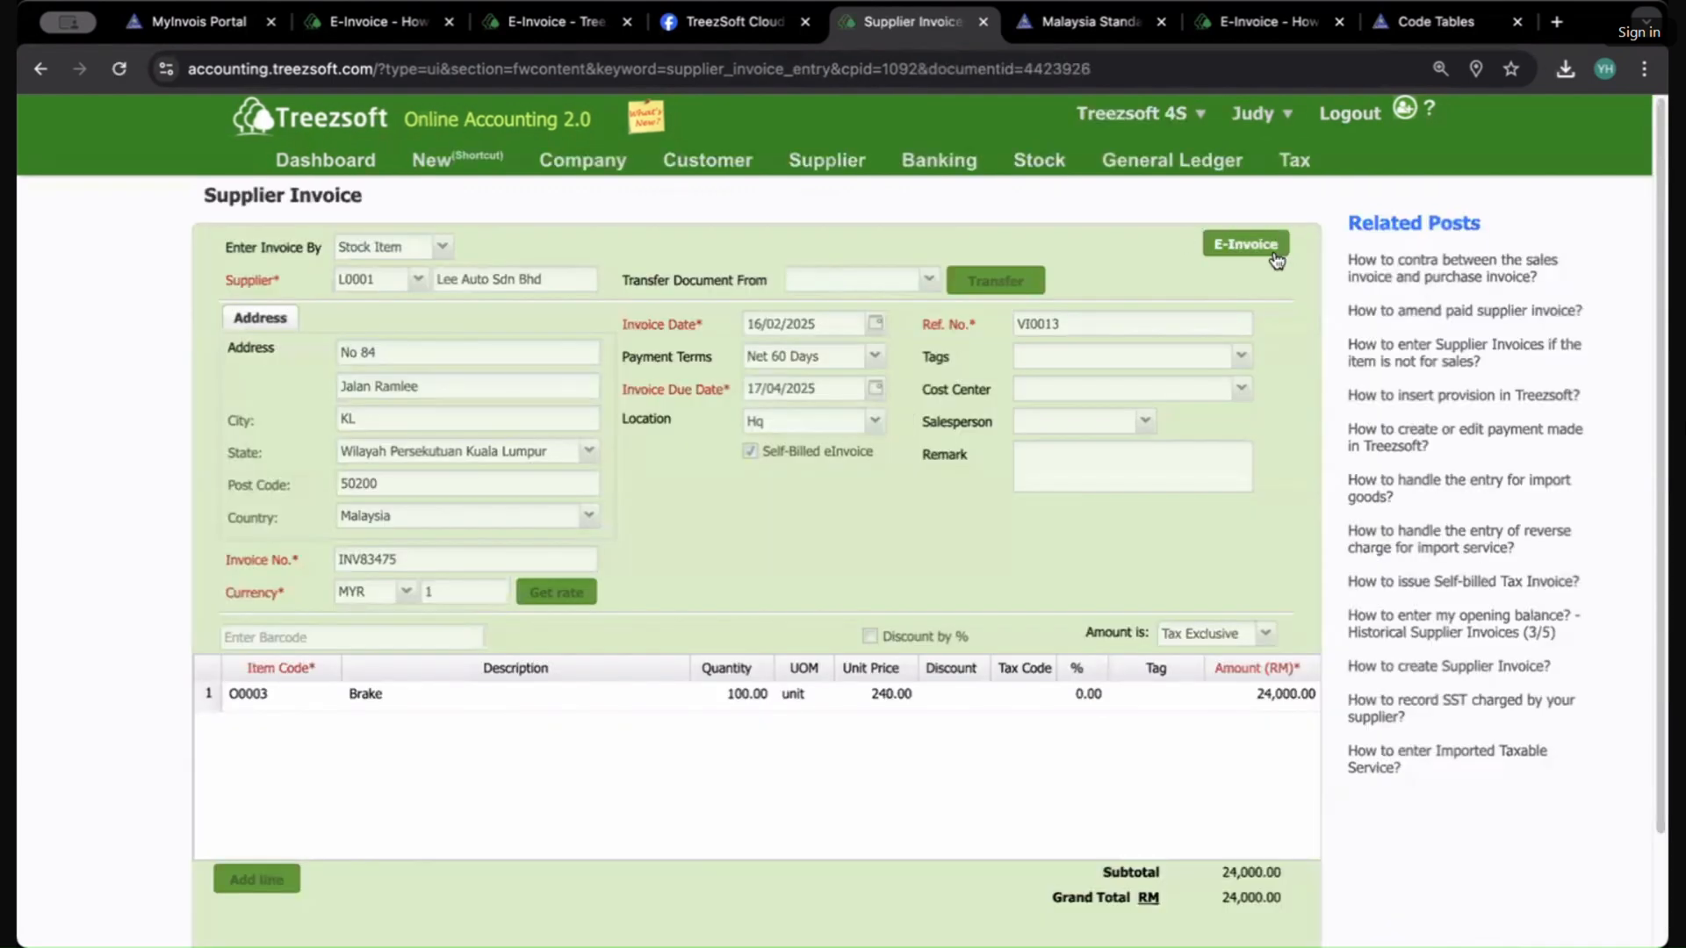
click(1270, 249)
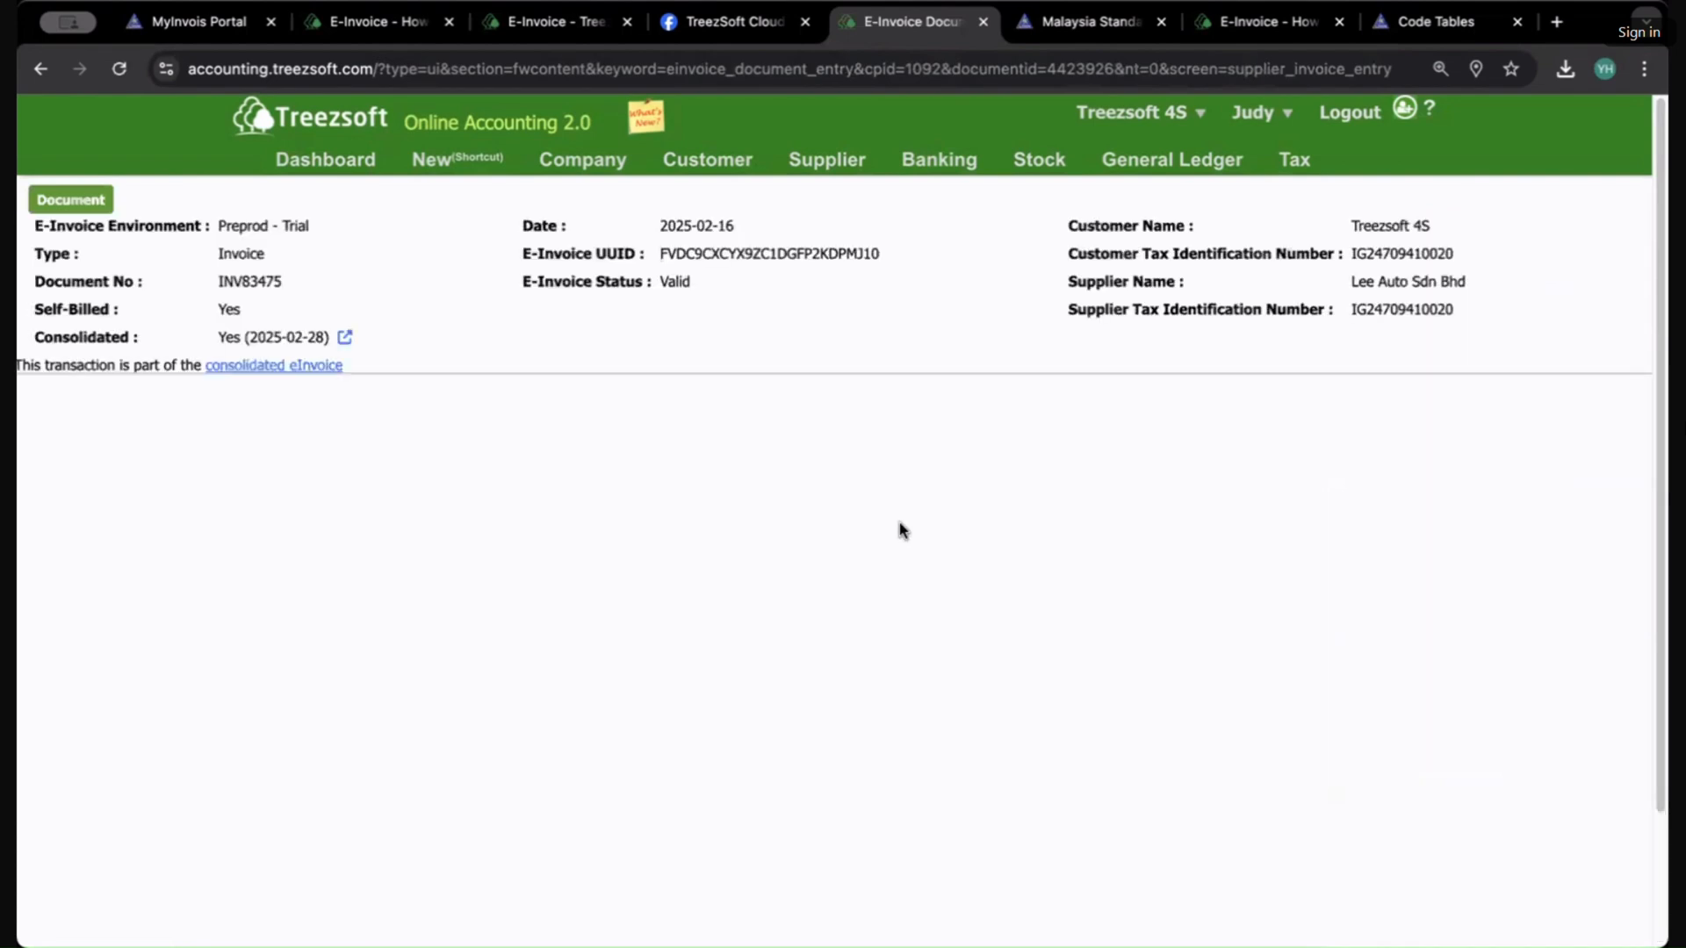
drag(19, 366, 386, 367)
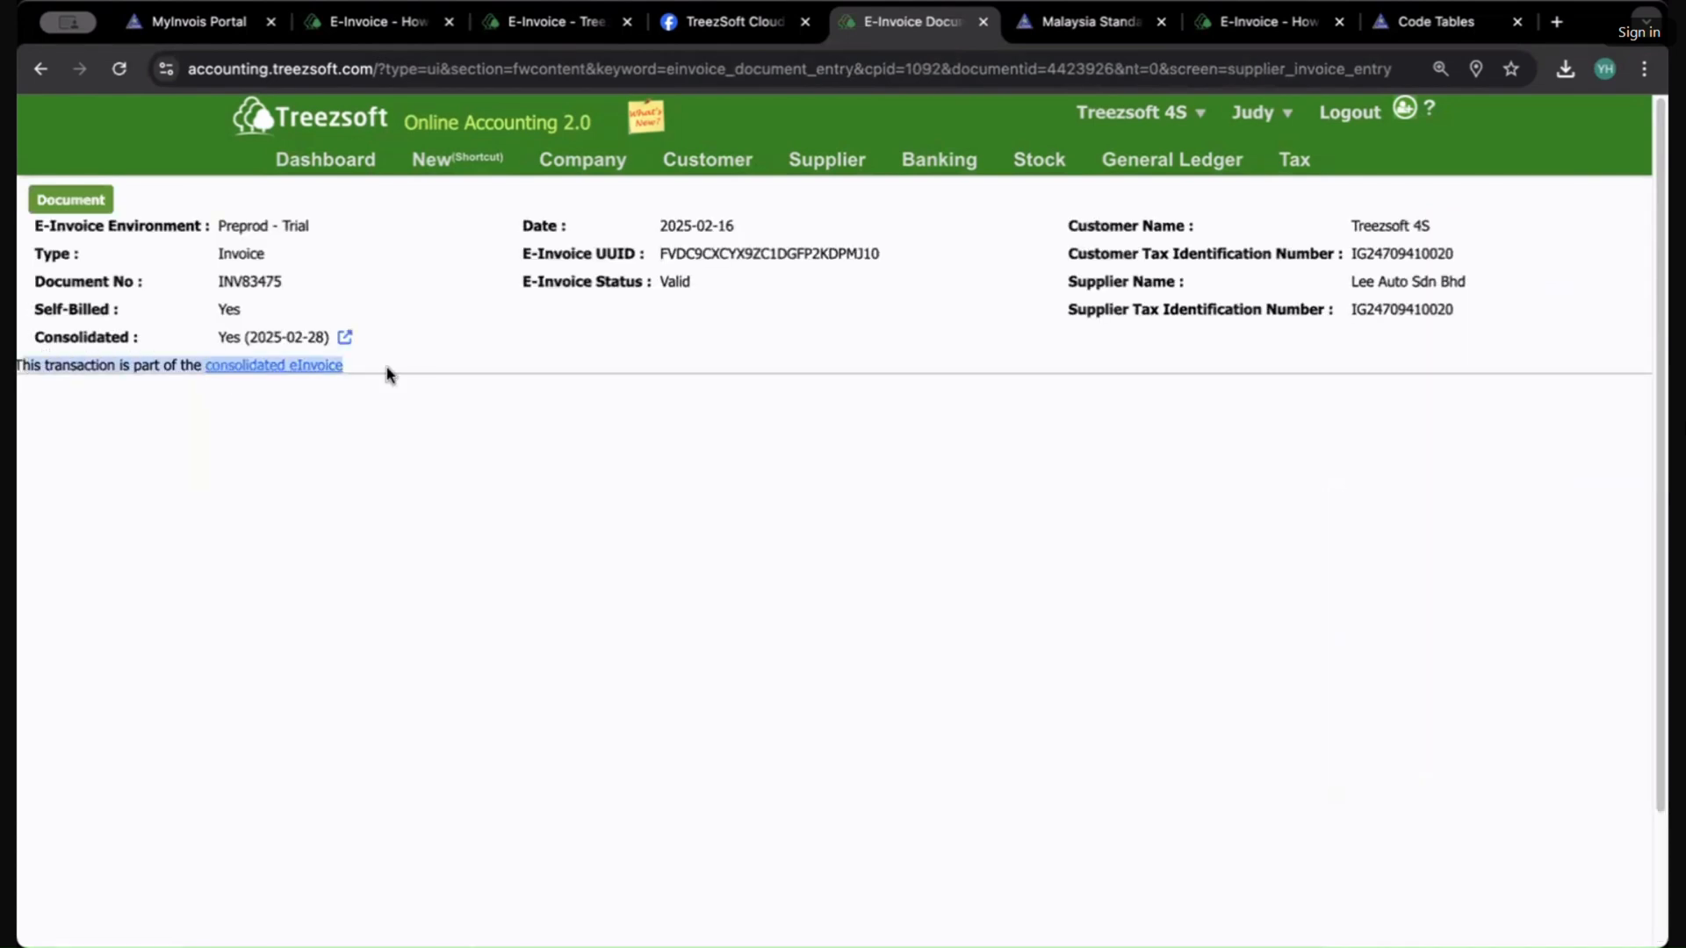
click(378, 376)
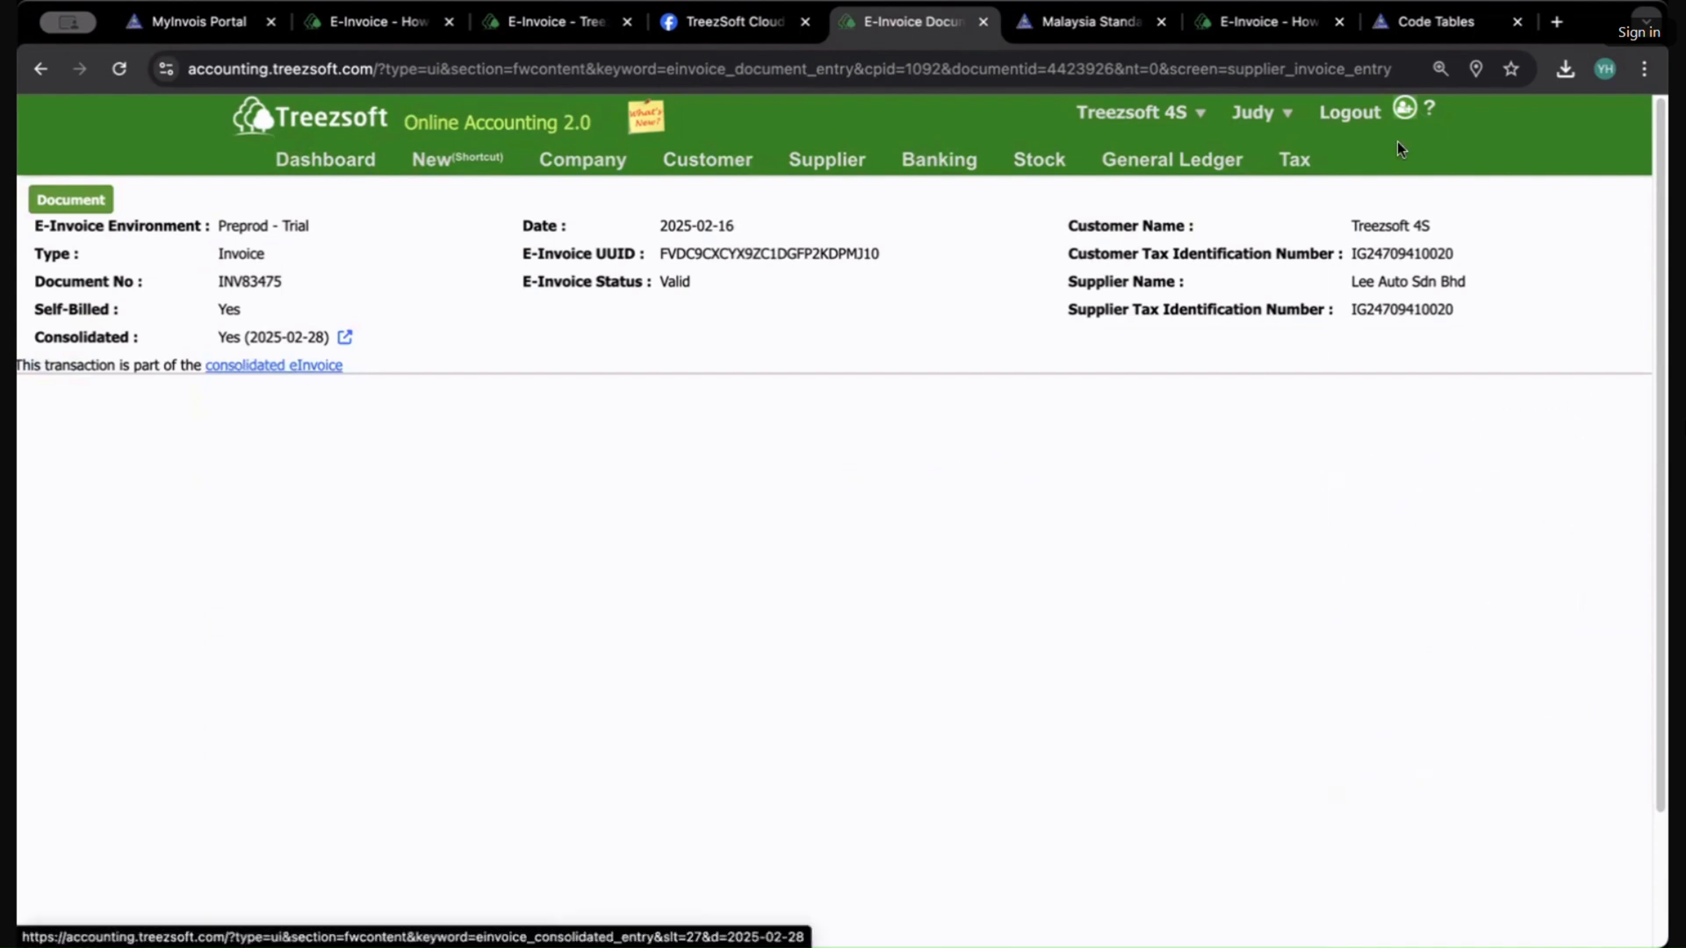
Step: Open E-Invoice Consolidated under Tax and select the March 2025 consolidated eInvoice row
mouse_move(1290, 163)
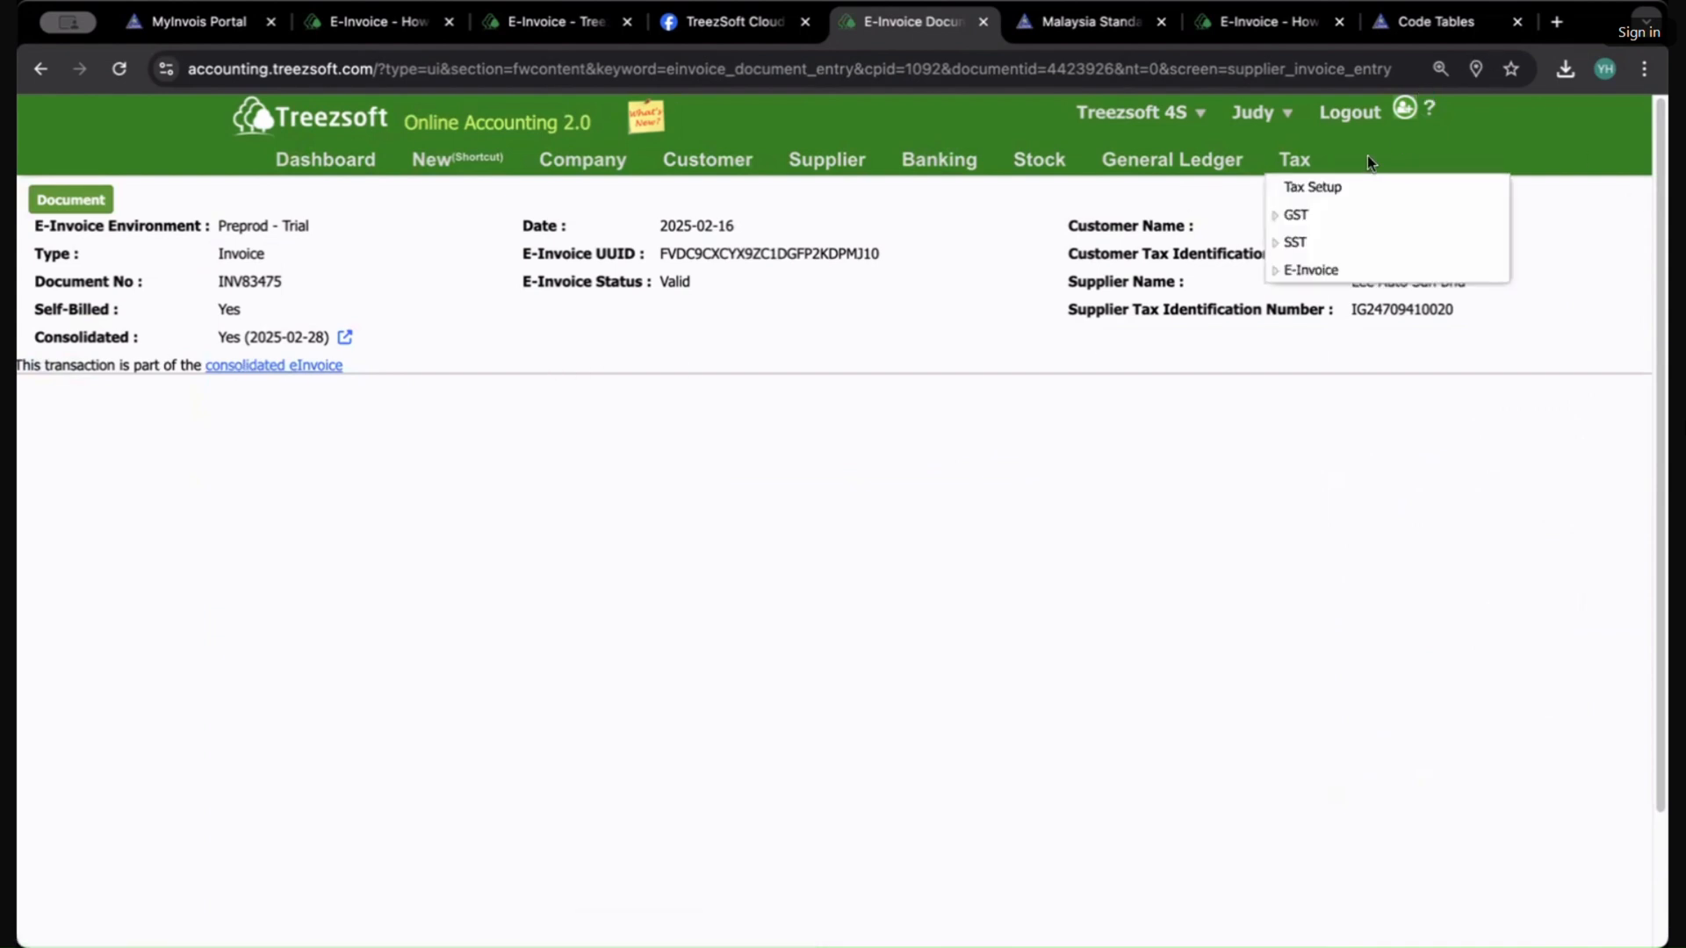
click(1303, 269)
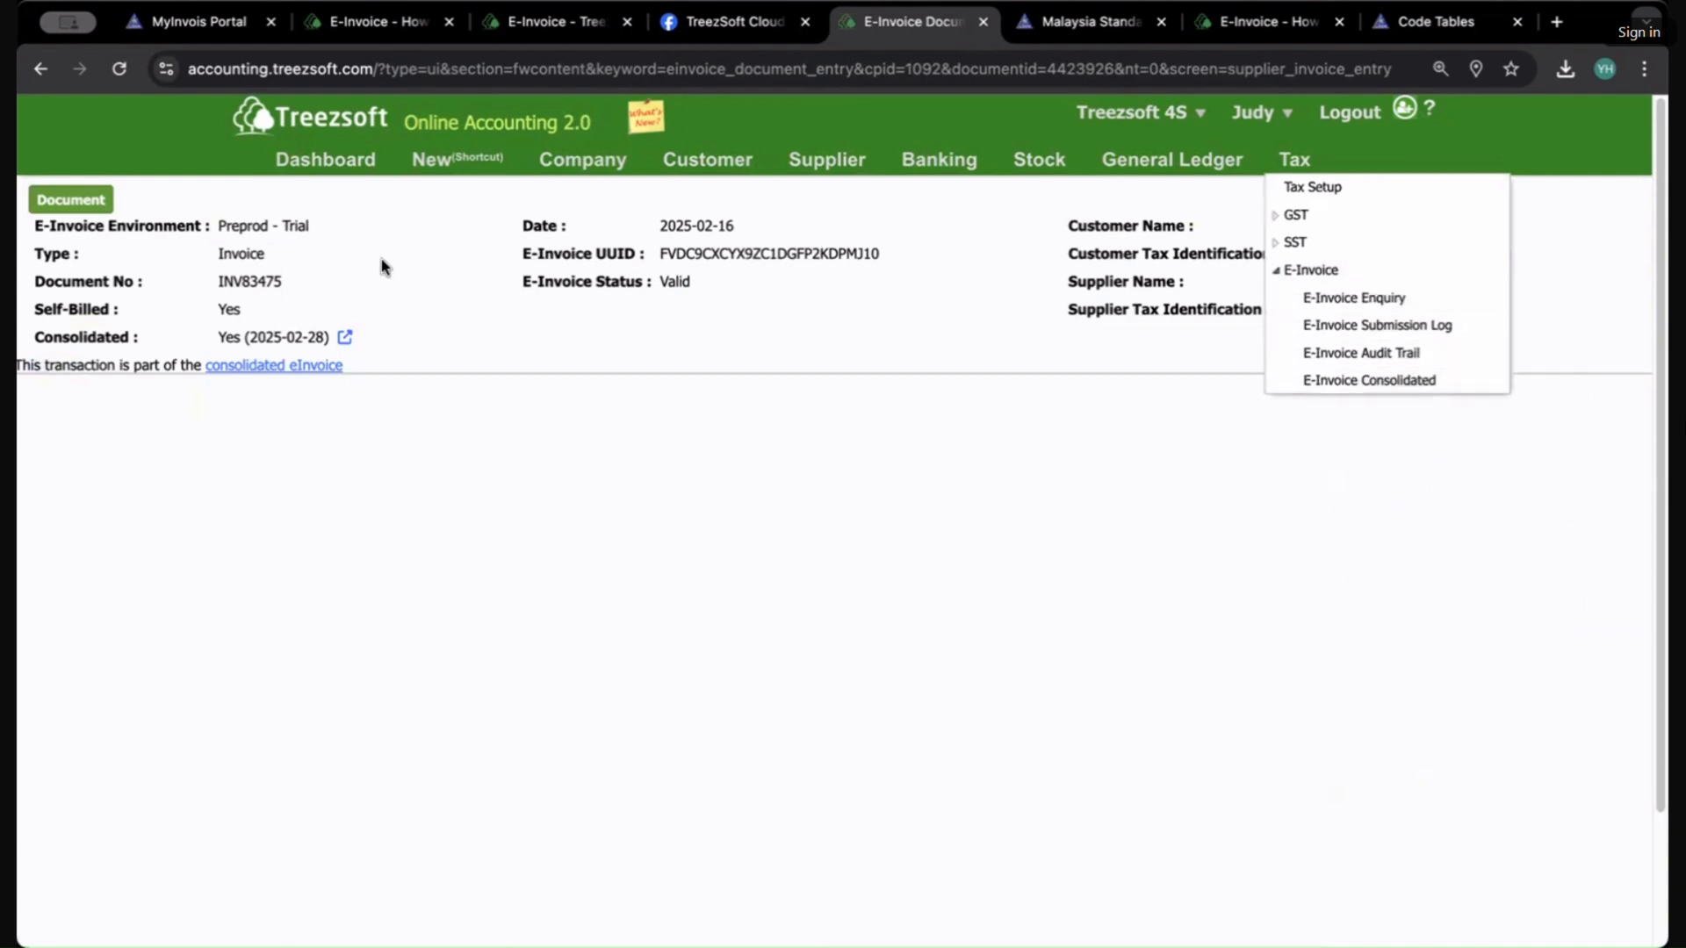
click(1361, 381)
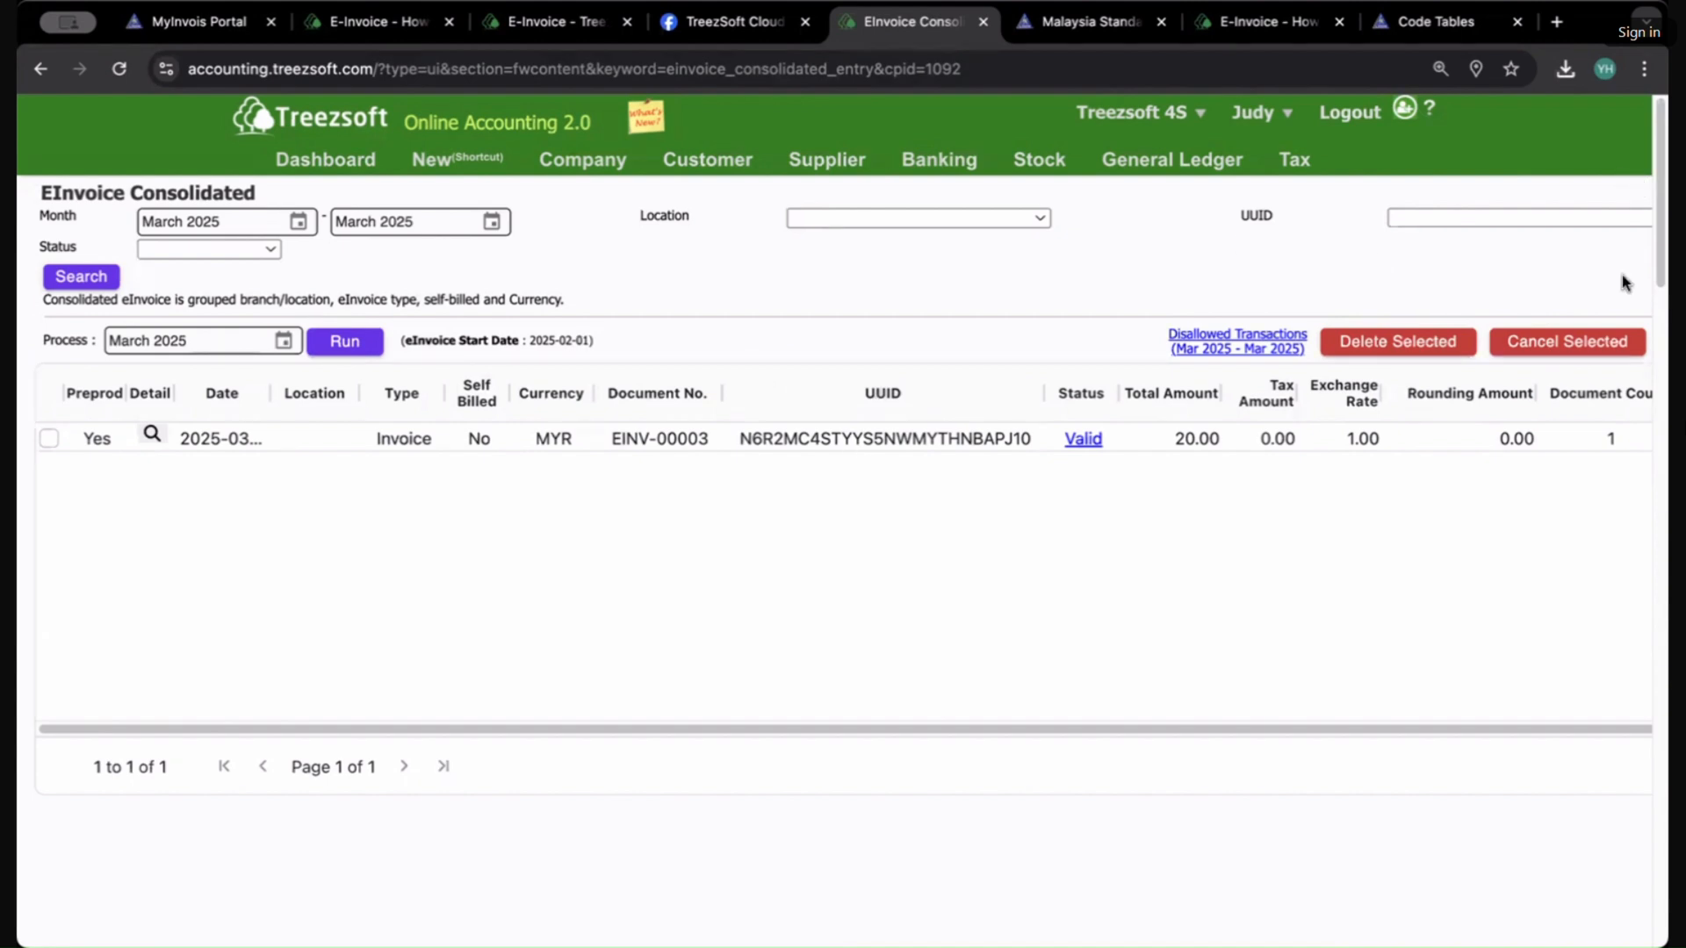
click(77, 430)
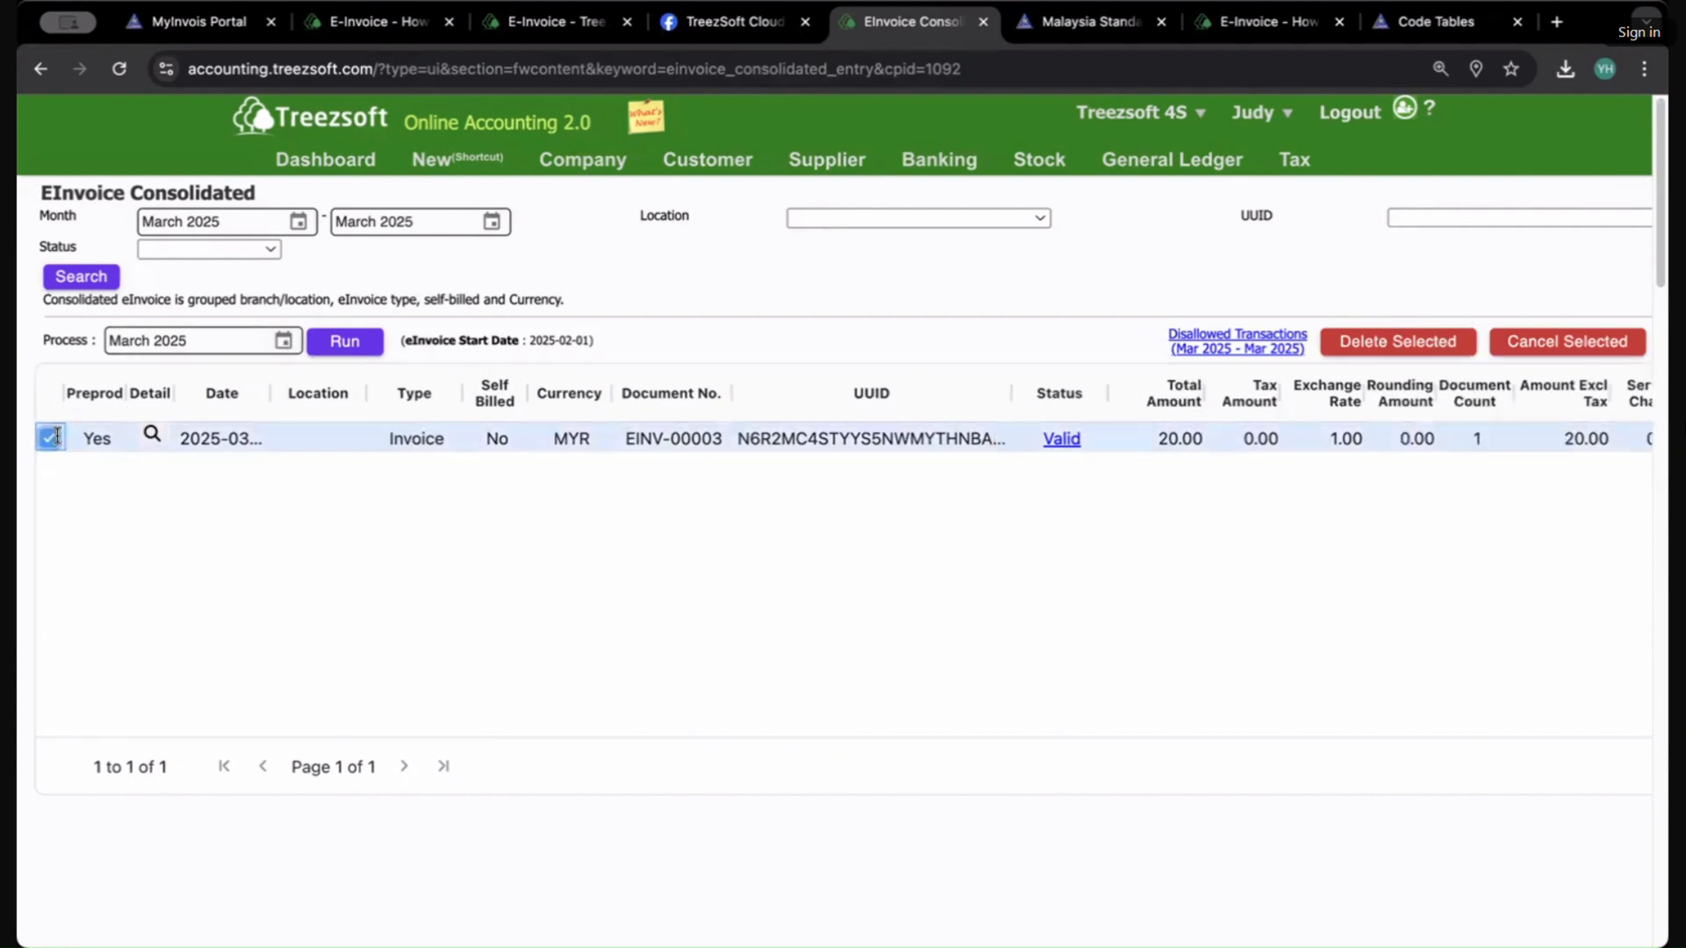
click(283, 340)
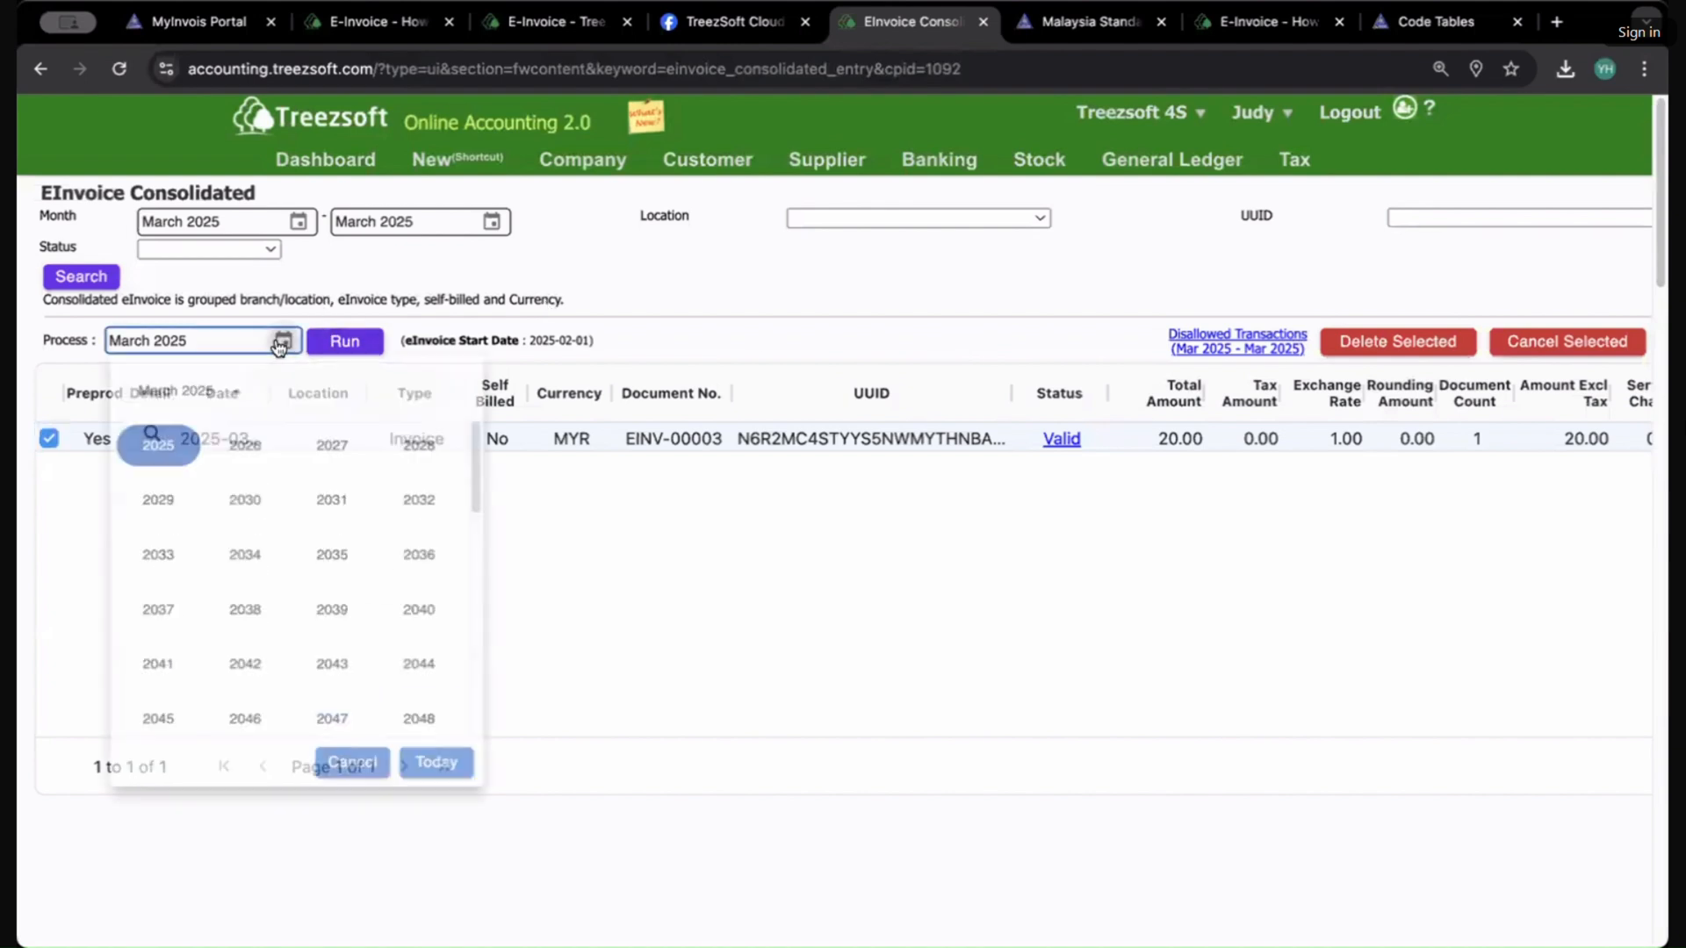
Step: Start a new sales invoice from the sales invoice list and select the customer
click(692, 153)
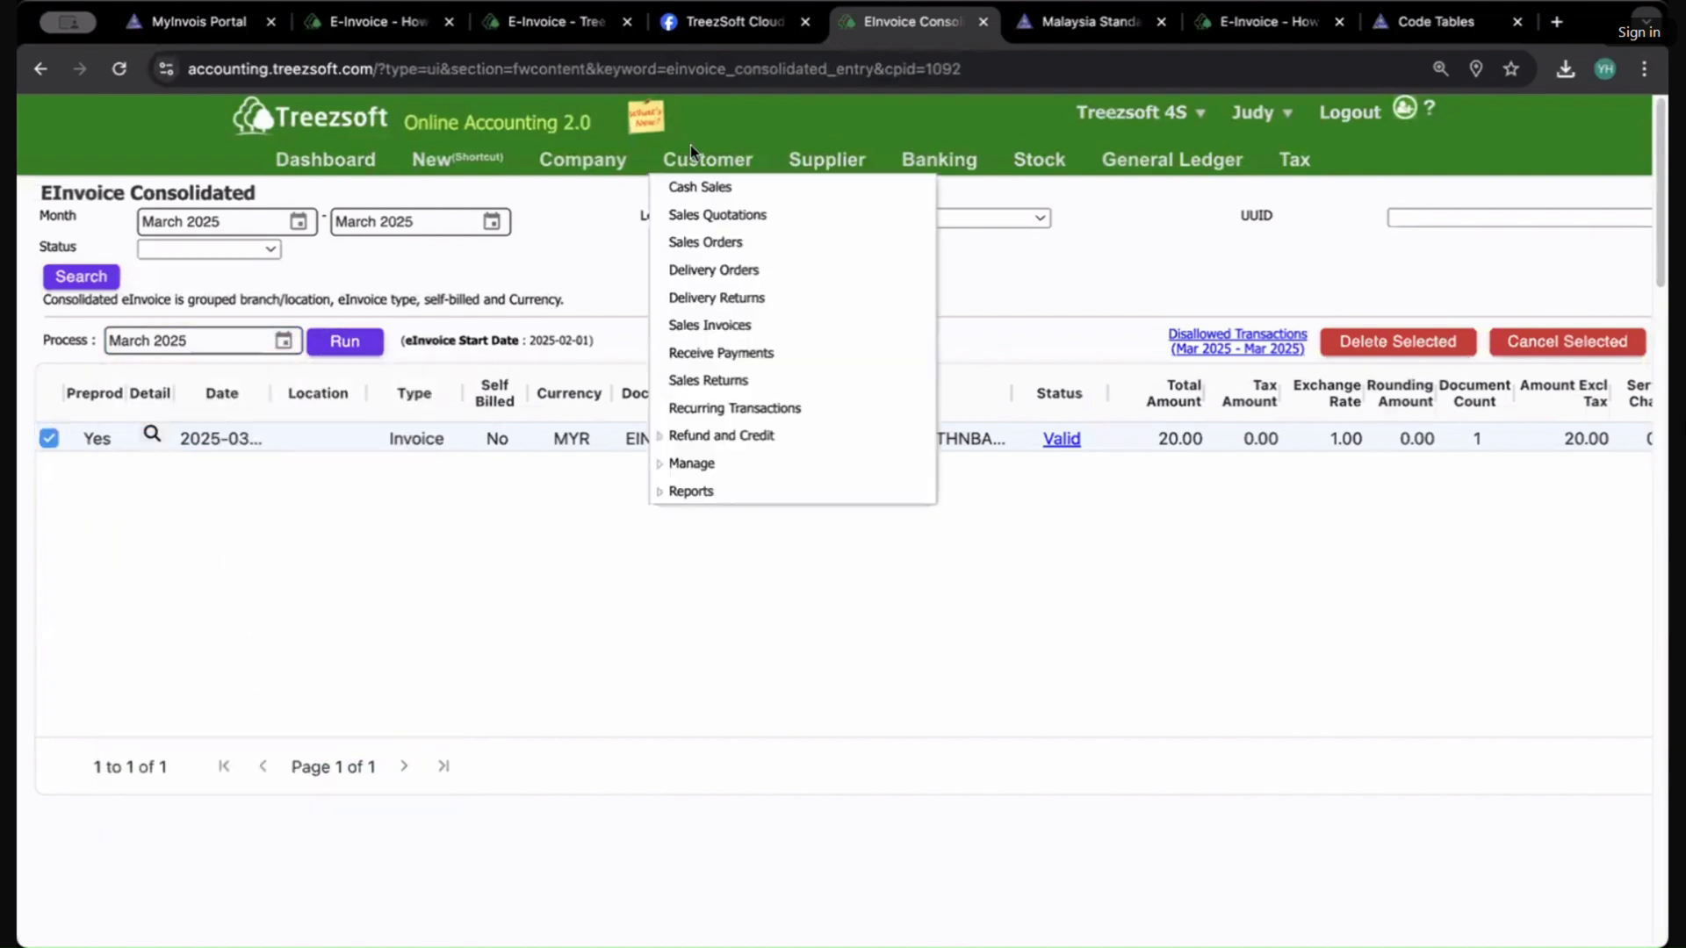
click(698, 462)
click(698, 325)
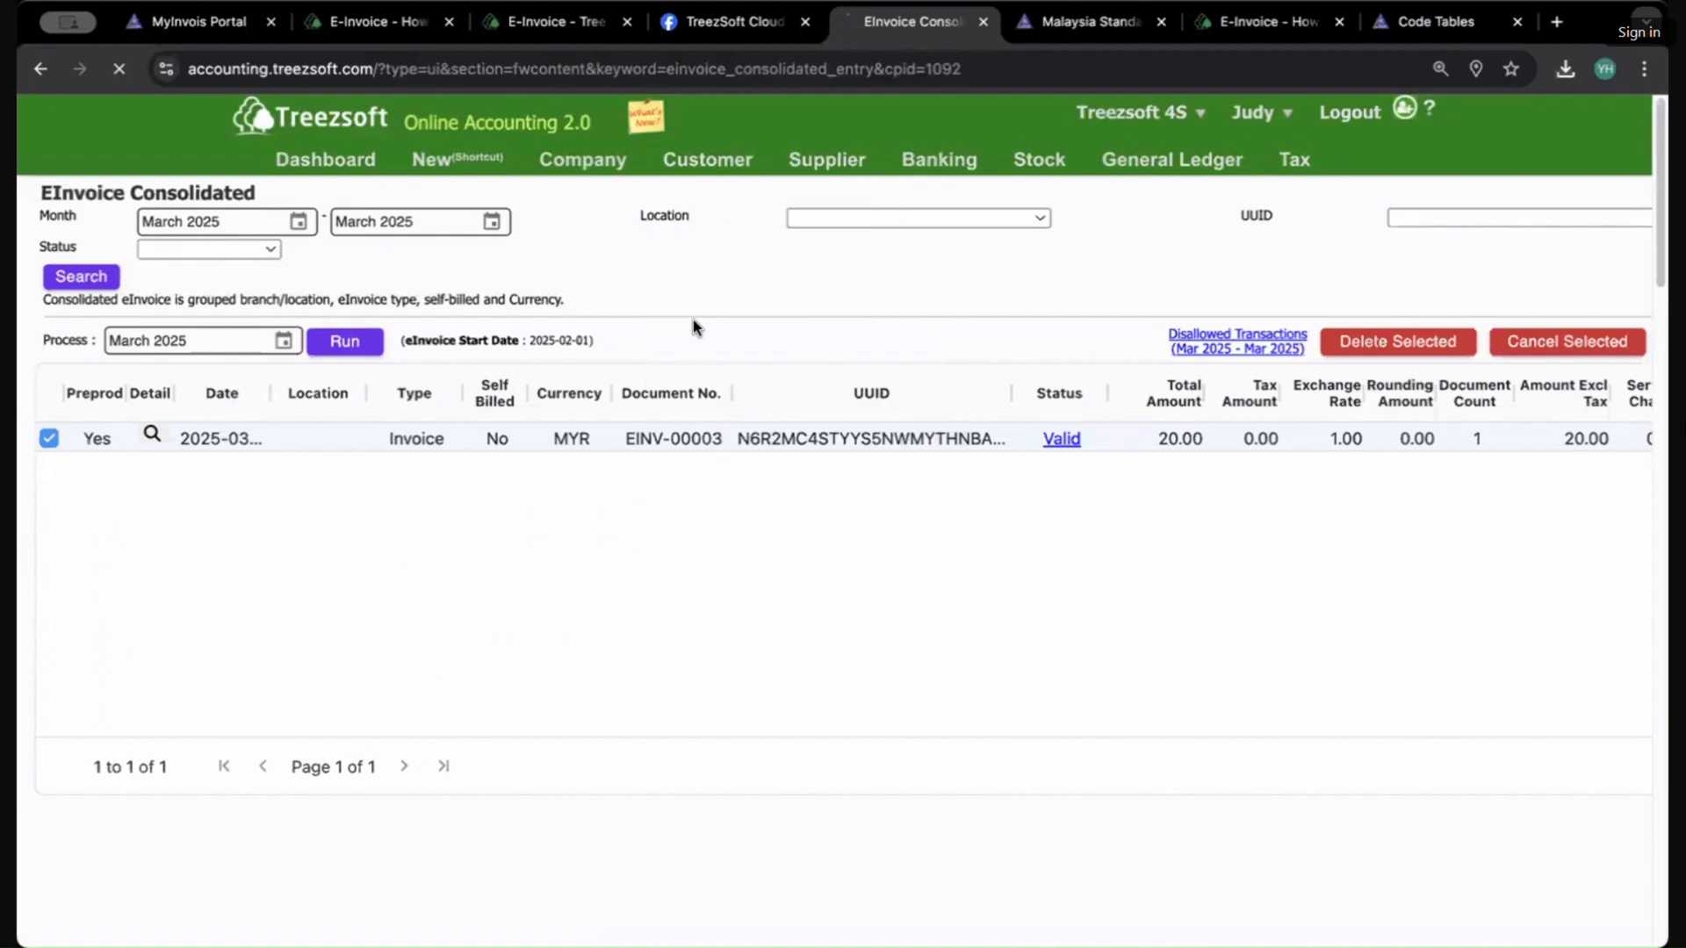
click(1001, 883)
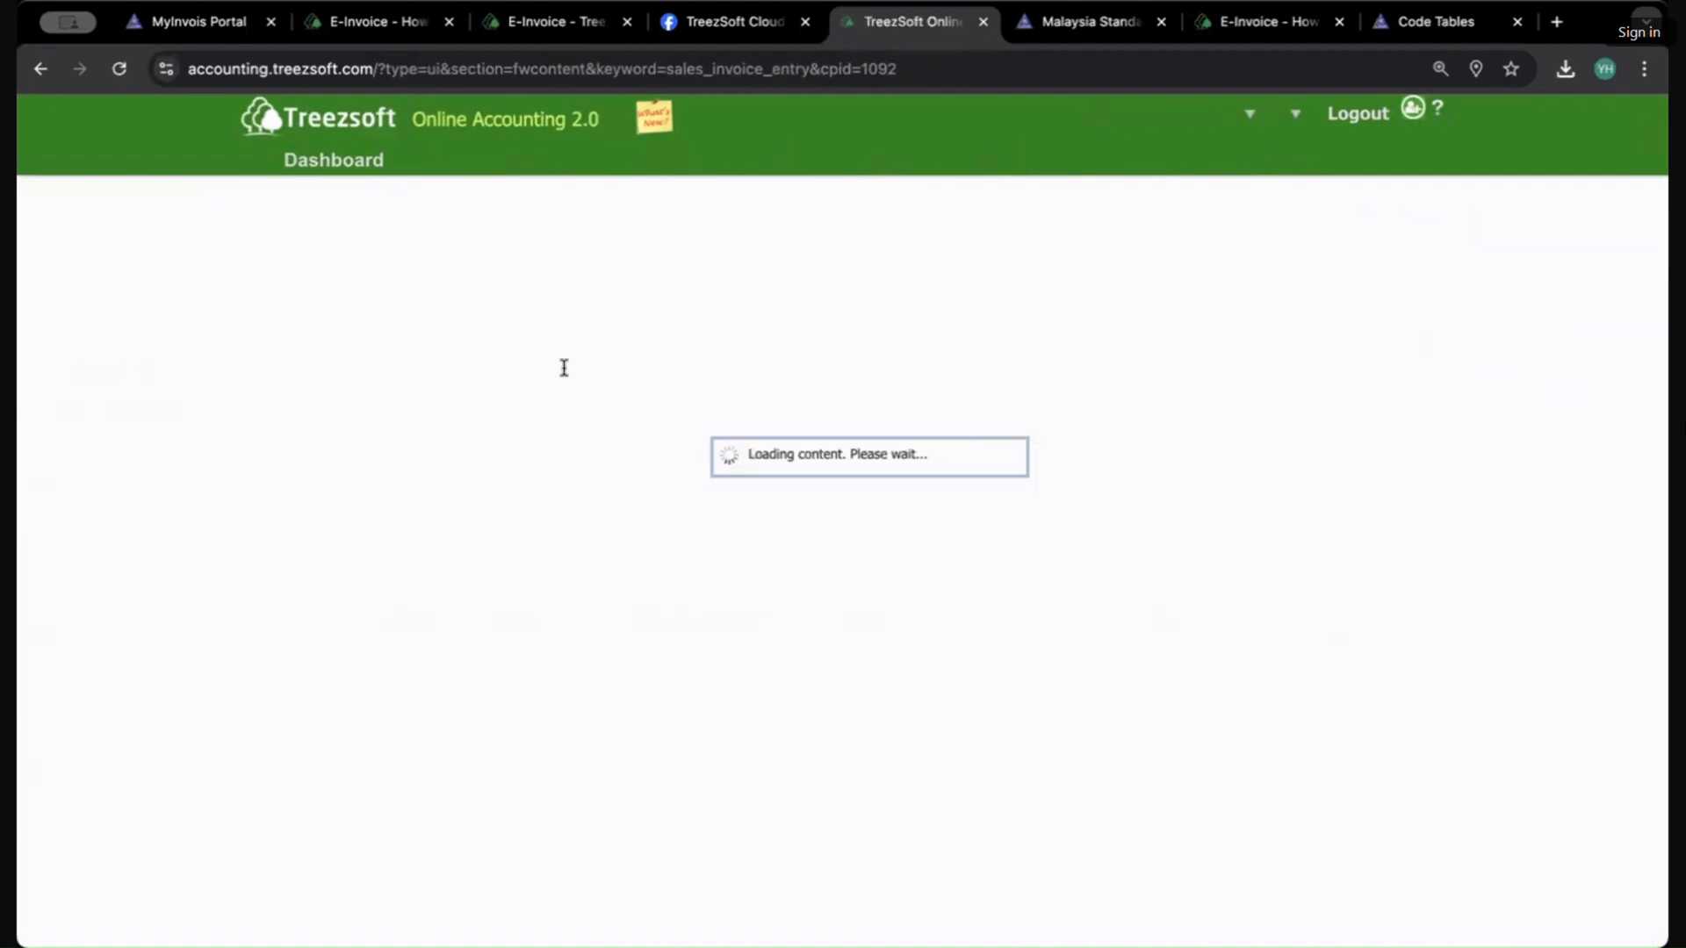
click(415, 280)
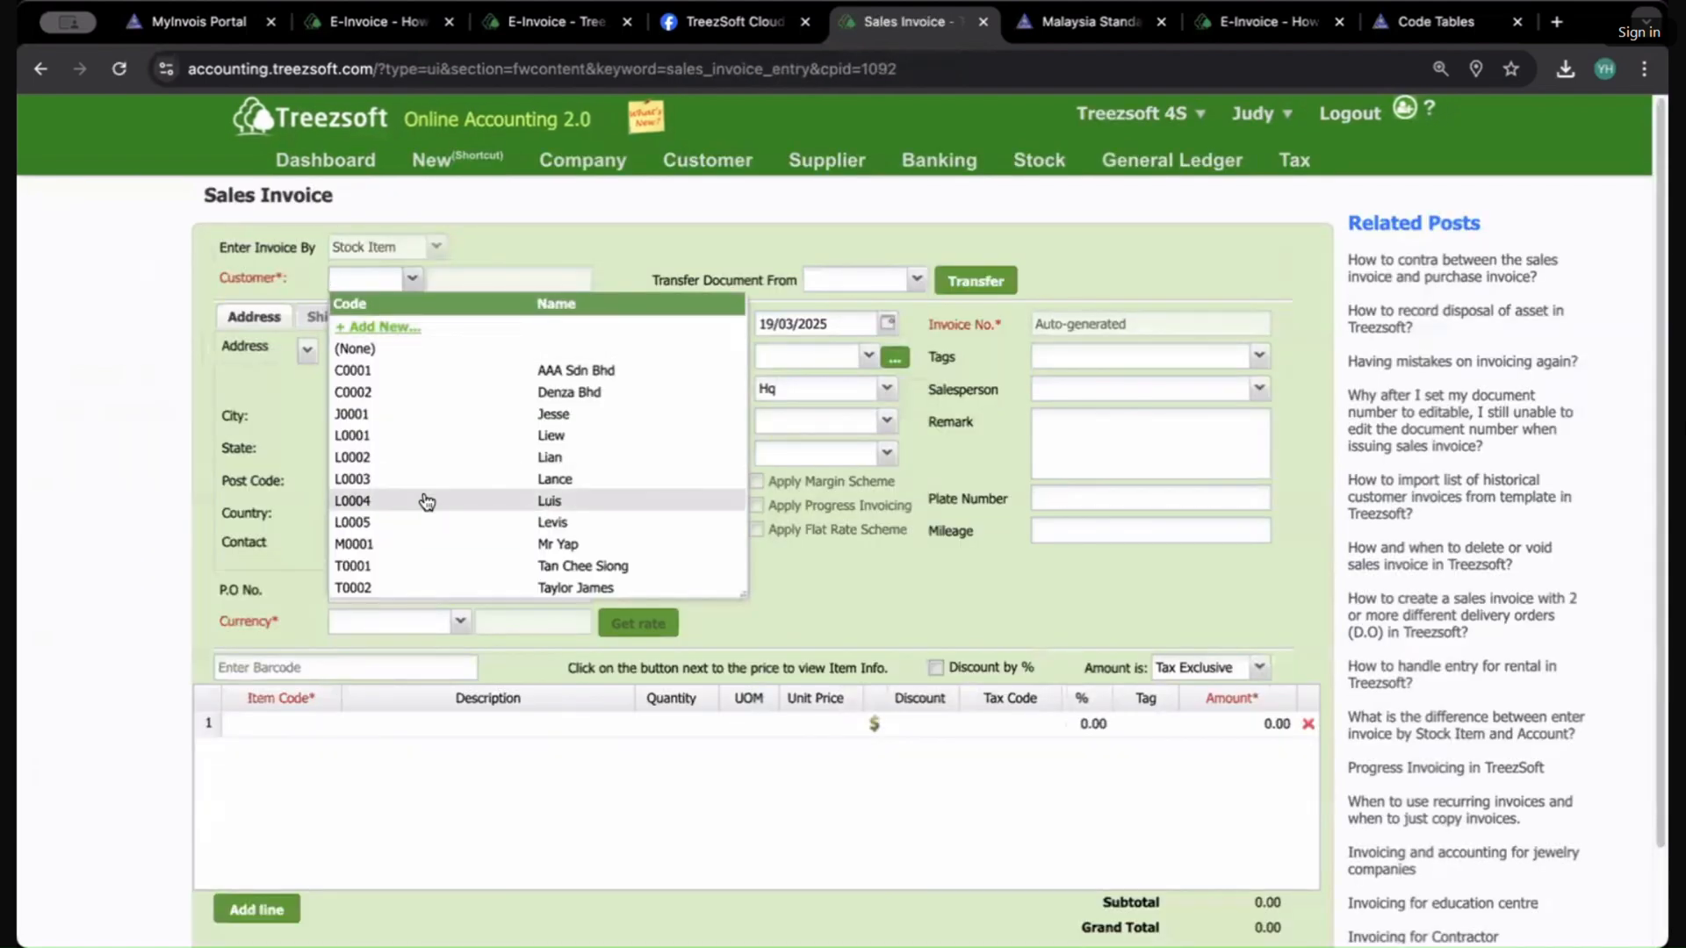
click(458, 416)
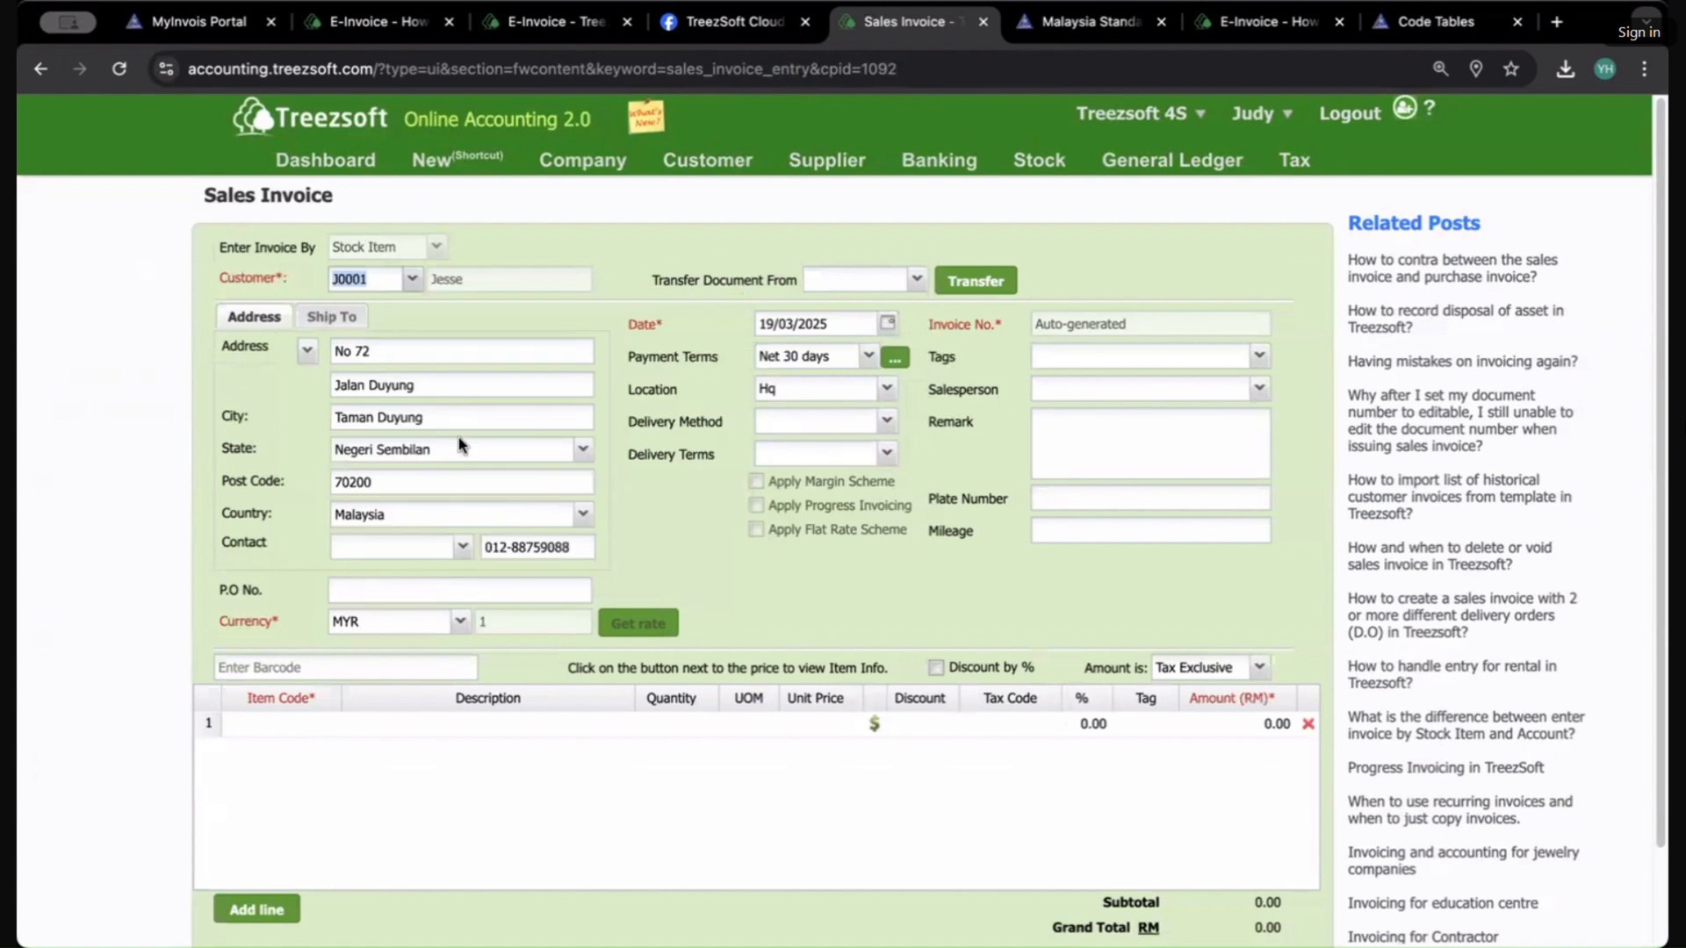
Step: Add an invoice line for item S0003 Insurance Claim with an amount of 555
click(276, 724)
click(329, 725)
scroll(369, 632, down, 3)
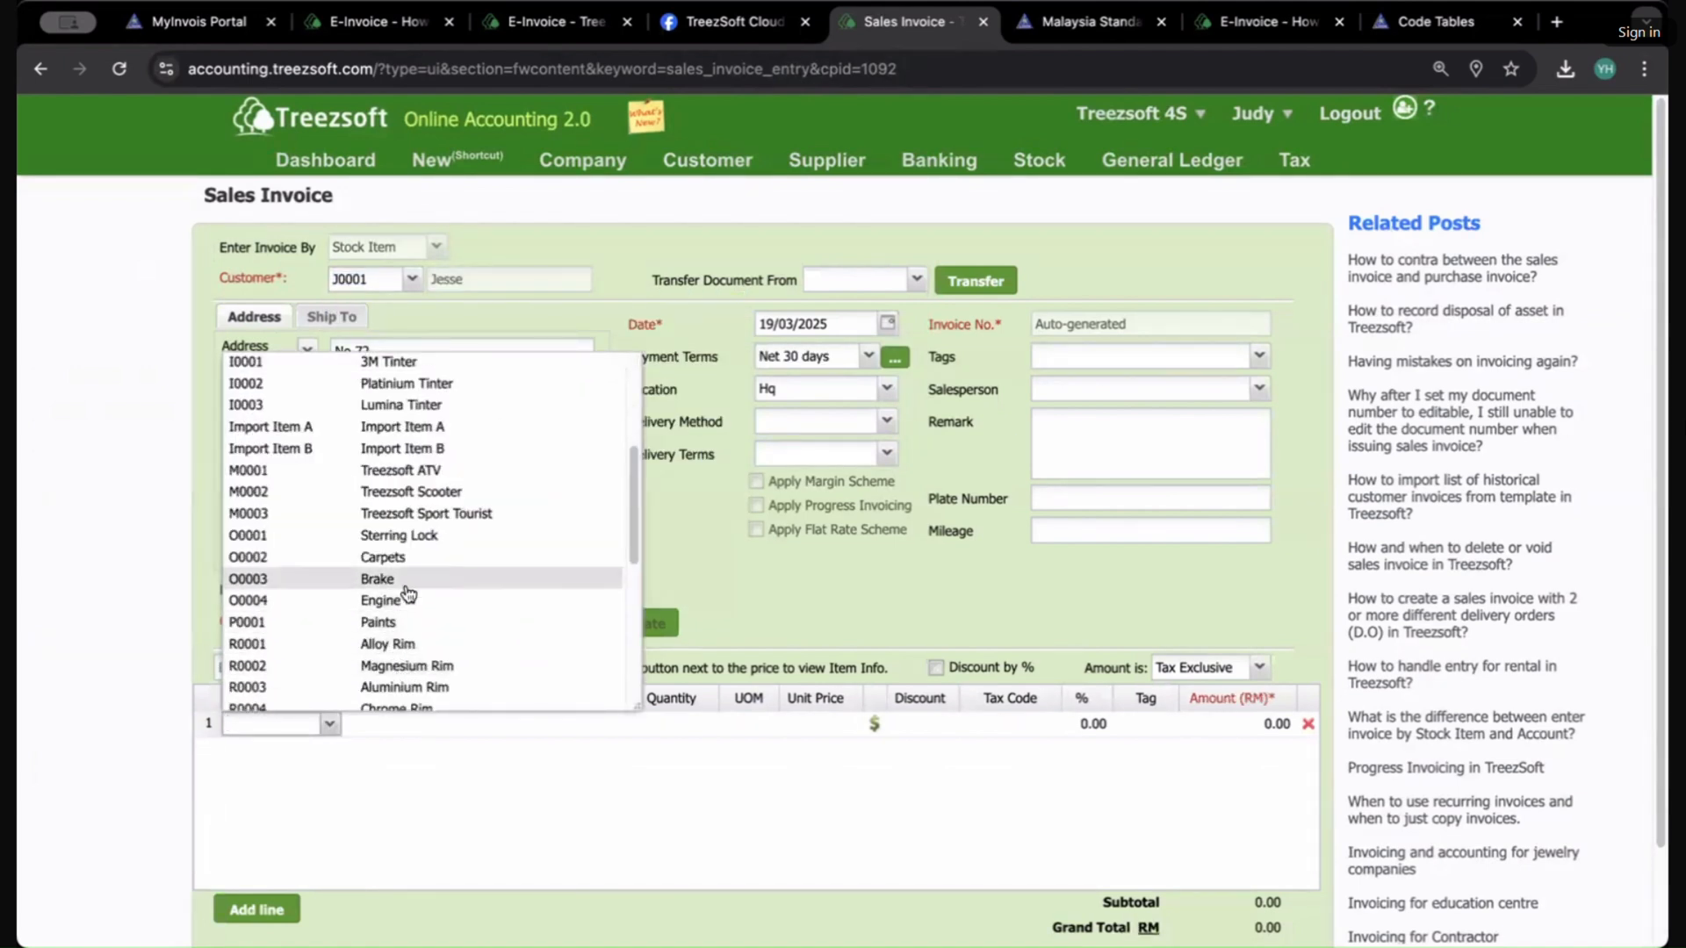
scroll(413, 627, down, 3)
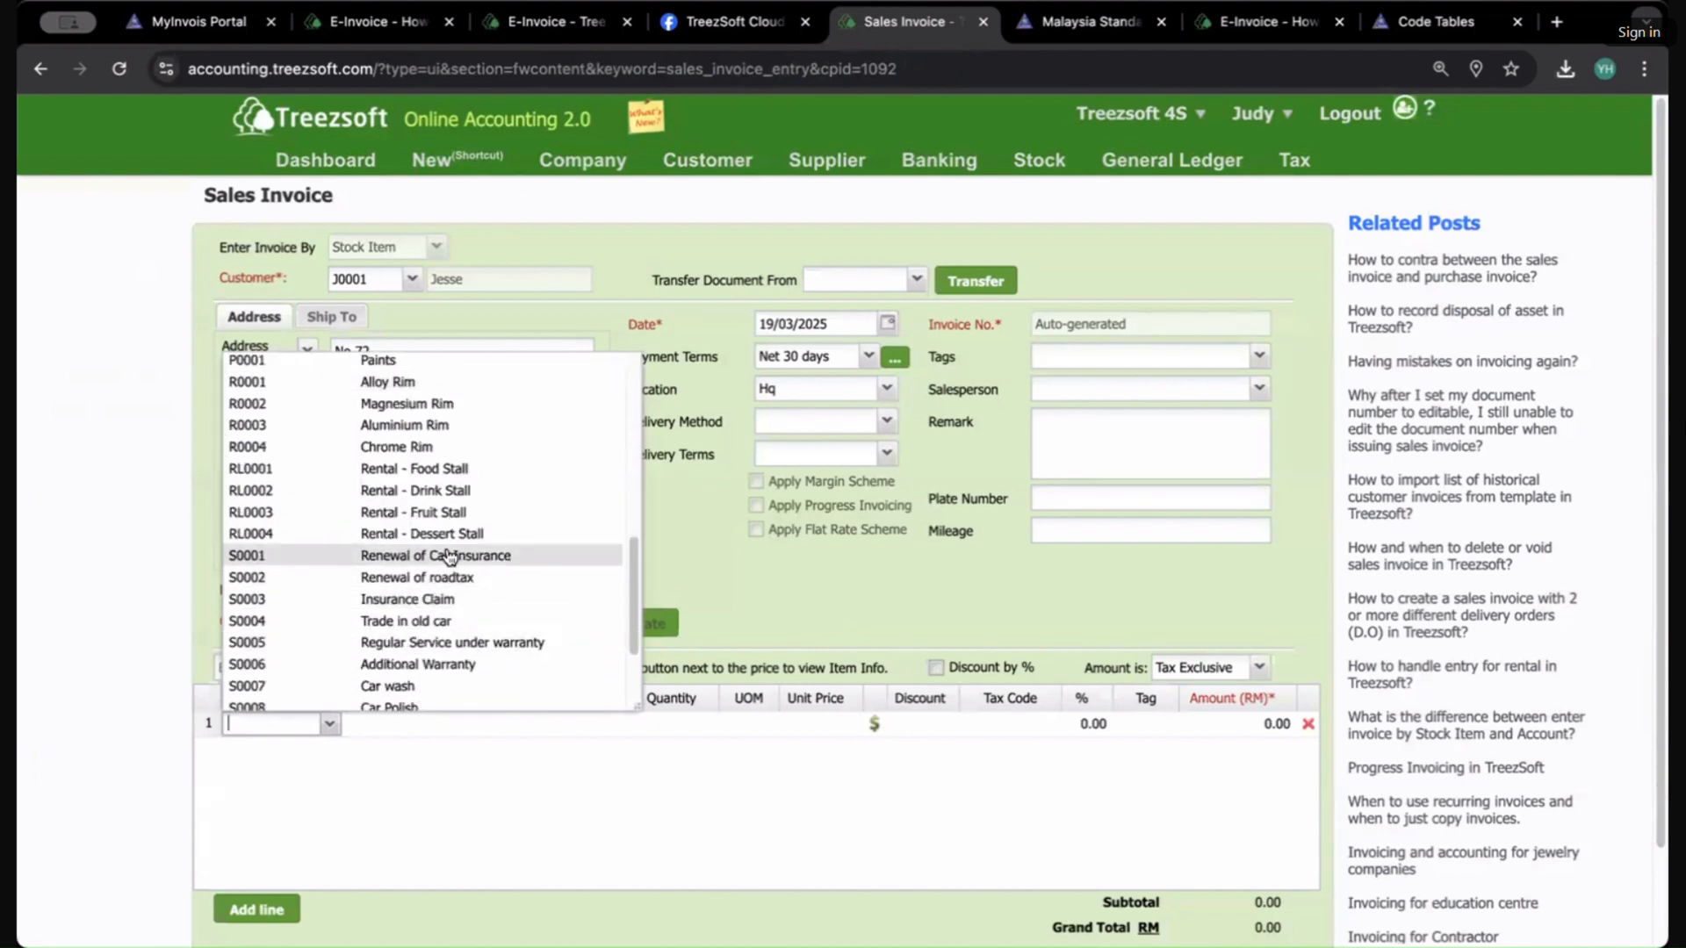
click(439, 600)
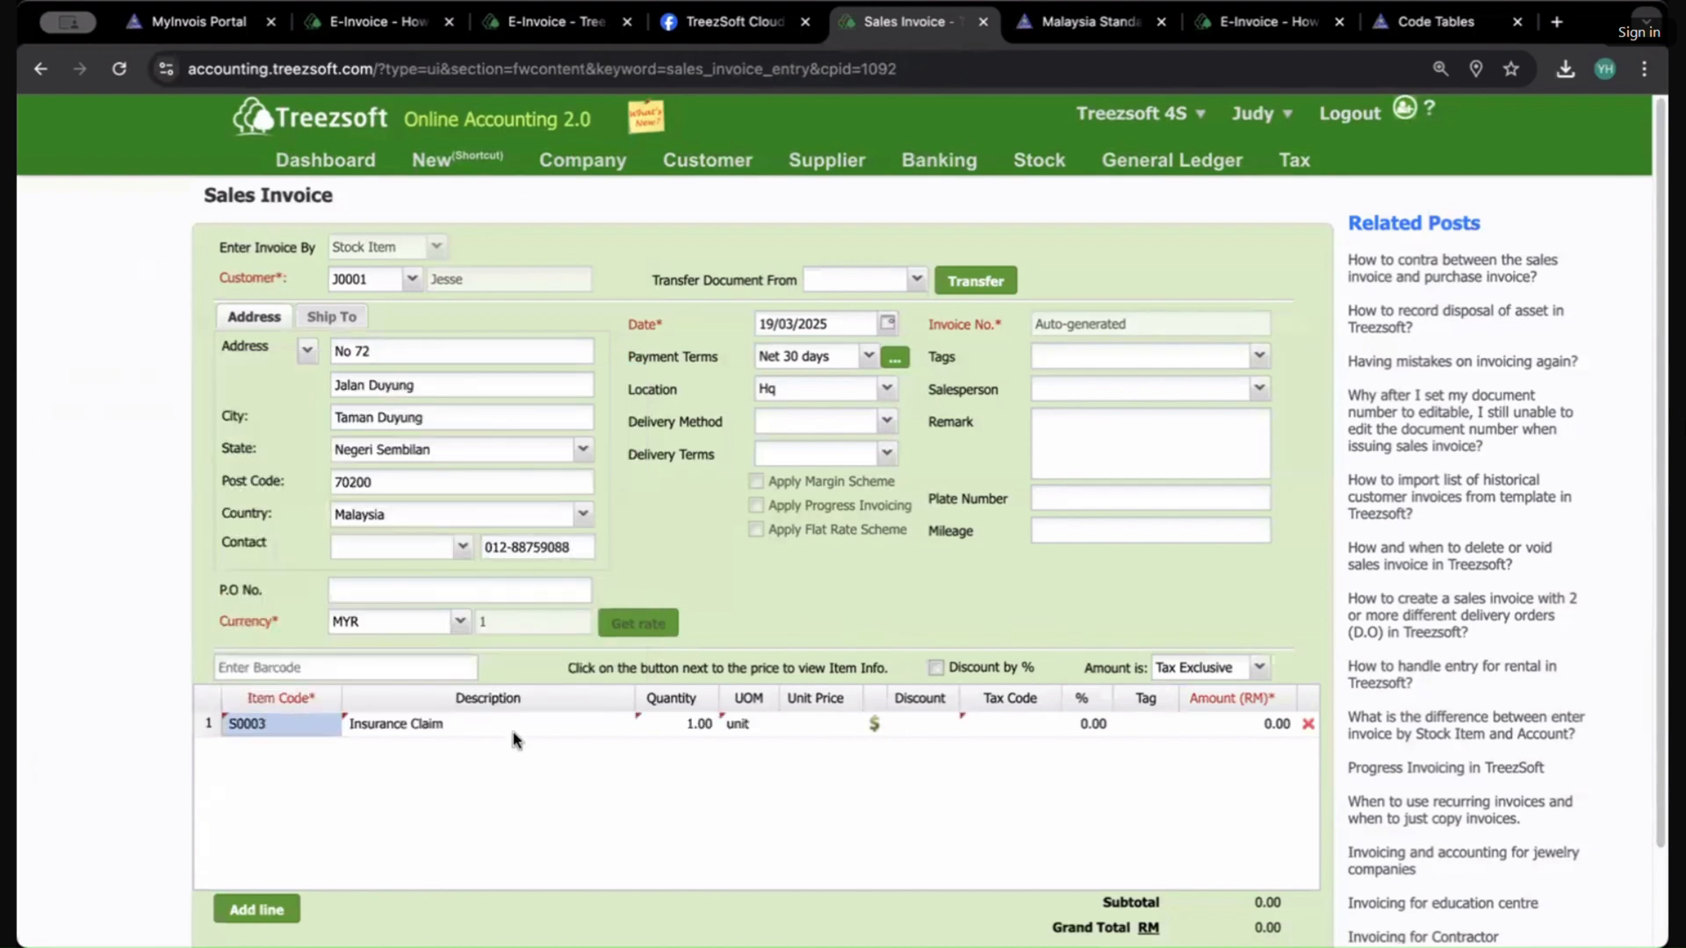
click(1224, 723)
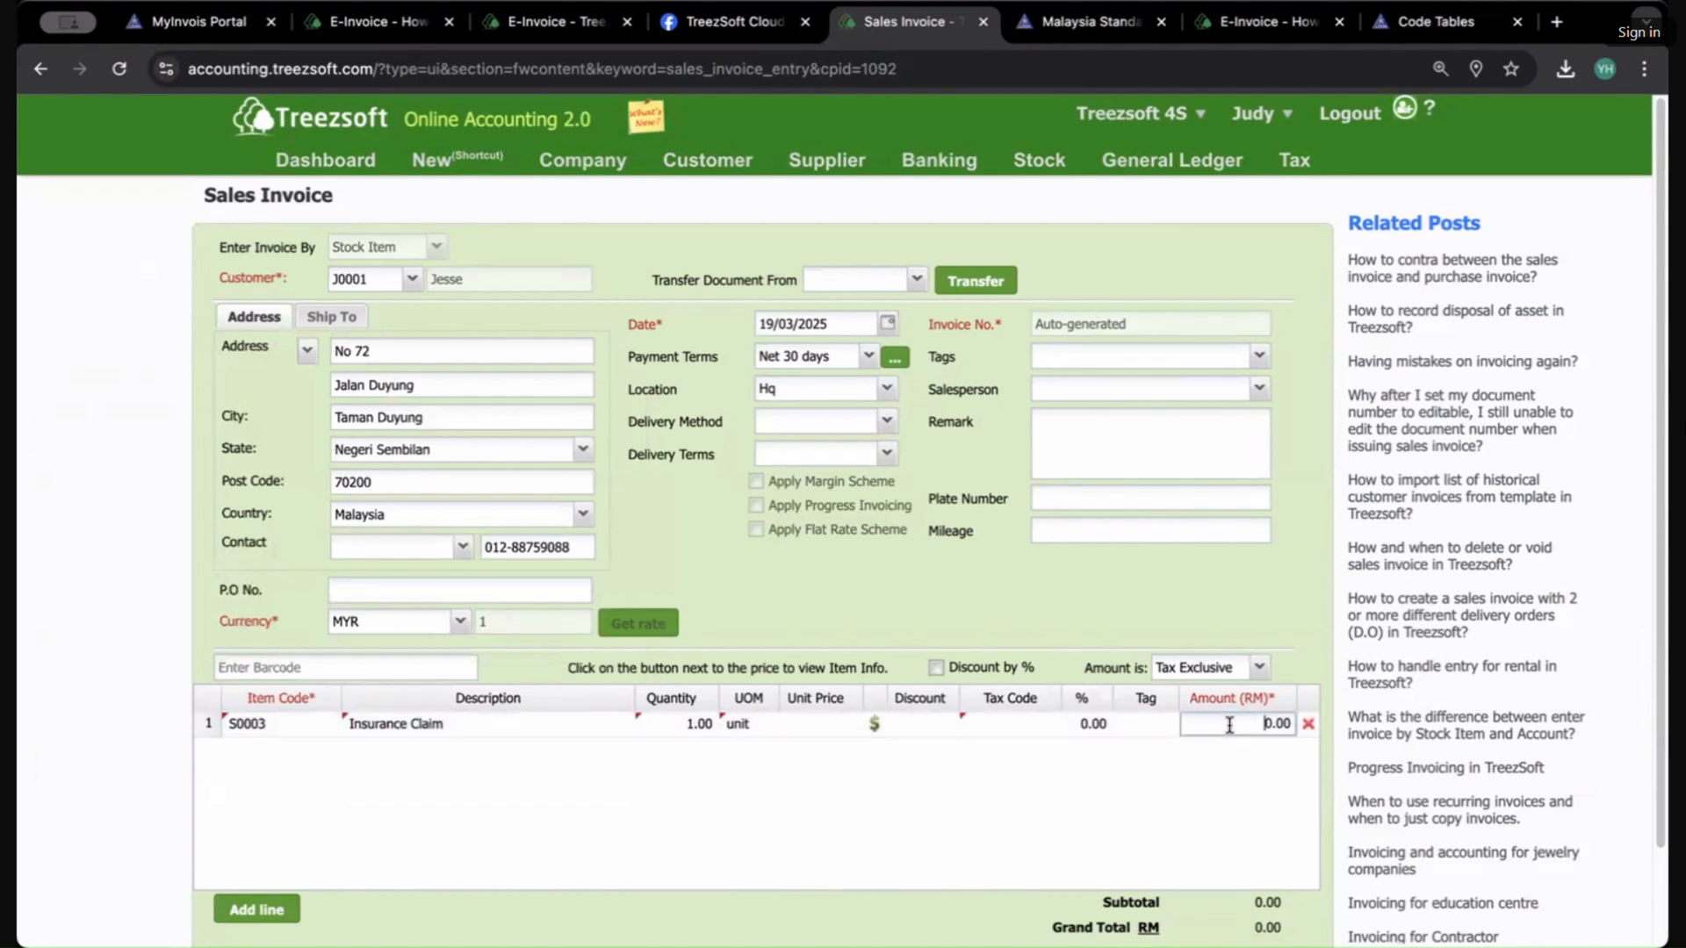
text(555)
key(Return)
Step: Remove the empty second line and save the sales invoice, accepting the negative stock balance
scroll(1290, 753, down, 2)
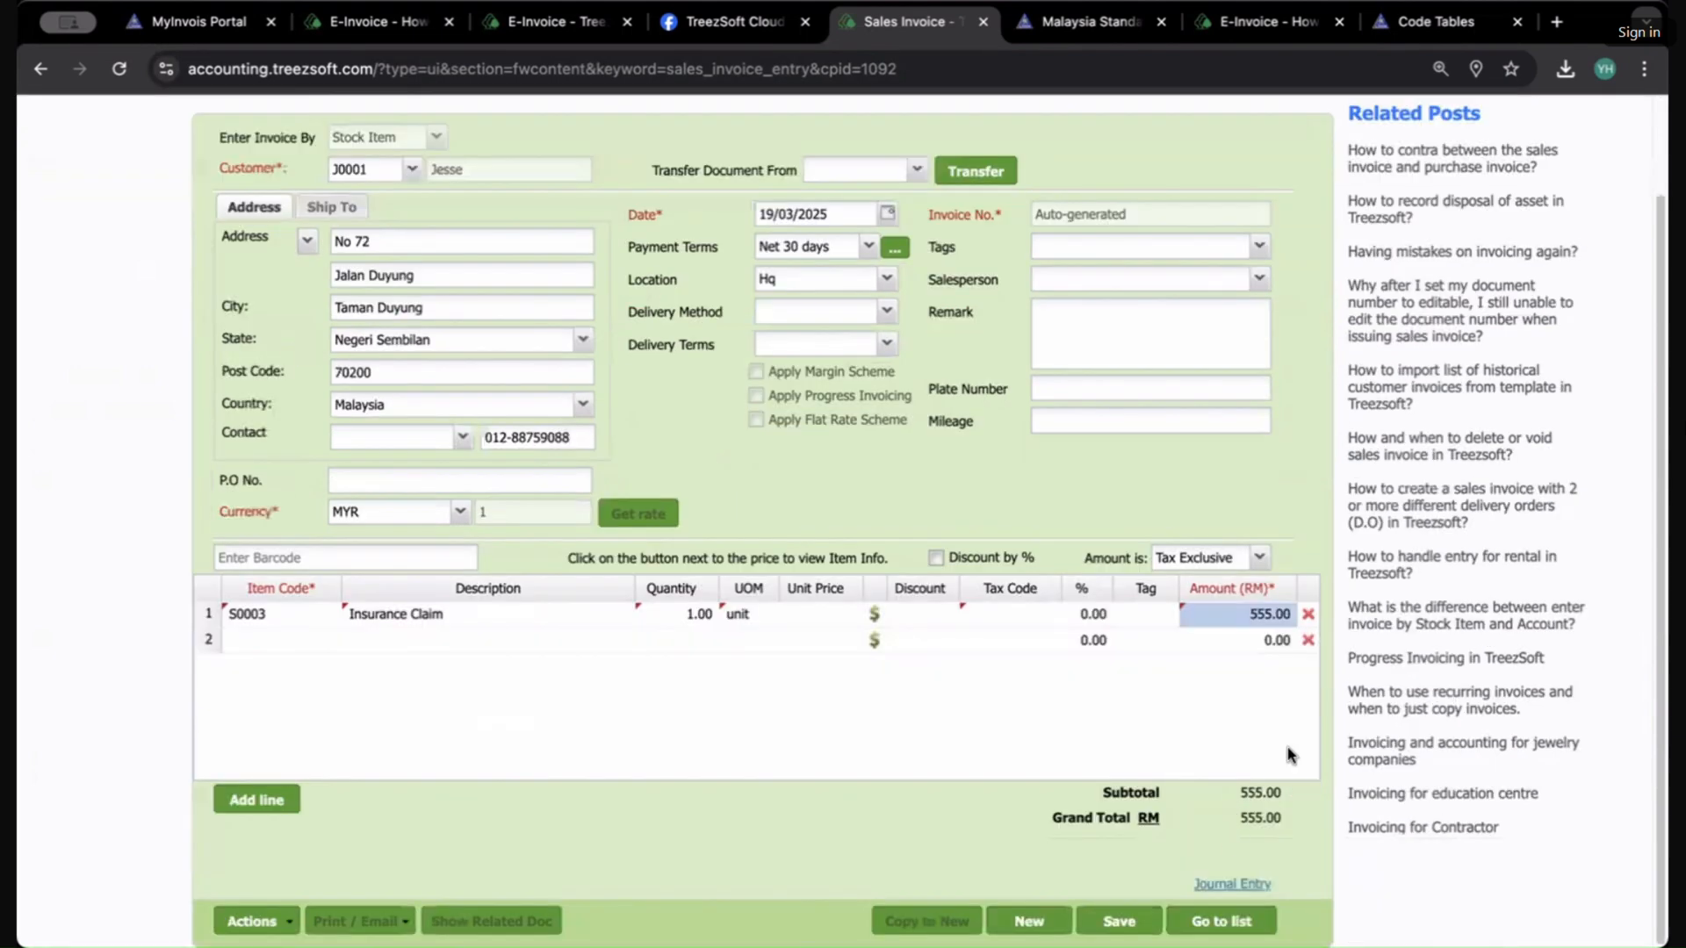
click(1308, 640)
click(1144, 920)
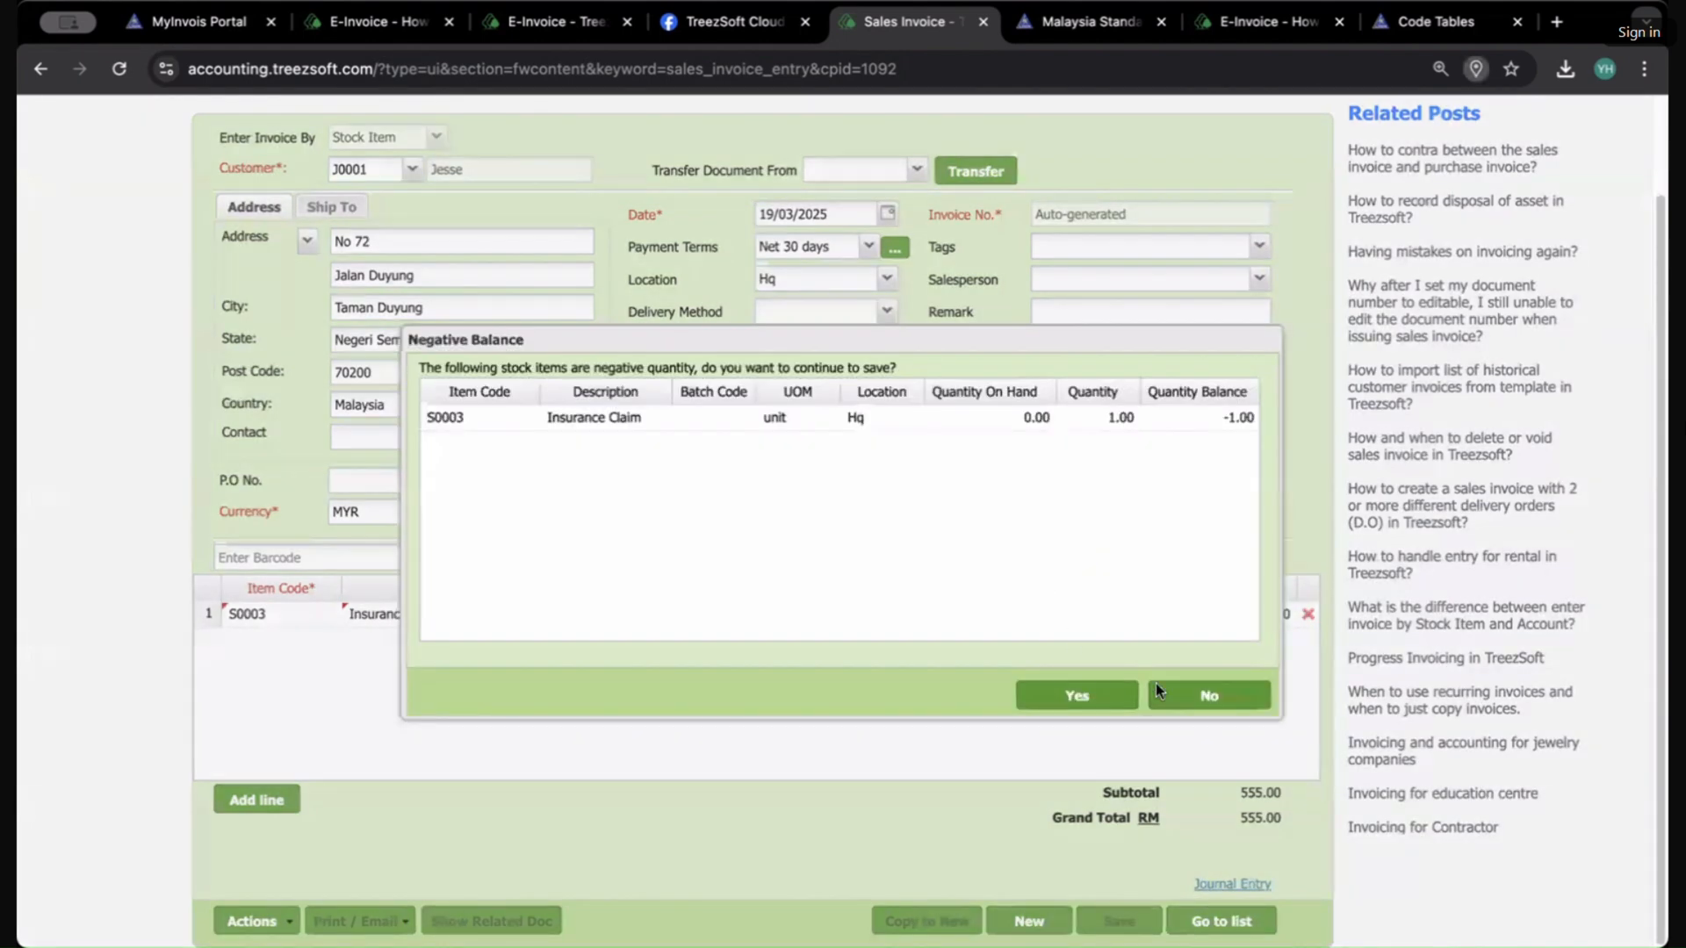
click(1098, 702)
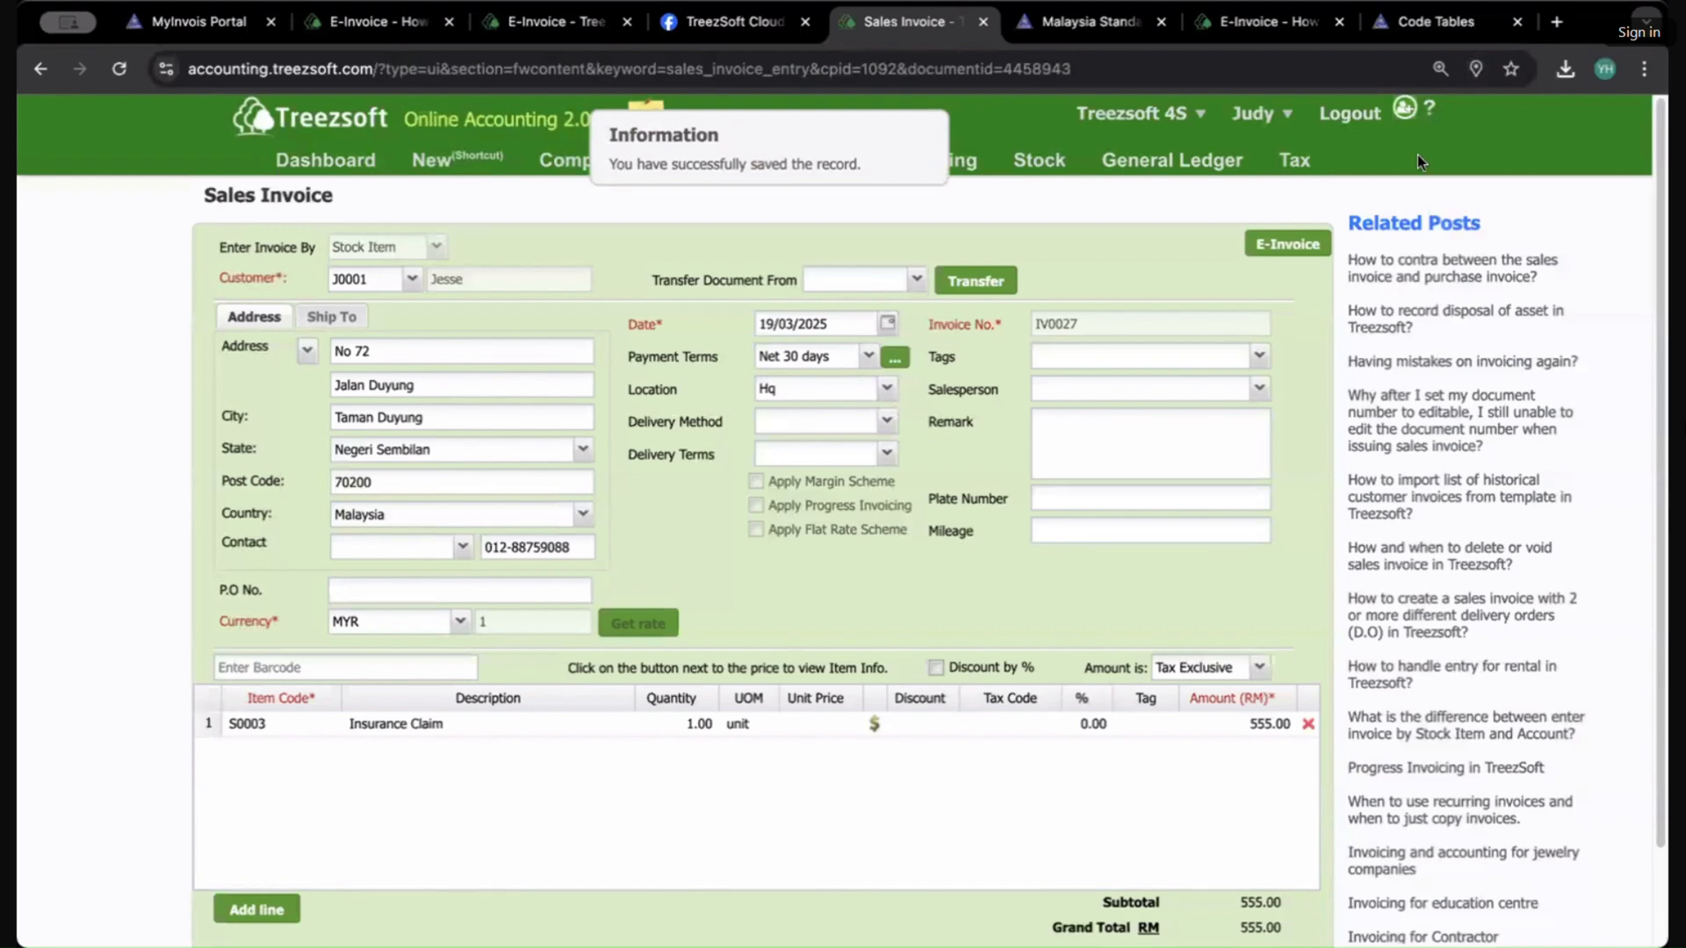
Step: Open E-Invoice Consolidated and run the consolidation process for March 2025, confirming it
mouse_move(1417, 155)
click(1314, 381)
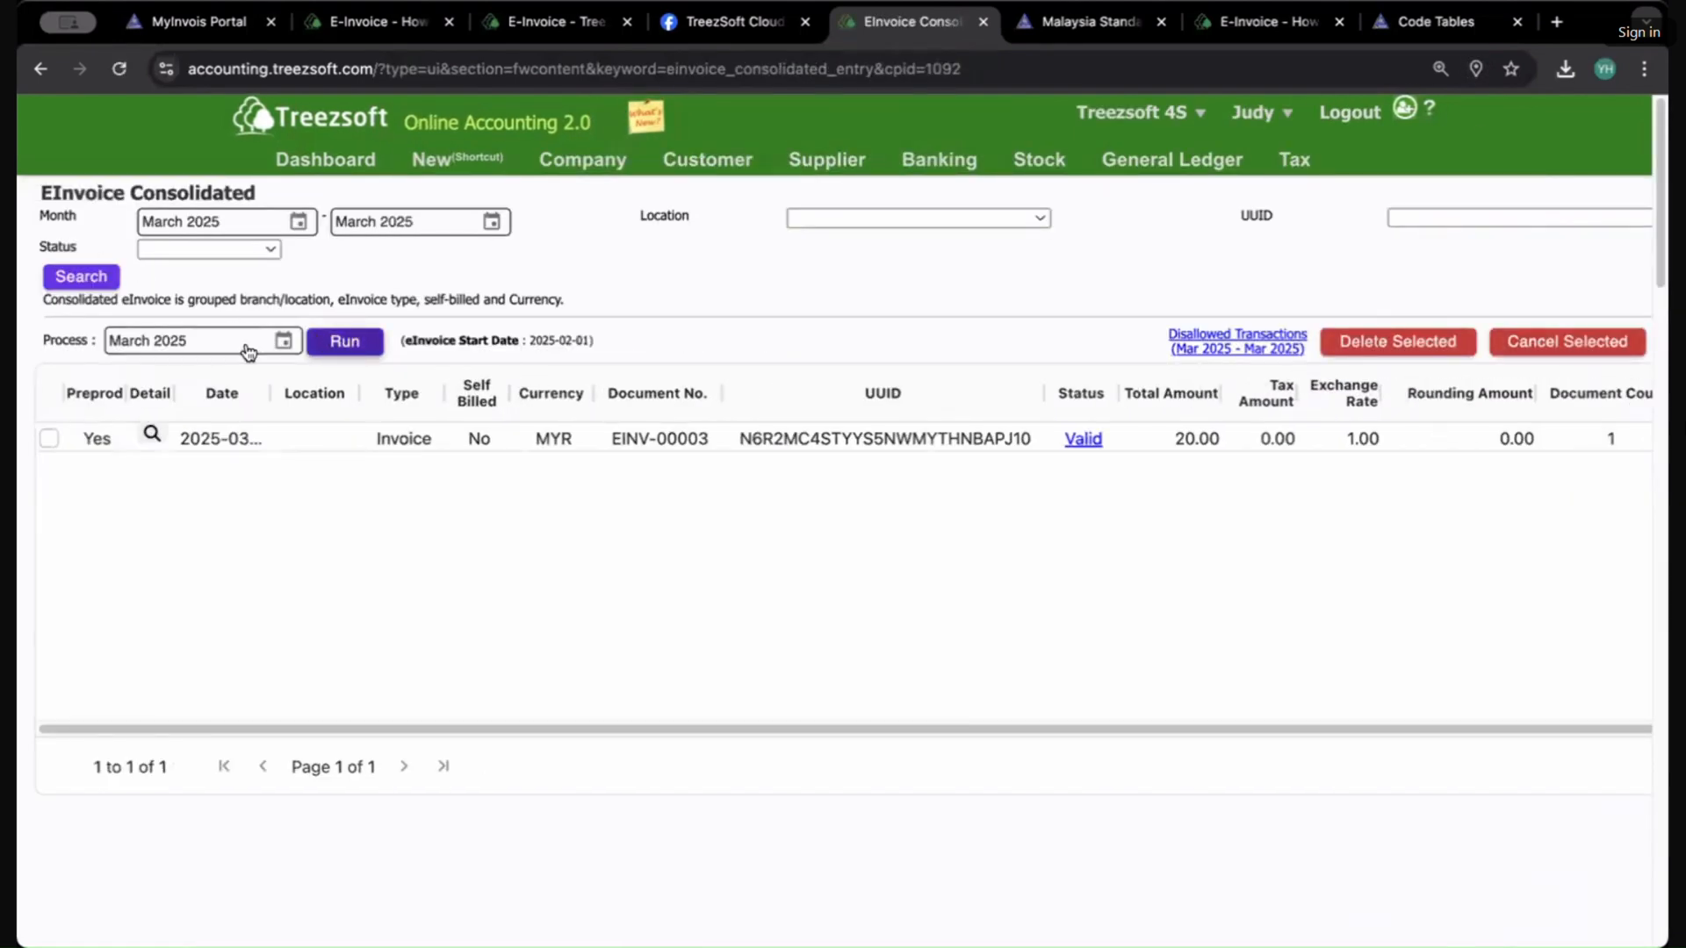
click(200, 337)
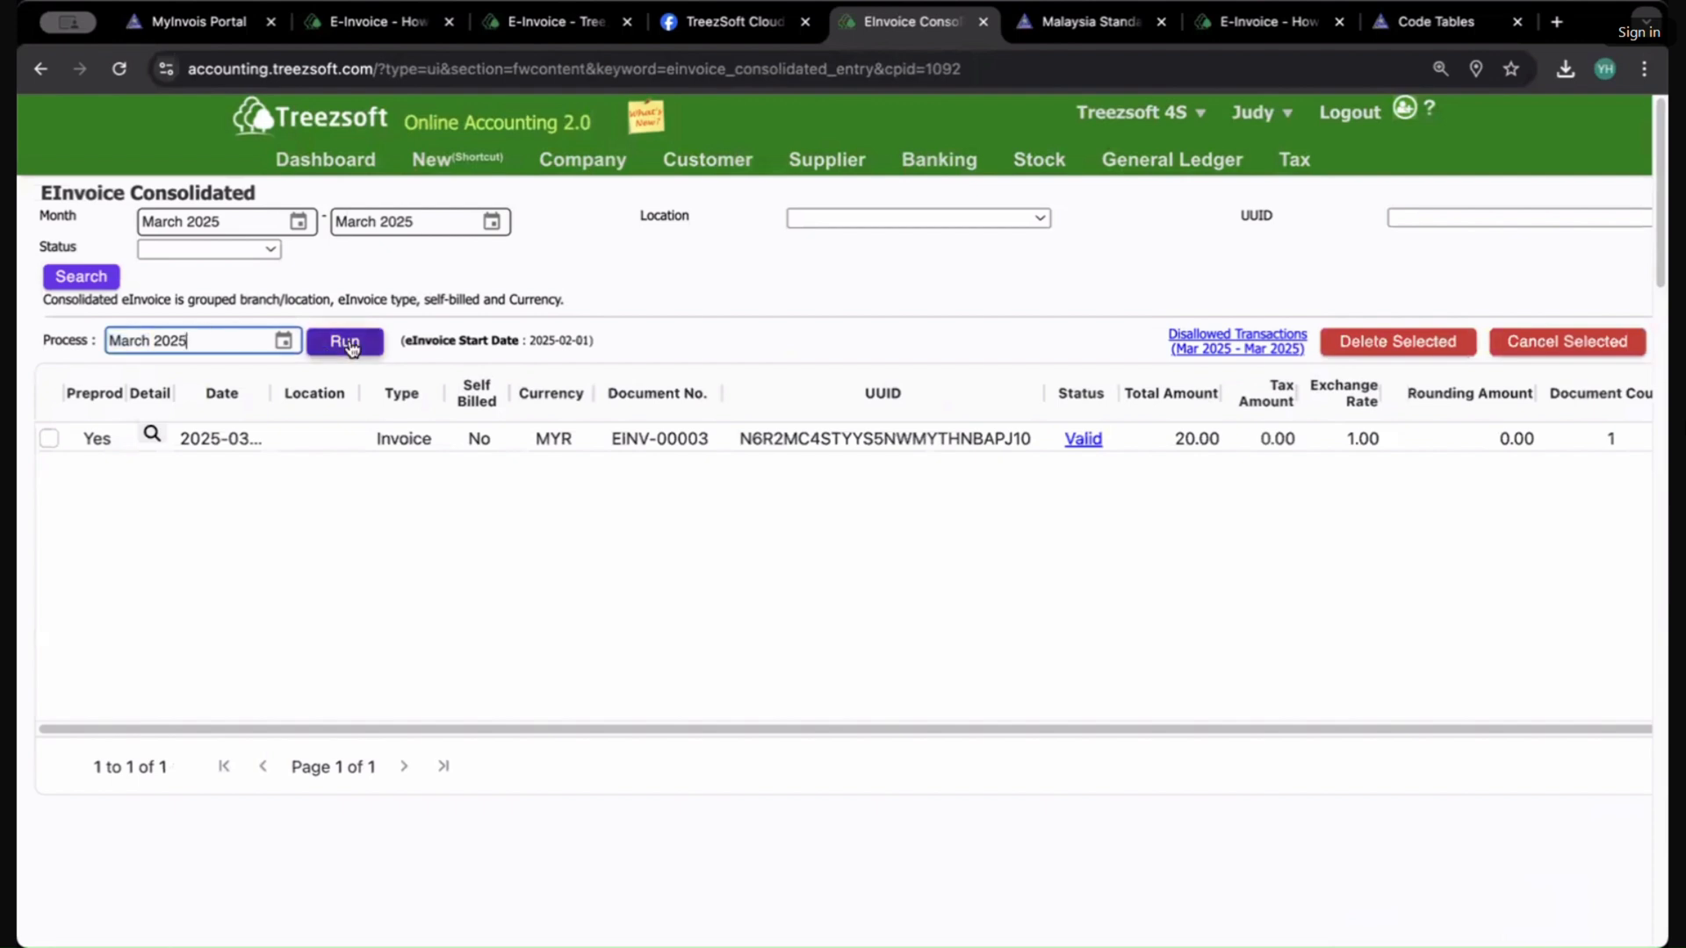
click(320, 348)
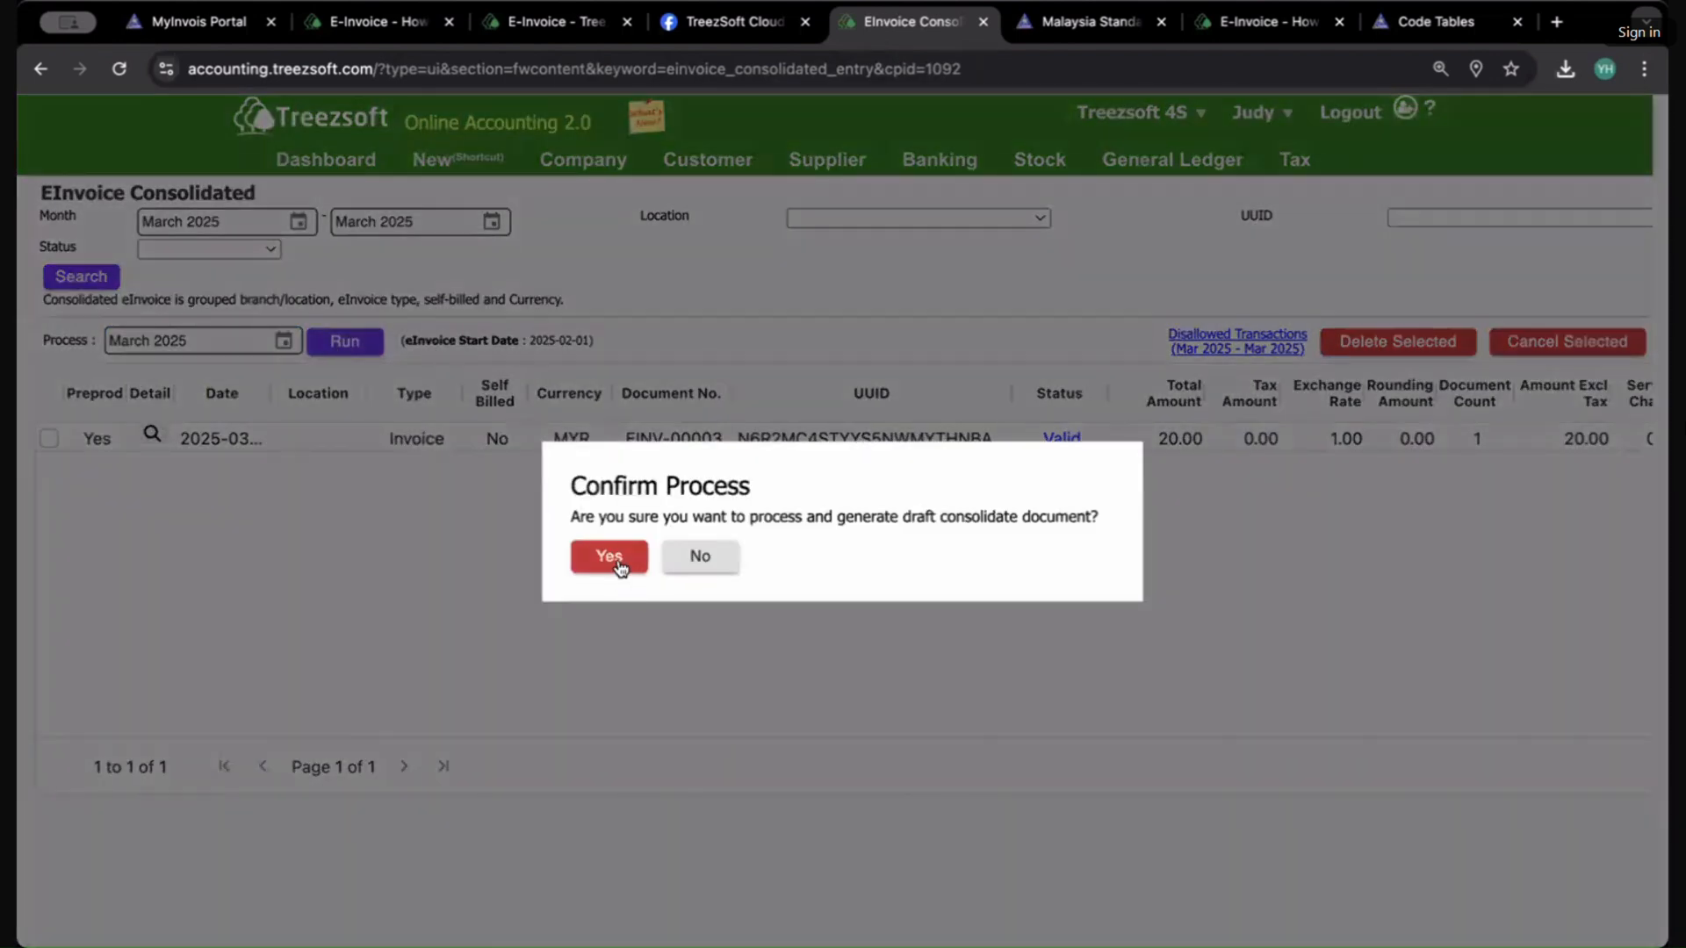
click(611, 558)
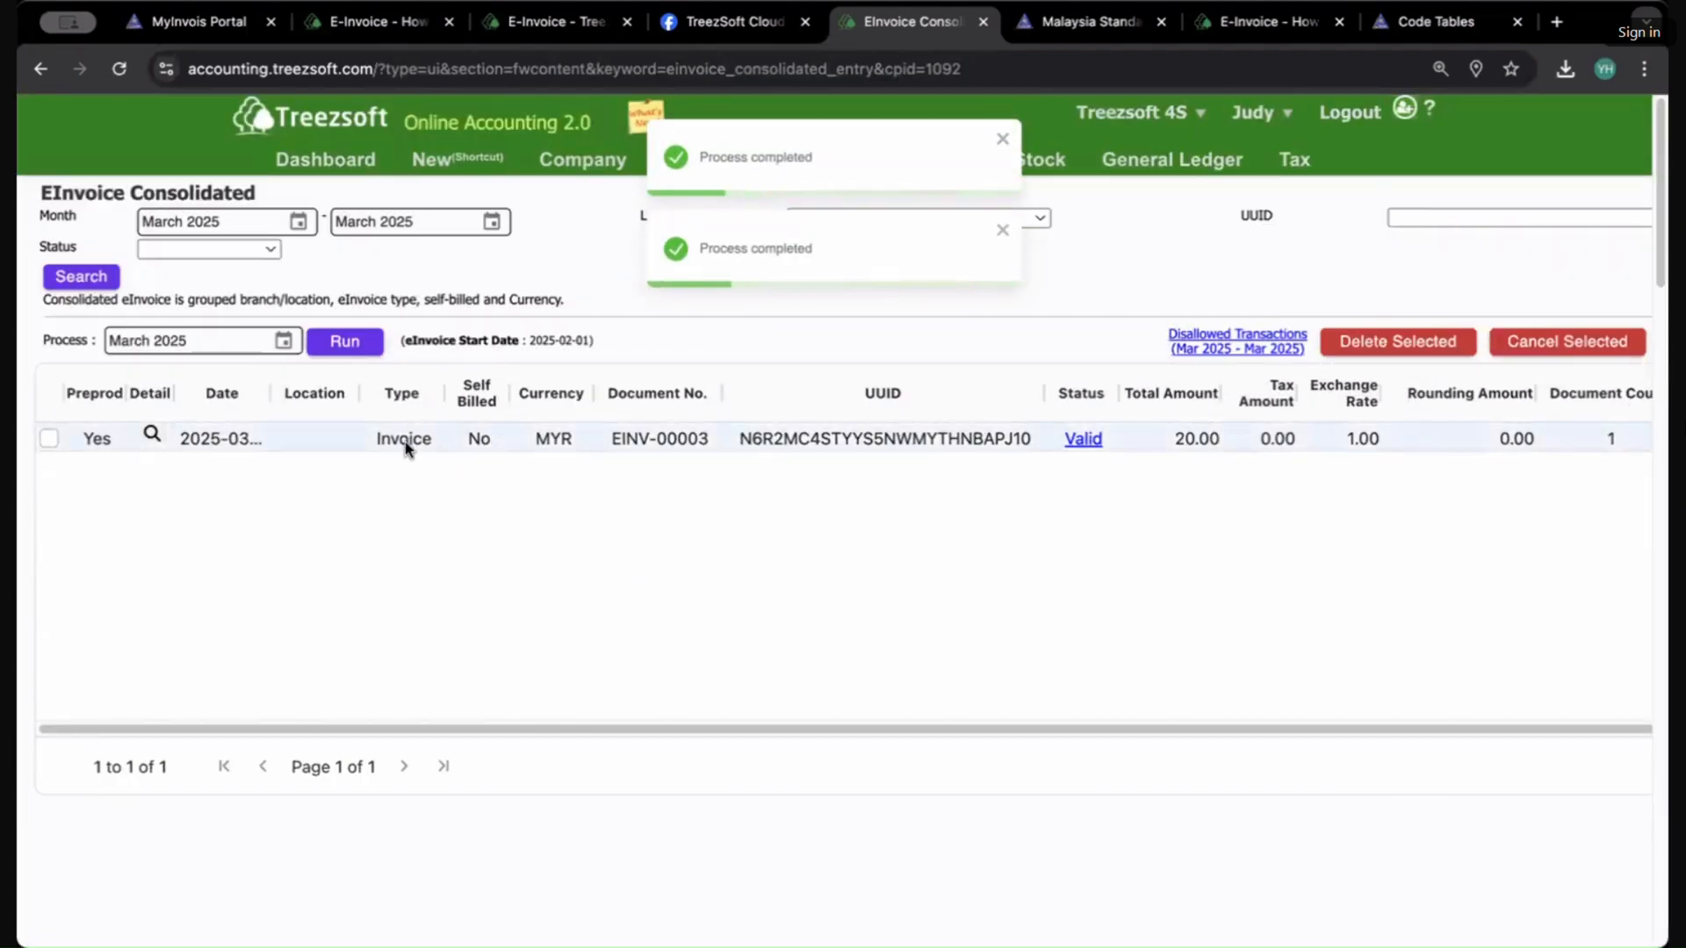
key(ctrl+shift+Tab)
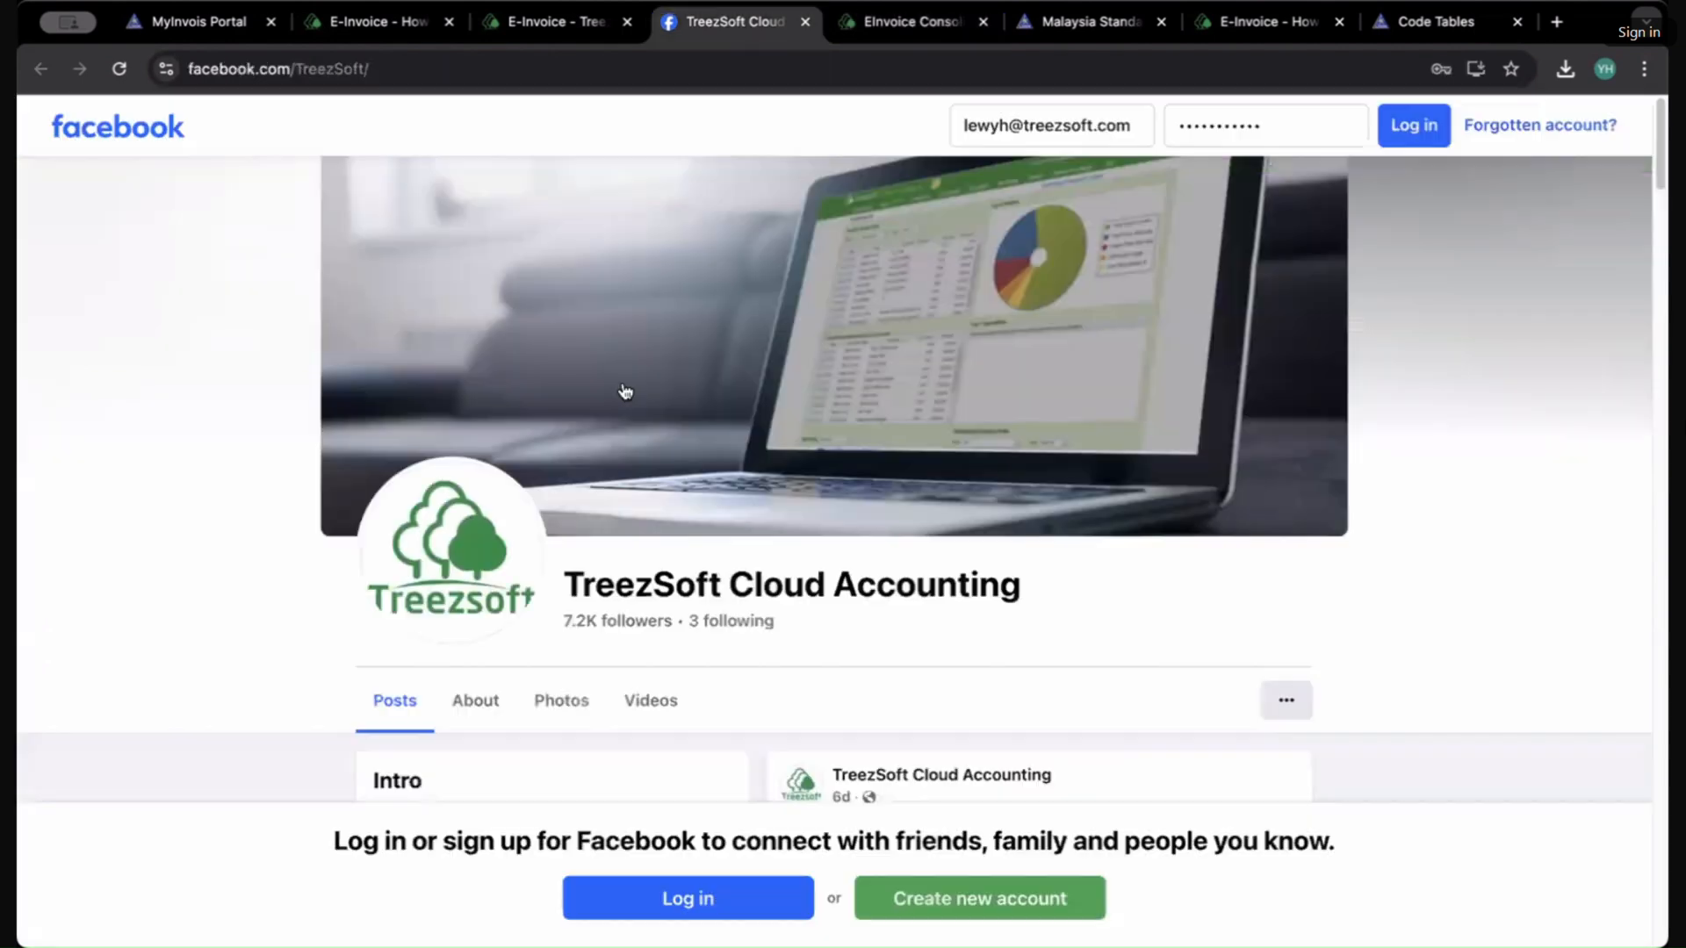
key(ctrl+Tab)
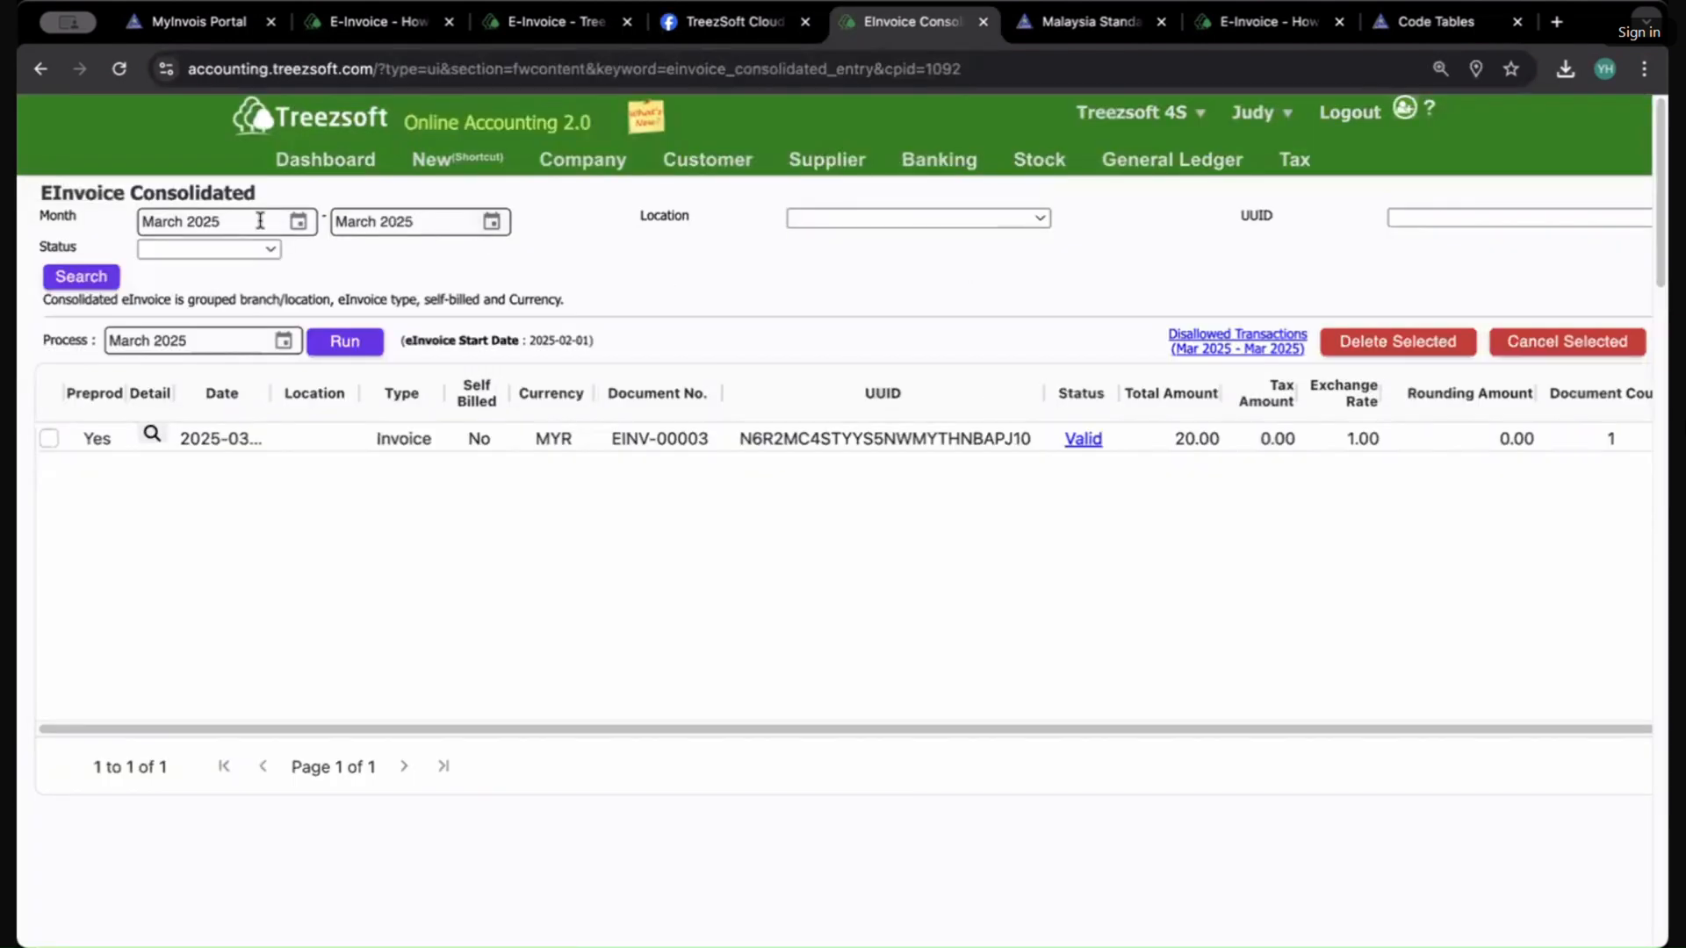
Step: Search the consolidated eInvoices and rerun the March 2025 consolidation process, confirming again
click(82, 275)
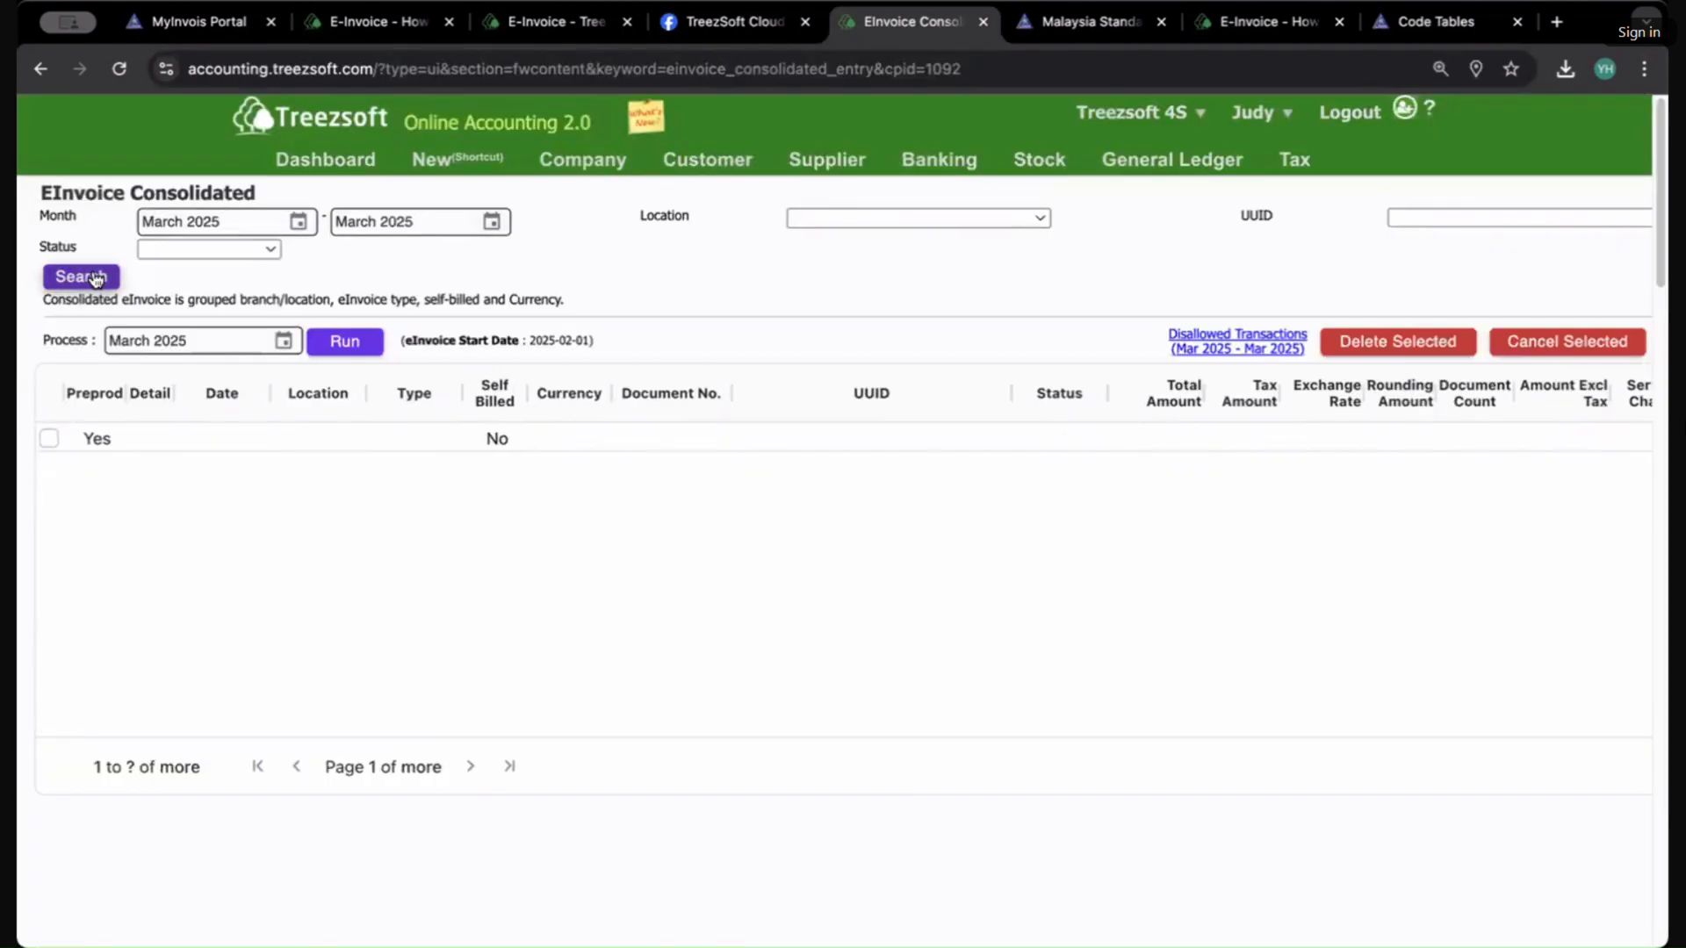
click(290, 345)
click(151, 451)
click(345, 341)
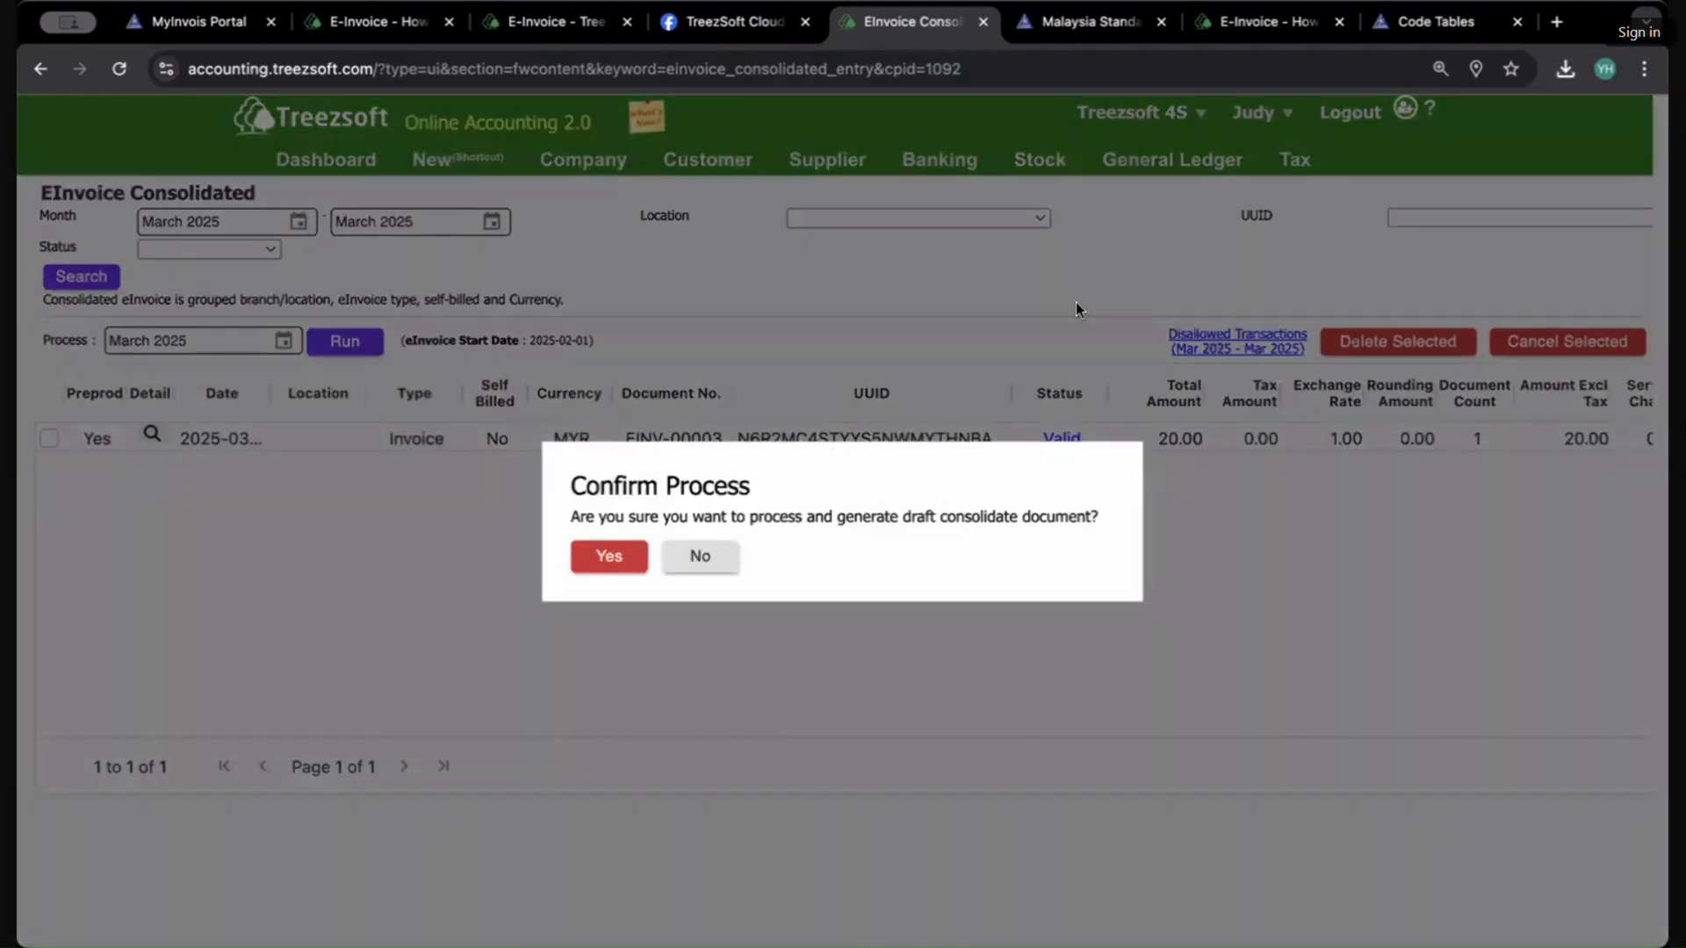
key(Return)
Step: Open the disallowed transactions list for March 2025 and review the excluded documents
click(1193, 338)
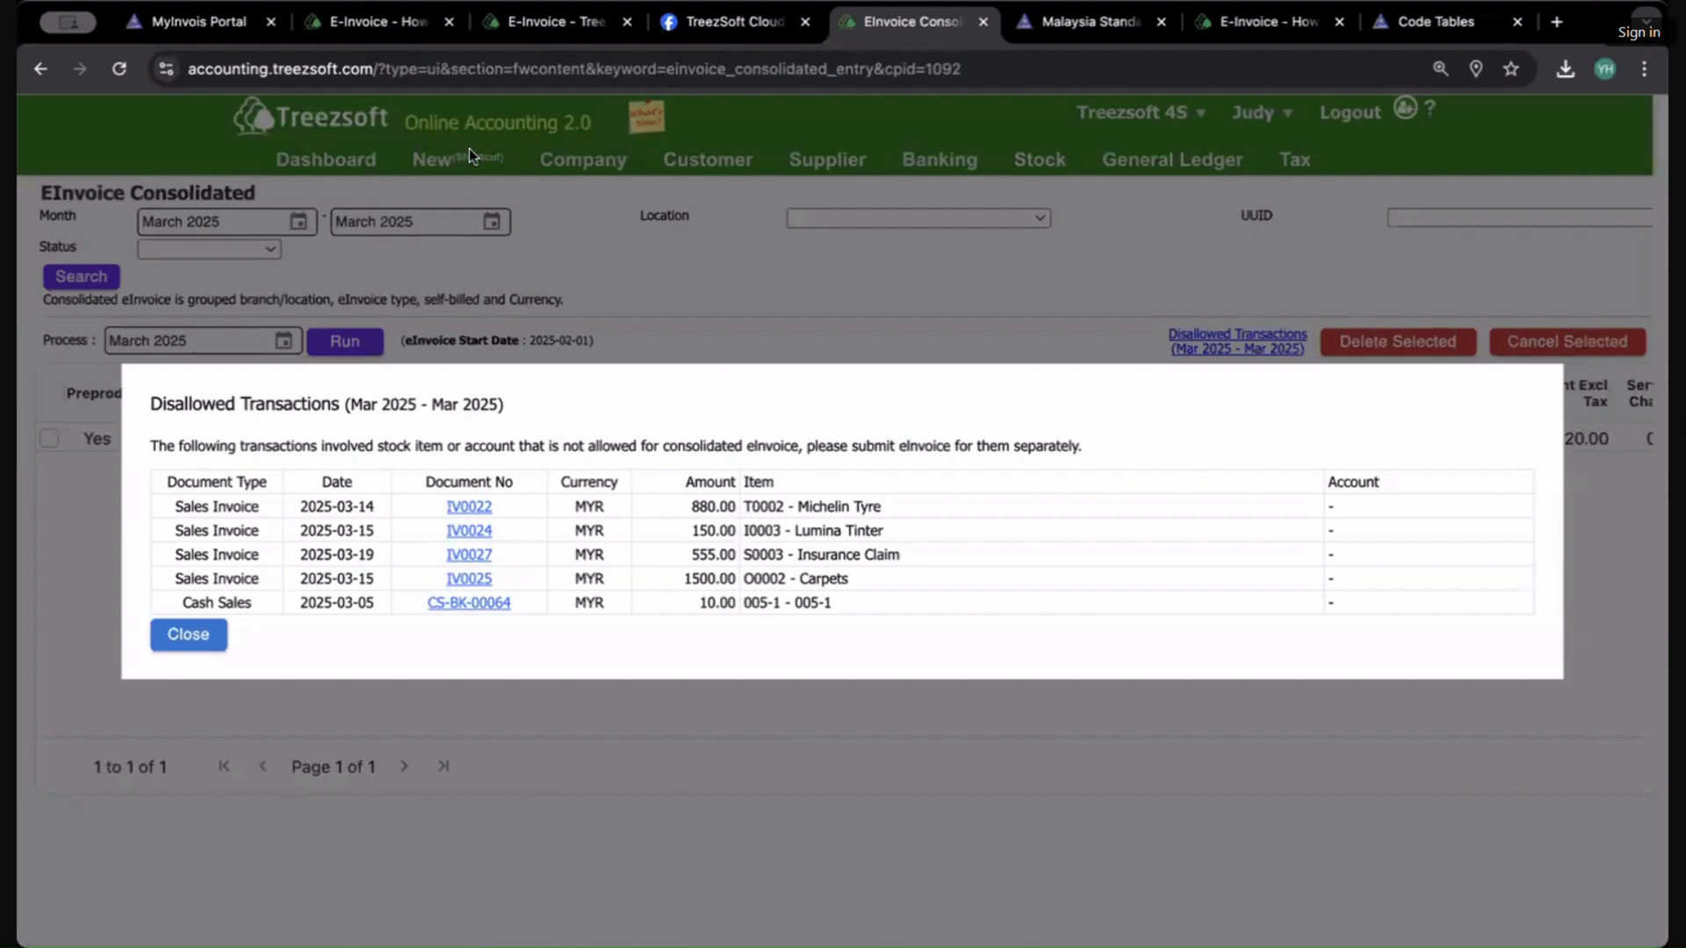
drag(785, 560, 851, 554)
click(864, 556)
drag(893, 621, 378, 443)
click(386, 448)
click(687, 256)
Step: Open the E-Invoice Submission Log and search submissions for the last 3 months
click(1294, 159)
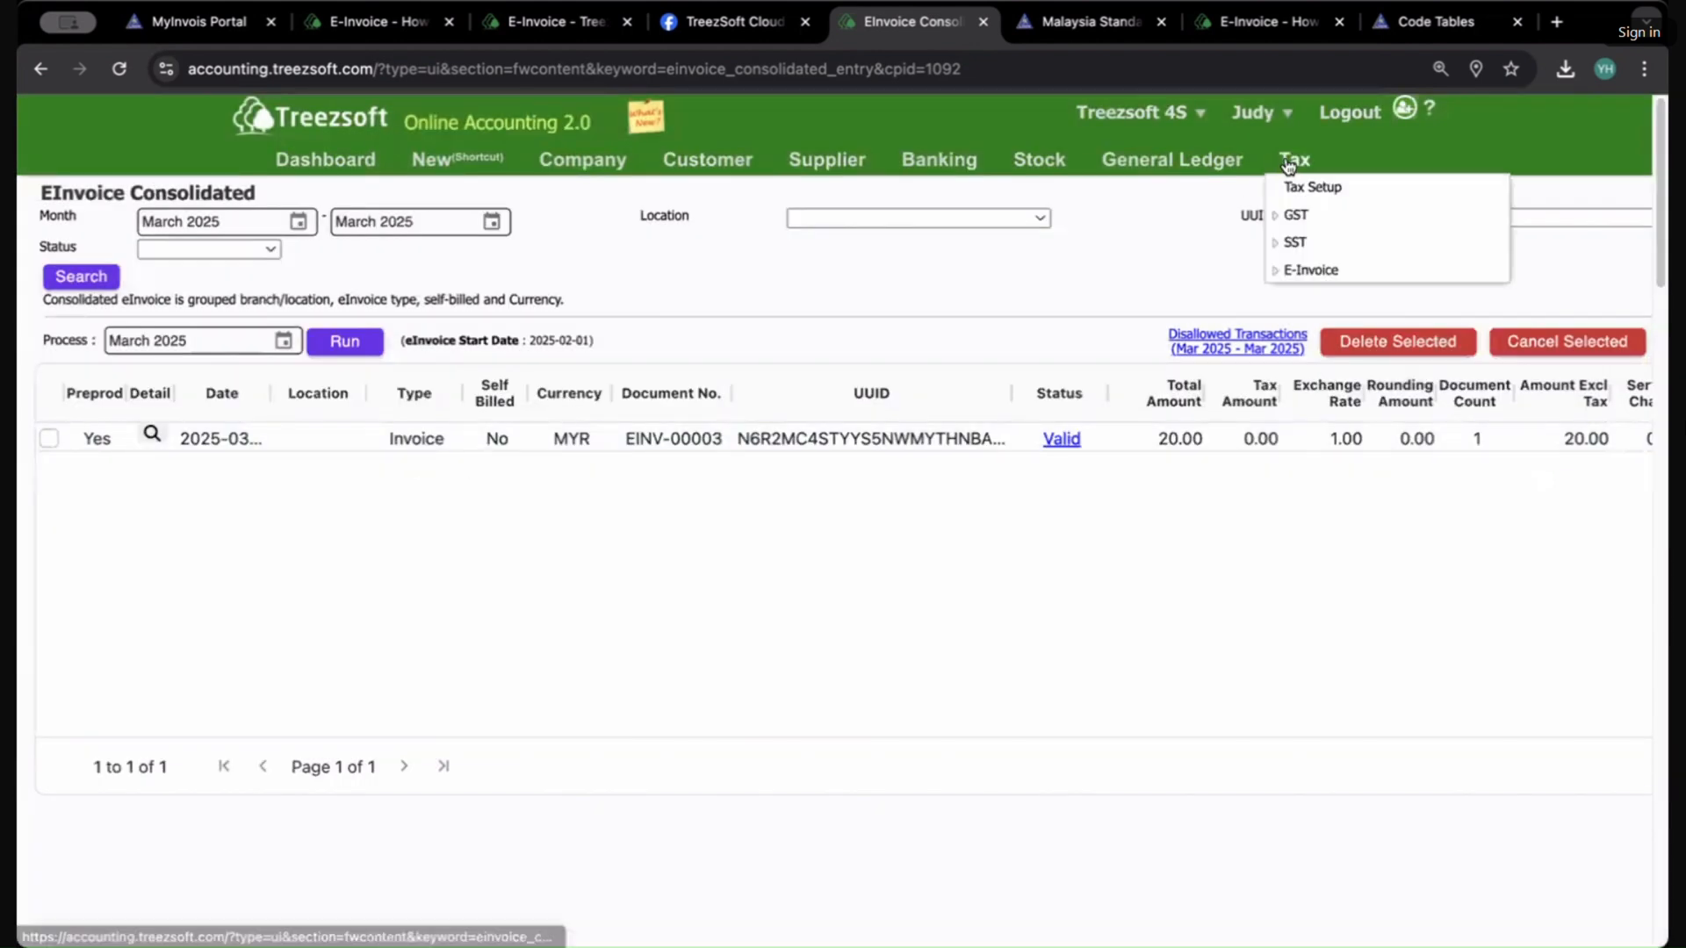
click(1310, 270)
click(1341, 326)
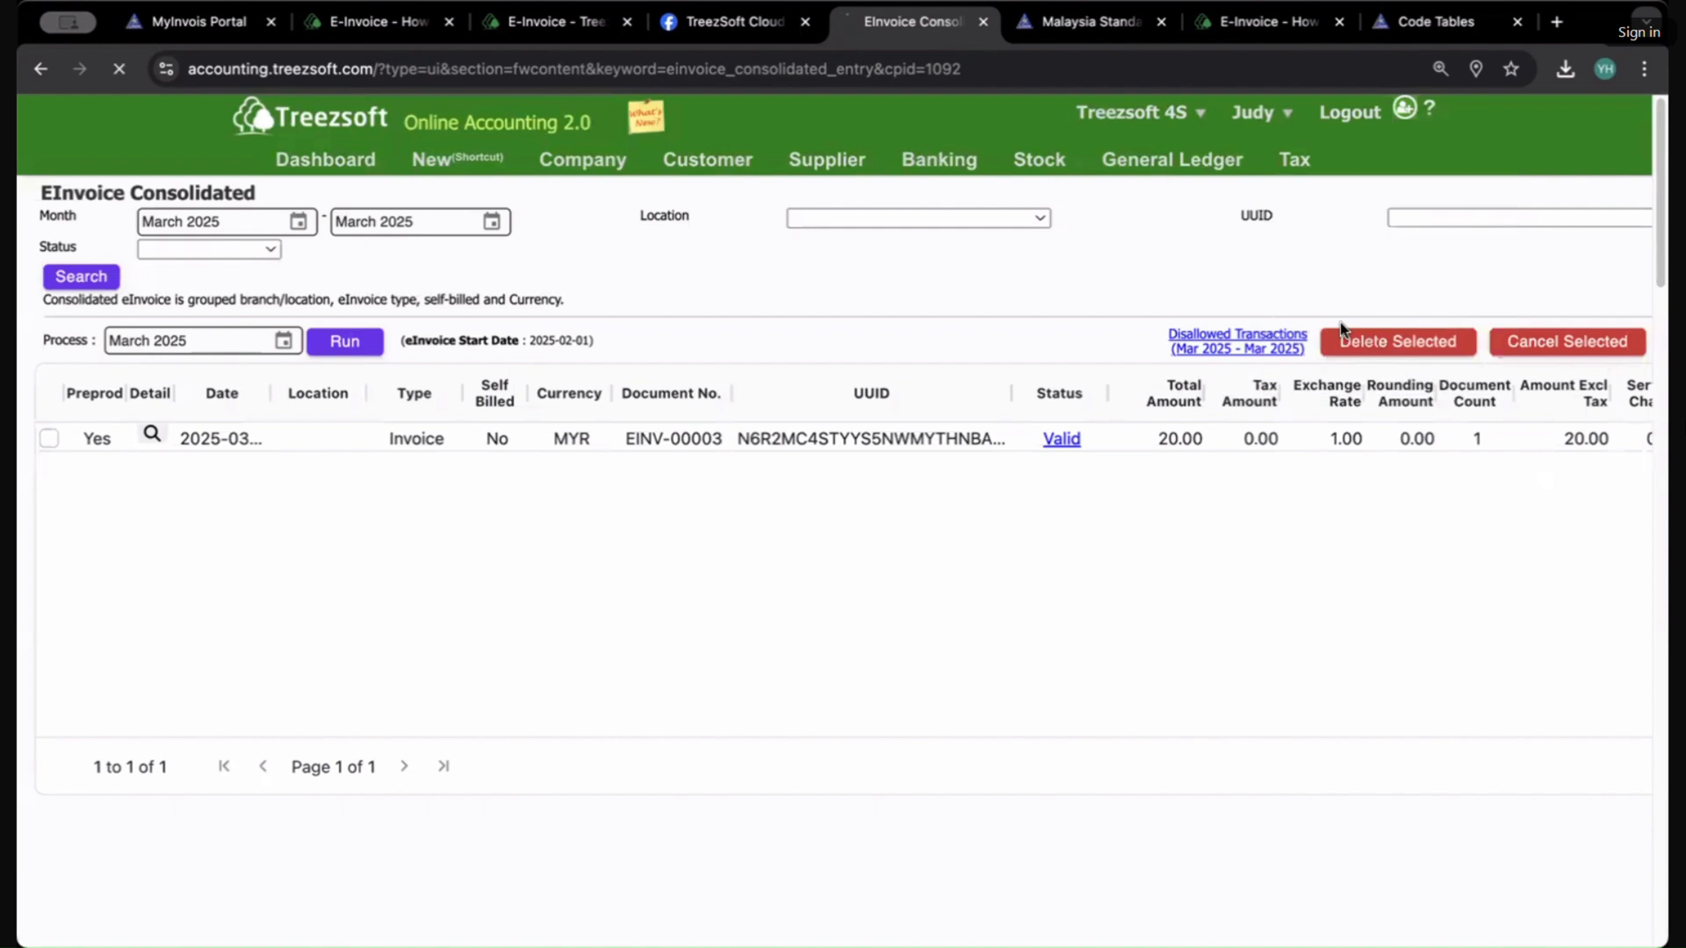
click(70, 293)
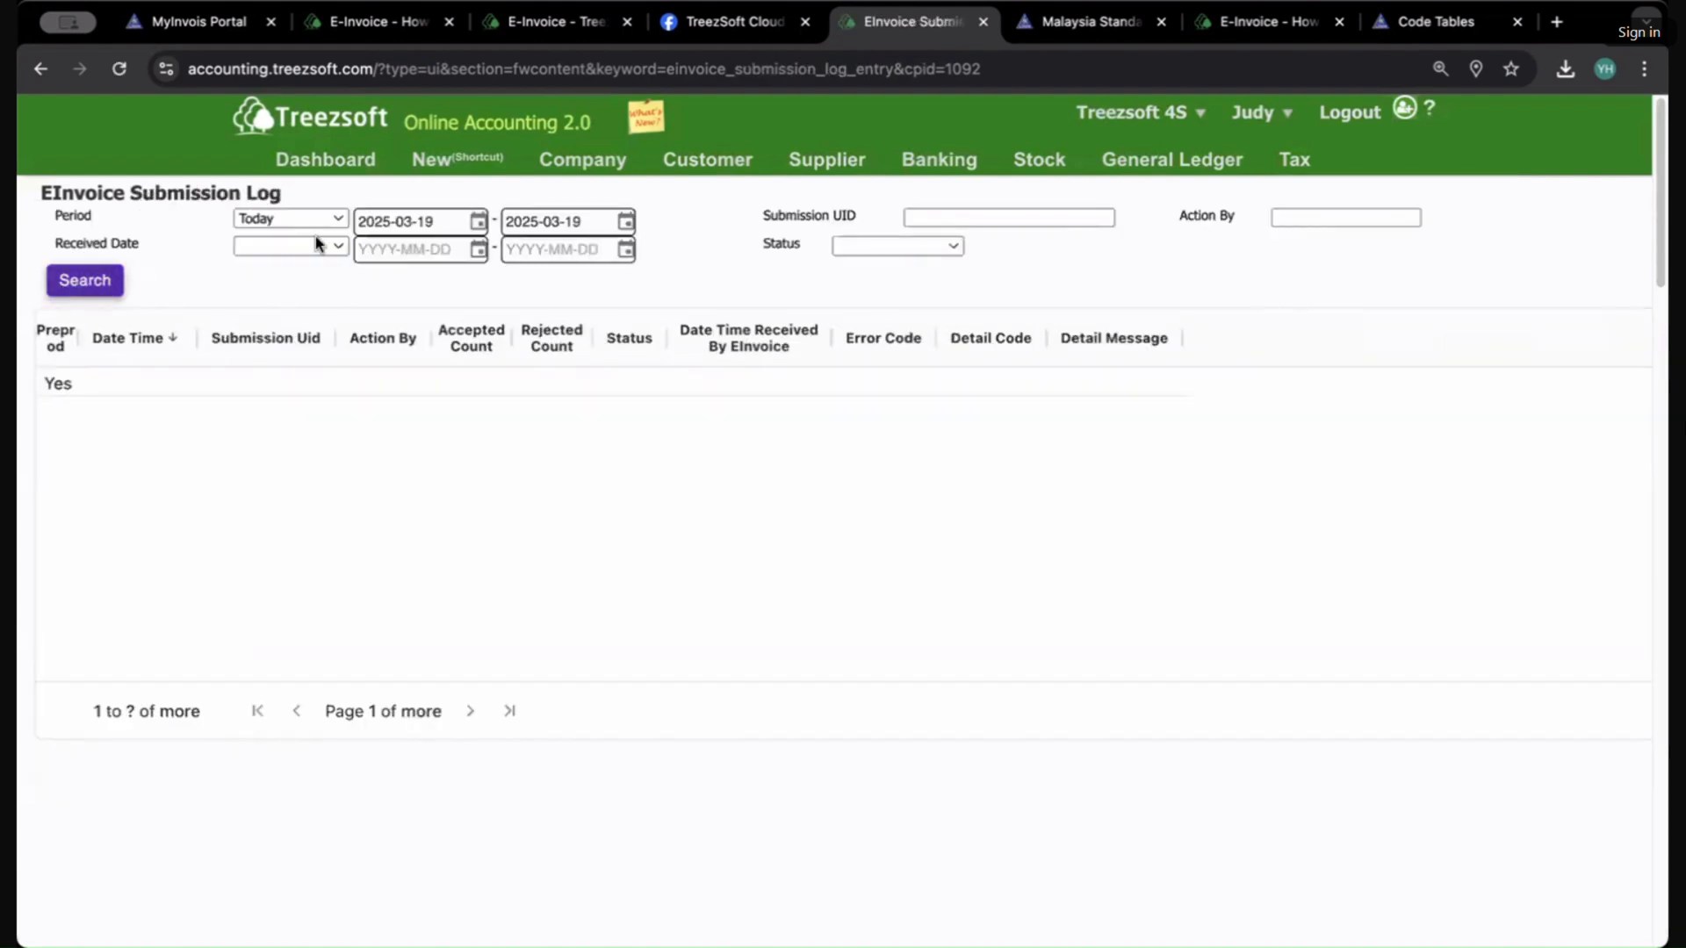
click(318, 219)
click(545, 597)
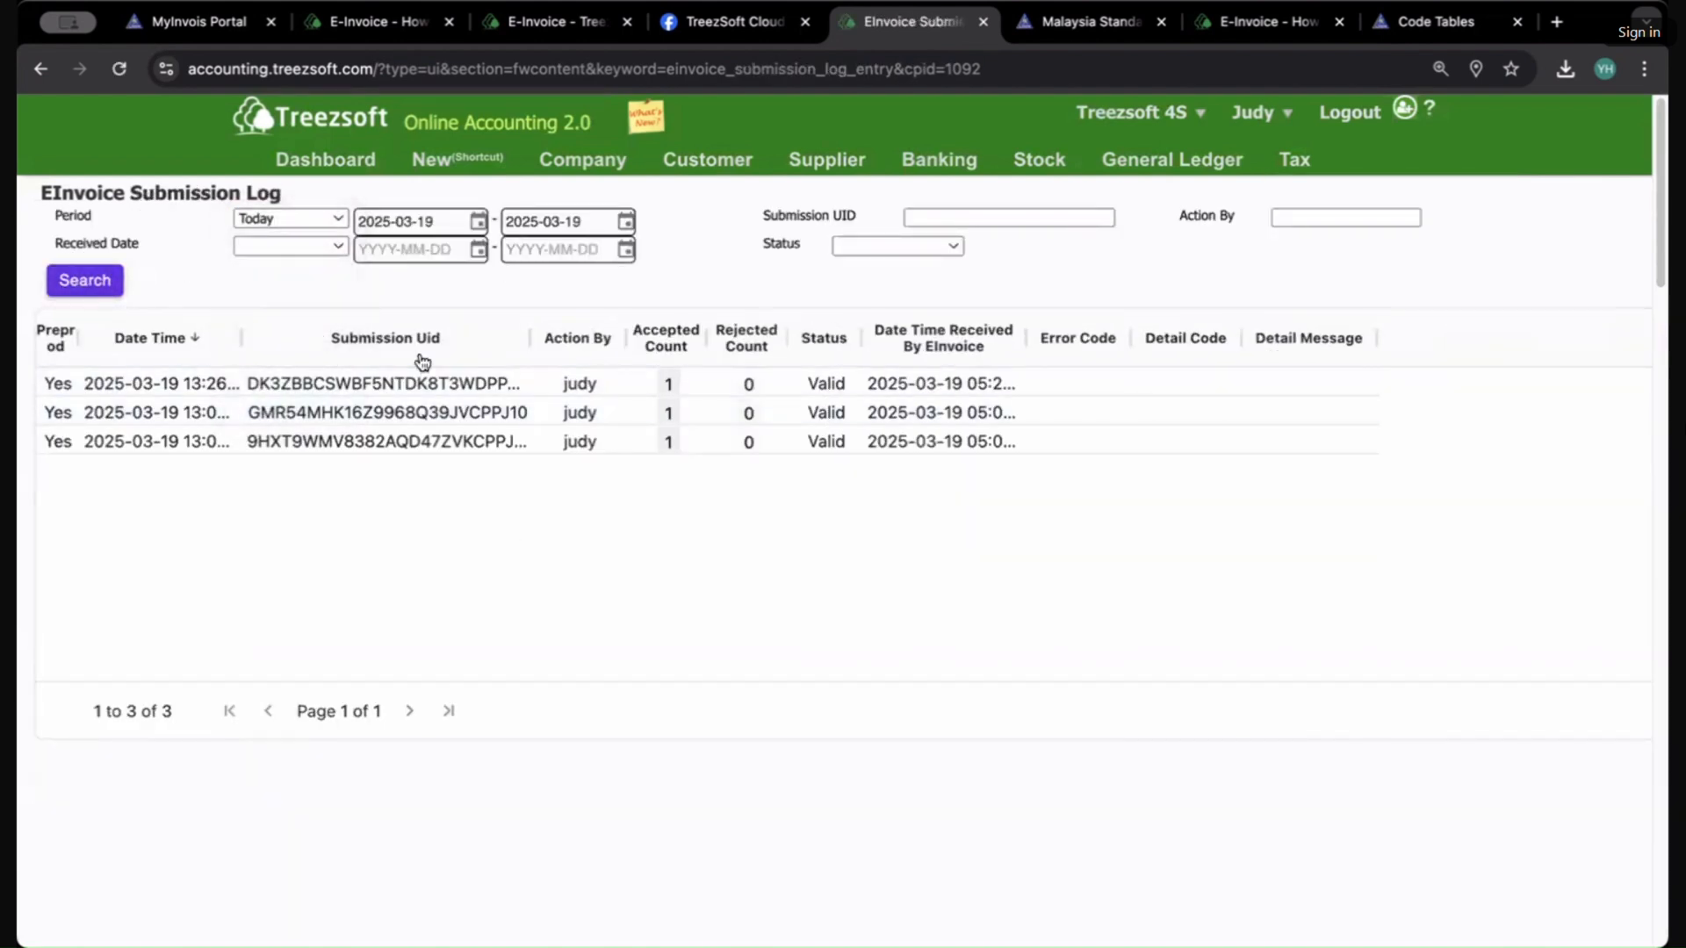
click(318, 220)
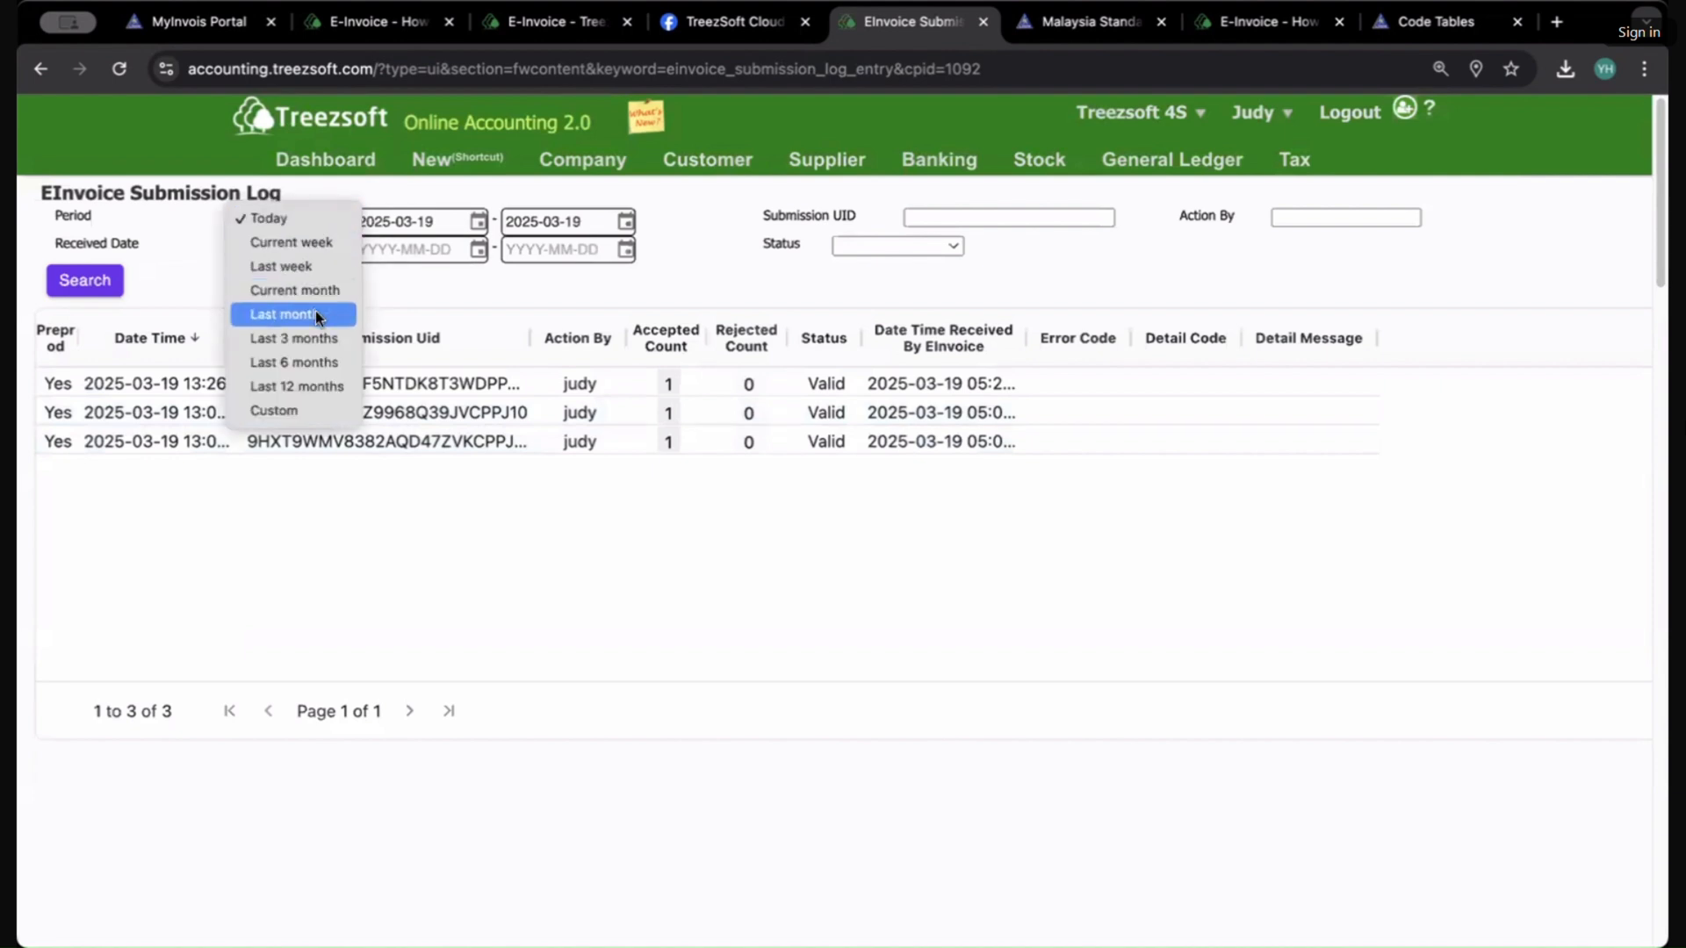
click(300, 339)
click(99, 281)
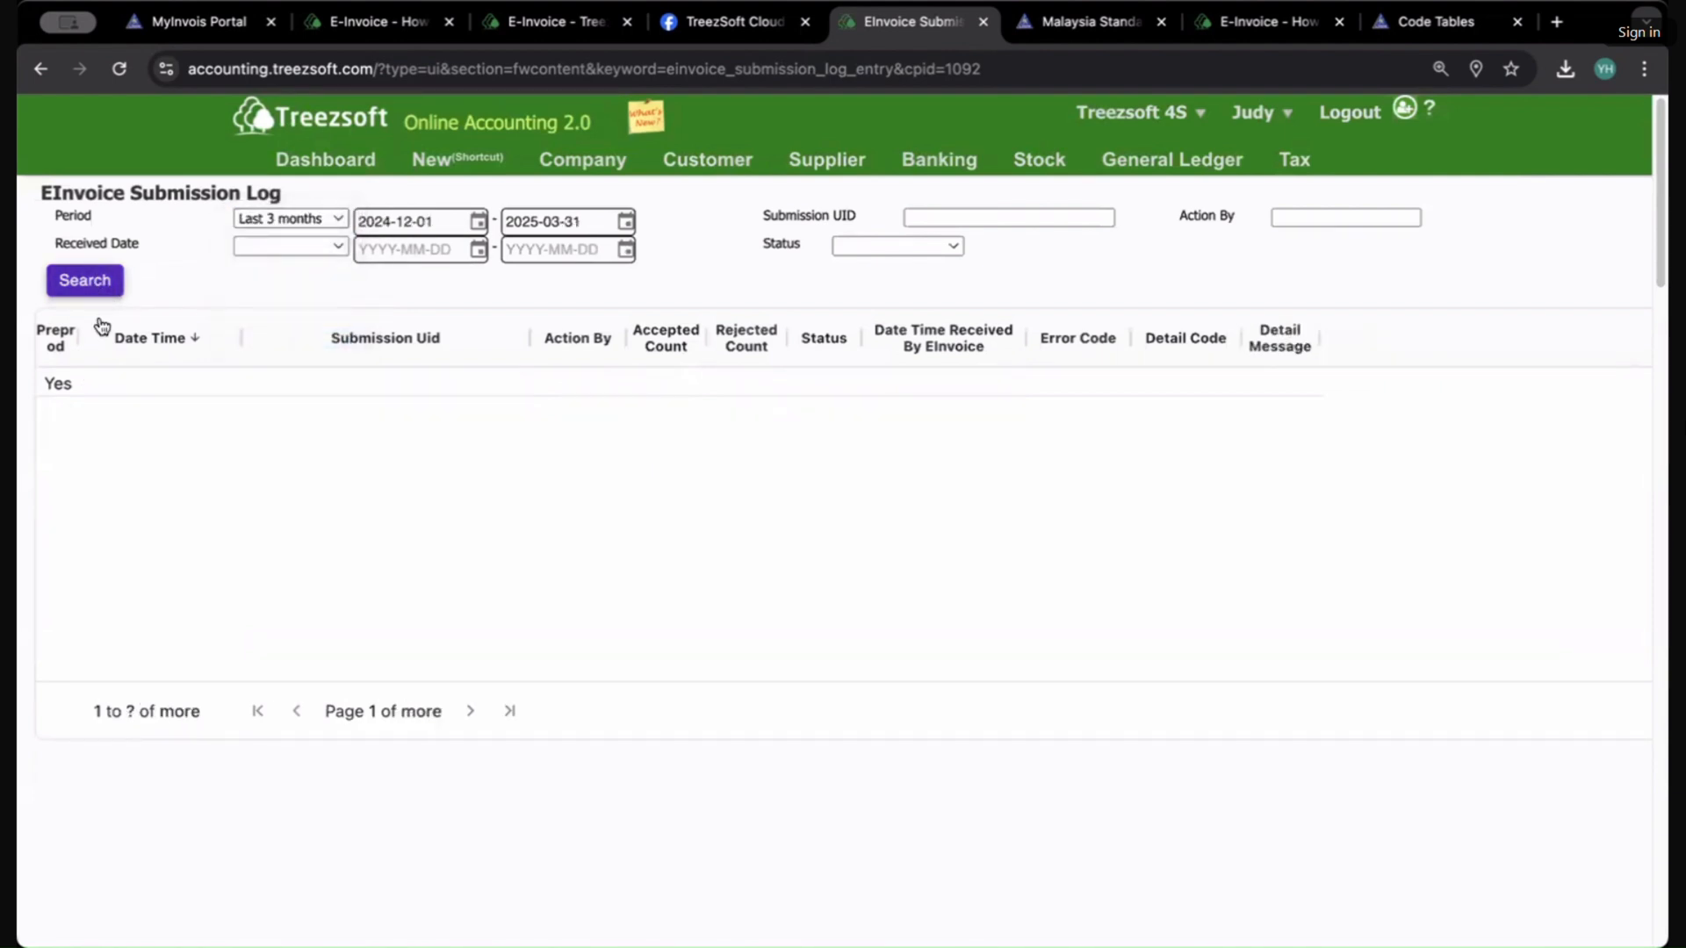
scroll(527, 544, down, 5)
scroll(562, 494, up, 5)
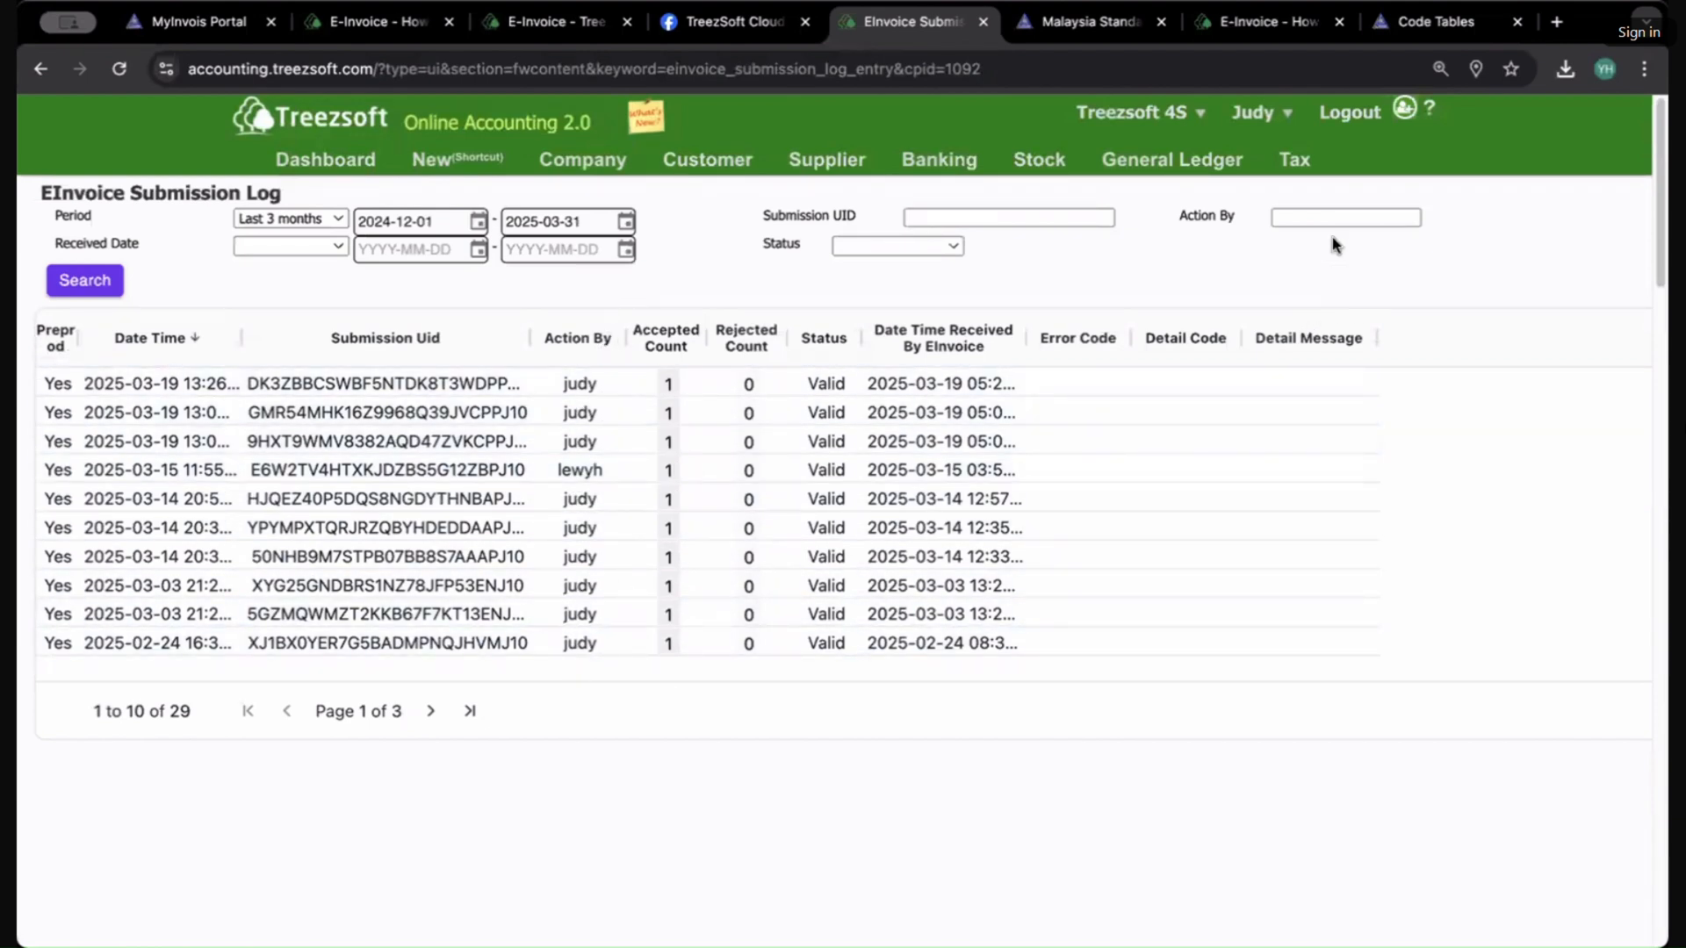
Step: Open E-Invoice Enquiry and search documents with the Doc Period set to Last 3 months
mouse_move(1294, 159)
click(1311, 270)
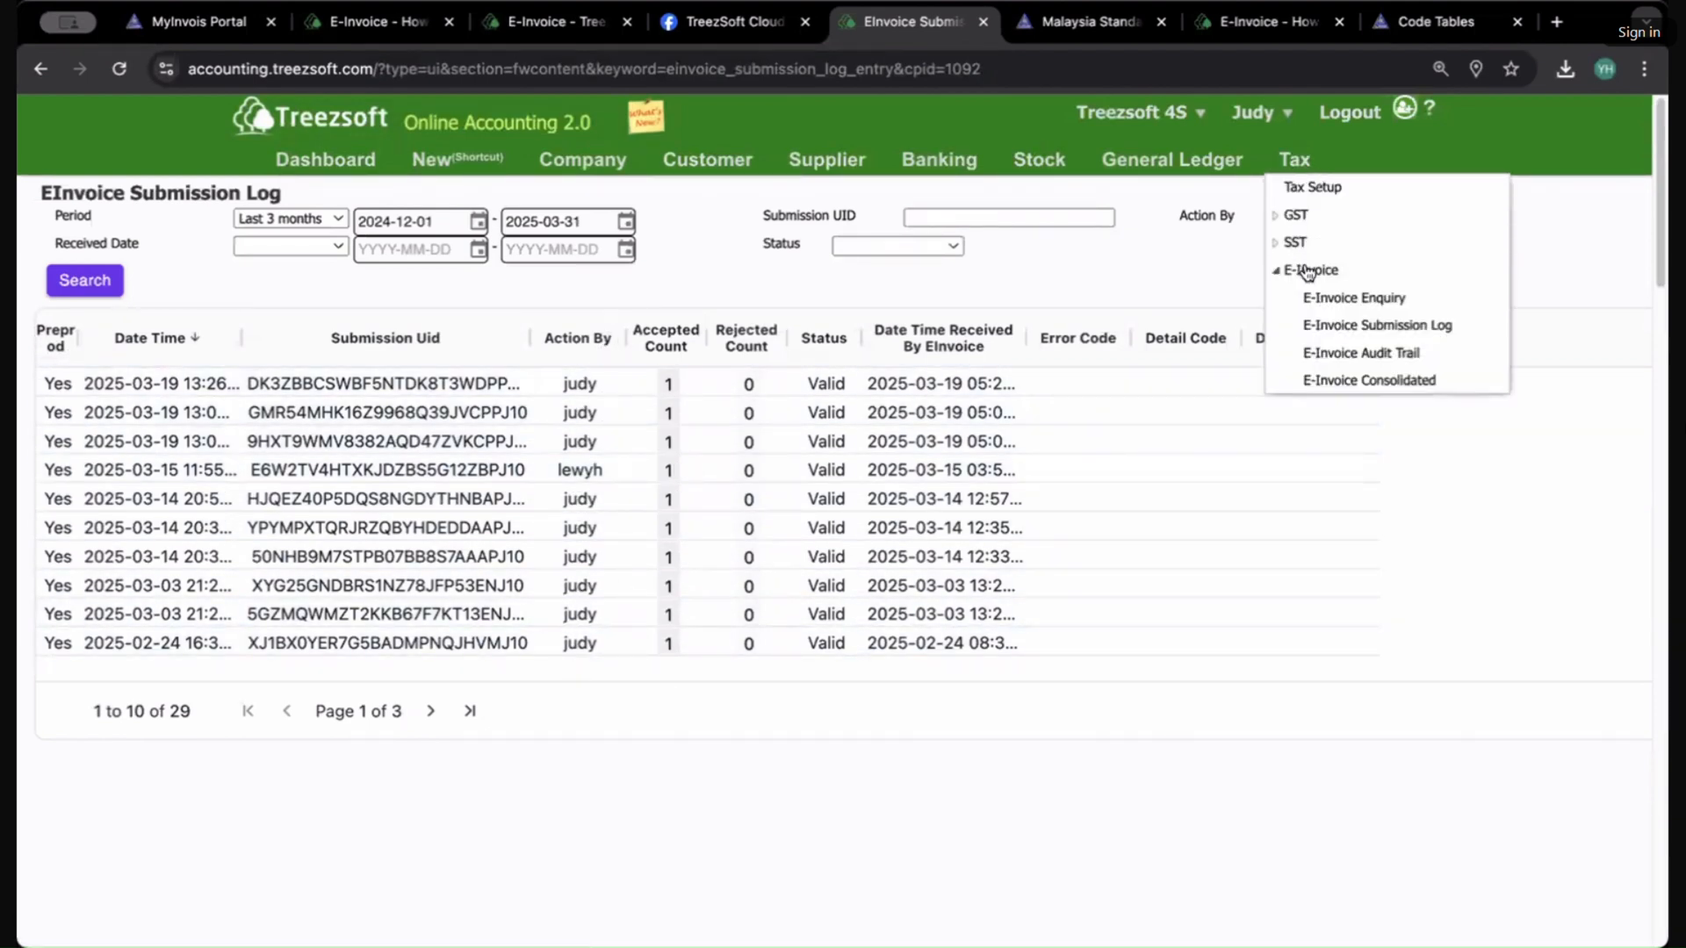
click(1350, 299)
click(149, 320)
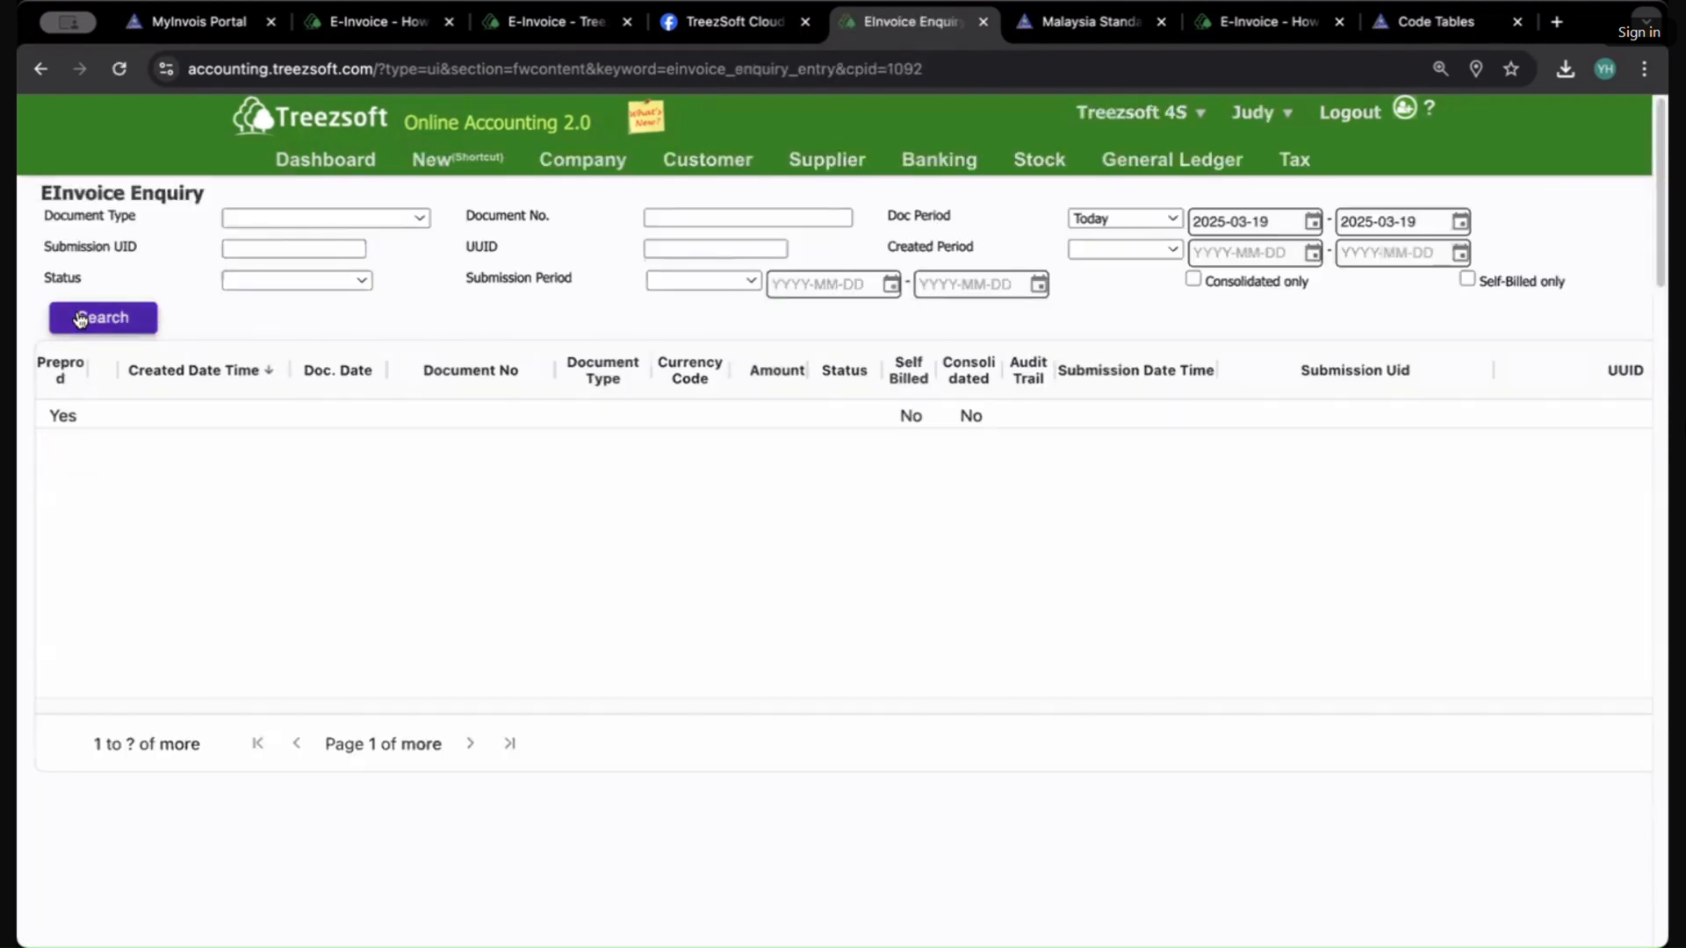
click(1119, 217)
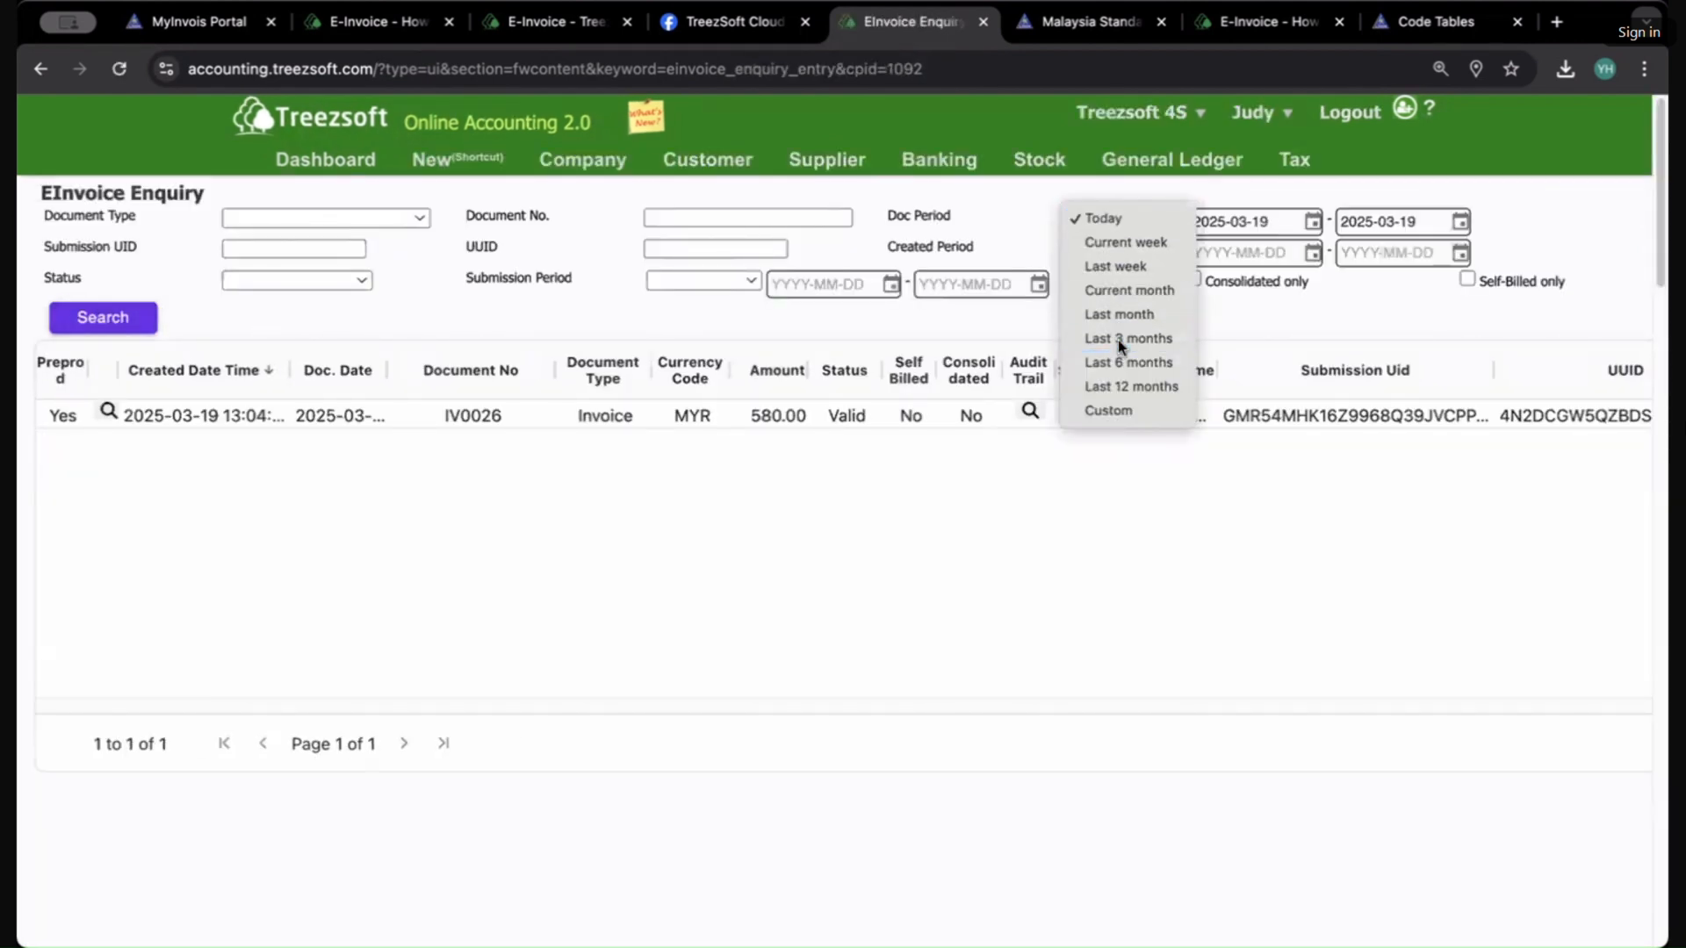
click(1118, 340)
click(98, 323)
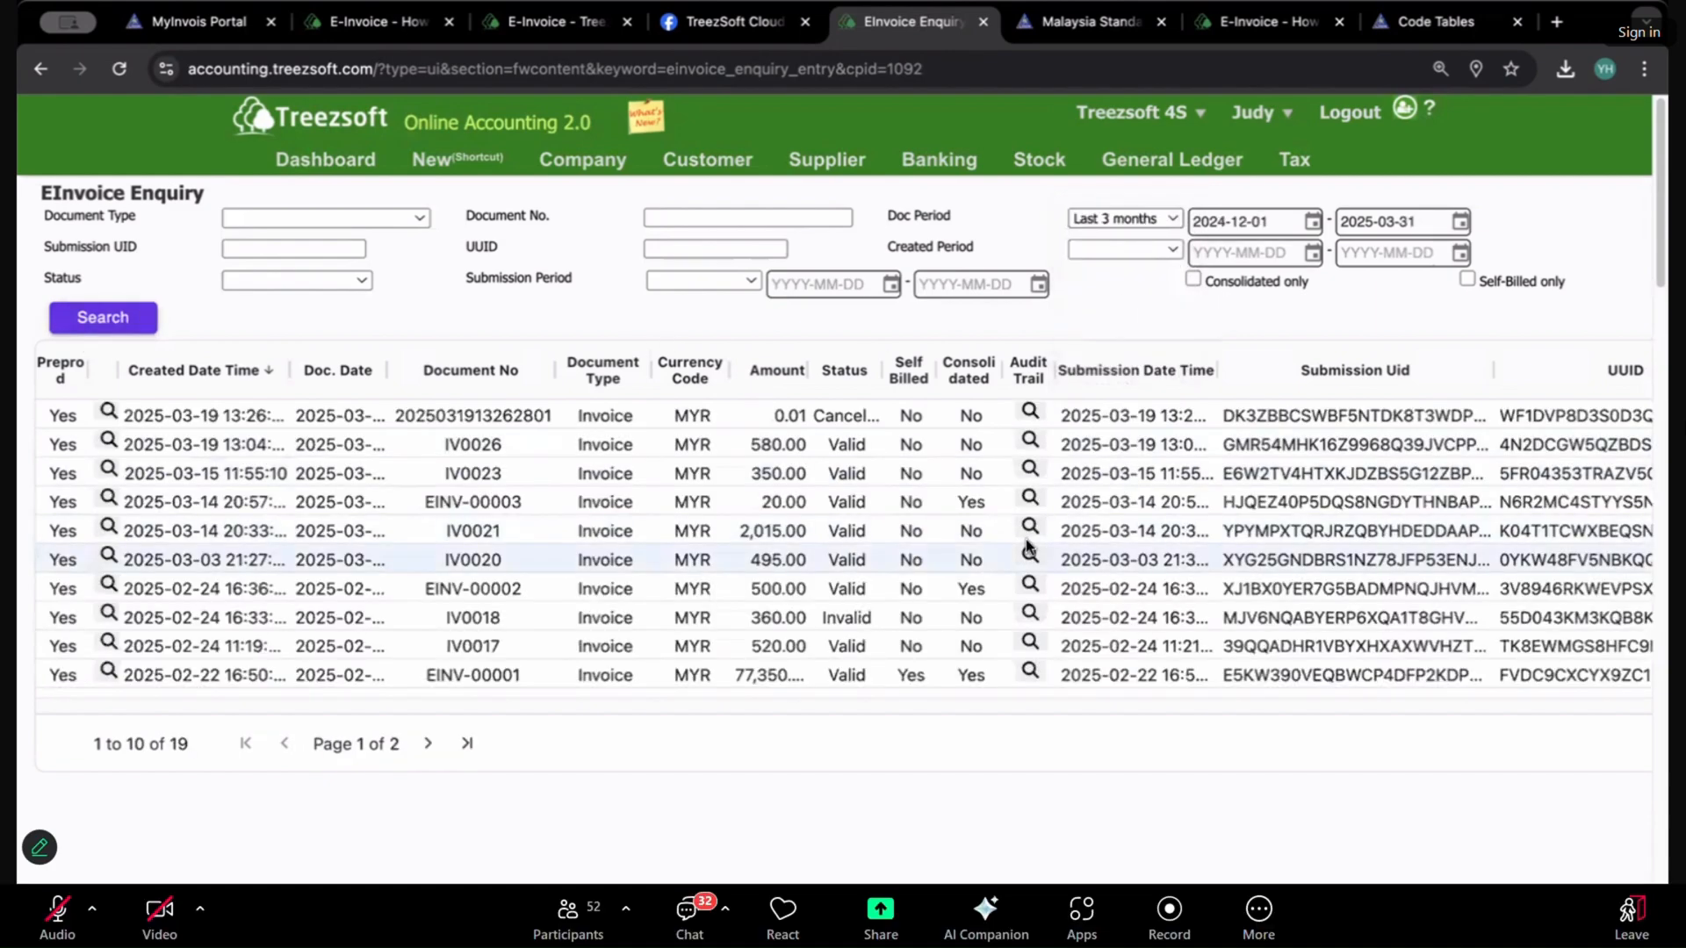
Step: Open the line details of the most recent eInvoice document in the enquiry list
scroll(1019, 527, down, 5)
scroll(1008, 515, up, 5)
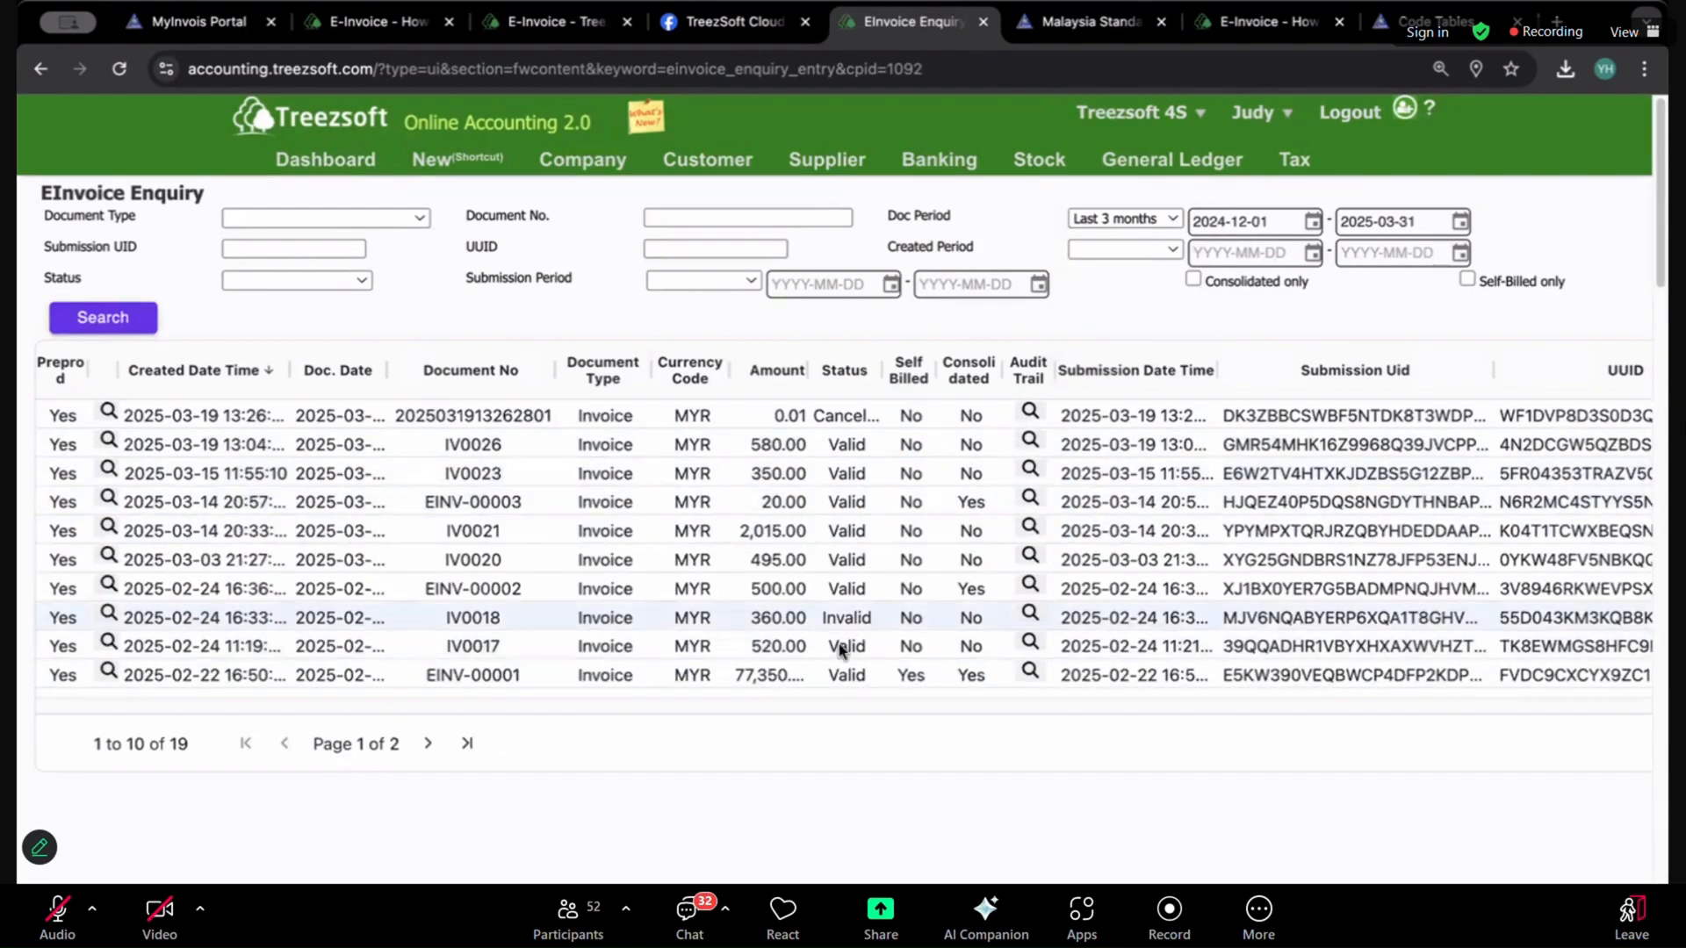
scroll(801, 560, down, 1)
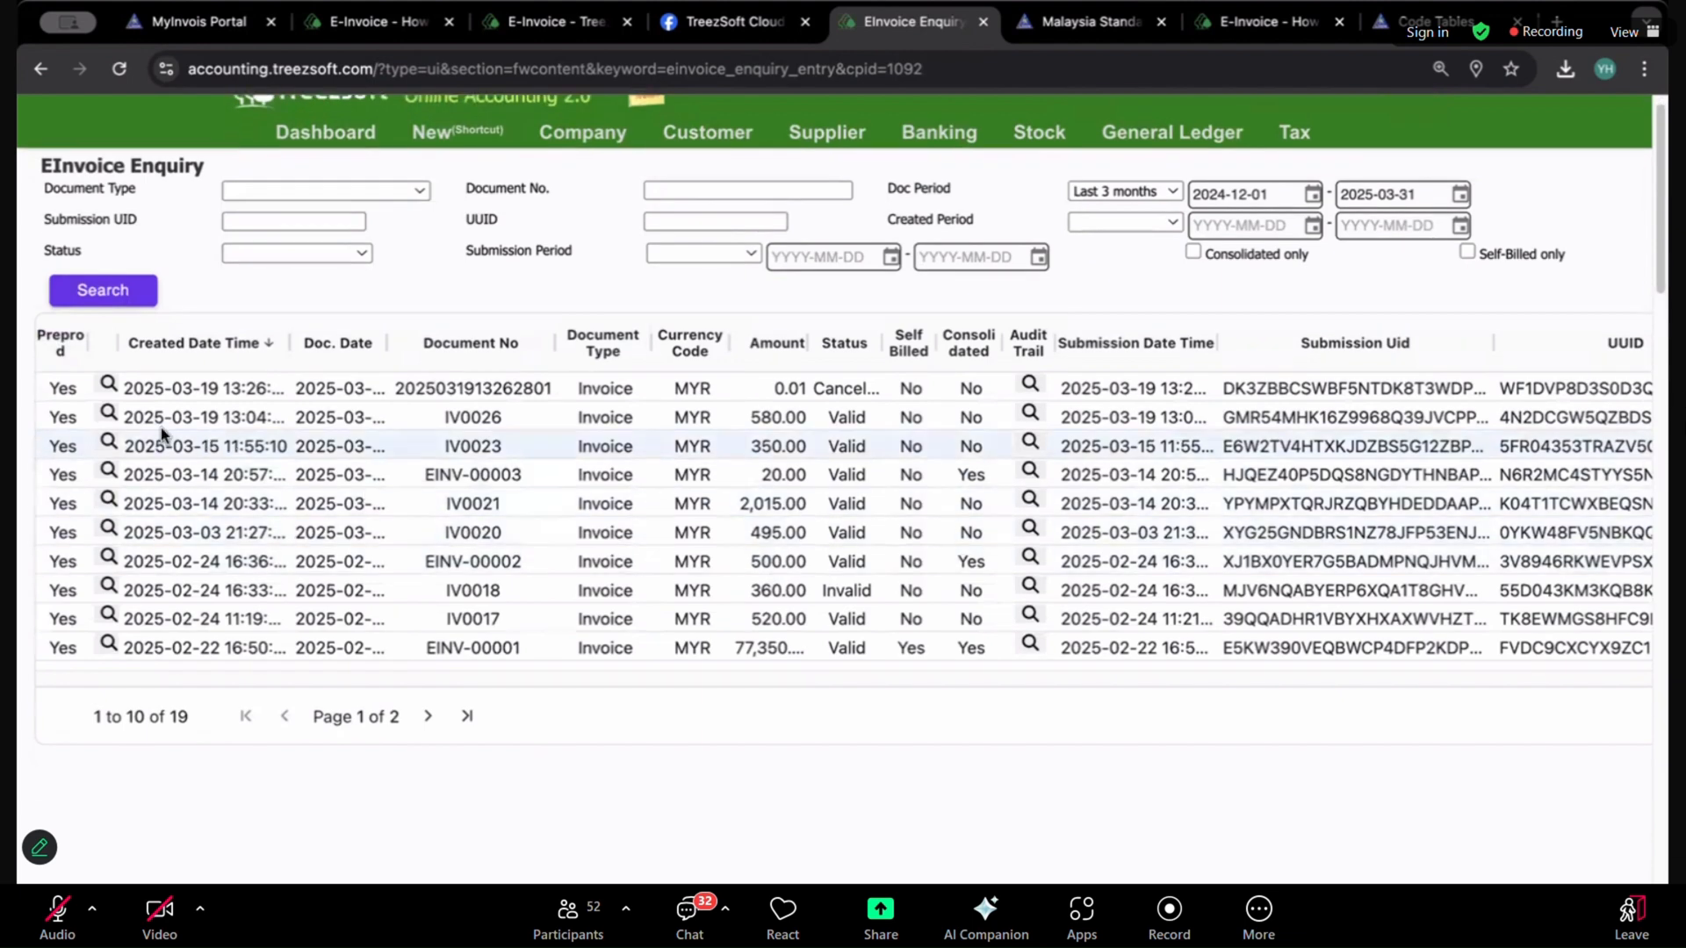
click(107, 384)
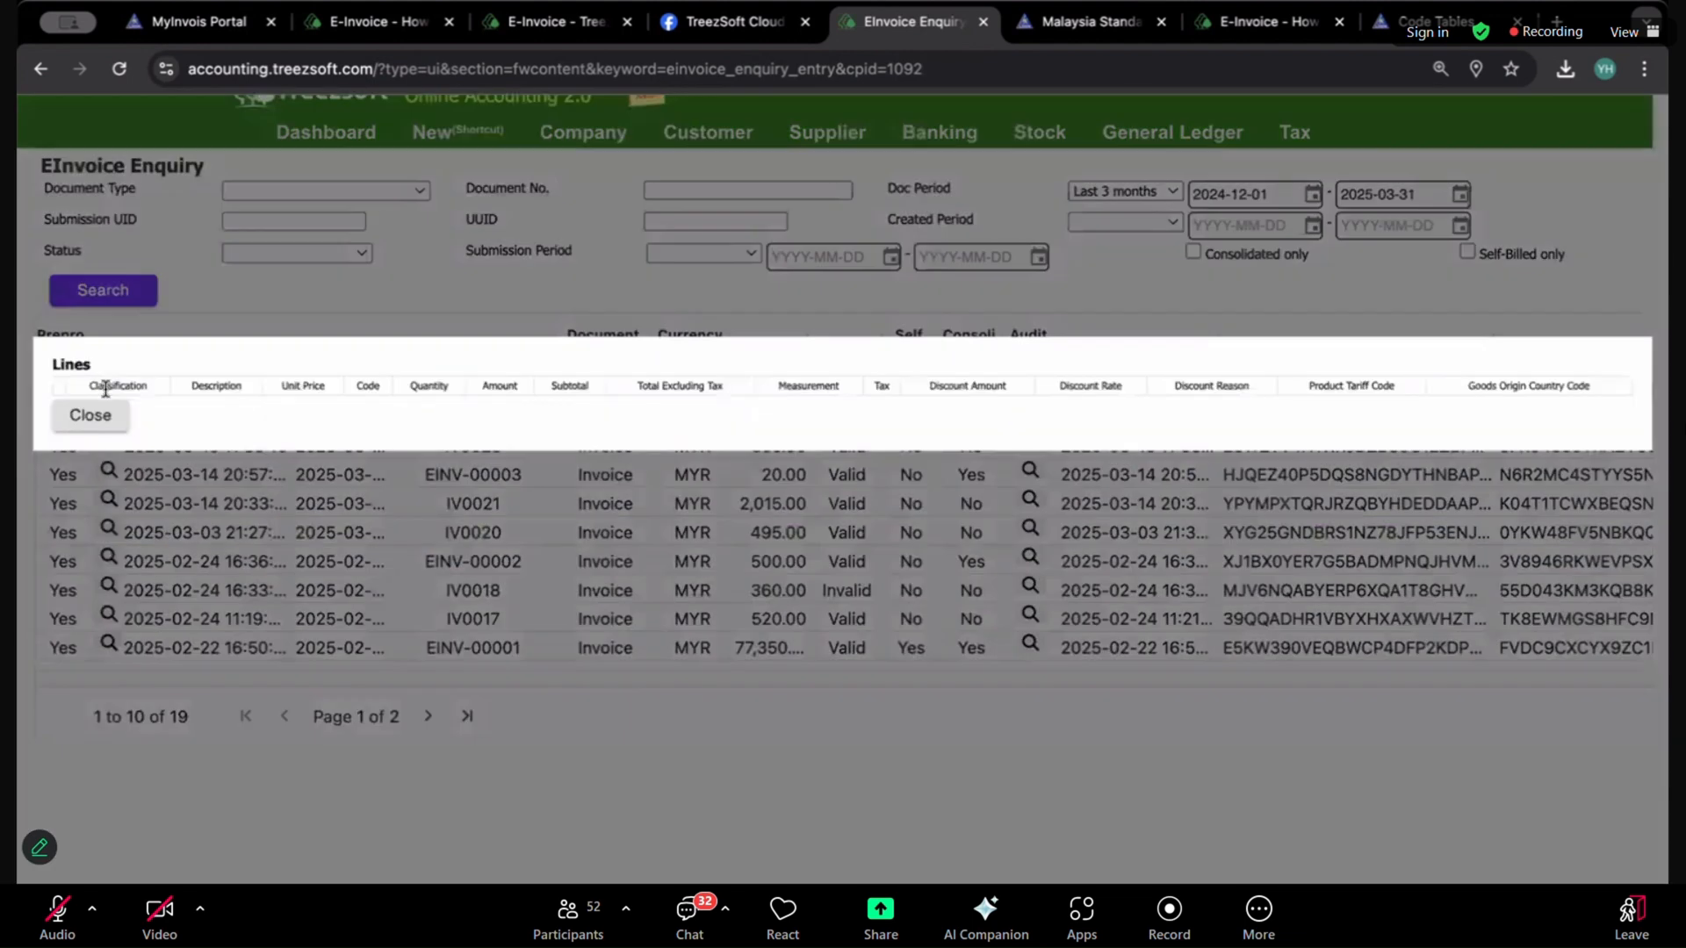
Step: Review the line details of the selected eInvoice document and close the Lines window
click(91, 419)
click(107, 470)
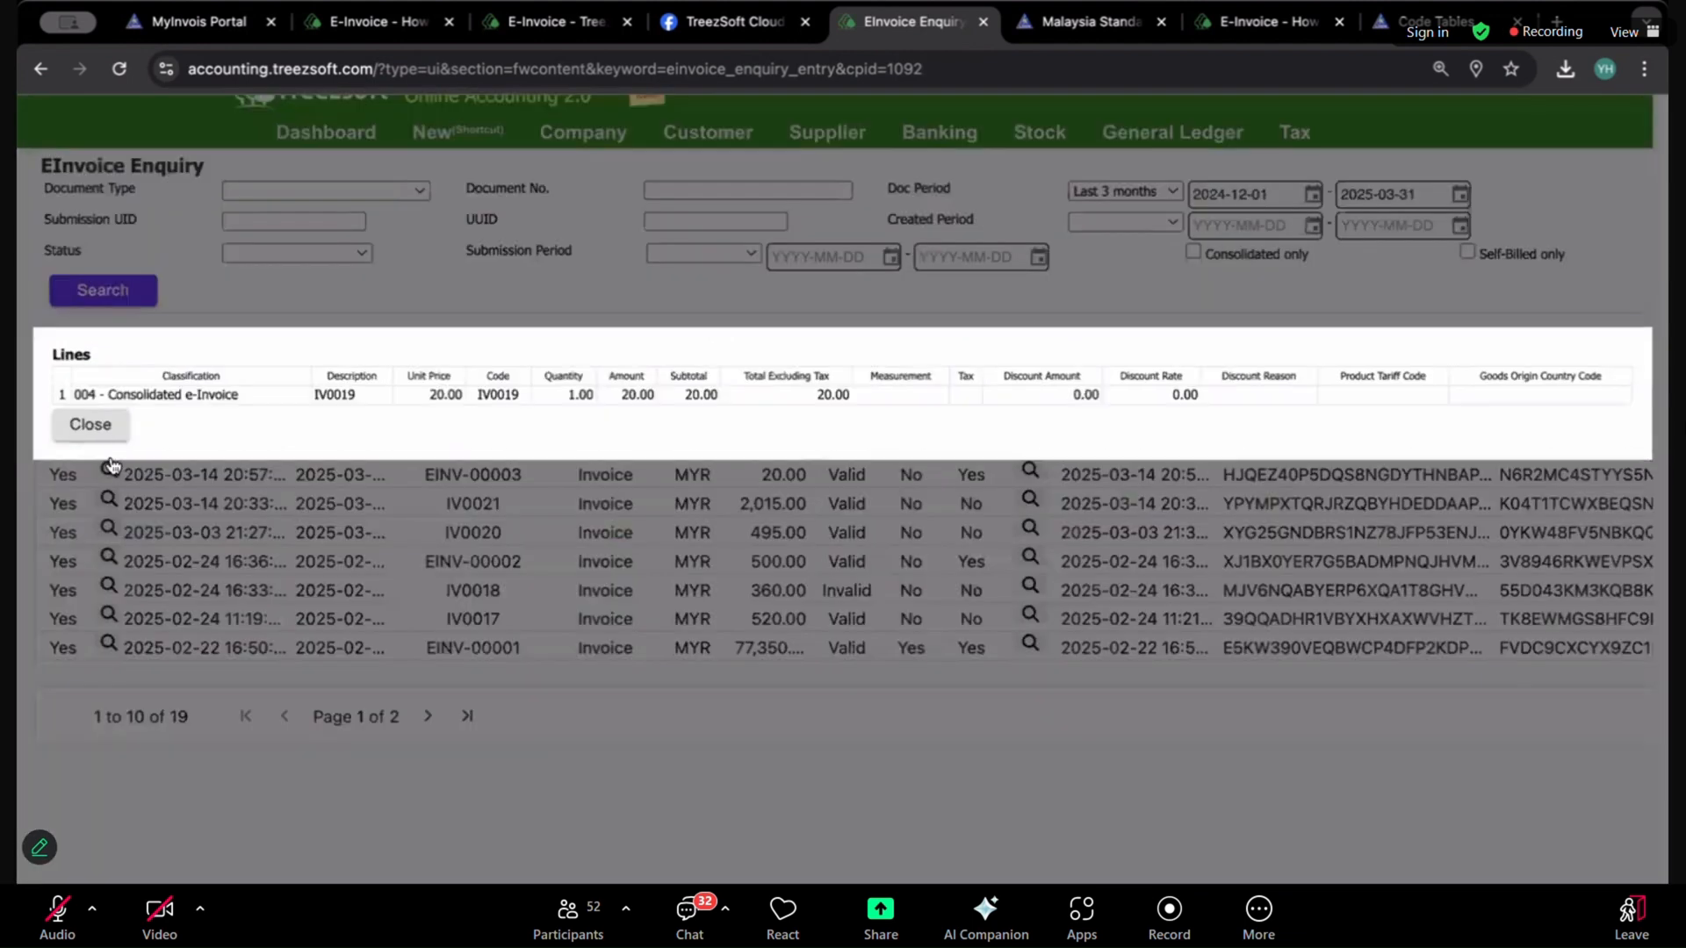
drag(165, 394, 1264, 411)
click(1083, 530)
scroll(777, 529, down, 2)
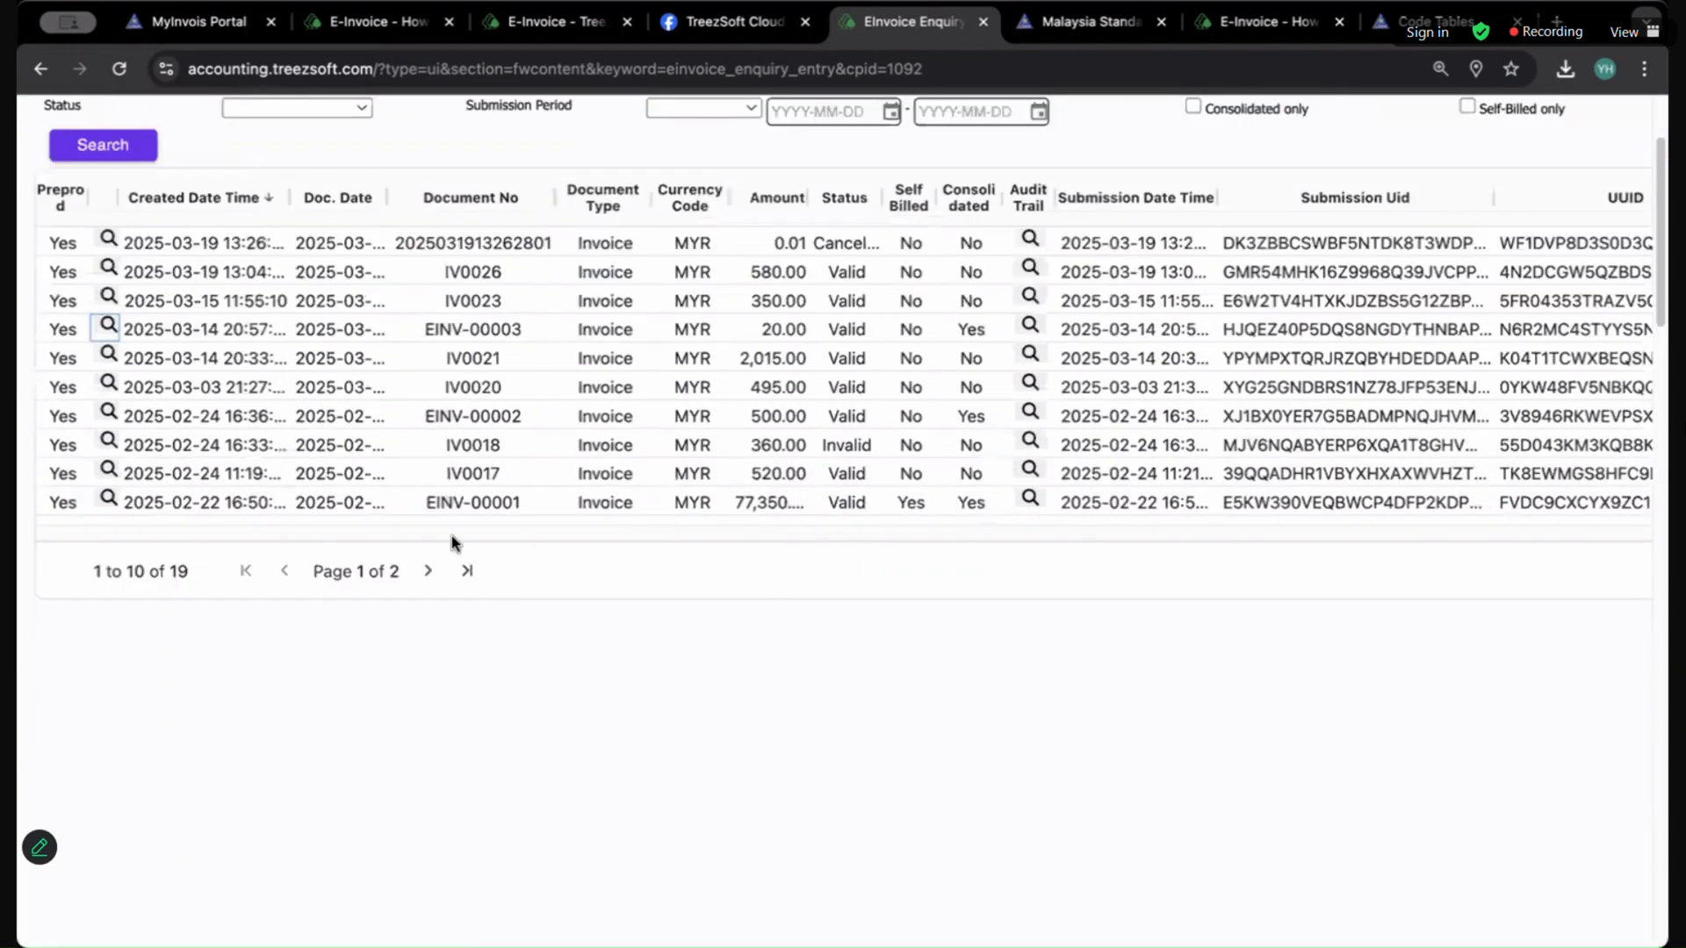
scroll(777, 529, up, 3)
Step: Open the E-Invoice Audit Trail and search the audit records
mouse_move(1294, 163)
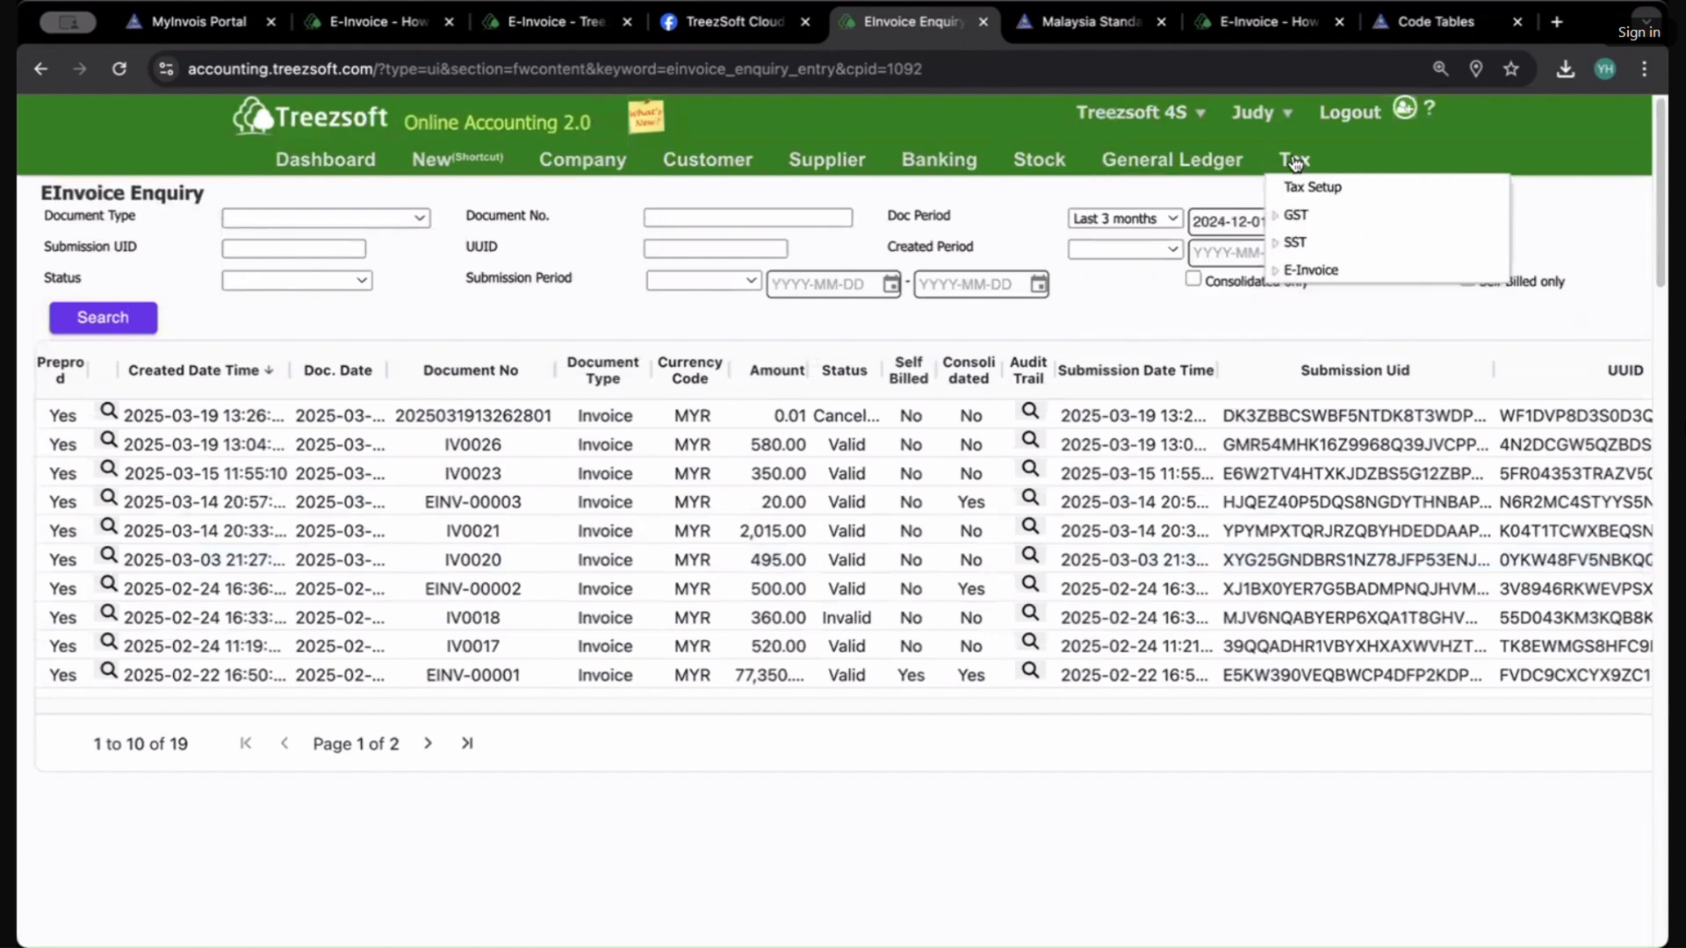
click(1321, 268)
click(1345, 351)
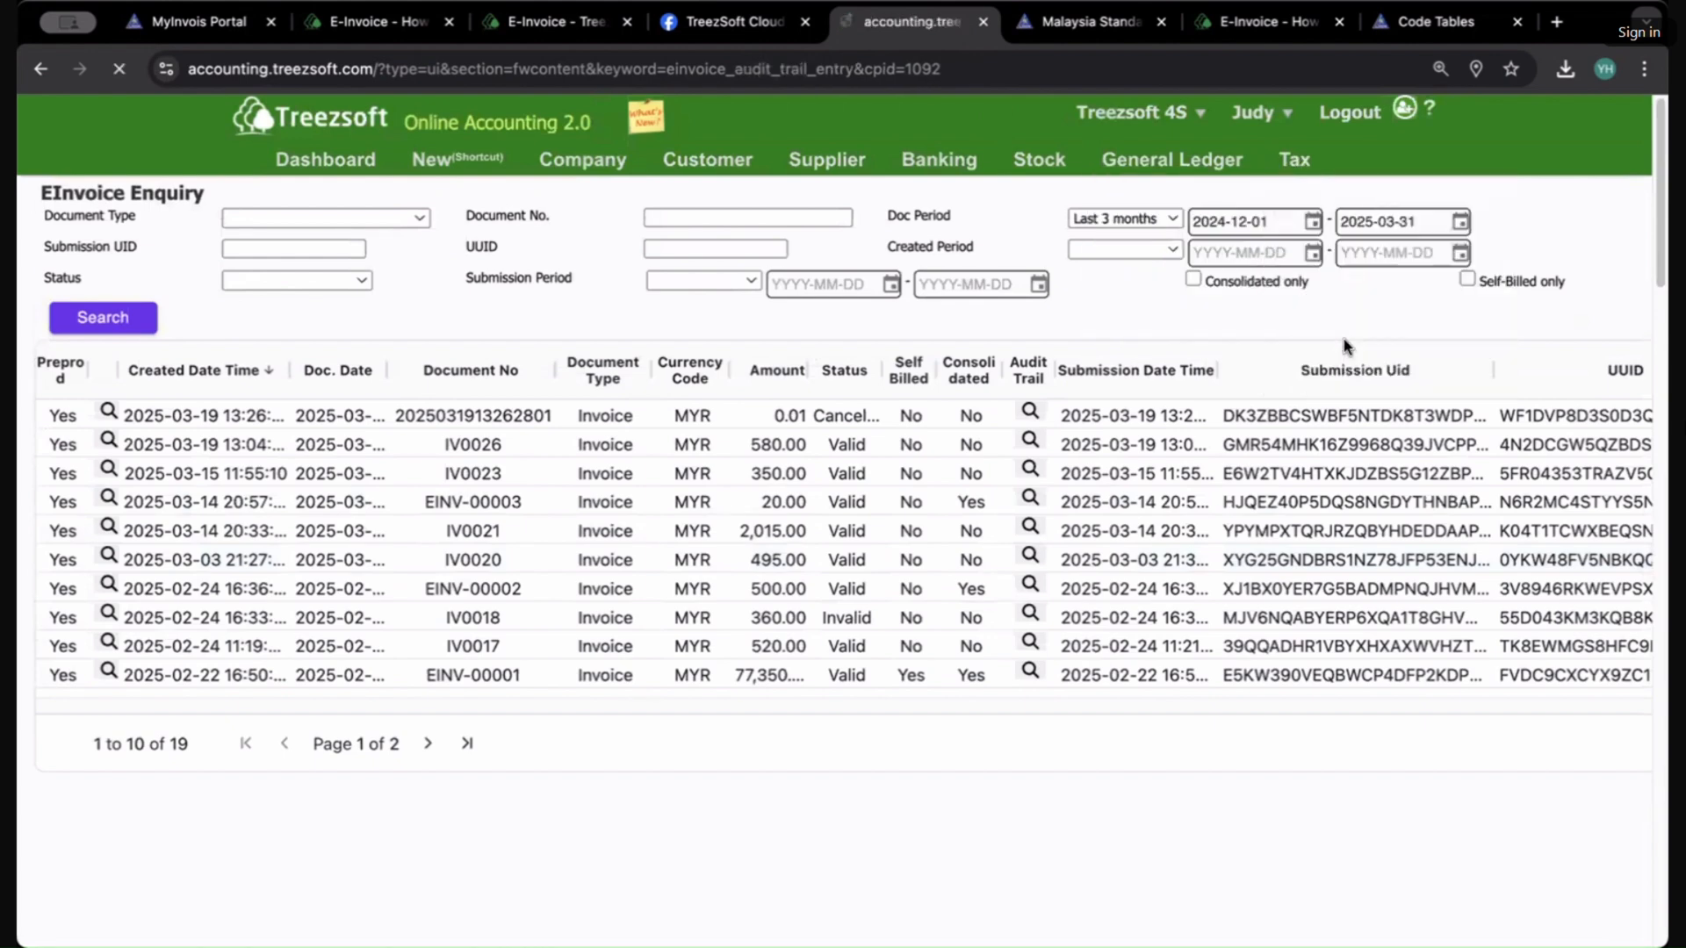
click(99, 311)
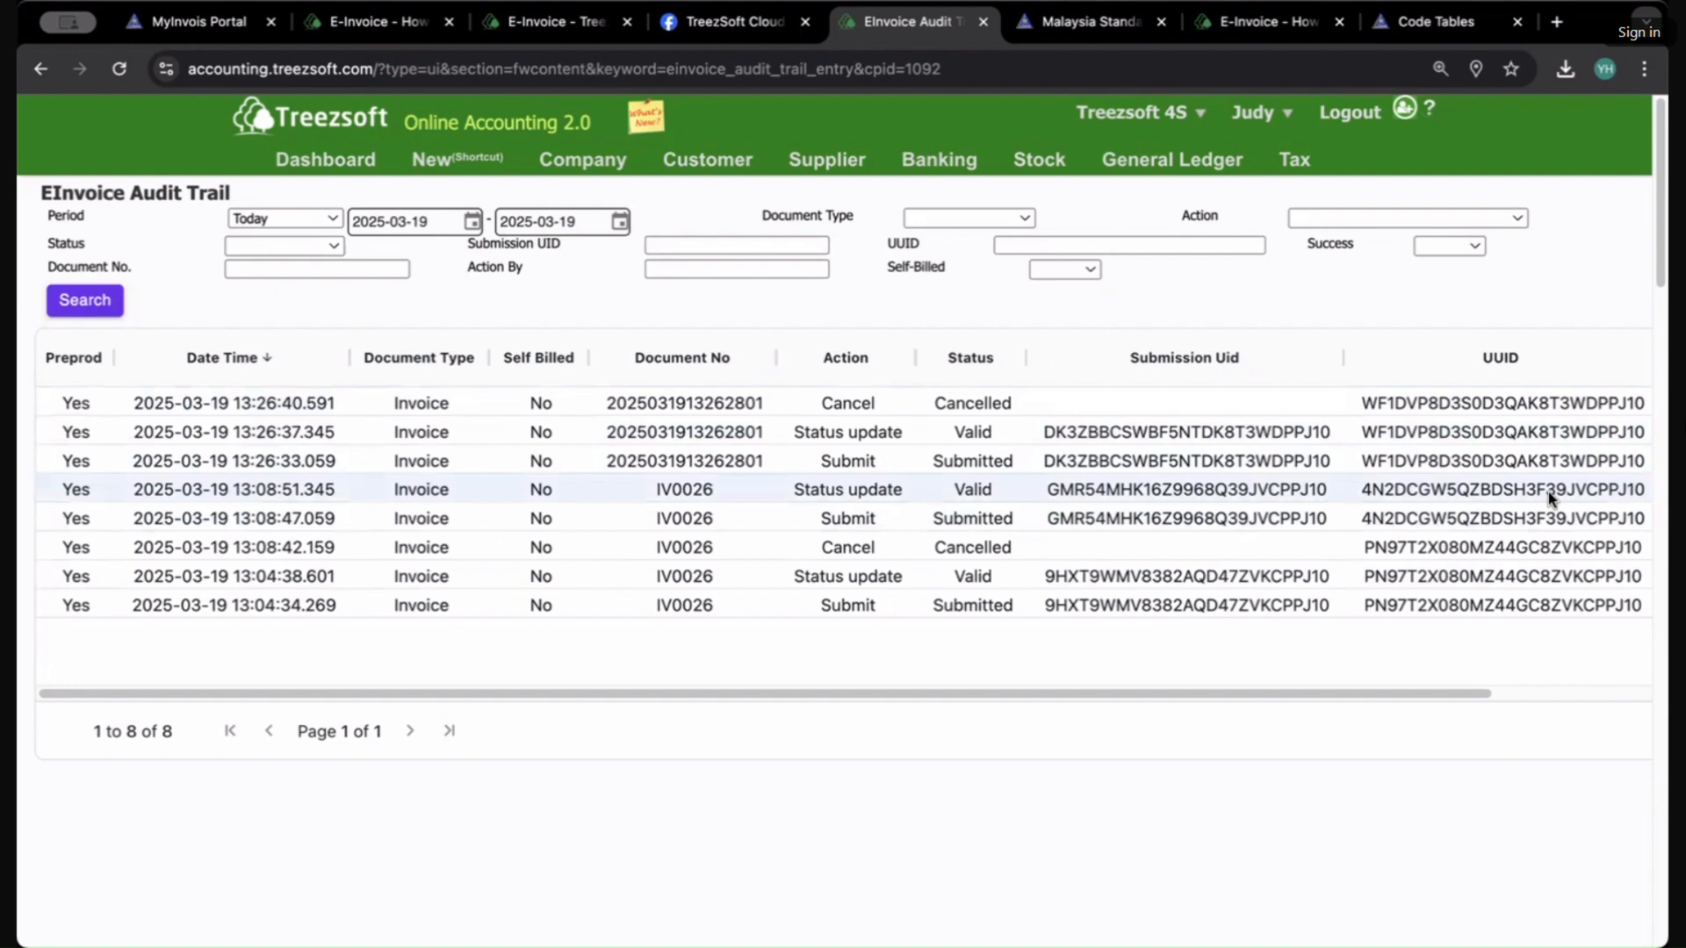
mouse_move(1294, 160)
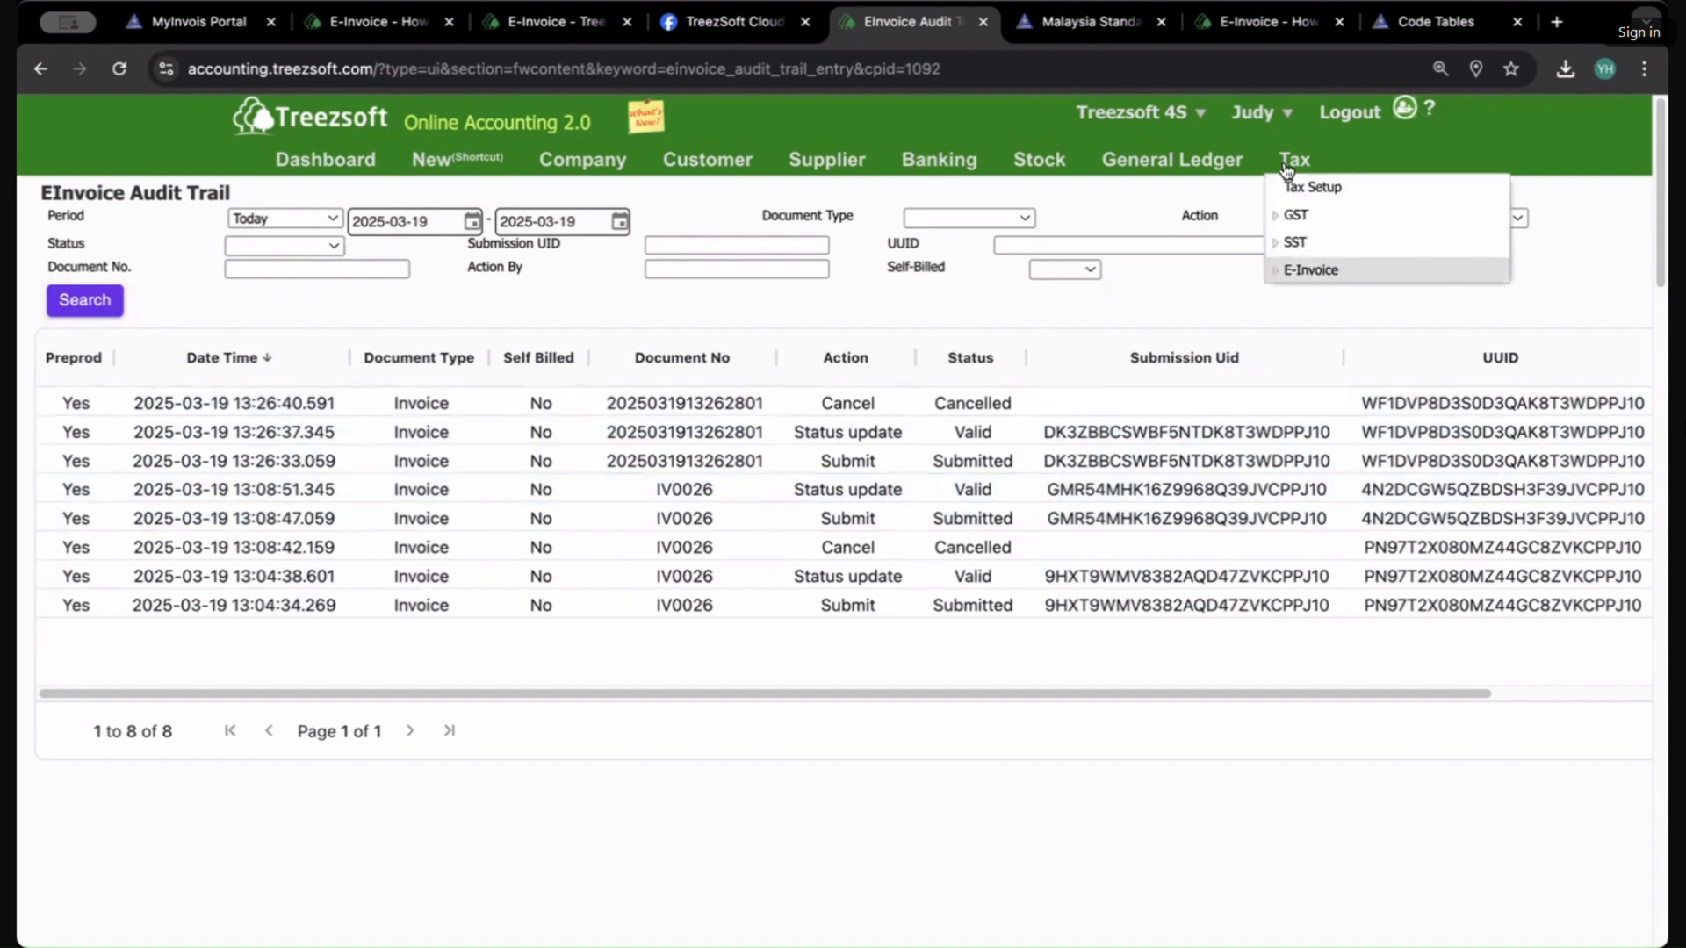
click(1321, 271)
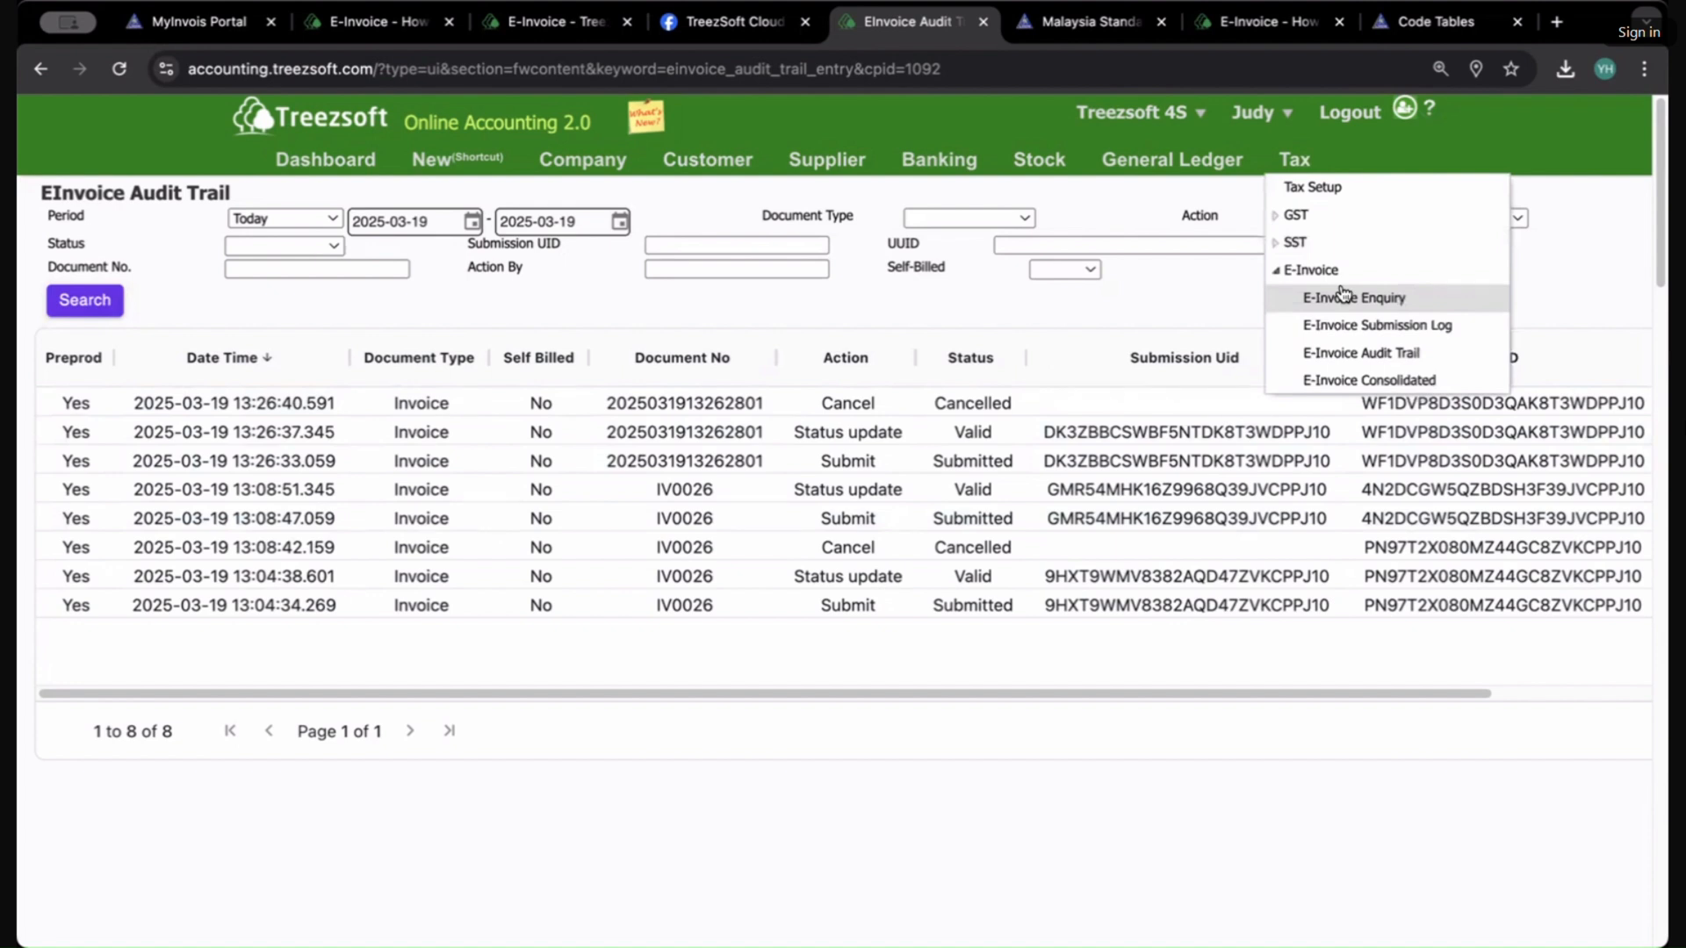
click(1503, 544)
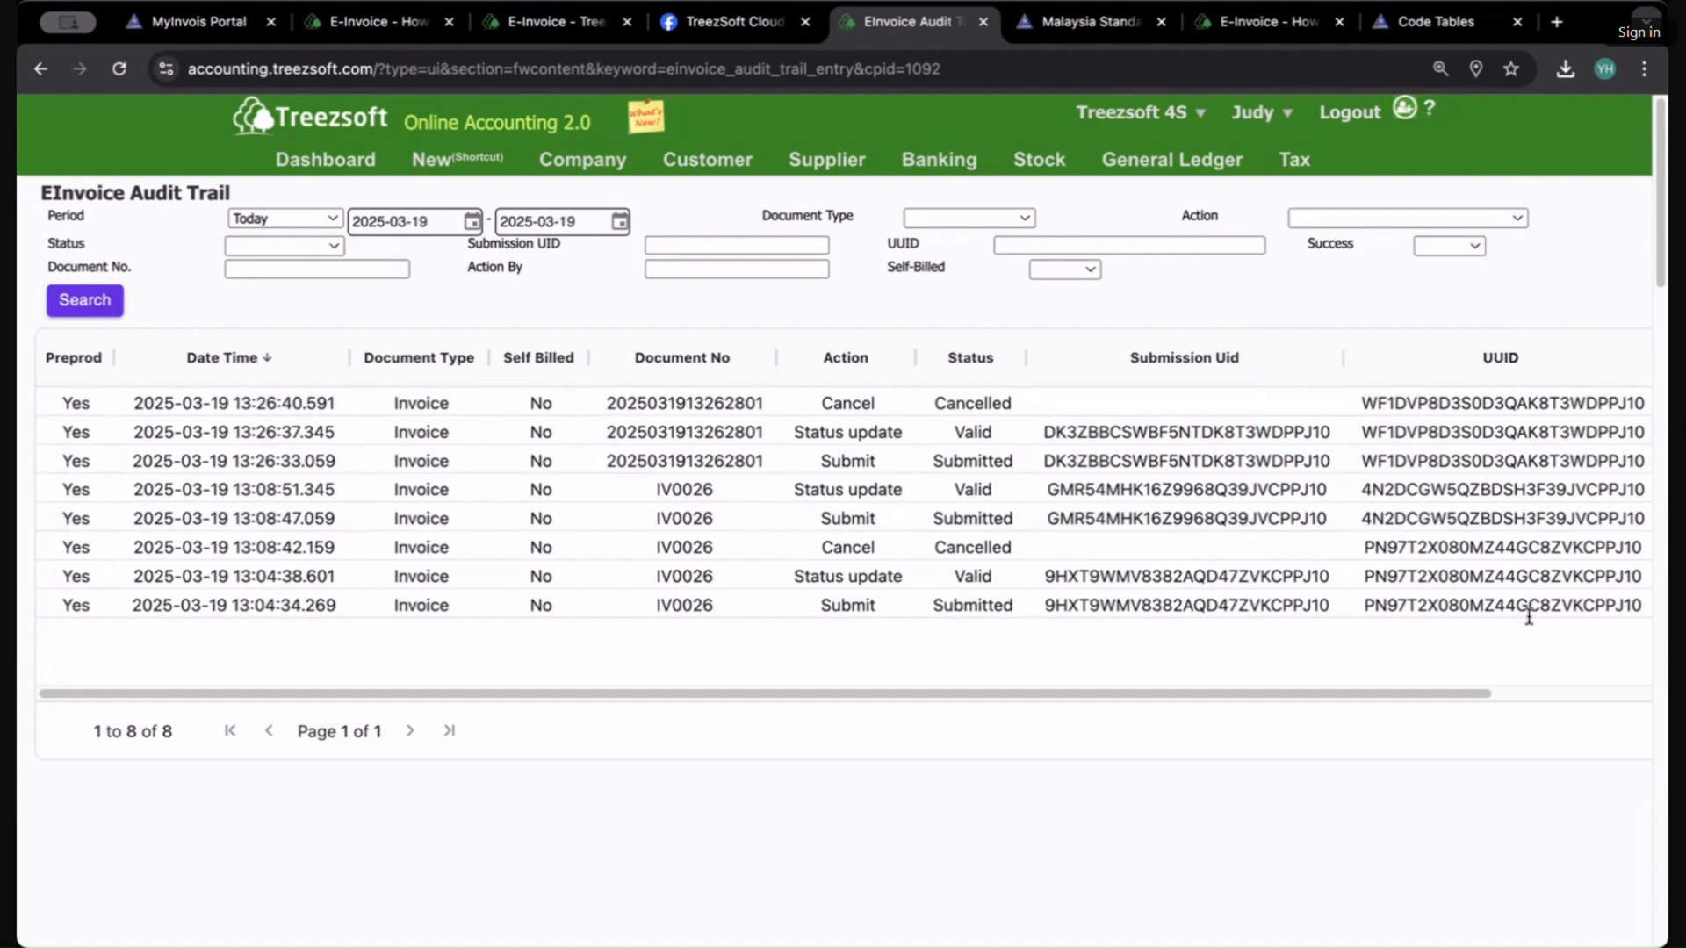
Step: Start a new supplier invoice for supplier M0003 Mr Yup with item O0004 Engine
mouse_move(808, 165)
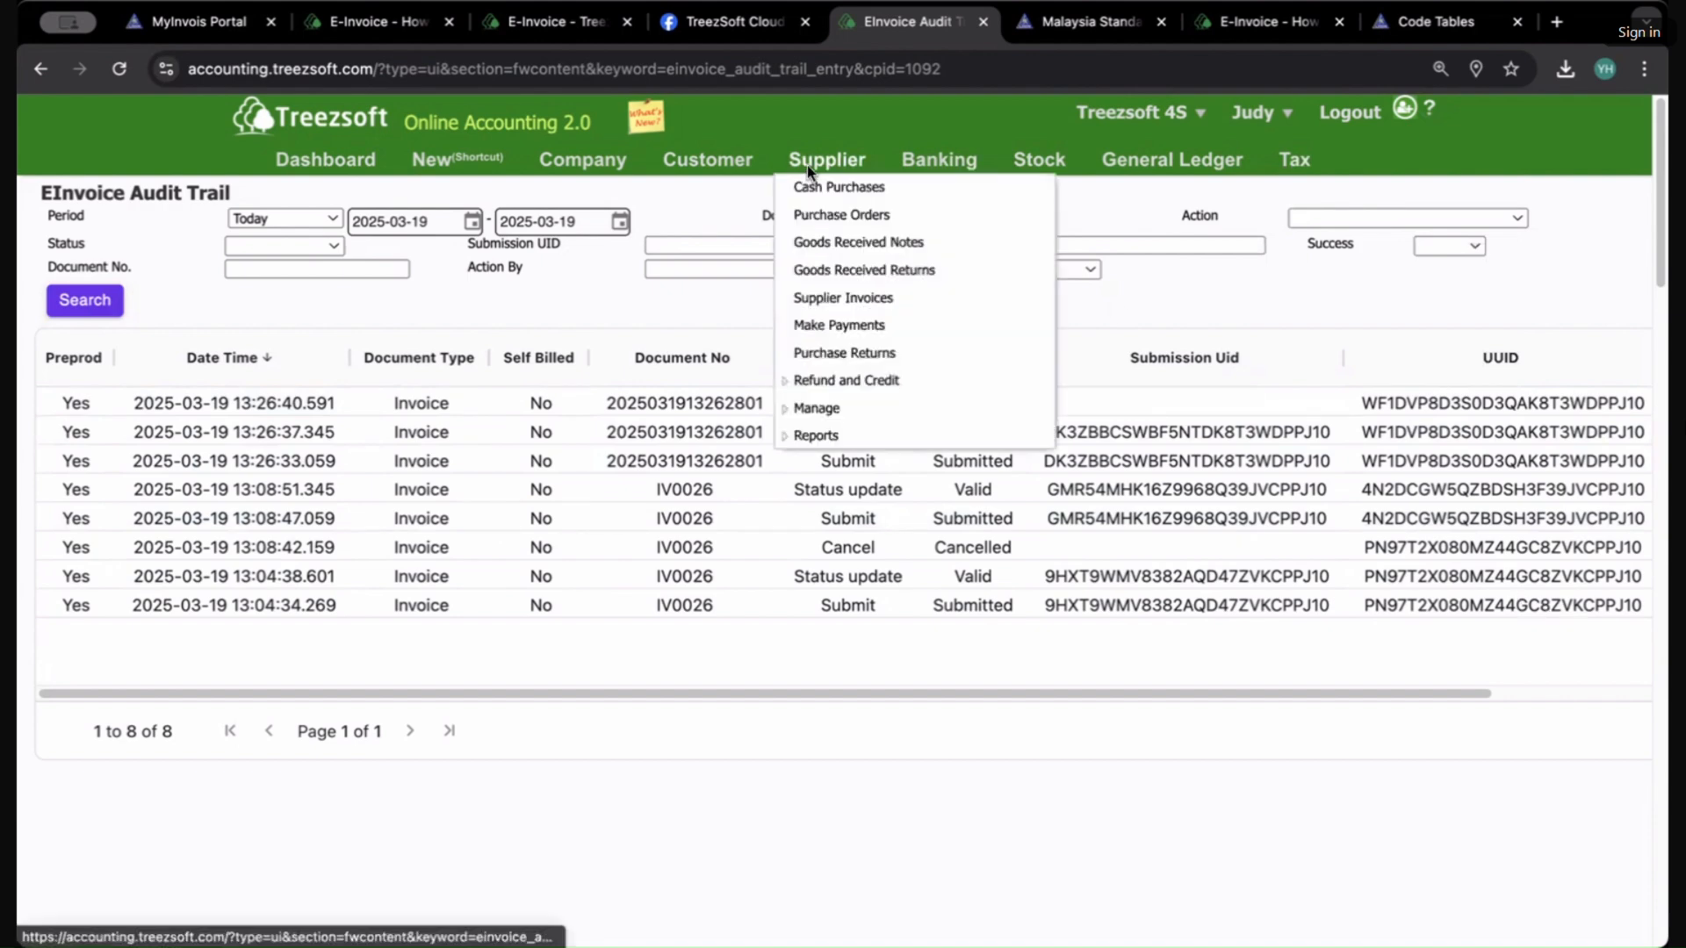
click(836, 293)
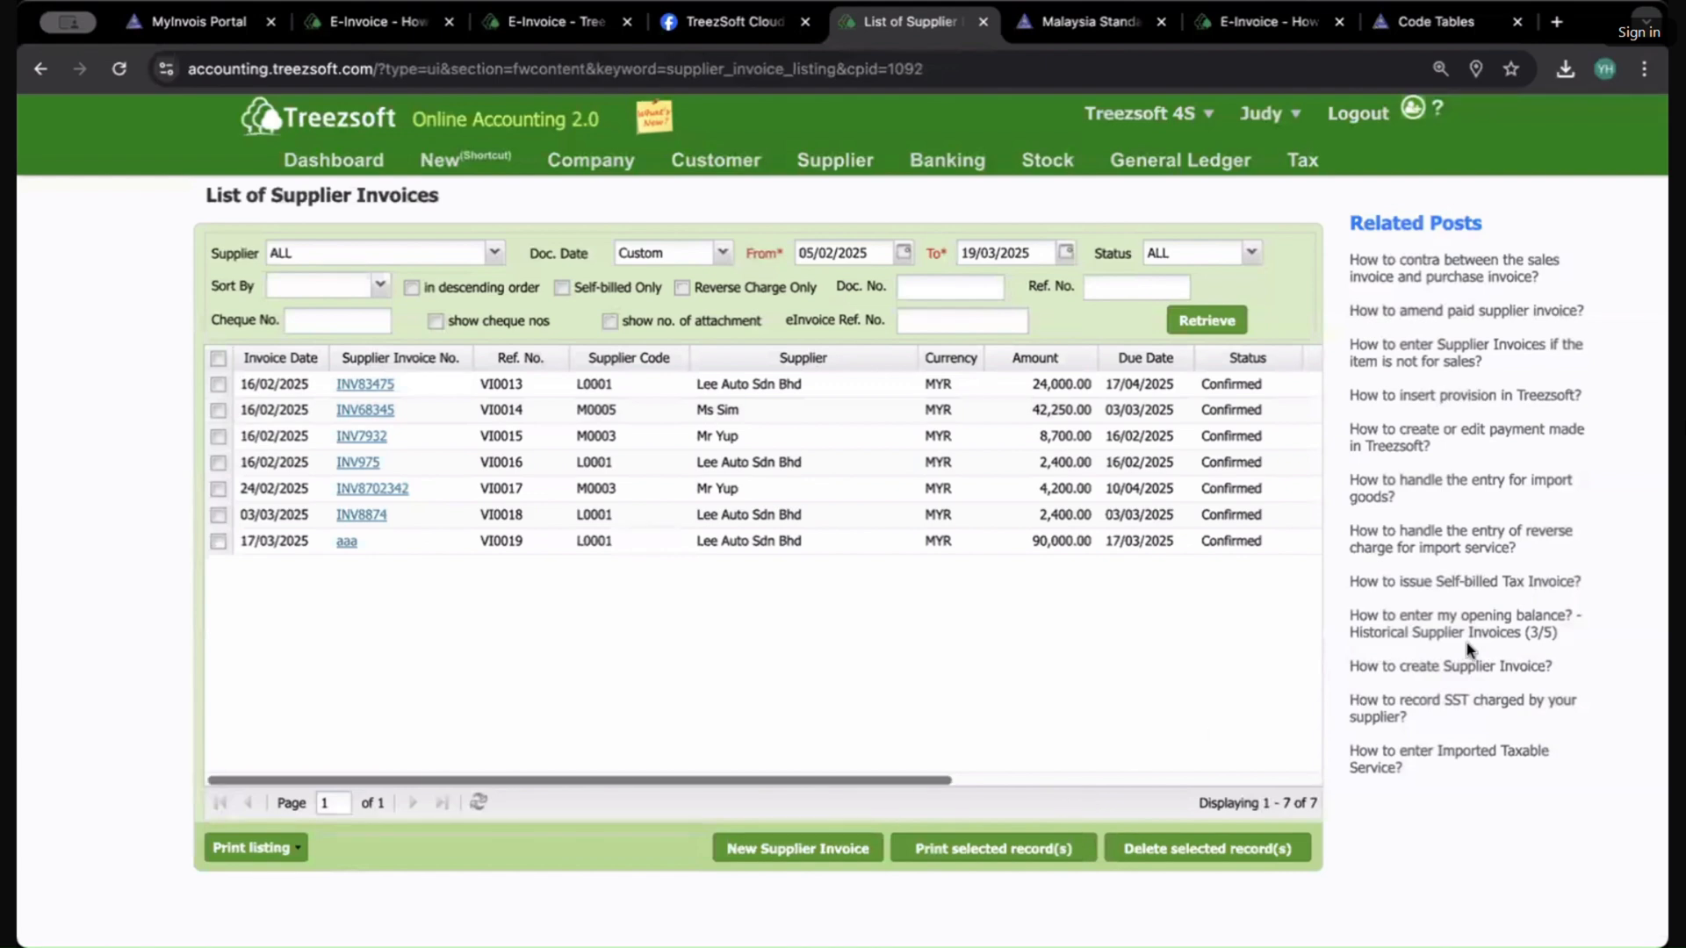
click(784, 849)
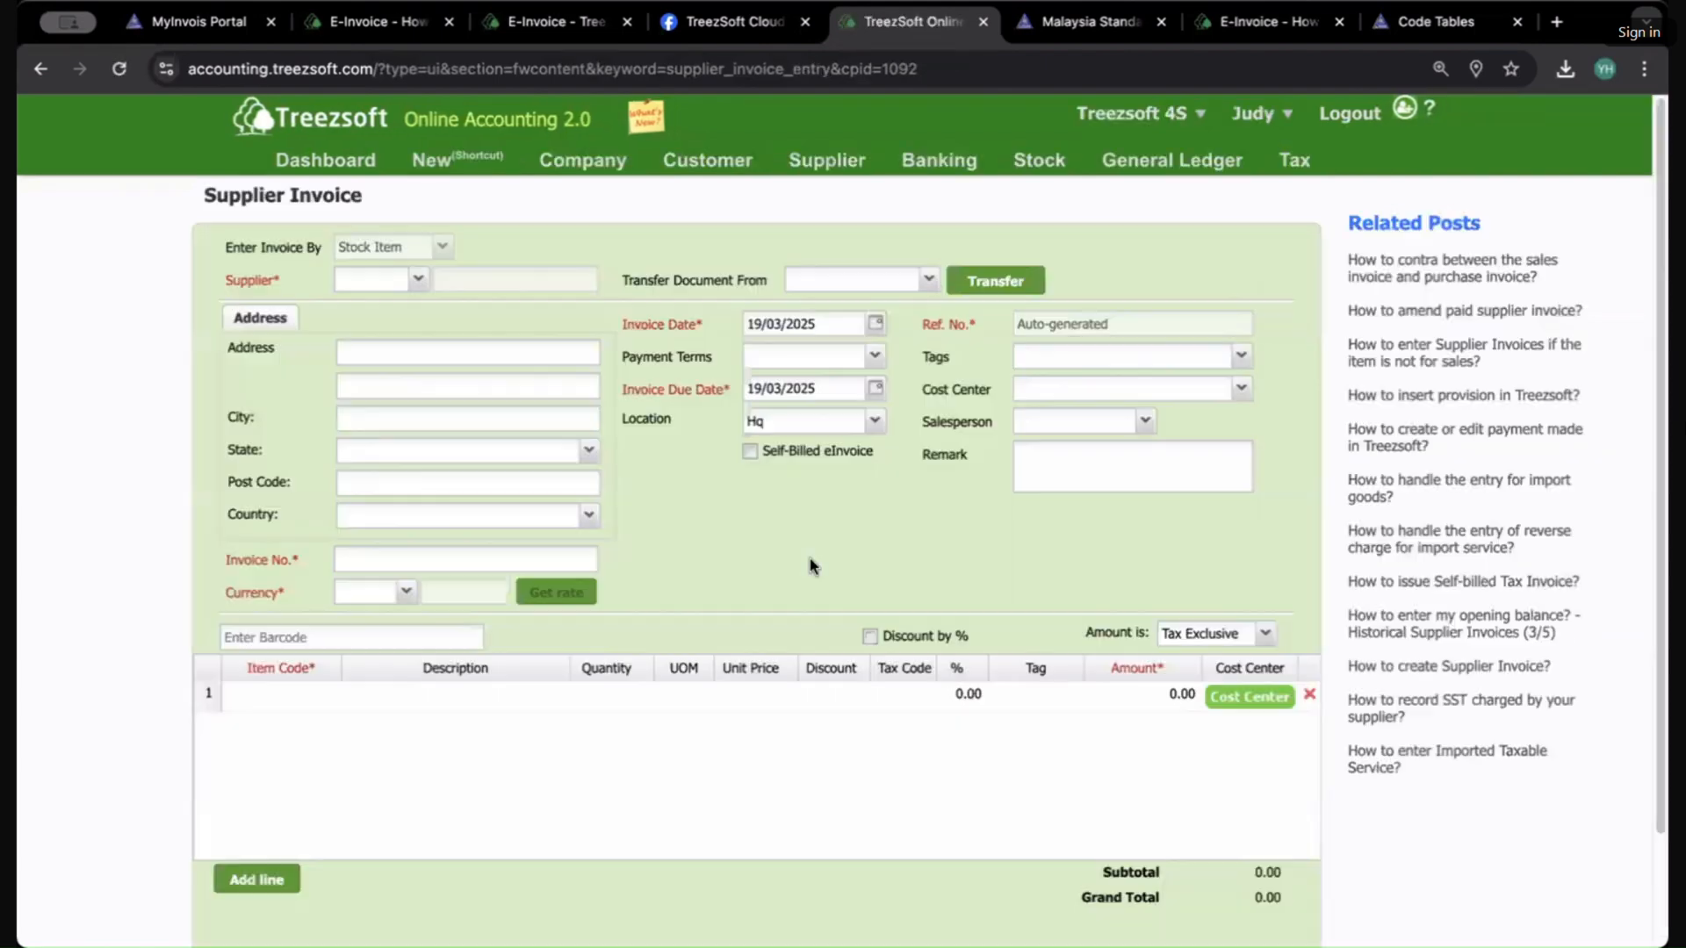
click(413, 279)
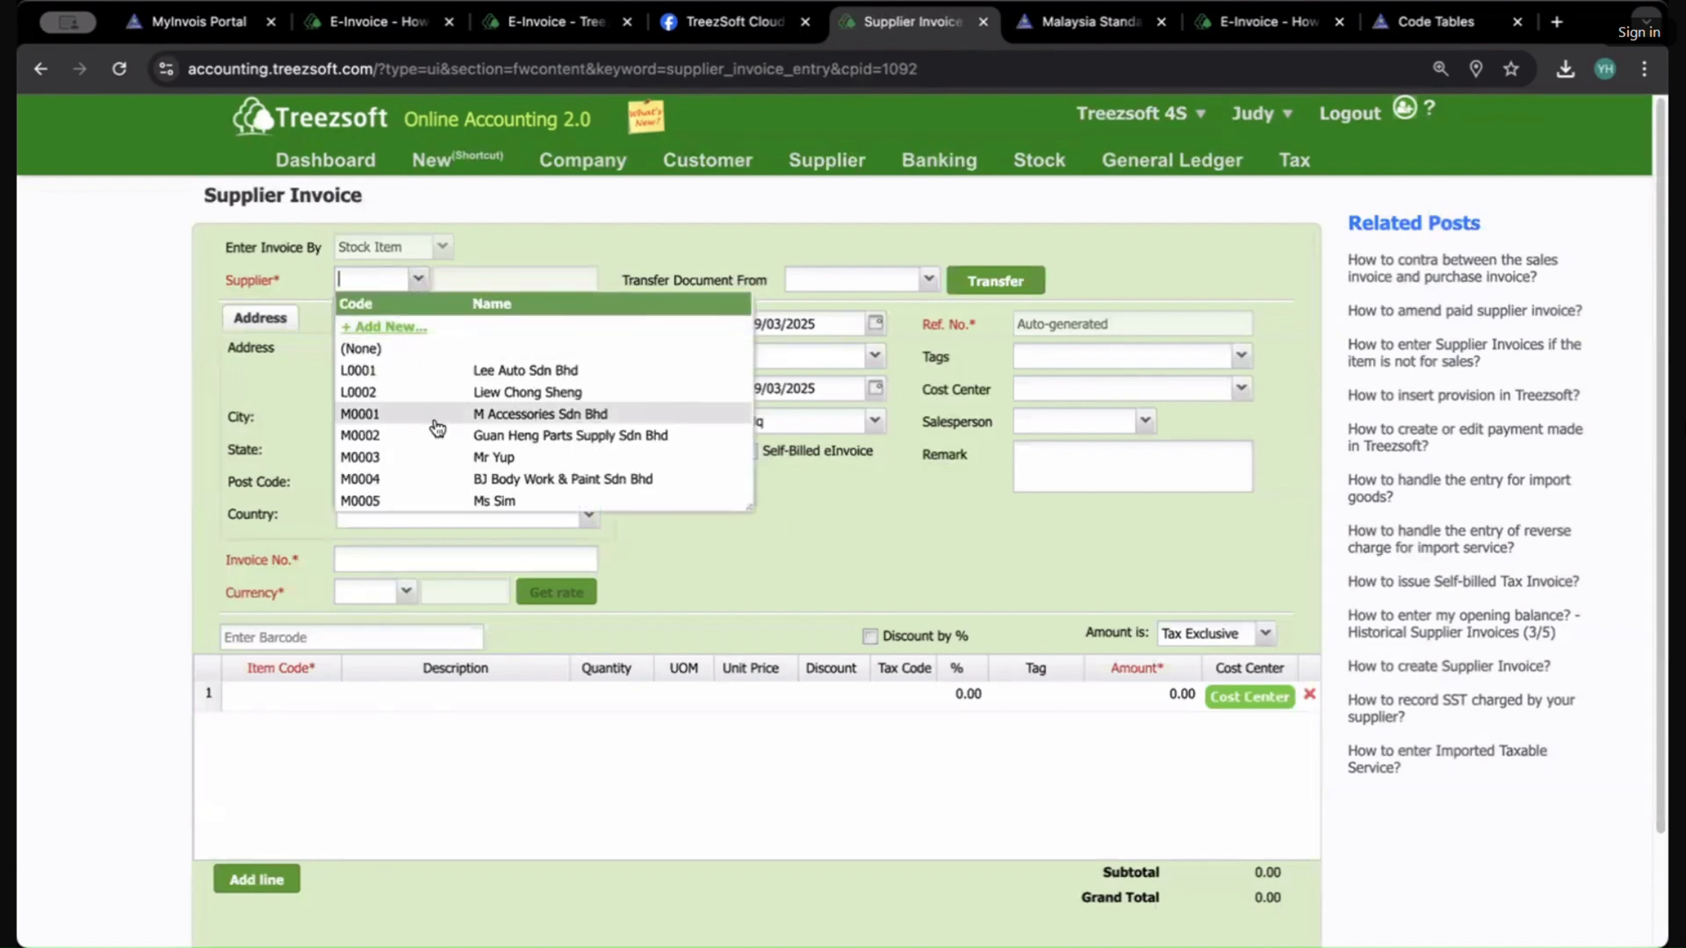
click(434, 457)
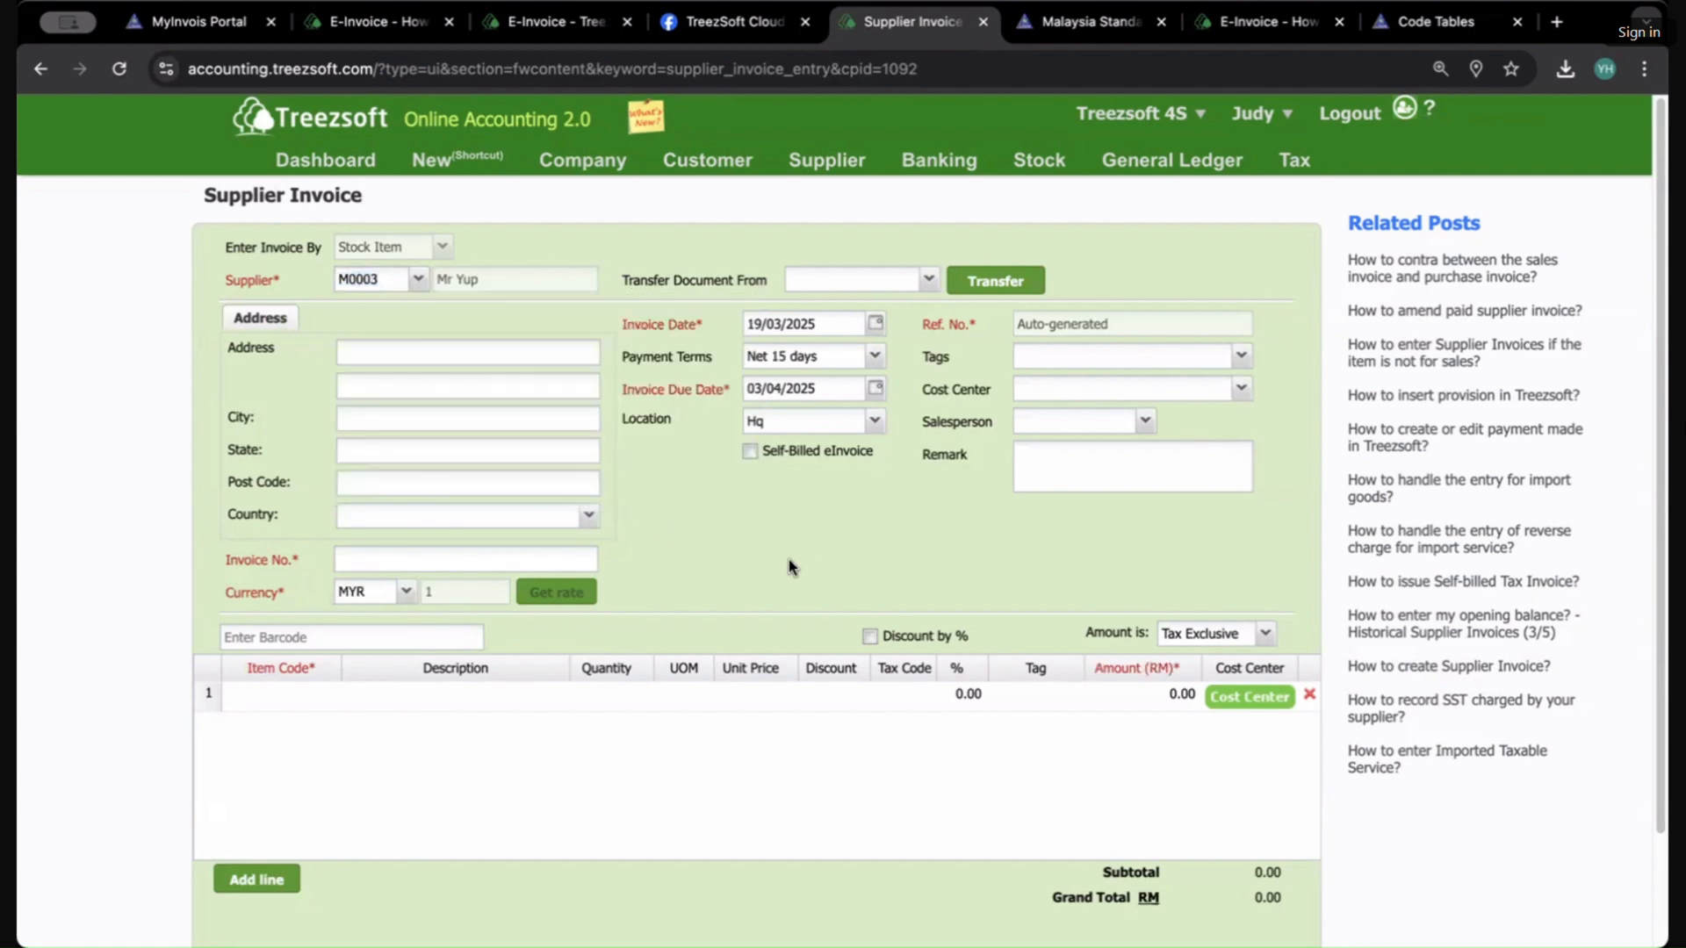
click(299, 698)
click(329, 698)
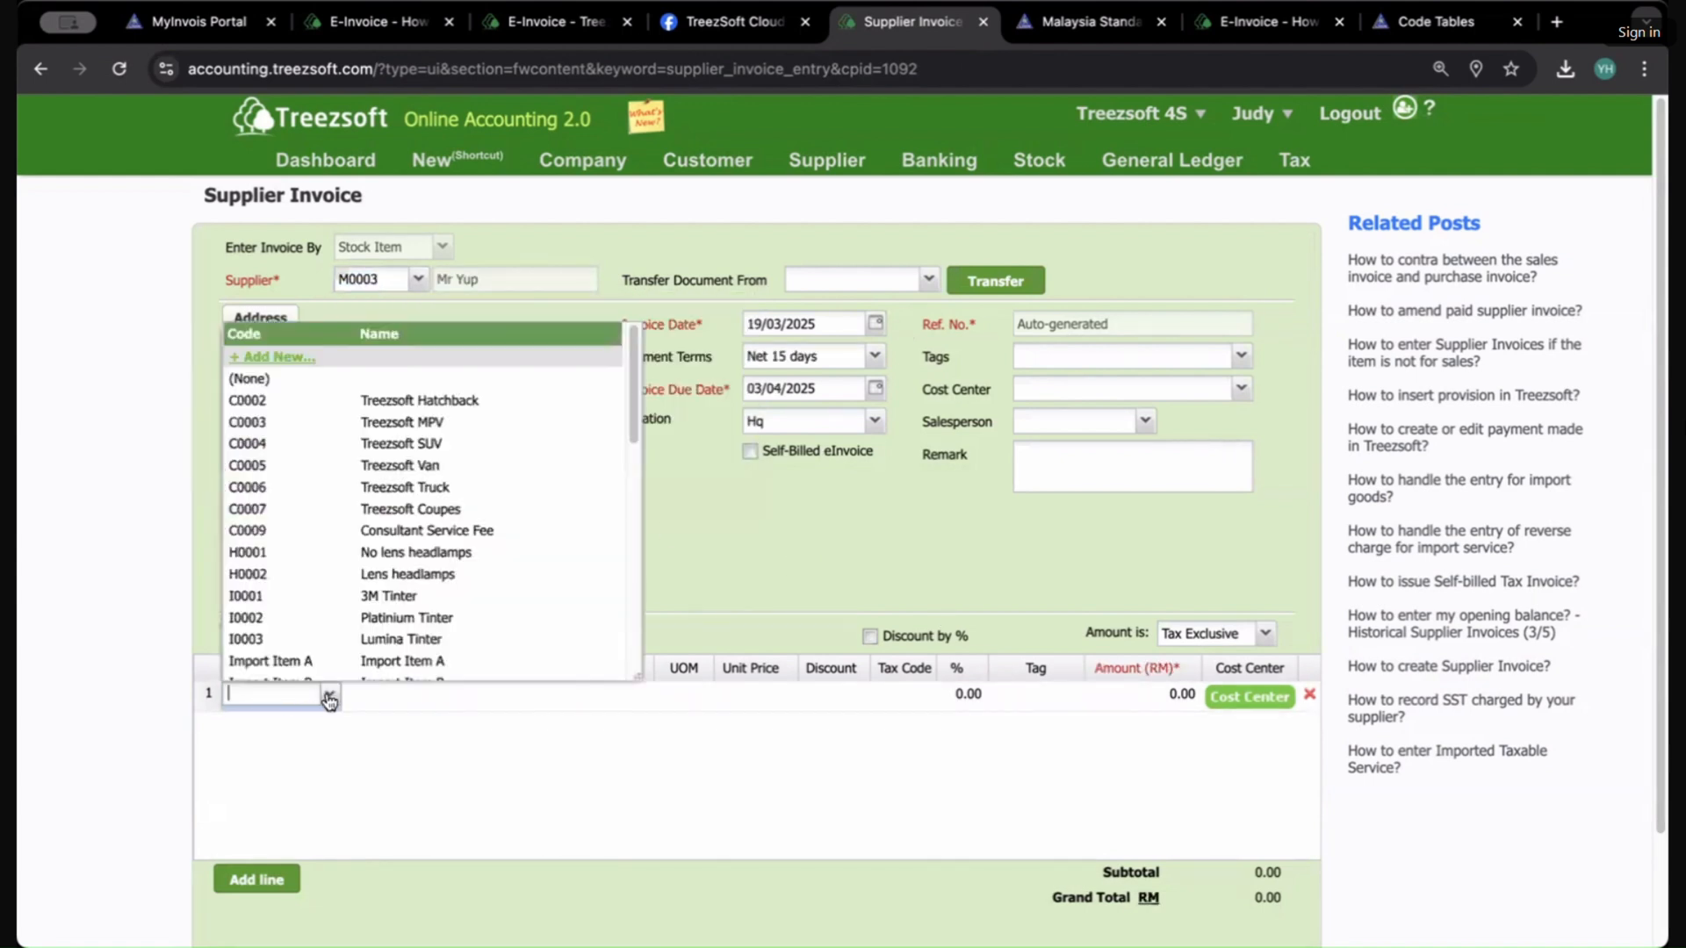
scroll(413, 605, down, 5)
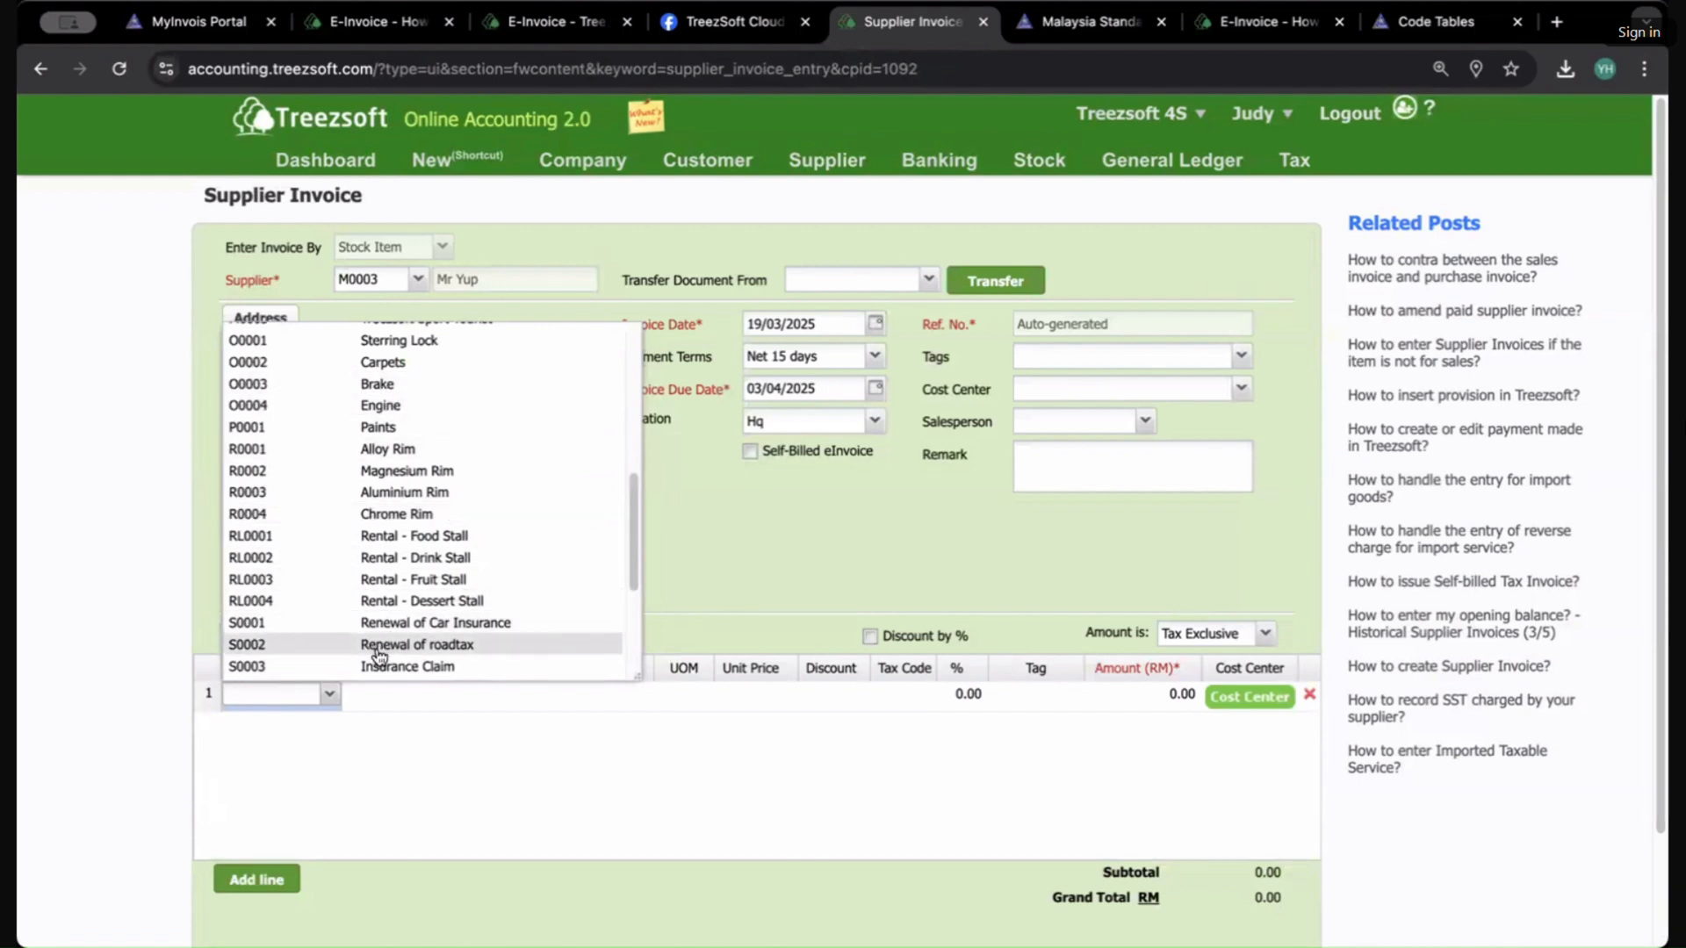
click(405, 405)
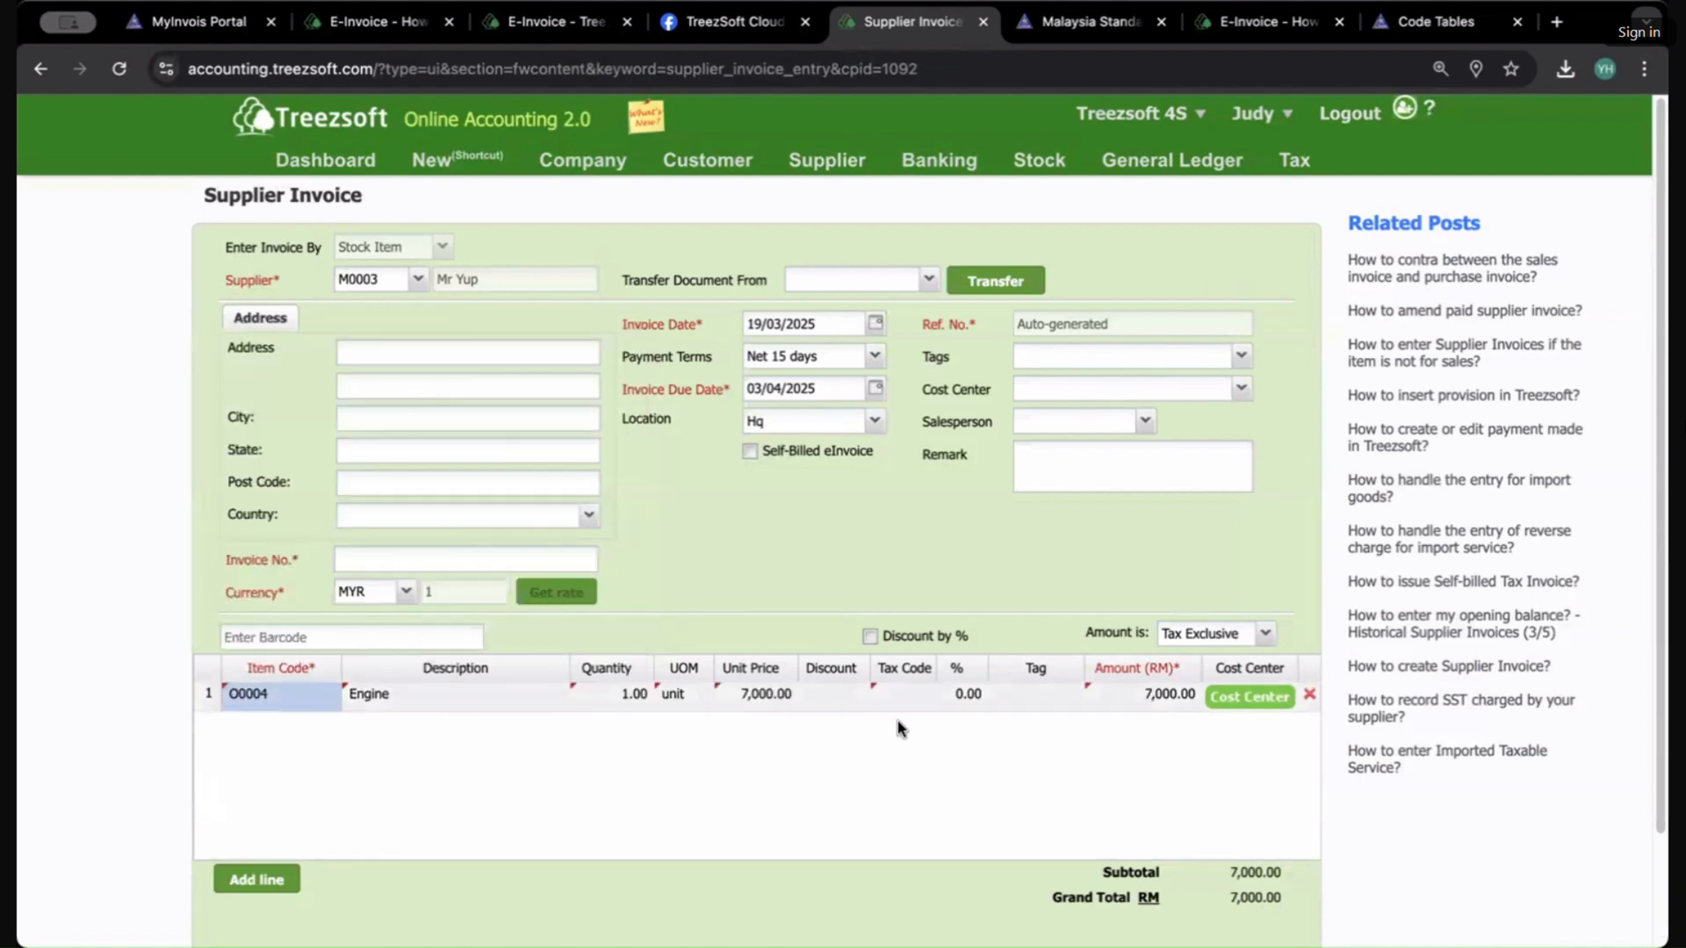
Step: Enter invoice number 9985 and save the supplier invoice
scroll(1151, 790, down, 1)
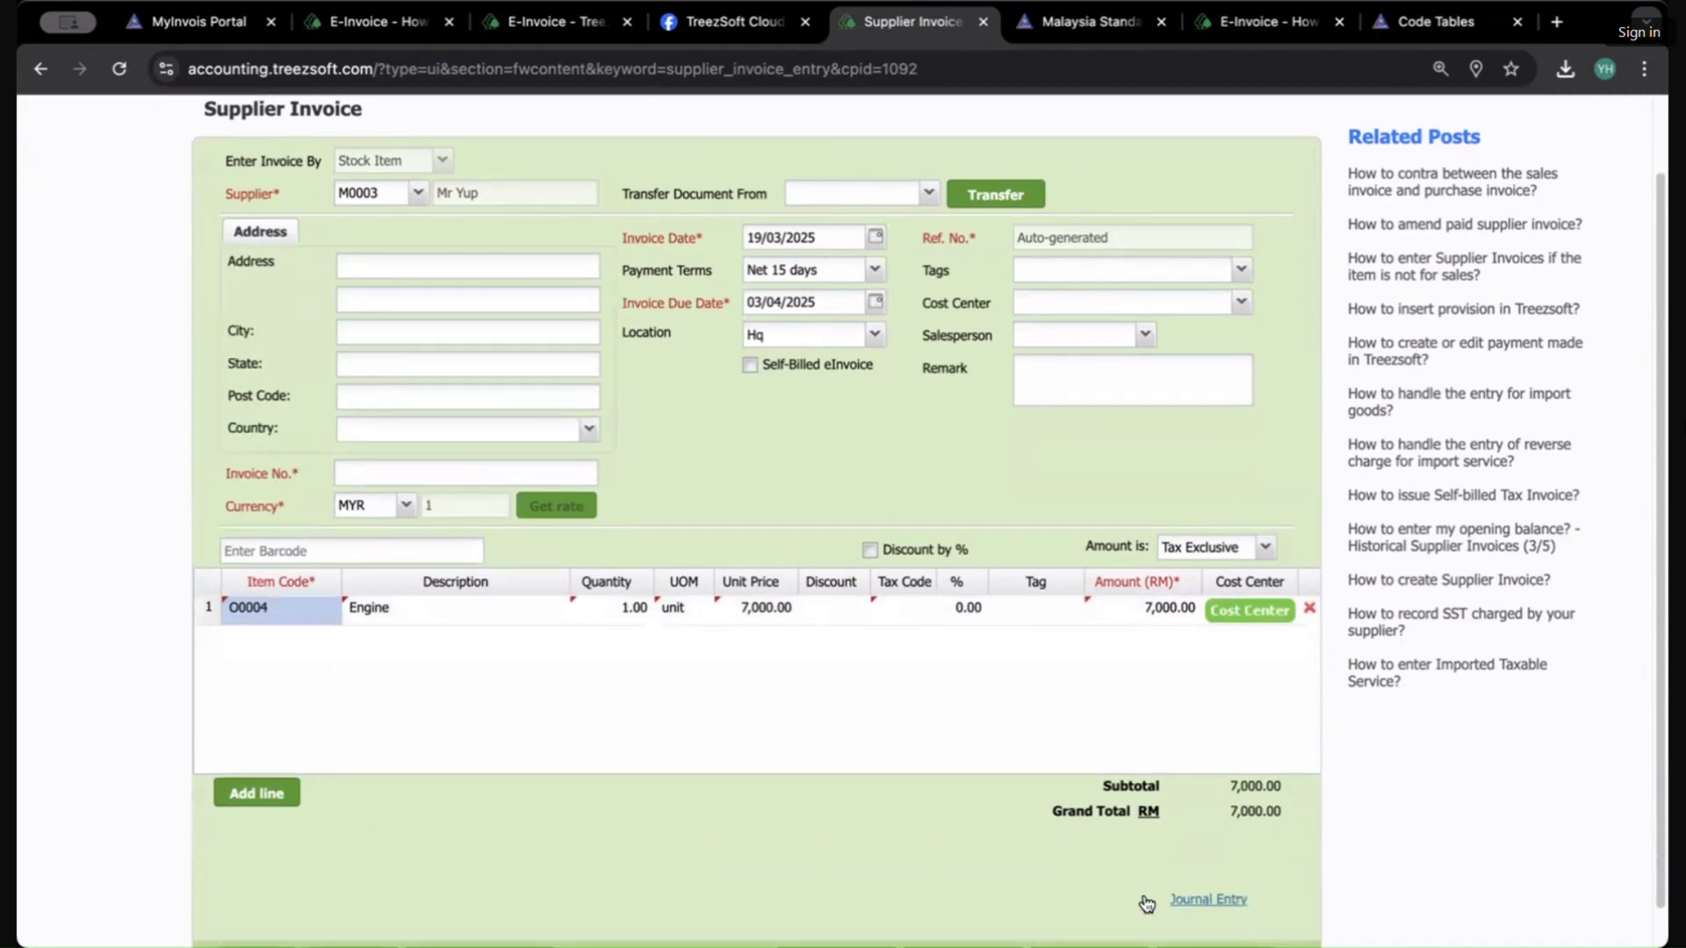
scroll(1146, 904, down, 1)
click(1088, 916)
click(851, 571)
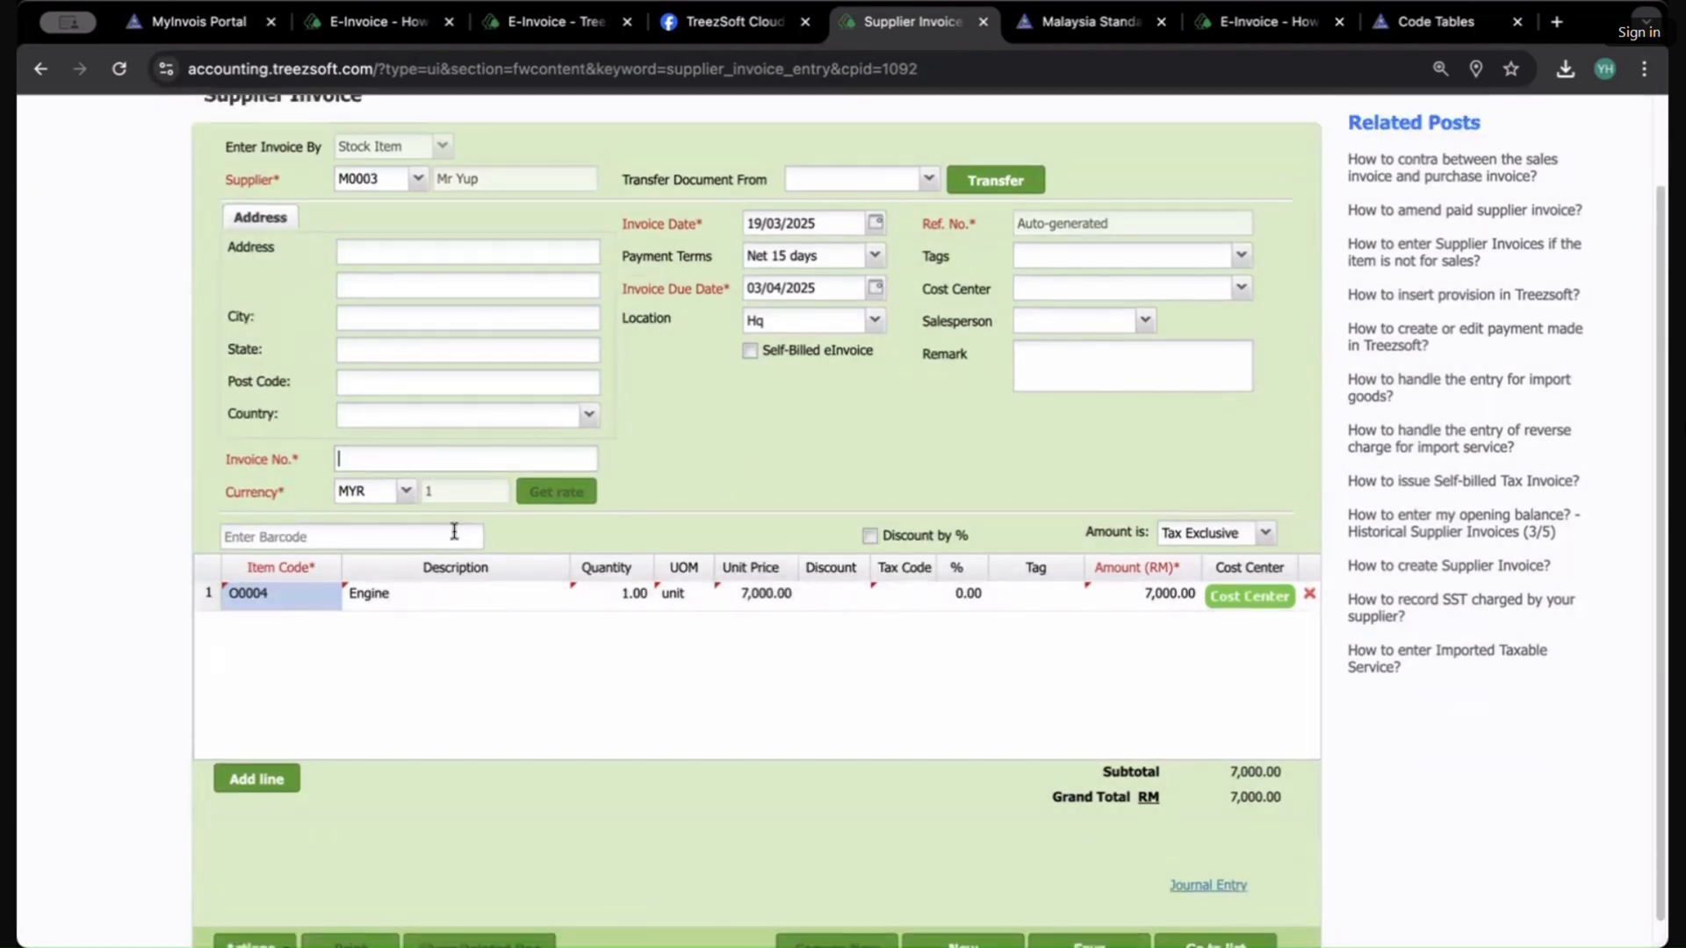
text(9985)
scroll(1008, 892, down, 1)
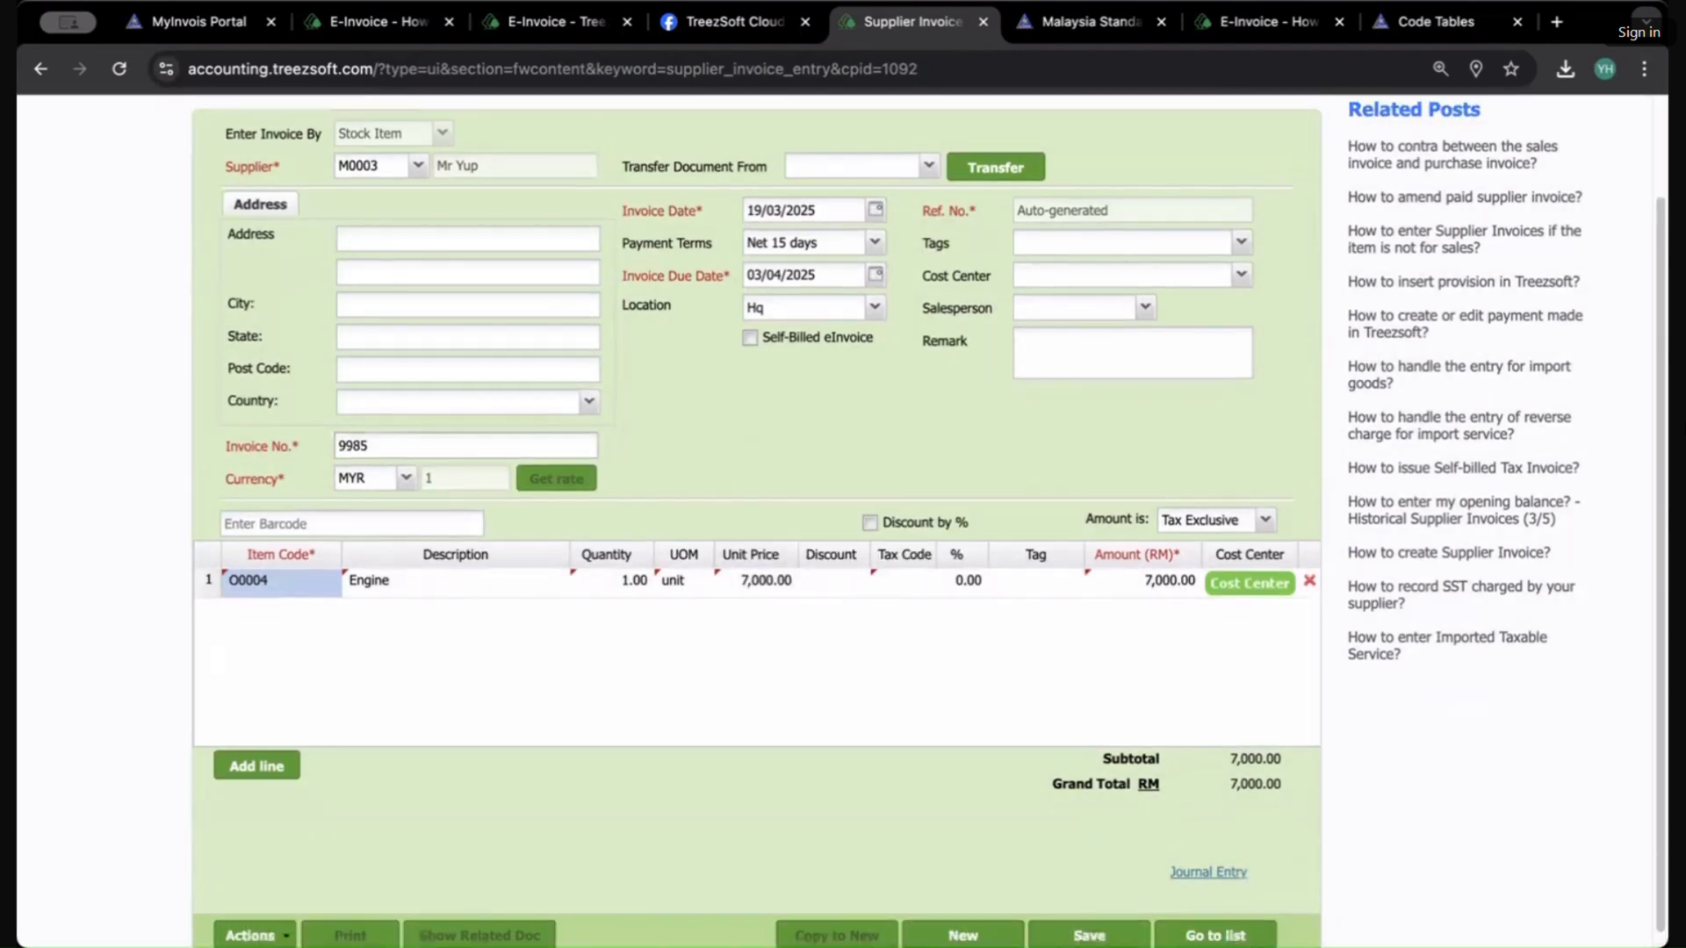
click(1089, 915)
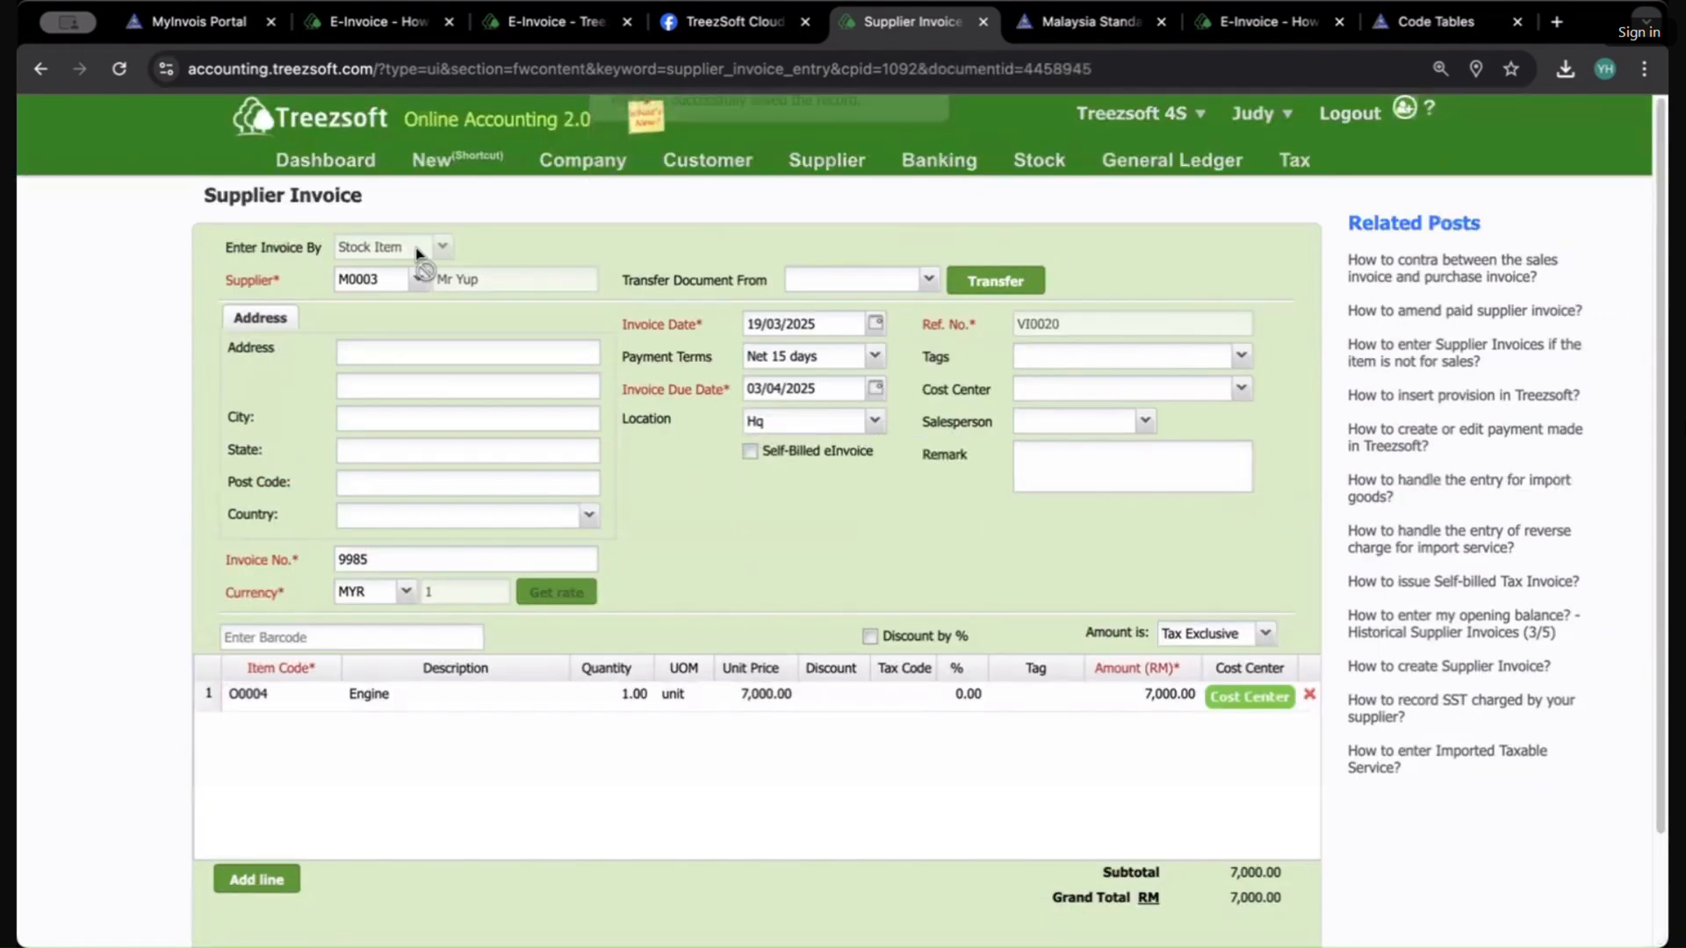
Step: Open supplier M0003 Mr Yup's record from the suppliers list and inspect its ID type
scroll(961, 524, down, 2)
scroll(960, 524, up, 2)
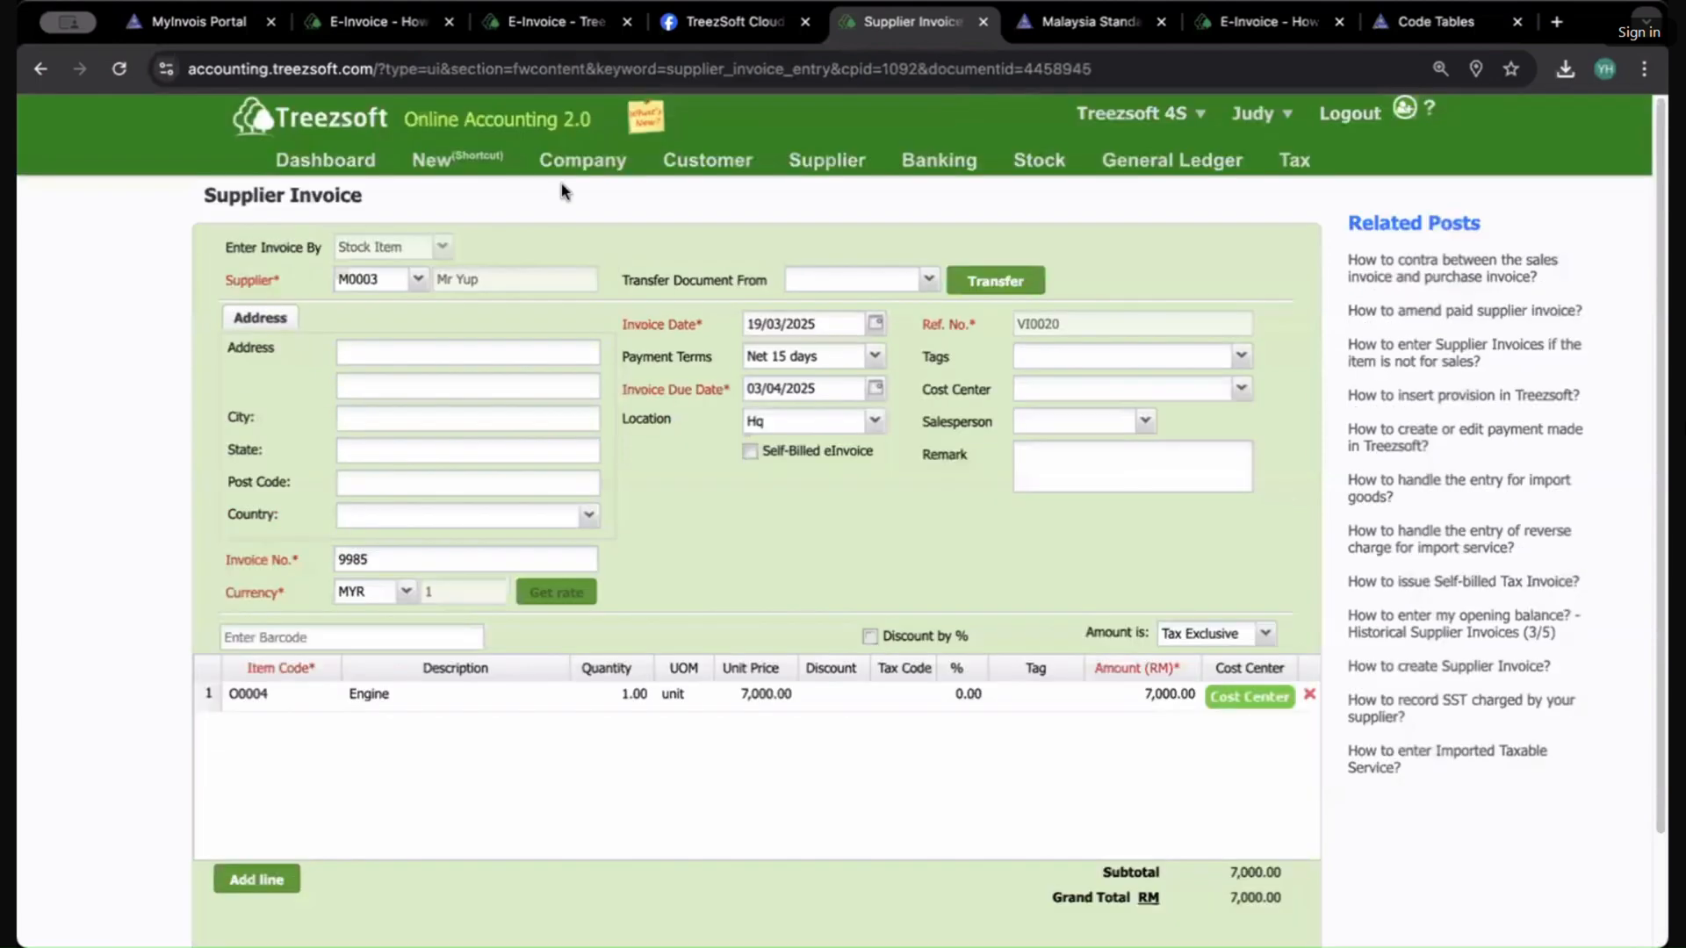
click(826, 160)
click(816, 408)
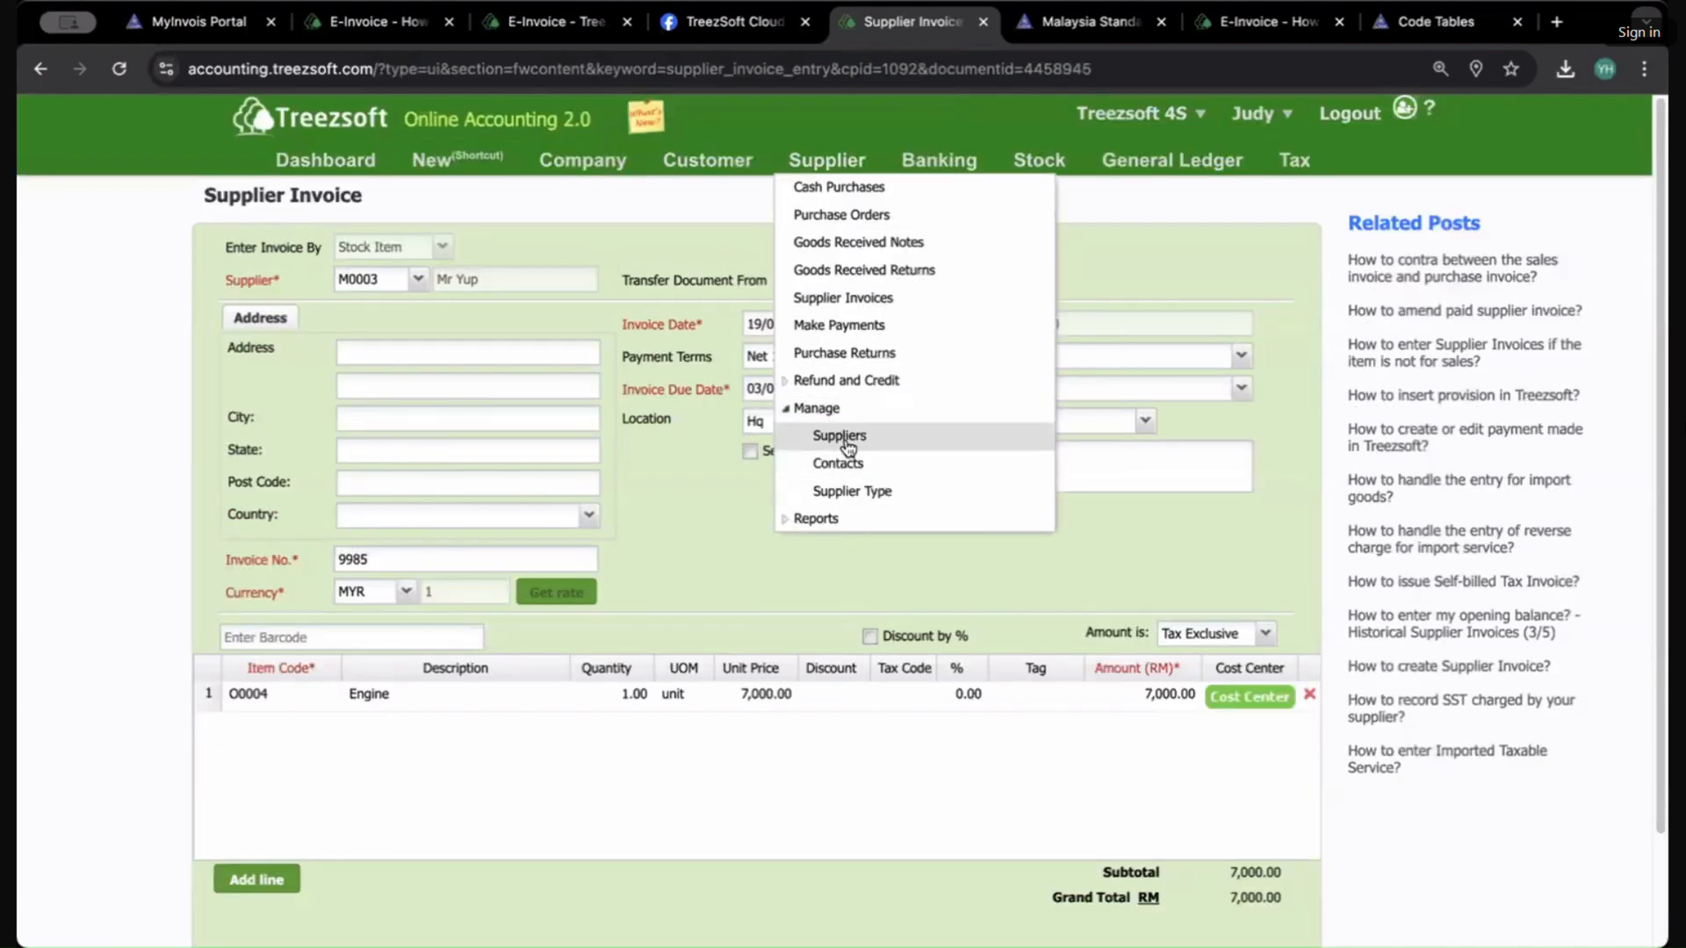
click(834, 436)
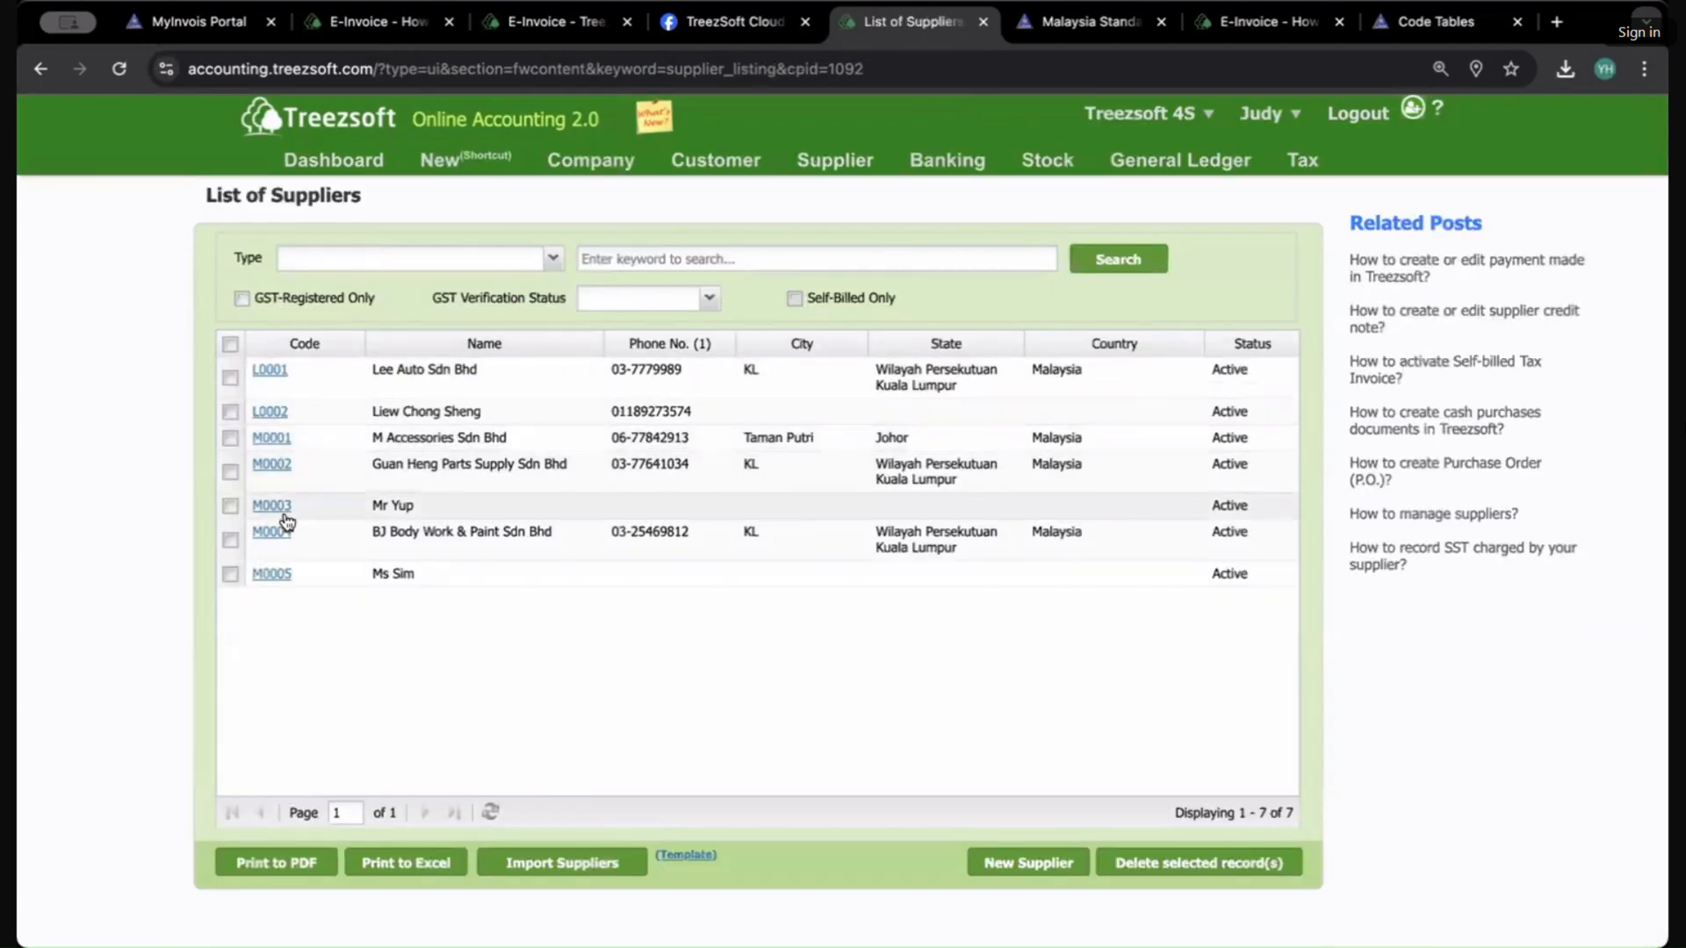
click(280, 509)
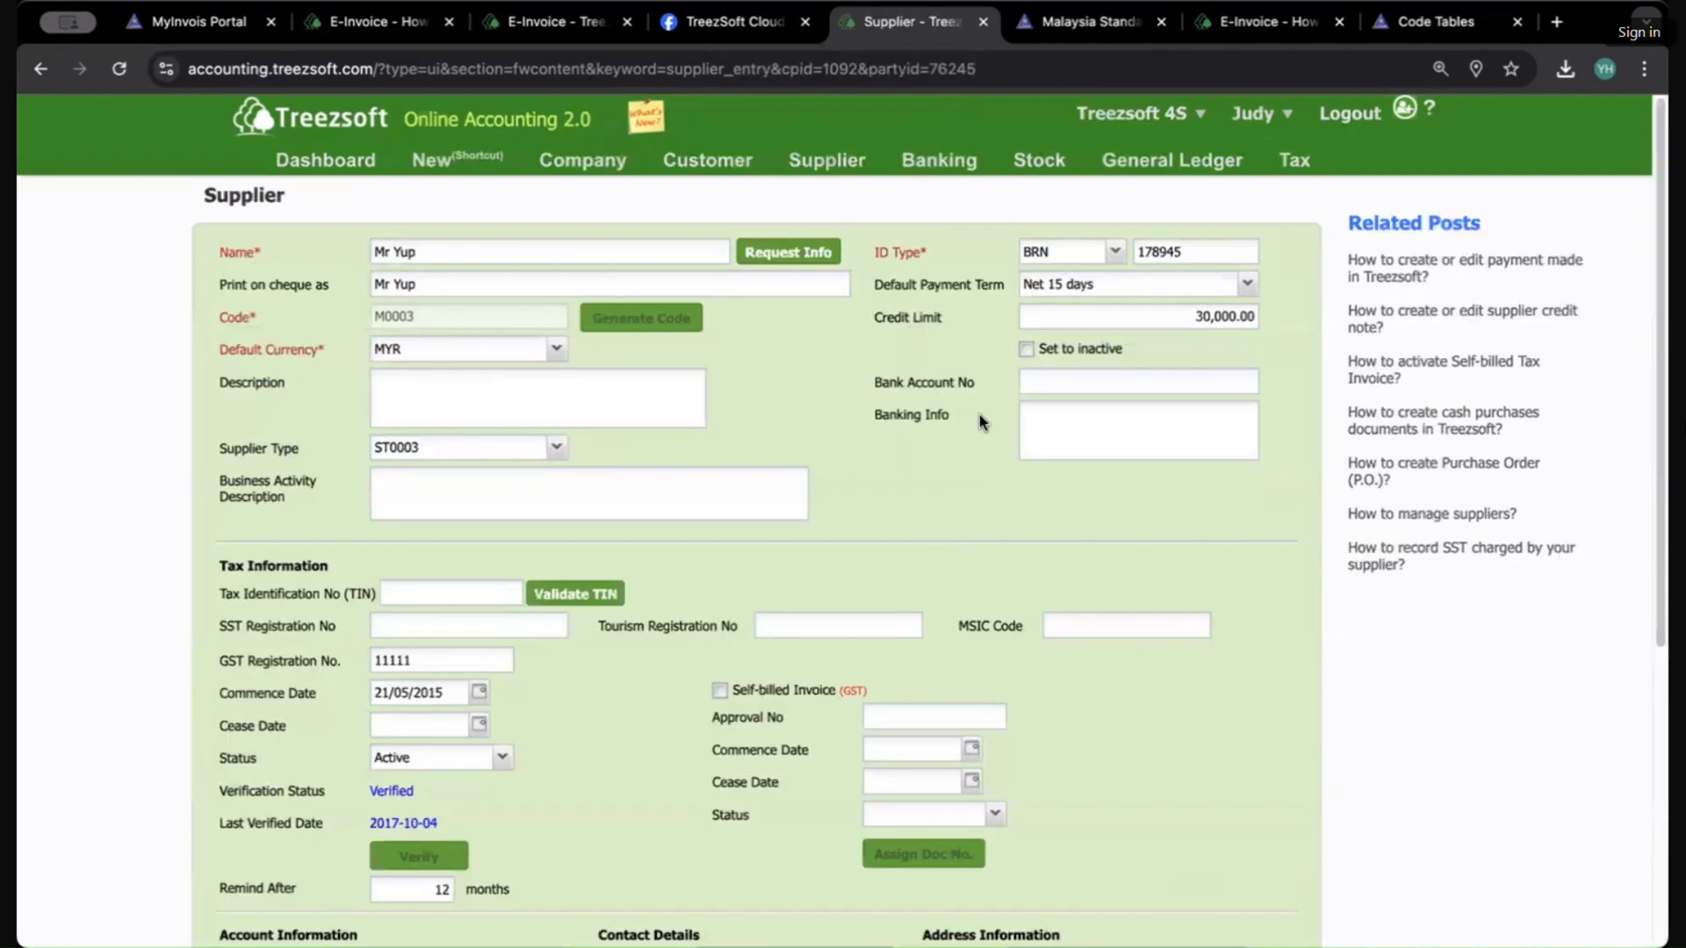
scroll(957, 456, down, 2)
scroll(514, 663, down, 3)
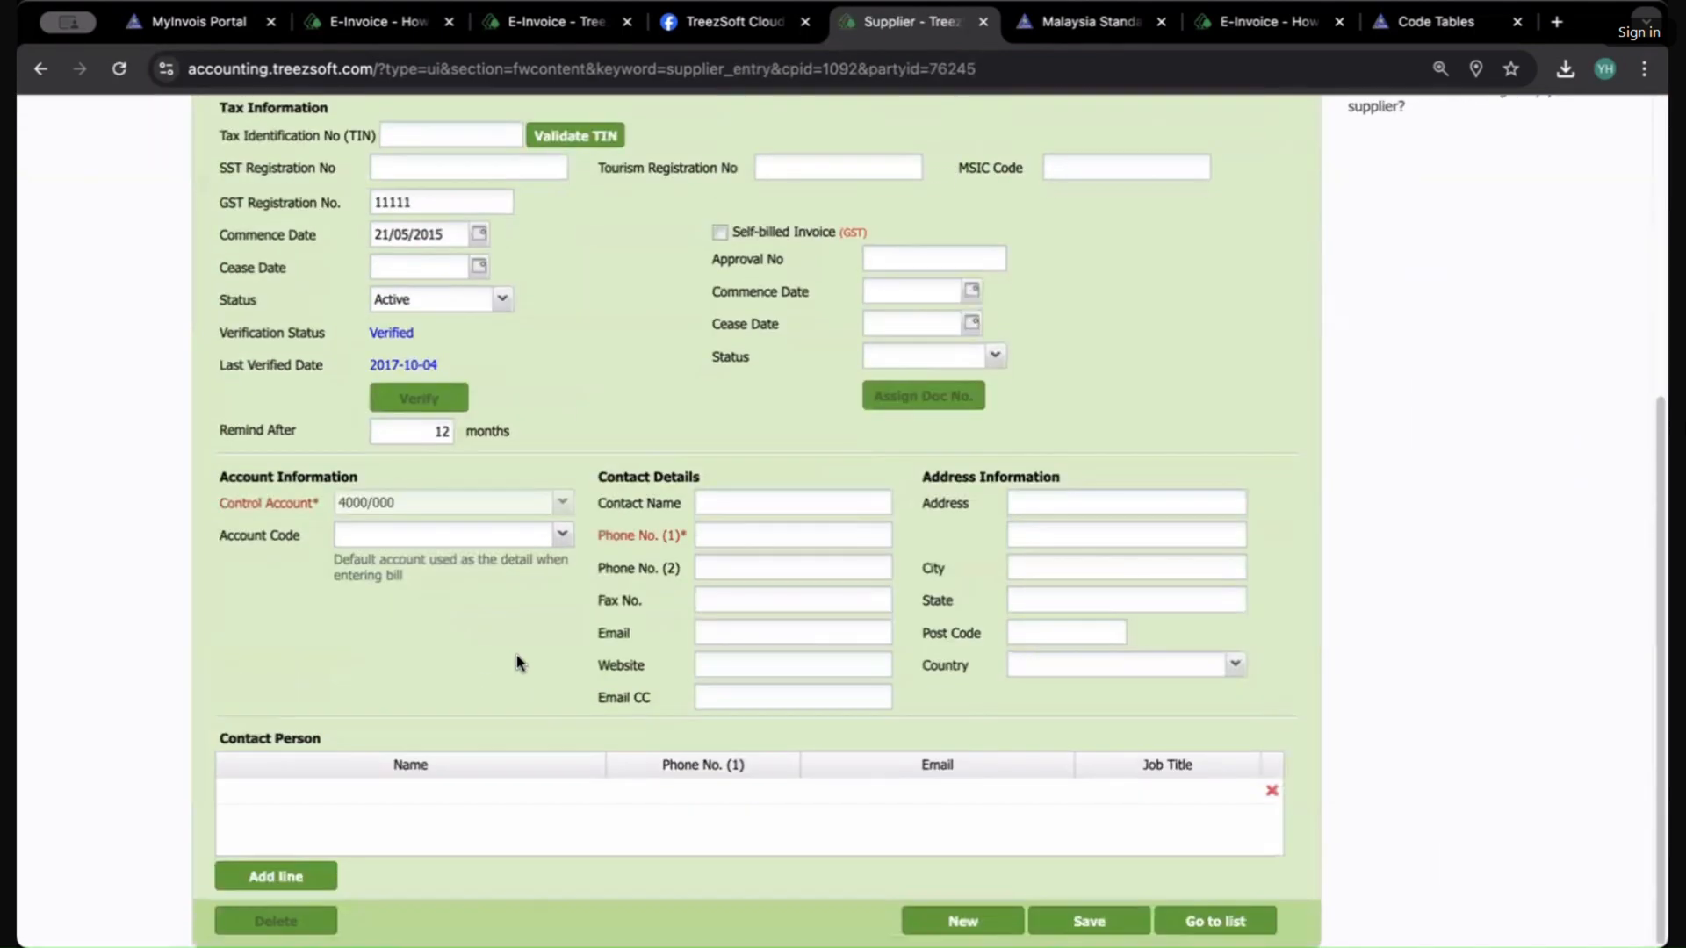
scroll(518, 661, up, 5)
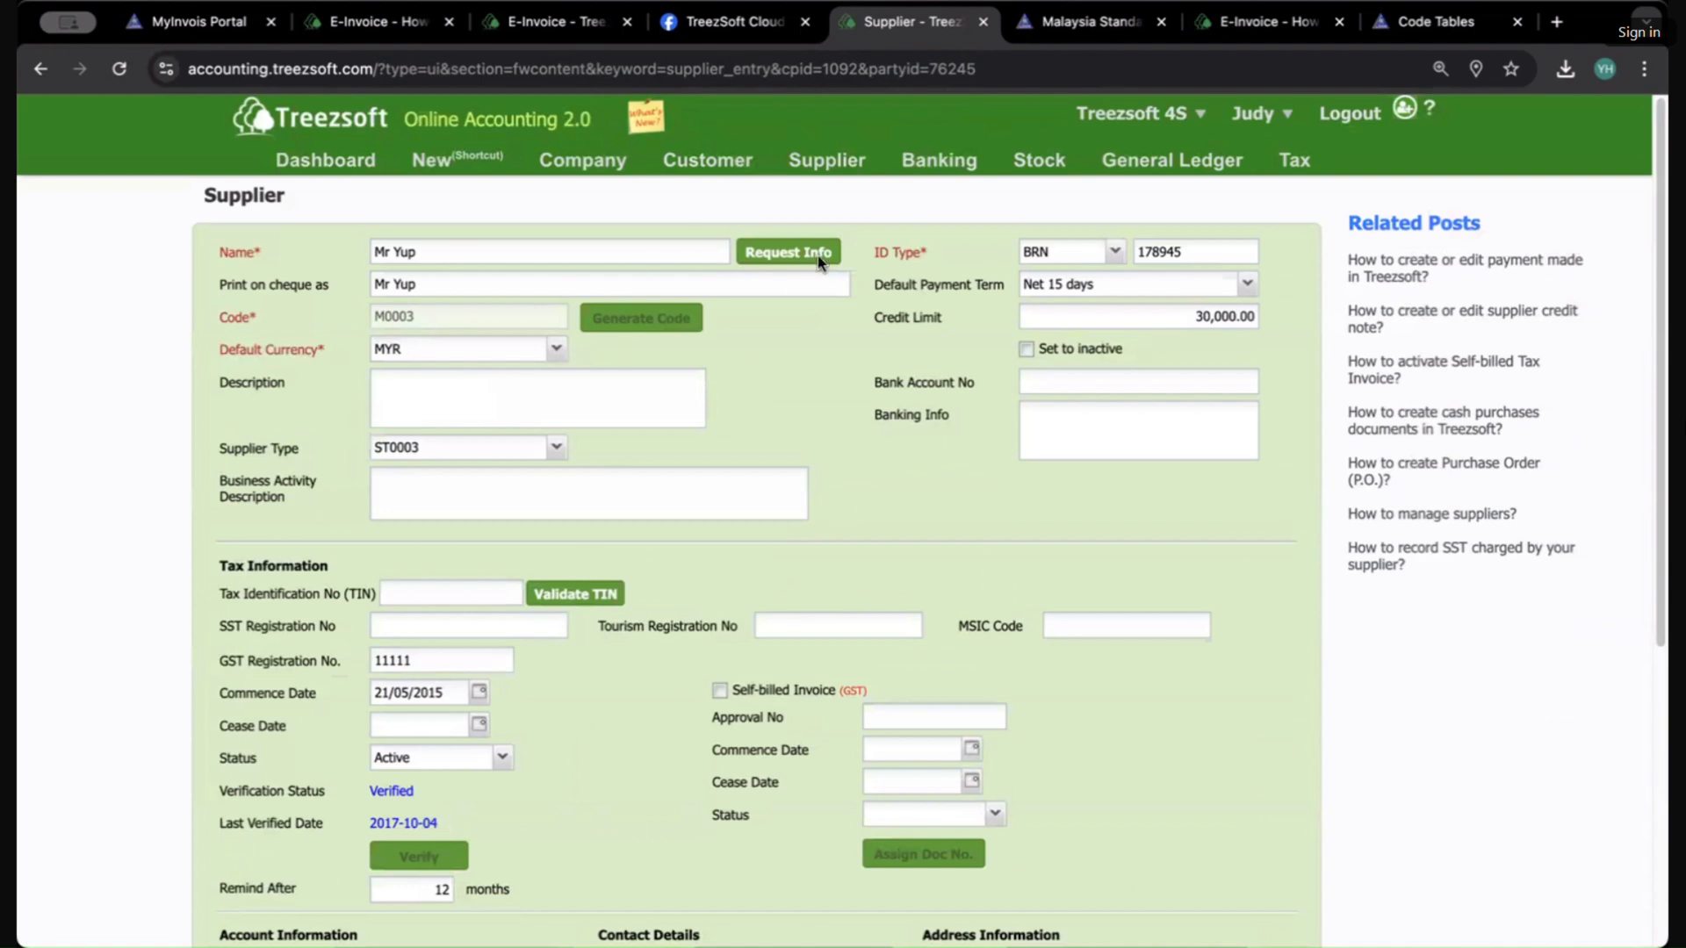
click(1098, 255)
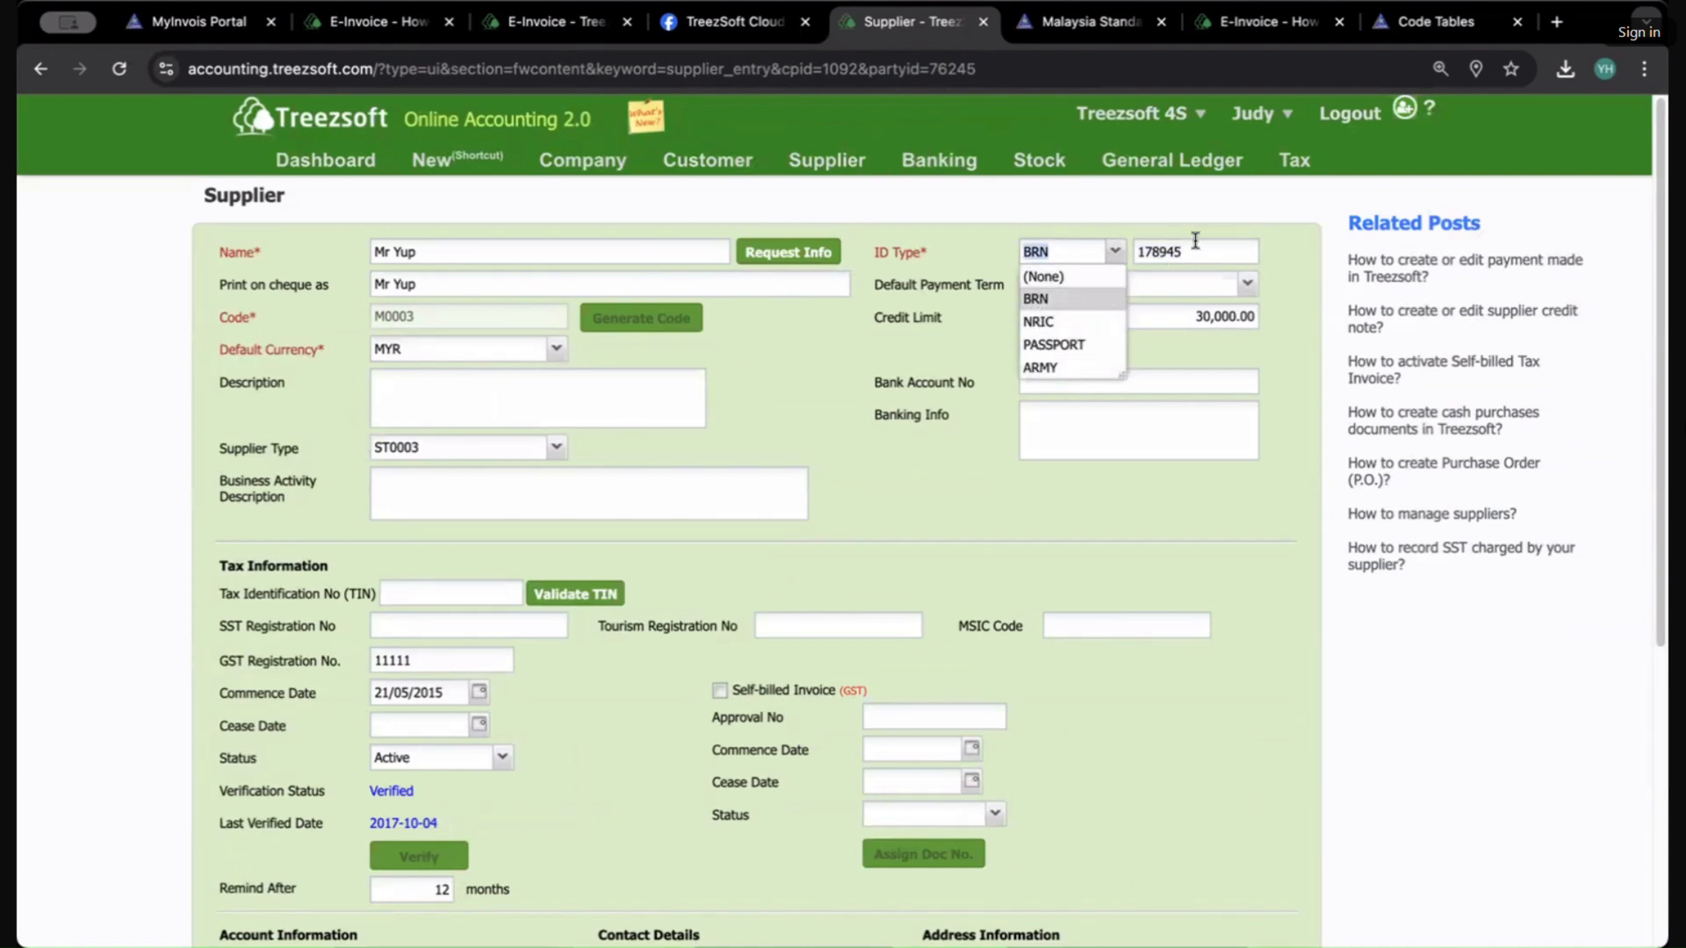
key(Tab)
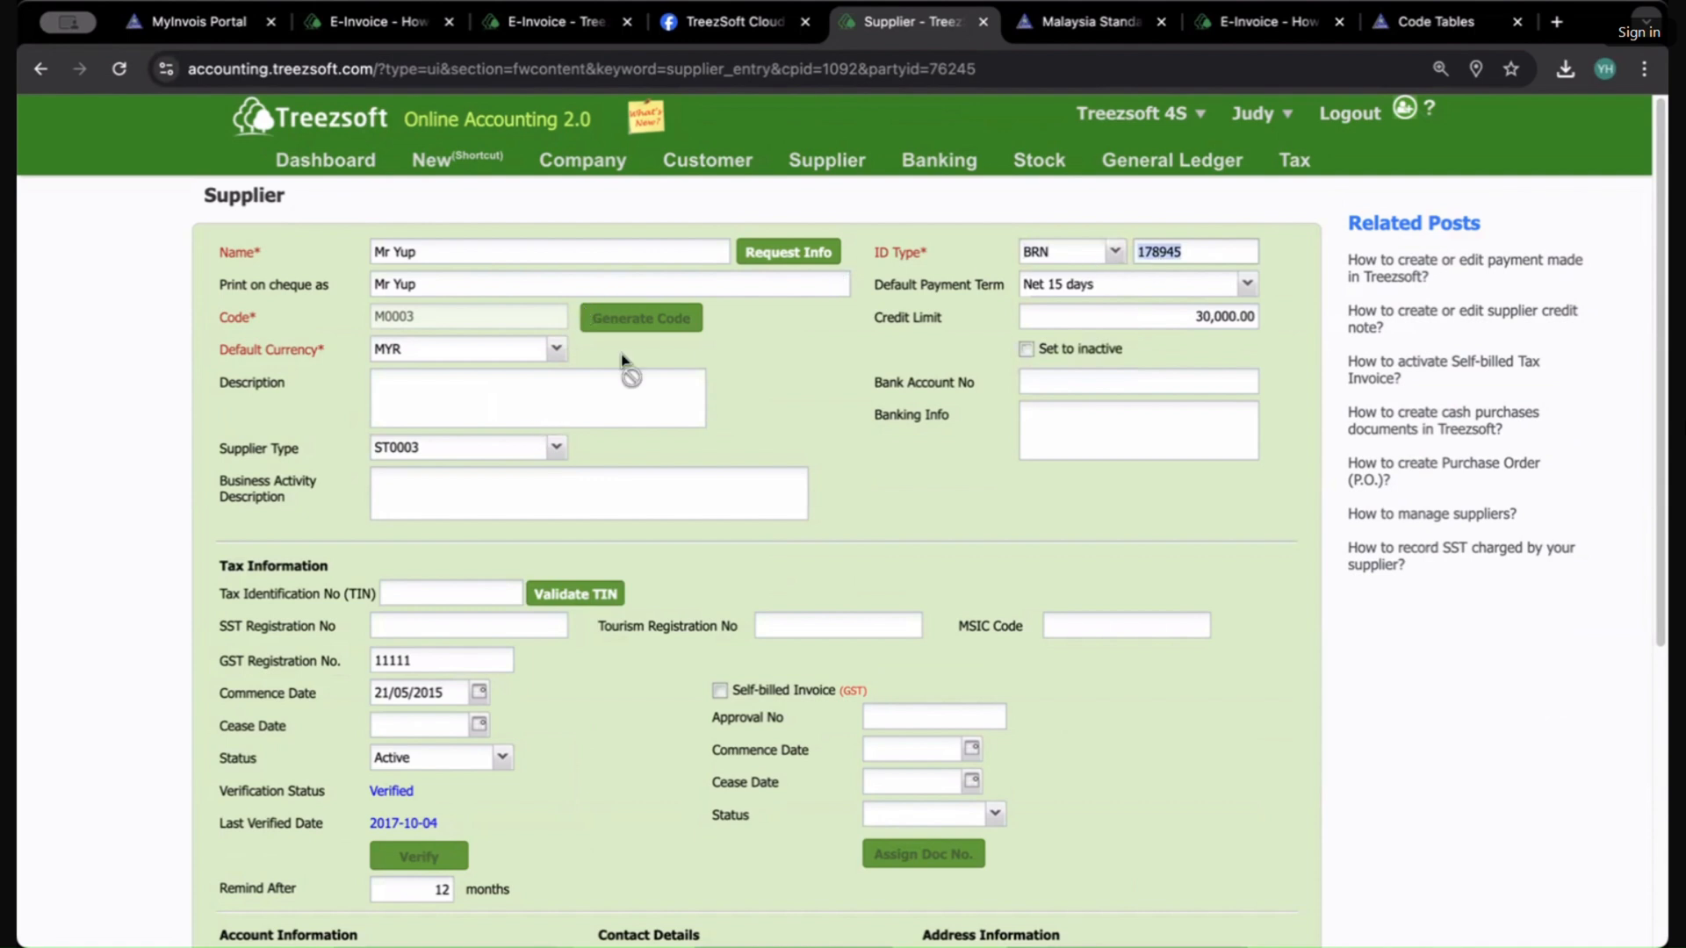
Step: Enter the supplier's tax identification number and try to validate the TIN
scroll(707, 377, down, 1)
click(524, 416)
scroll(719, 413, down, 3)
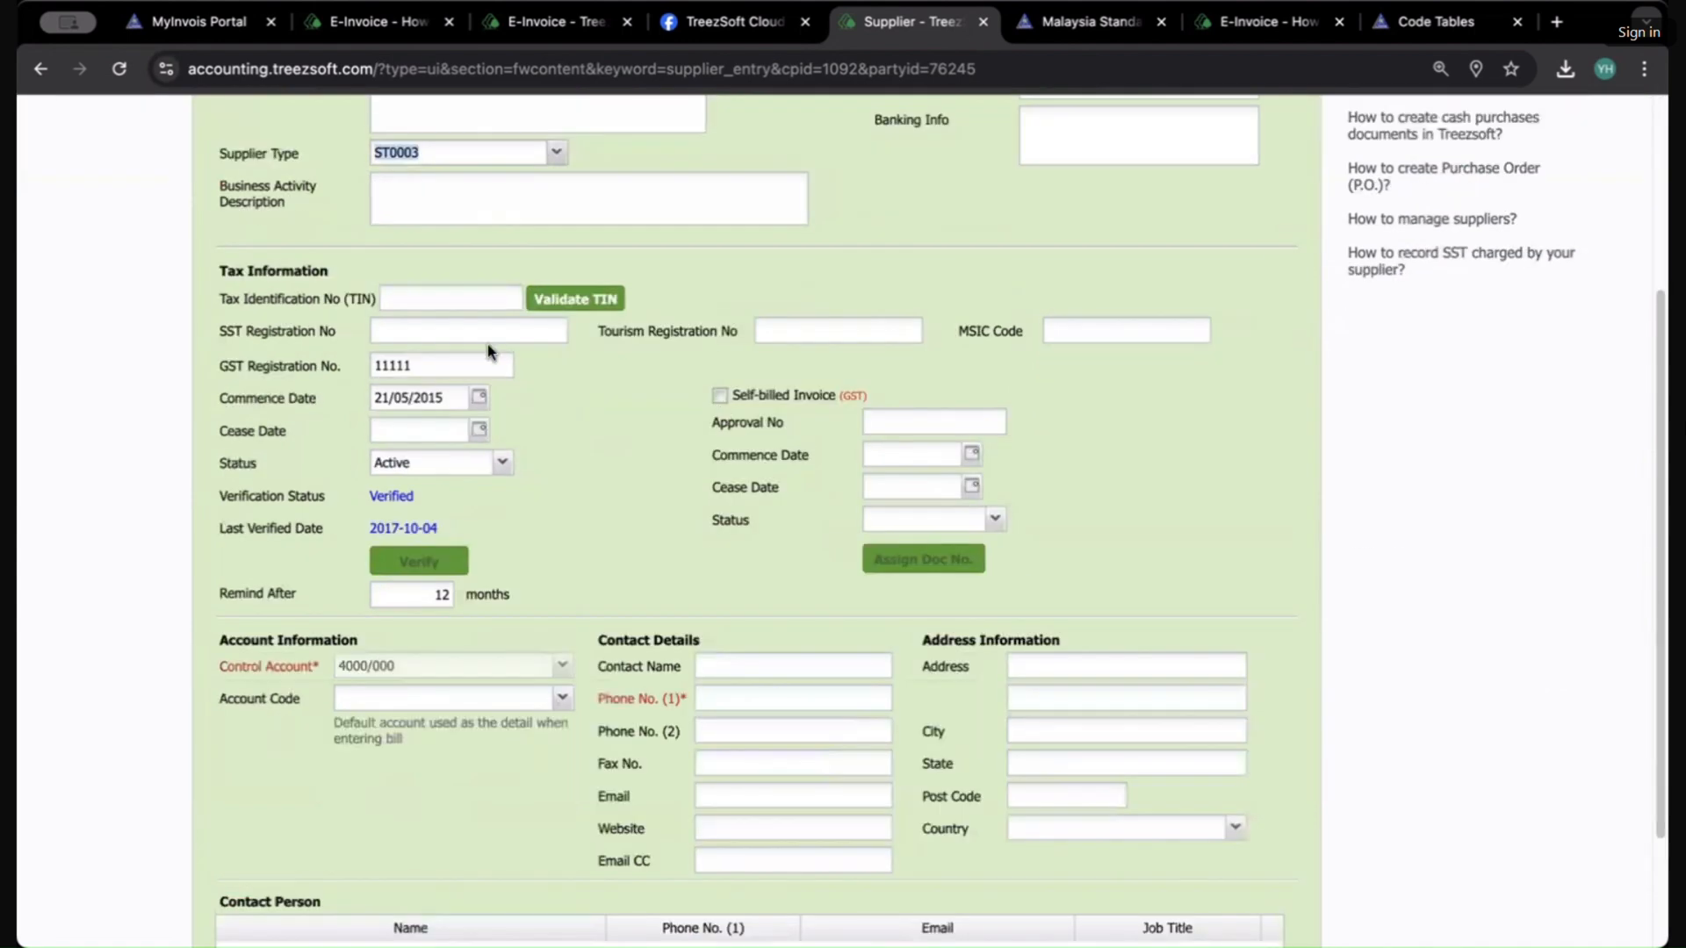
click(490, 291)
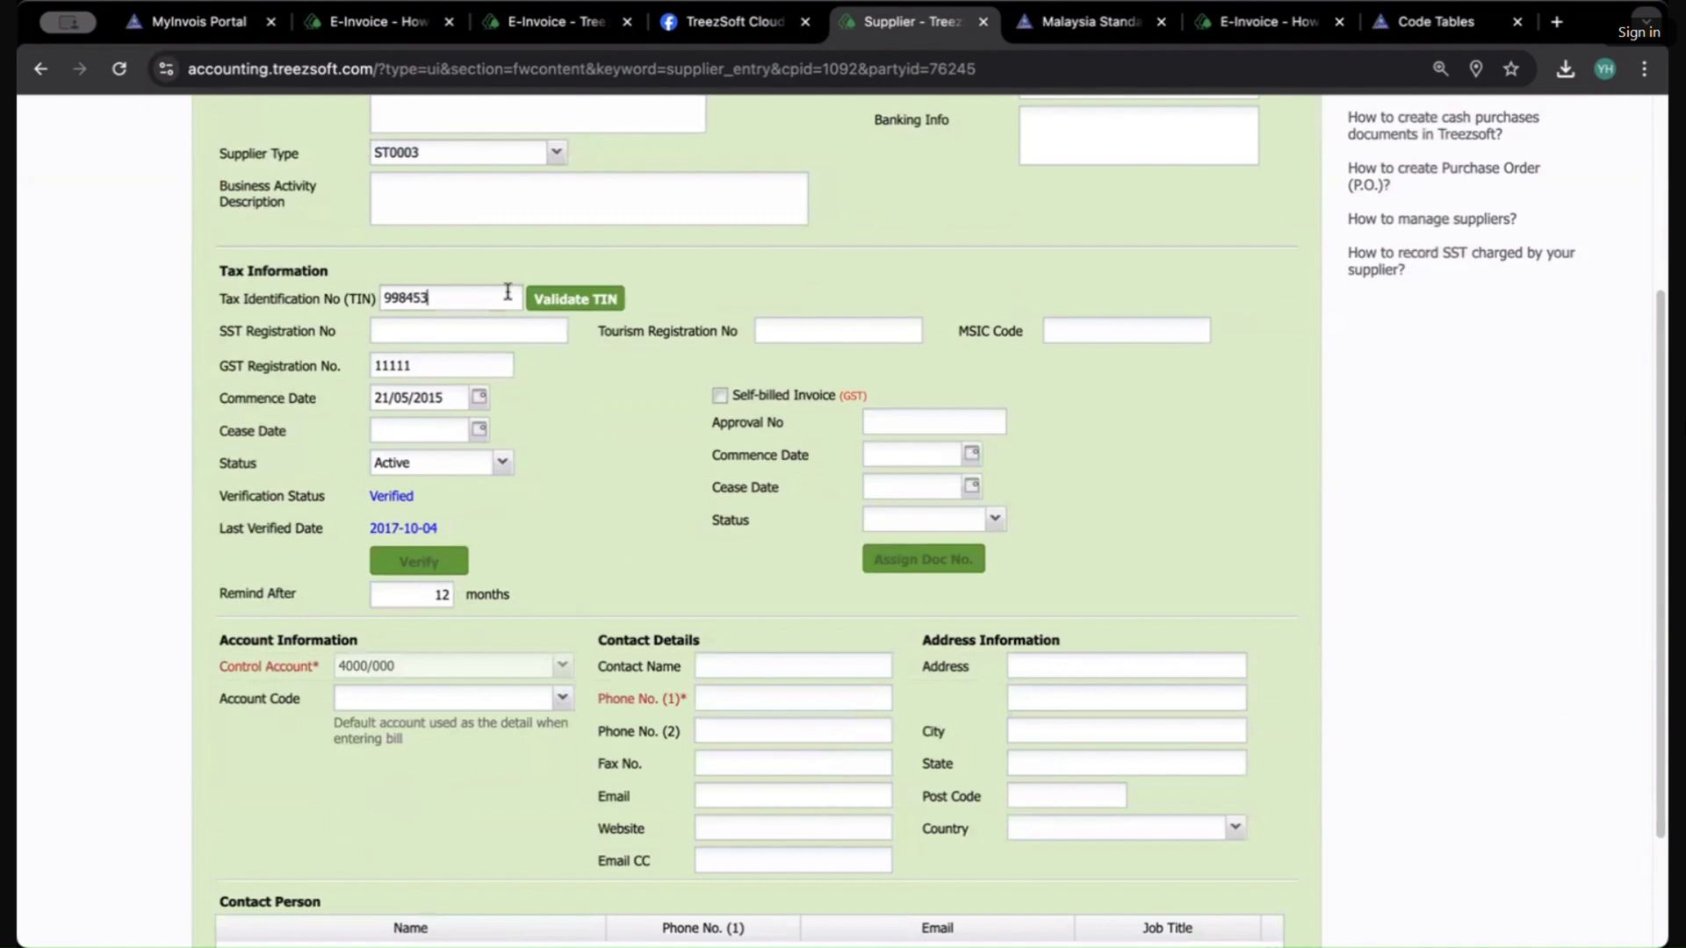
click(569, 298)
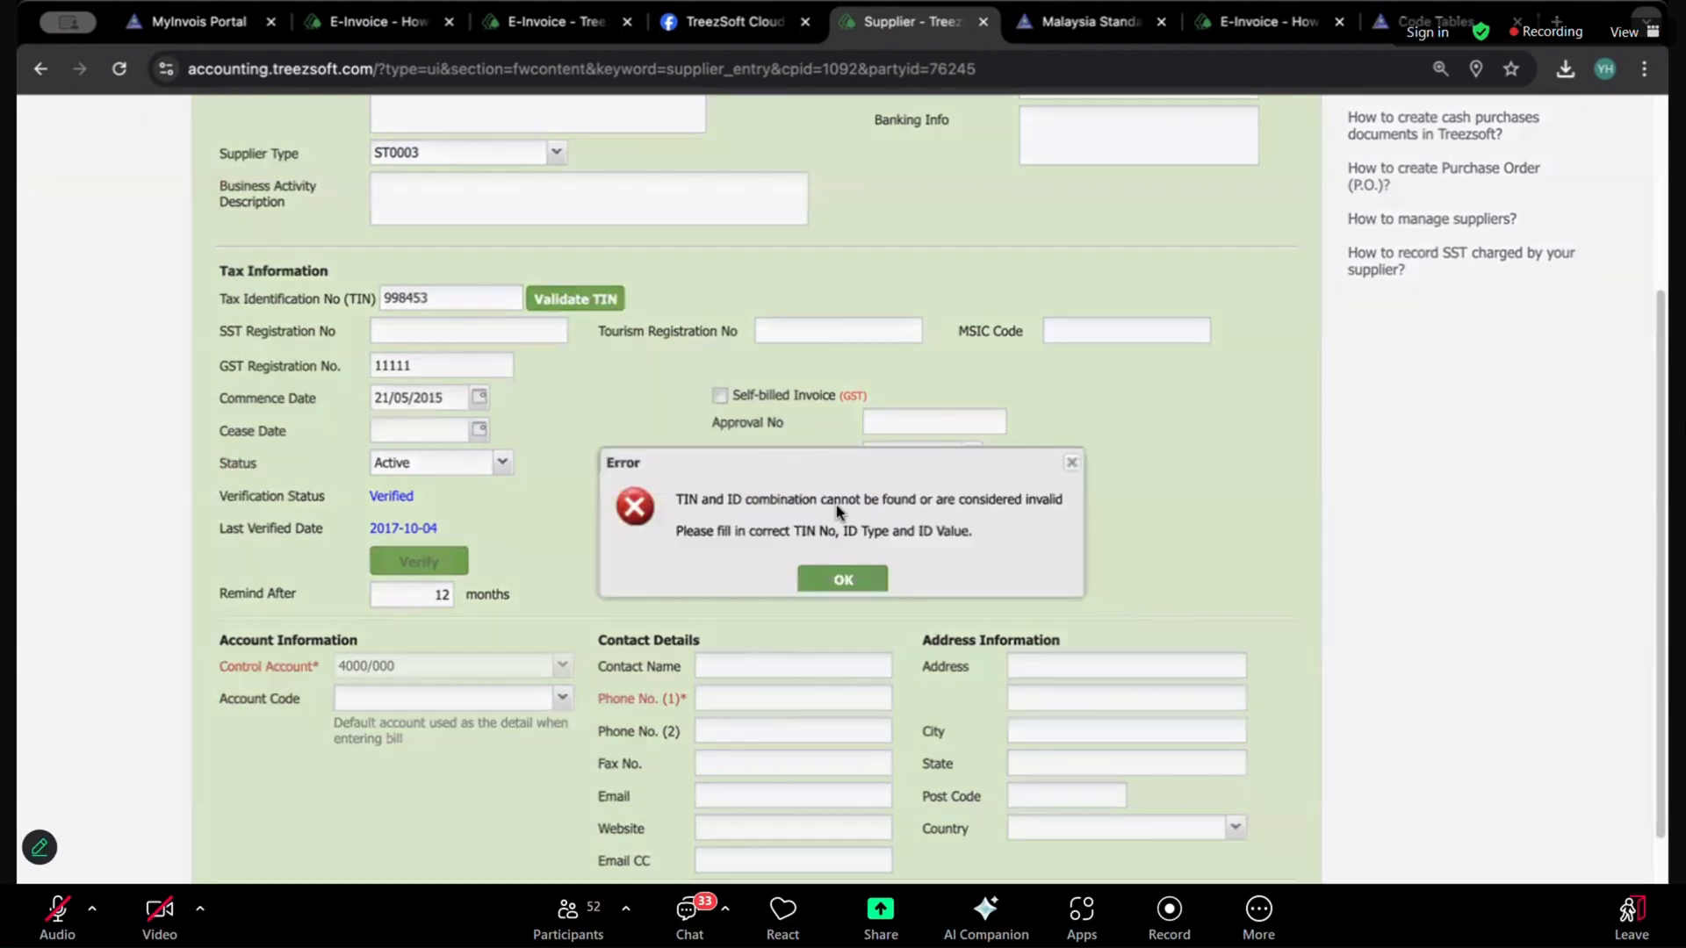
click(873, 578)
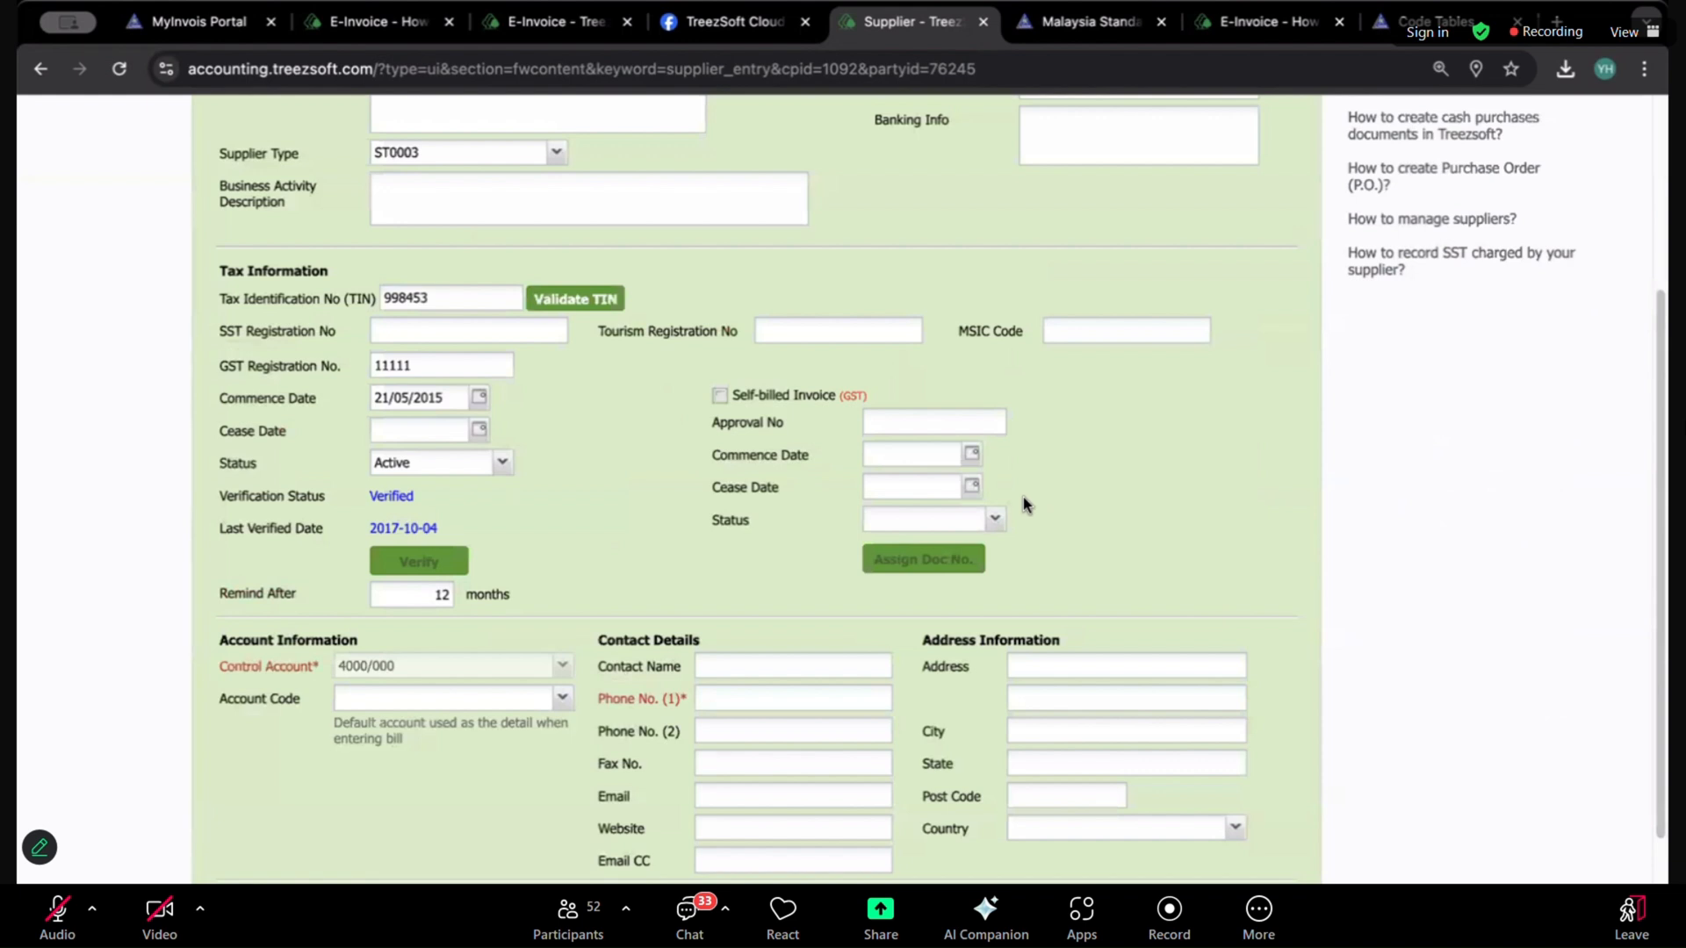
Step: Fill in the supplier's primary phone number and save the supplier record
scroll(617, 350, down, 3)
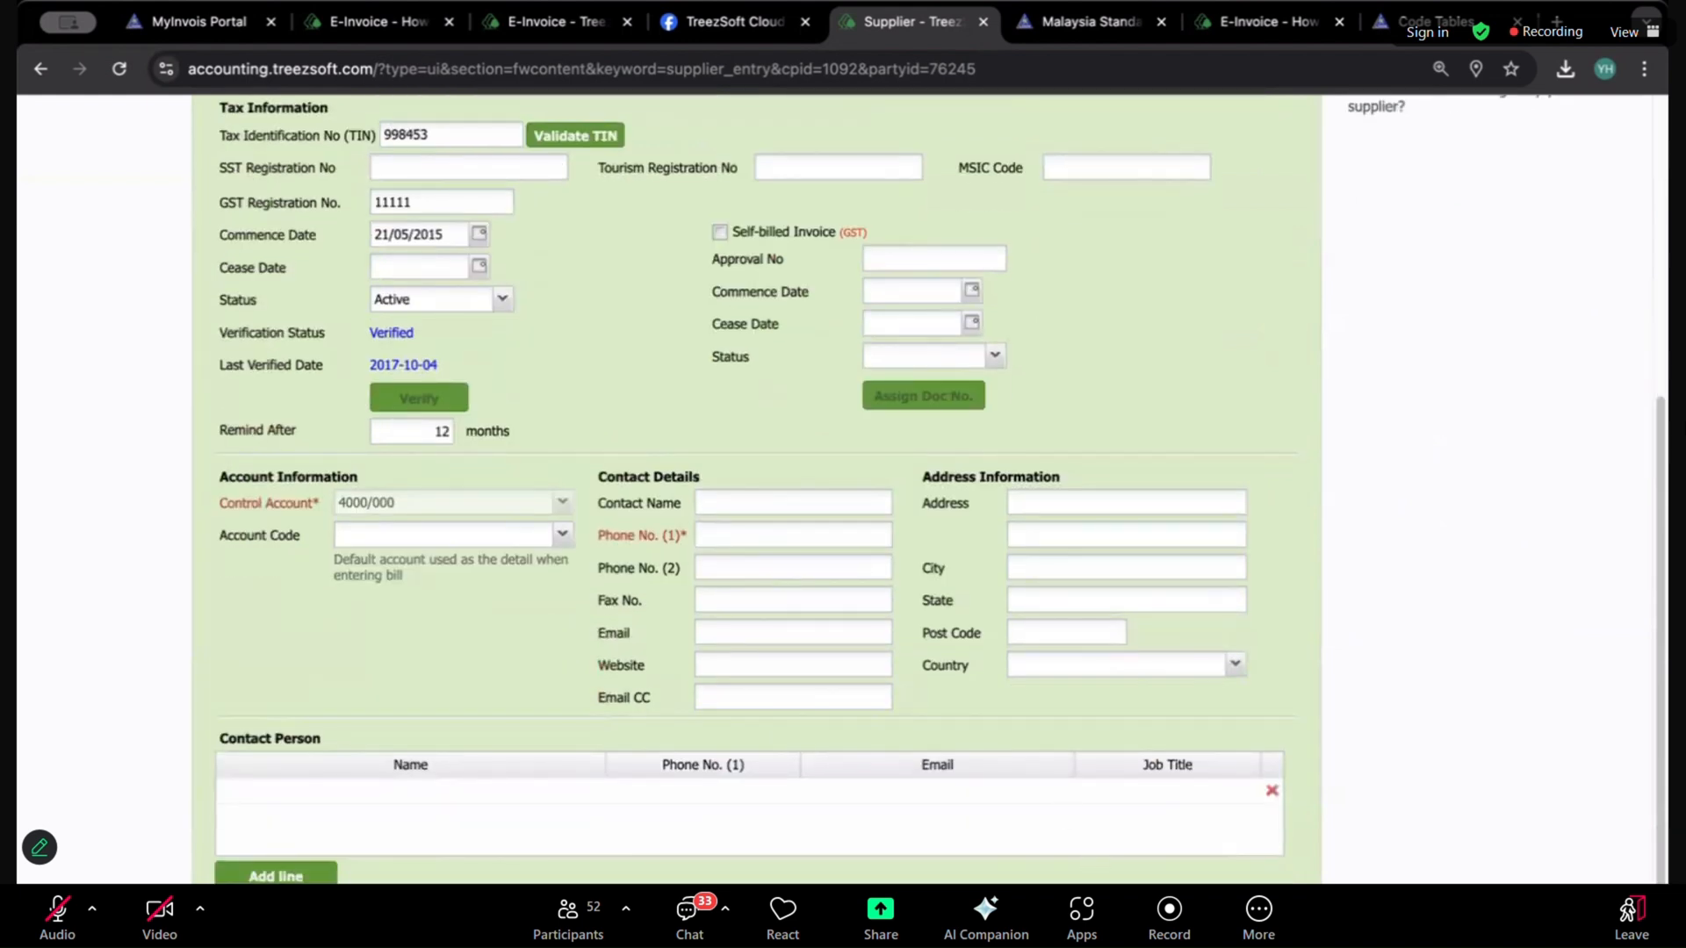
click(848, 570)
text(09834232)
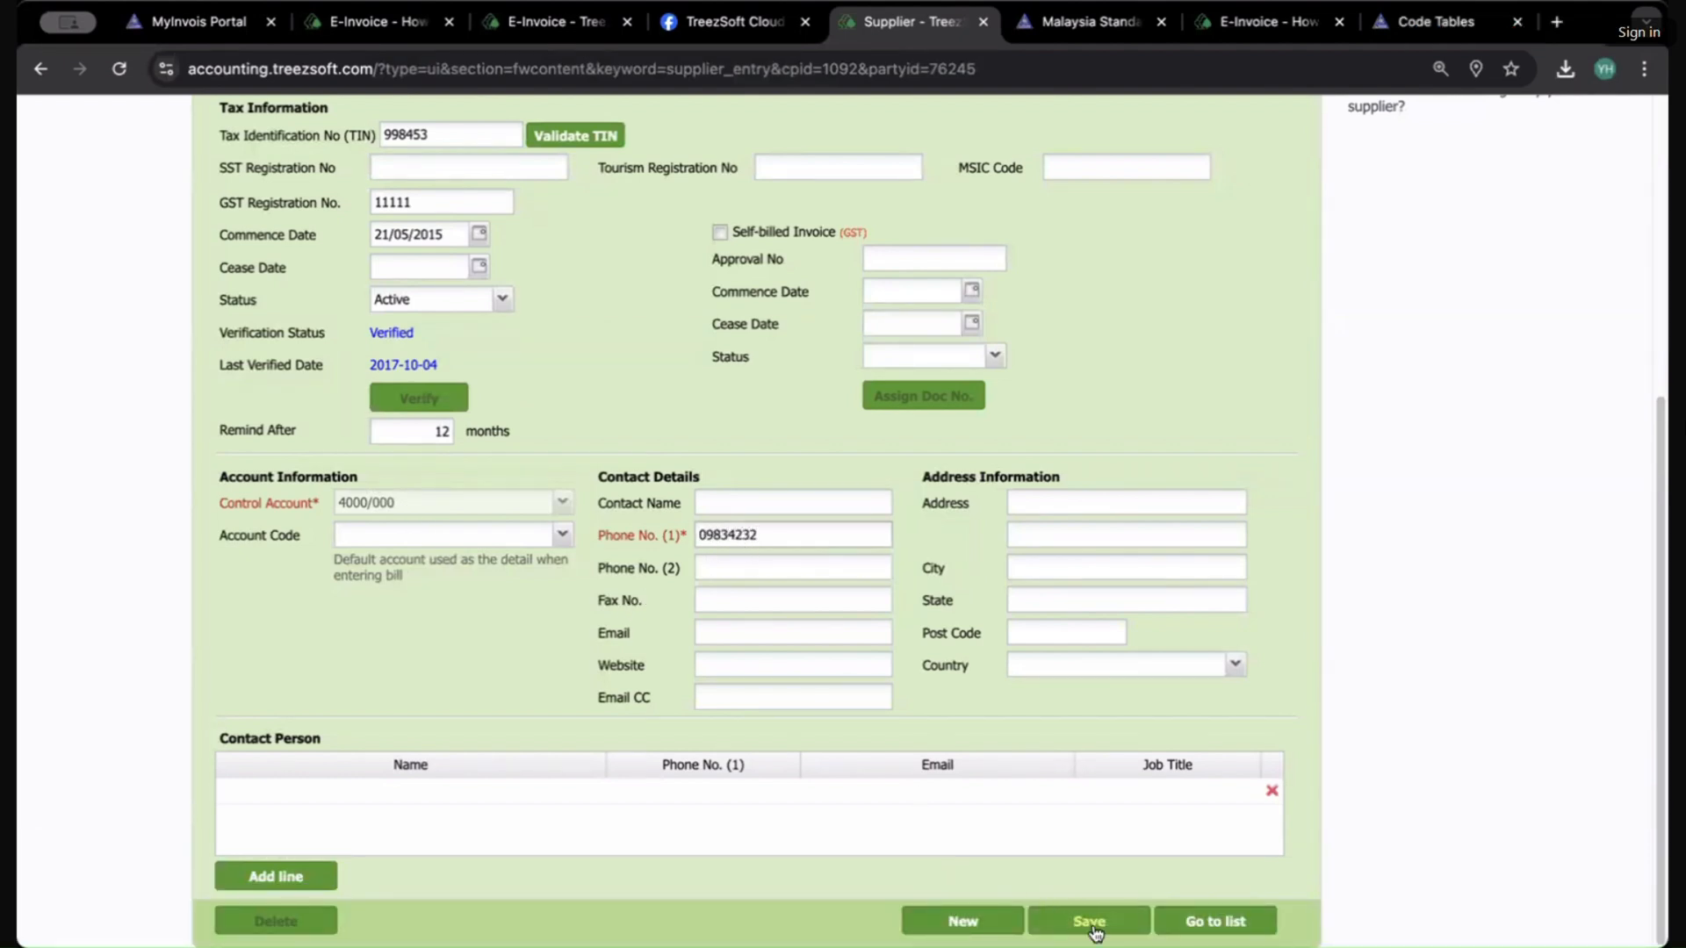
click(1089, 921)
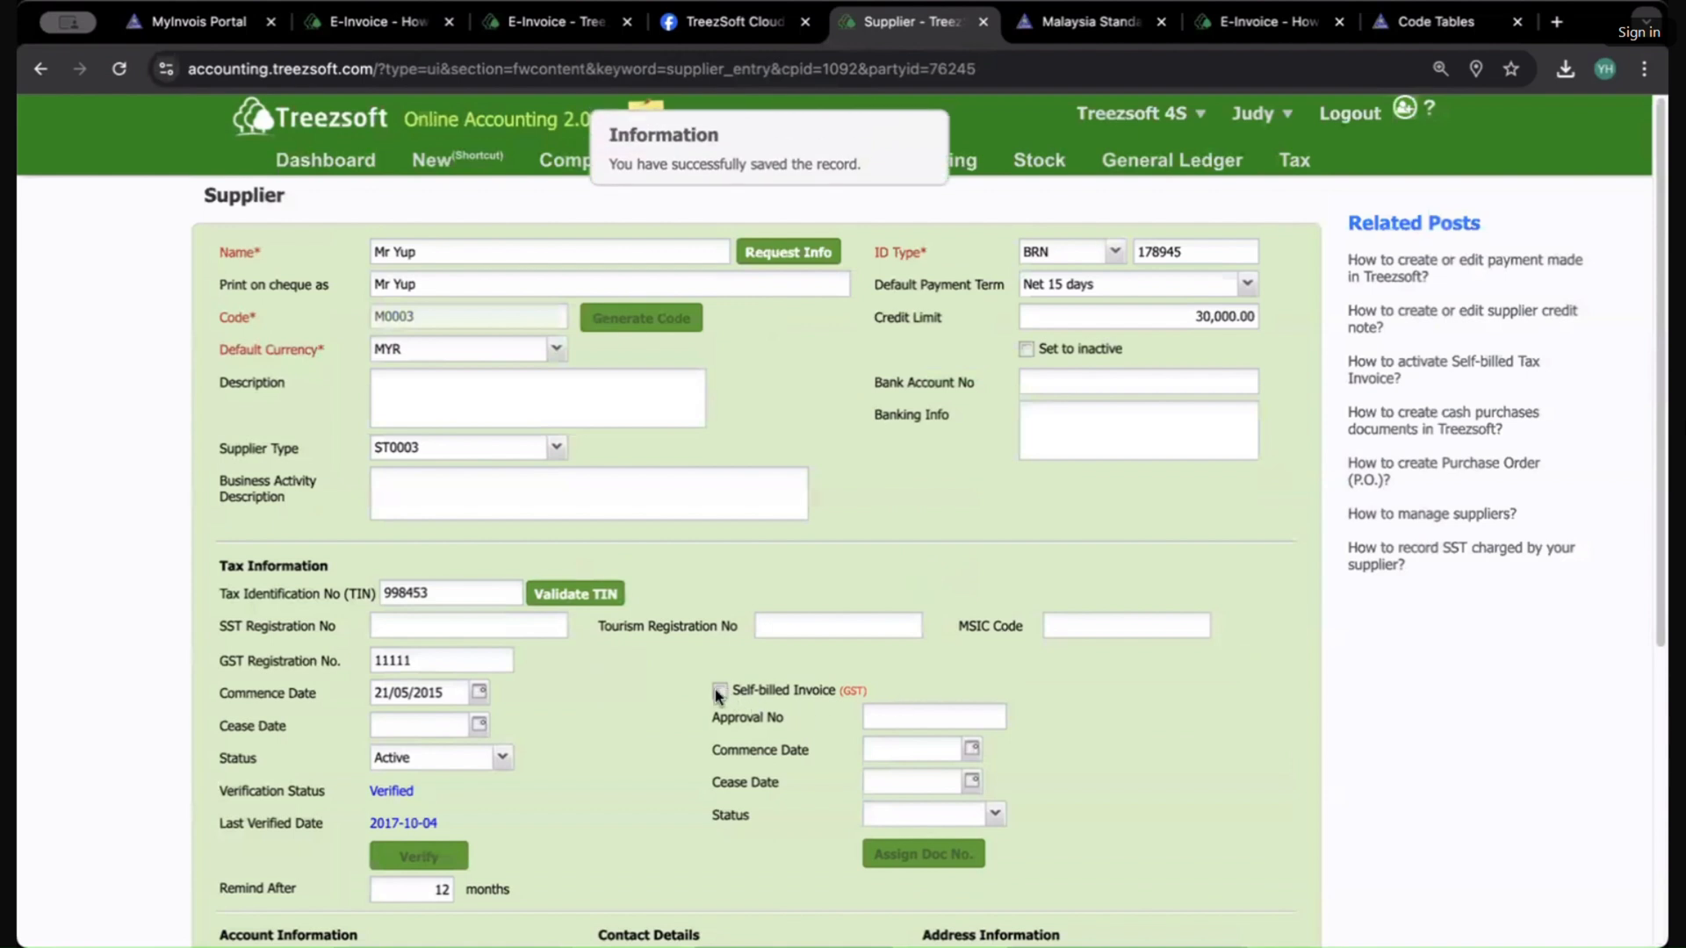
Step: Enable Self-billed Invoice for the supplier and enter Approval No 4565464
click(719, 691)
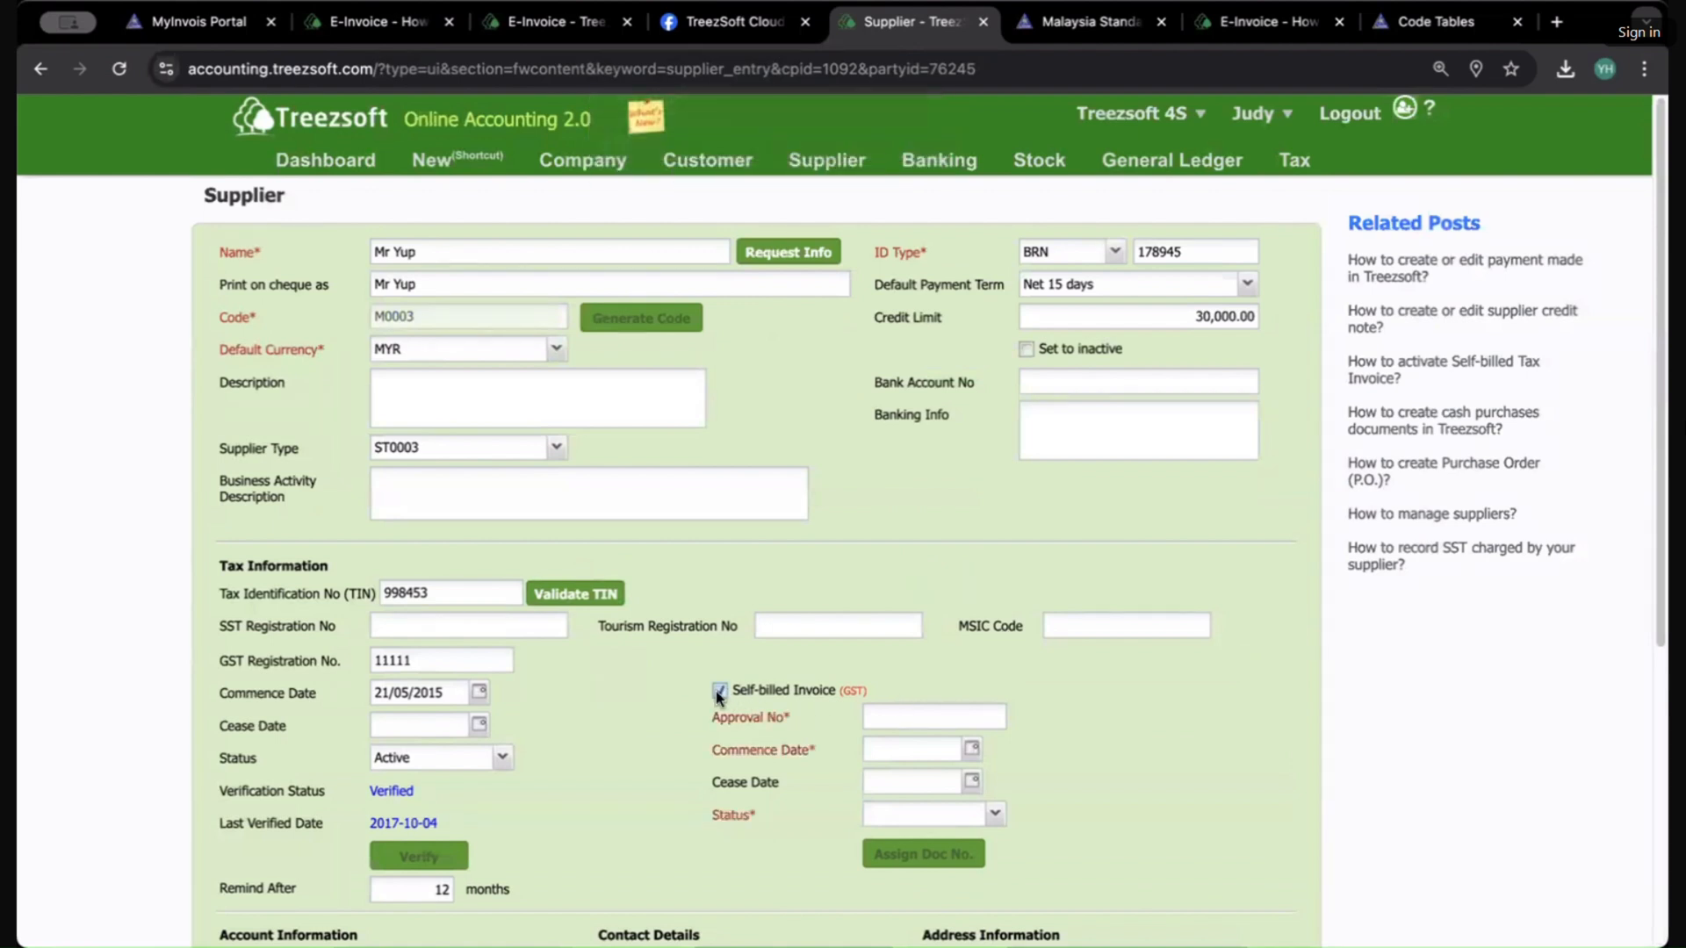
scroll(715, 692, down, 1)
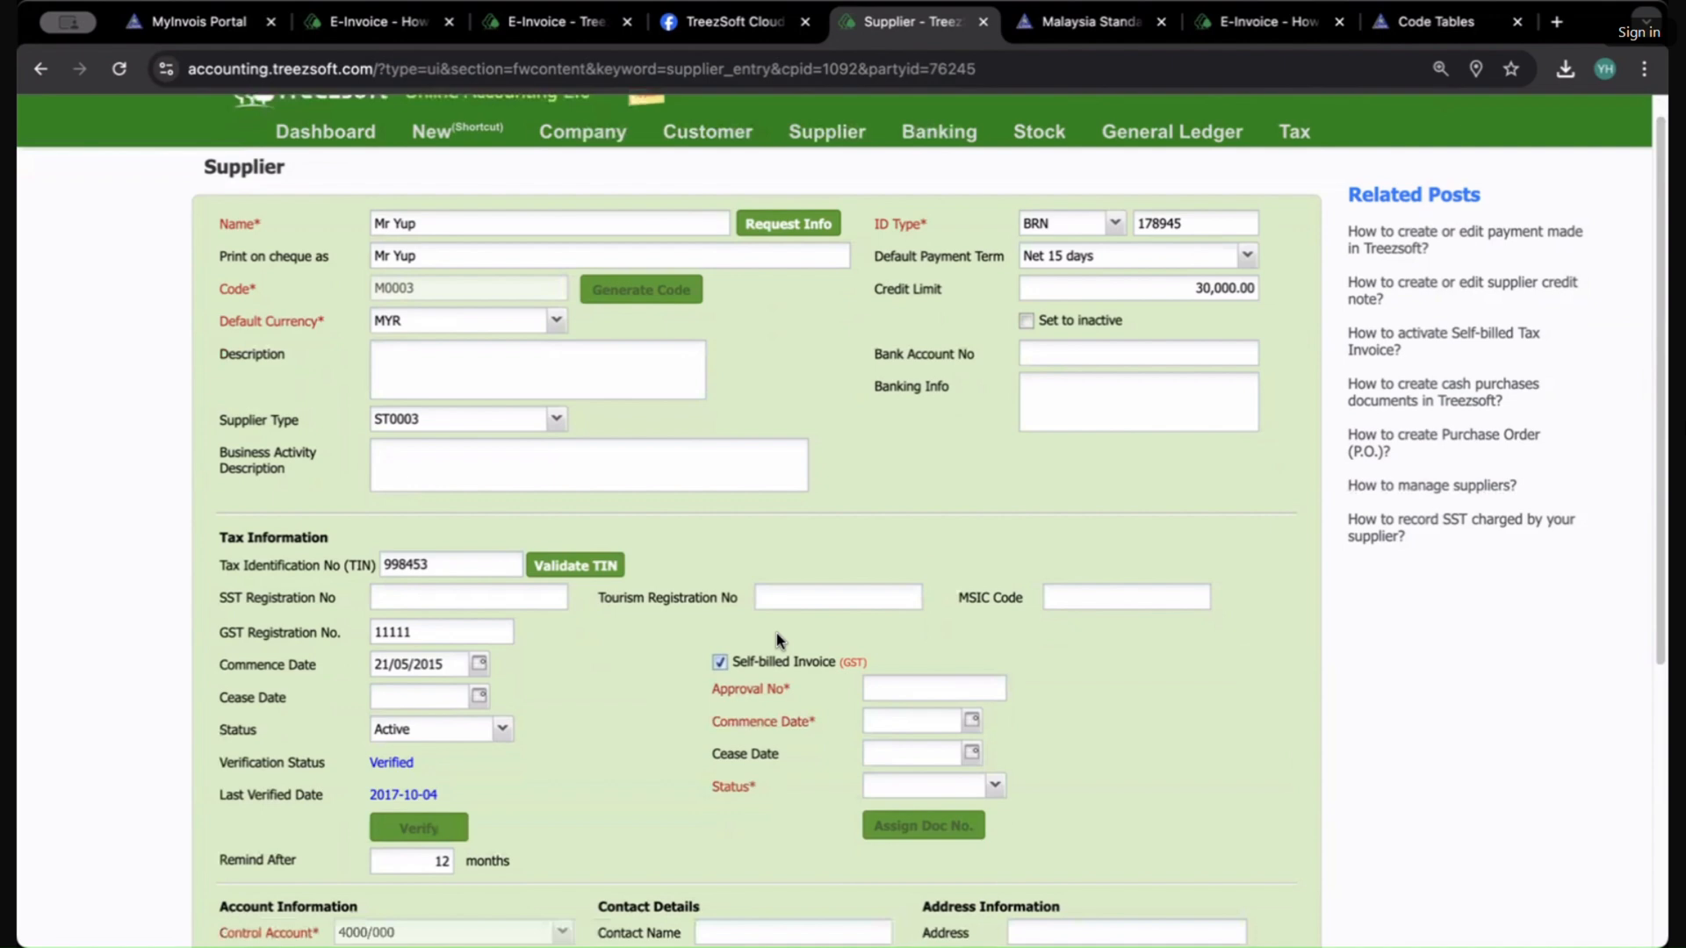
click(932, 690)
text(2343425)
double_click(962, 689)
key(BackSpace)
scroll(1087, 857, down, 4)
scroll(1080, 869, down, 1)
click(1087, 922)
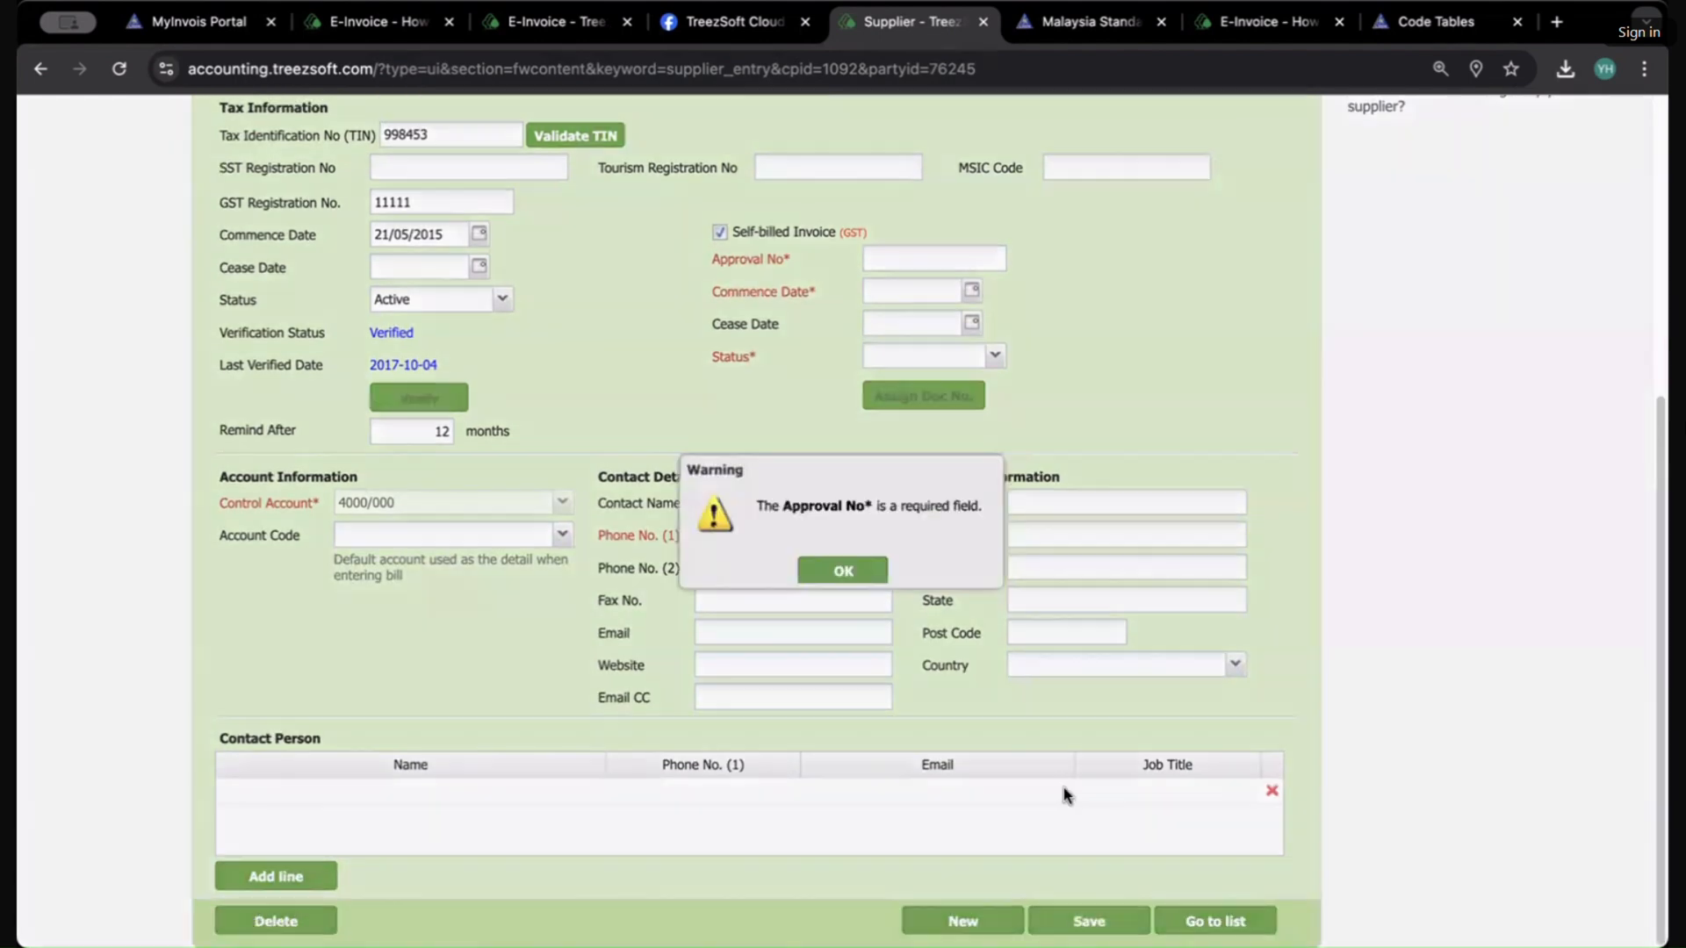
click(858, 572)
text(rtyrt)
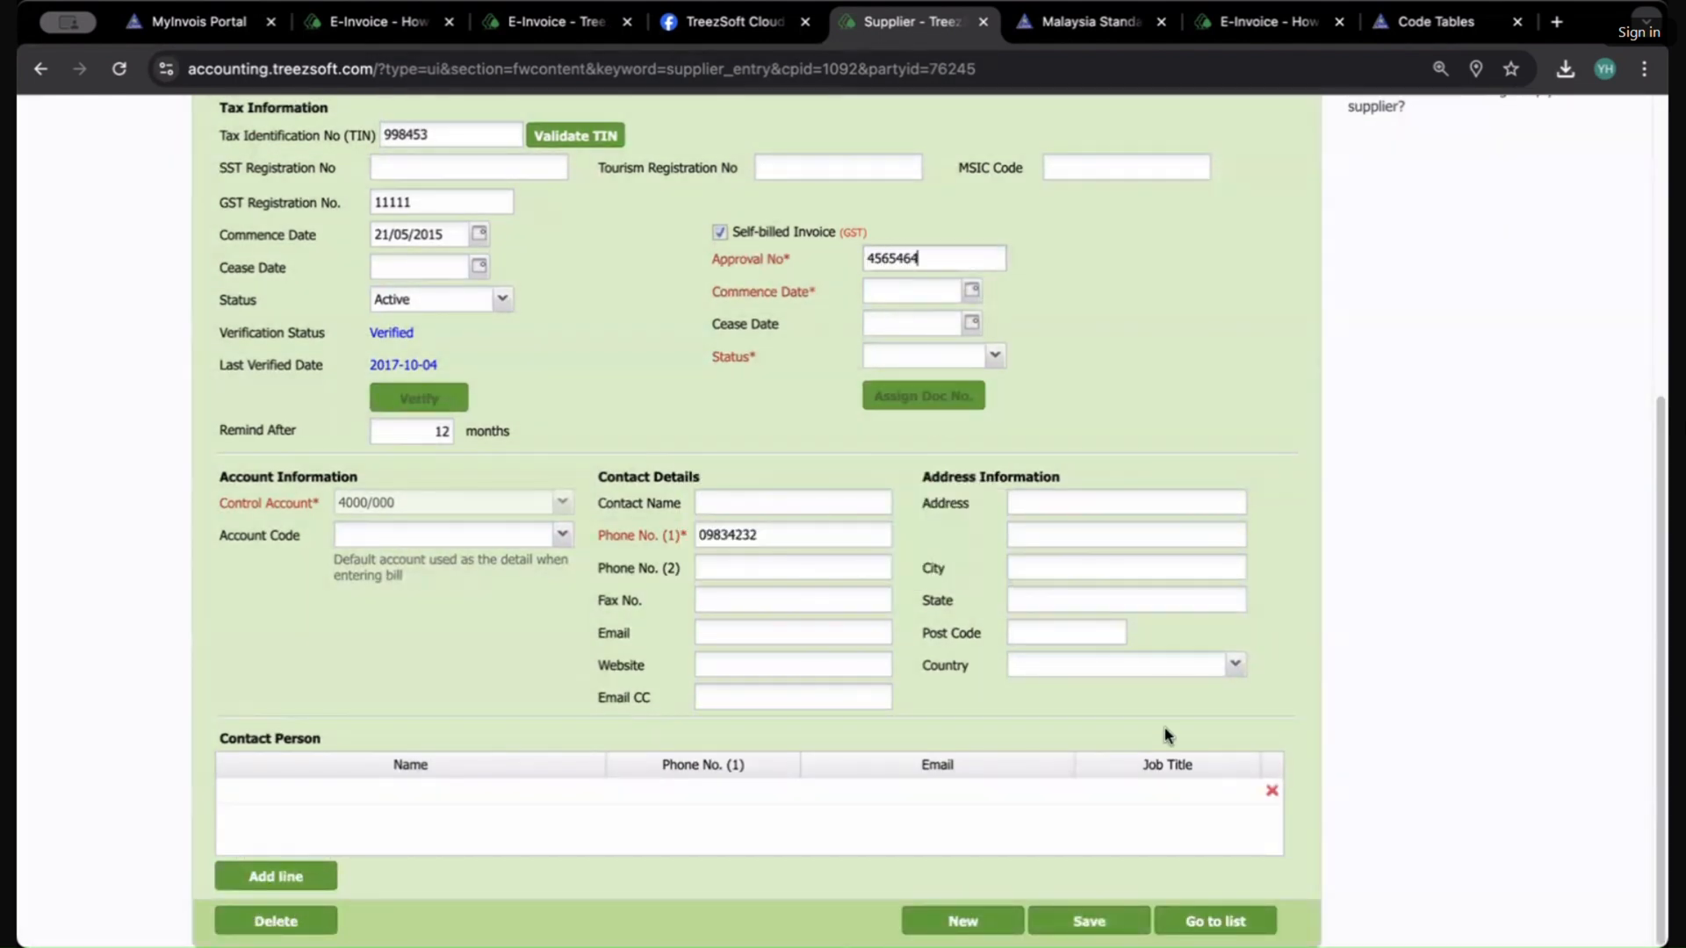
Step: Set the self-billed invoice Commence Date to 04/03/2025
click(1089, 921)
click(832, 572)
click(971, 289)
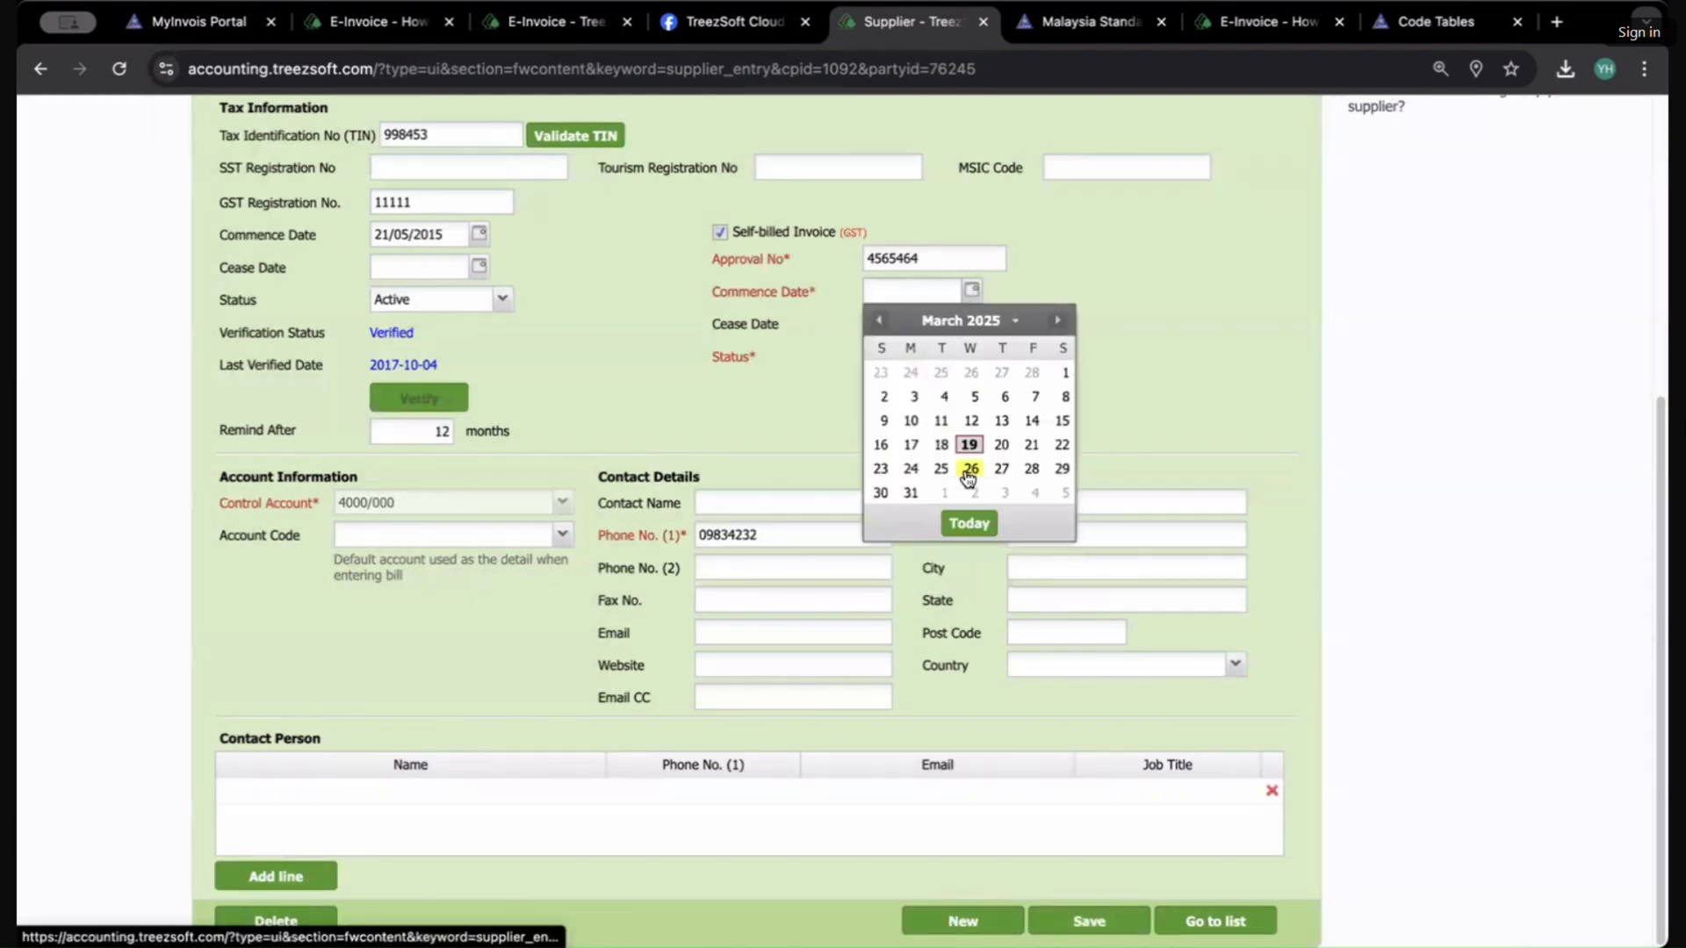
click(944, 396)
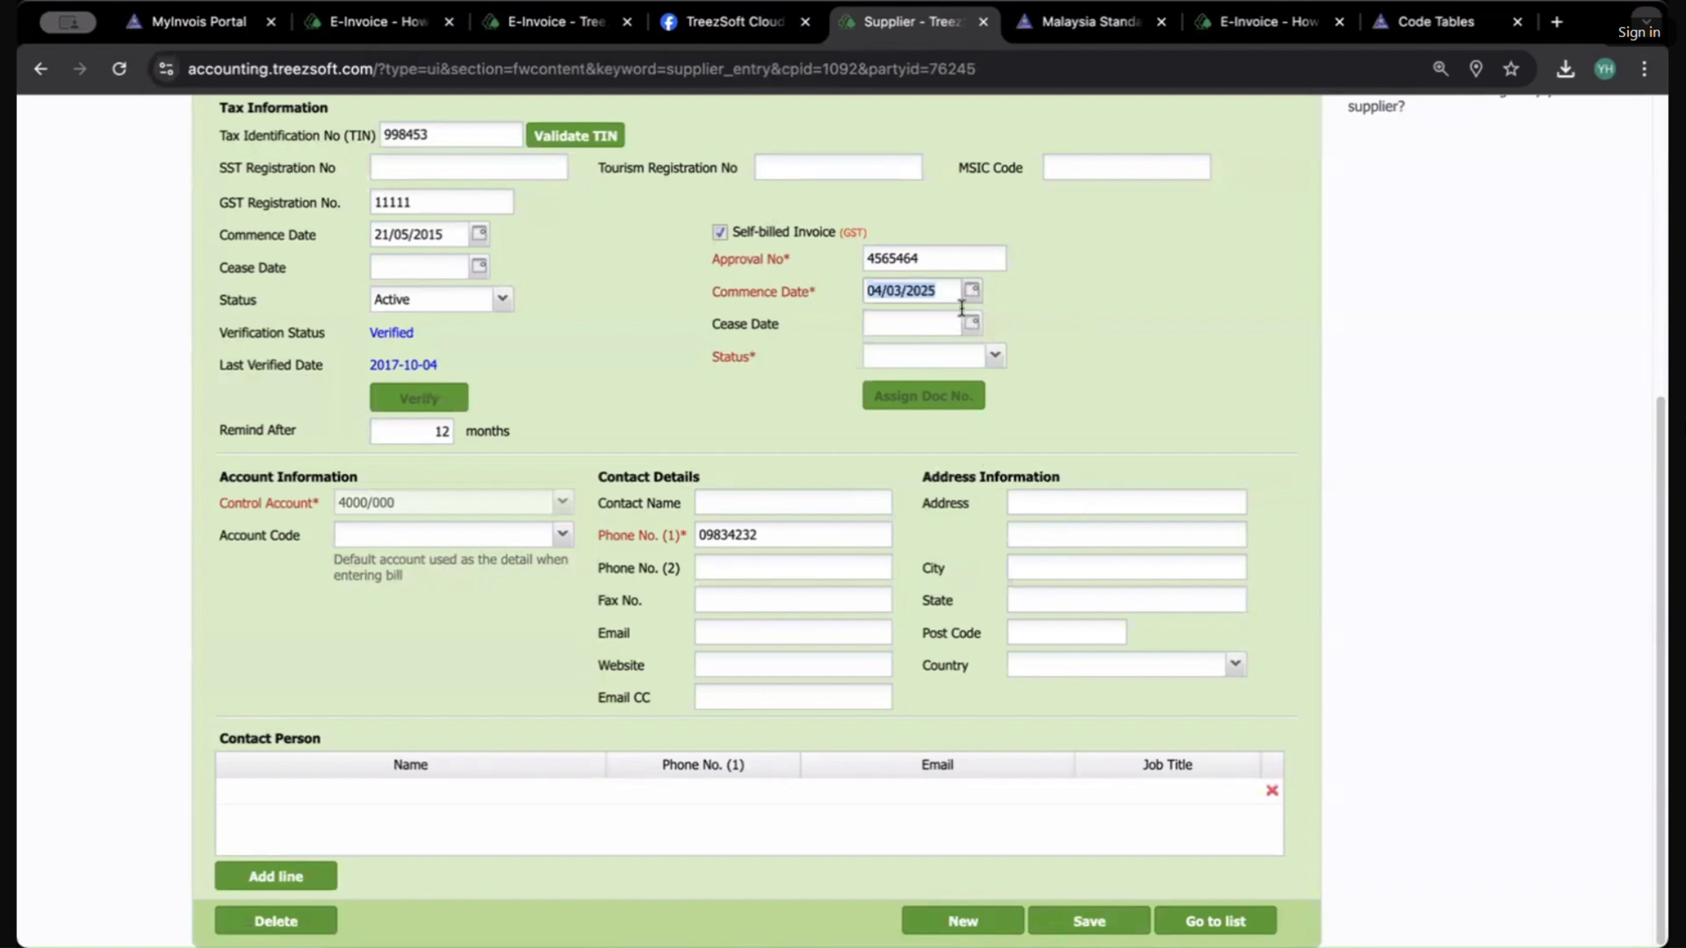
Step: Set the self-billed invoice Status to Active and save the supplier record
click(1089, 921)
click(843, 570)
click(994, 356)
click(913, 395)
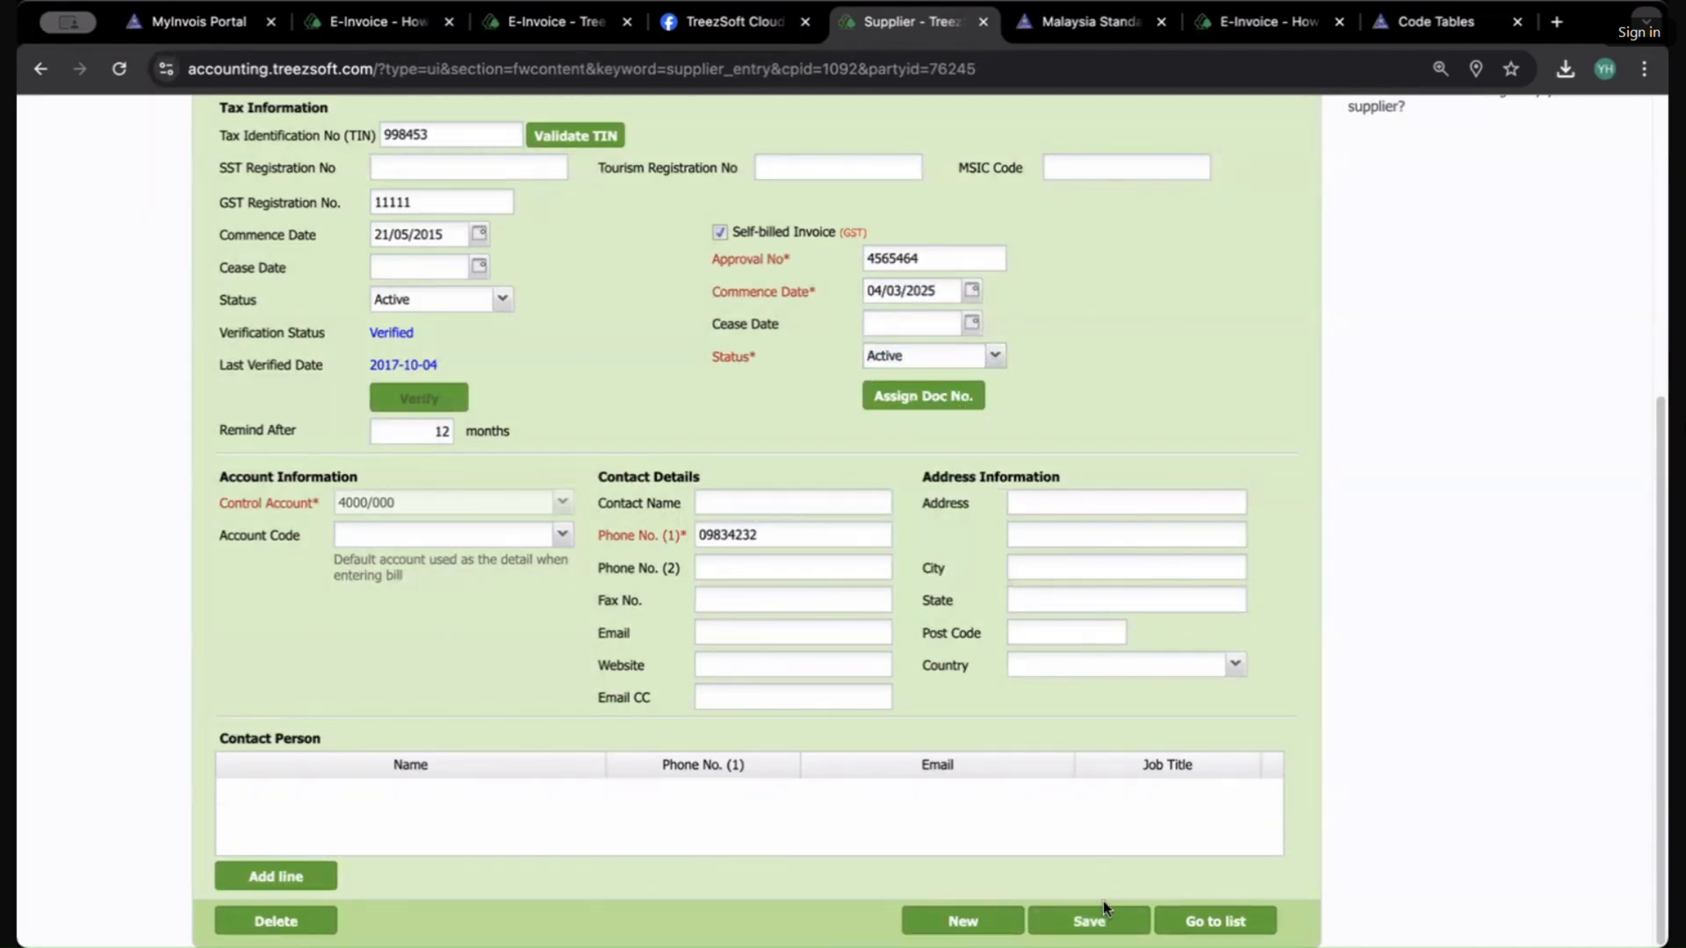
click(1099, 918)
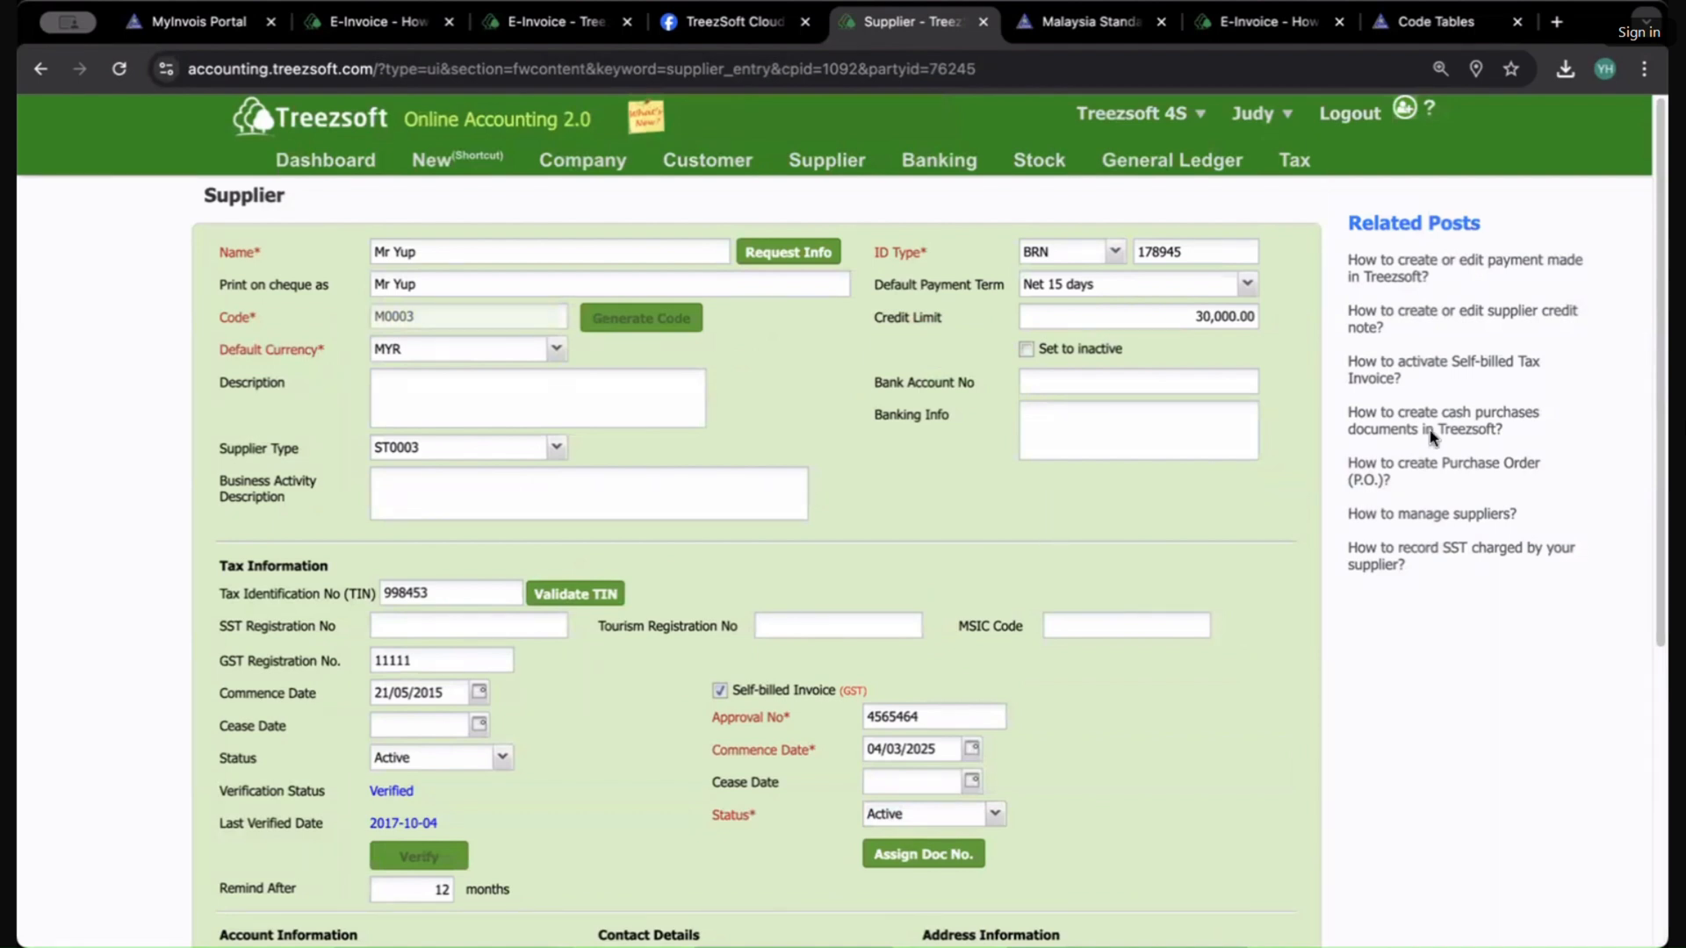
scroll(1140, 419, down, 3)
scroll(1139, 419, up, 1)
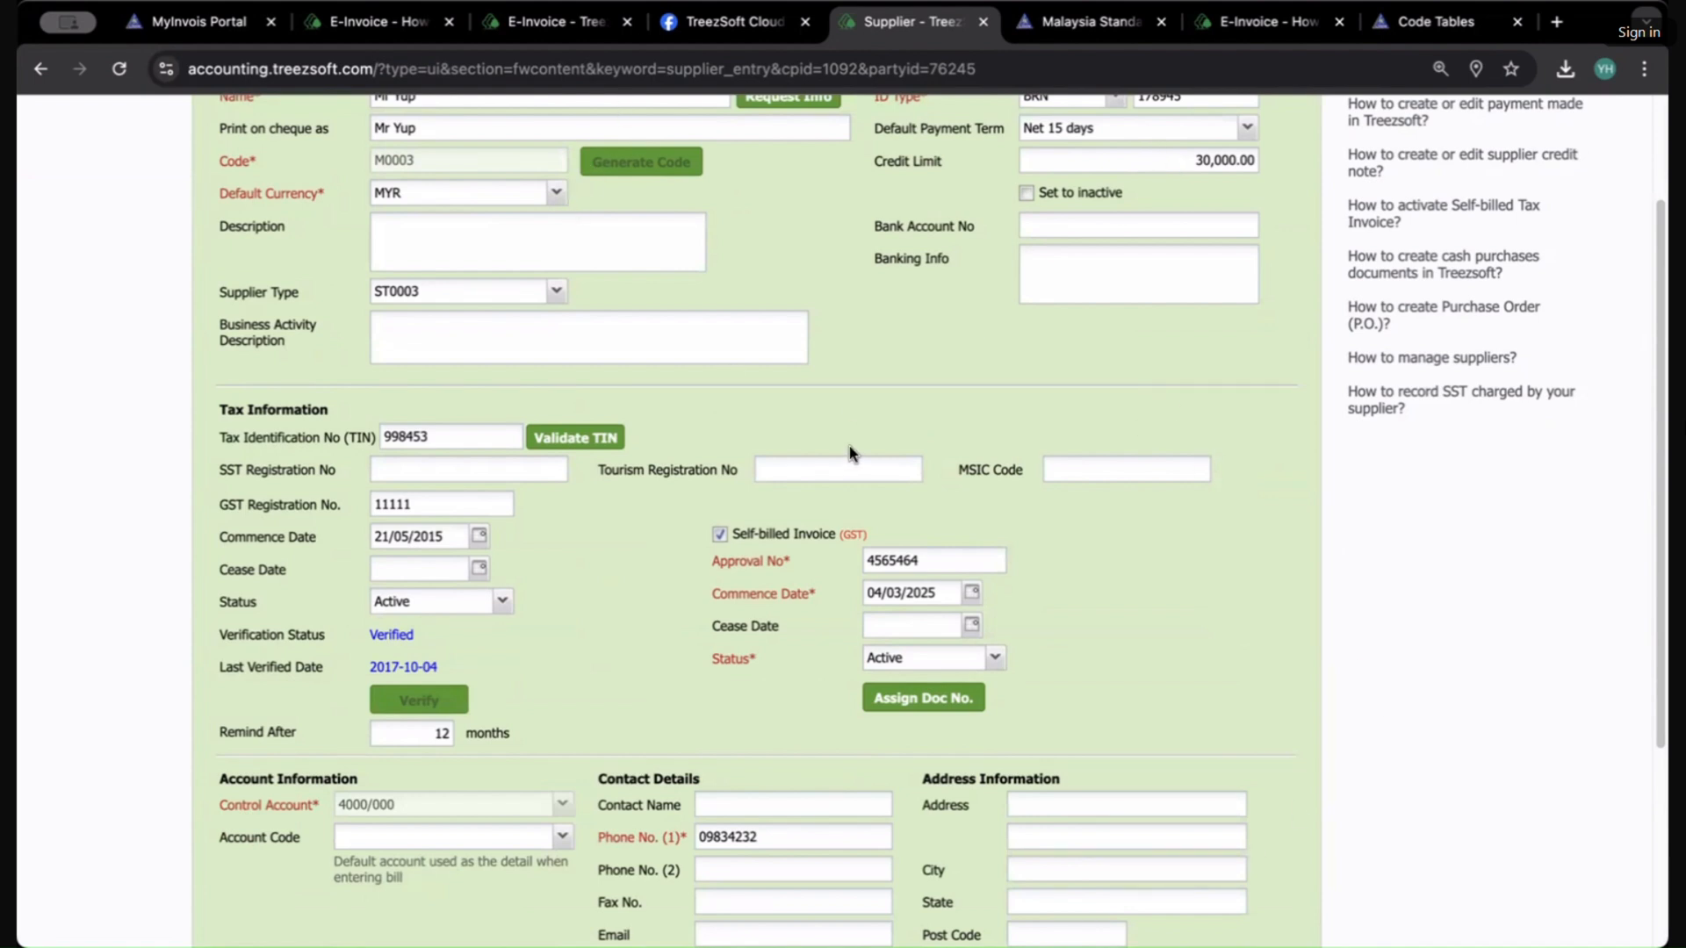
scroll(966, 525, down, 3)
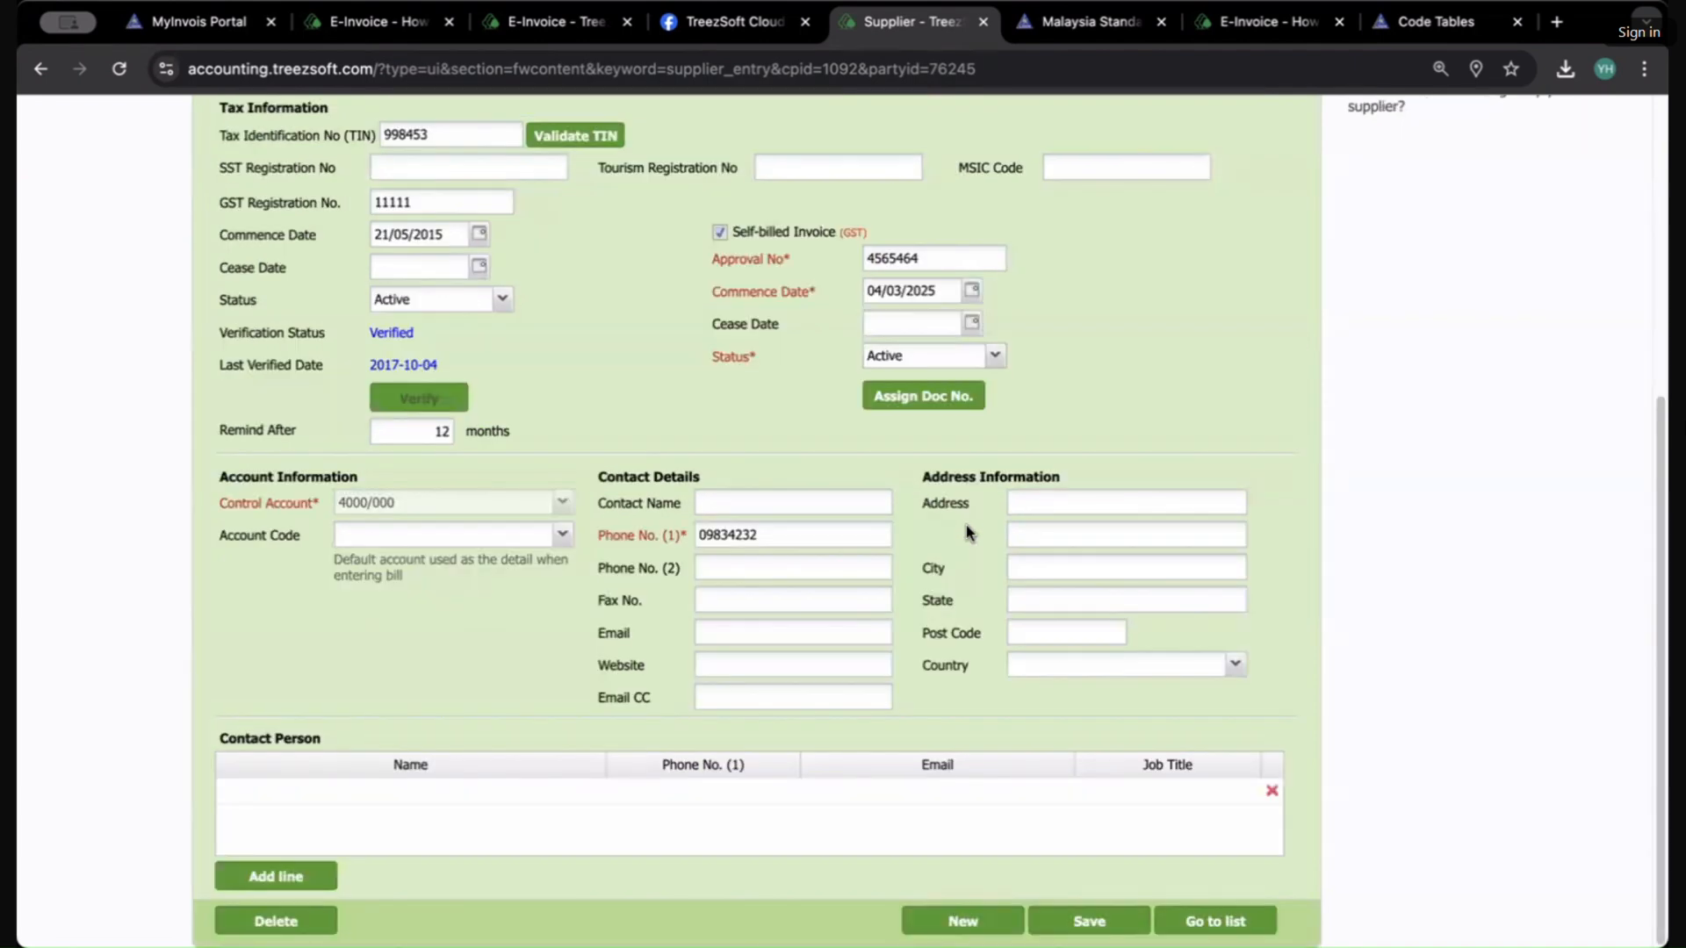
scroll(966, 527, up, 5)
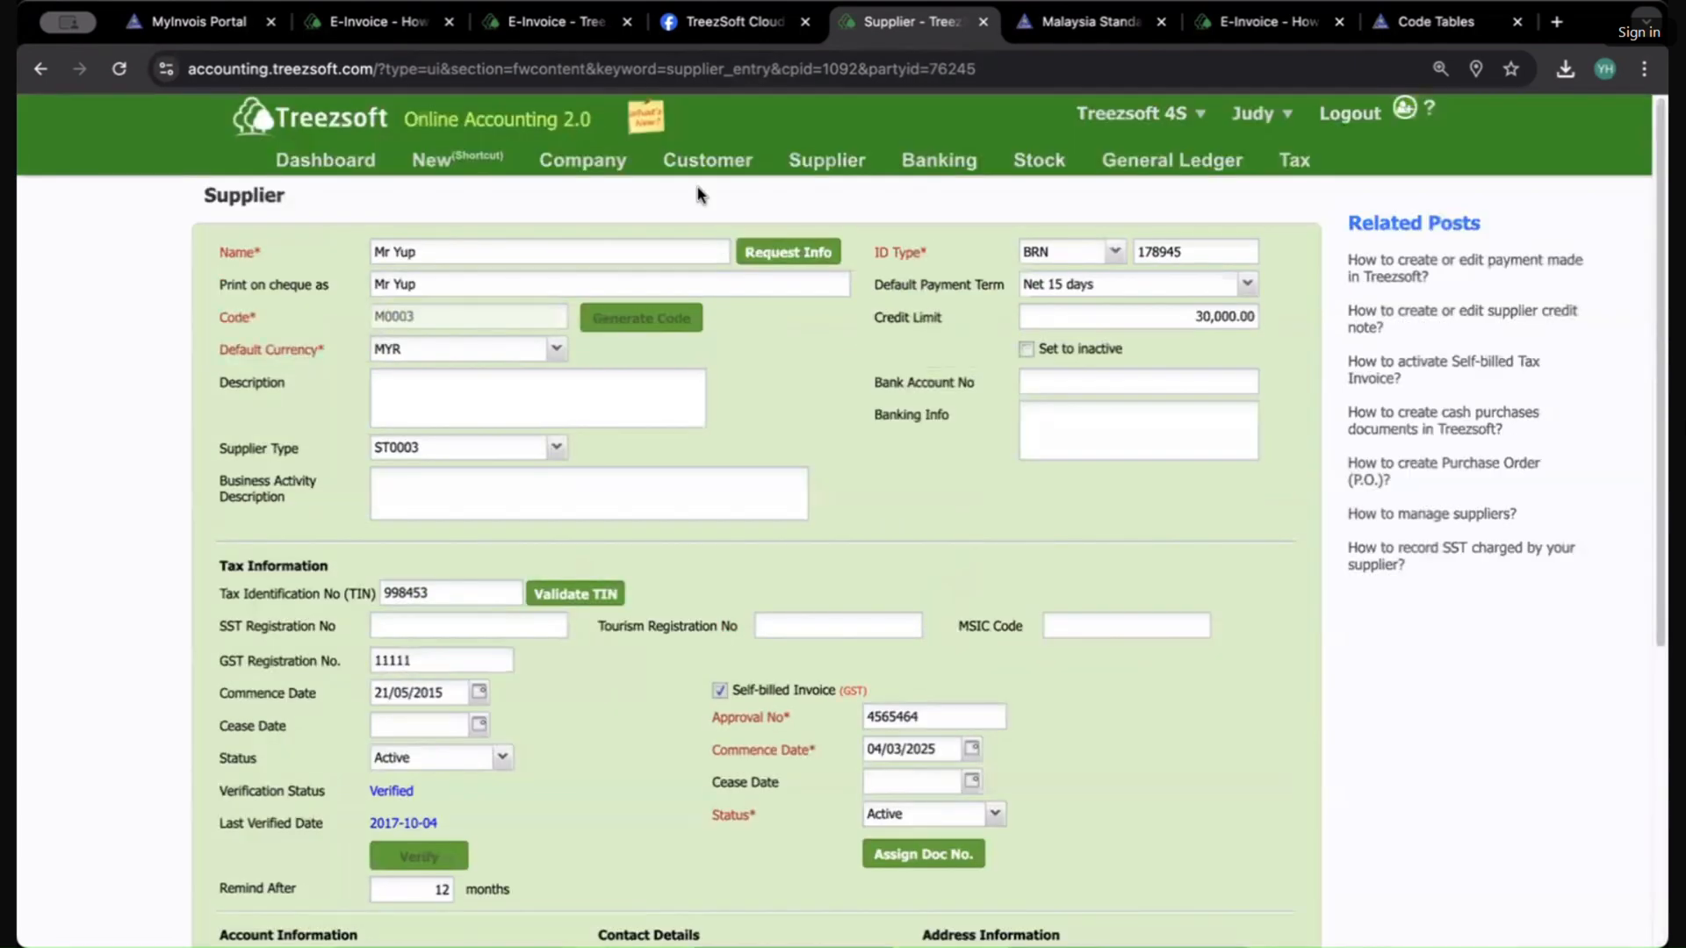
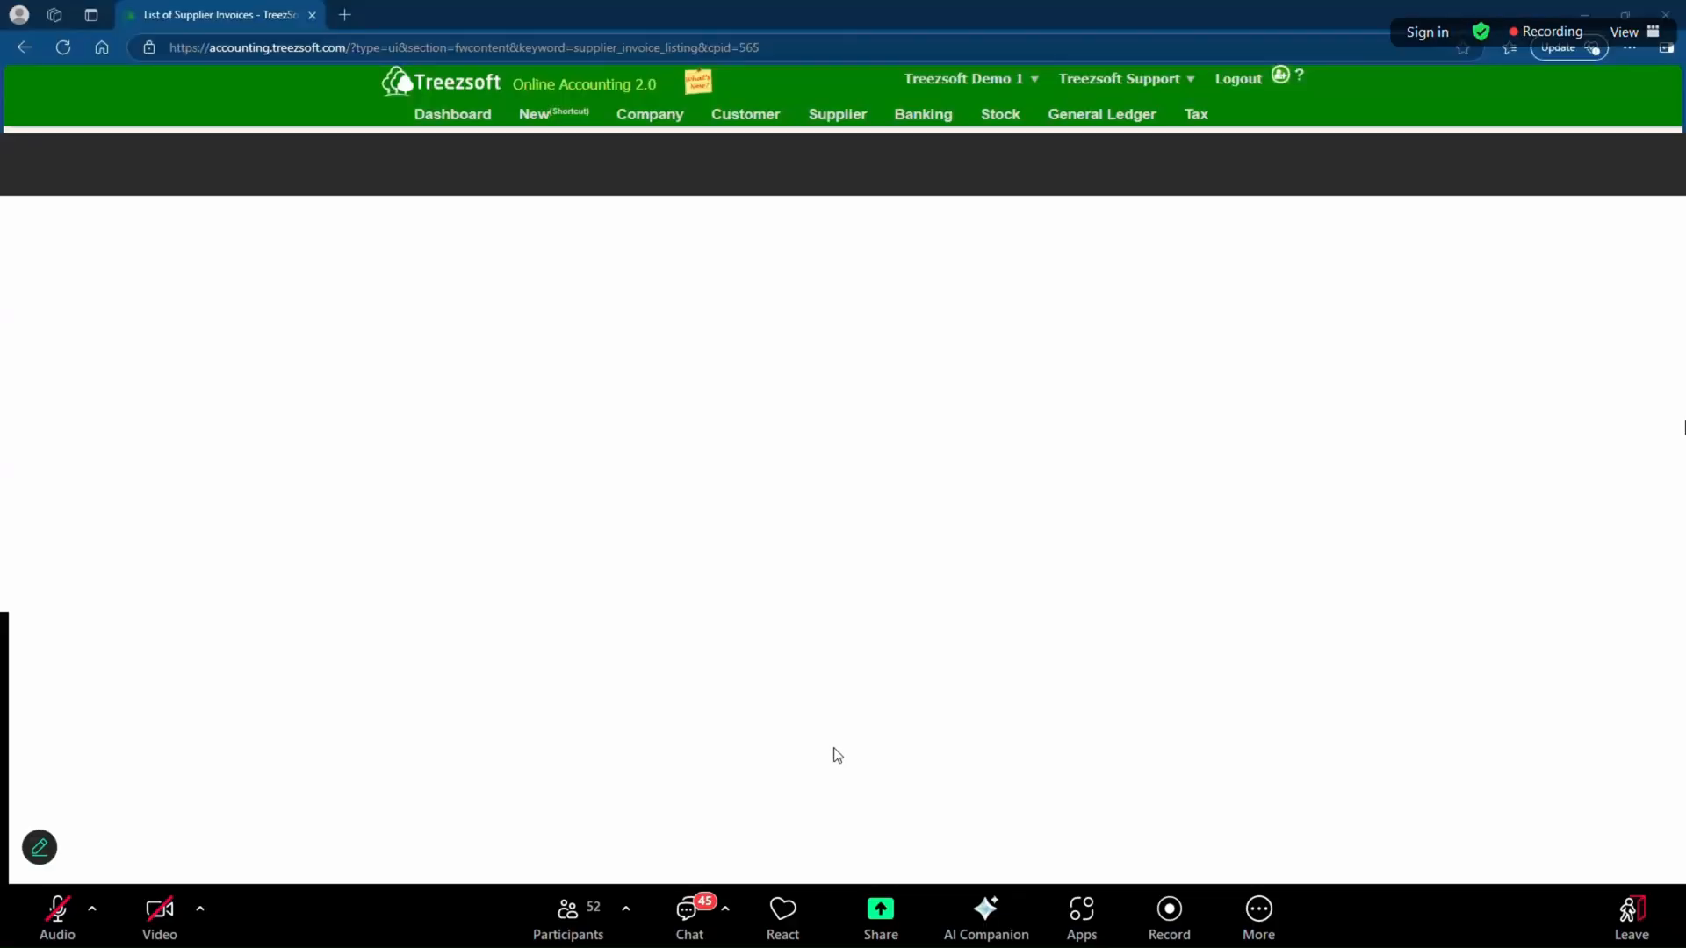
Step: Reload the supplier invoice list and start a new supplier invoice
click(458, 47)
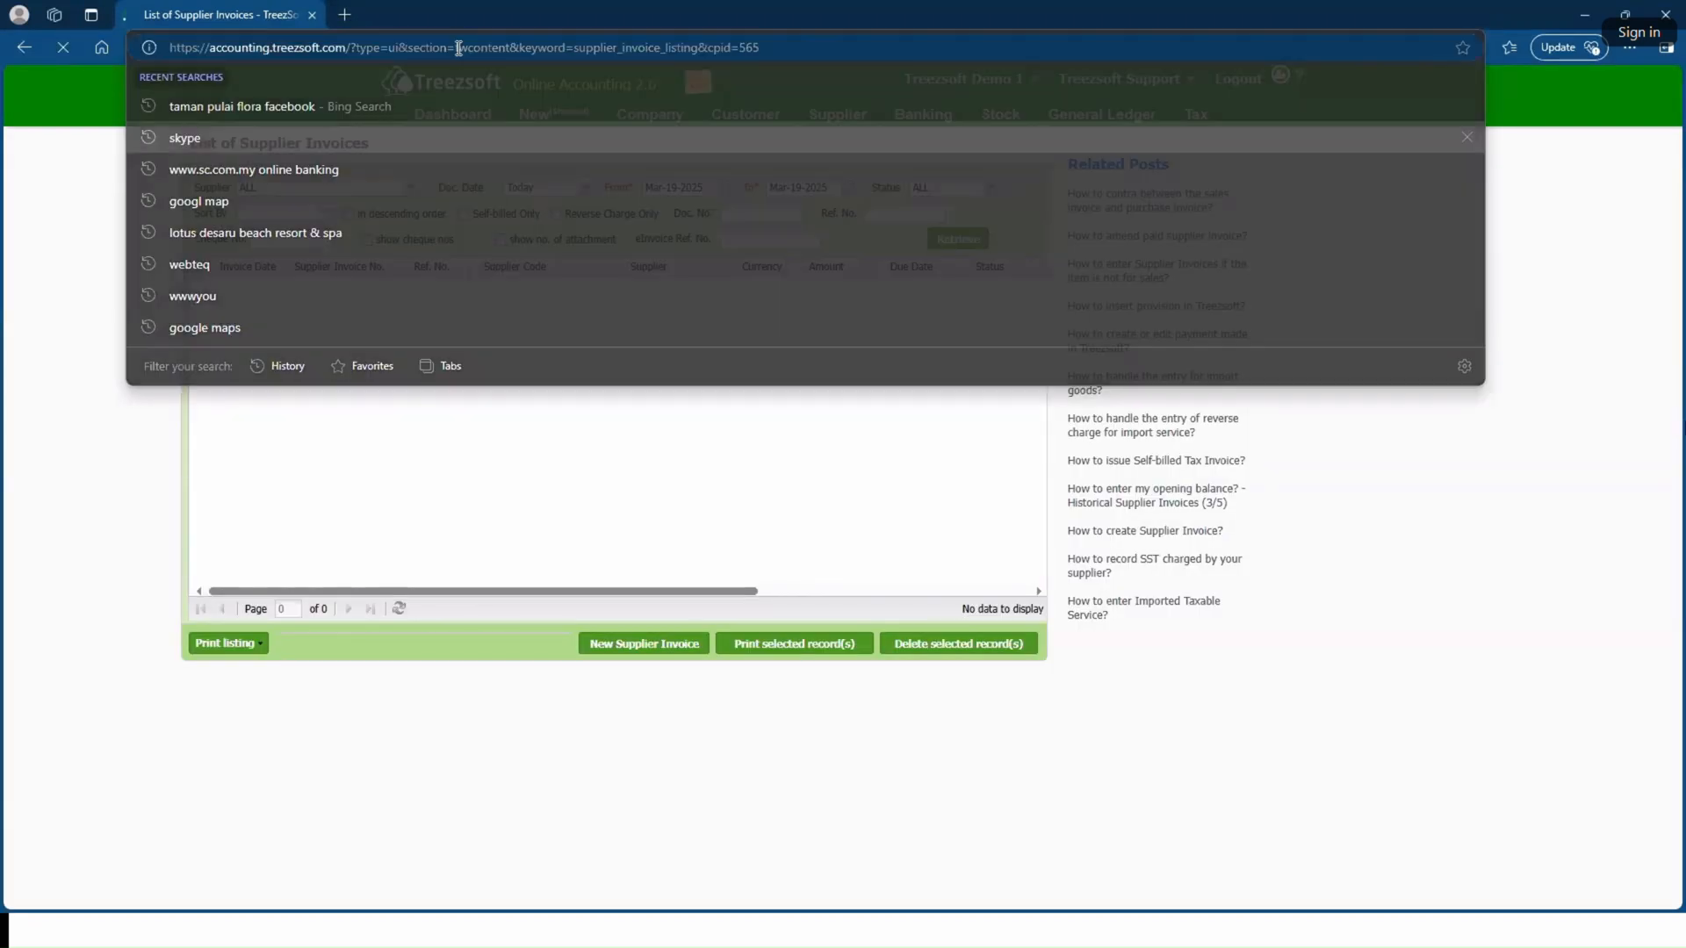
key(Return)
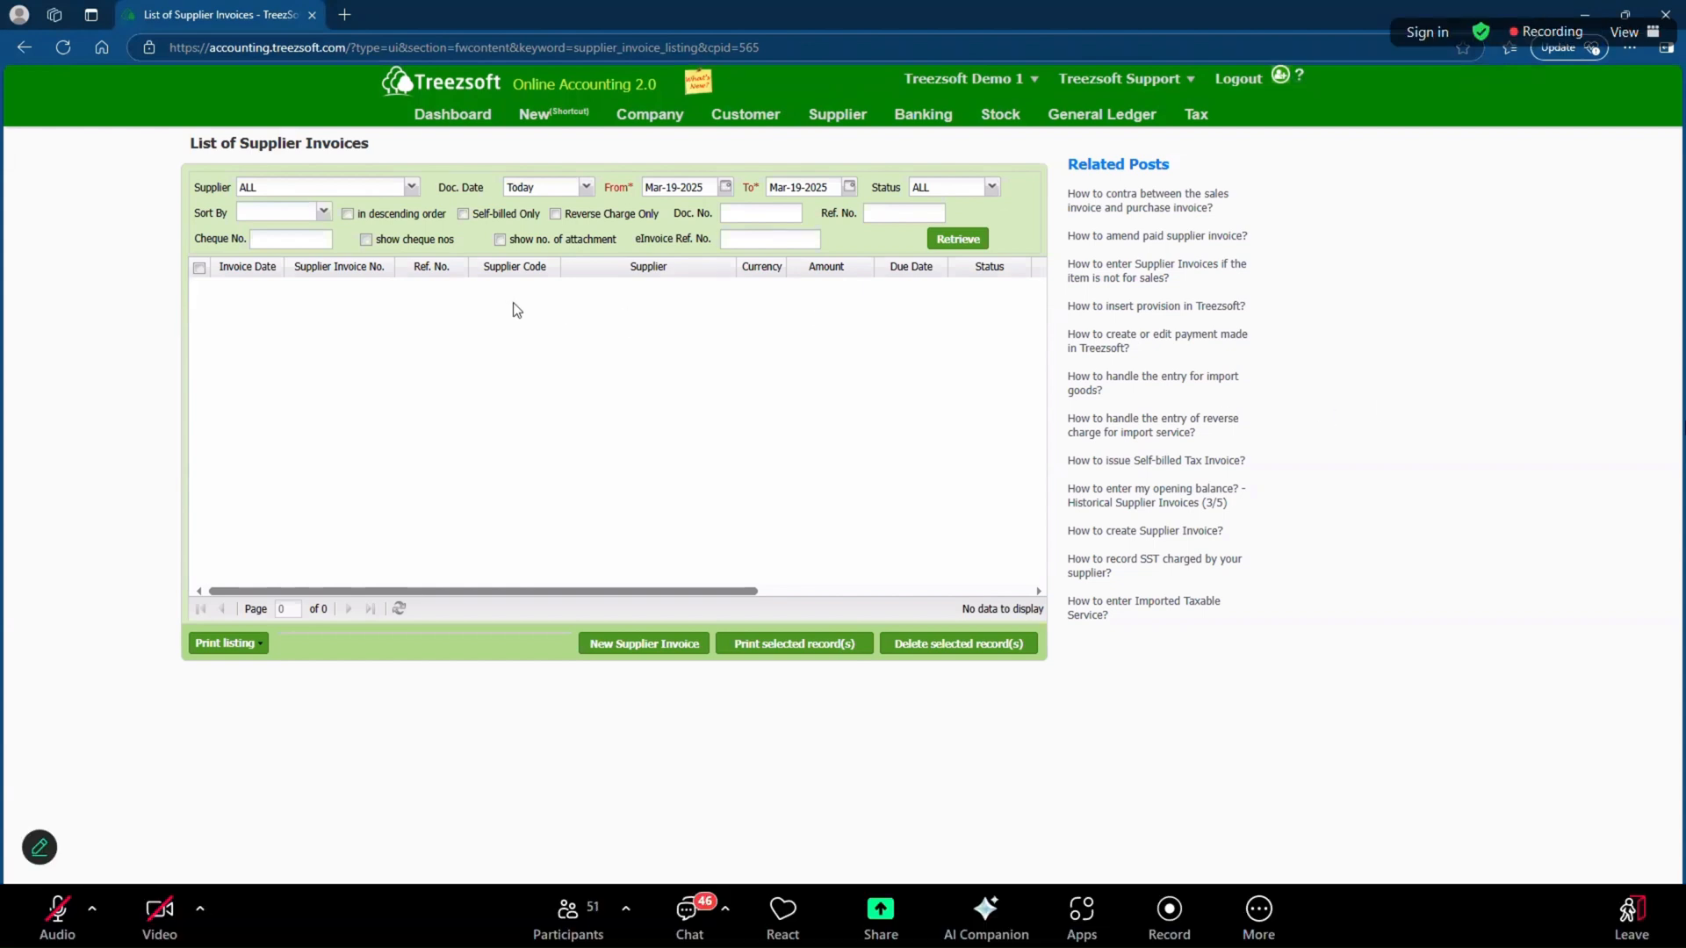
mouse_move(834, 125)
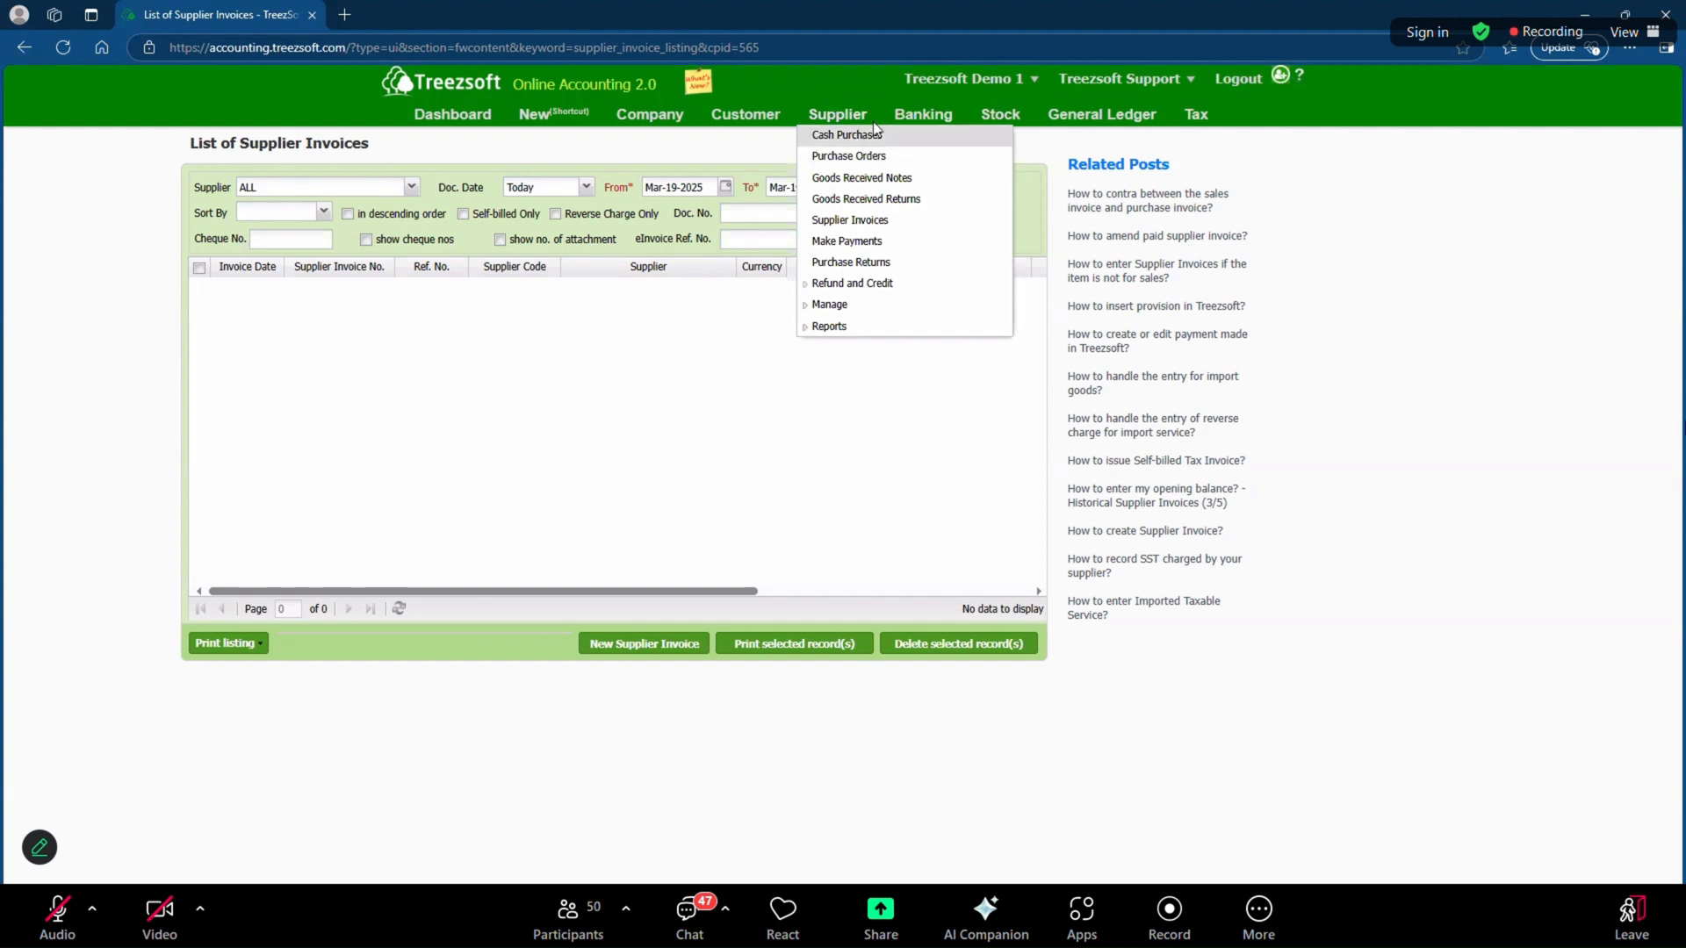
click(872, 221)
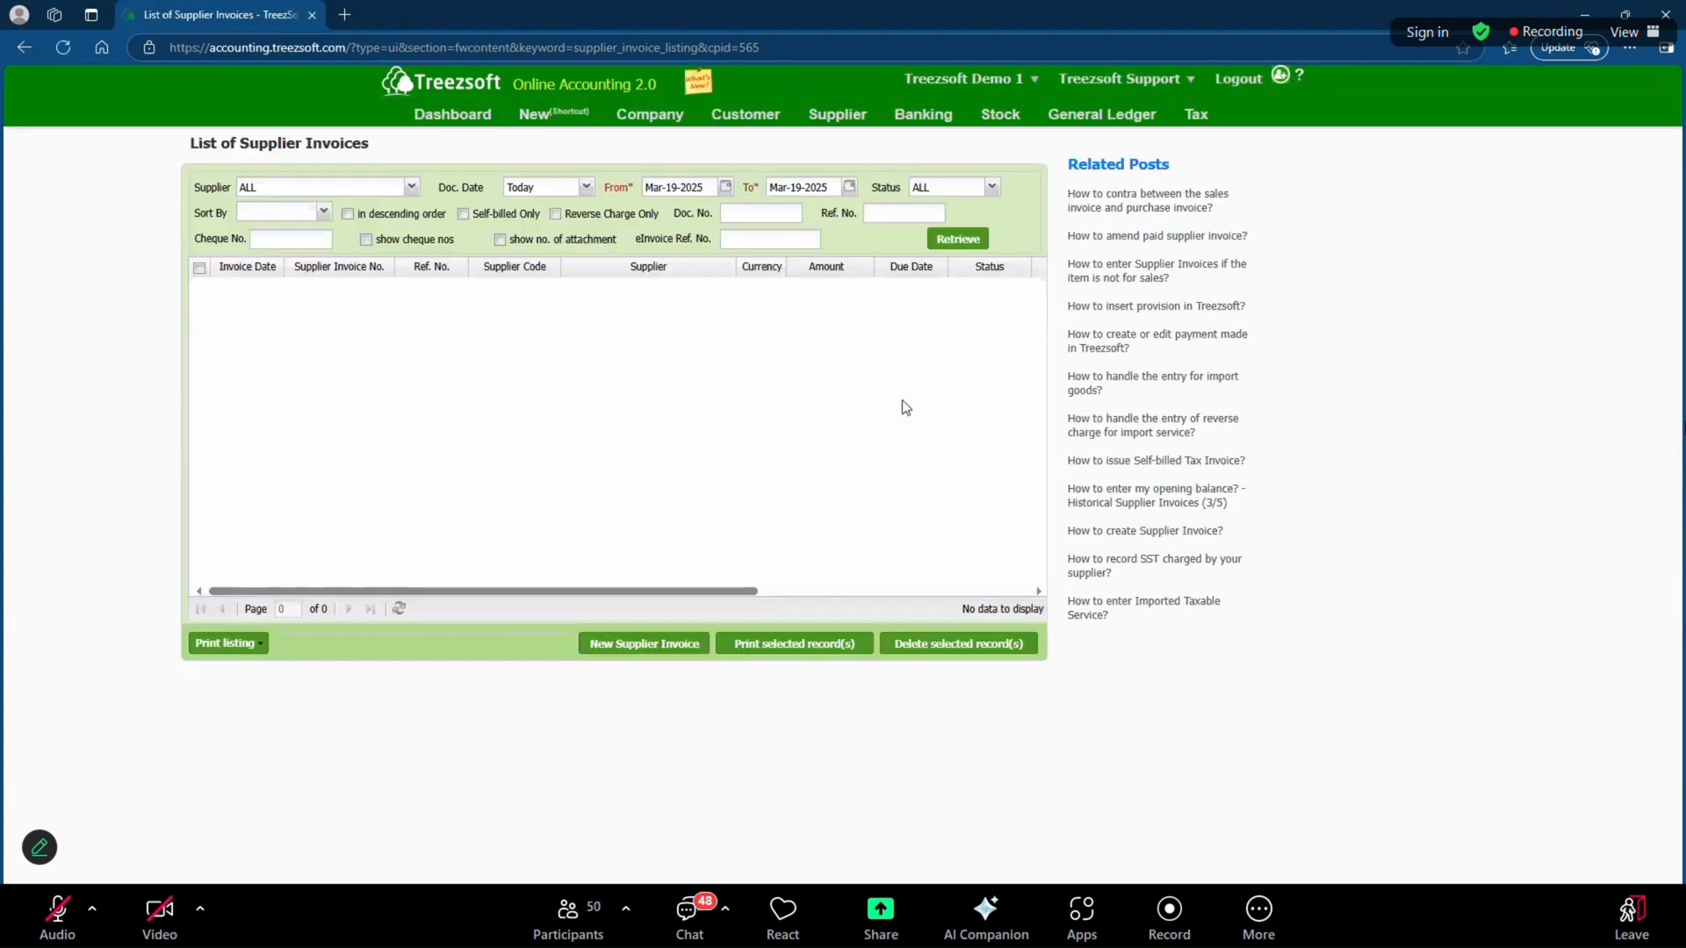
click(667, 645)
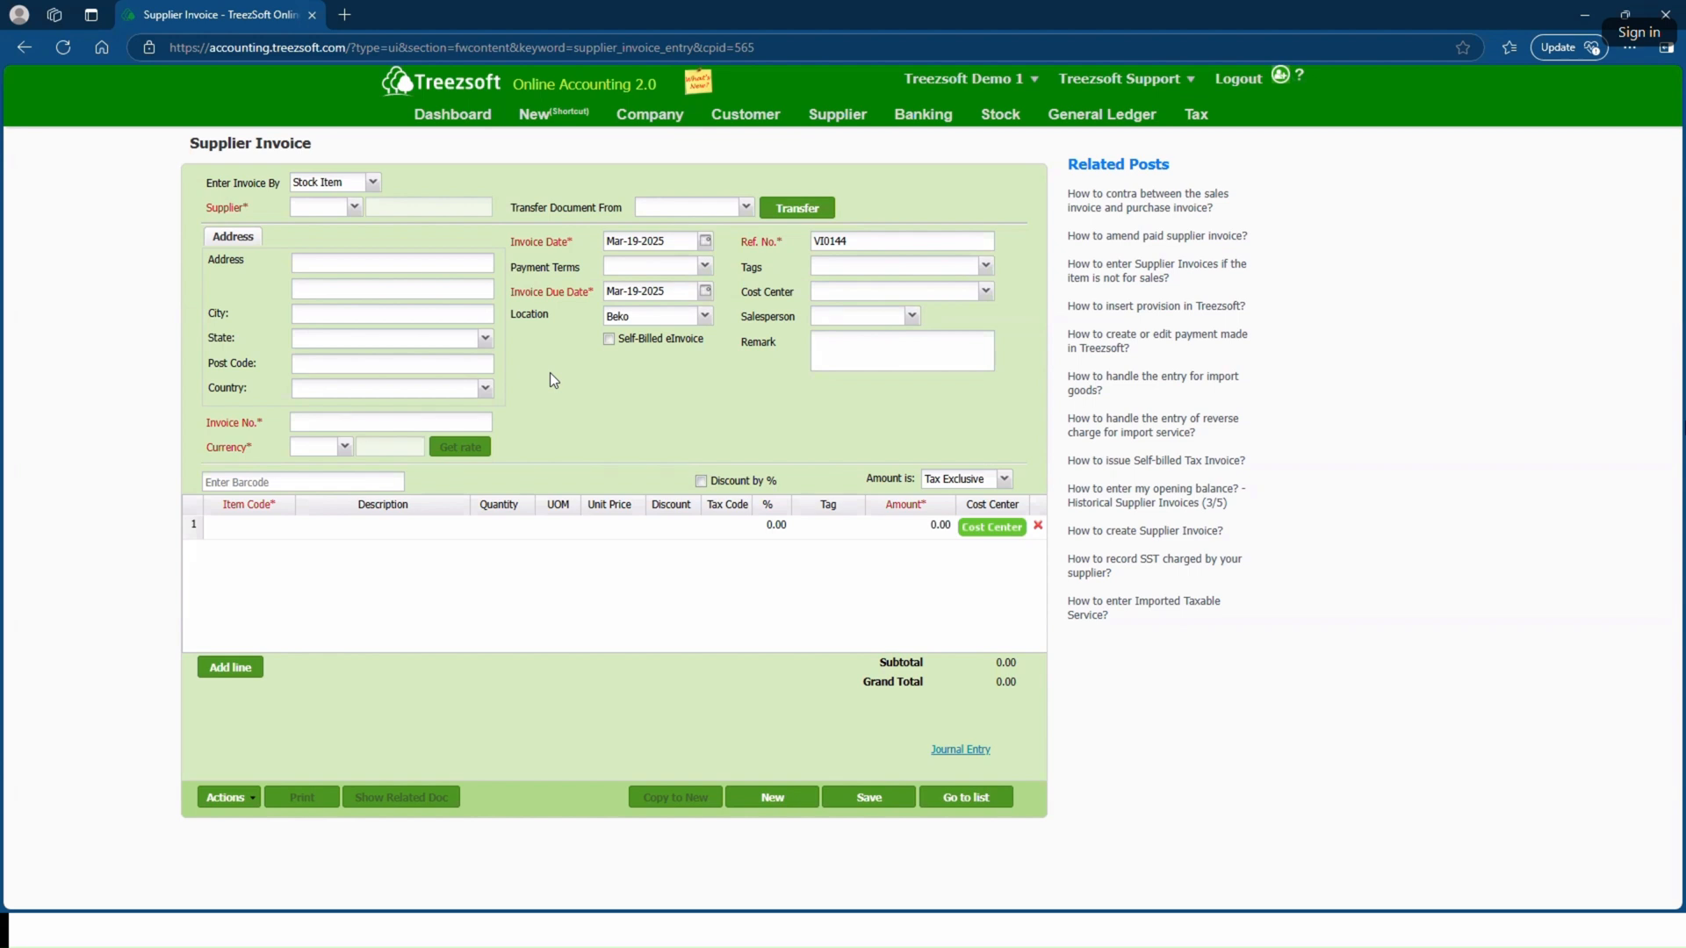
Step: Choose Overseas Supplier as the invoice supplier and set the address country to Angola
click(354, 208)
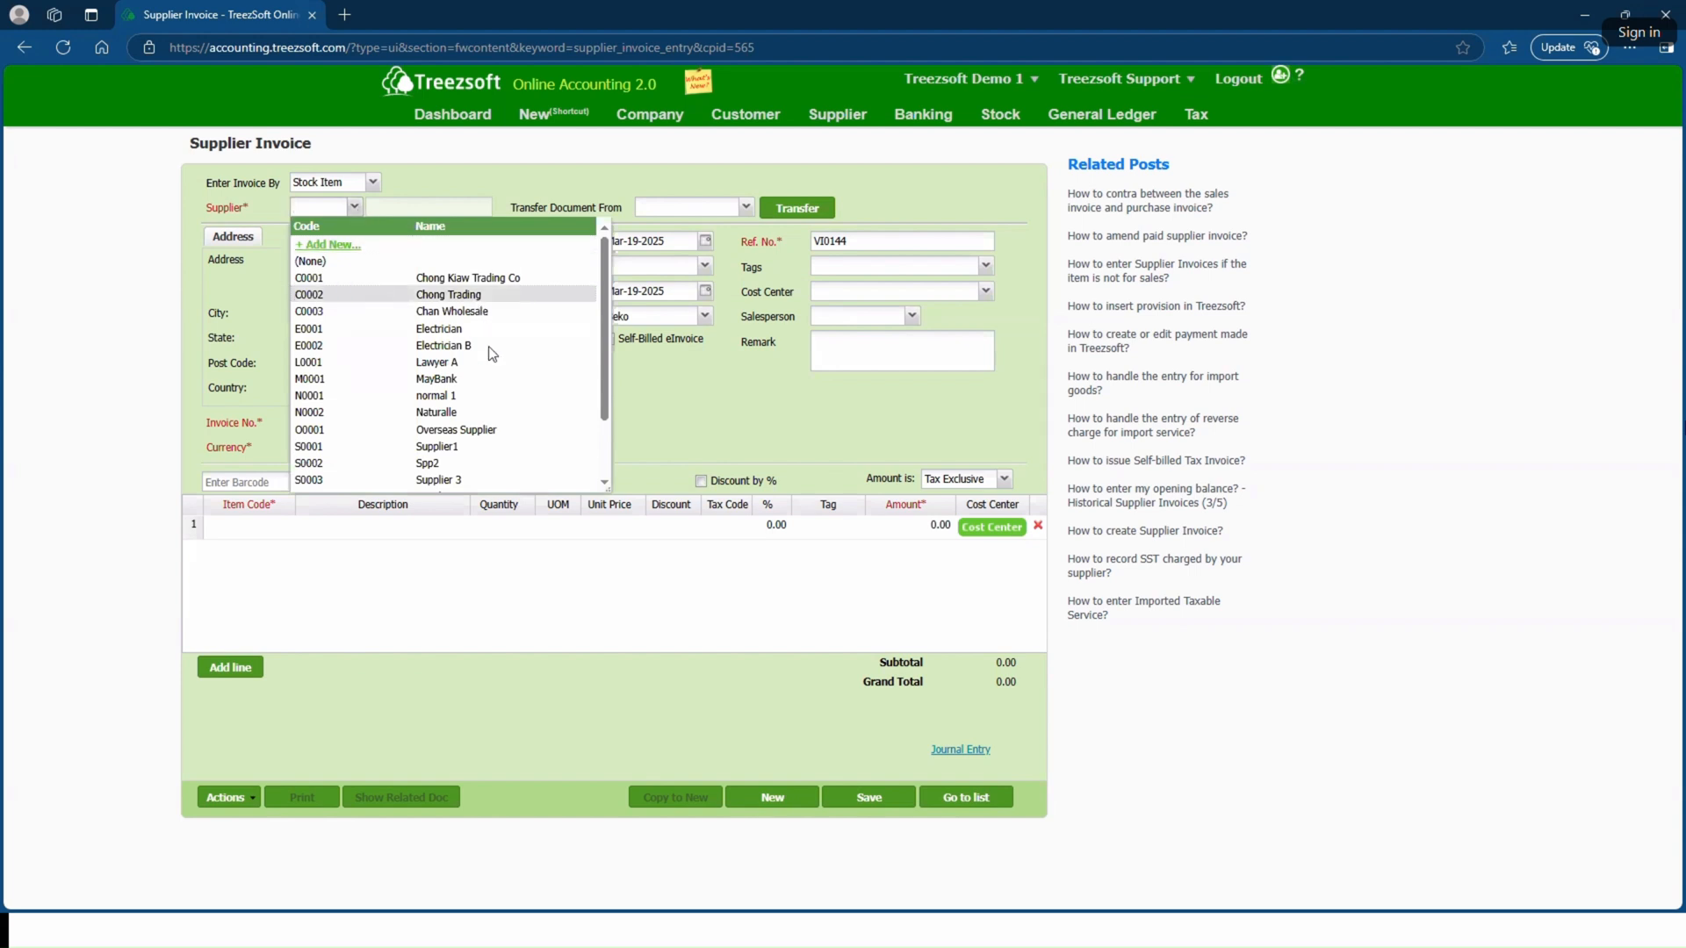
click(497, 429)
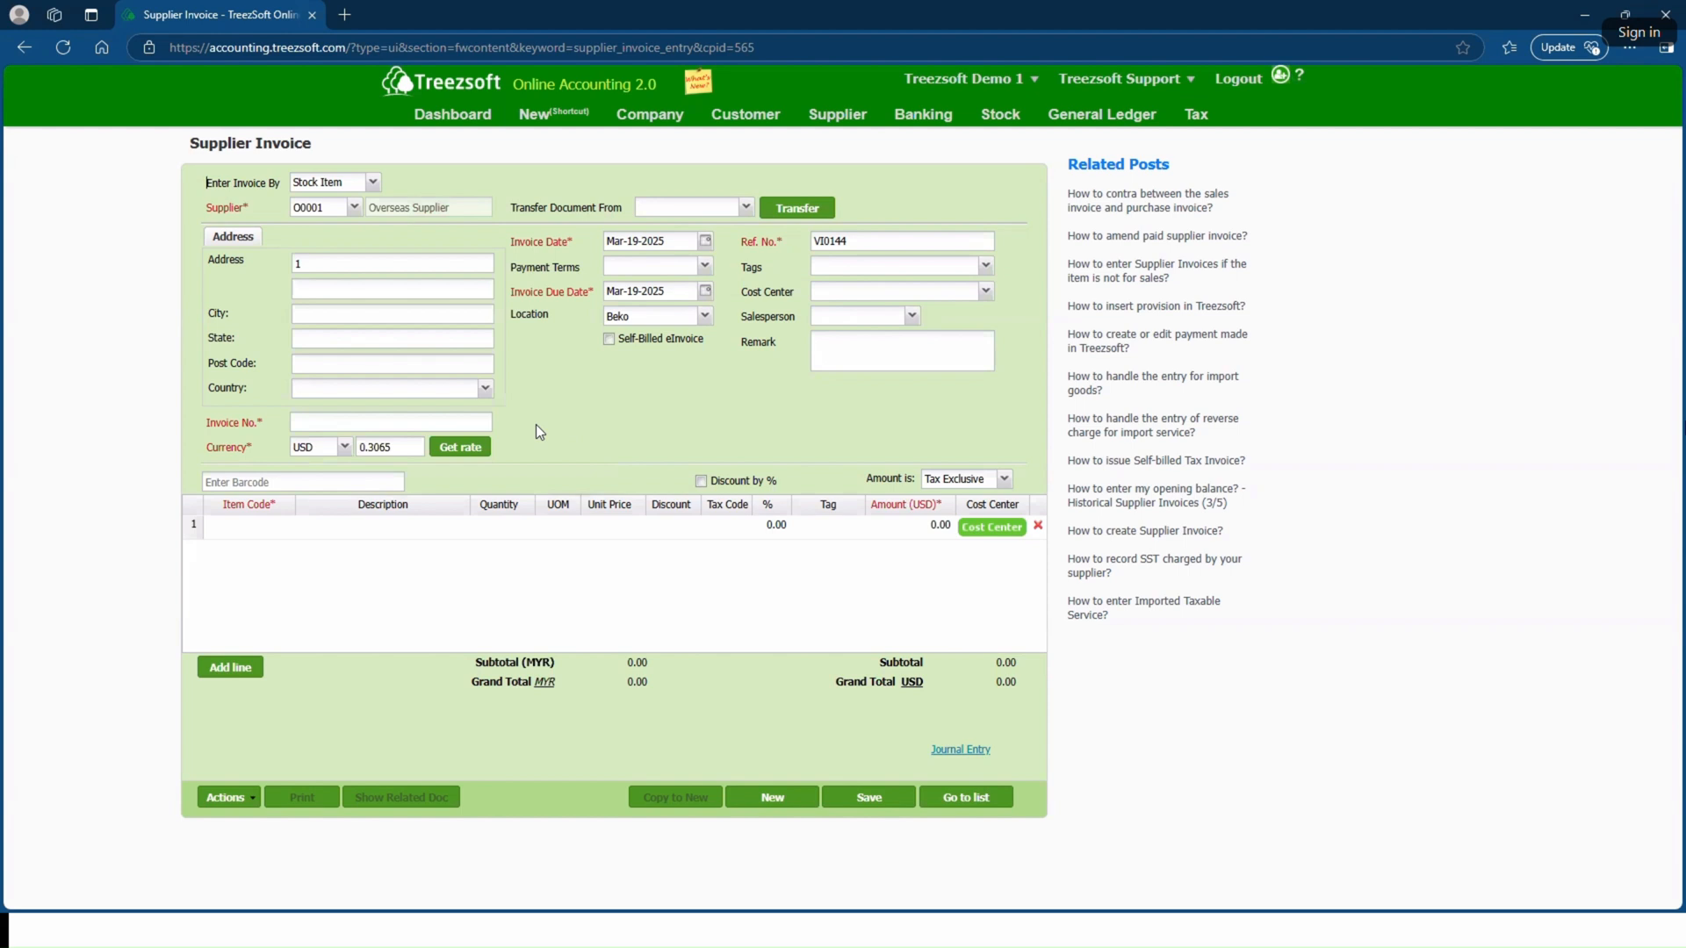
click(485, 388)
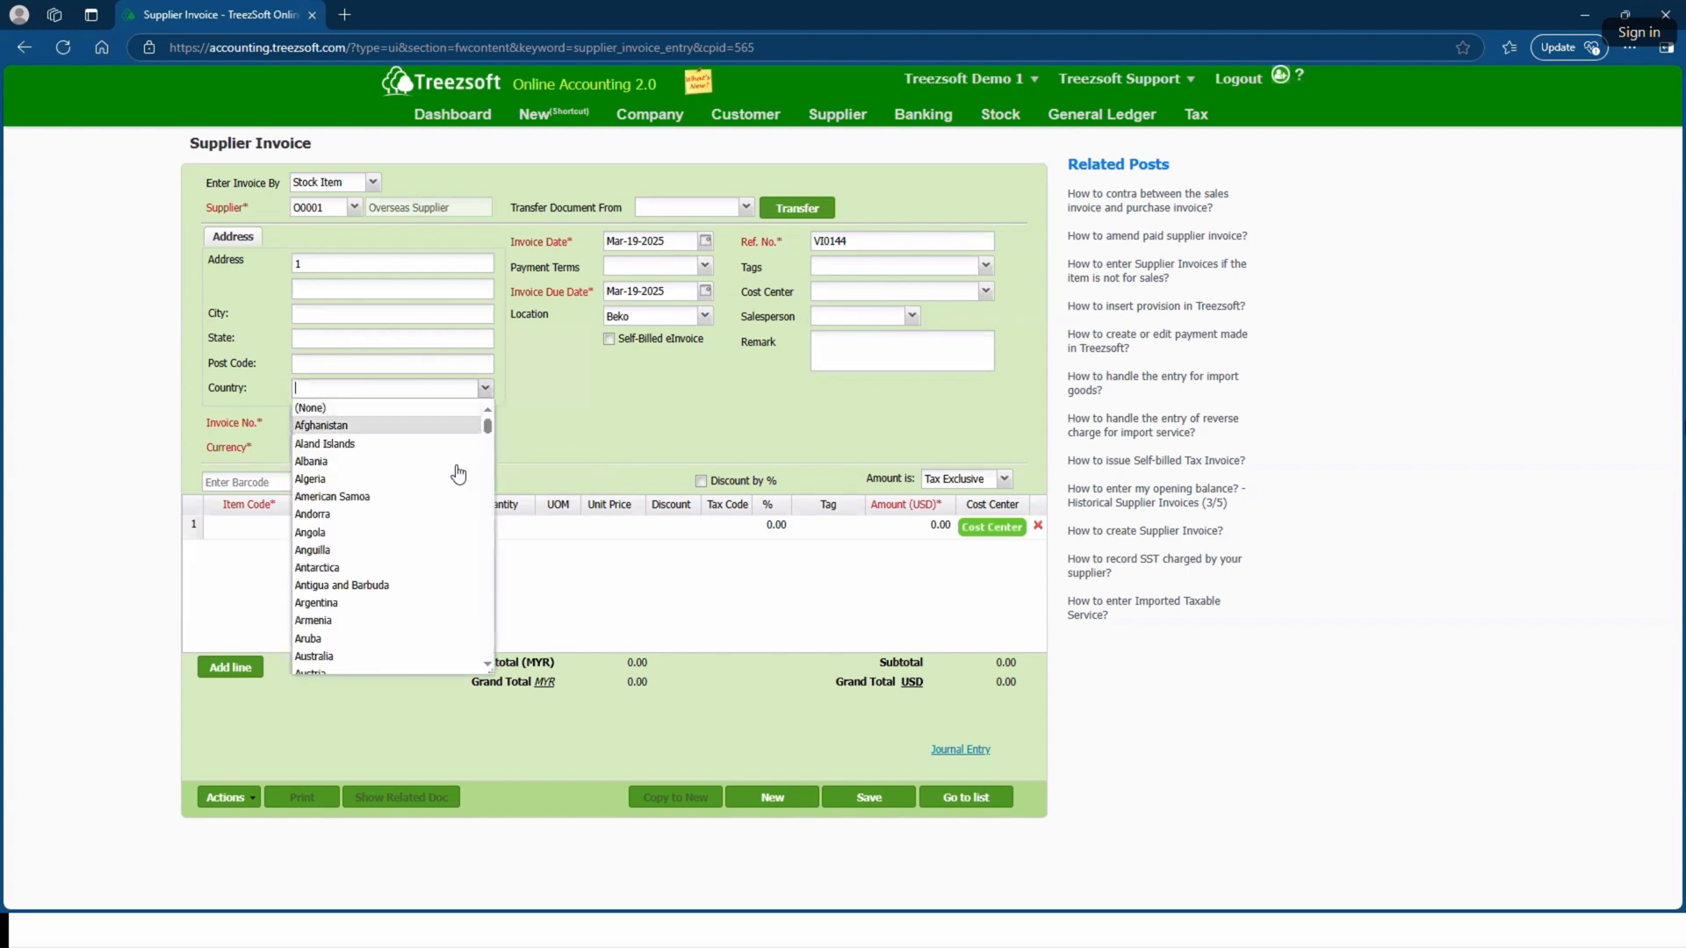
click(416, 533)
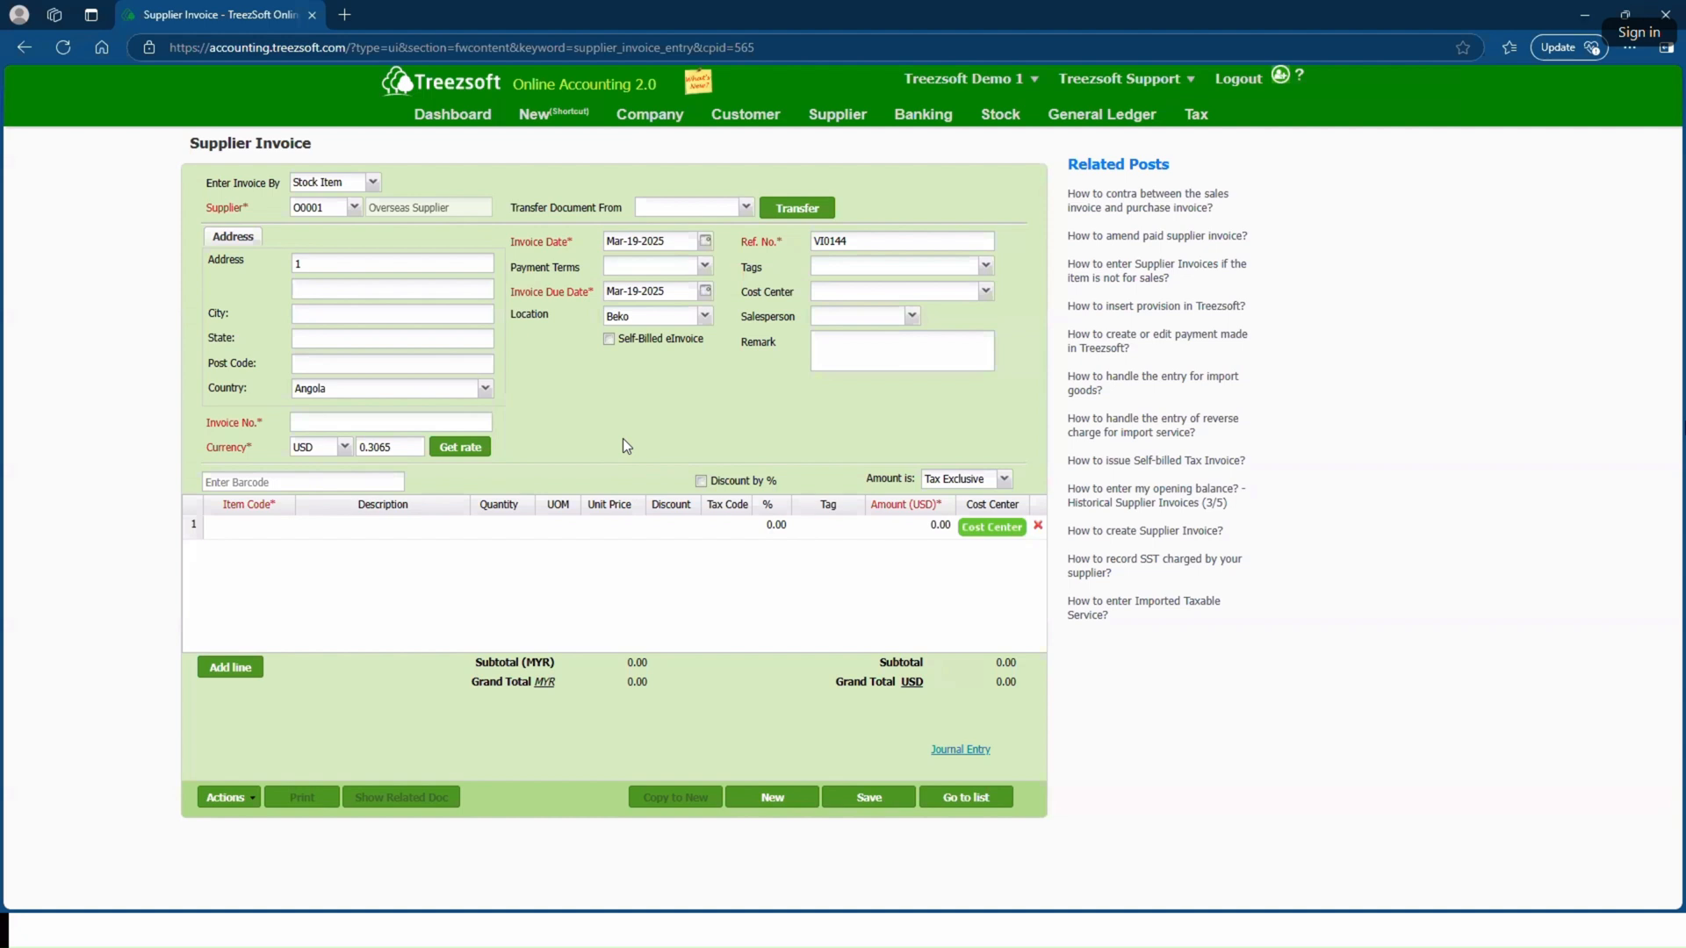
Step: Enter invoice number IIIOOO and mark the invoice as a Self-Billed eInvoice
click(345, 421)
text(IIIOOO)
click(579, 355)
Step: Add item 8G RAM on the first invoice line and save the supplier invoice
click(286, 527)
click(288, 529)
scroll(411, 734, down, 5)
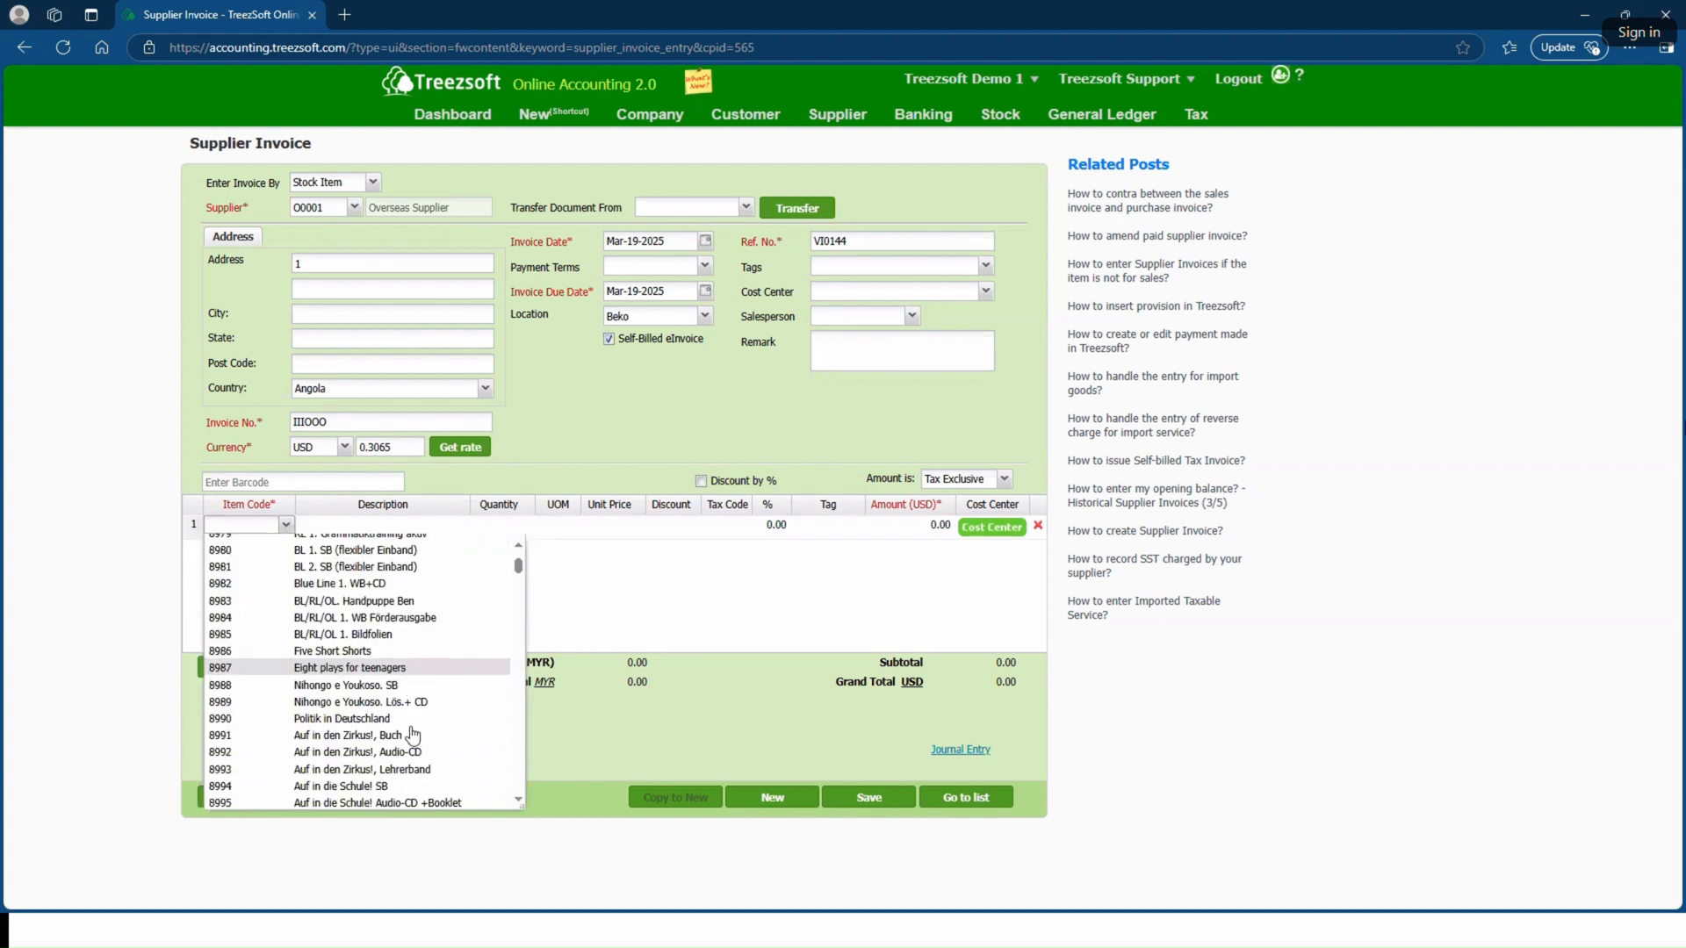
scroll(411, 734, down, 3)
click(393, 692)
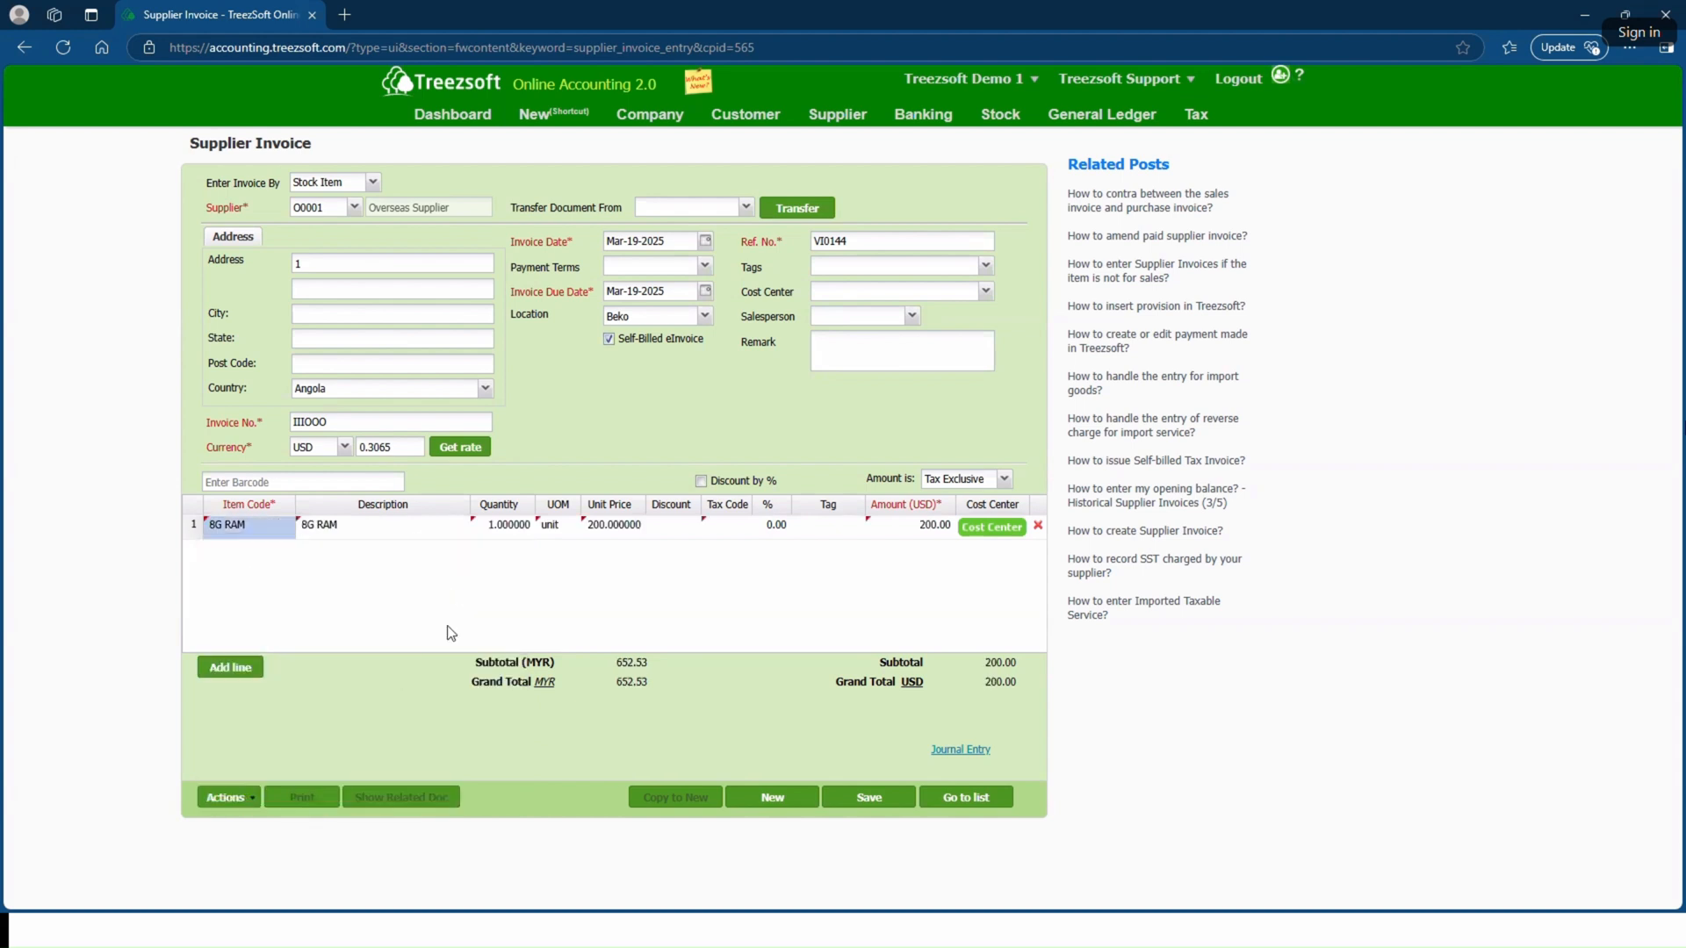
click(869, 797)
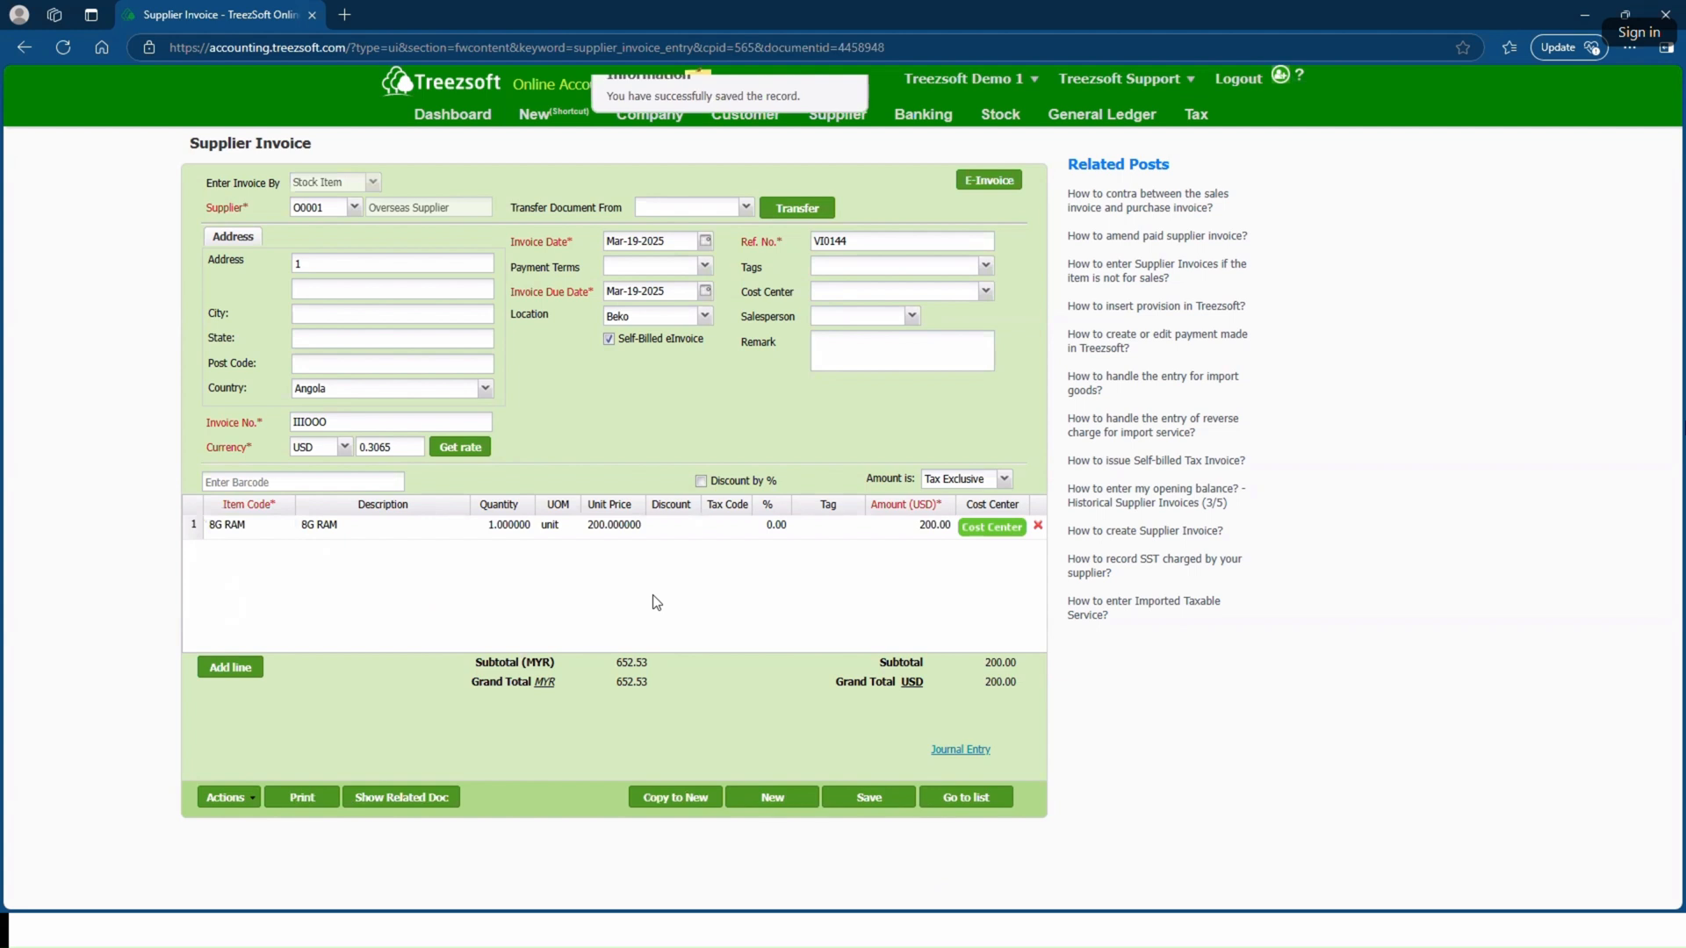
Step: Try to submit the saved supplier invoice as an eInvoice and confirm the submission
click(977, 180)
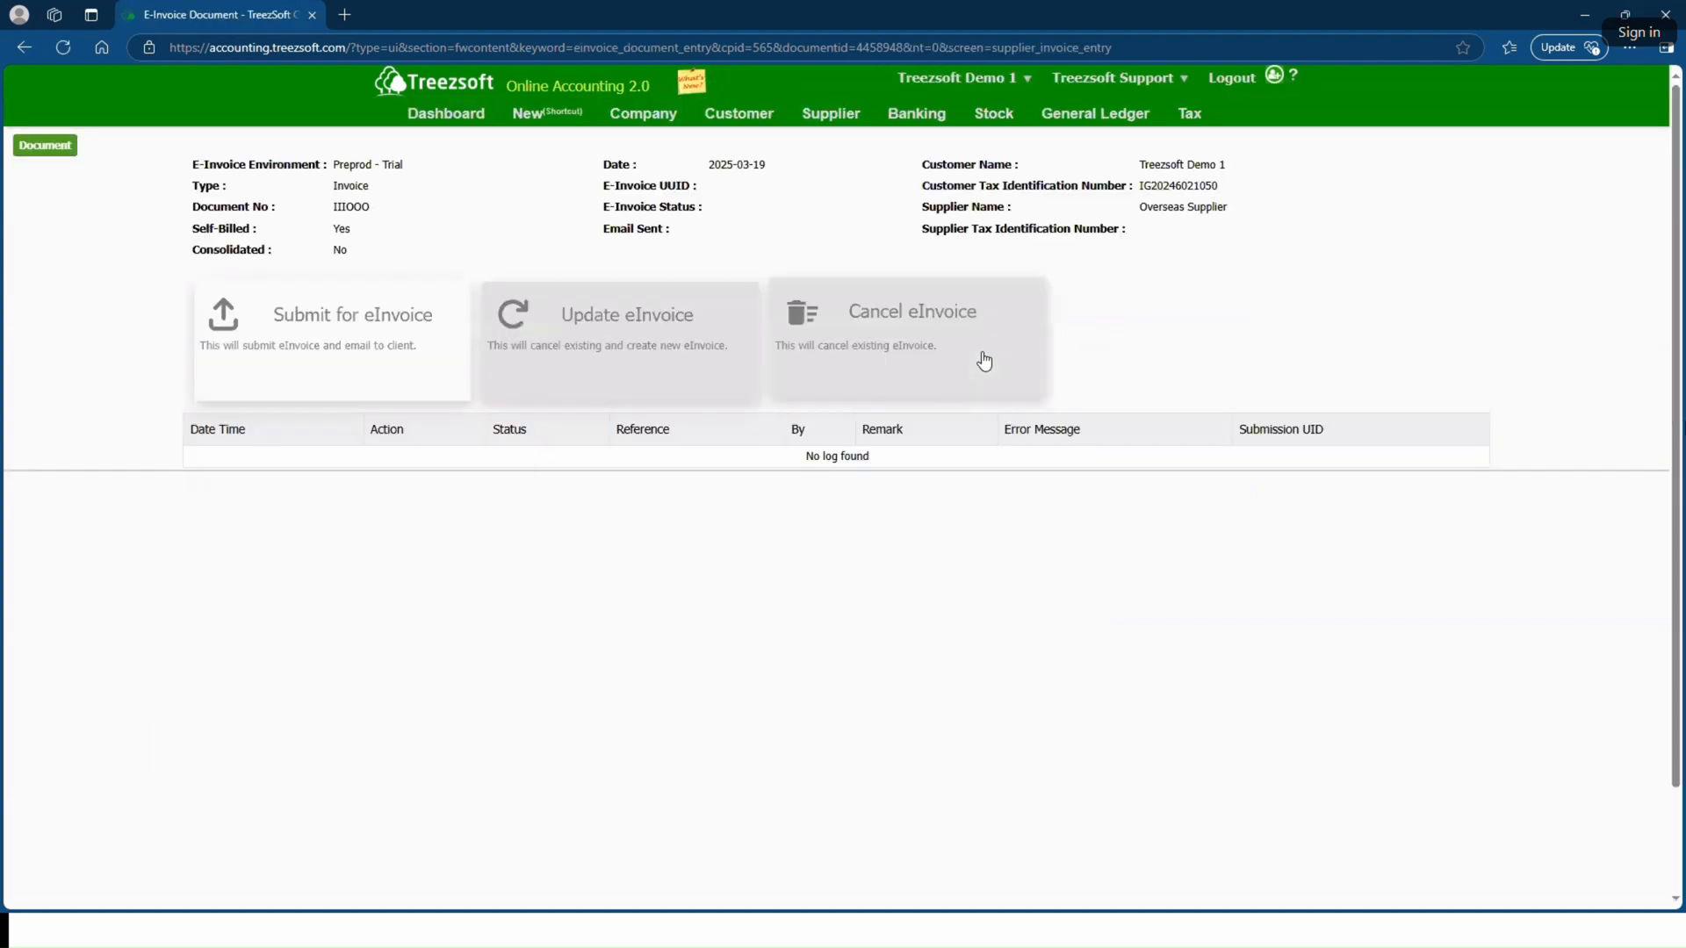
click(352, 367)
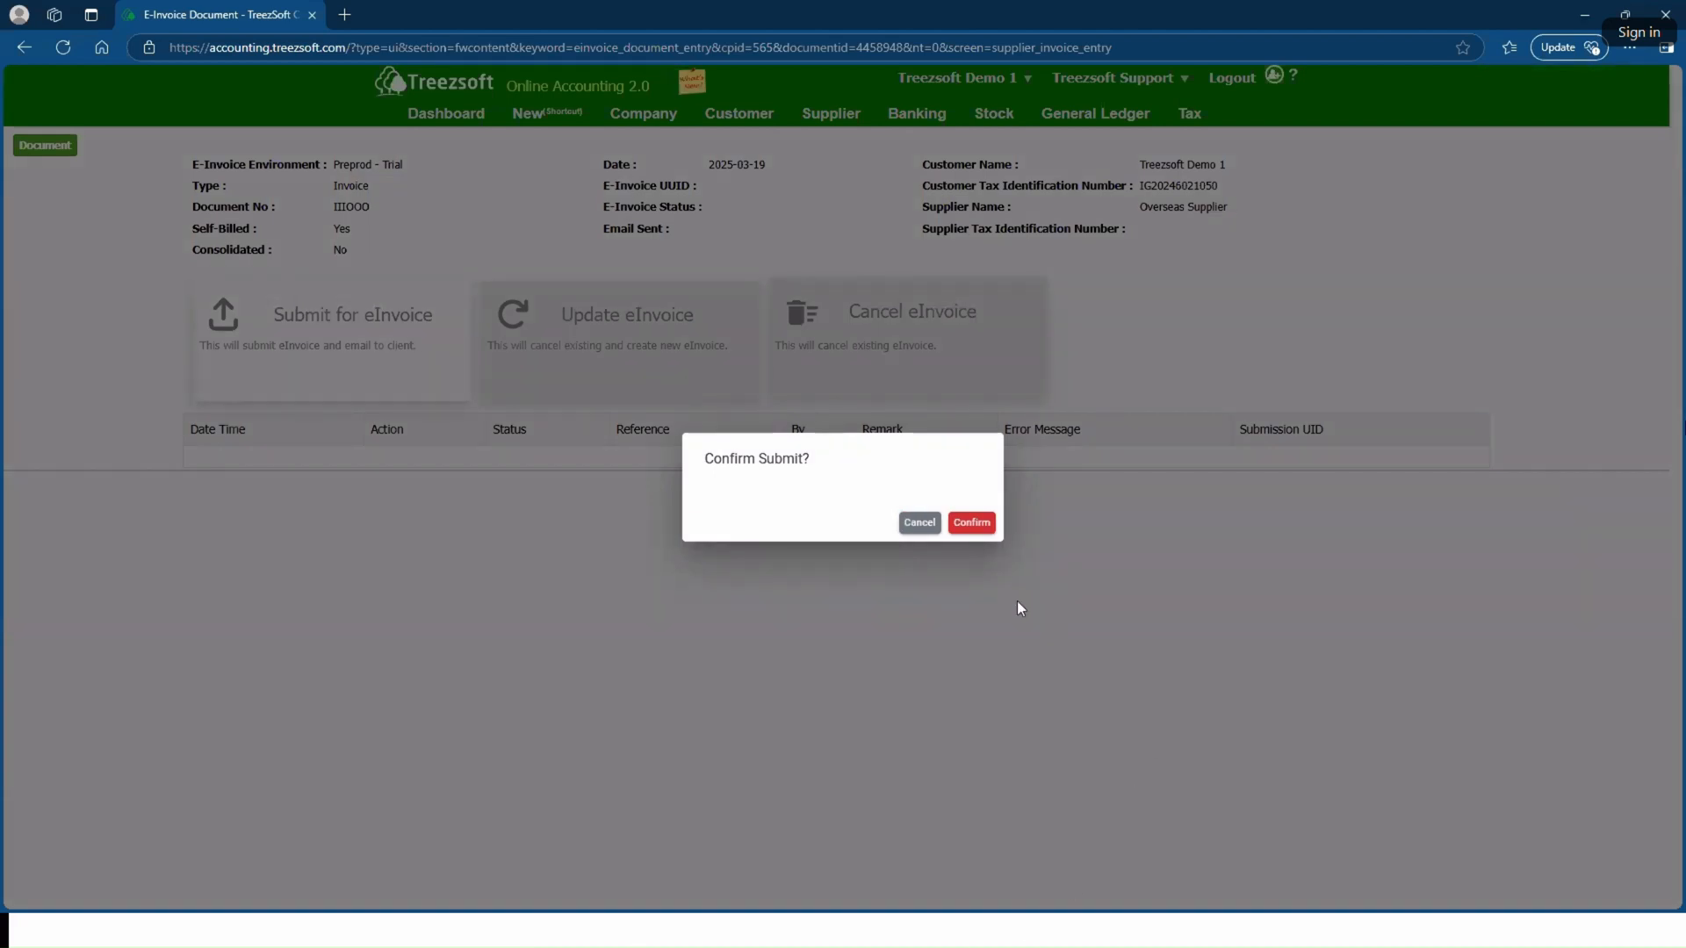
click(969, 526)
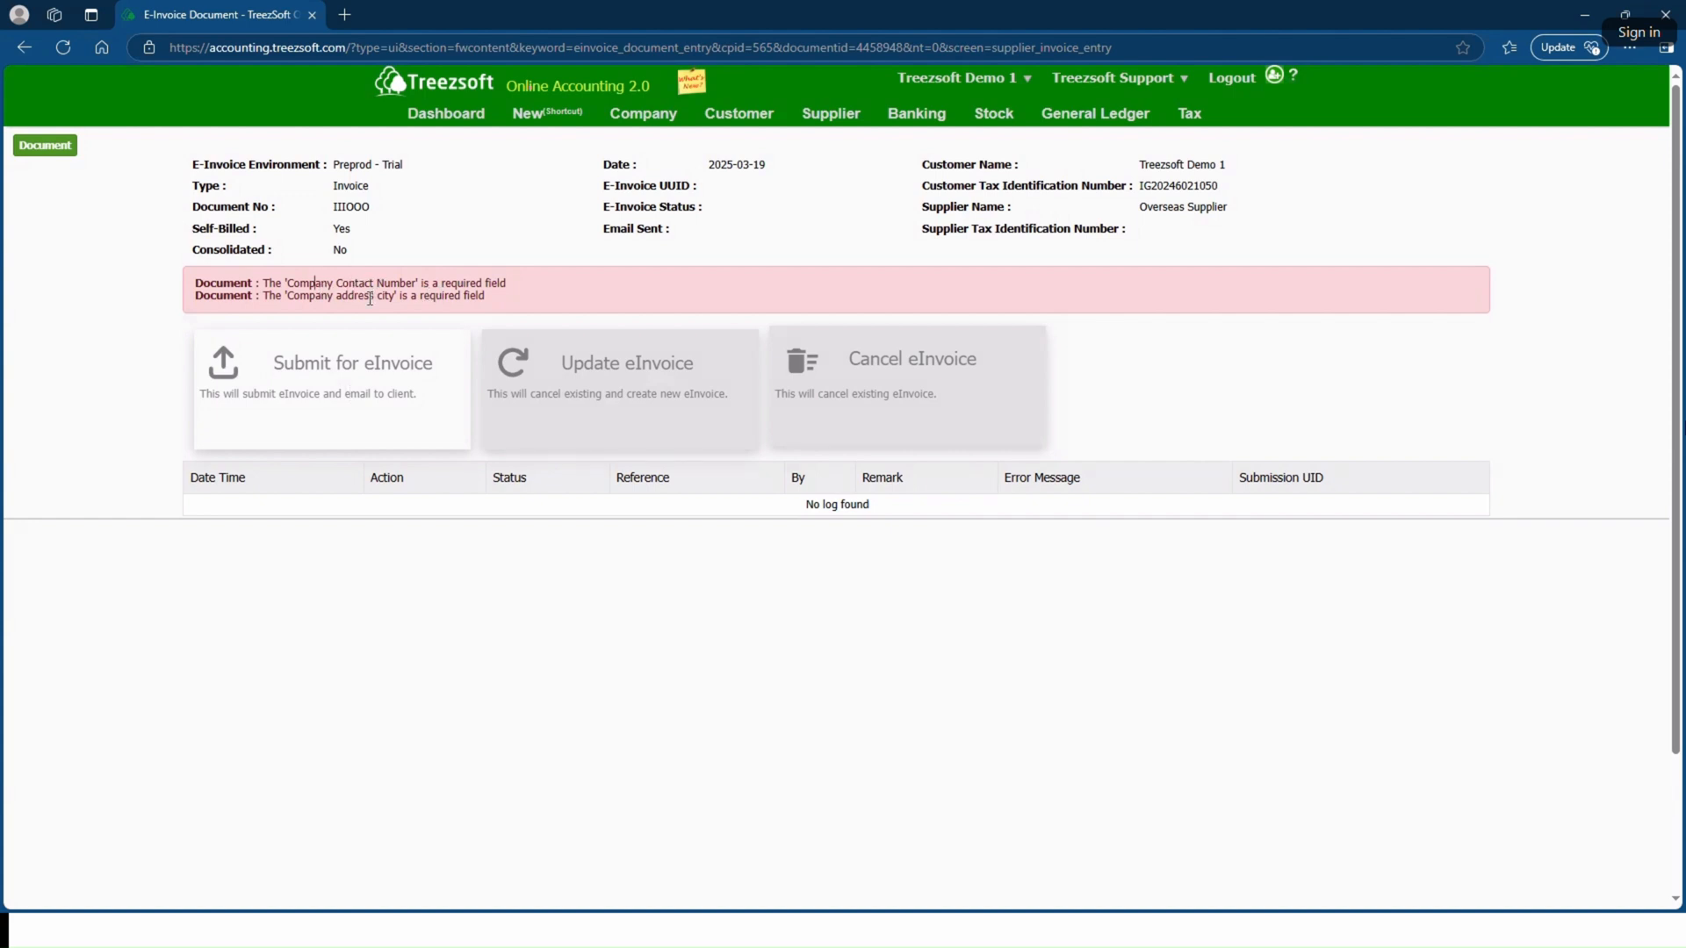
Step: Return to the invoice, fill in the second address line as 2 and city, state and post code as test, and save
double_click(403, 296)
click(66, 149)
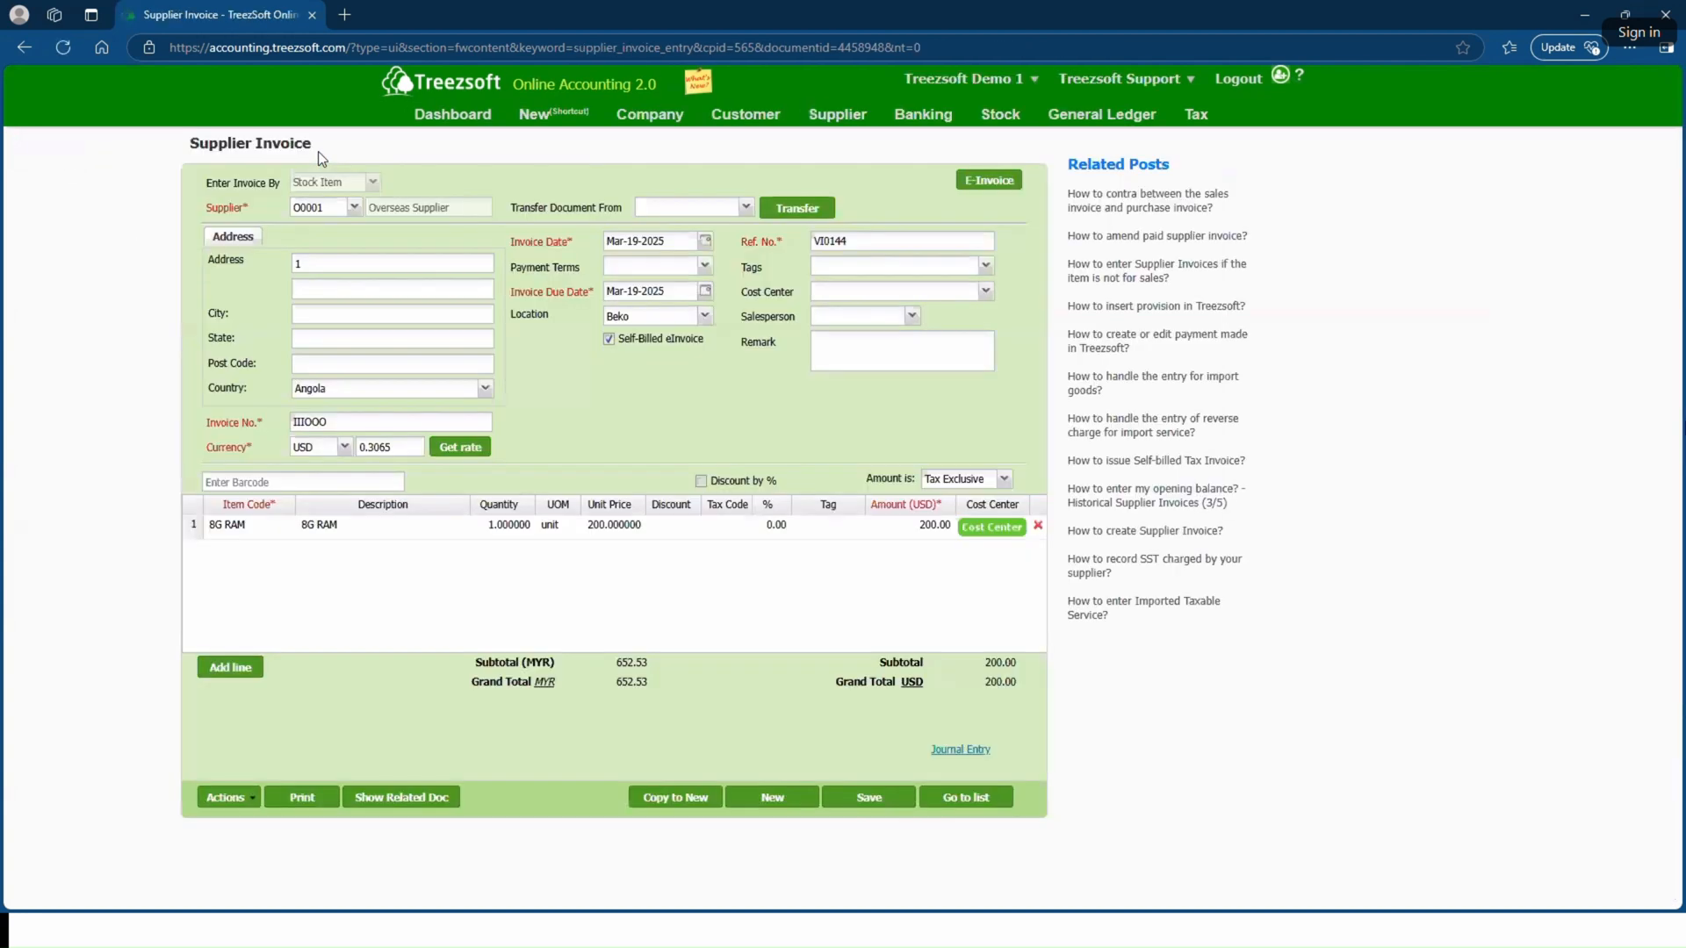
click(329, 313)
text(test)
text(st)
click(339, 365)
click(862, 799)
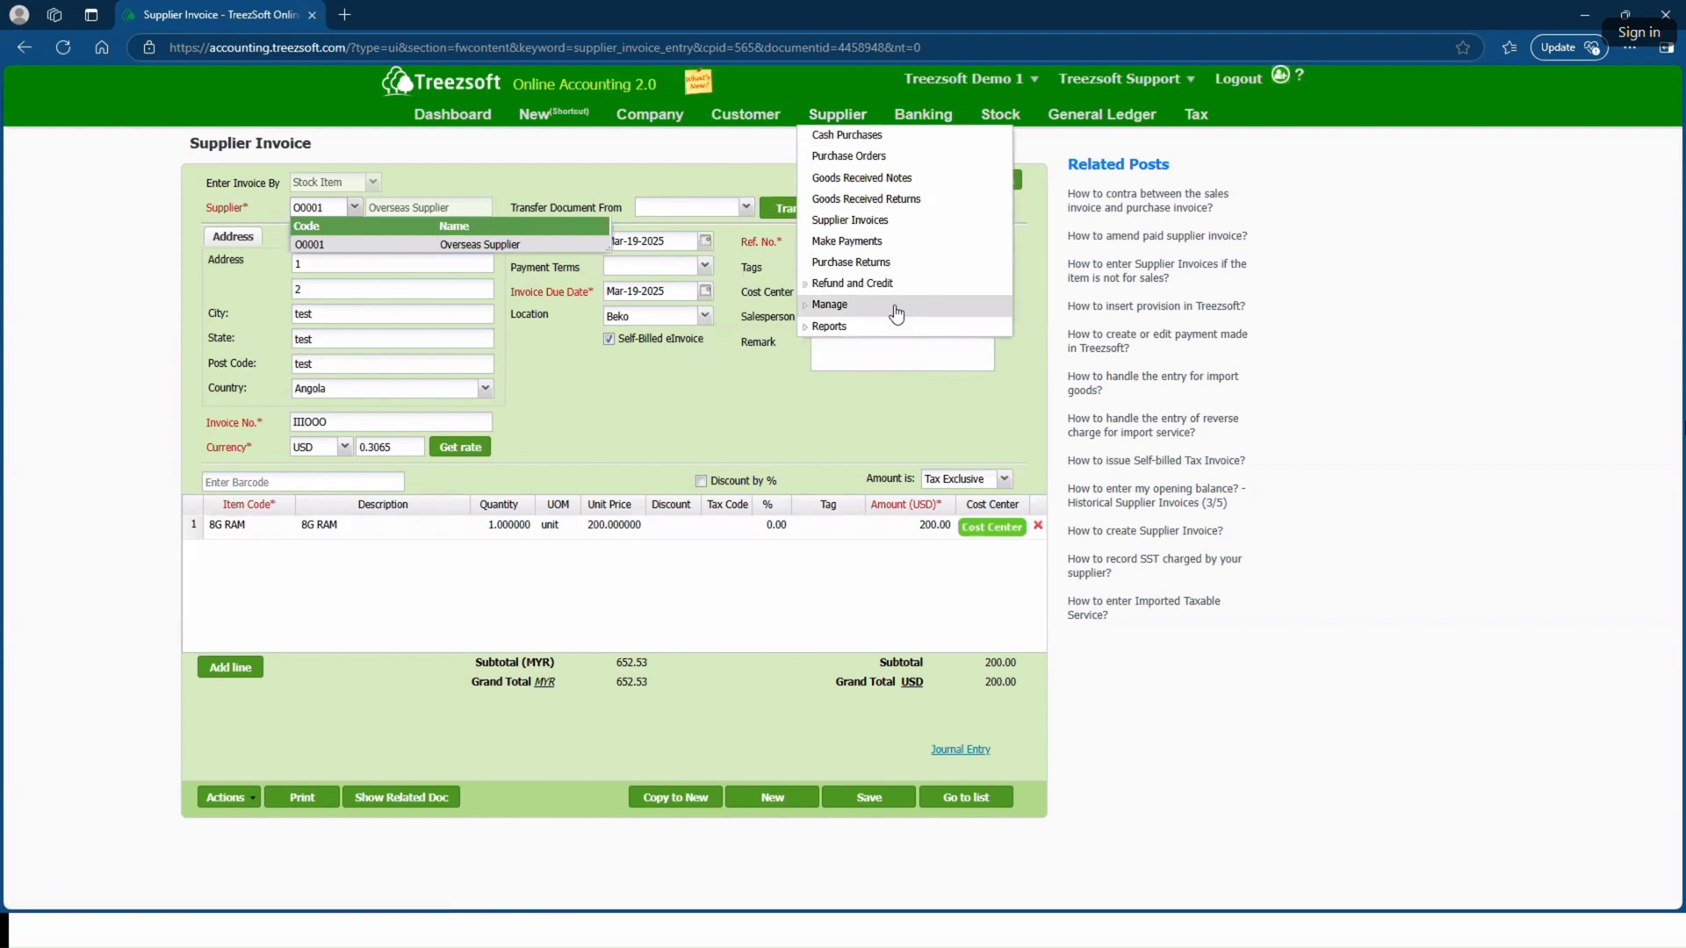
Step: Open the supplier list in a new tab and open the Overseas Supplier record
click(535, 49)
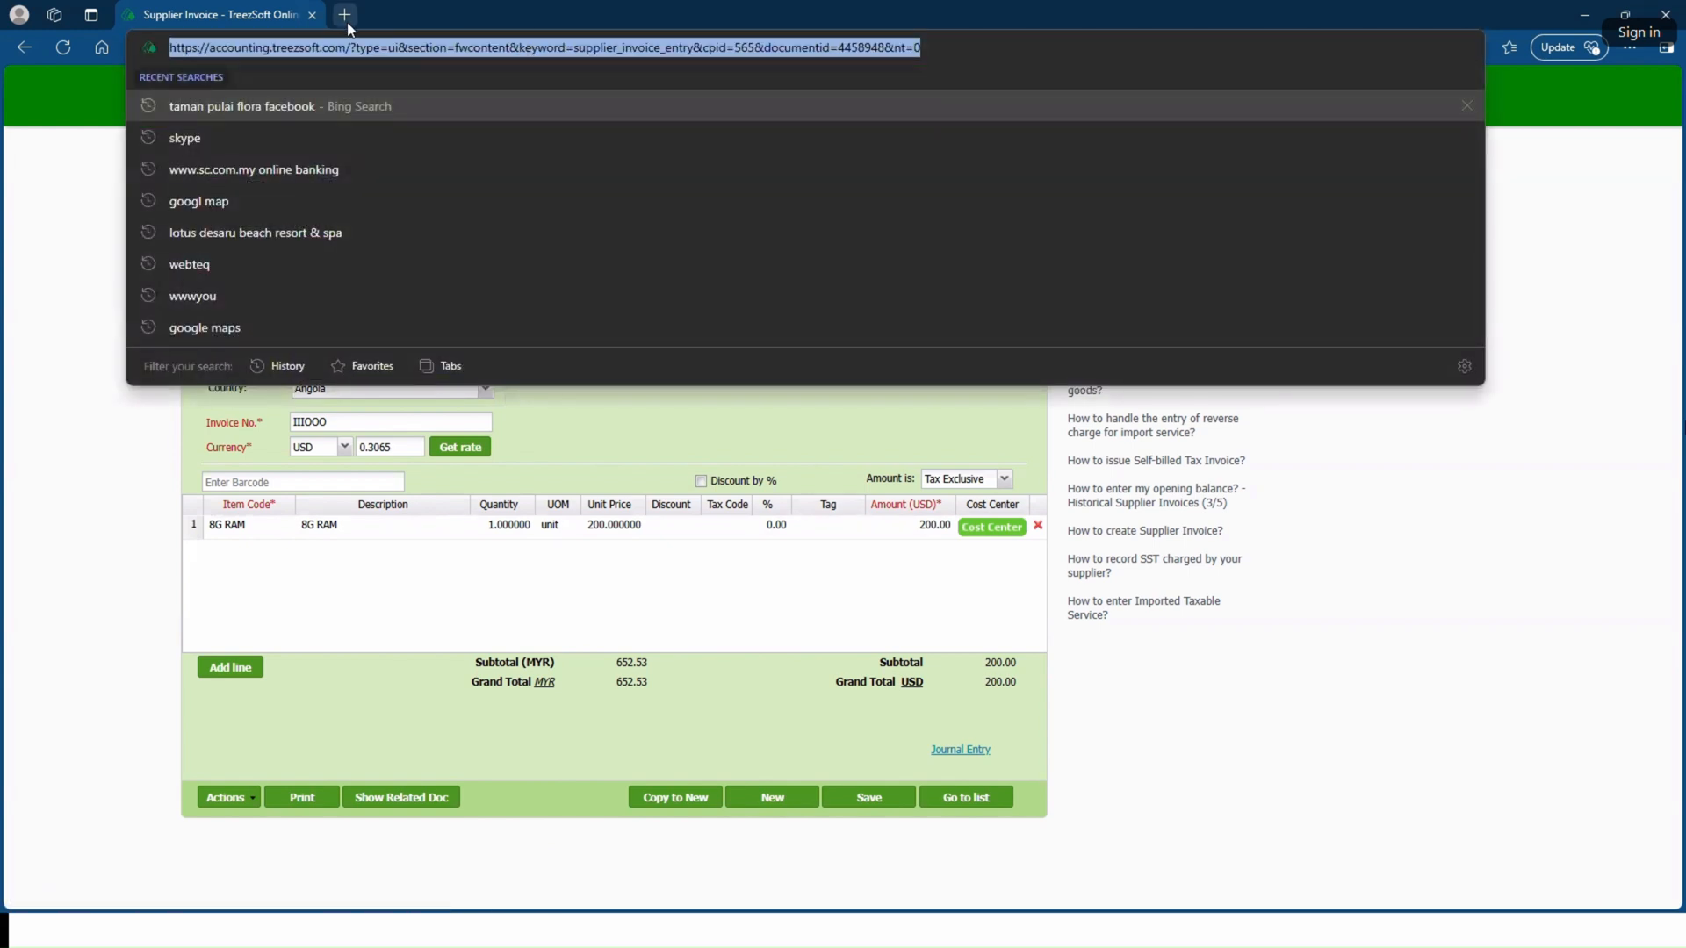
key(alt+Return)
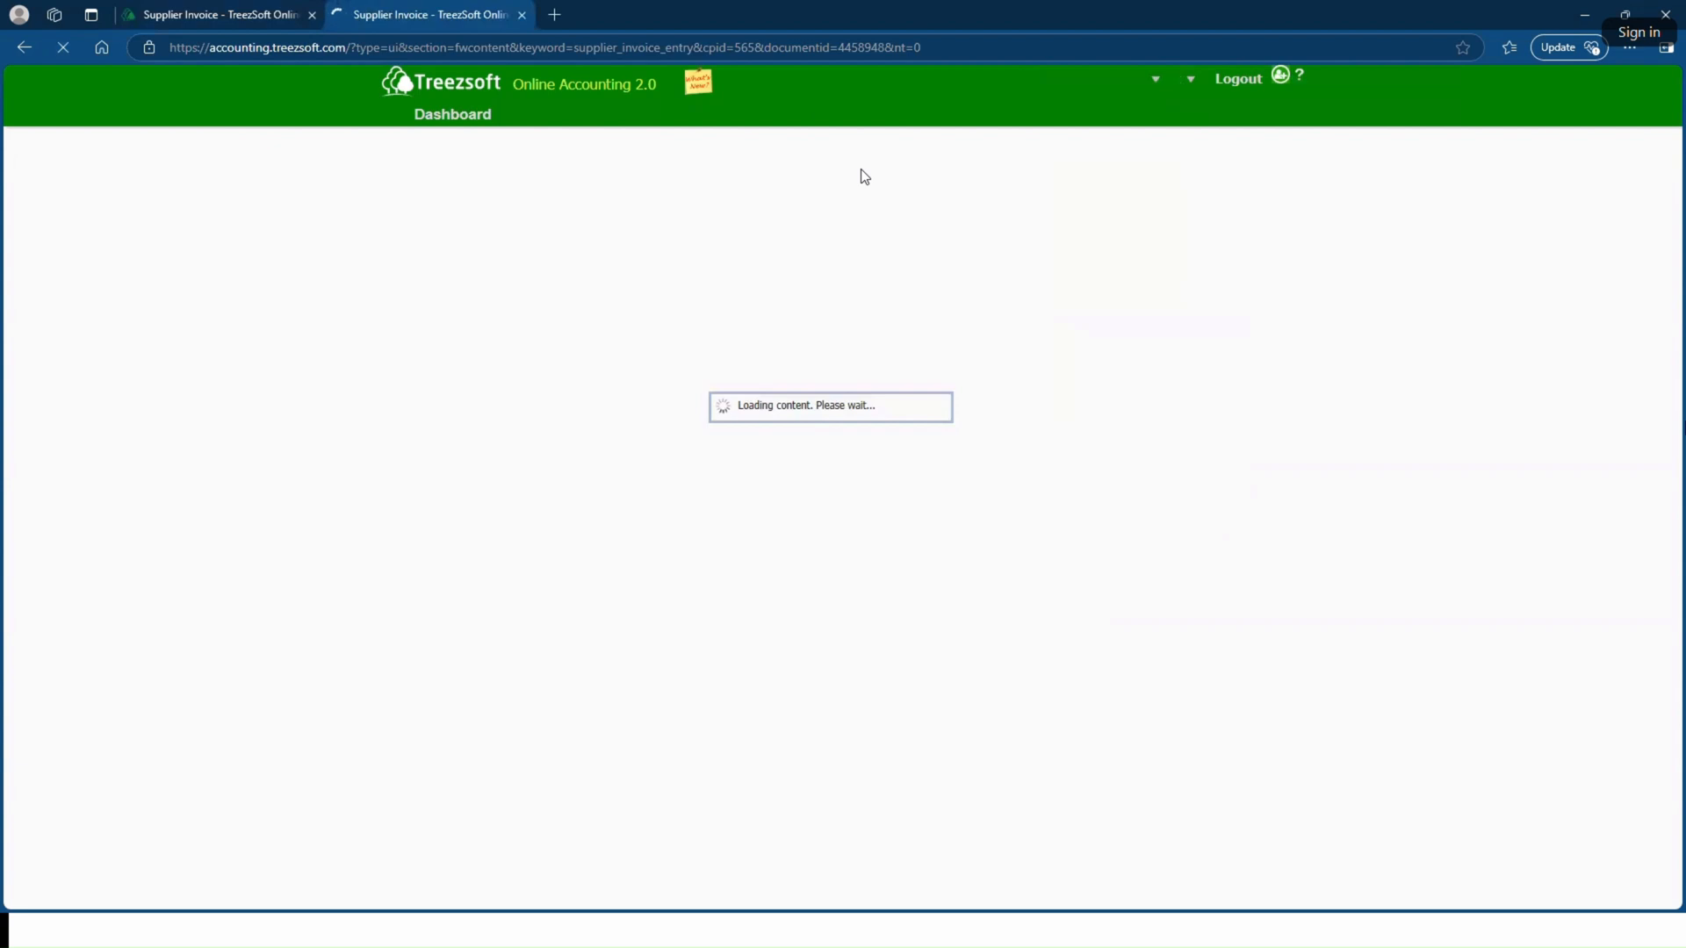
mouse_move(837, 114)
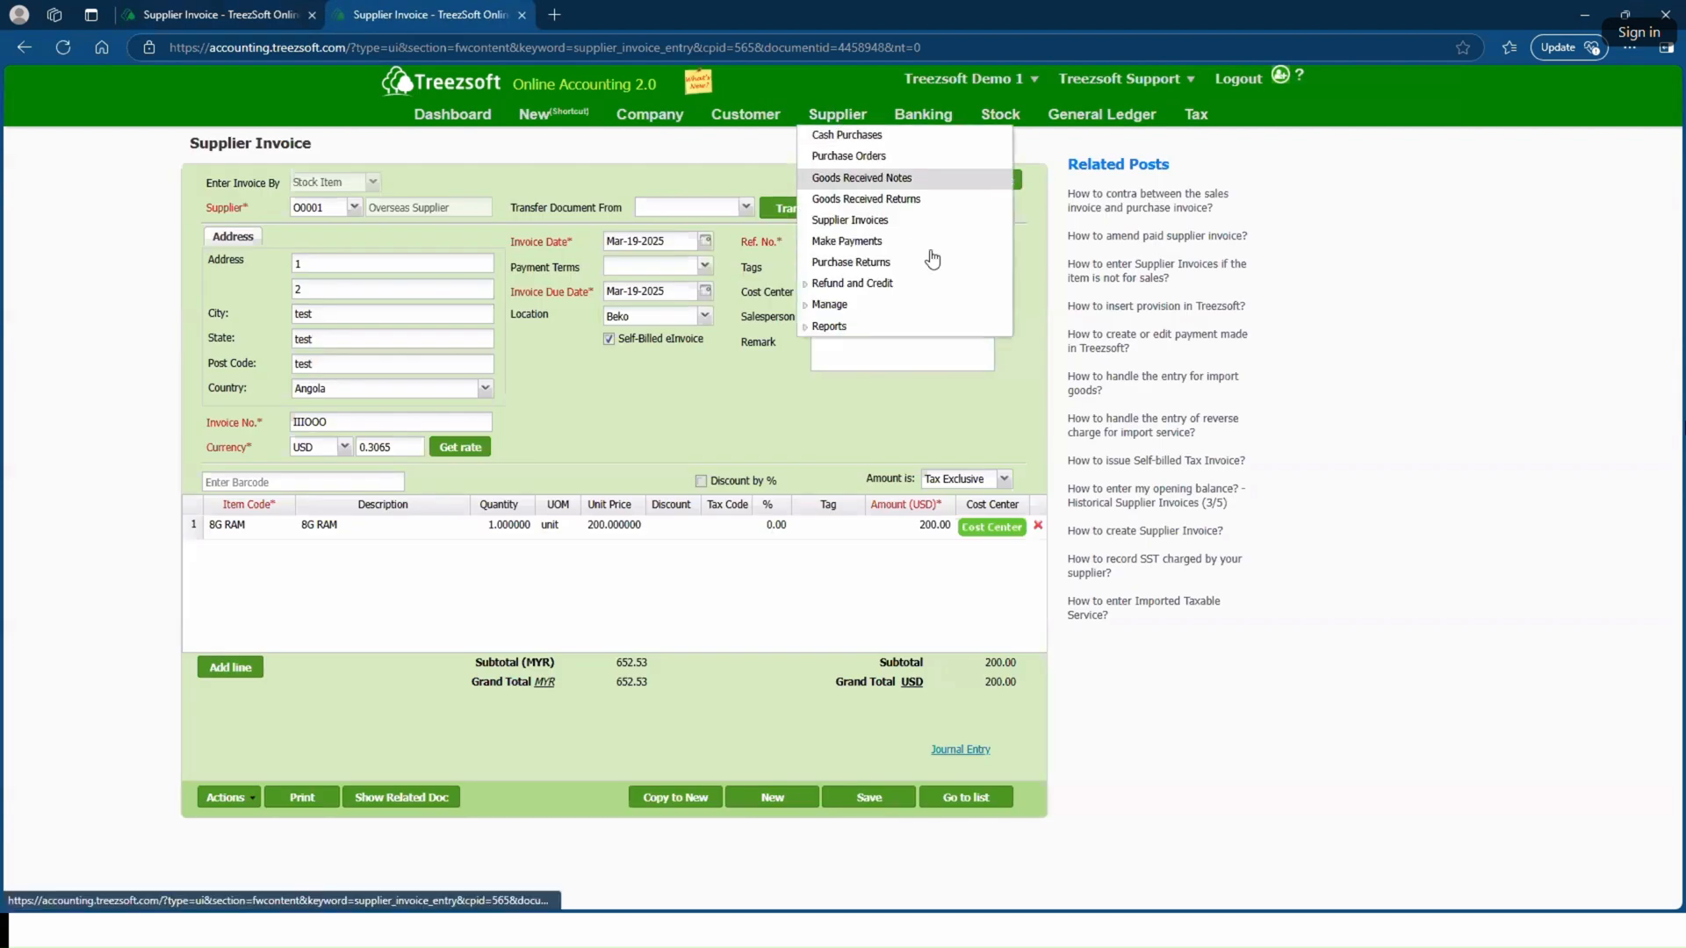
click(921, 306)
click(918, 330)
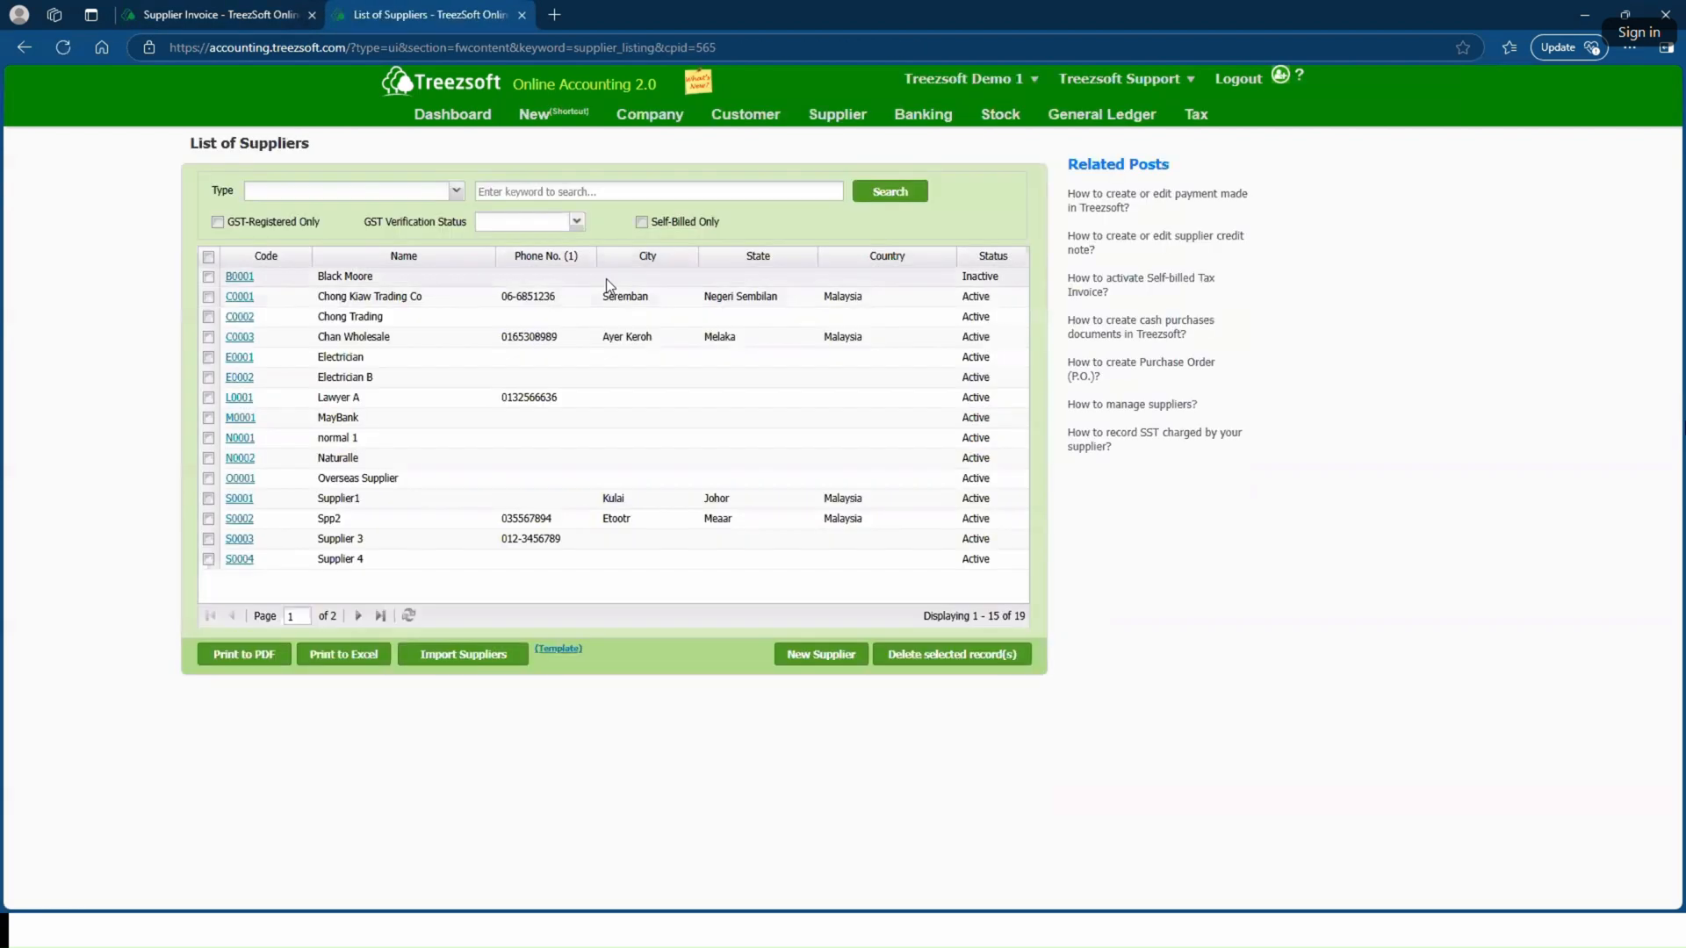
click(240, 480)
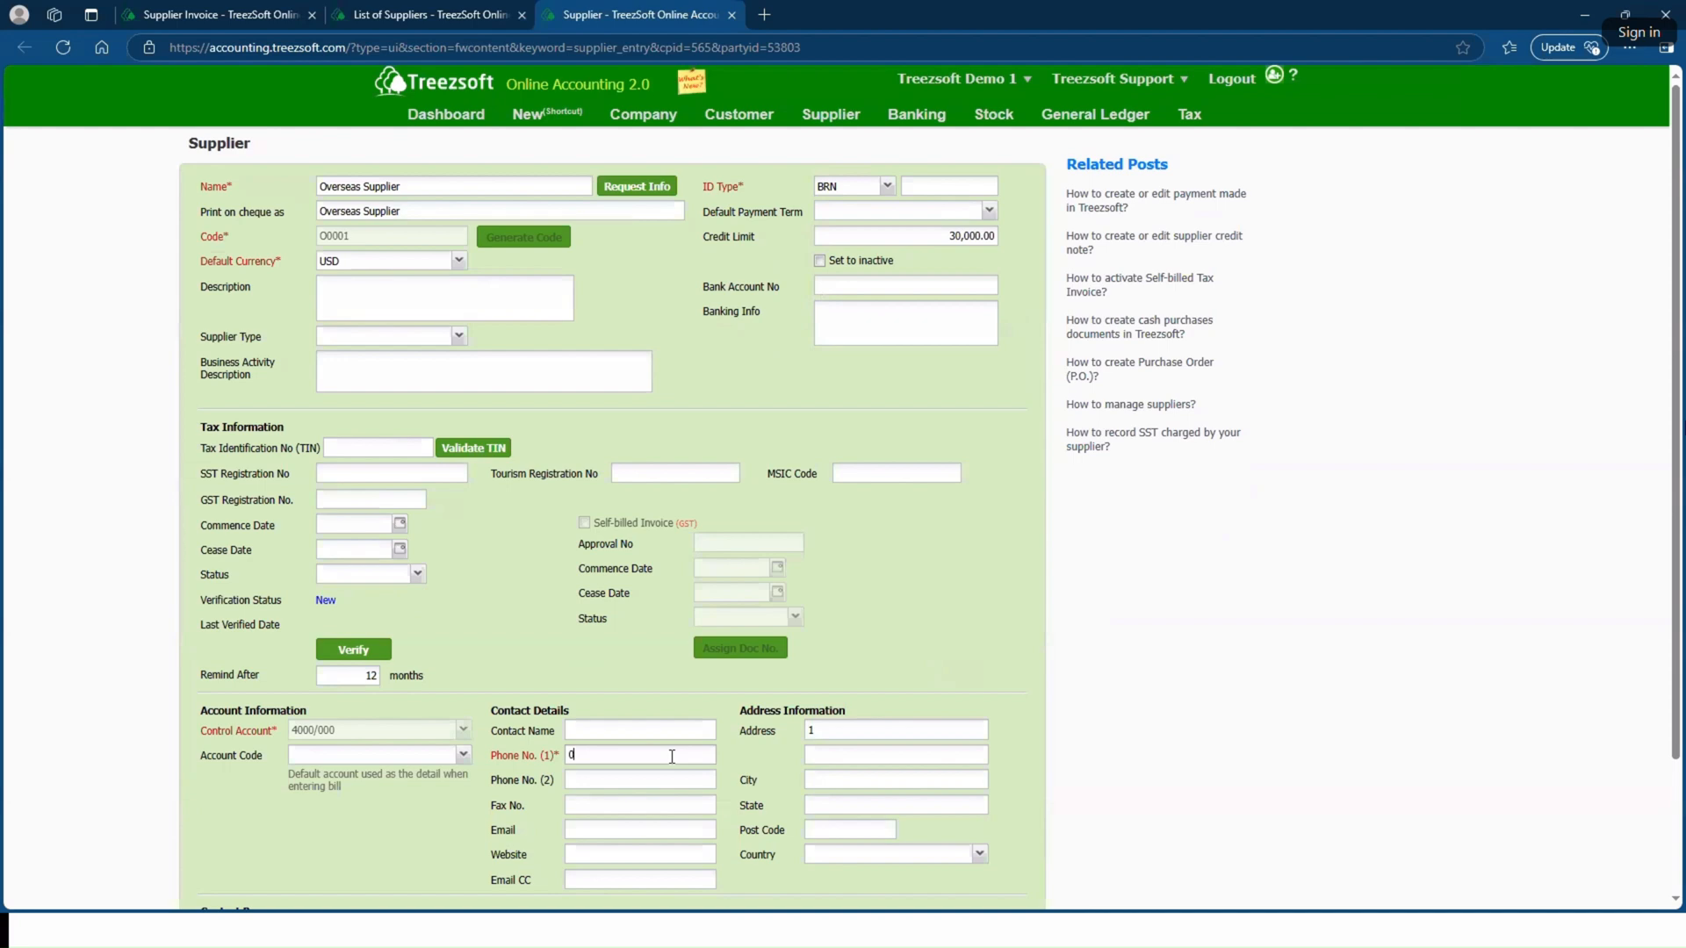
Step: Enter the supplier's Phone No. (1) and save the supplier record
click(671, 756)
text(001256)
scroll(680, 746, down, 2)
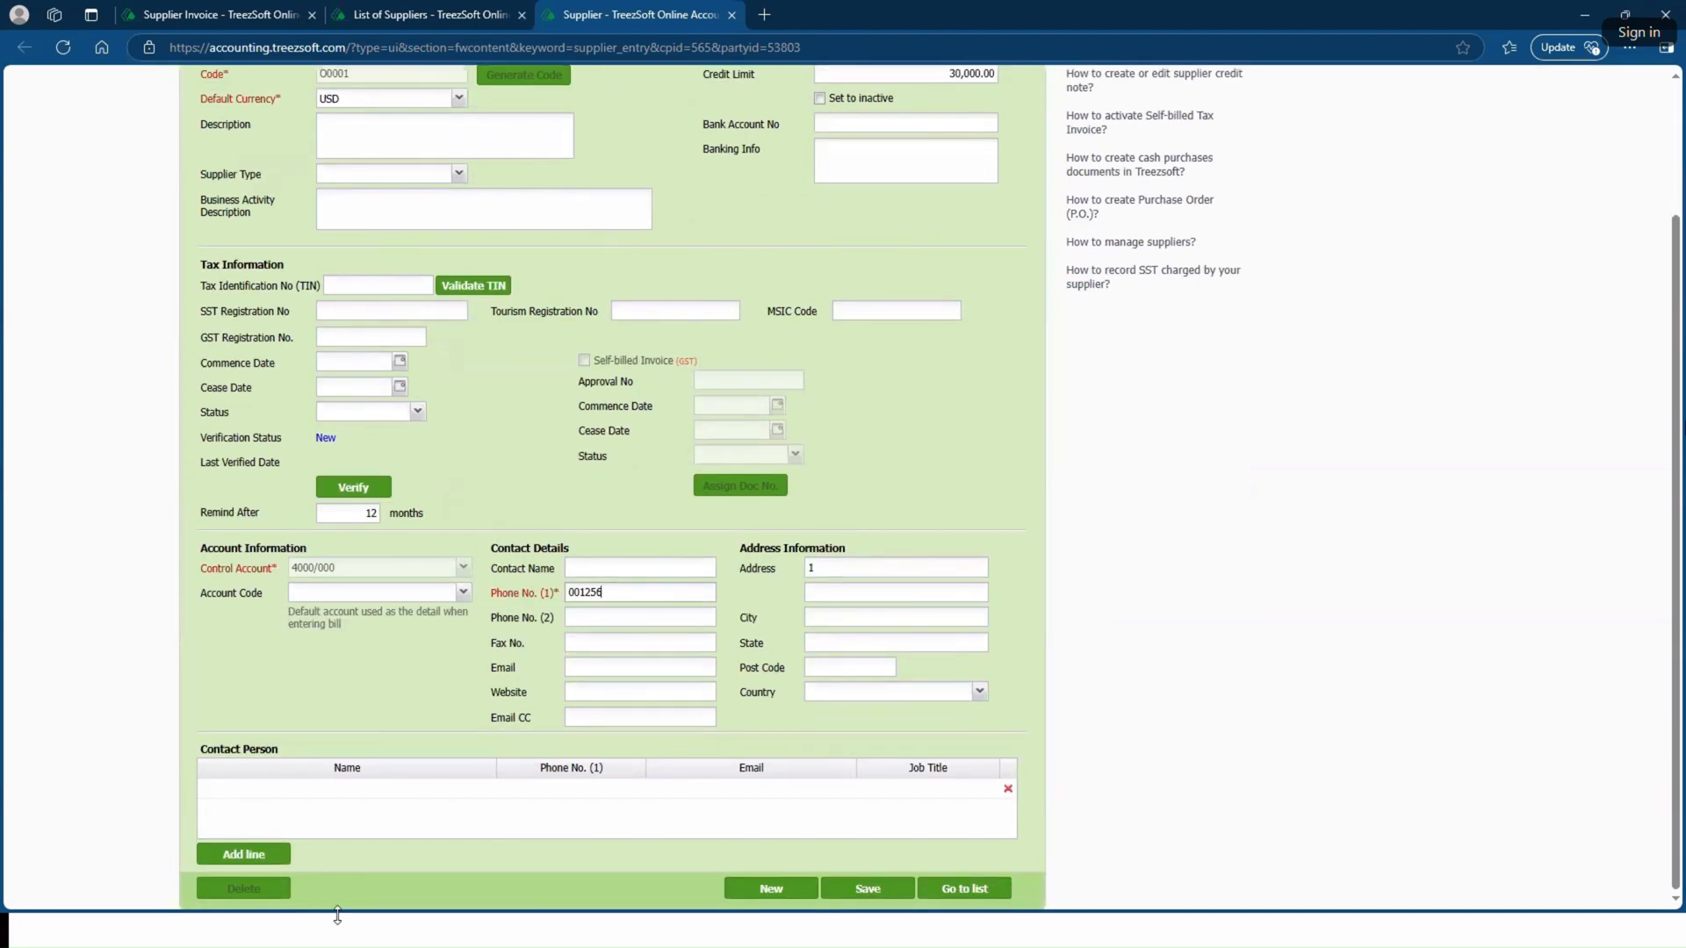
click(866, 889)
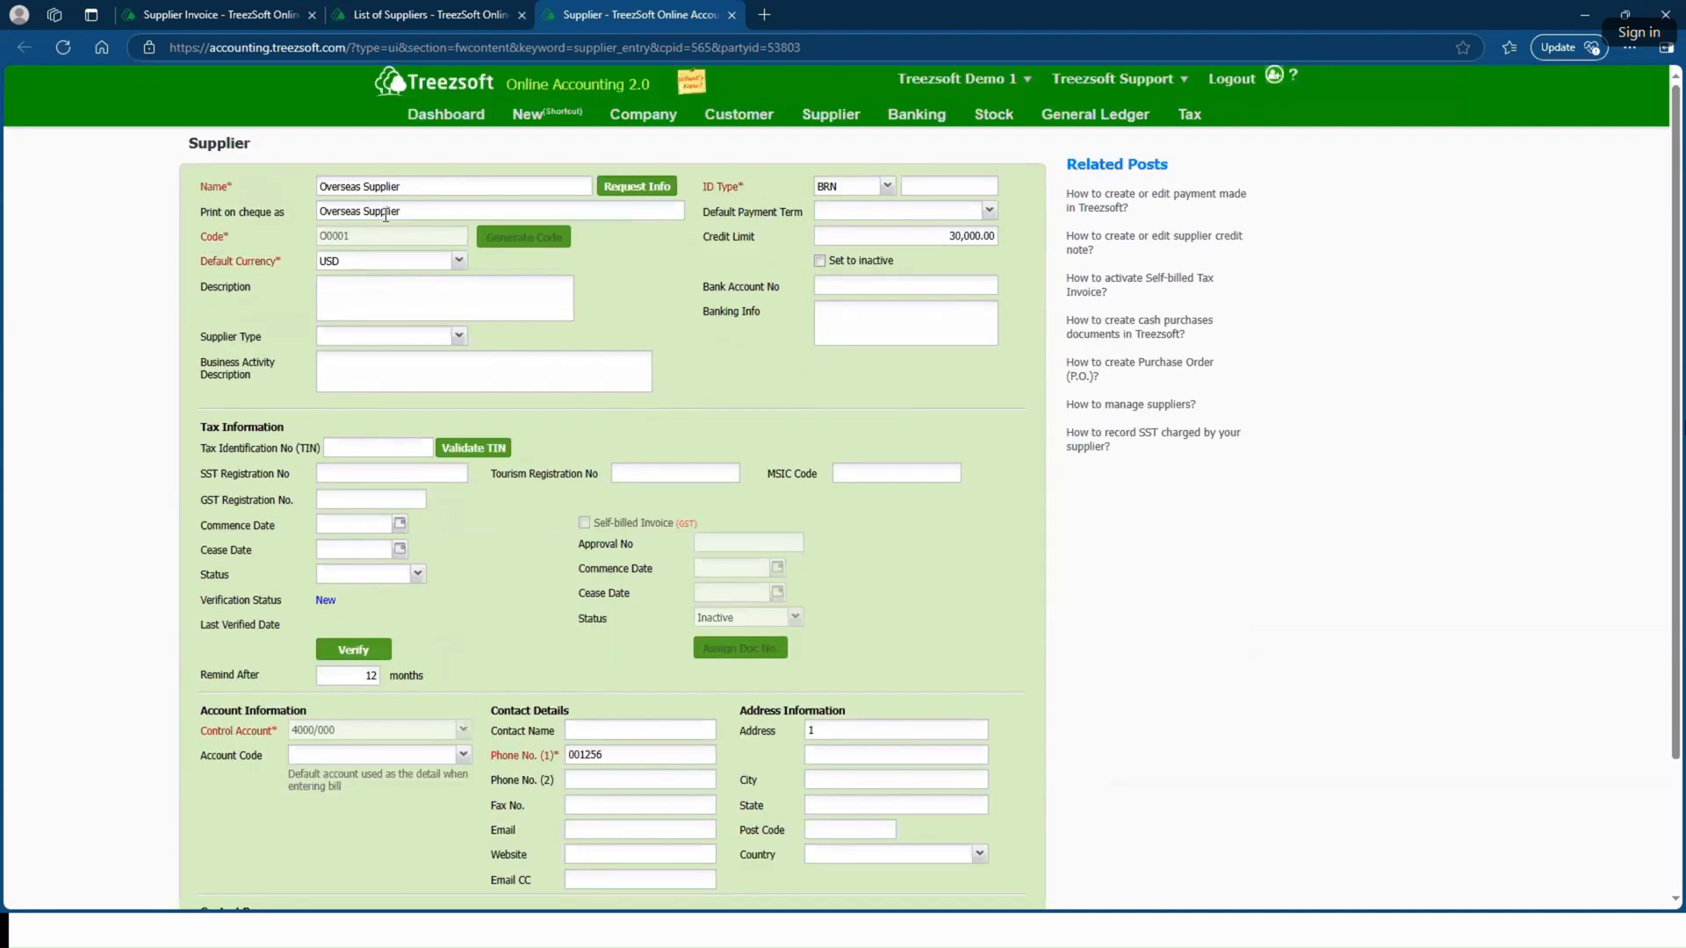
Step: Back on the invoice tab, reselect Overseas Supplier as the supplier to reload its details
click(283, 12)
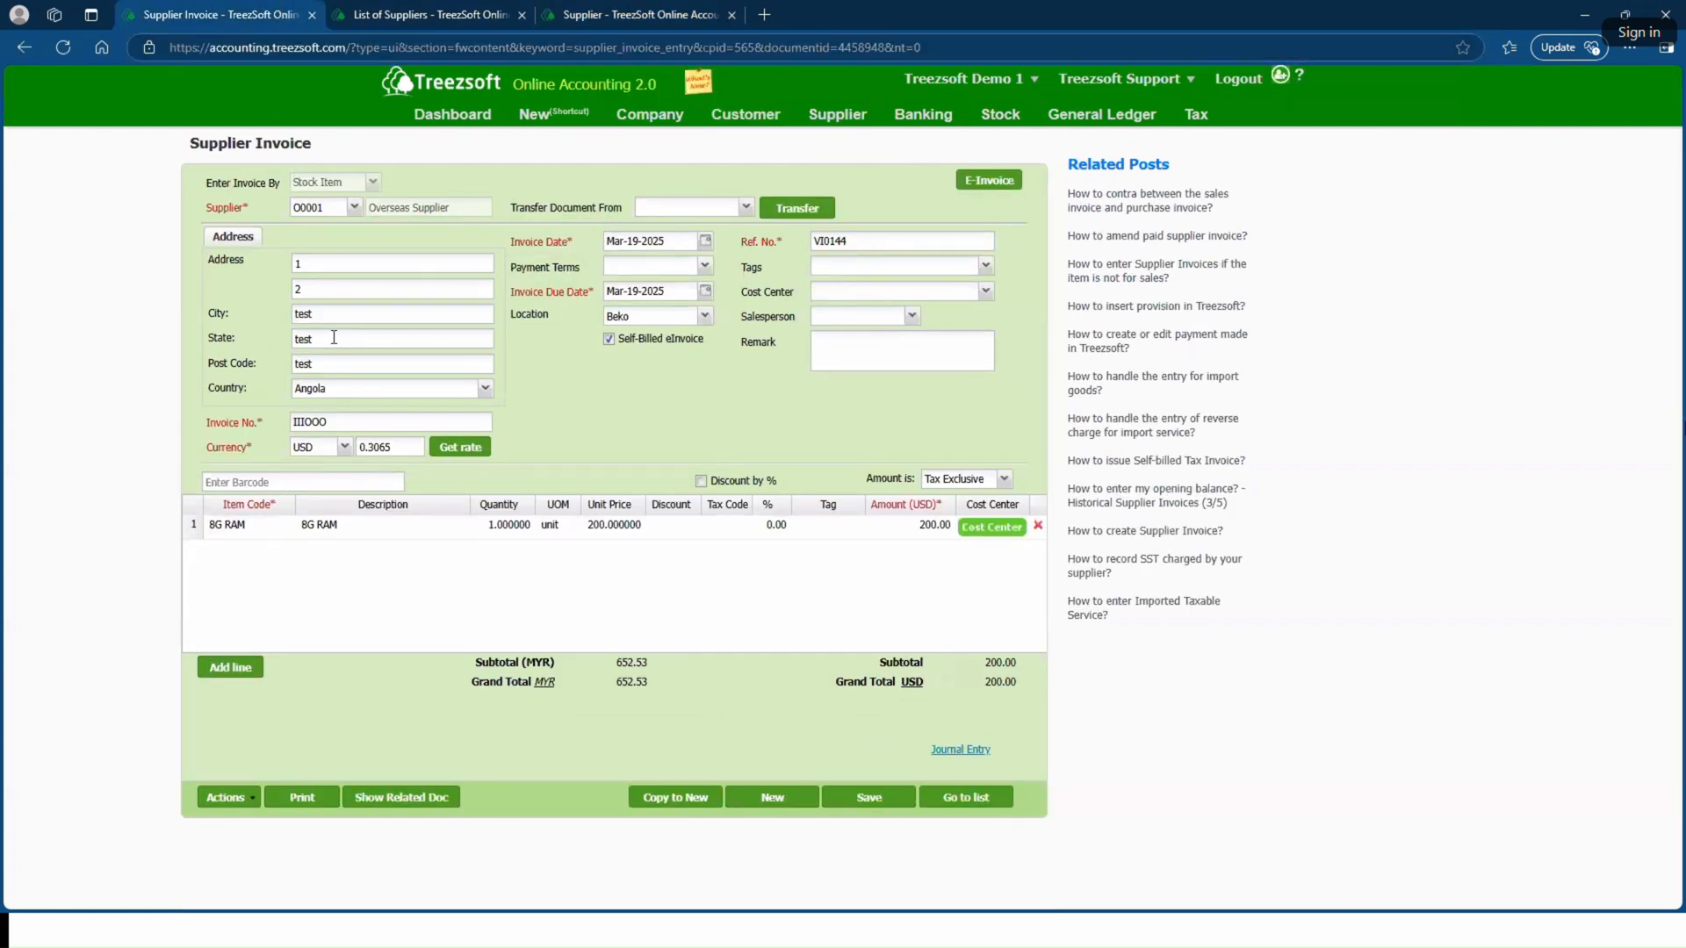
click(354, 207)
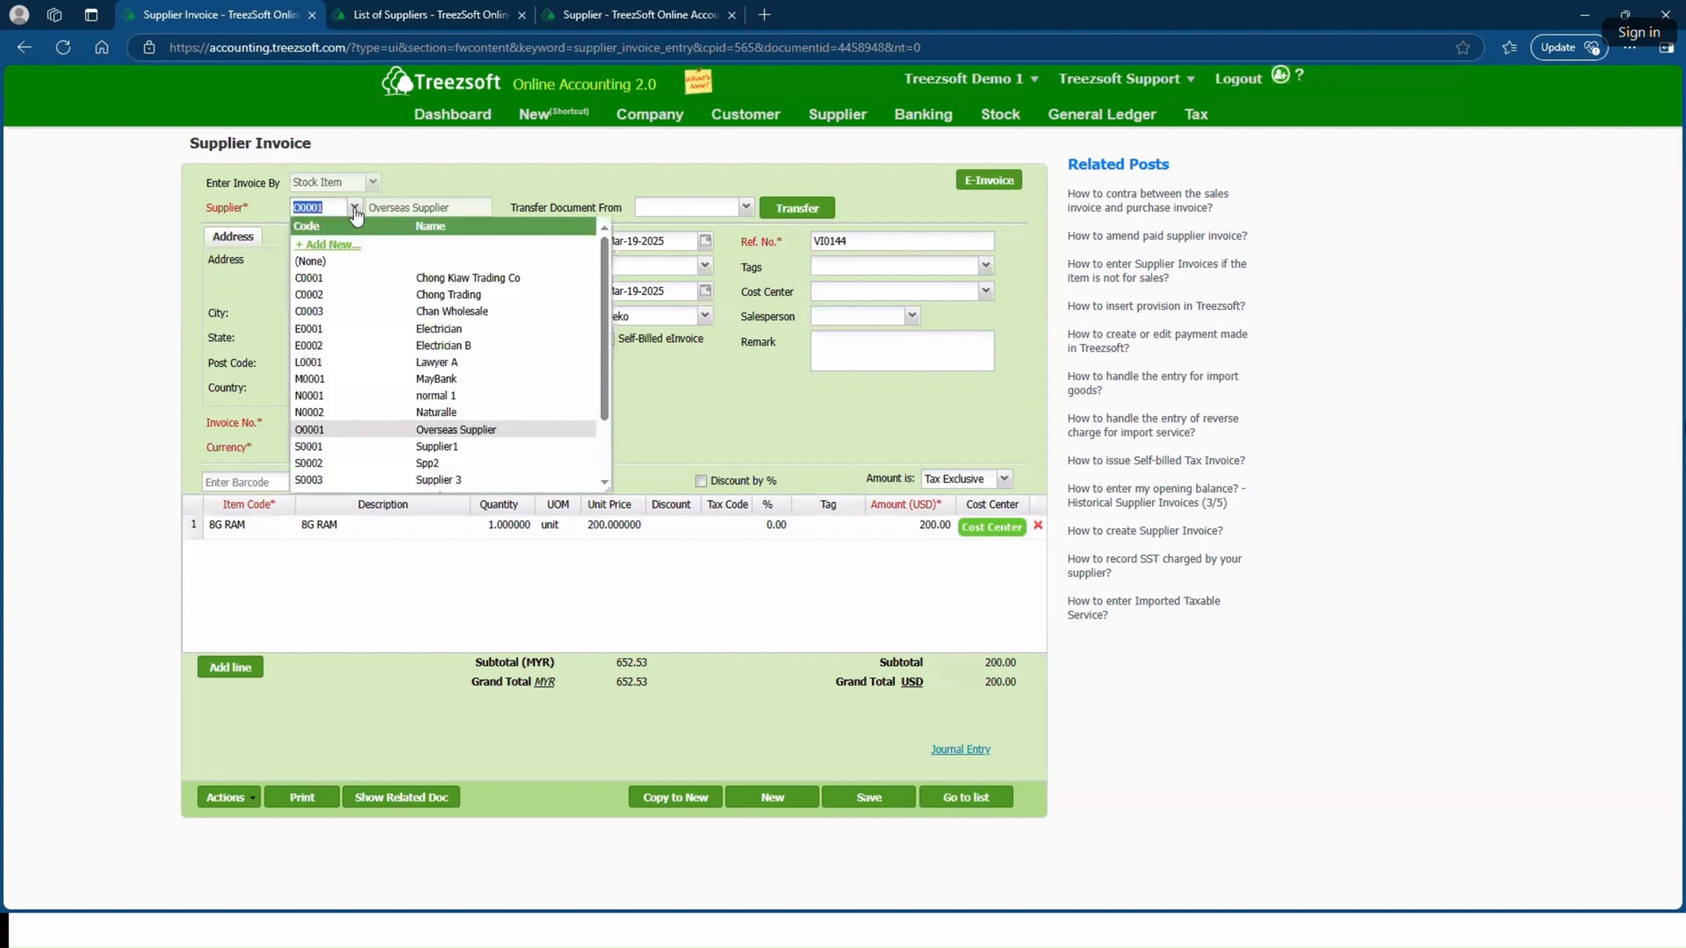
click(474, 413)
click(353, 207)
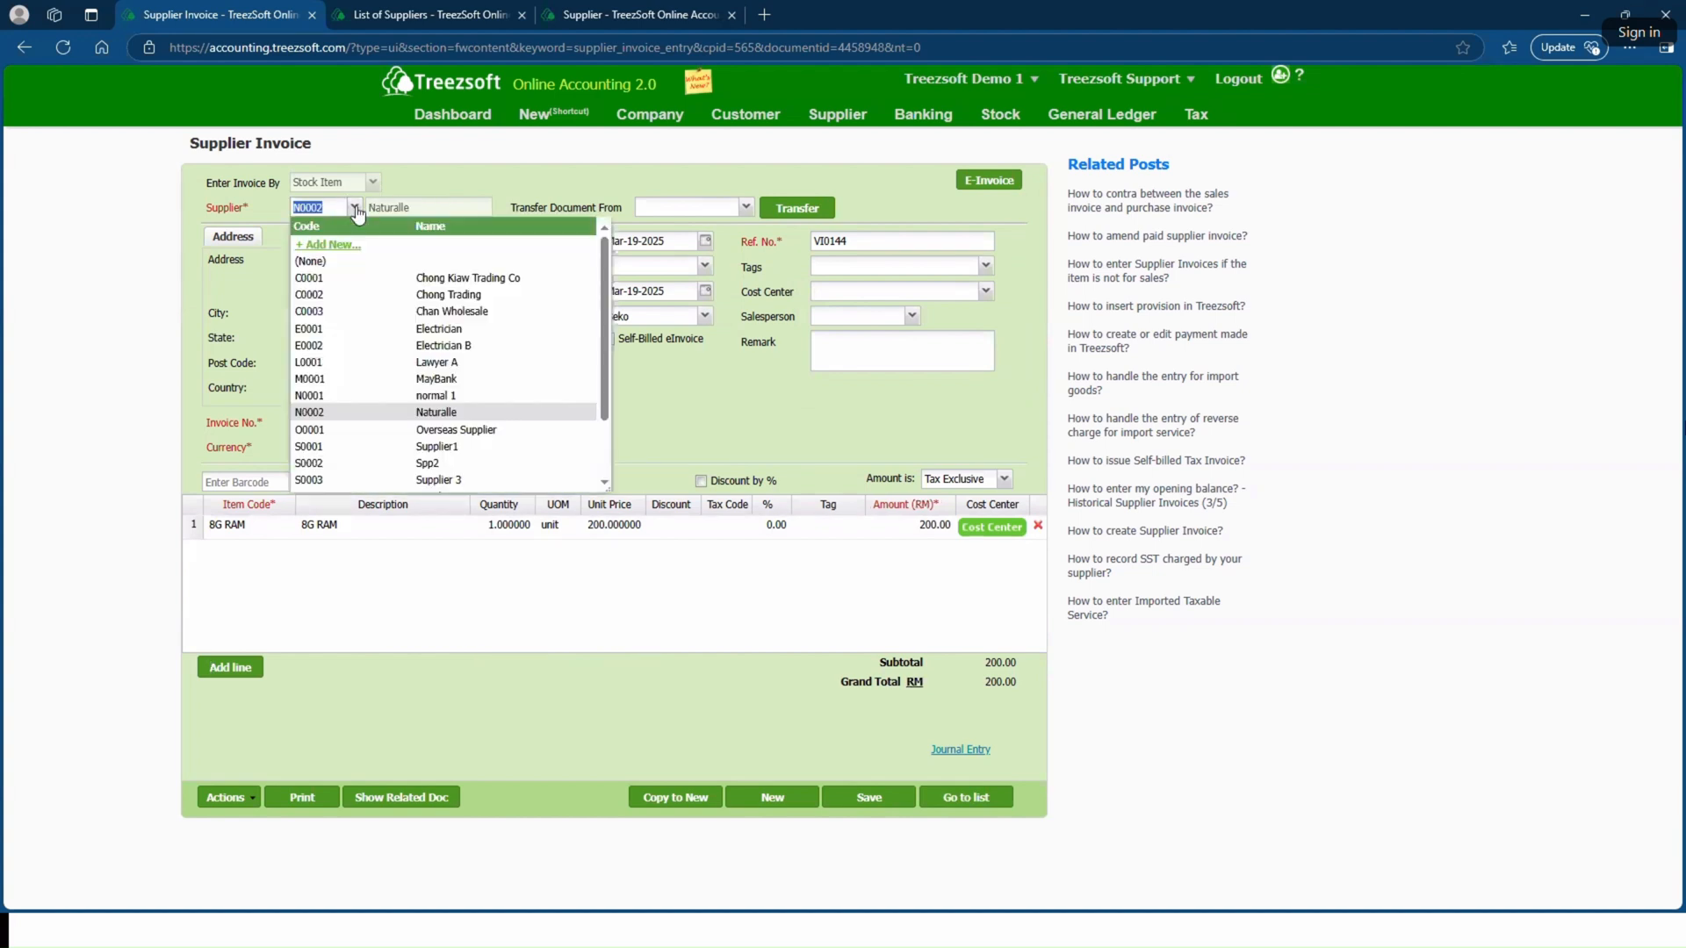
click(497, 424)
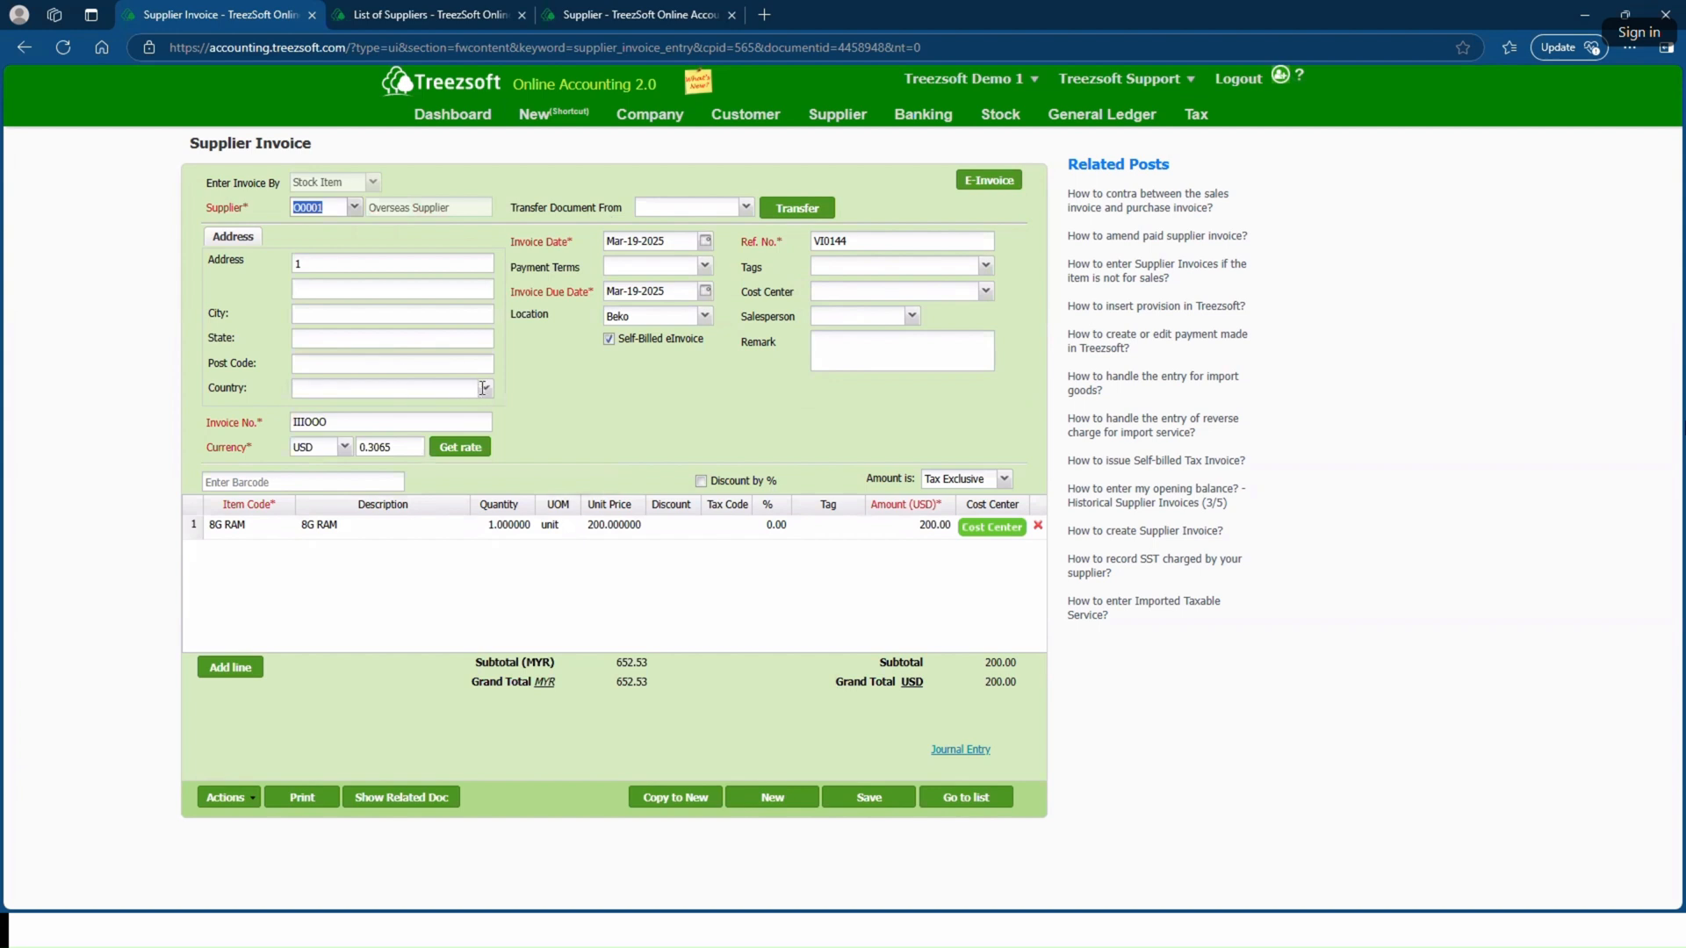
Step: Set the invoice address country to Angola and the second address line to 2
click(482, 388)
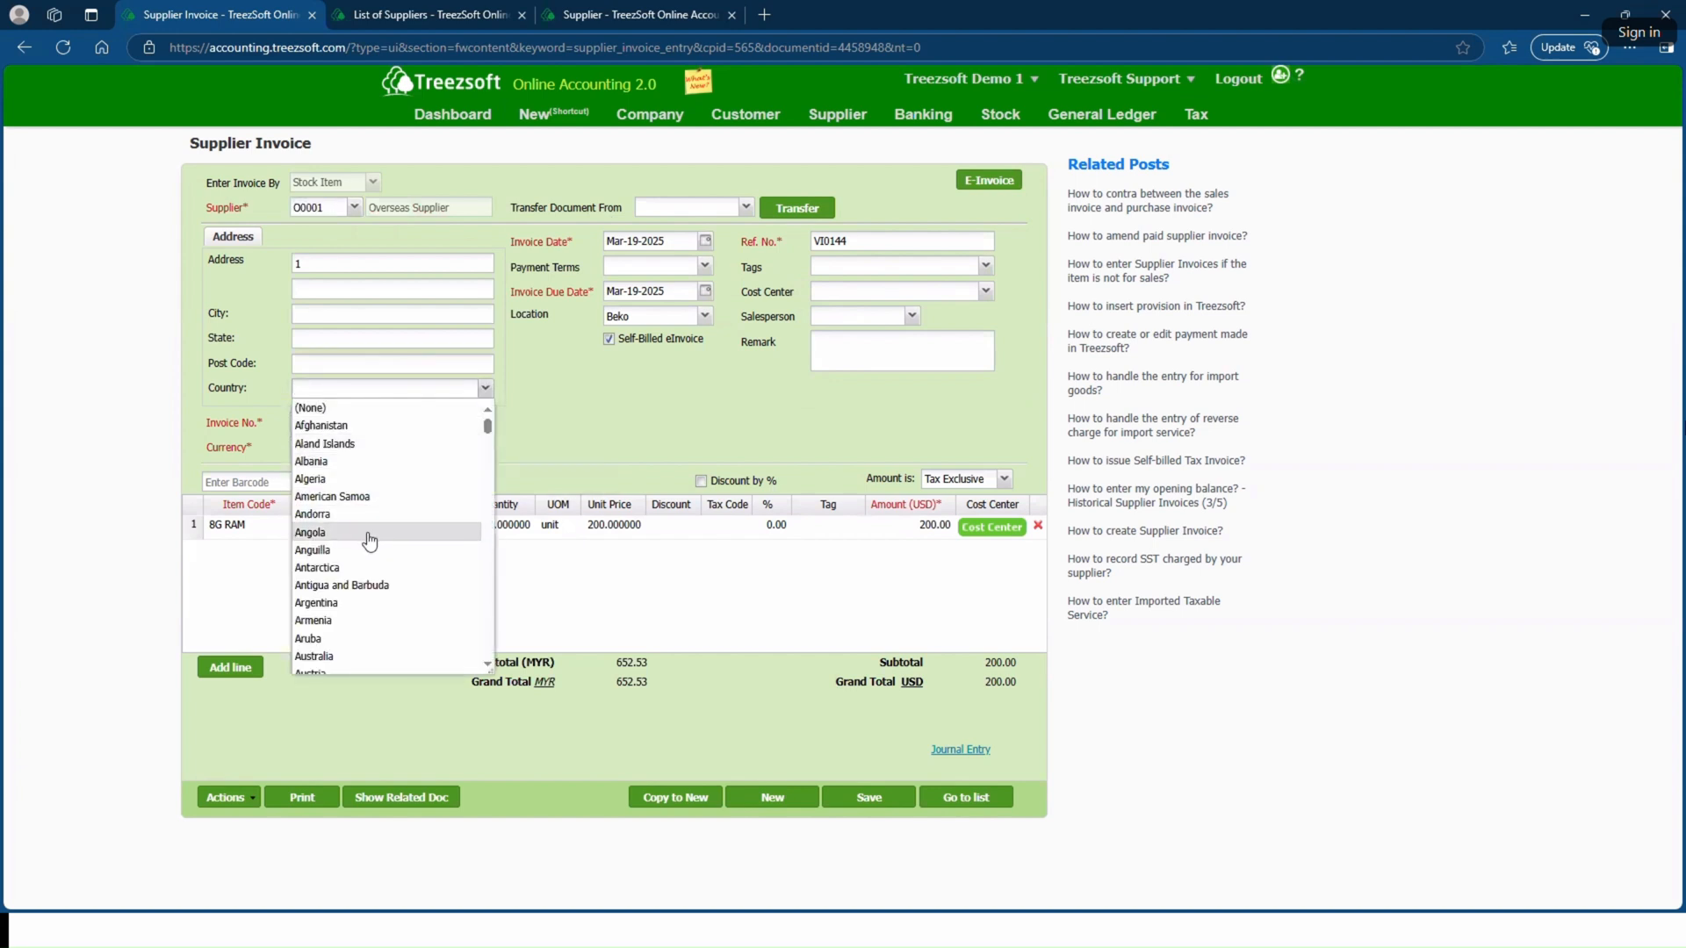
click(368, 533)
click(354, 292)
text(2)
key(Tab)
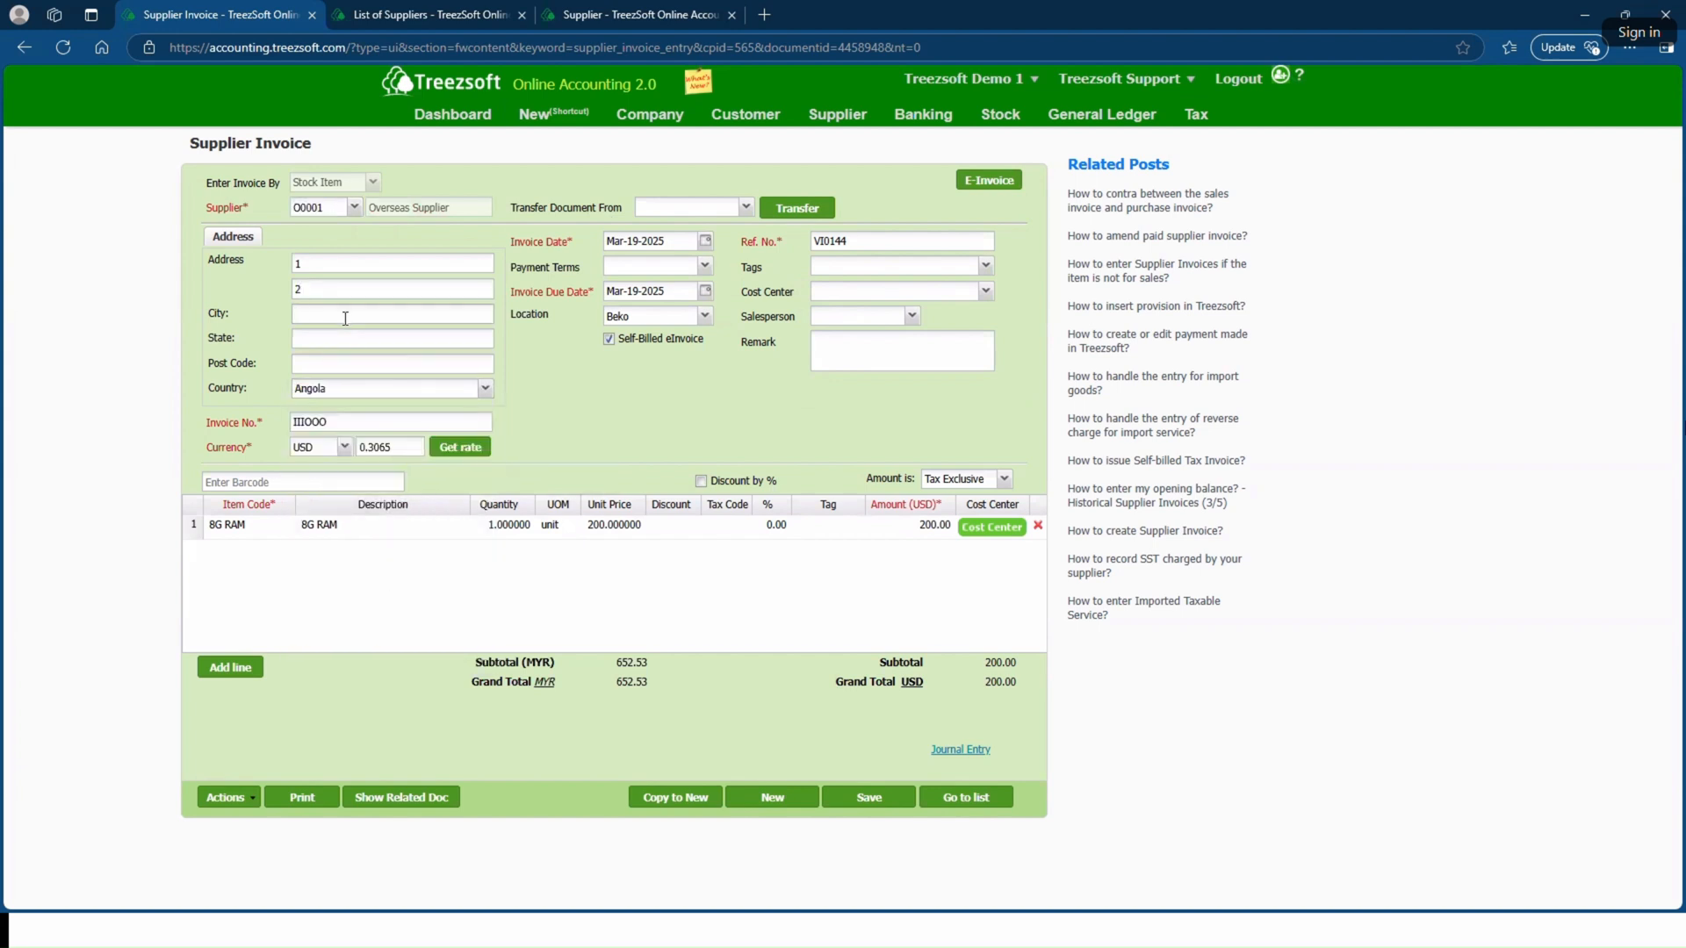
Step: Enter test as city and state, 00001 as post code, and save the supplier invoice
text(test)
click(333, 341)
text(test)
click(344, 363)
text(00001)
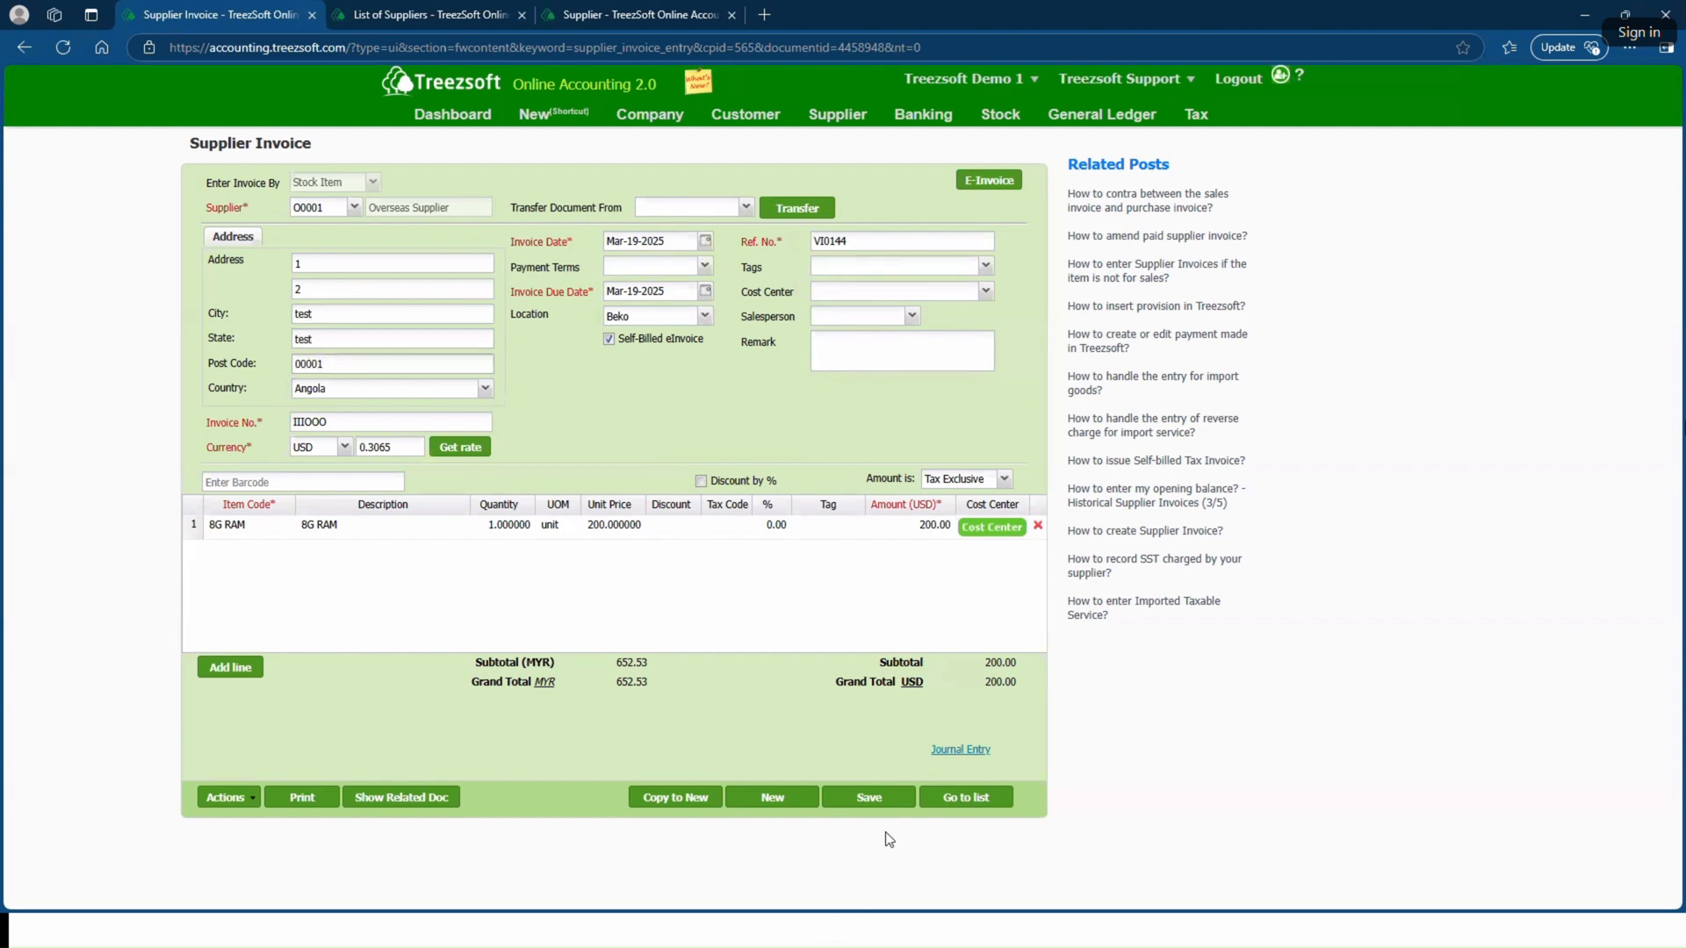
click(887, 797)
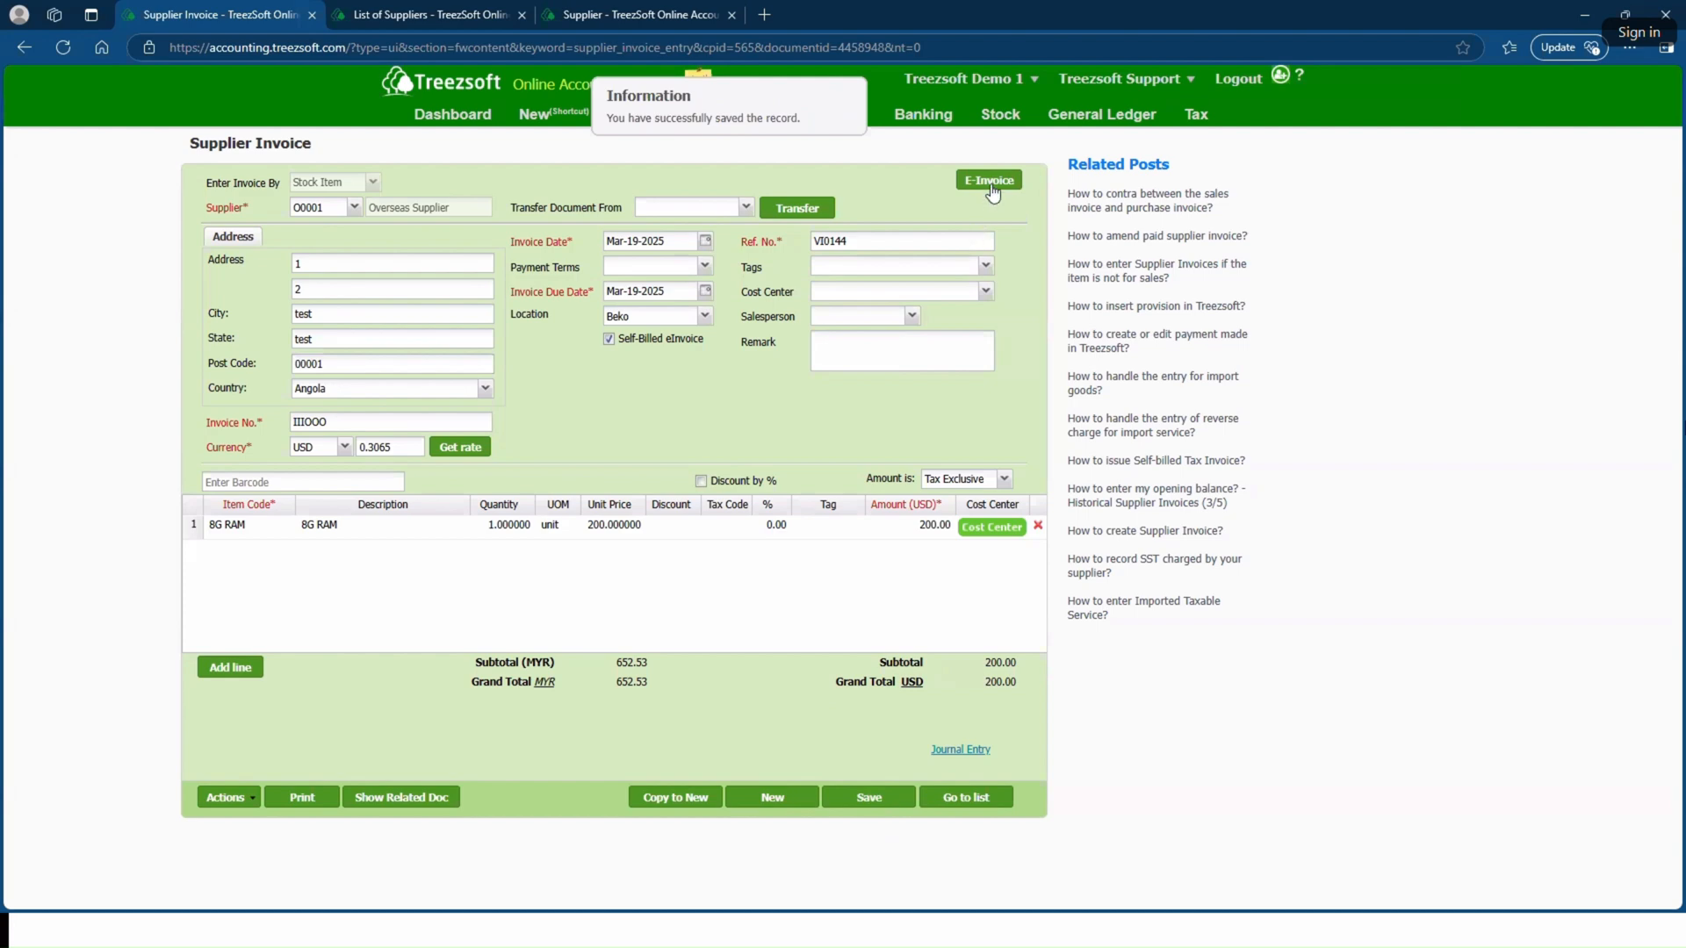
Step: Open the invoice's eInvoice page and submit it for eInvoice, confirming the submission
click(990, 182)
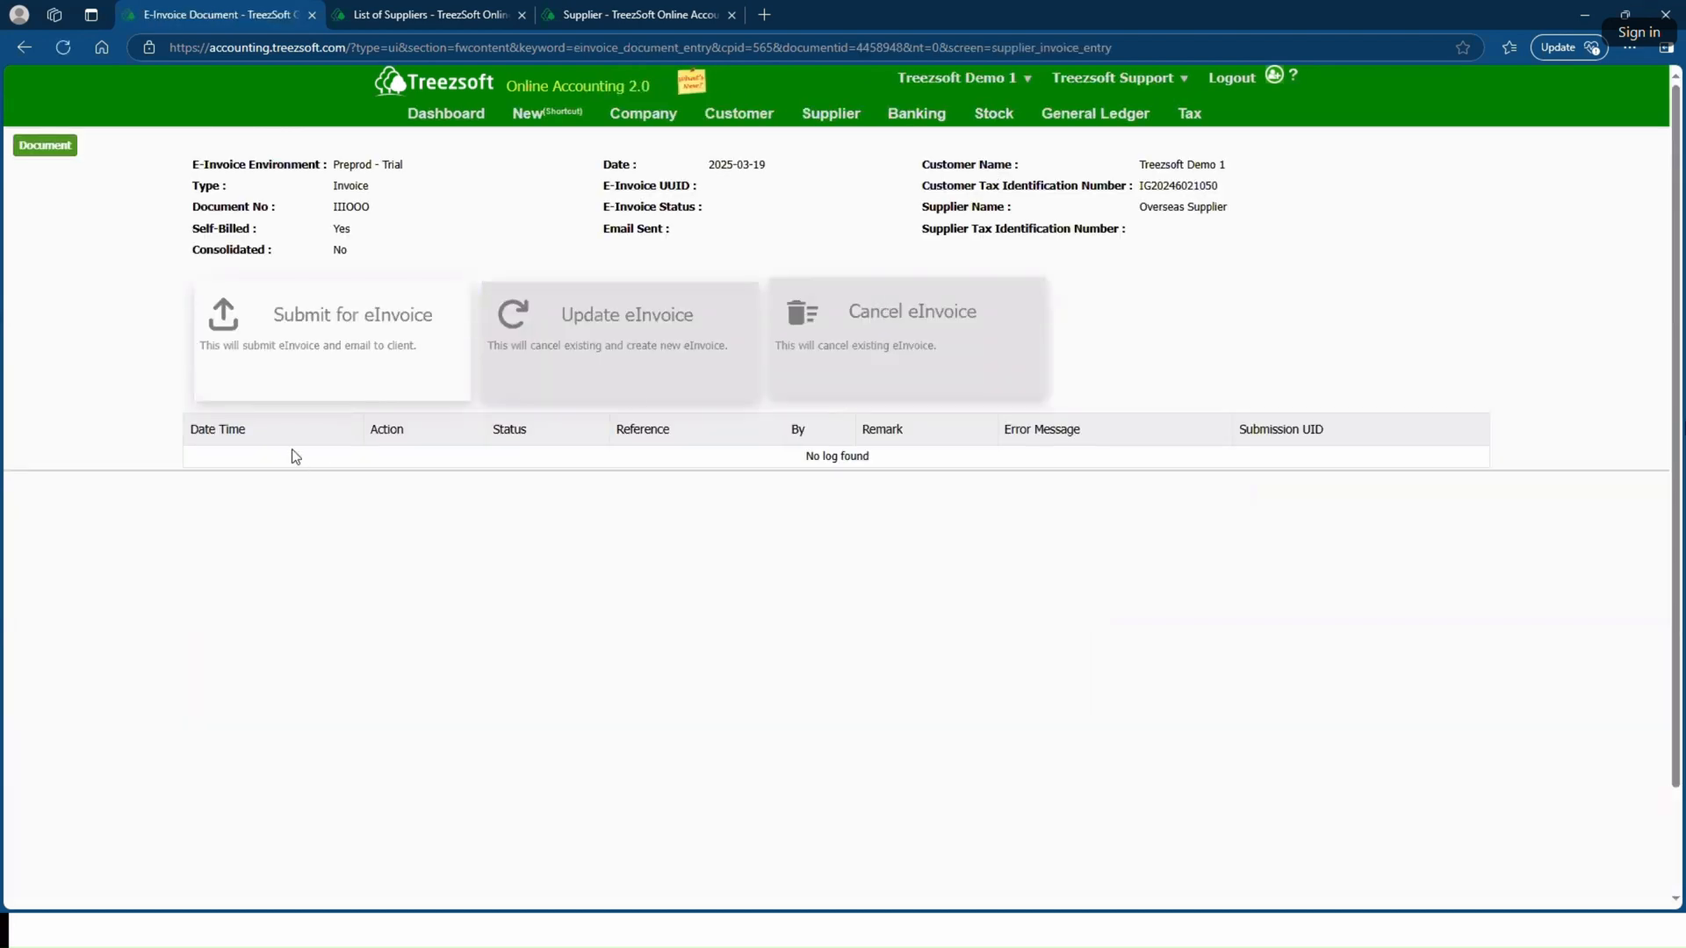
click(252, 364)
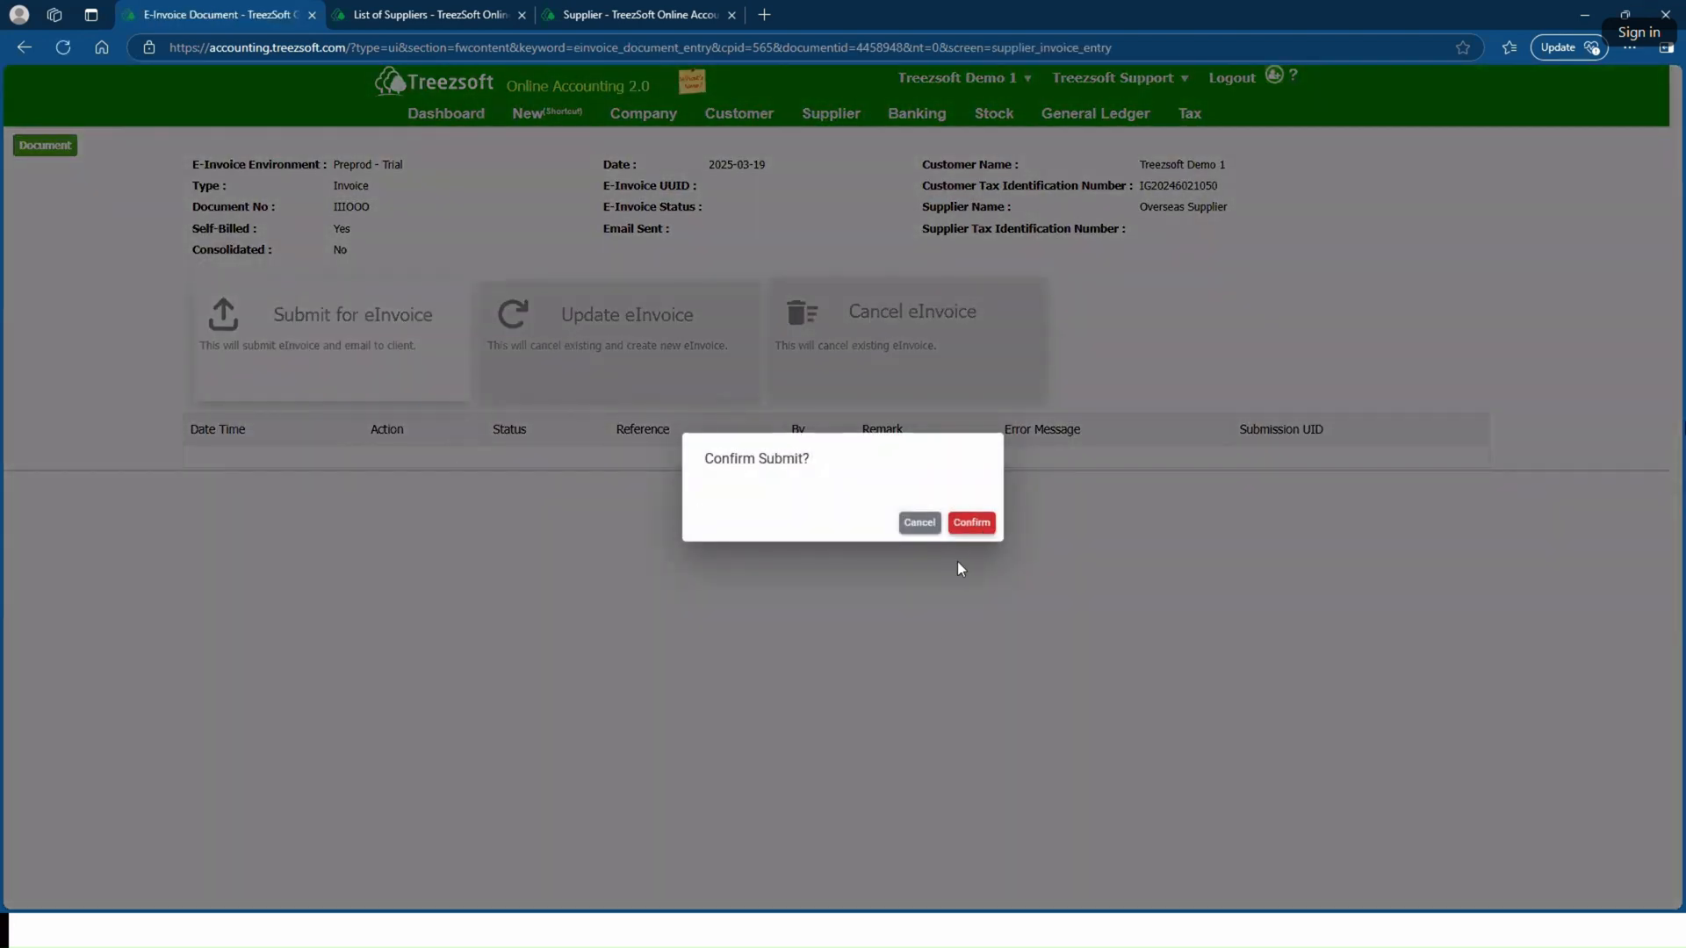
click(970, 523)
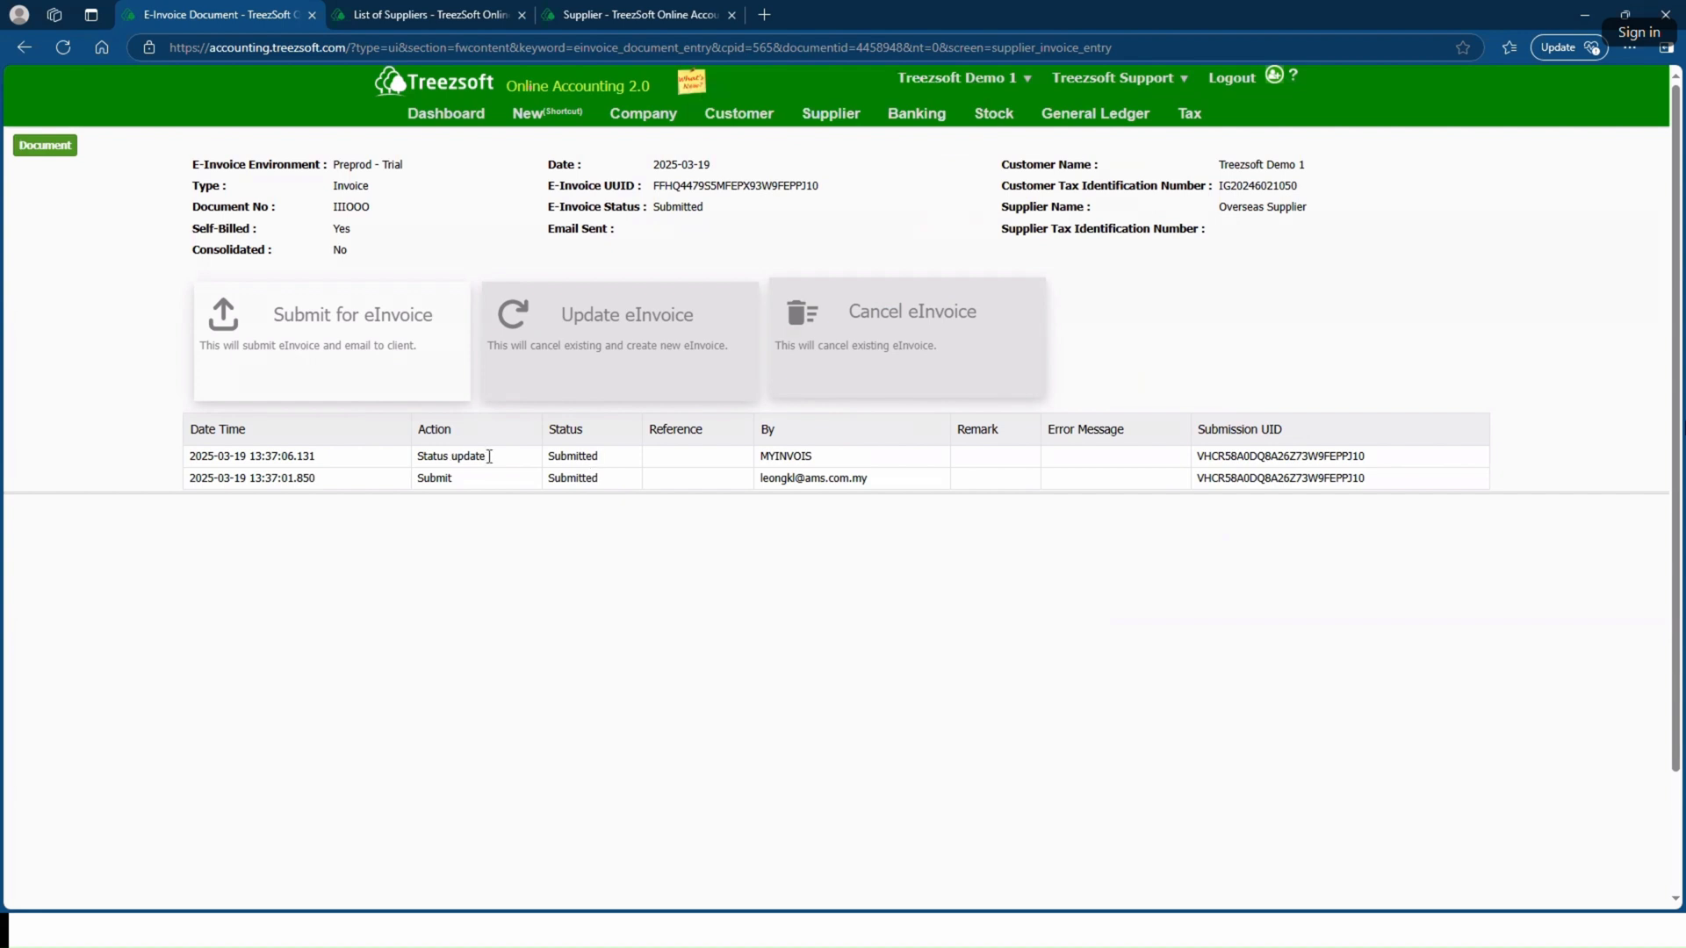
Step: Go back to the supplier invoice and reopen its eInvoice page to refresh the submission log
double_click(580, 457)
click(574, 478)
click(43, 147)
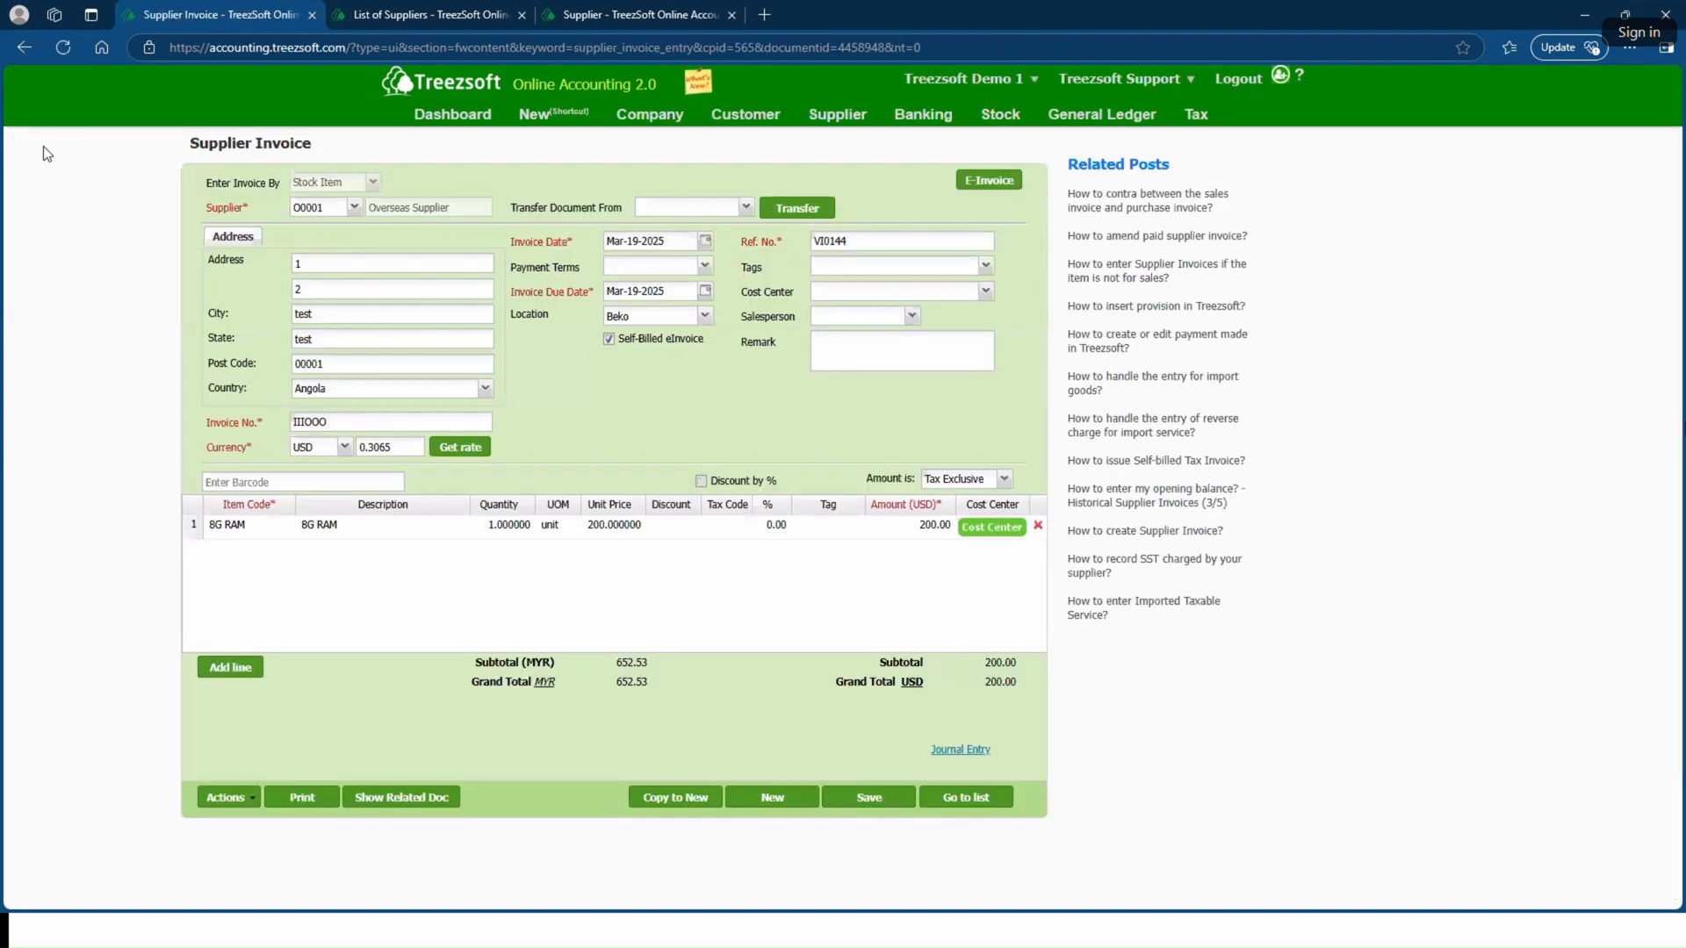
click(971, 179)
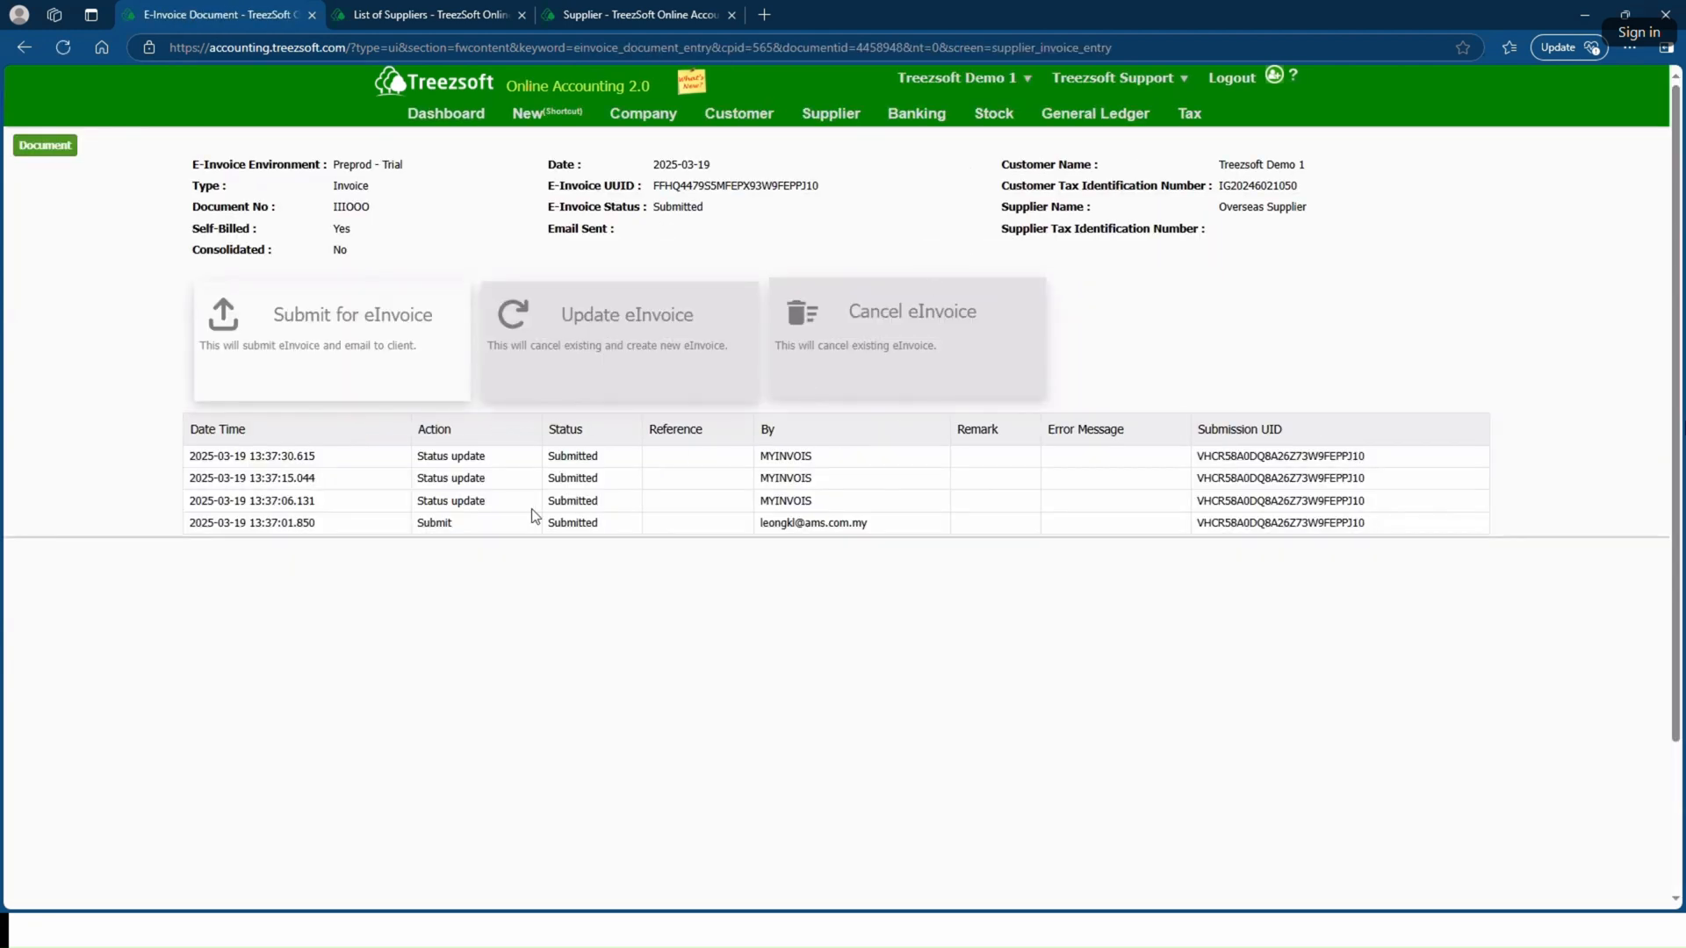
Step: Inspect the status update entries in the eInvoice submission log
double_click(586, 456)
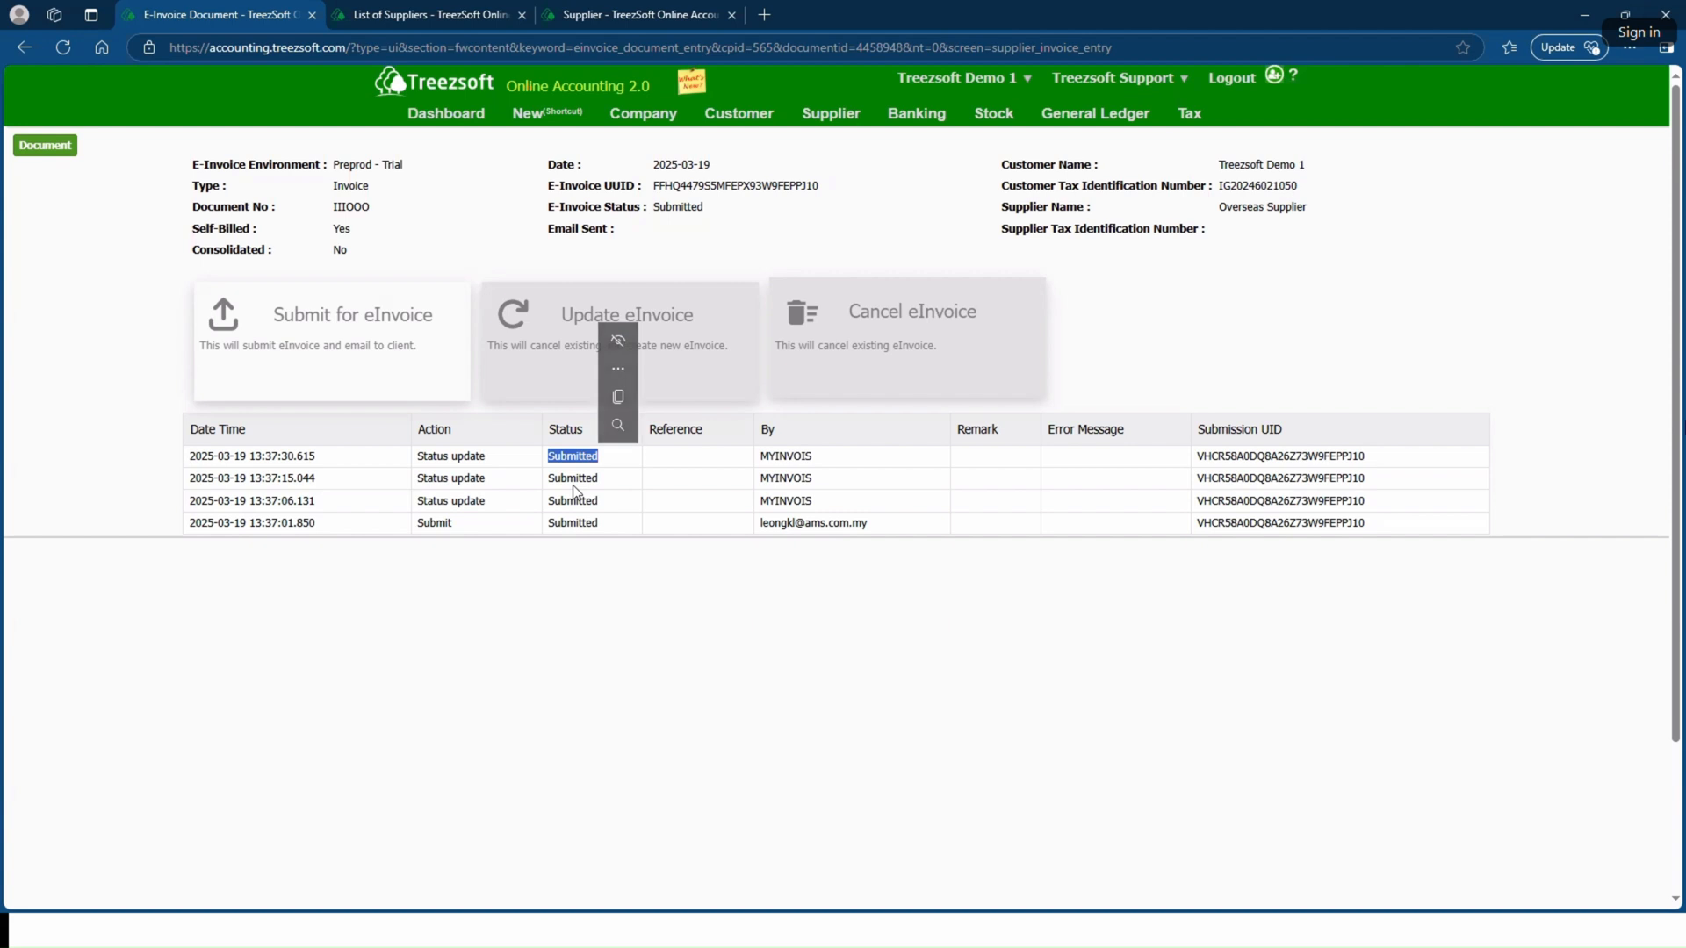
double_click(575, 485)
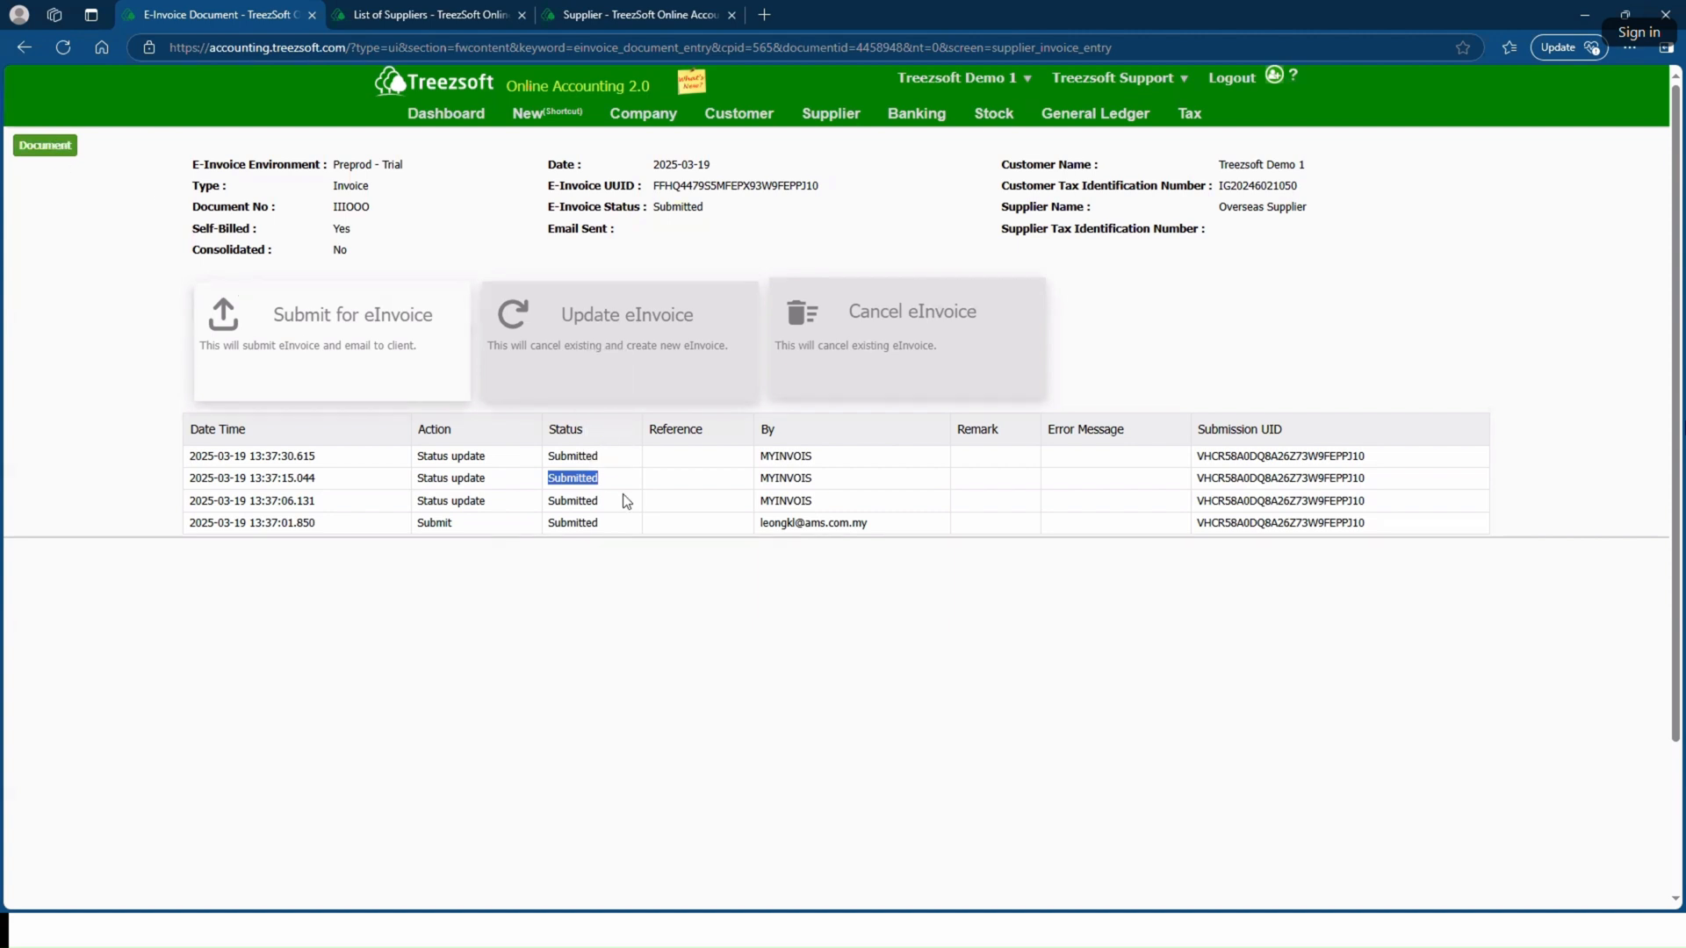
double_click(572, 455)
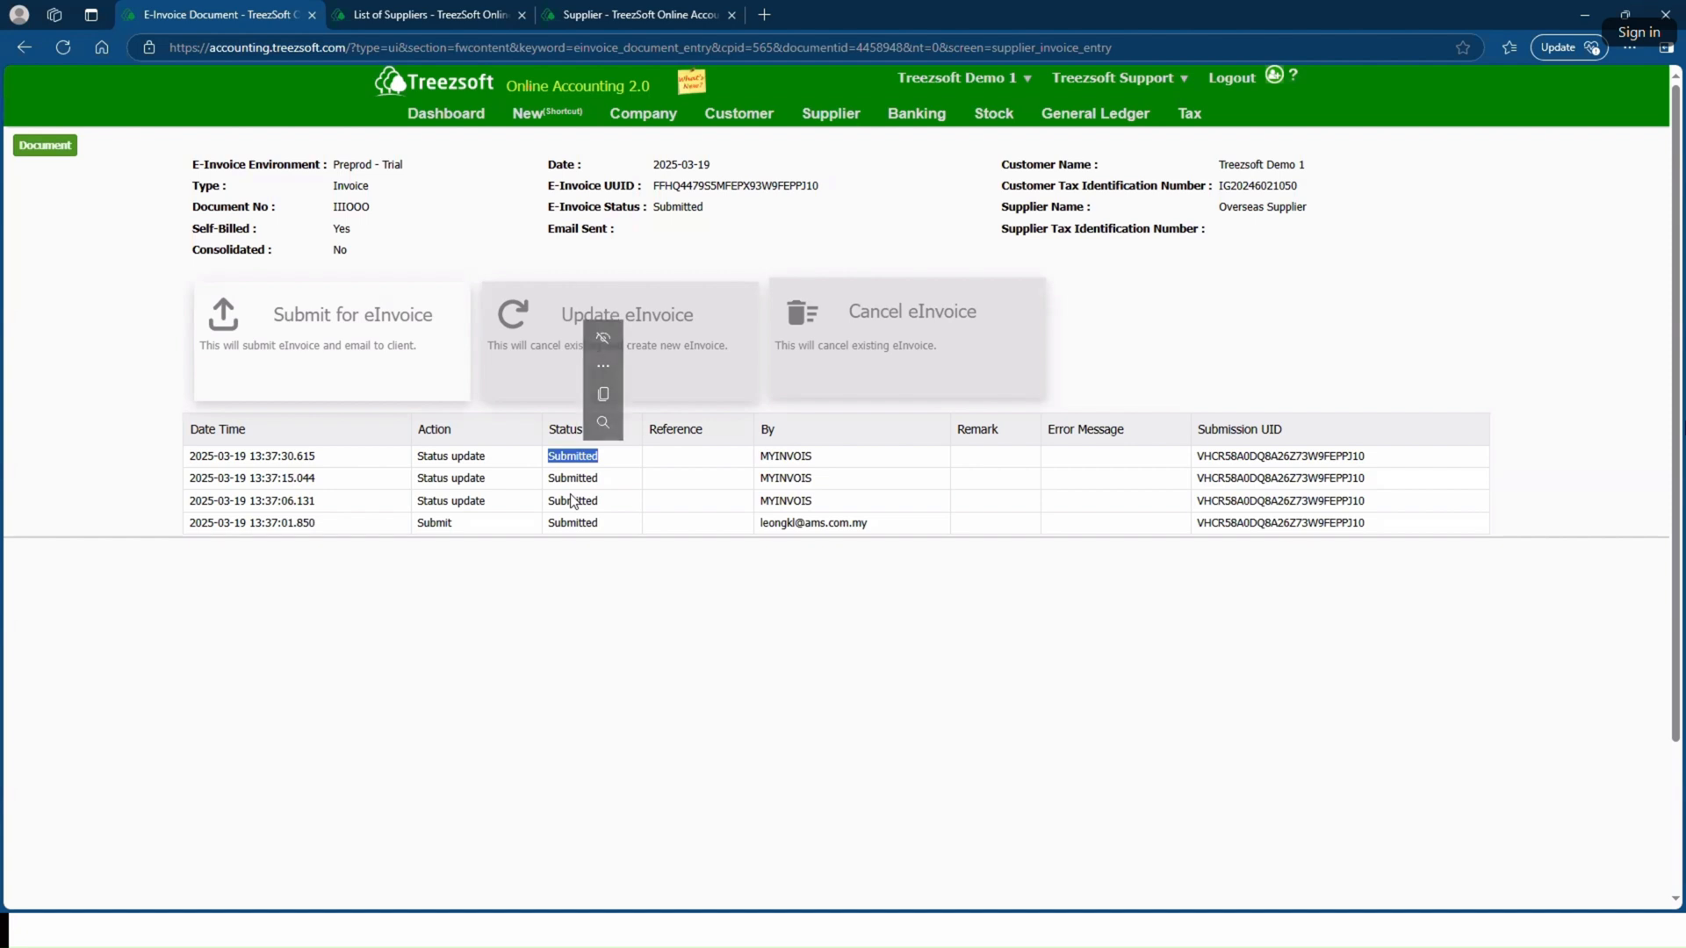
click(571, 496)
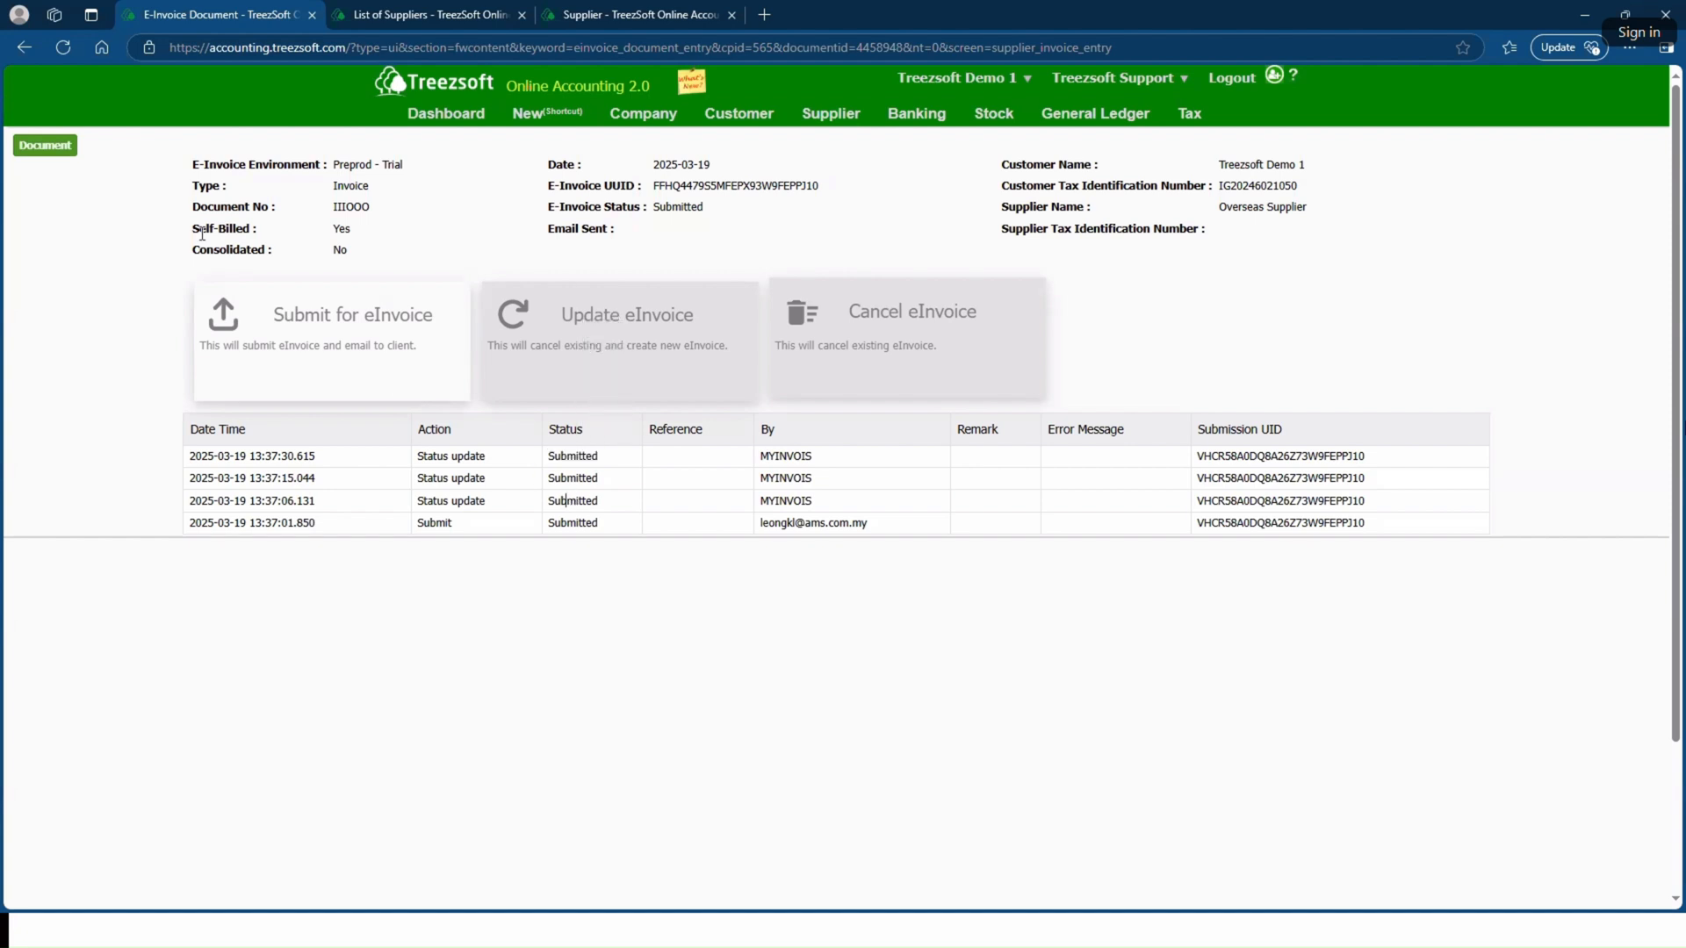
click(69, 149)
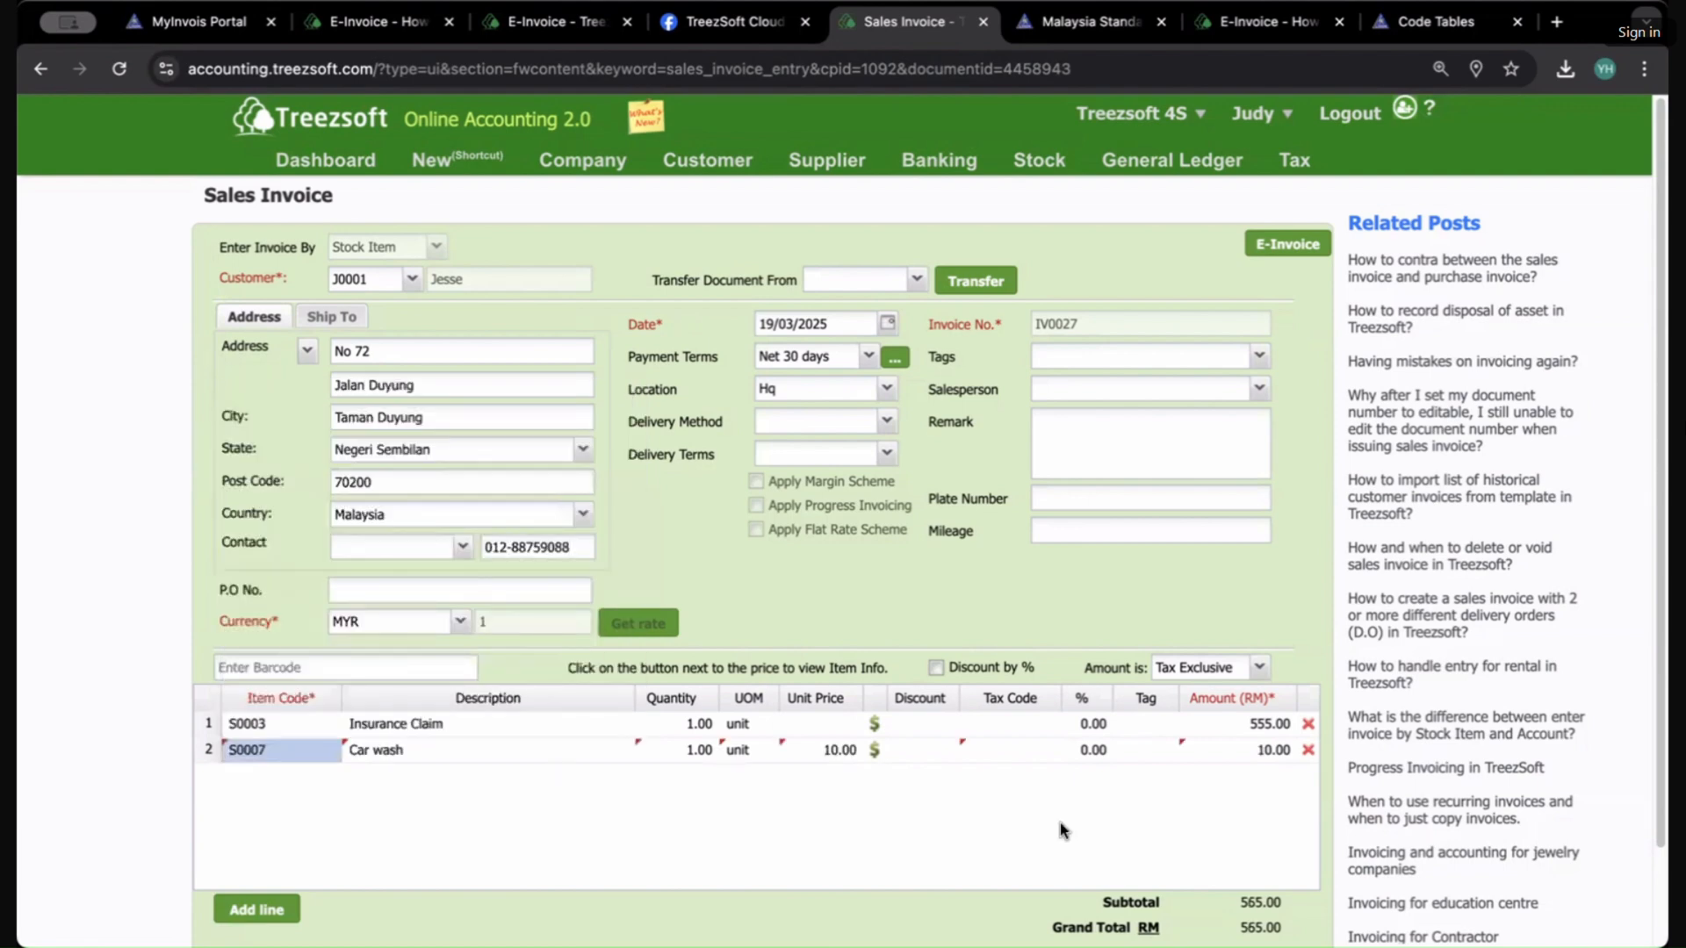
Step: Set the Car wash line's unit price to 20.00 and save the sales invoice, accepting the negative balance prompt
click(832, 748)
drag(839, 750, 823, 749)
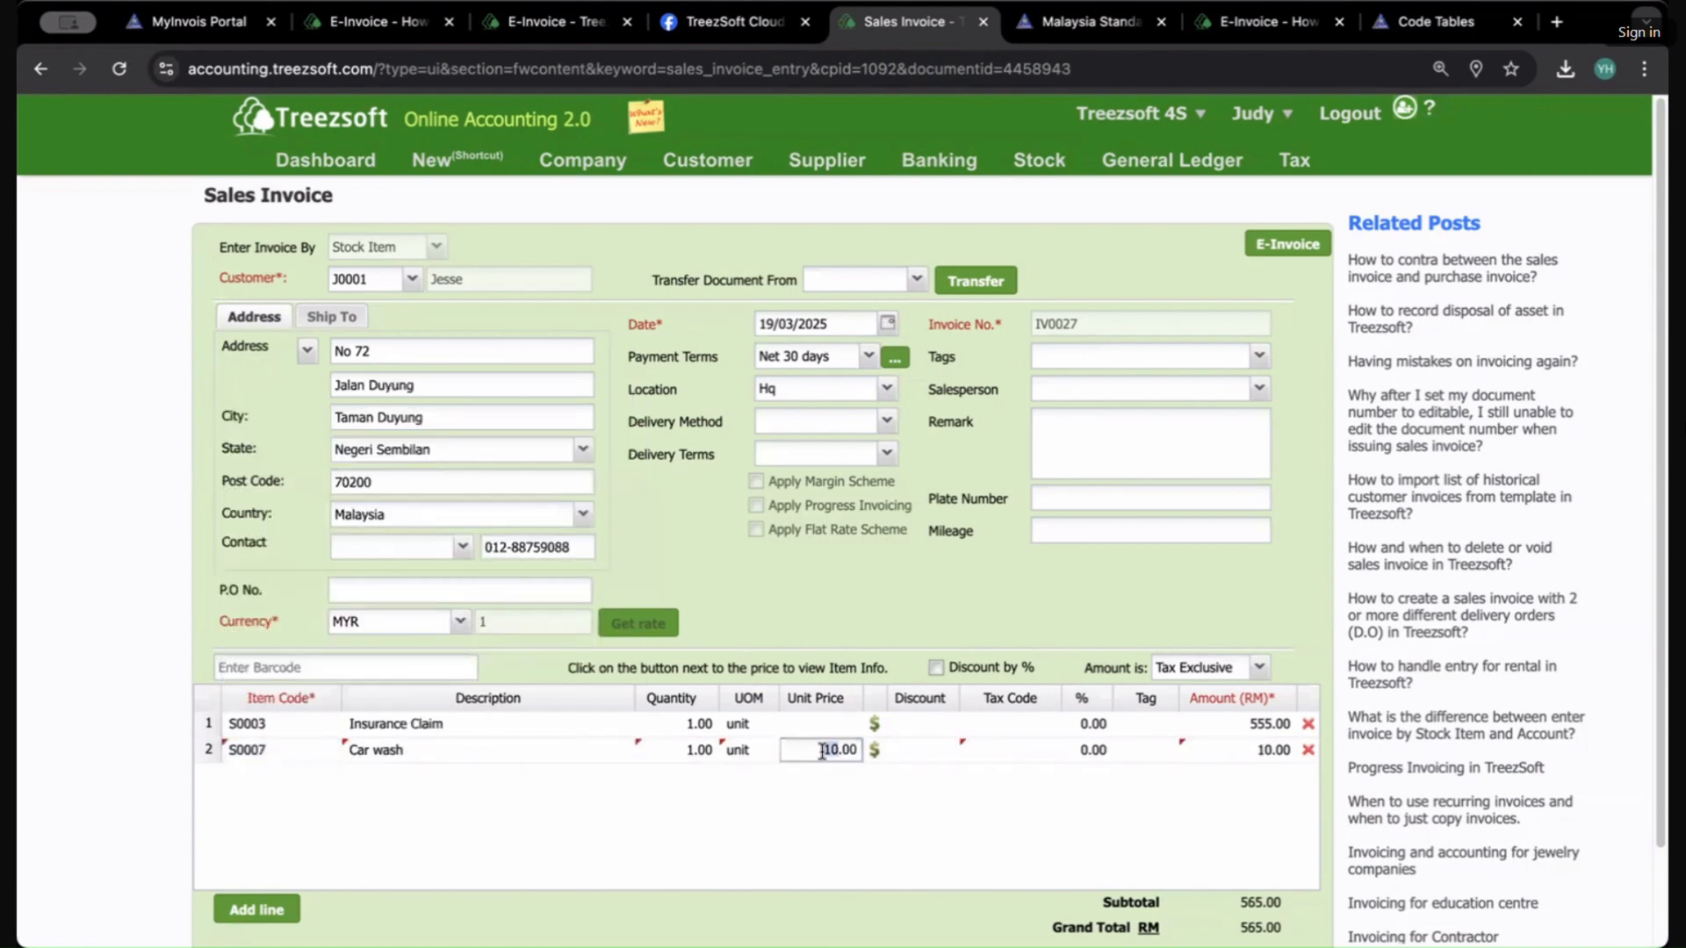
text(2)
click(878, 823)
scroll(1216, 904, down, 2)
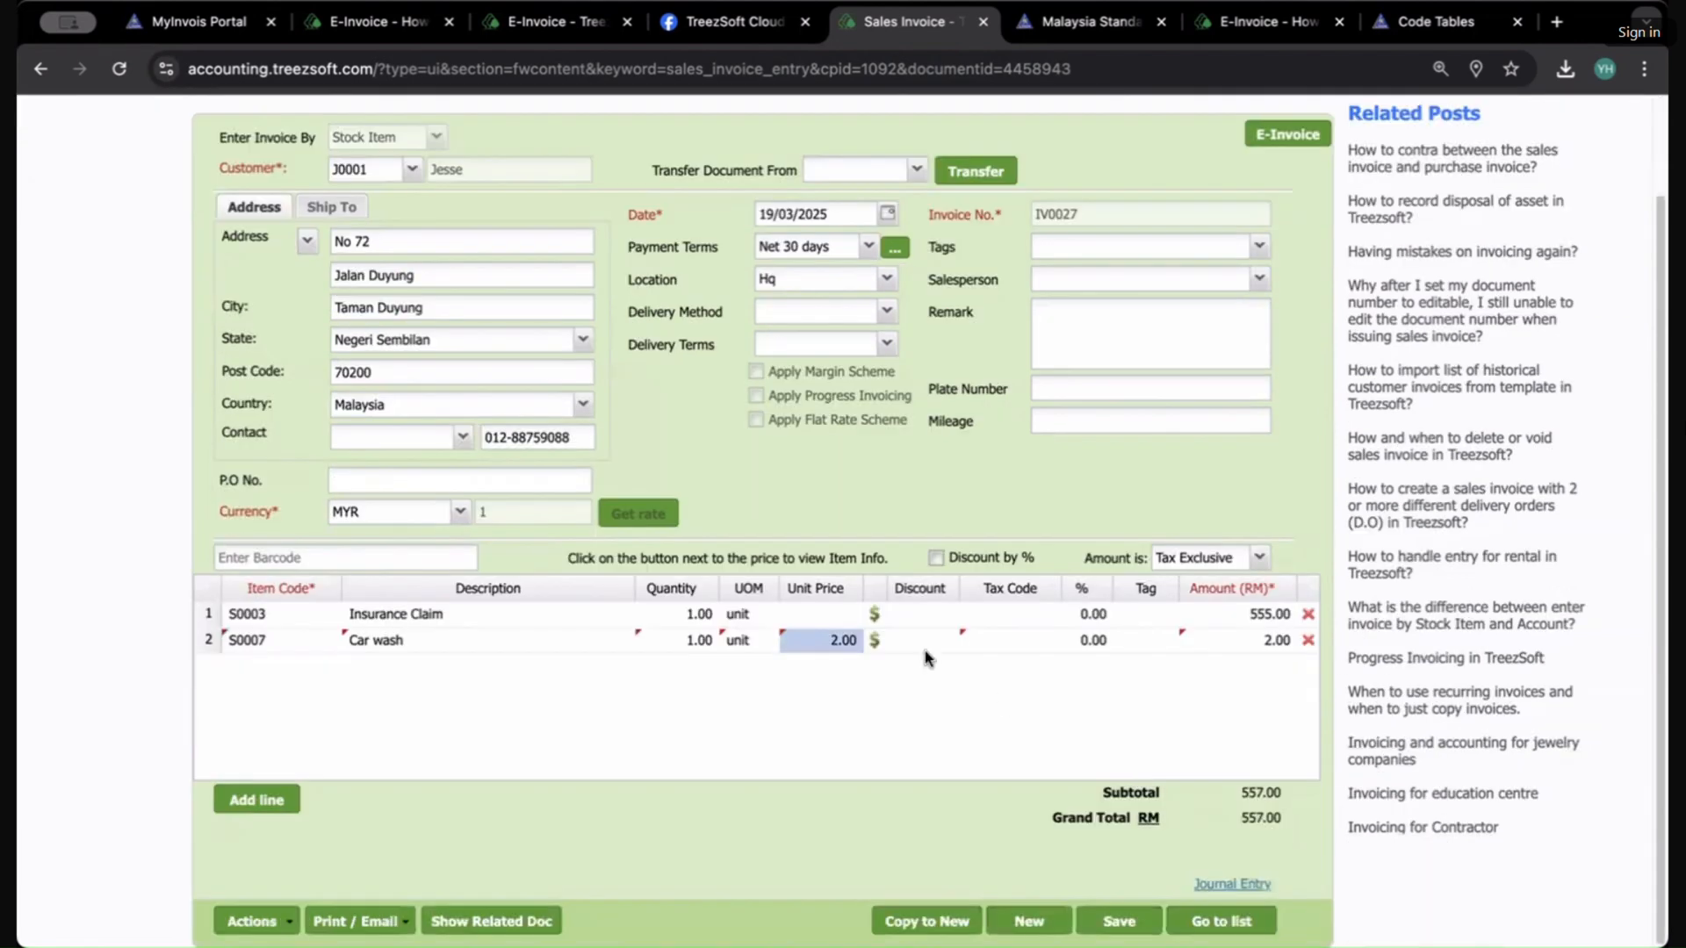
click(835, 640)
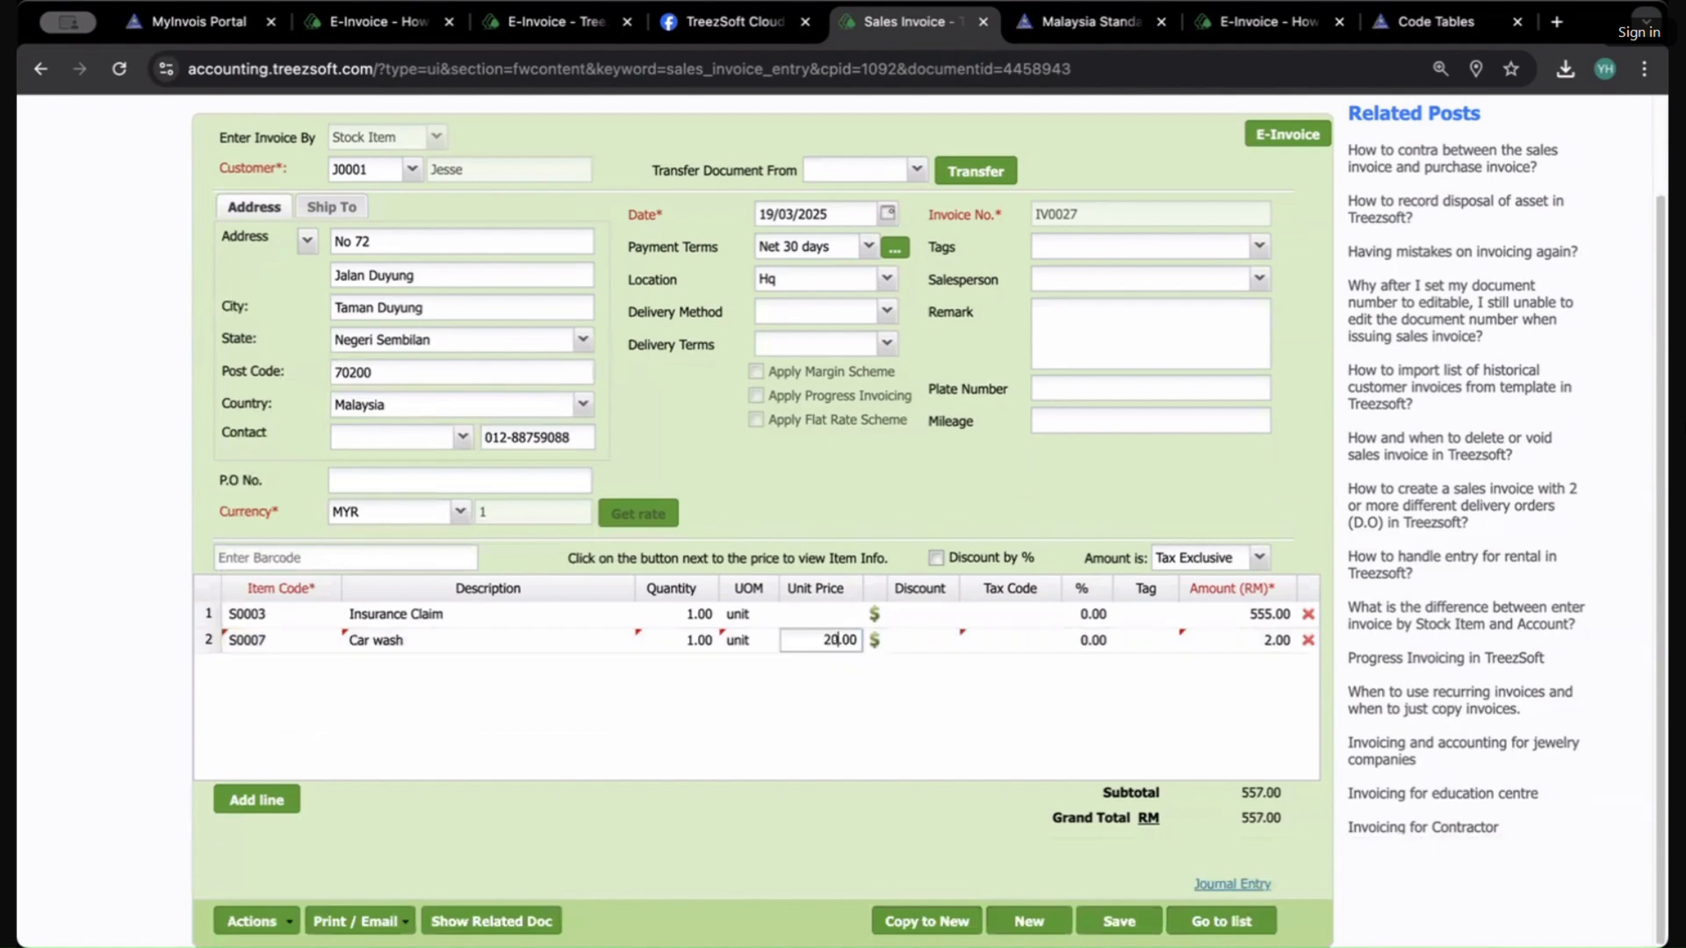
text(0)
click(1092, 908)
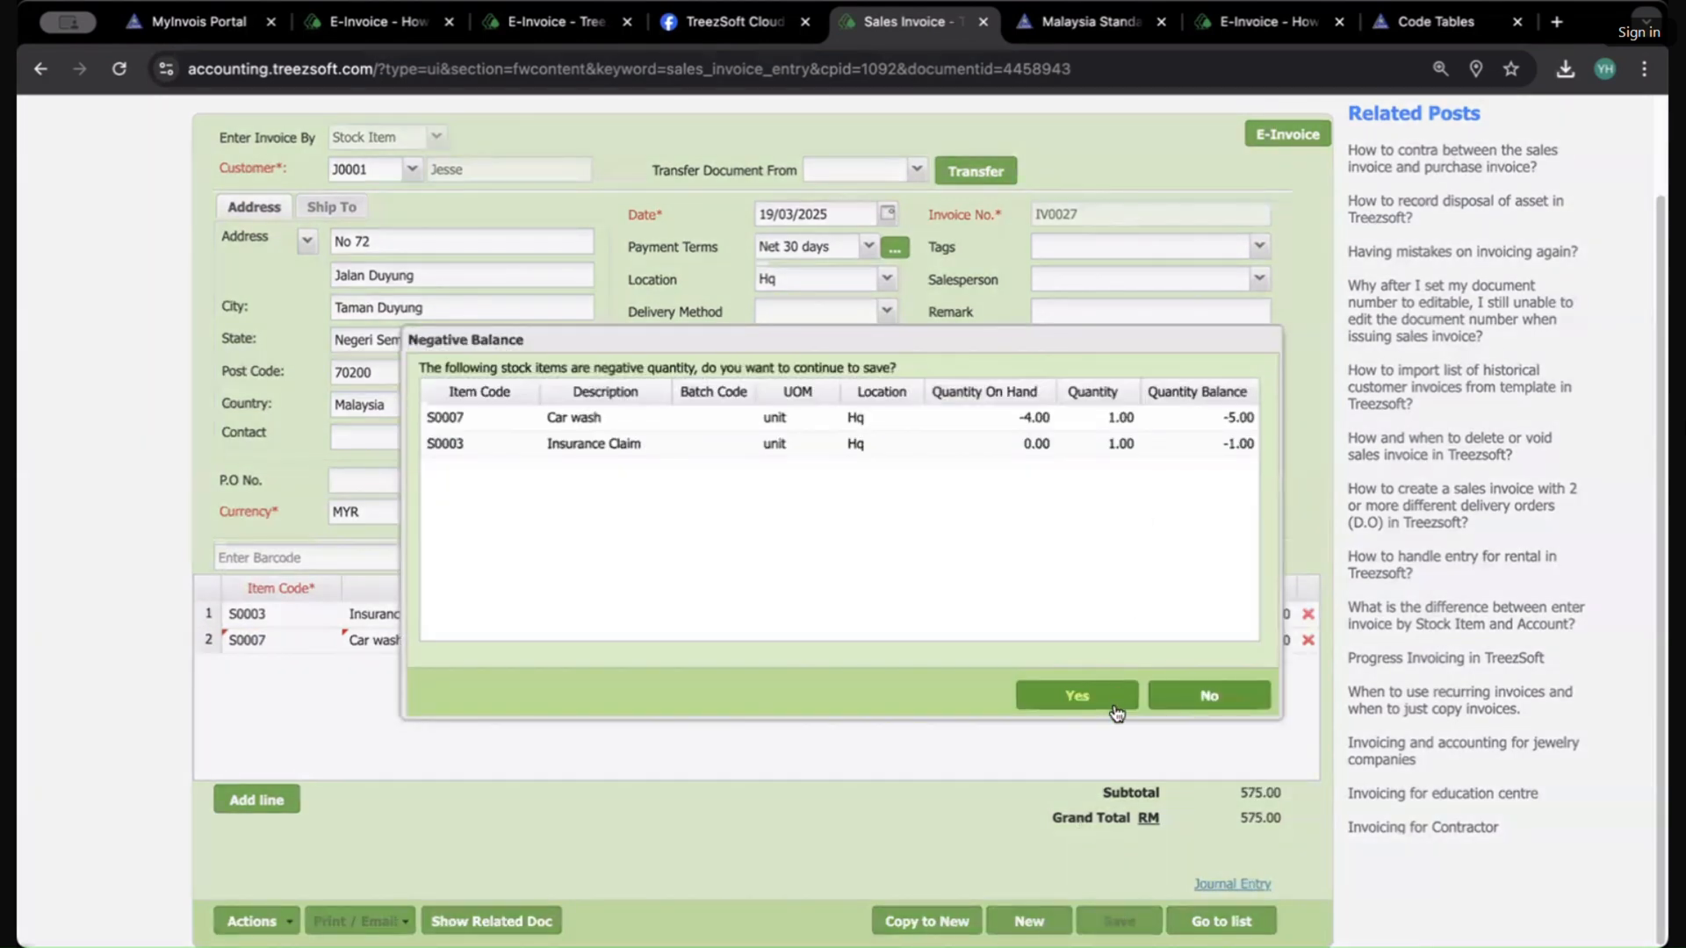
click(1110, 706)
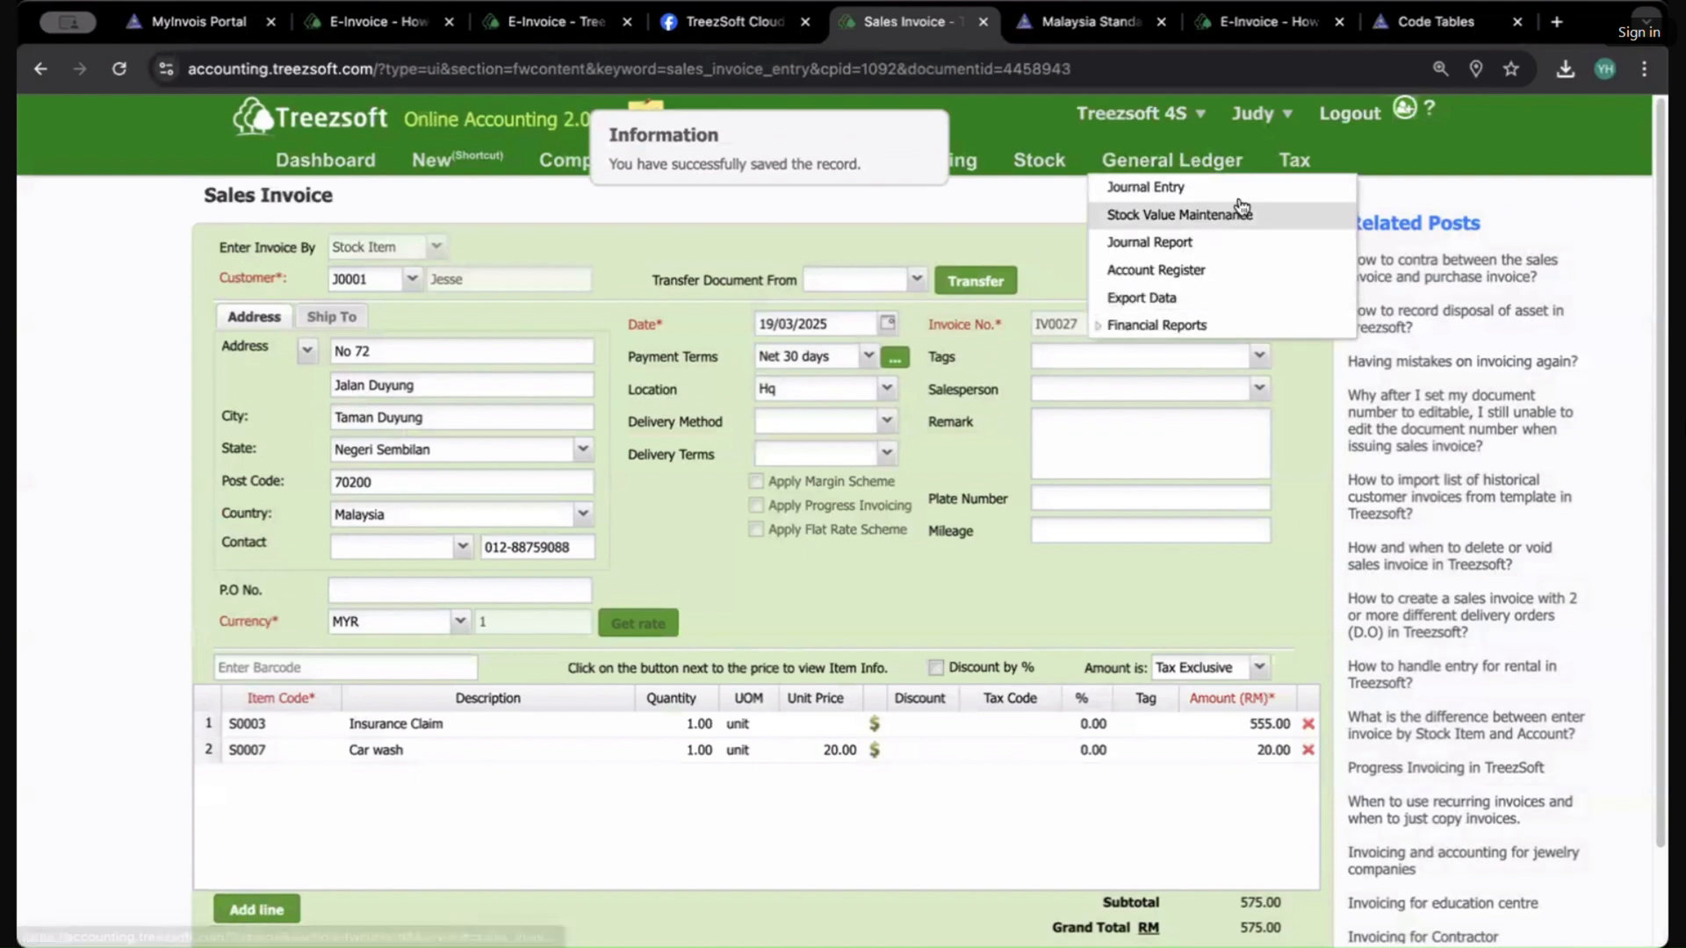
Step: Open E-Invoice Consolidated and run the consolidation process for March 2025
mouse_move(1277, 169)
click(1310, 269)
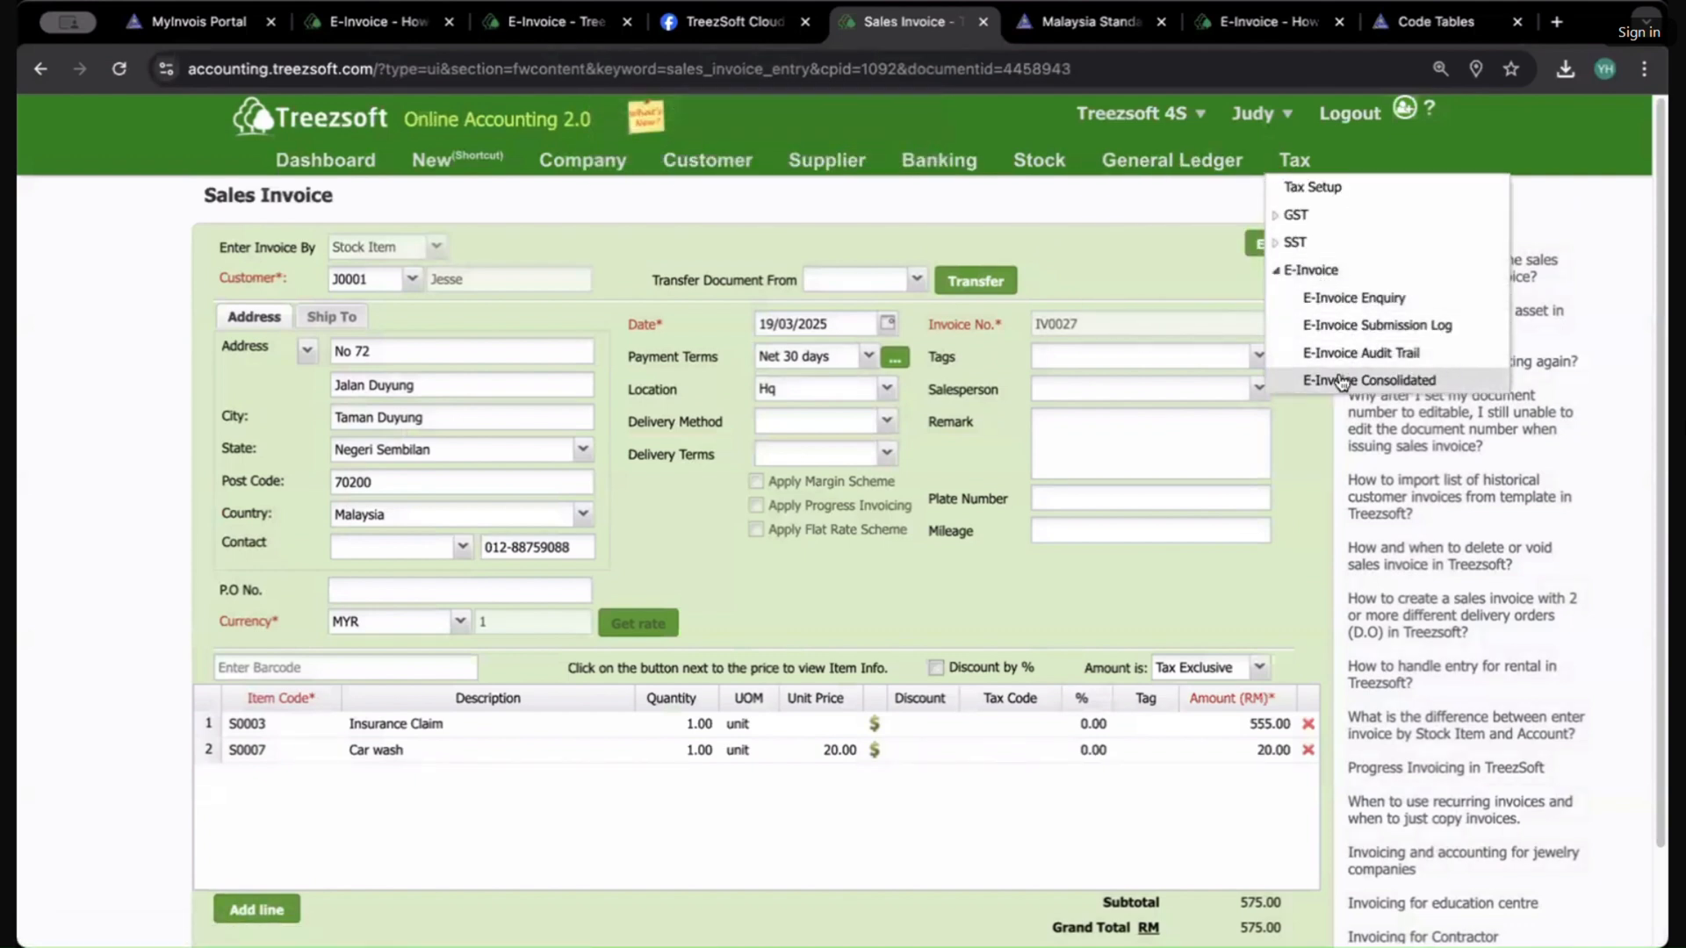
click(1308, 377)
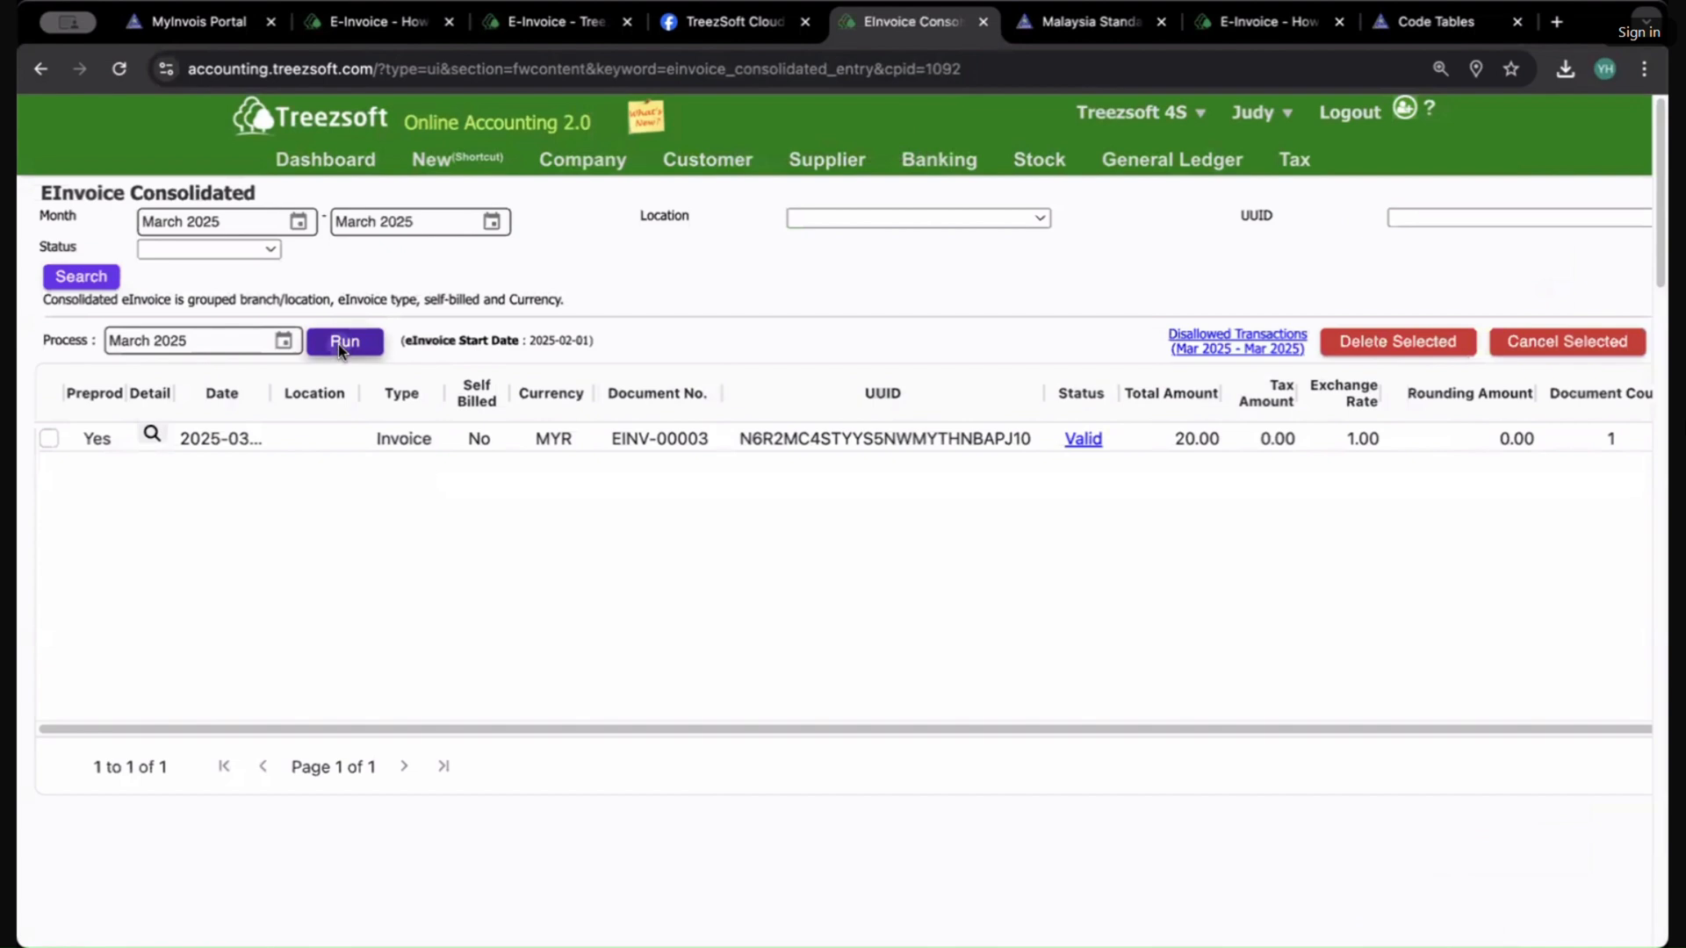
click(341, 342)
click(618, 560)
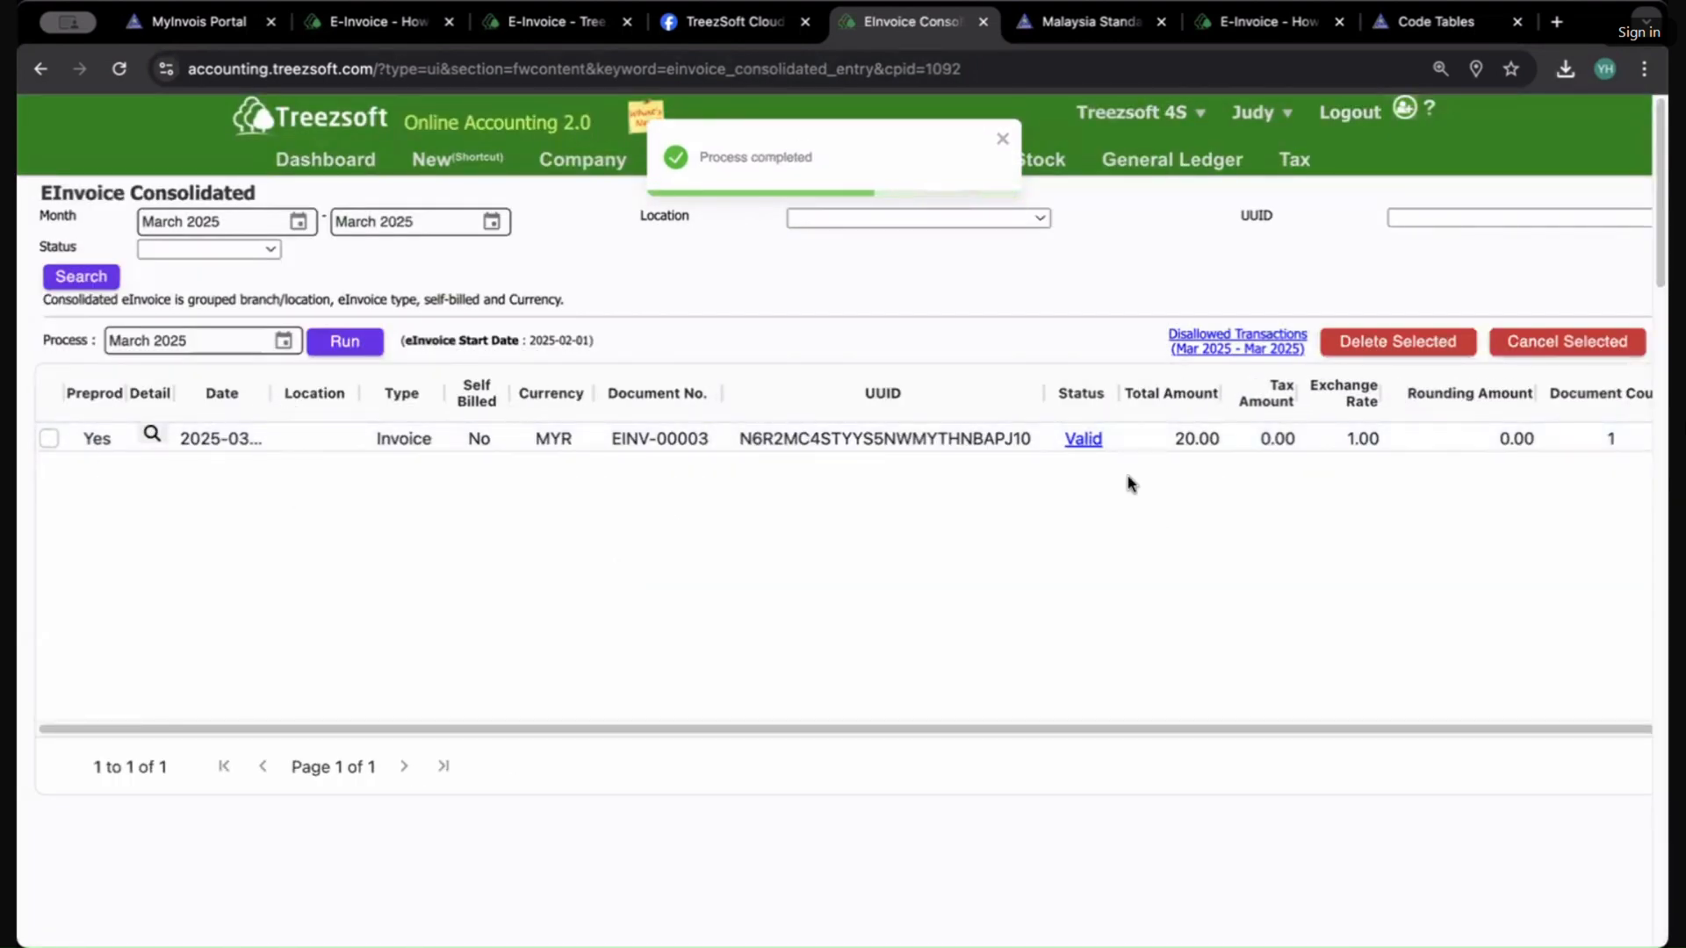
Step: Inspect the consolidated eInvoice's details and its source sales invoice IV0019, then close the details
click(151, 435)
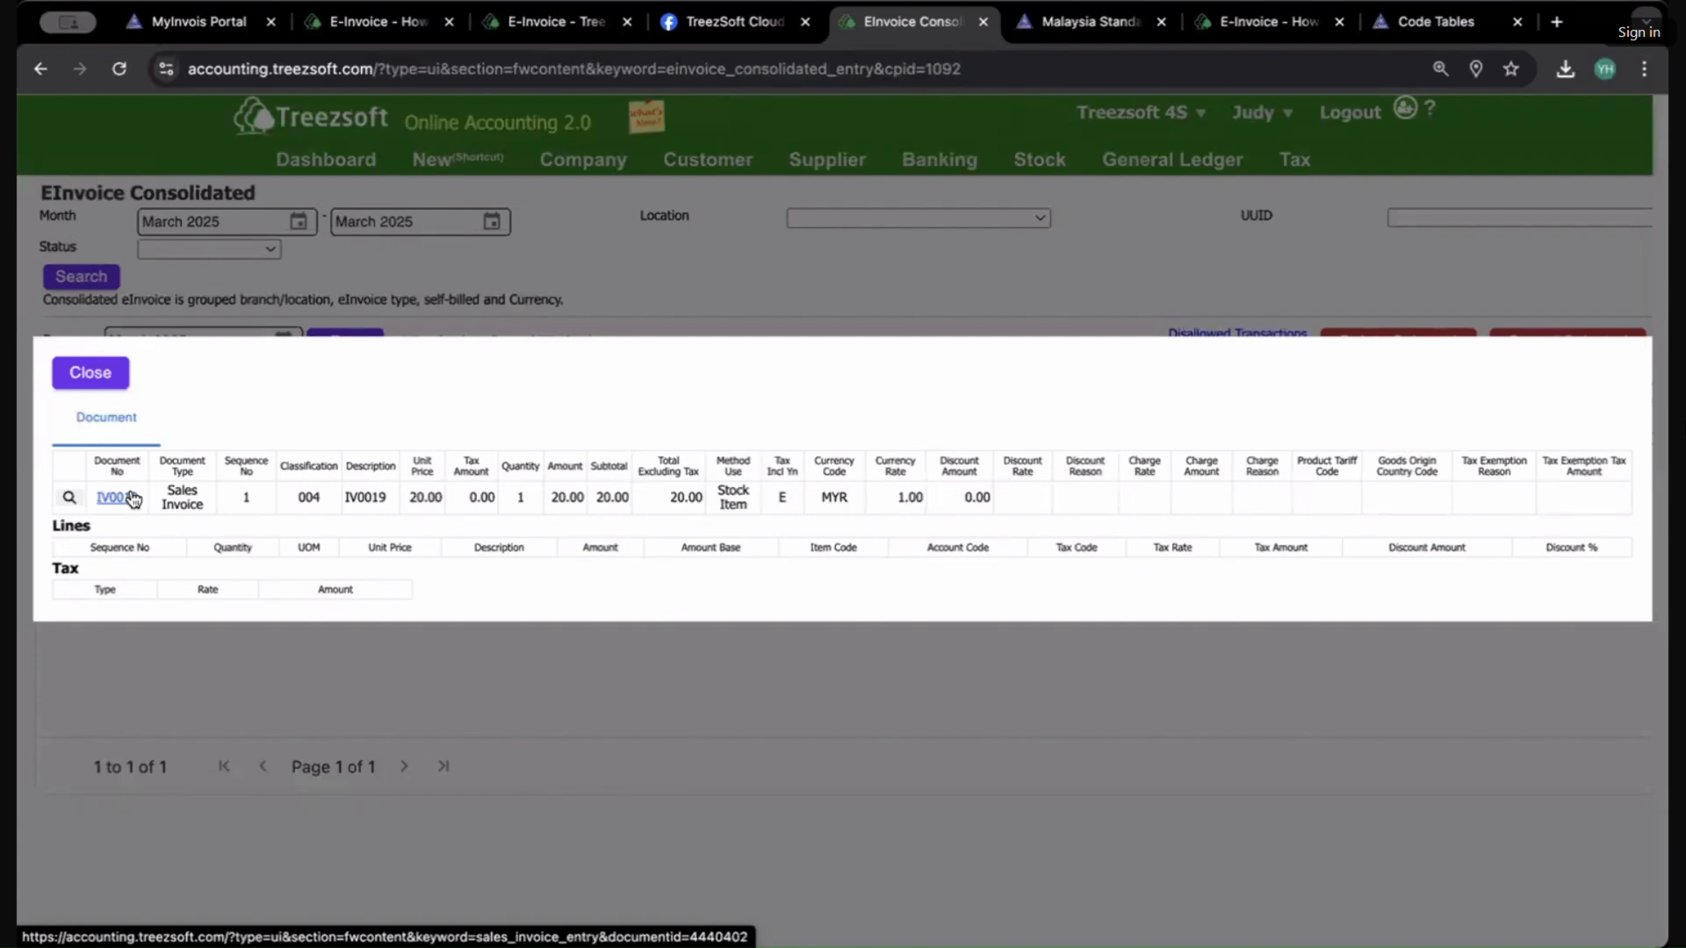
click(132, 498)
scroll(746, 582, down, 1)
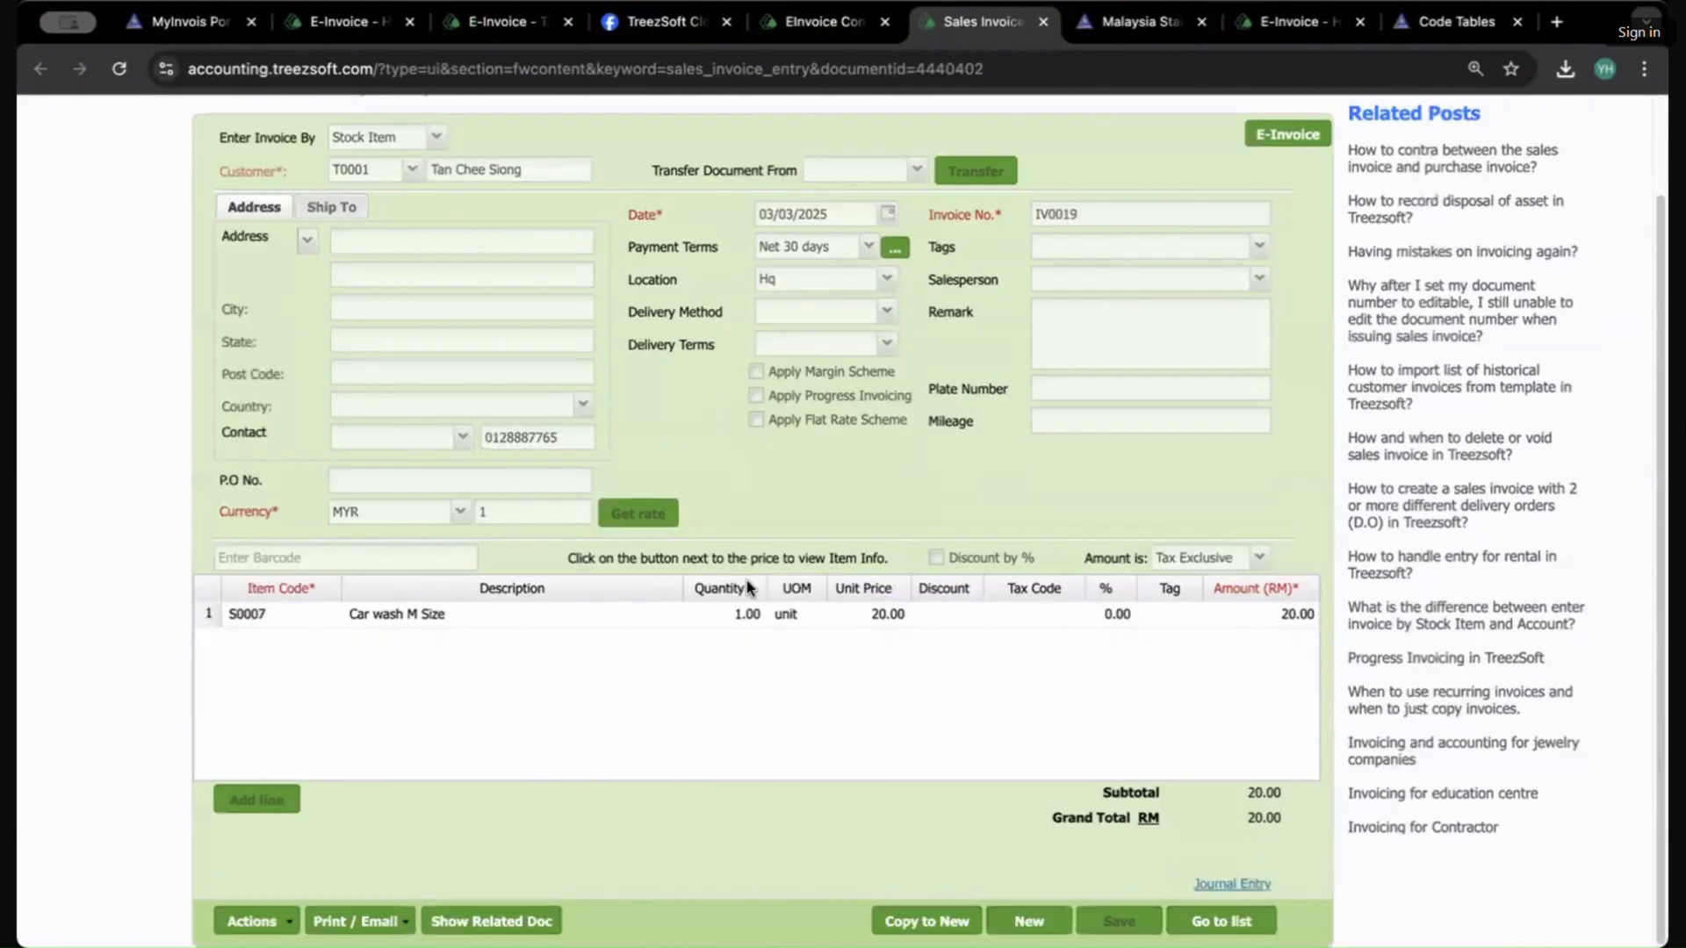
scroll(747, 581, up, 1)
click(1043, 21)
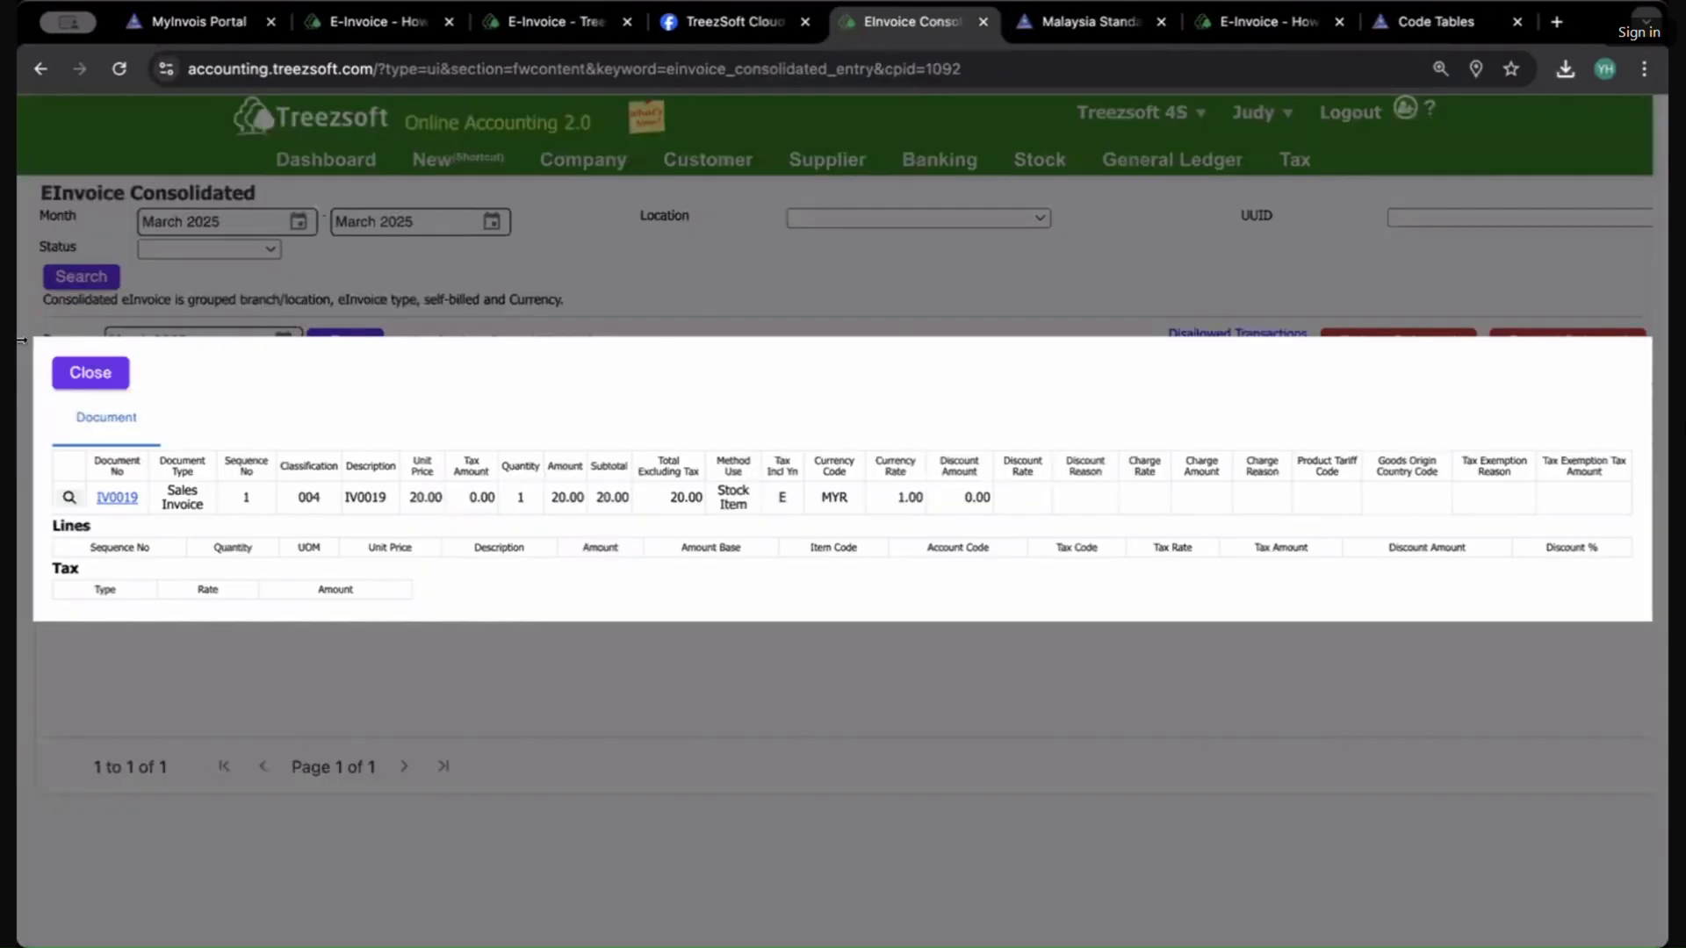
click(86, 371)
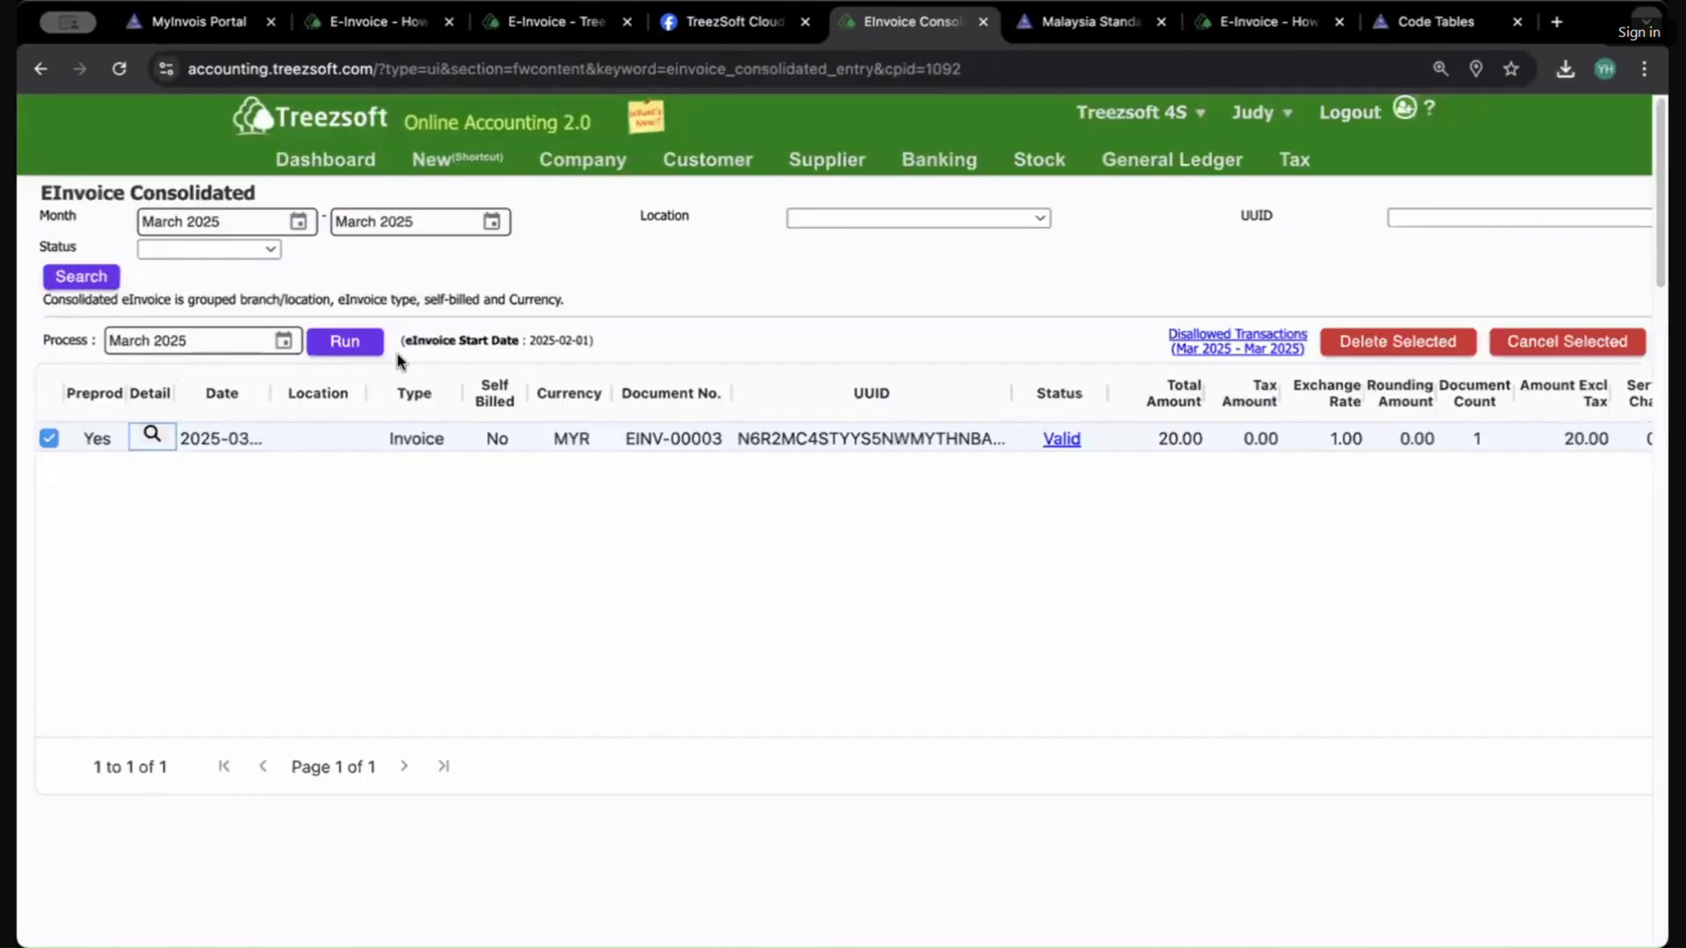
scroll(655, 496, down, 5)
scroll(677, 496, up, 5)
mouse_move(1311, 179)
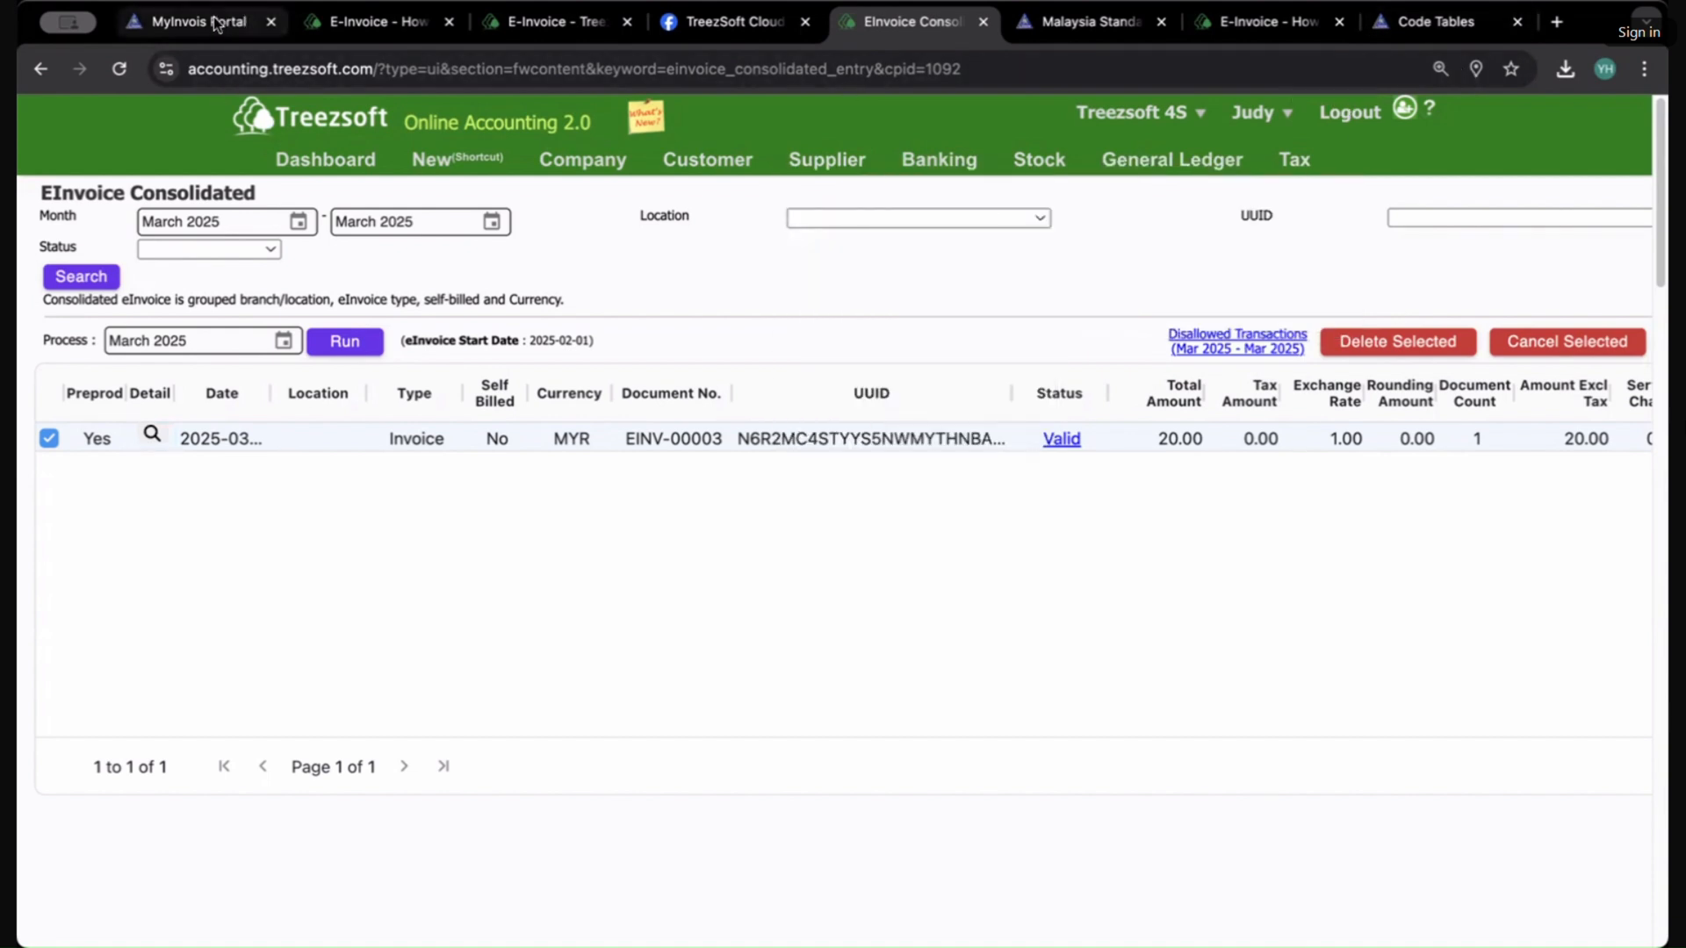
click(356, 22)
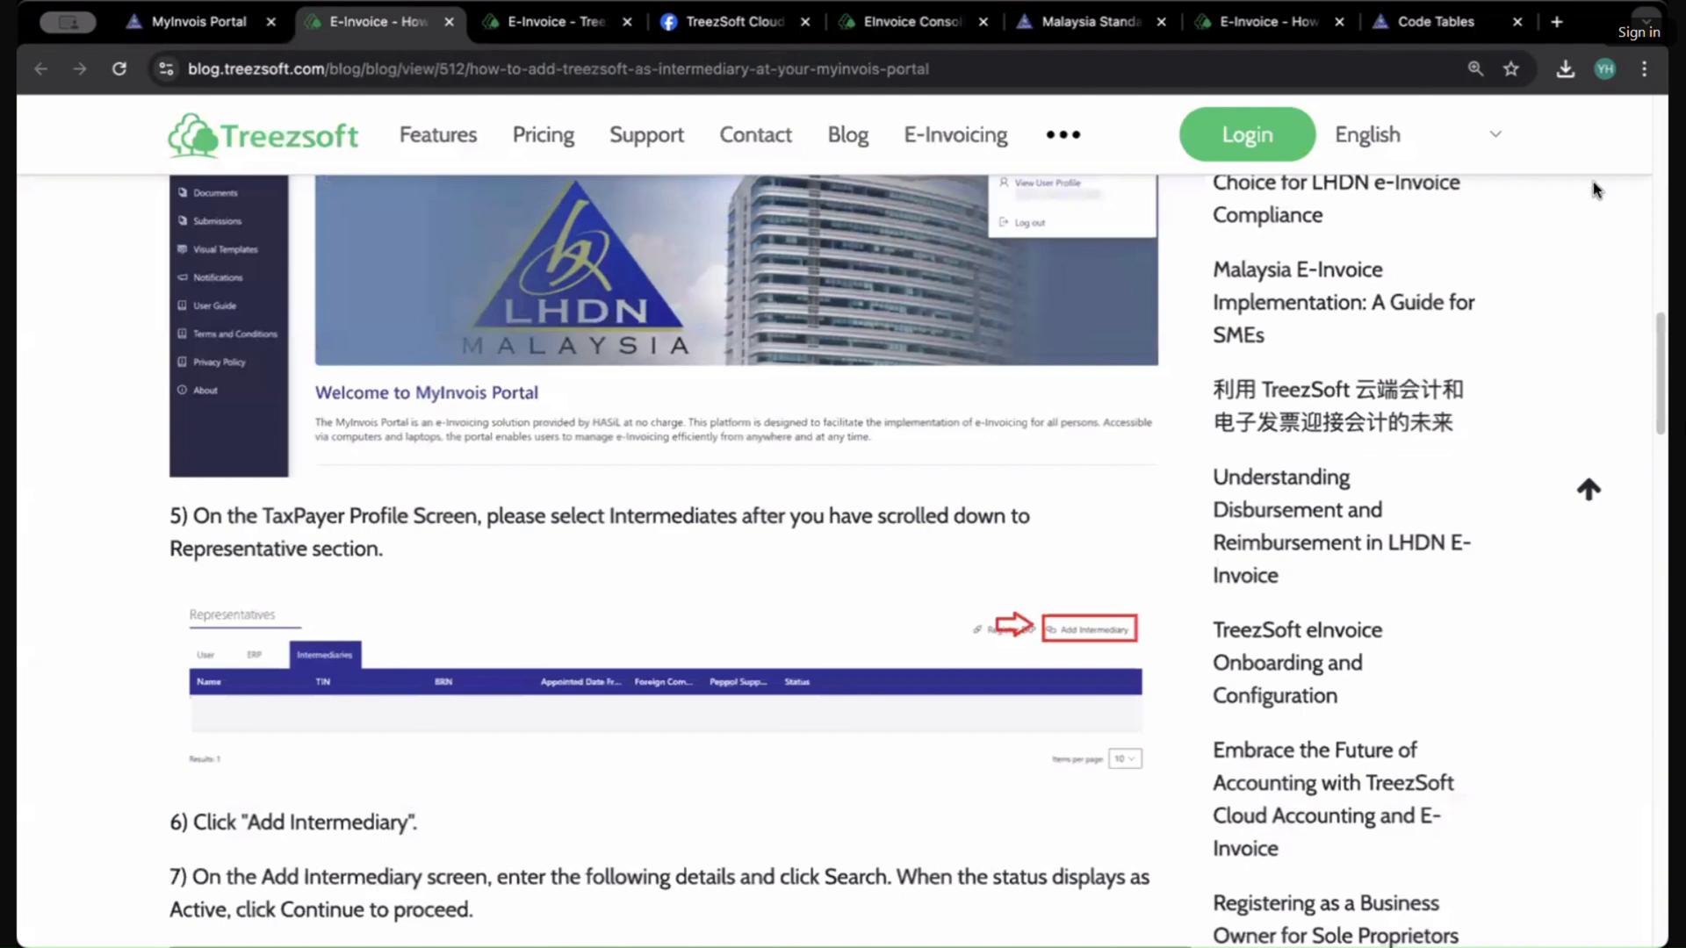
click(1120, 27)
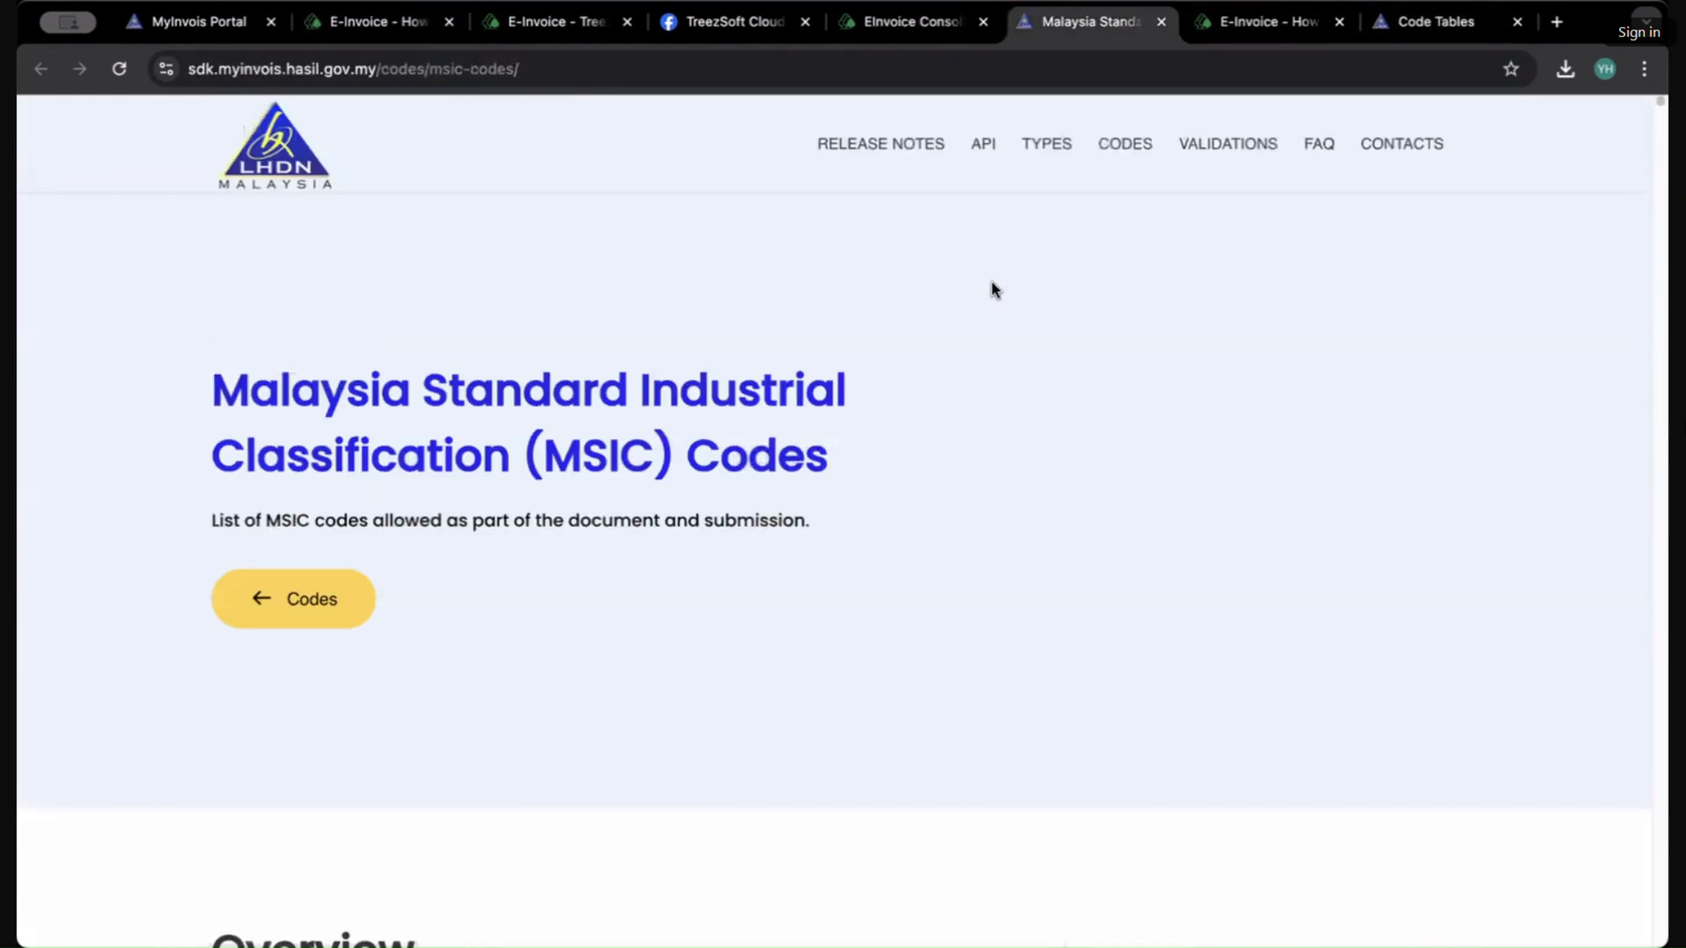
click(840, 27)
click(565, 25)
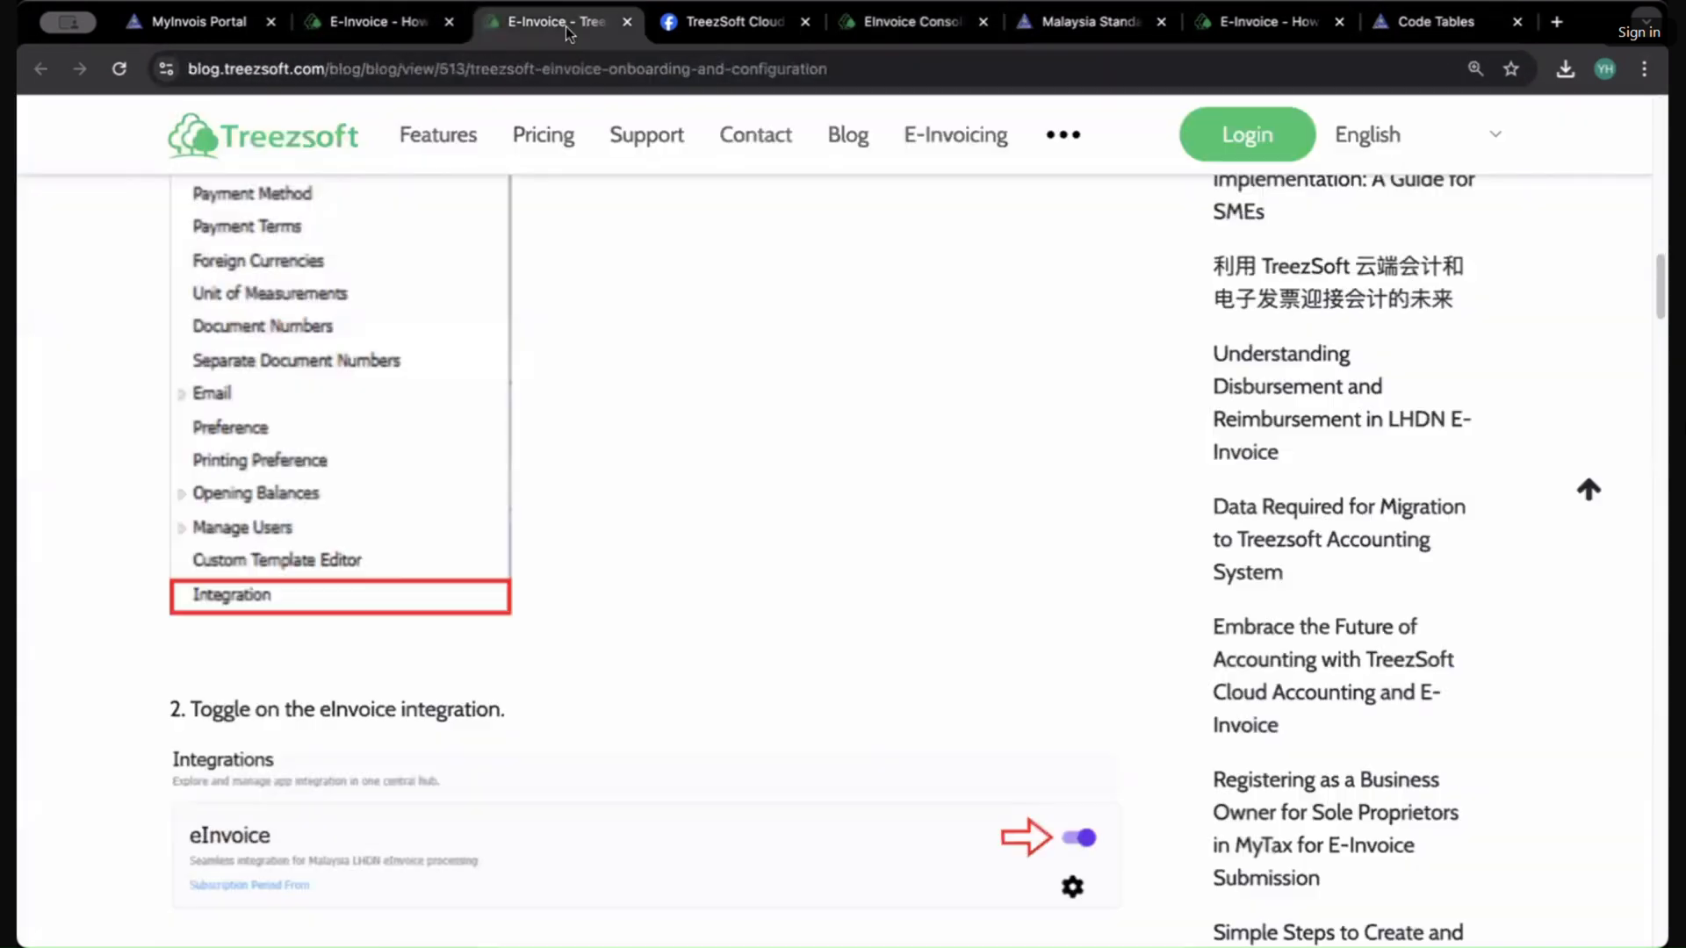
Step: Open the Treezsoft blog and the article on registering as a business owner for sole proprietors in MyTax
click(866, 140)
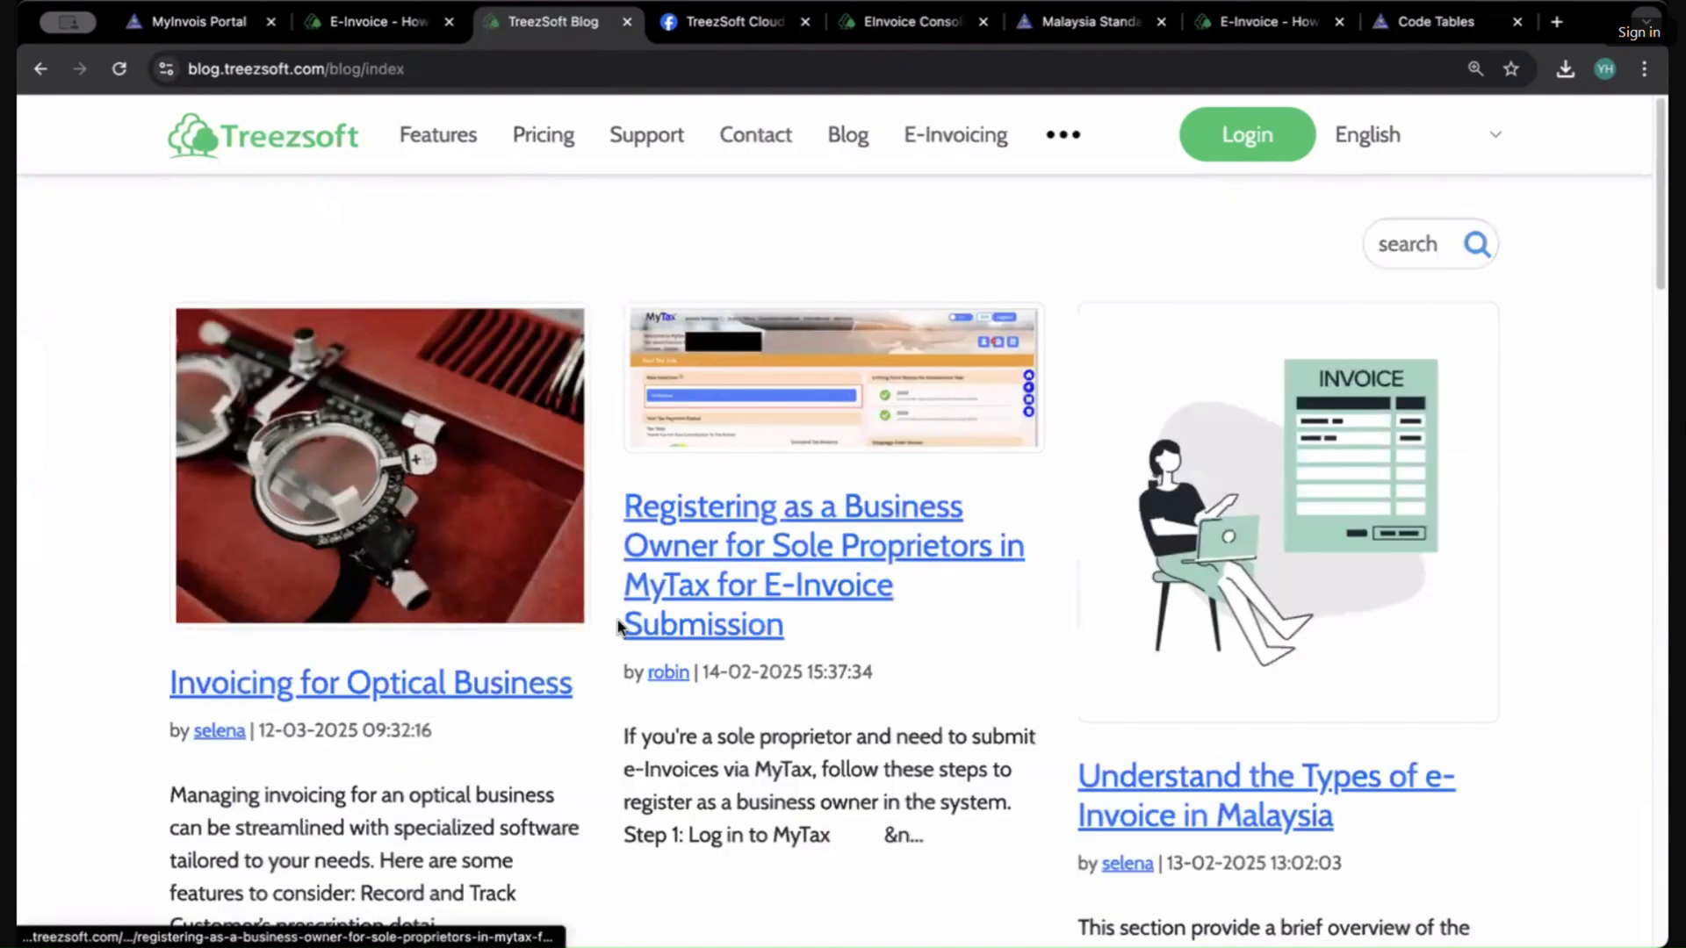
scroll(891, 632, down, 2)
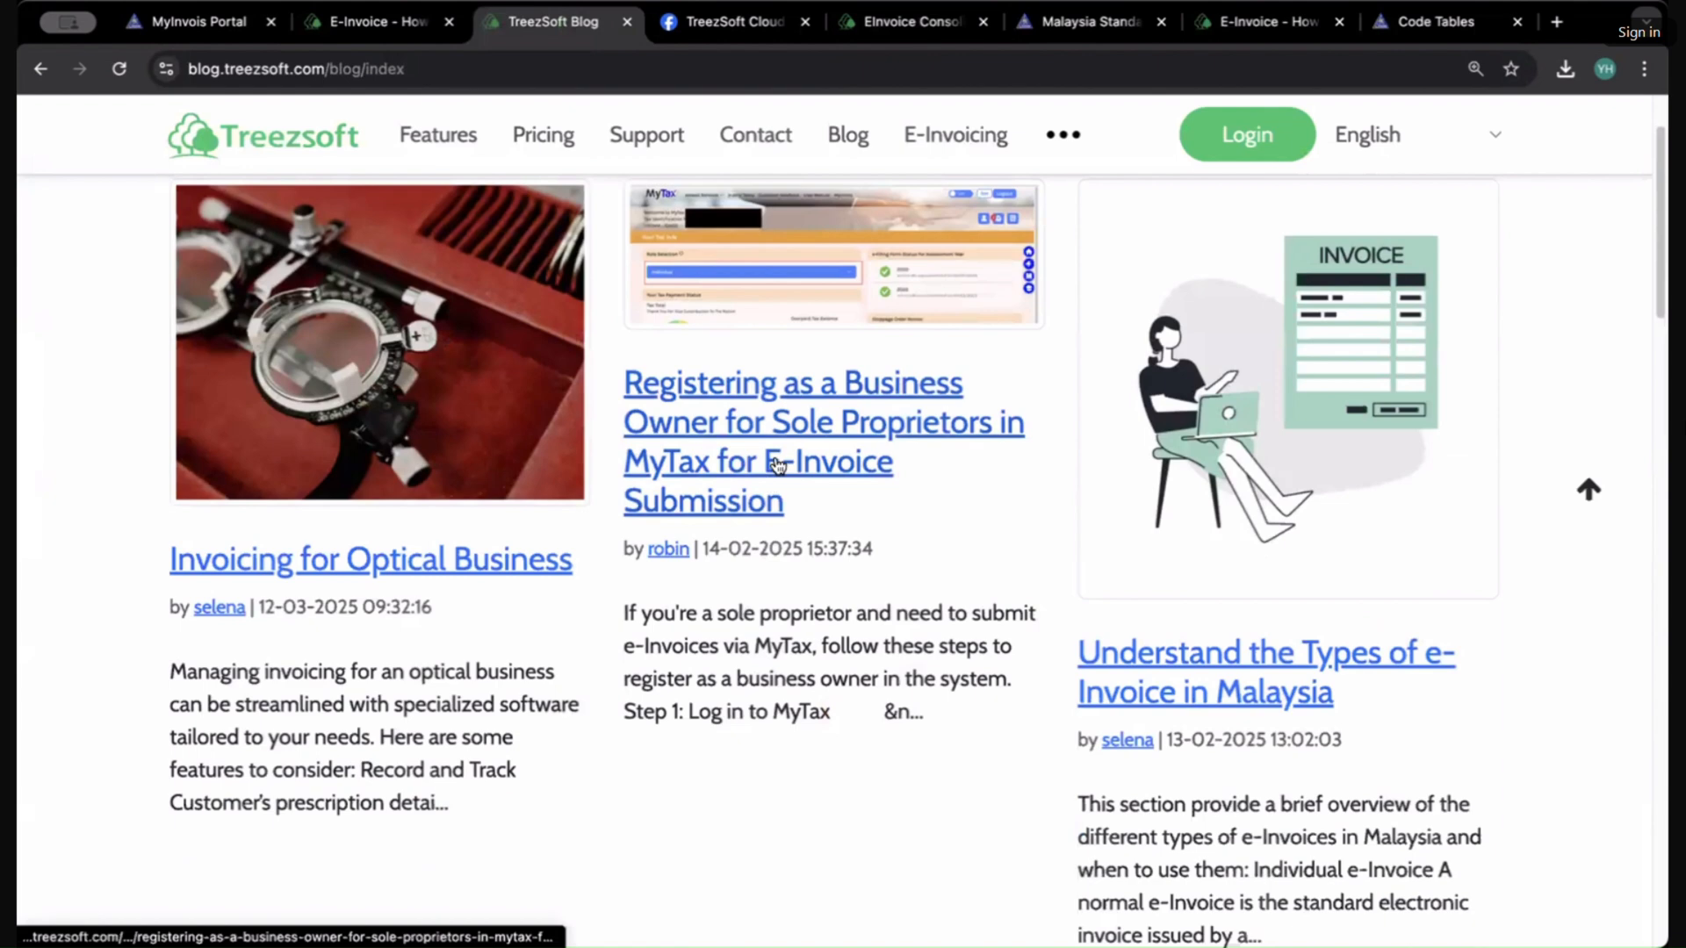
click(778, 465)
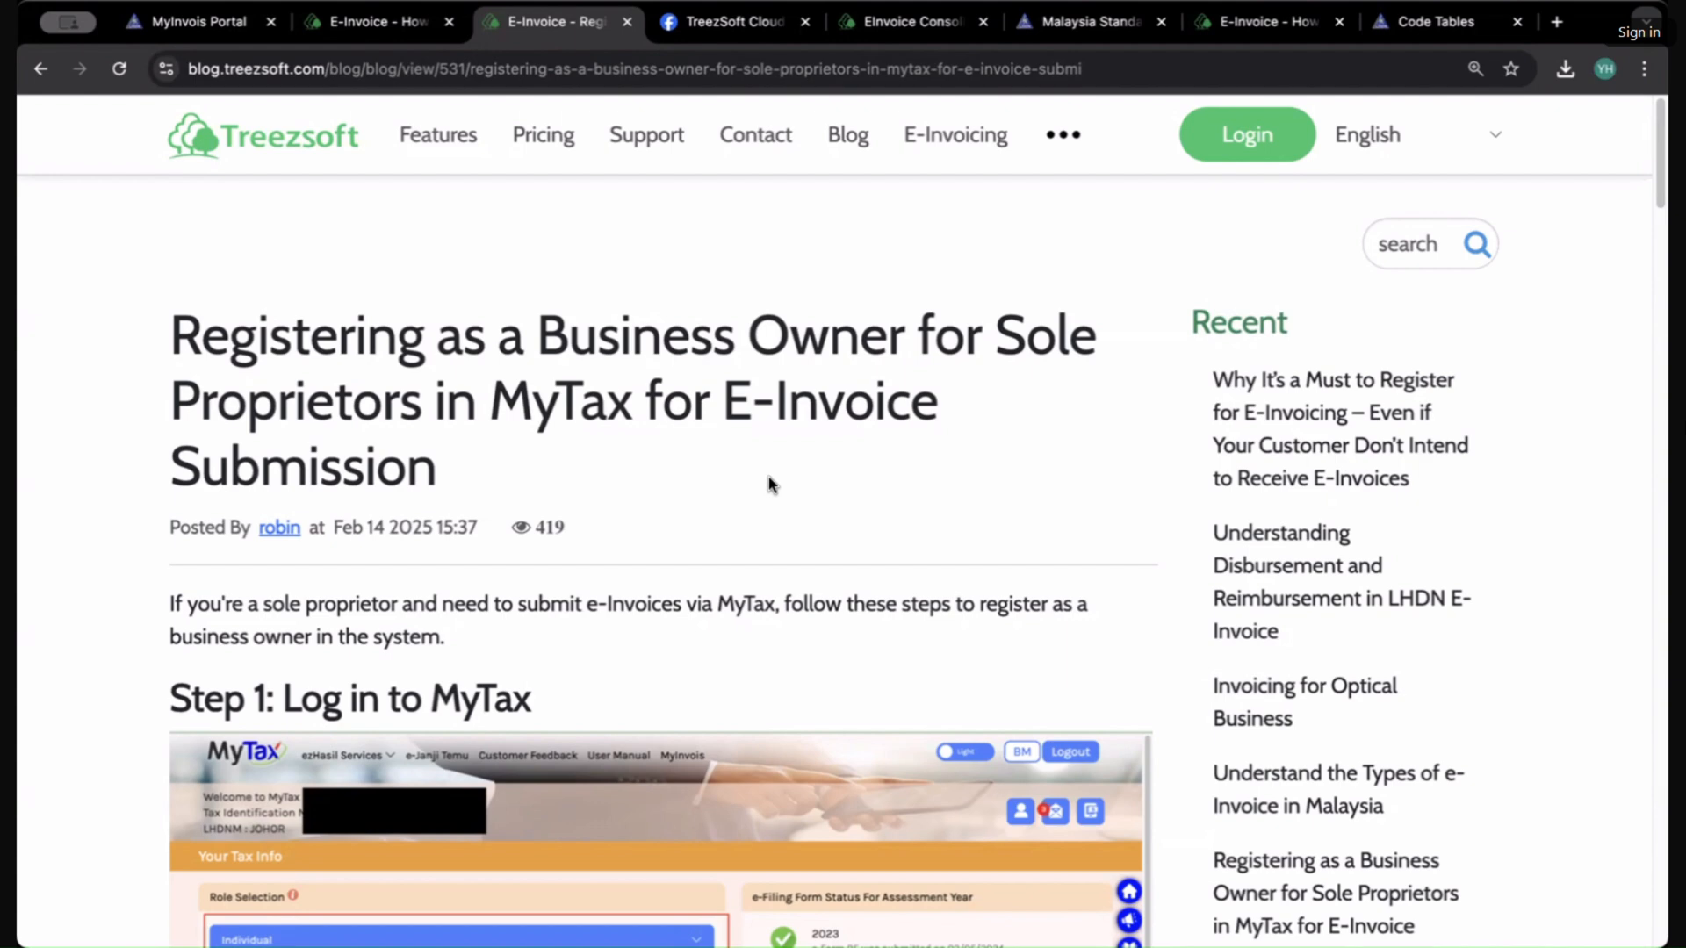
Step: Scroll through the article's steps for logging in to MyTax and applying for the Business Owner role
scroll(769, 474, down, 3)
scroll(772, 478, up, 3)
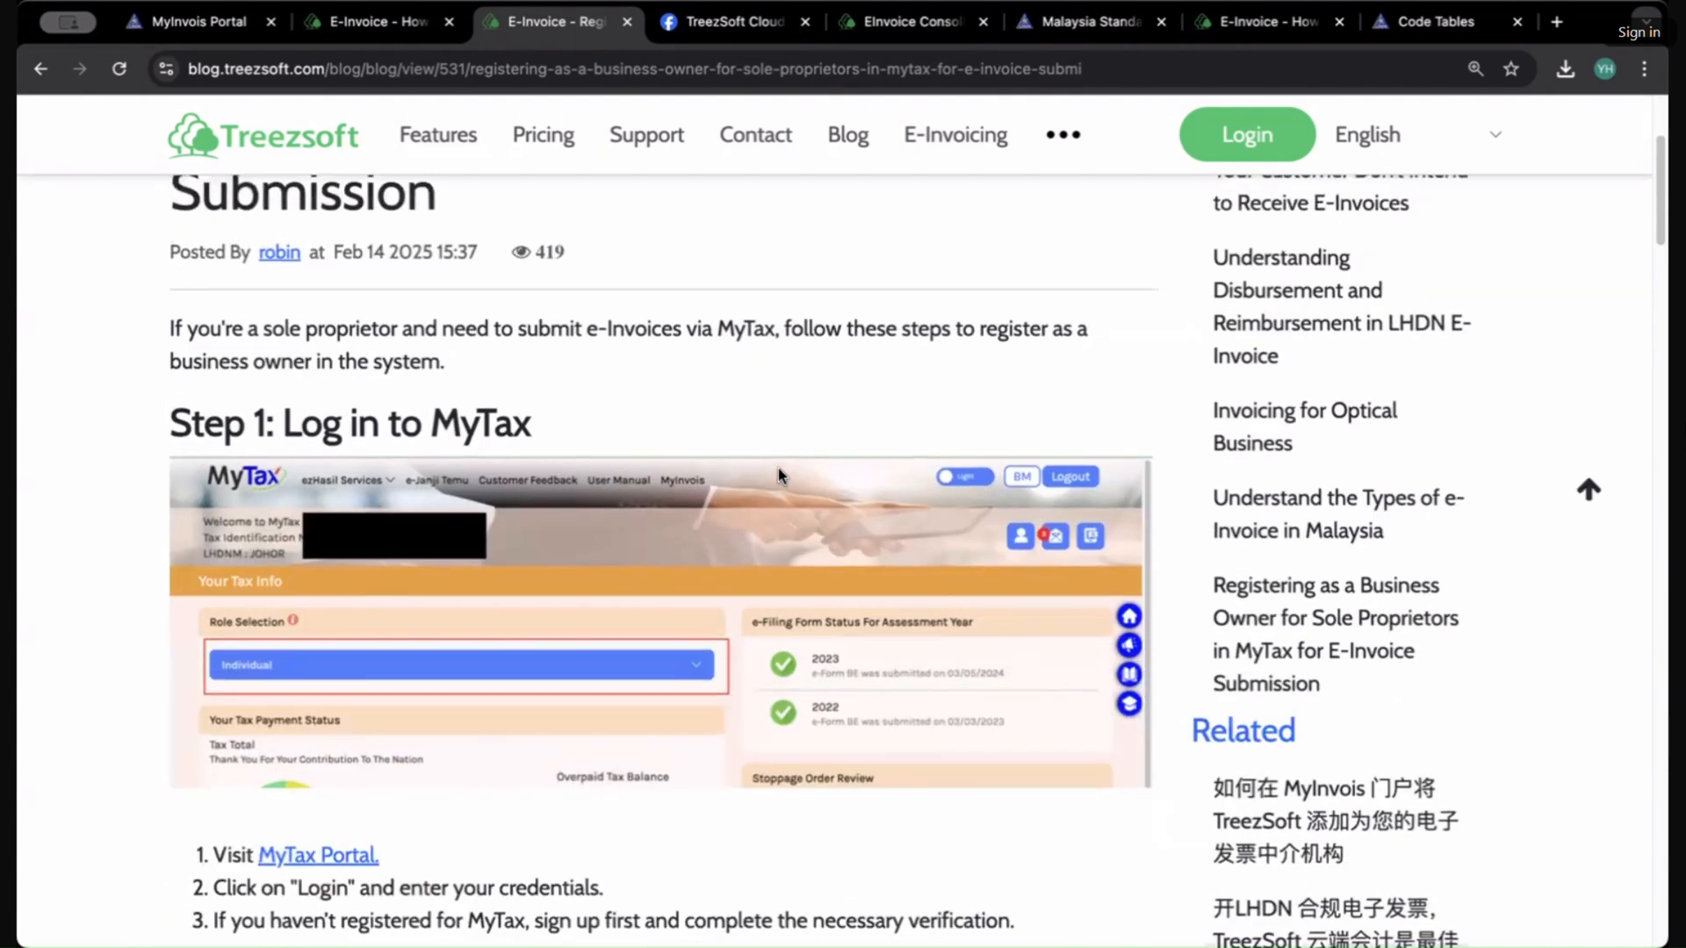
scroll(778, 474, down, 3)
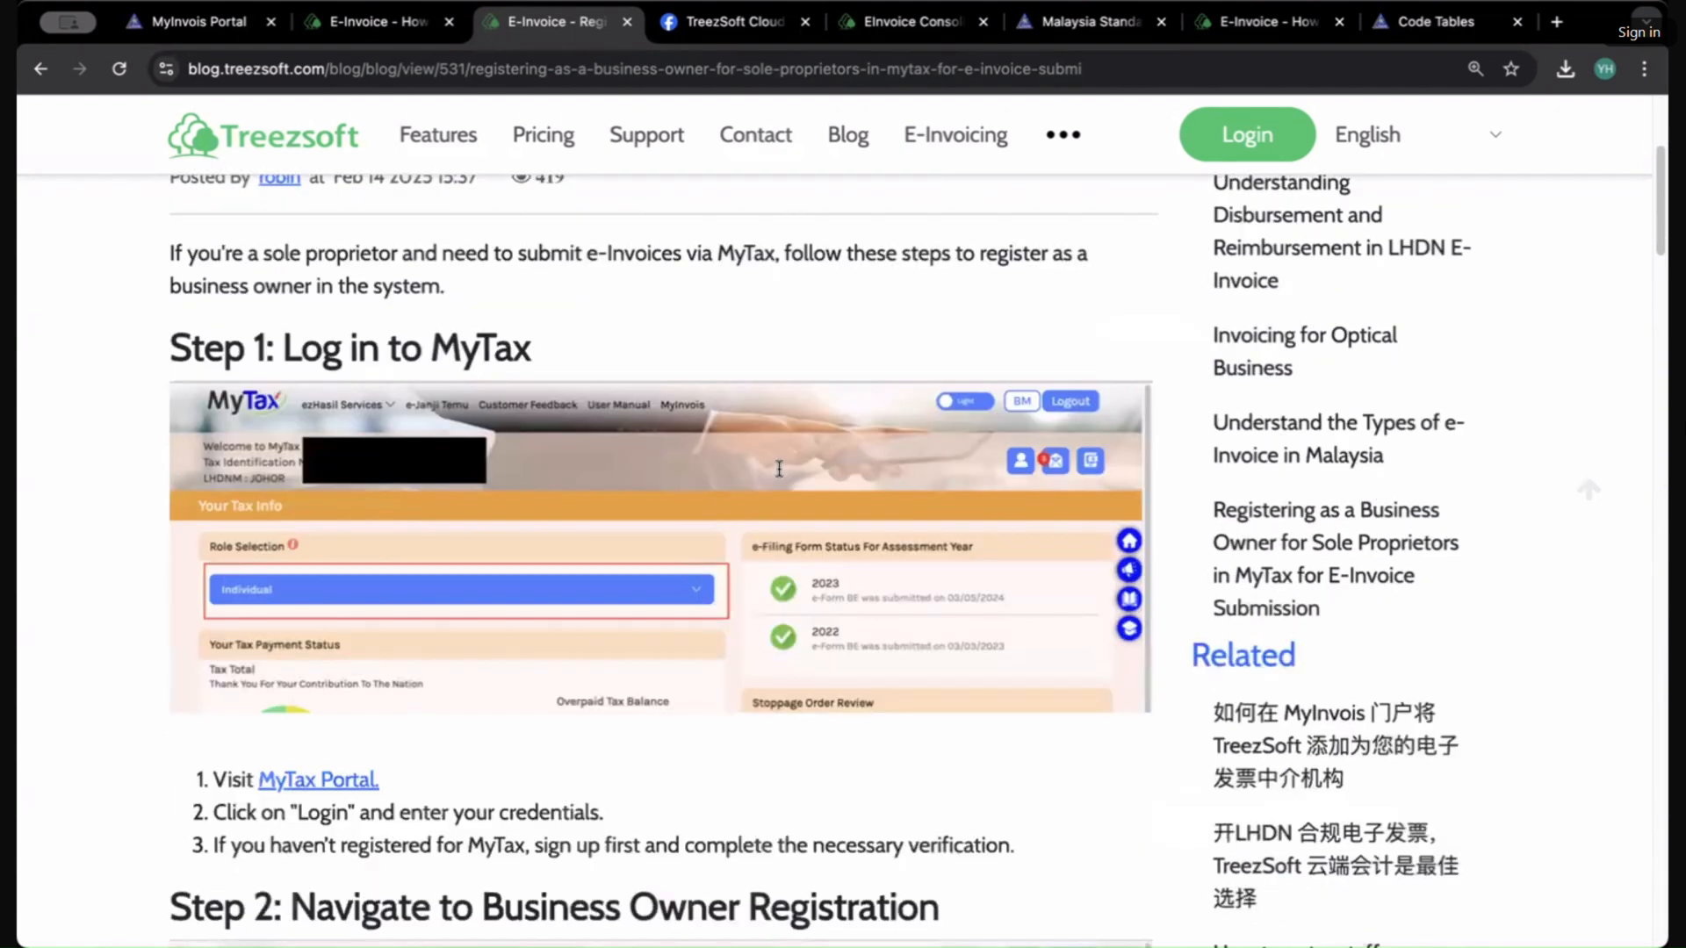
scroll(778, 467, down, 3)
scroll(778, 467, up, 4)
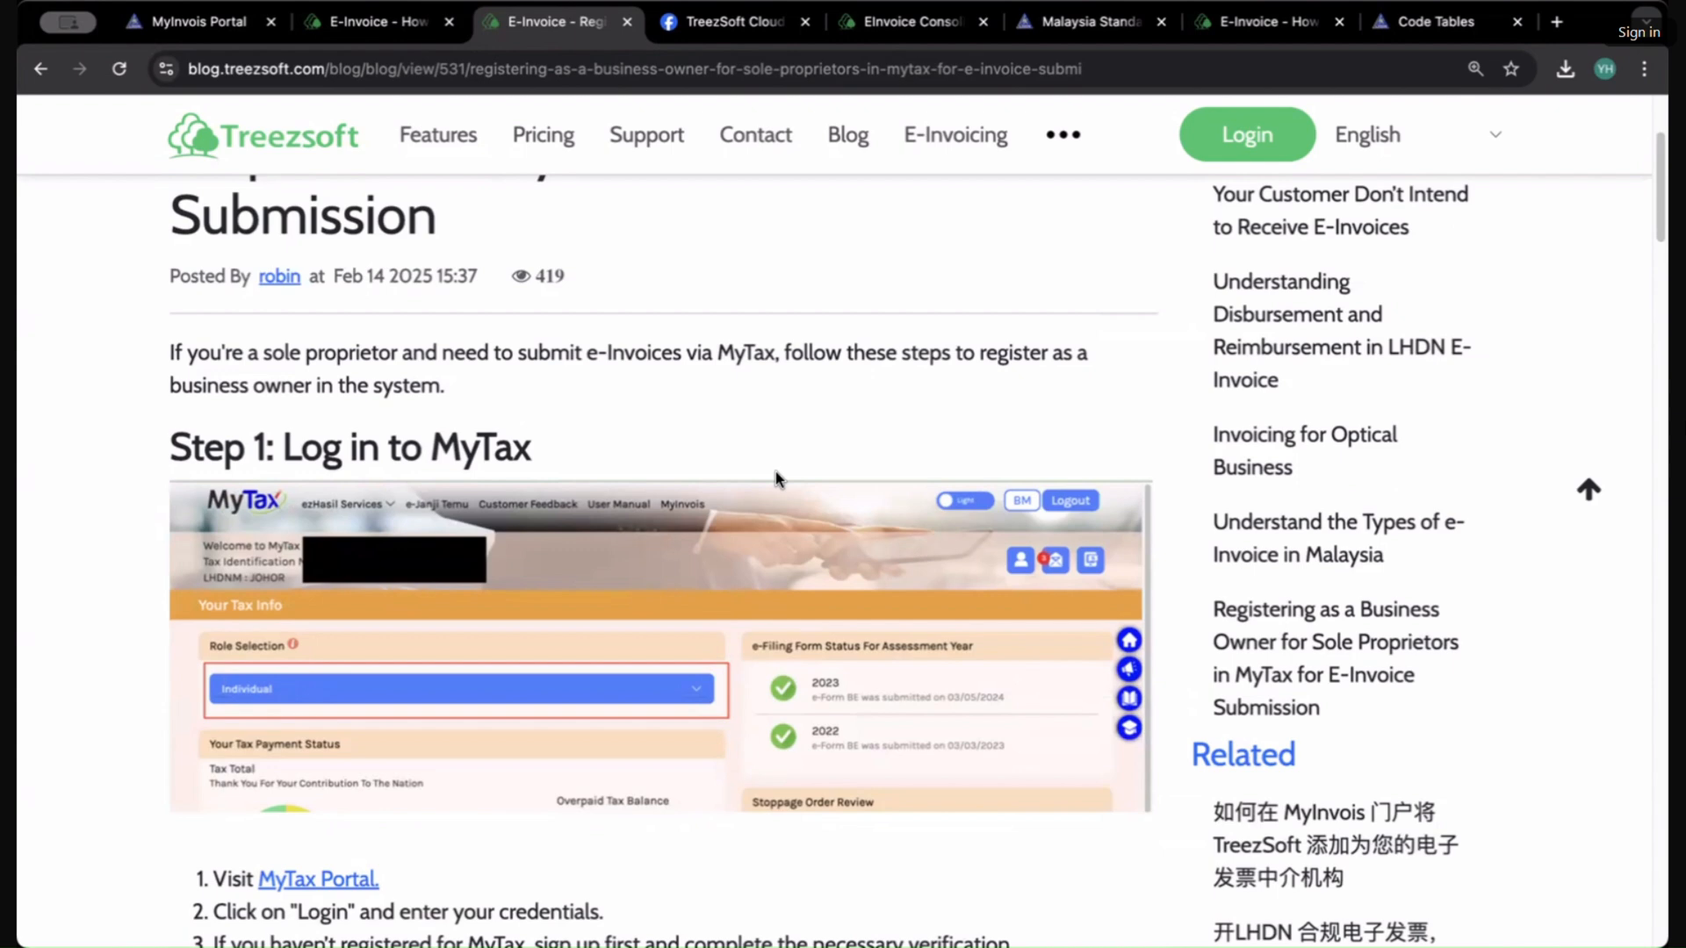
scroll(778, 478, down, 4)
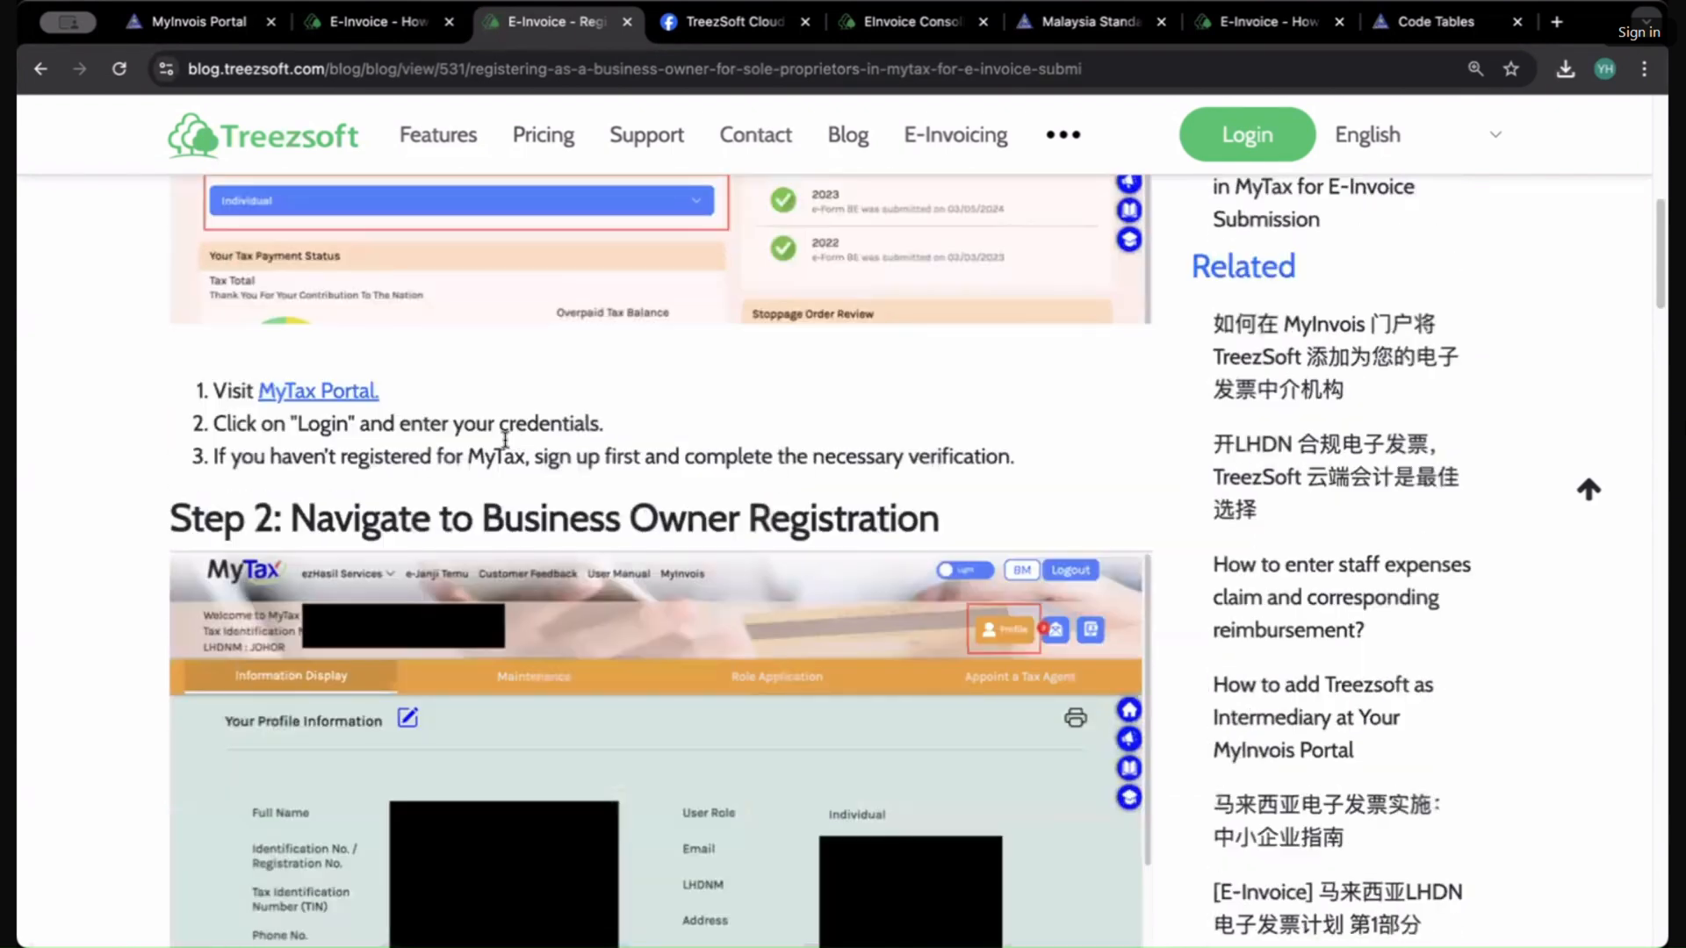
drag(707, 490, 958, 502)
scroll(1089, 650, down, 5)
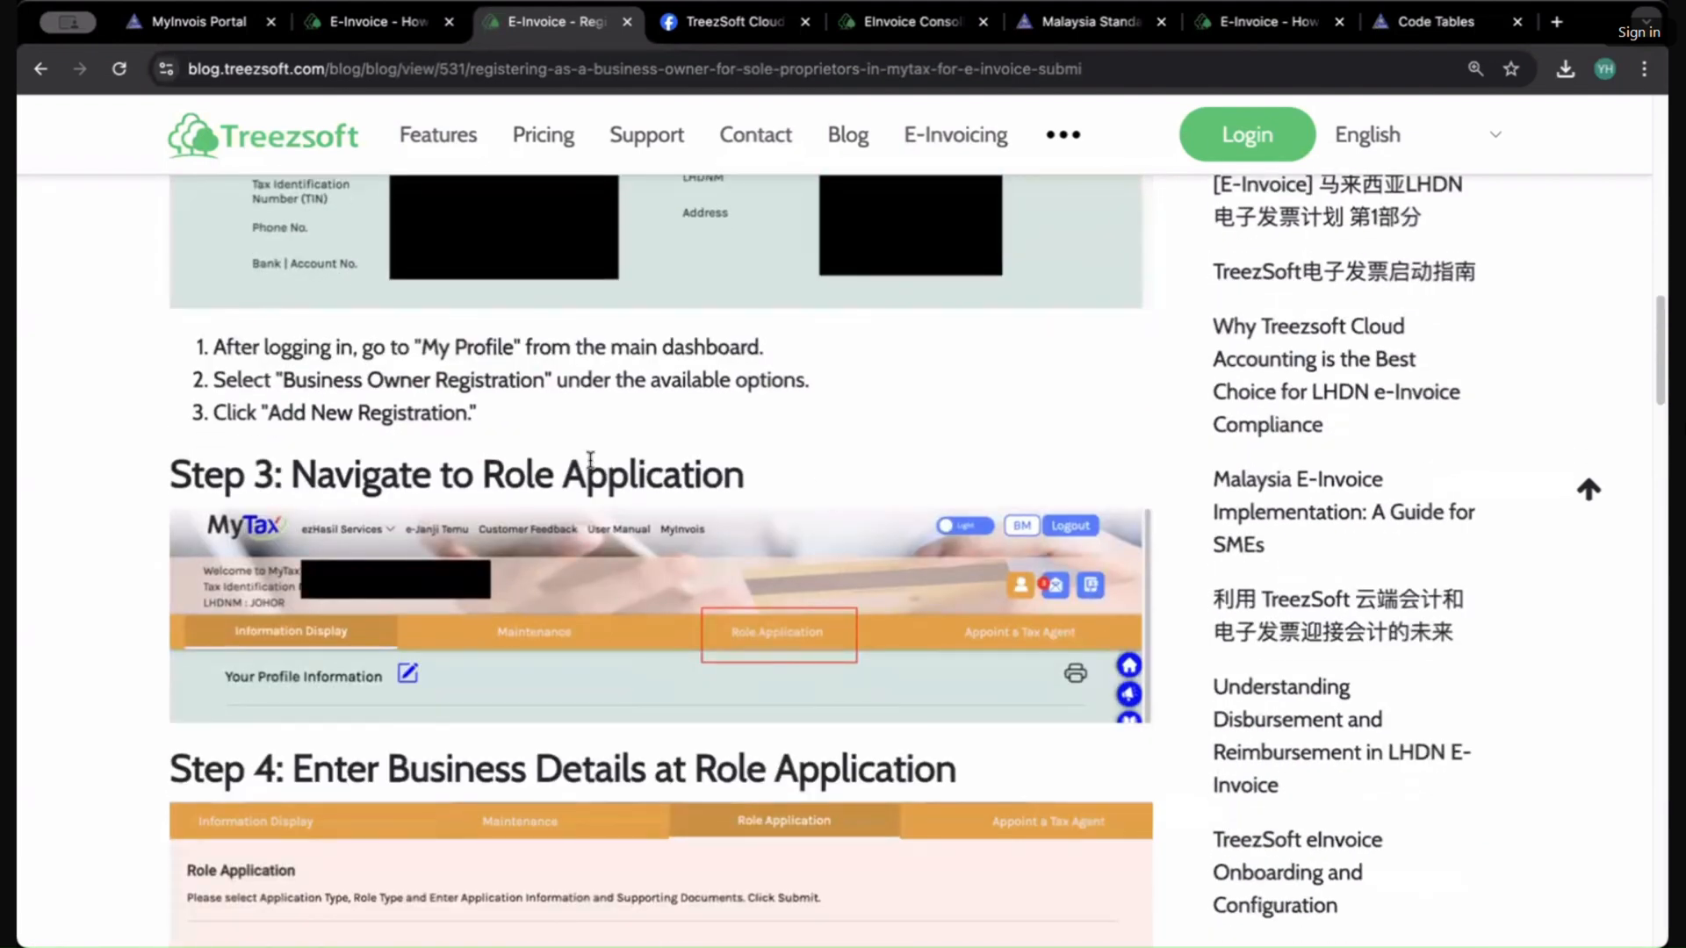
drag(336, 473, 752, 478)
scroll(751, 478, down, 1)
scroll(751, 478, down, 3)
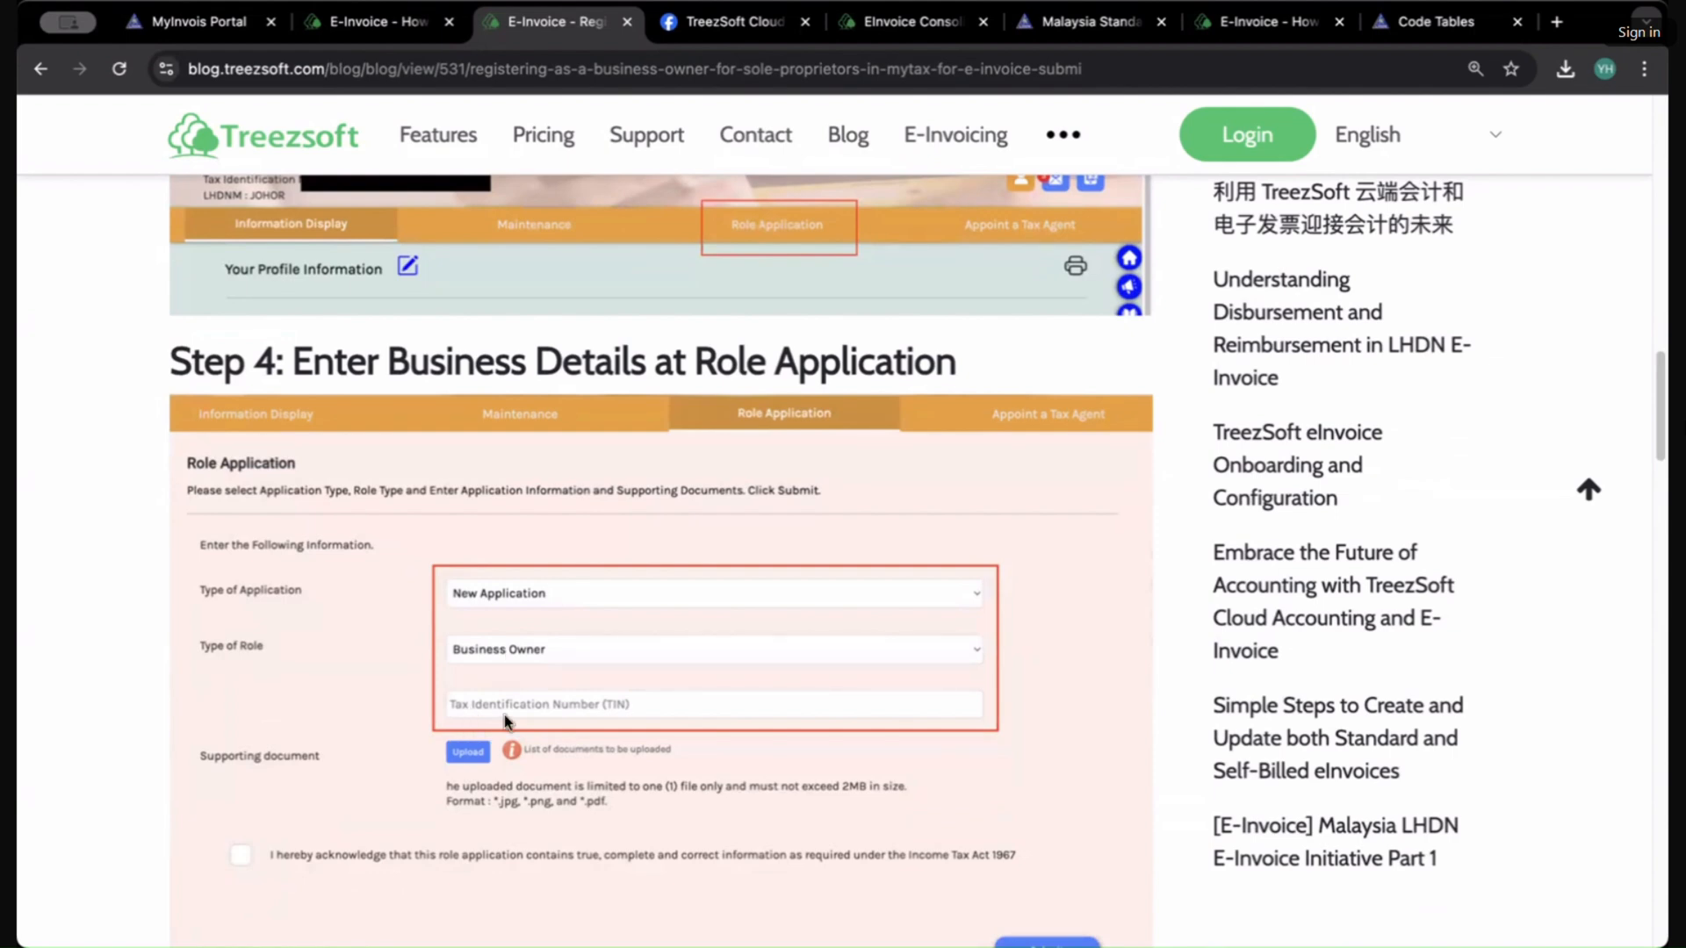
scroll(369, 632, down, 2)
scroll(315, 647, down, 10)
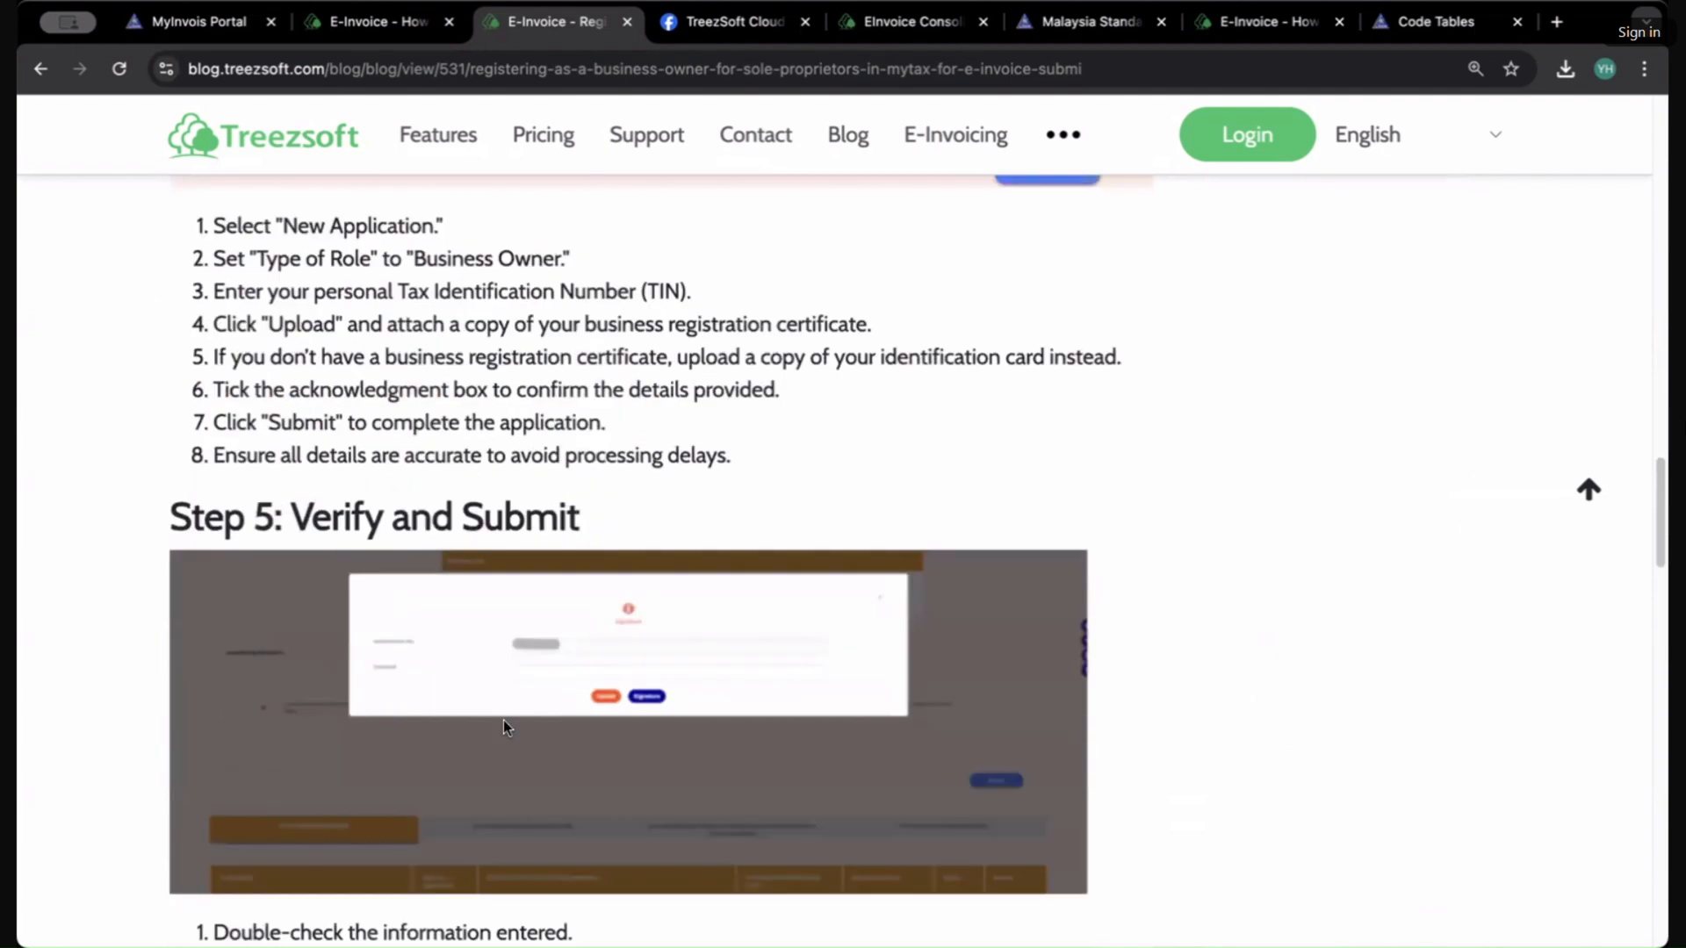
scroll(573, 691, up, 5)
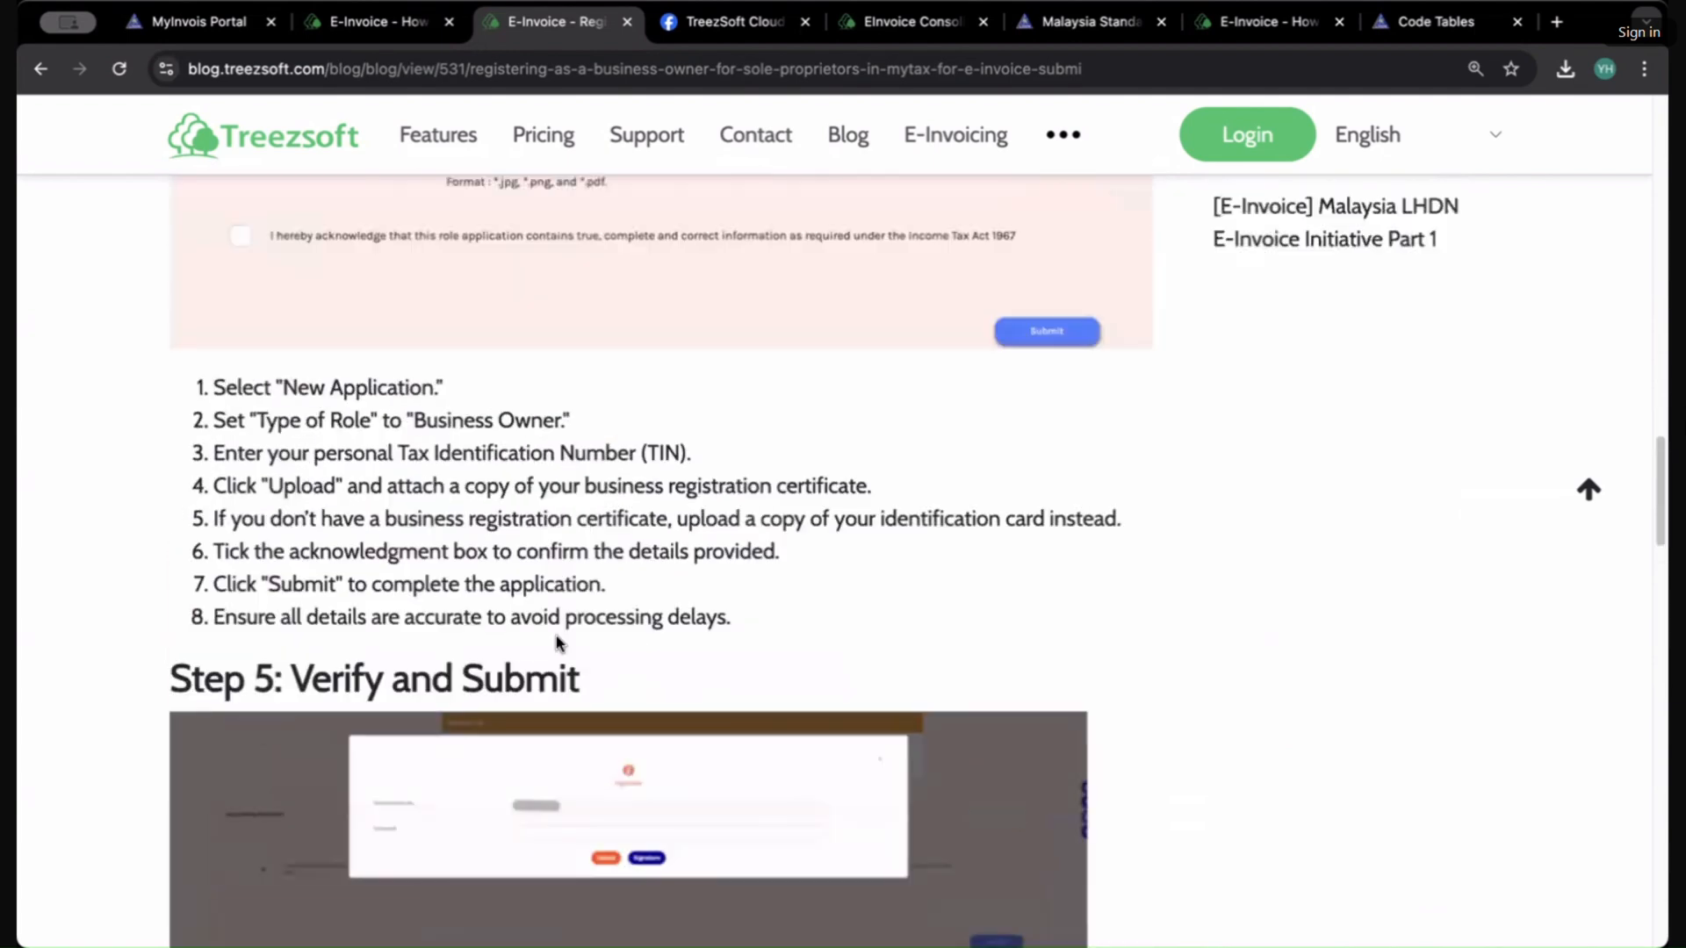
Step: Review the article's submission, approval and troubleshooting sections
drag(416, 421, 526, 426)
scroll(602, 383, down, 12)
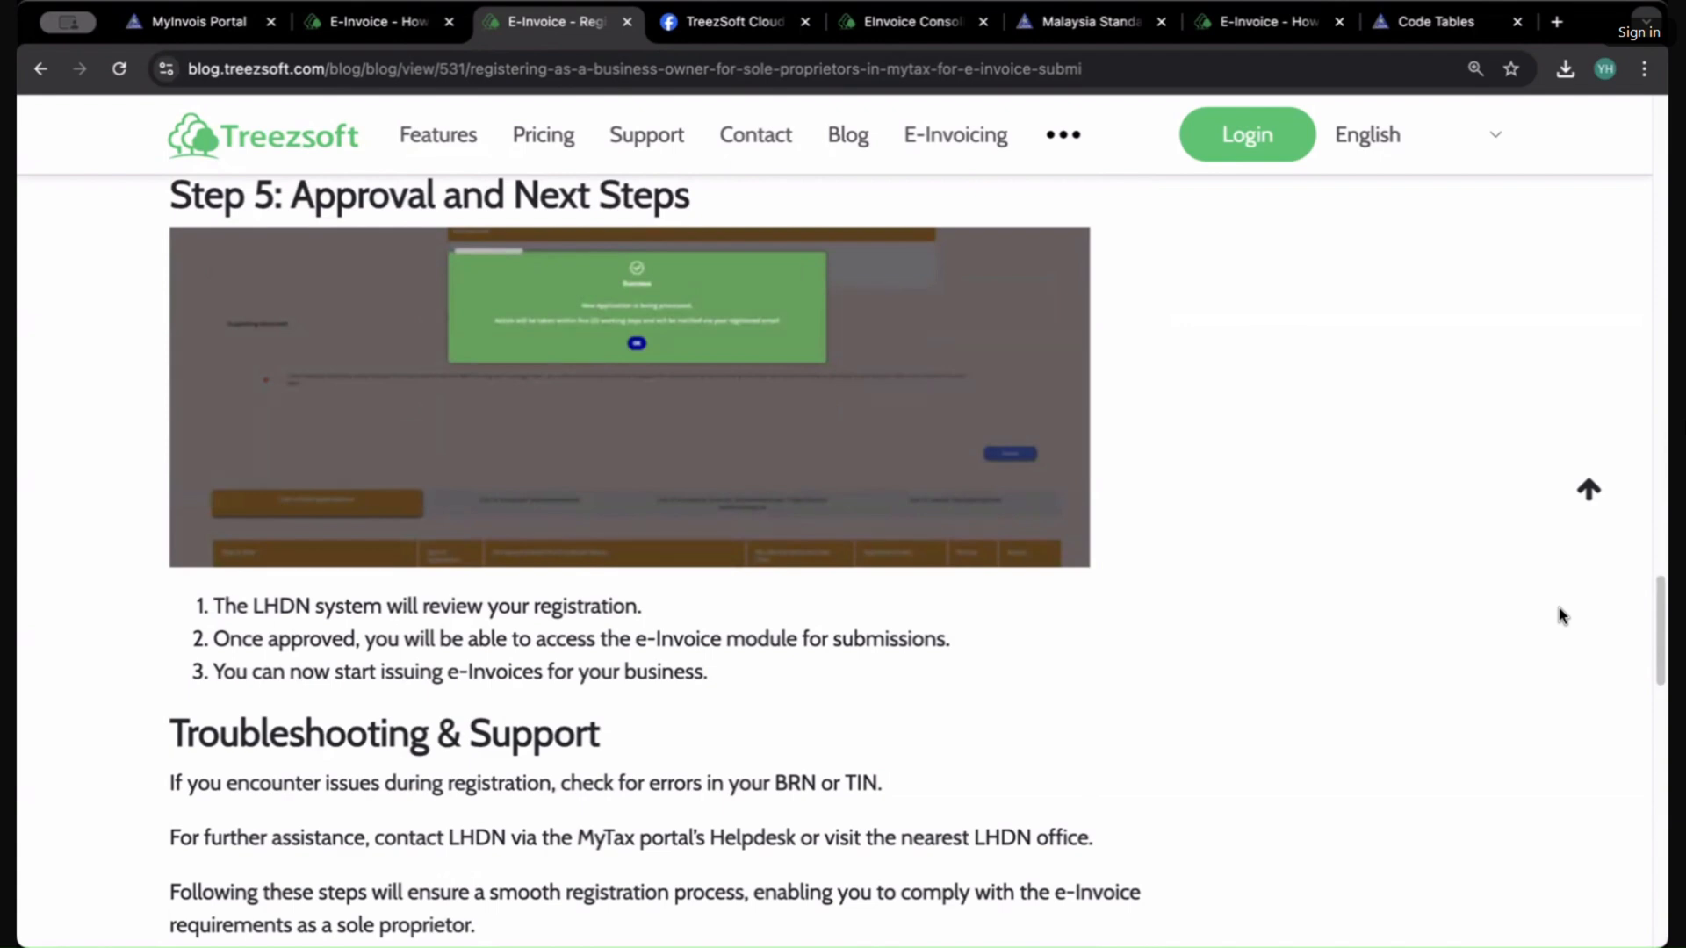
scroll(781, 645, down, 6)
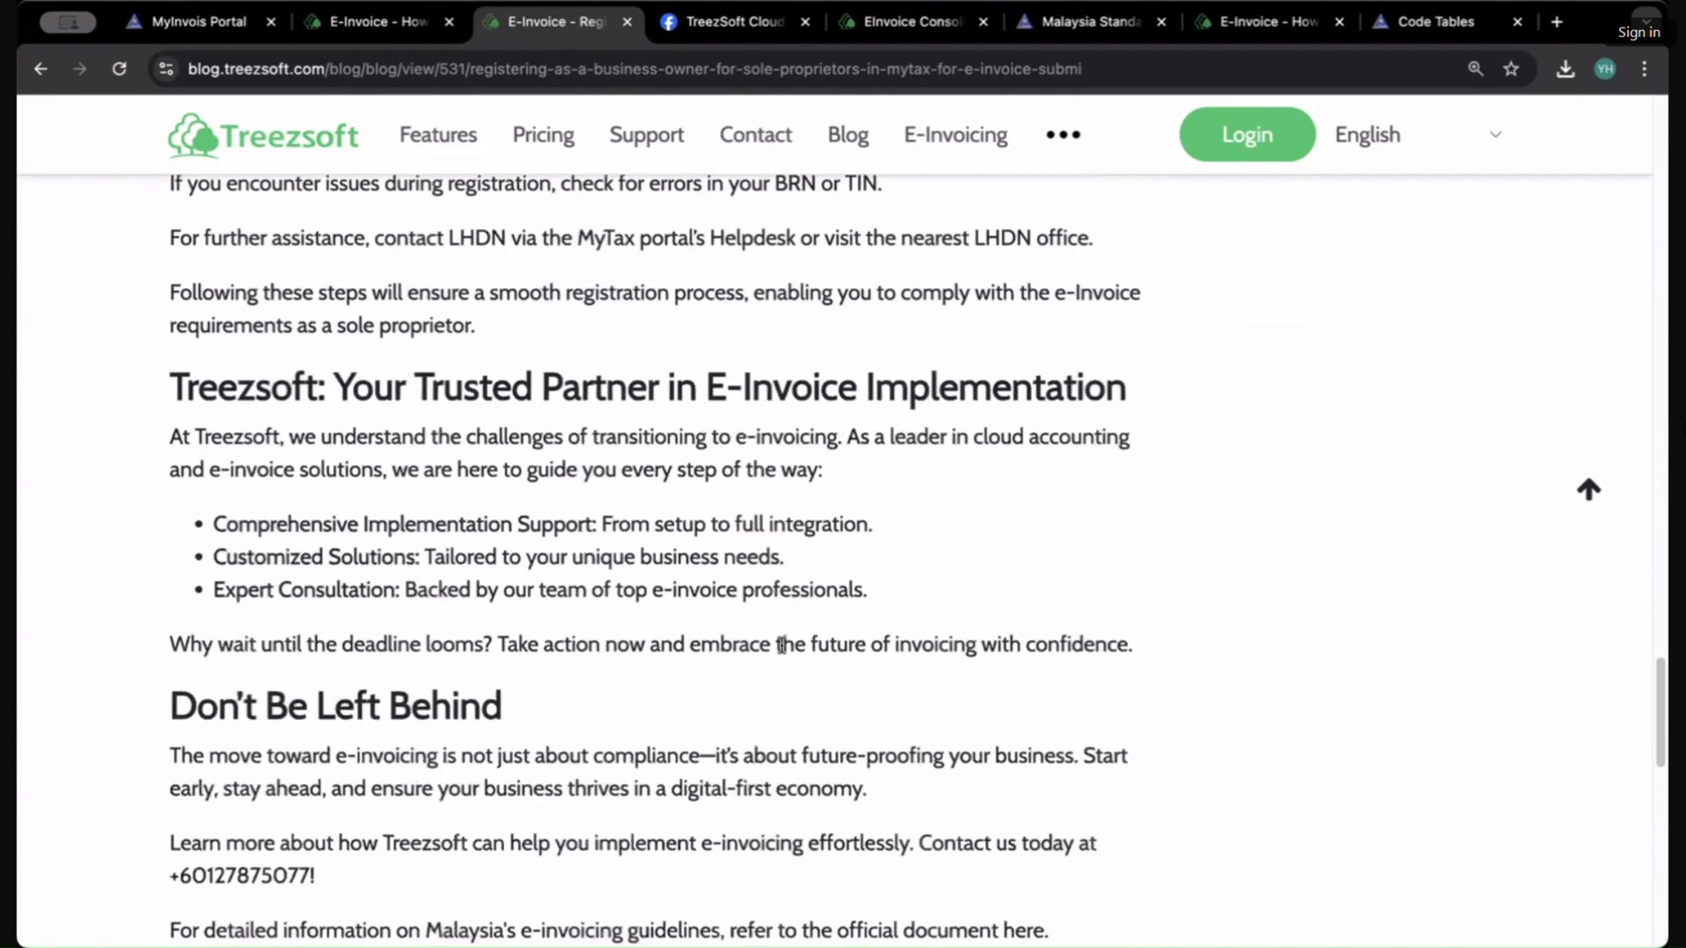
scroll(781, 645, up, 2)
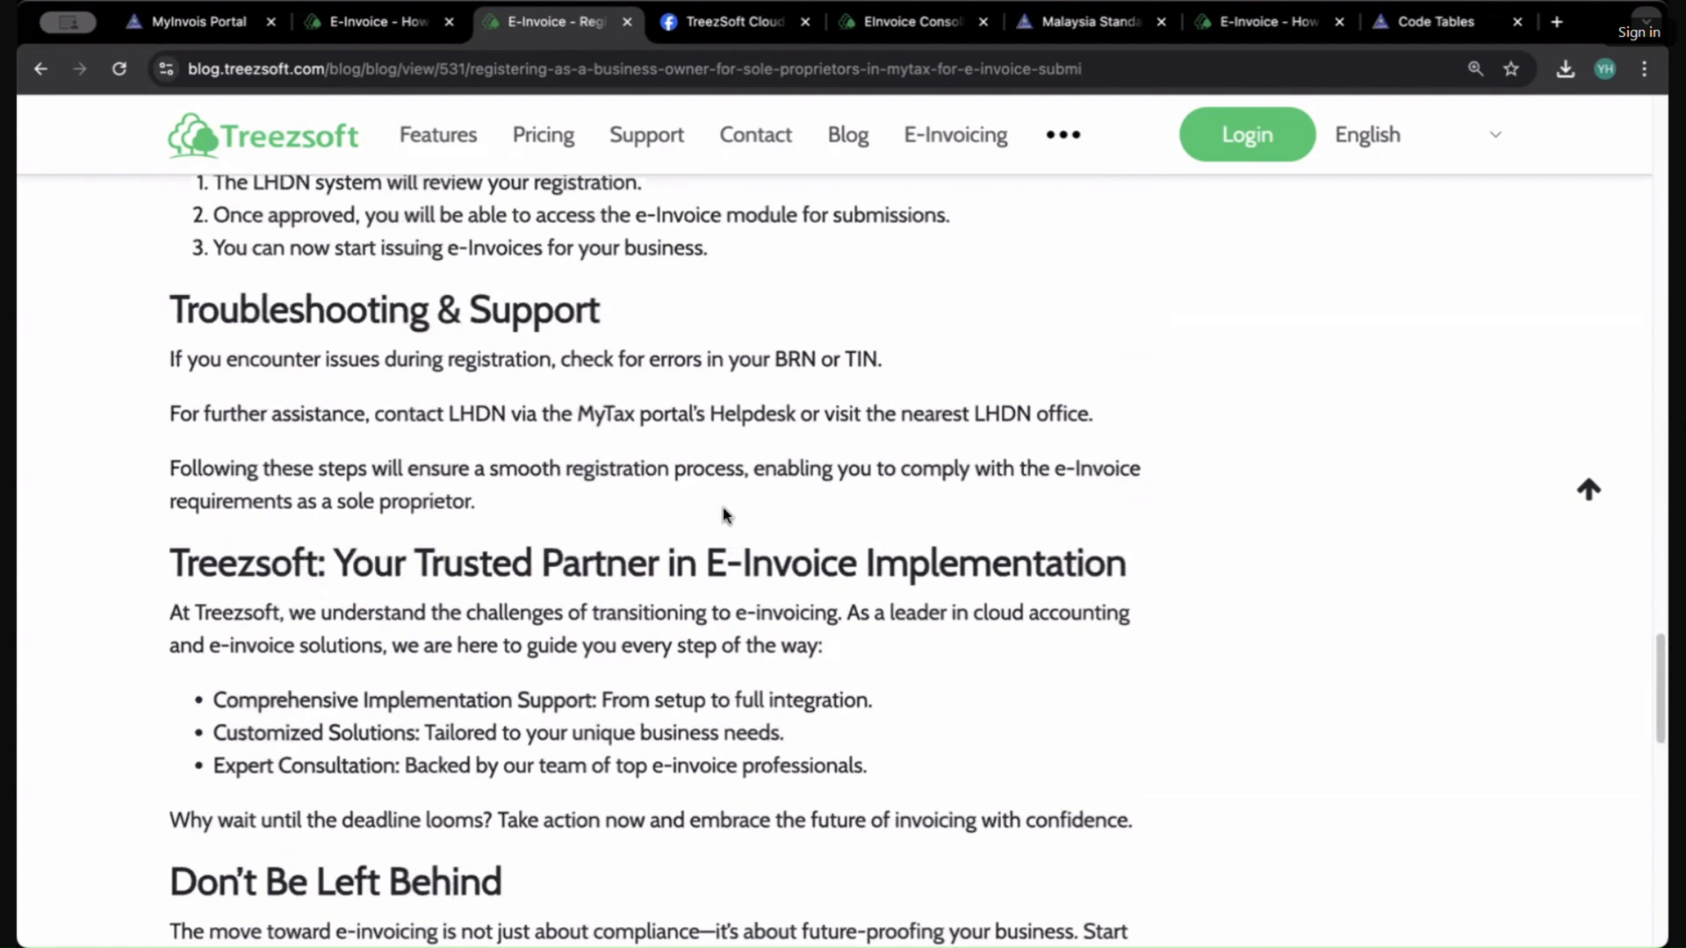
scroll(723, 509, up, 8)
scroll(723, 507, up, 20)
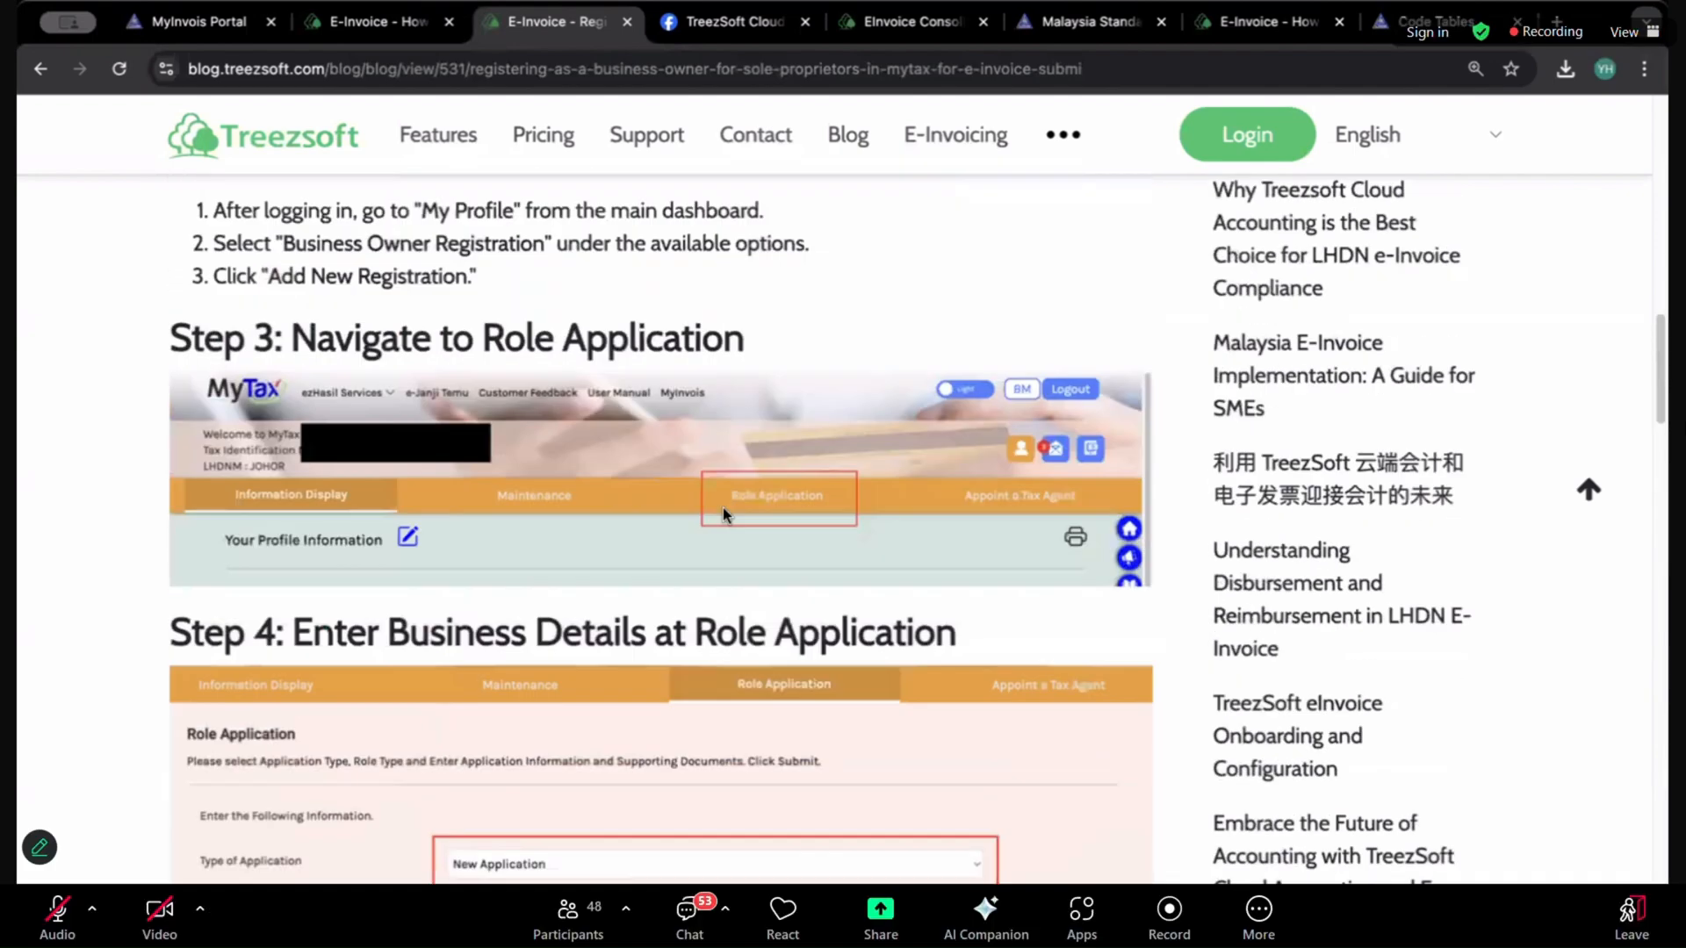
drag(281, 322, 658, 395)
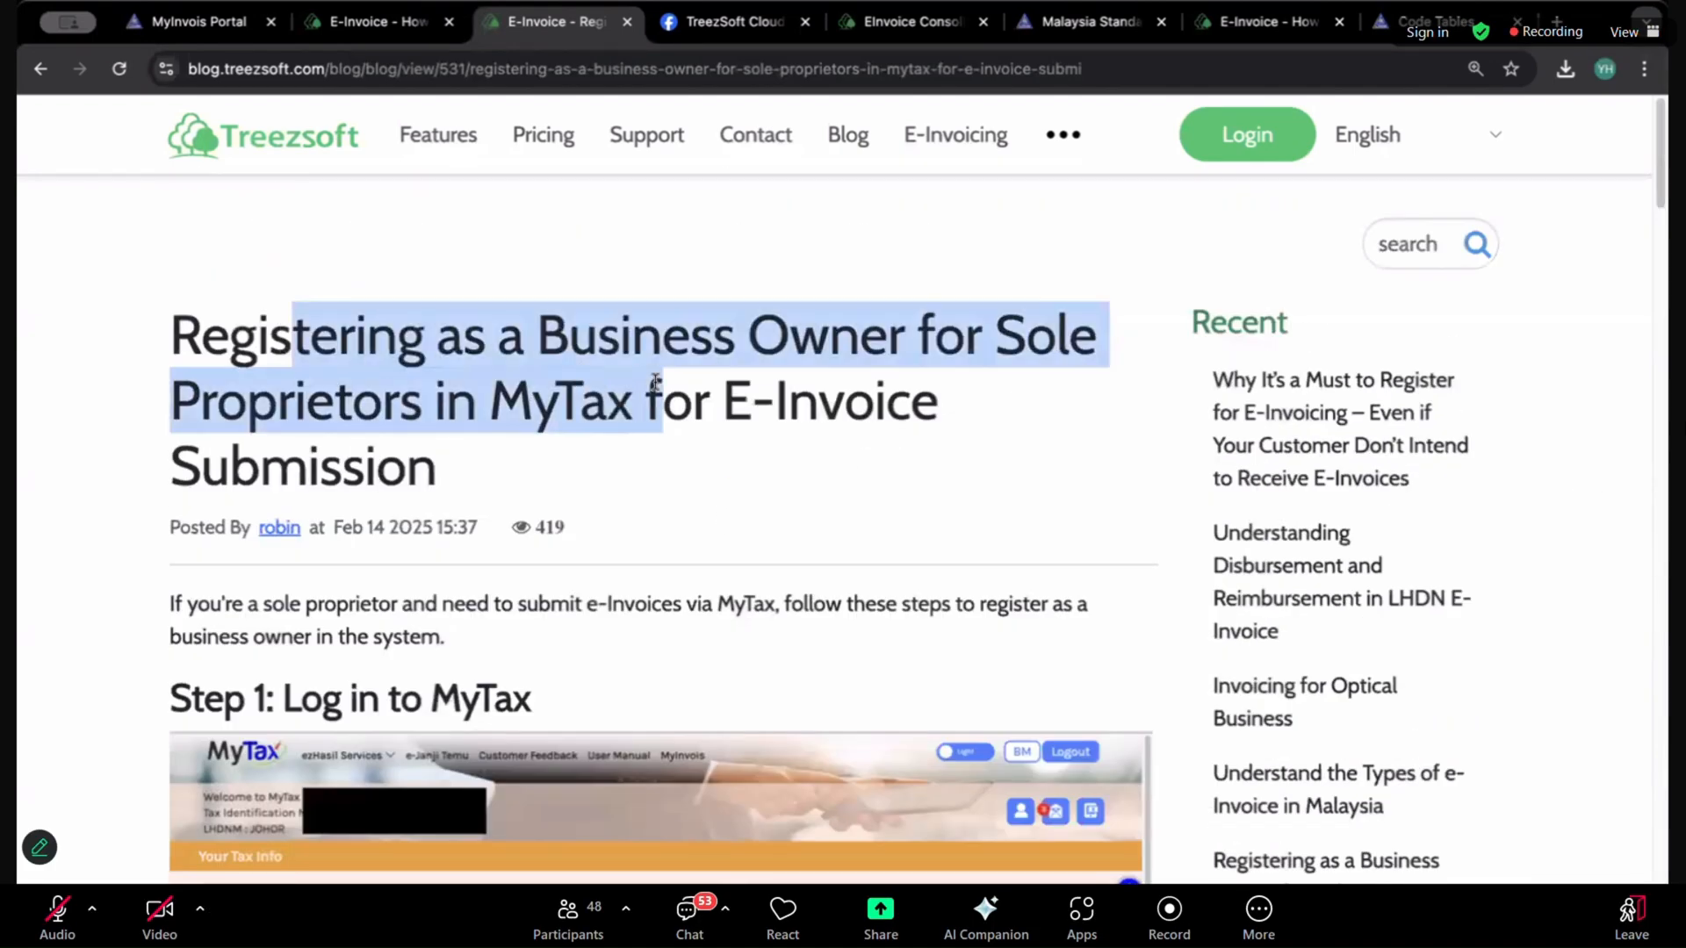
click(677, 356)
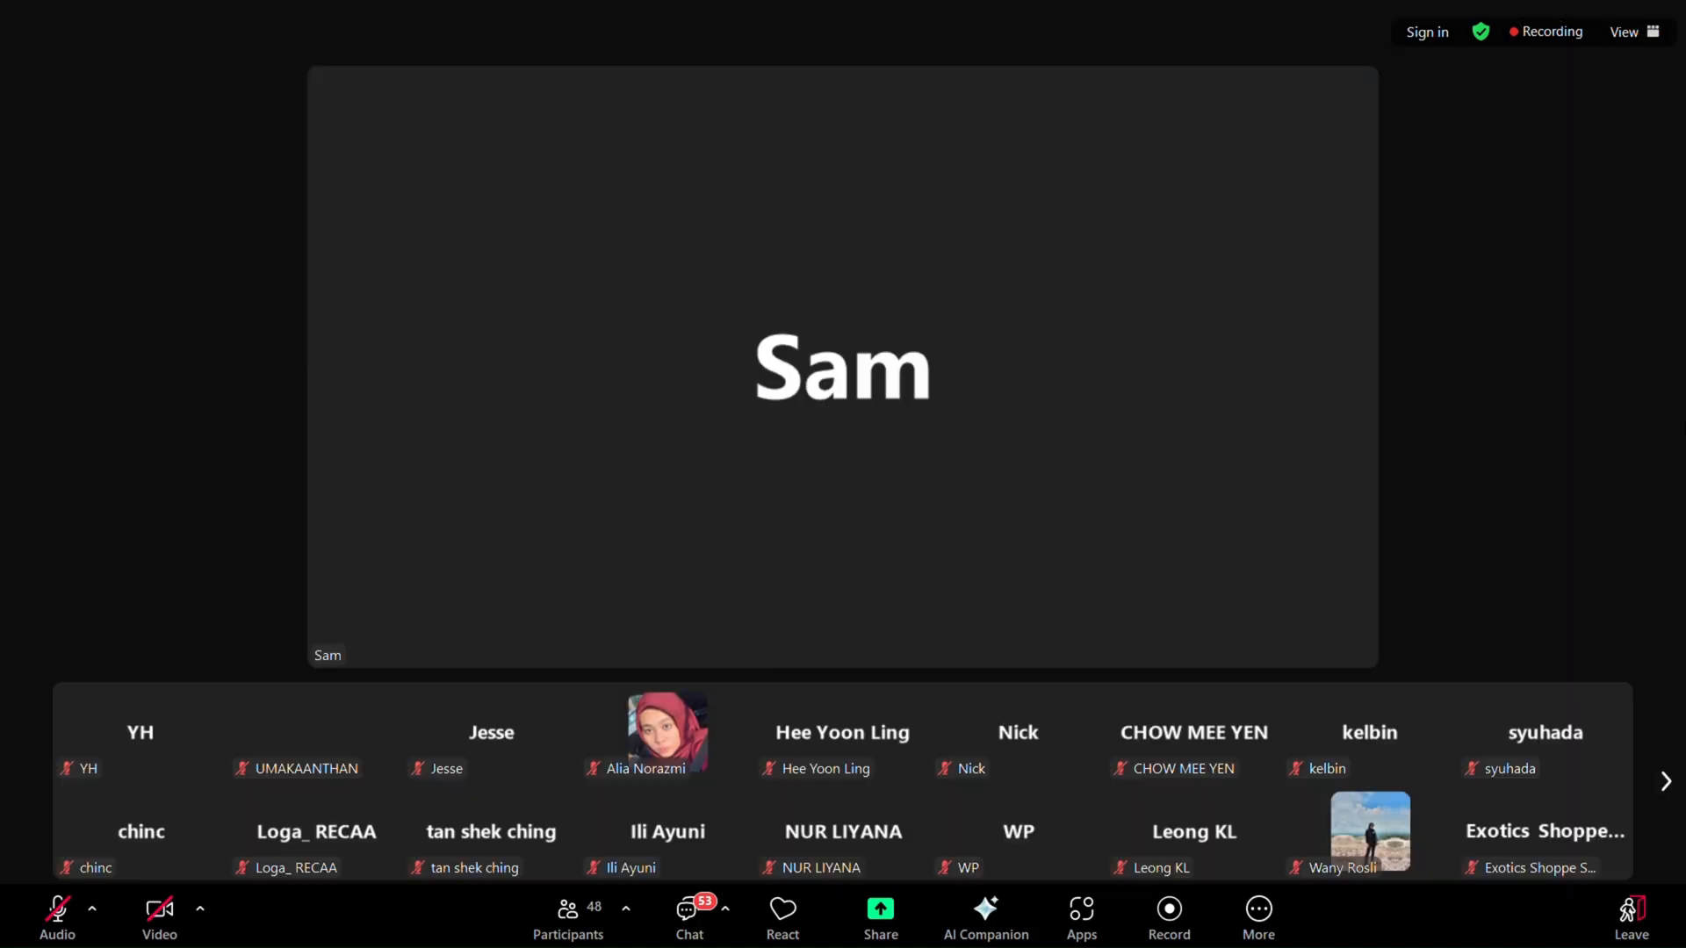